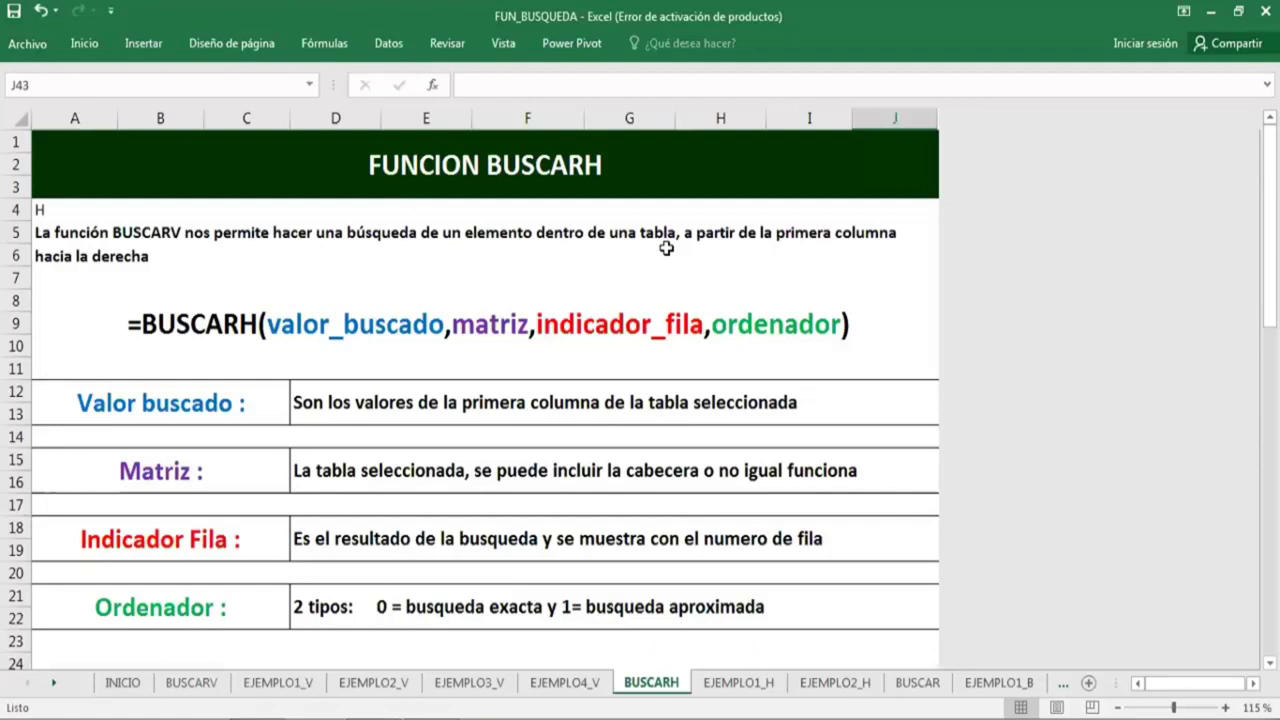
Scroll the BUSCARH sheet down to the employee example table and its EMP3 lookup block.
click(876, 274)
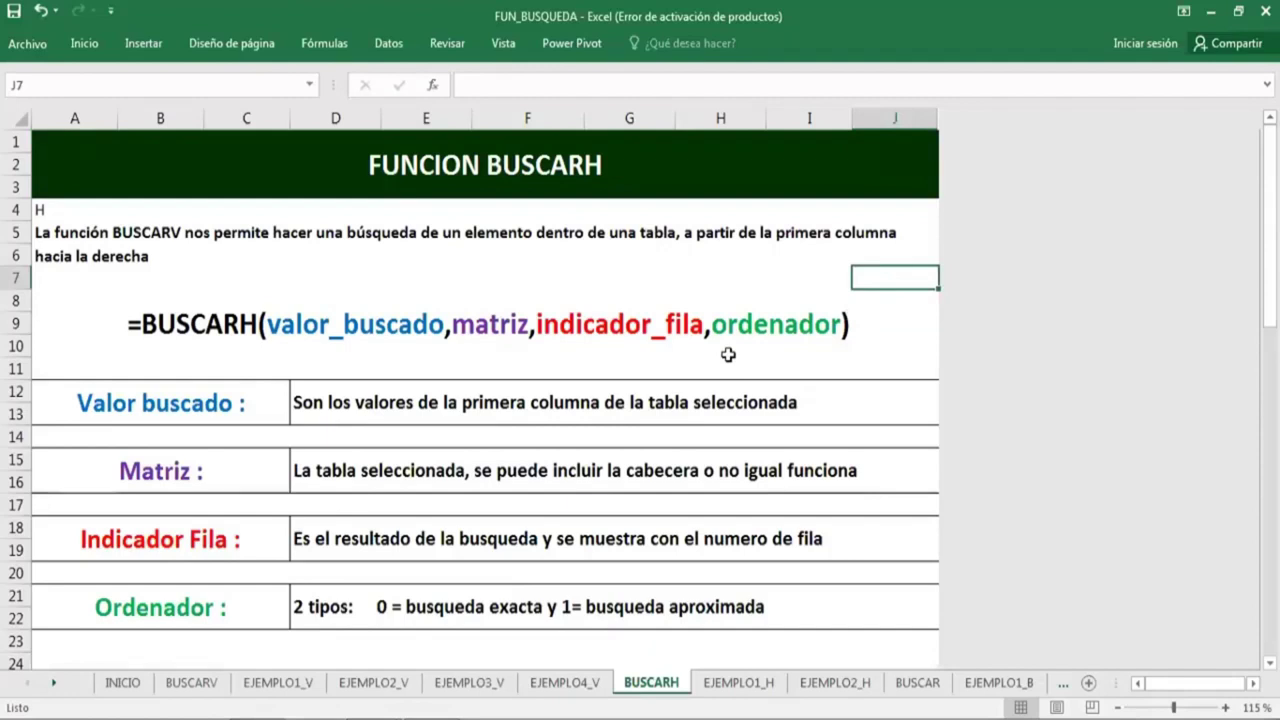
scroll(728, 354, down, 3)
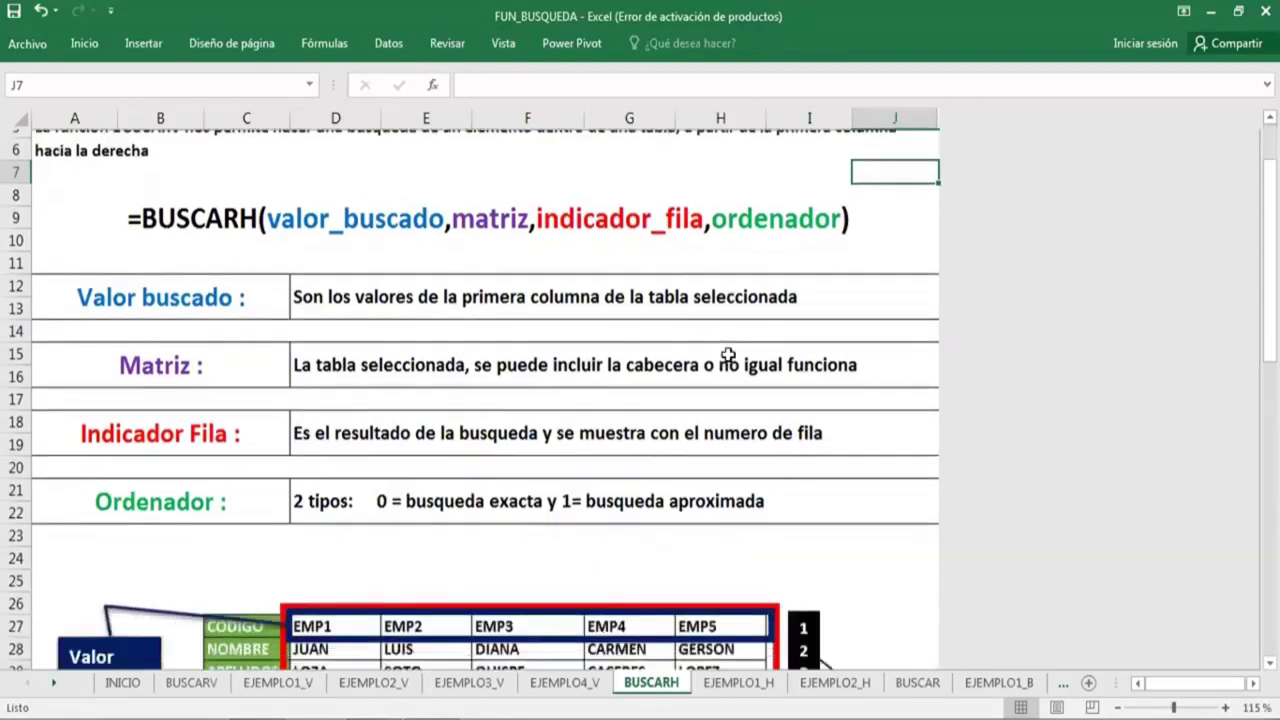
scroll(728, 354, down, 10)
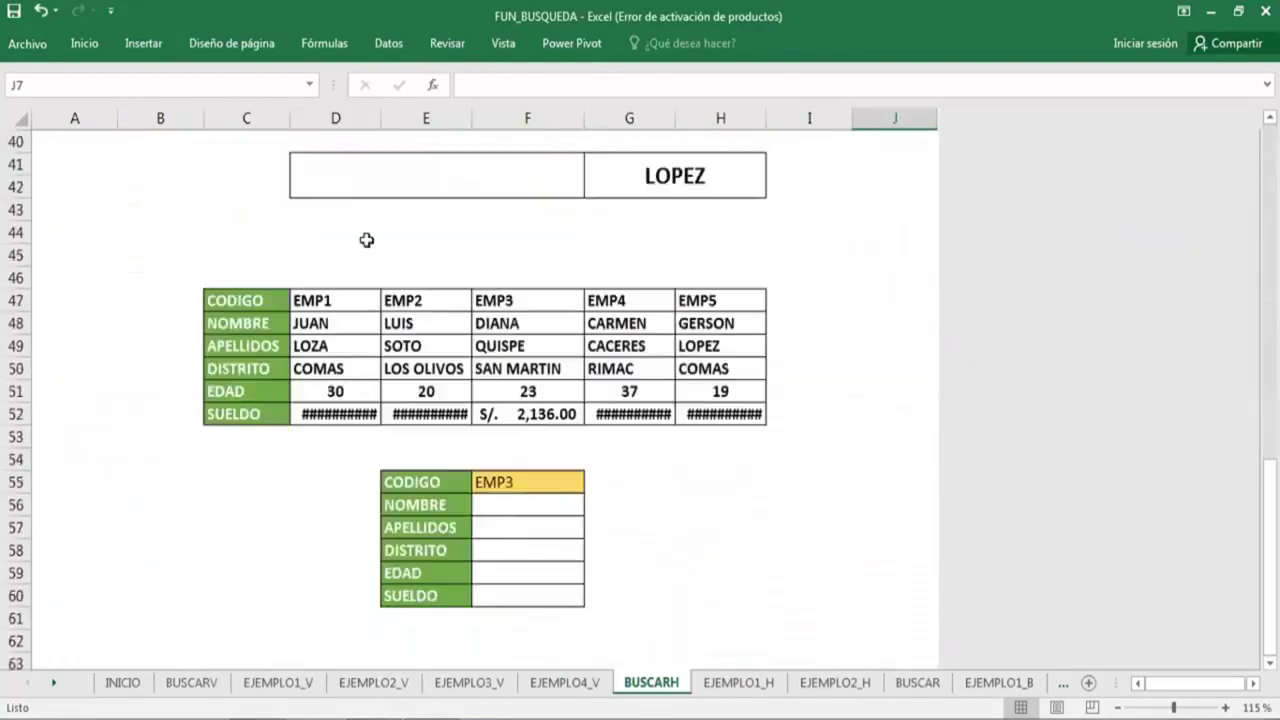
click(340, 120)
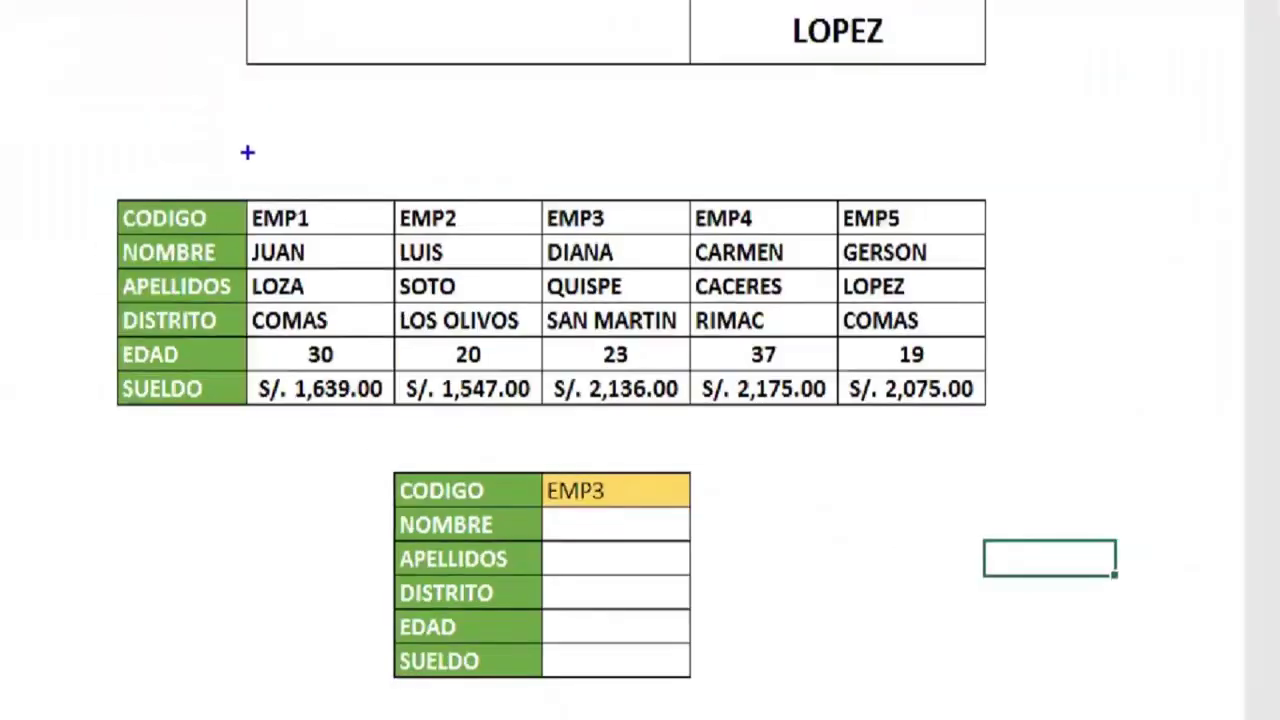
mouse_move(245, 152)
mouse_down()
mouse_move(322, 188)
mouse_move(981, 197)
mouse_up()
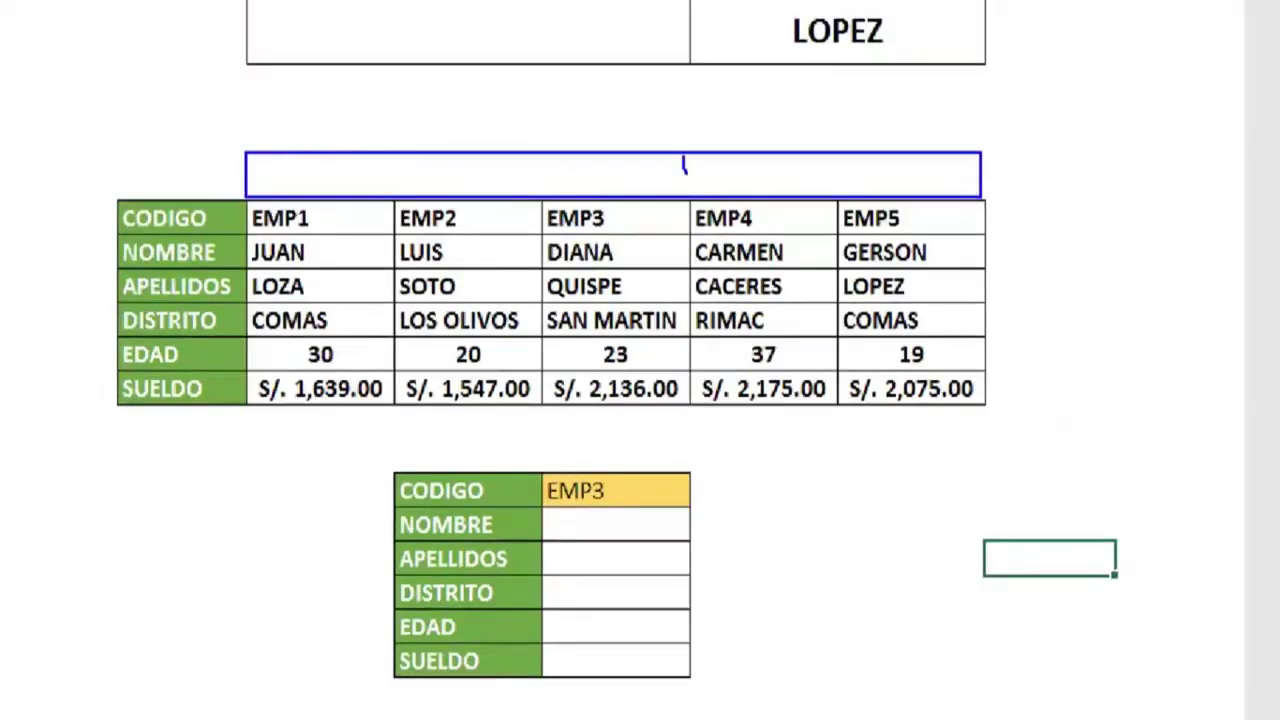
mouse_move(685, 170)
mouse_down()
mouse_move(206, 157)
mouse_move(185, 197)
mouse_up()
drag(108, 198, 243, 420)
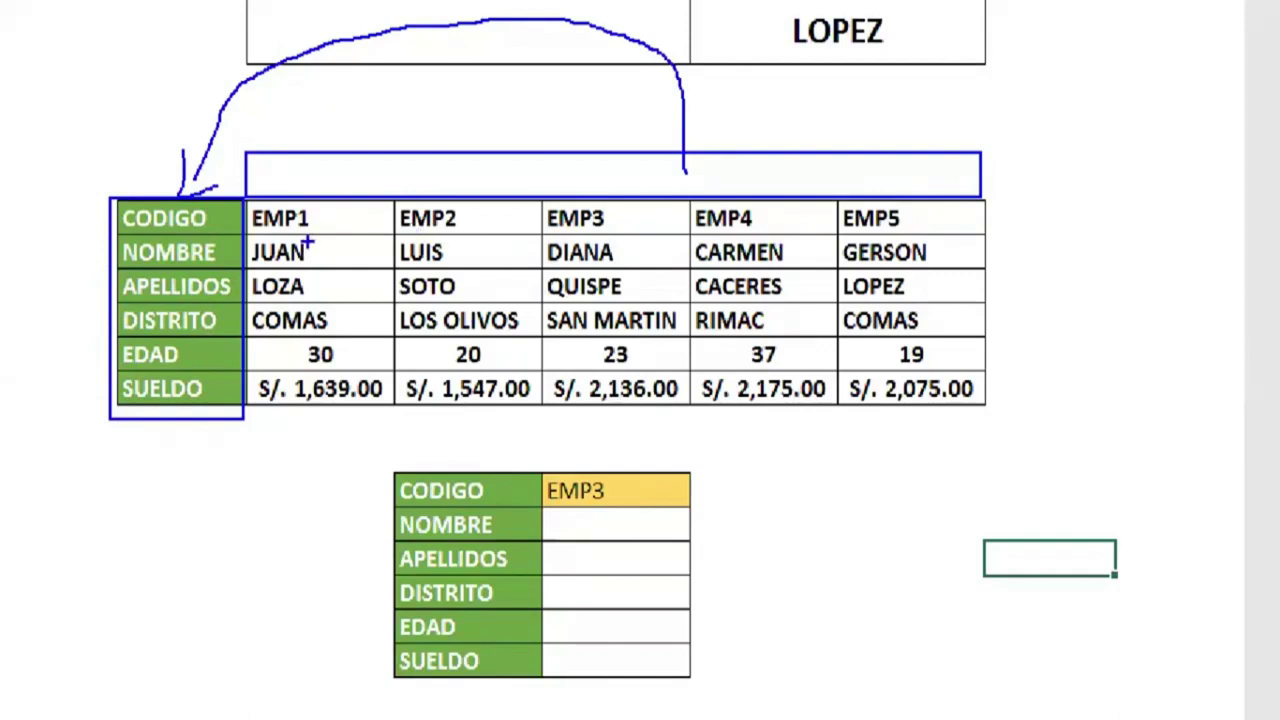
drag(248, 198, 394, 404)
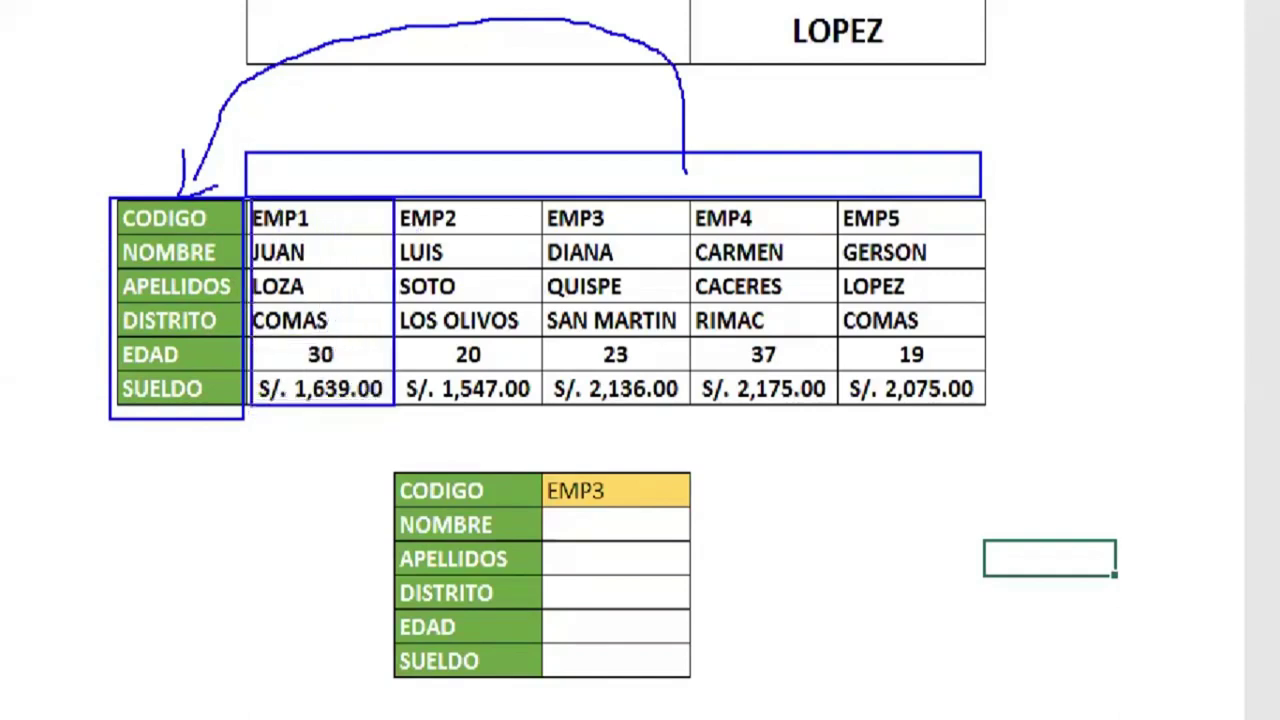
drag(402, 203, 528, 420)
drag(531, 204, 690, 420)
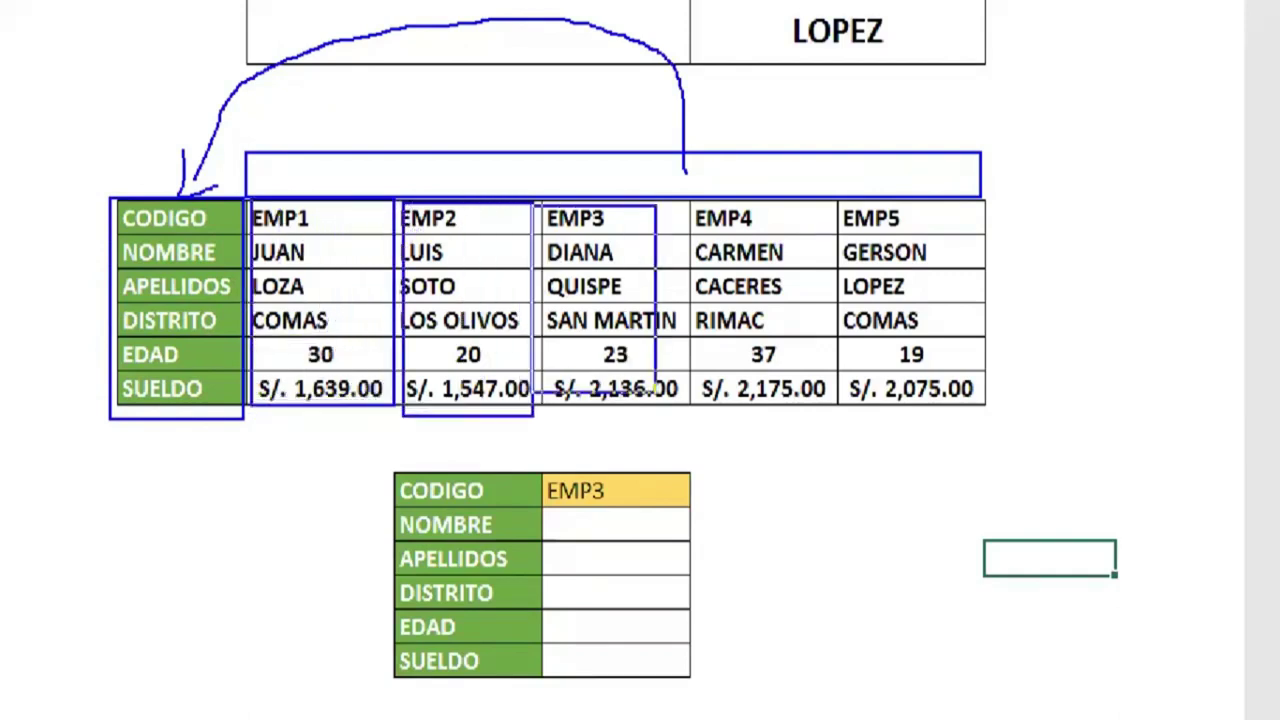
mouse_move(686, 204)
mouse_down()
mouse_move(757, 362)
mouse_move(842, 420)
mouse_up()
drag(848, 212, 998, 414)
key(Escape)
key(ctrl+1)
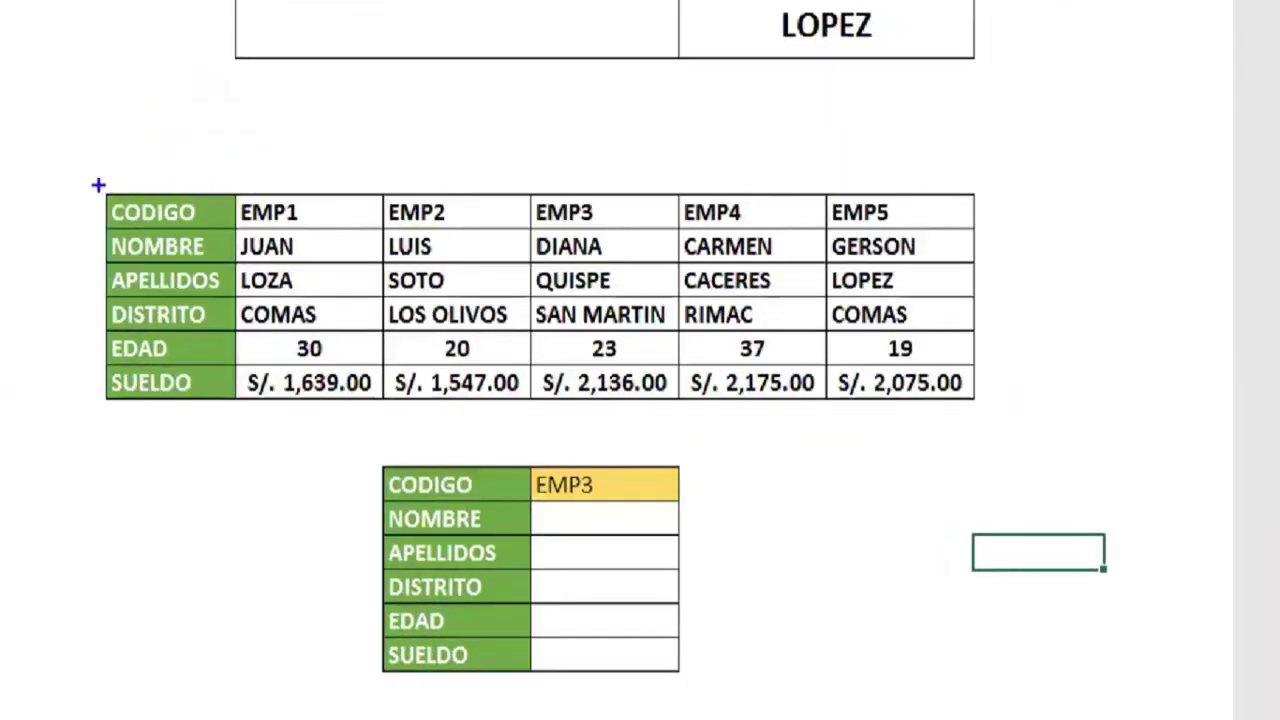
Draw a box around the employee table and label it MATRIZ.
drag(99, 185, 984, 412)
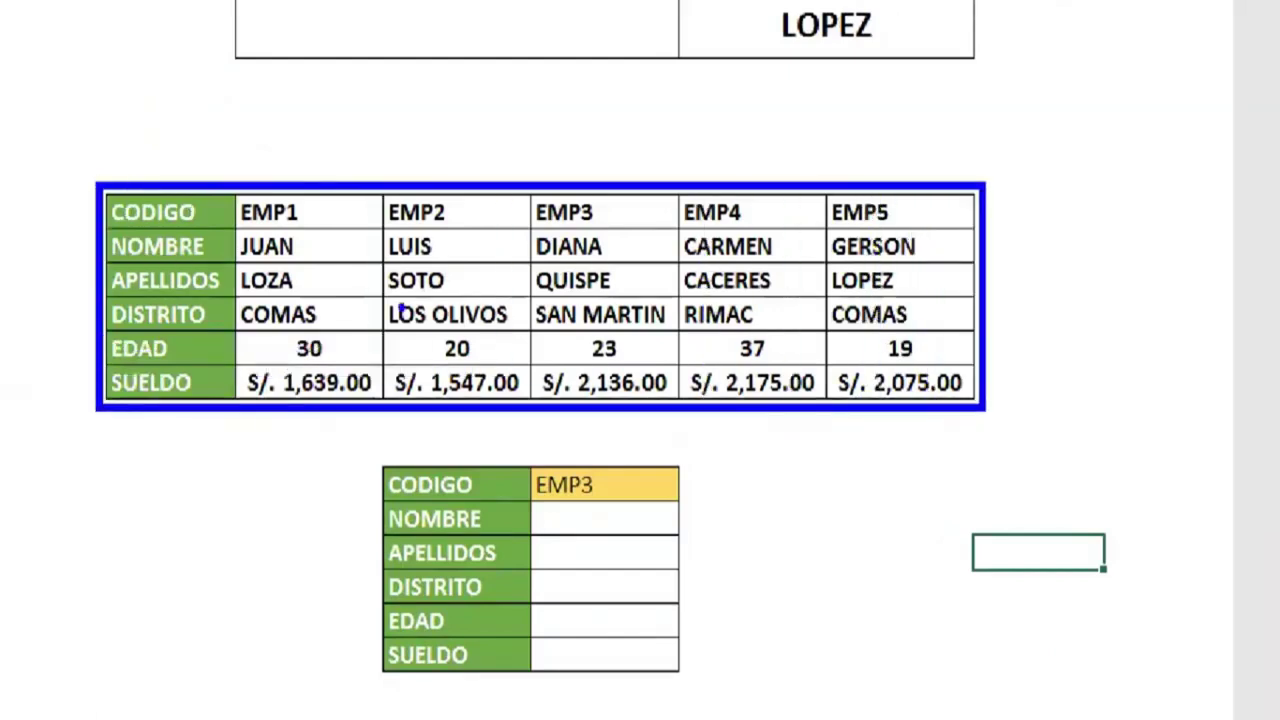
drag(398, 308, 398, 405)
drag(303, 238, 283, 360)
text(MATRIZ)
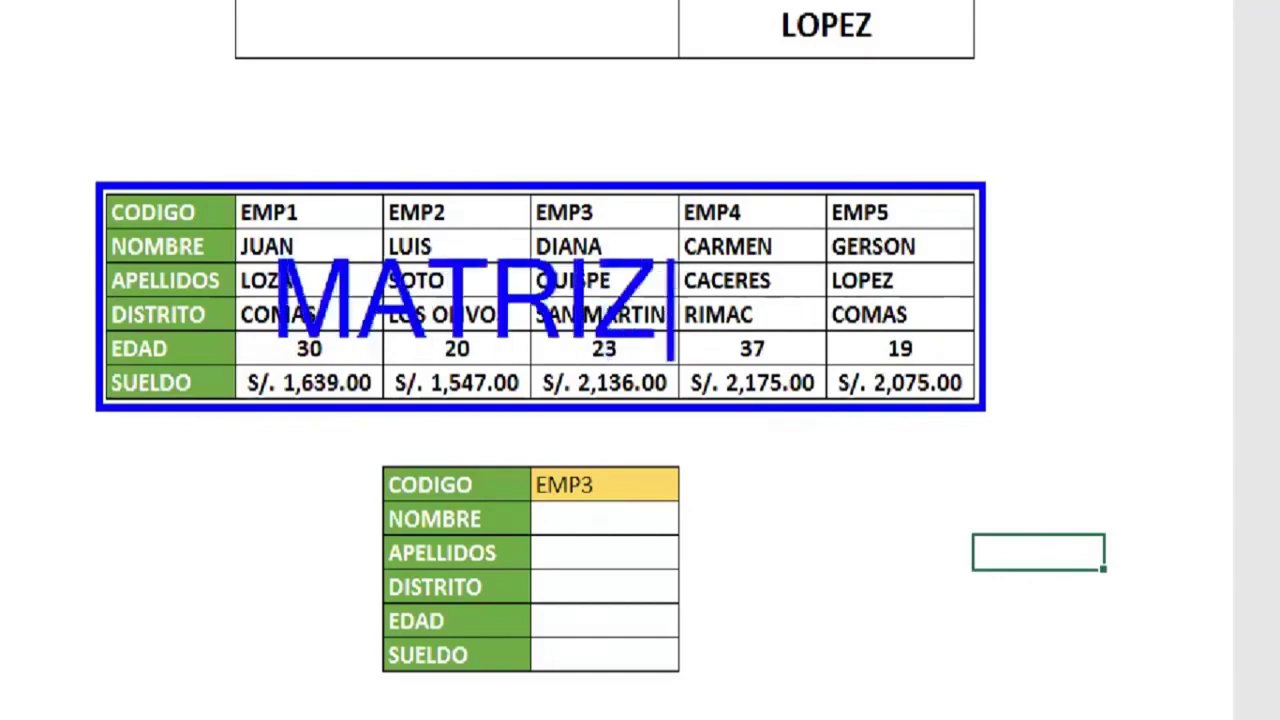
click(657, 238)
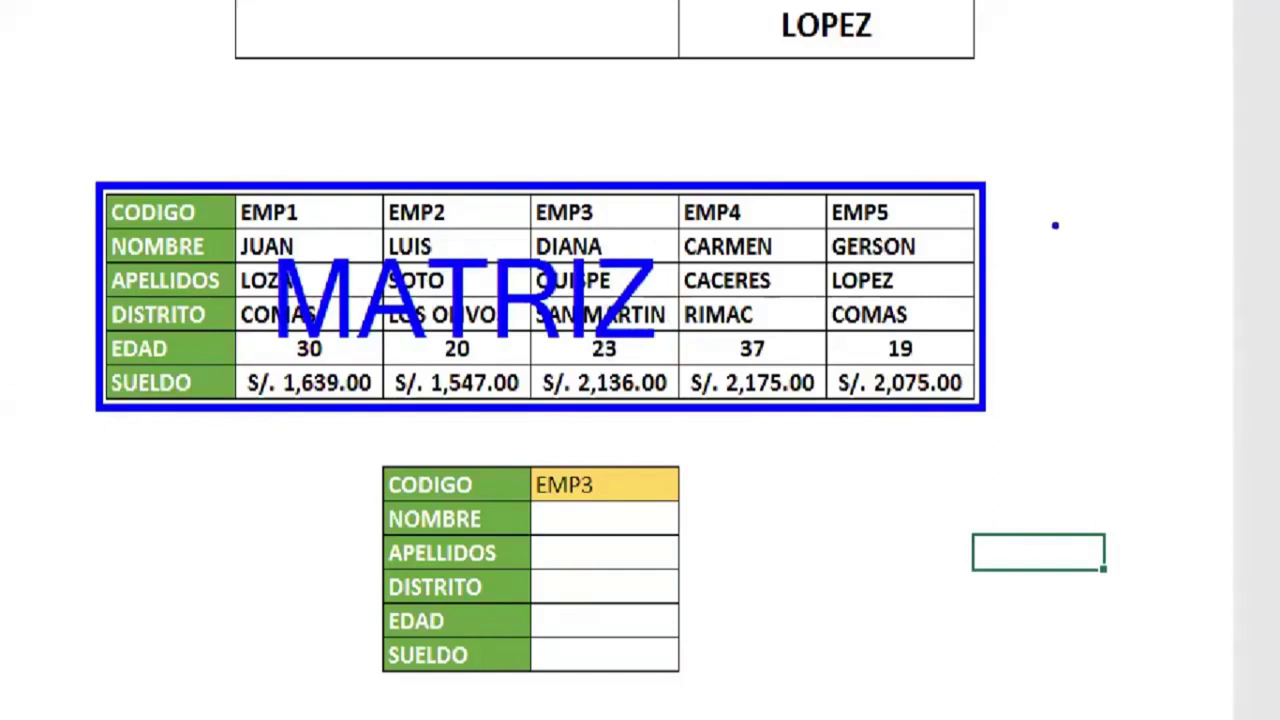
Draw a VB arrow at EMP5, a downward arrow, and number the table rows 1–6.
drag(1012, 210, 946, 212)
drag(1031, 188, 1064, 190)
drag(1072, 188, 1072, 228)
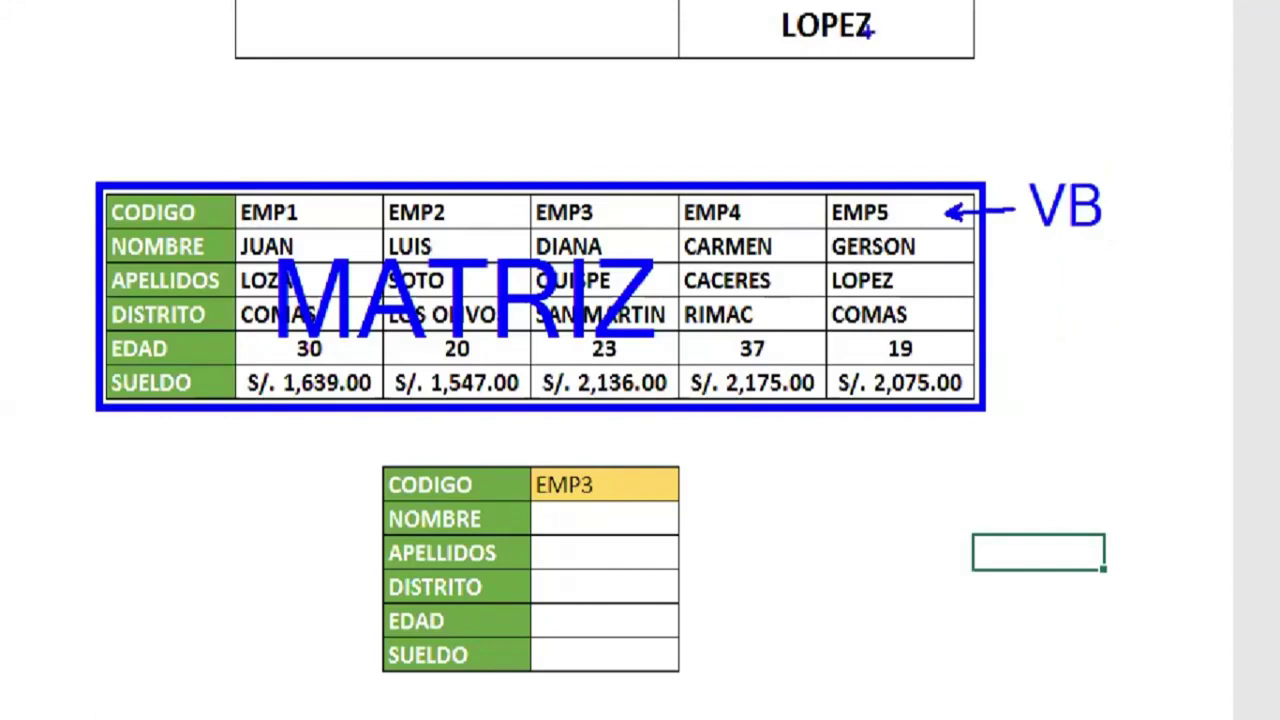
drag(1016, 228, 1016, 398)
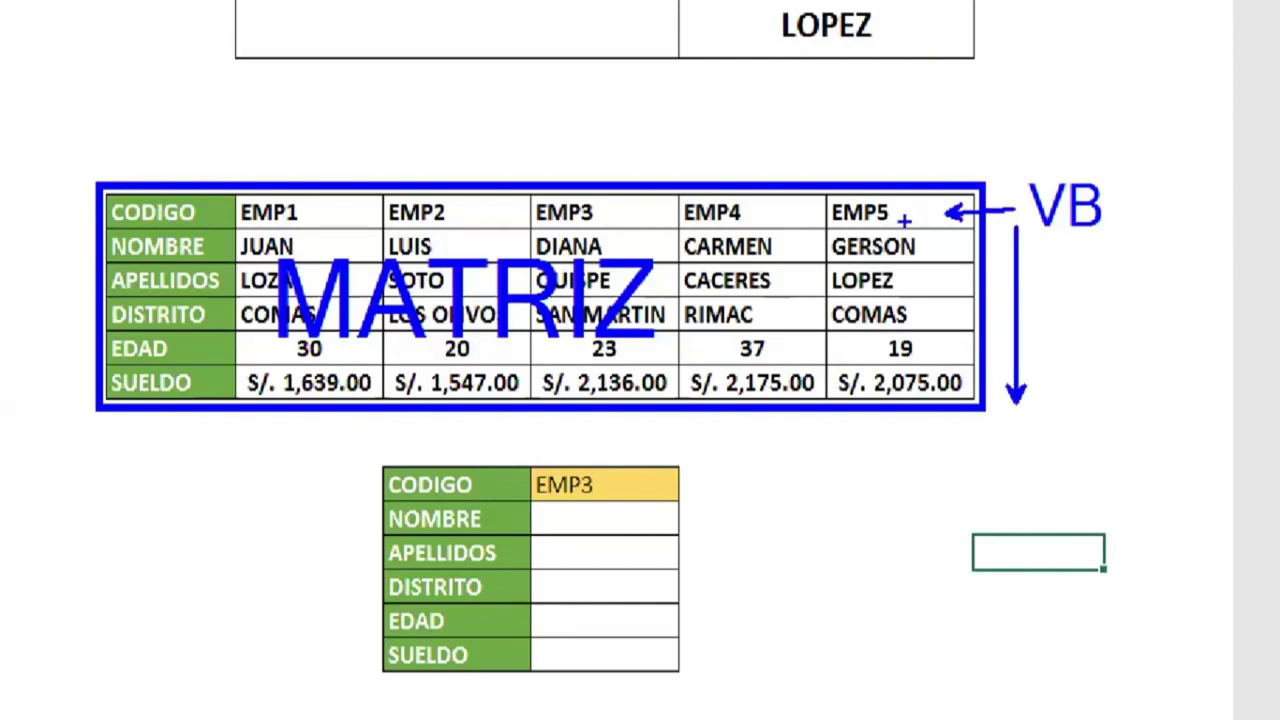
mouse_move(884, 214)
mouse_down()
mouse_move(896, 210)
mouse_move(872, 257)
mouse_move(943, 325)
mouse_move(932, 355)
mouse_move(870, 392)
mouse_up()
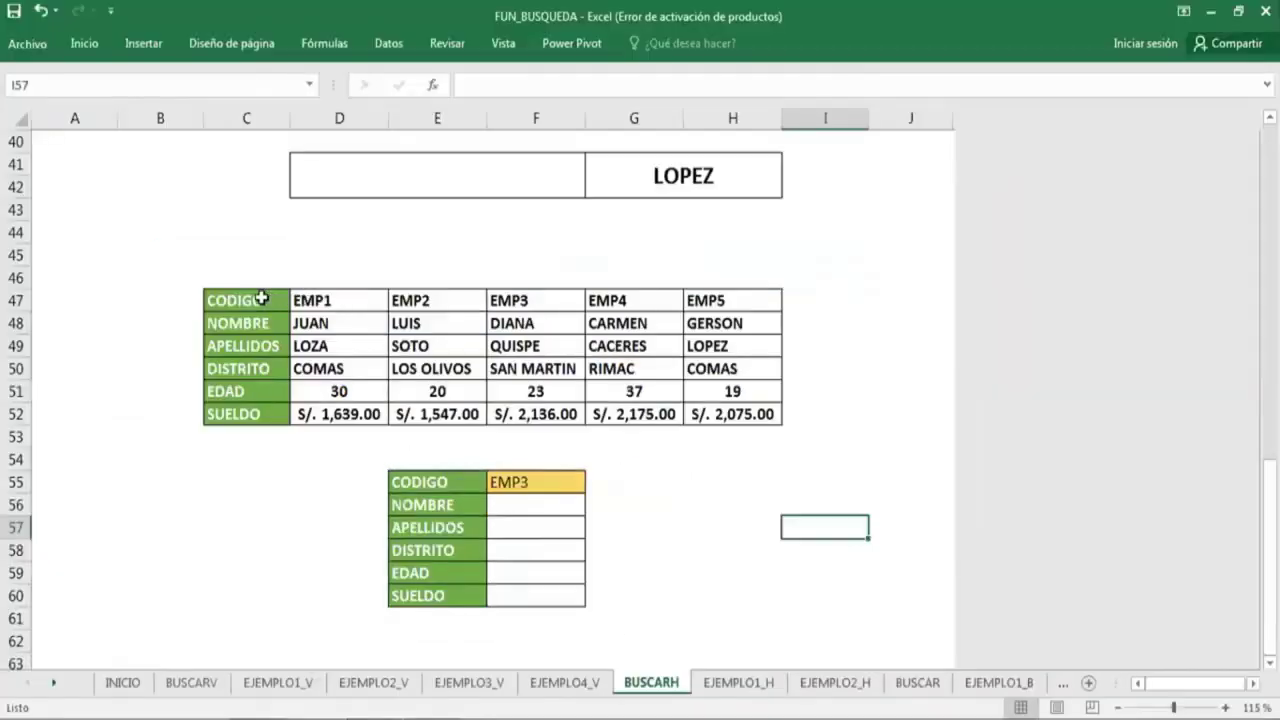
Select C47:H52 and define it as the named range DATOS2 through the Name Box.
click(258, 298)
drag(327, 302, 645, 397)
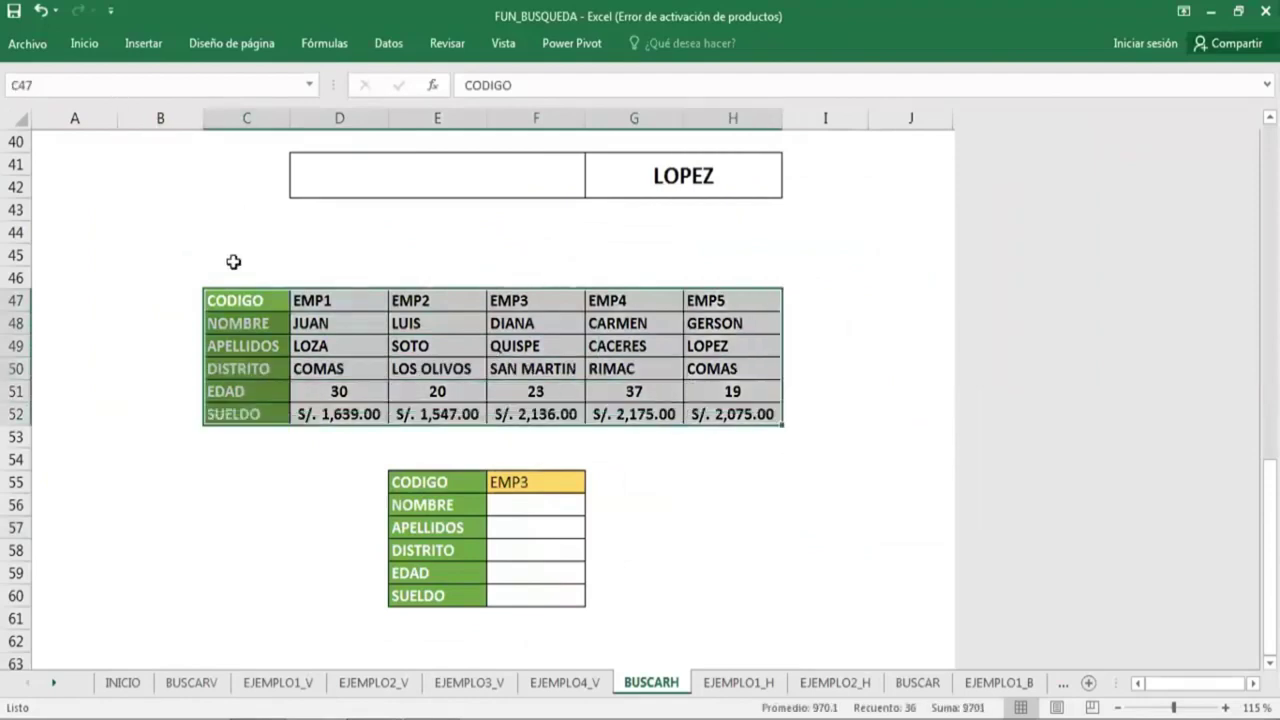
scroll(234, 258, down, 1)
scroll(215, 220, down, 1)
mouse_move(237, 168)
mouse_down()
mouse_move(710, 268)
mouse_move(712, 279)
mouse_up()
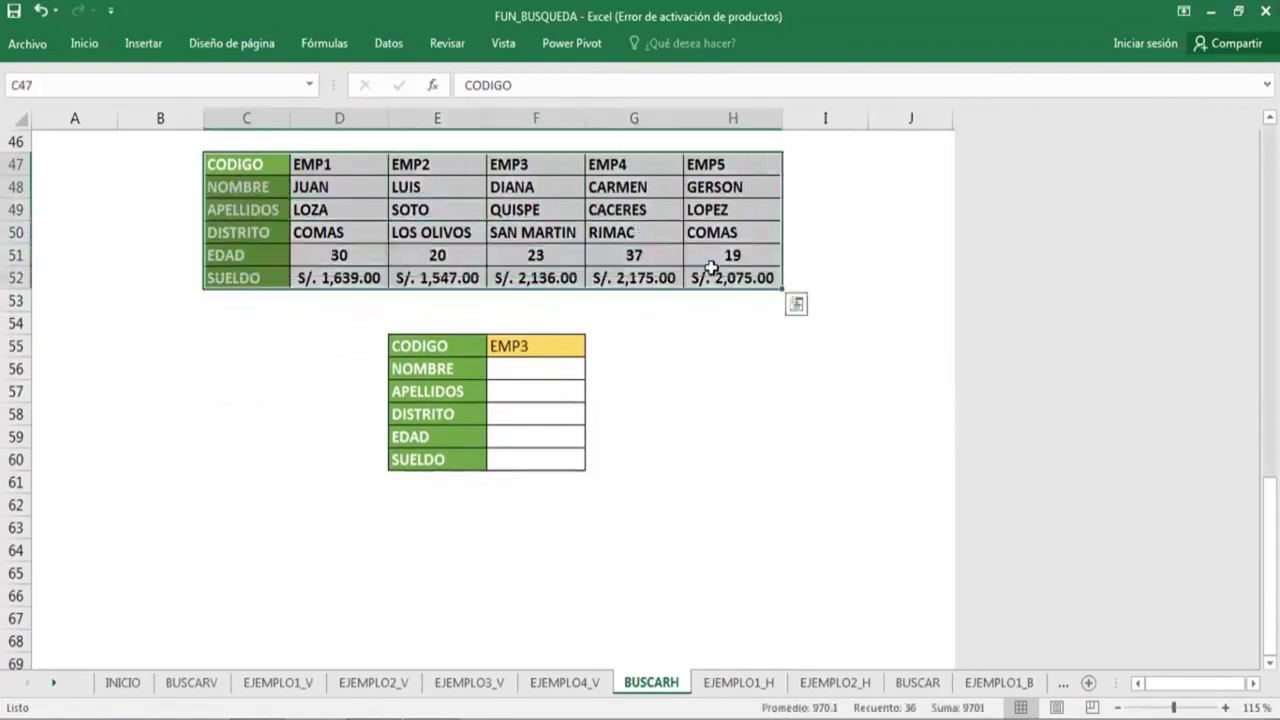
click(183, 94)
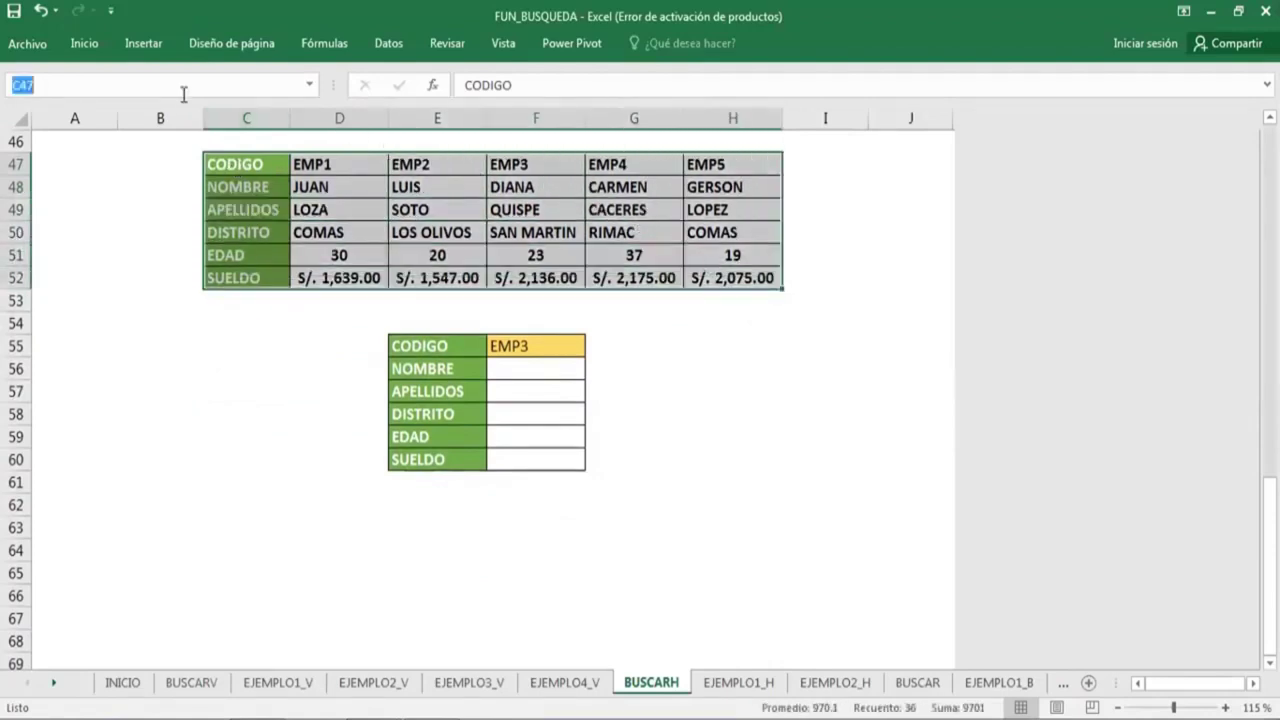
text(DAT)
text(OS2)
key(Return)
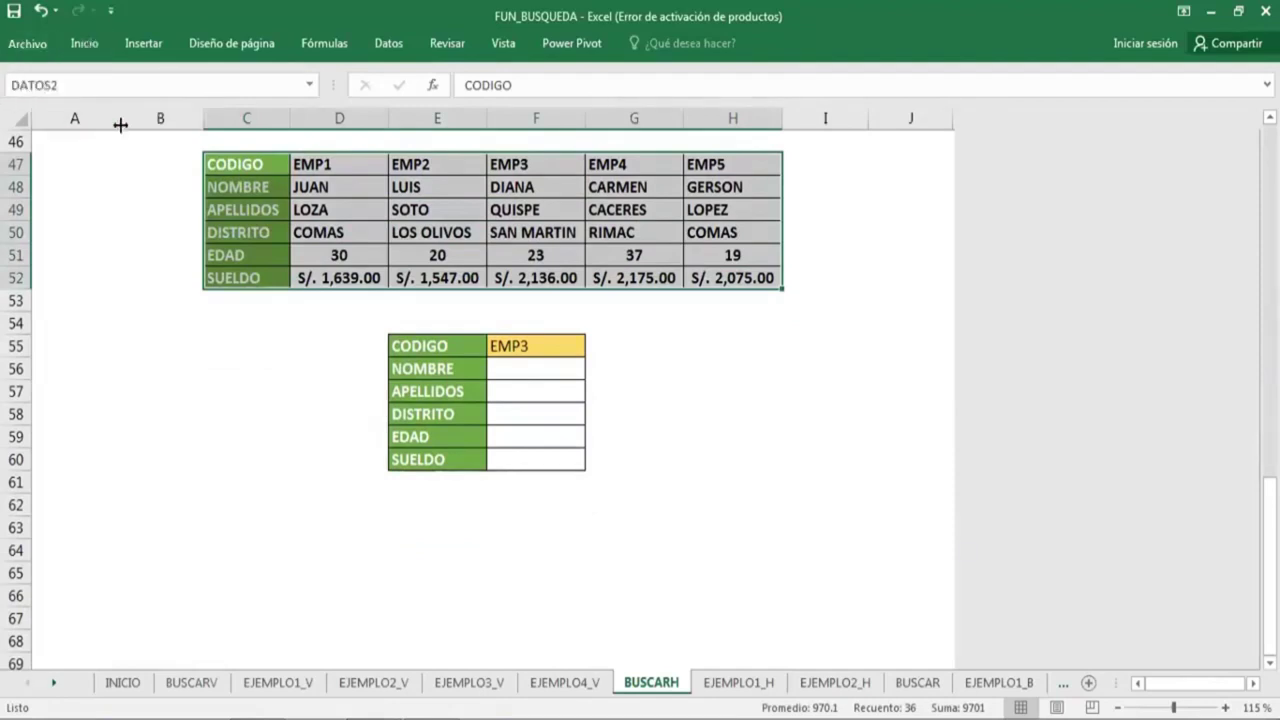
click(536, 391)
Fill cell C40 yellow and enter the lookup code EMP5 in it.
scroll(680, 420, up, 1)
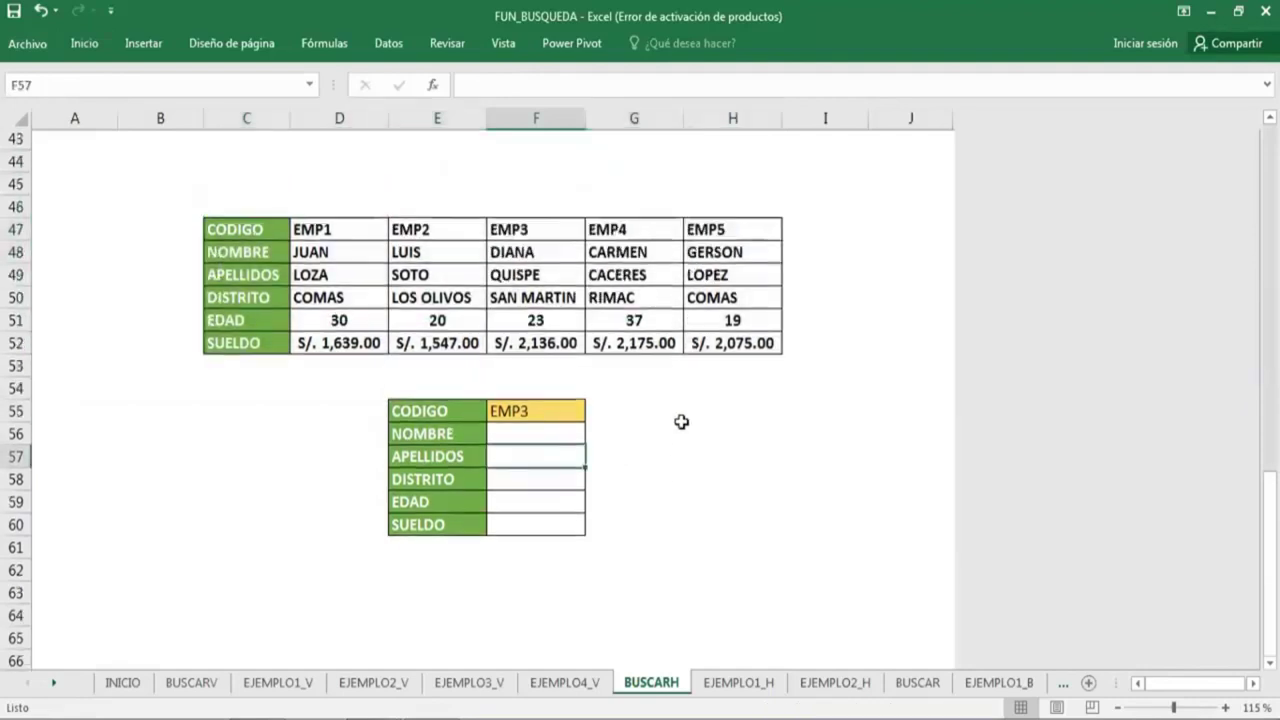
scroll(560, 390, up, 2)
scroll(449, 363, up, 2)
scroll(449, 363, up, 2)
click(461, 362)
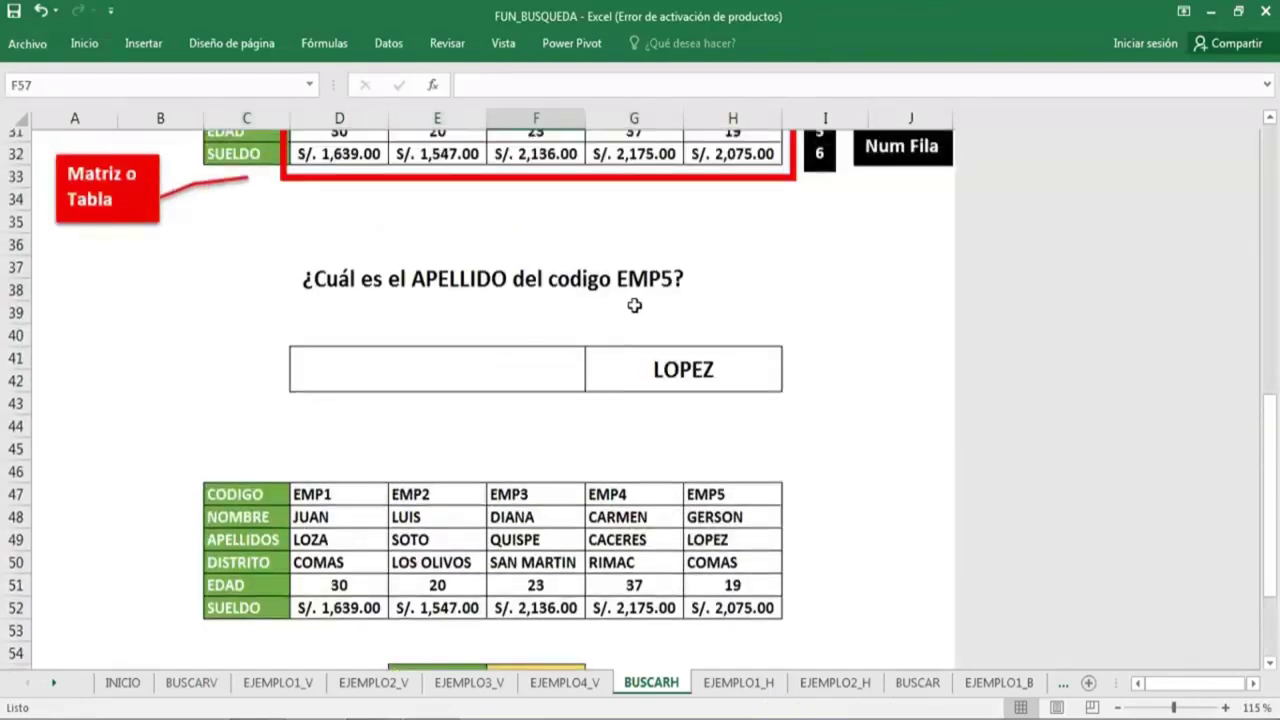
scroll(640, 305, up, 1)
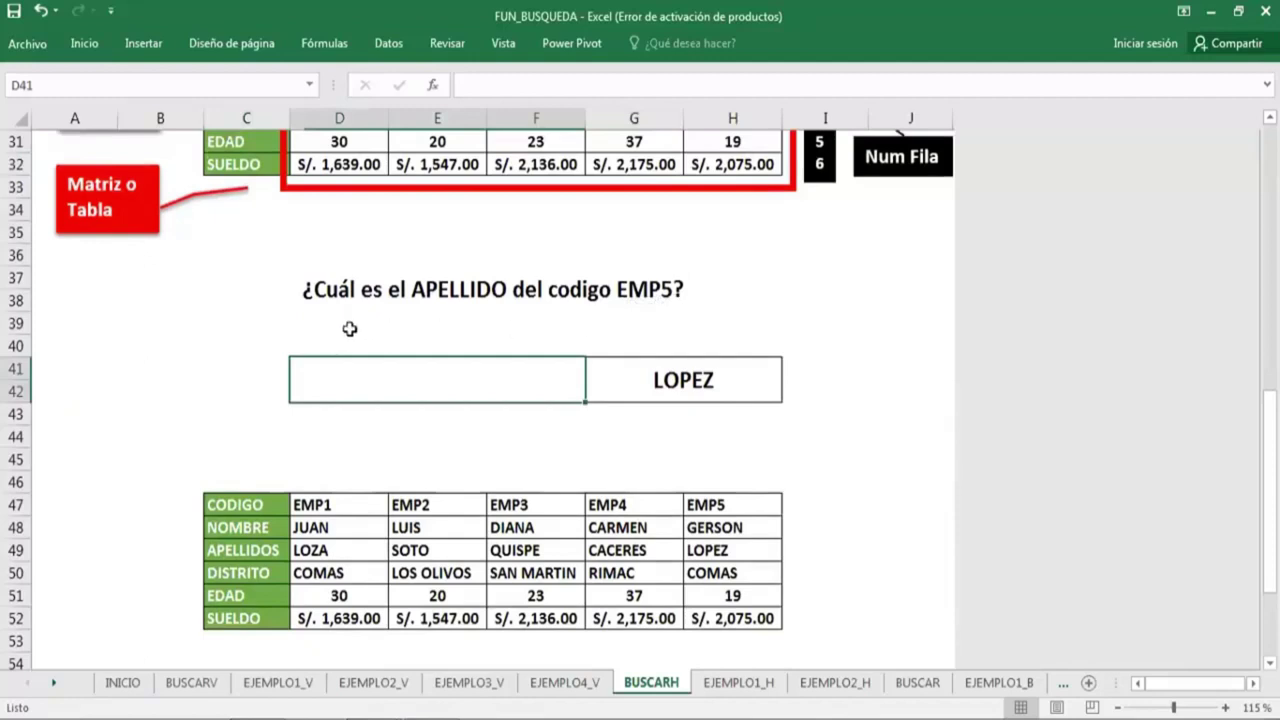
click(264, 345)
click(84, 43)
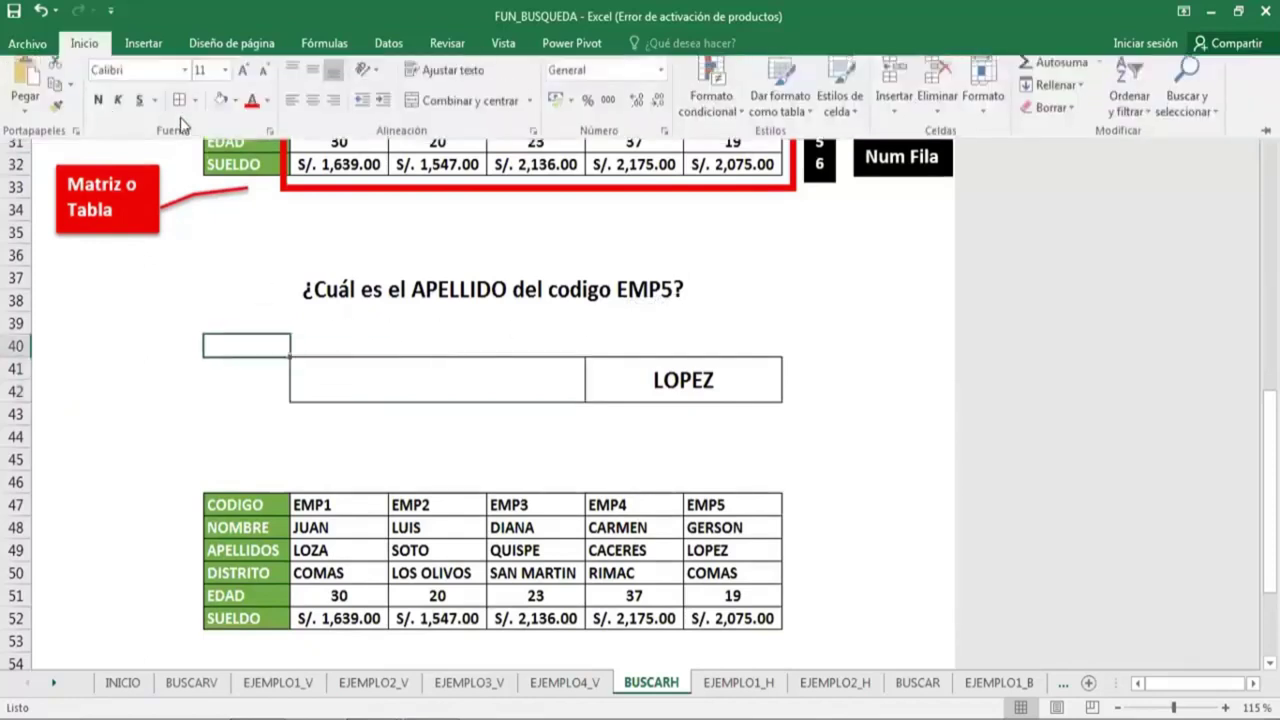
click(236, 112)
click(266, 263)
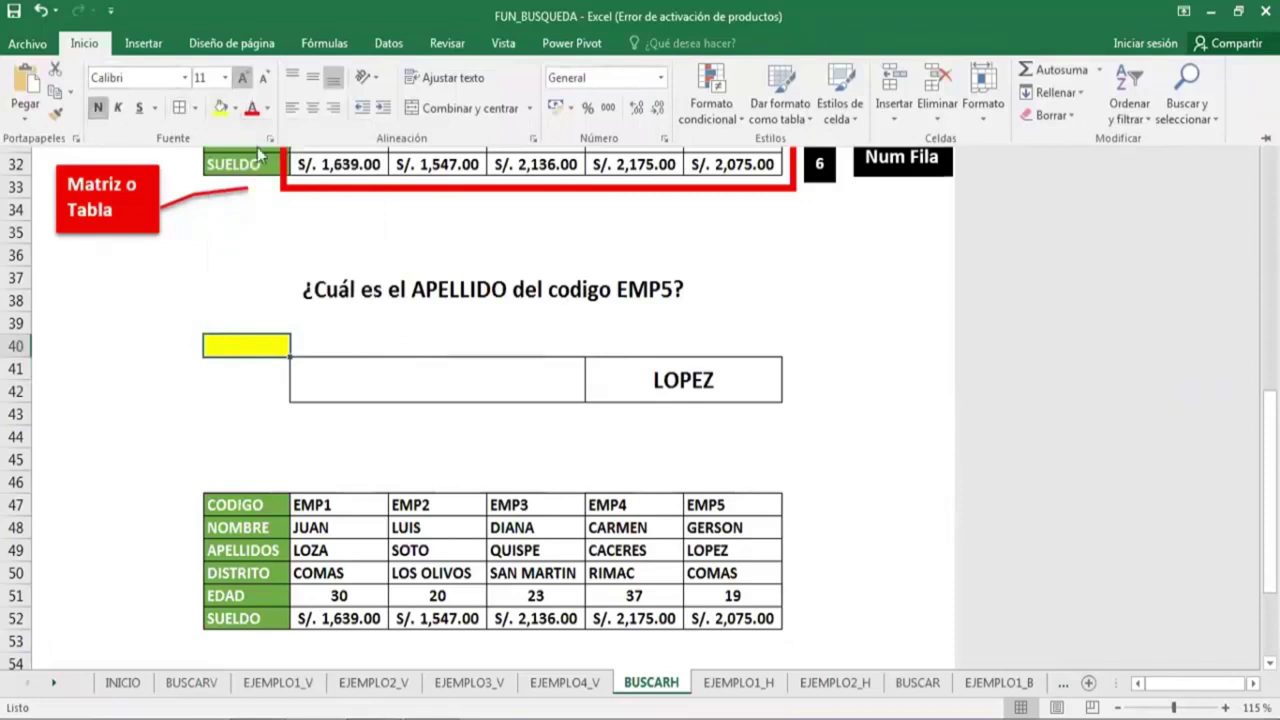
click(414, 428)
click(340, 425)
click(246, 348)
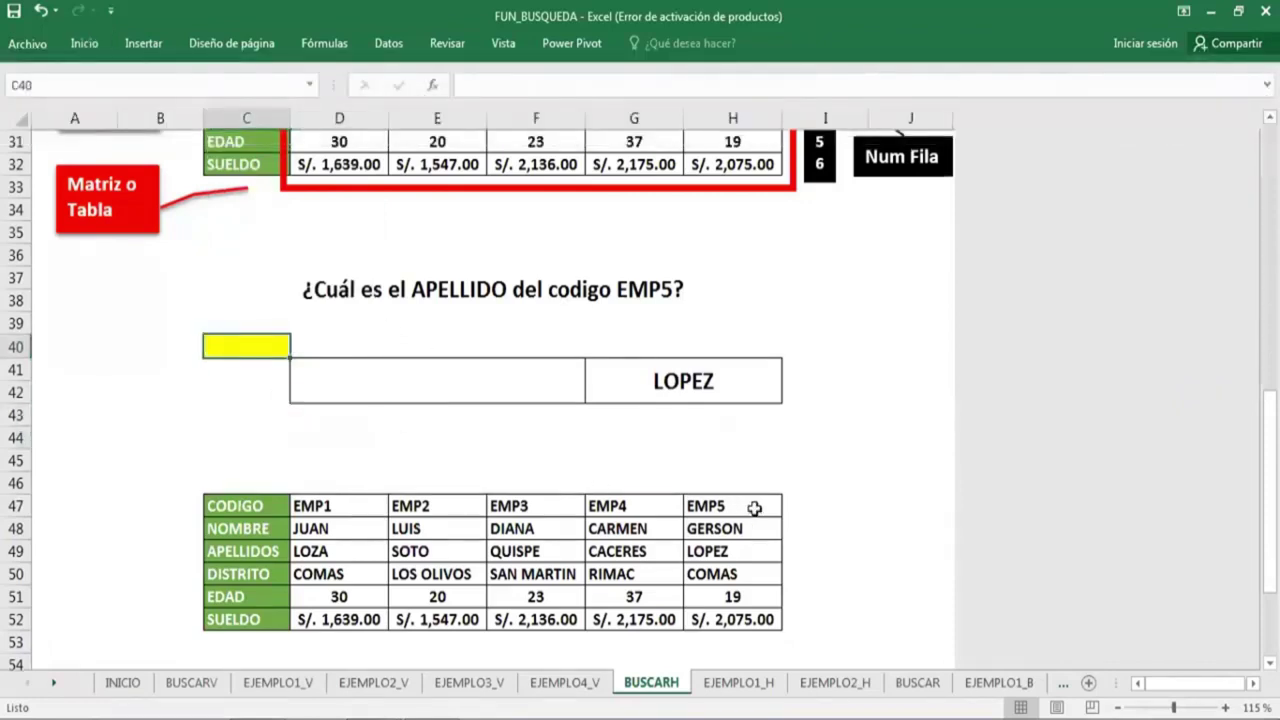
text(EMP5)
key(Return)
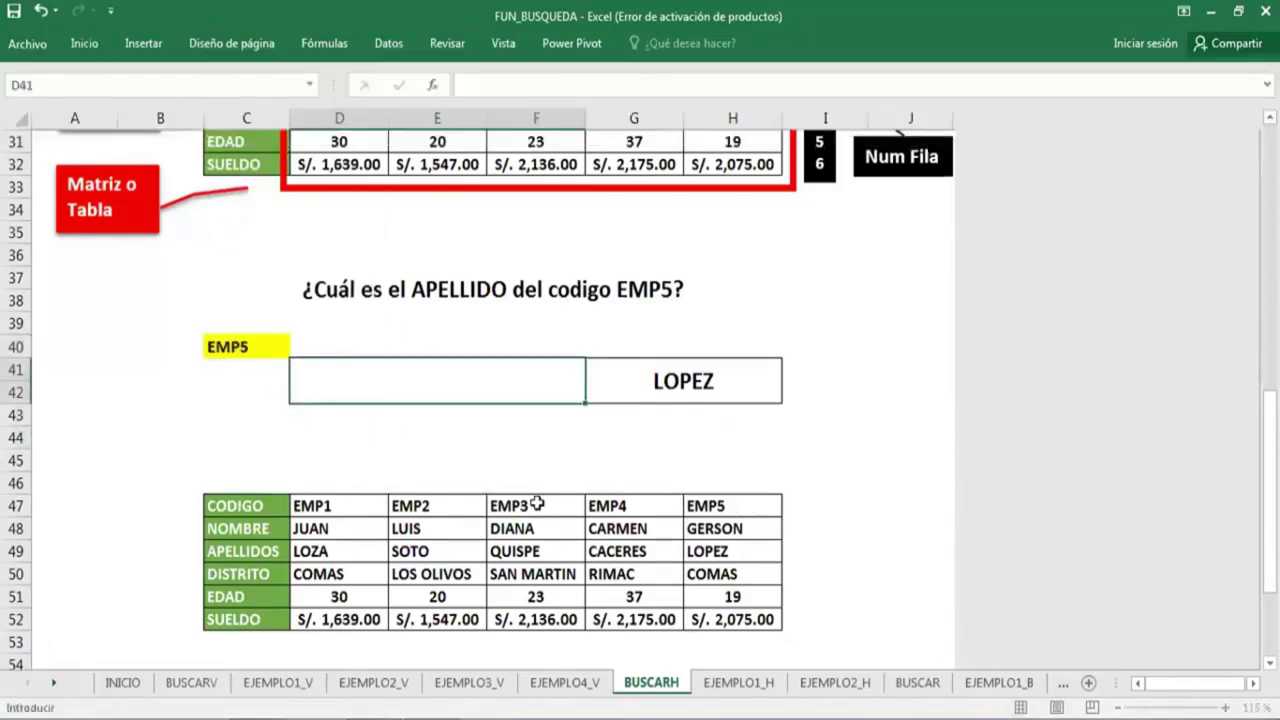
Enter =BUSCARH(C40,DATOS2,3,0) in D41 so it returns LOPEZ.
text(=BUS)
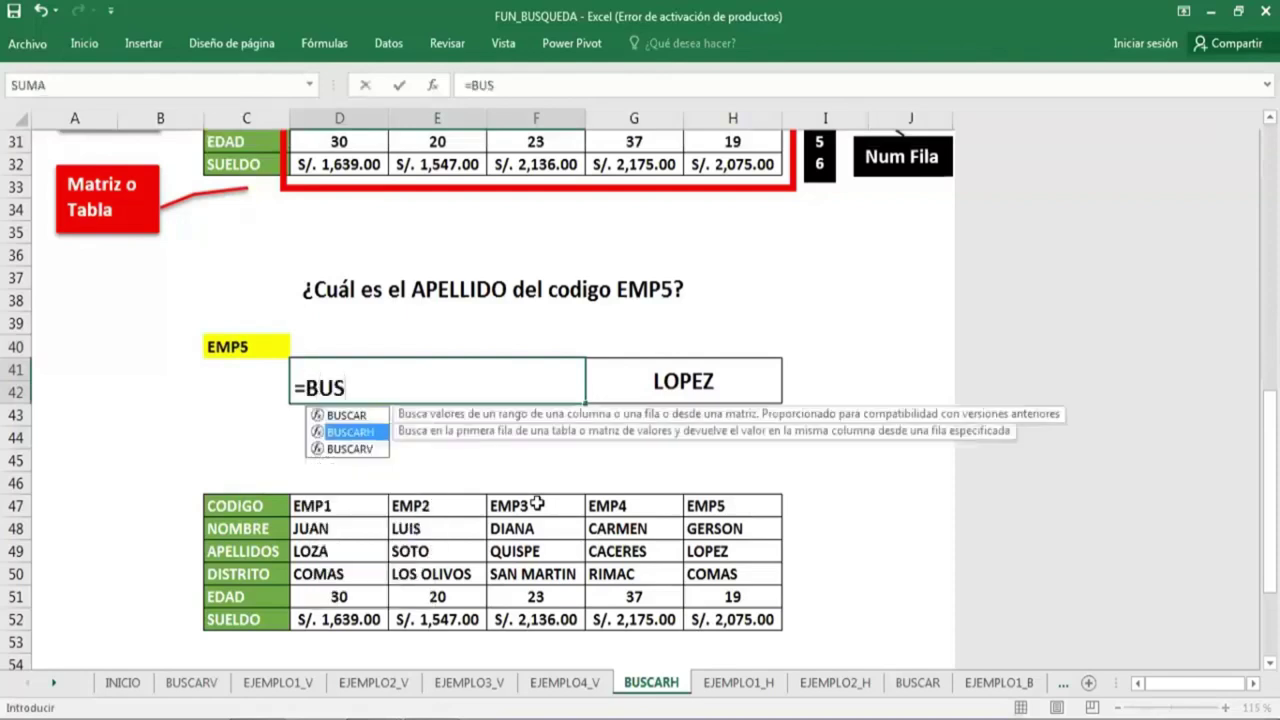
key(Down)
key(Tab)
key(Left)
key(Up)
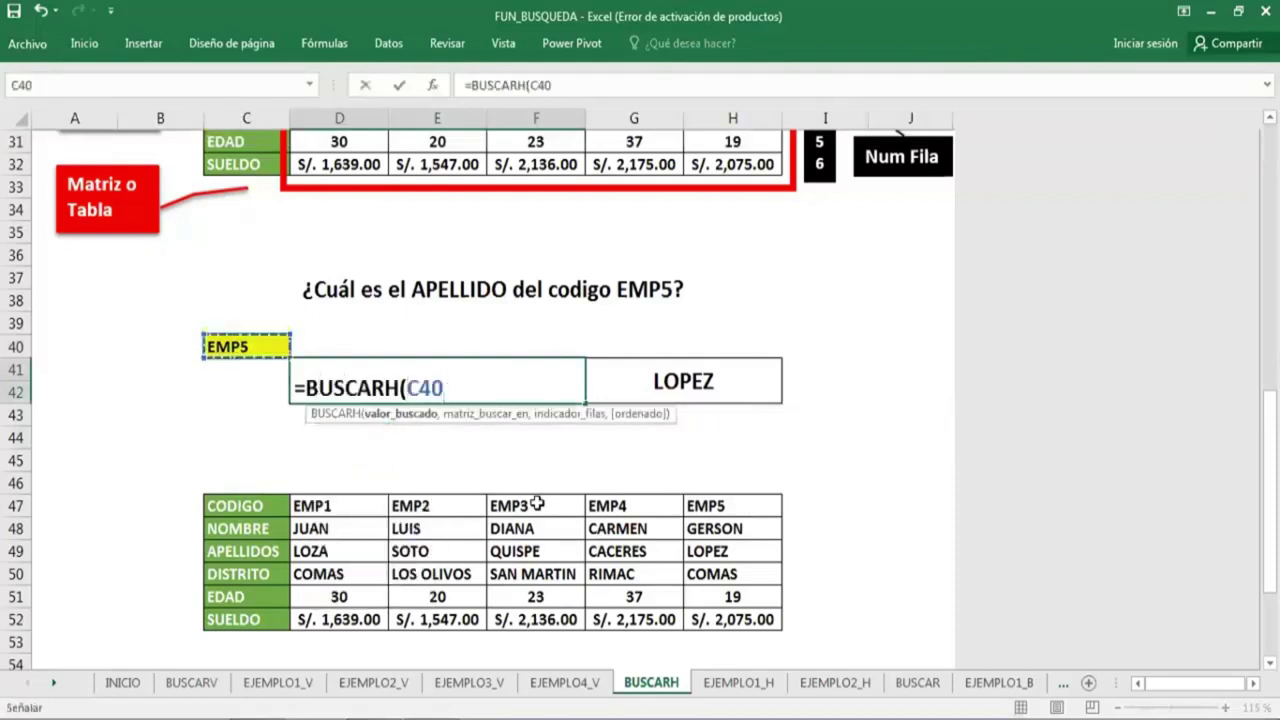
text(,)
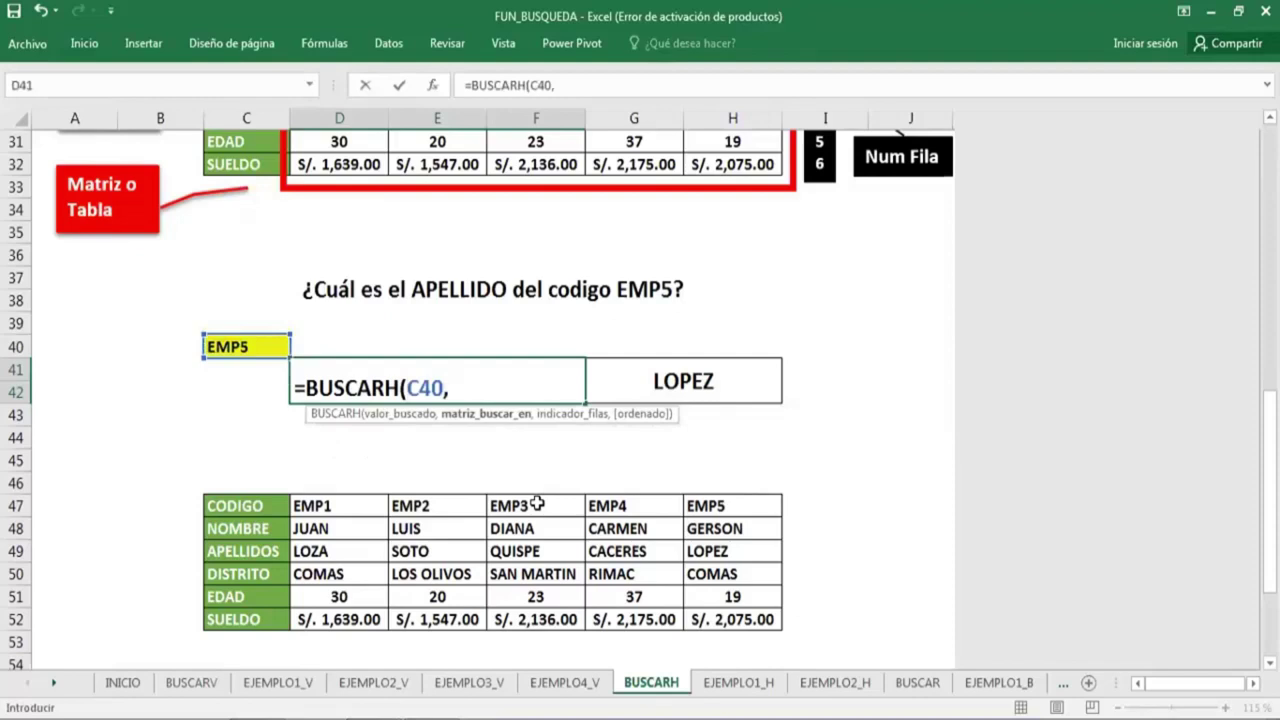
text(DATOS2)
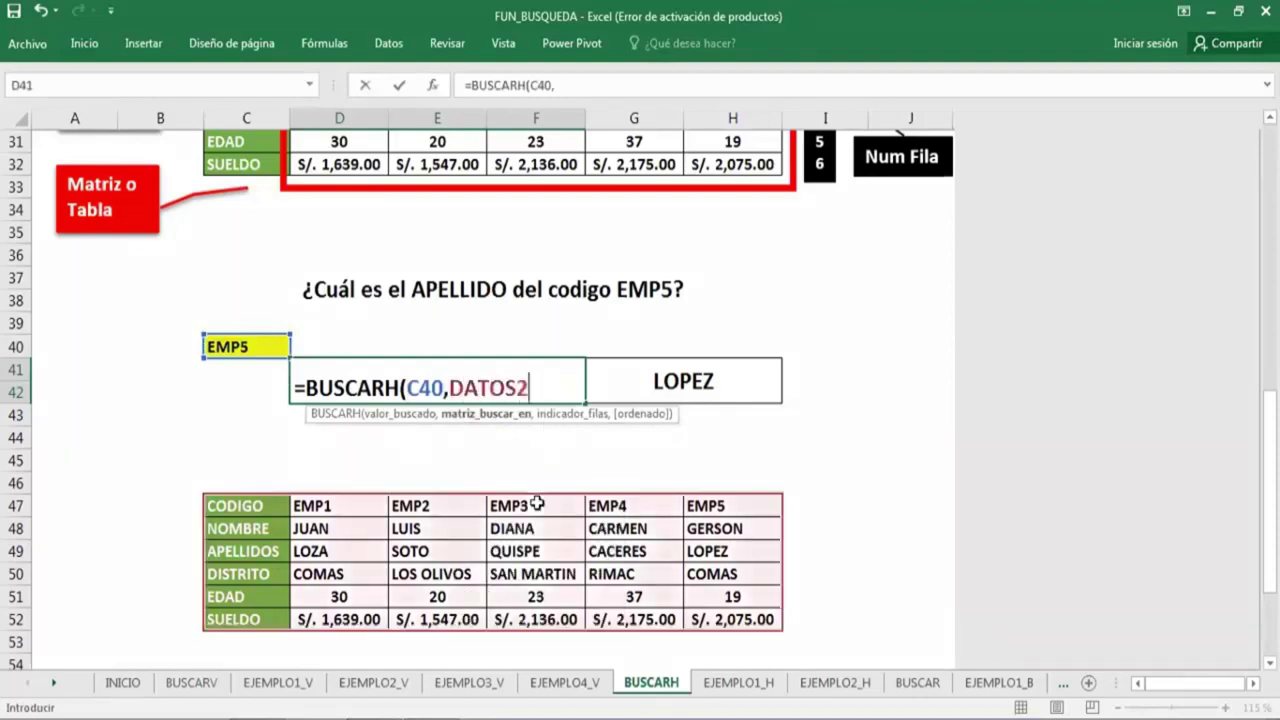
text(,)
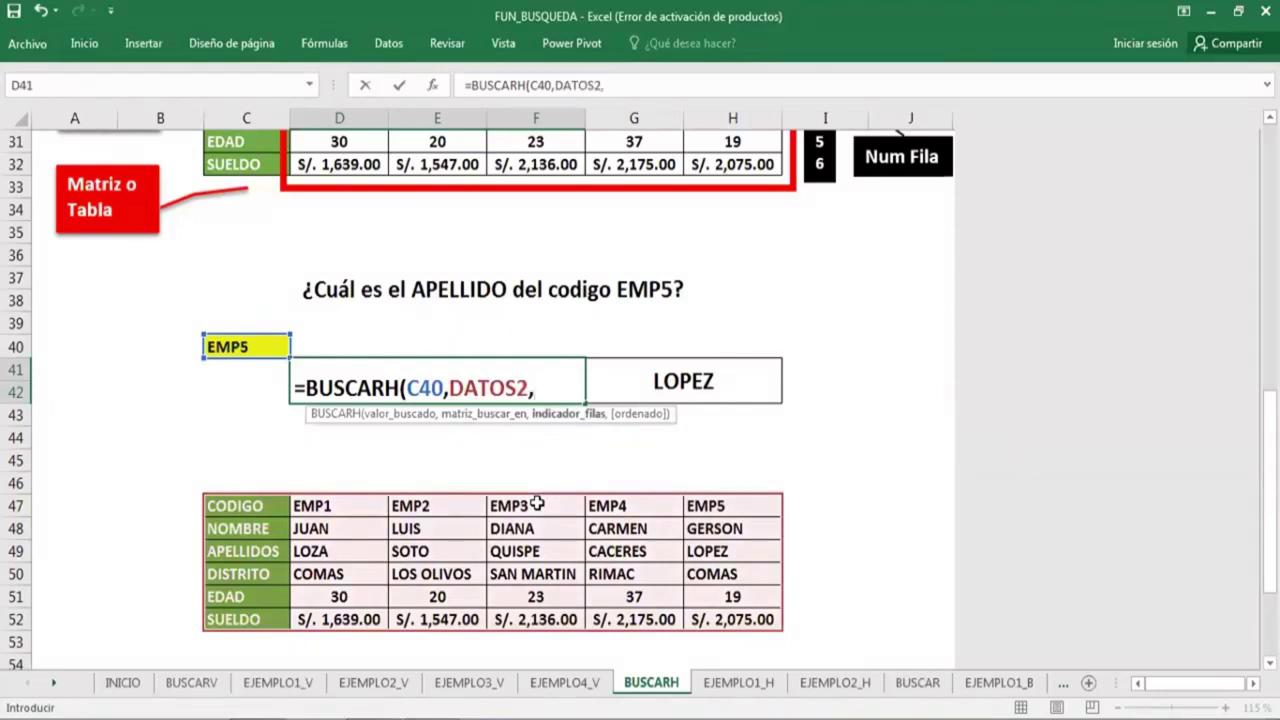
text(,0)
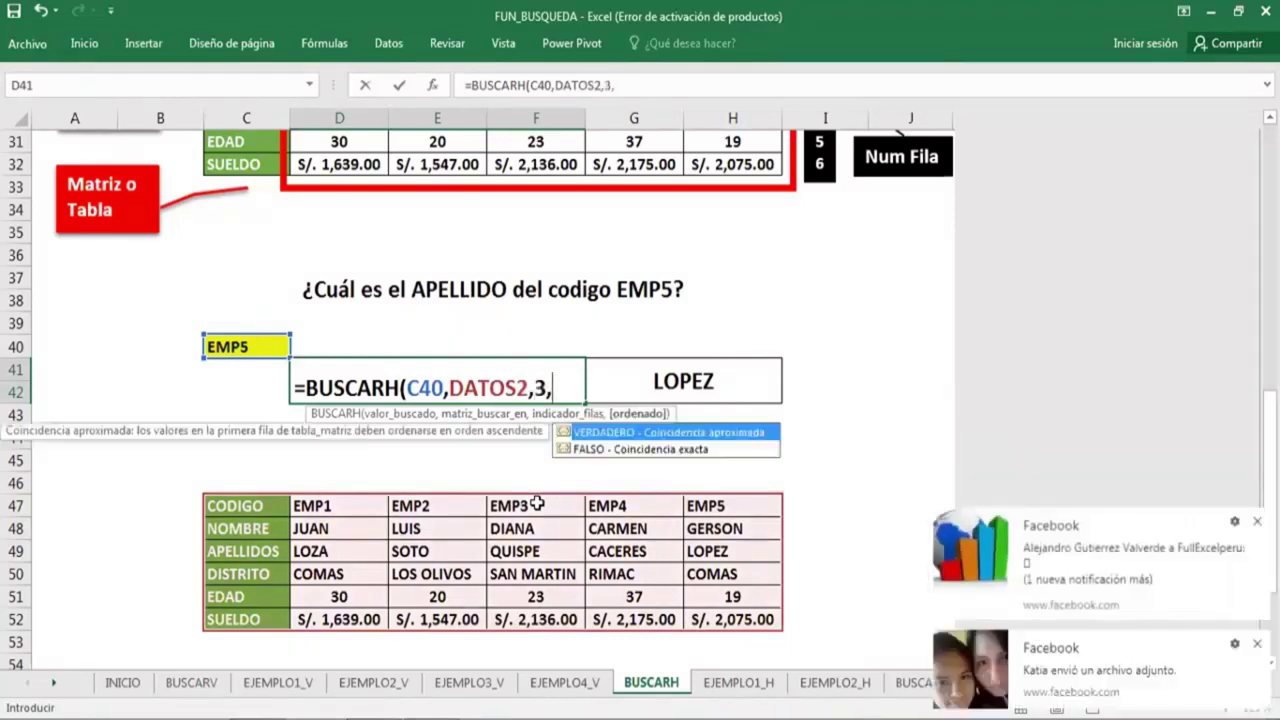
text())
key(Return)
key(Up)
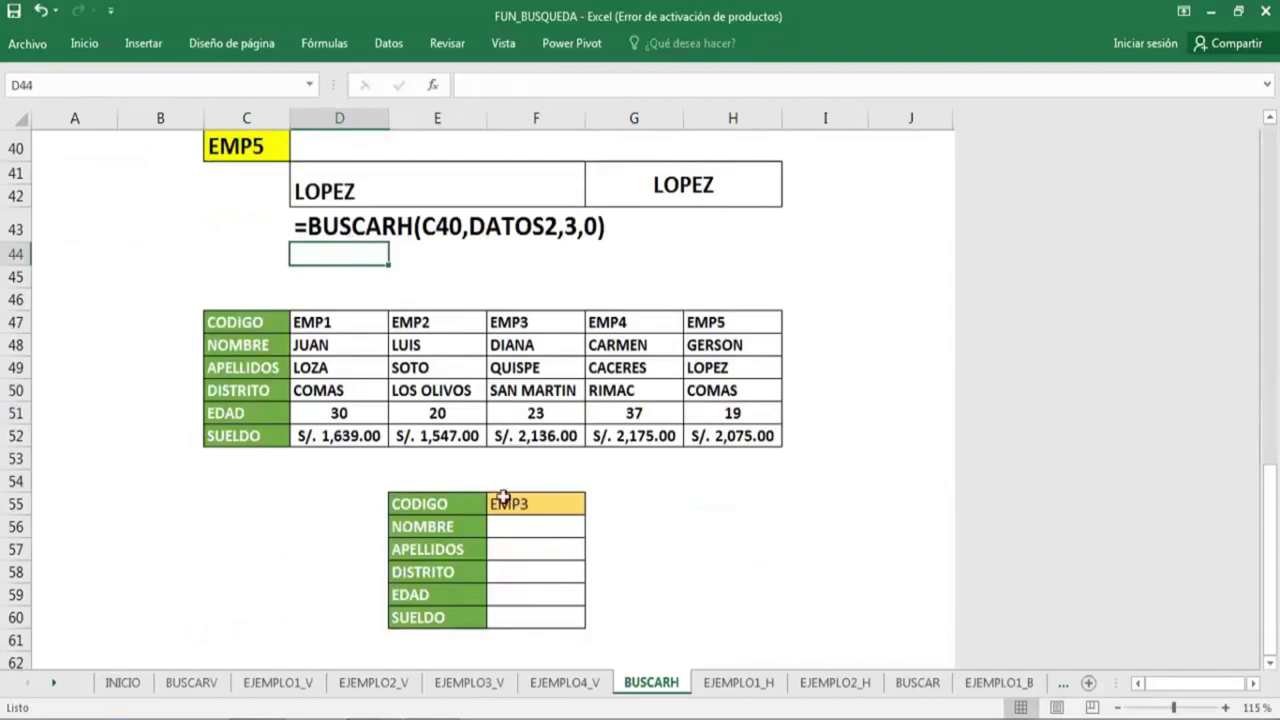
Point out the card's row index numbers 2–5 and enlarge the EMP3 code cell's font.
mouse_move(474, 498)
mouse_down()
mouse_move(529, 581)
mouse_move(529, 618)
mouse_up()
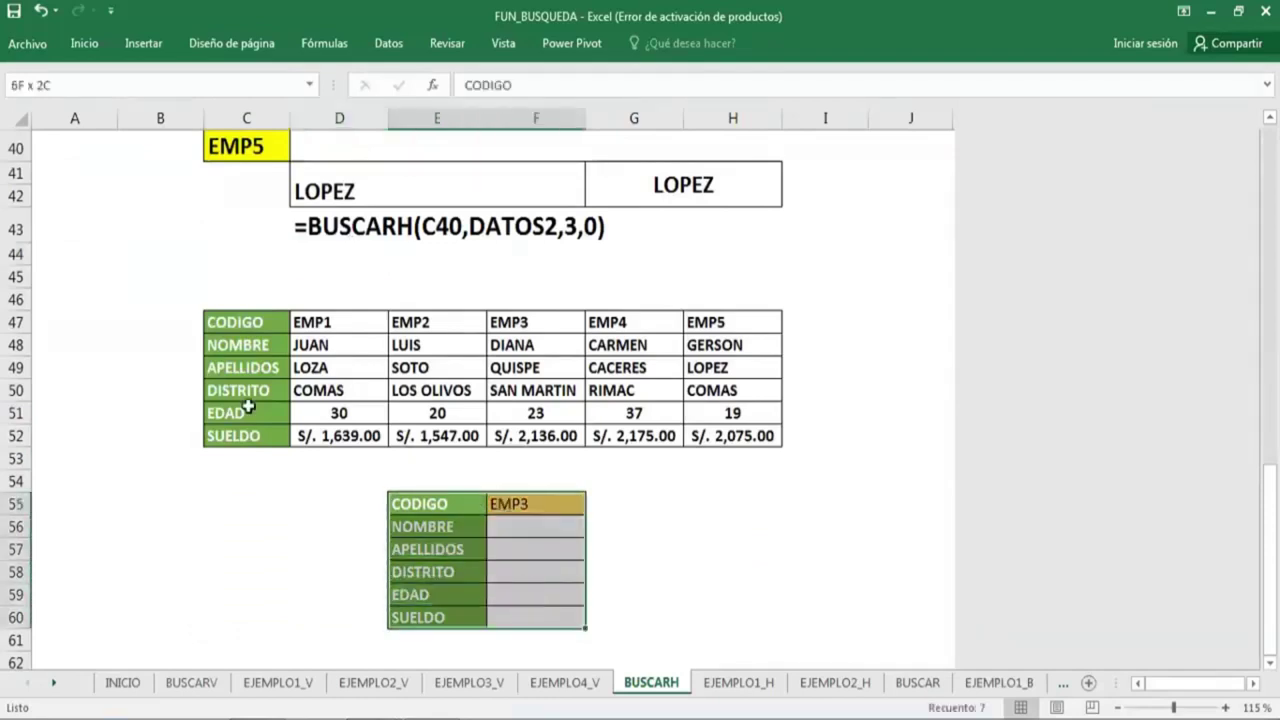
drag(374, 528, 377, 623)
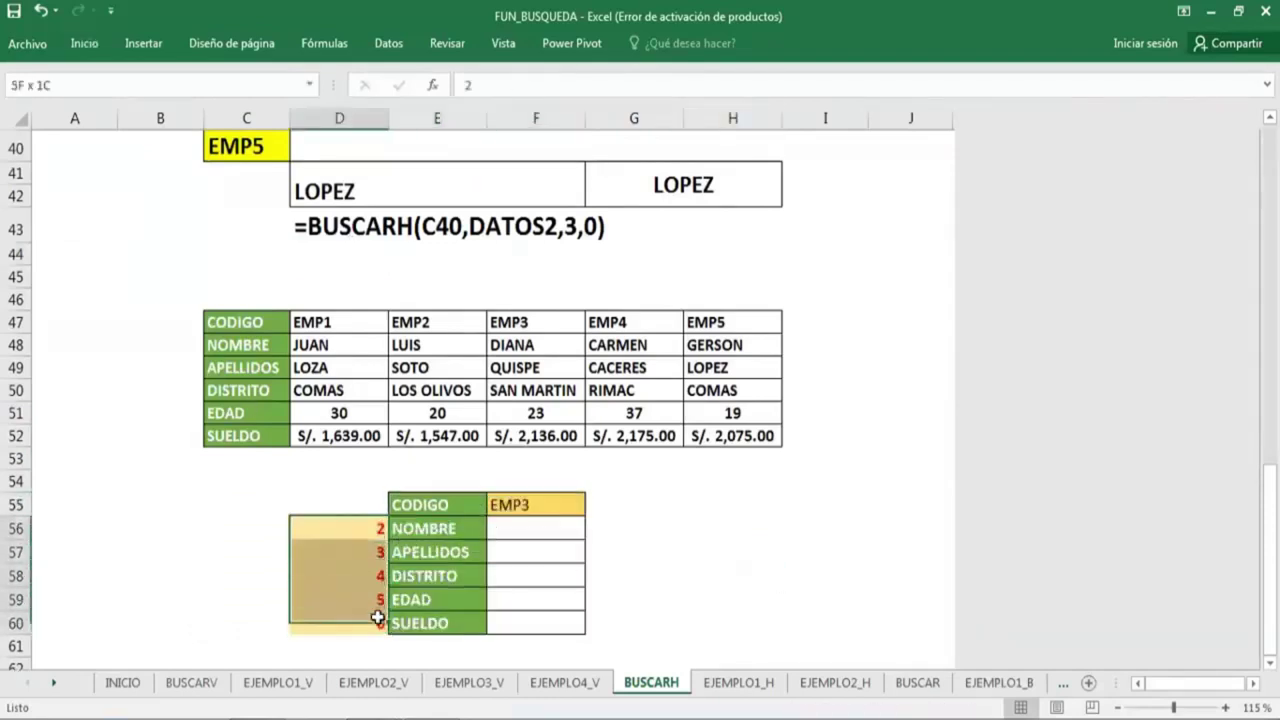
click(372, 528)
click(368, 599)
click(377, 528)
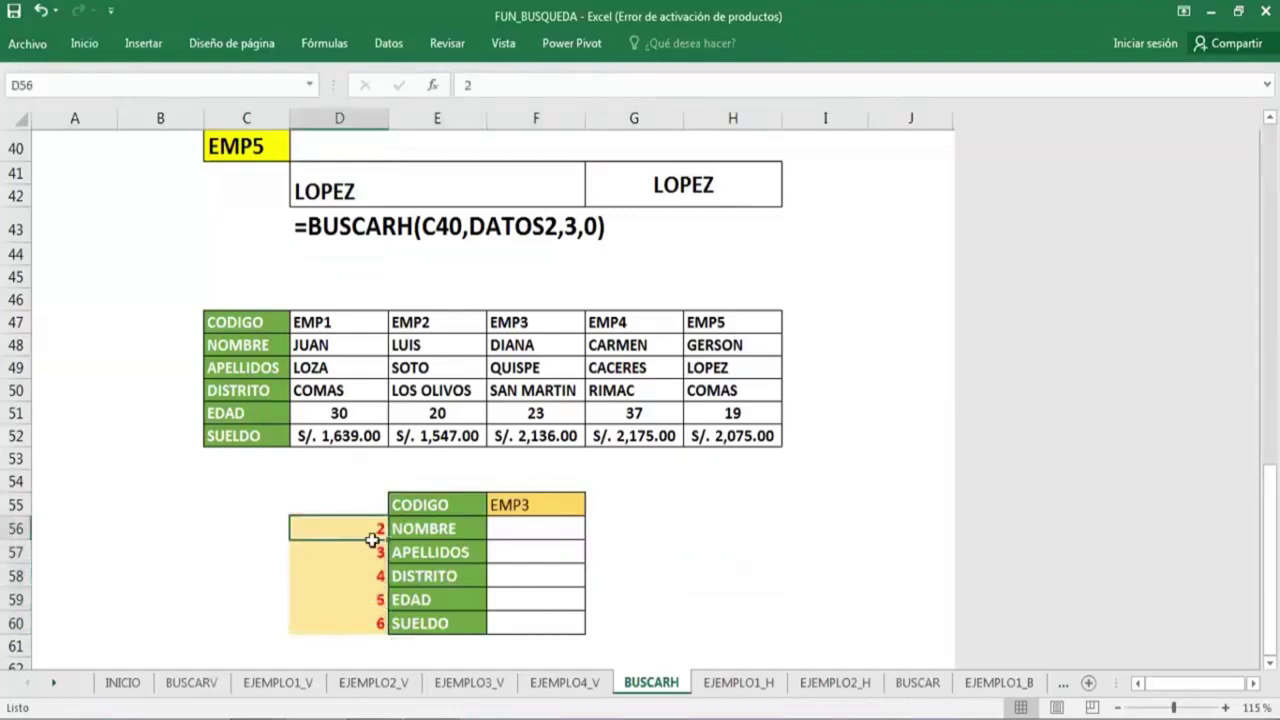
click(374, 552)
click(374, 580)
click(535, 528)
click(535, 505)
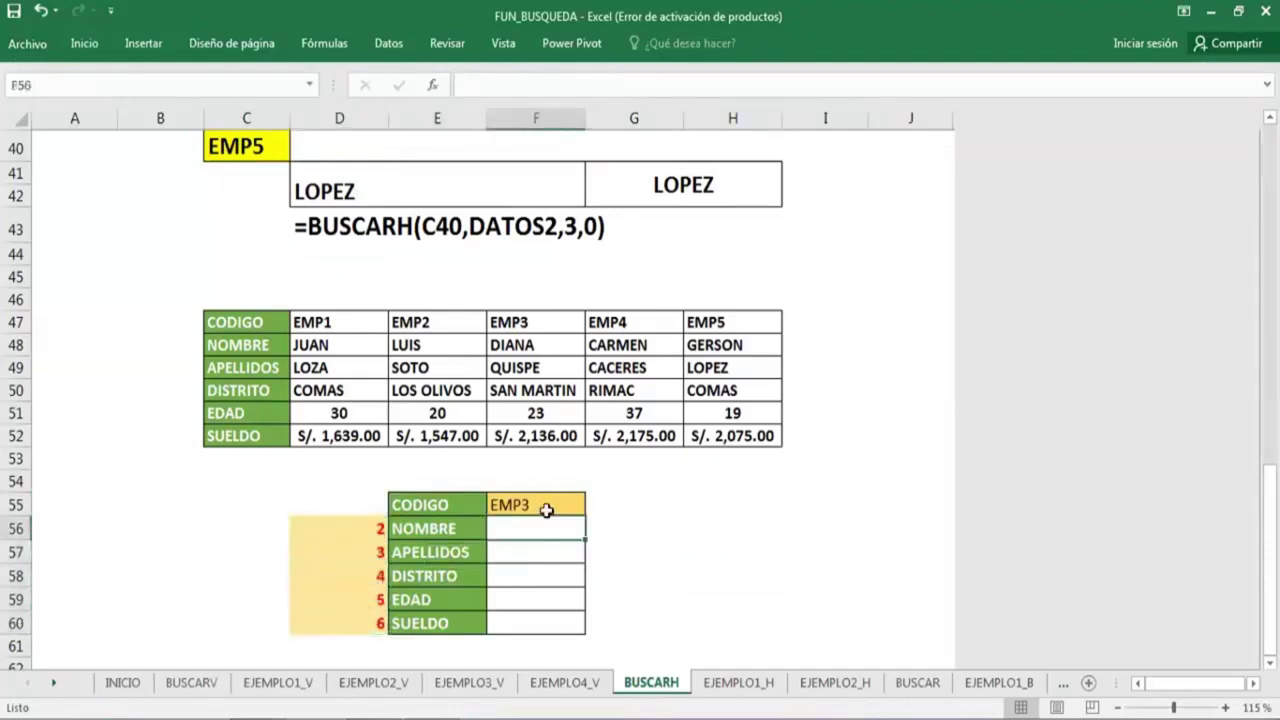
click(84, 43)
click(242, 76)
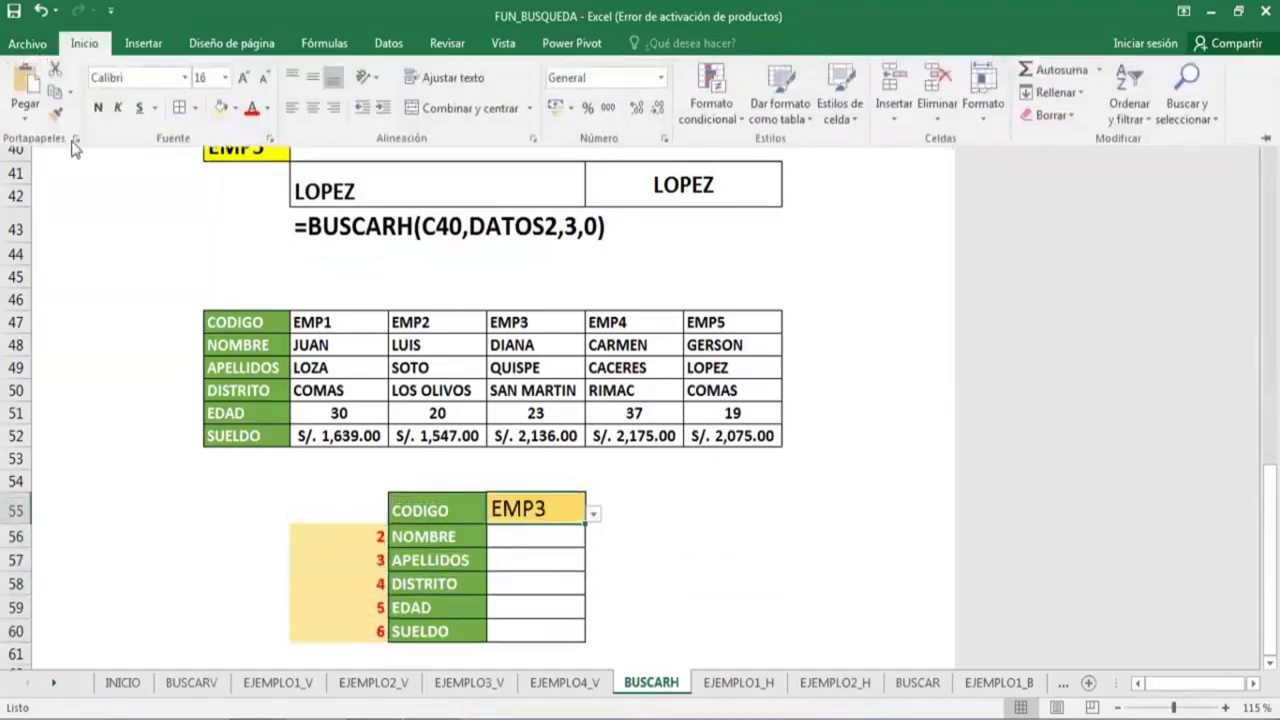
click(734, 528)
Enter =BUSCARH($F$55,DATOS2,D56,0) in F56, returning DIANA.
click(567, 528)
text(=)
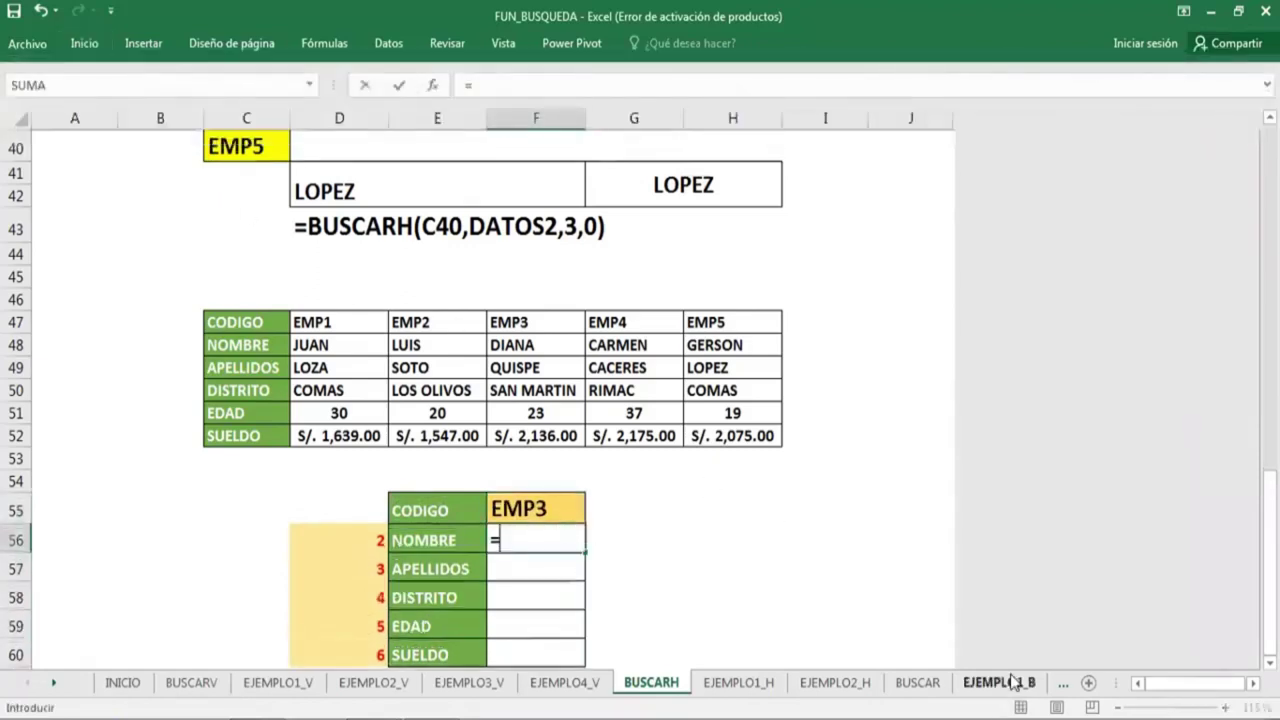
text(BUS)
key(Down)
key(Tab)
key(Up)
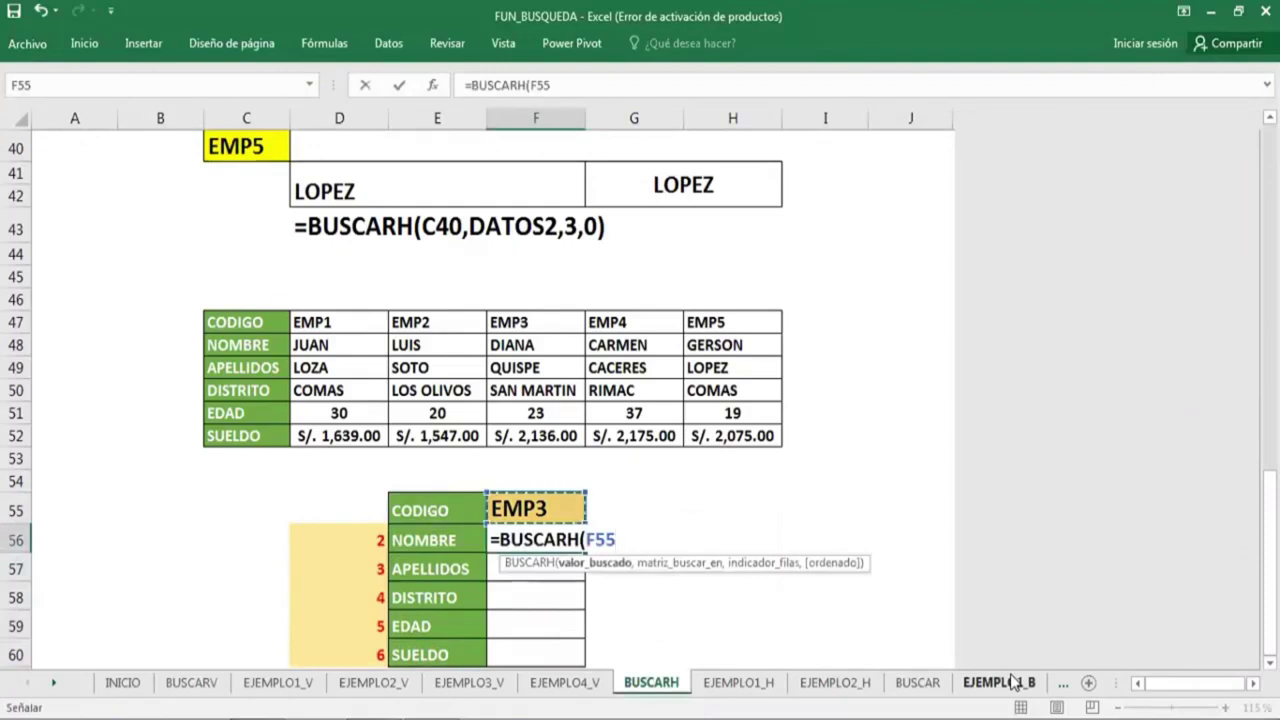
key(F4)
text($F$55,)
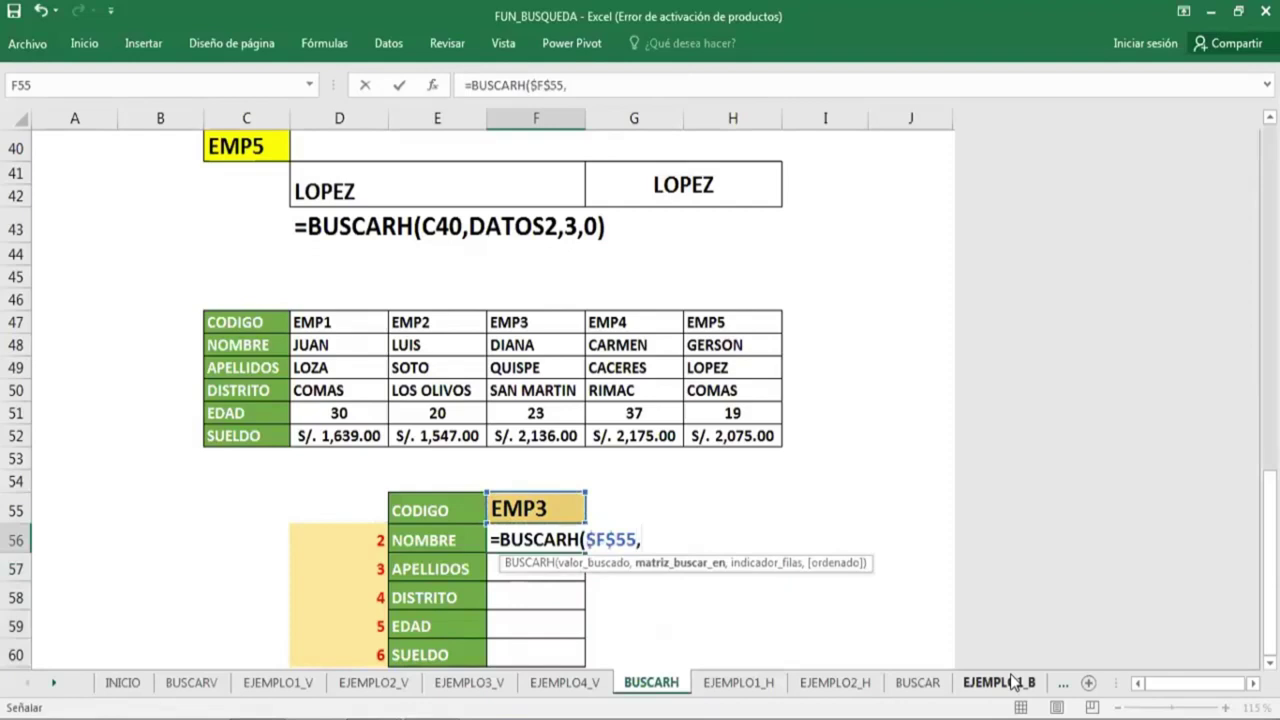
text(DATOS2)
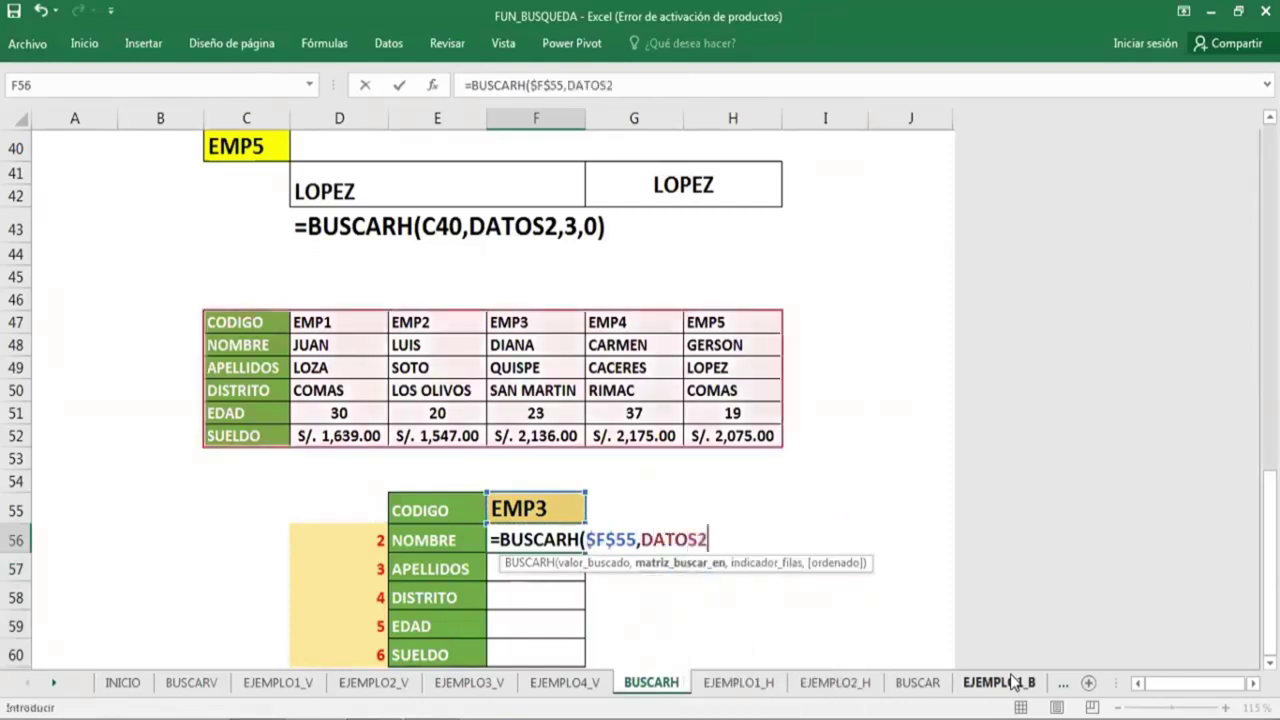
text(,)
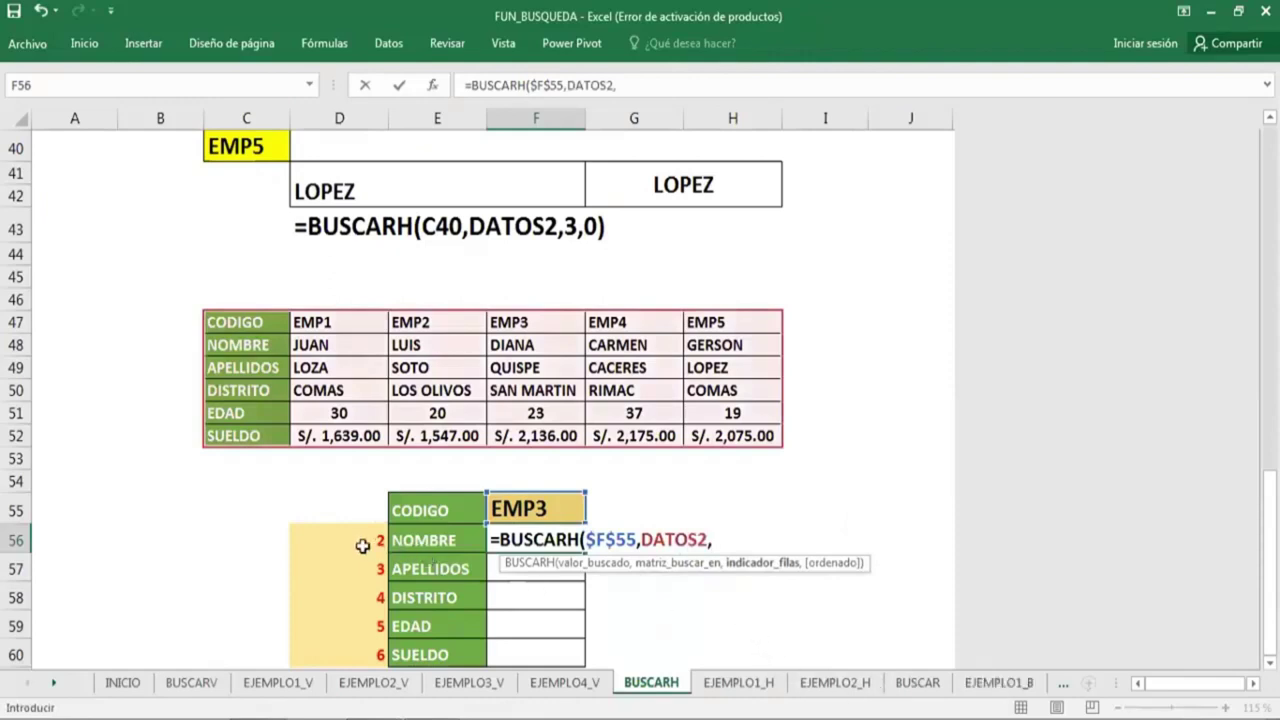
click(357, 543)
text(,)
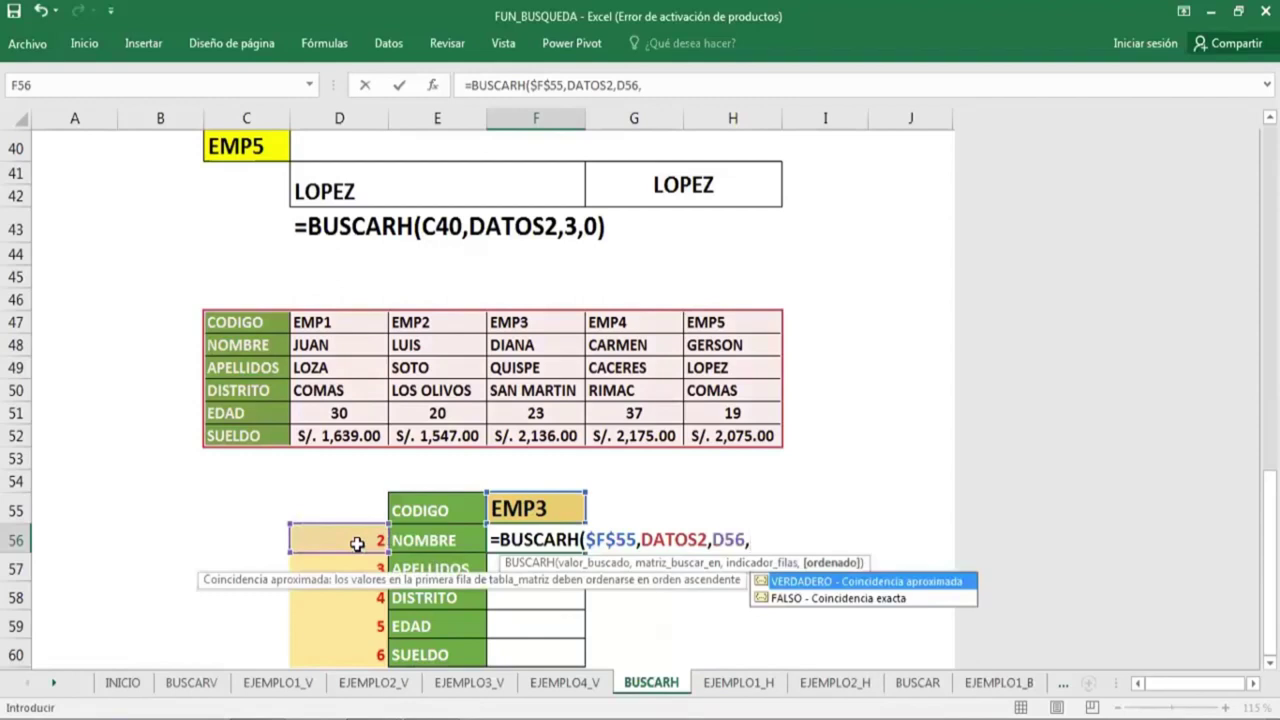
text(0)
key(Return)
key(Up)
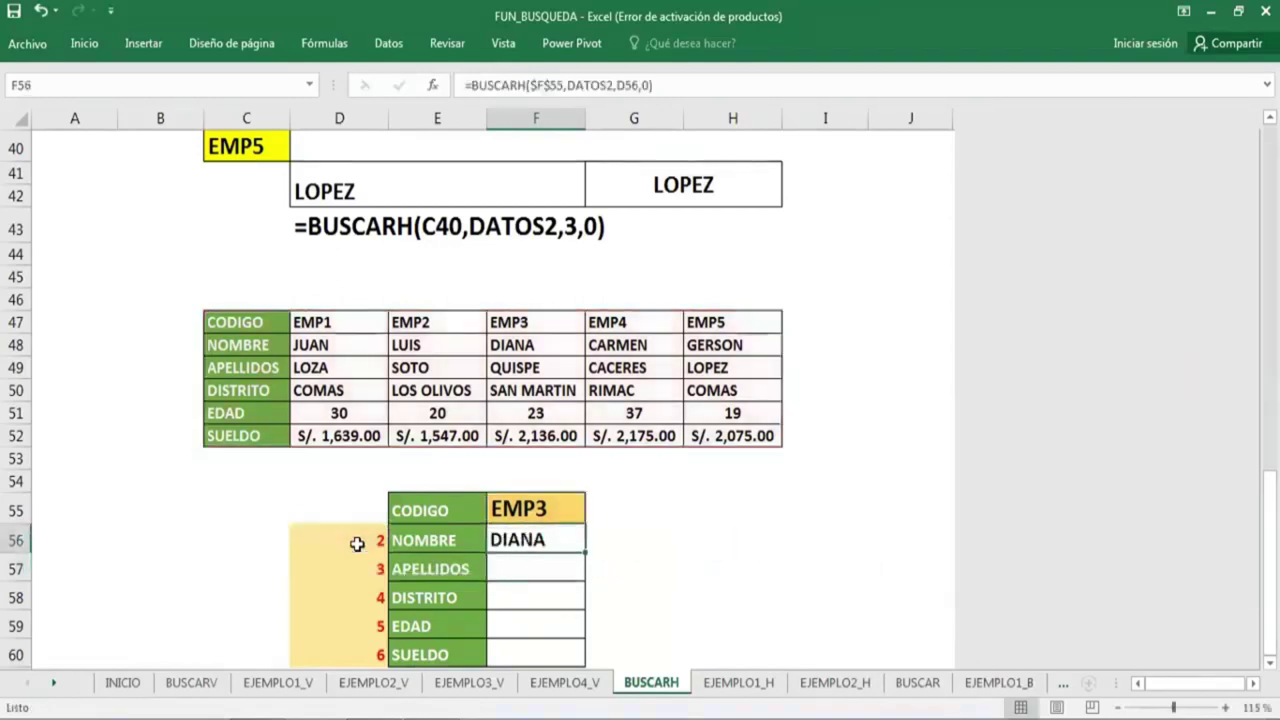
Fill the lookup formula down to F60 and widen column F to fit SAN MARTIN.
click(366, 568)
click(370, 597)
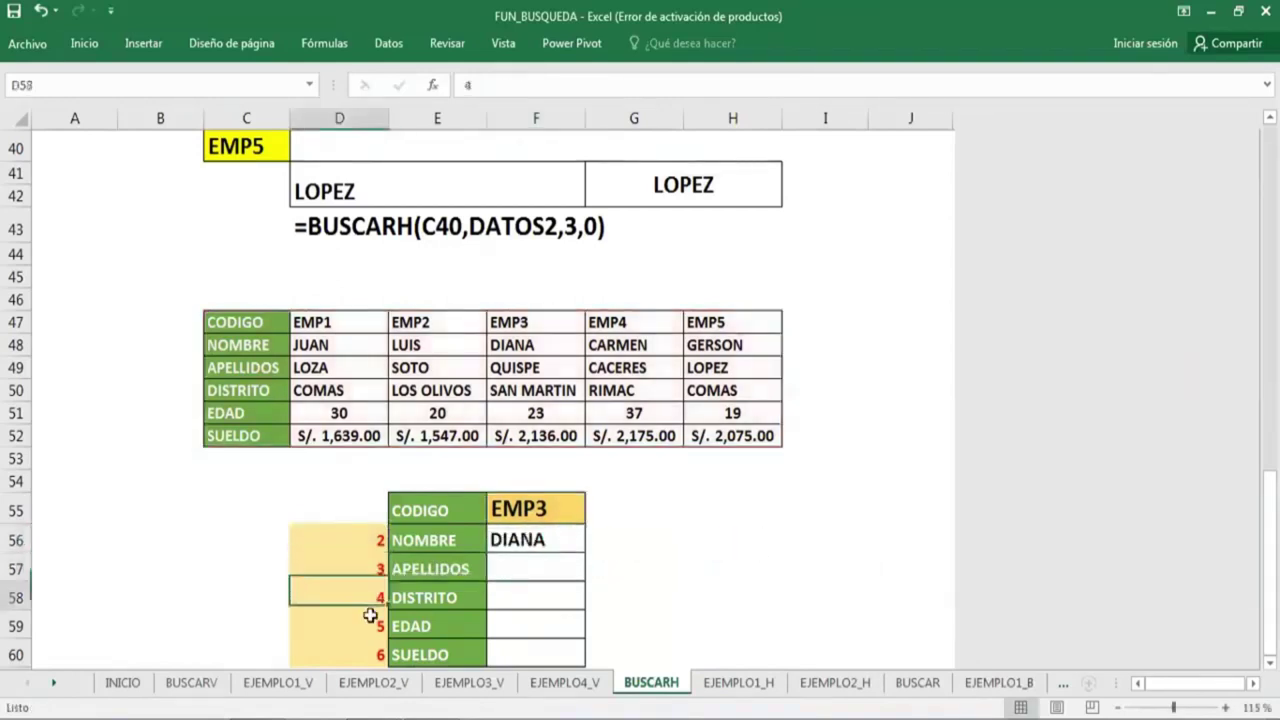
click(371, 626)
click(512, 541)
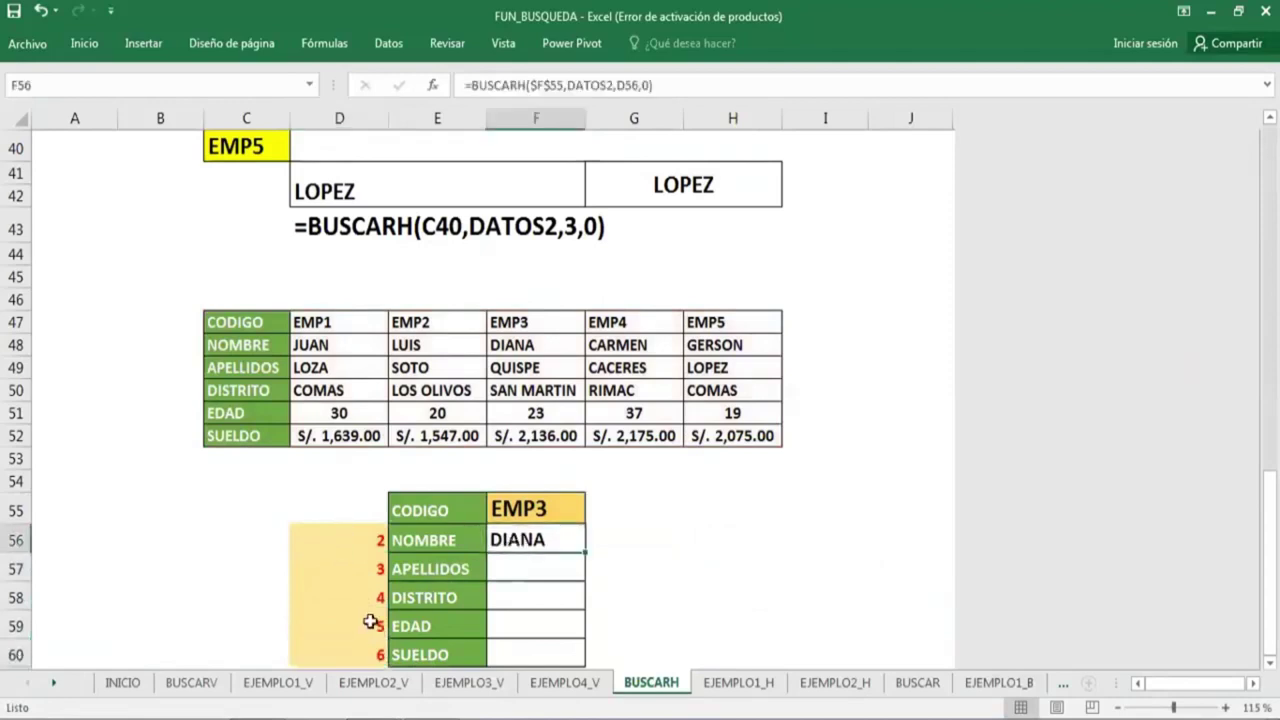
click(366, 568)
click(552, 547)
drag(583, 553, 583, 655)
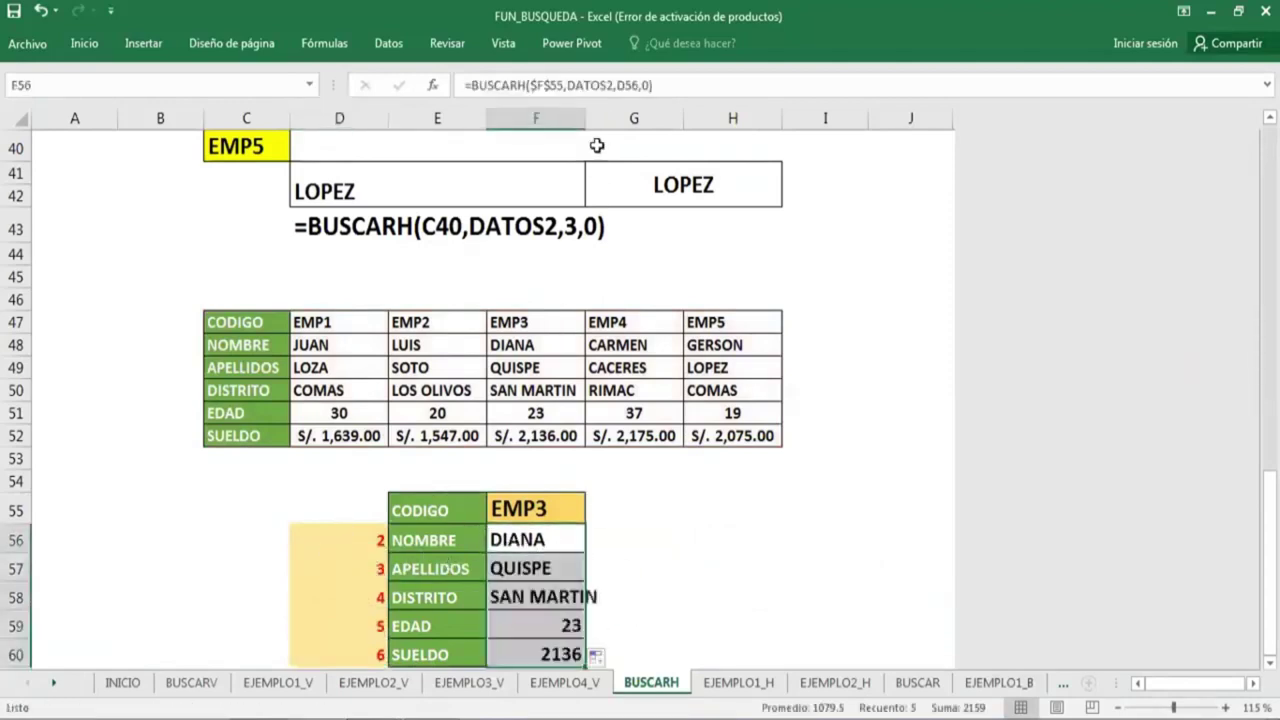
drag(586, 118, 610, 118)
Enter =FORMULATEXTO(F56) in G56, then insert a new blank sheet Hoja1.
click(634, 545)
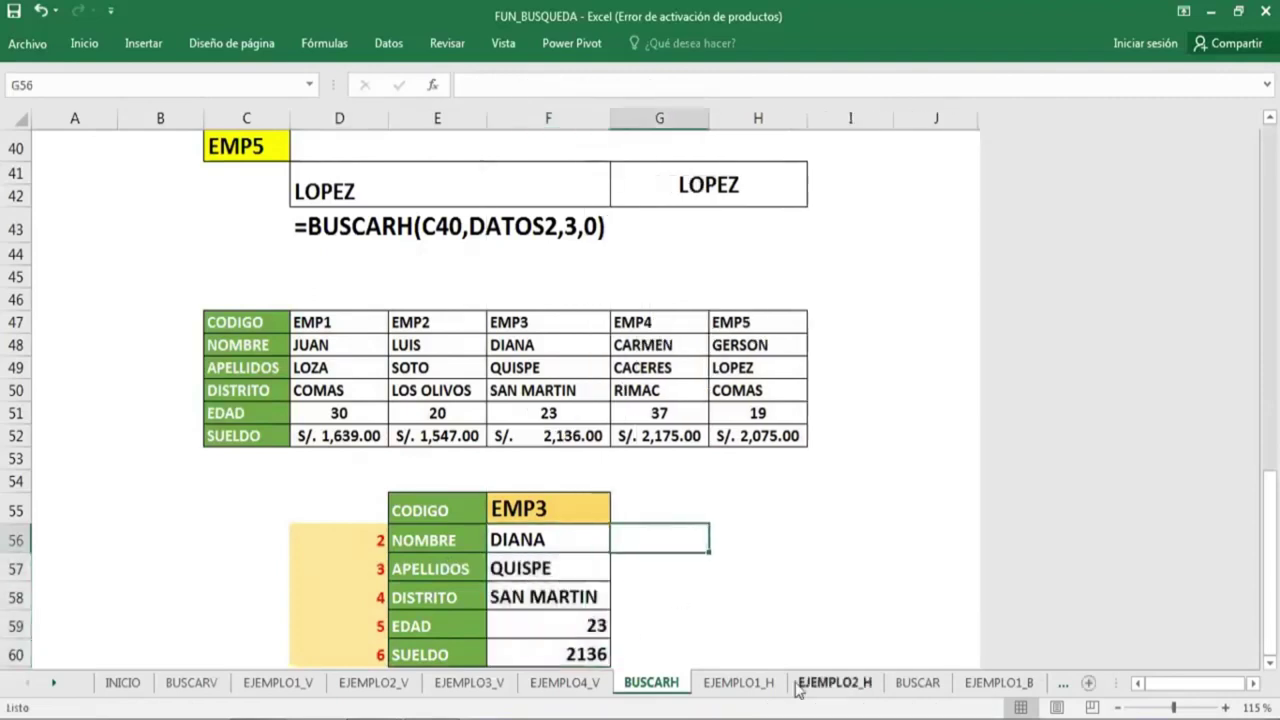
text(=FOR)
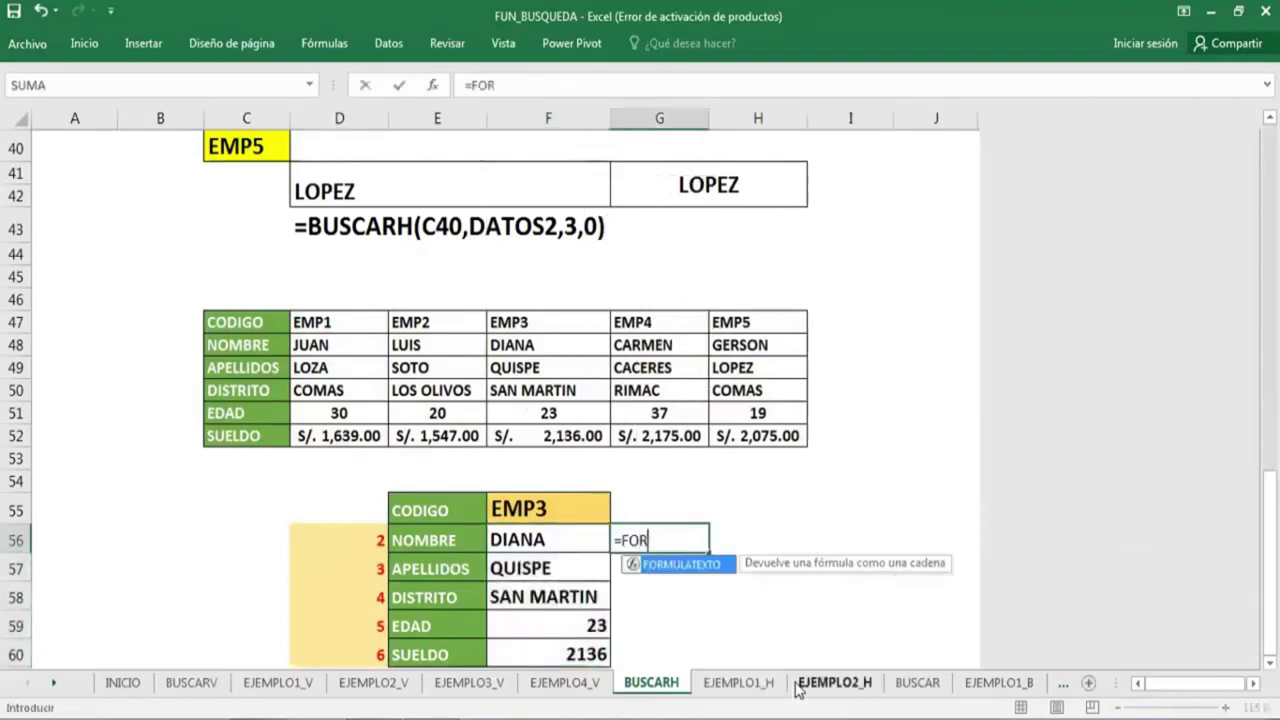
key(Tab)
text(F56))
key(Return)
key(Up)
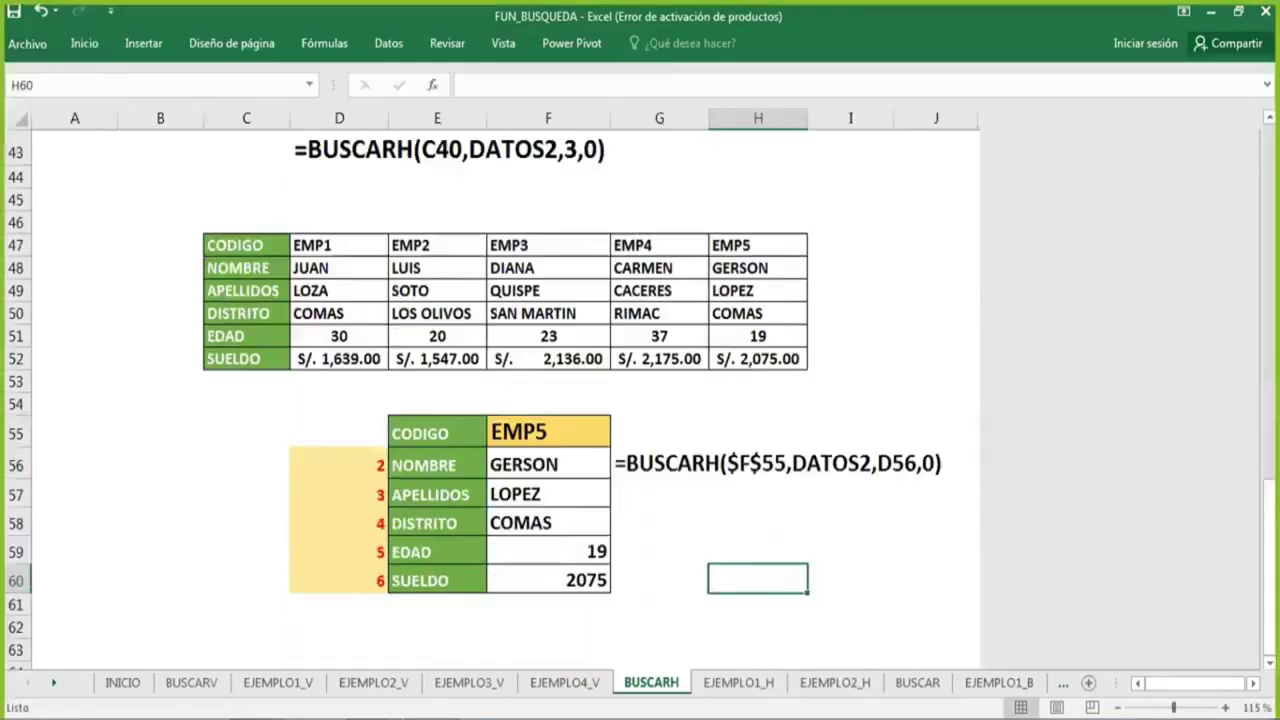
click(936, 550)
click(1089, 684)
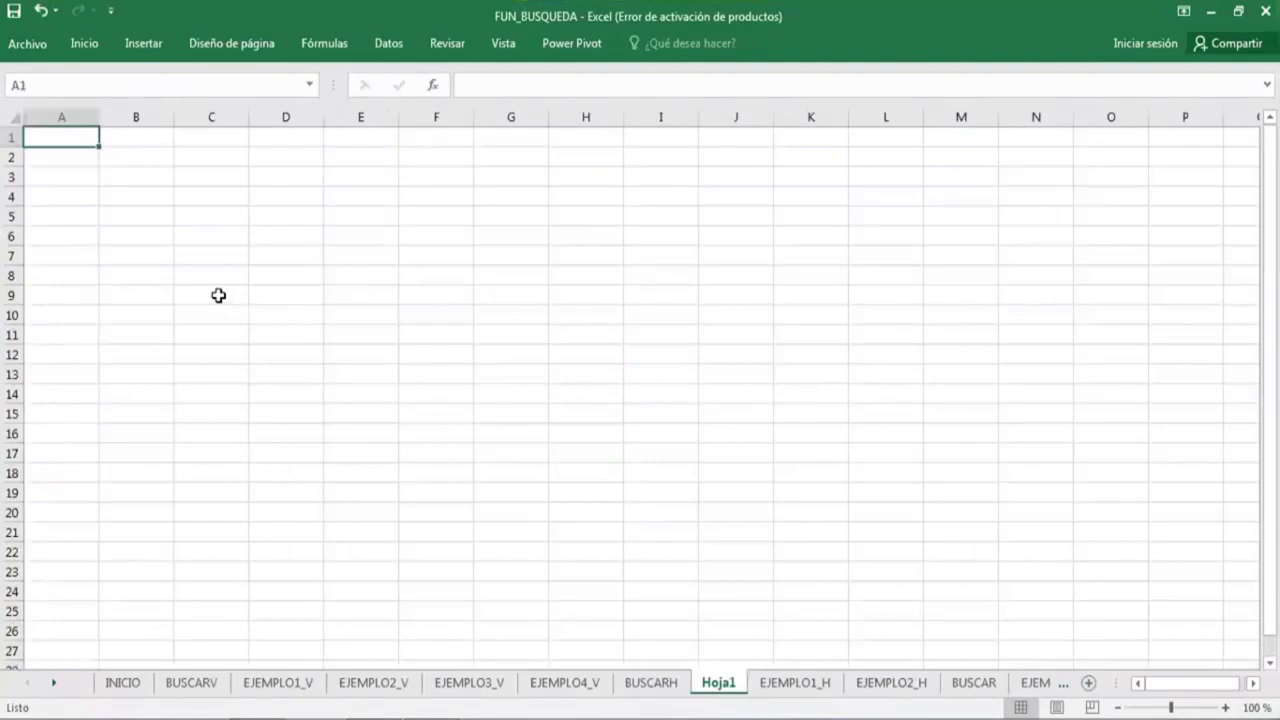
Enter the headers NOTA in A2 and CONDICION in B2 and C2.
scroll(218, 295, up, 3)
scroll(177, 223, up, 5)
click(177, 223)
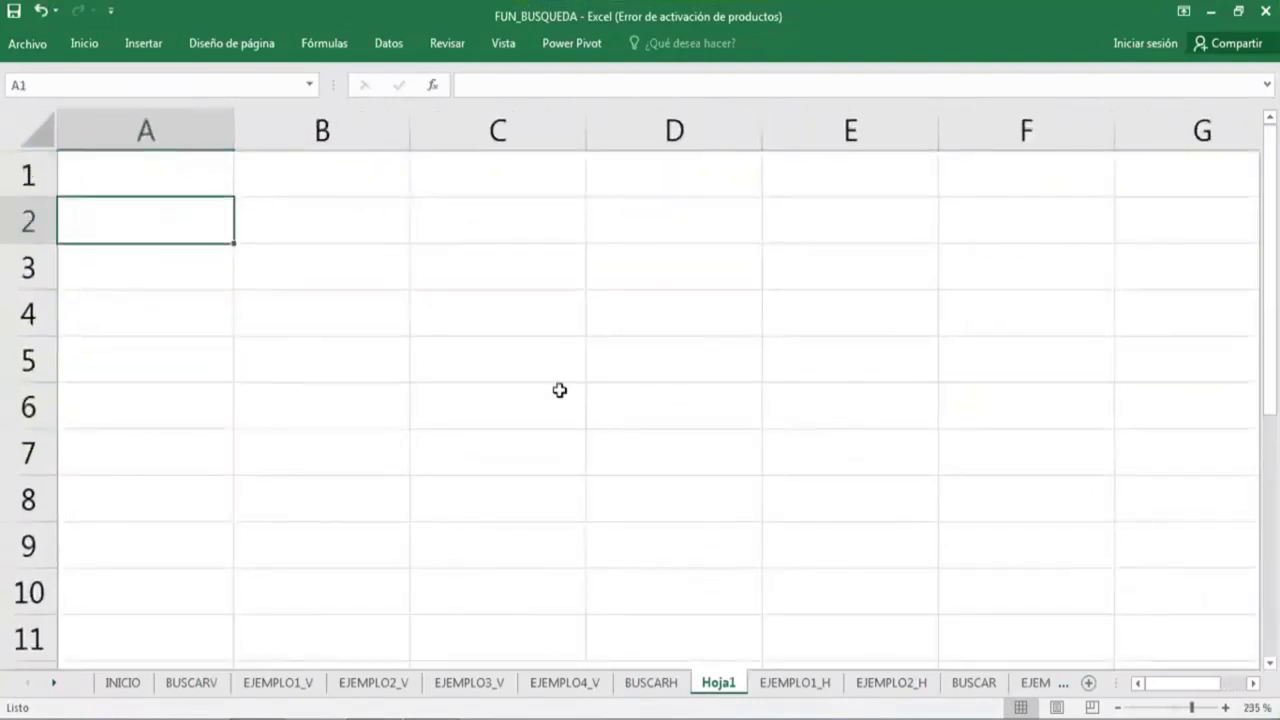
text(NOTA)
key(Return)
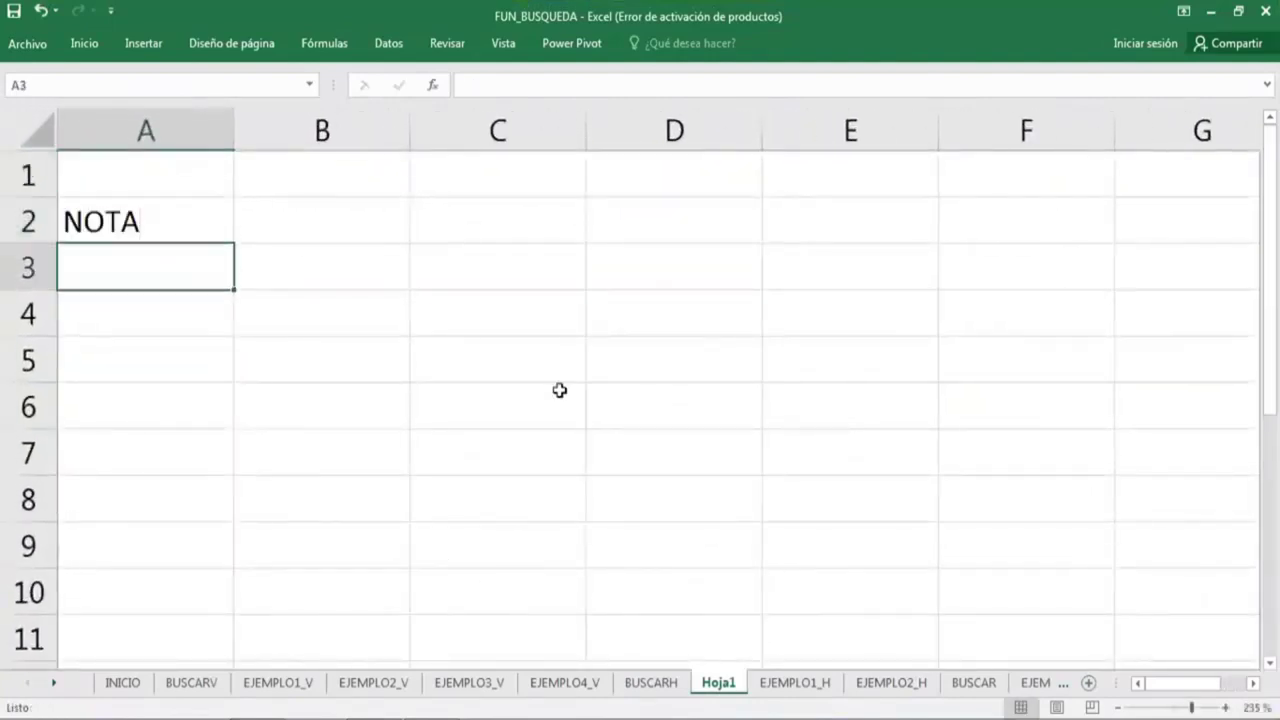
key(Up)
key(Right)
text(CON)
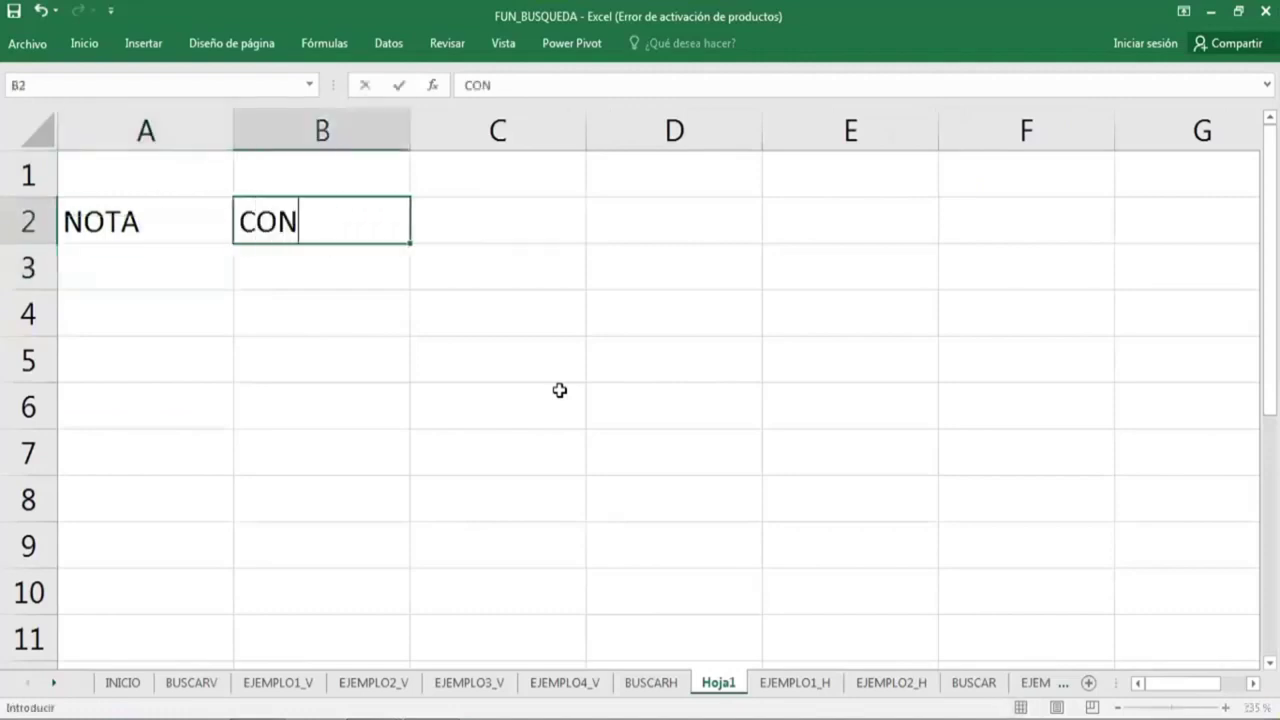
text(DICION)
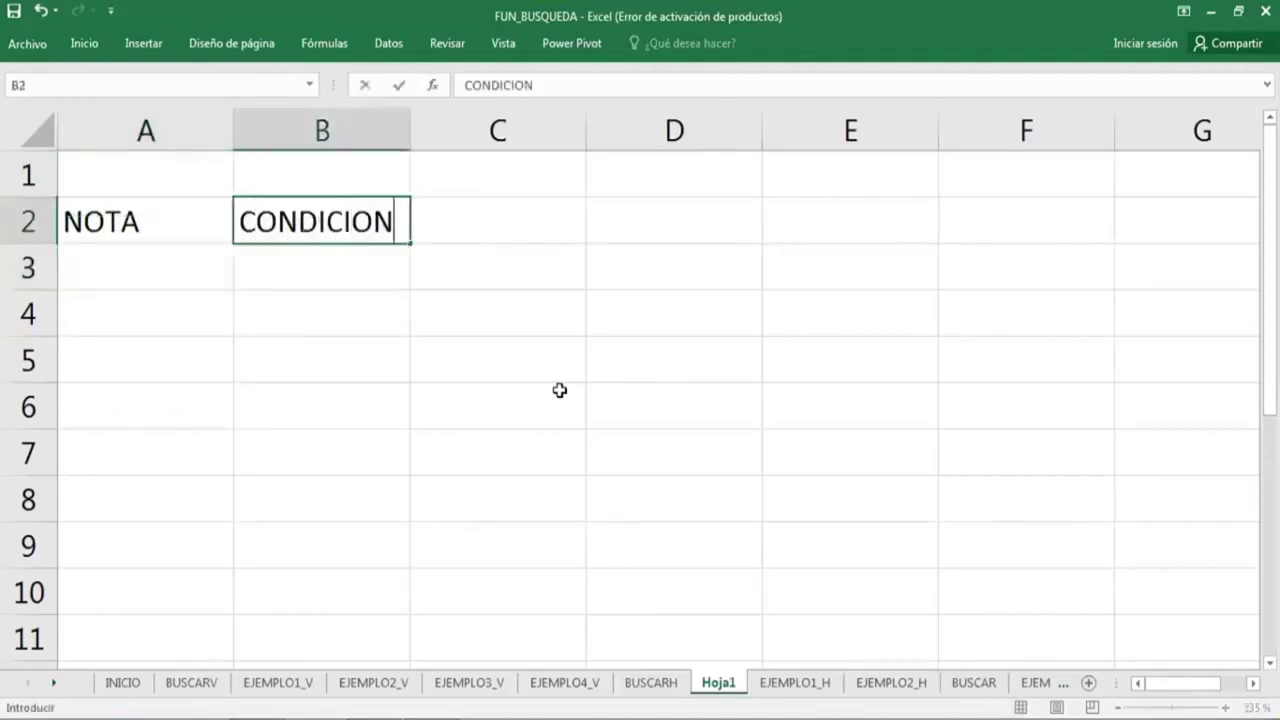
key(Tab)
text(CO)
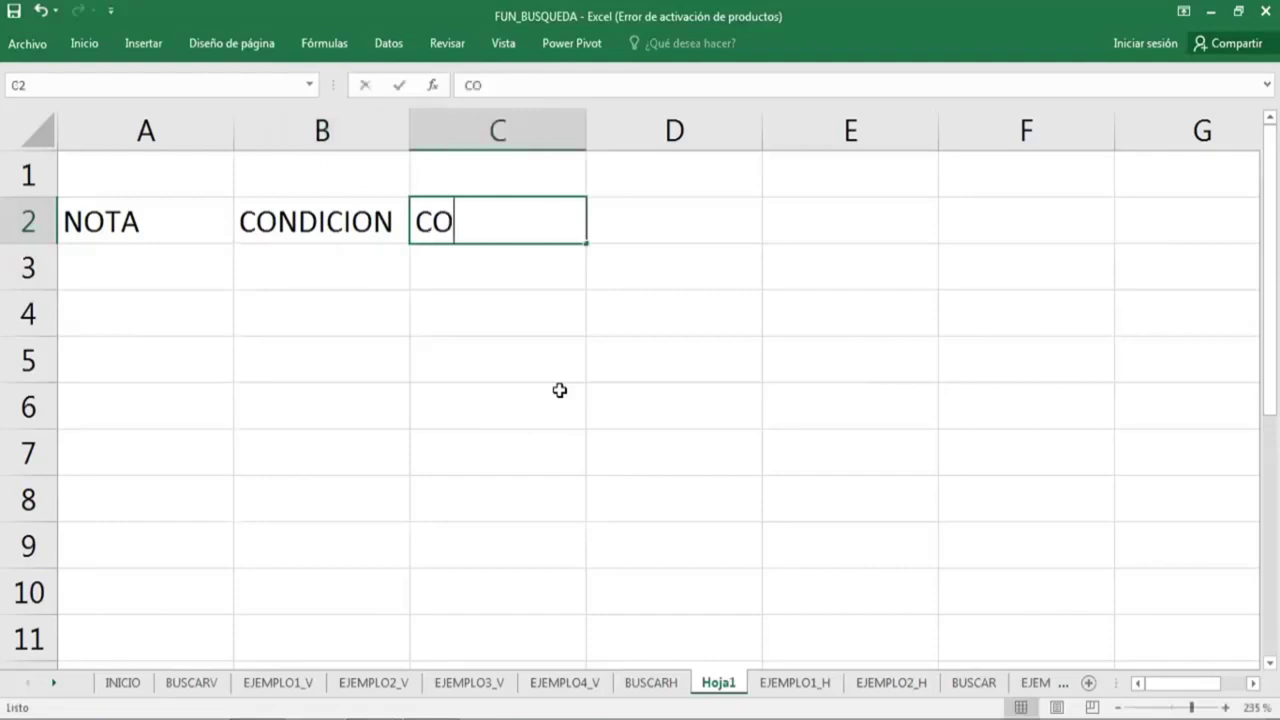
text(NDICI)
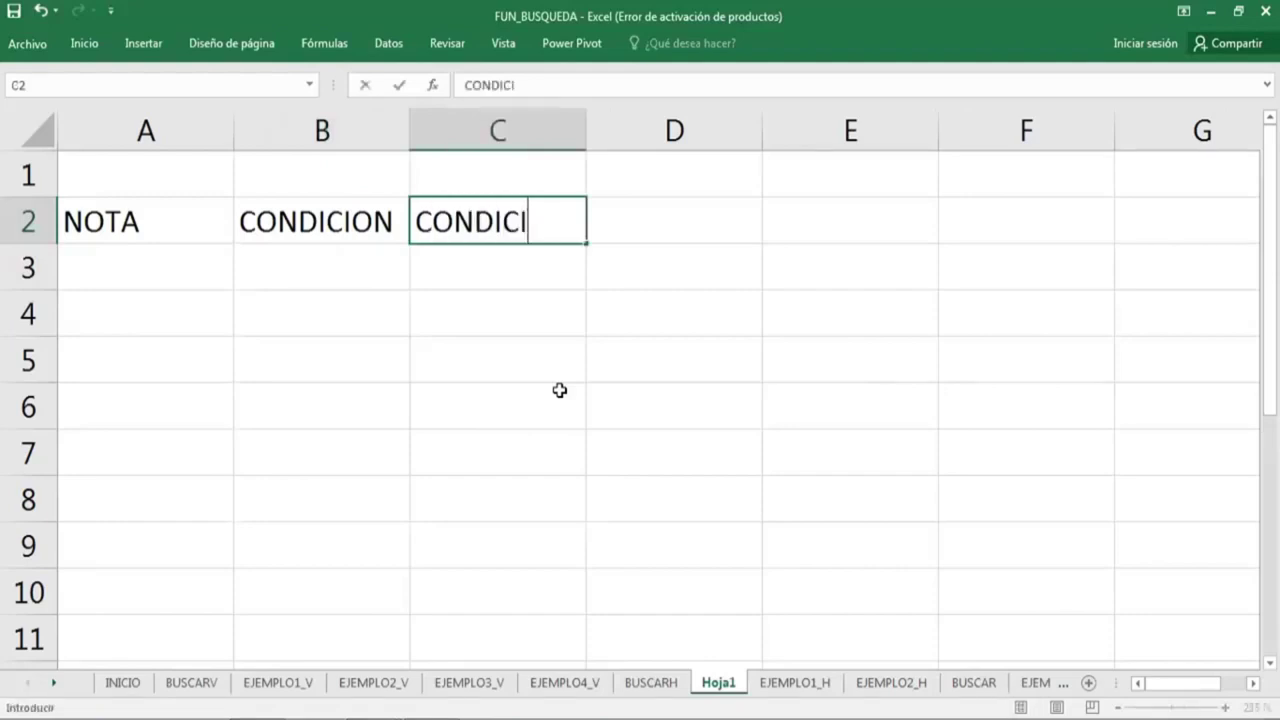
text(ON)
key(Return)
key(Up)
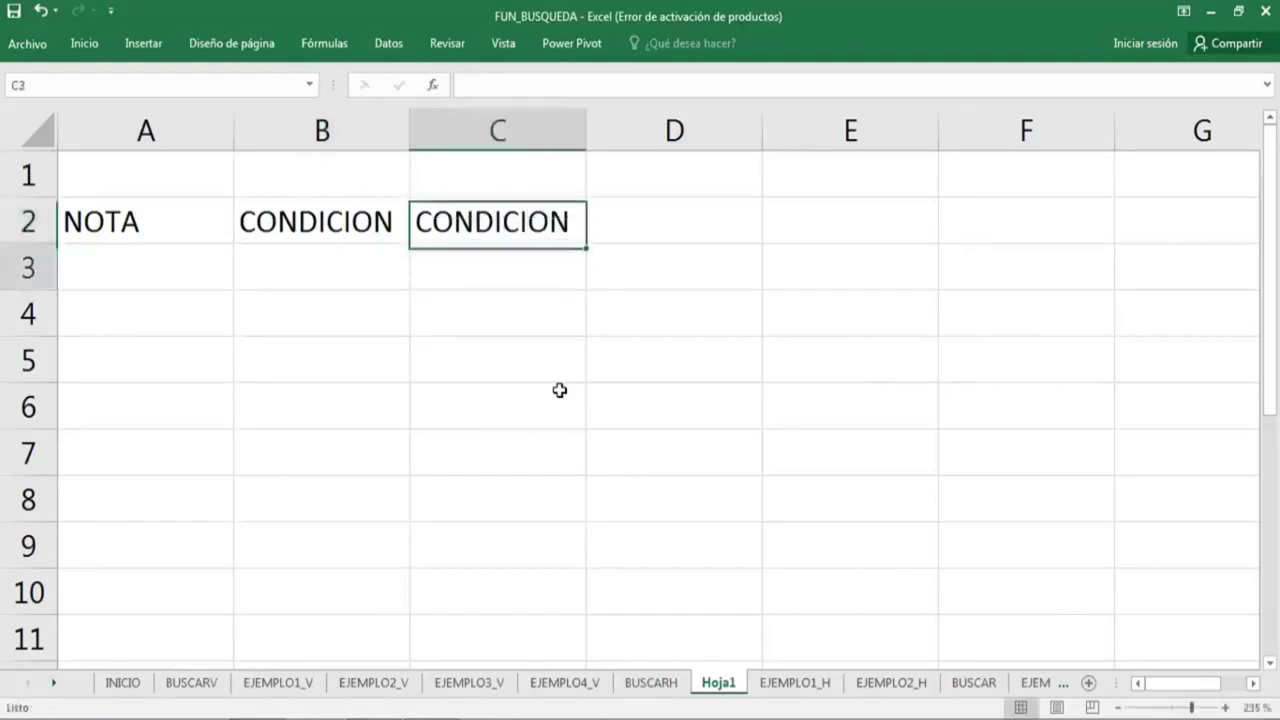
key(Down)
key(Left)
key(Left)
Enter grades 14, 11, 9, 7, 18, 13 in A3:A8 and select the table for formatting.
text(14)
key(Return)
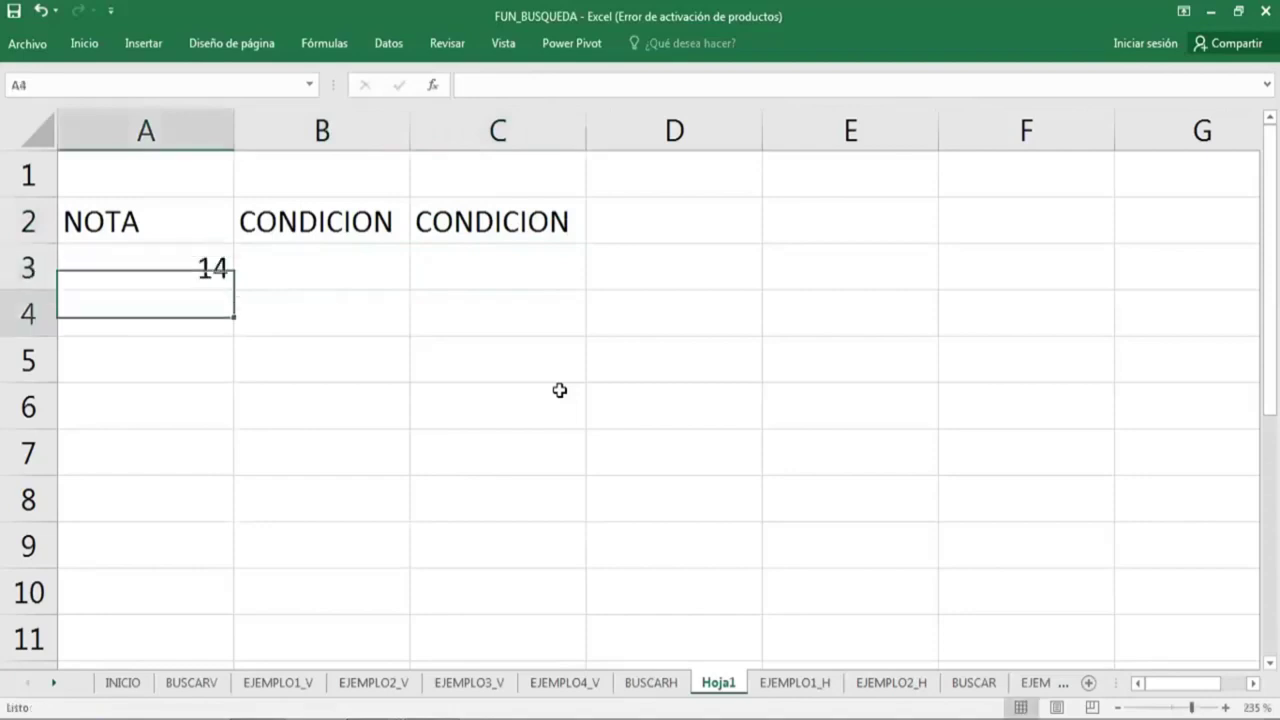
text(11)
key(Return)
text(9)
key(Return)
text(7)
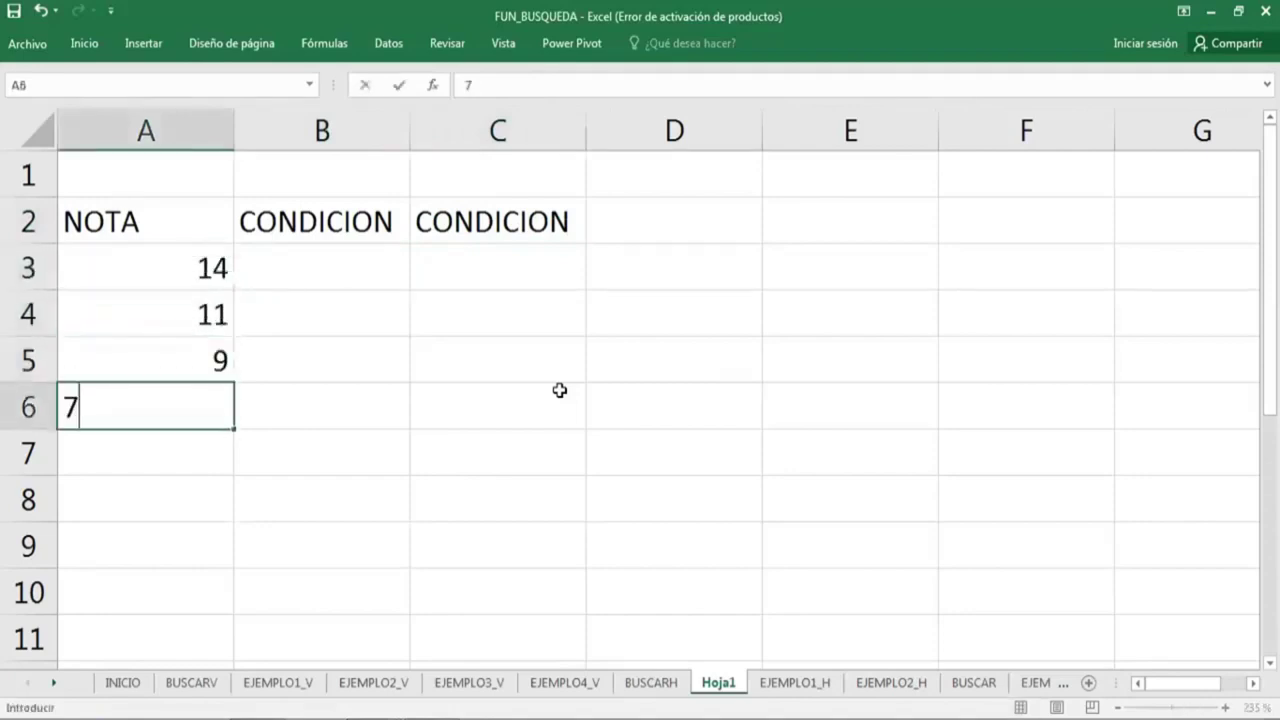
key(Return)
text(1)
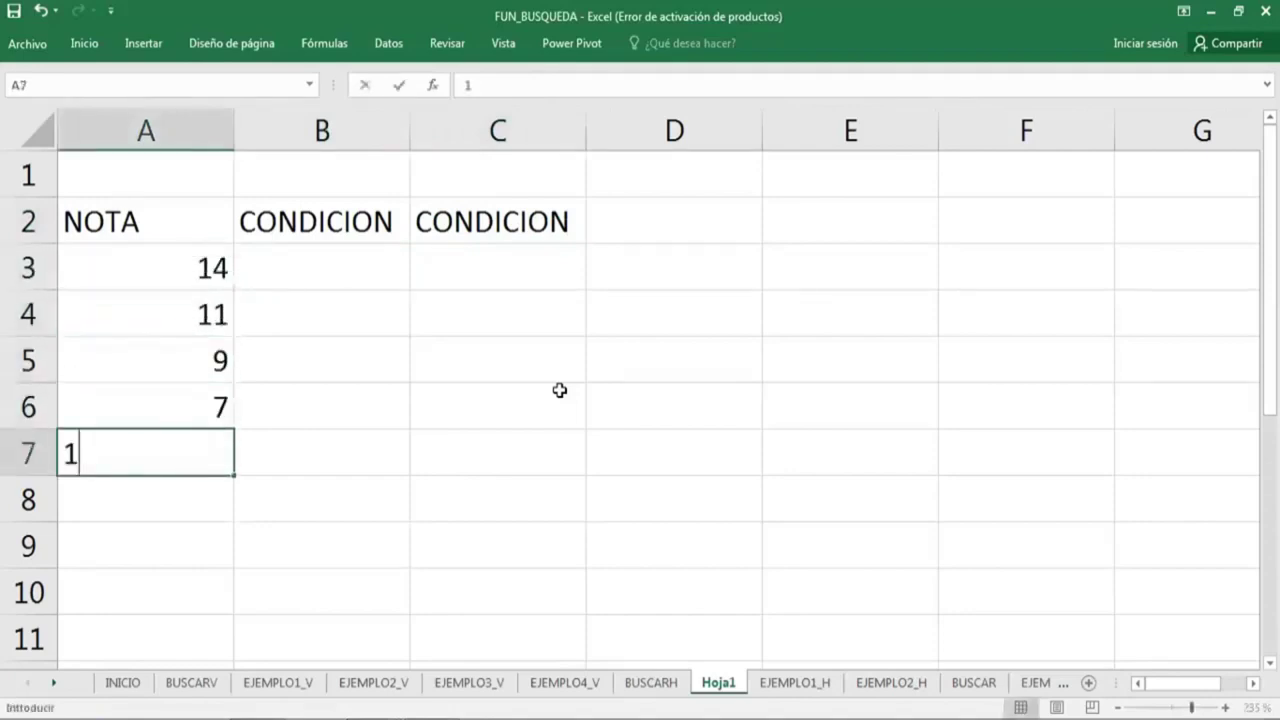
text(8)
key(Return)
text(13)
key(Return)
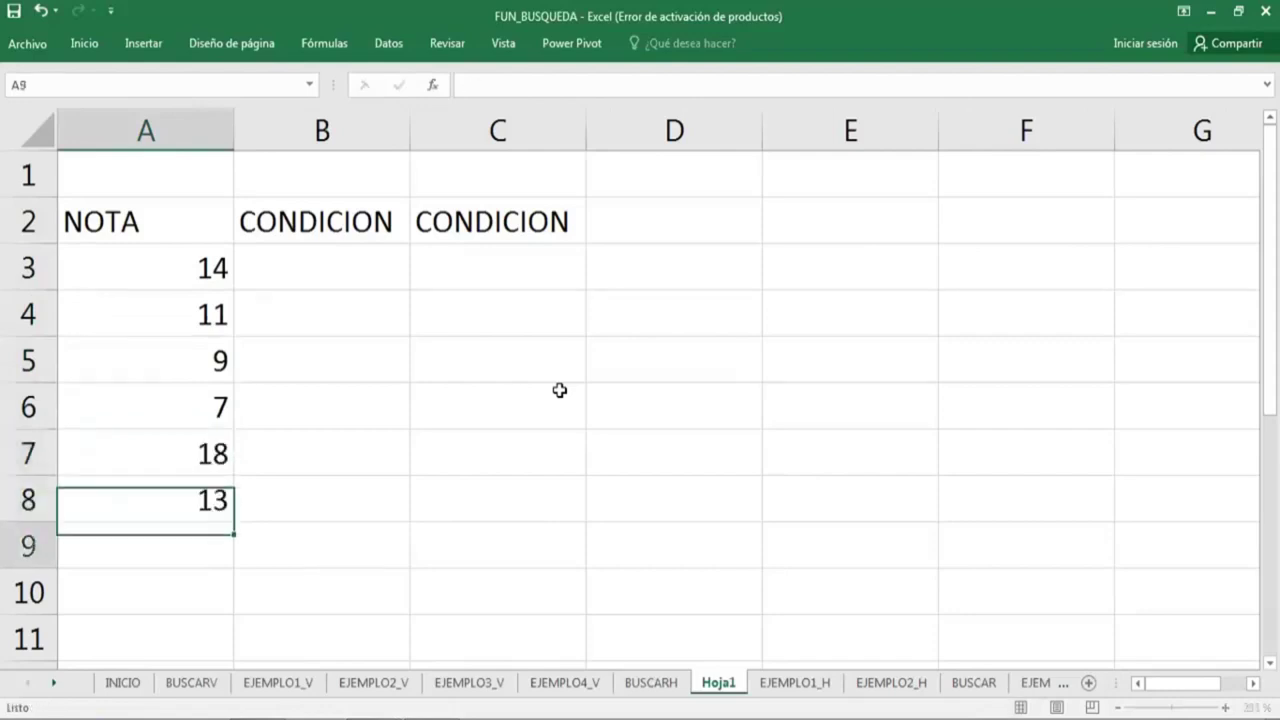
mouse_move(188, 205)
mouse_down()
mouse_move(537, 420)
mouse_move(549, 511)
mouse_up()
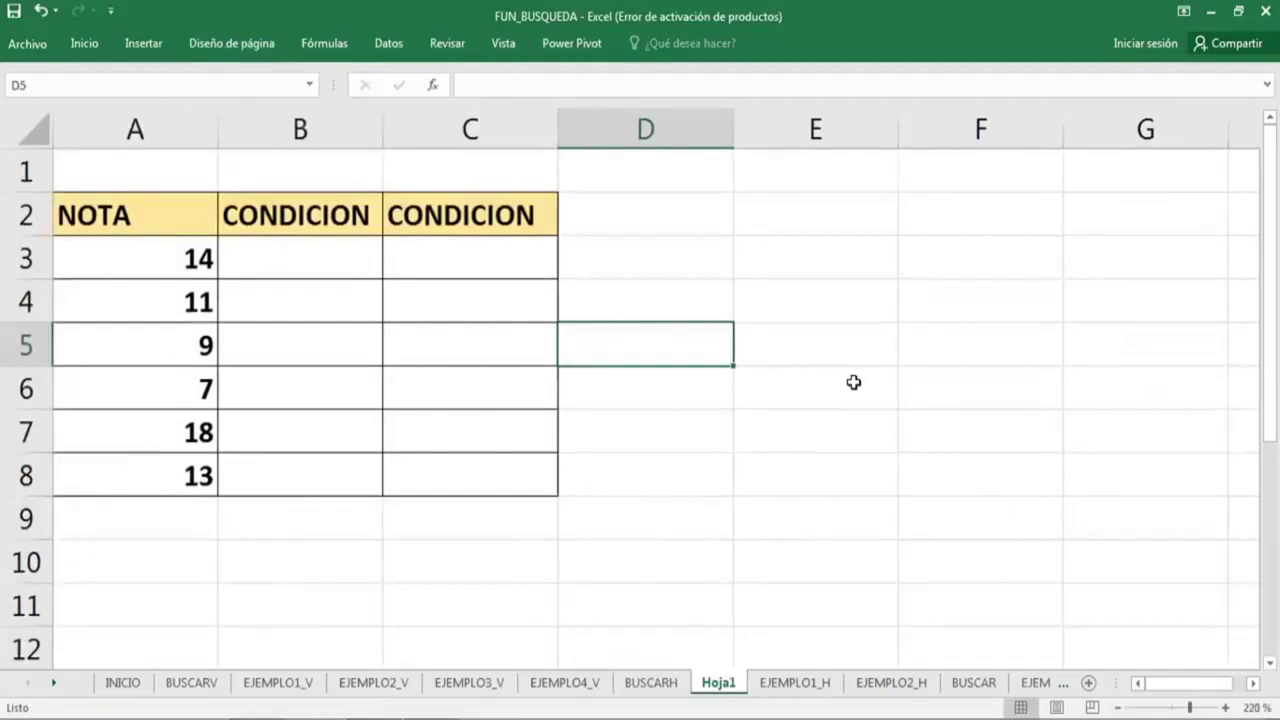
ctrl+scroll(853, 382, down, 2)
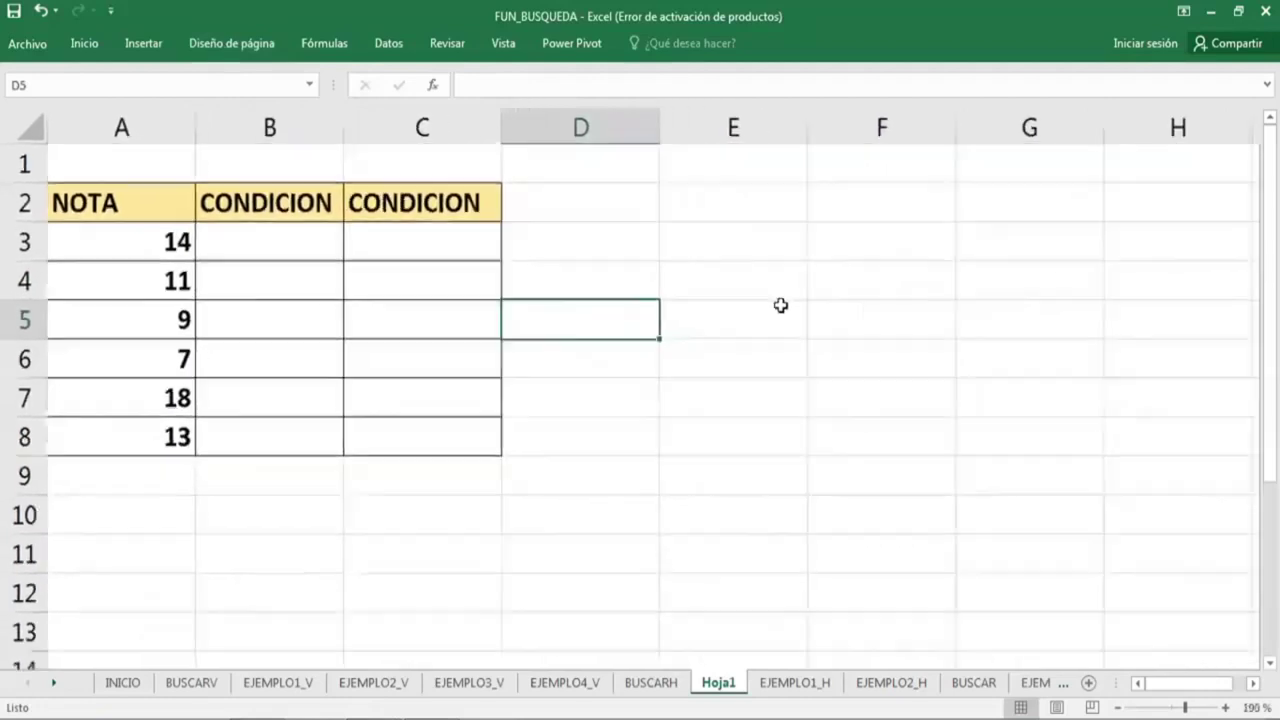
ctrl+scroll(780, 303, down, 1)
Type the labels NOTA in E2 and CONDICION in E4.
click(718, 214)
text(N)
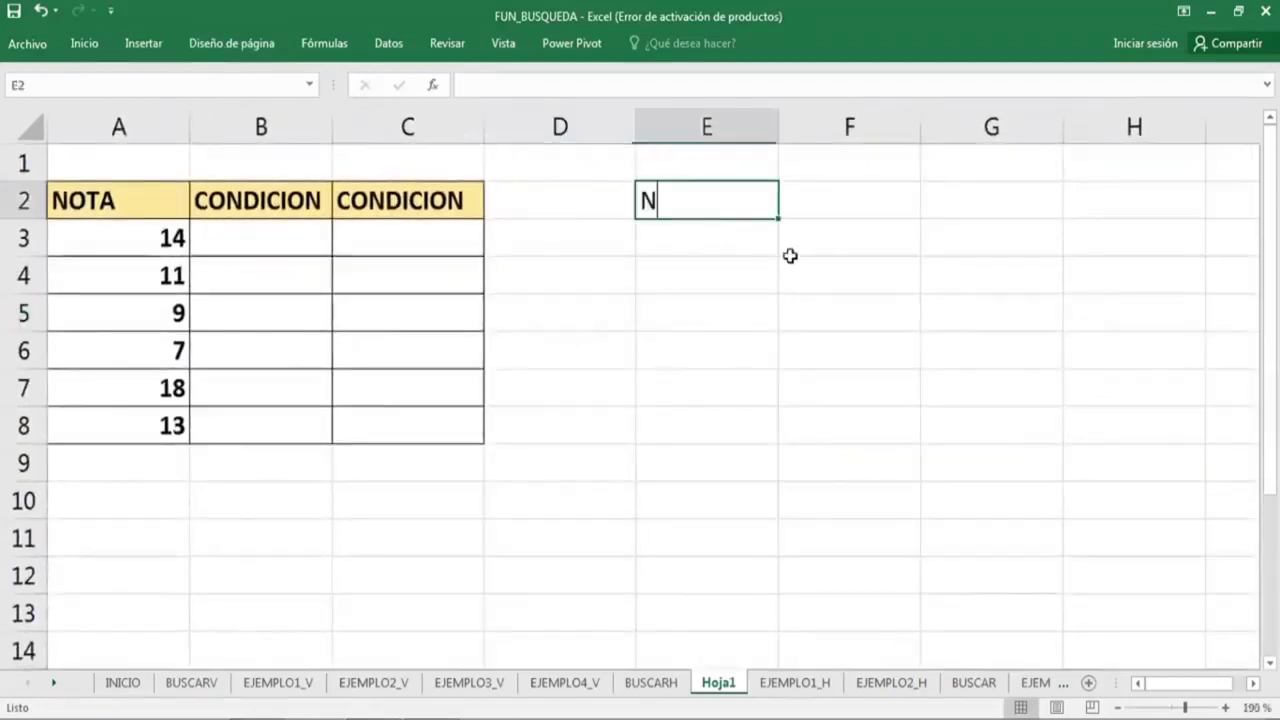
text(OTA)
key(Return)
key(Return)
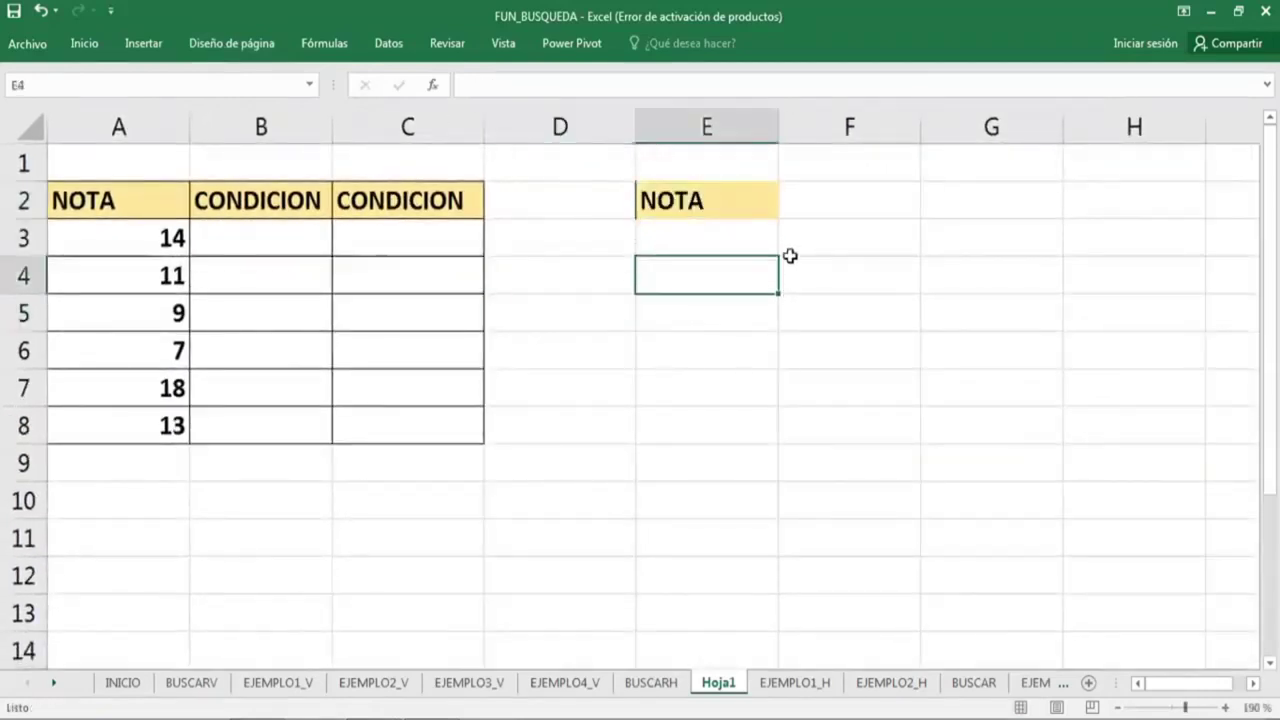
text(CONDC)
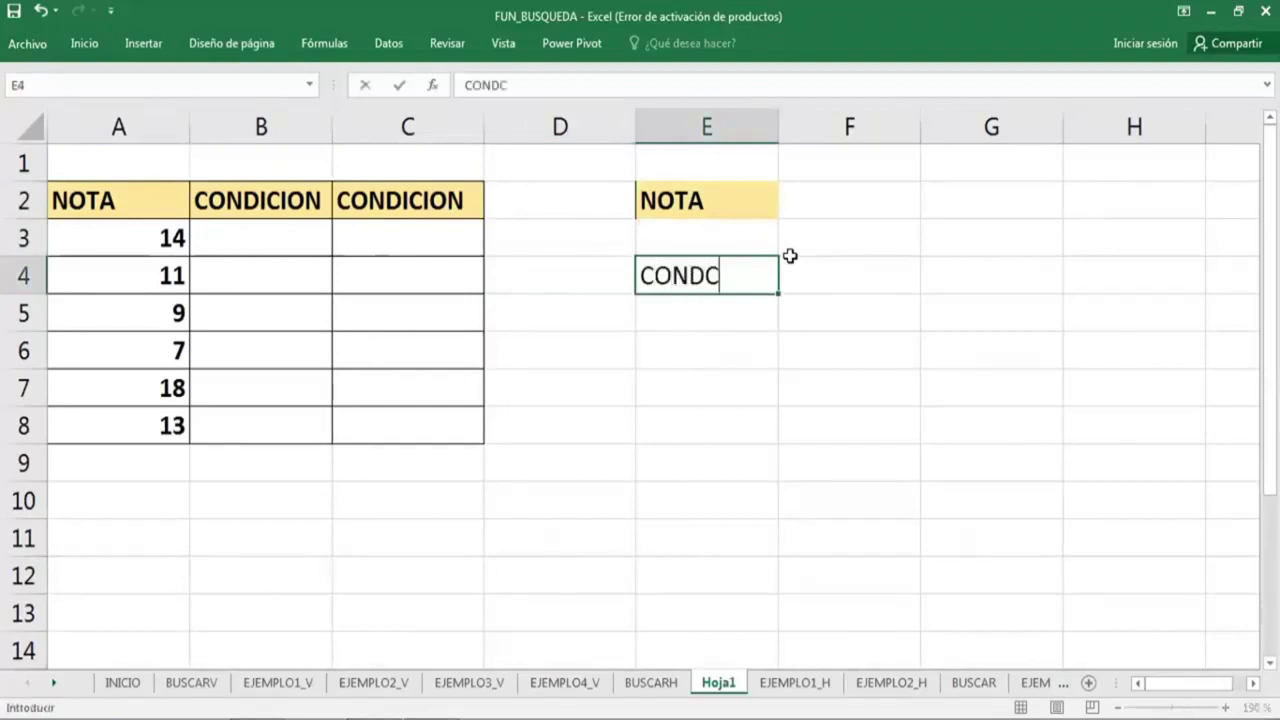
text(C)
text(ION)
key(Return)
Fill column F with the first range: 0, 10 and MALO.
key(Up)
key(Right)
key(Up)
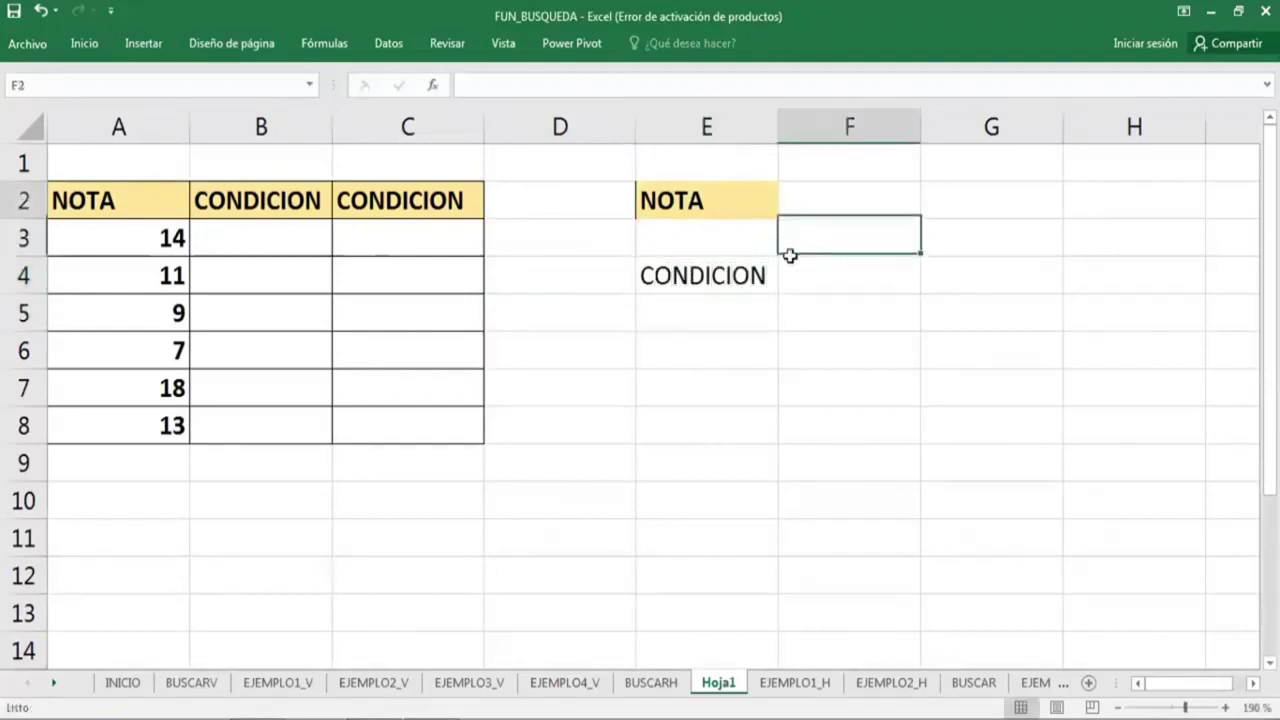
key(Up)
text(0)
key(Return)
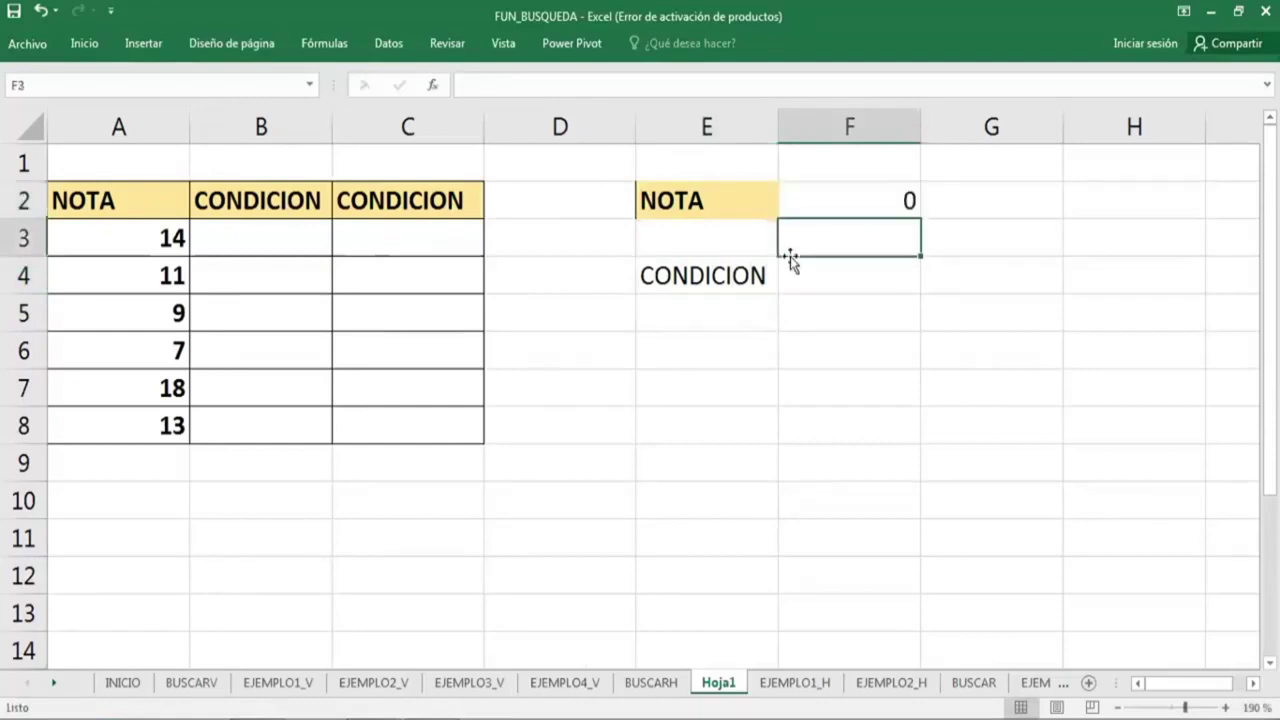
text(10)
key(Return)
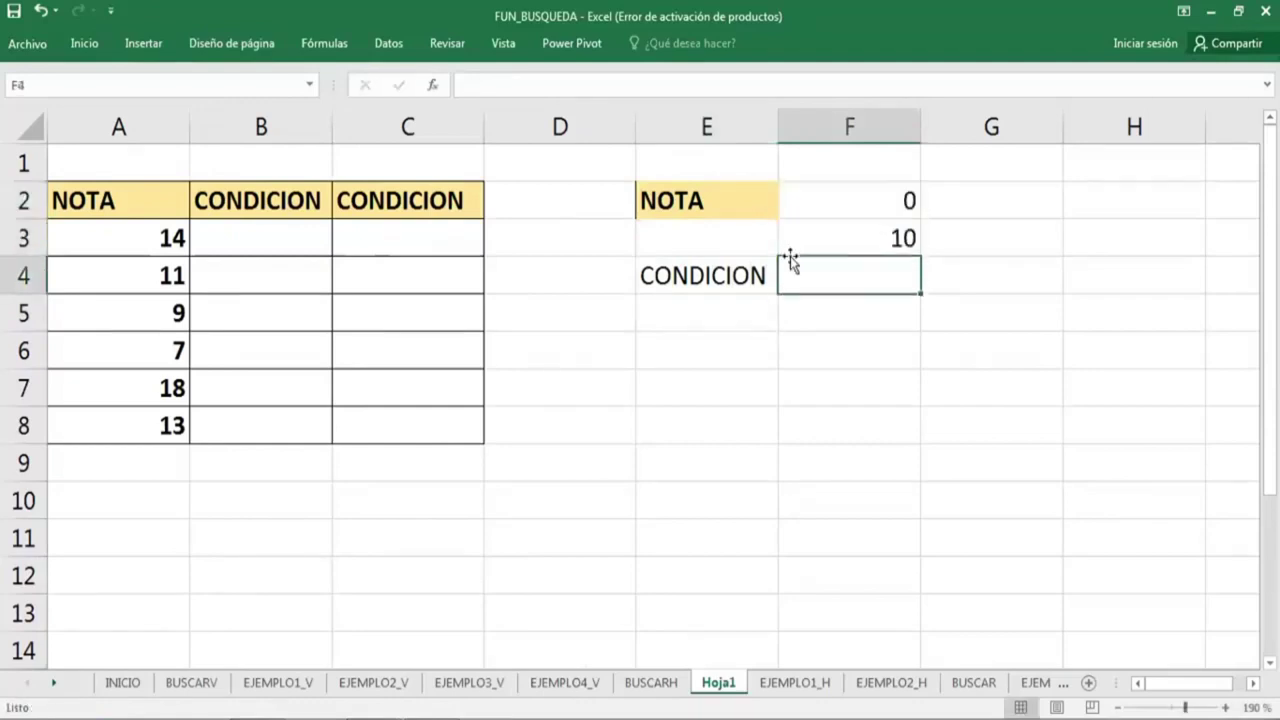
text(MALO)
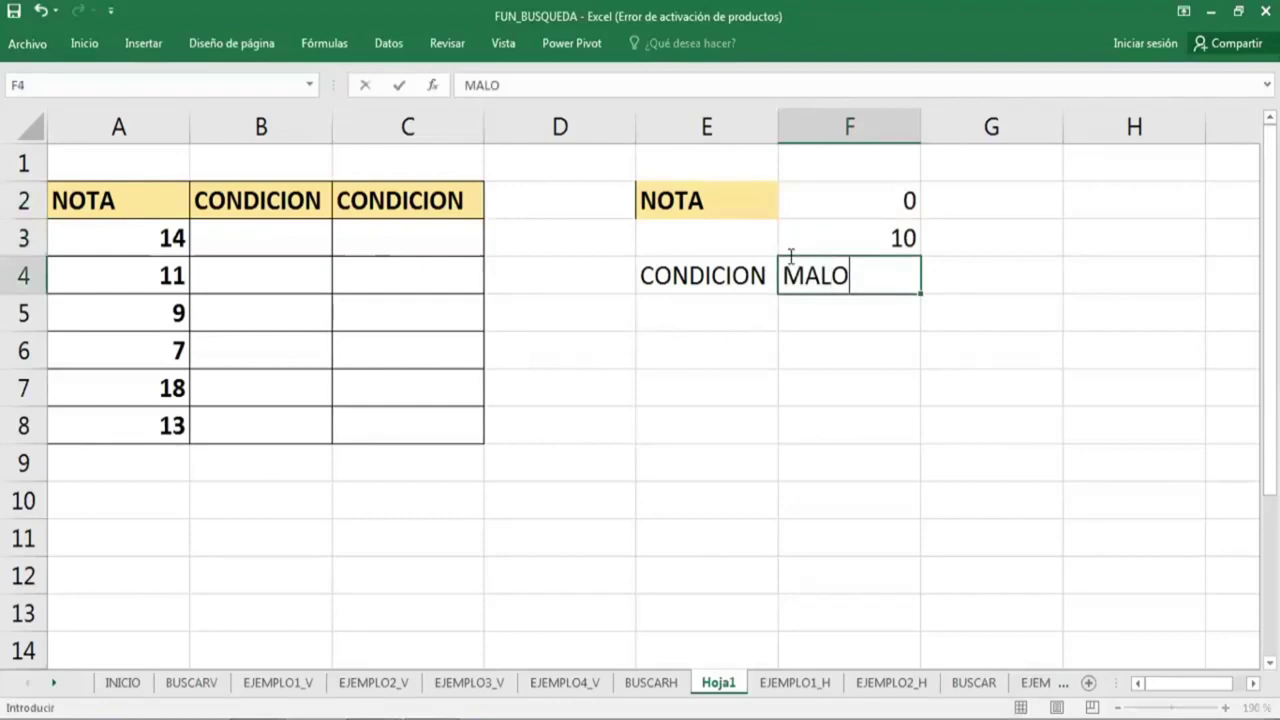
key(Up)
Fill column G with the second range: 11, 16 and REGULAR.
key(Right)
key(Up)
text(1)
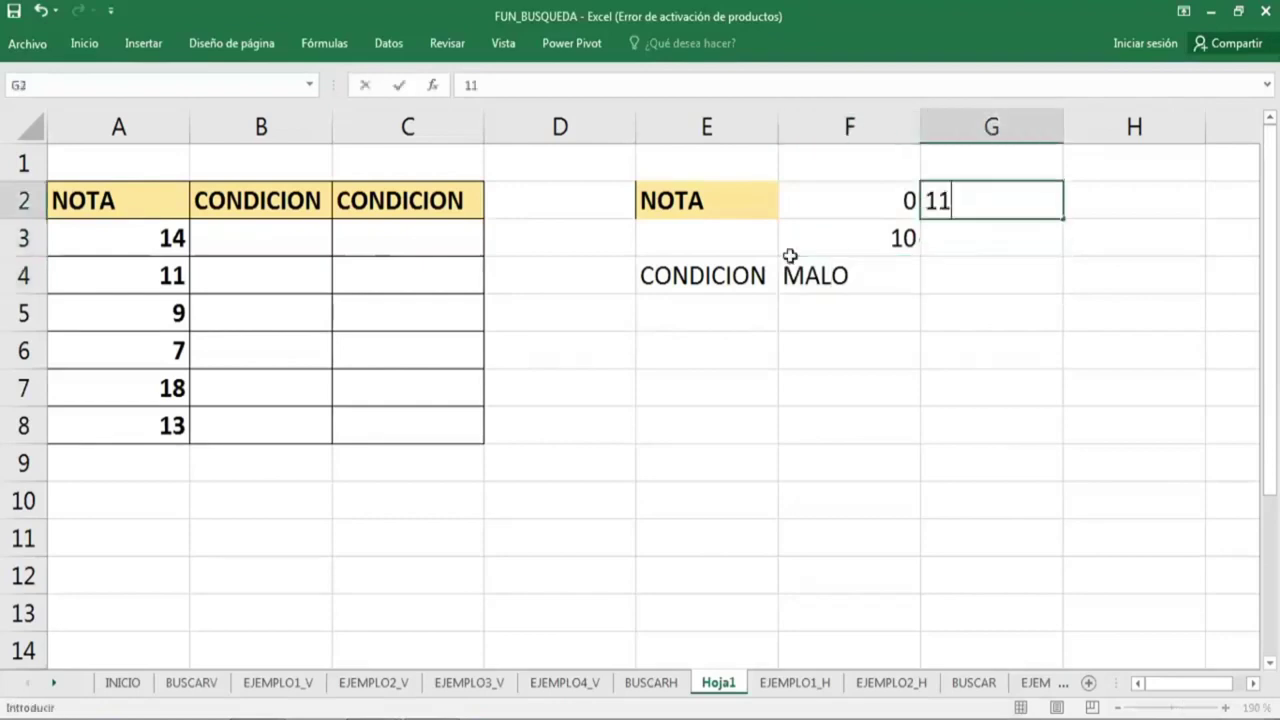
key(Return)
text(16)
key(Return)
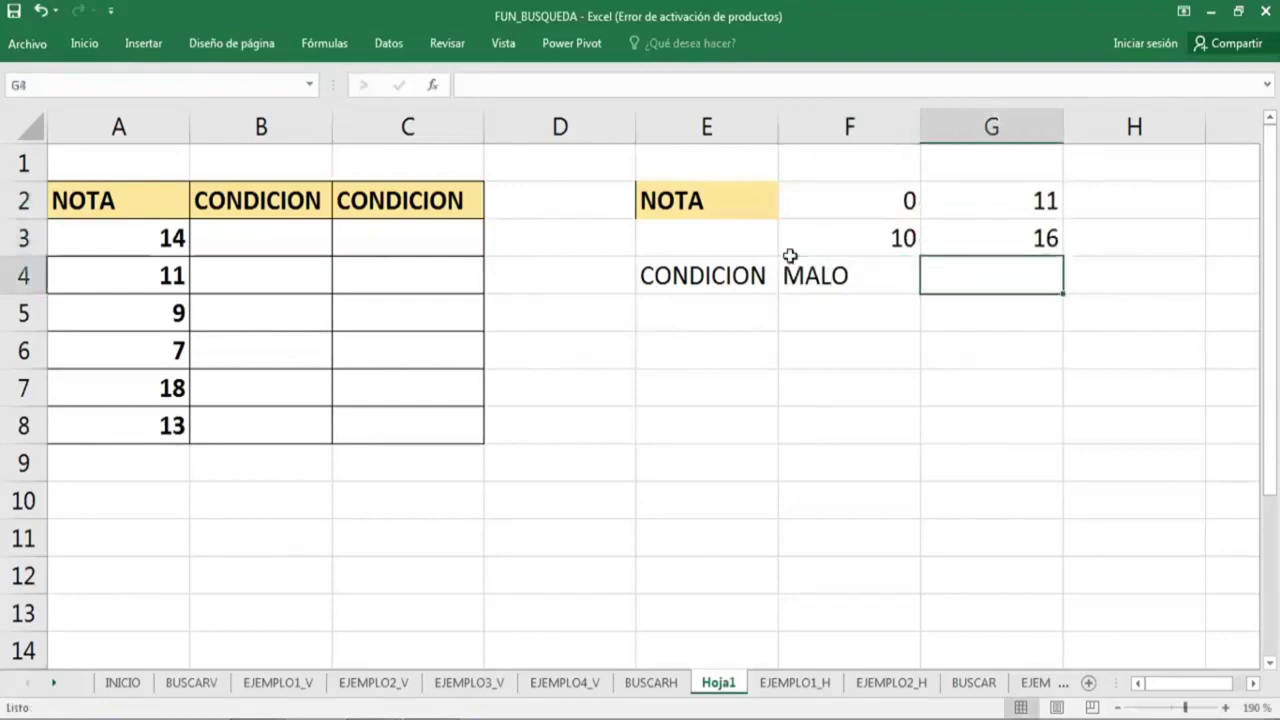
text(REGULA)
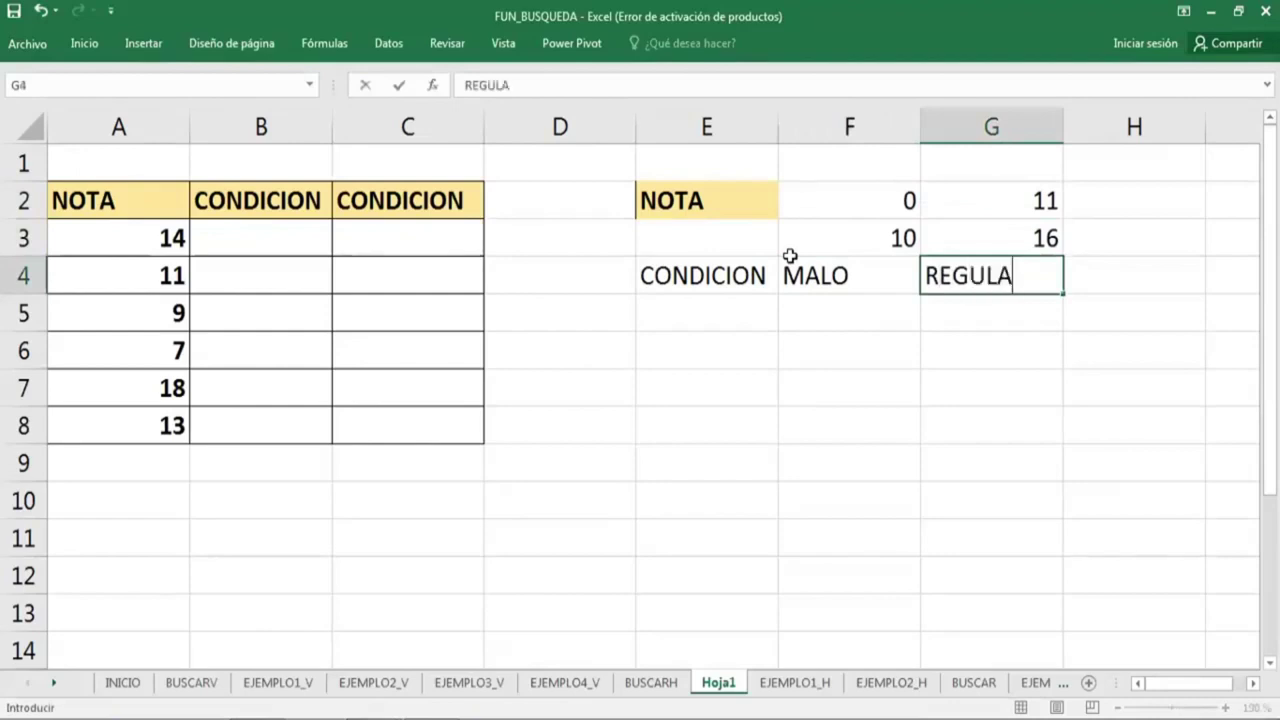
text(R)
key(Return)
Fill column H with the third range: 17, 20 and BUENO.
key(Right)
key(Up)
key(Up)
key(Up)
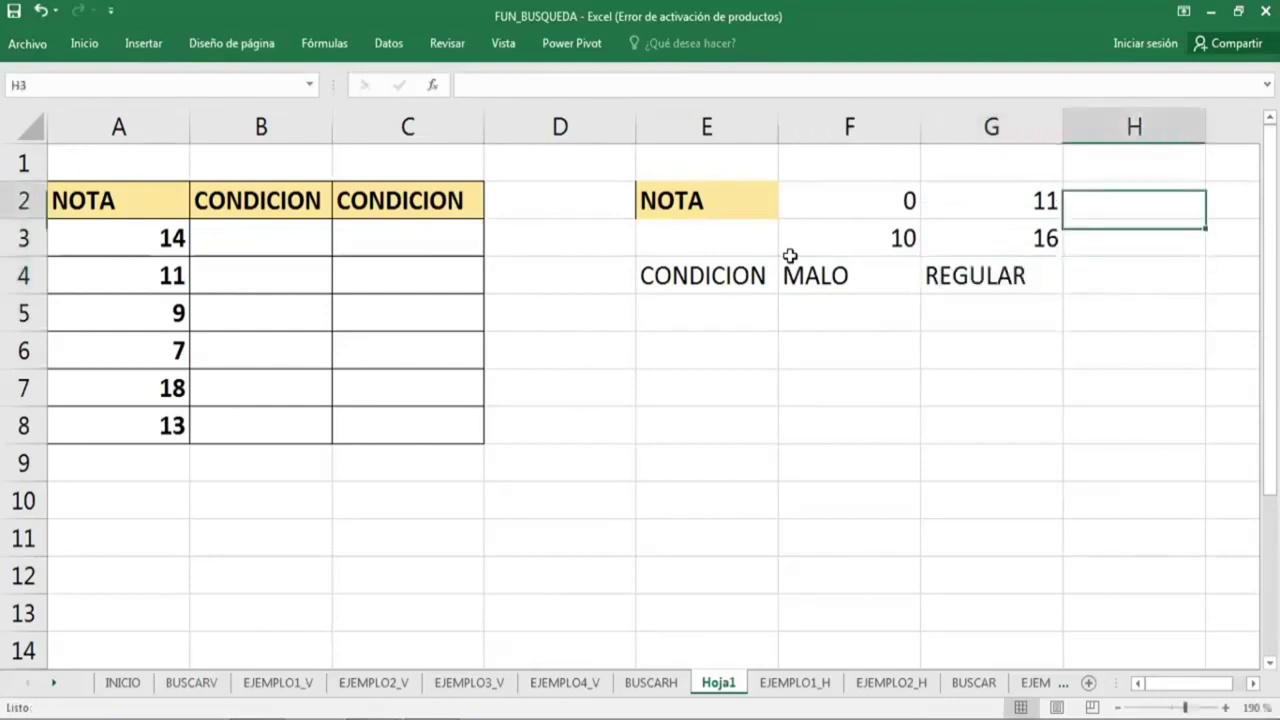
text(17)
key(Return)
text(20)
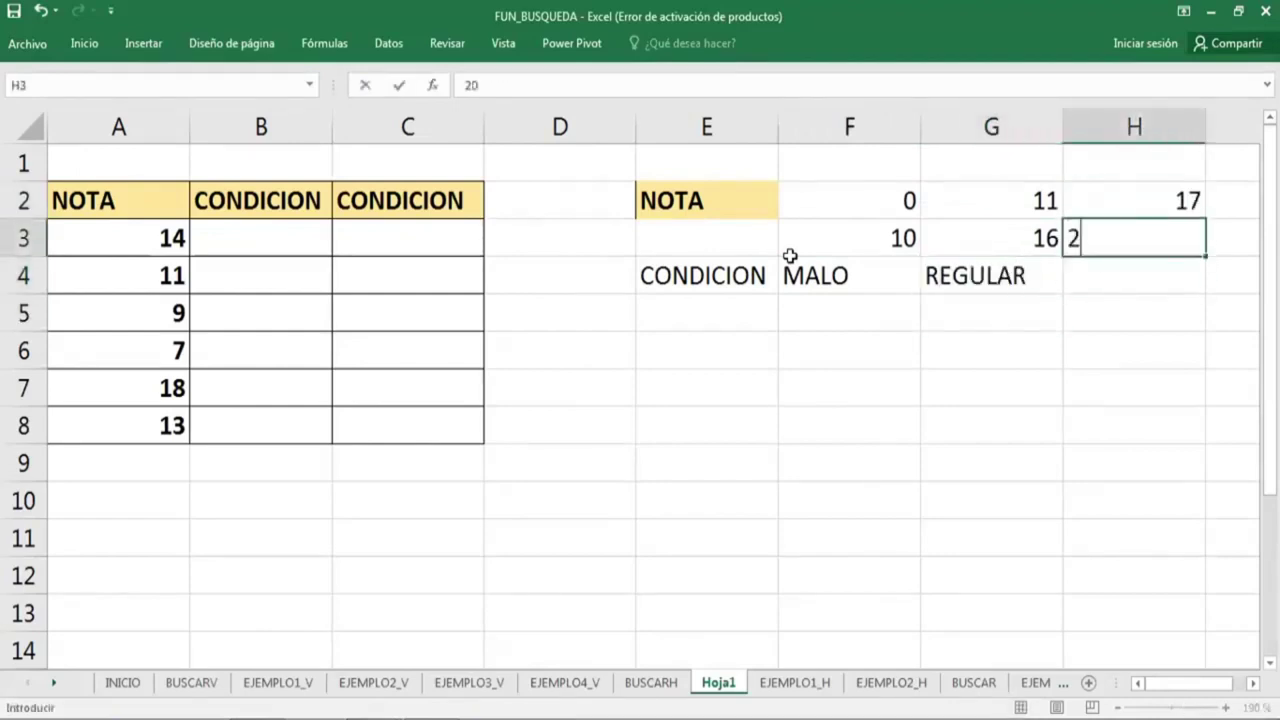
key(Return)
text(BUENO)
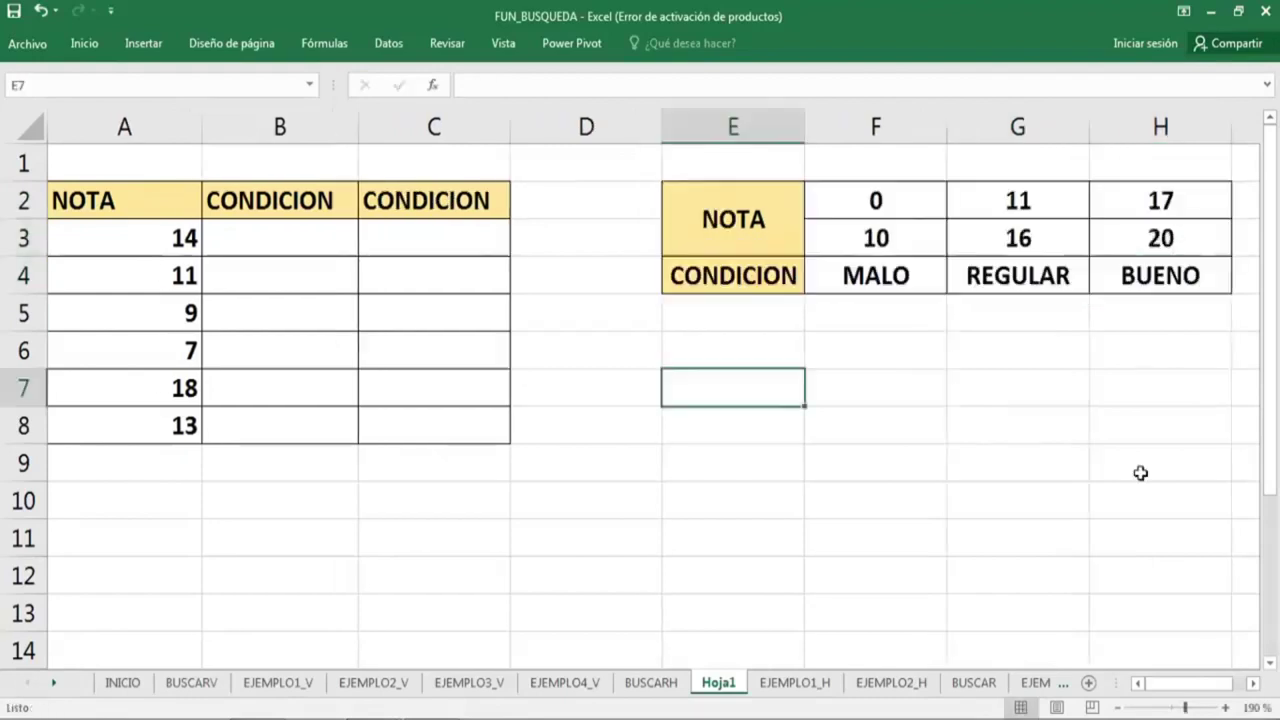
click(1137, 471)
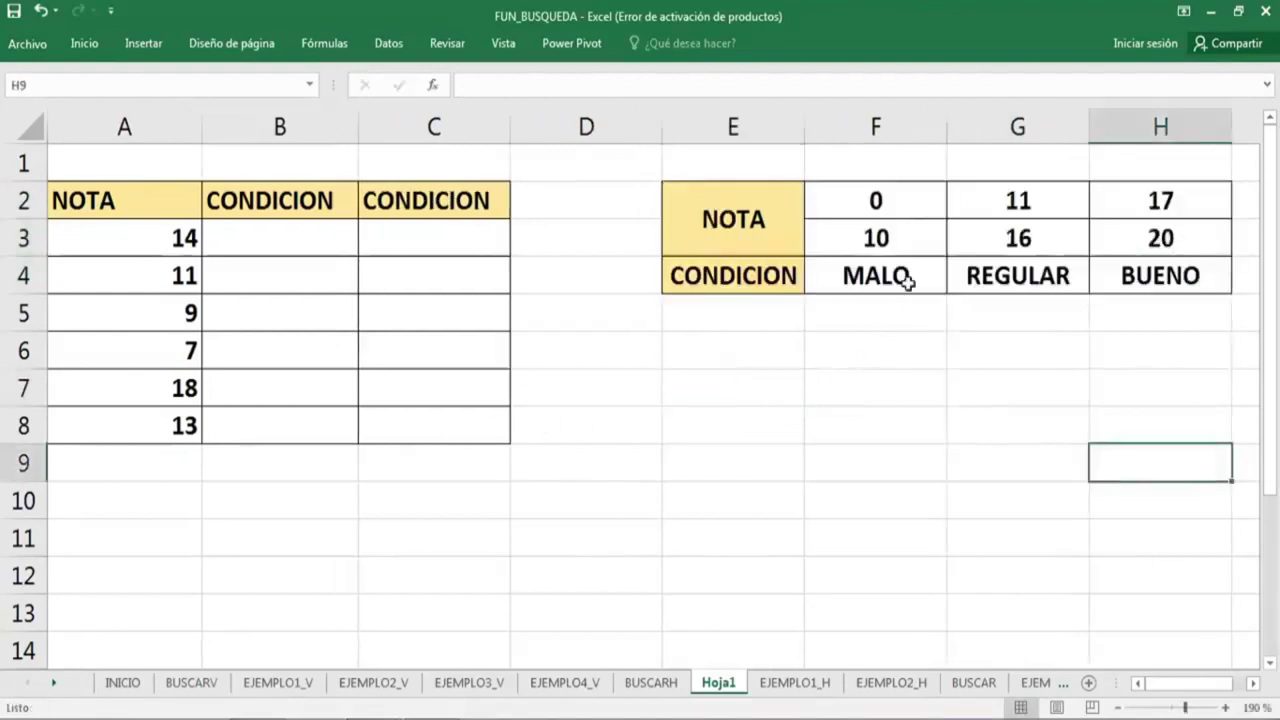
click(143, 237)
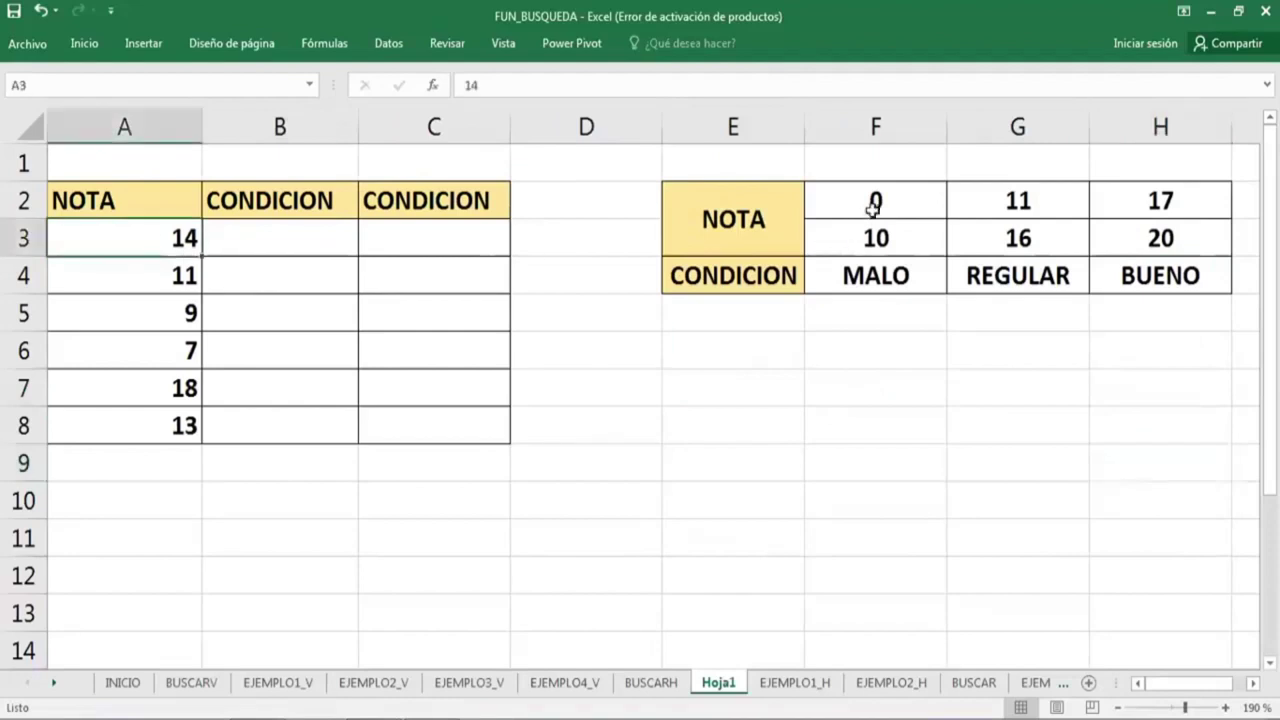
drag(875, 205, 1193, 205)
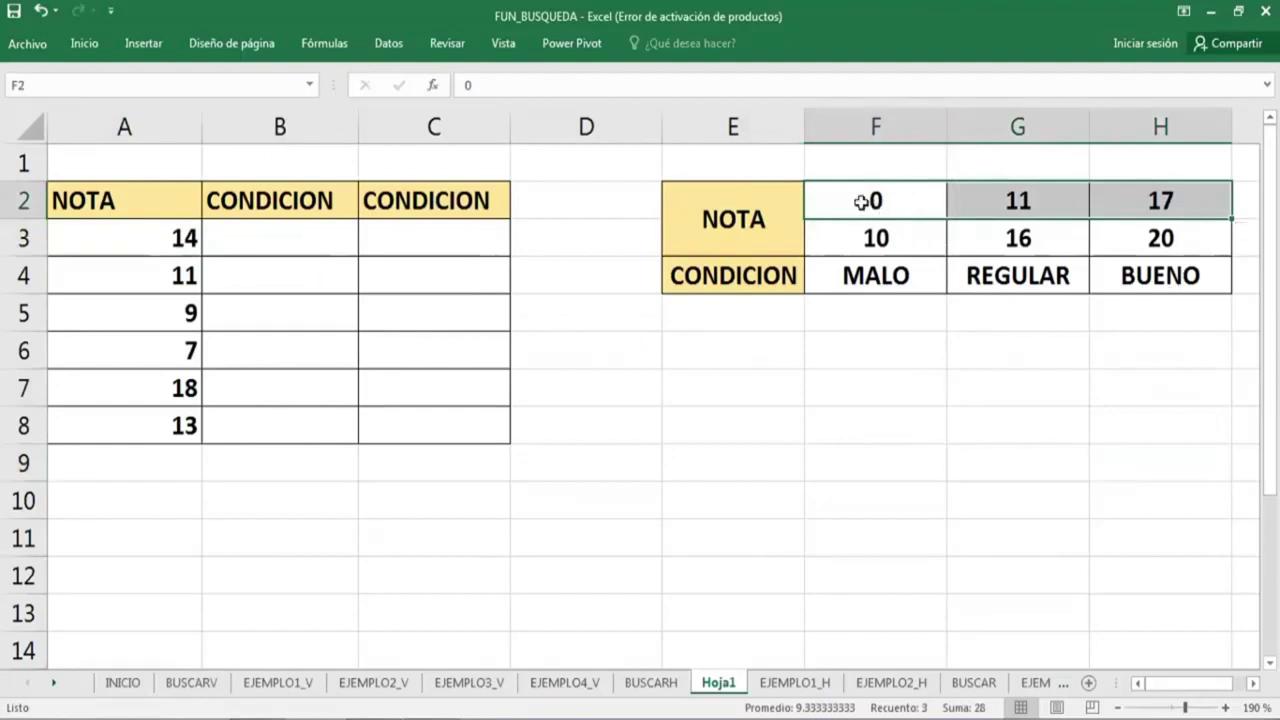
drag(866, 200, 1100, 200)
drag(876, 240, 1138, 248)
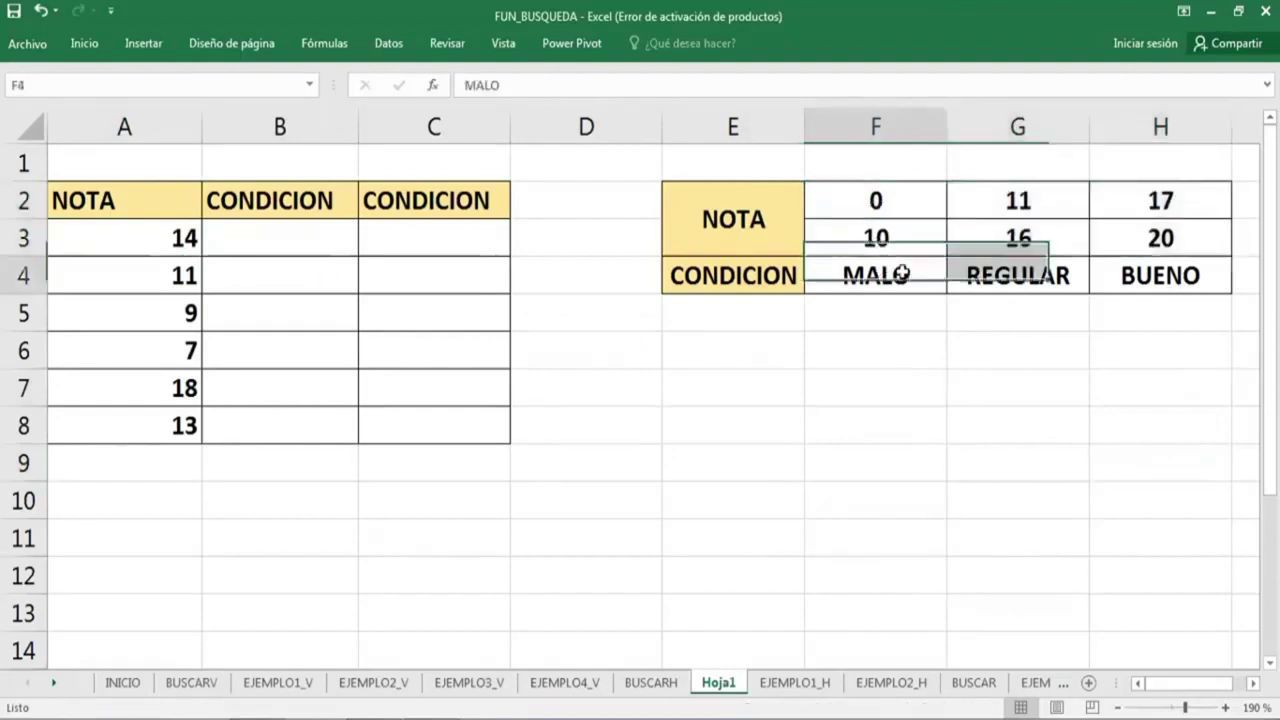
drag(876, 276, 1140, 277)
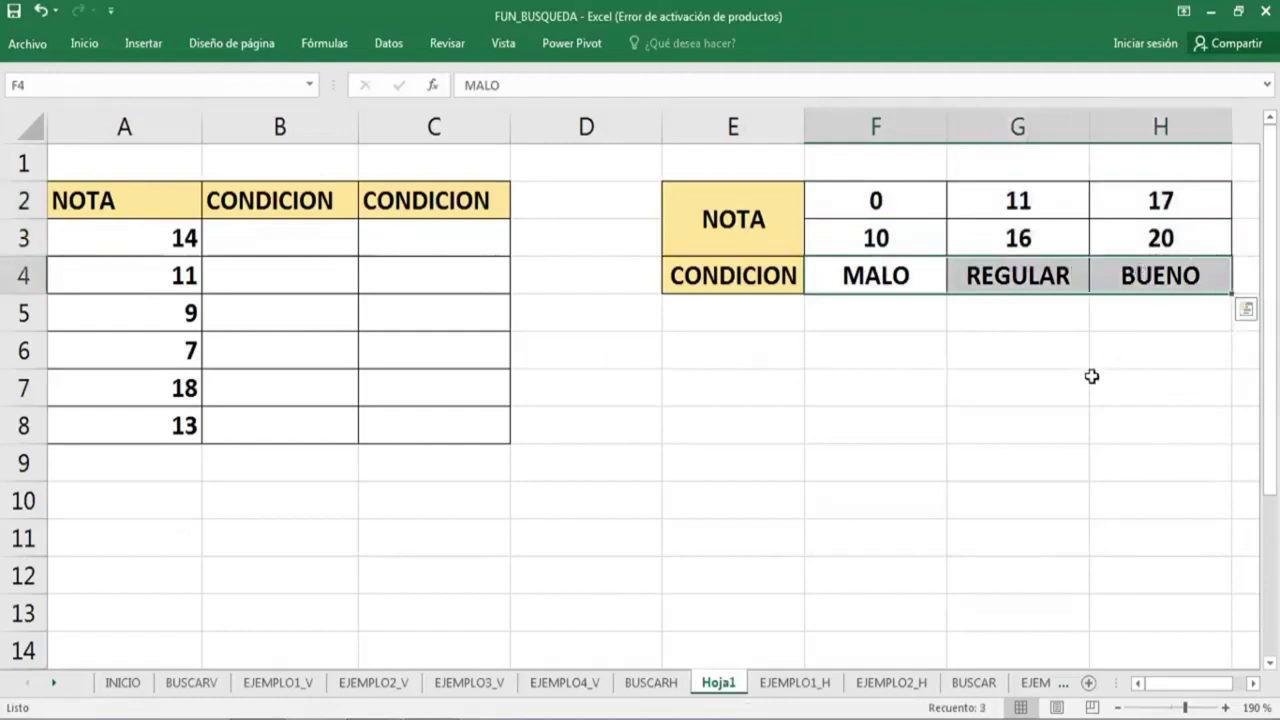
click(834, 376)
click(739, 388)
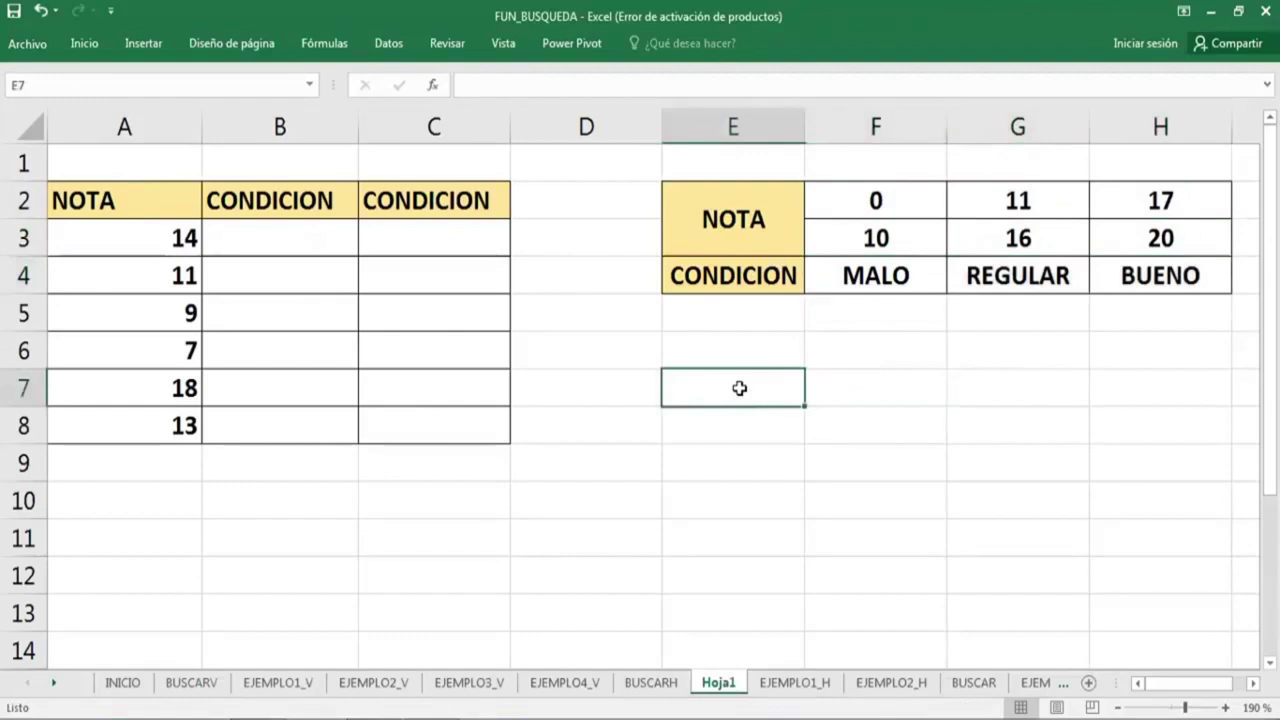
drag(696, 210, 1168, 284)
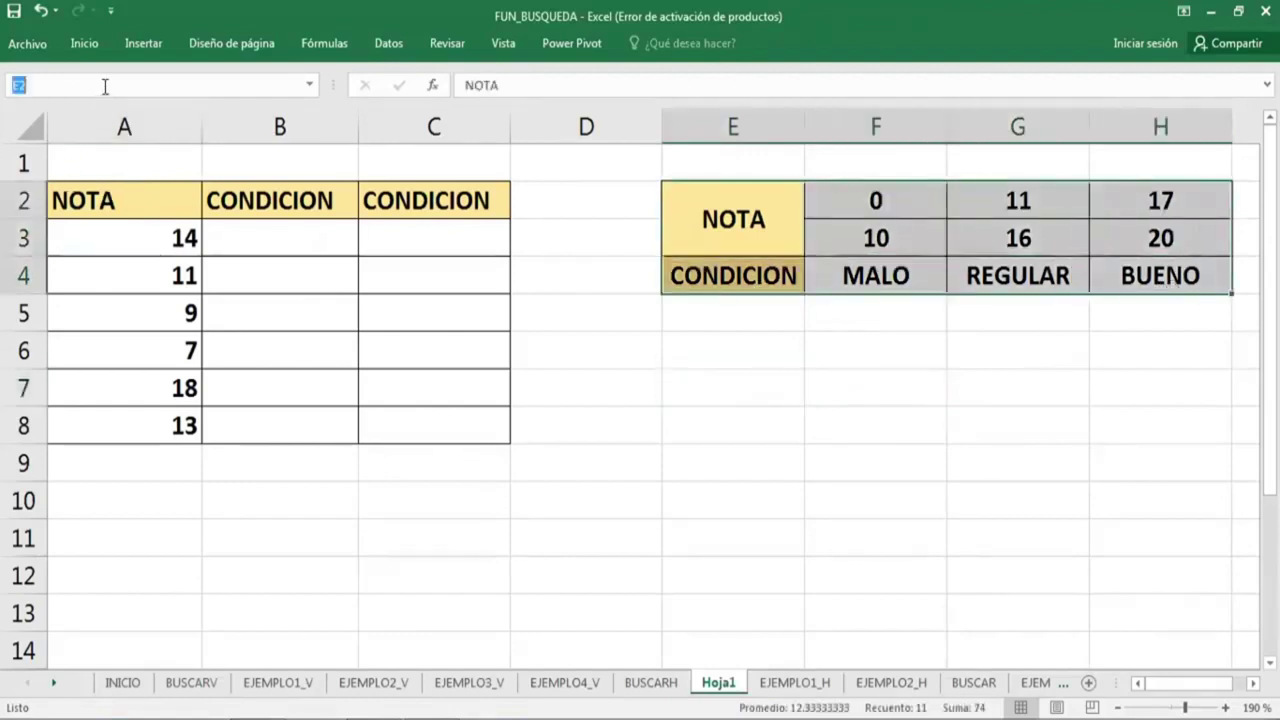
Name E2:H4 NOTA3, then type =BUSCARH(A3,NOTA3,3,0) in cell B3.
text(NOTA3)
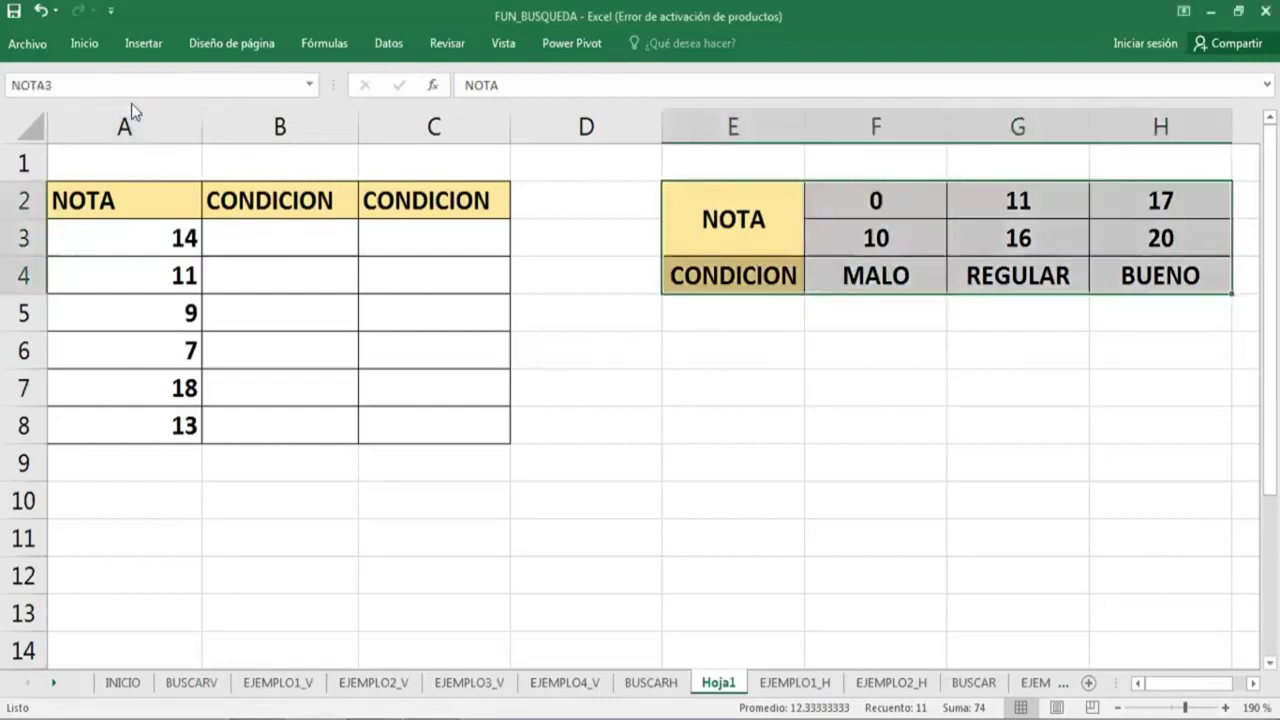
click(245, 228)
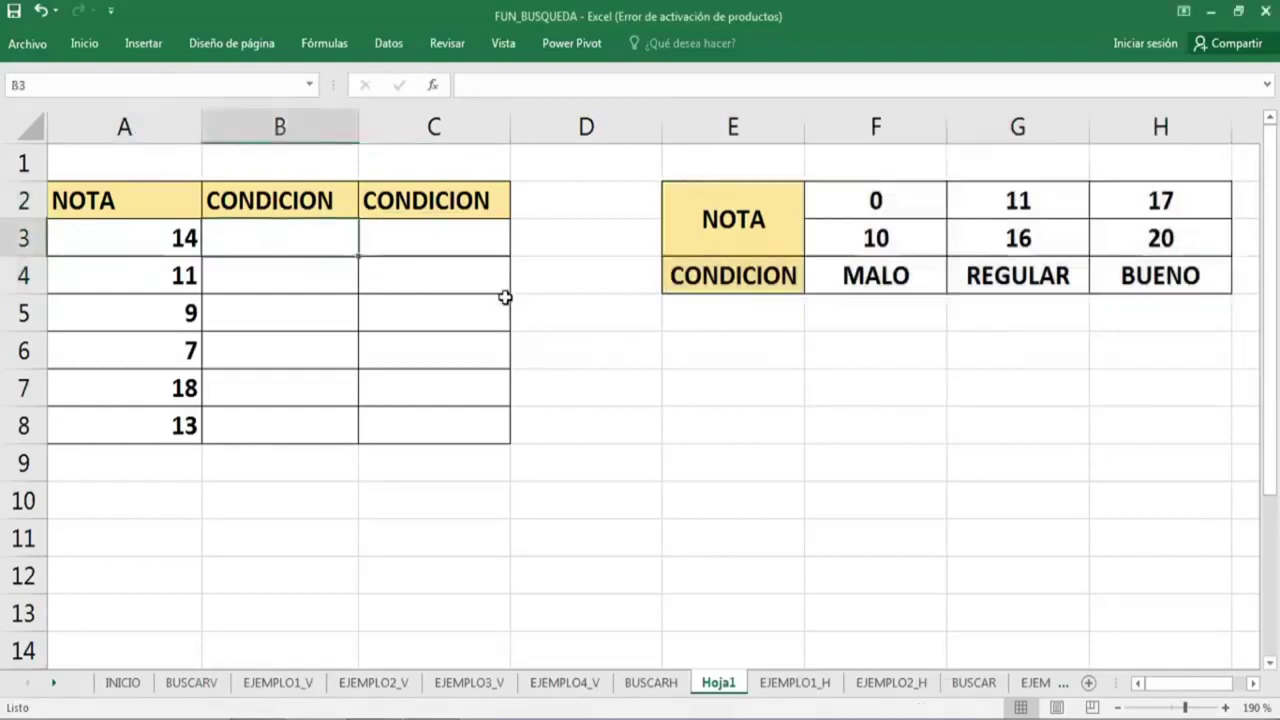
text(=BUS)
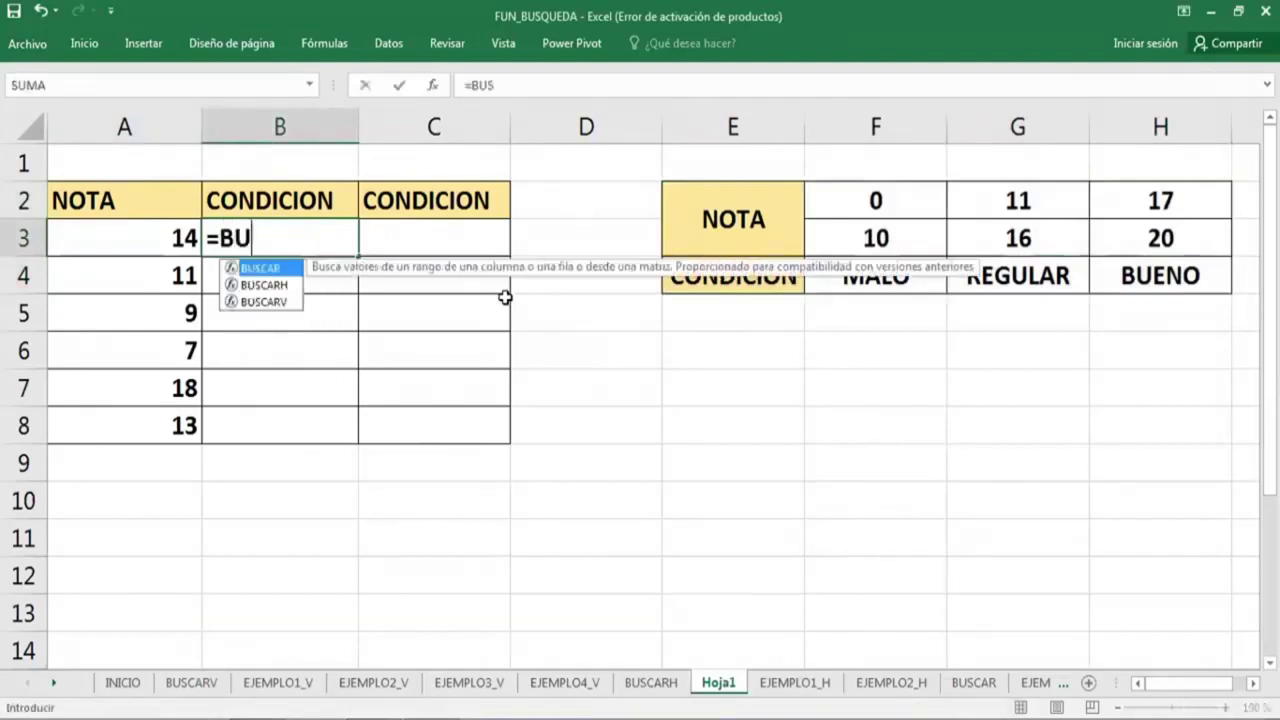
key(Down)
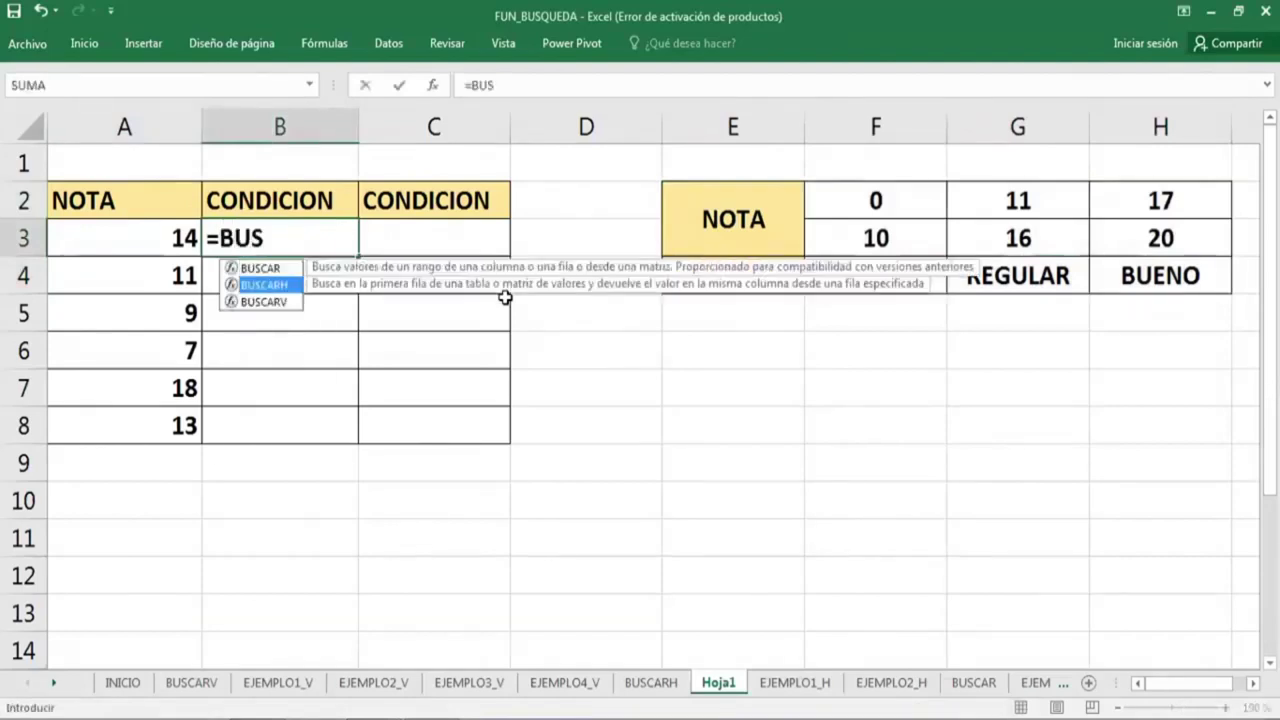
key(Tab)
key(Left)
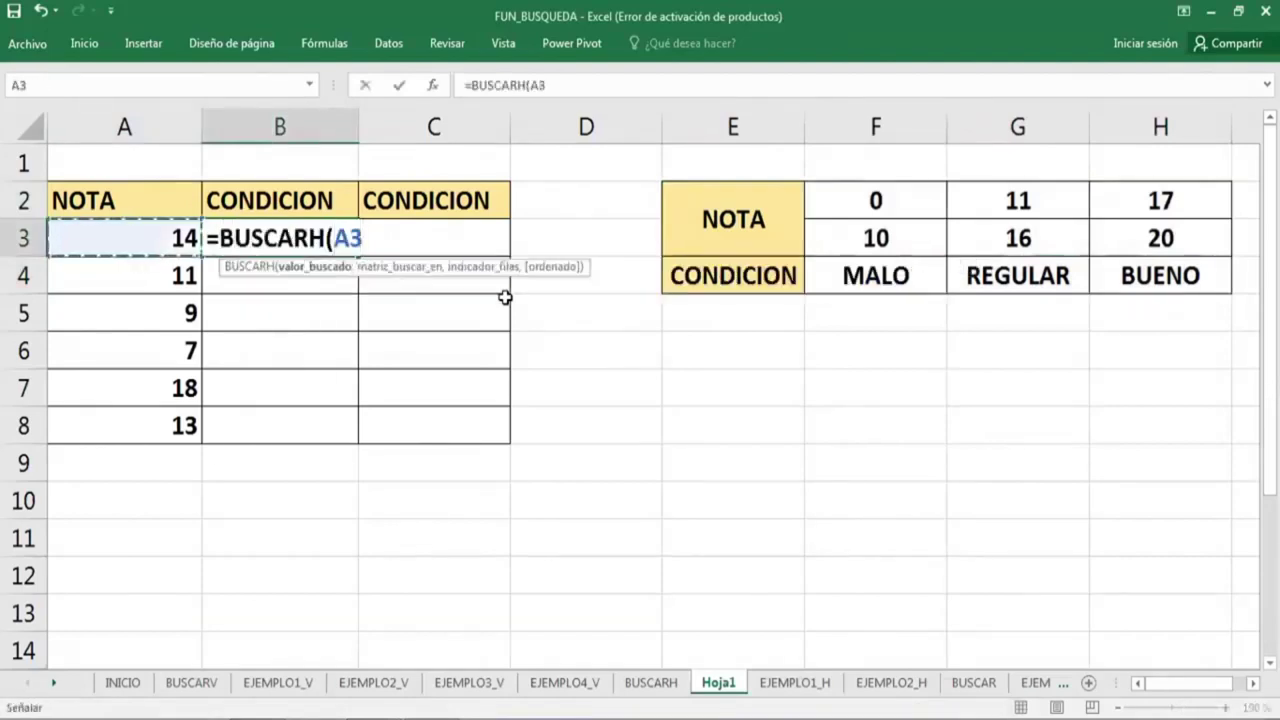
text(,NOTA)
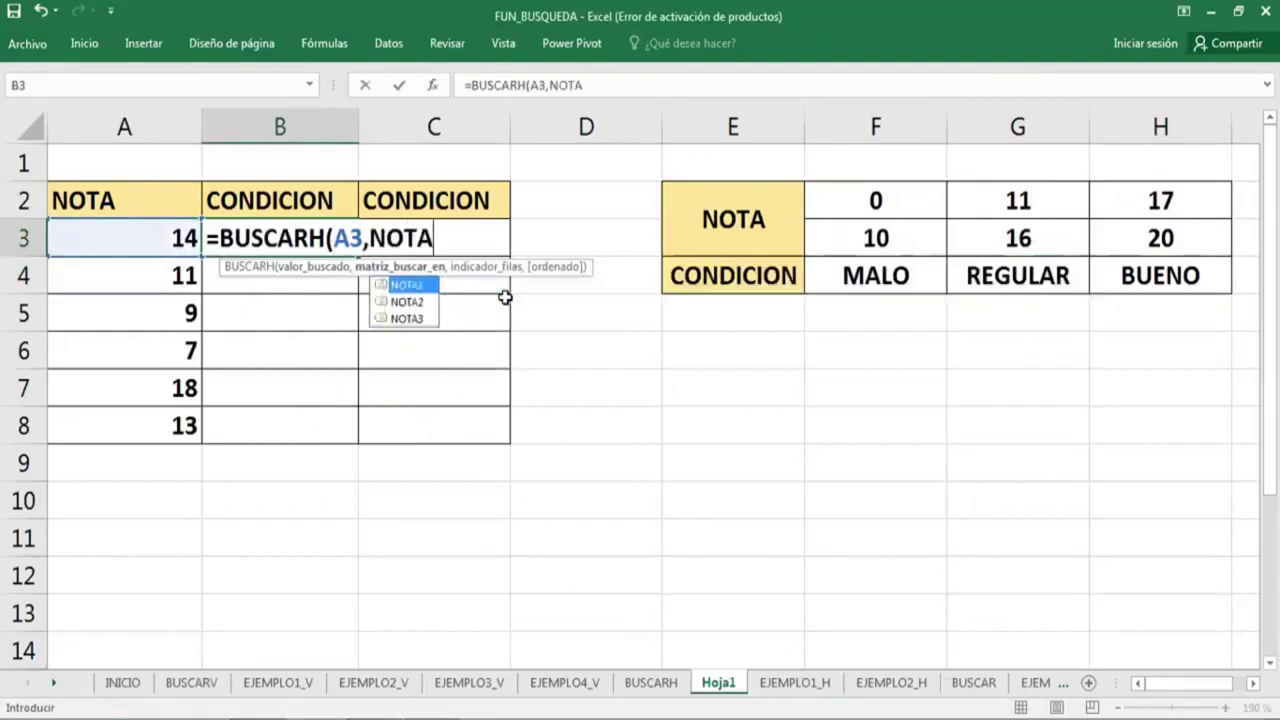
text(3)
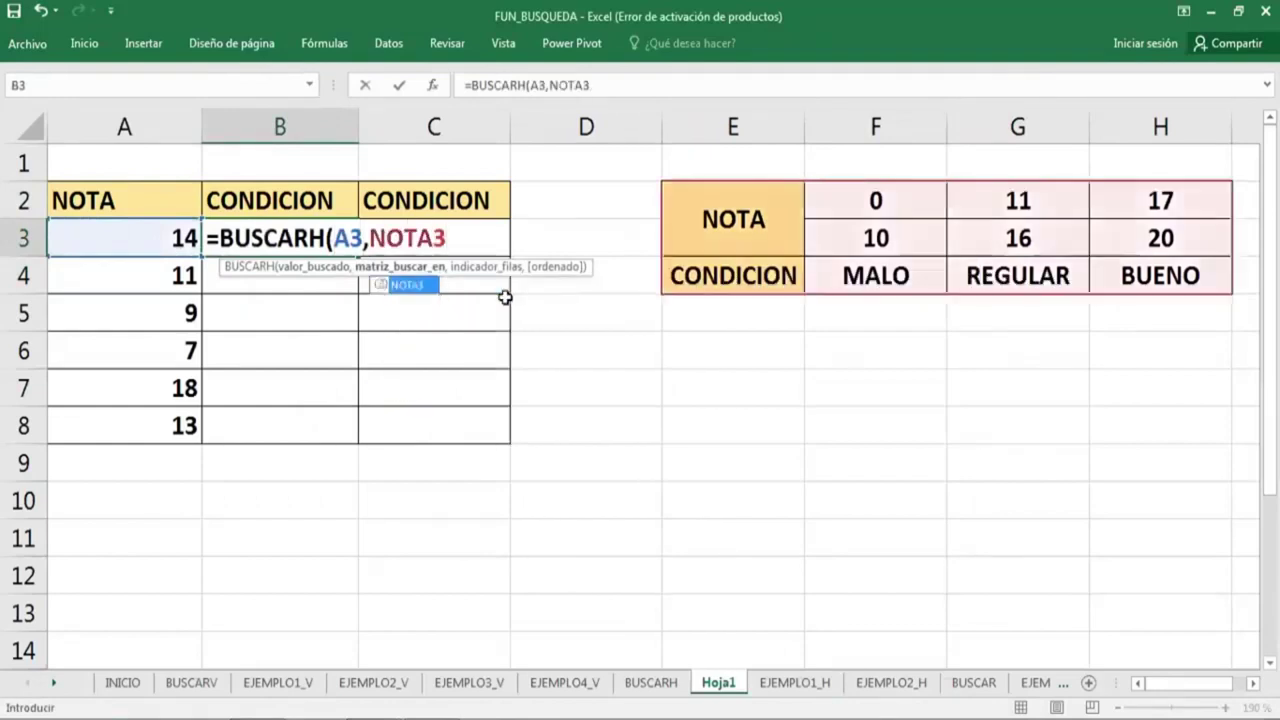
text(,)
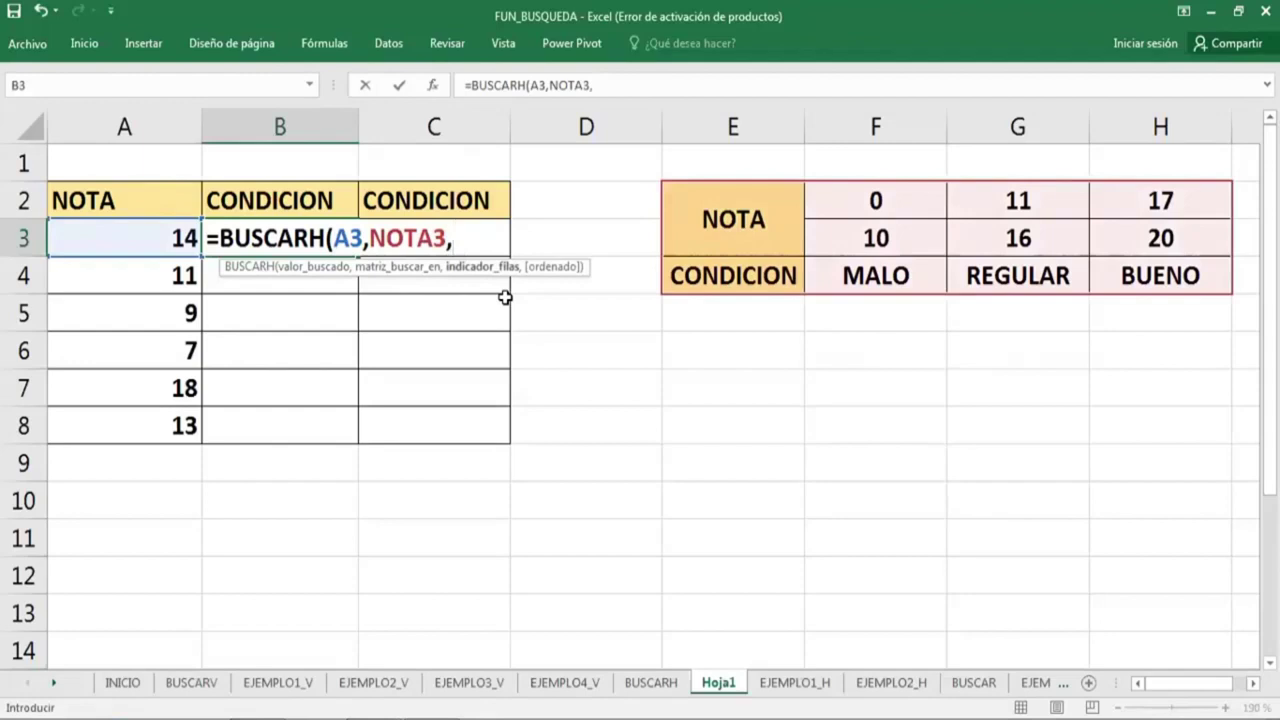
text(3)
text(,0))
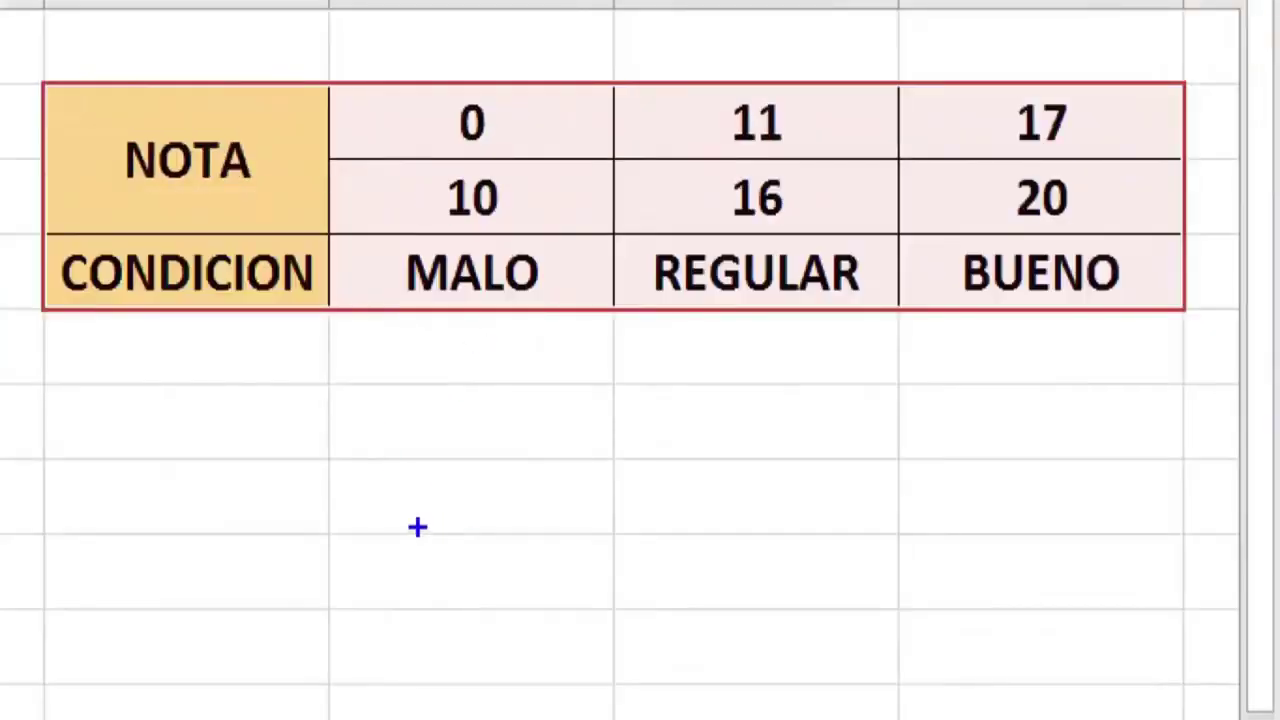
text(t)
text(1)
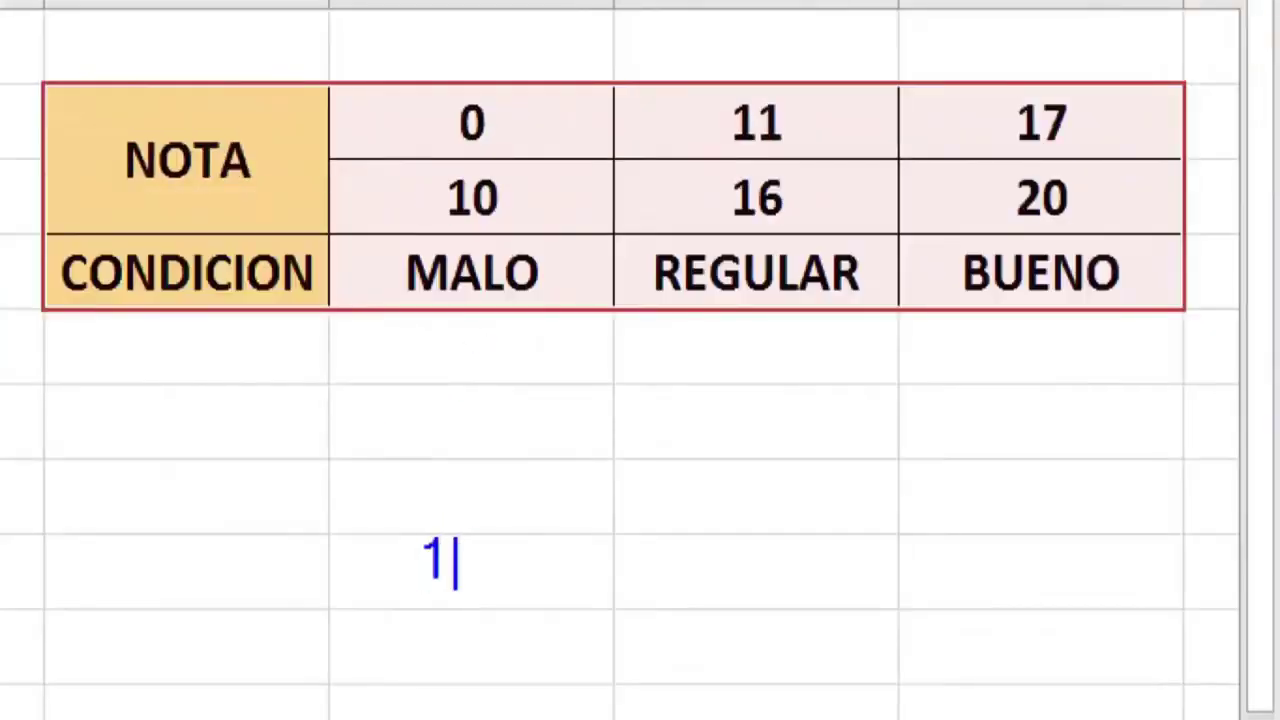
text(4)
Ink a box around 14 and arrows from it to NOTA and the 0, 11, 17 thresholds.
key(Escape)
drag(398, 517, 507, 607)
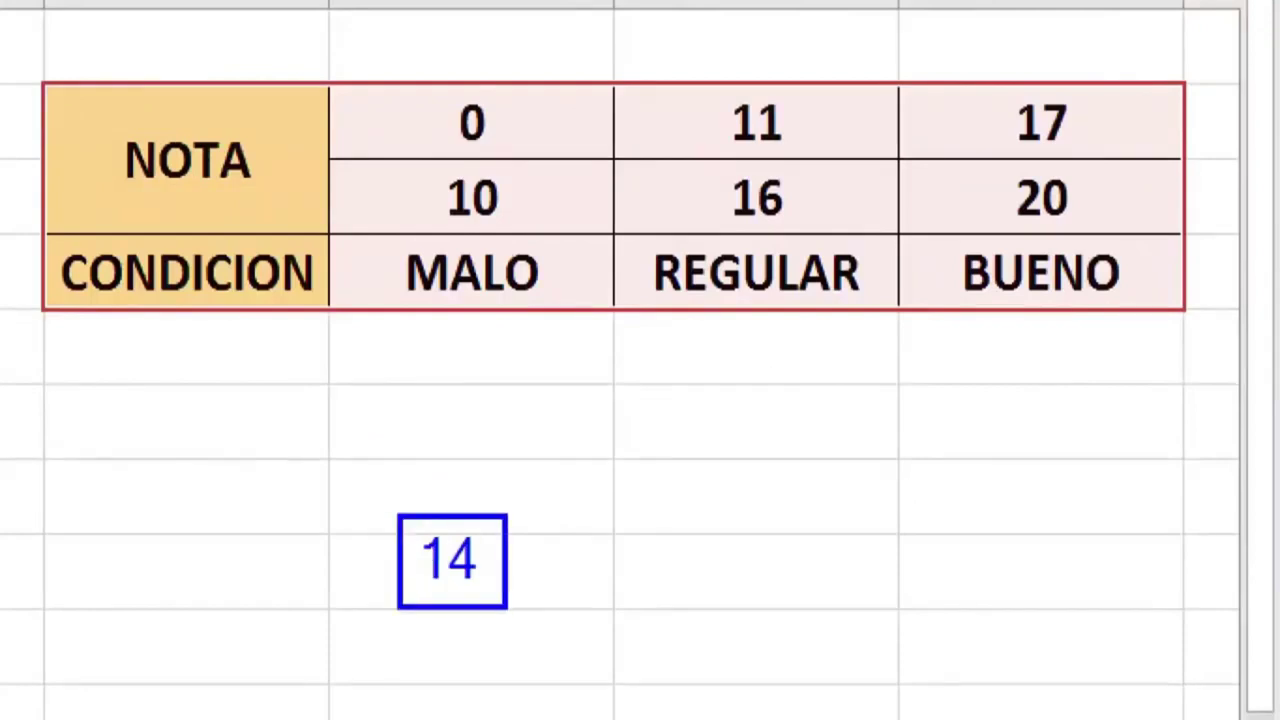
mouse_move(425, 545)
mouse_down()
mouse_move(194, 229)
mouse_move(215, 170)
mouse_move(397, 118)
mouse_move(375, 140)
mouse_up()
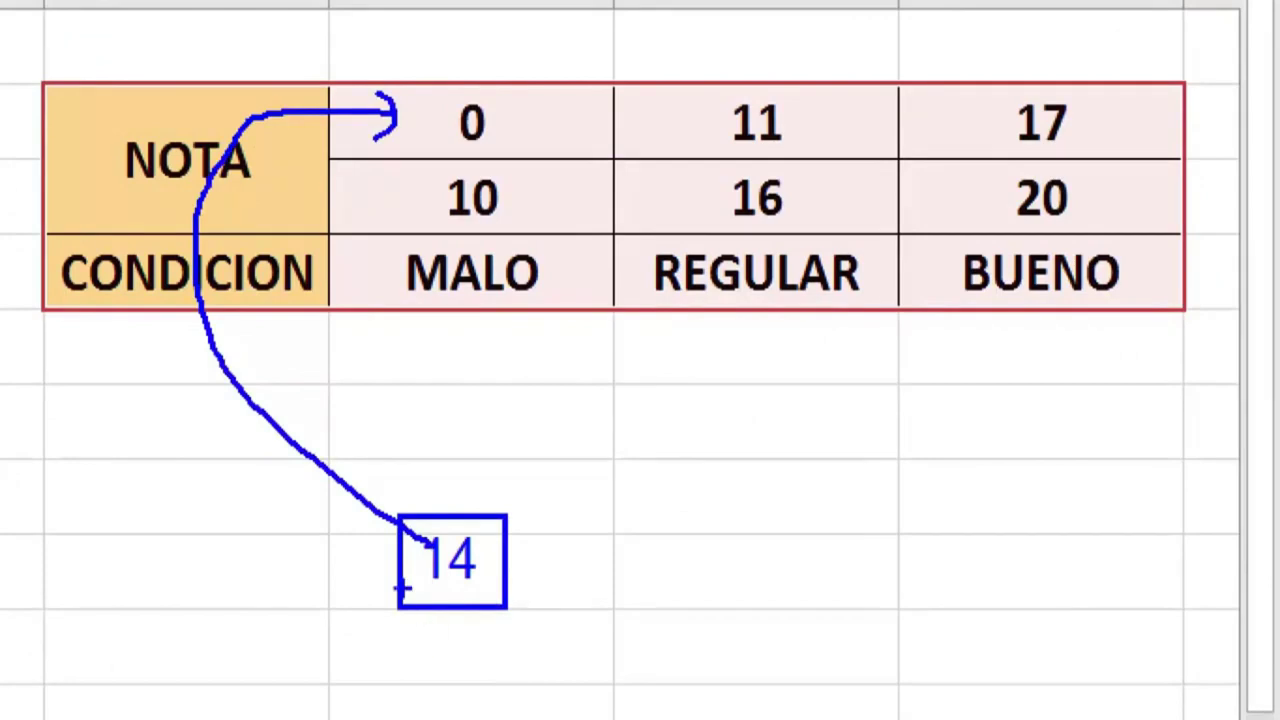
mouse_move(405, 520)
mouse_down()
mouse_move(360, 65)
mouse_move(390, 2)
mouse_move(682, 86)
mouse_up()
drag(730, 50, 680, 84)
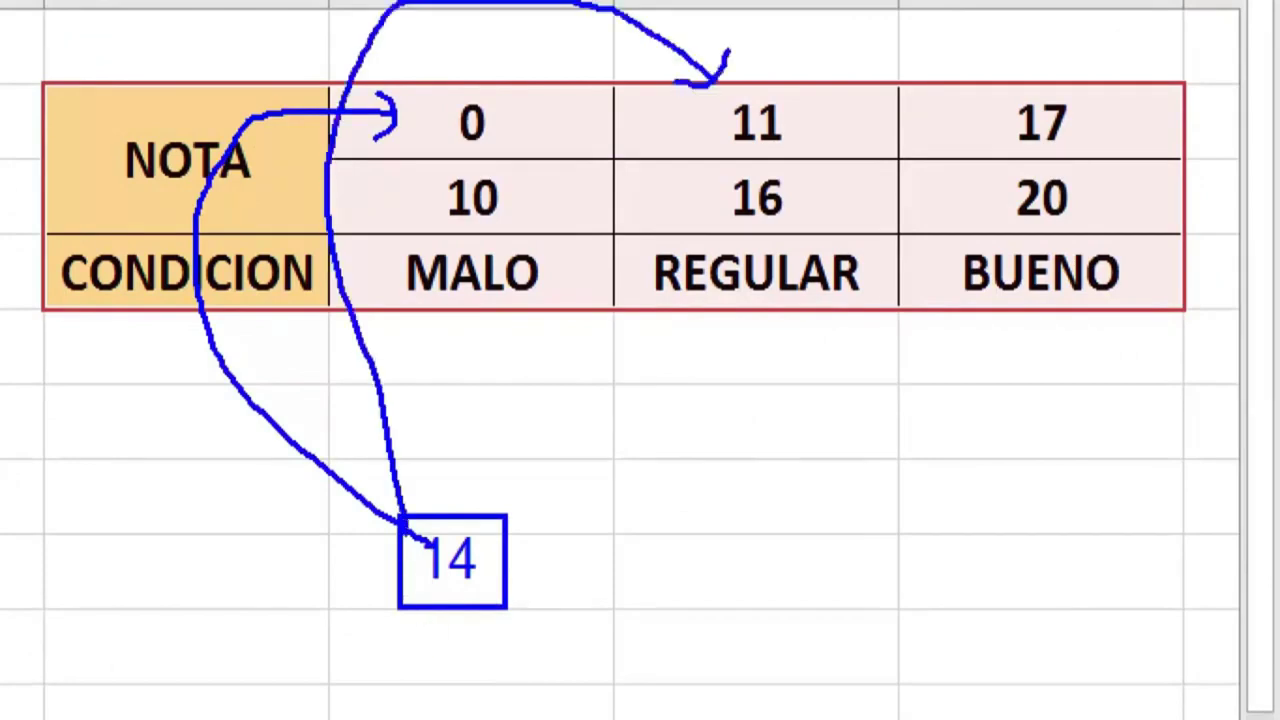
mouse_move(405, 520)
mouse_down()
mouse_move(440, 5)
mouse_move(883, 47)
mouse_move(995, 96)
mouse_up()
drag(1000, 66, 948, 102)
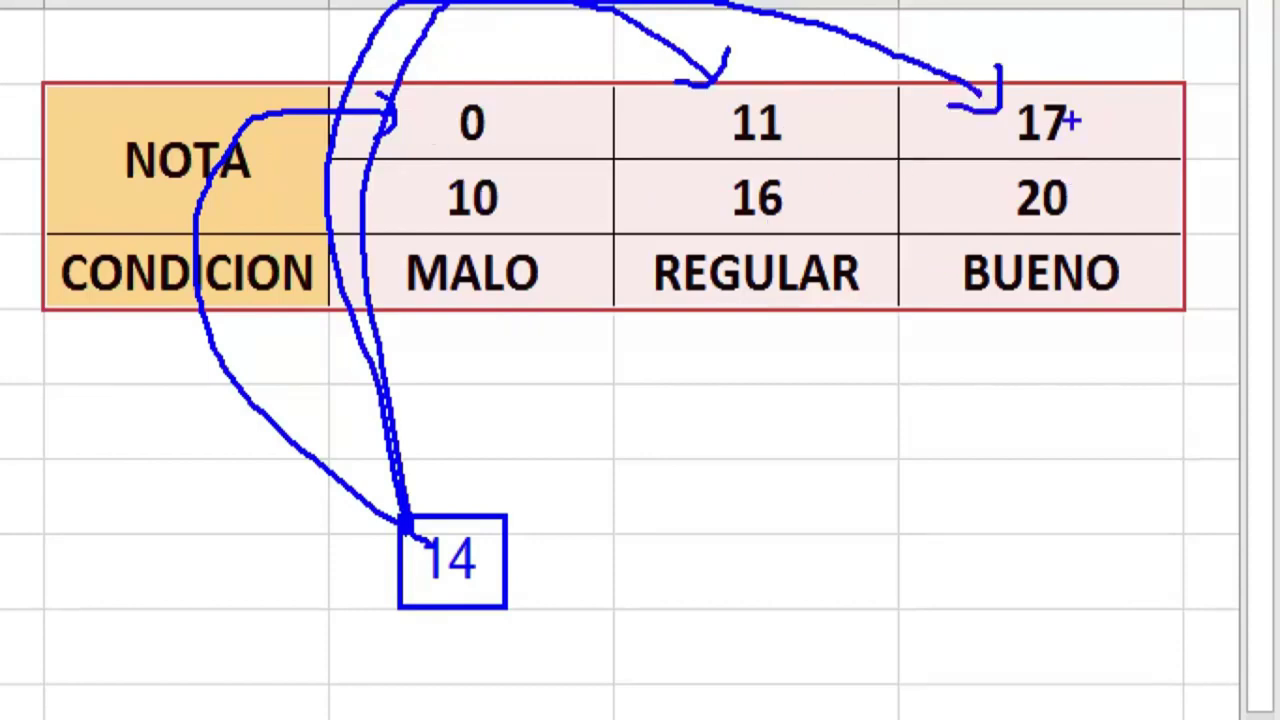
Write row numbers 1, 2, 3 beside the table, arrow row 3, then clear the ink.
drag(1150, 135, 1166, 138)
mouse_move(1148, 190)
mouse_down()
mouse_move(1175, 190)
mouse_move(1180, 226)
mouse_up()
drag(1156, 245, 1158, 285)
drag(1168, 300, 1228, 366)
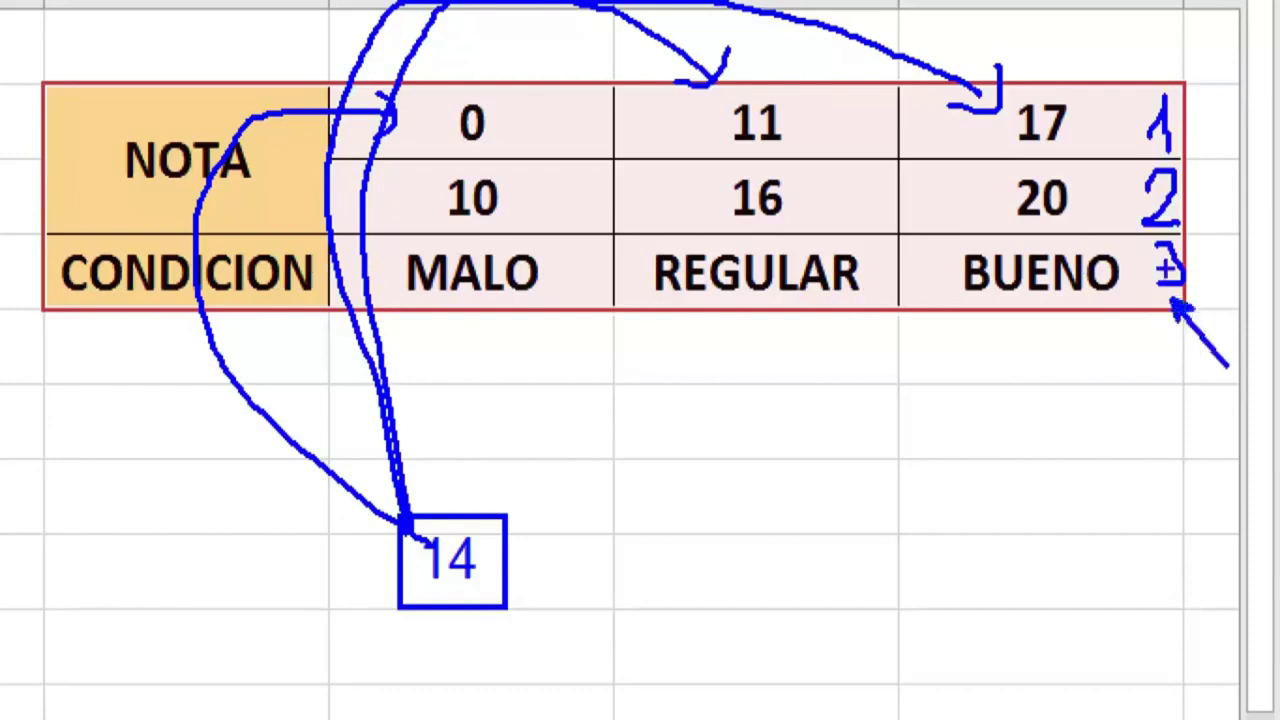
key(Escape)
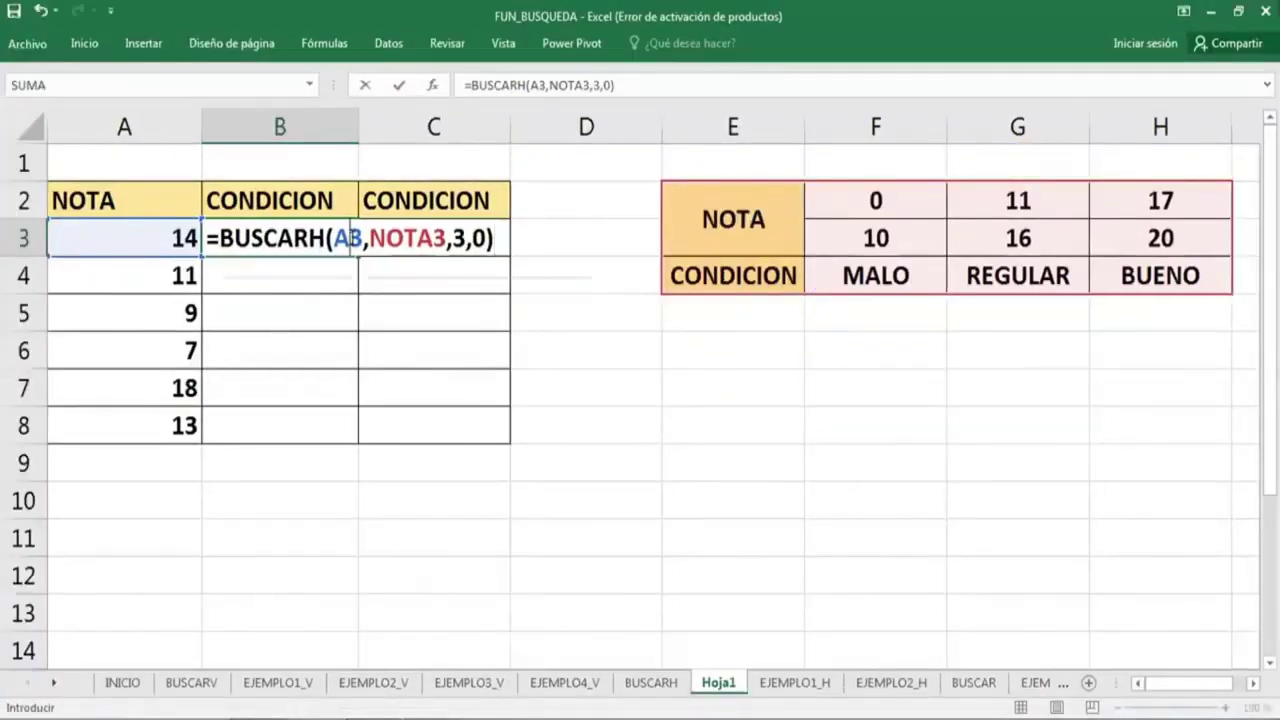
Change B3's formula to =BUSCARH(A3,NOTA3,3,1) for approximate matching.
key(F2)
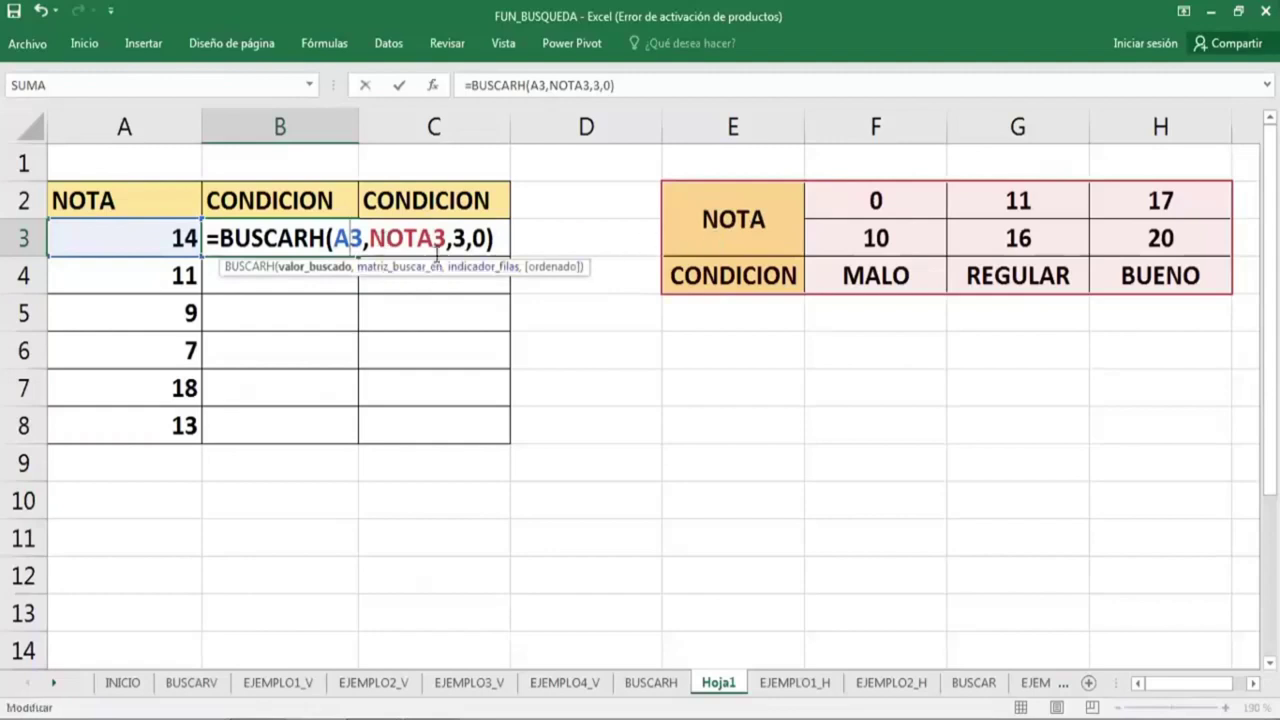
click(466, 240)
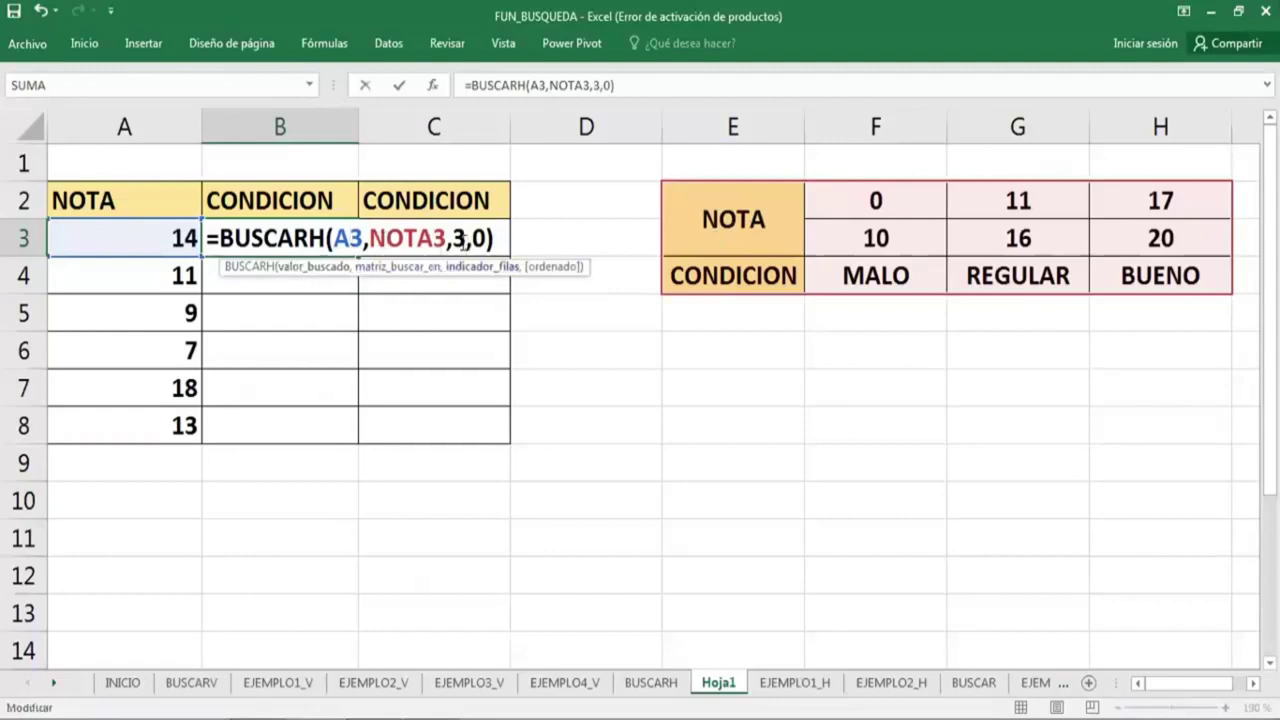
double_click(459, 238)
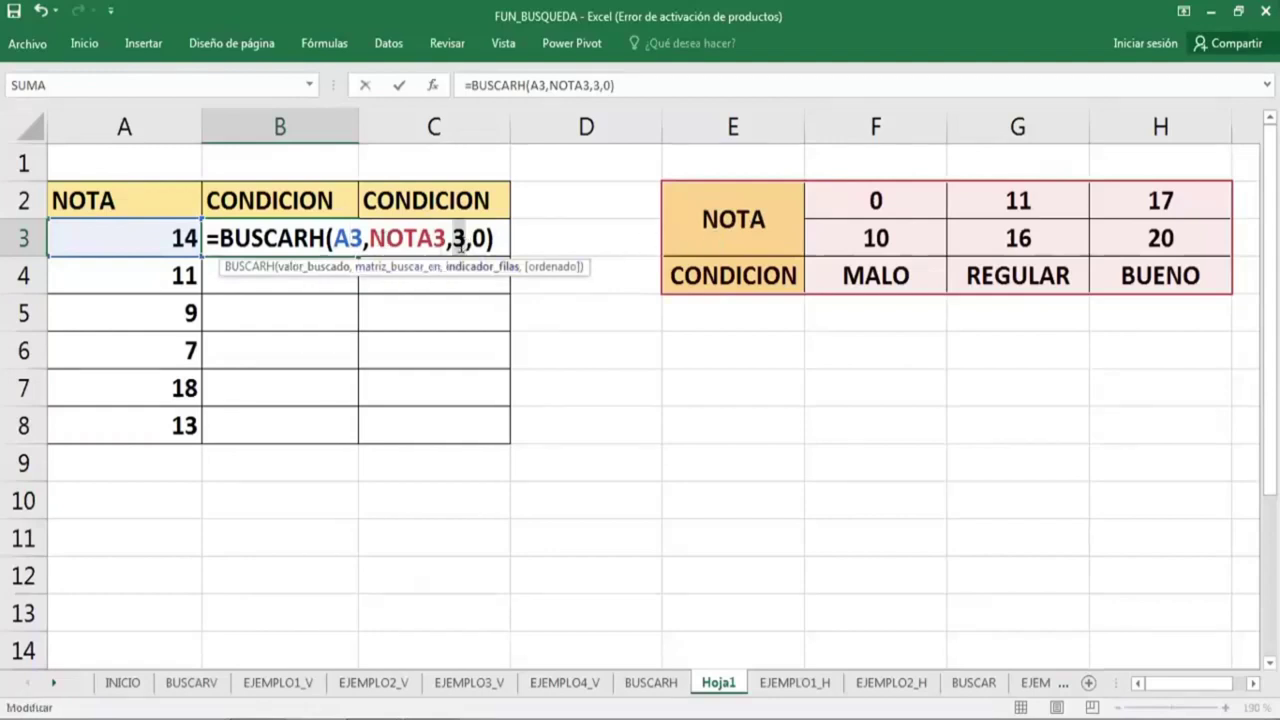
double_click(481, 238)
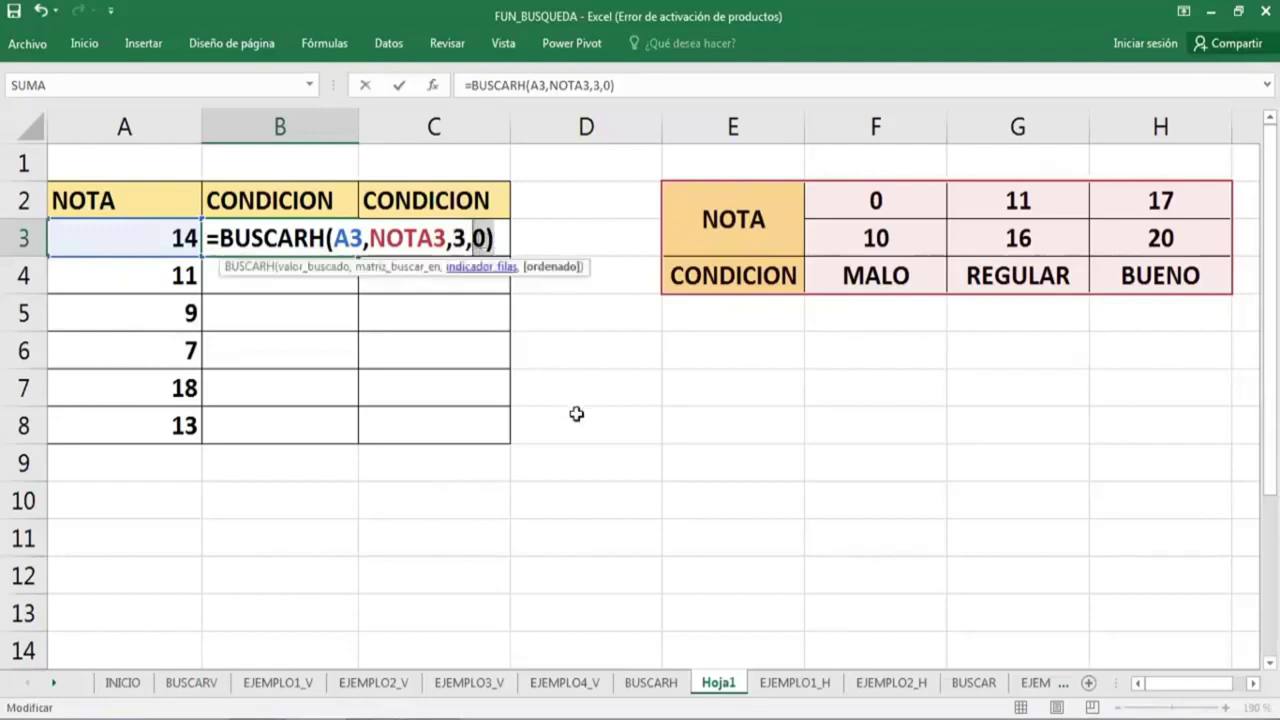
click(507, 242)
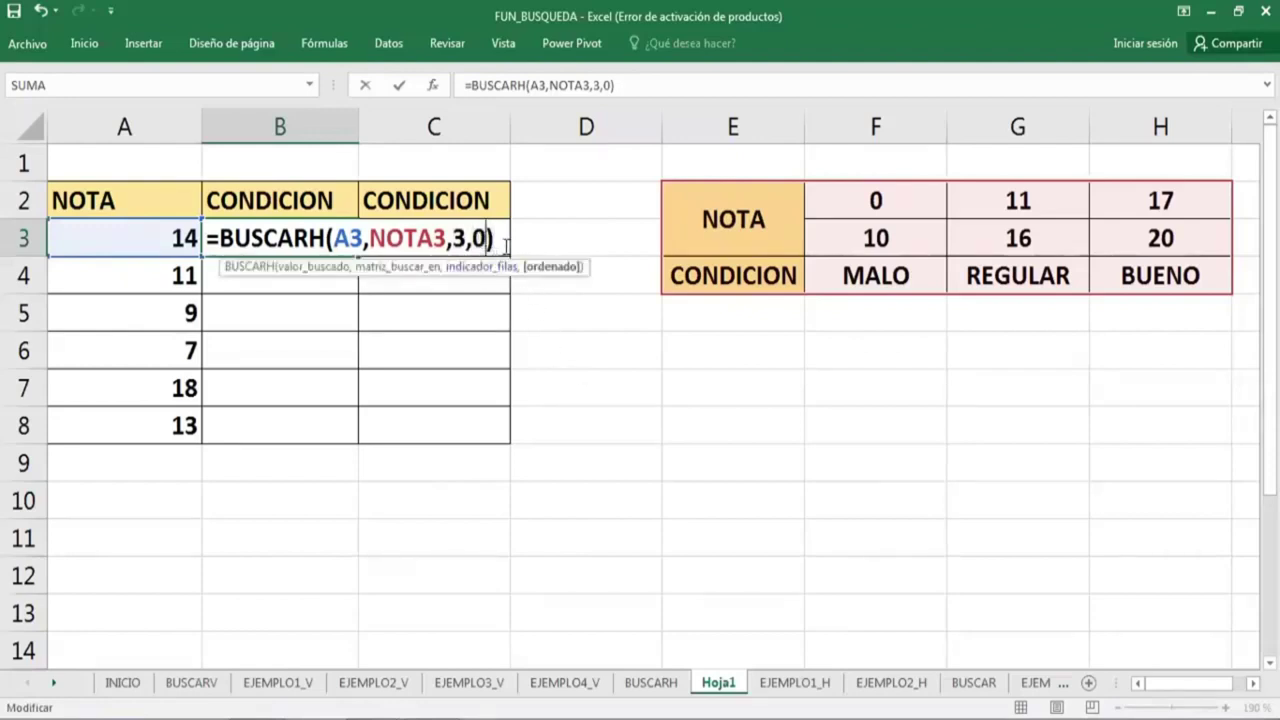
key(BackSpace)
text(1)
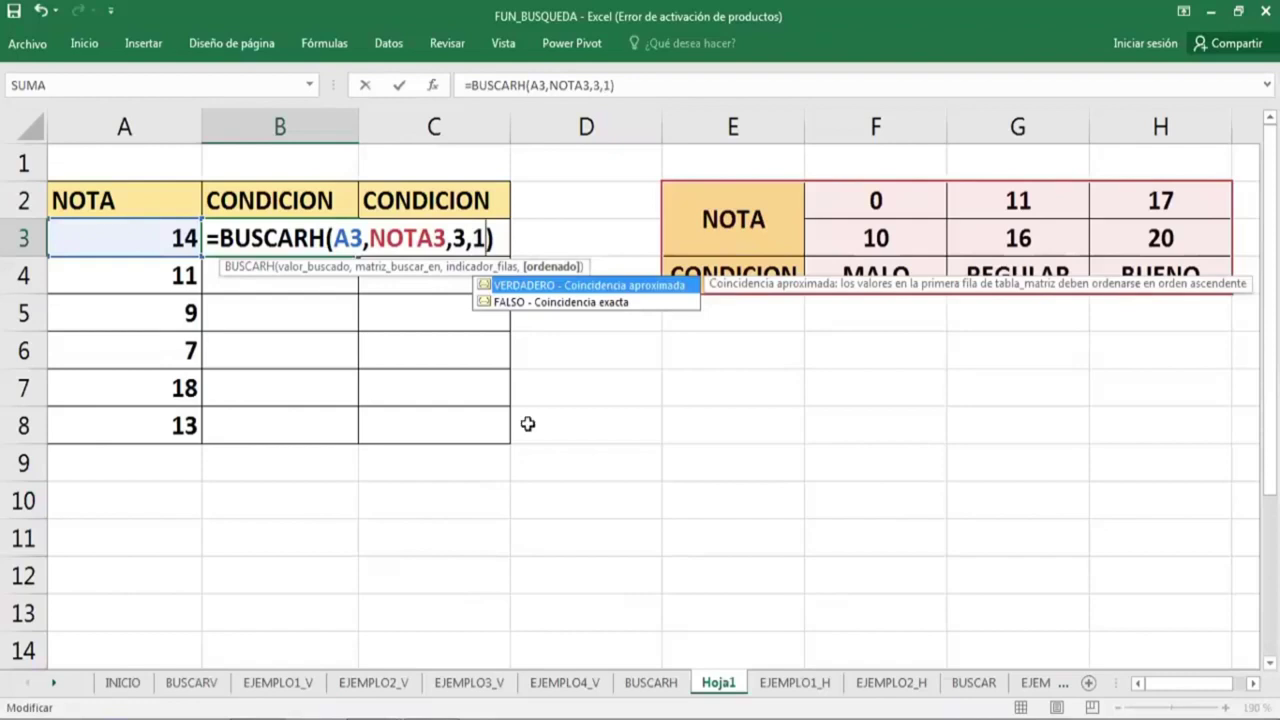
key(Return)
Fill the B3 lookup formula down to B8.
click(334, 240)
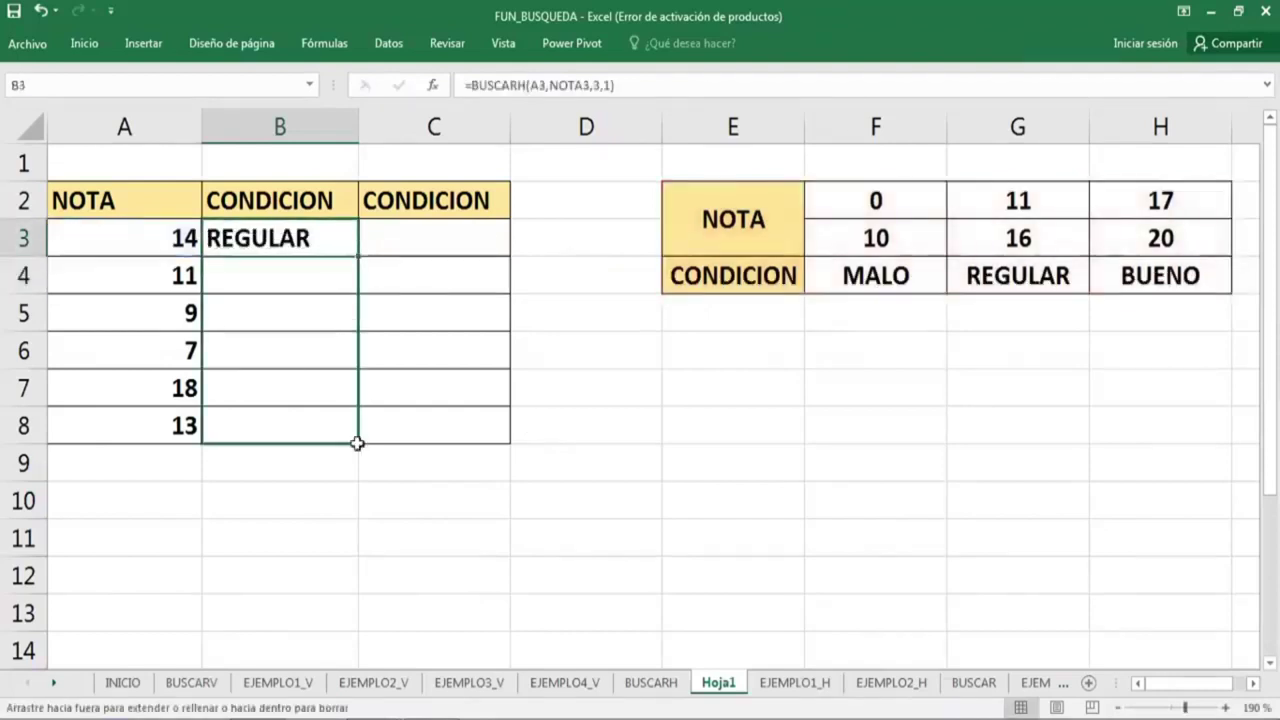
drag(358, 261, 358, 443)
click(622, 472)
click(178, 499)
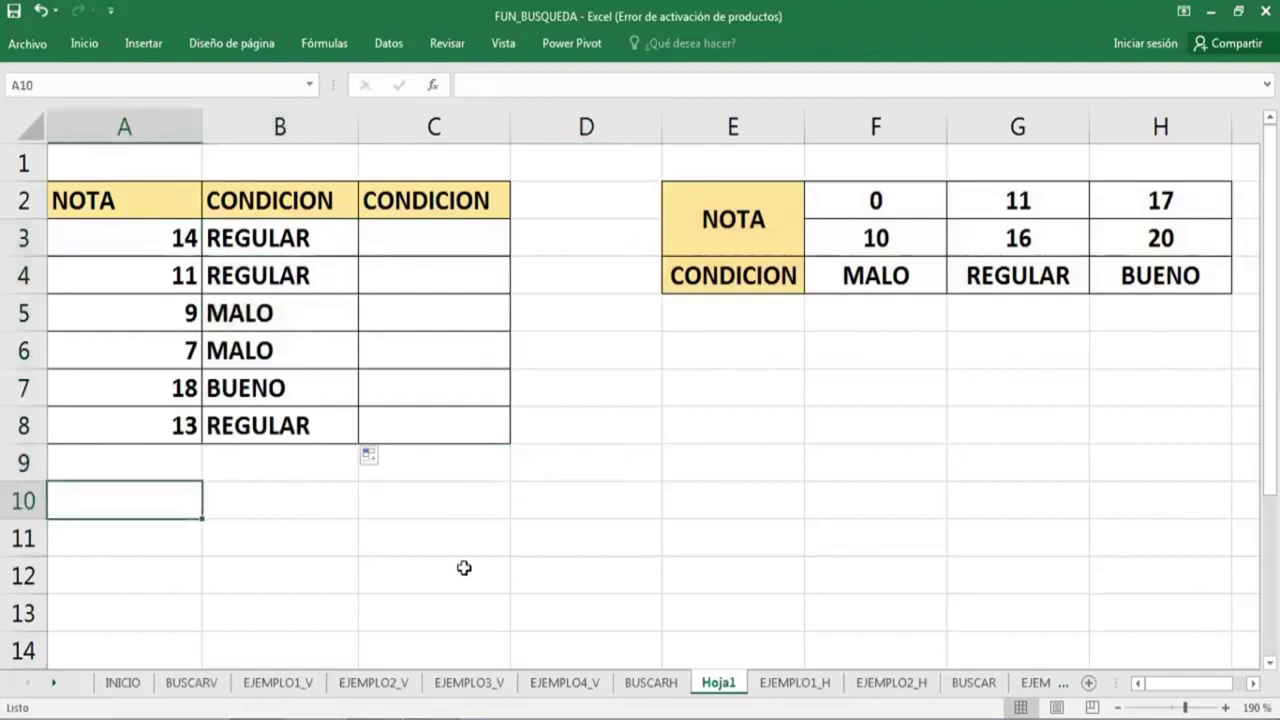
Enter =FORMULATEXTO(B3) in A10 to display the lookup formula as text.
text(=FOR)
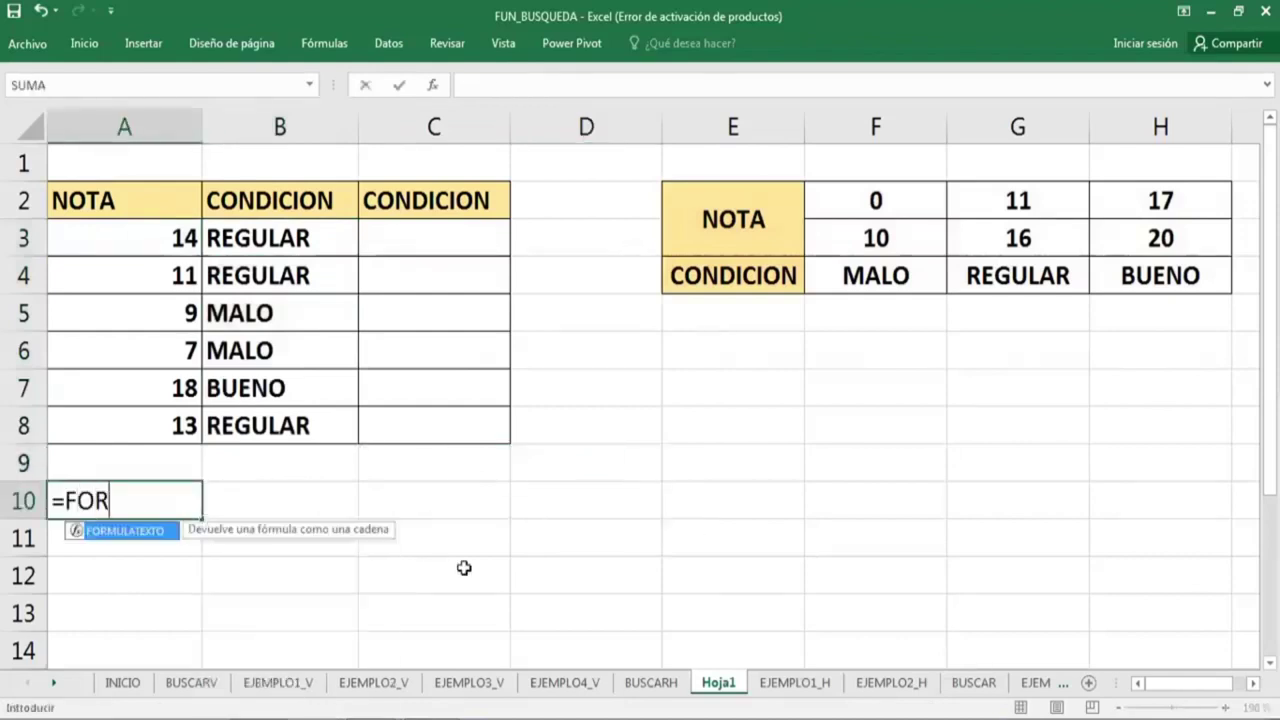
key(Tab)
key(Up)
key(Up)
key(Up)
key(Up)
key(Up)
key(Up)
click(686, 380)
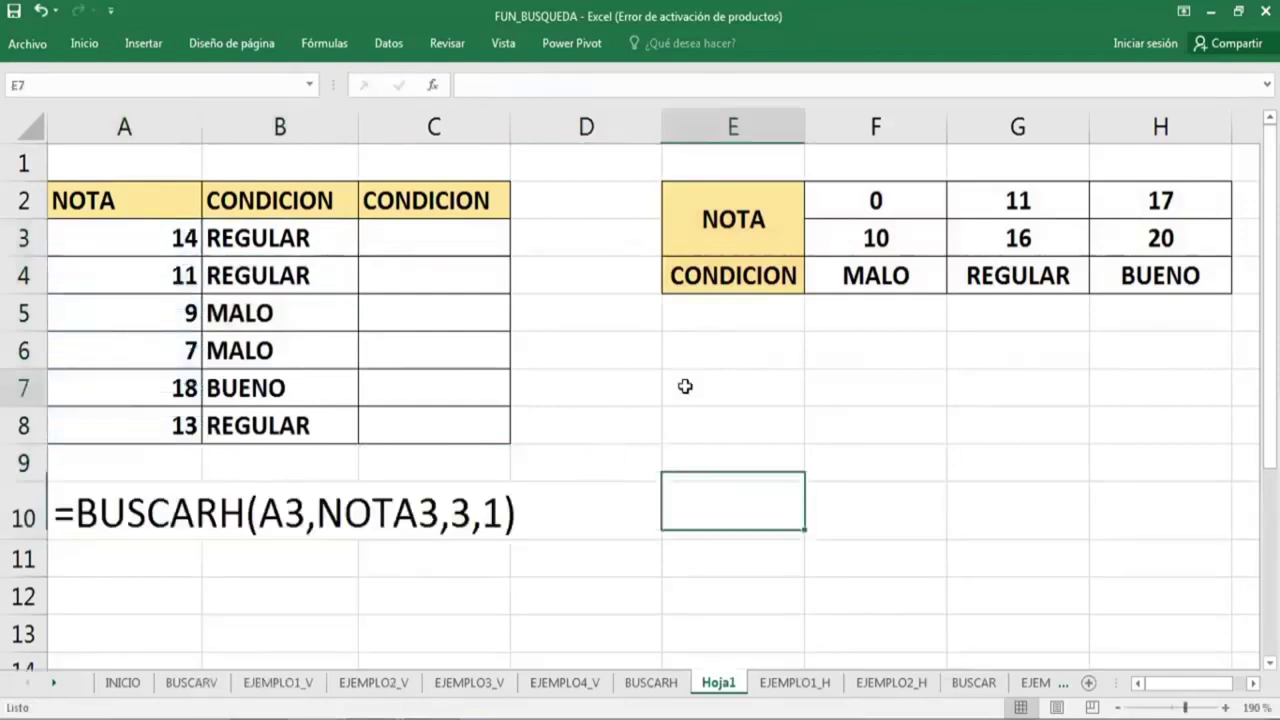
Type NOTA and CONDICION labels in E6:E7 with thresholds 0, 11, 17 across row 6.
text(N)
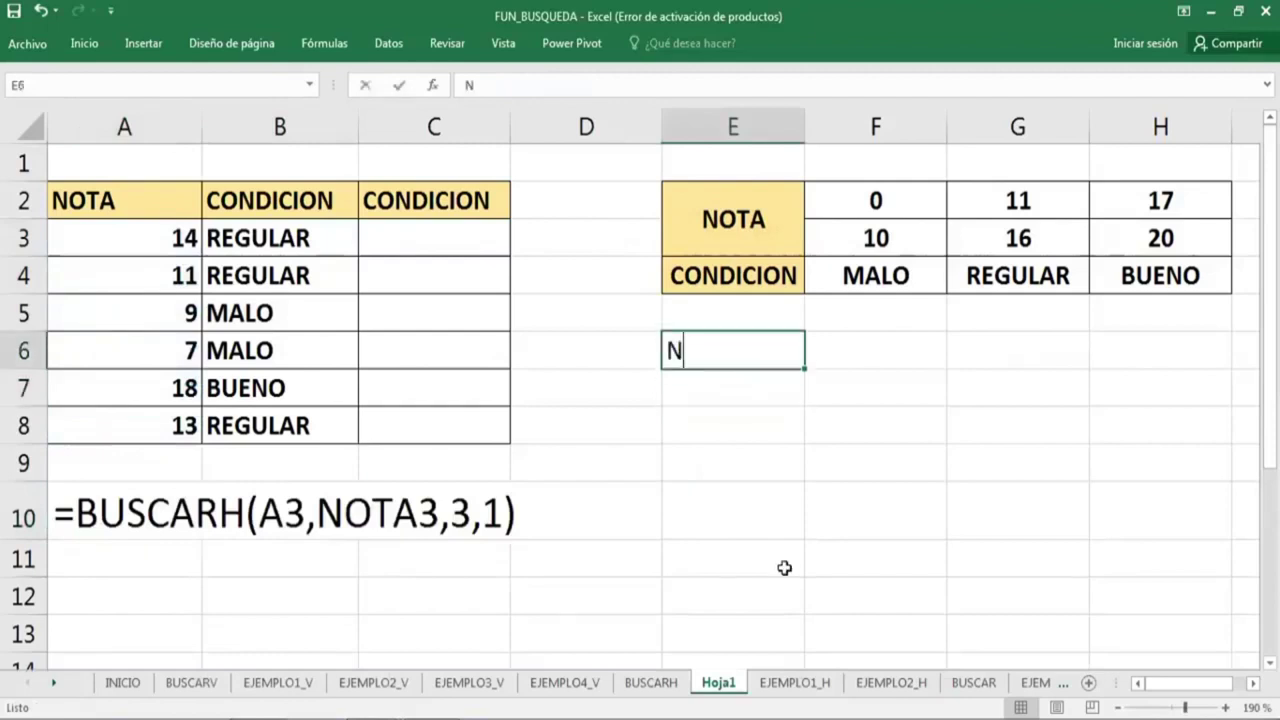
text(OTA)
key(Return)
text(CO)
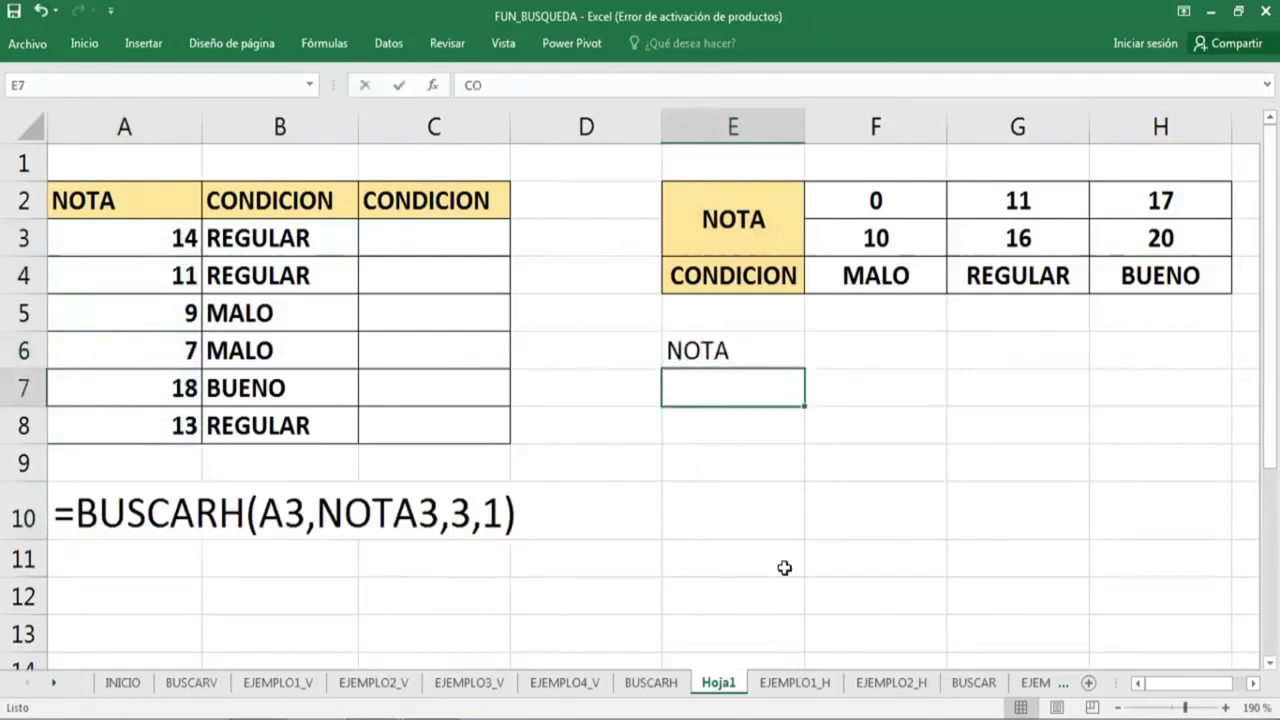
text(NDICI)
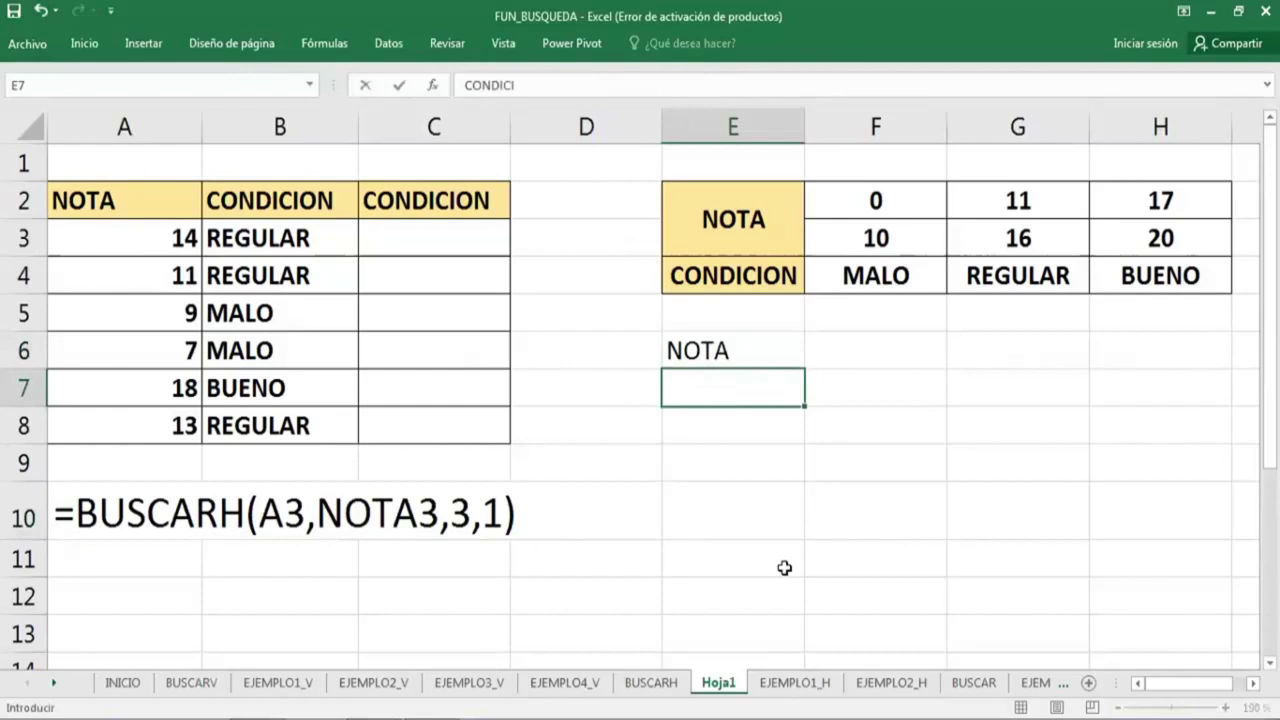
text(ON)
key(Return)
key(Up)
key(Up)
key(Right)
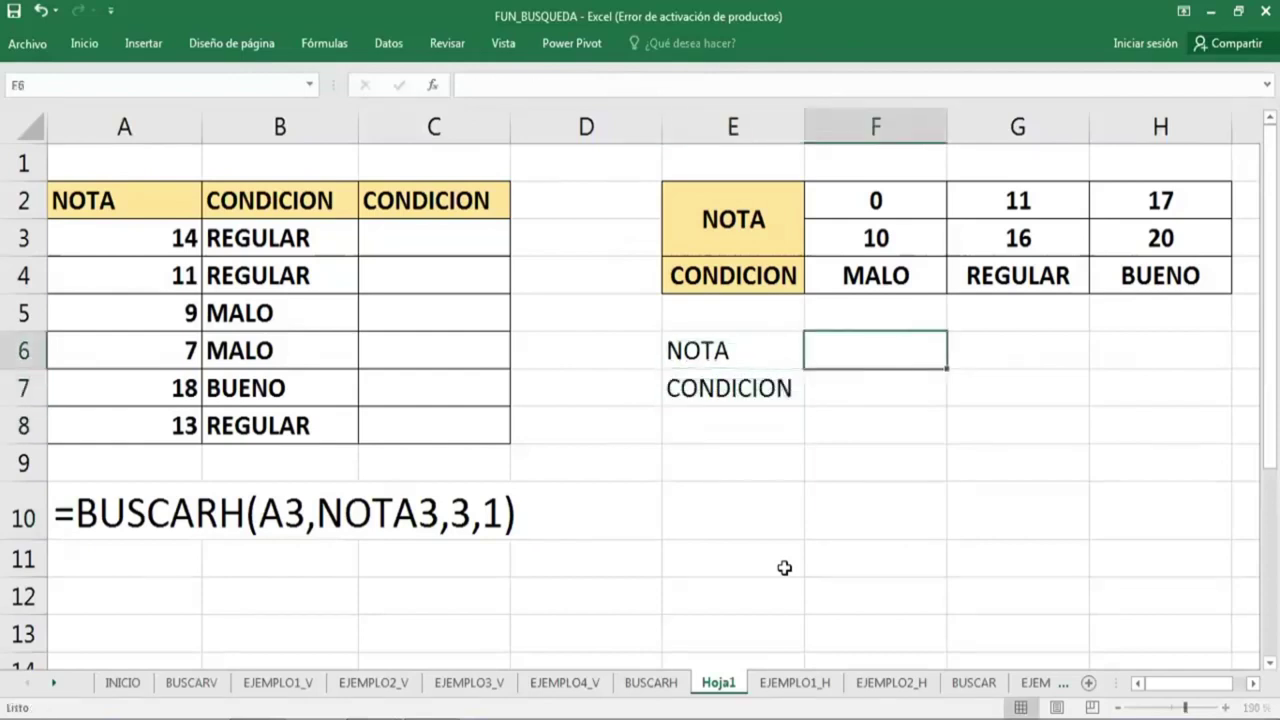
text(0)
key(Tab)
text(11)
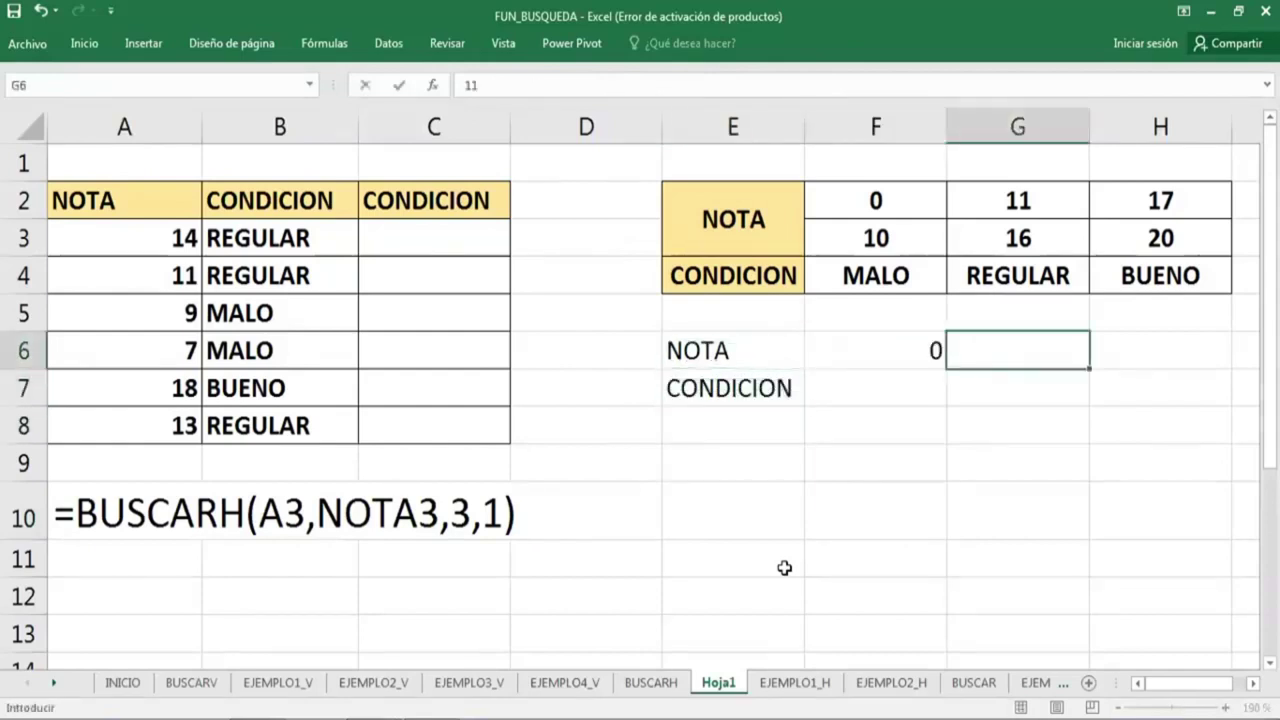
key(Tab)
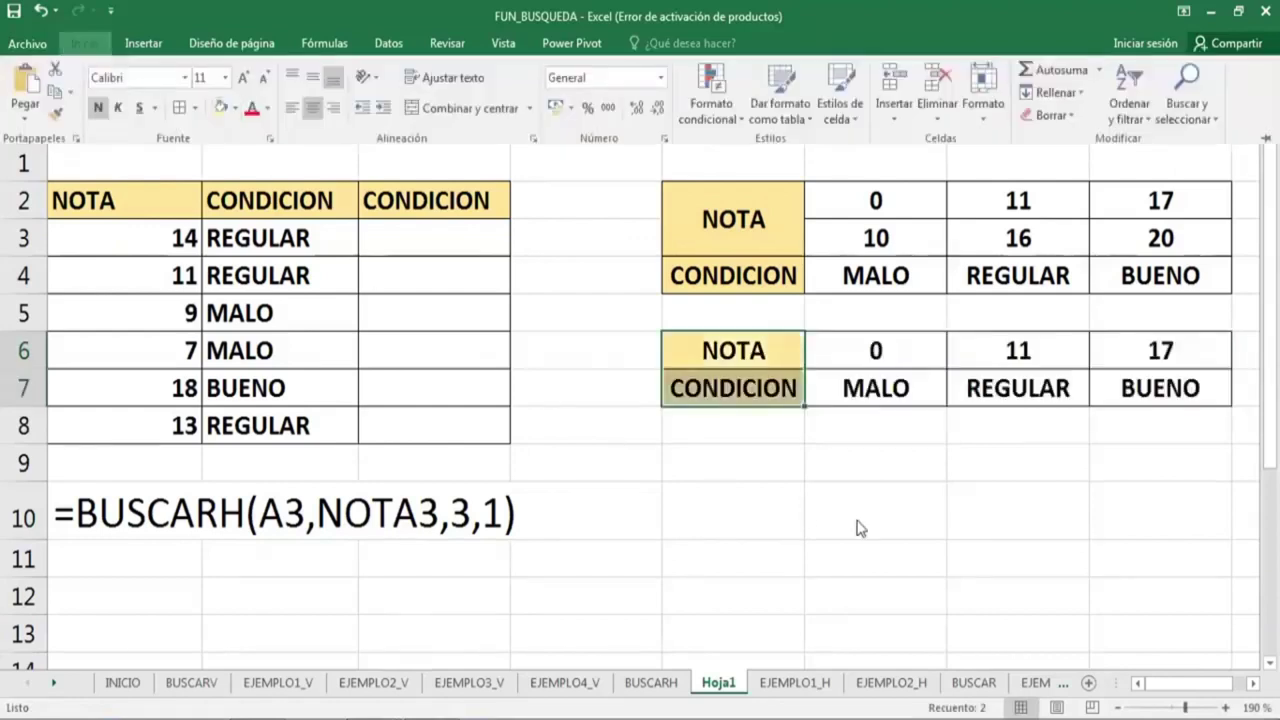
click(1025, 526)
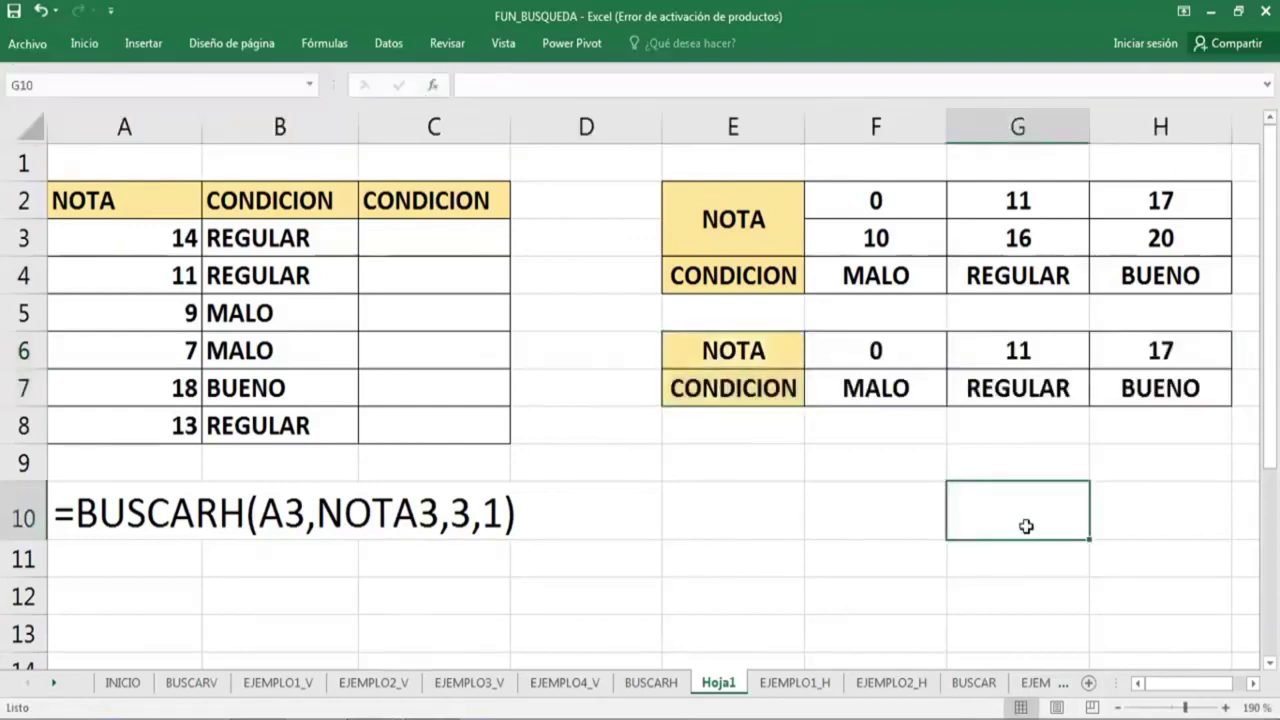
click(890, 340)
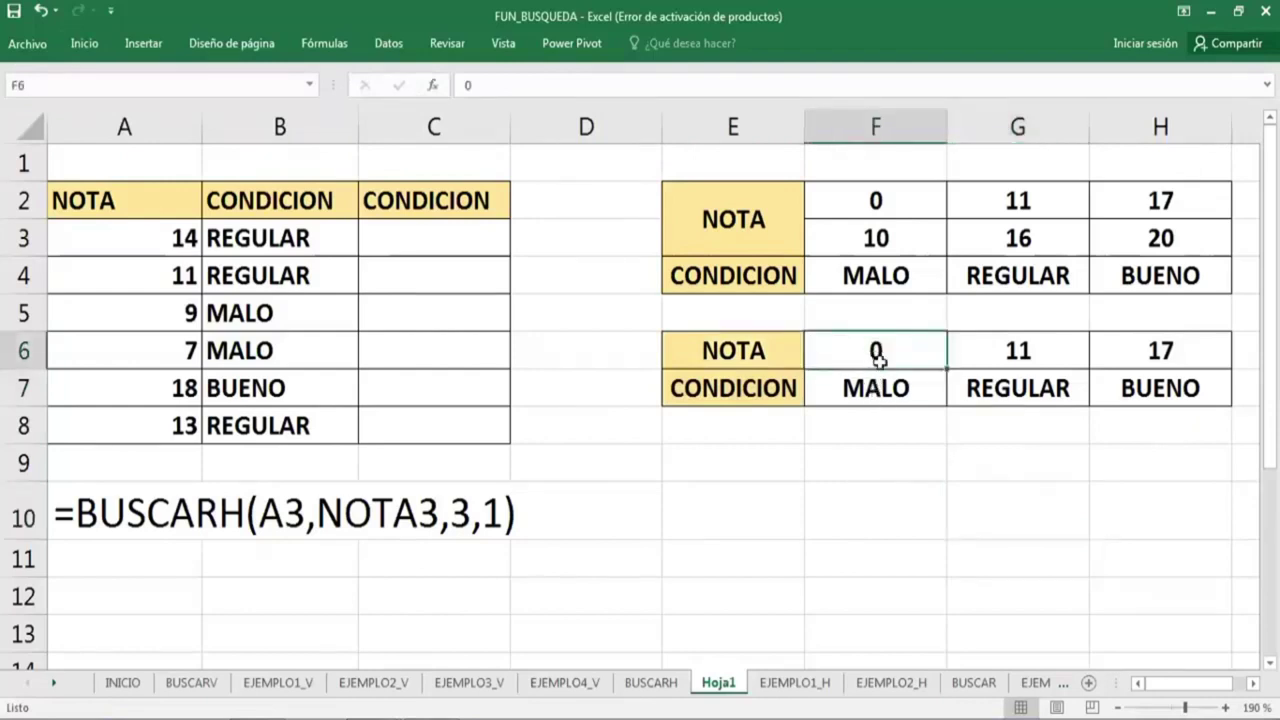
click(1000, 354)
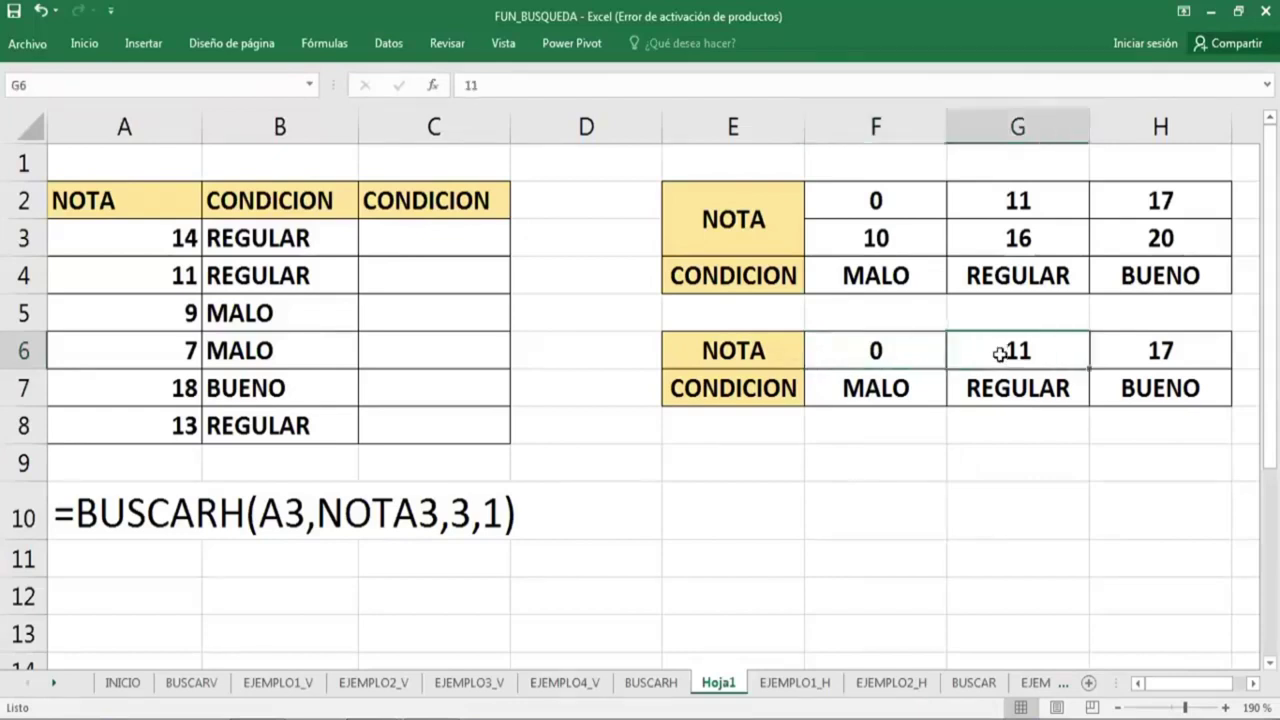
click(890, 382)
click(1040, 362)
click(1166, 358)
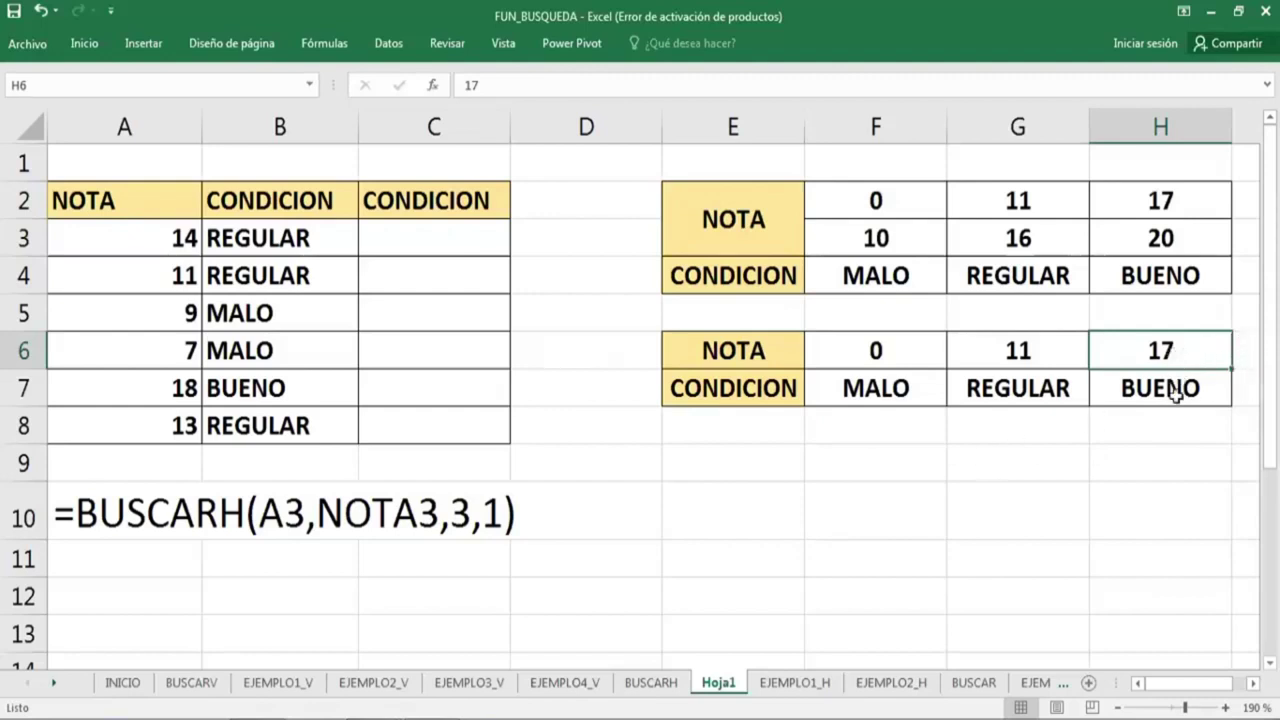
click(971, 468)
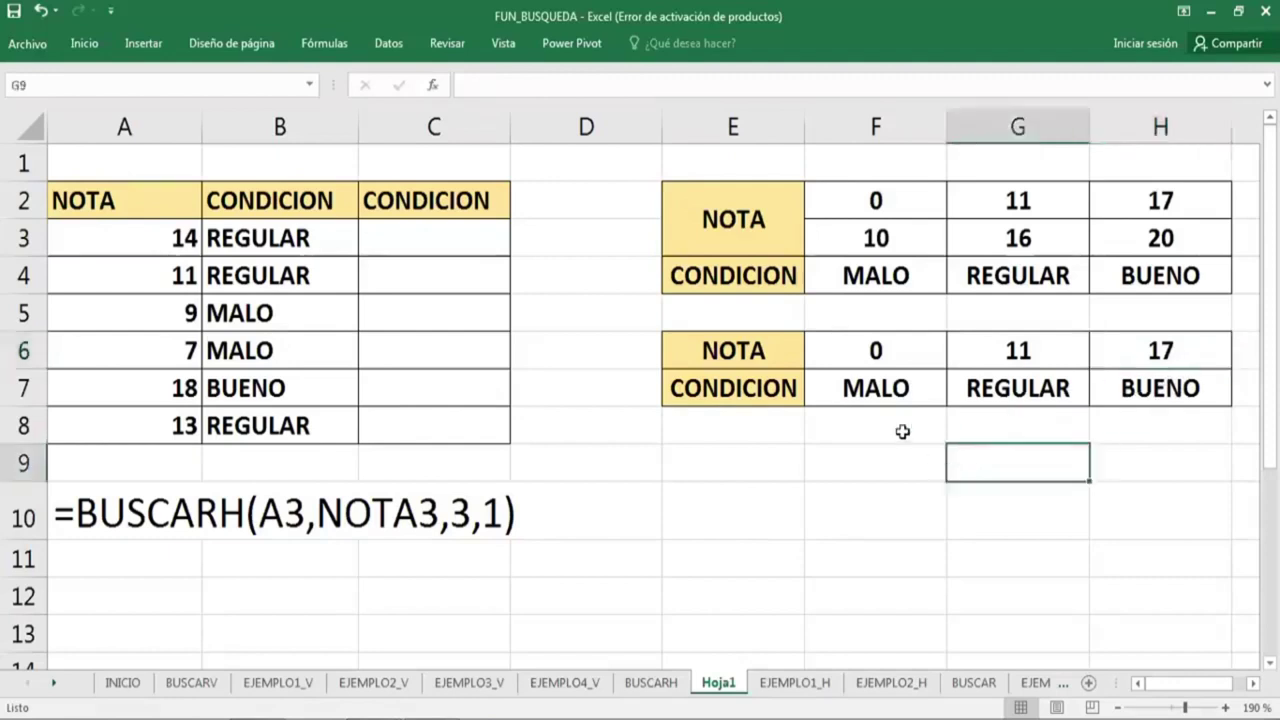
drag(757, 349, 1097, 401)
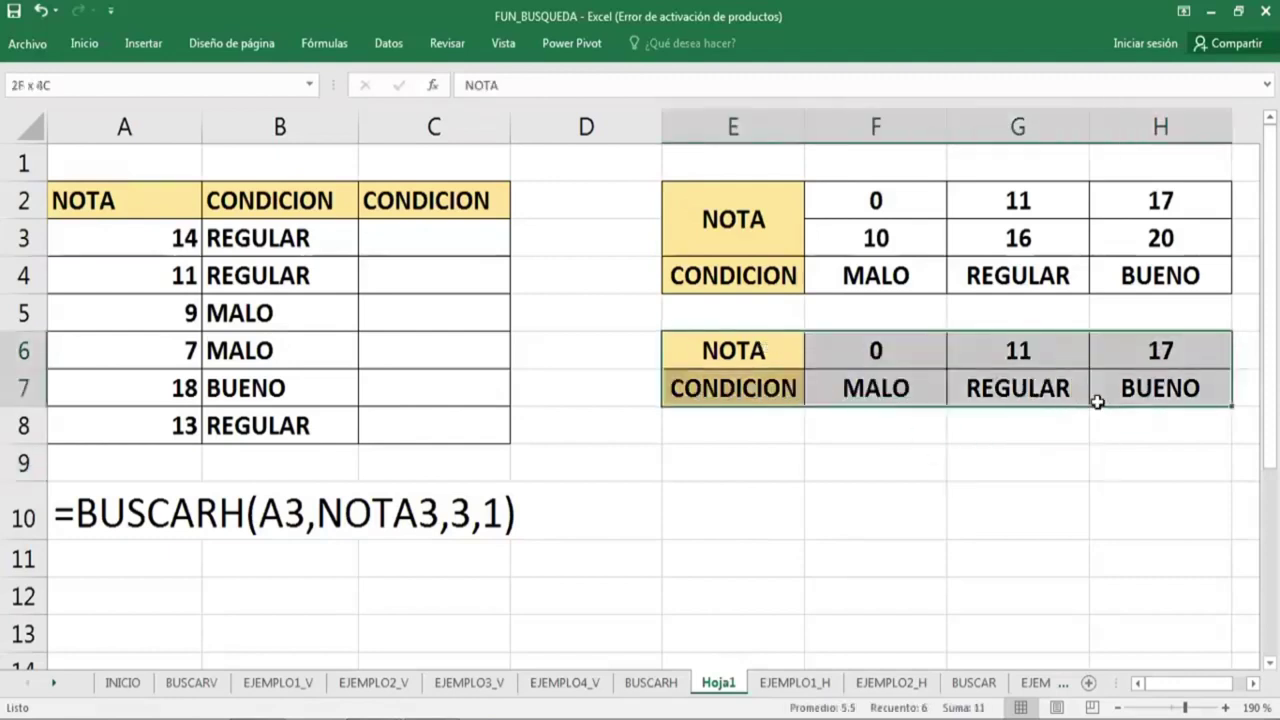
click(180, 86)
click(456, 242)
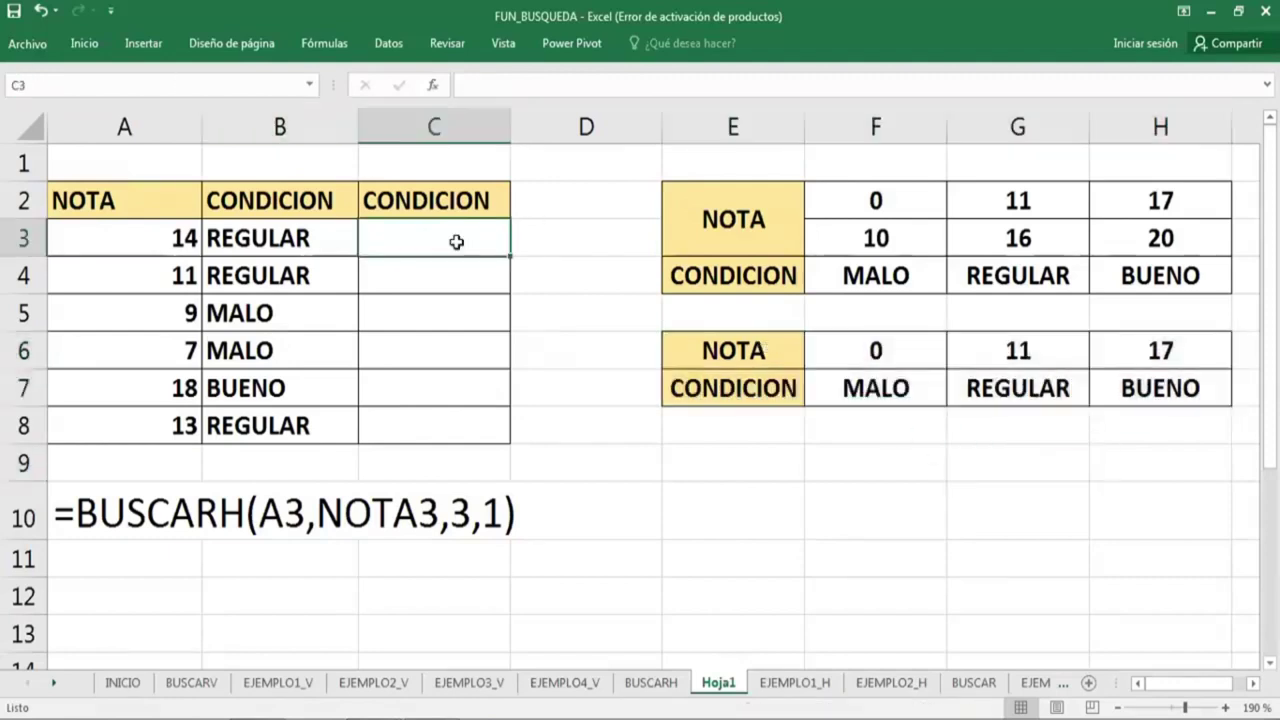
Enter =BUSCARH(A3,NOTA4,2,1) in C3 to look up grade A3 in the second table.
text(=)
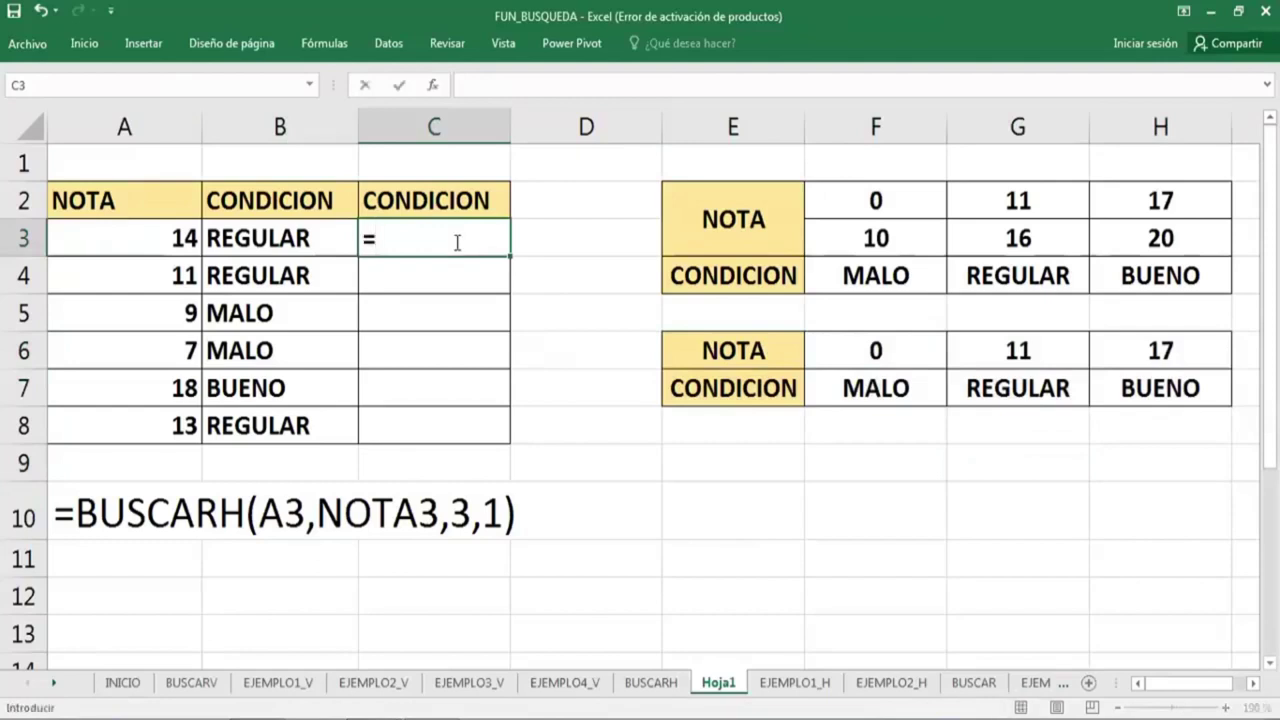
text(BU)
key(Down)
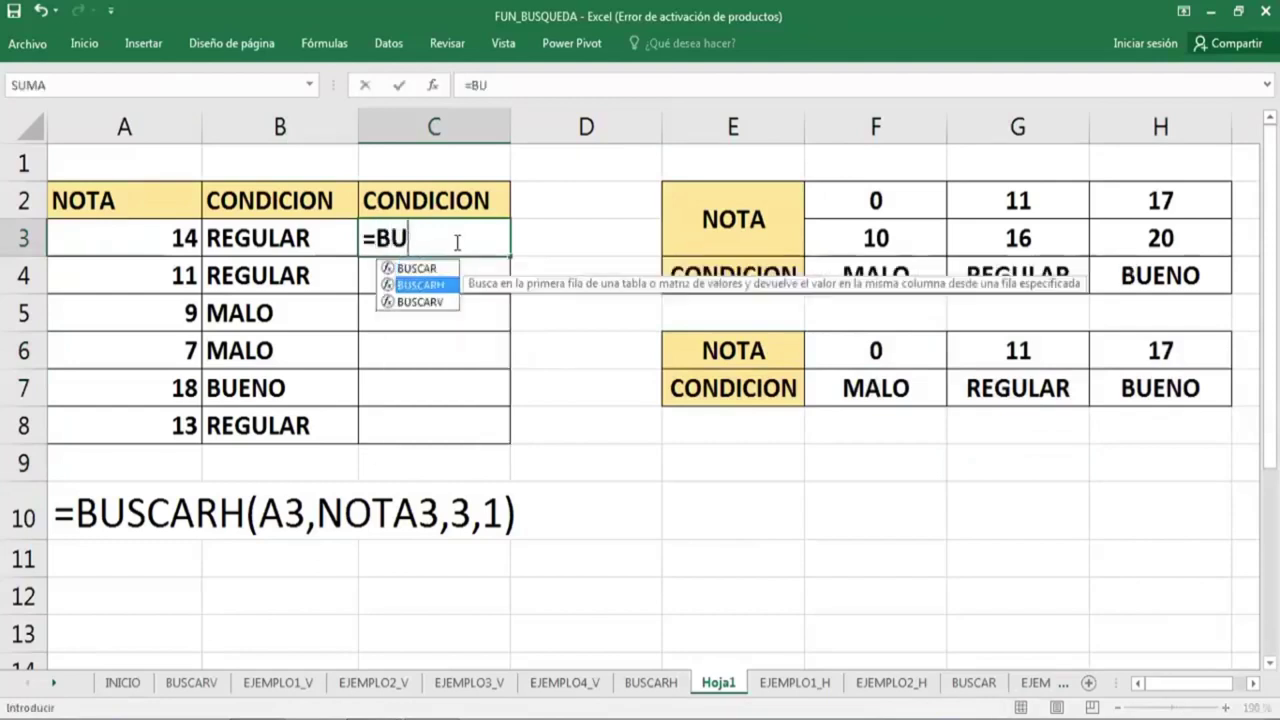
key(Tab)
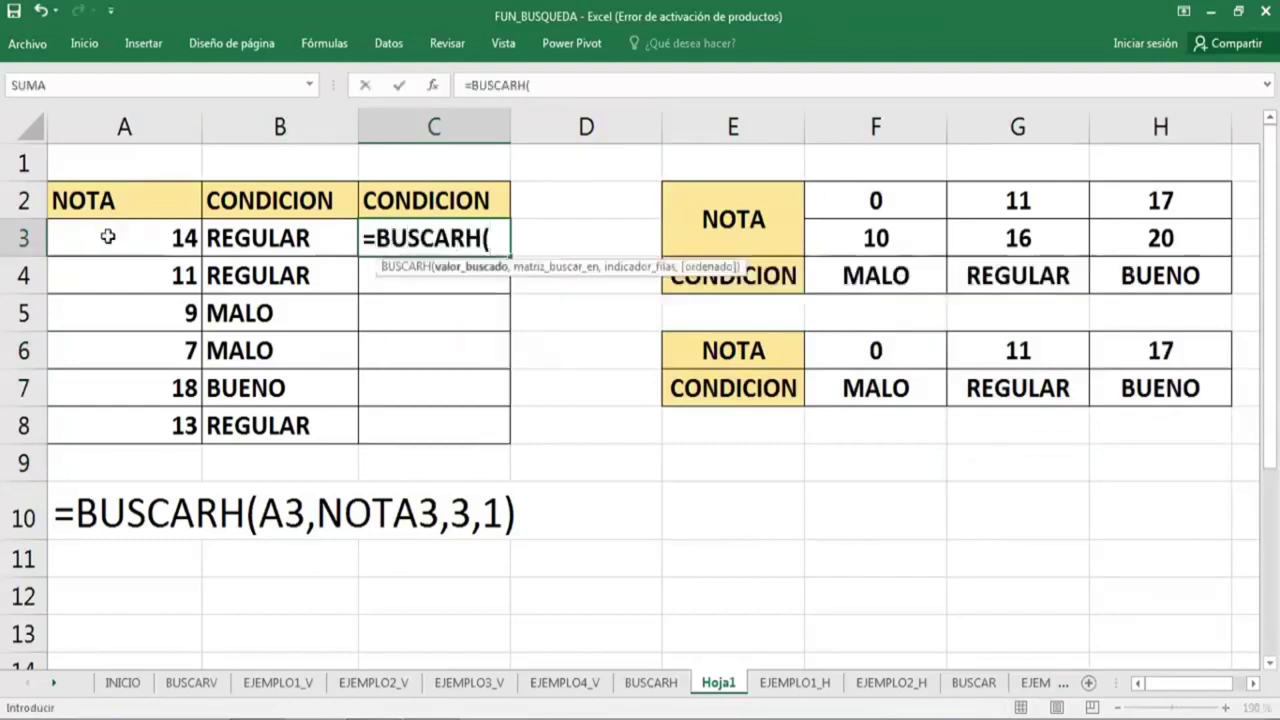
click(107, 235)
text(,NO)
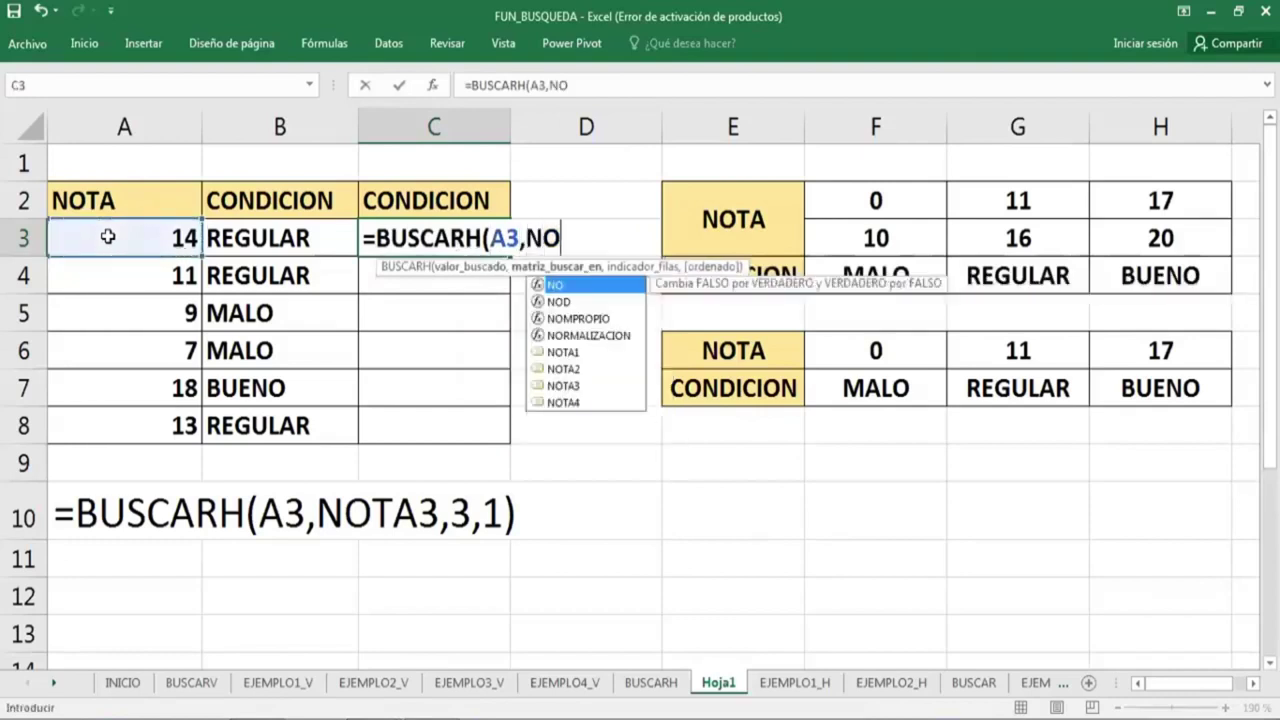
text(TA)
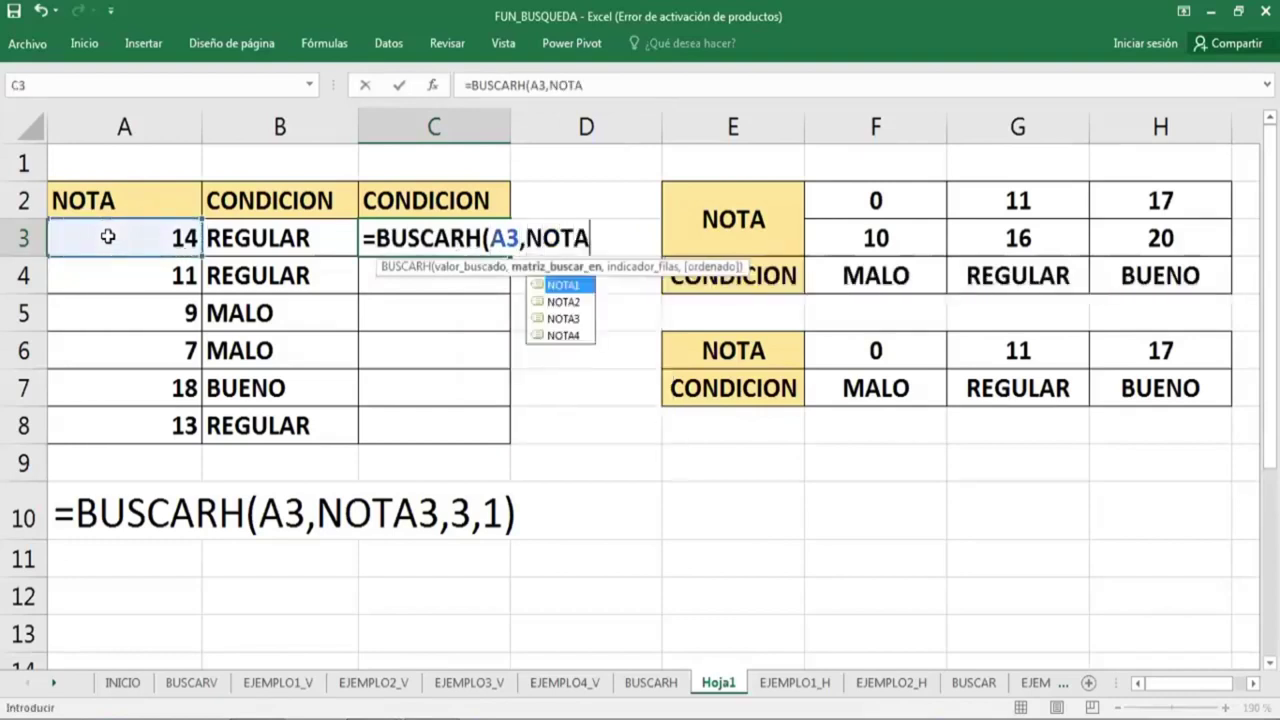
key(Down)
key(Down)
key(Down)
key(Tab)
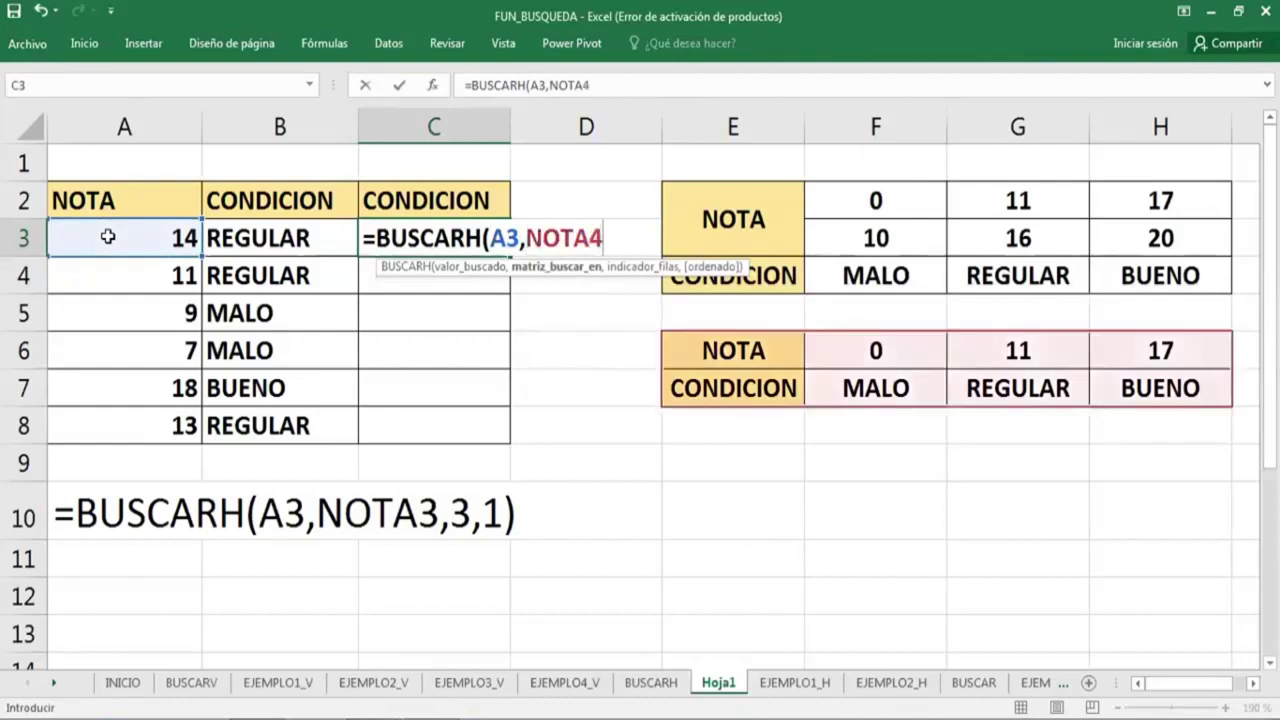
text(,)
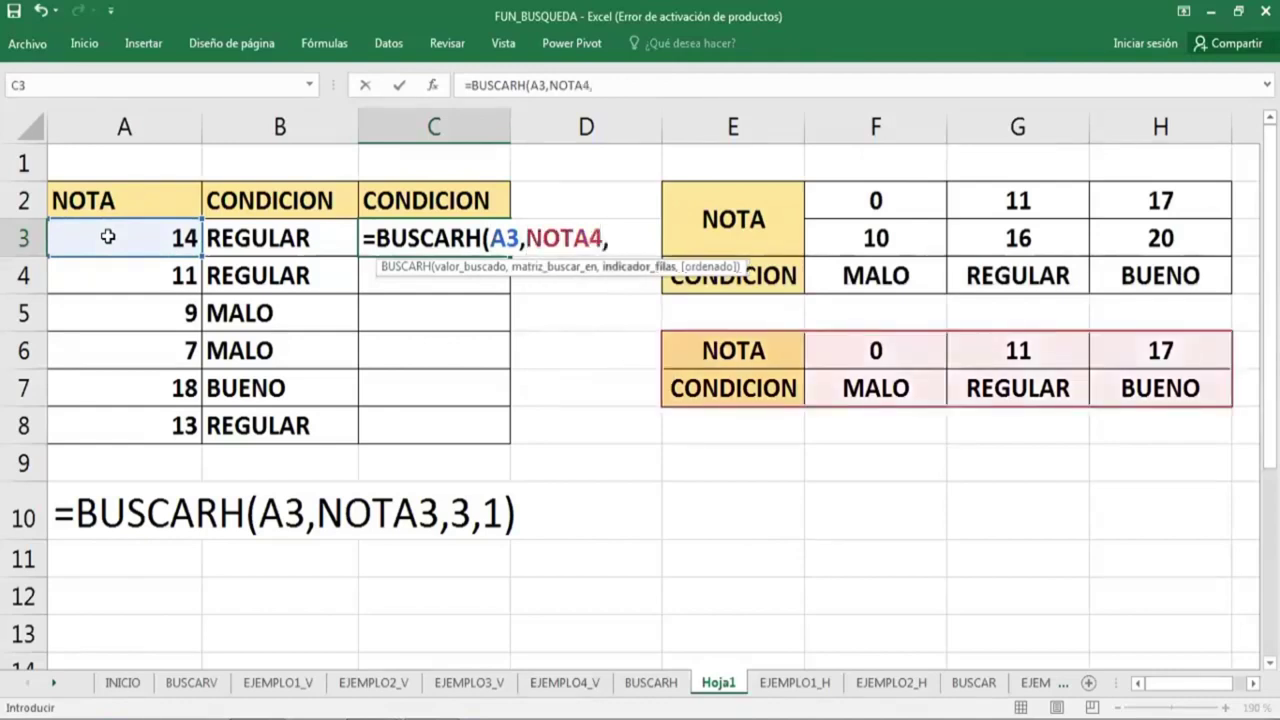
text(2)
text(,1)
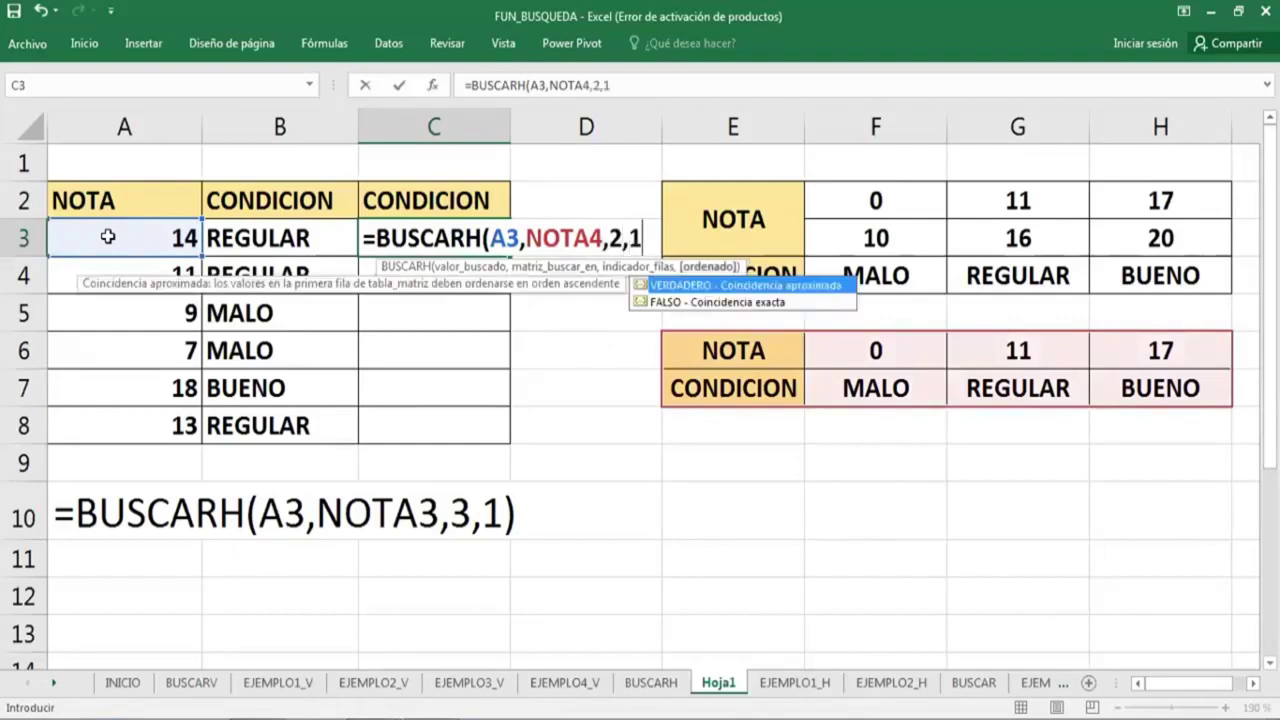
text())
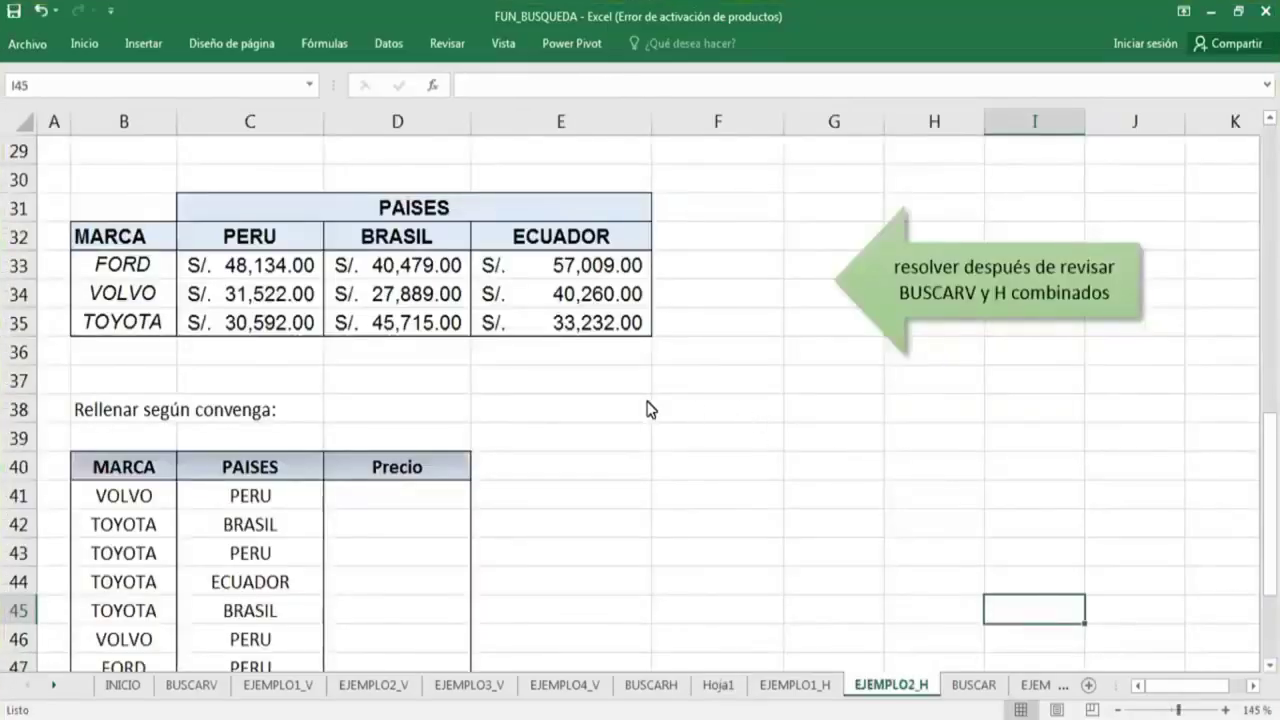
On the EJEMPLO2_H sheet, make Precio cell D41 bold at 16-point font size.
click(640, 407)
click(772, 456)
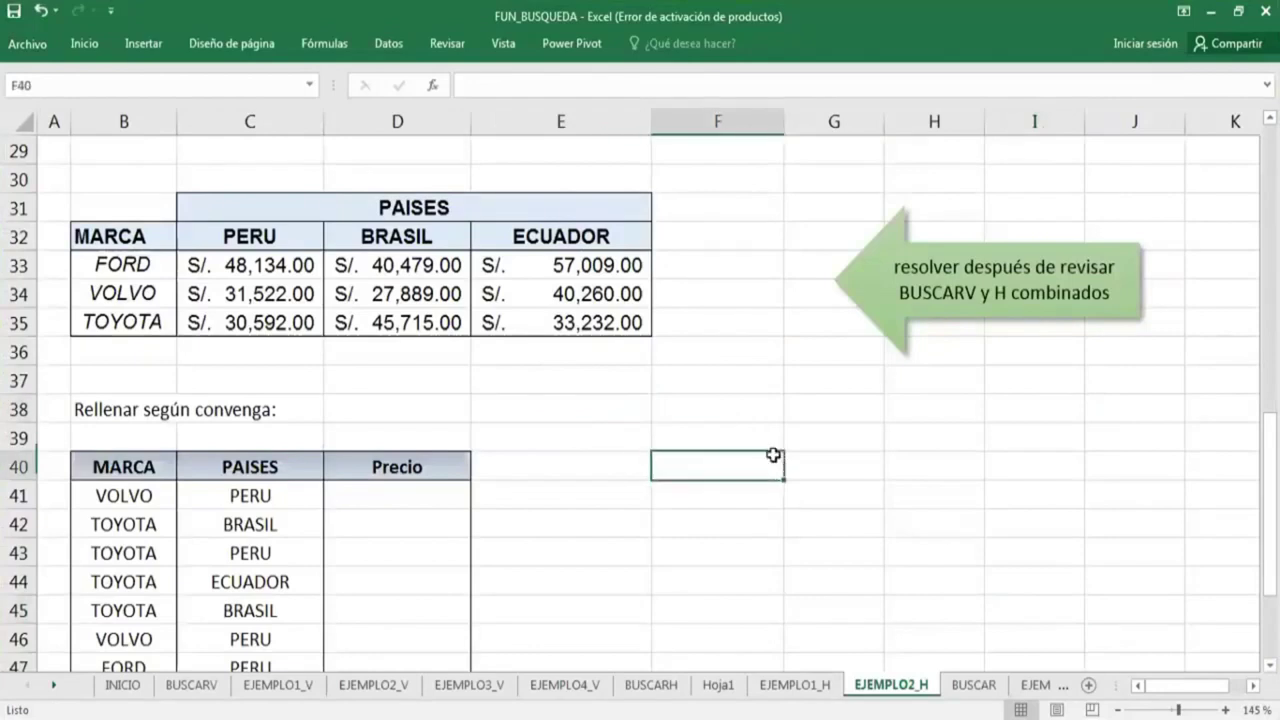
click(356, 500)
click(84, 44)
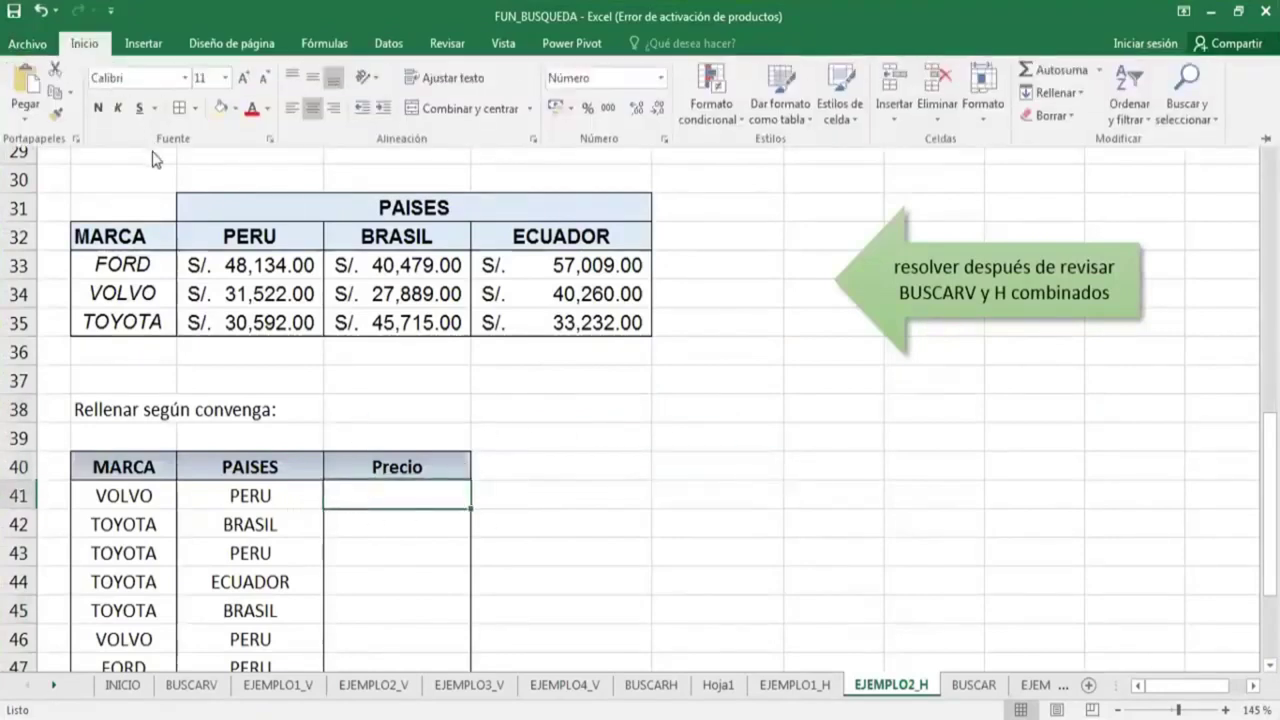
click(244, 86)
click(244, 86)
click(97, 107)
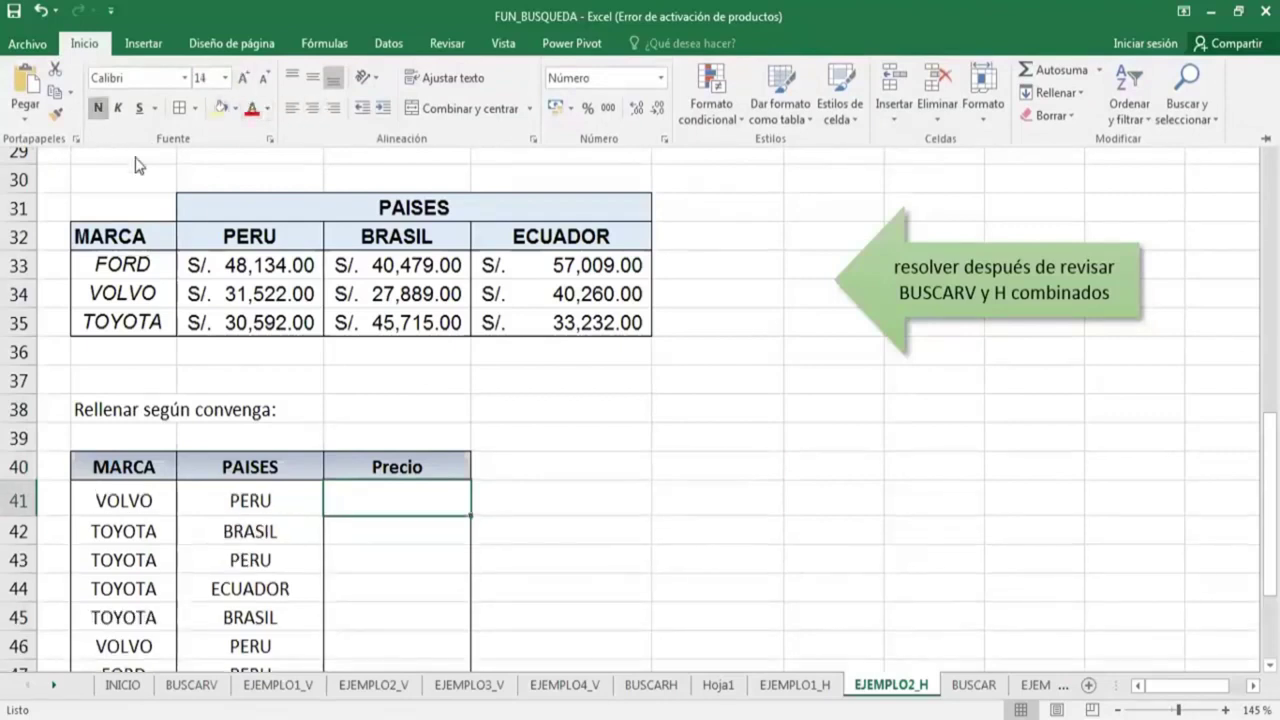
click(244, 80)
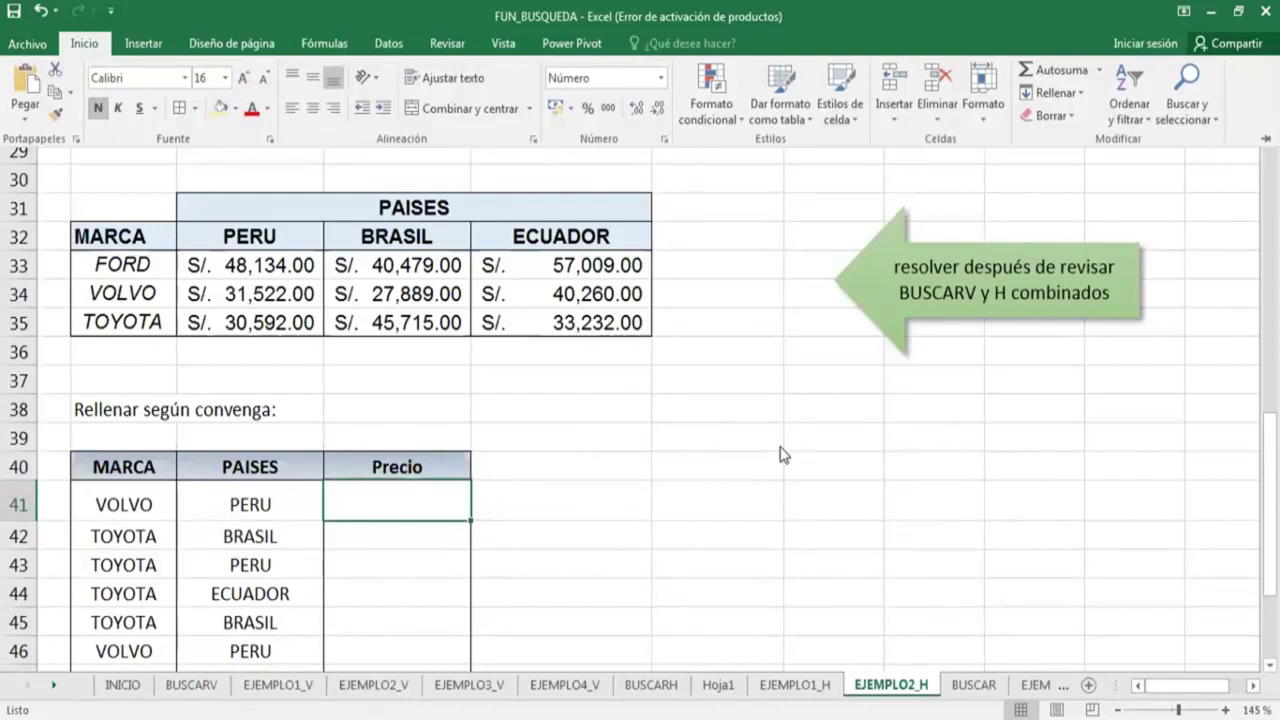
click(675, 452)
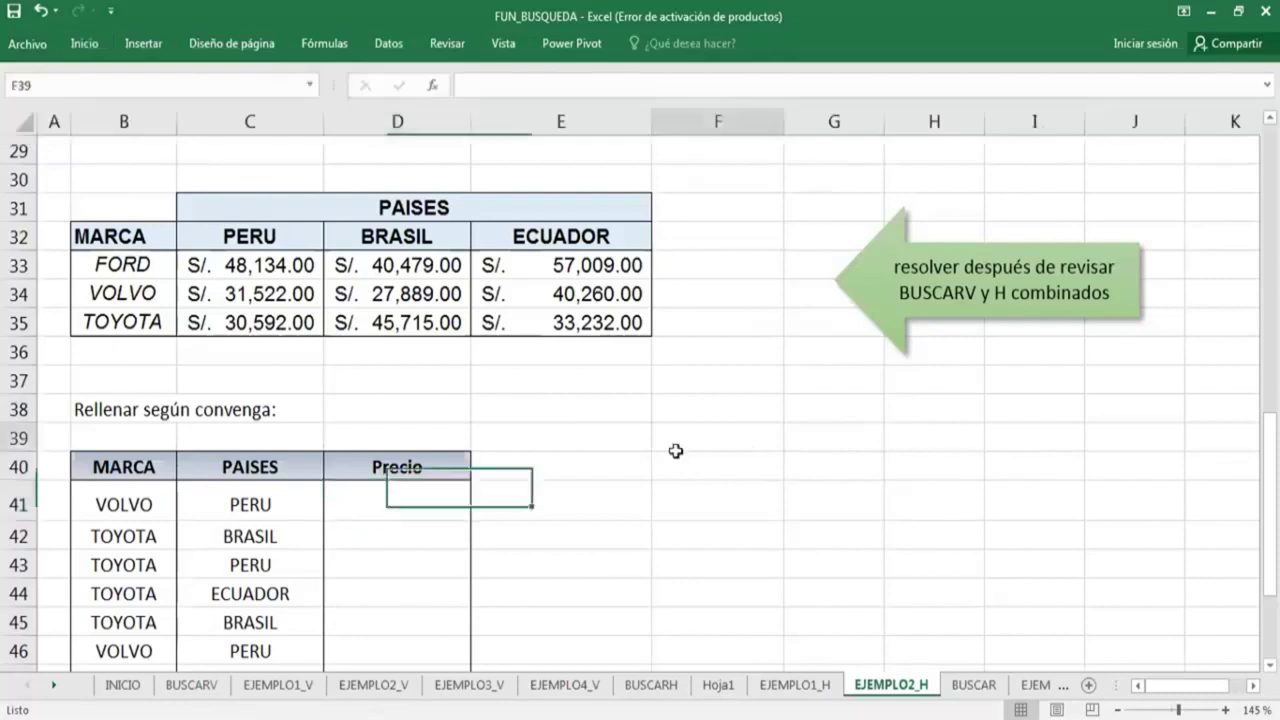
click(676, 450)
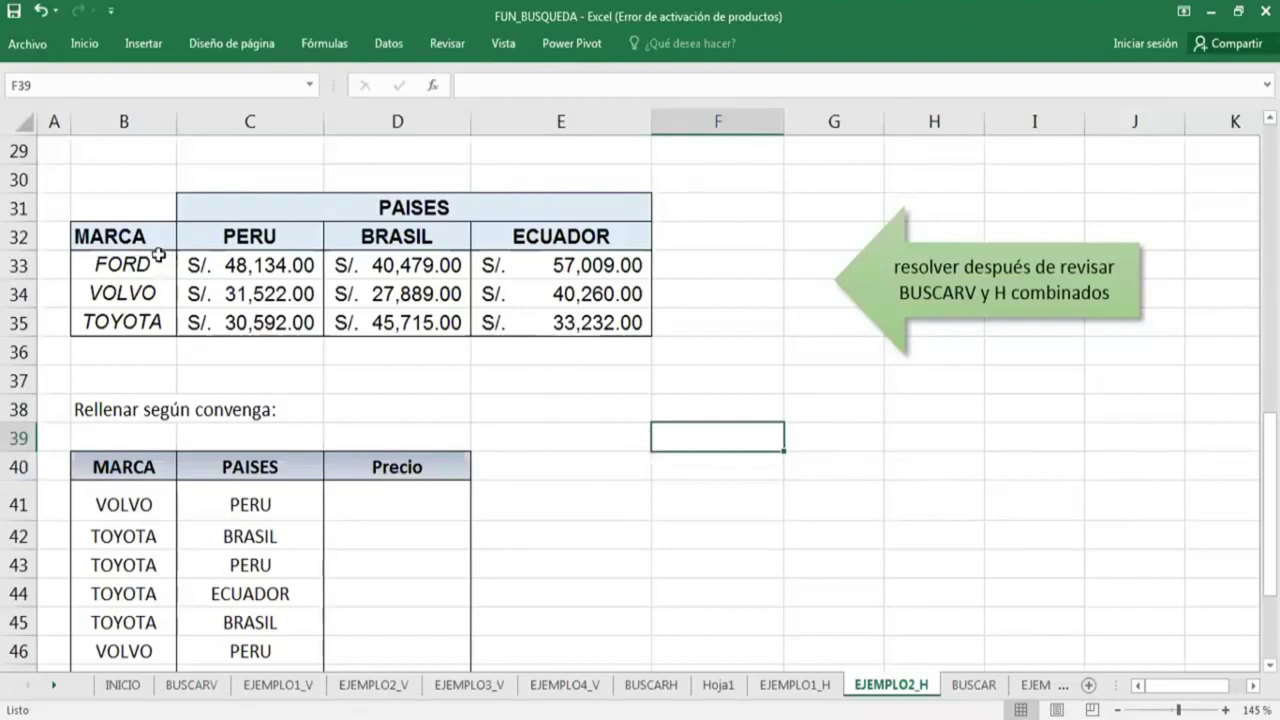
Select the price table B32:E35 and review its brand and country prices.
drag(155, 236, 575, 323)
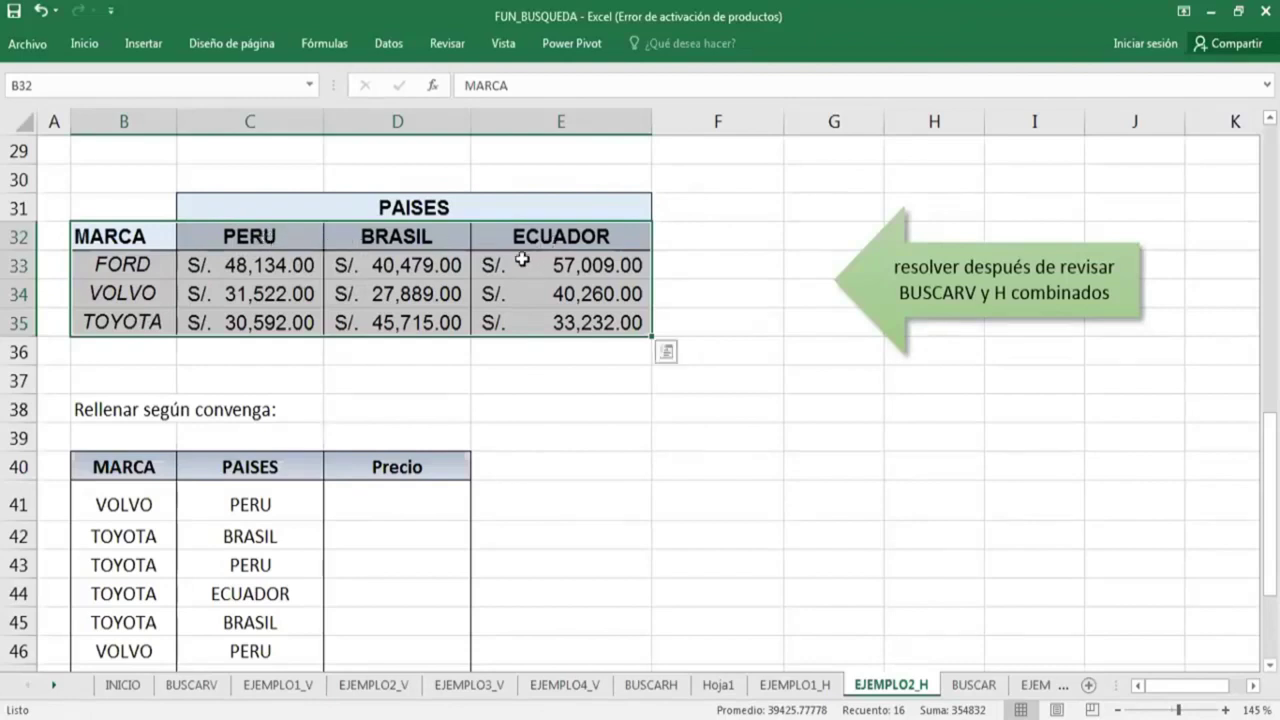
click(309, 277)
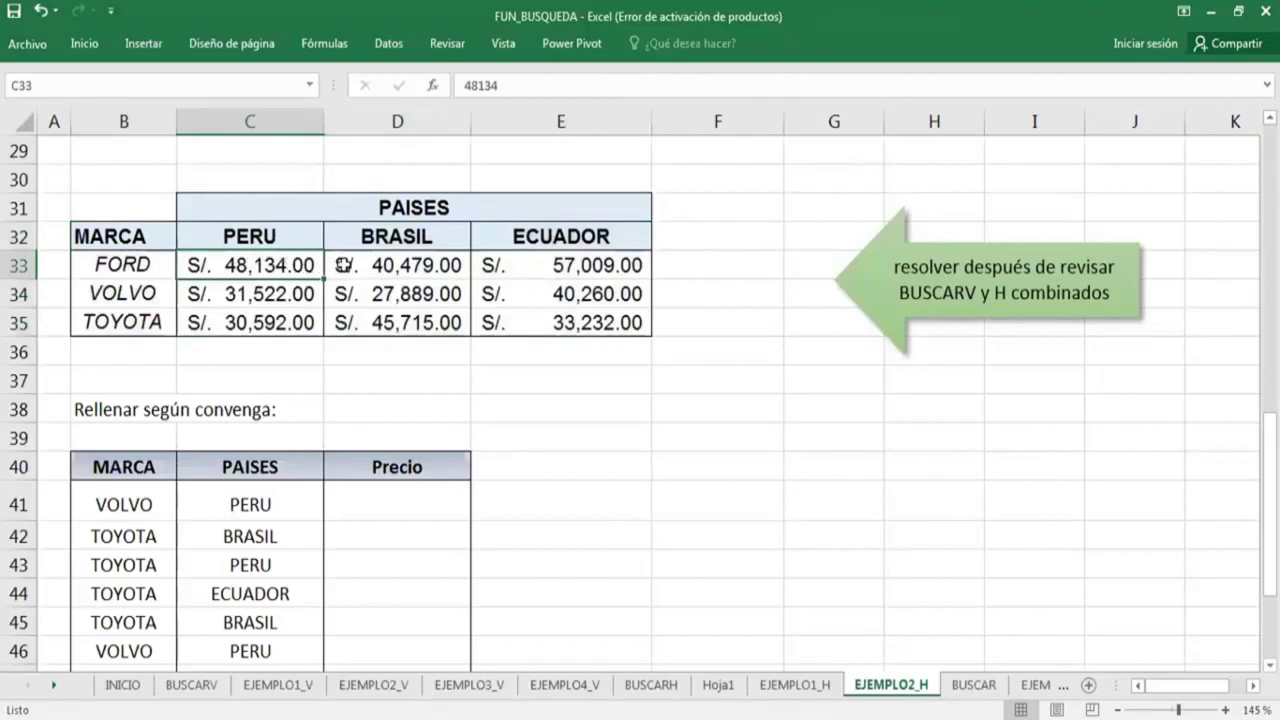
click(449, 265)
click(560, 265)
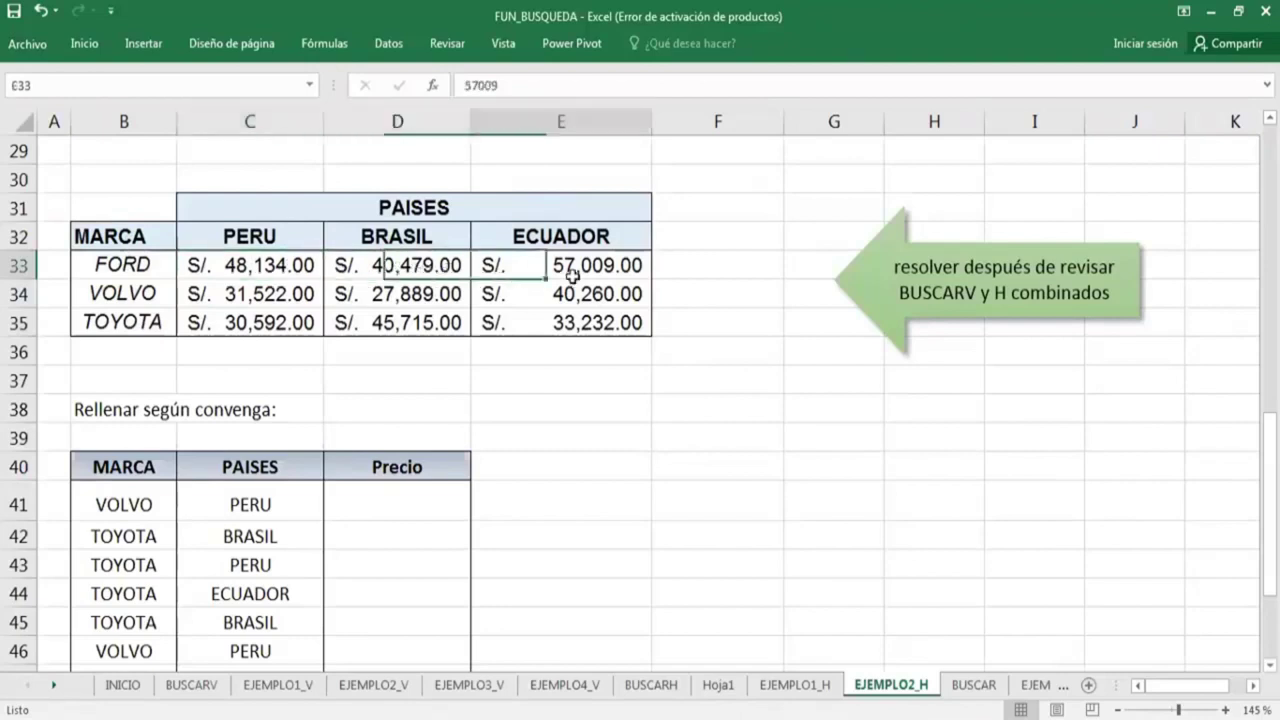
click(534, 323)
click(382, 324)
click(228, 310)
click(114, 320)
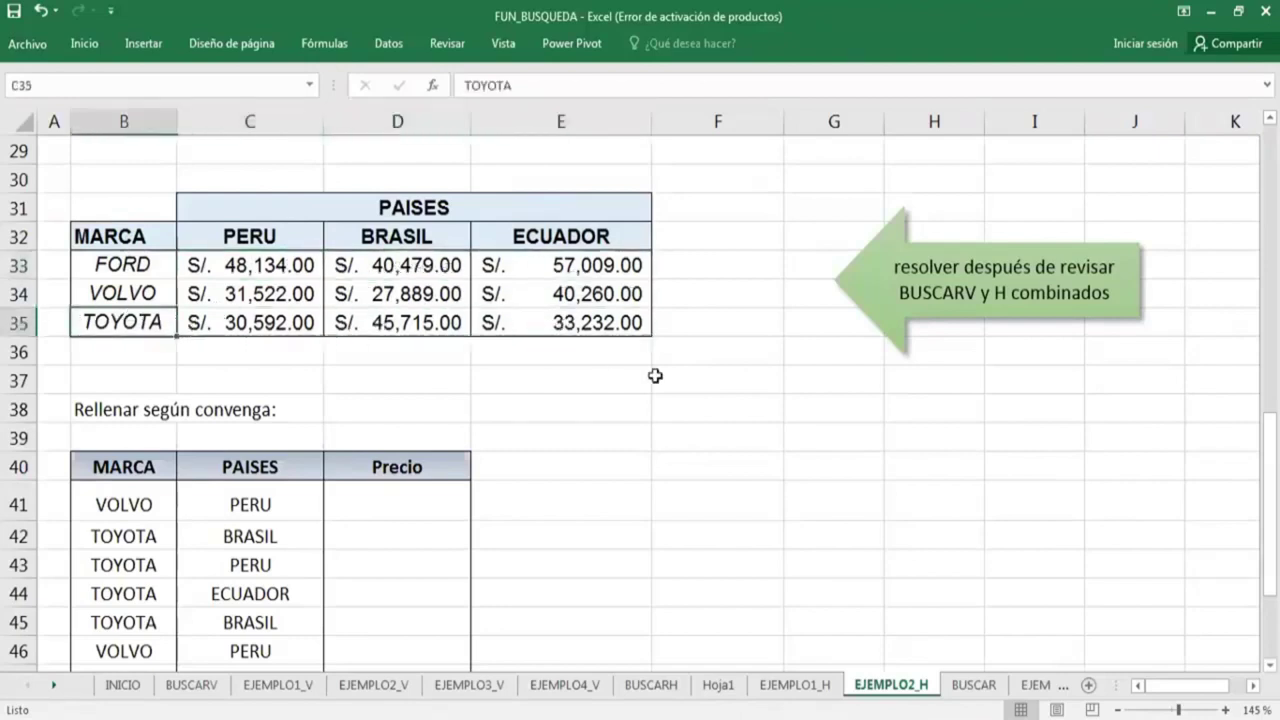
click(654, 374)
Name the range B32:E35 MARCA in the Name Box.
mouse_move(165, 240)
mouse_down()
mouse_move(386, 297)
mouse_move(590, 320)
mouse_up()
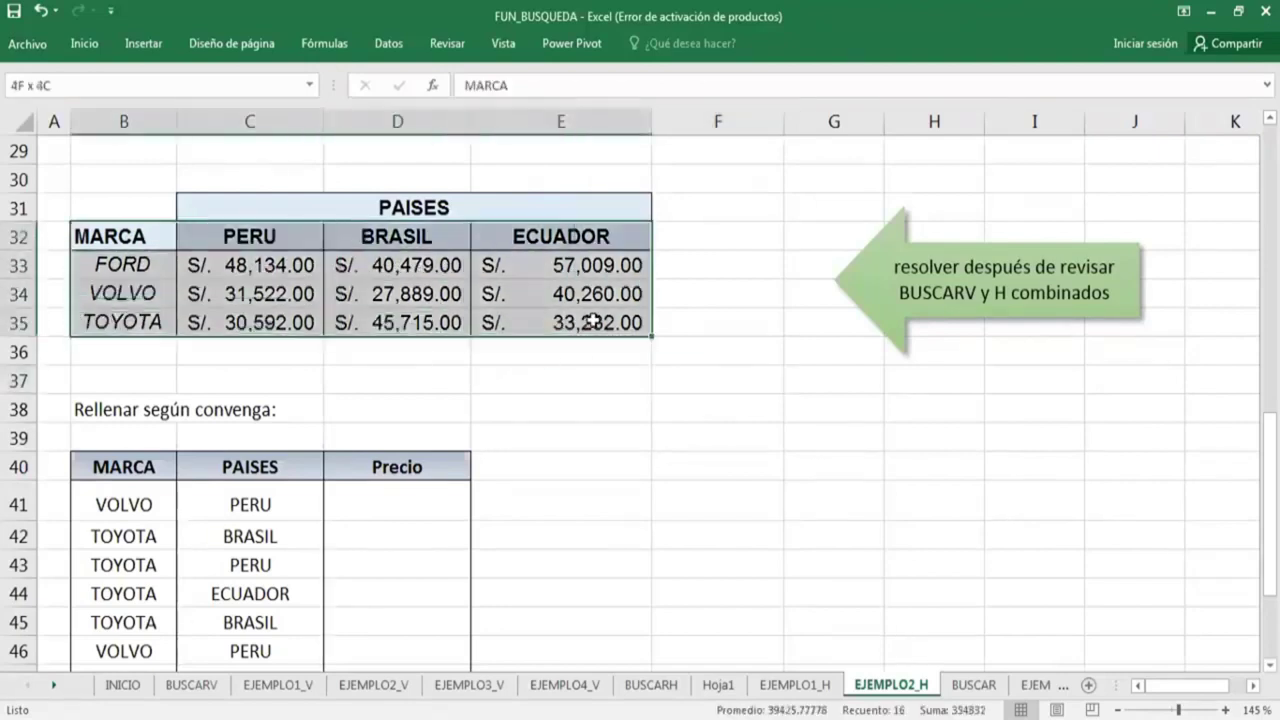
drag(137, 236, 543, 291)
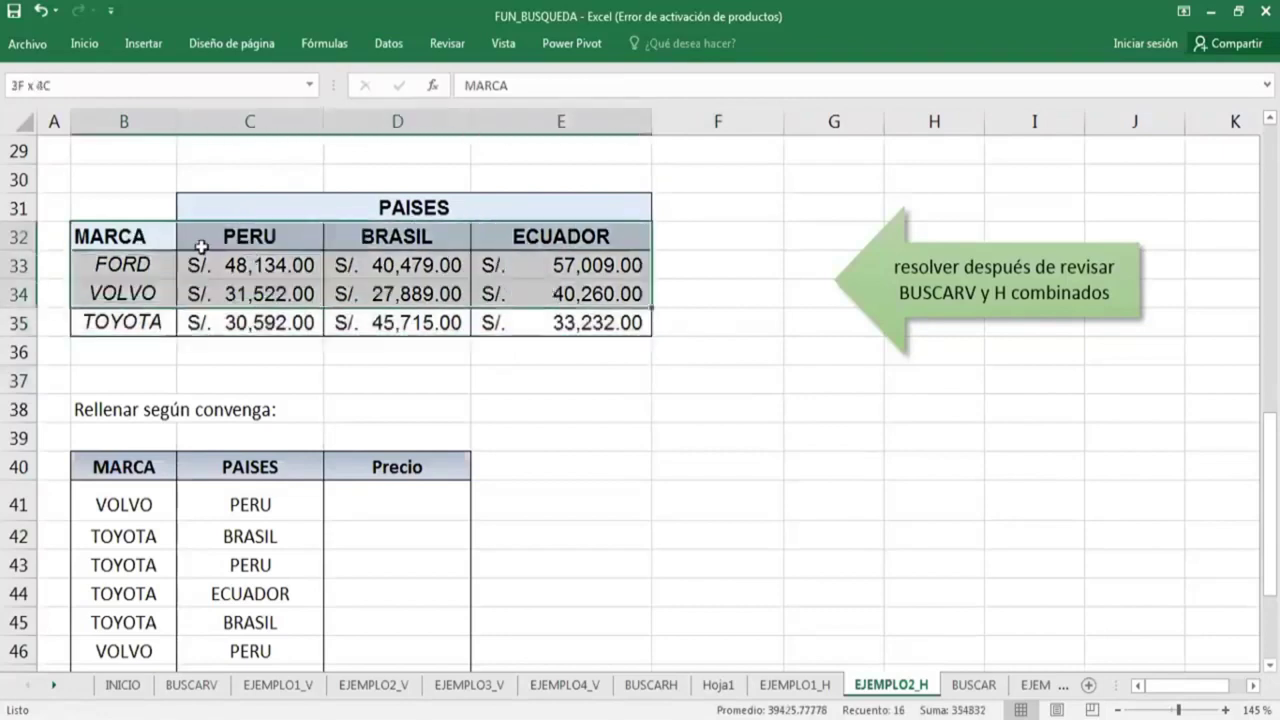
drag(177, 240, 568, 326)
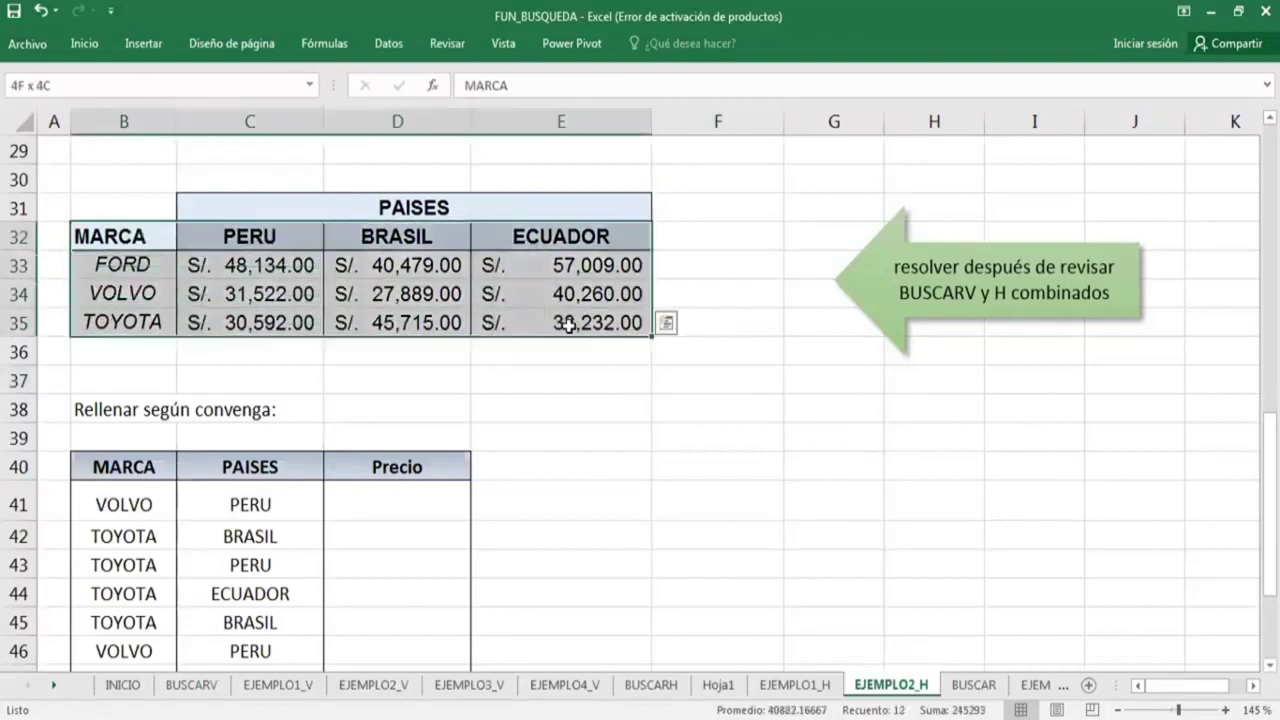
click(95, 88)
text(MARCA)
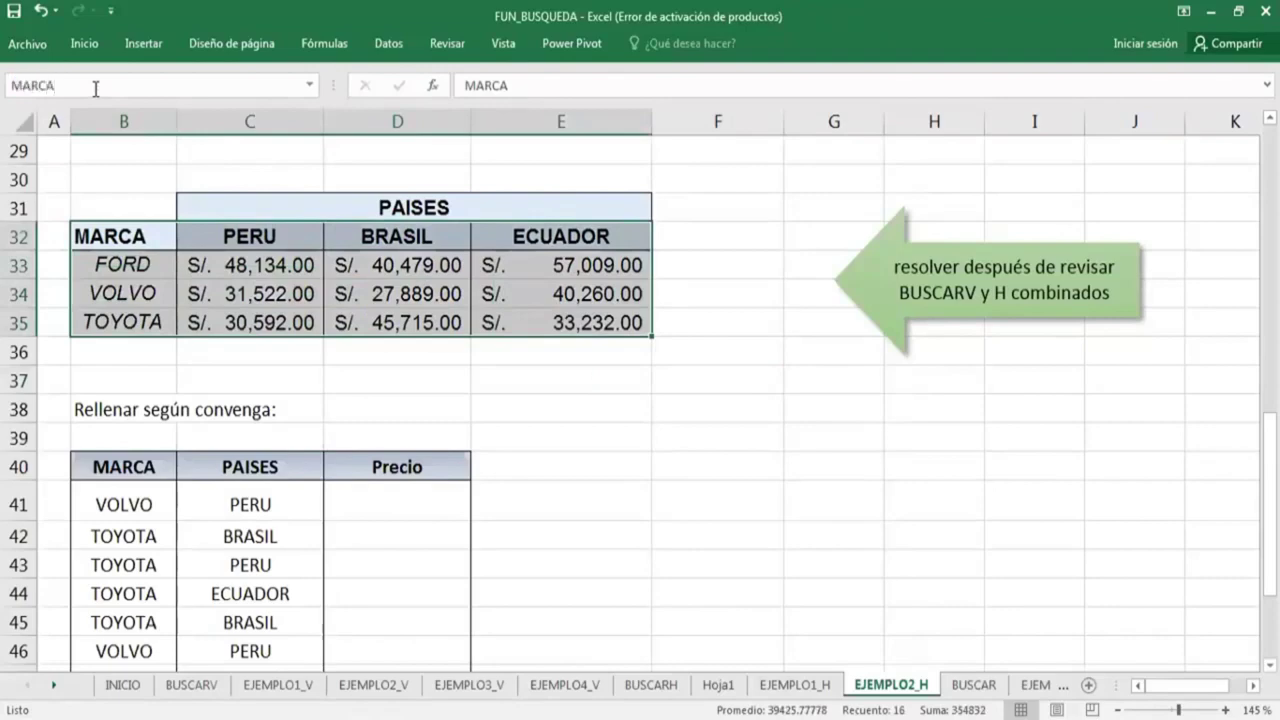
key(Return)
scroll(400, 400, down, 1)
scroll(400, 400, up, 1)
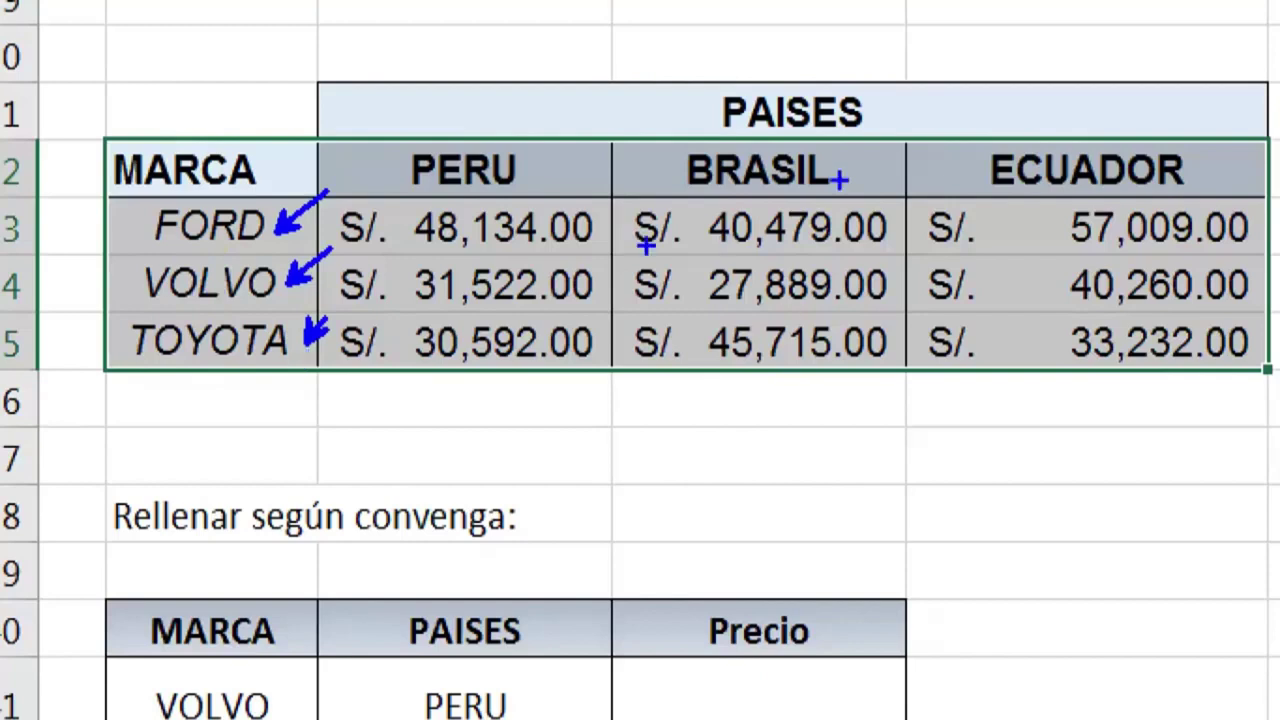
Handwrite column numbers 2, 3 and 4 over PERU, BRASIL and ECUADOR.
drag(490, 298, 535, 298)
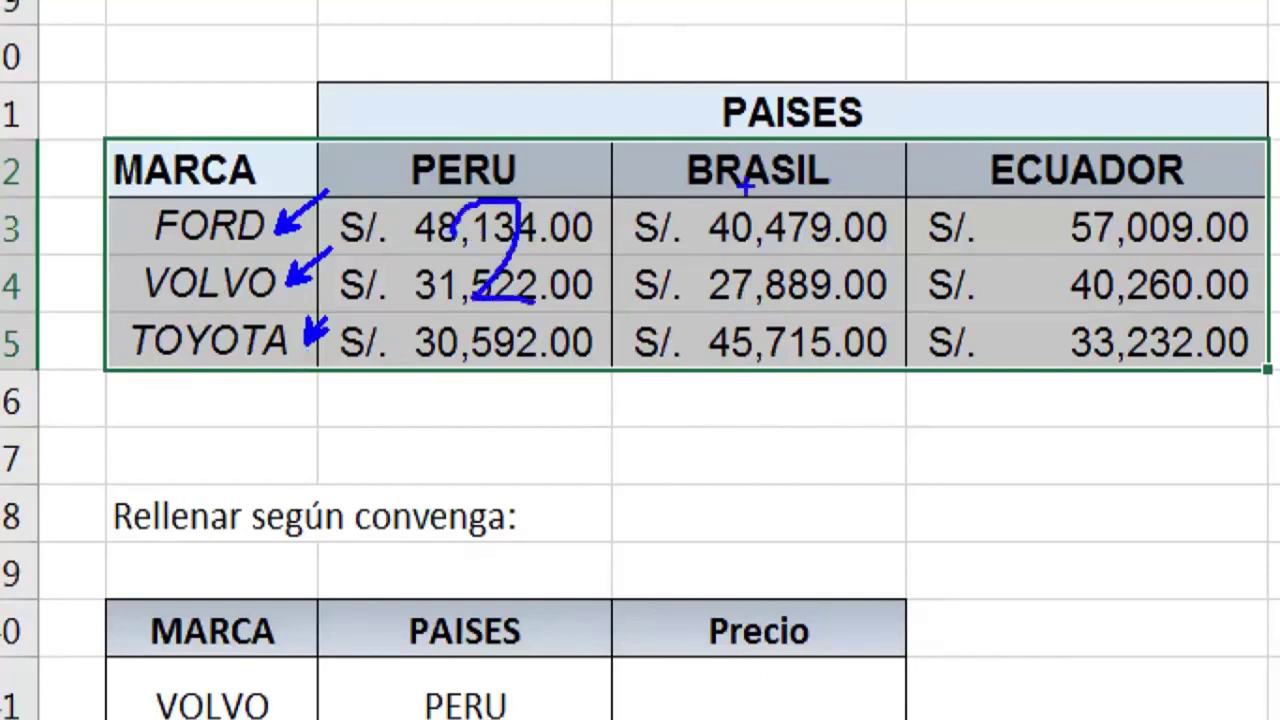
mouse_move(736, 215)
mouse_down()
mouse_move(810, 252)
mouse_move(760, 290)
mouse_up()
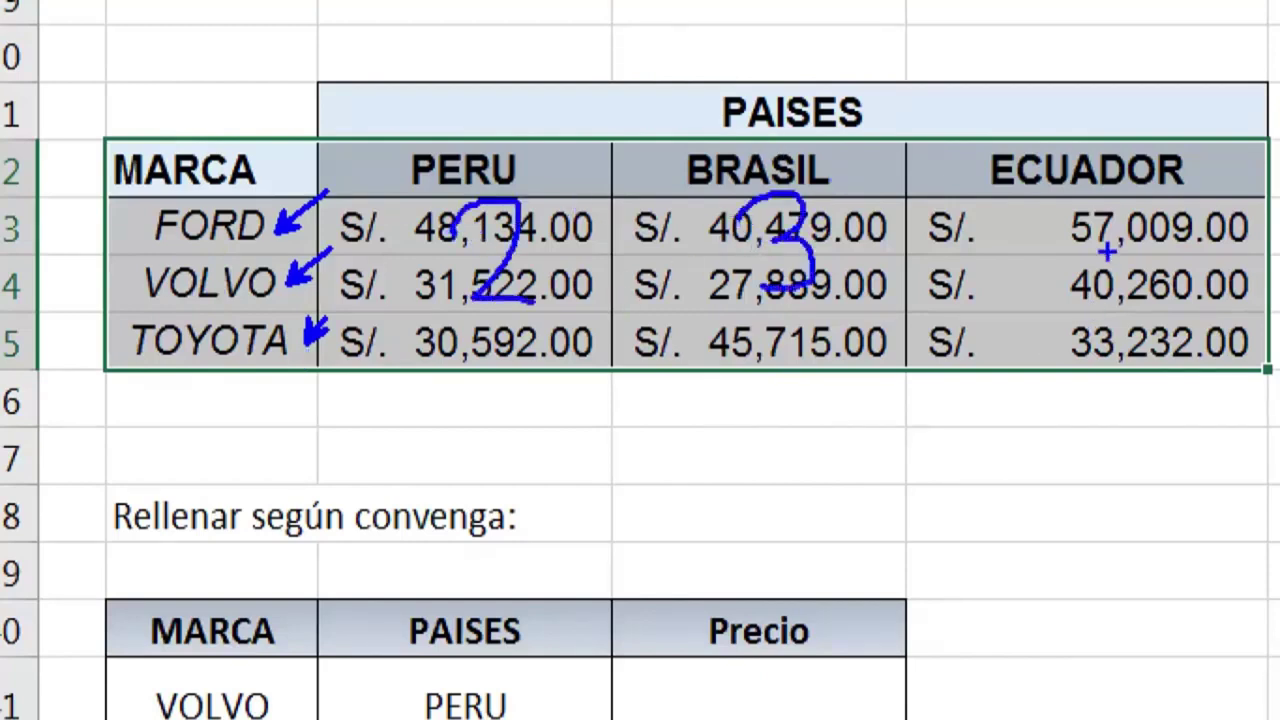
mouse_move(1068, 192)
mouse_down()
mouse_move(1118, 240)
mouse_move(1112, 270)
mouse_up()
drag(1206, 280, 1211, 283)
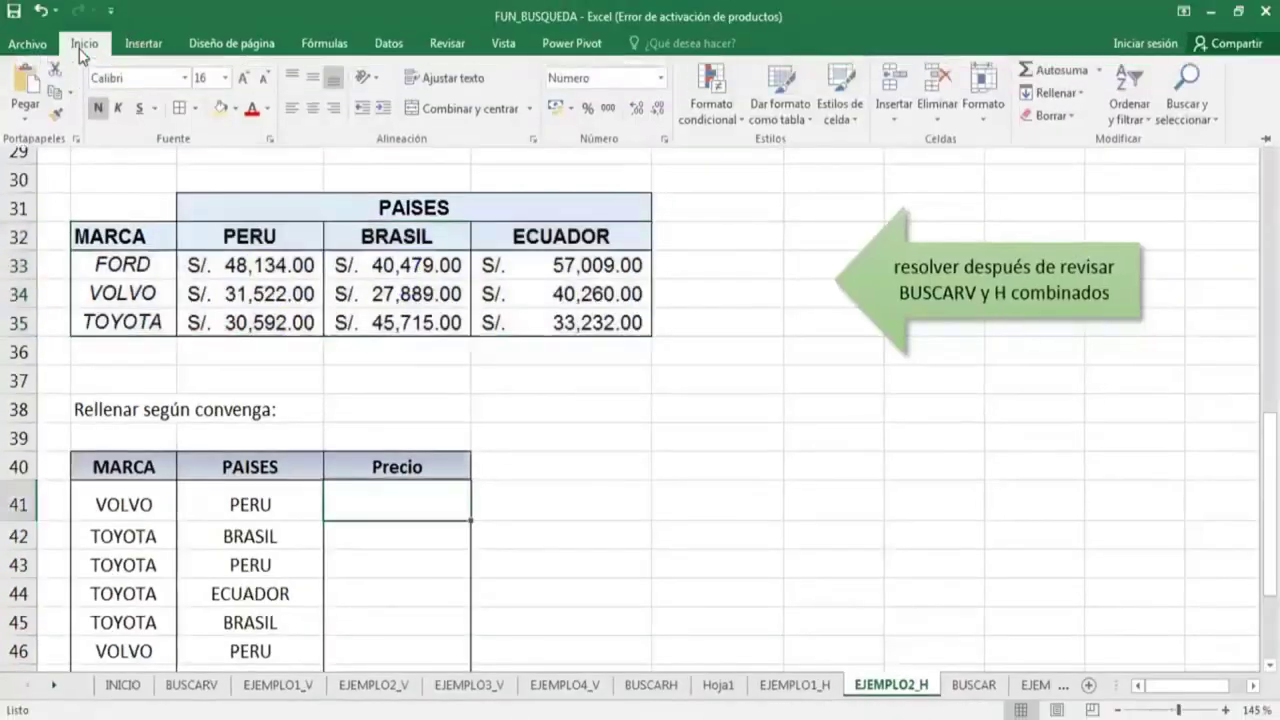
Enter =BUSCARV(B41,MARCA,2,0) in D41, returning VOLVO's Peru price 31522.00.
text(=BS)
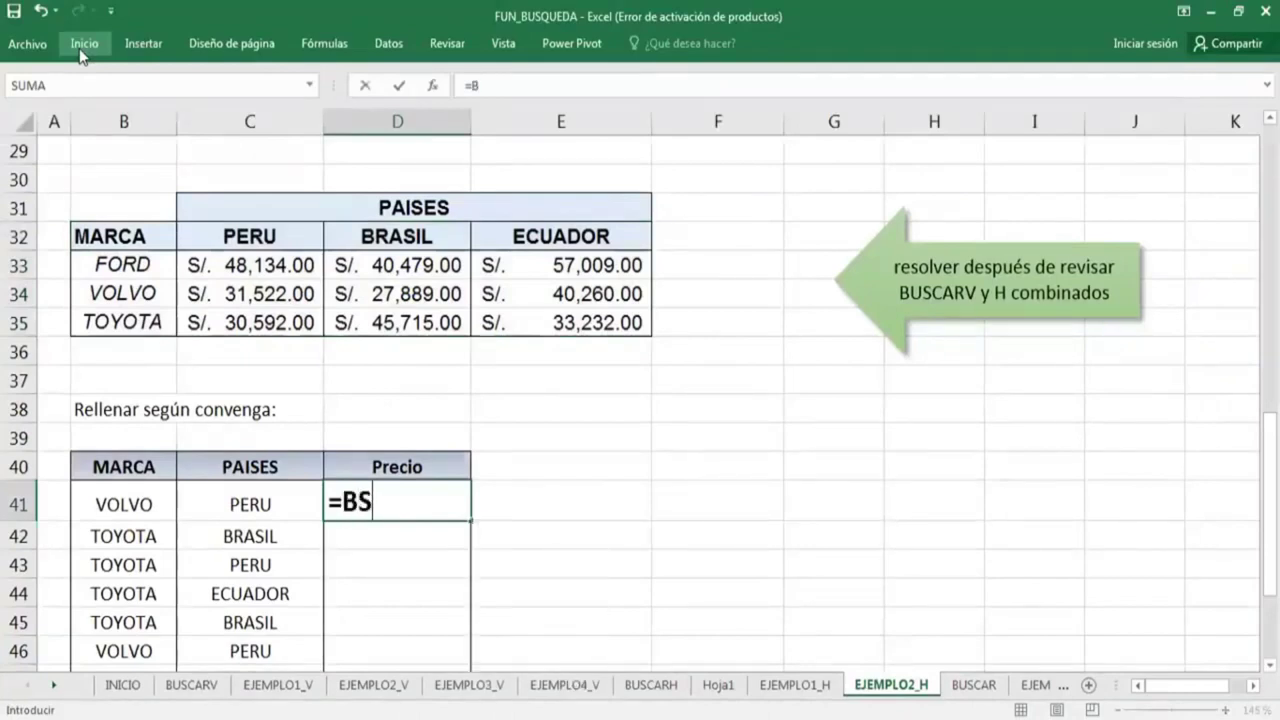
key(BackSpace)
text(USCARV()
key(Left)
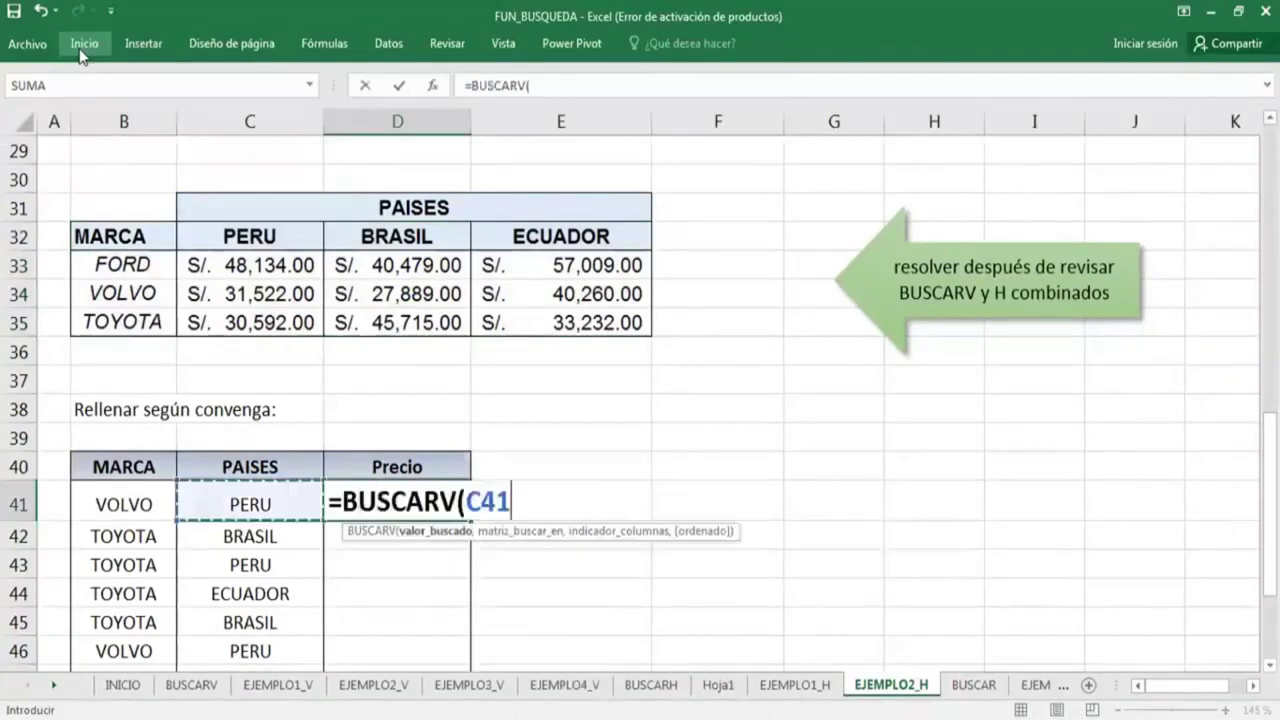
key(Left)
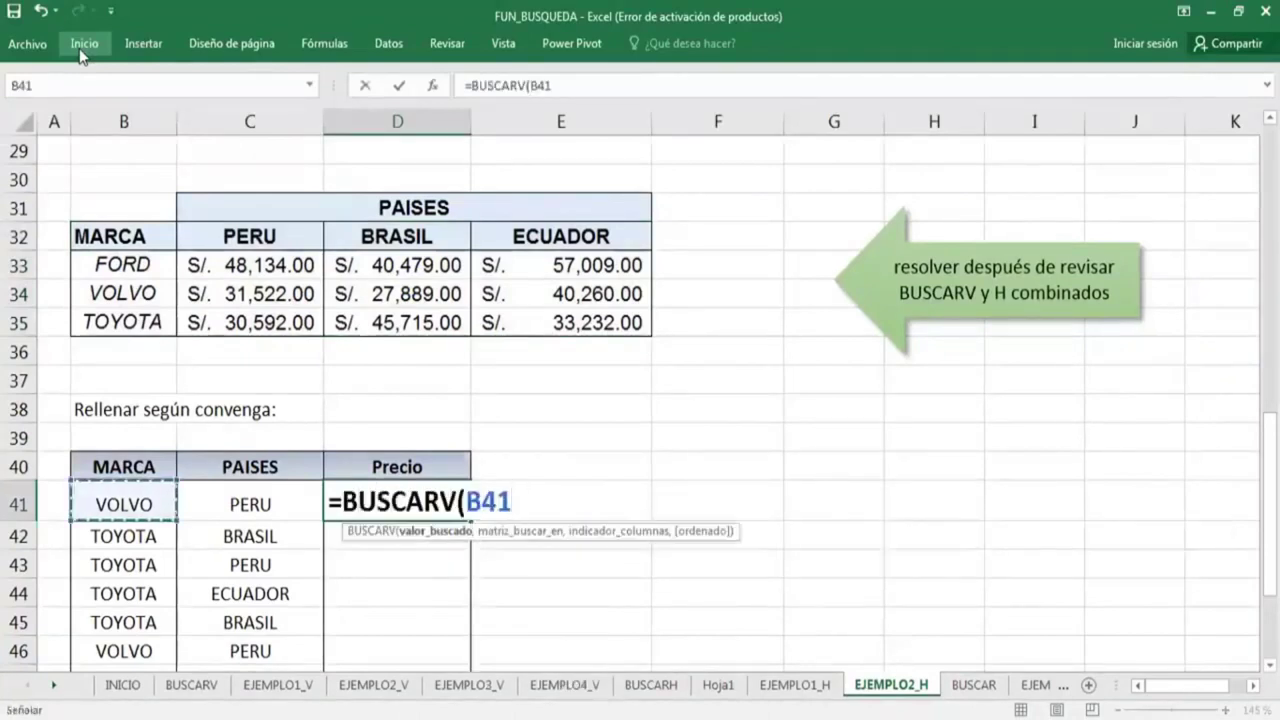
text(,)
drag(145, 232, 623, 323)
text(,)
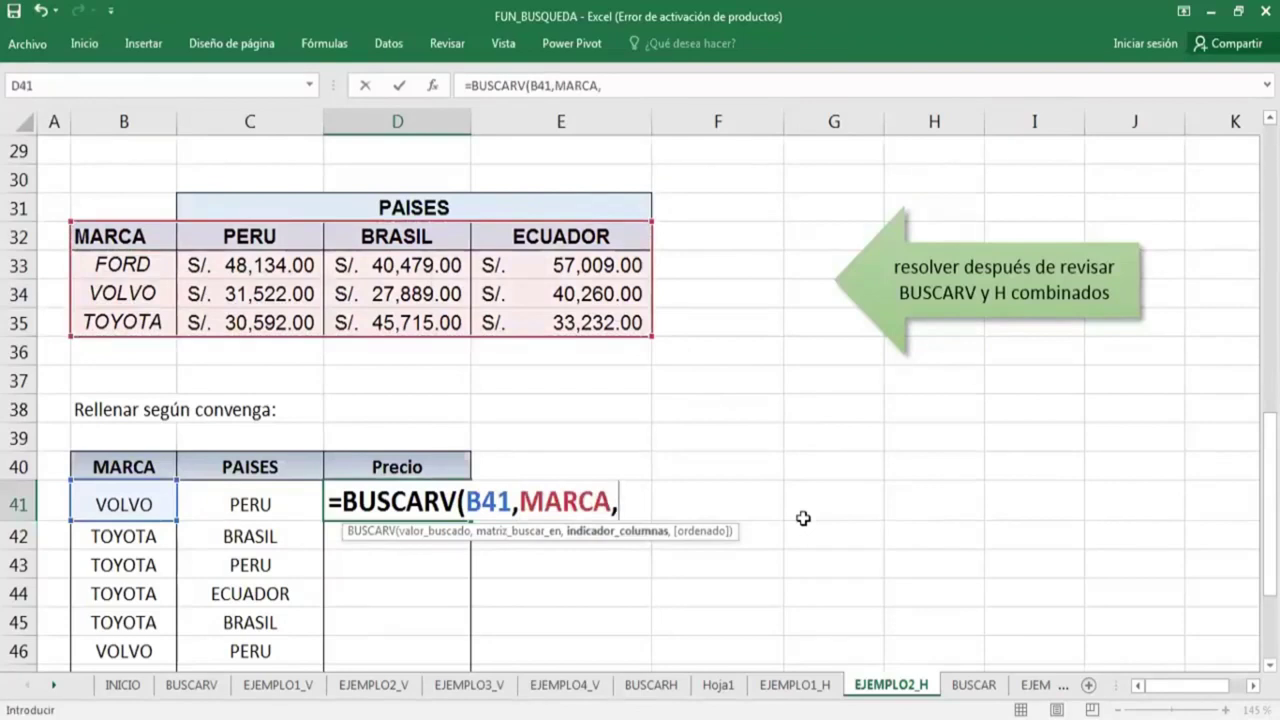
text(2,)
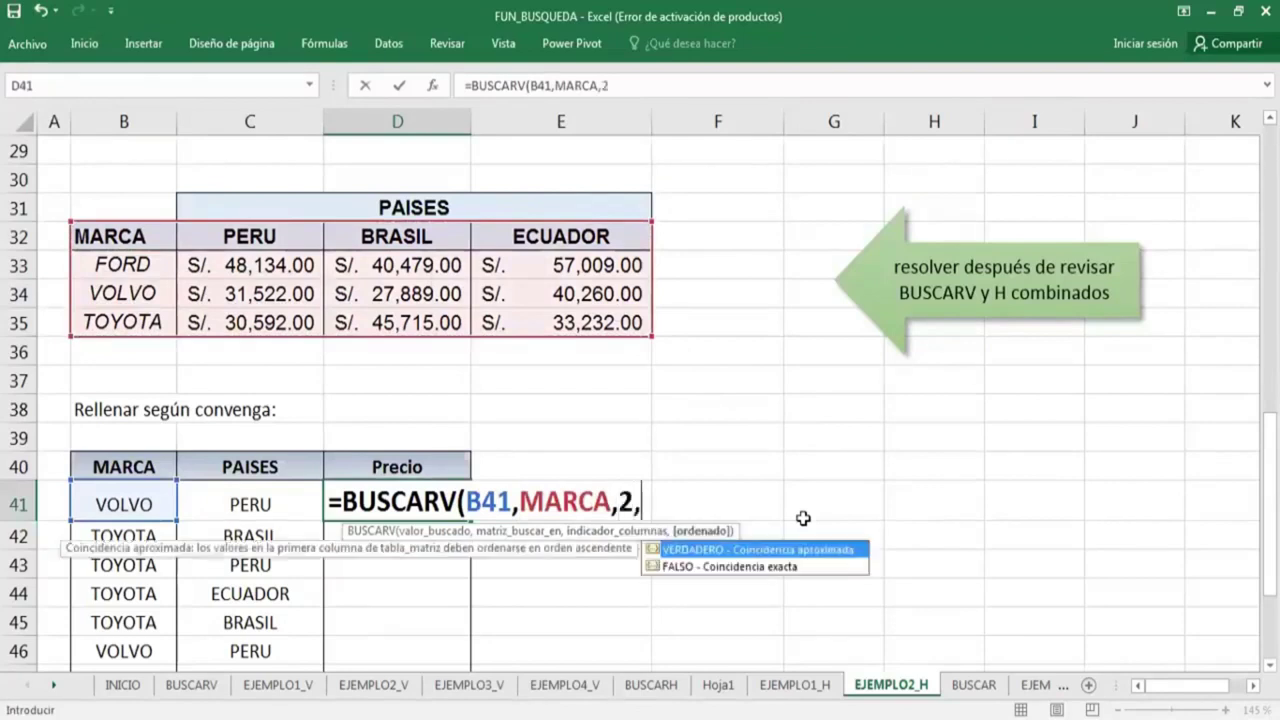
text(0)
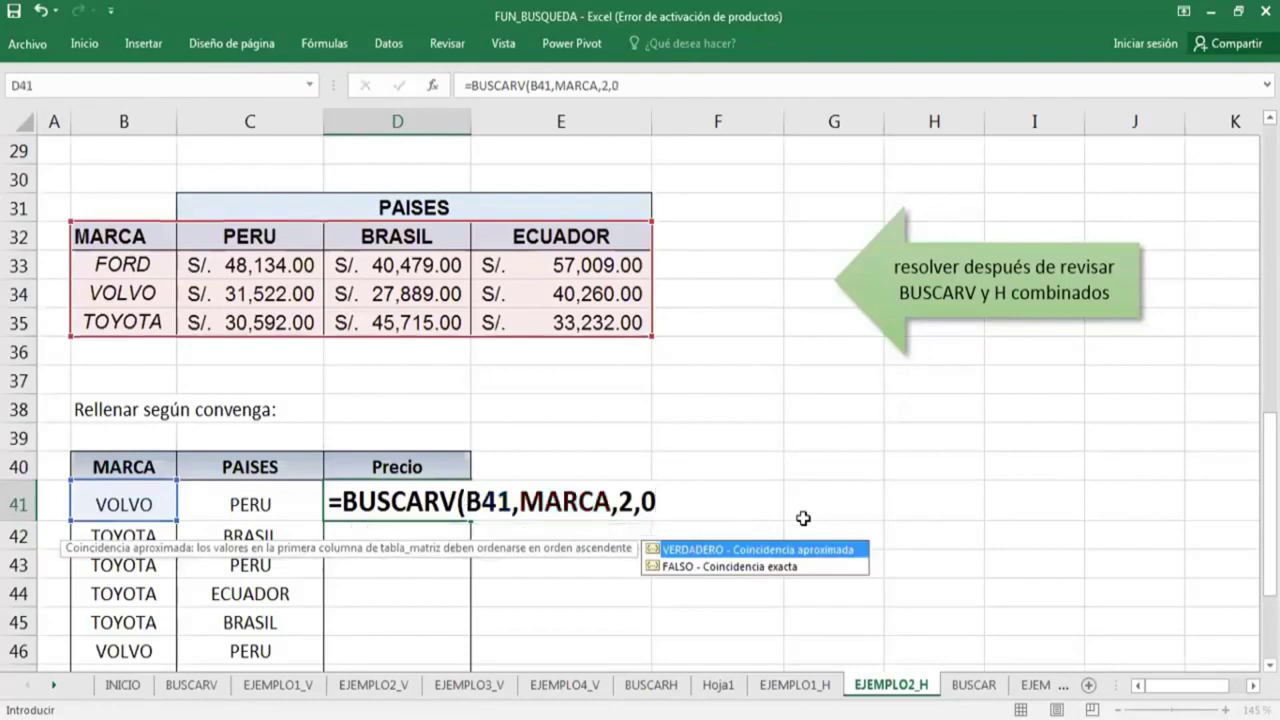
key(ctrl+Return)
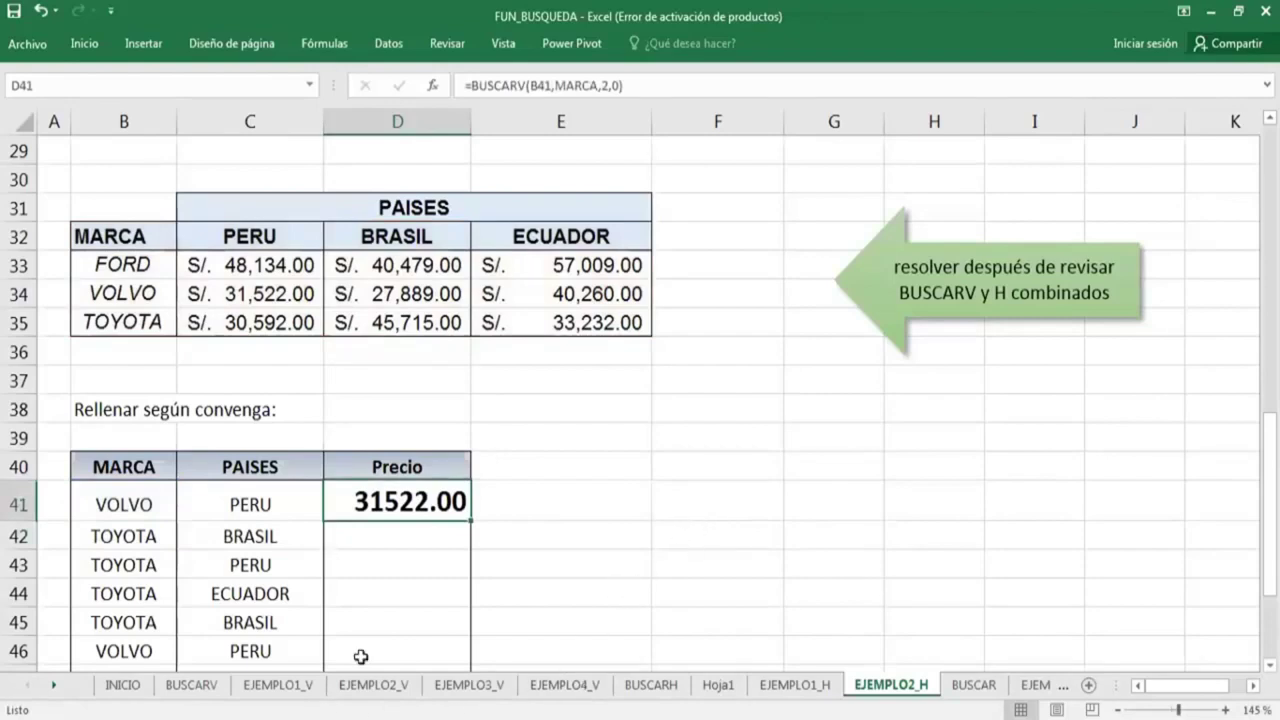
Fill the price formula down to D52 and commit the row 42 BUSCARV formula.
mouse_move(469, 521)
mouse_down()
mouse_move(454, 631)
mouse_move(444, 622)
mouse_up()
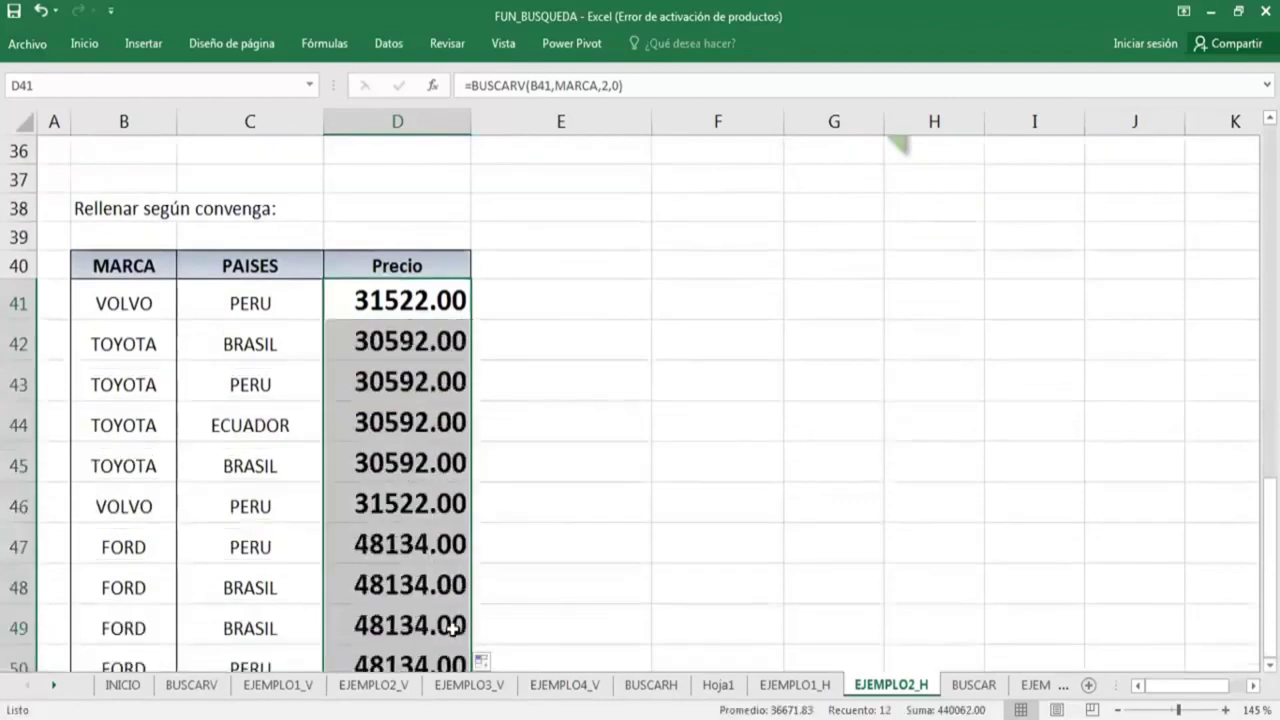
click(336, 462)
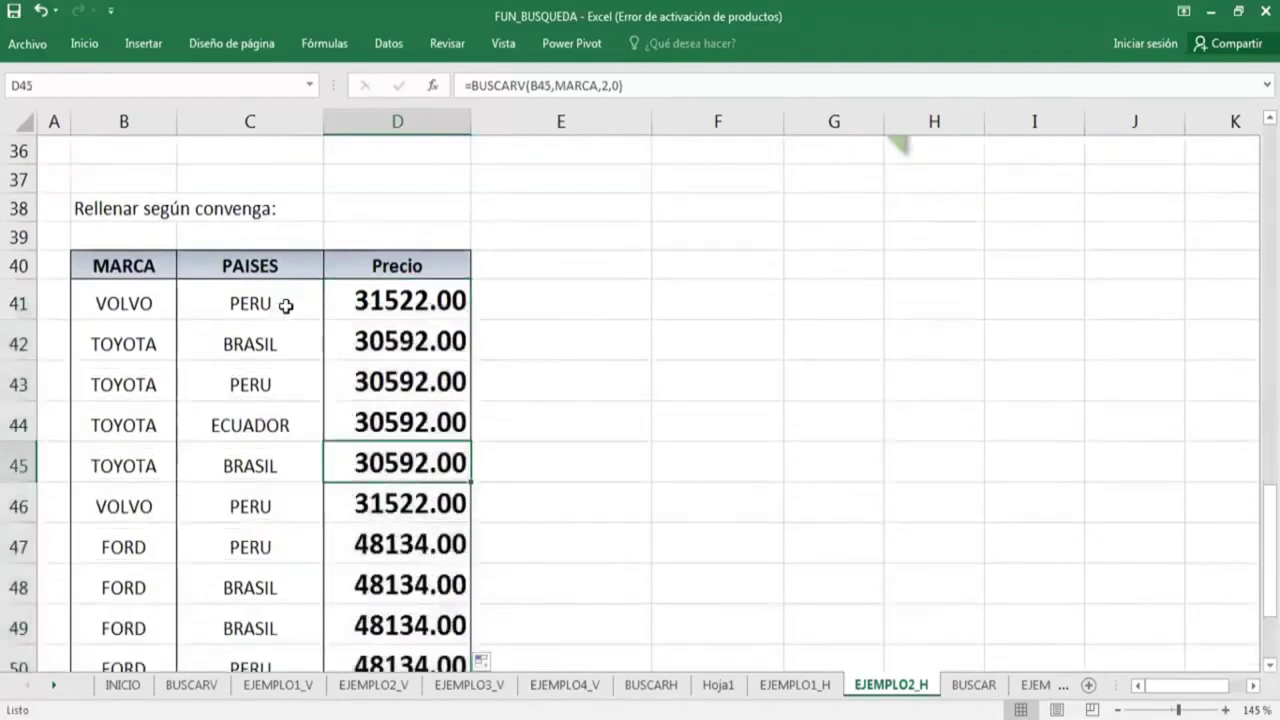
click(409, 338)
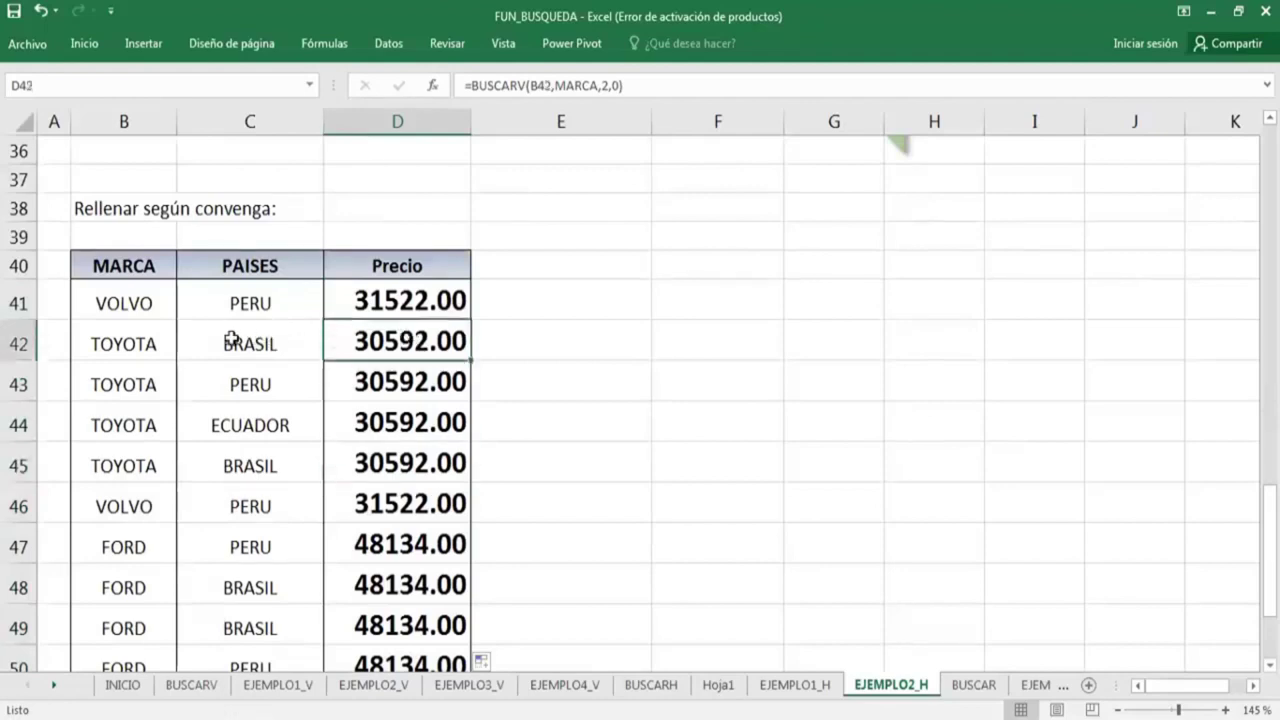
double_click(383, 340)
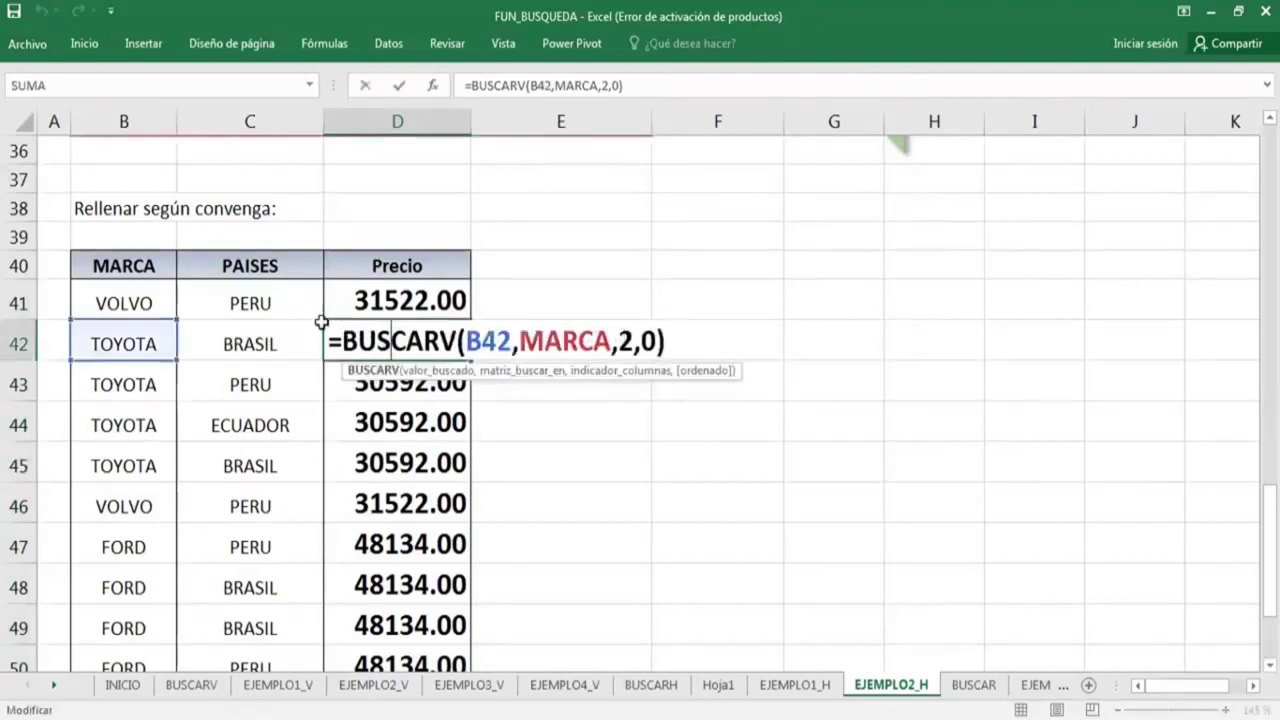
key(Return)
scroll(361, 468, up, 3)
scroll(361, 468, up, 3)
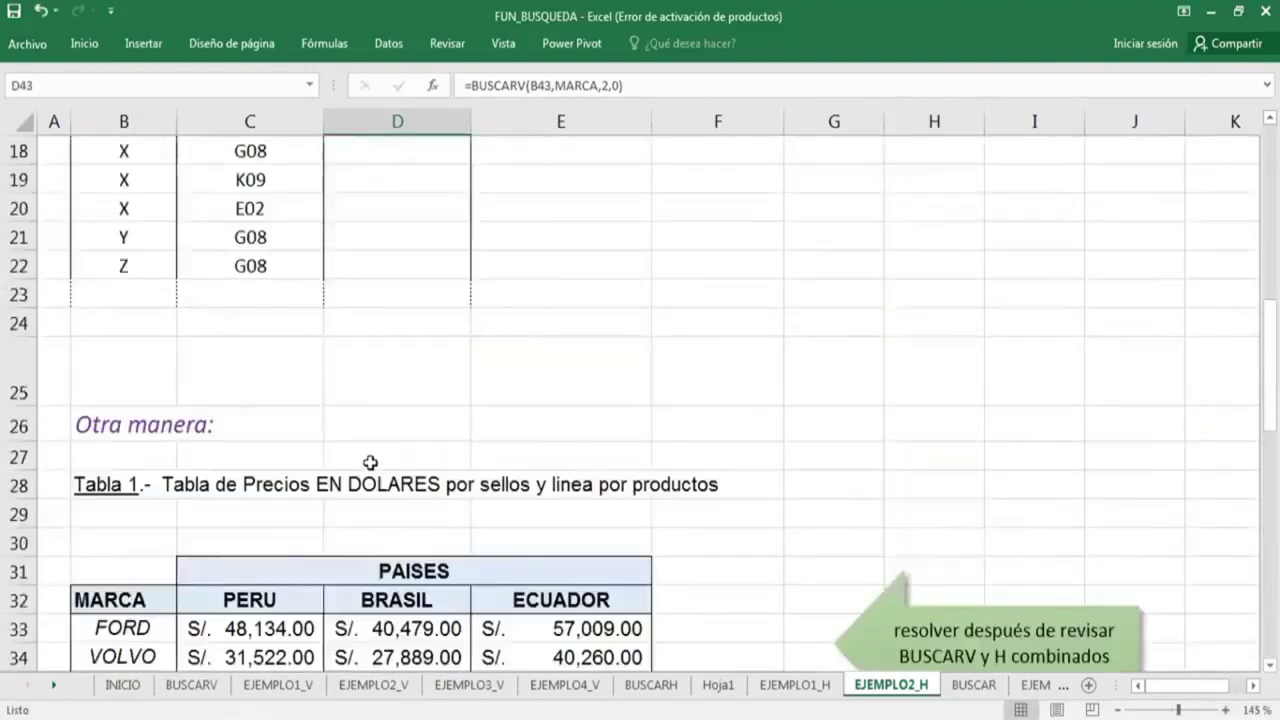
scroll(369, 463, down, 2)
drag(397, 427, 397, 514)
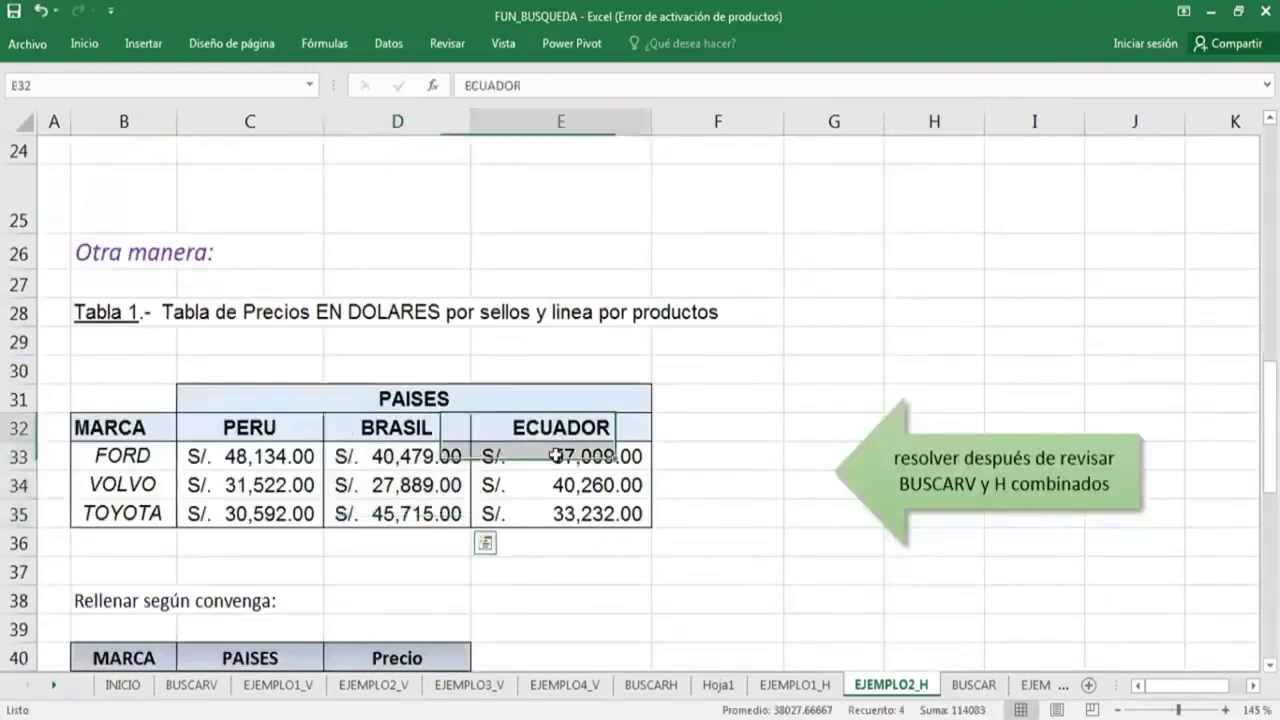
drag(553, 428, 560, 514)
scroll(597, 516, down, 2)
scroll(597, 516, down, 3)
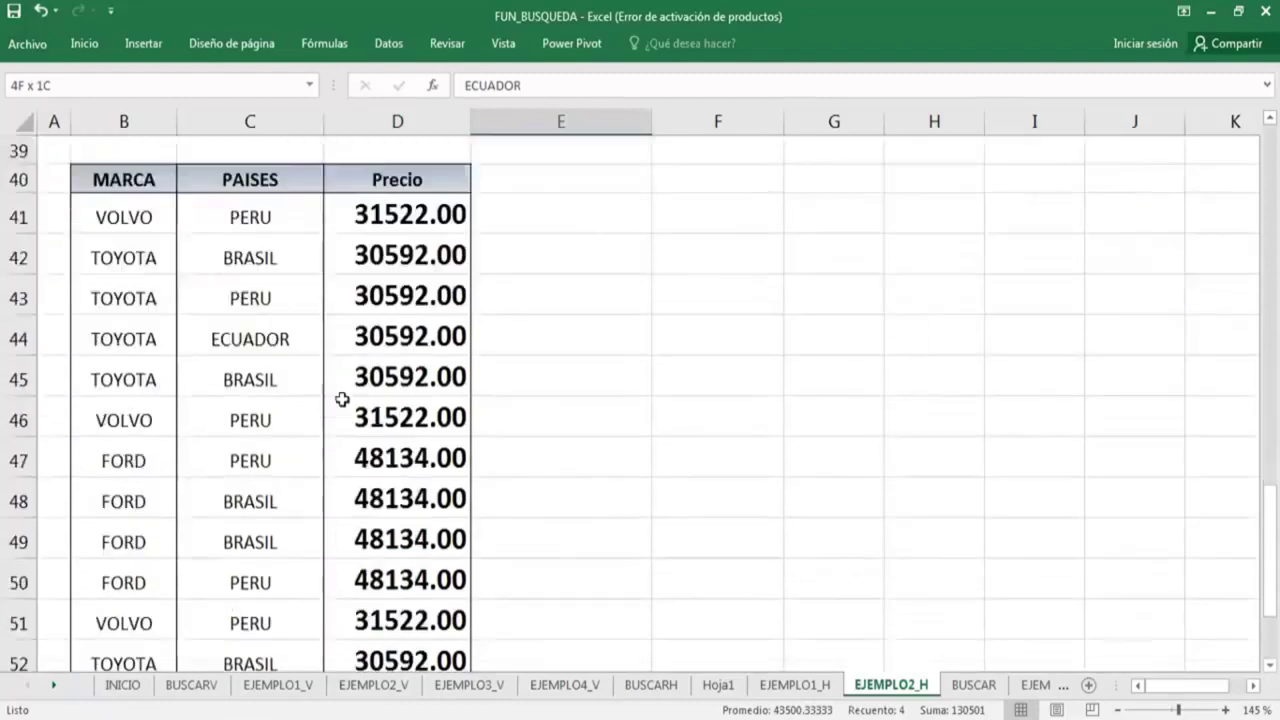
Format the PERU cell C41 with yellow fill, bold text and font size increased twice.
click(297, 343)
drag(284, 516, 300, 548)
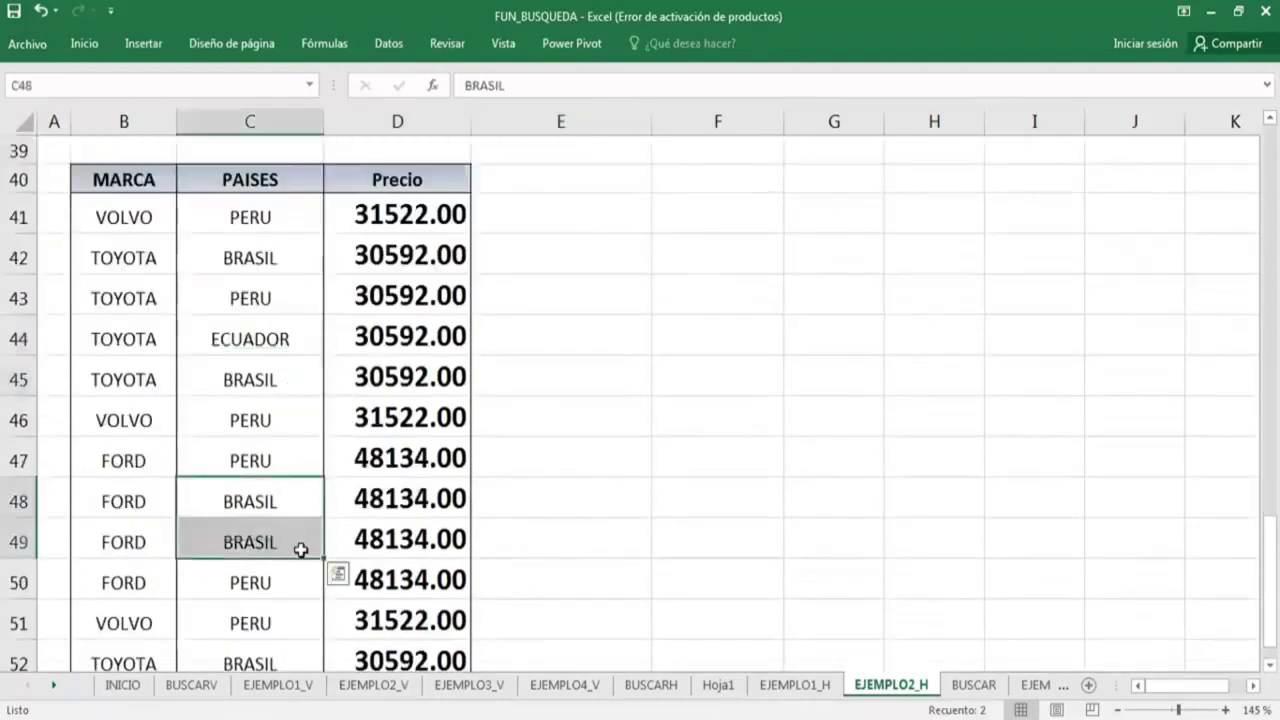
scroll(285, 450, up, 1)
click(258, 308)
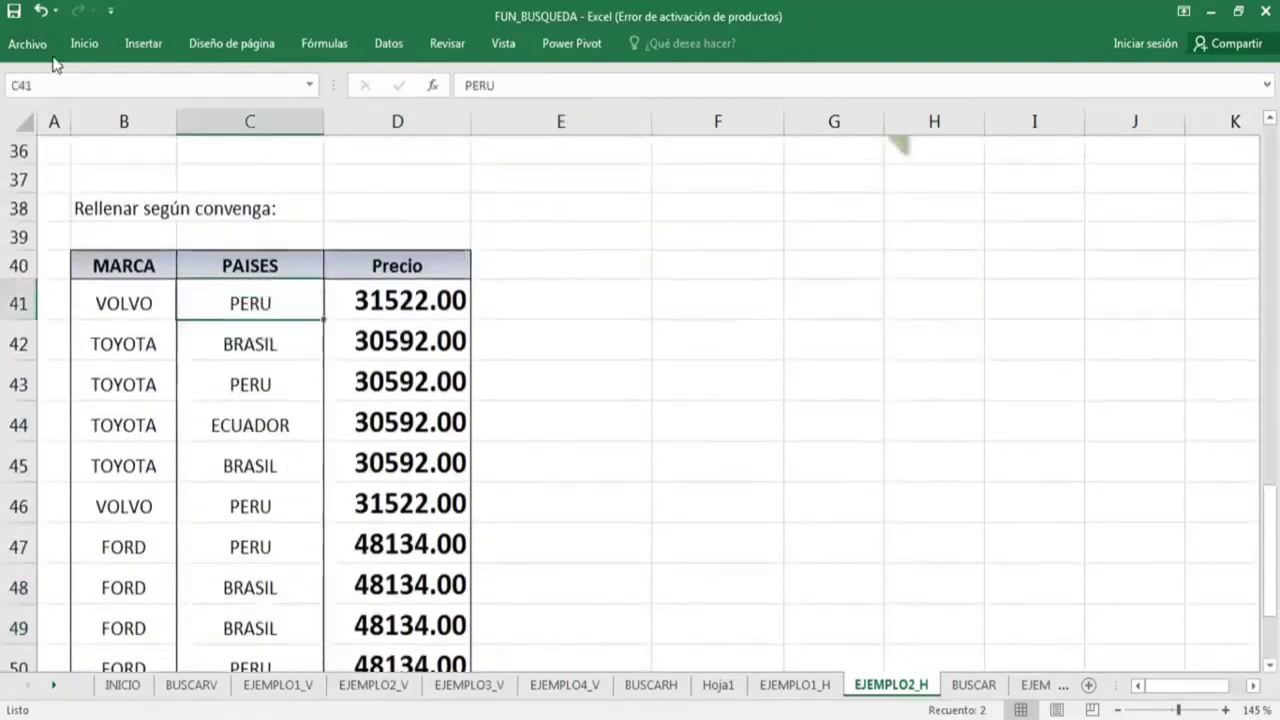
click(84, 43)
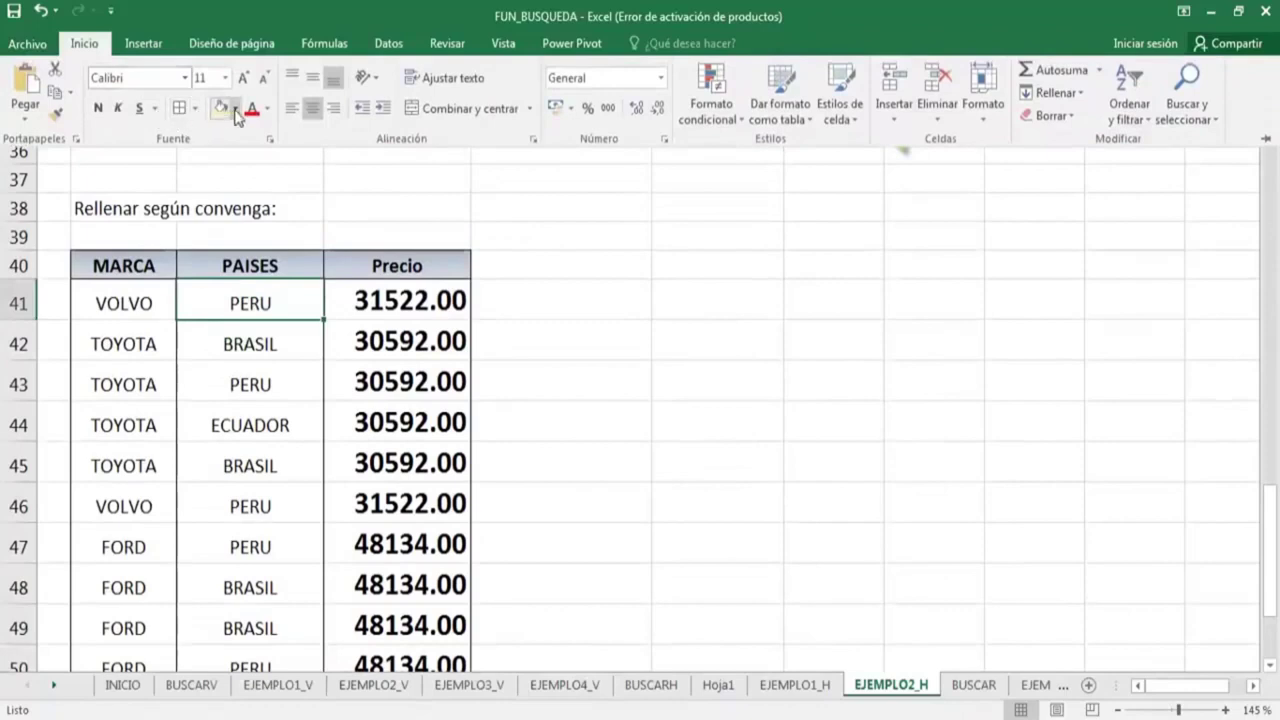
click(235, 108)
click(275, 263)
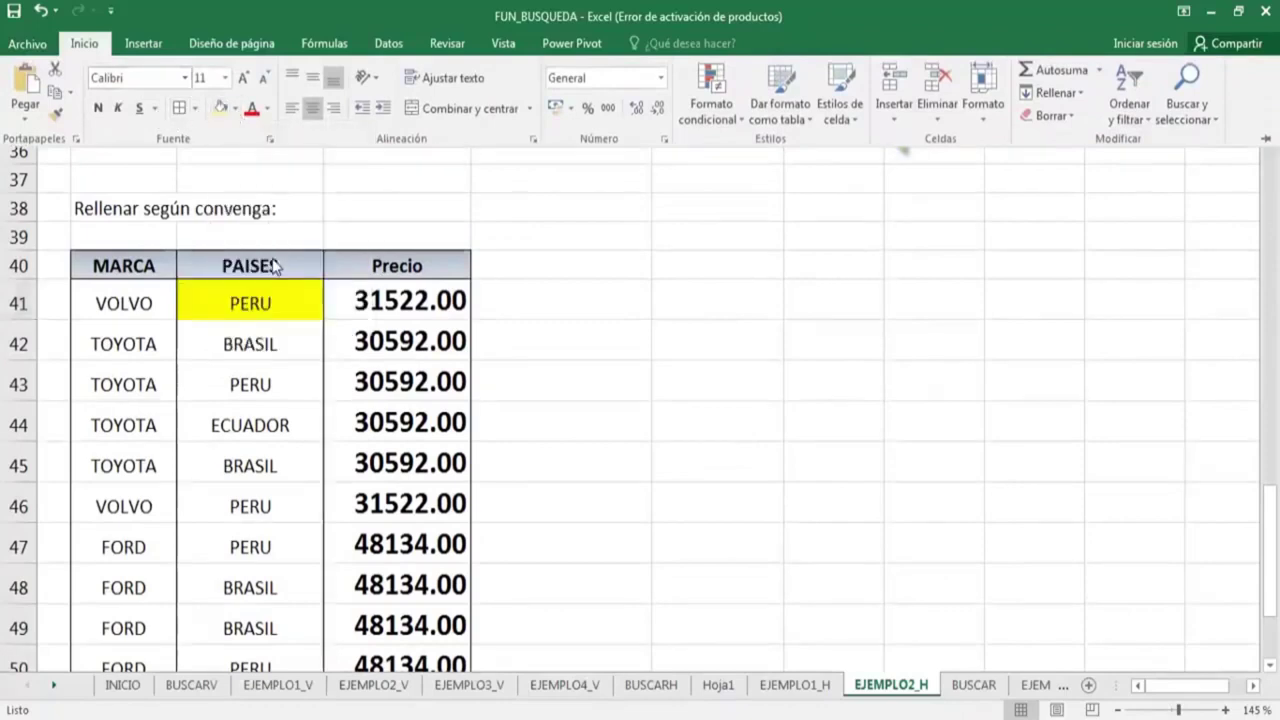
click(97, 107)
click(246, 78)
click(246, 78)
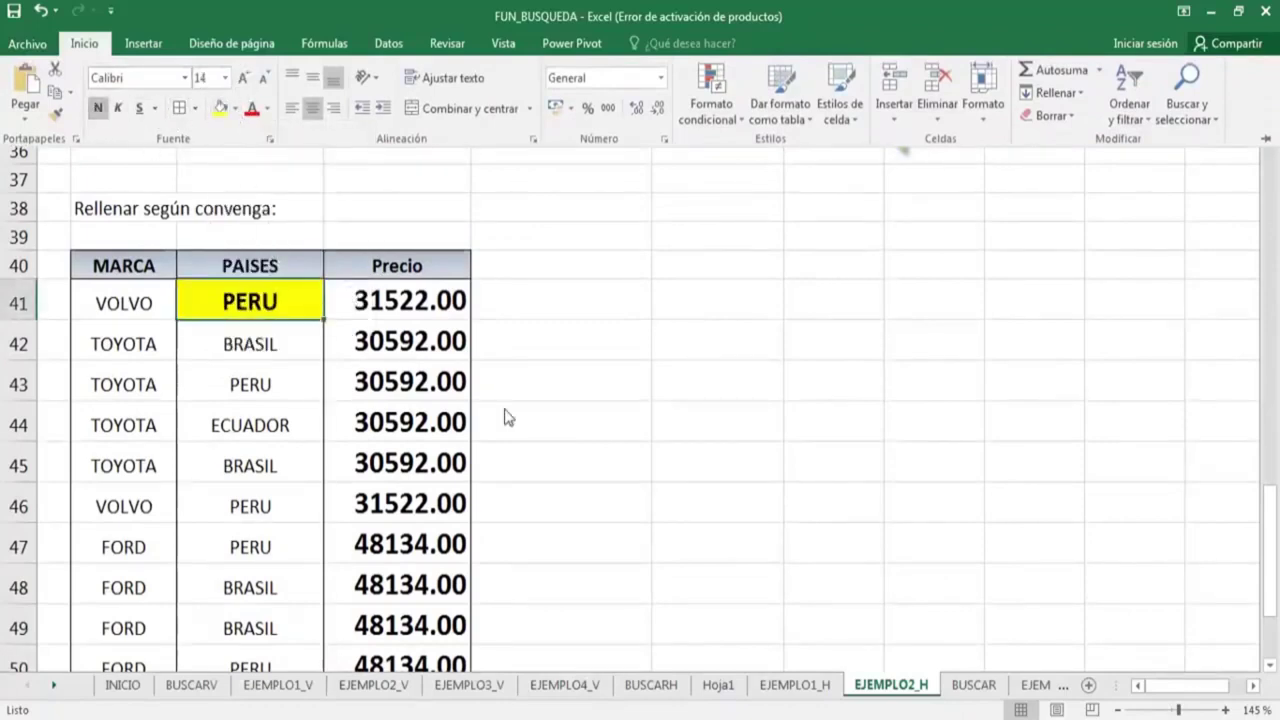
click(600, 478)
click(283, 304)
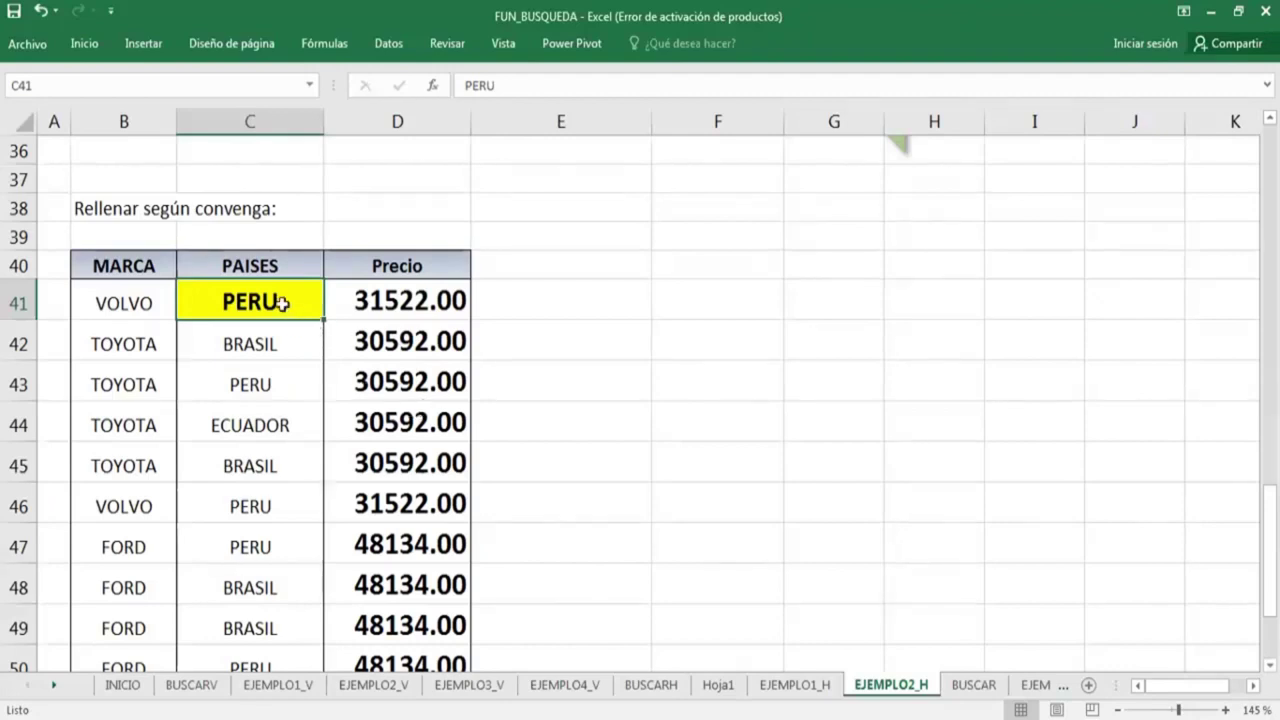
Review D41's BUSCARV formula with column index 2 and commit it unchanged.
click(289, 350)
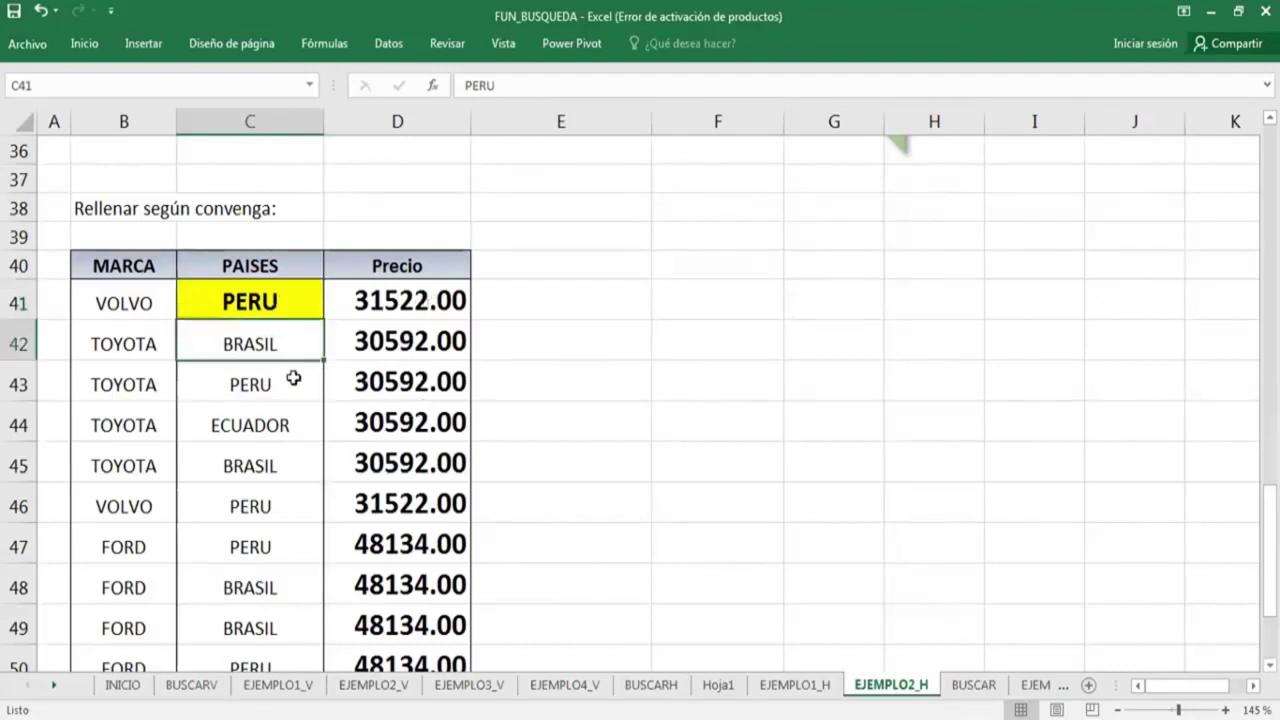
key(Down)
key(Down)
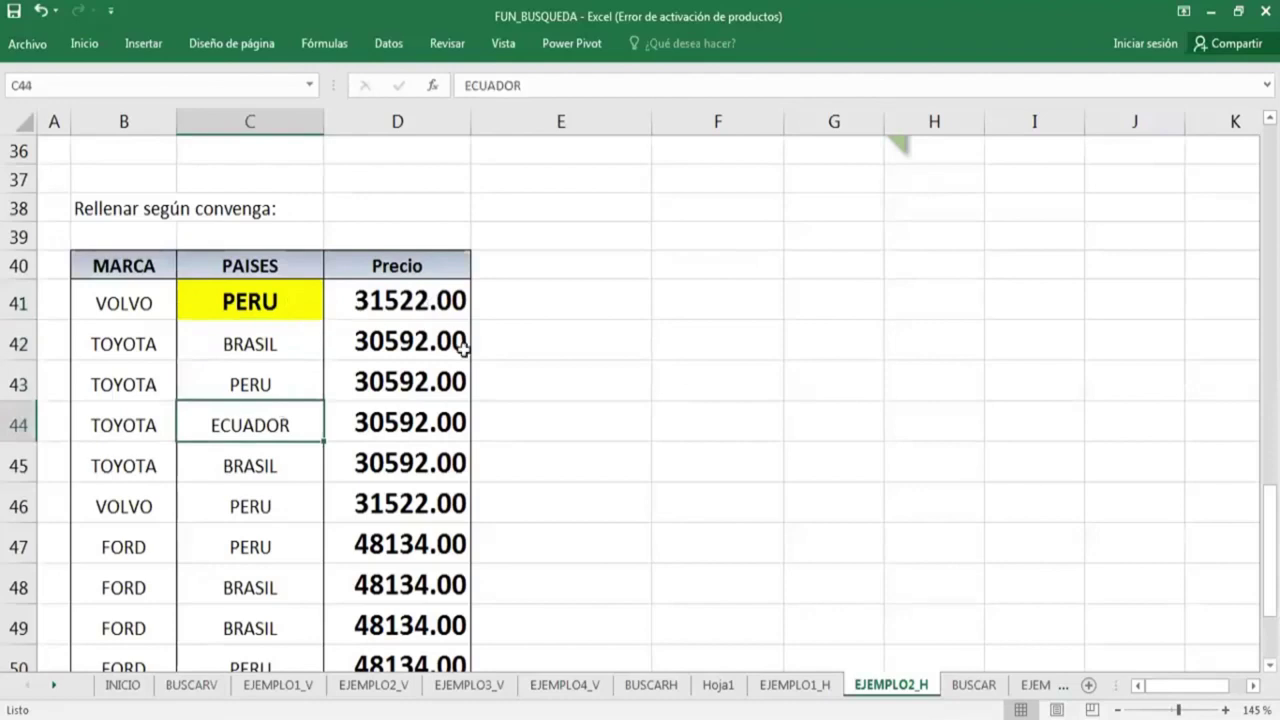
double_click(432, 310)
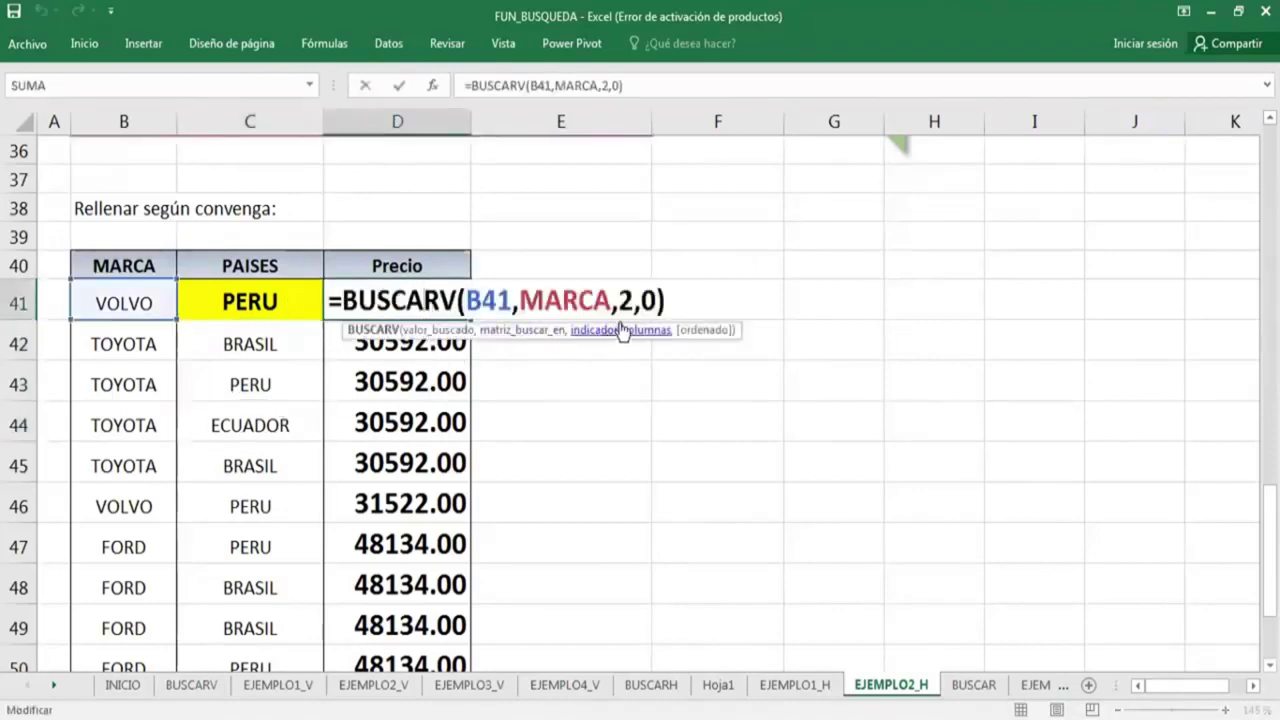
click(632, 302)
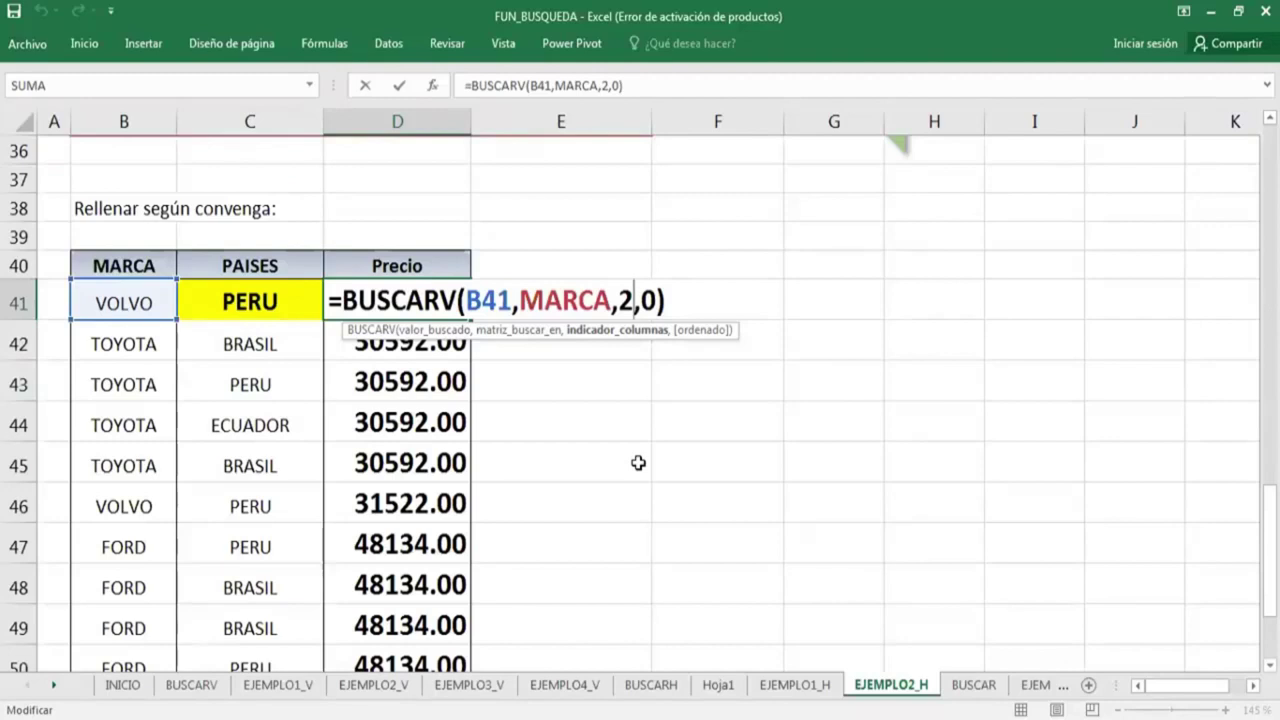
key(Return)
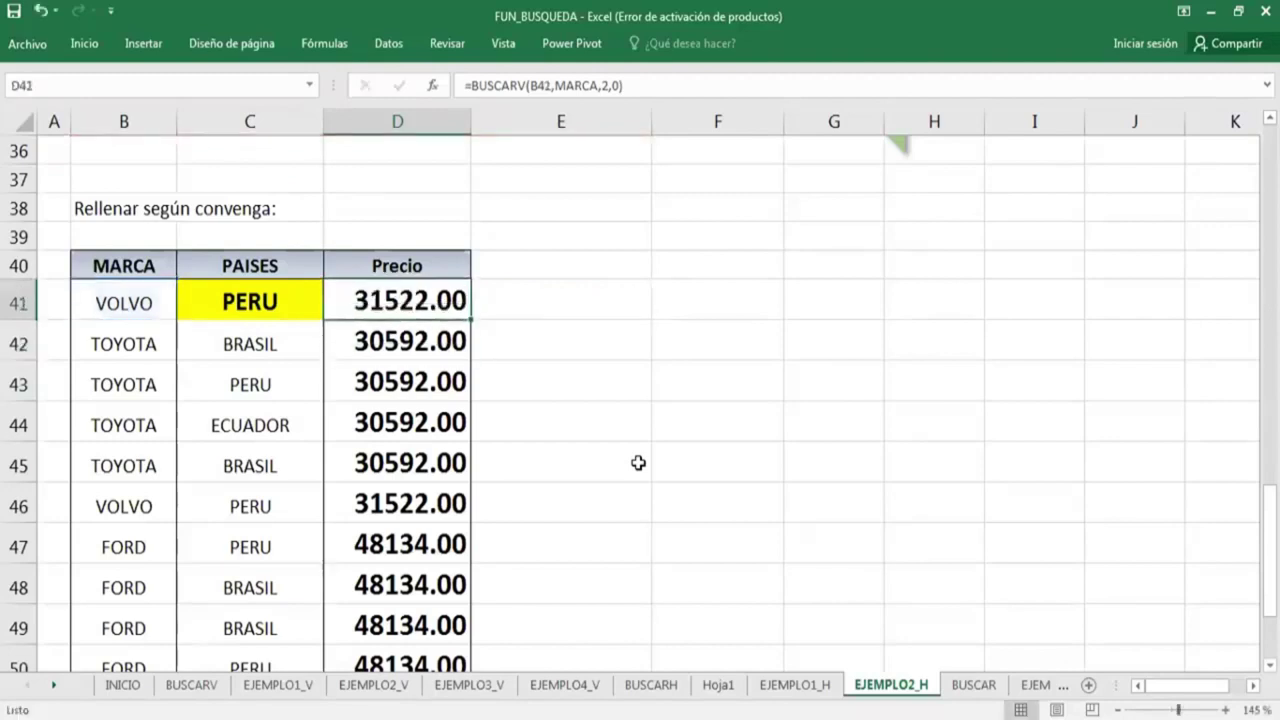
key(Up)
key(Right)
key(Right)
key(Up)
key(Up)
key(Up)
key(Up)
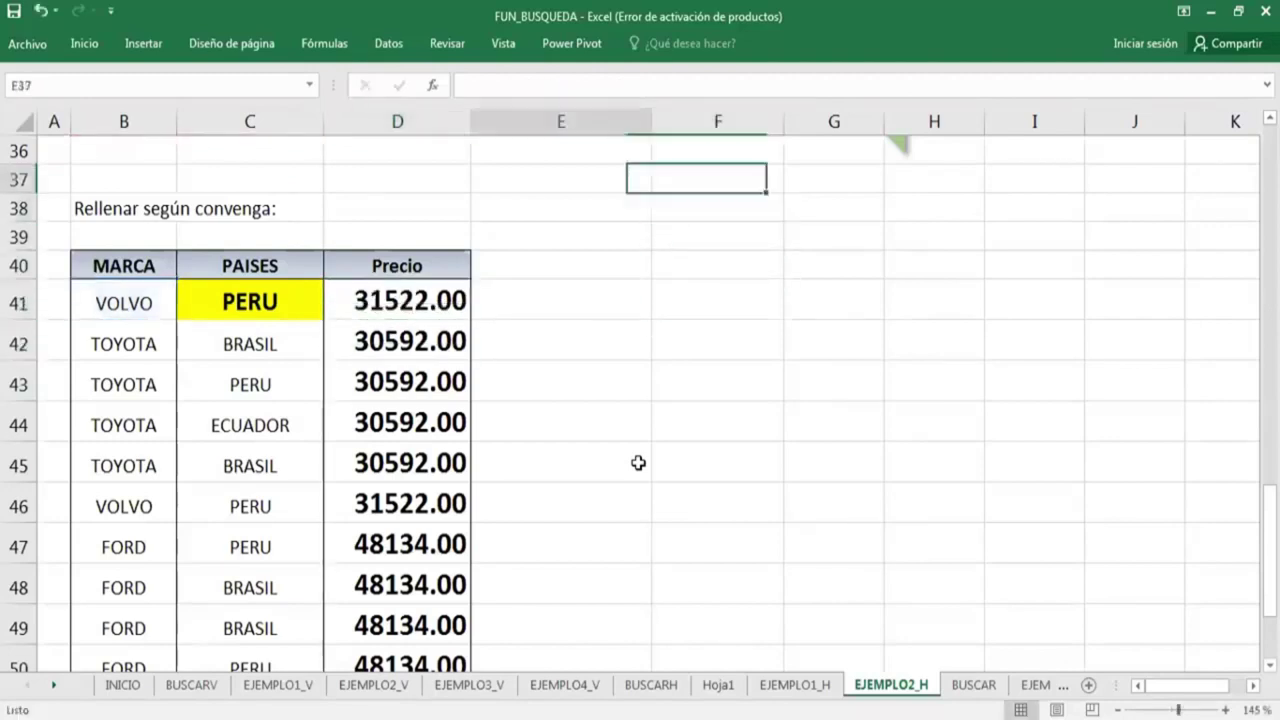
Enter the label 'NUM DE COLUMNA' in cell E37.
key(Left)
text(NU)
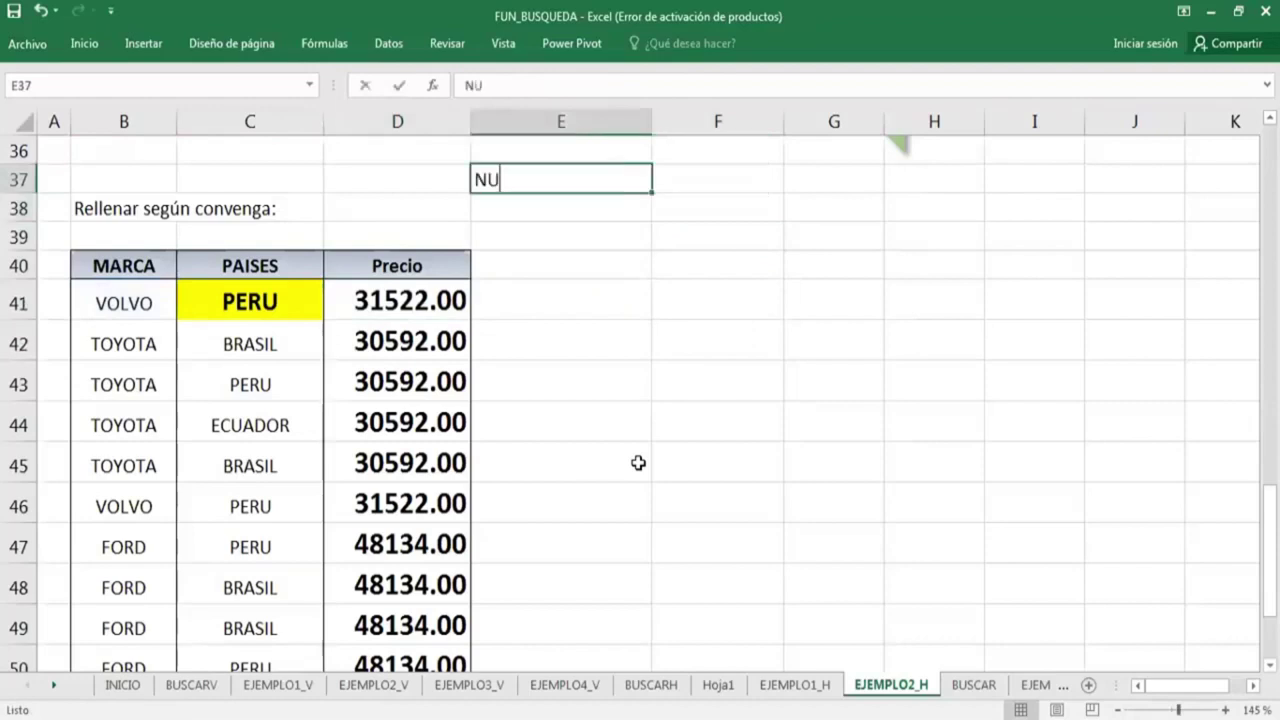
text(M DE C)
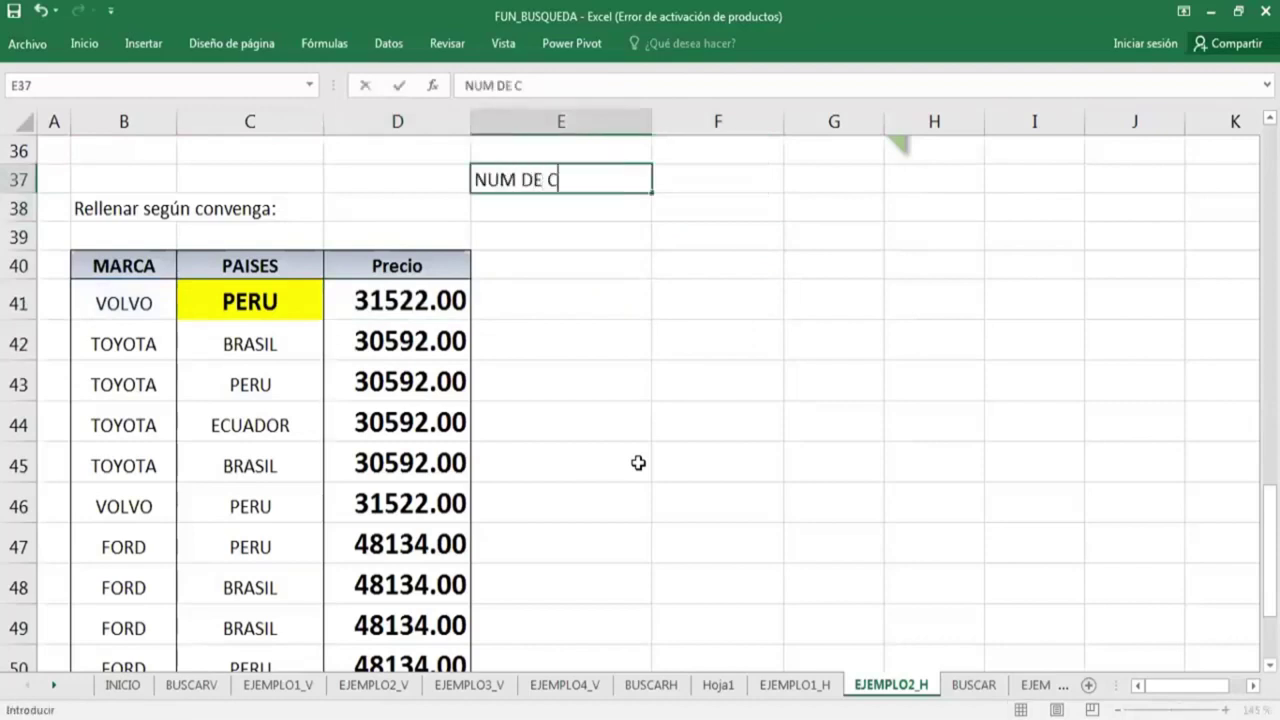
text(OLY)
key(BackSpace)
text(UMNA)
key(Return)
key(Up)
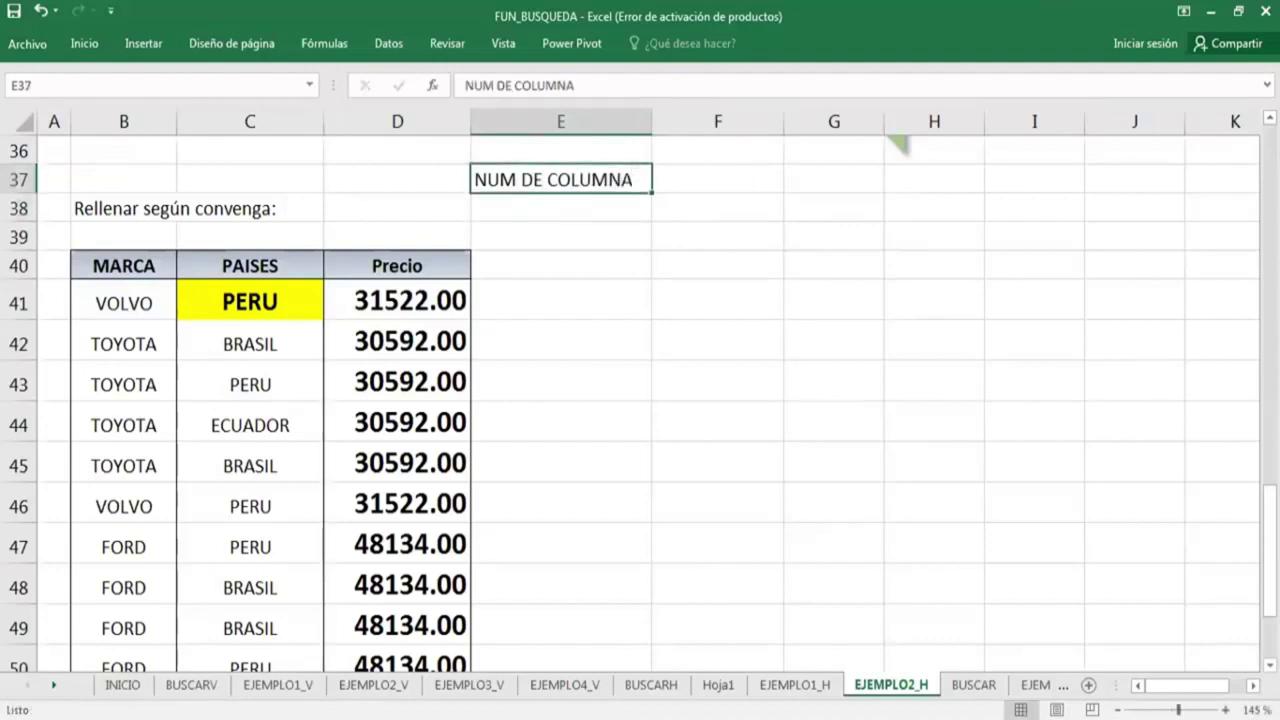
Write the three-line note from F37: 'INGRESAR UNA FUNCION QUE DEPENDIENDO DEL PAIS…' ending with REQUIERE.
click(700, 300)
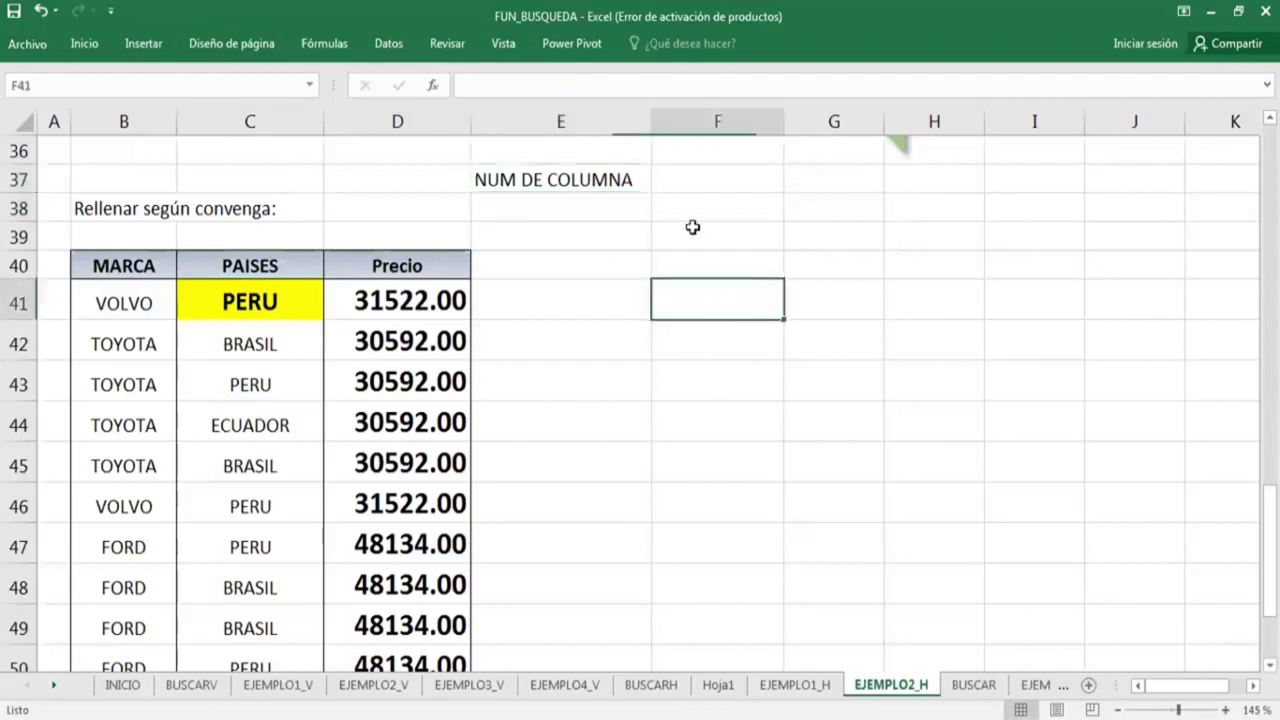
click(691, 191)
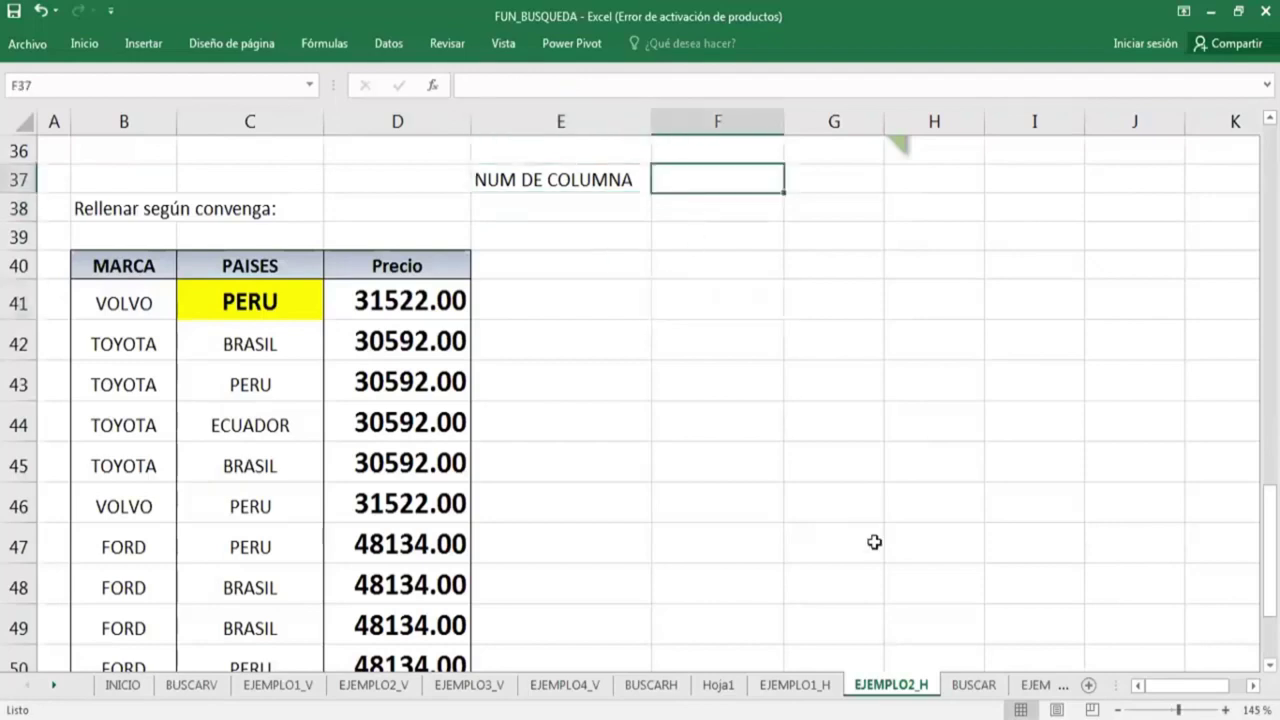
text(INGRESAR )
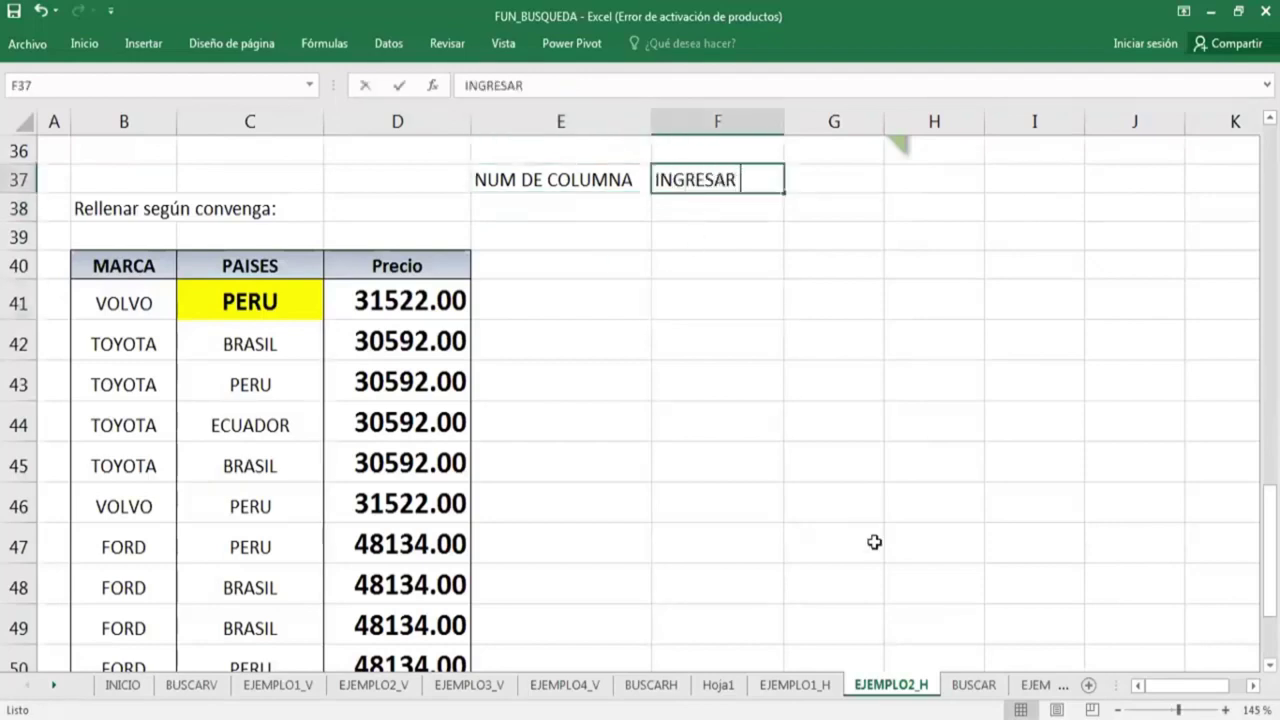
text(UL)
key(BackSpace)
text(NA)
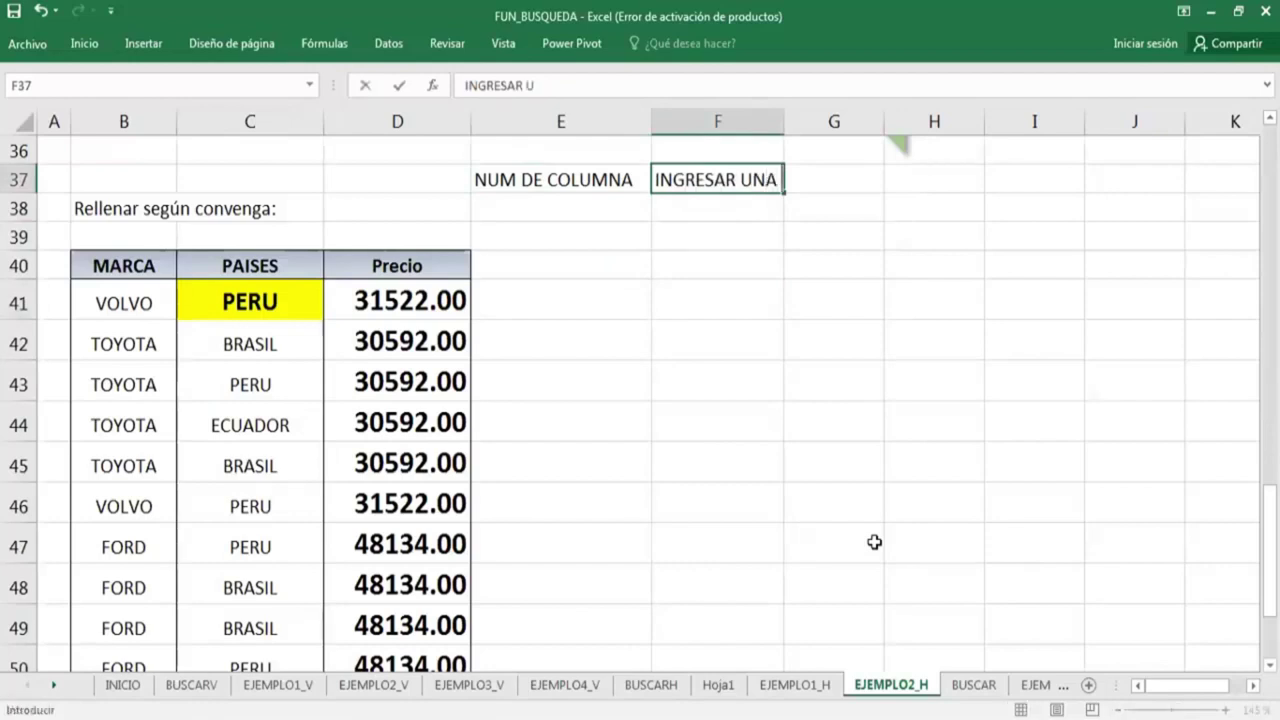
text( FUNCION QEU)
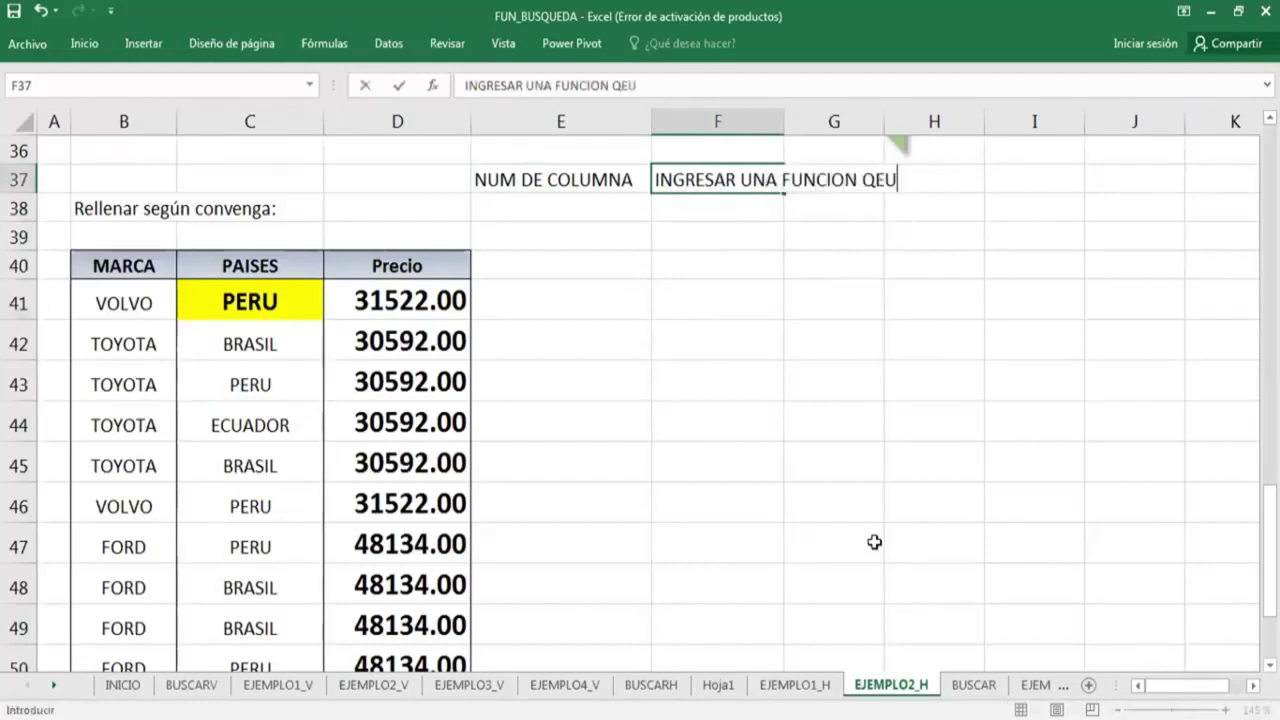
key(BackSpace)
key(BackSpace)
text(UE DEP)
text(ENDIENDO )
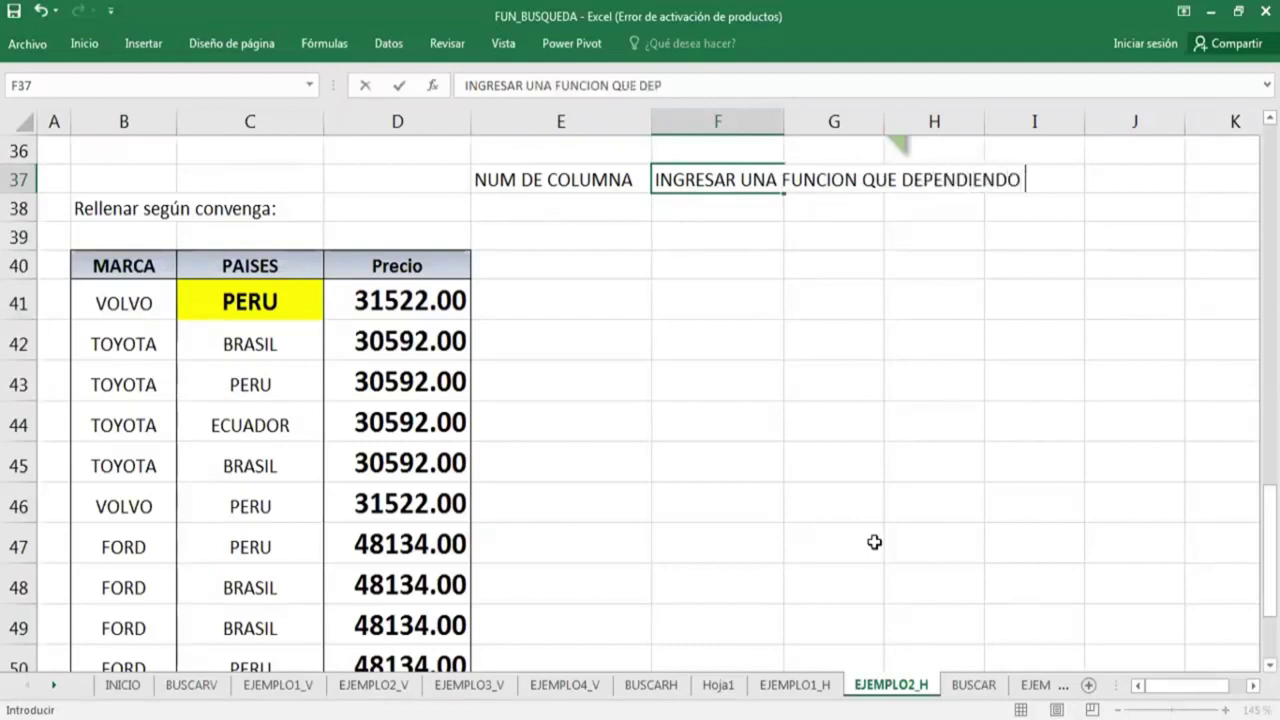
text(DEL)
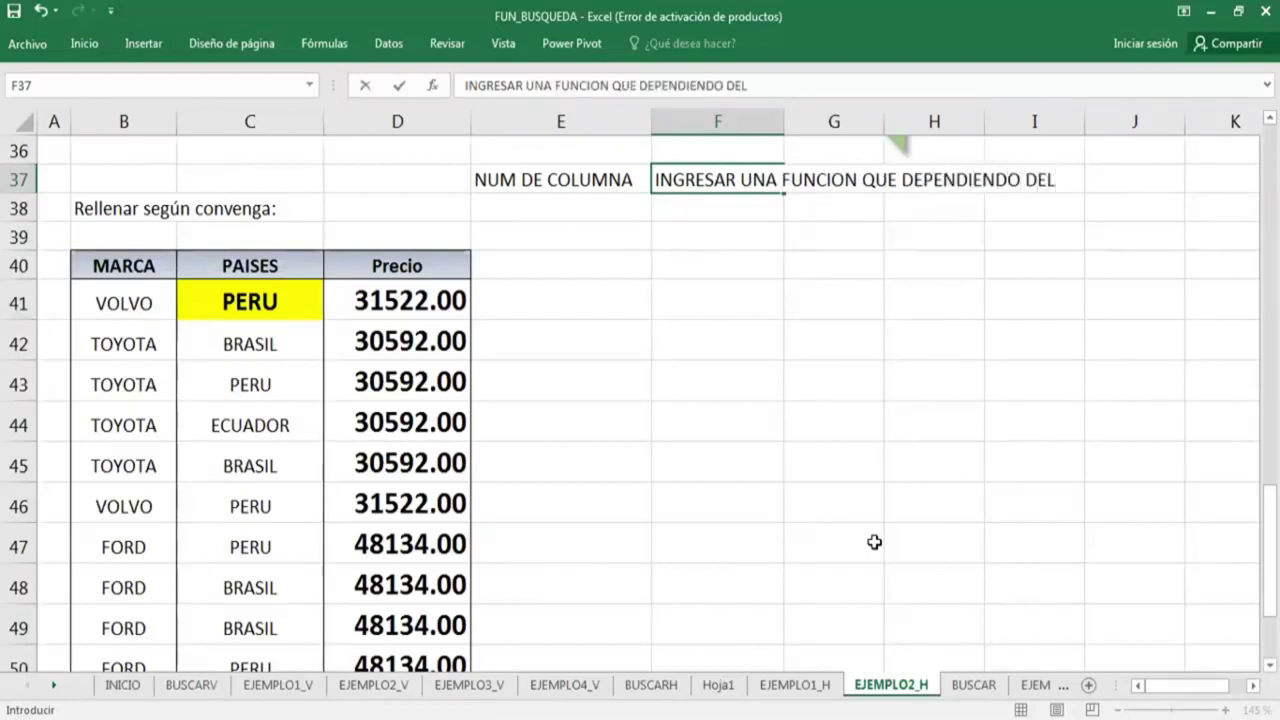
key(Return)
text(PA)
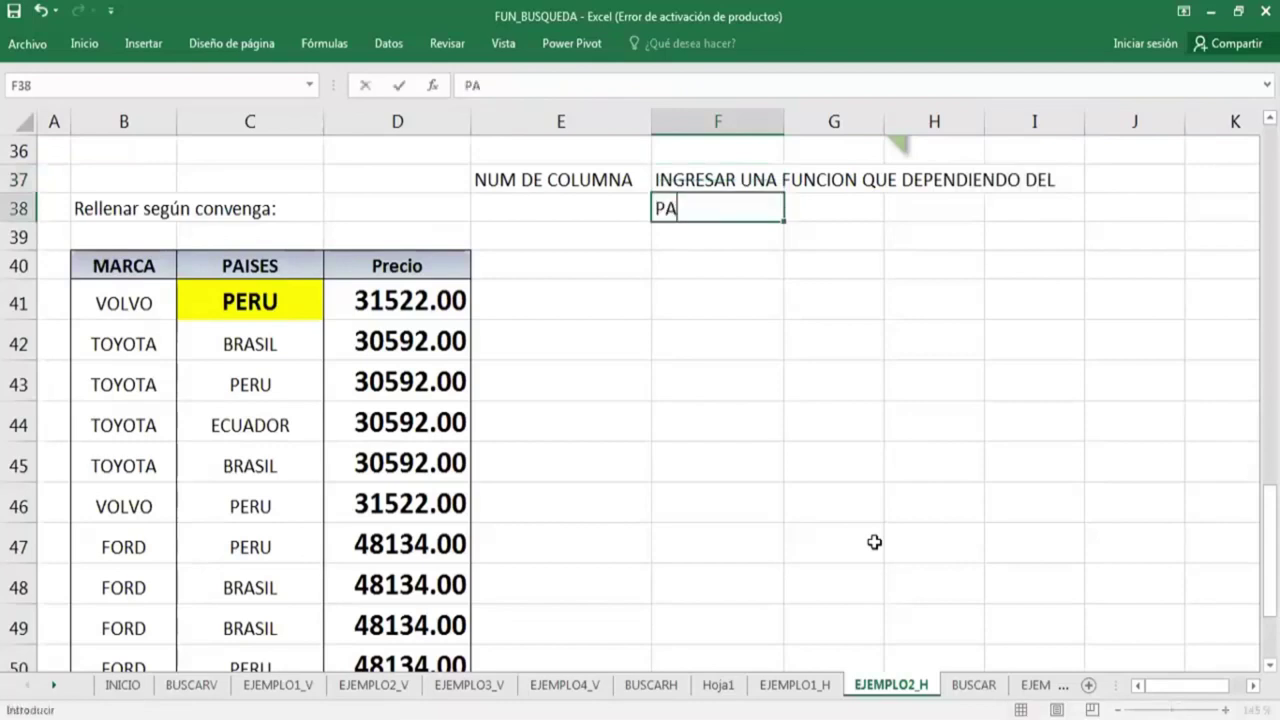
text(IS NO)
text(S DE )
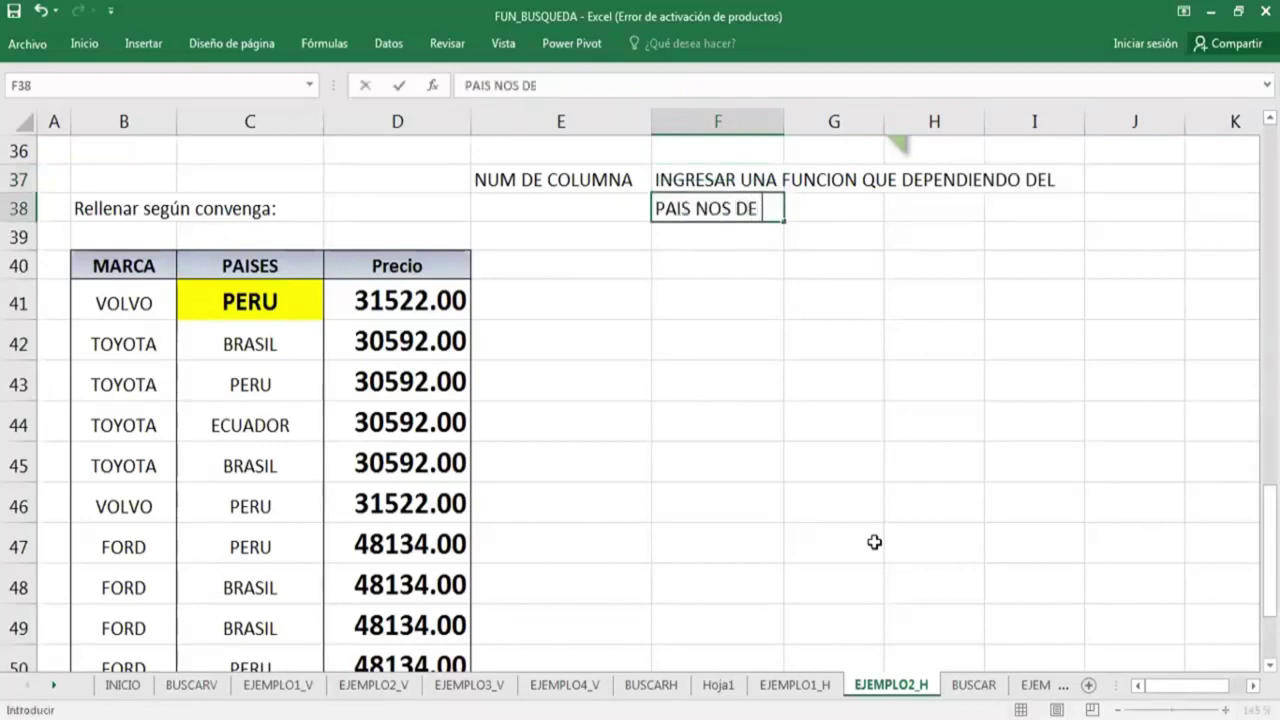
text(VUELVA EL)
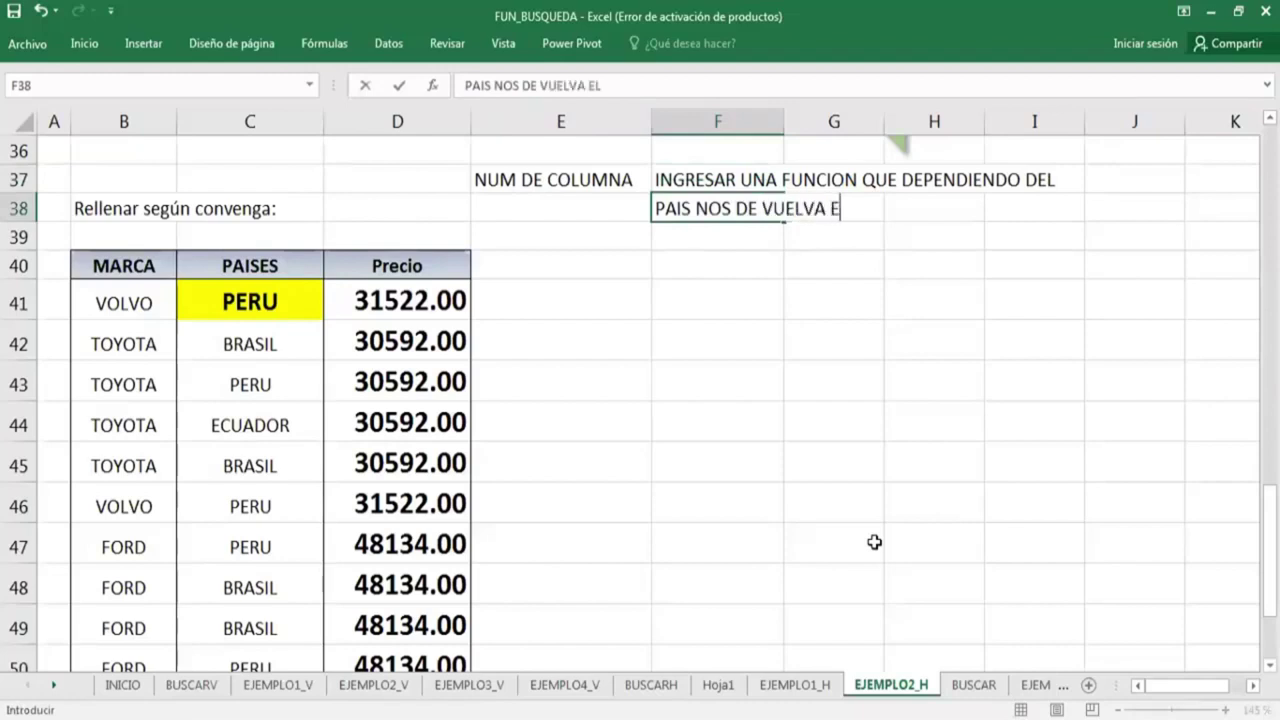
text( NUMERO)
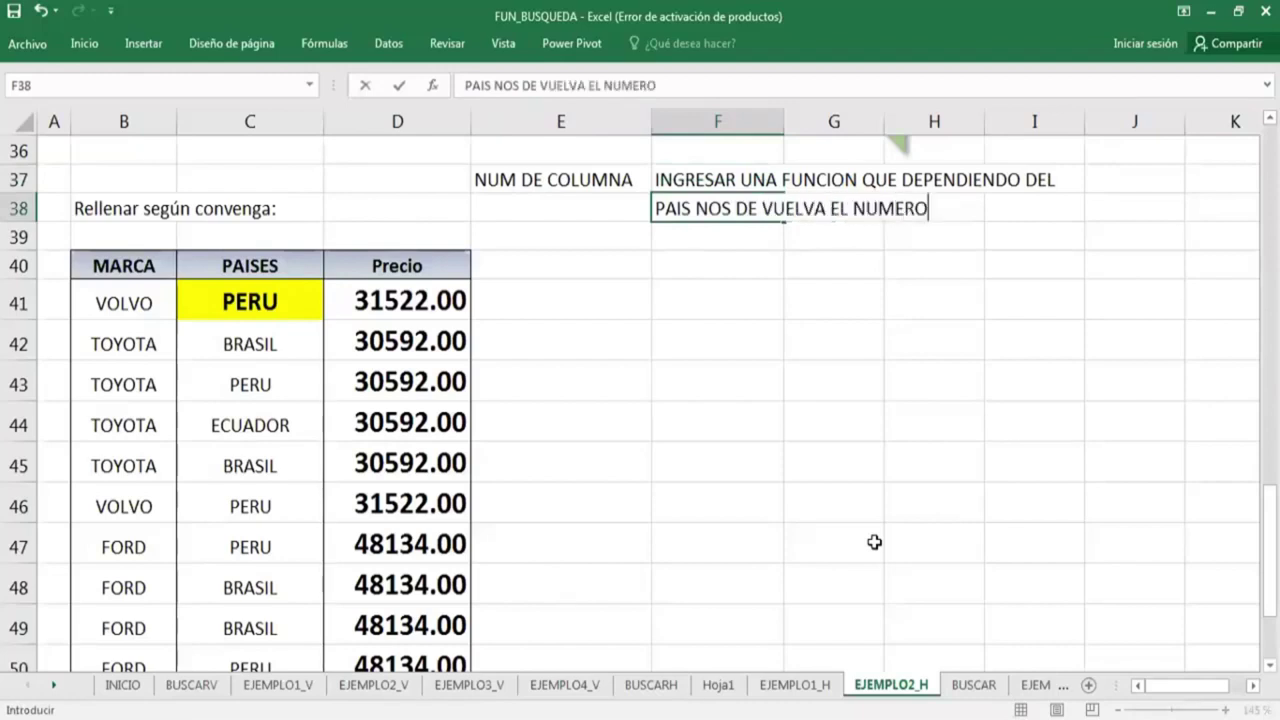
text( DE COLUM)
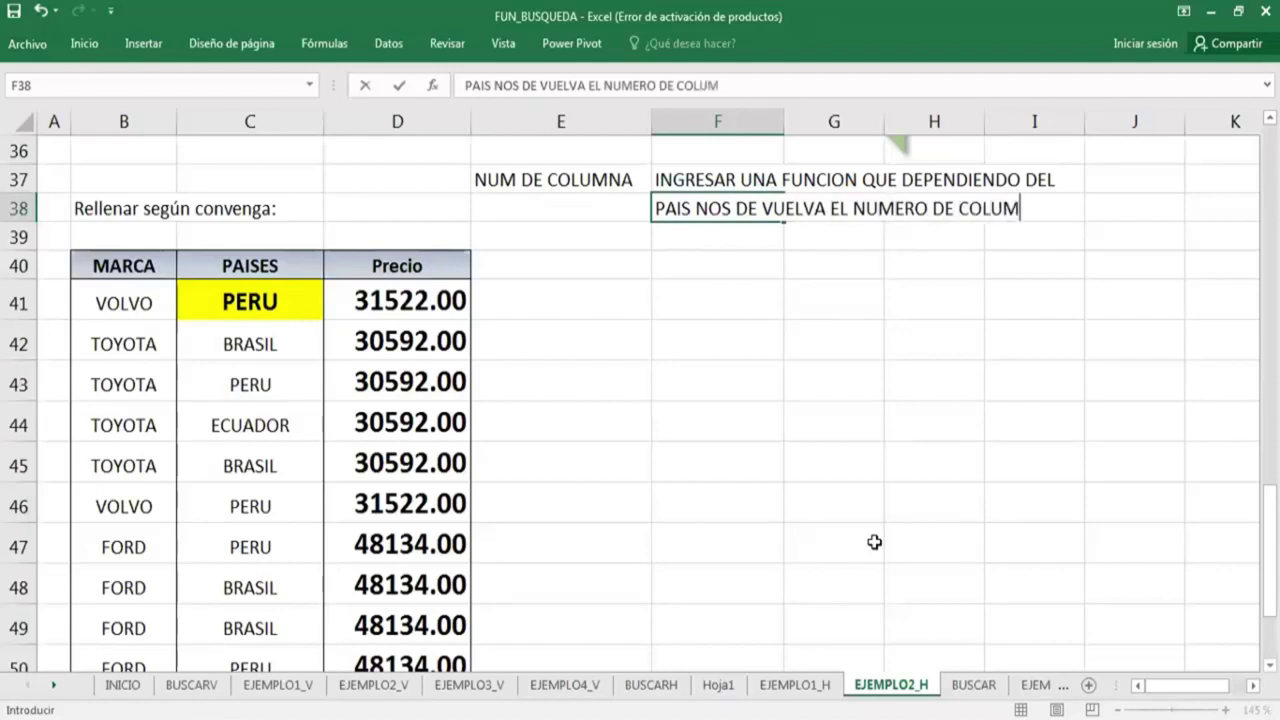
text(NA QUE S)
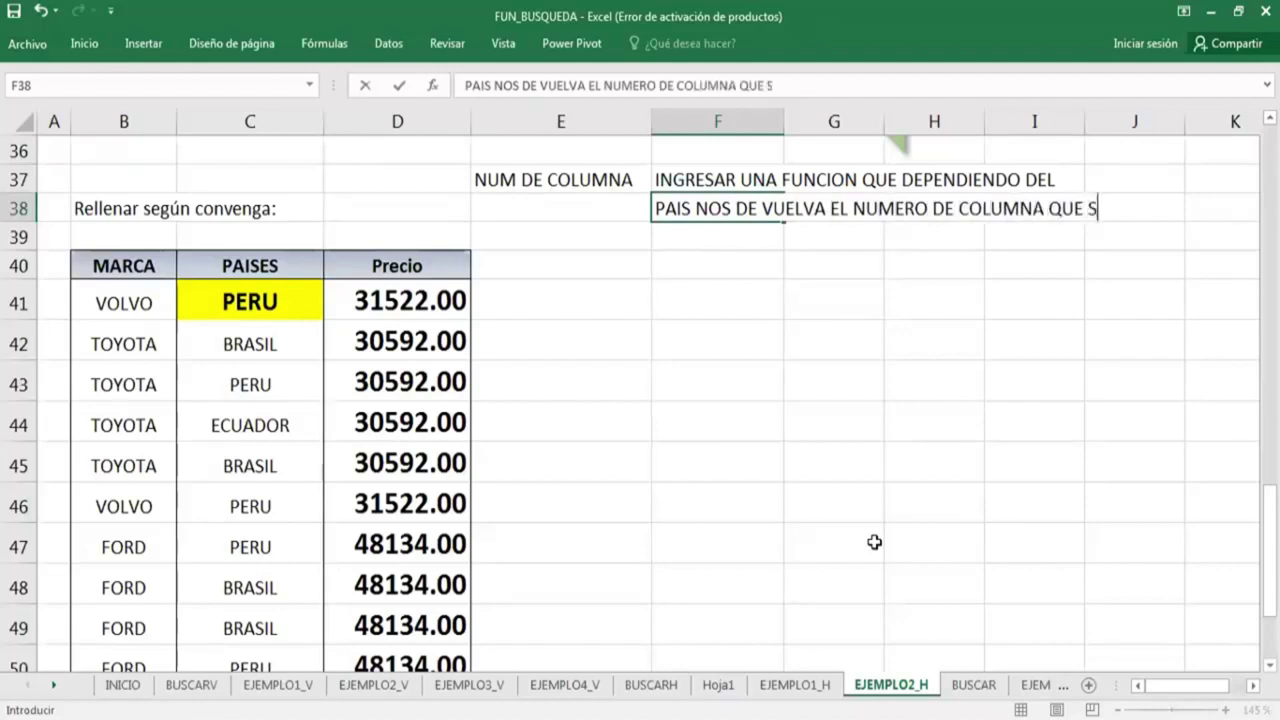
text(E)
key(Return)
text(RE)
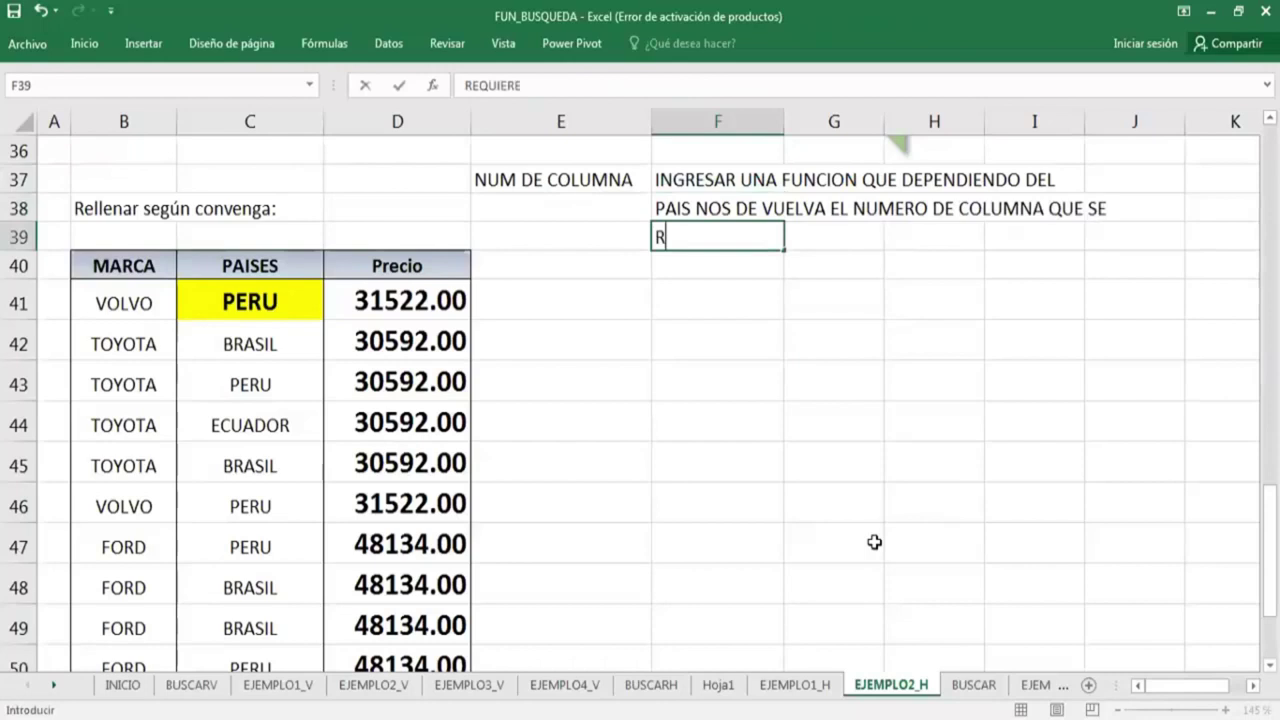
key(Return)
Move back through the note rows and down to row 41 of the table.
key(Up)
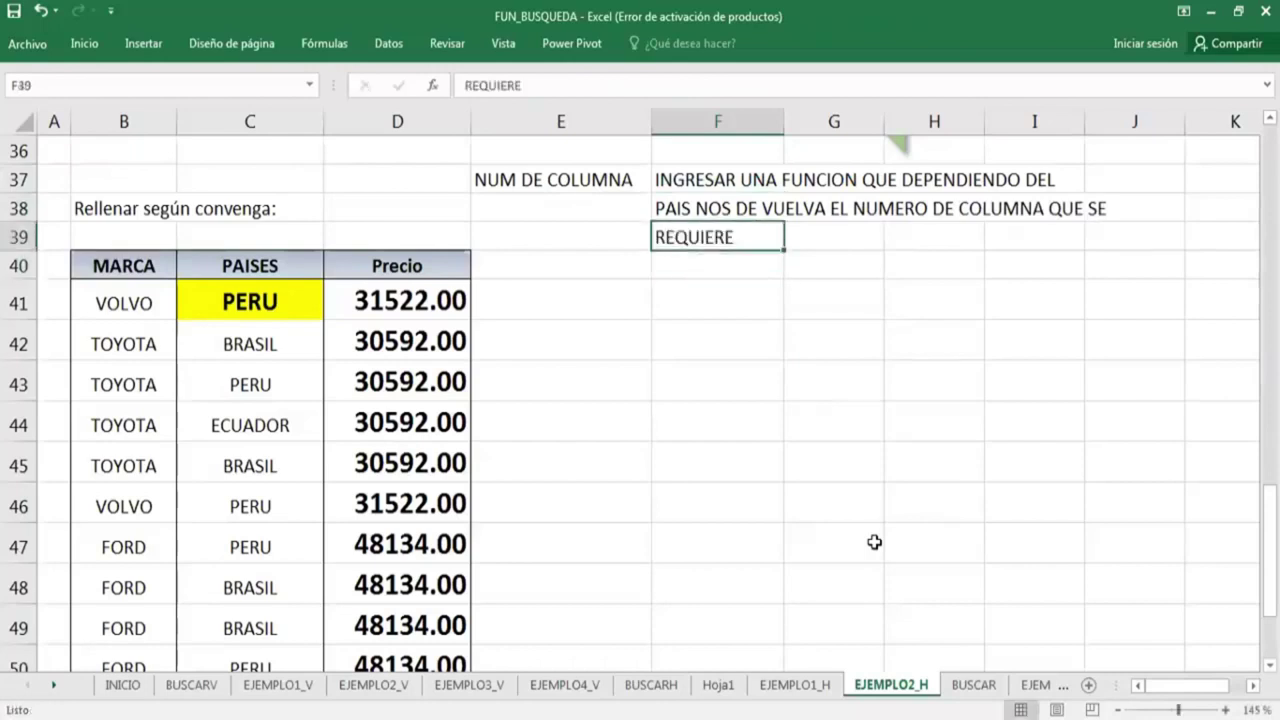
key(Up)
key(Up)
key(Up)
key(Left)
key(Down)
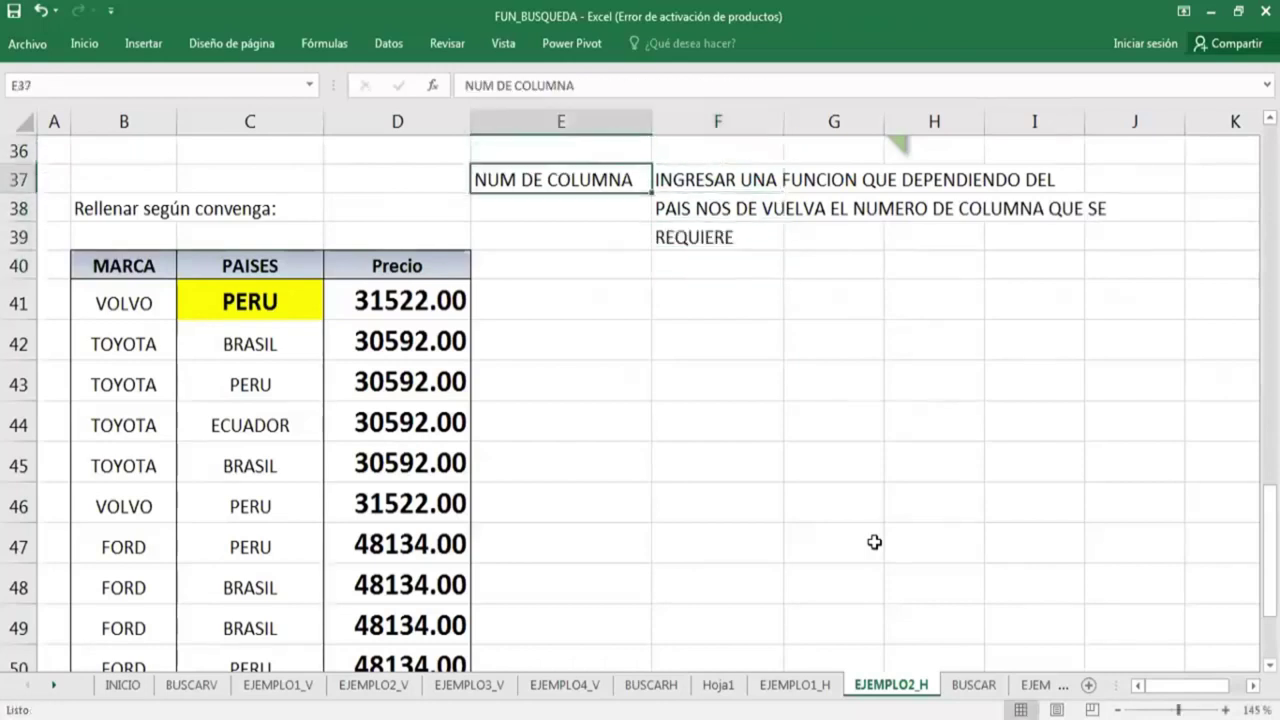
key(Down)
key(Up)
key(Down)
key(Down)
key(Down)
key(Down)
key(Left)
key(Right)
key(Right)
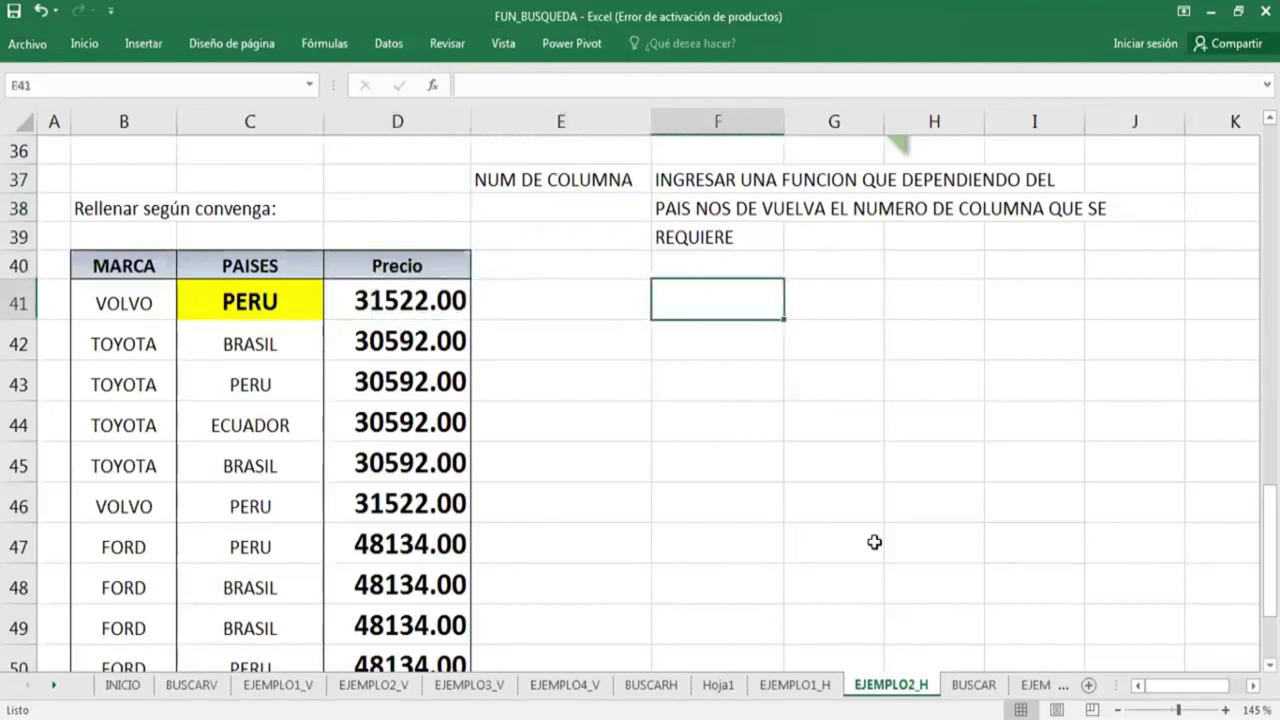
key(Right)
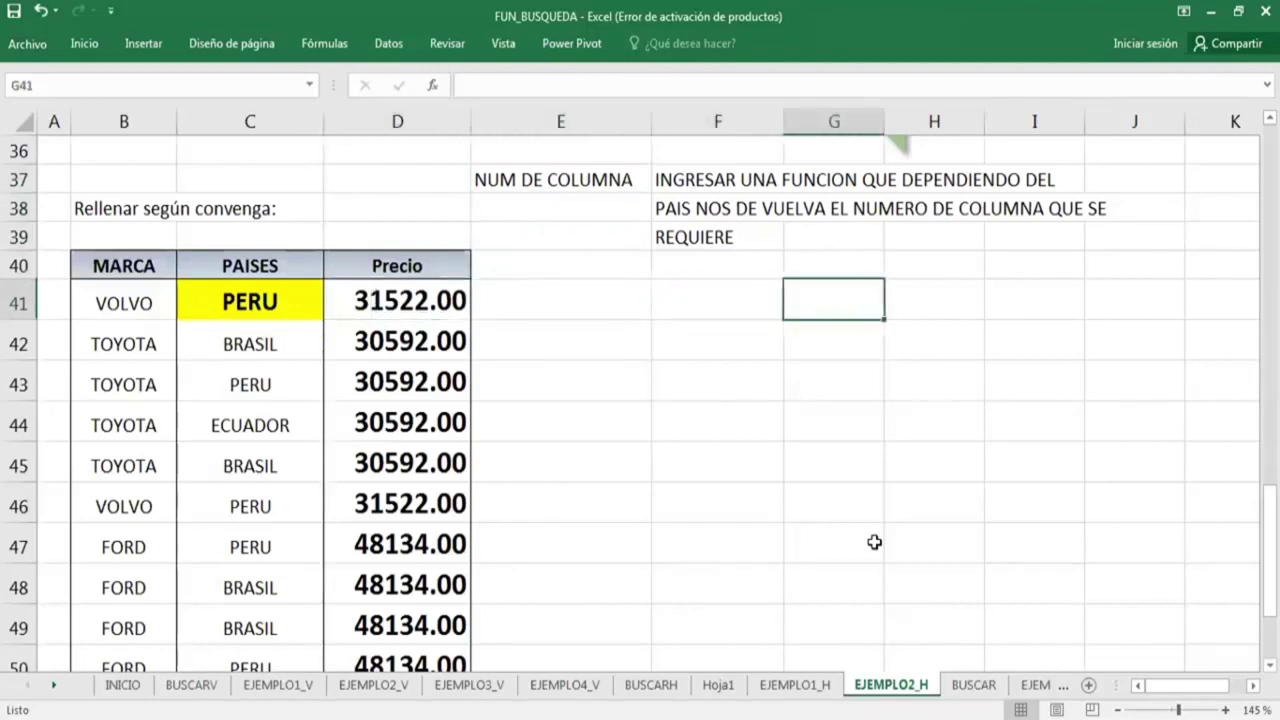
Replace D41's fixed column index 2 with SI(C41="PERU",2, and open a nested SI.
key(Left)
key(Left)
key(Left)
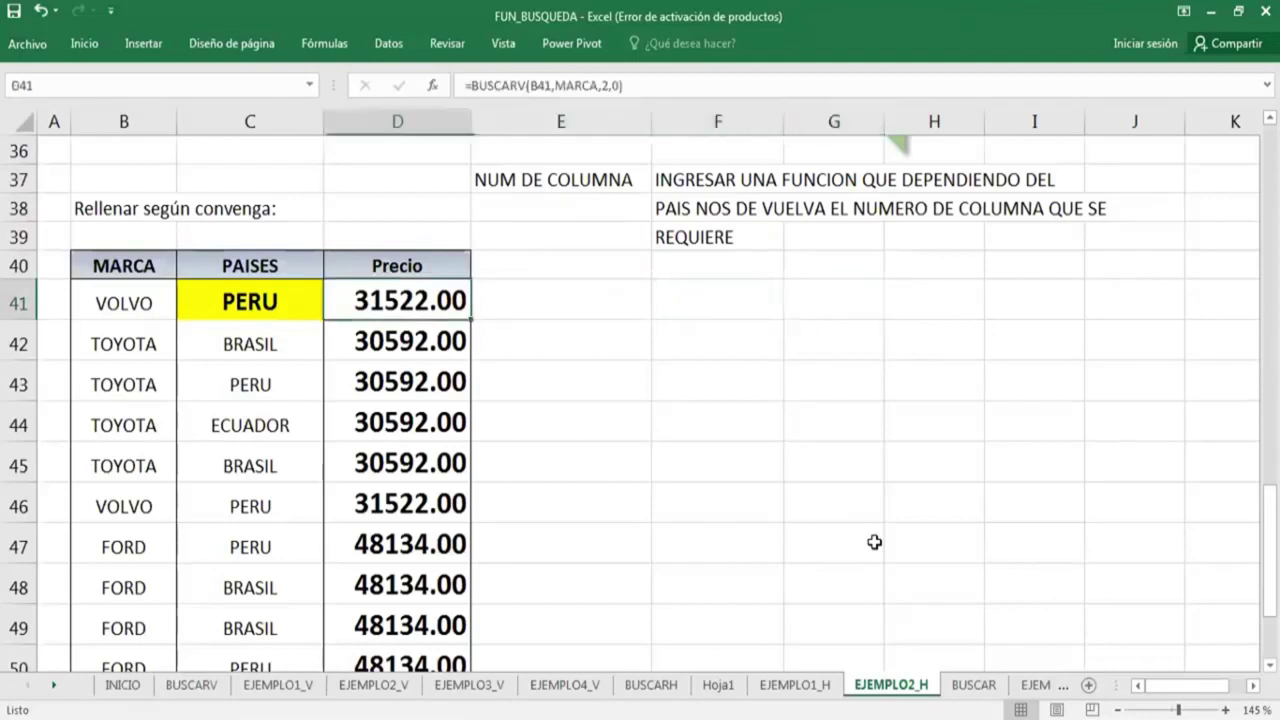
key(F2)
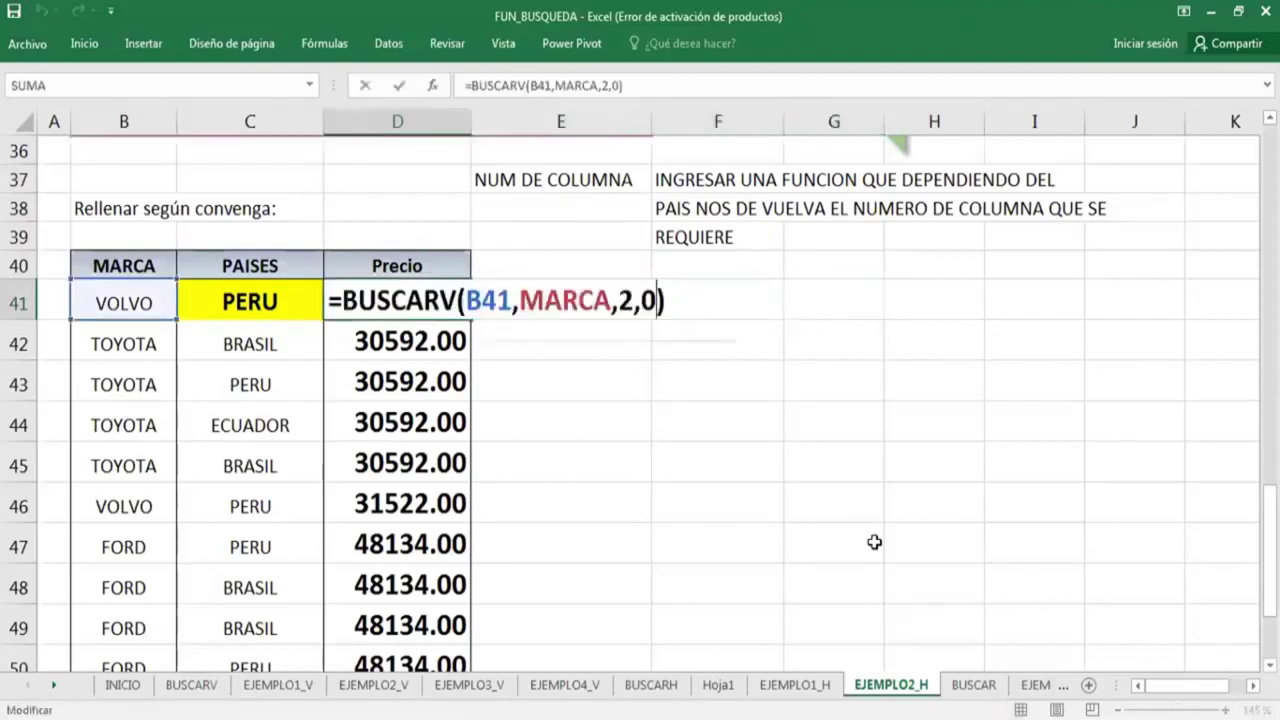
key(Left)
key(Left)
key(Left)
key(BackSpace)
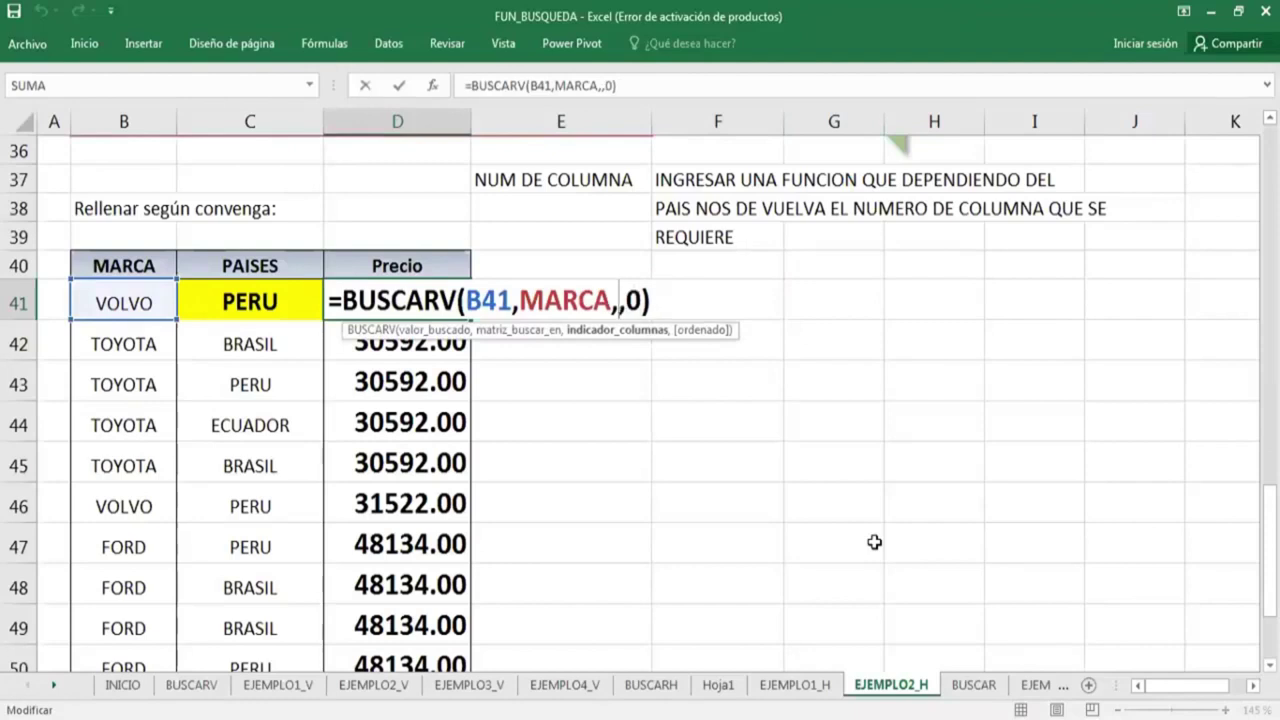
text(SI()
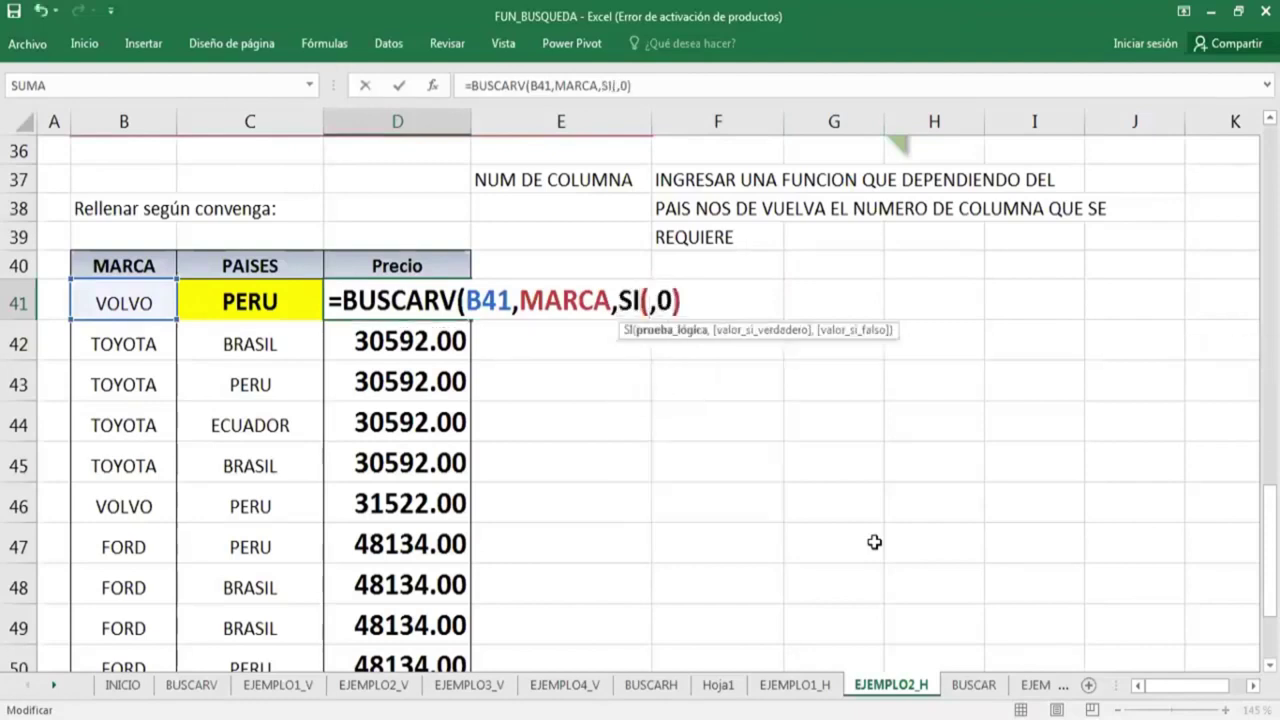
key(Left)
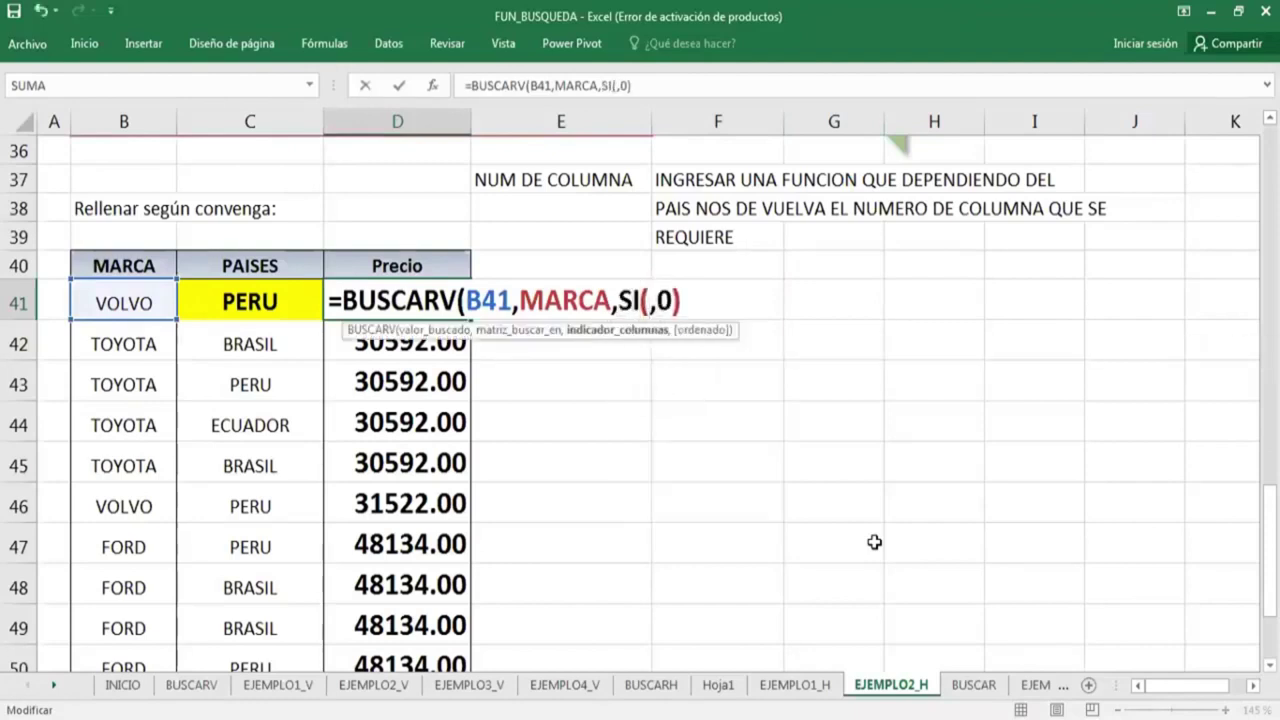
key(Right)
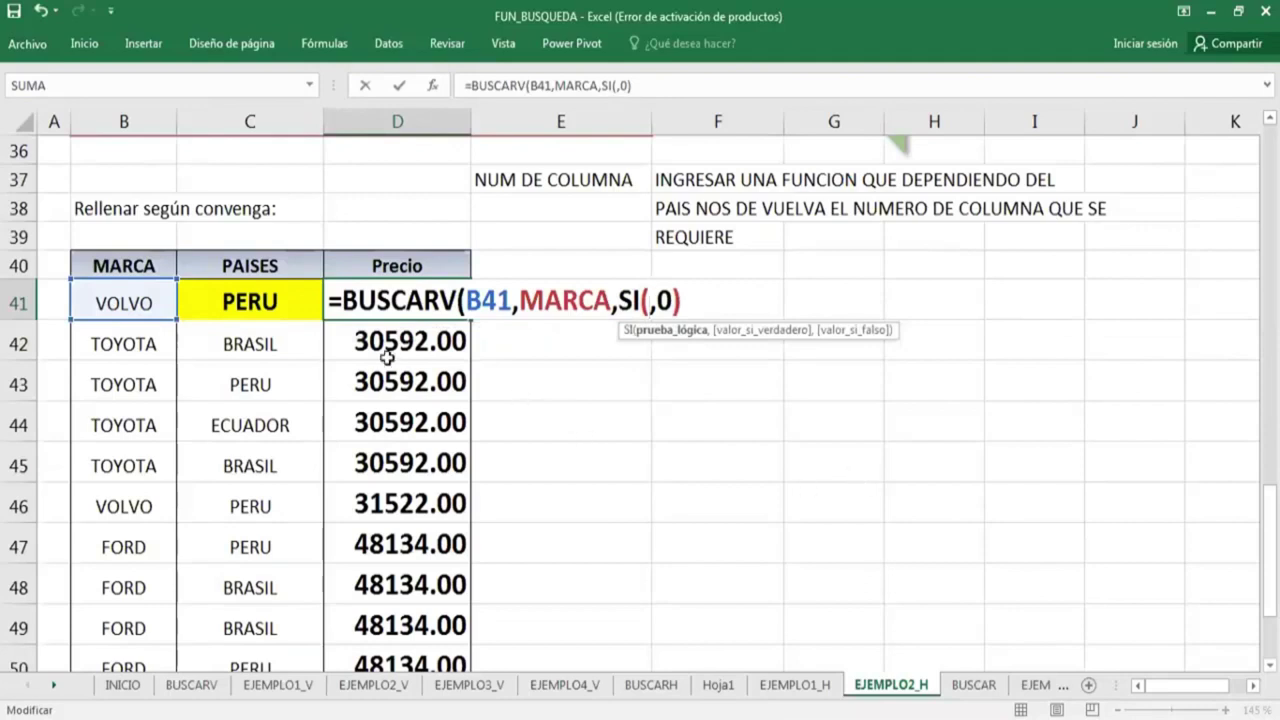
click(278, 310)
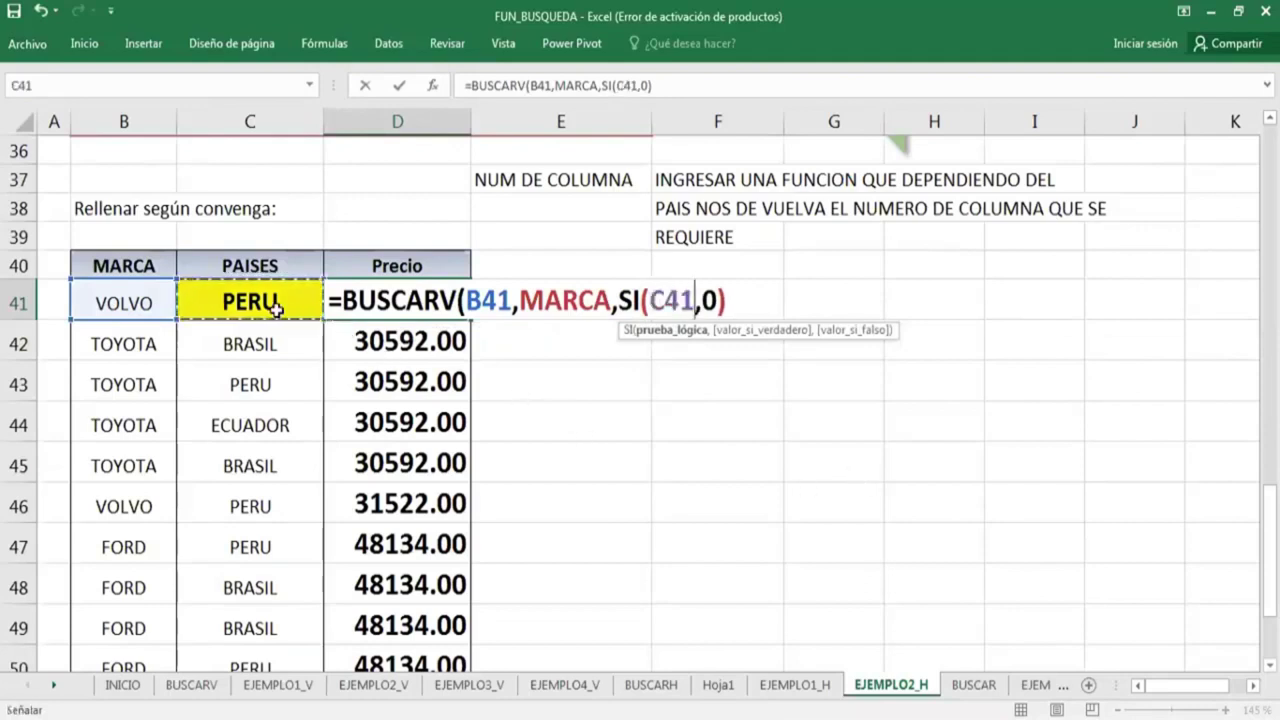
text(=")
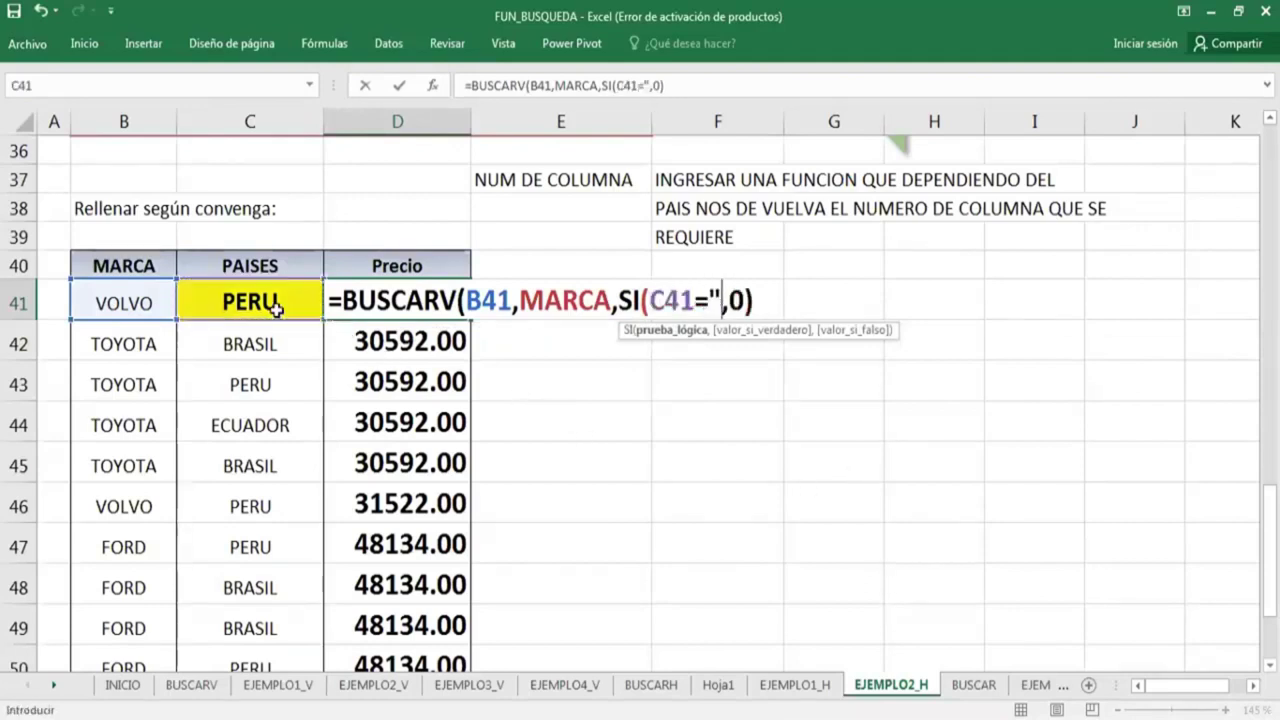
text(PERU")
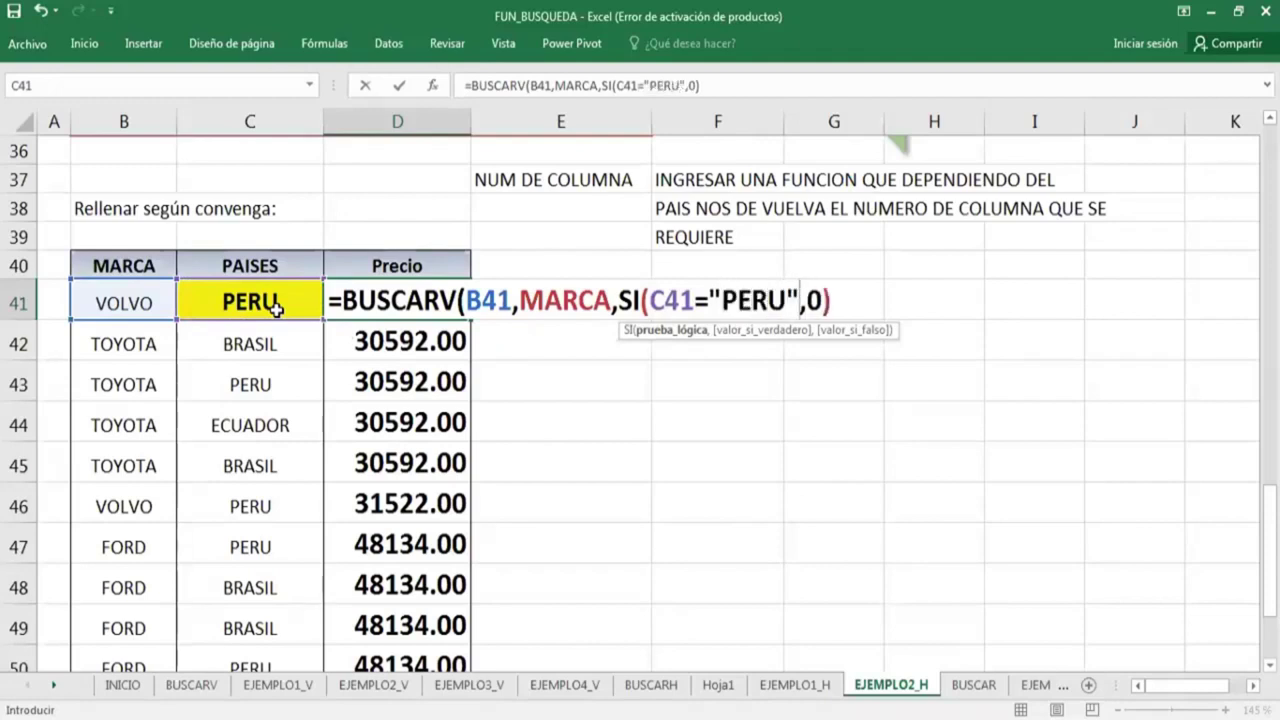
text(,)
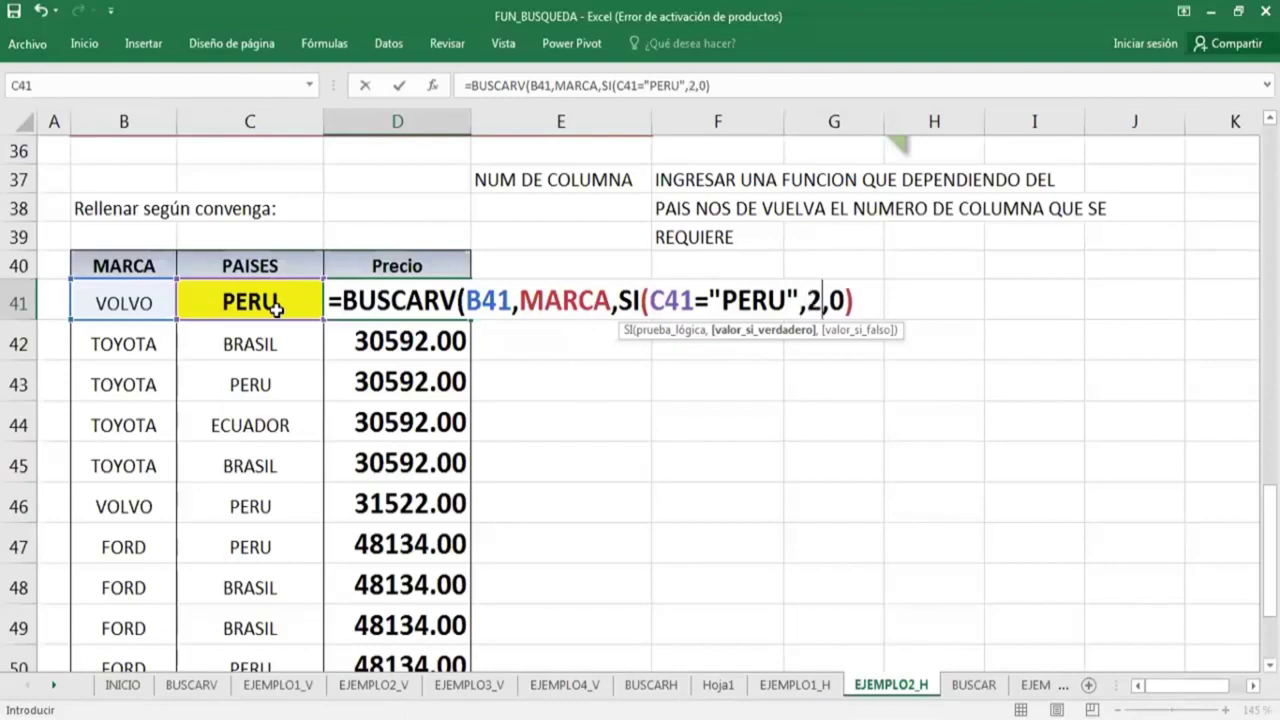
text(2)
text(,)
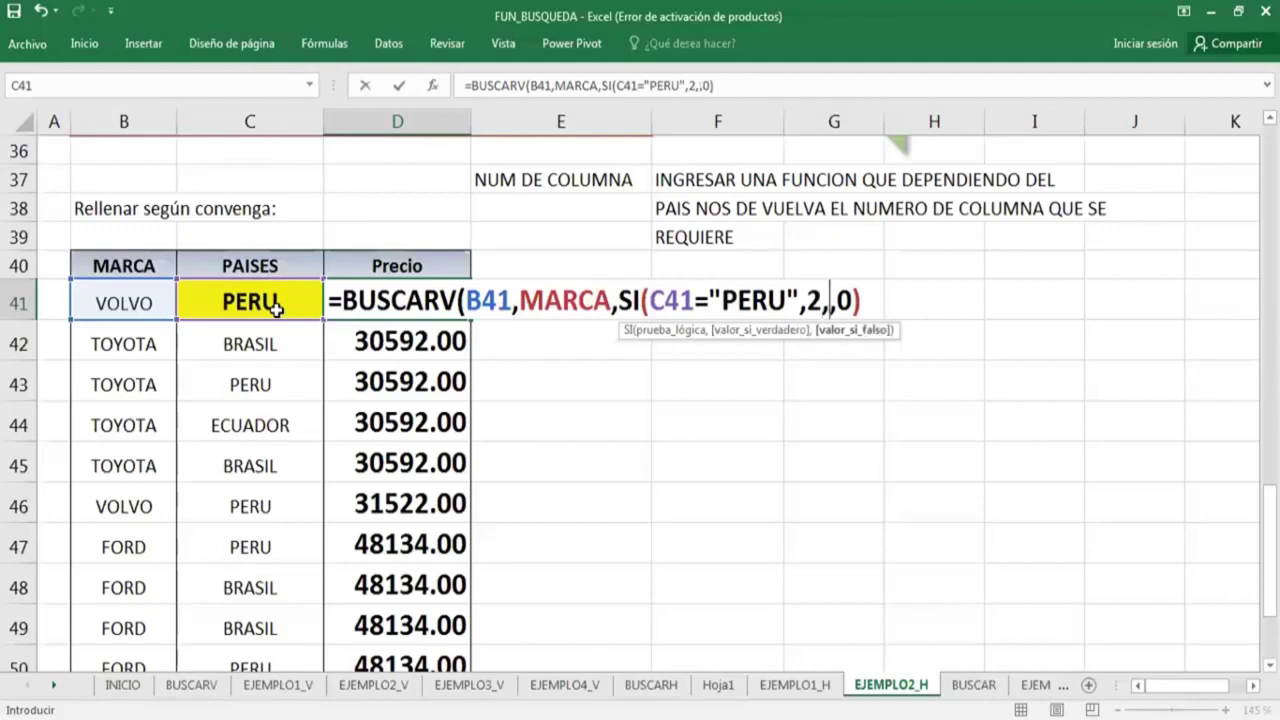
text(SI()
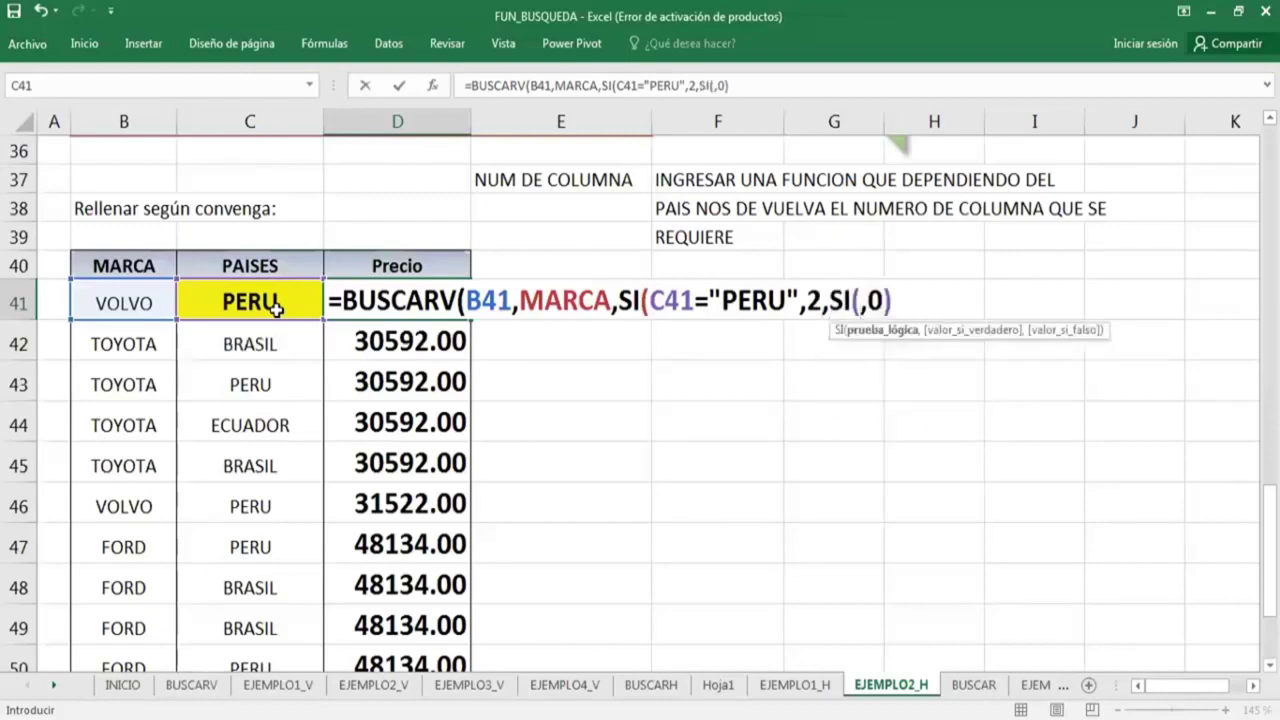
Add the BRASIL→3 and ECUADOR→4 tests with an empty-text fallback and close the formula.
click(275, 310)
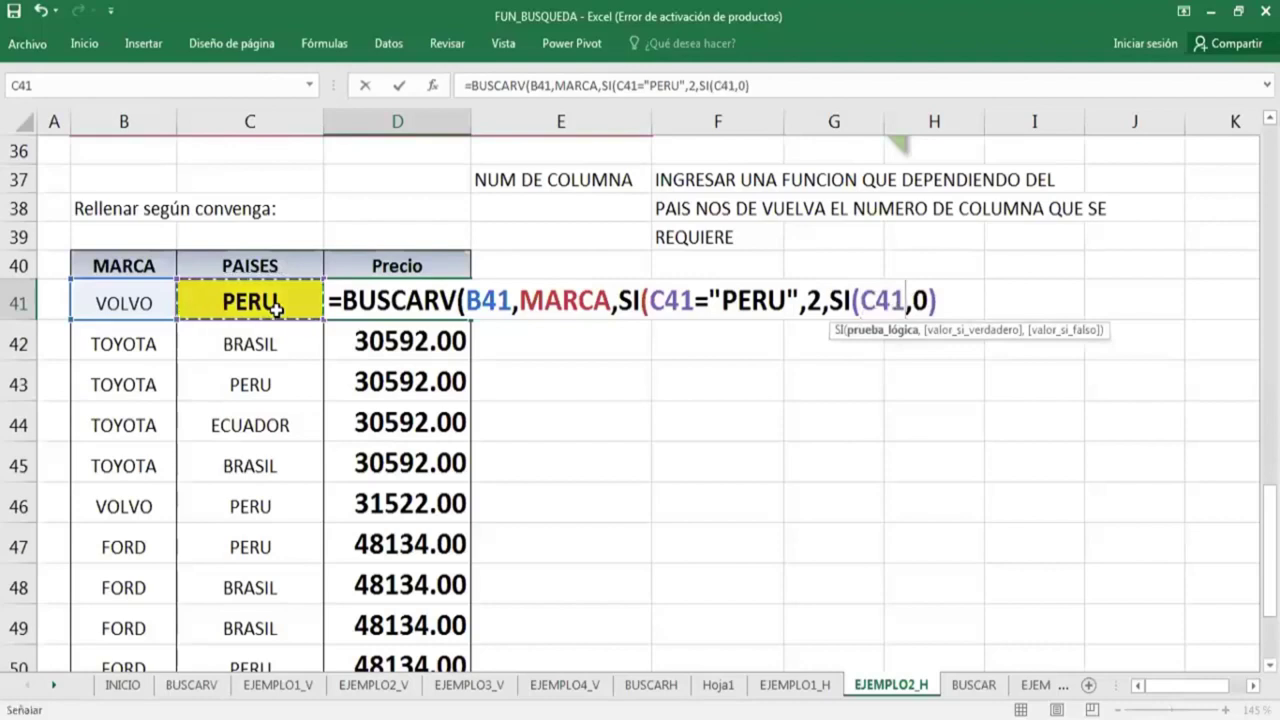
text(="B)
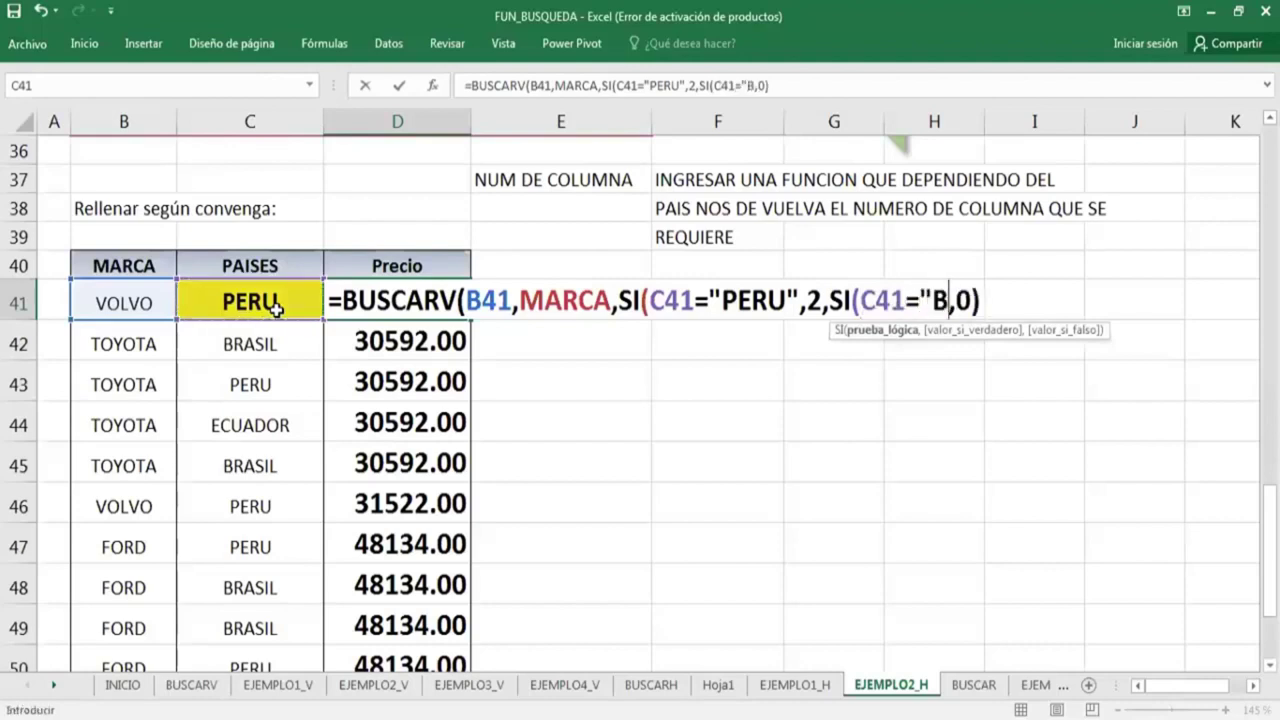
text(RASIL")
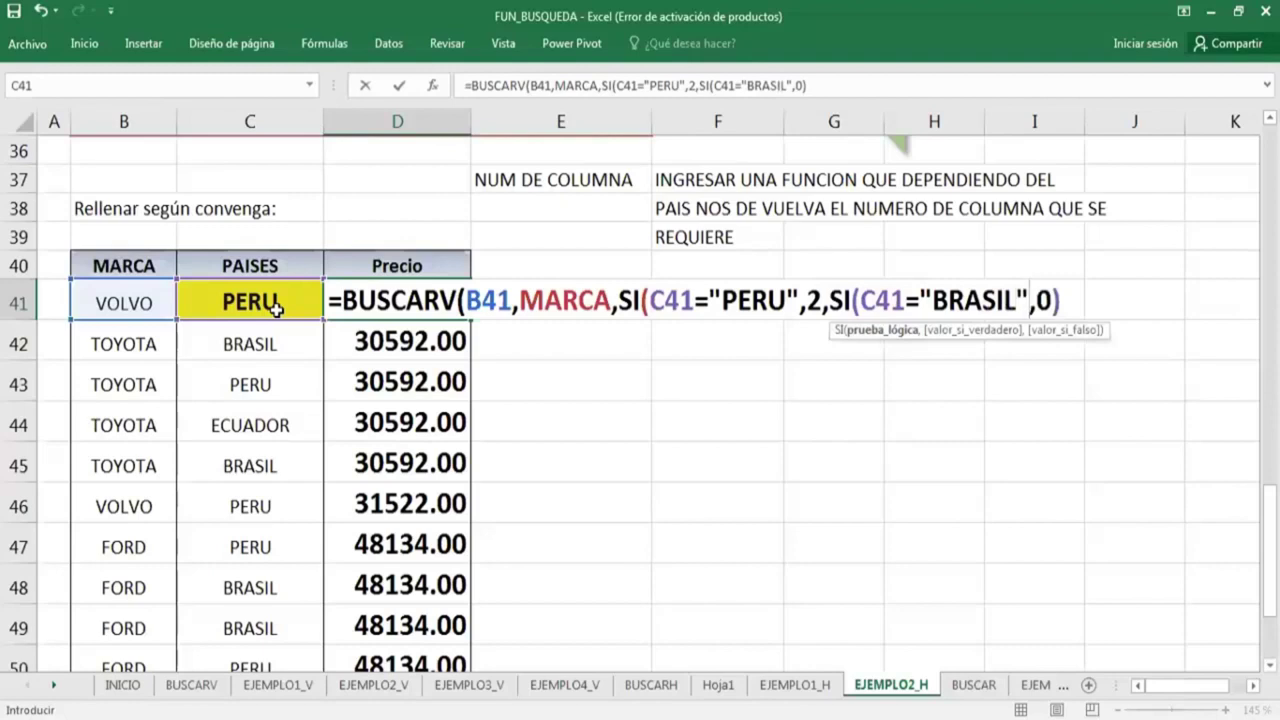
text(,)
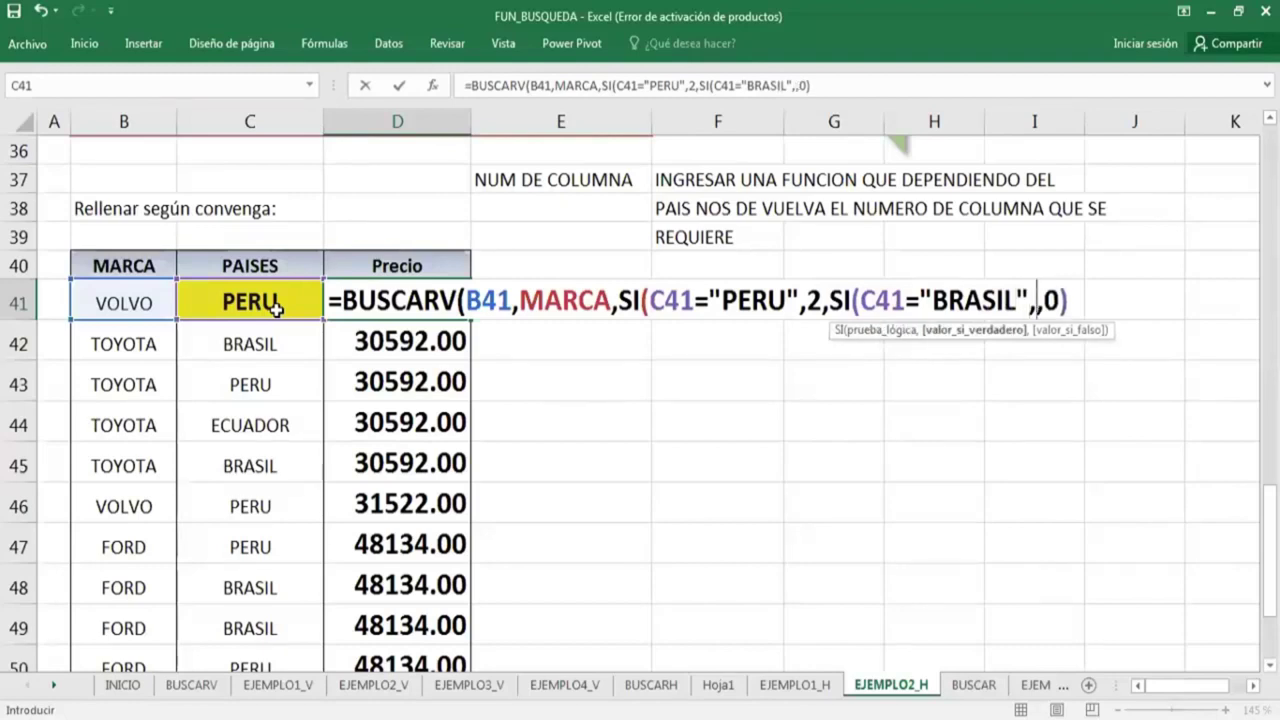
text(3,)
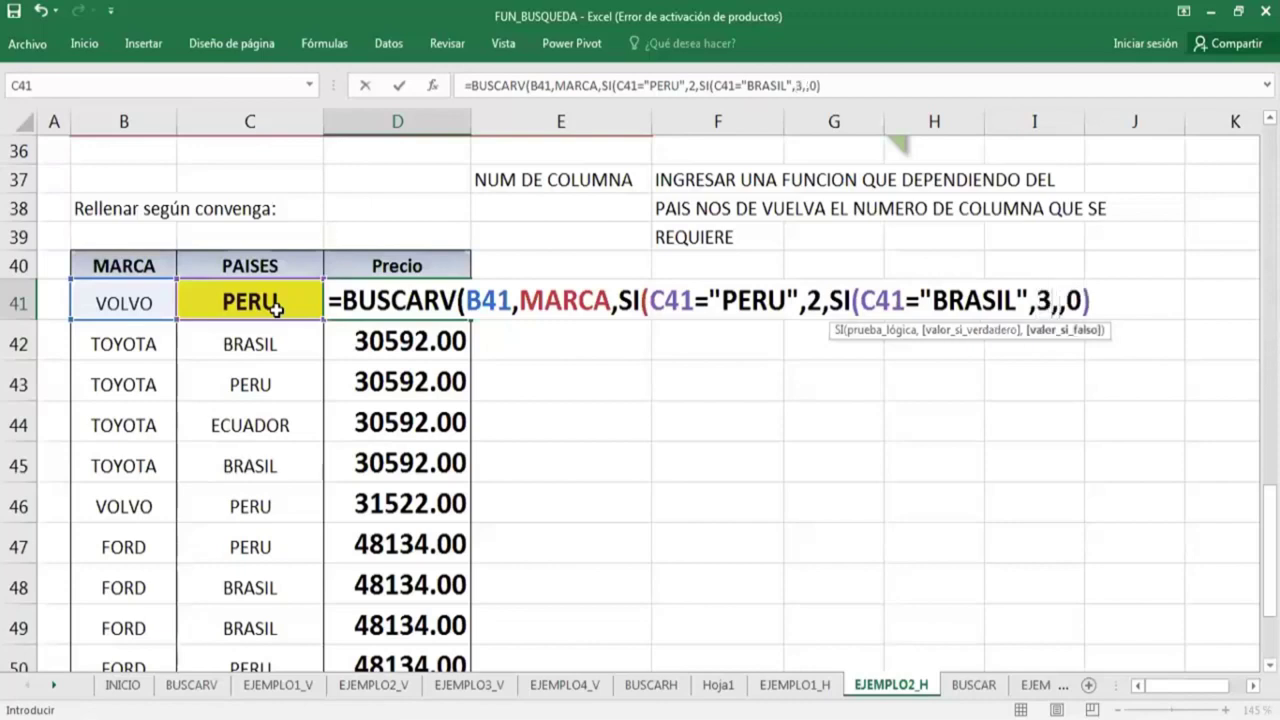
text(SI()
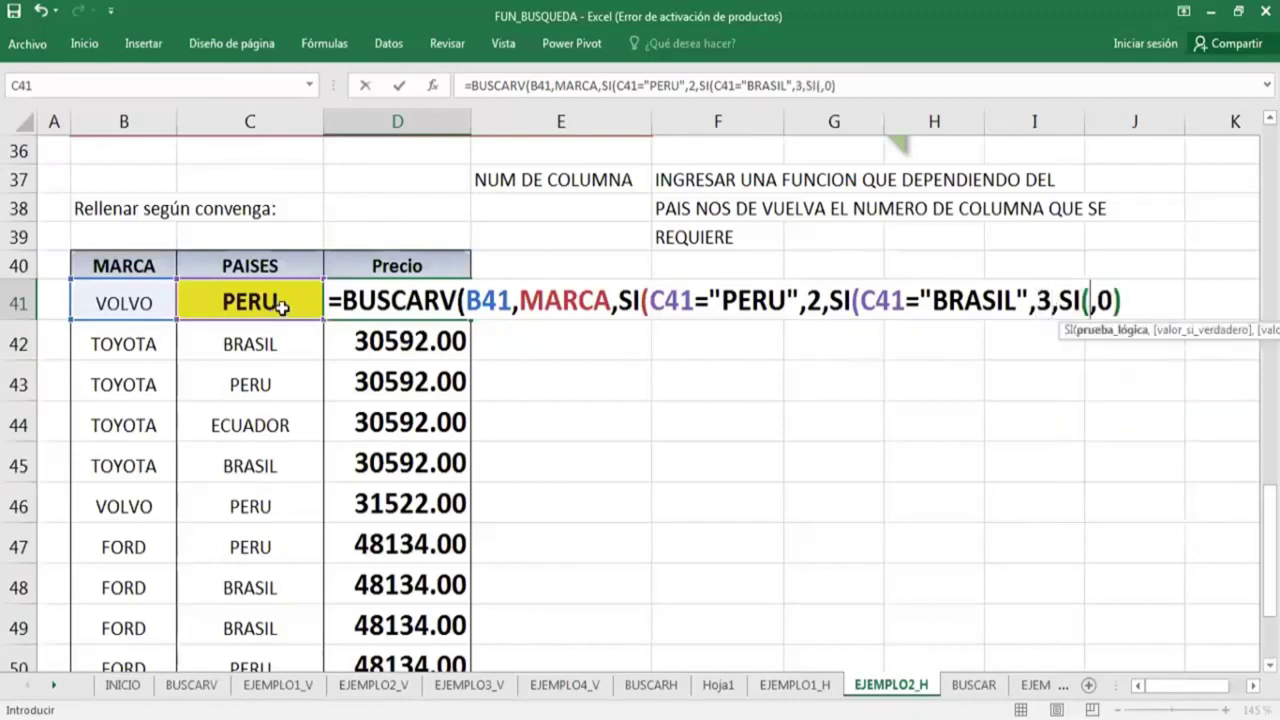
click(251, 299)
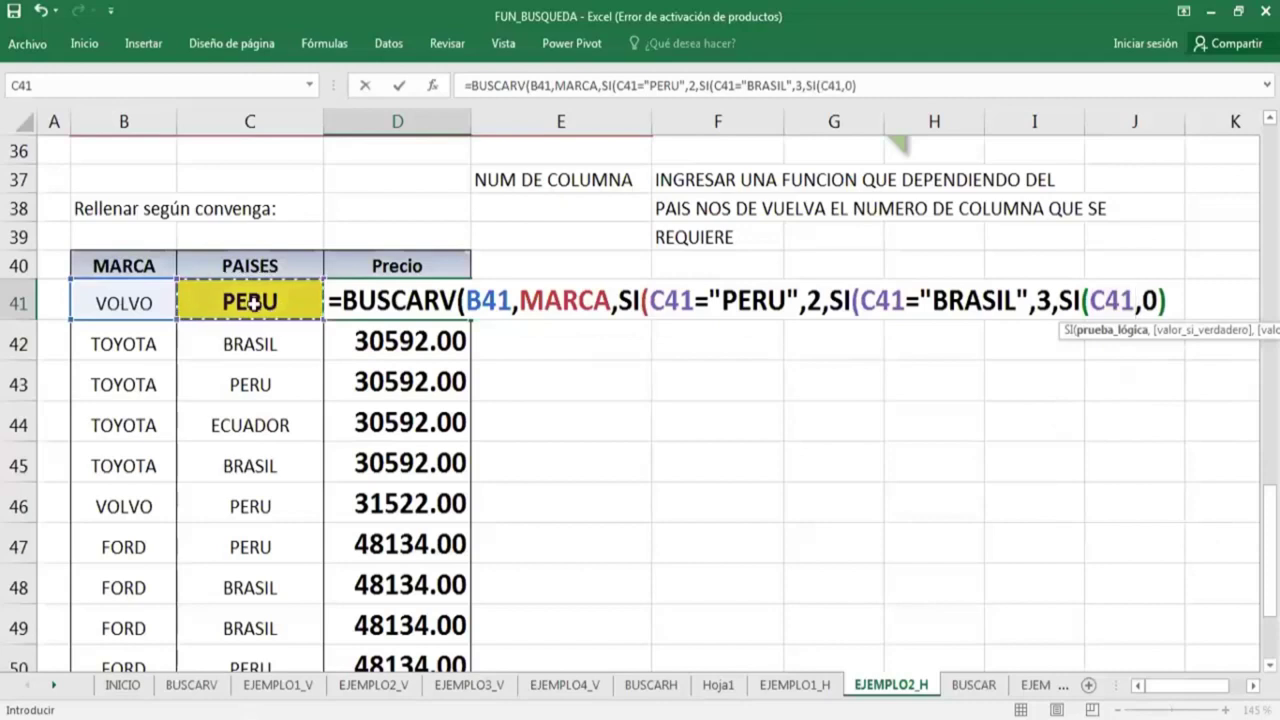
text(="EC)
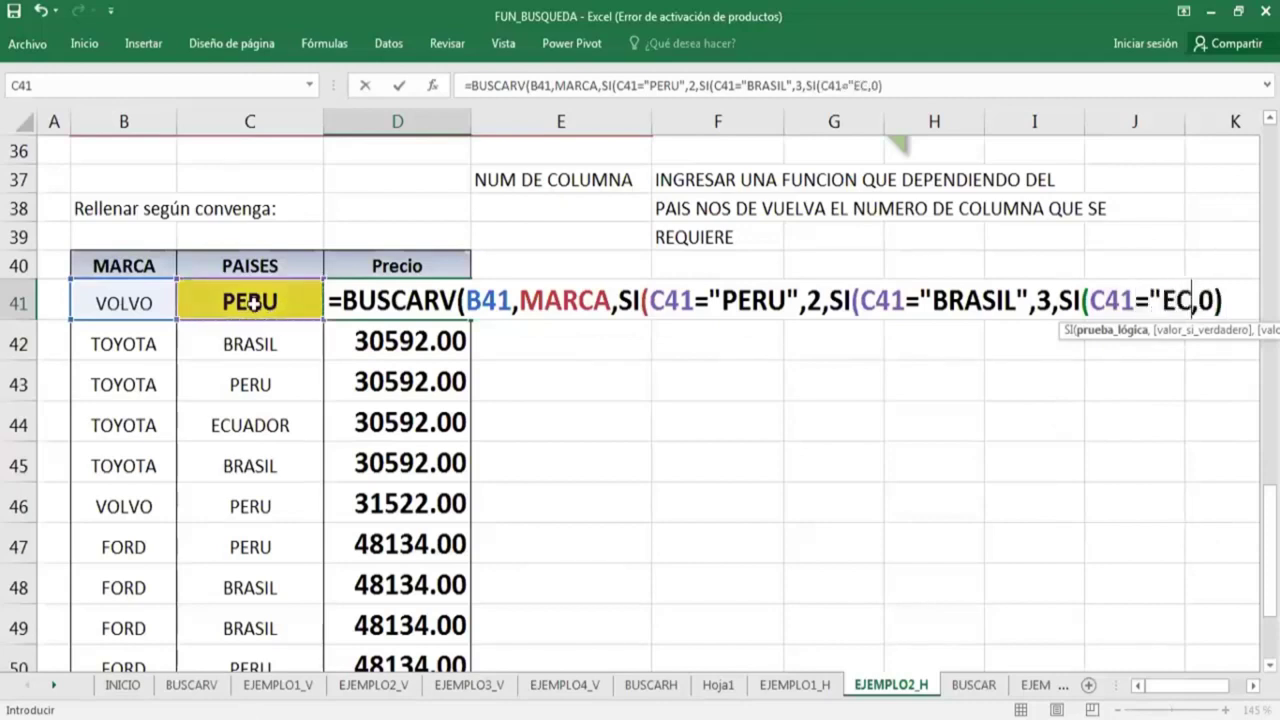
text(UAD)
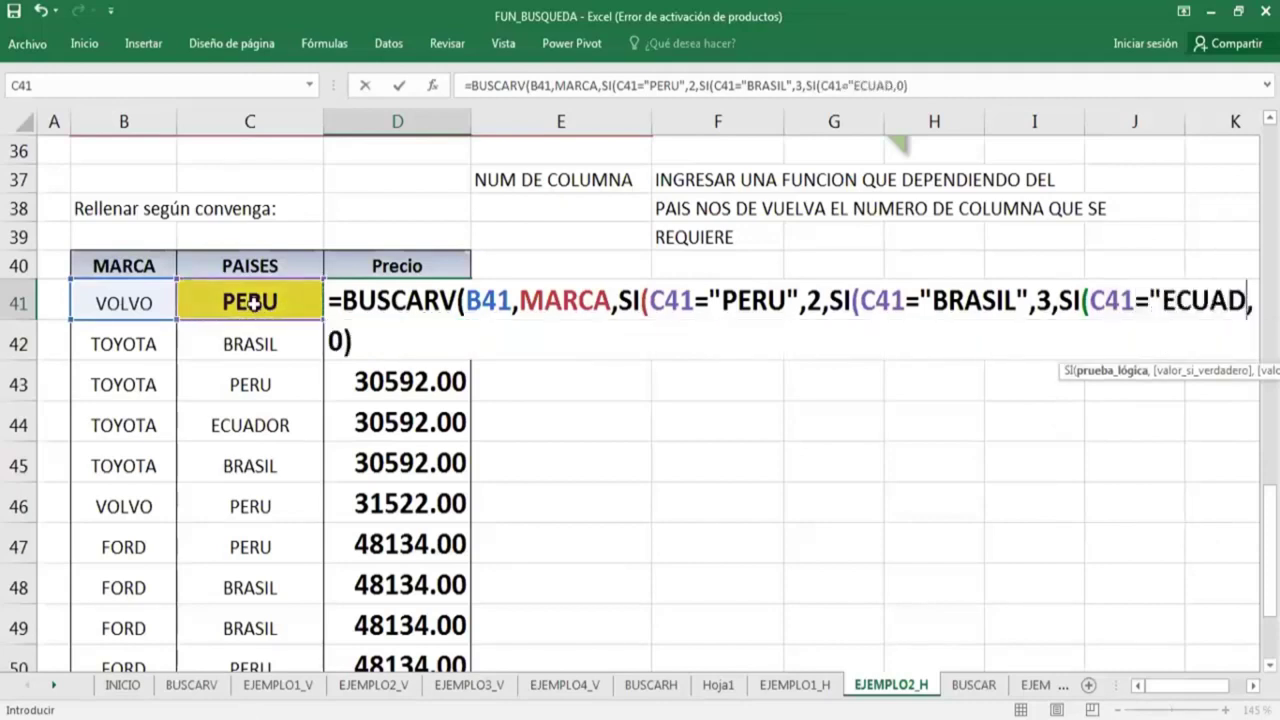
key(BackSpace)
text(DO)
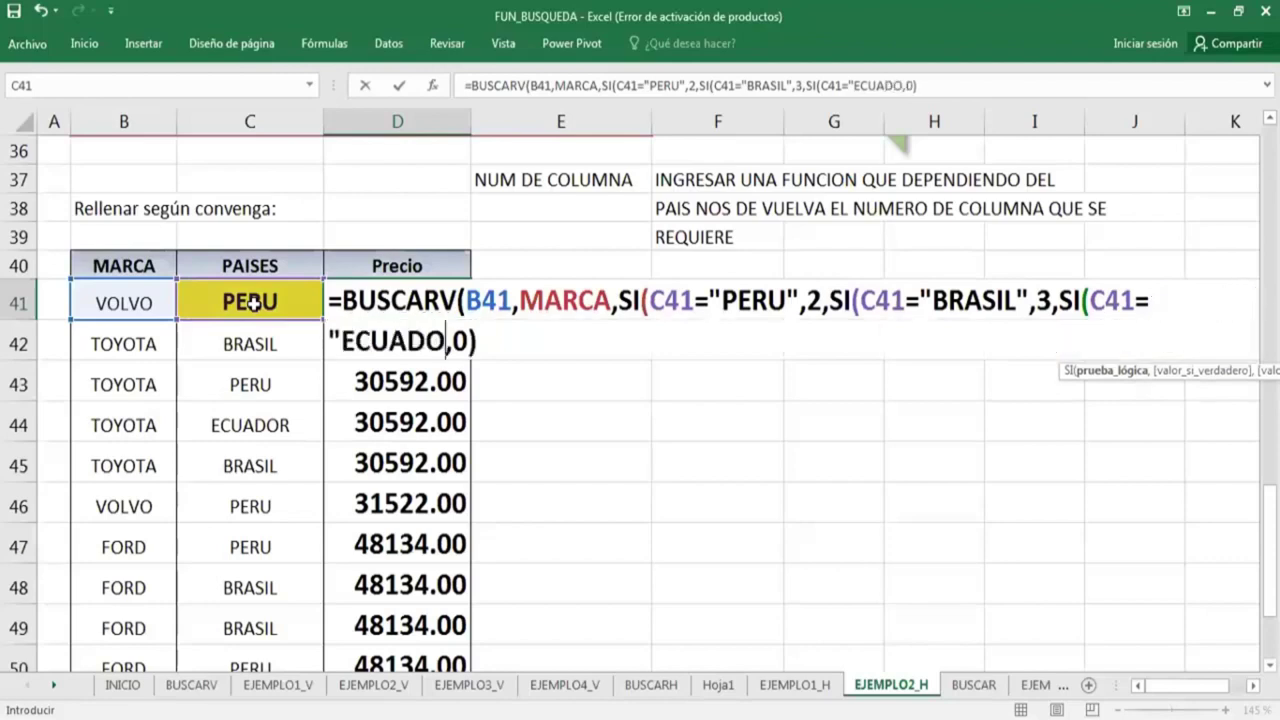
text(R")
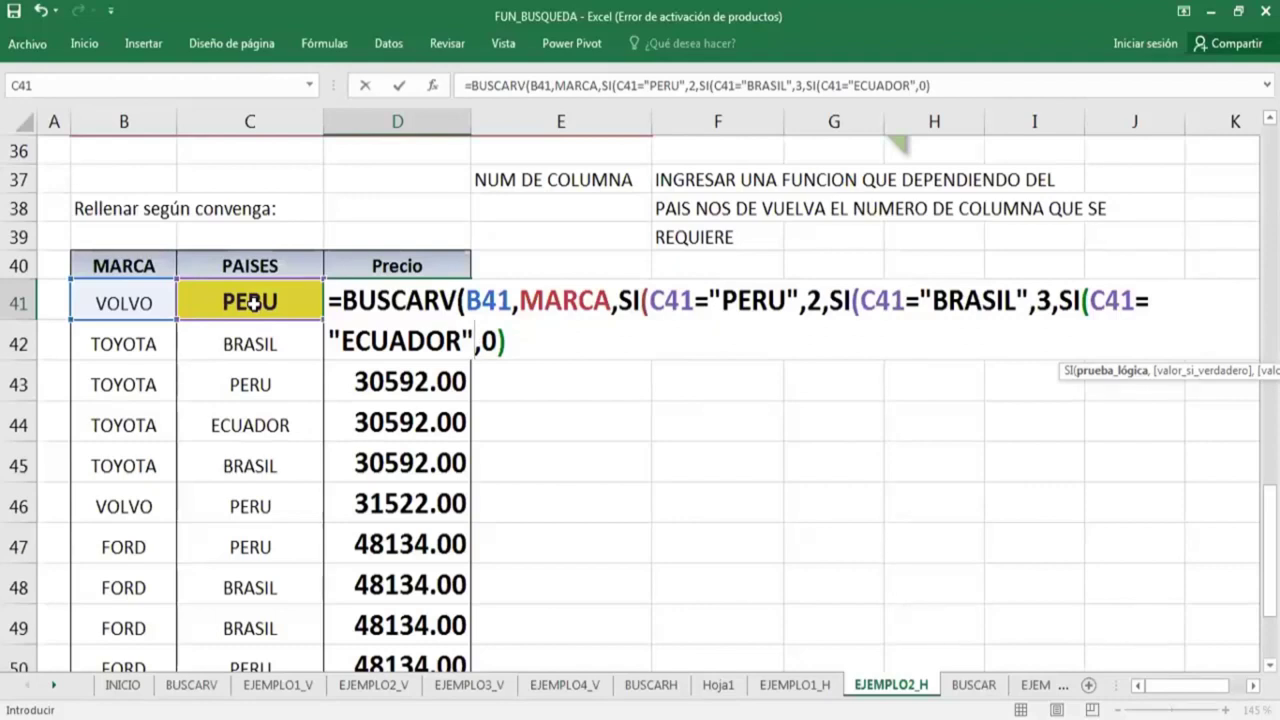
text(,)
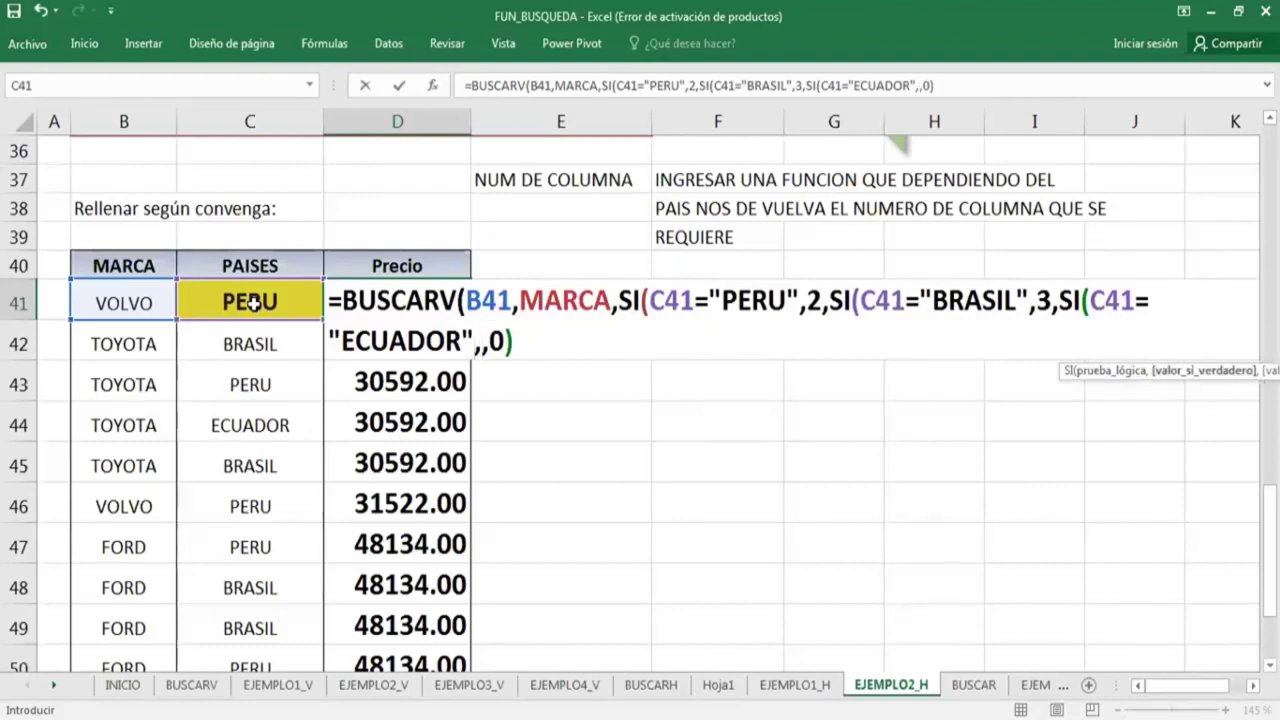
text(4,)
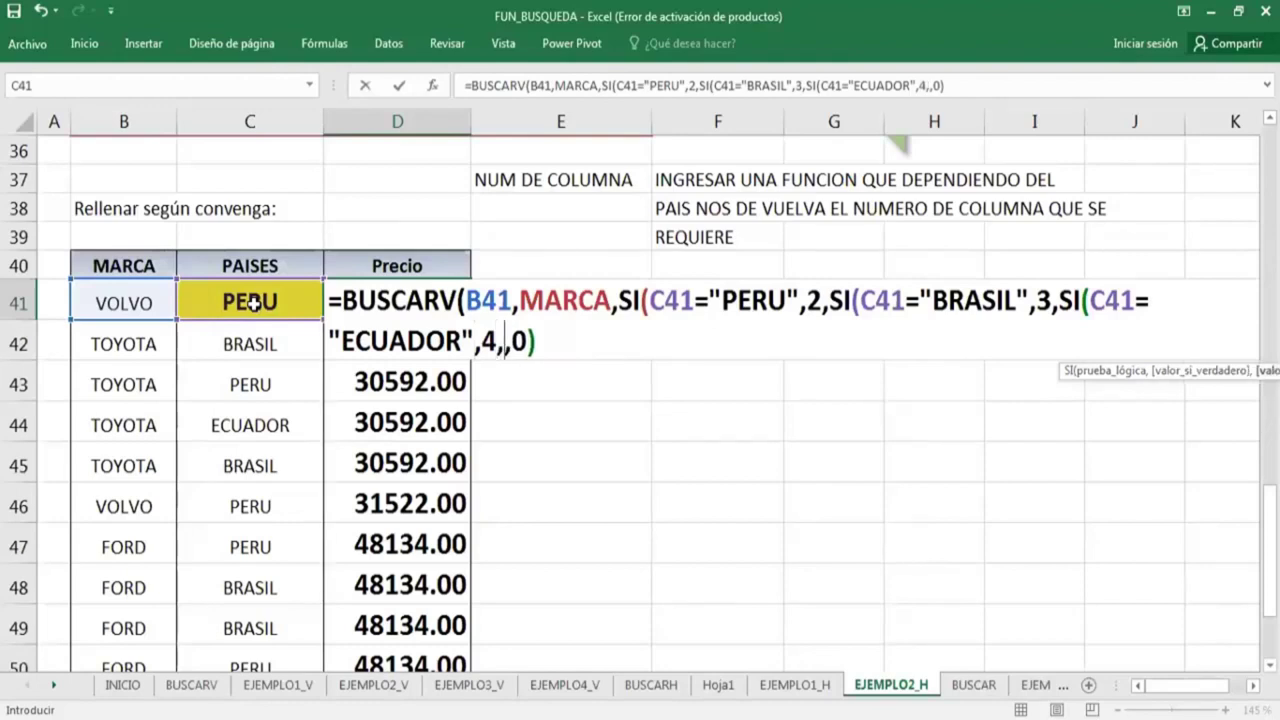
text(0)
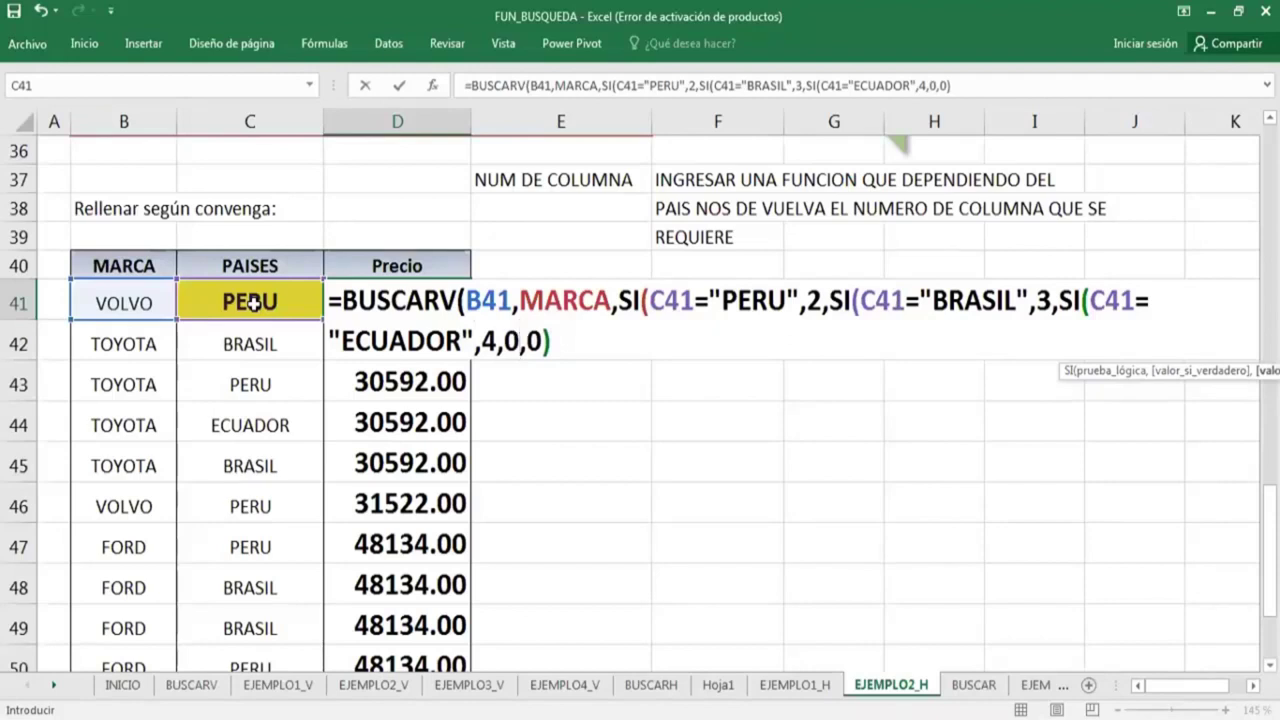
key(BackSpace)
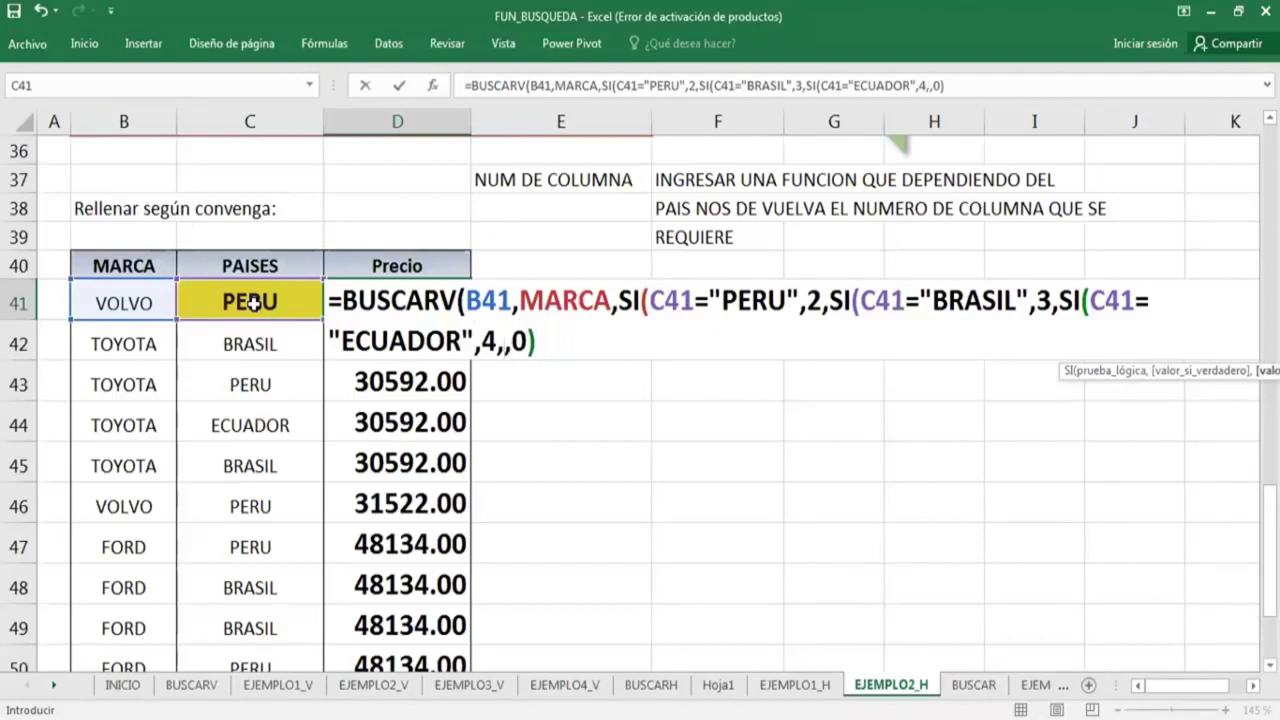
text("")
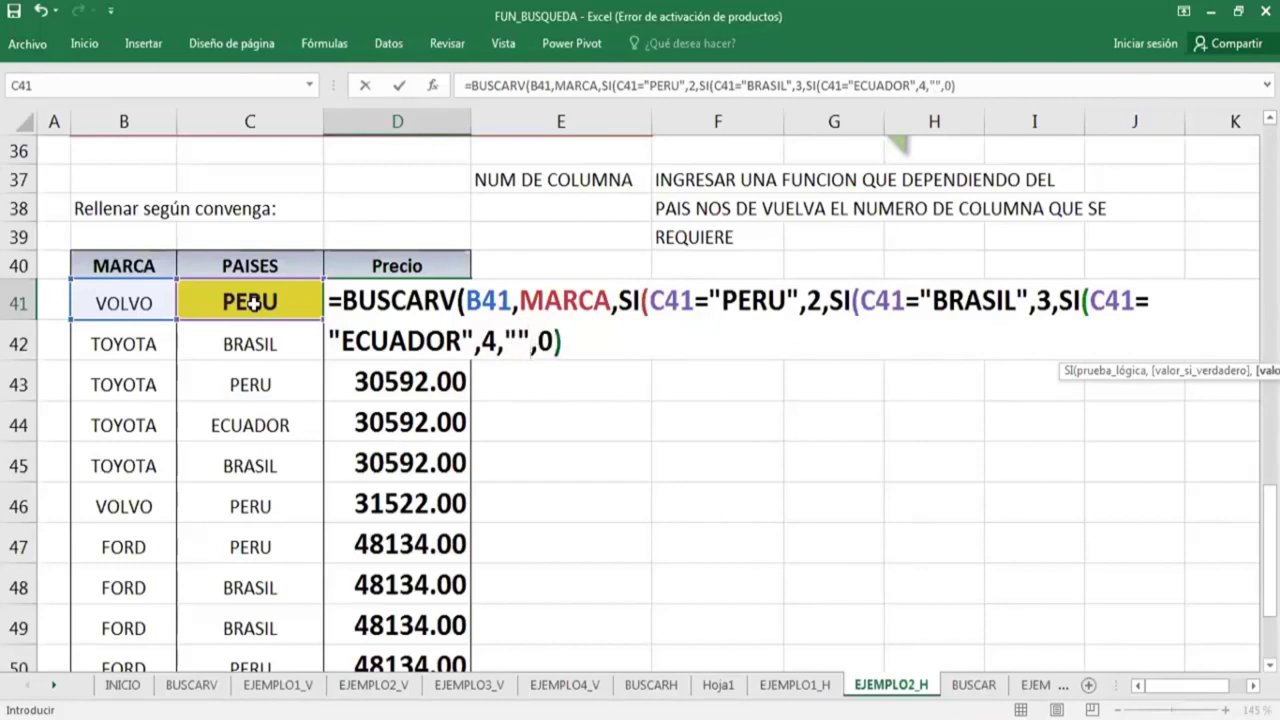
text()))
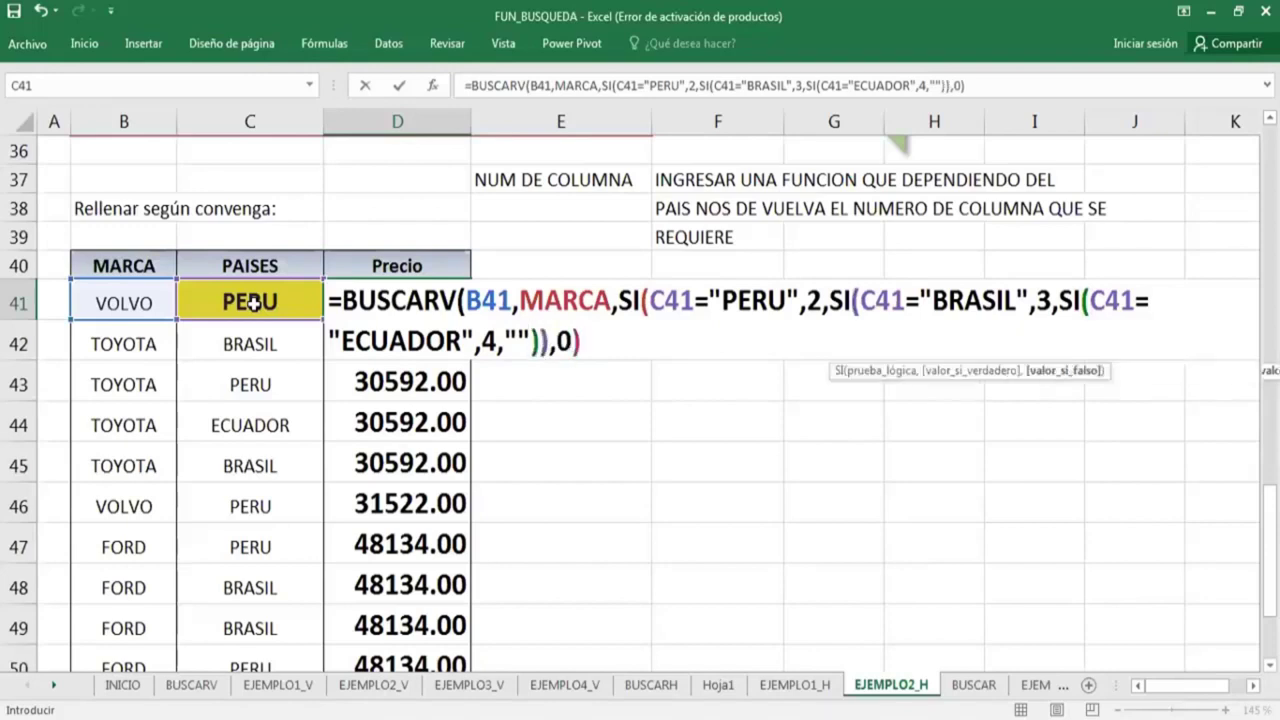
text())
key(Return)
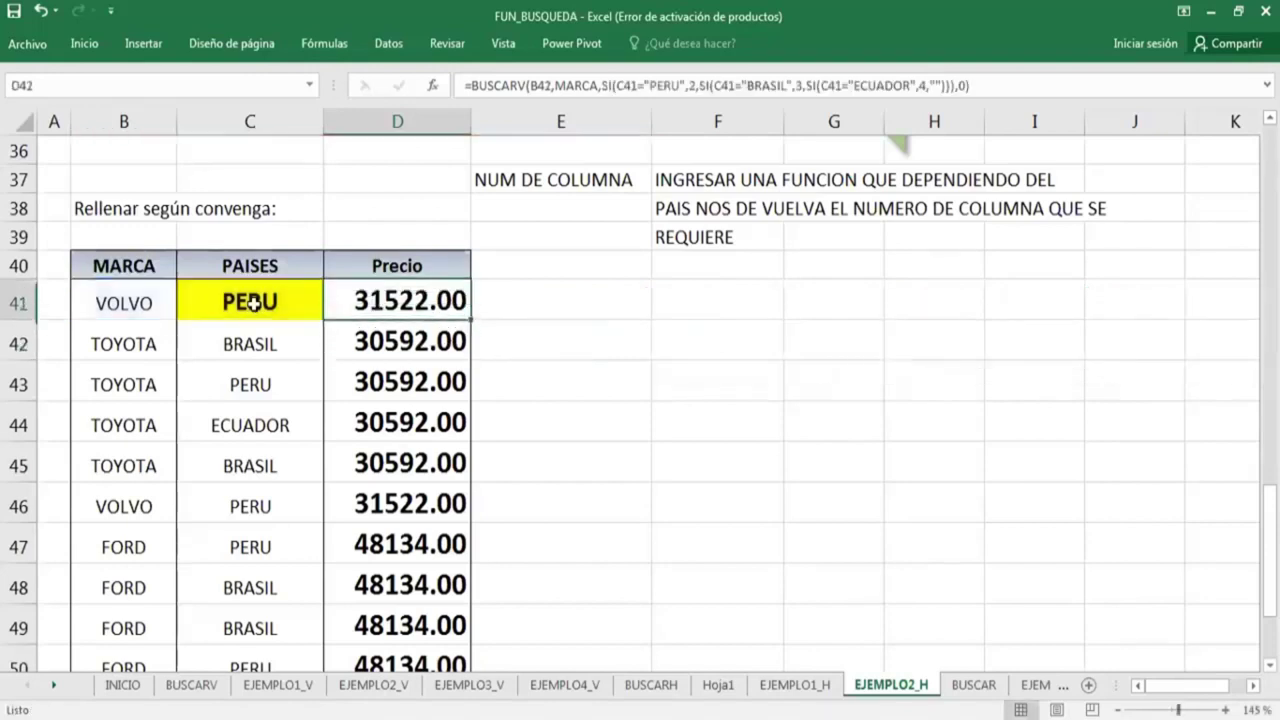
Fill the D41 nested lookup formula down the Precio column to D52.
click(466, 316)
double_click(471, 320)
scroll(420, 486, down, 3)
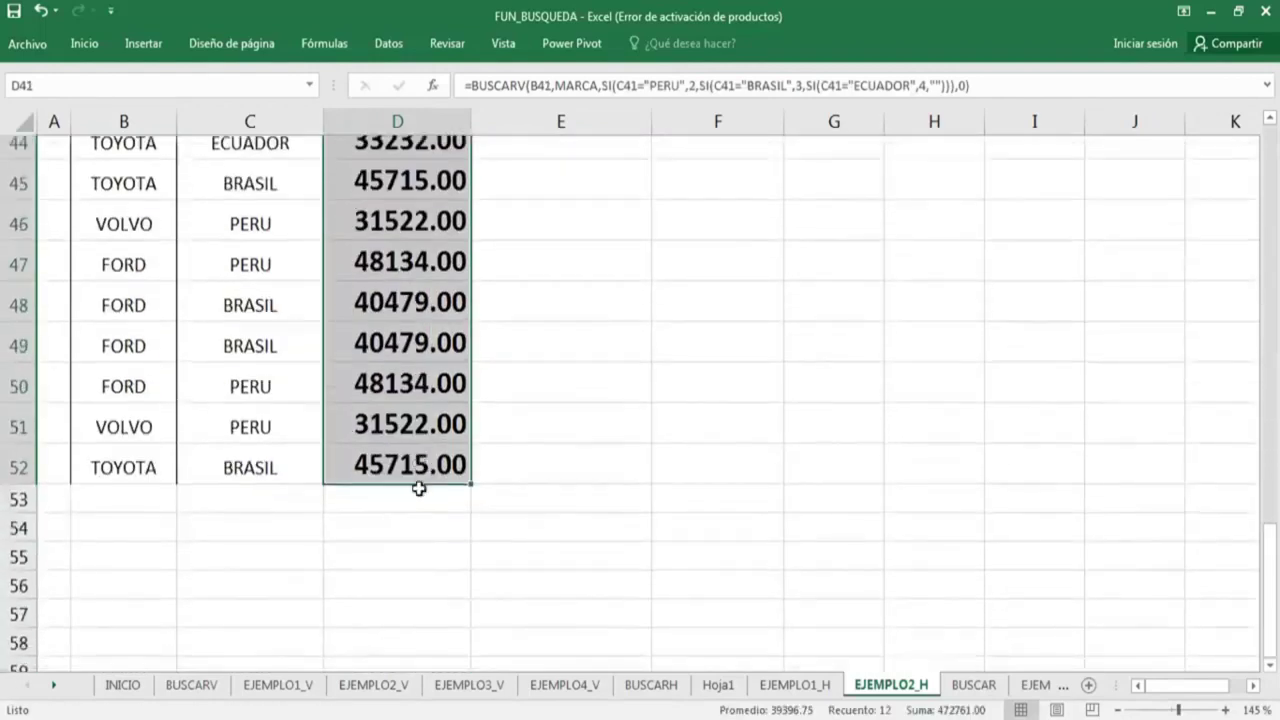
scroll(418, 490, up, 2)
scroll(418, 490, up, 1)
scroll(230, 455, up, 1)
Check the results against the PAISES table, e.g. TOYOTA in BRASIL at 45,715.00.
click(195, 440)
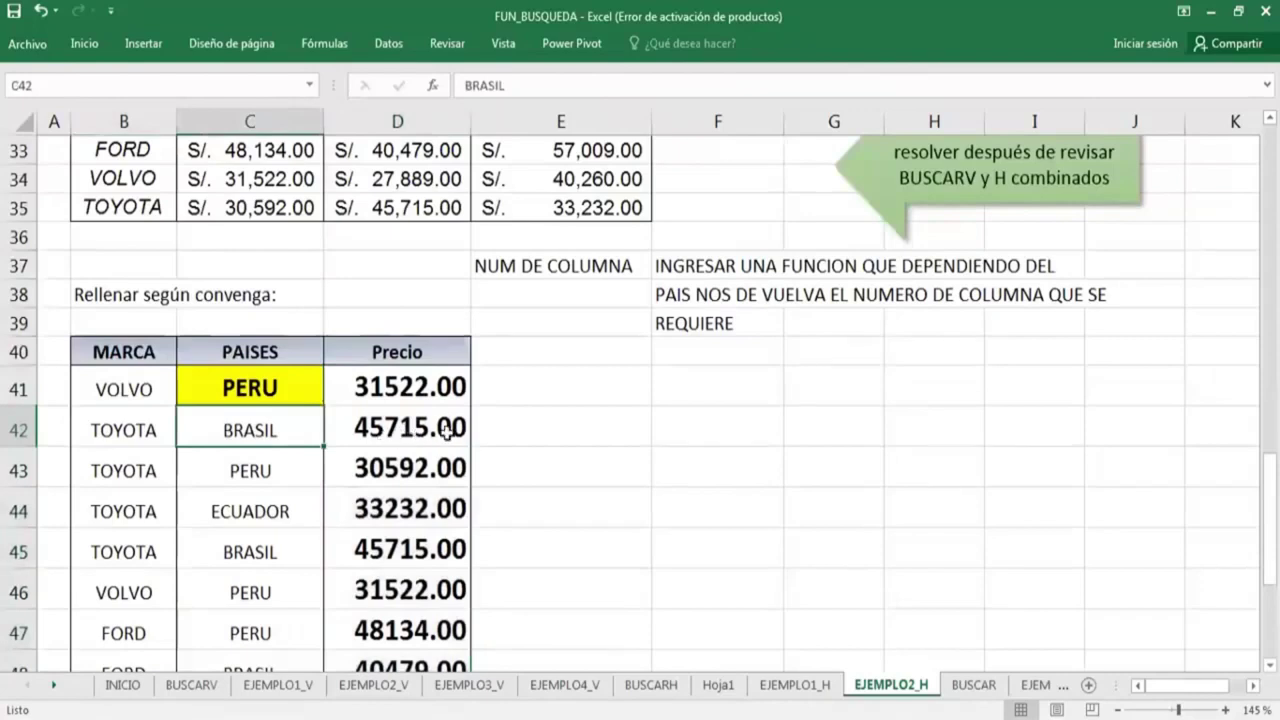
scroll(455, 432, up, 1)
scroll(156, 260, up, 1)
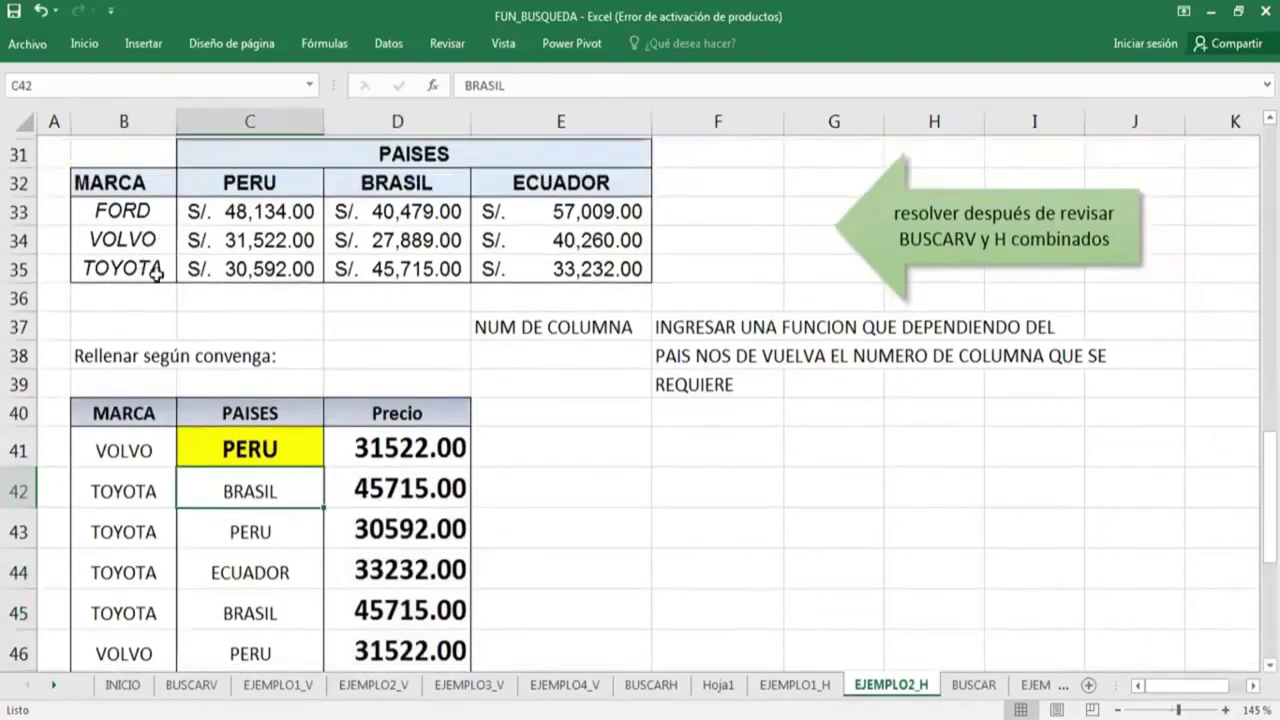
scroll(150, 290, up, 1)
click(145, 296)
click(420, 296)
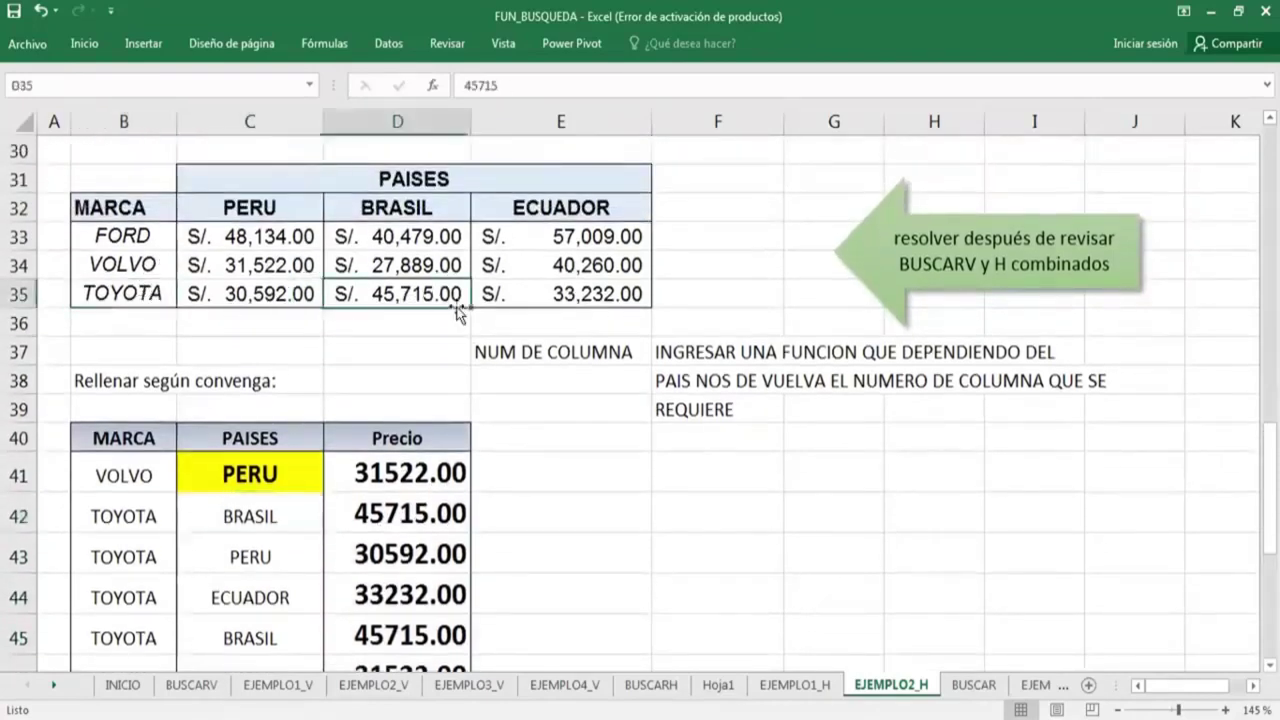
scroll(565, 534, down, 1)
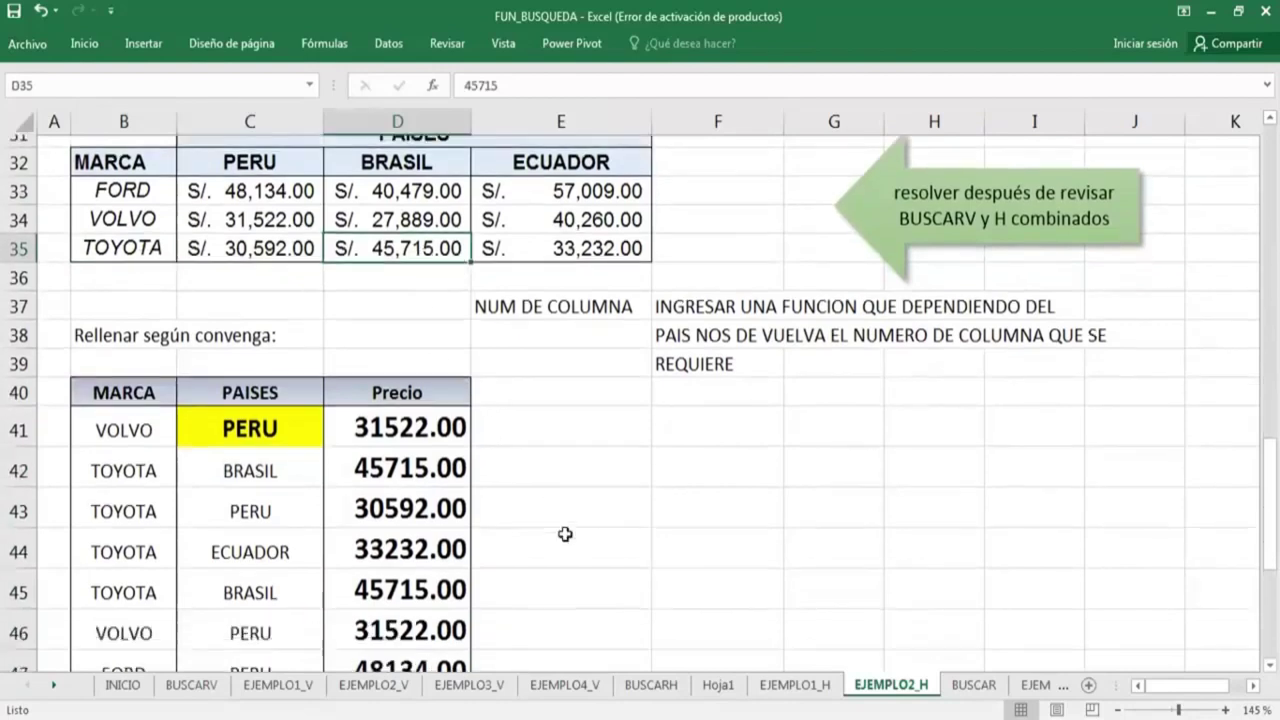
click(145, 511)
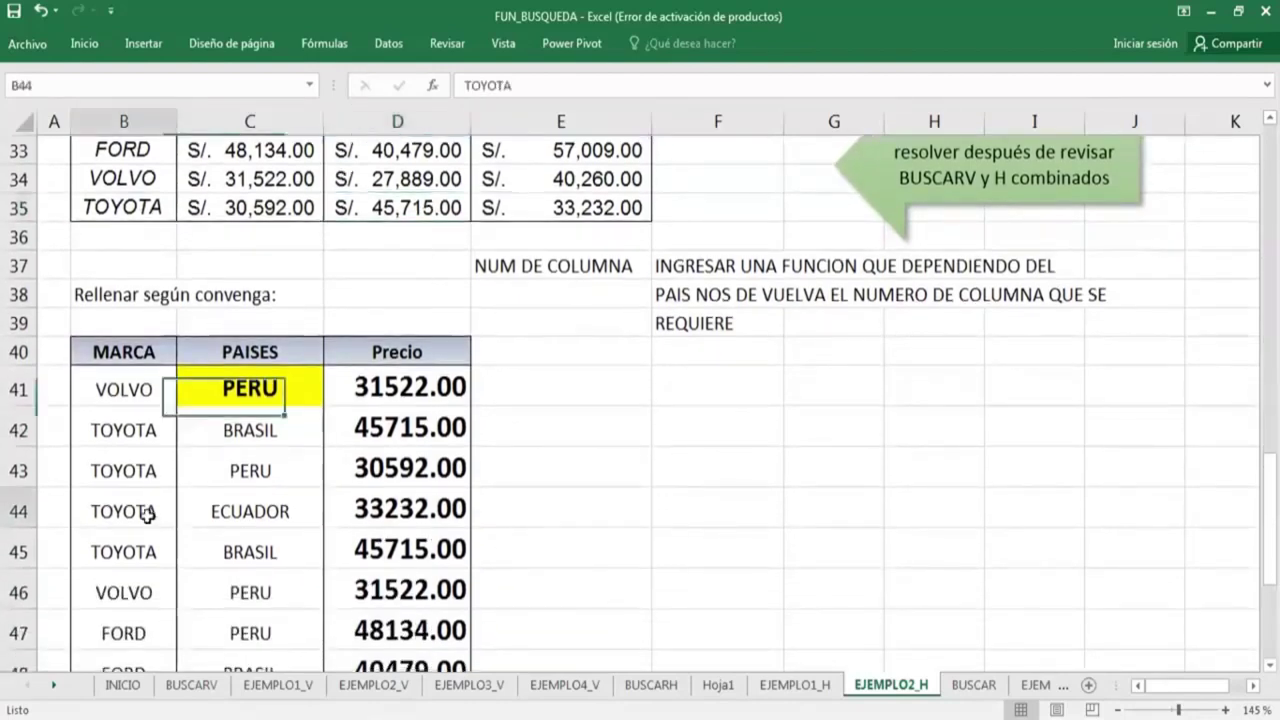
click(258, 510)
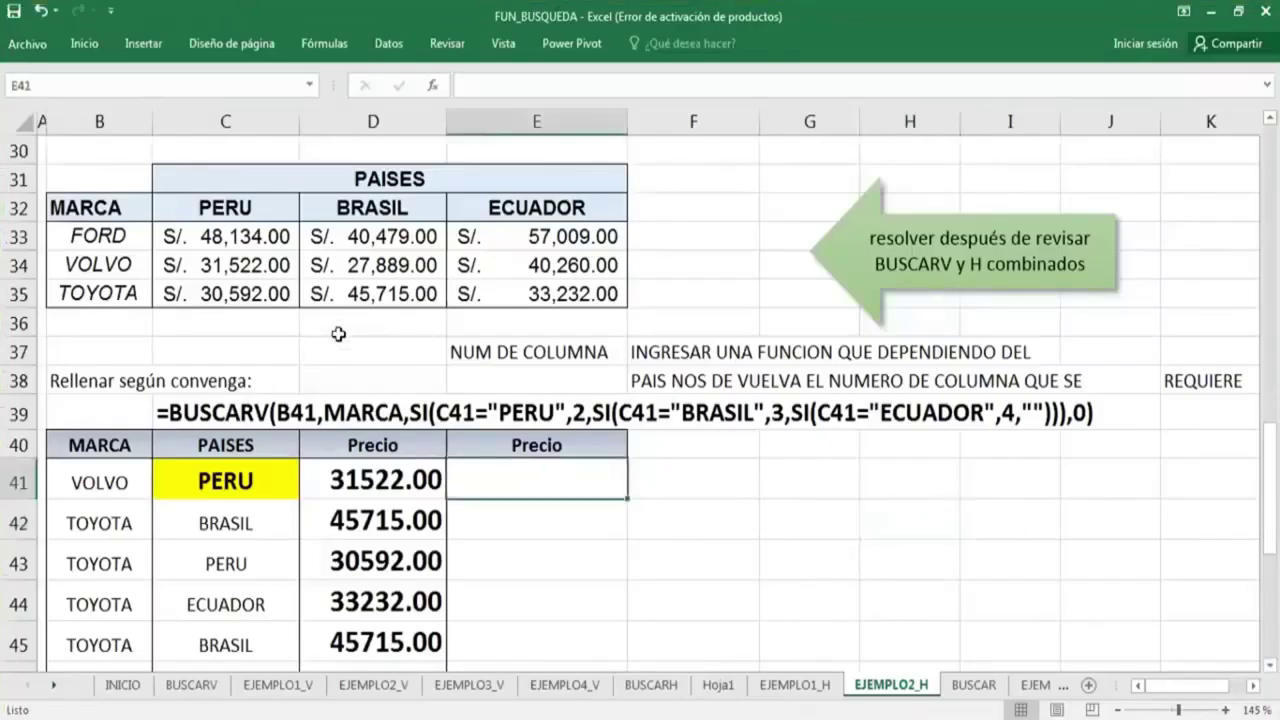
Insert a blank row at row 36 and select the first cell of the new Precio column.
click(339, 335)
click(24, 323)
right_click(24, 323)
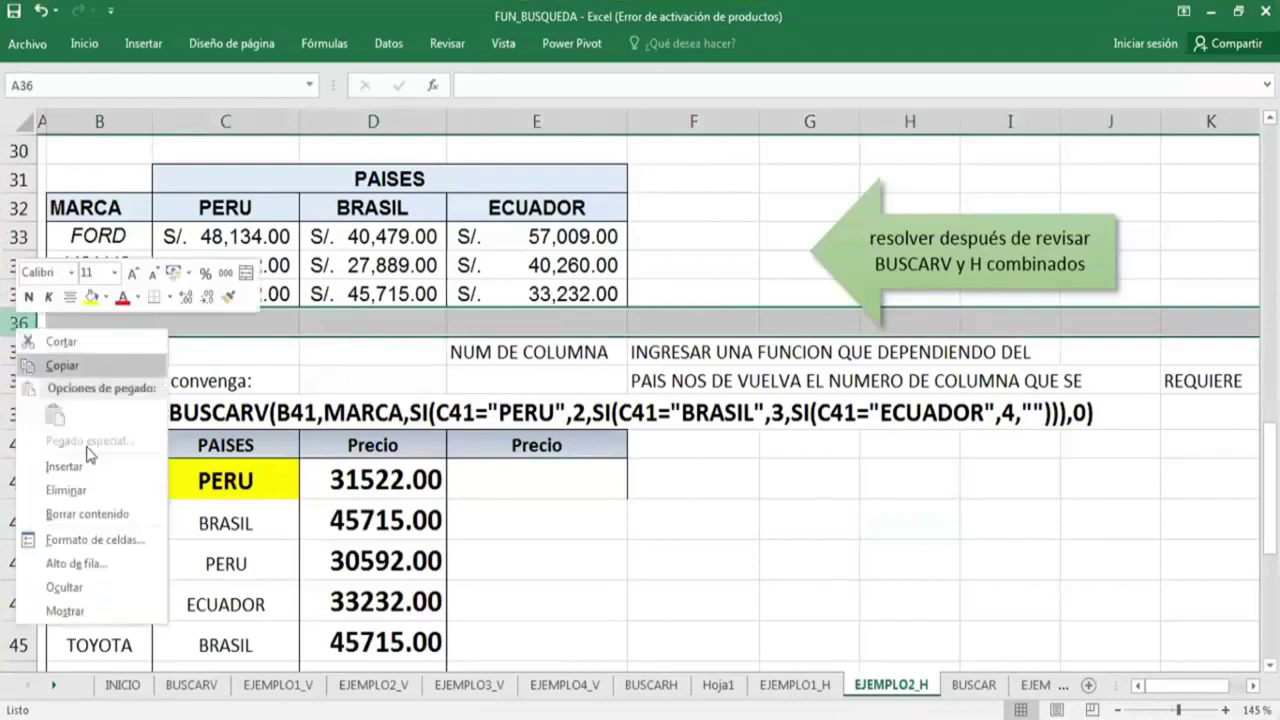
click(50, 466)
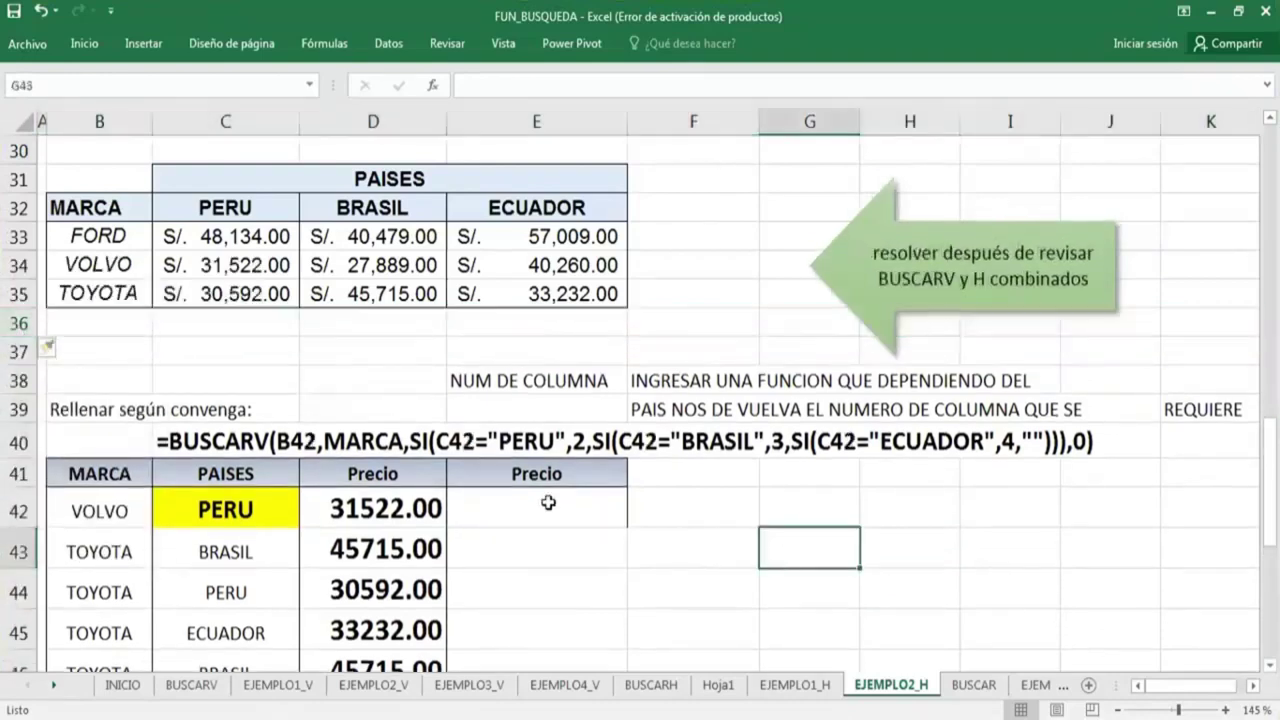
click(549, 503)
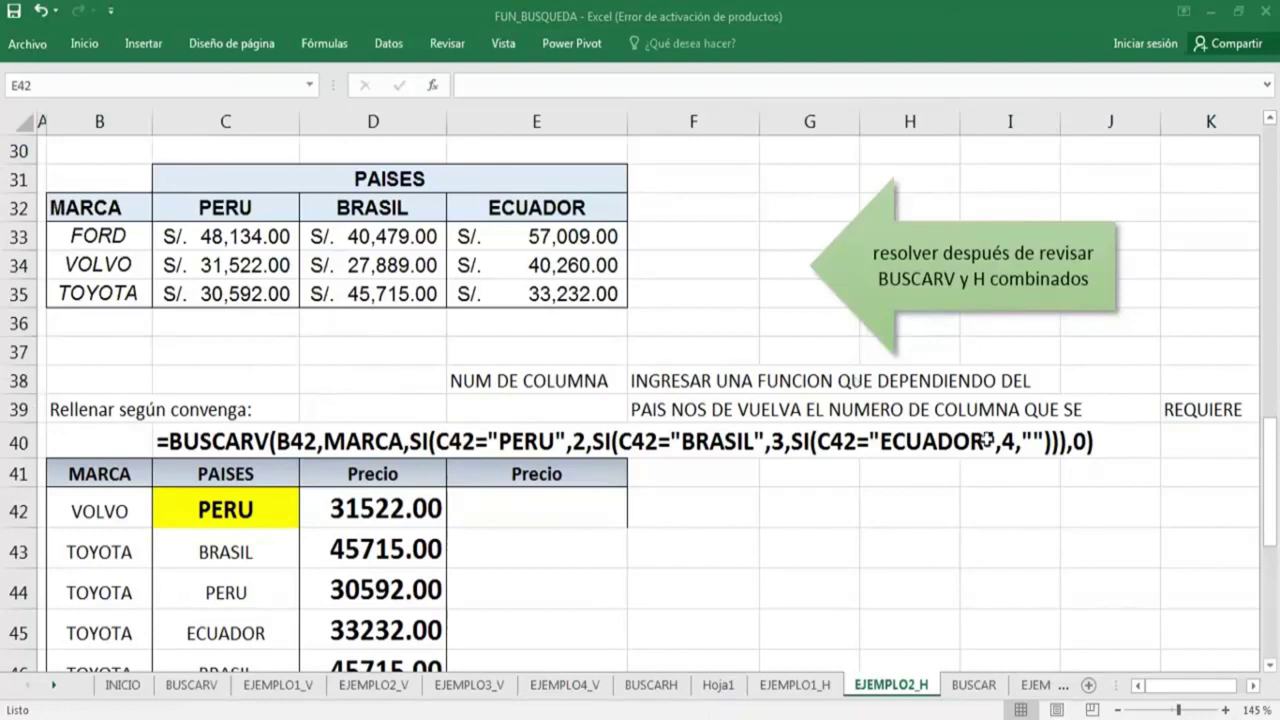
Type the note 'SI BUSCARH' in cell F37 above the column-number instructions.
key(Return)
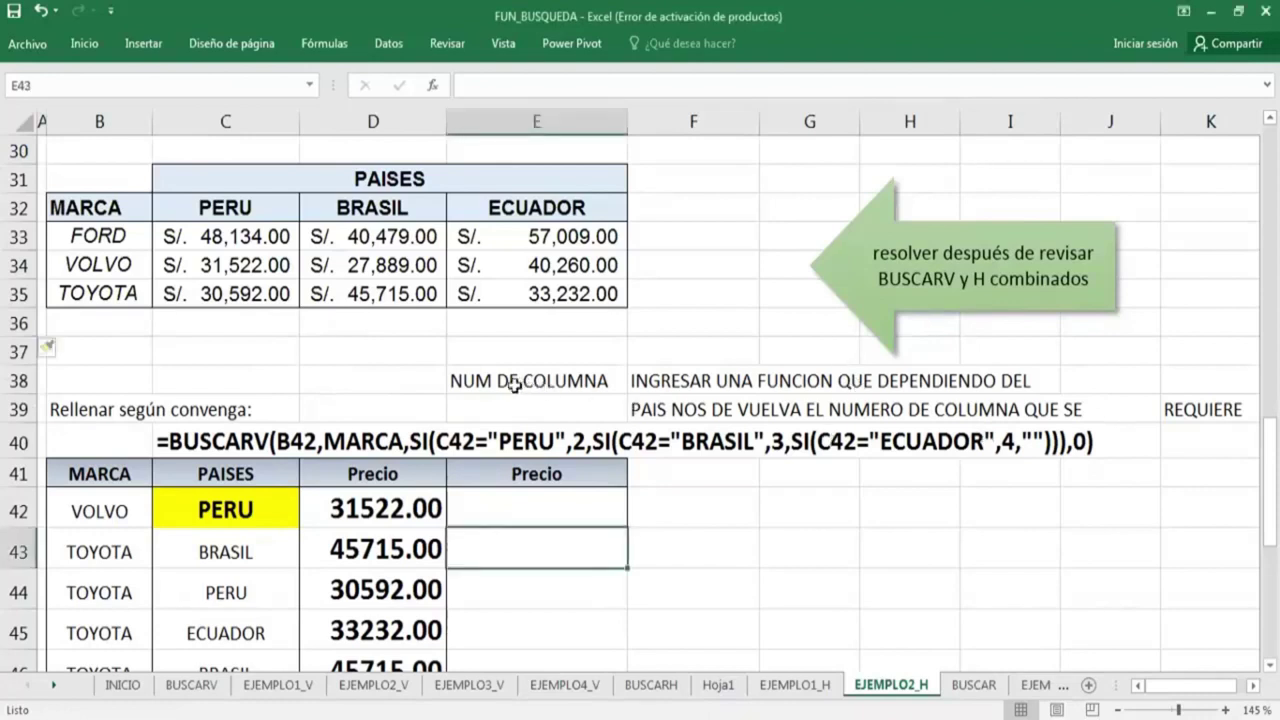
click(508, 382)
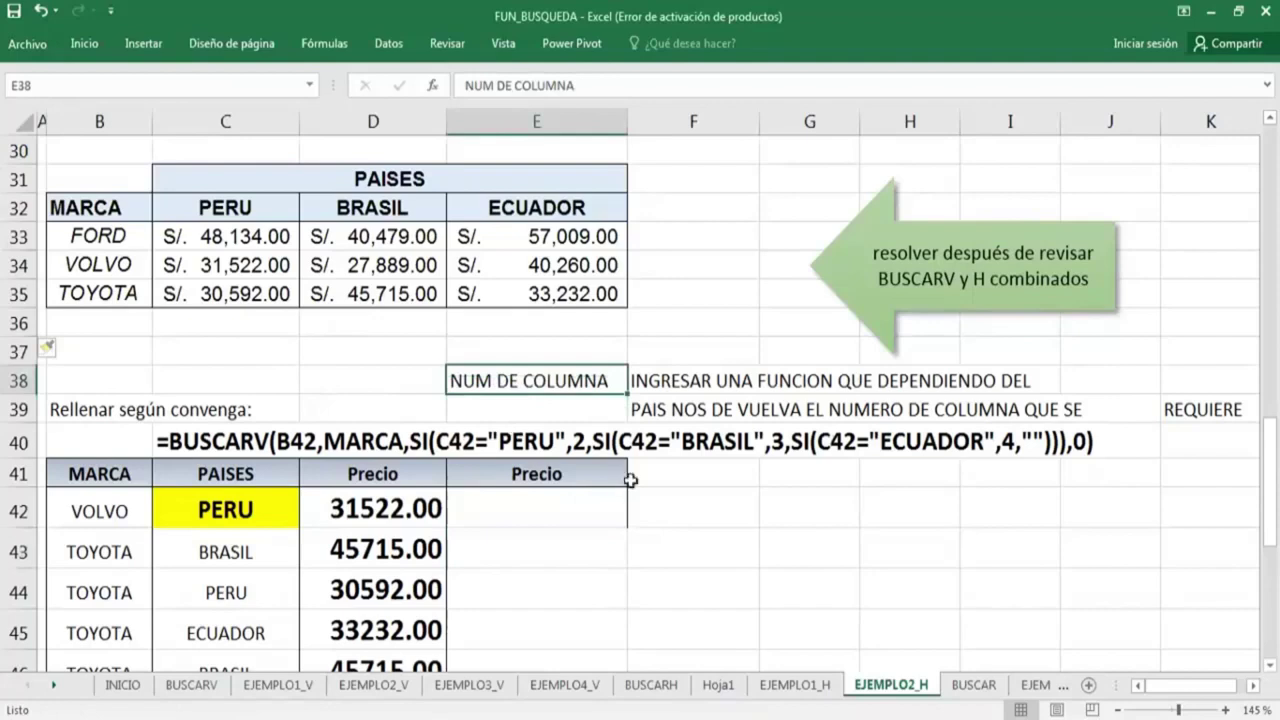
click(657, 349)
text(SI)
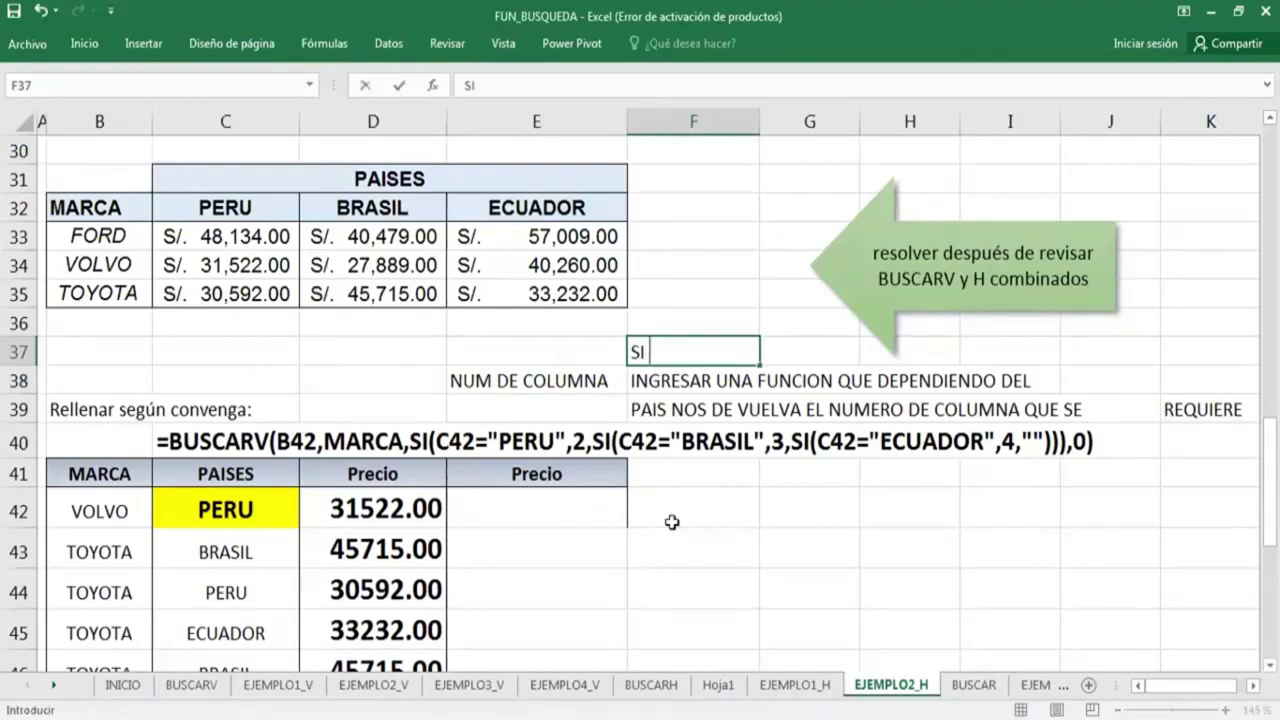
text( B)
text(USCAR)
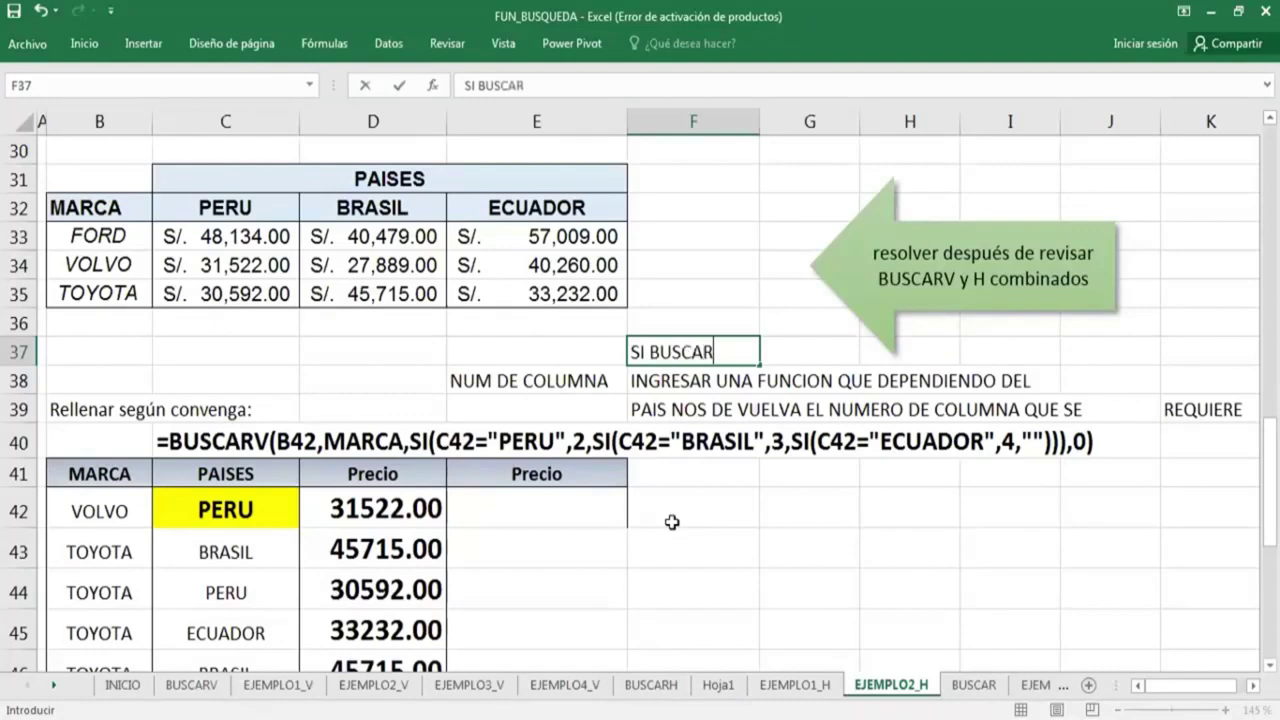
text(H)
key(Return)
key(Up)
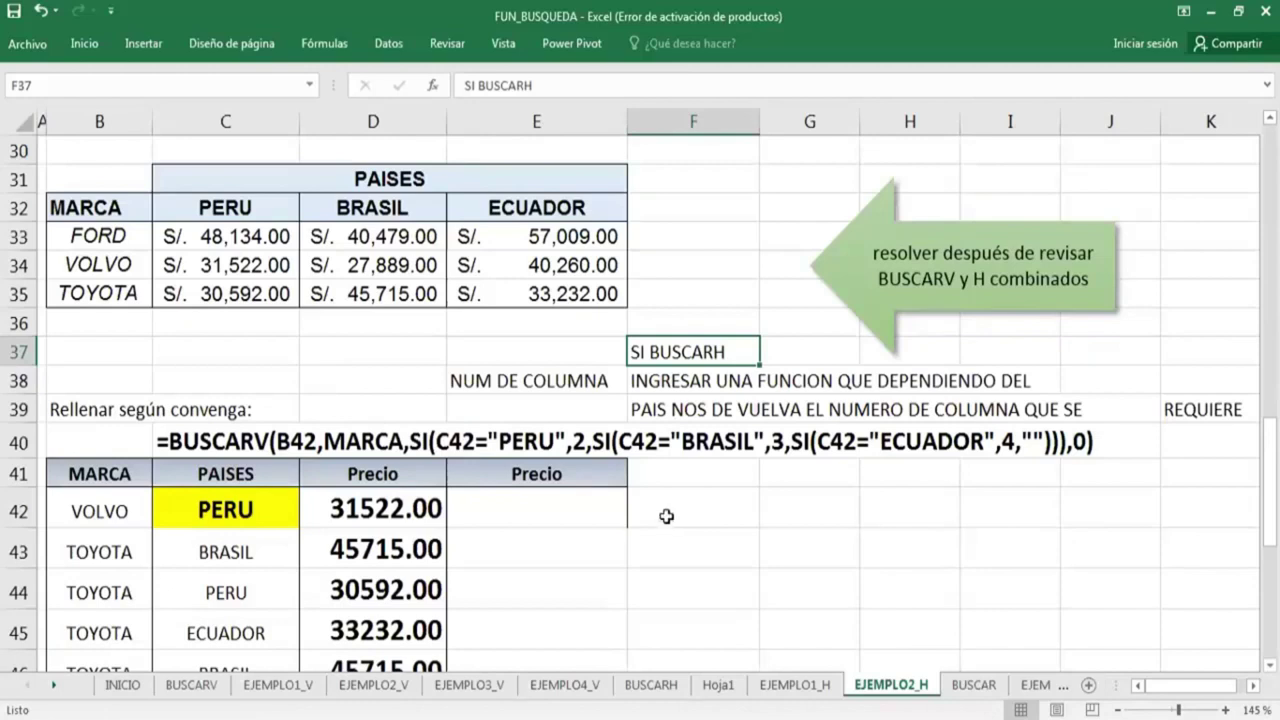
click(666, 512)
key(Return)
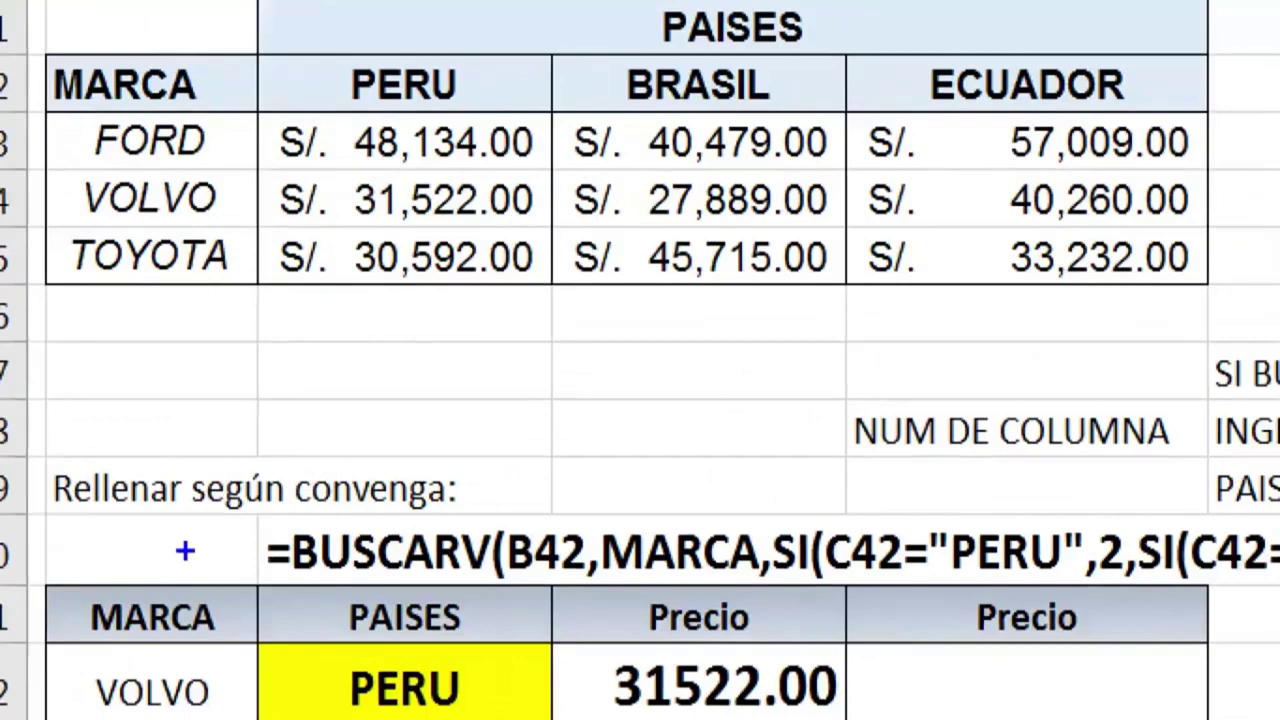
Box the PERU cell and the price block in blue ink, linked by a curve to MARCA.
mouse_move(280, 648)
mouse_down()
mouse_move(330, 690)
mouse_move(442, 710)
mouse_up()
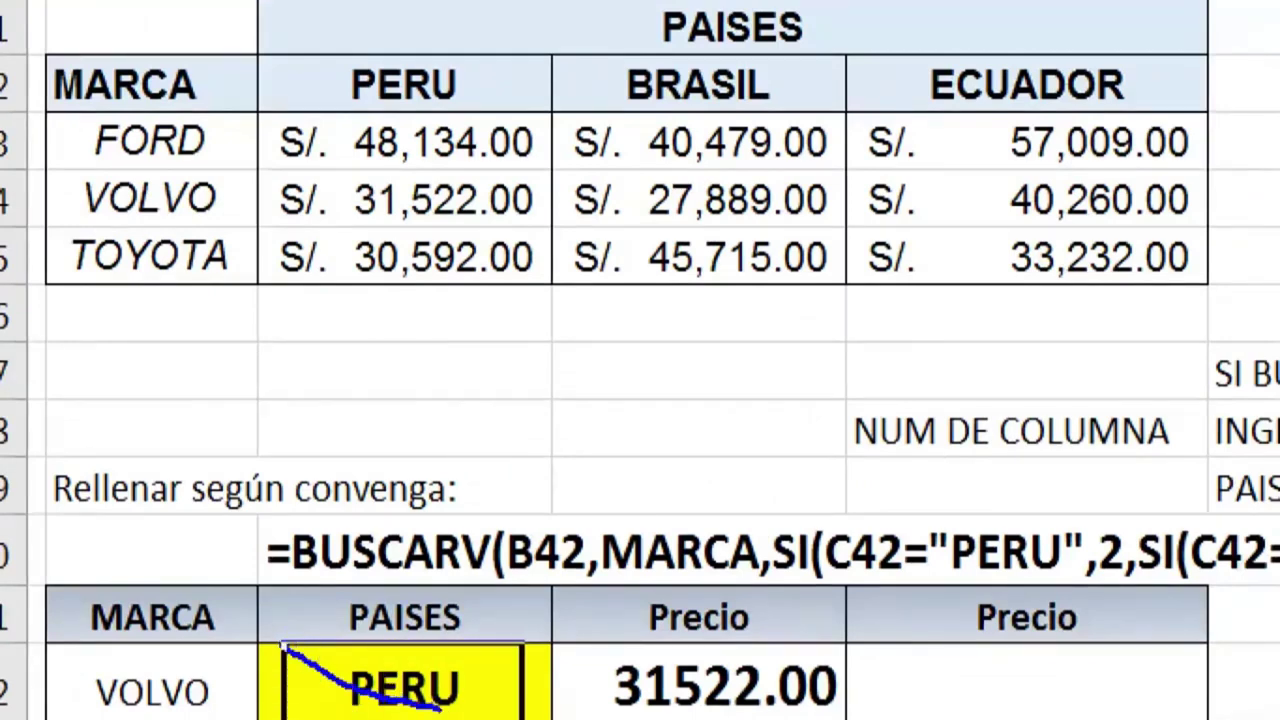
drag(283, 645, 540, 718)
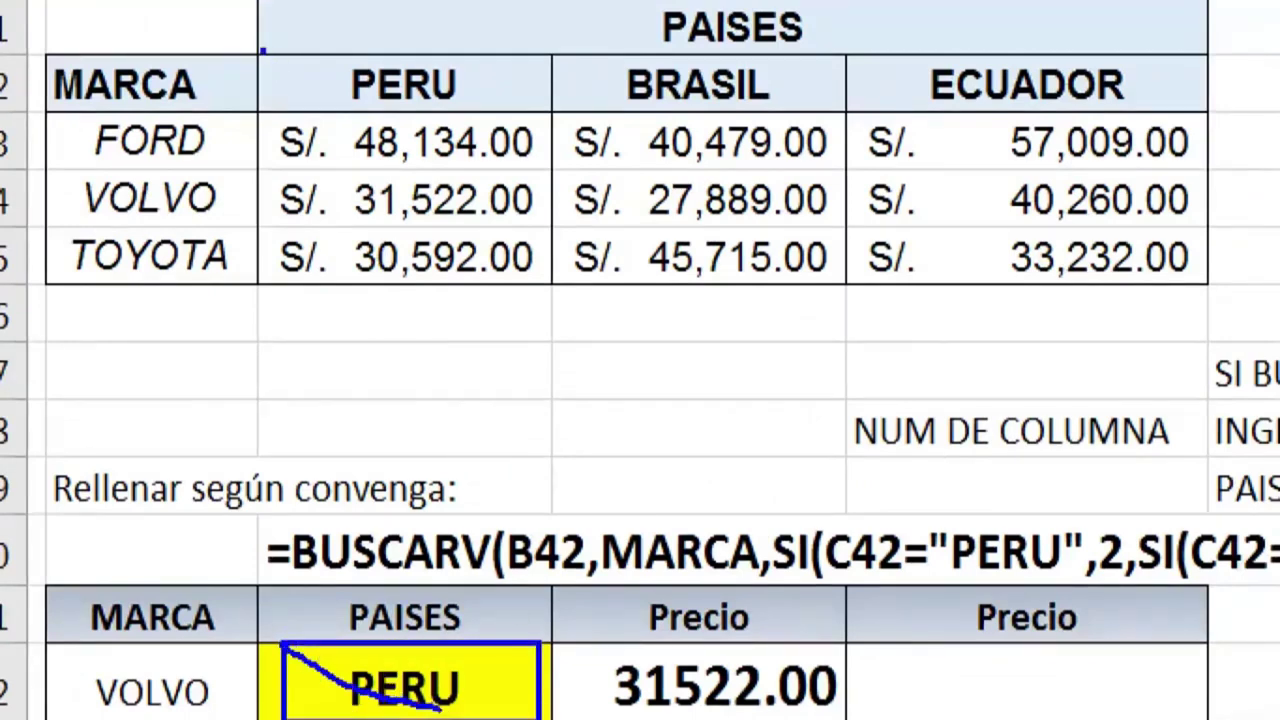
mouse_move(255, 50)
mouse_down()
mouse_move(1088, 293)
mouse_move(1210, 296)
mouse_up()
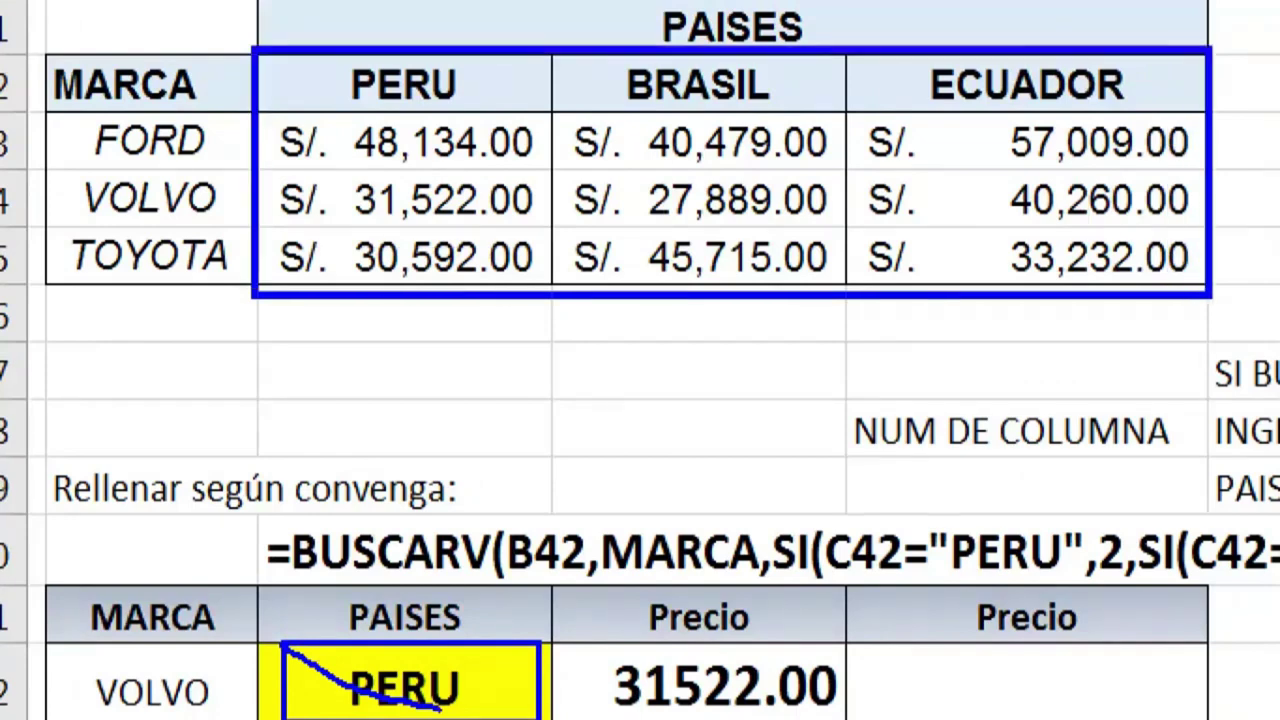
mouse_move(497, 686)
mouse_down()
mouse_move(346, 458)
mouse_move(165, 286)
mouse_move(120, 166)
mouse_move(150, 82)
mouse_move(230, 86)
mouse_move(224, 62)
mouse_move(236, 88)
mouse_move(212, 122)
mouse_up()
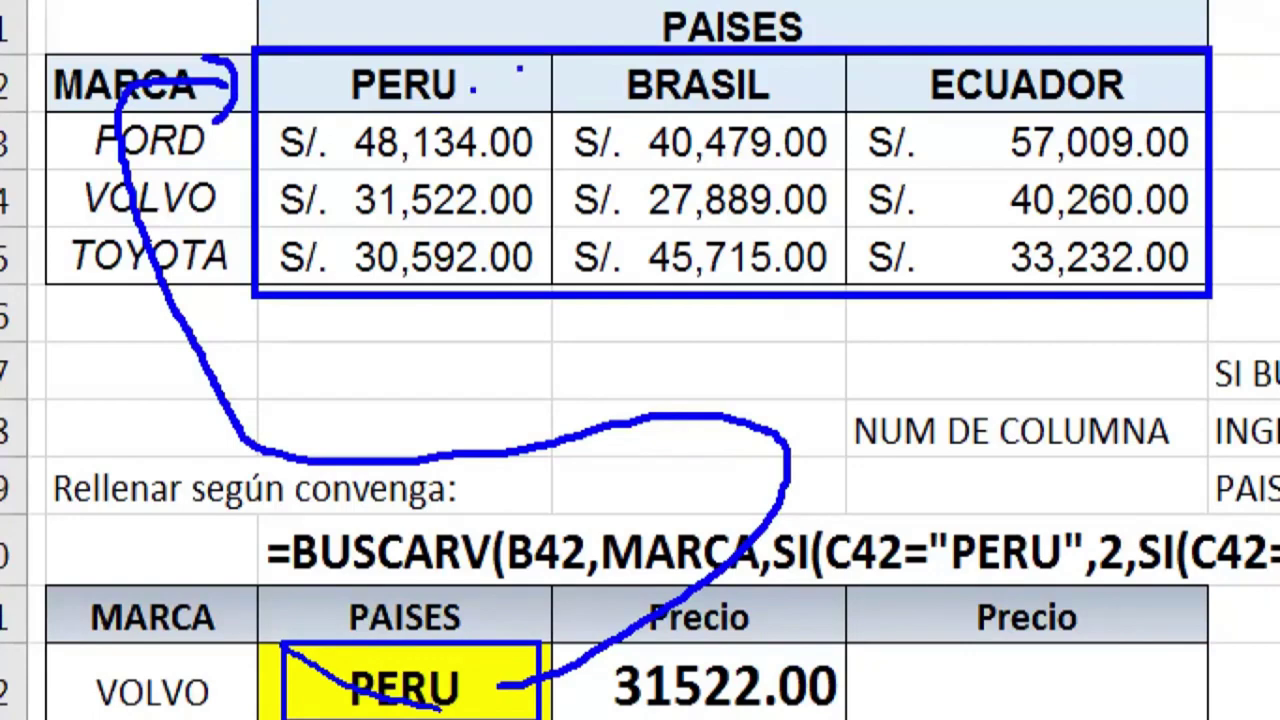
Draw a downward arrow beside the price table and number its rows in ink.
drag(1218, 256, 1232, 64)
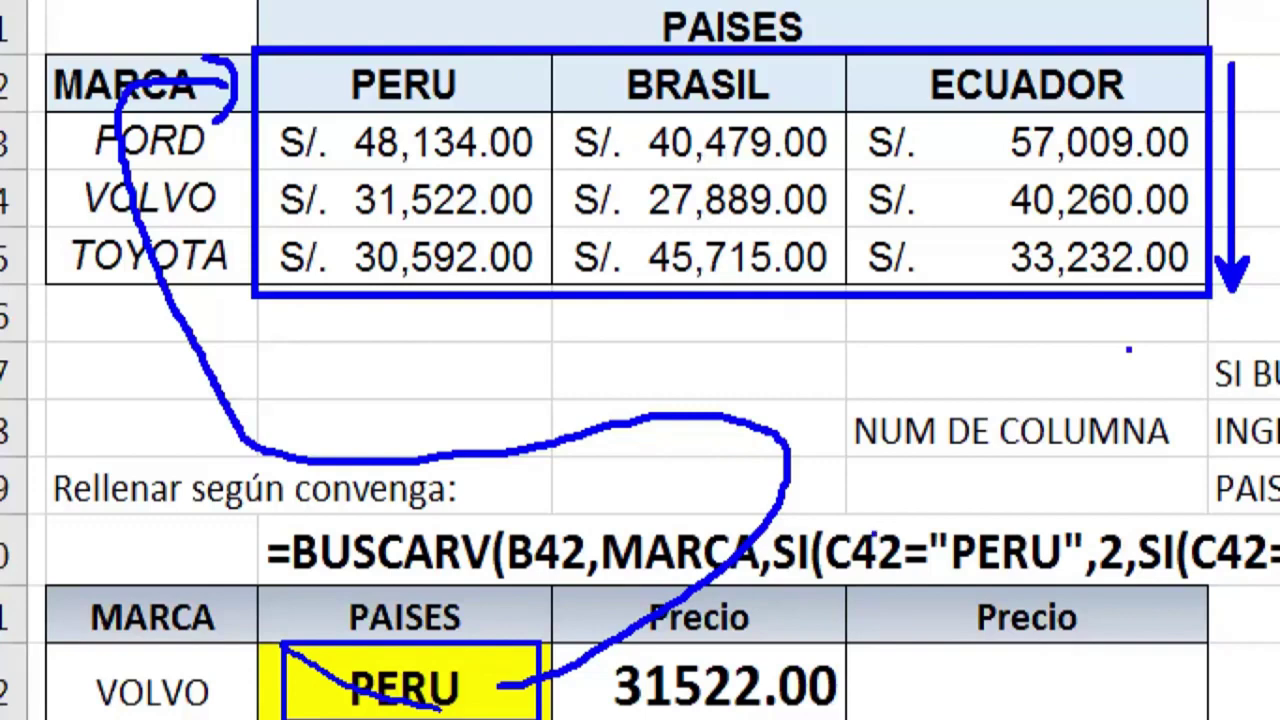
mouse_move(1146, 96)
mouse_down()
mouse_move(1168, 58)
mouse_move(1160, 116)
mouse_up()
mouse_move(1100, 122)
mouse_down()
mouse_move(1150, 160)
mouse_move(1084, 232)
mouse_move(1018, 262)
mouse_move(1062, 262)
mouse_move(1058, 290)
mouse_up()
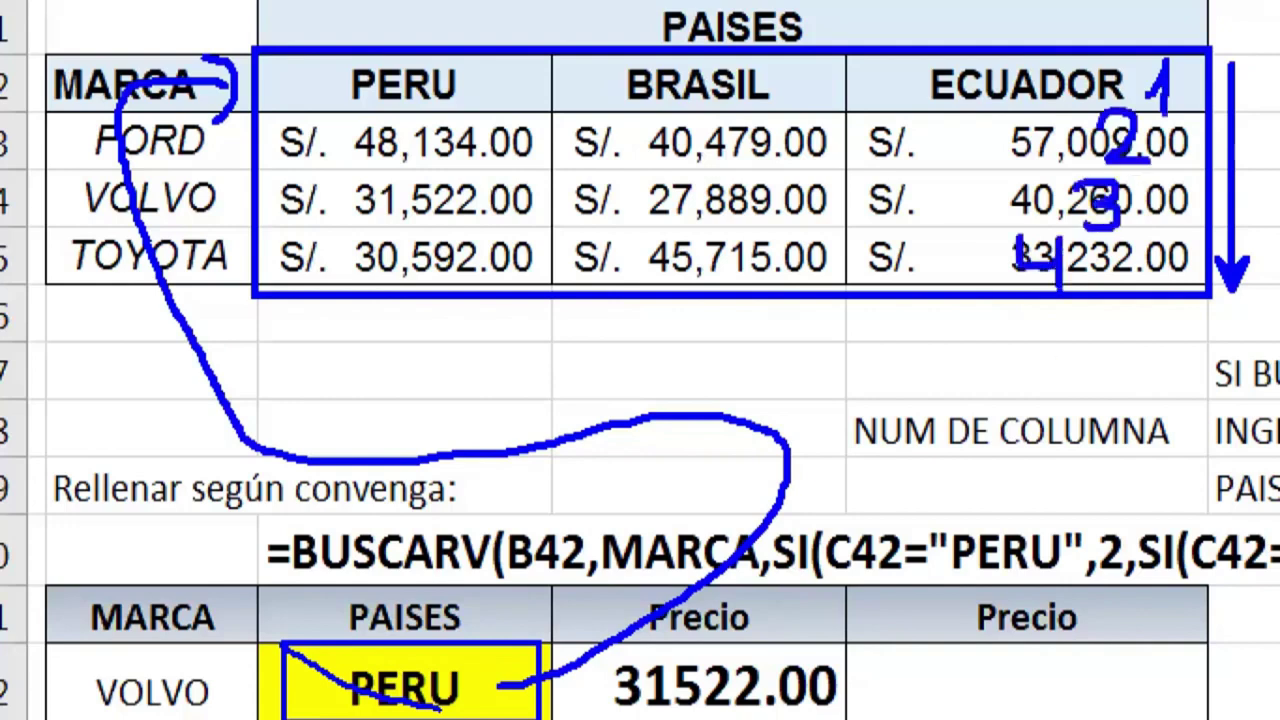
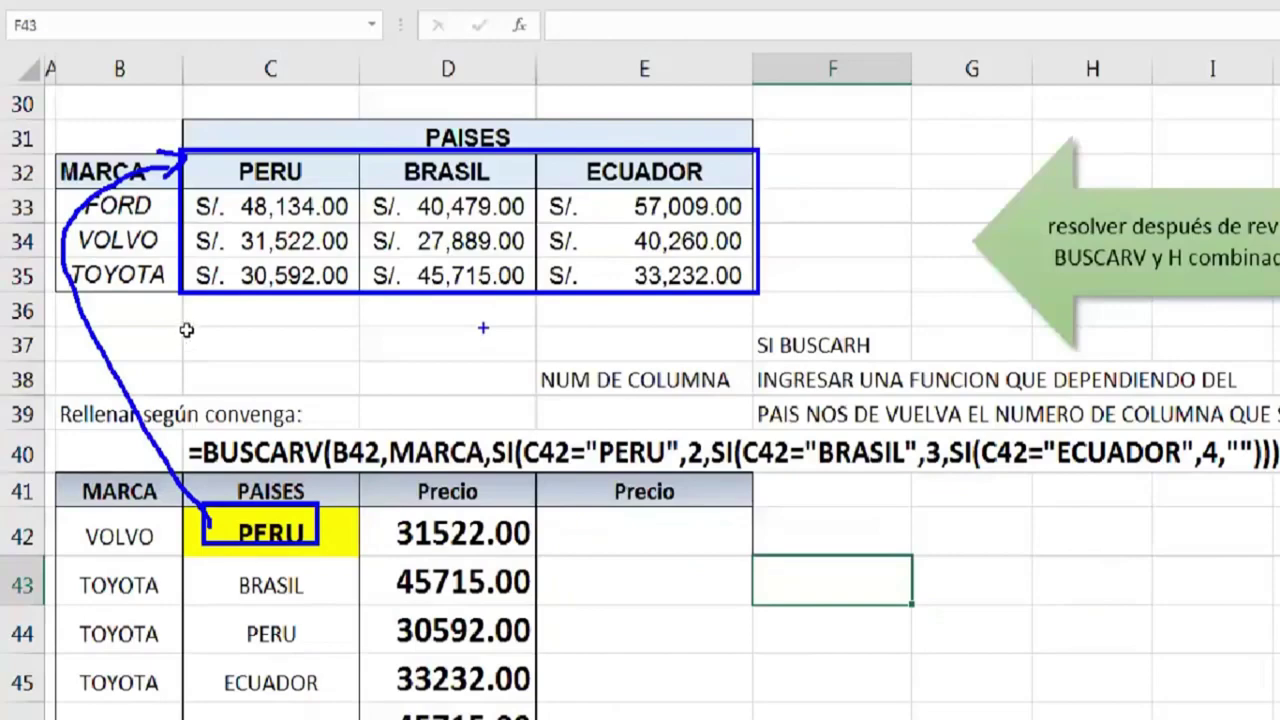
Enter the column numbers 2, 3 and 4 in C36:E36 beneath the PAISES table.
click(190, 328)
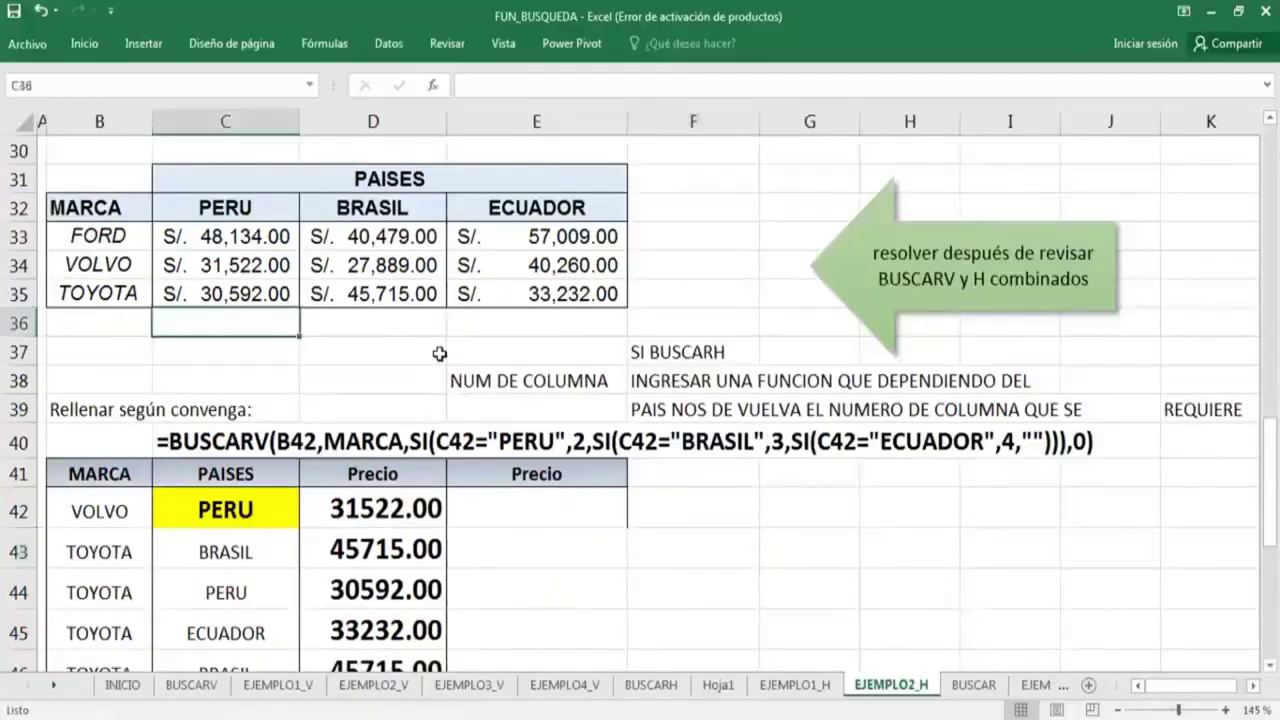
text(2)
key(Tab)
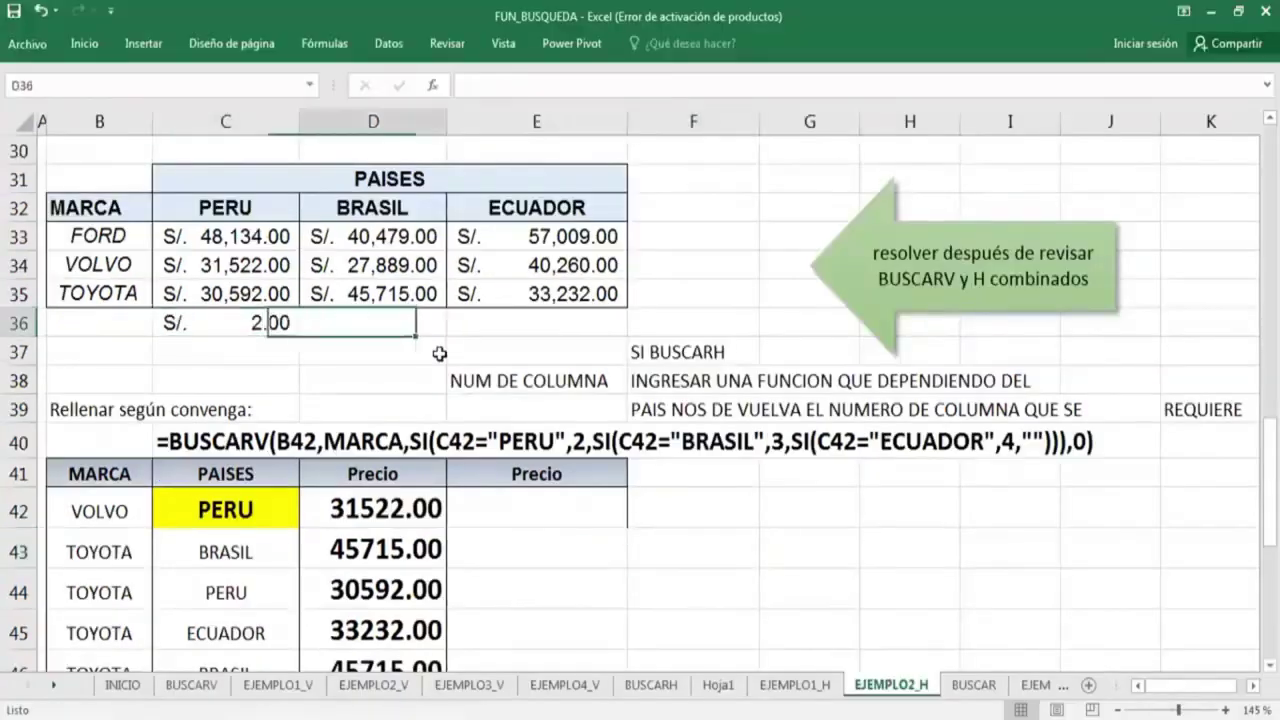
text(3)
key(Tab)
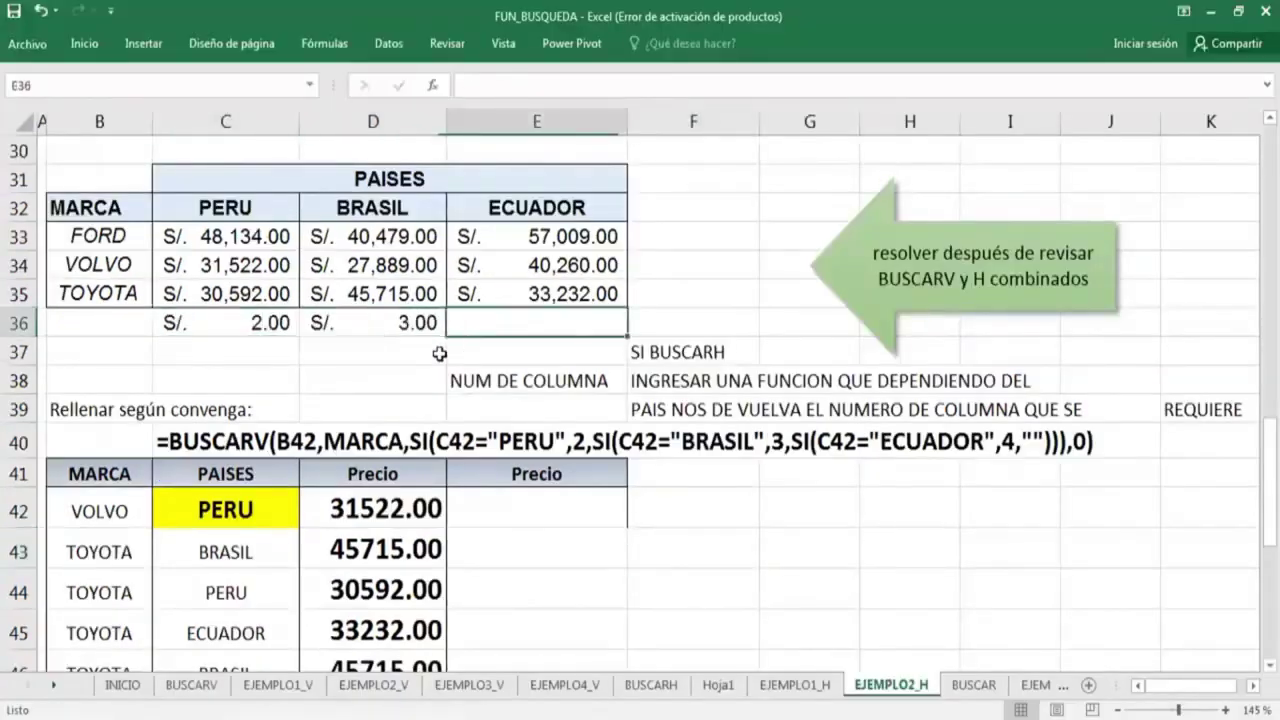
text(4)
key(Return)
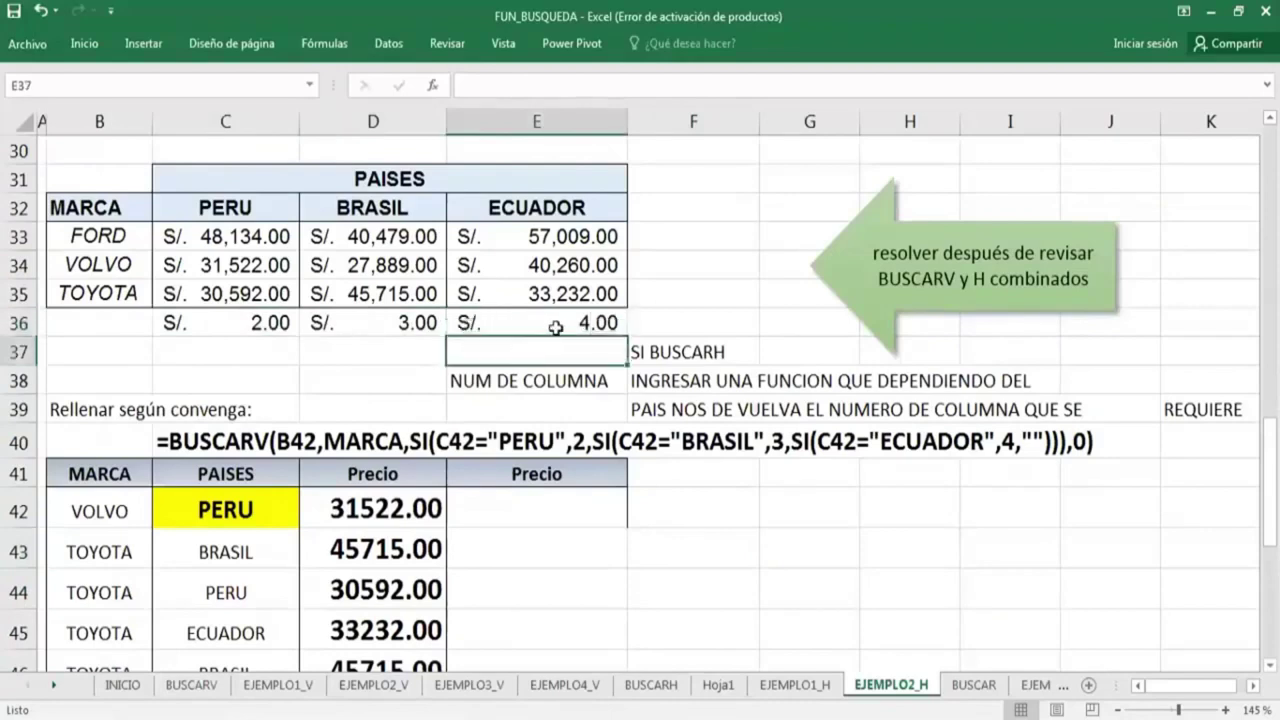
Format the numbers 2, 3, 4 in red, centred, enlarged two font sizes.
mouse_move(558, 326)
mouse_down()
mouse_move(395, 346)
mouse_move(215, 325)
mouse_up()
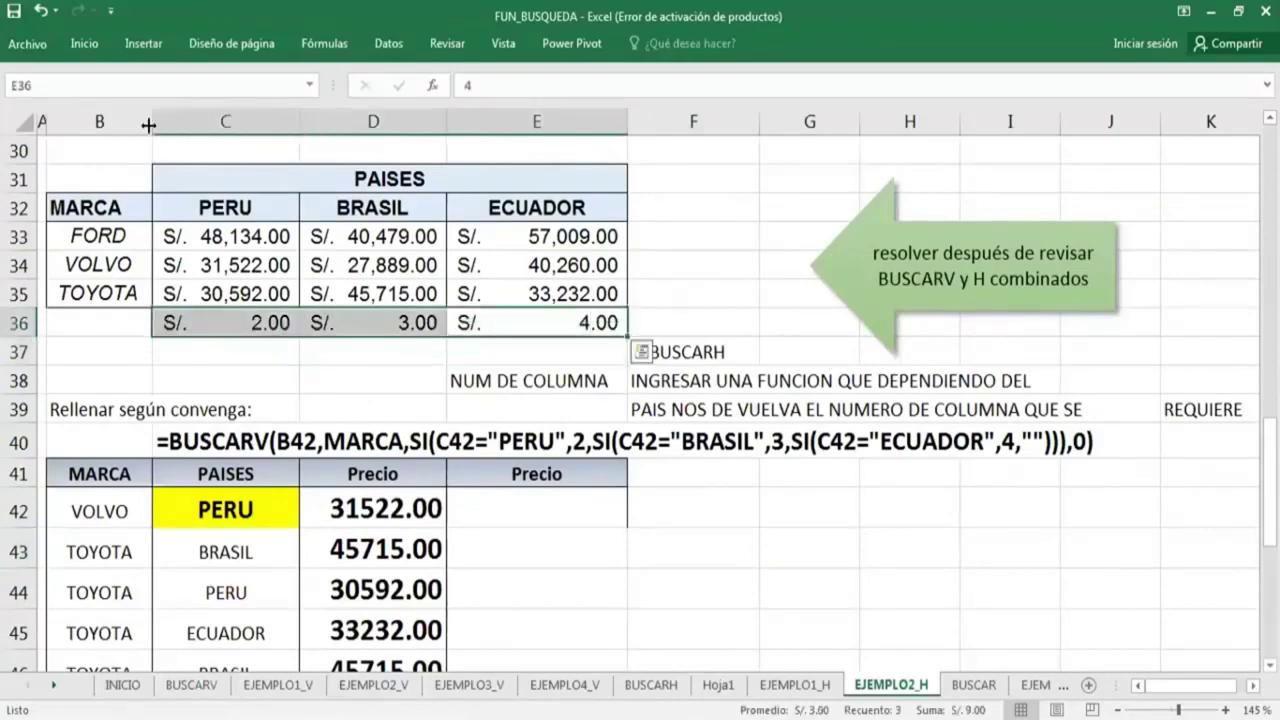
click(84, 43)
click(238, 82)
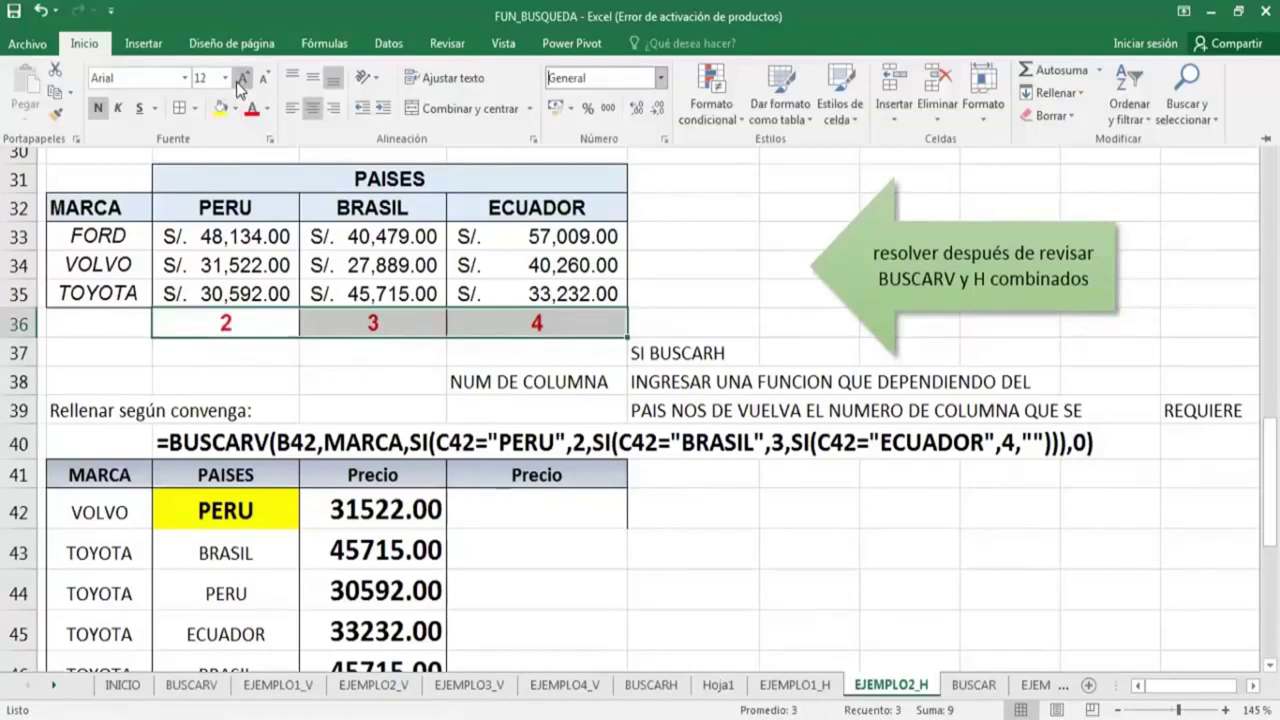
click(238, 82)
drag(824, 545, 750, 545)
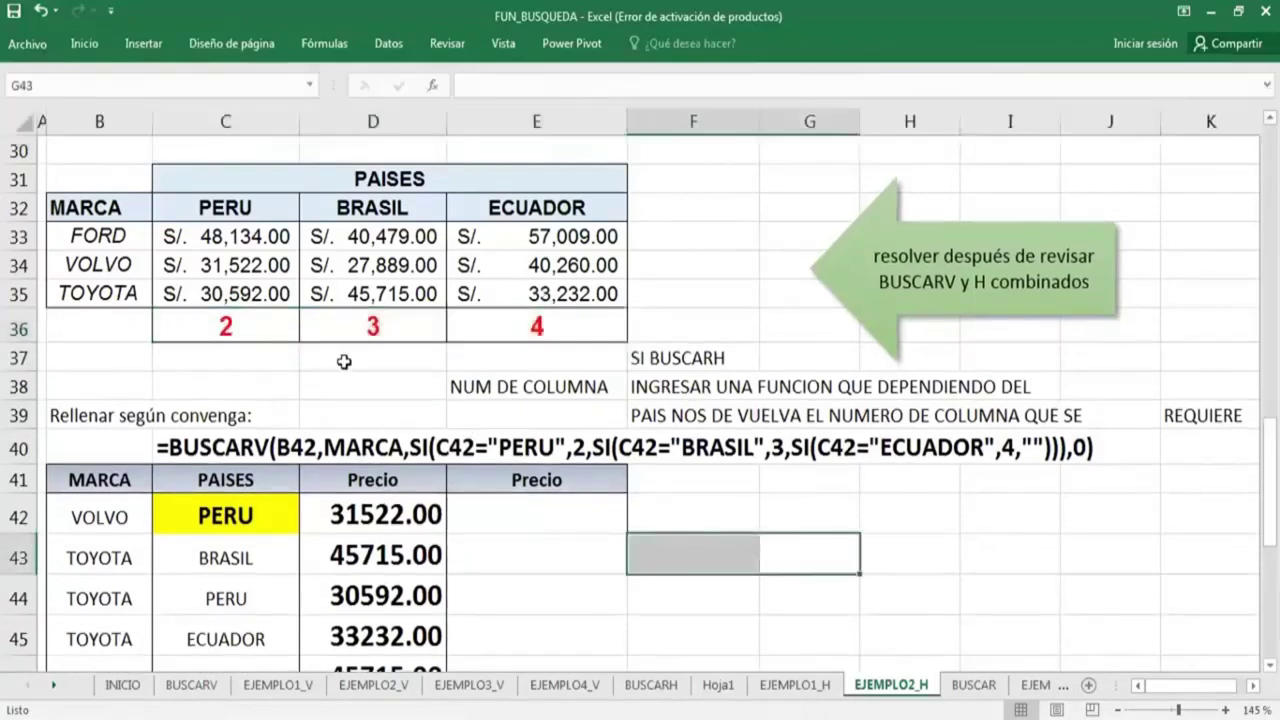
Point out the column numbers 2, 3 and 4 one by one.
drag(244, 333, 495, 320)
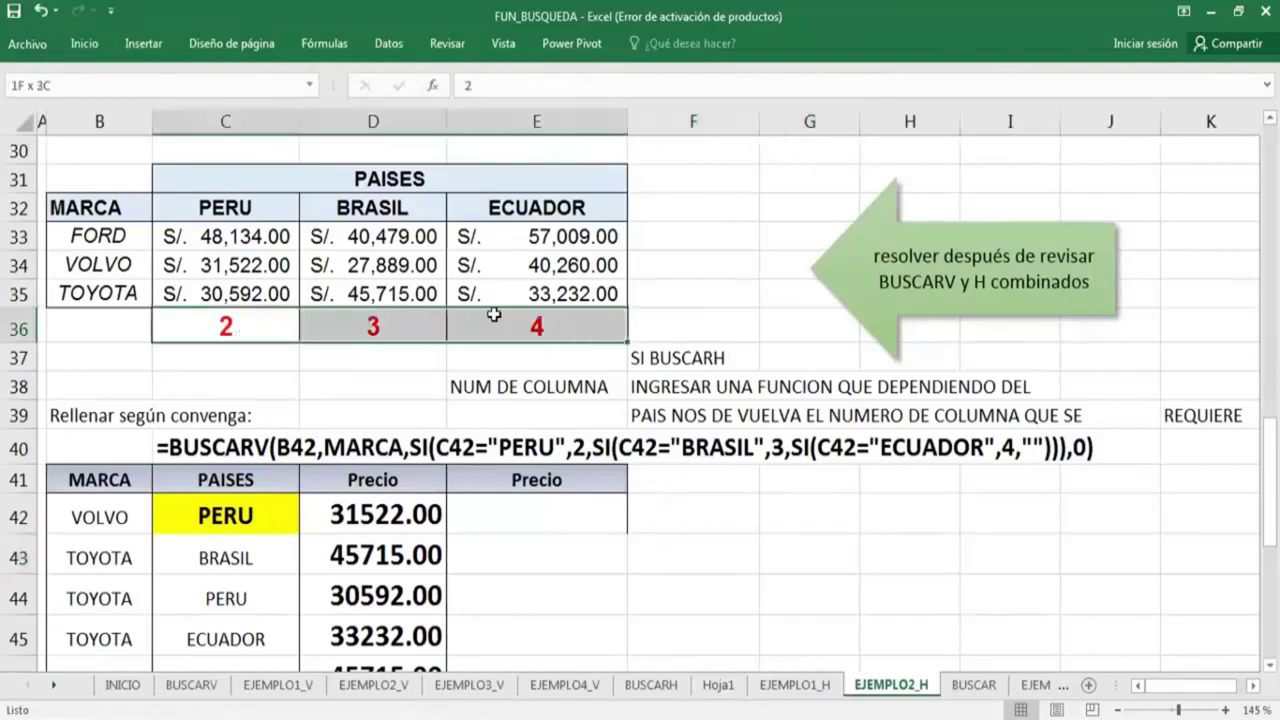
click(250, 322)
click(373, 322)
click(499, 318)
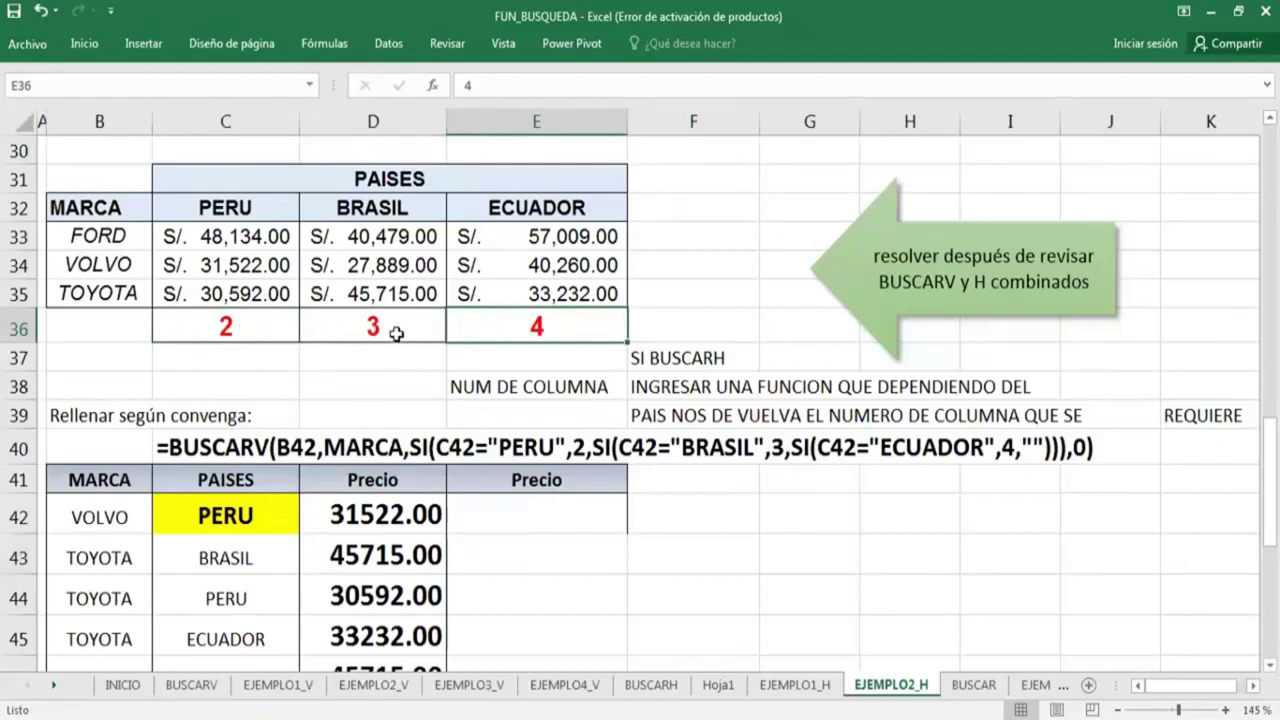
click(277, 325)
click(366, 324)
click(525, 328)
click(690, 556)
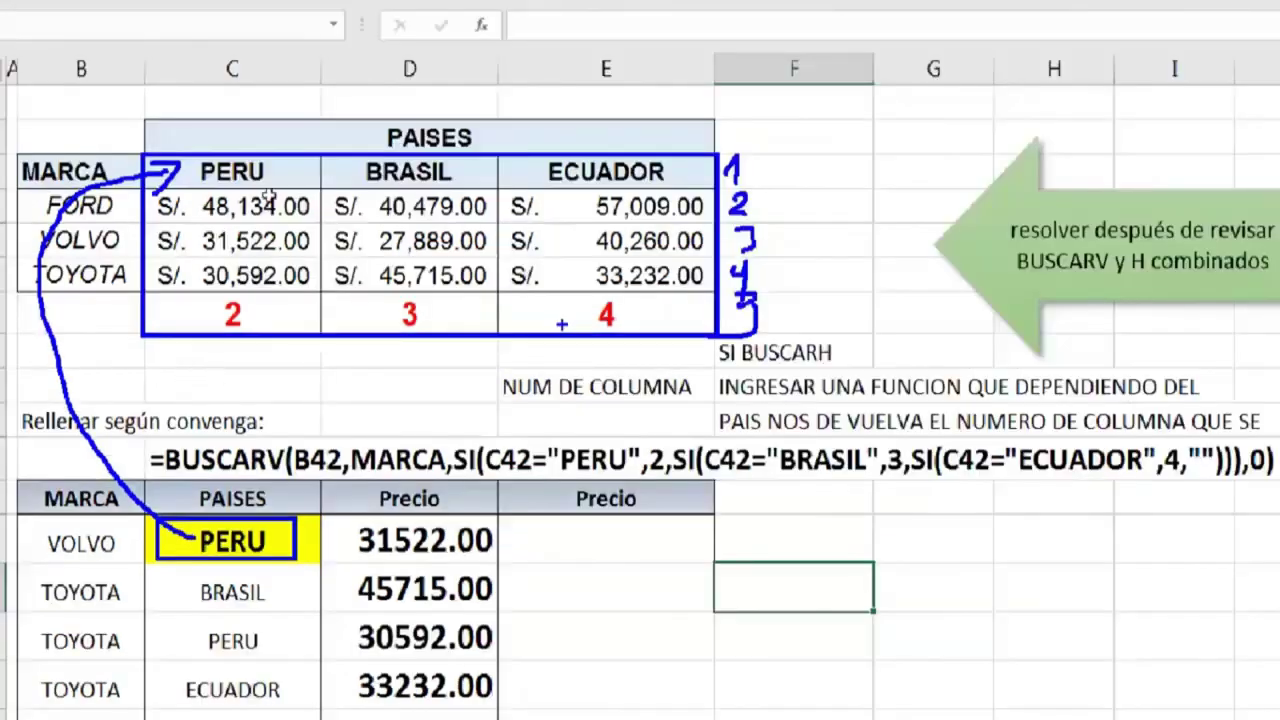
drag(200, 207, 548, 296)
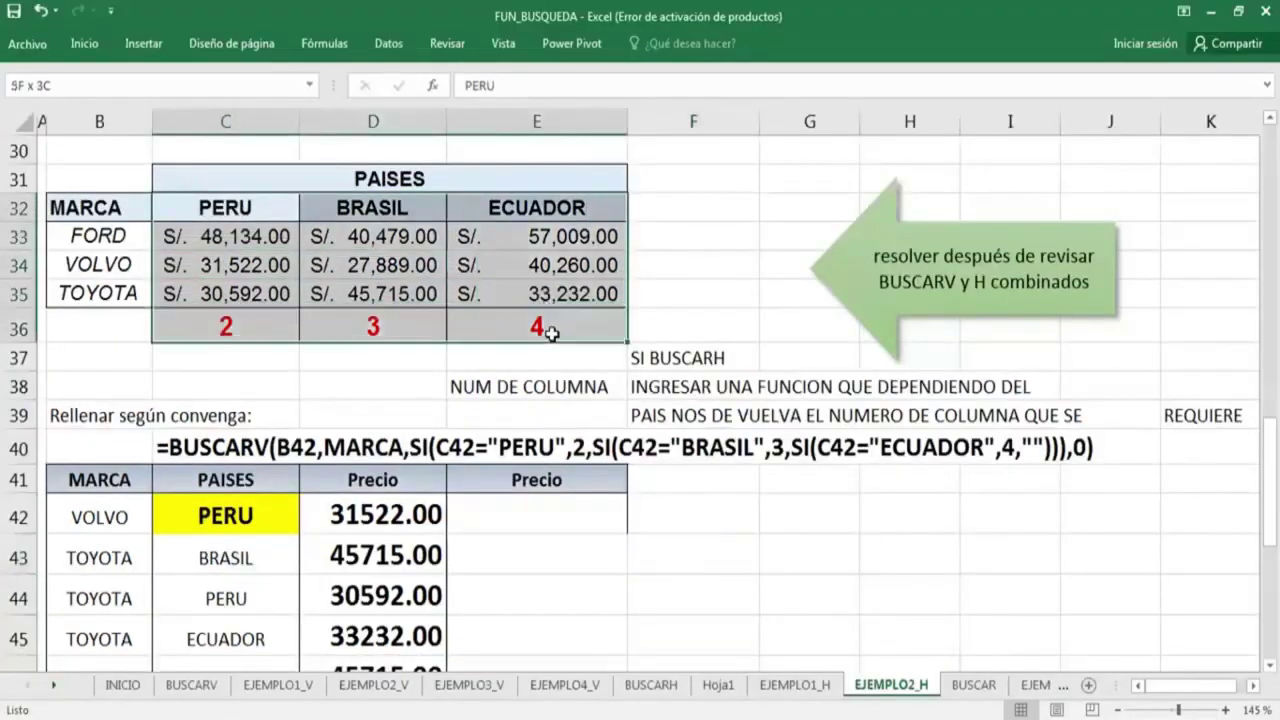
click(226, 205)
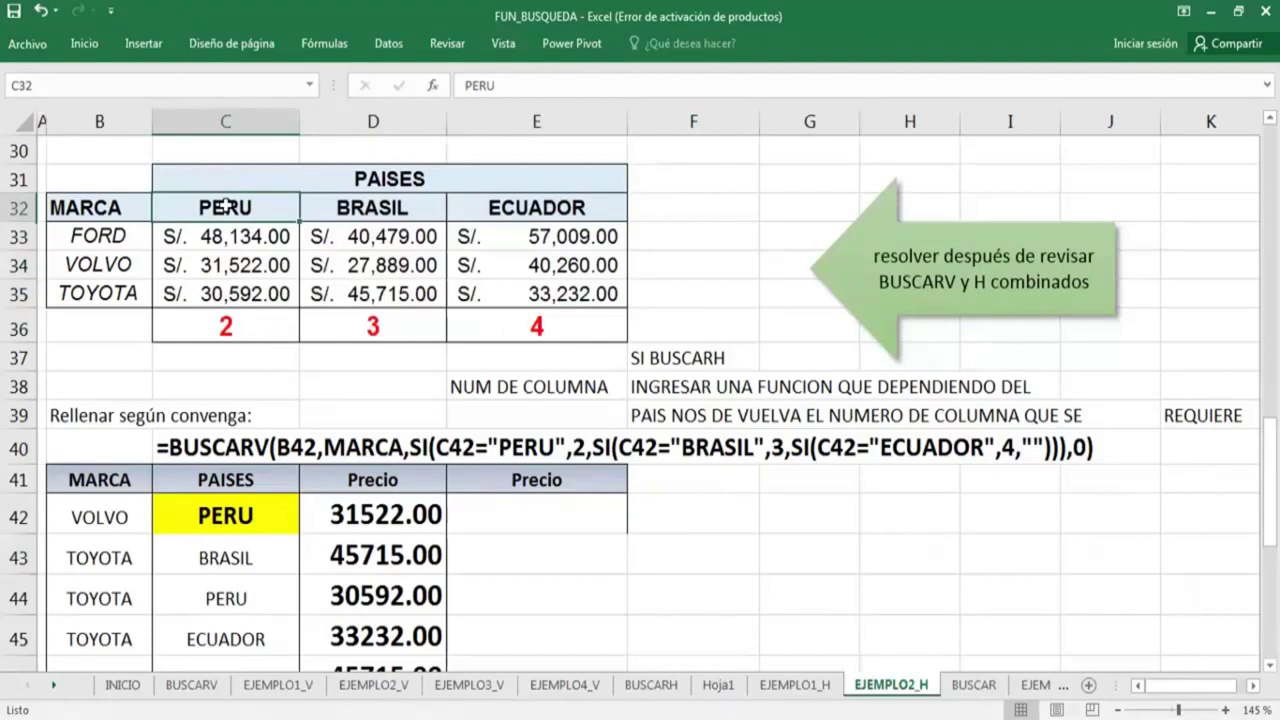
drag(226, 205, 397, 207)
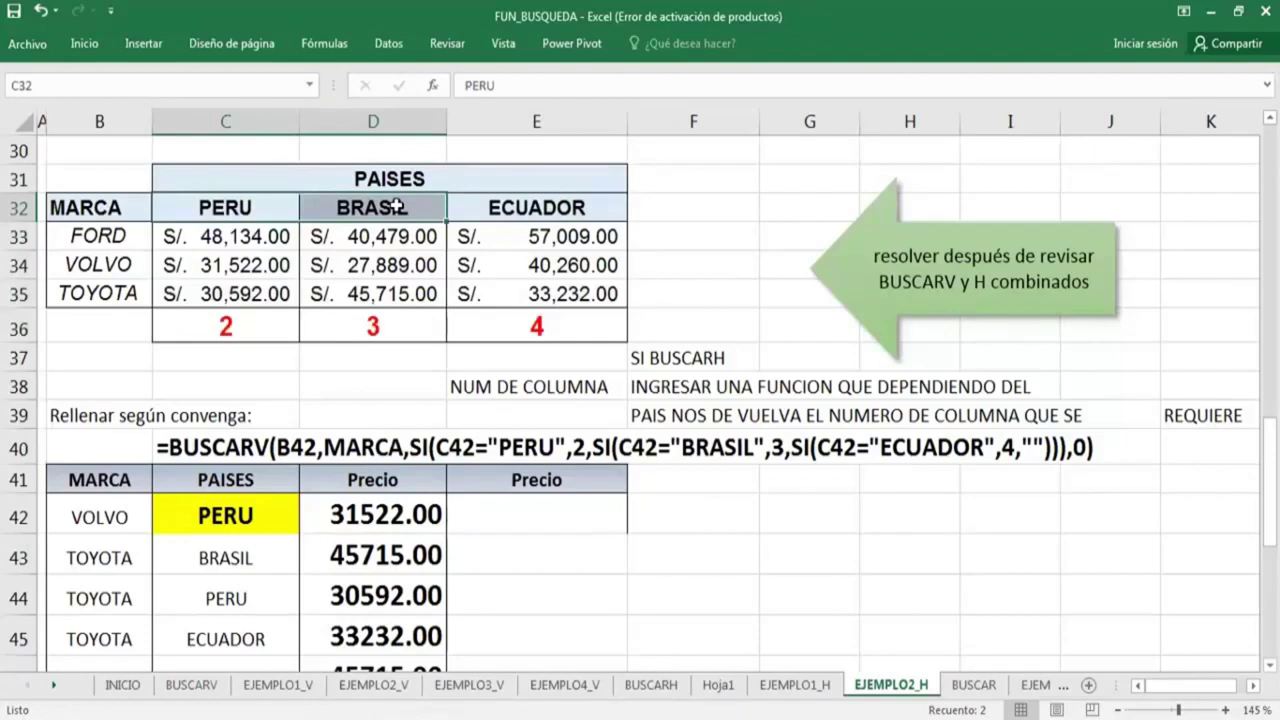
key(ctrl+shift+Right)
key(ctrl+shift+Down)
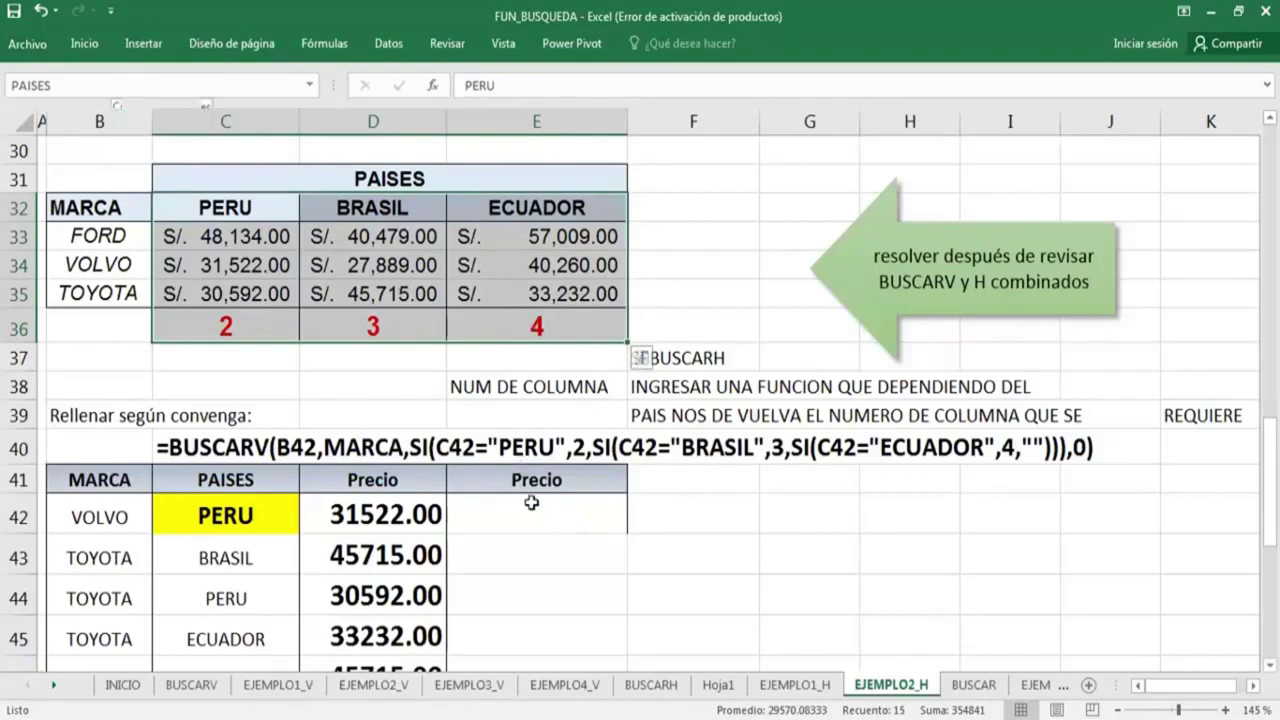
Start the E42 formula as =BUSCARV(B42,MARCA, after fixing a mistyped function name.
click(533, 507)
text(=)
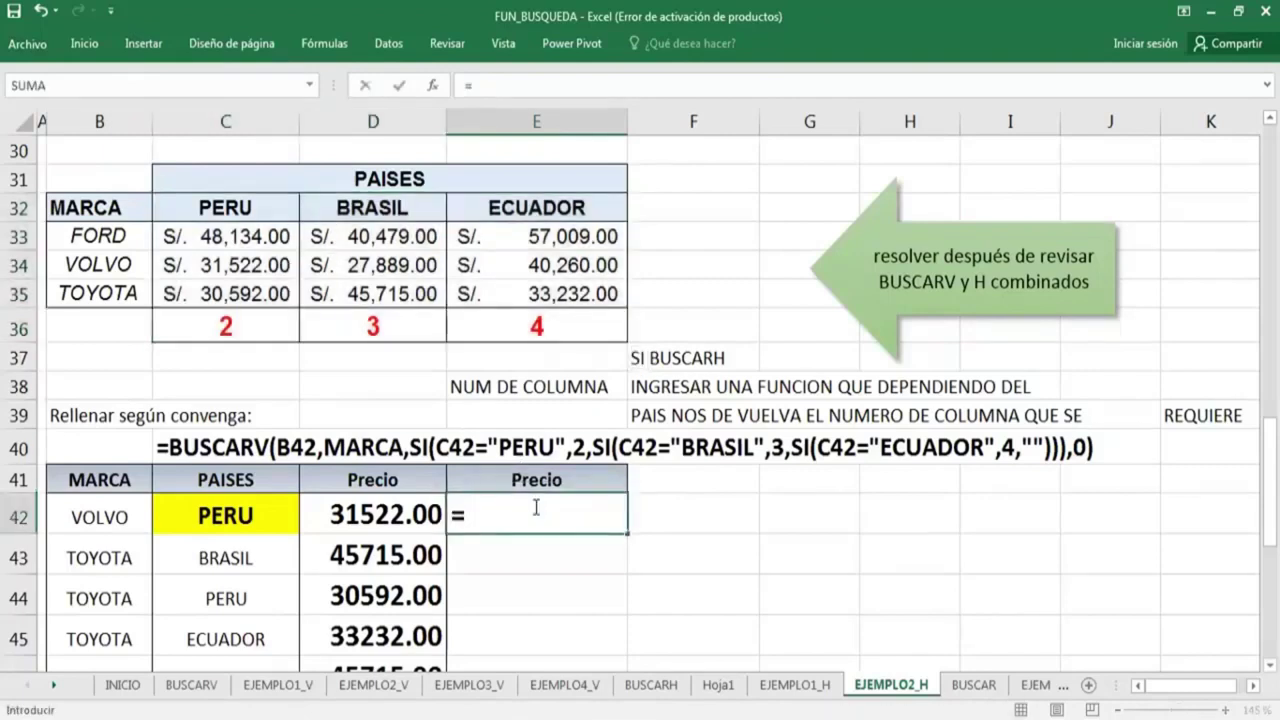
text(US)
key(BackSpace)
key(BackSpace)
text(BU)
key(Down)
key(Down)
key(Tab)
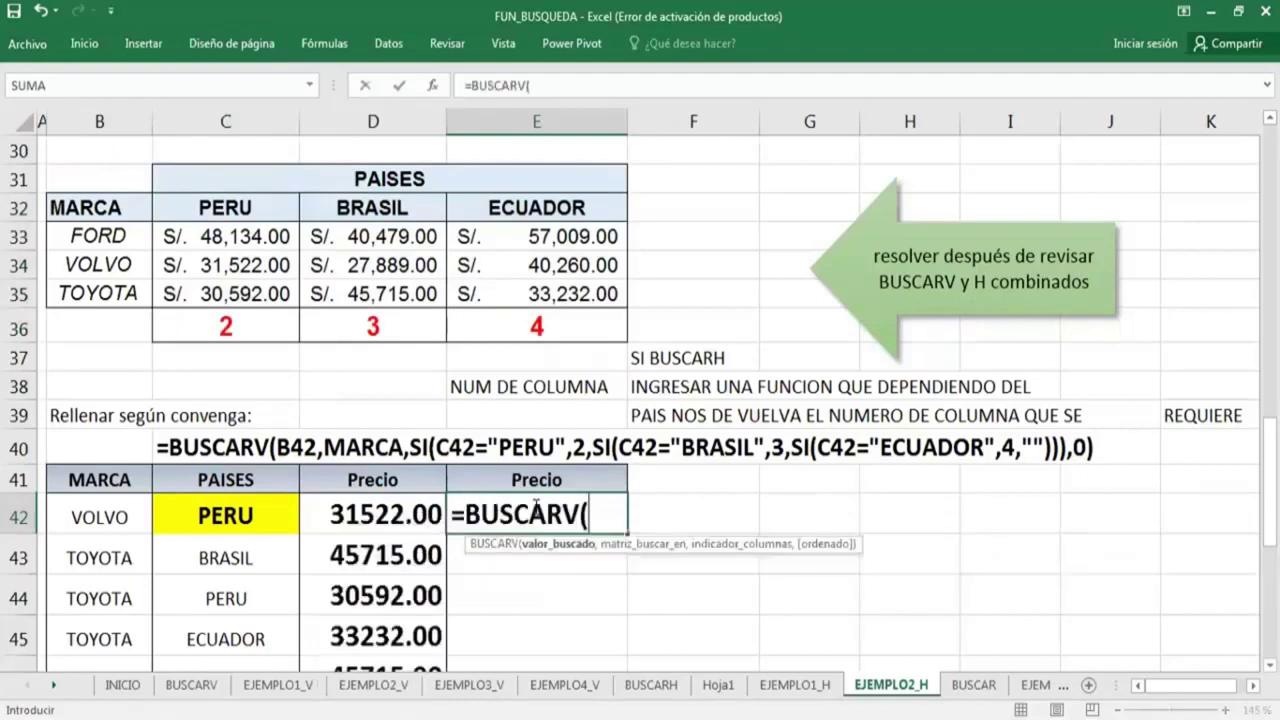
text(B42,)
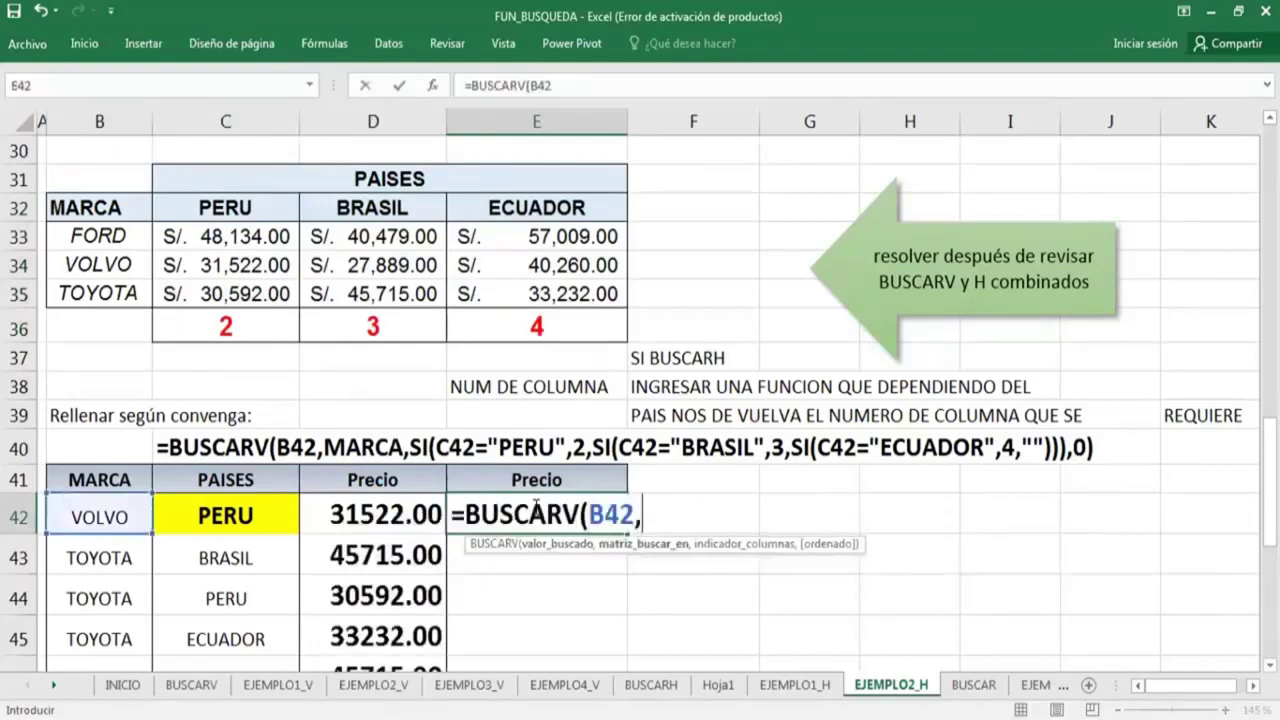
text(MAR)
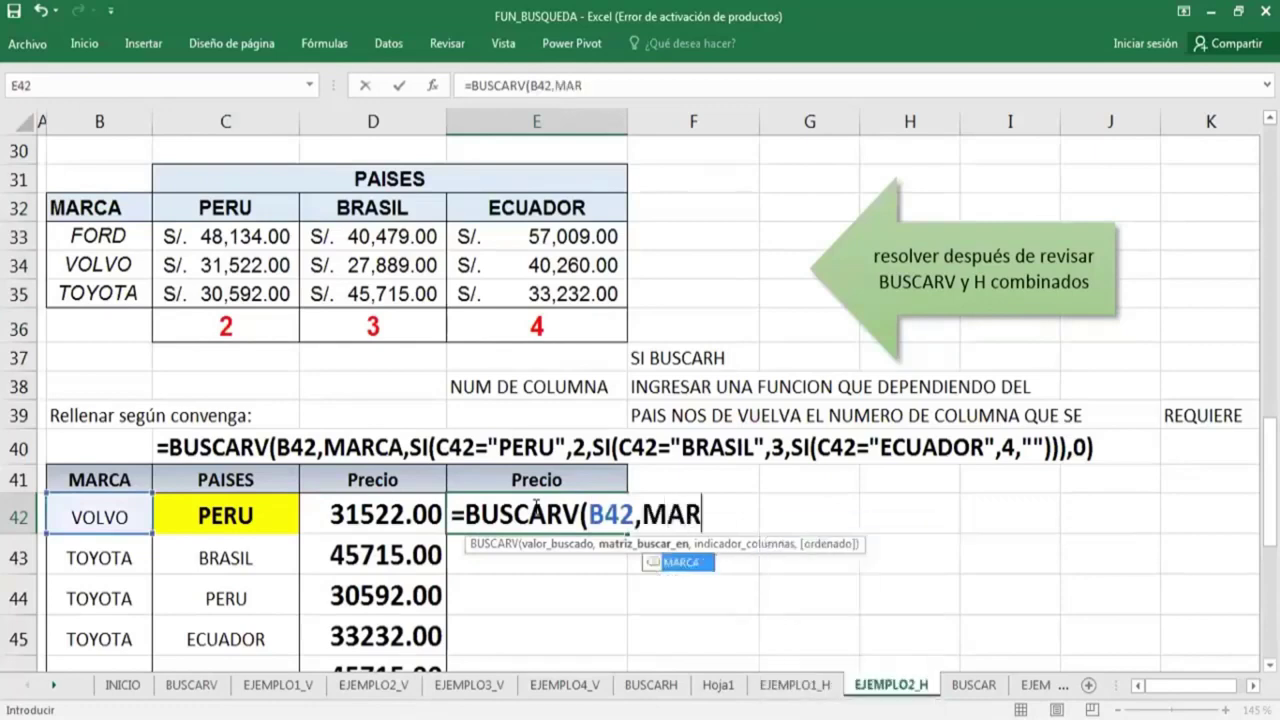
text(CA,)
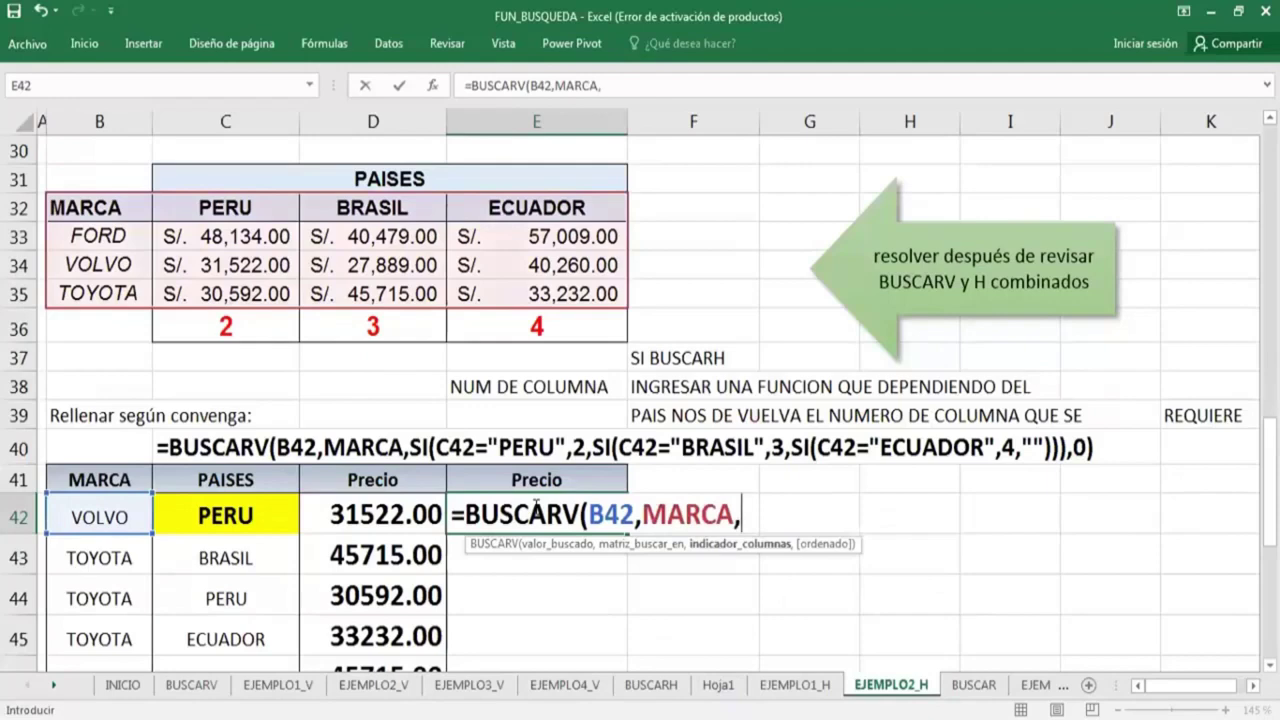
Nest BUSCARH(C42,PAISES,5,0) as the column-index argument.
text(BU)
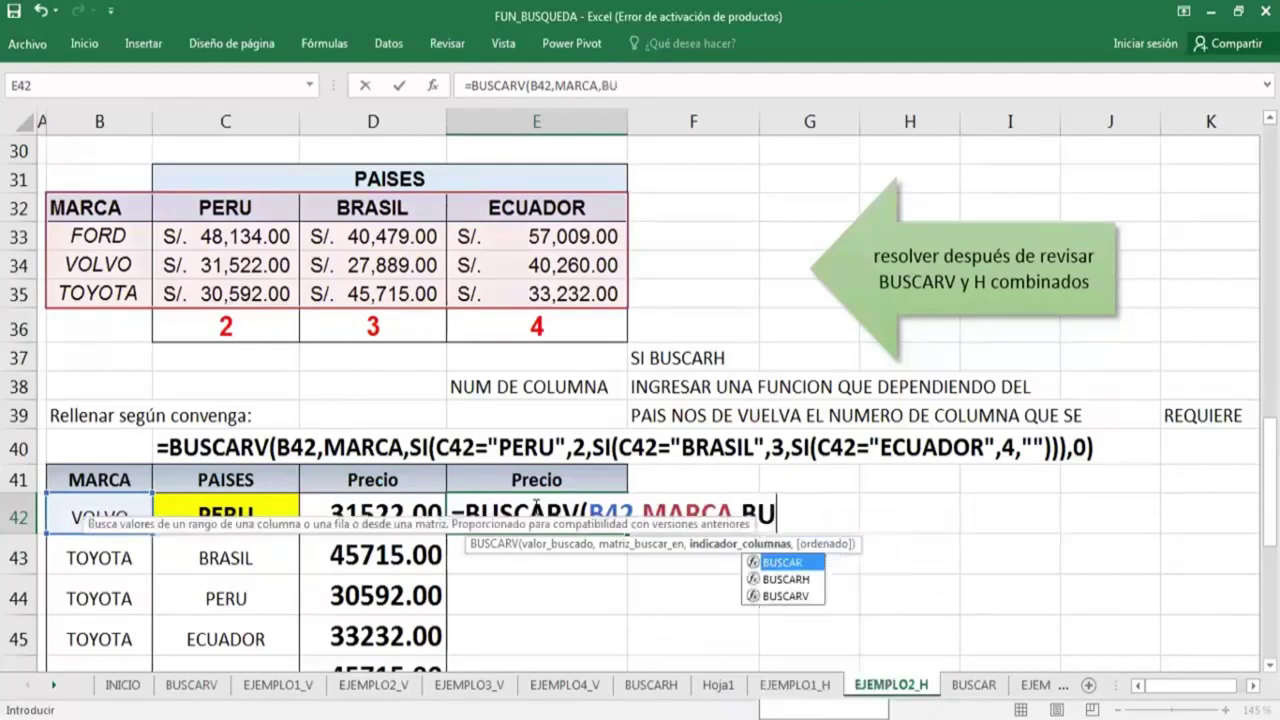
key(Down)
key(Tab)
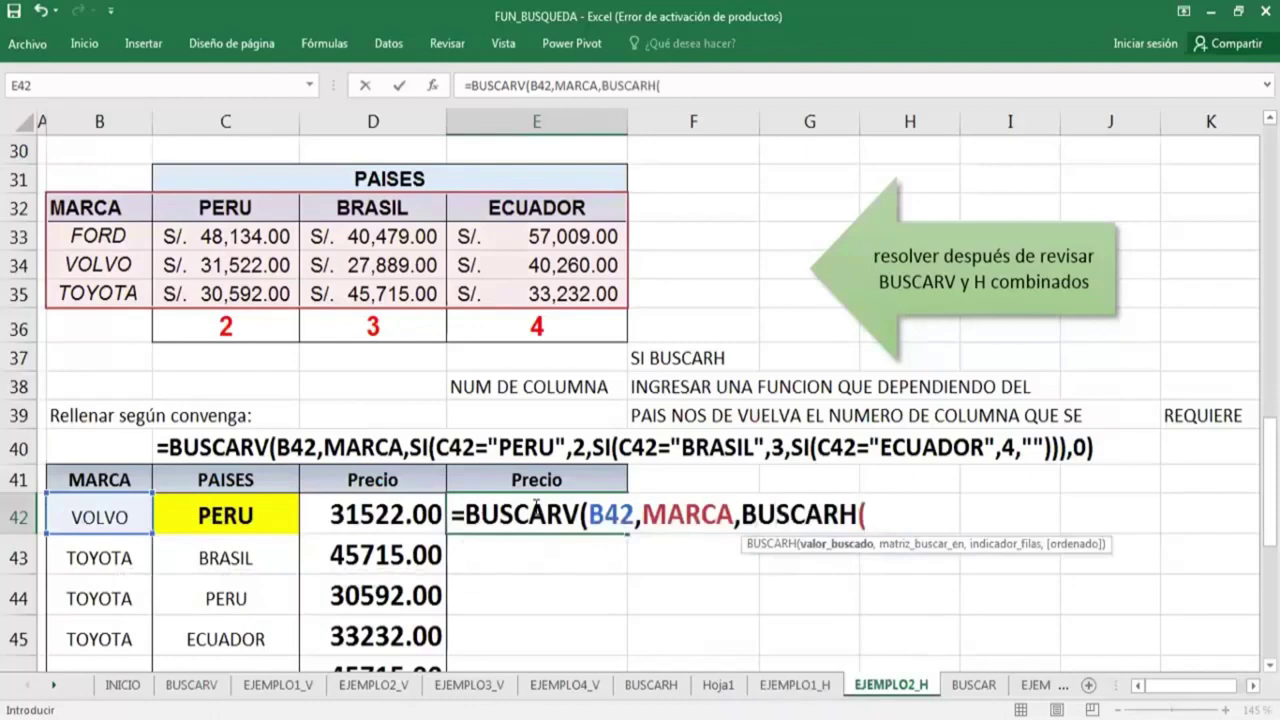
click(267, 517)
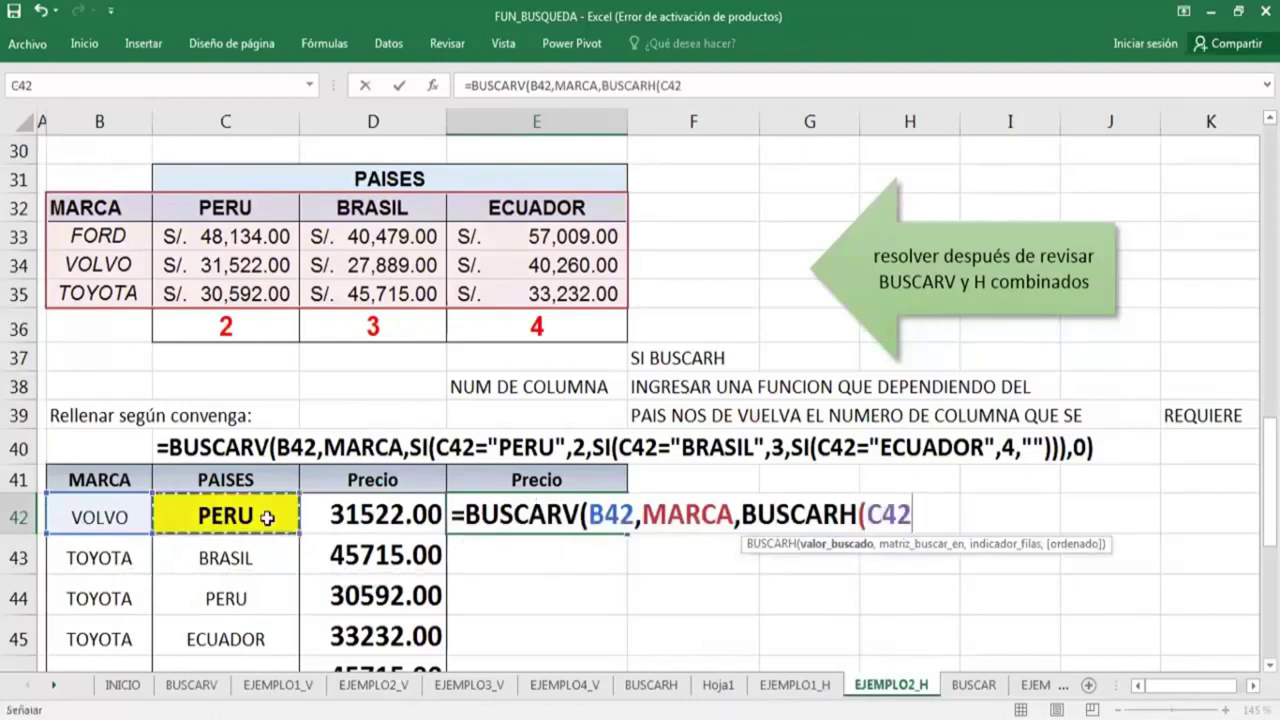
text(,)
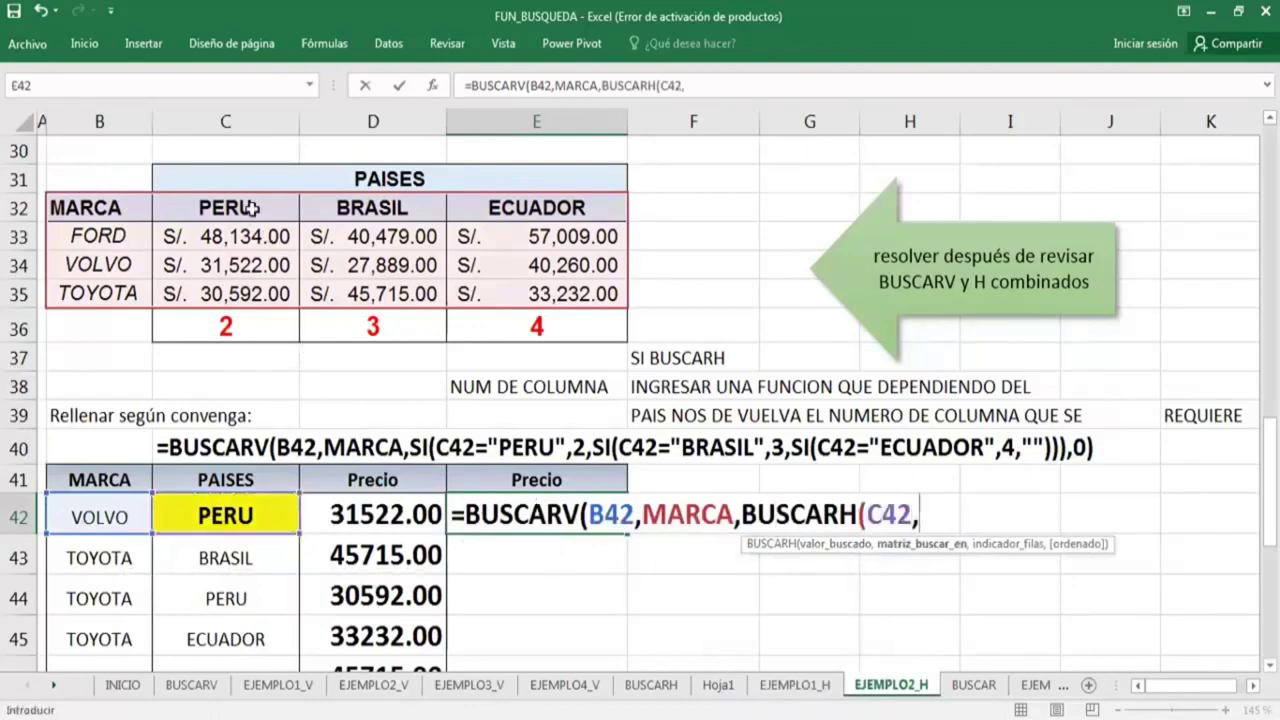
drag(250, 208, 538, 313)
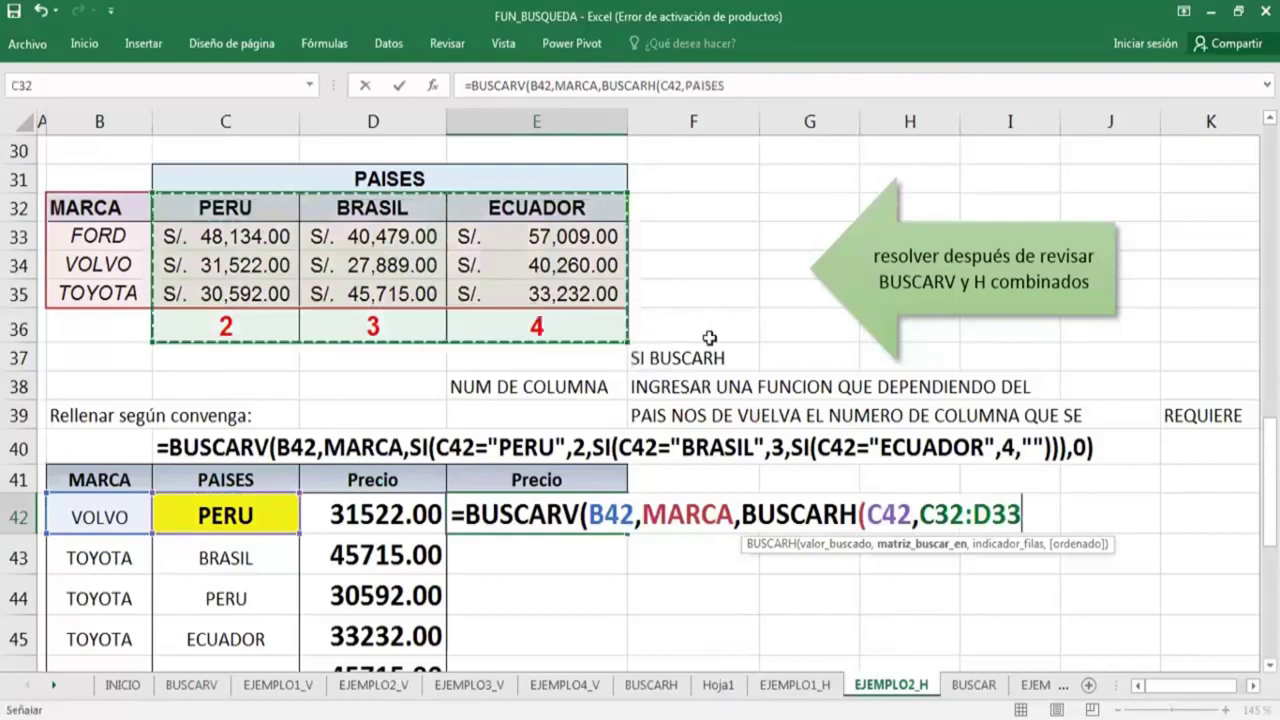
text(,)
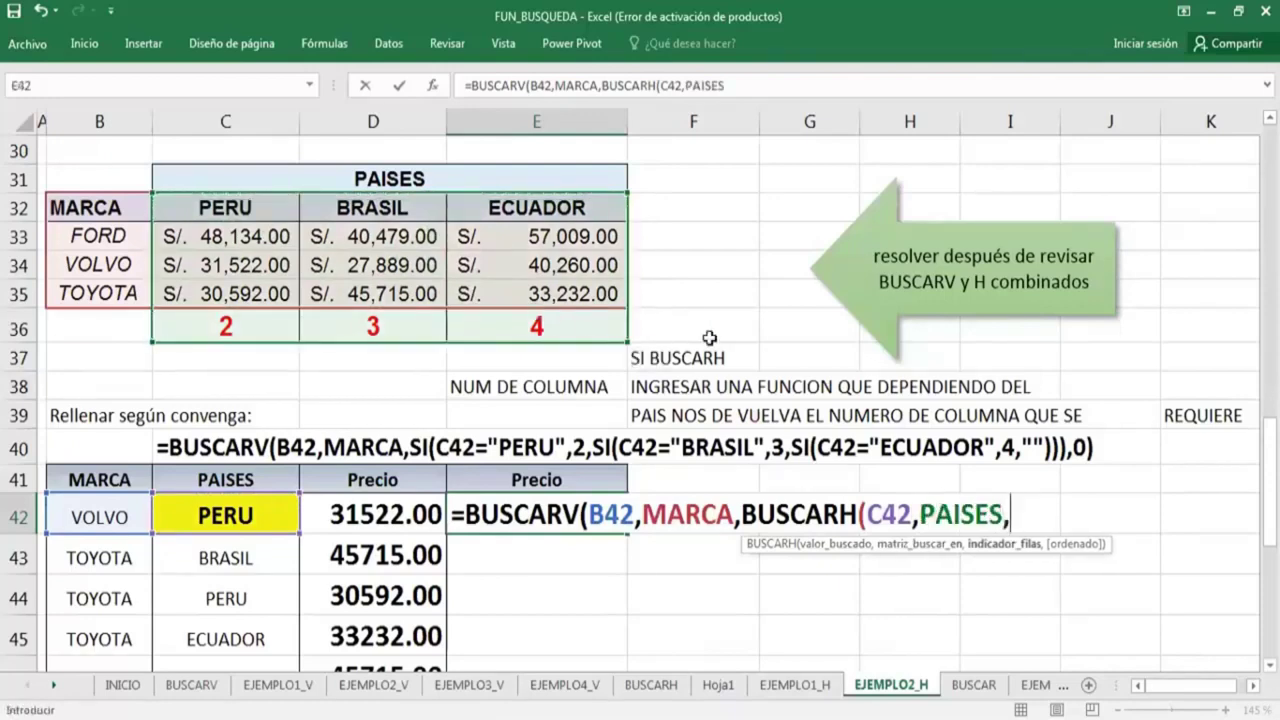
text(5,0))
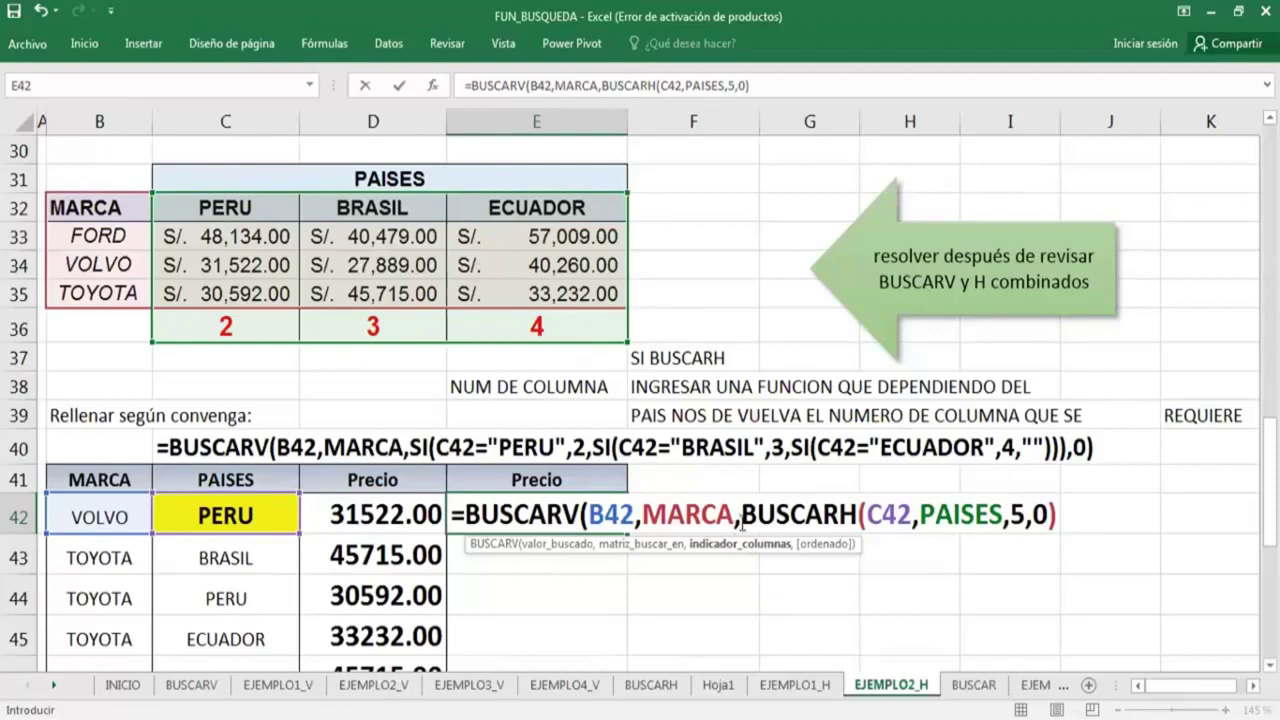
Close the formula with ,0) and enter it, returning 31522.00 for VOLVO in PERU.
drag(740, 516, 1058, 526)
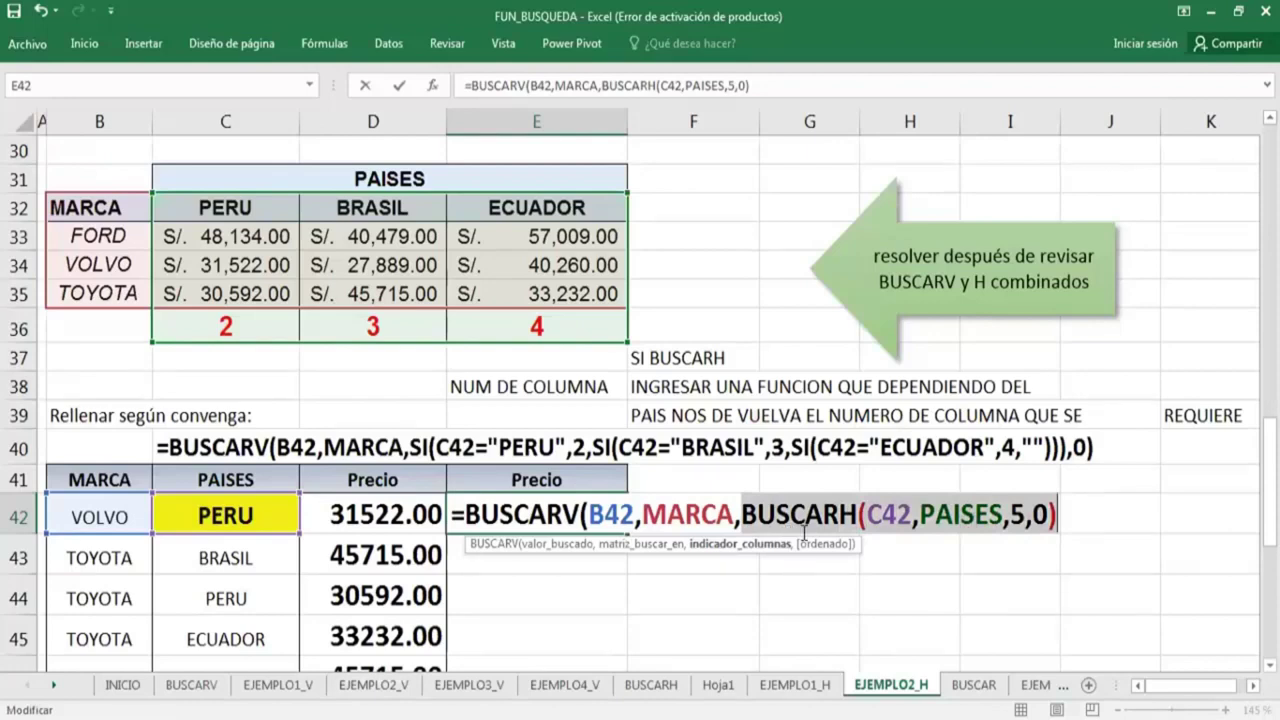
click(1060, 514)
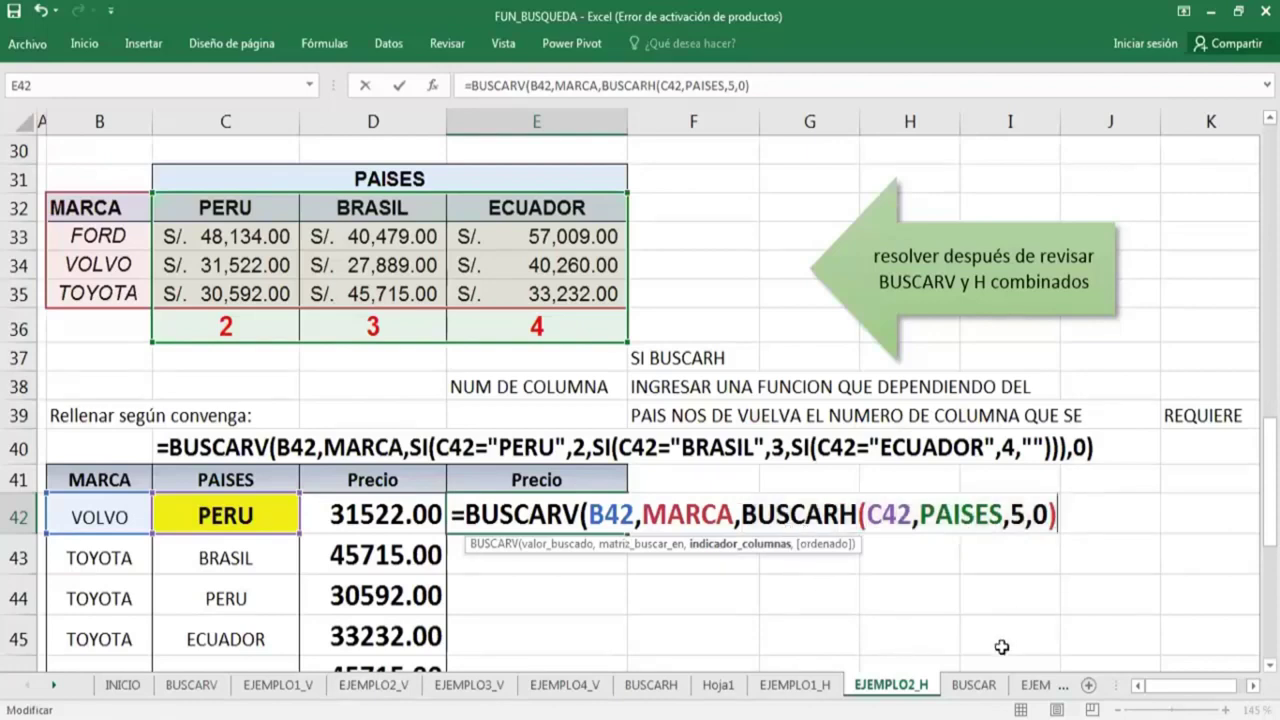
text(,)
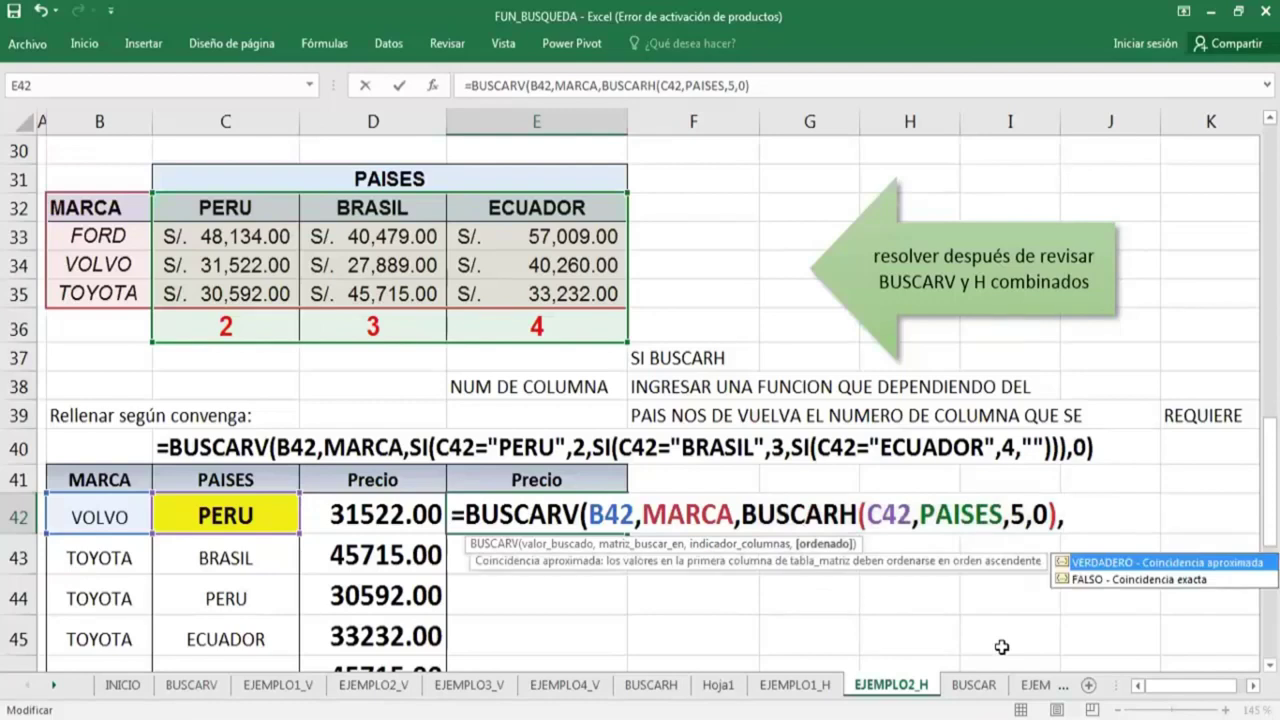
text(0)
text())
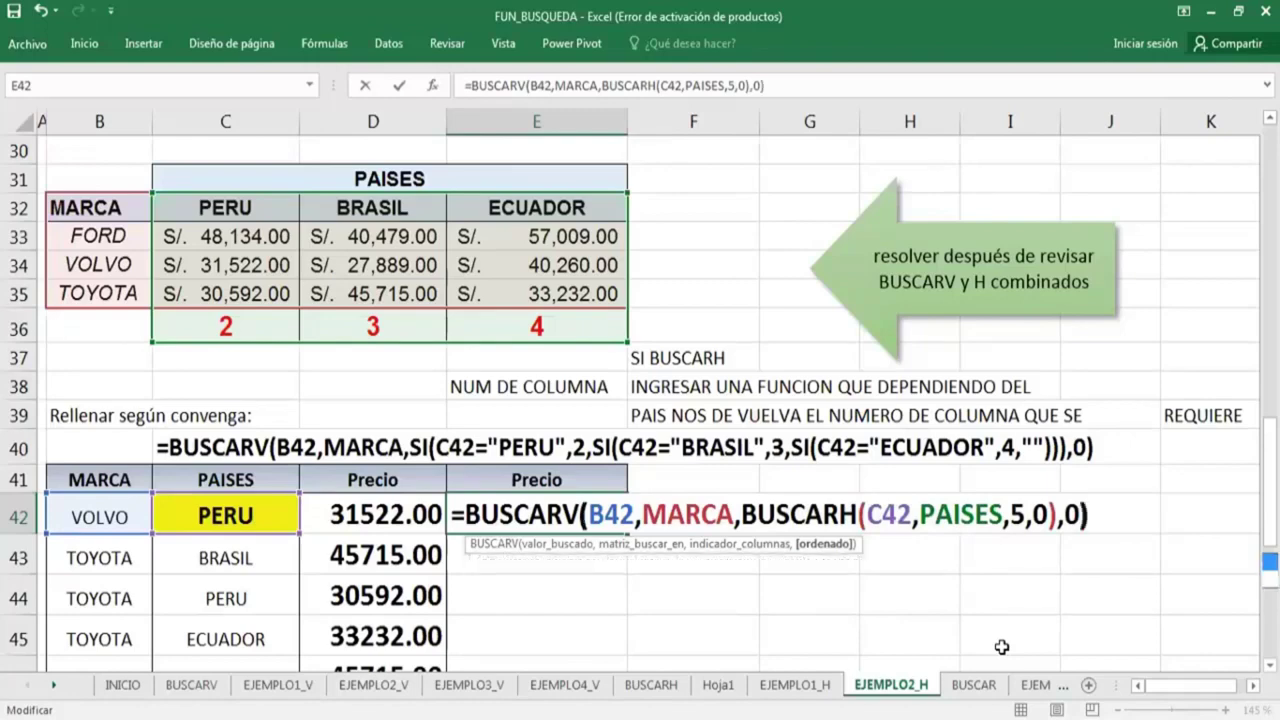
key(Return)
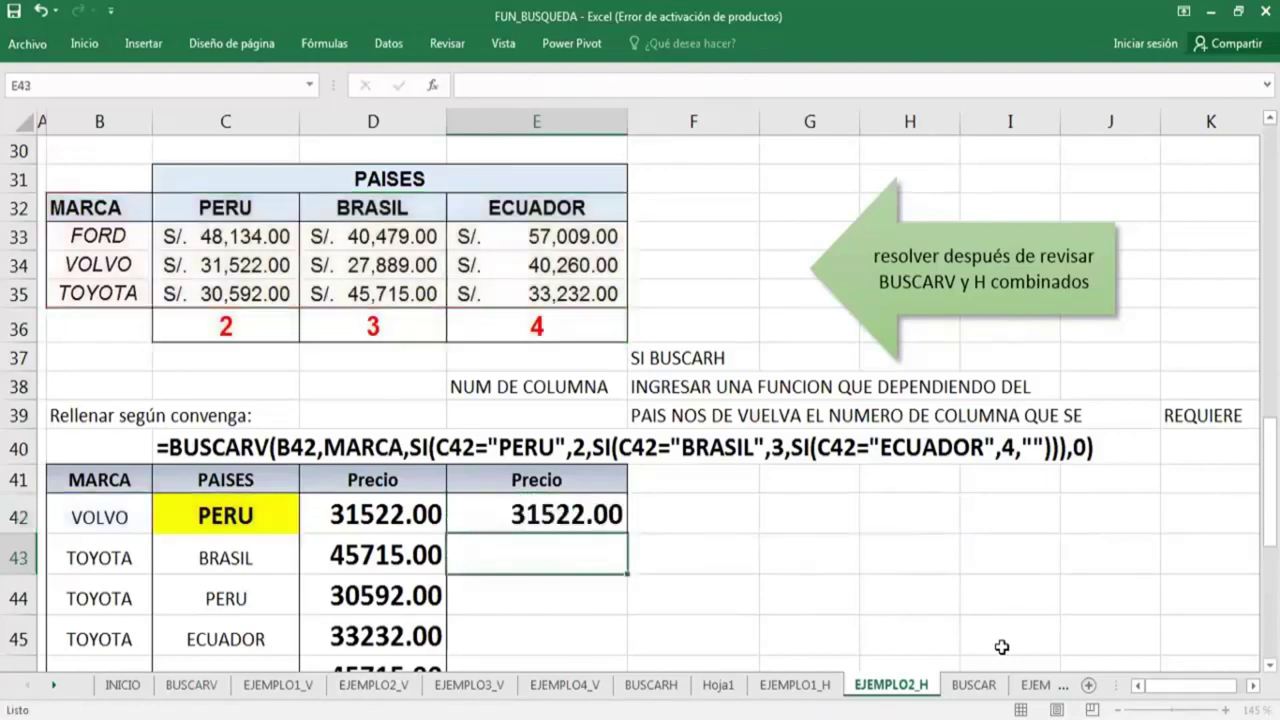
key(Up)
scroll(627, 362, down, 2)
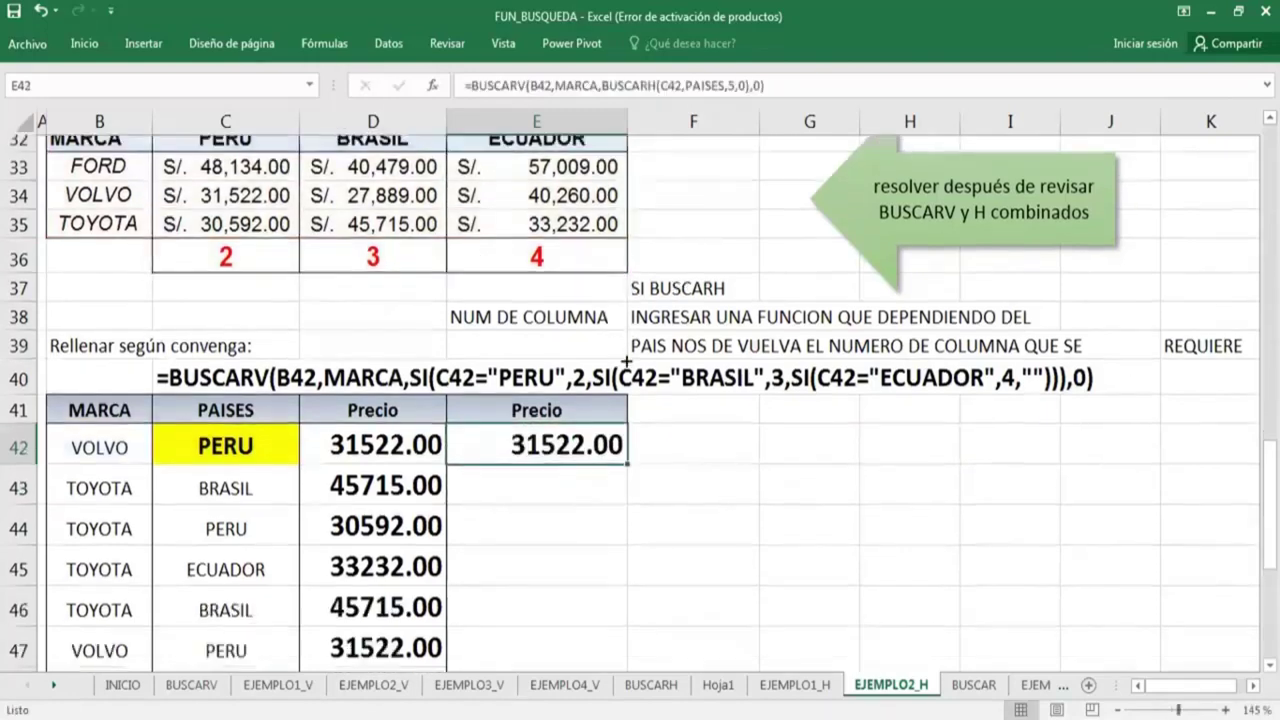
Switch to the next sheet, BUSCAR, with Ctrl+PageDown.
key(ctrl+Page_Down)
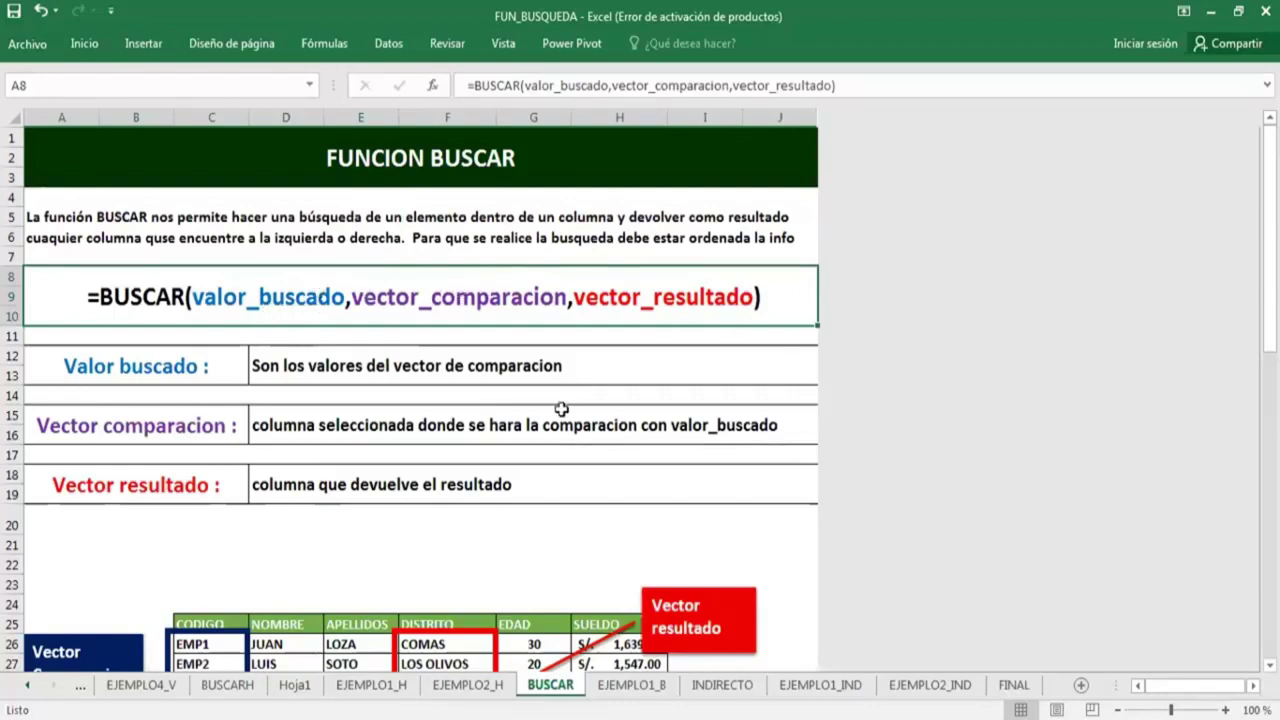
Scroll down the BUSCAR sheet to the employee table and APELLIDOS/NOMBRE lookup cells.
scroll(561, 409, down, 2)
scroll(561, 409, down, 5)
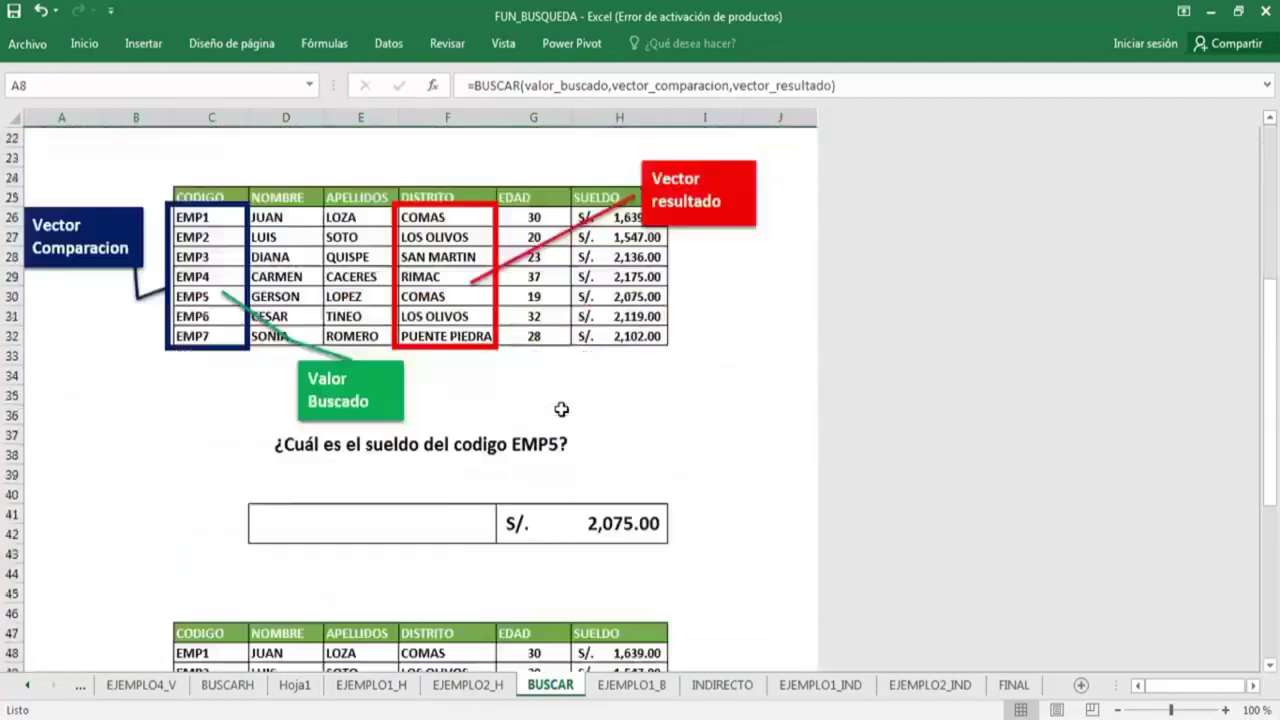
scroll(561, 409, down, 1)
scroll(561, 409, down, 6)
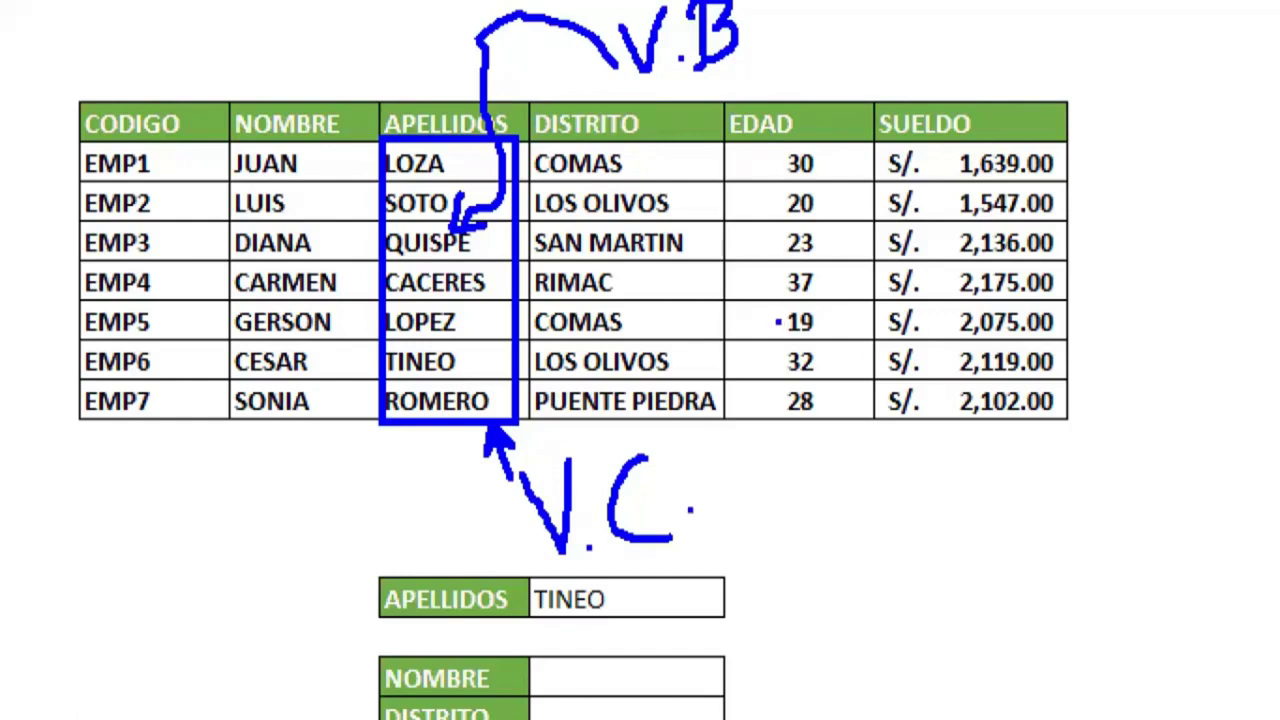
Annotate the V.C note with 'ORDENADO A-Z 0-9', then clear the markings.
mouse_move(716, 494)
mouse_down()
mouse_move(720, 522)
mouse_move(822, 510)
mouse_move(848, 535)
mouse_up()
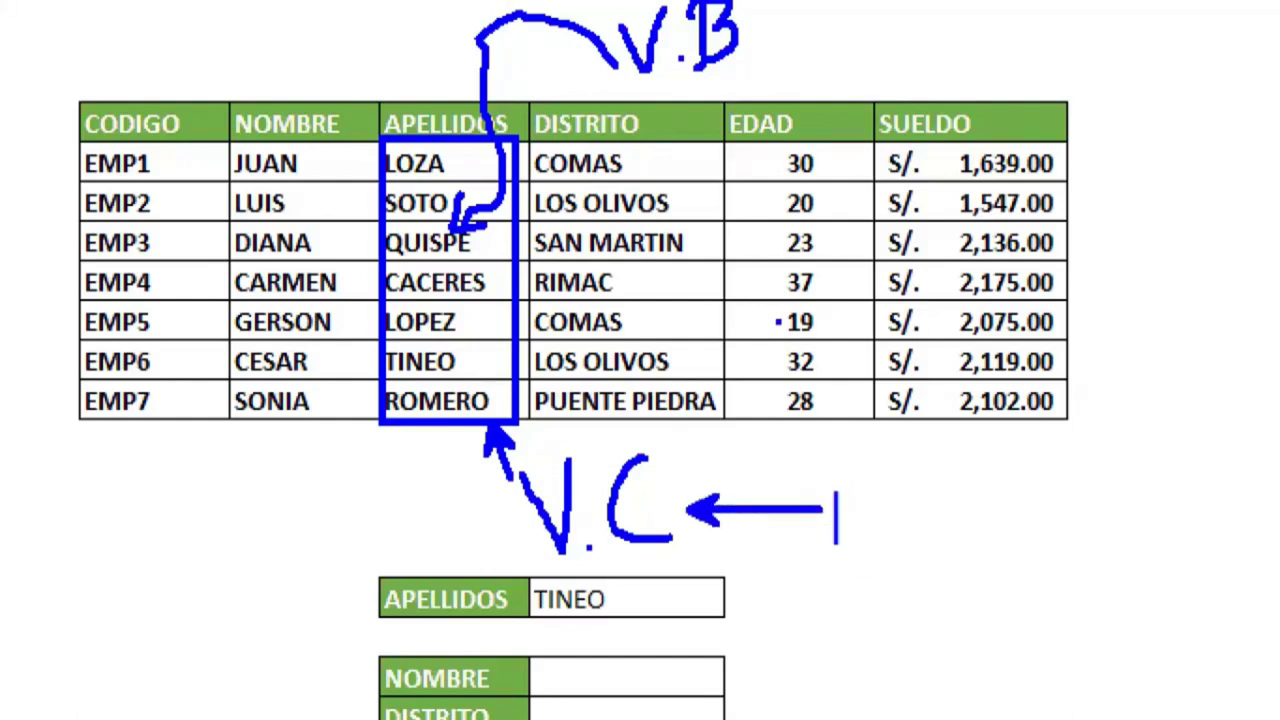
text(ORDENADO)
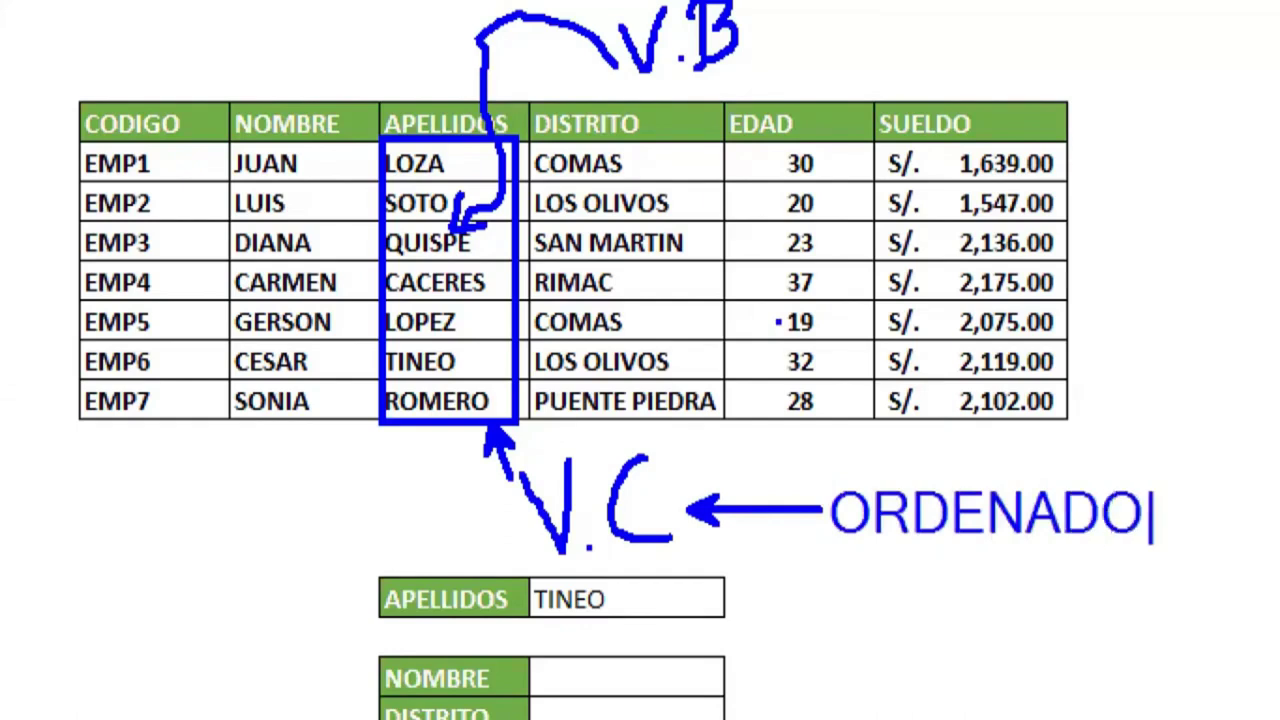
key(Return)
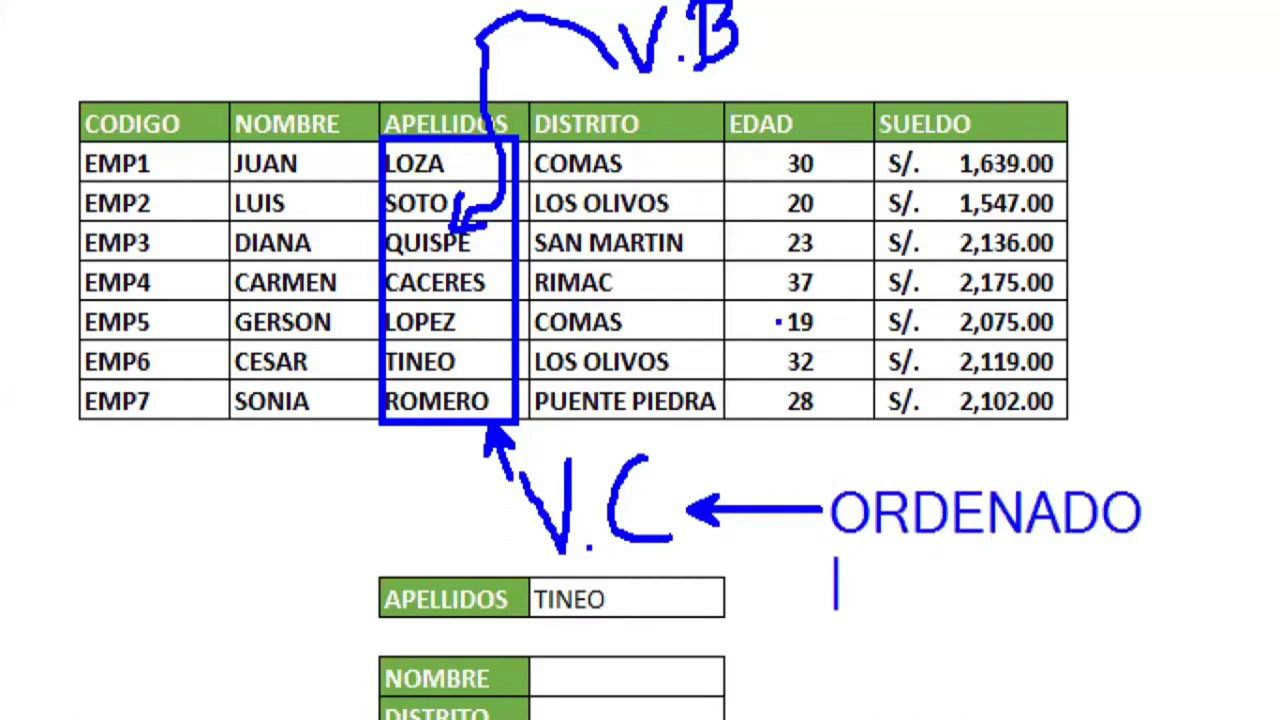
text(A-Z)
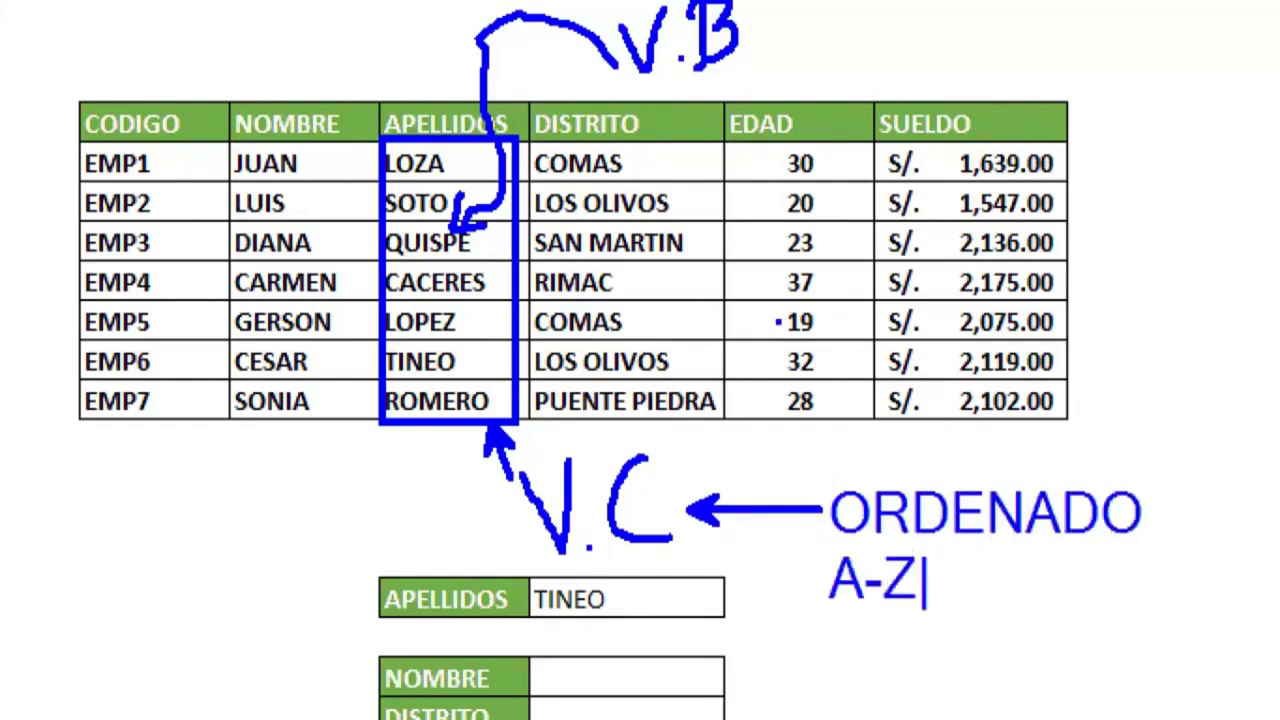
key(Return)
text(0-9)
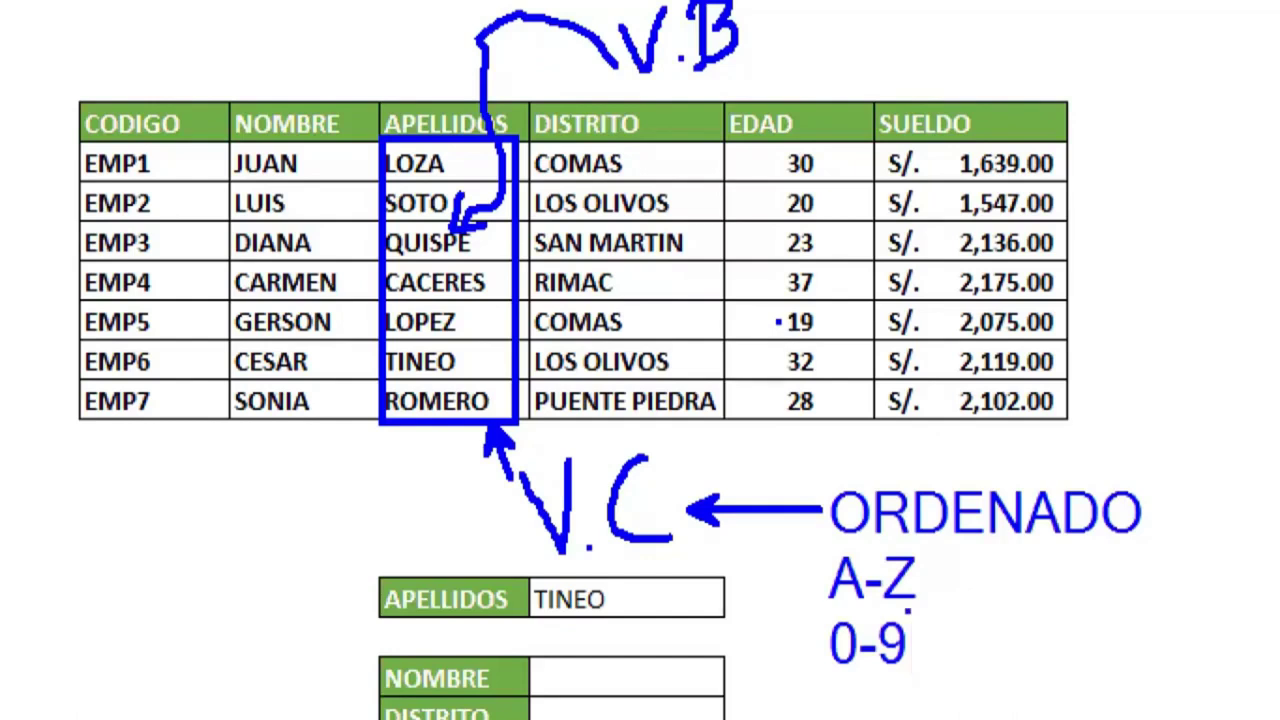
key(Escape)
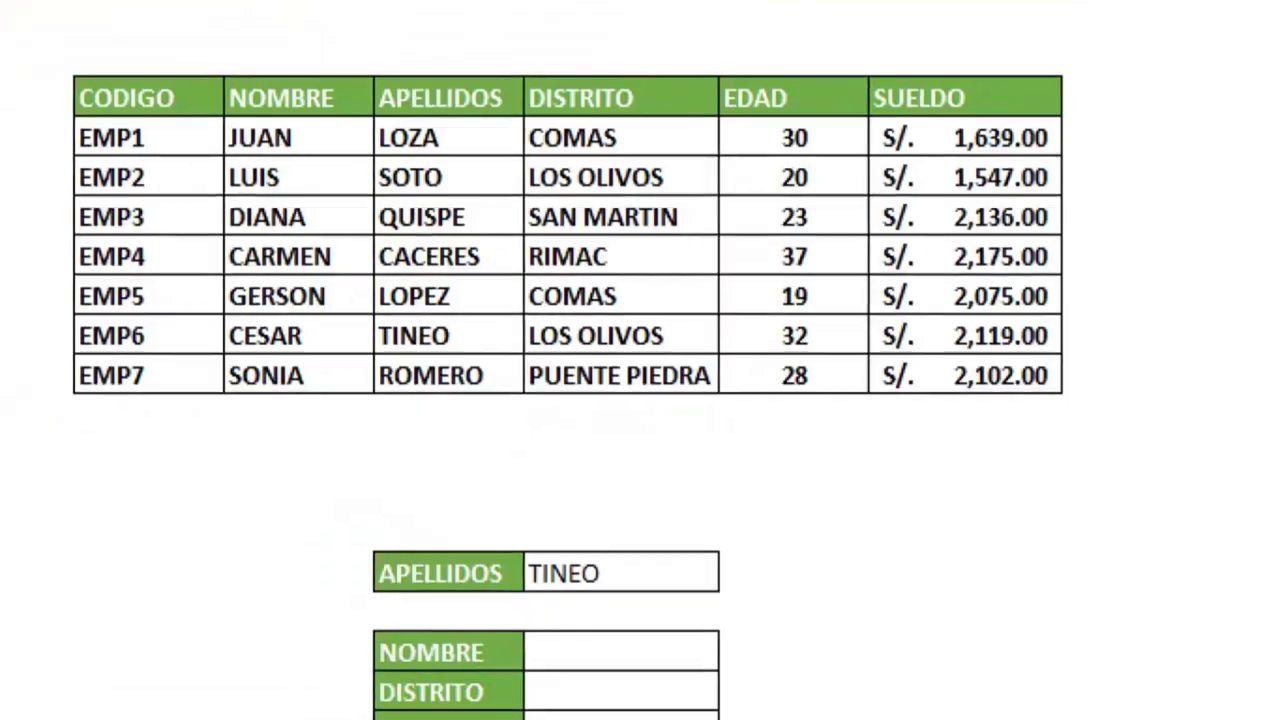
Box APELLIDOS in blue as V.C and mark LOPEZ as the V.B lookup value.
mouse_move(370, 112)
mouse_down()
mouse_move(491, 317)
mouse_move(500, 386)
mouse_move(518, 398)
mouse_up()
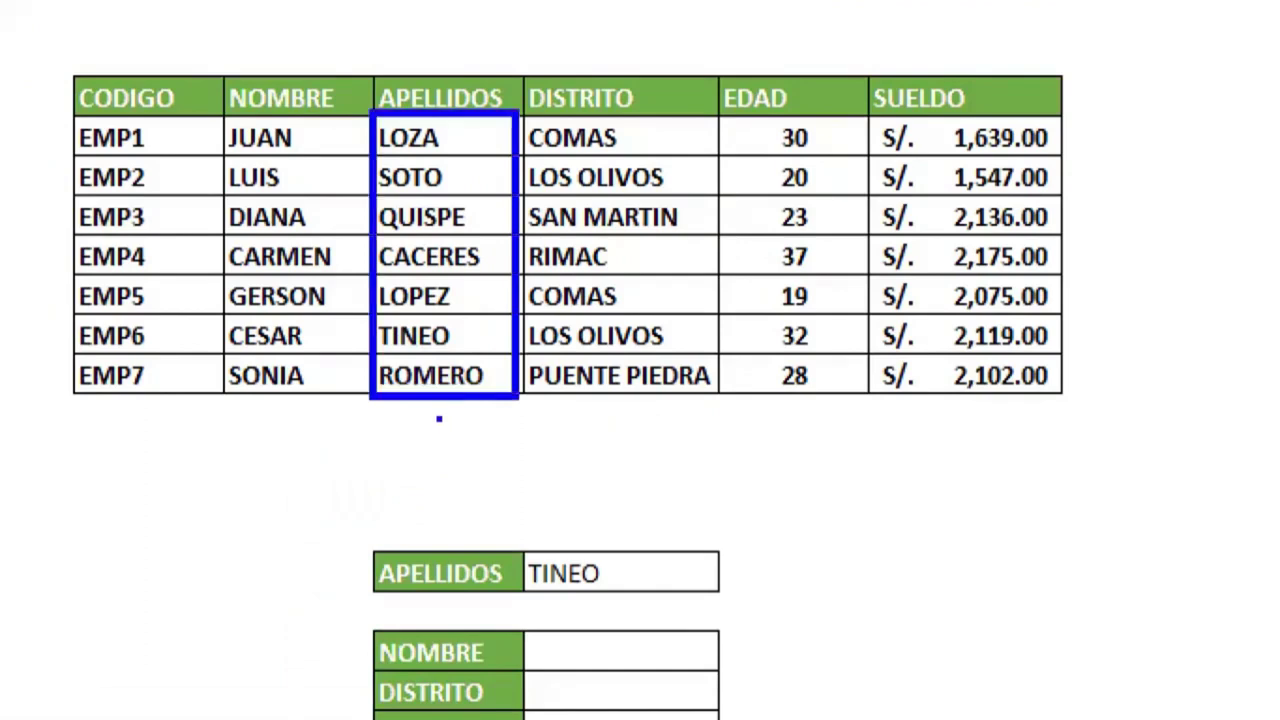
mouse_move(406, 425)
mouse_down()
mouse_move(484, 422)
mouse_move(486, 462)
mouse_up()
click(452, 461)
mouse_move(410, 516)
mouse_down()
mouse_move(430, 568)
mouse_move(448, 498)
mouse_move(487, 586)
mouse_up()
click(467, 516)
mouse_move(466, 492)
mouse_down()
mouse_move(492, 524)
mouse_move(458, 590)
mouse_up()
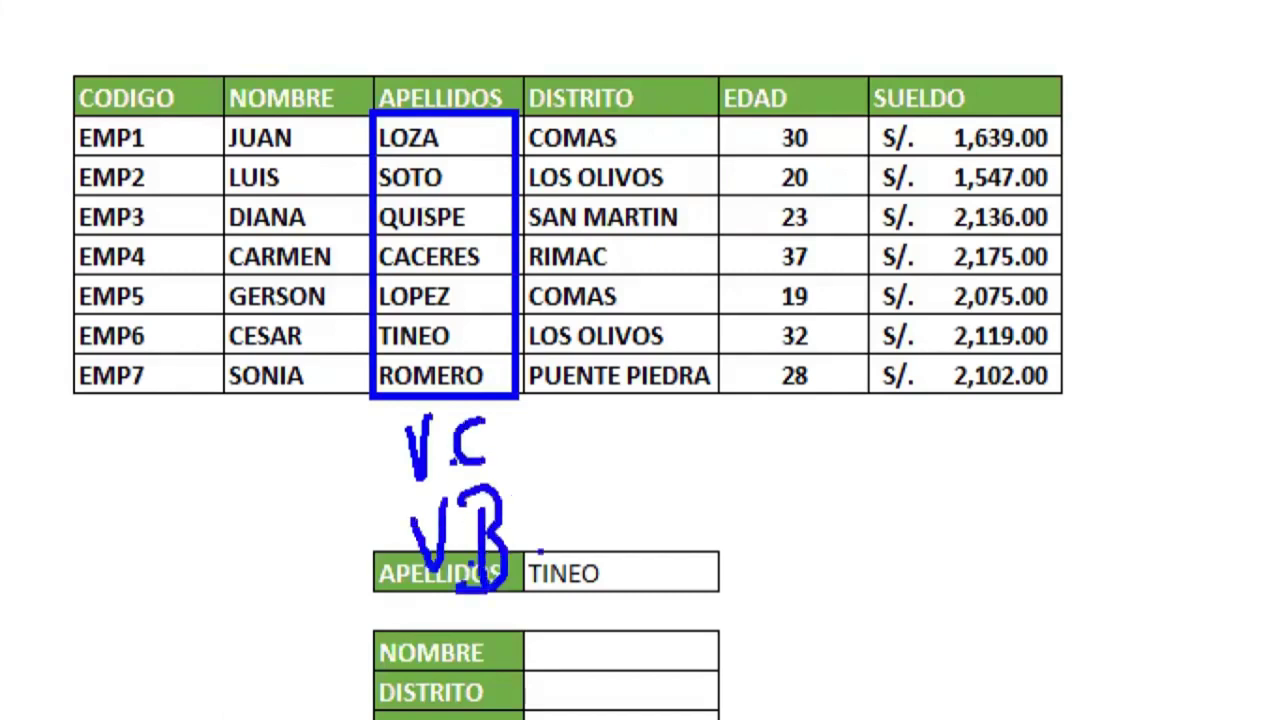
mouse_move(546, 516)
mouse_down()
mouse_move(546, 548)
mouse_move(596, 531)
mouse_up()
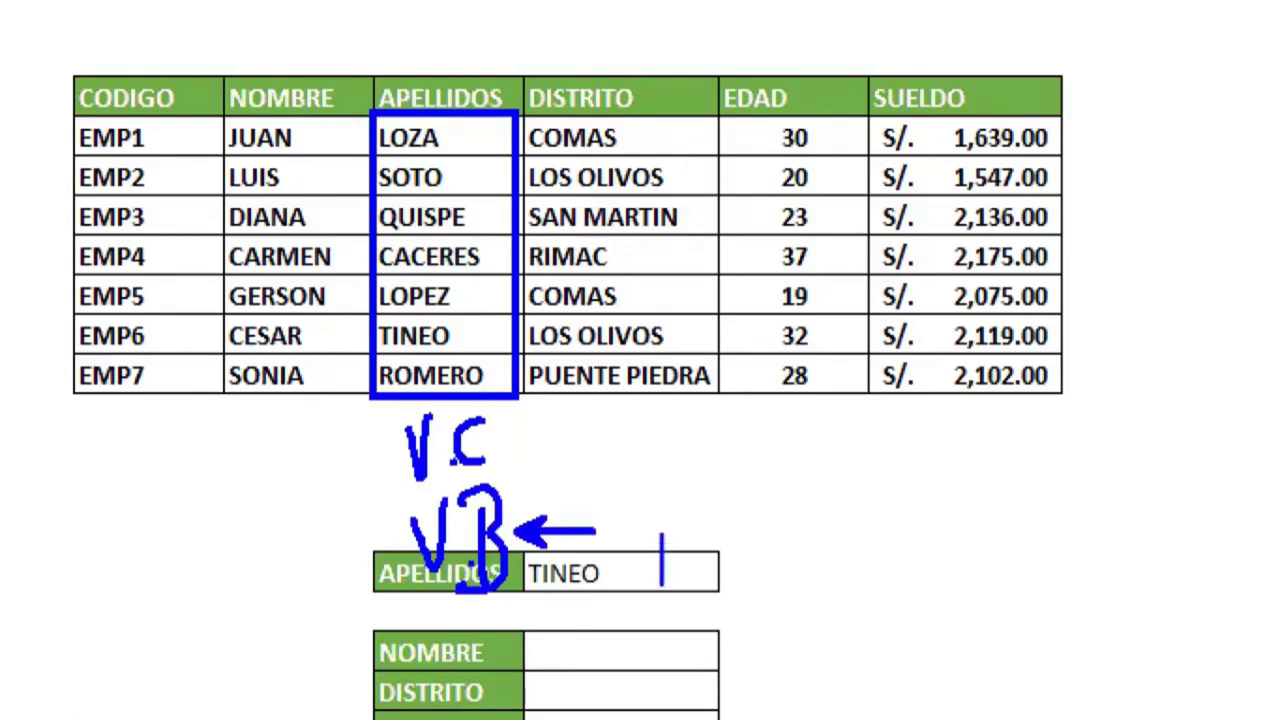
text(LOPW)
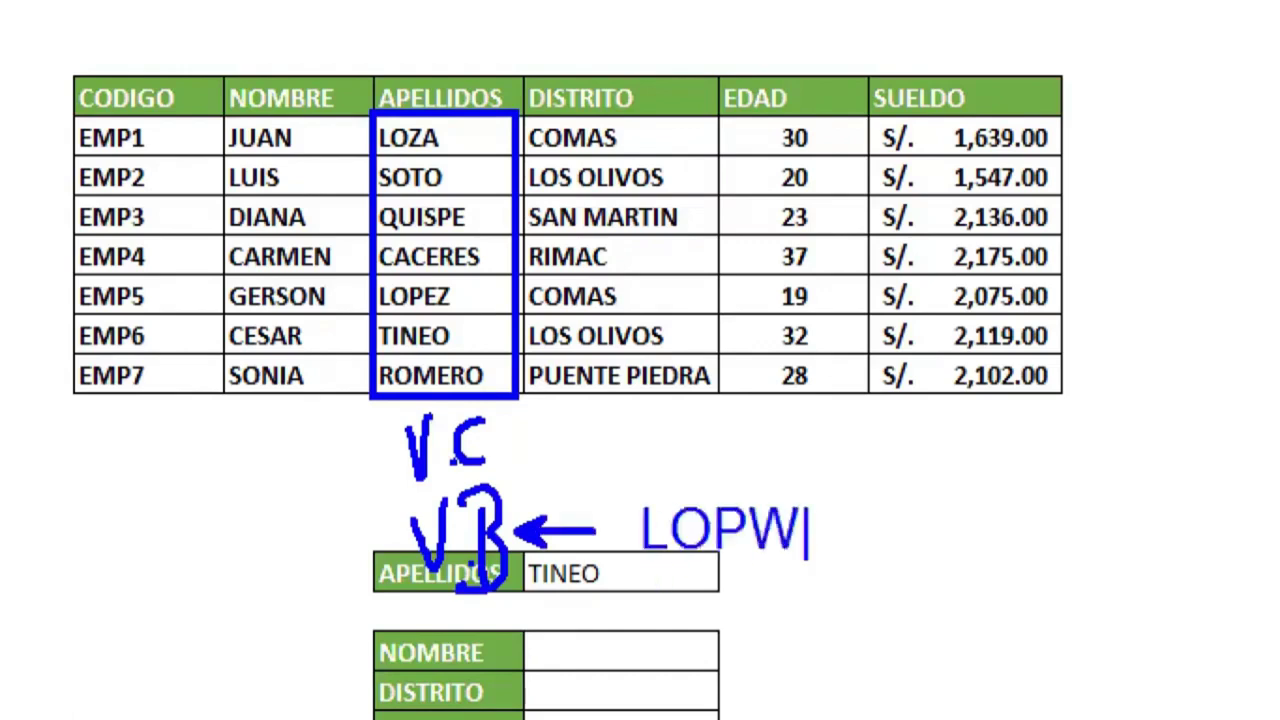
key(BackSpace)
text(EZ)
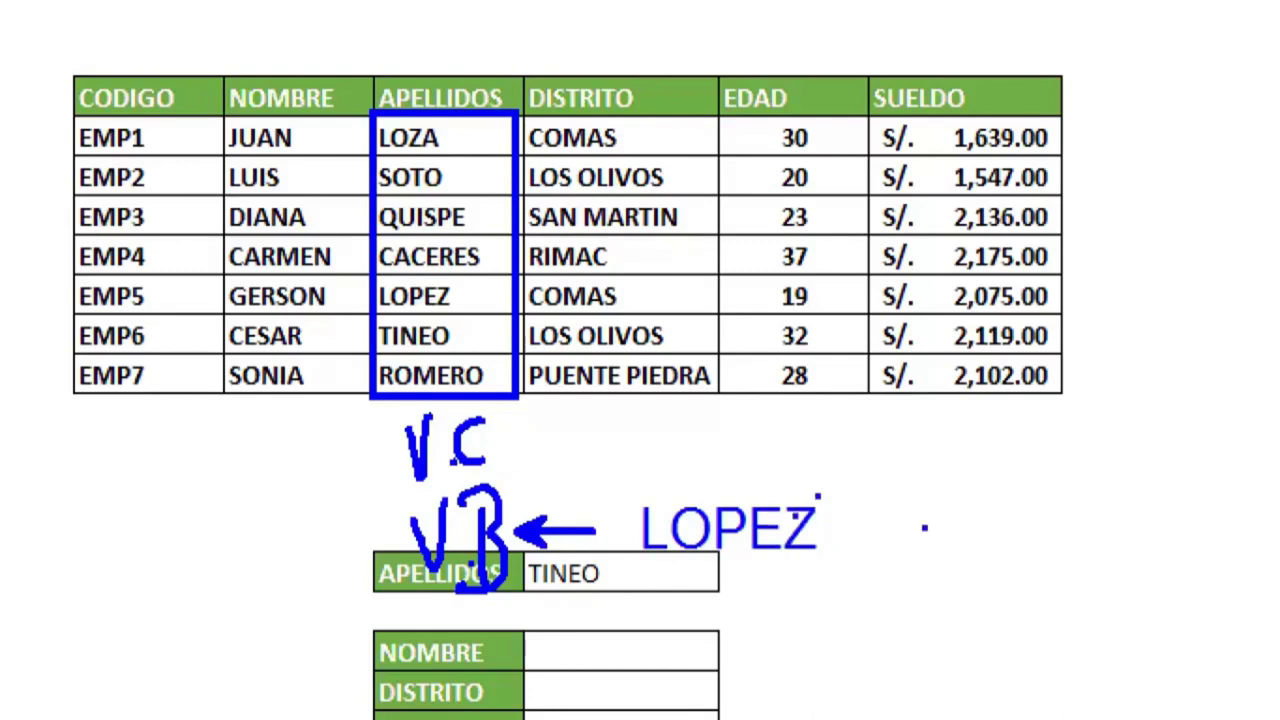
text(r)
Box the EDAD and CODIGO columns in red and label them V.R.
drag(720, 120, 857, 390)
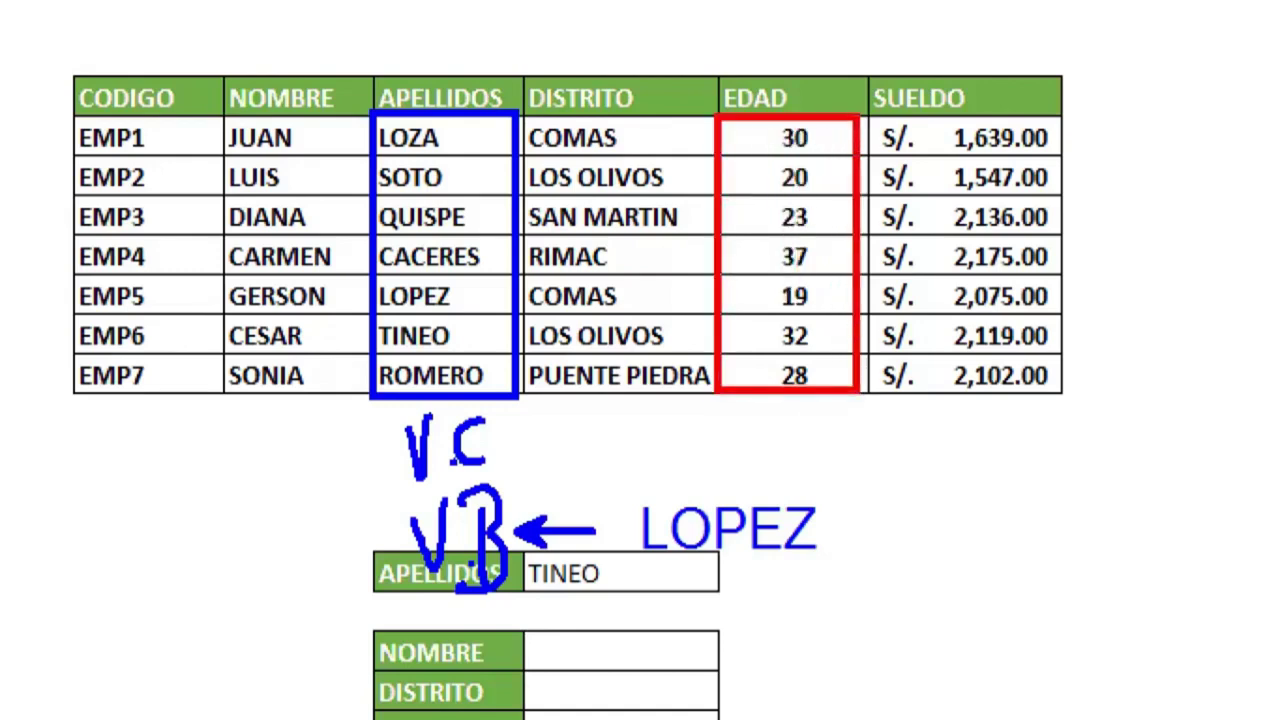
drag(70, 113, 213, 398)
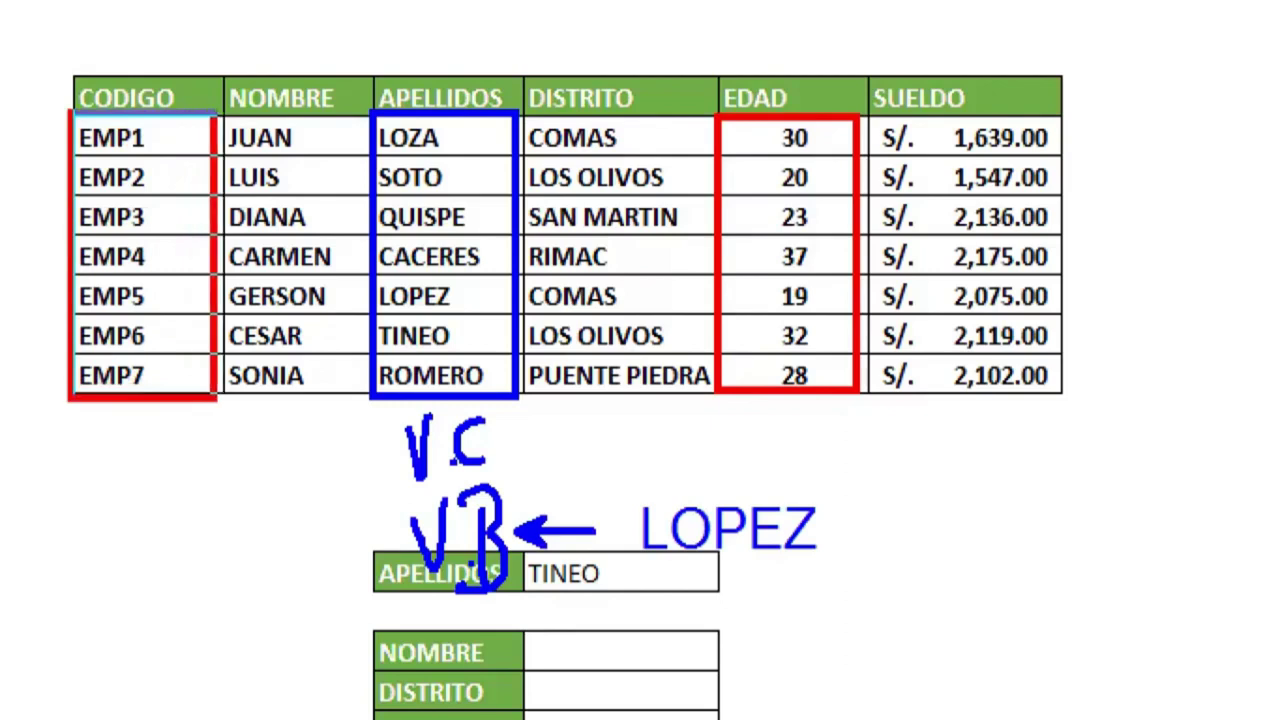
drag(147, 515, 160, 402)
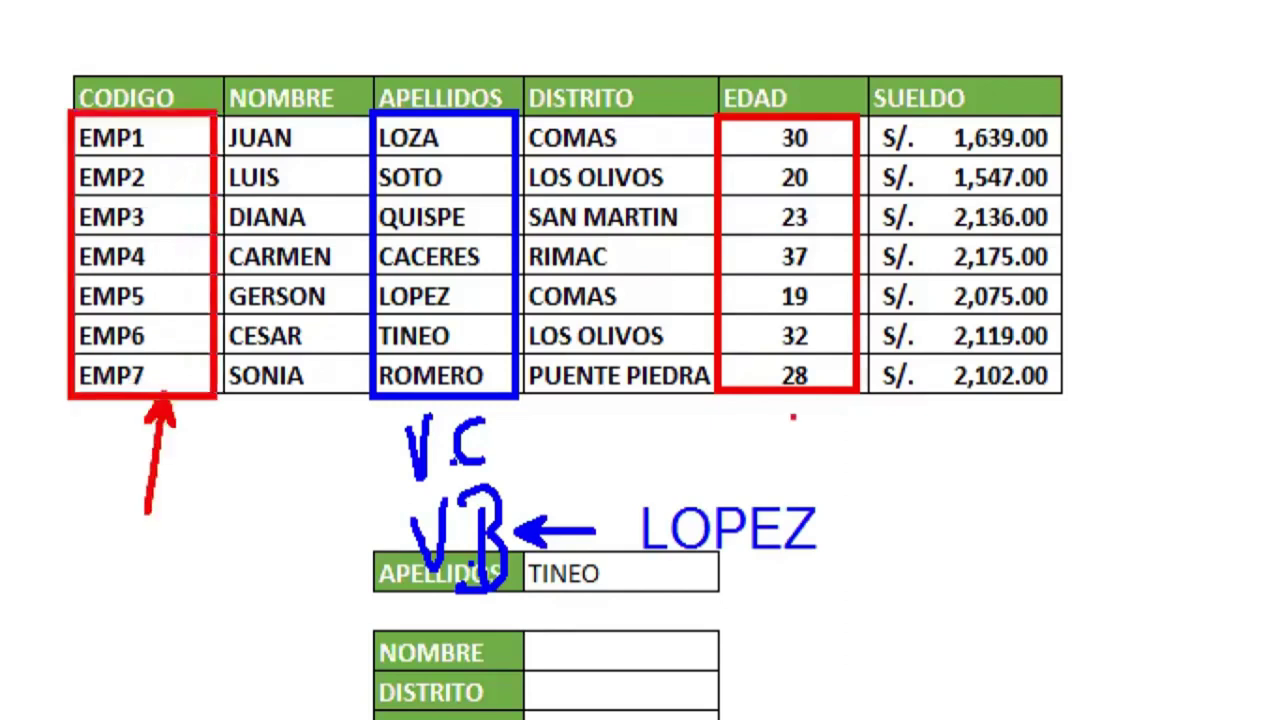
drag(860, 432, 822, 340)
mouse_move(897, 421)
mouse_down()
mouse_move(955, 419)
mouse_move(995, 496)
mouse_up()
click(964, 490)
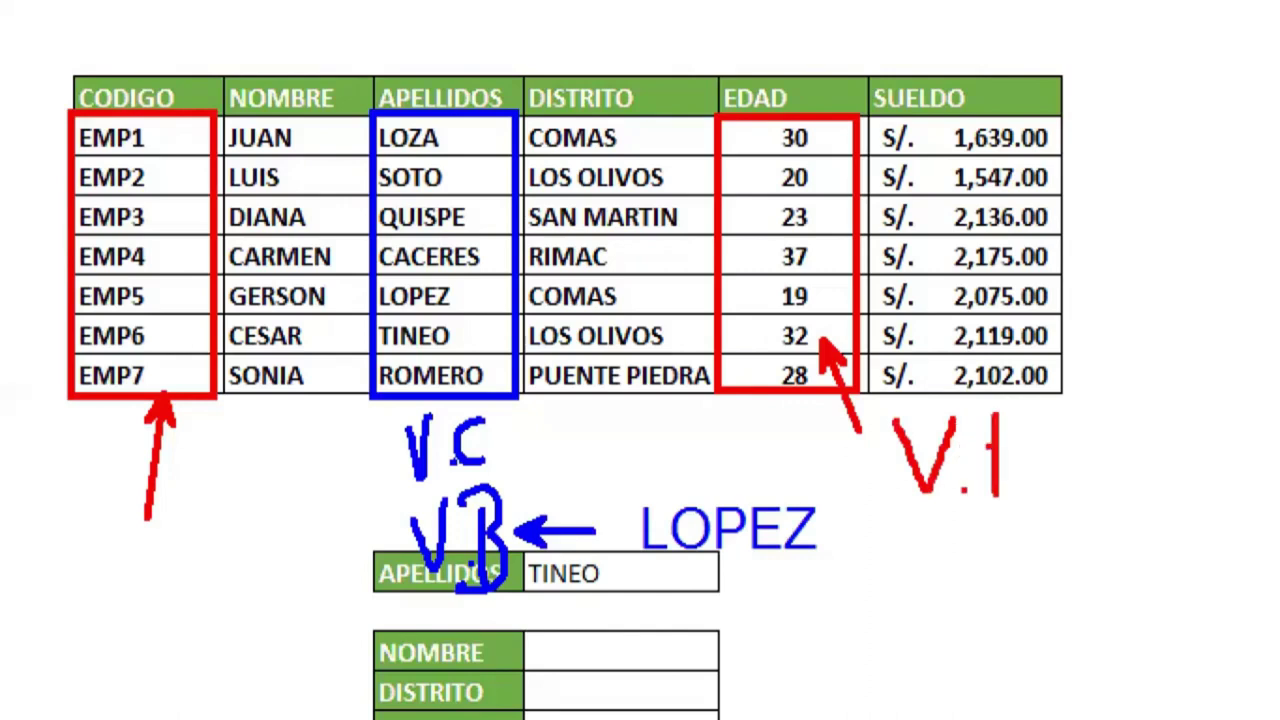
mouse_move(994, 414)
mouse_down()
mouse_move(976, 438)
mouse_move(1036, 458)
mouse_up()
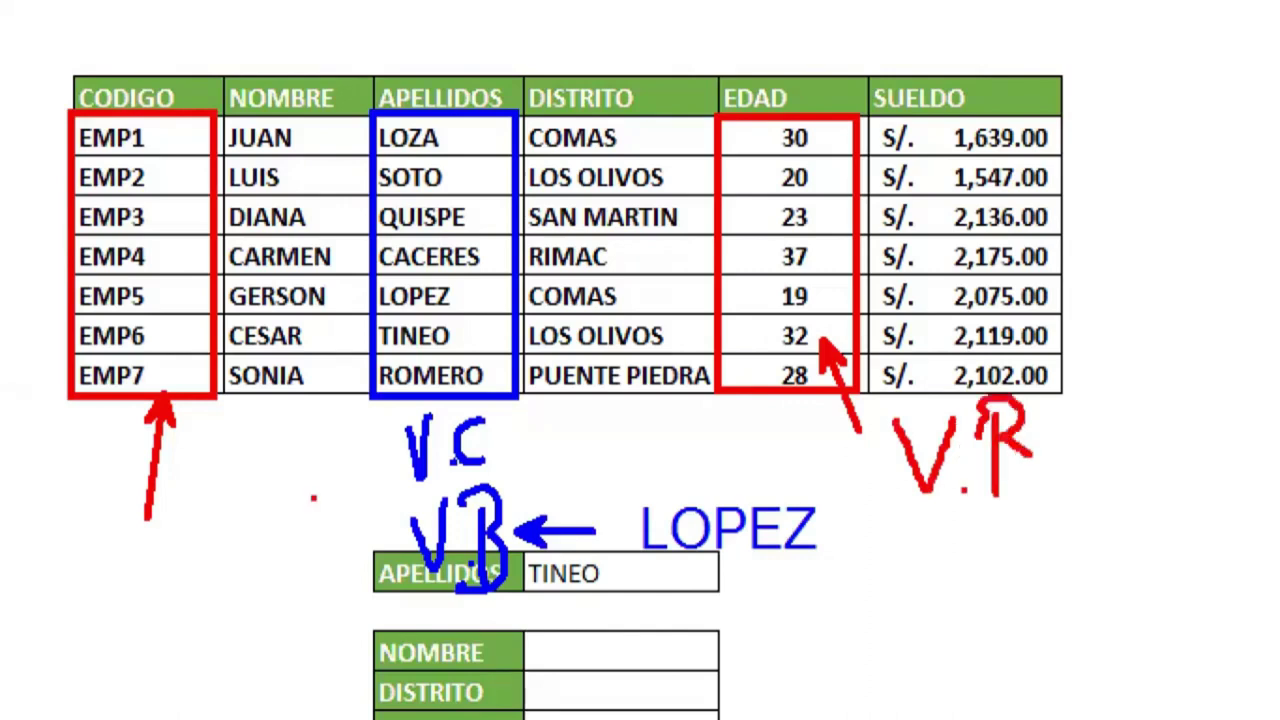
mouse_move(103, 530)
mouse_down()
mouse_move(157, 526)
mouse_move(194, 602)
mouse_up()
click(167, 582)
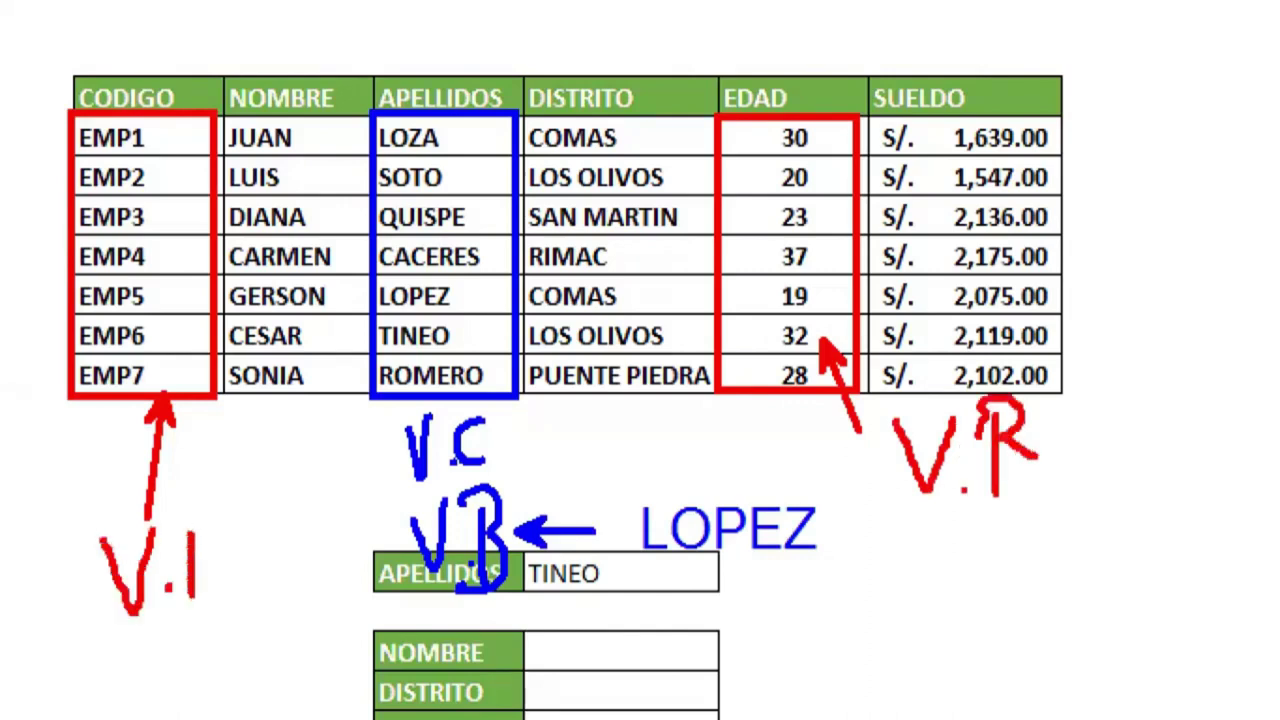
drag(185, 520, 182, 554)
drag(195, 550, 236, 602)
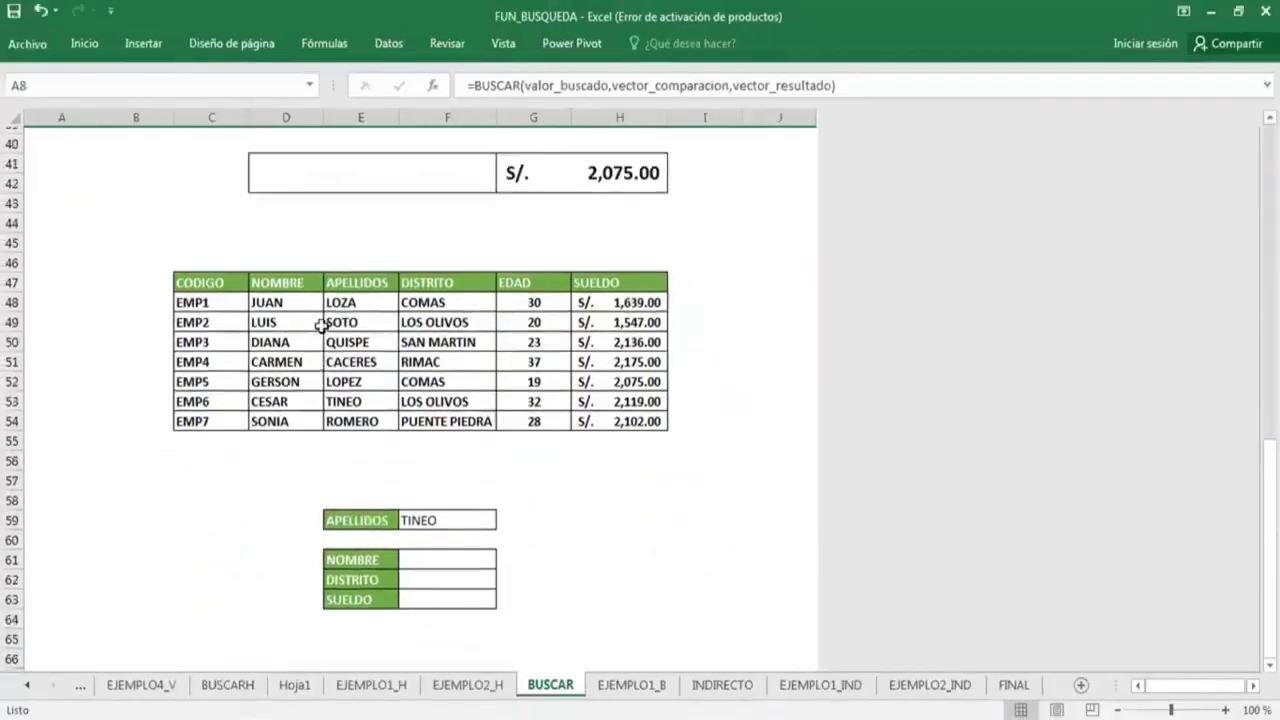
Scroll and zoom the BUSCAR sheet to 160% around the employee table and lookup cell.
scroll(321, 326, up, 2)
scroll(321, 326, down, 1)
scroll(321, 326, up, 1)
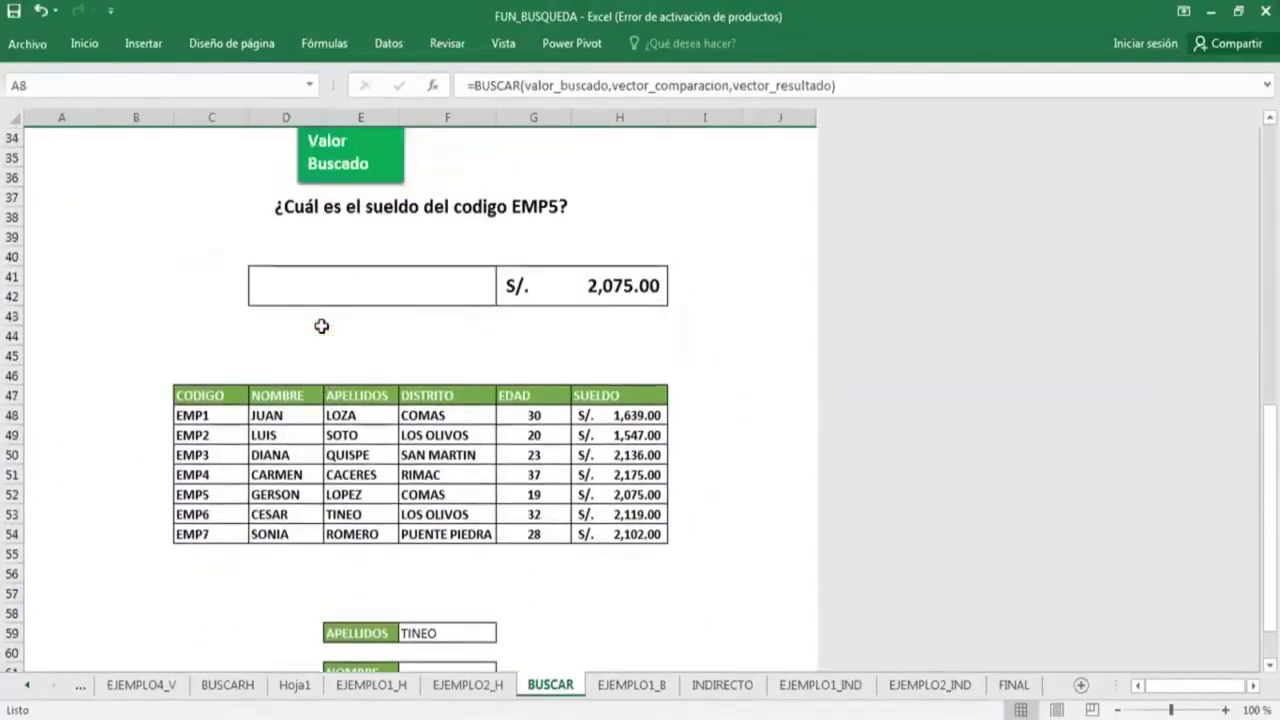
scroll(321, 326, down, 2)
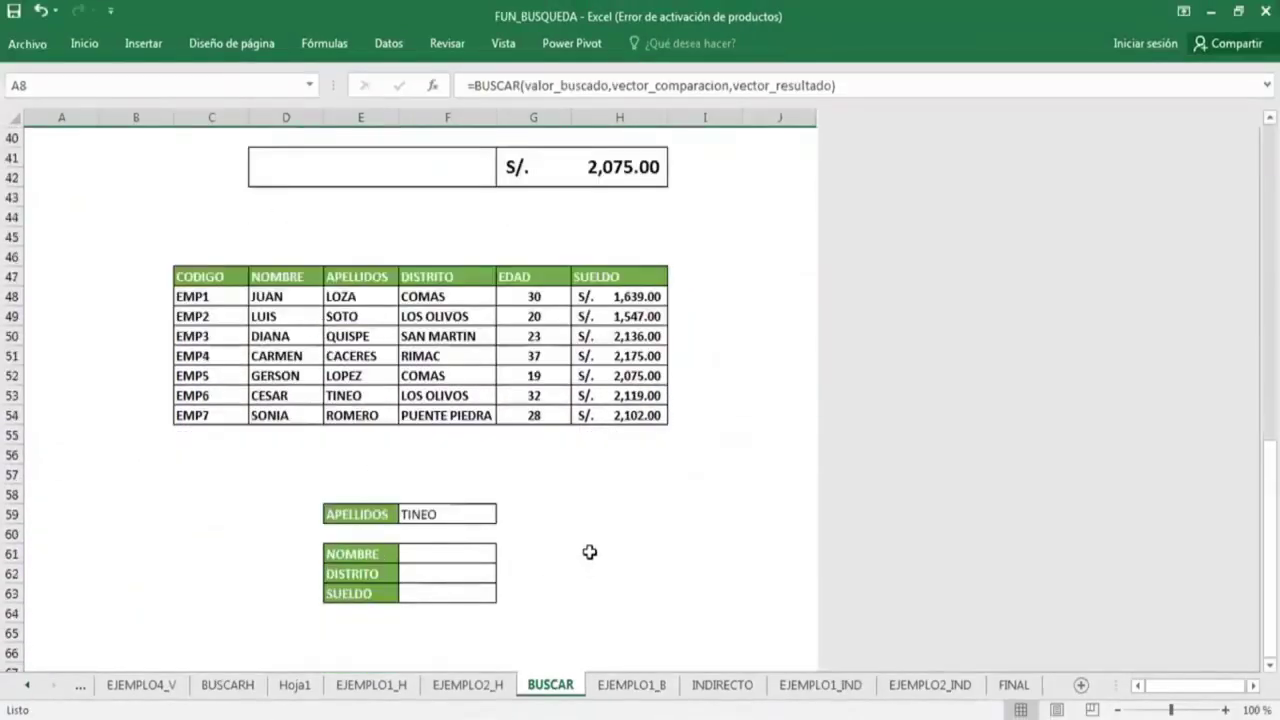
scroll(589, 552, up, 1)
scroll(589, 552, up, 1)
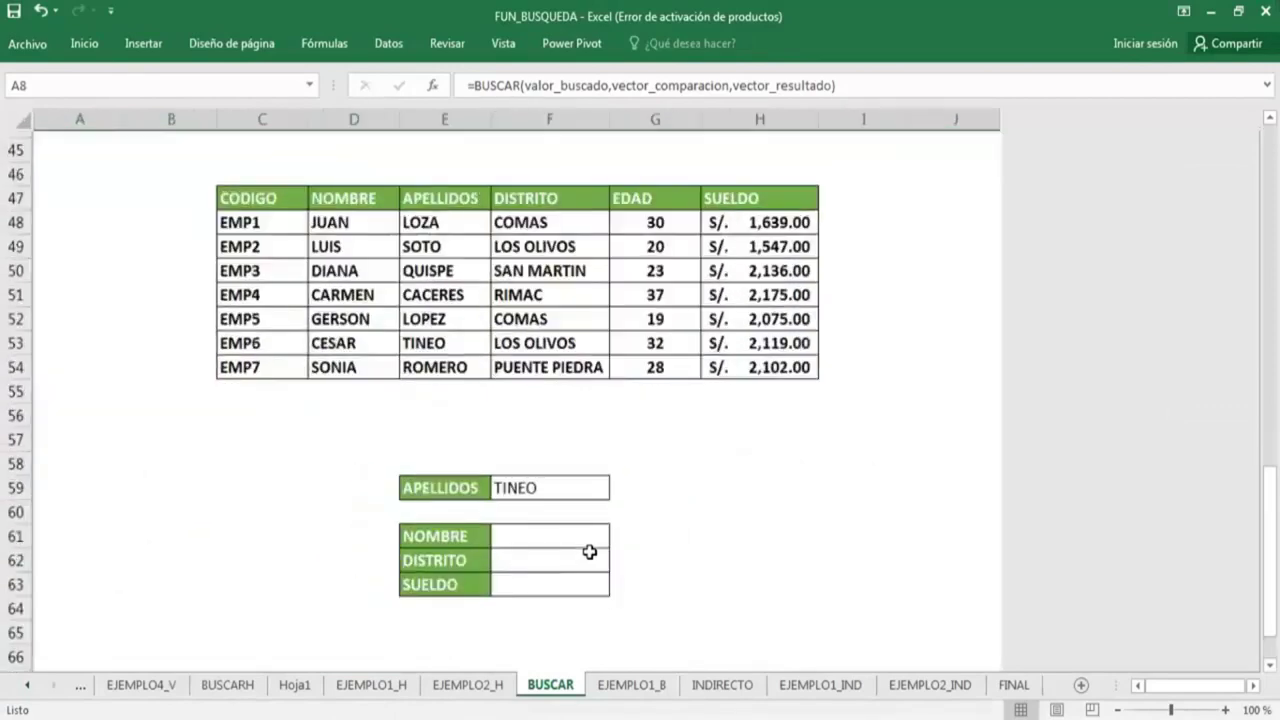
scroll(589, 552, up, 1)
scroll(589, 552, up, 3)
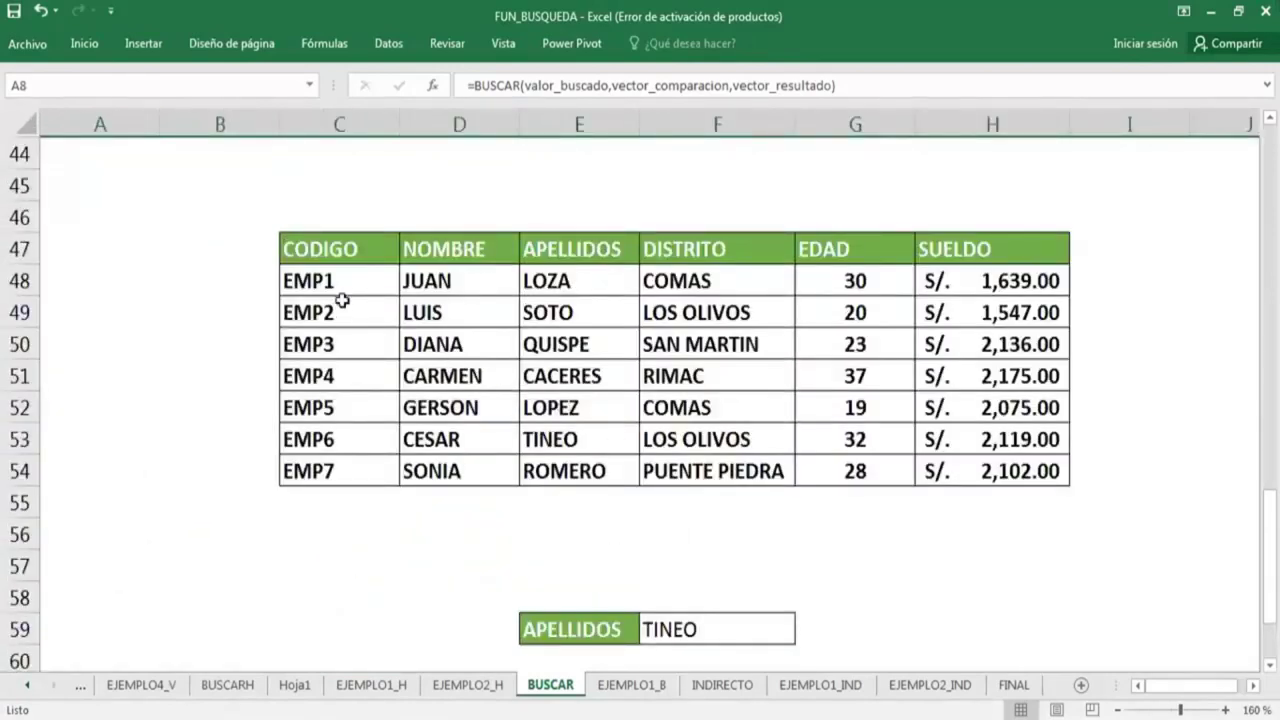
Highlight each column's values in turn, CODIGO through SUELDO, rows 48–54.
drag(351, 283, 354, 470)
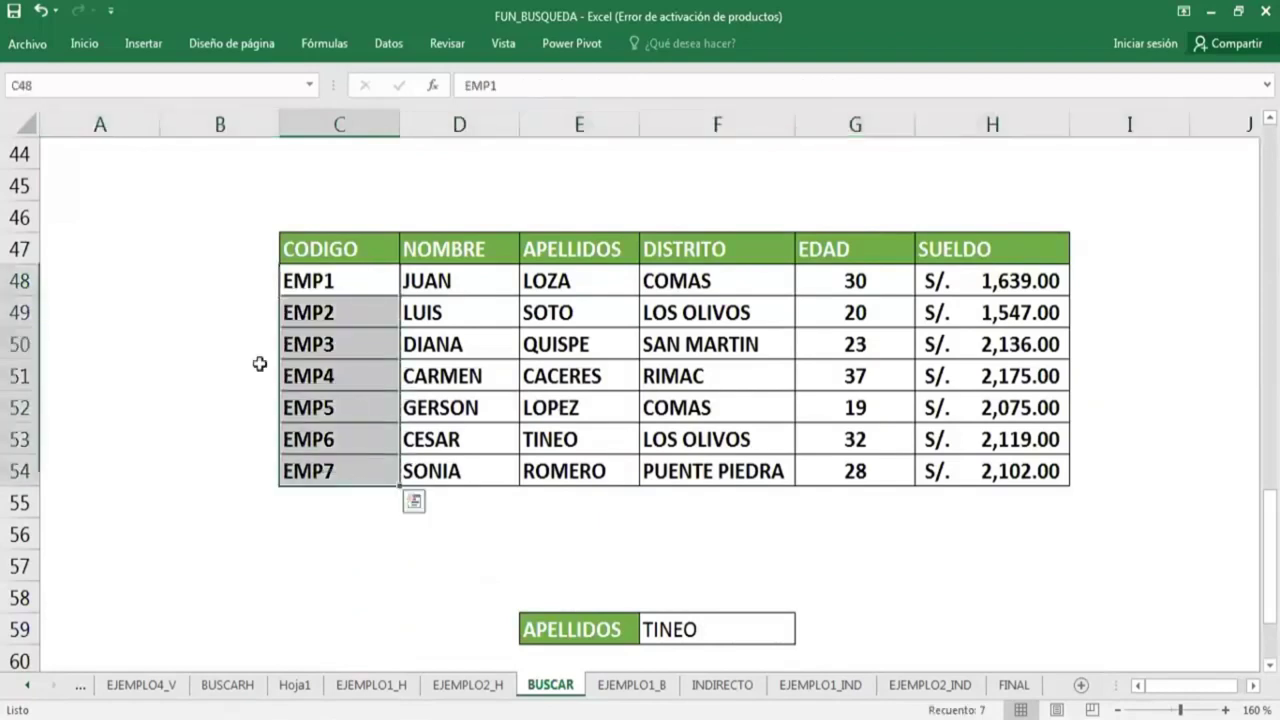
drag(427, 278, 434, 471)
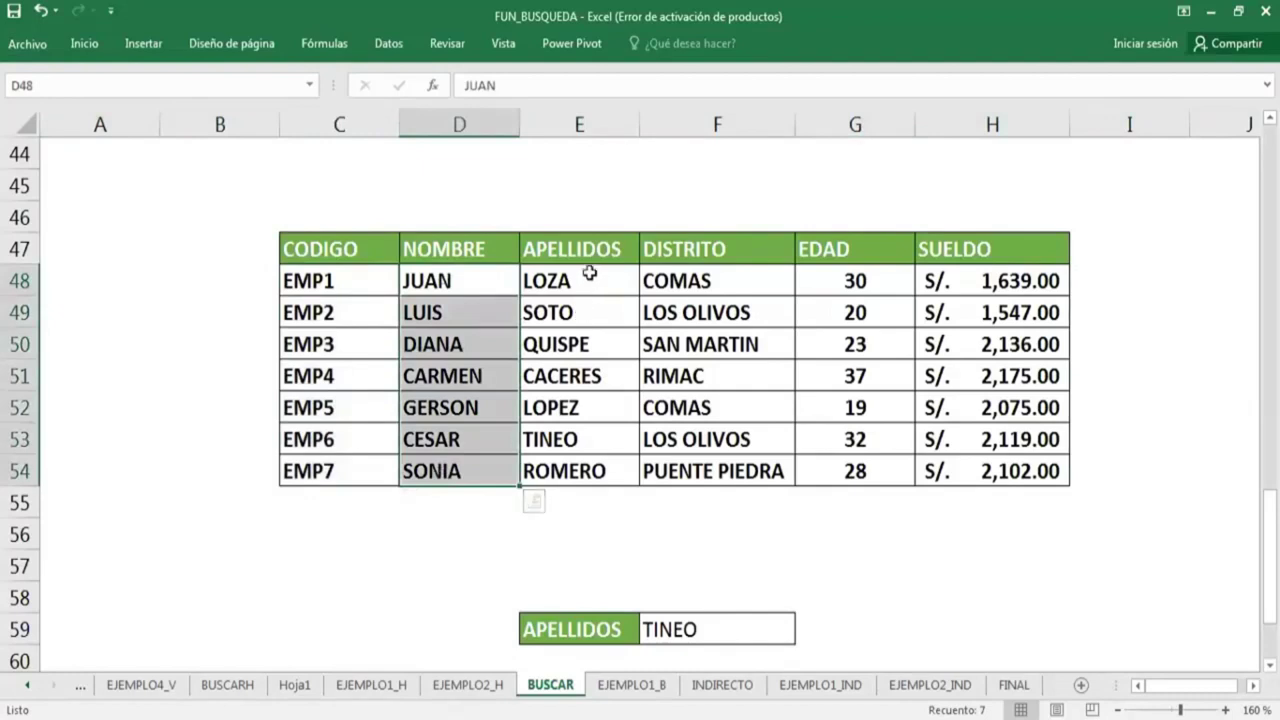
drag(586, 275, 596, 472)
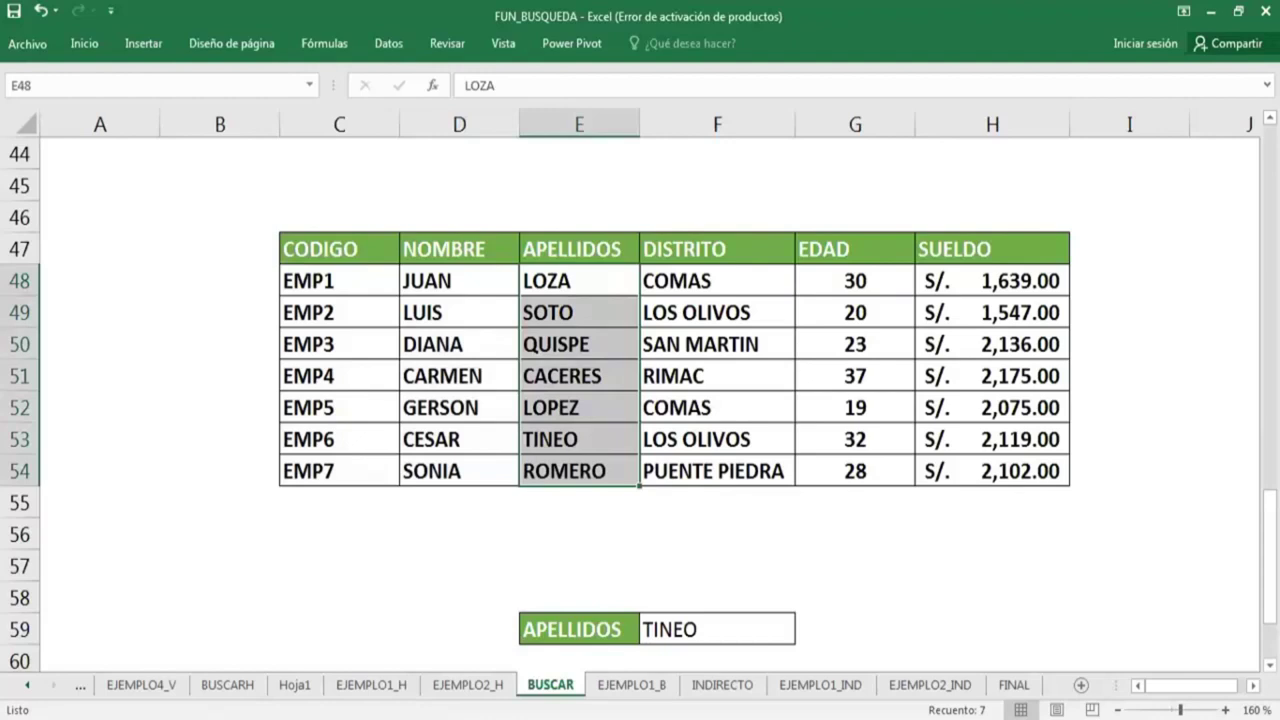
drag(723, 284, 737, 480)
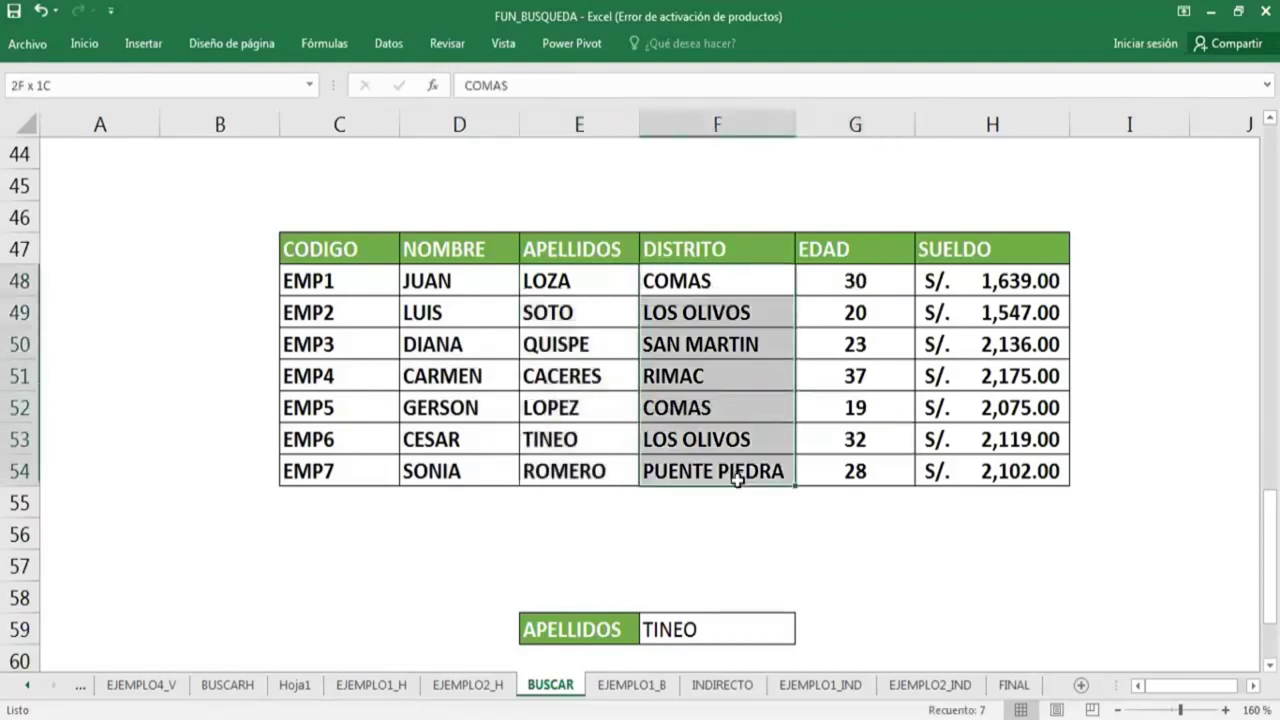
mouse_move(820, 292)
mouse_down()
mouse_move(831, 491)
mouse_move(835, 480)
mouse_up()
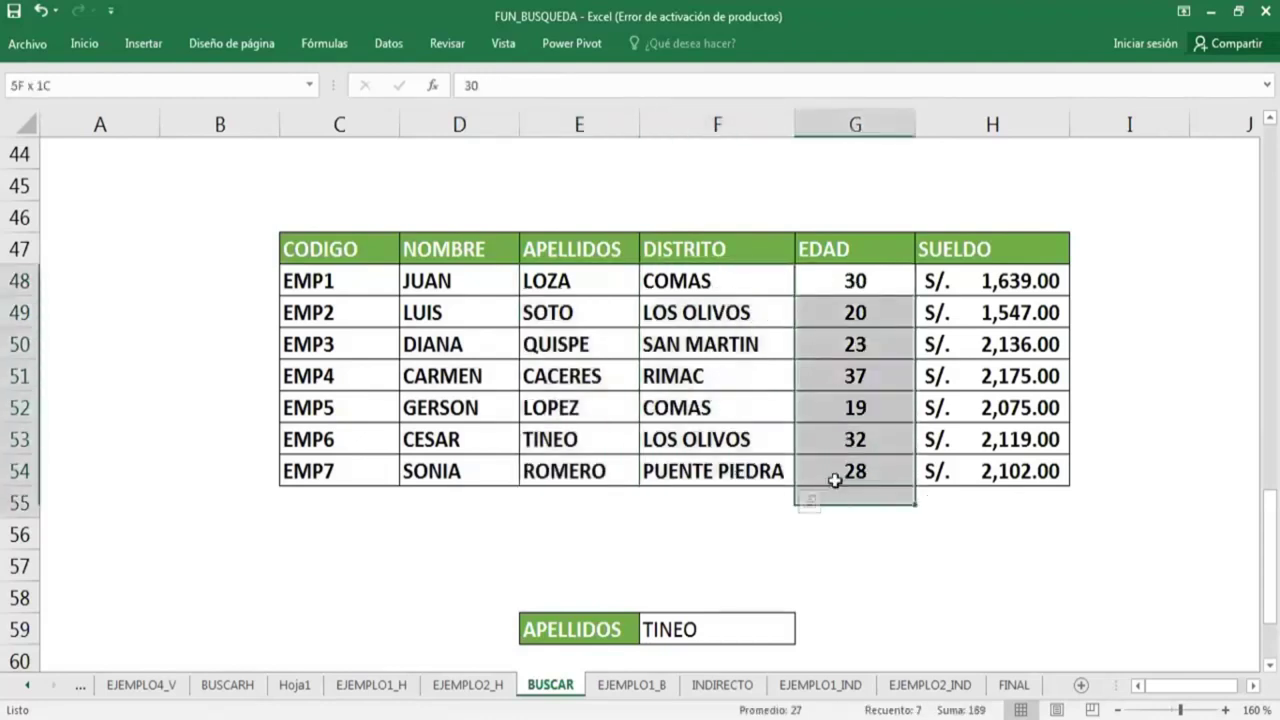
drag(985, 281, 980, 466)
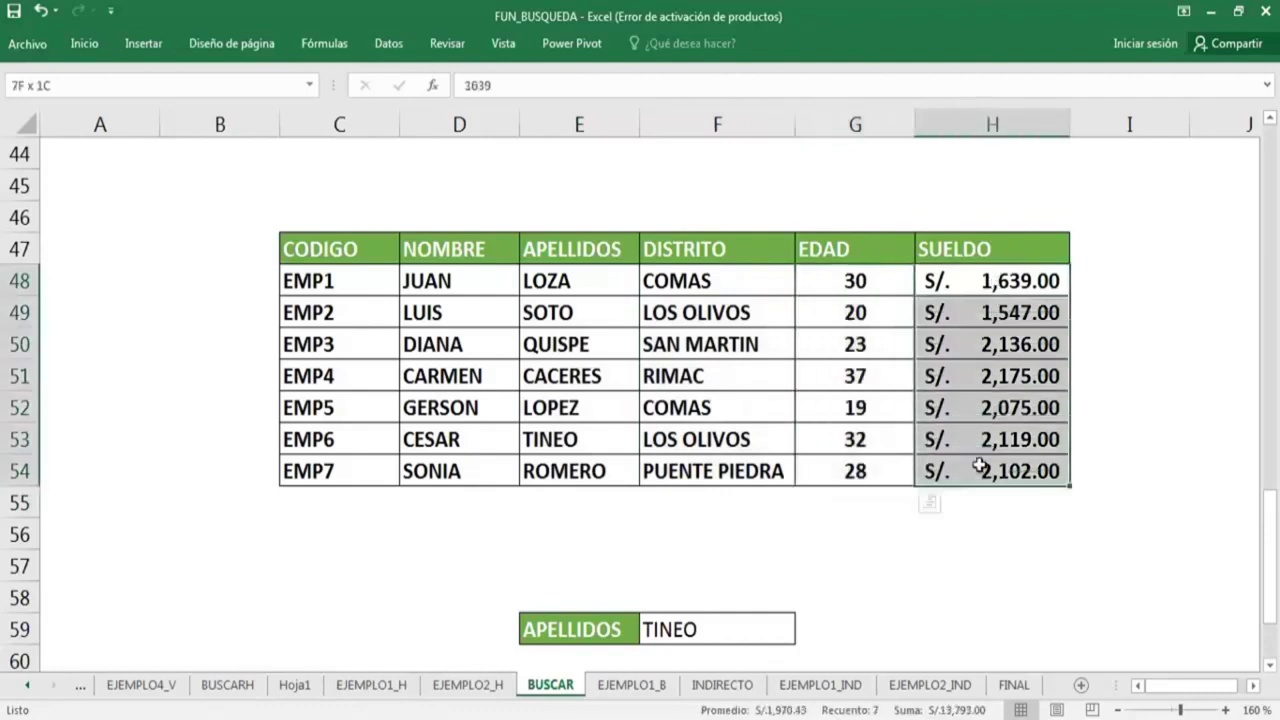
click(743, 433)
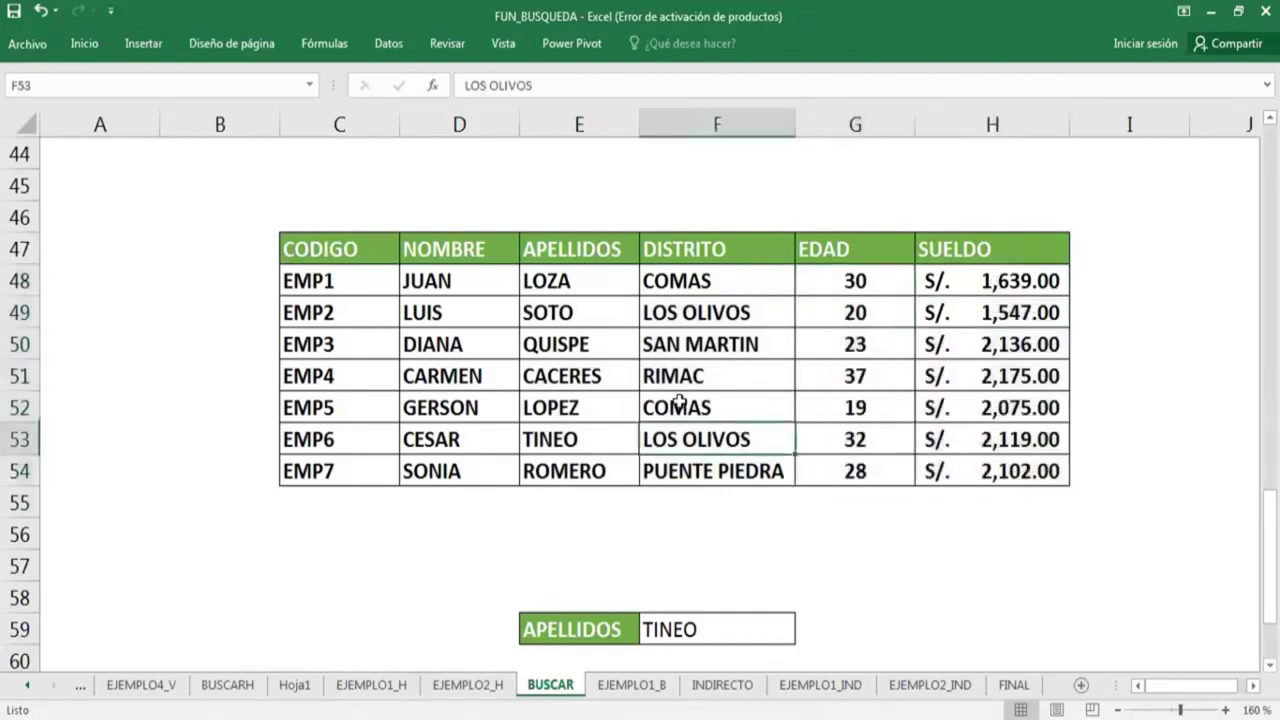
Reselect the CODIGO and NOMBRE values, then select the whole table C47:H54 with headers.
drag(371, 284, 367, 465)
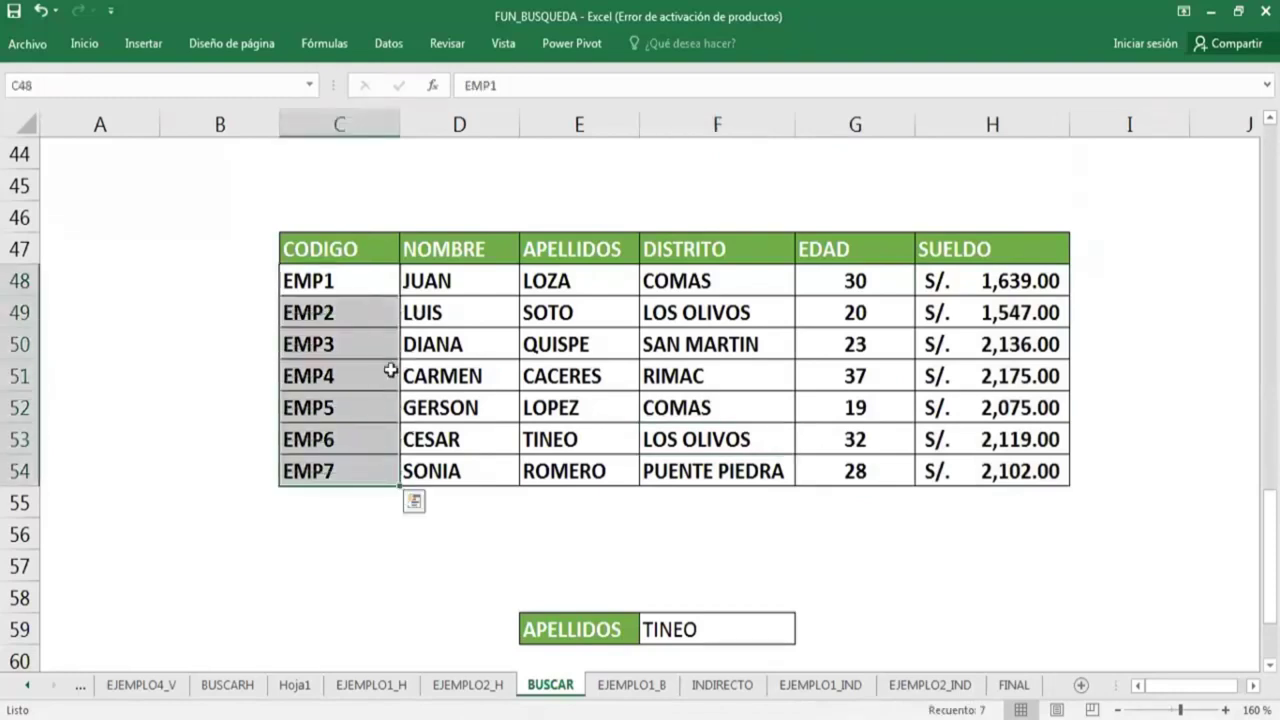
drag(430, 279, 447, 465)
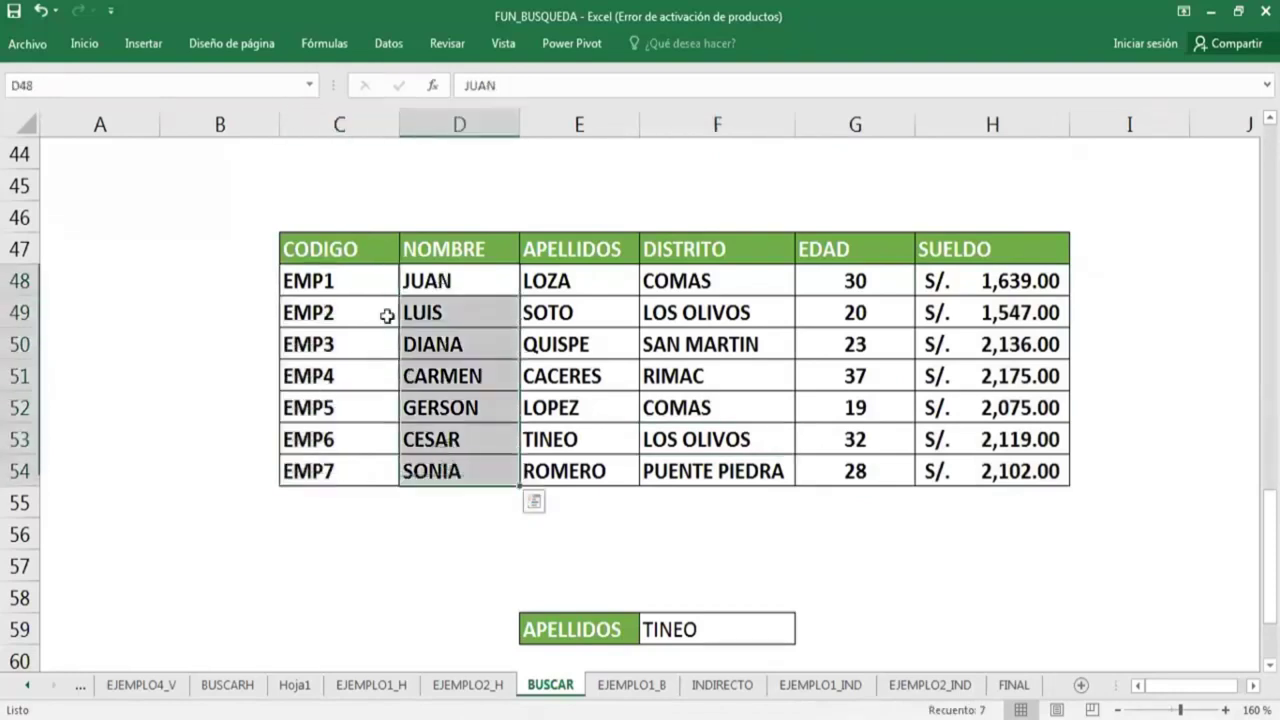
drag(377, 280, 380, 460)
drag(379, 285, 380, 462)
click(722, 460)
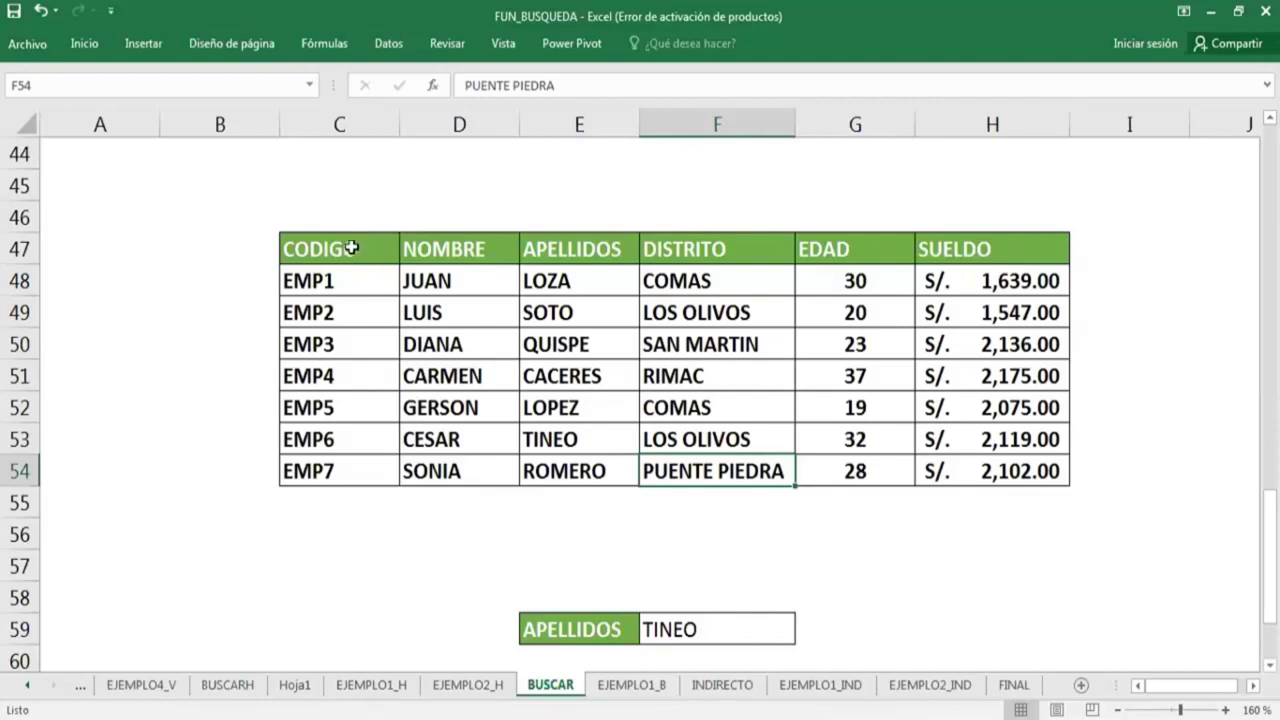
mouse_move(352, 248)
mouse_down()
mouse_move(993, 388)
mouse_move(993, 458)
mouse_up()
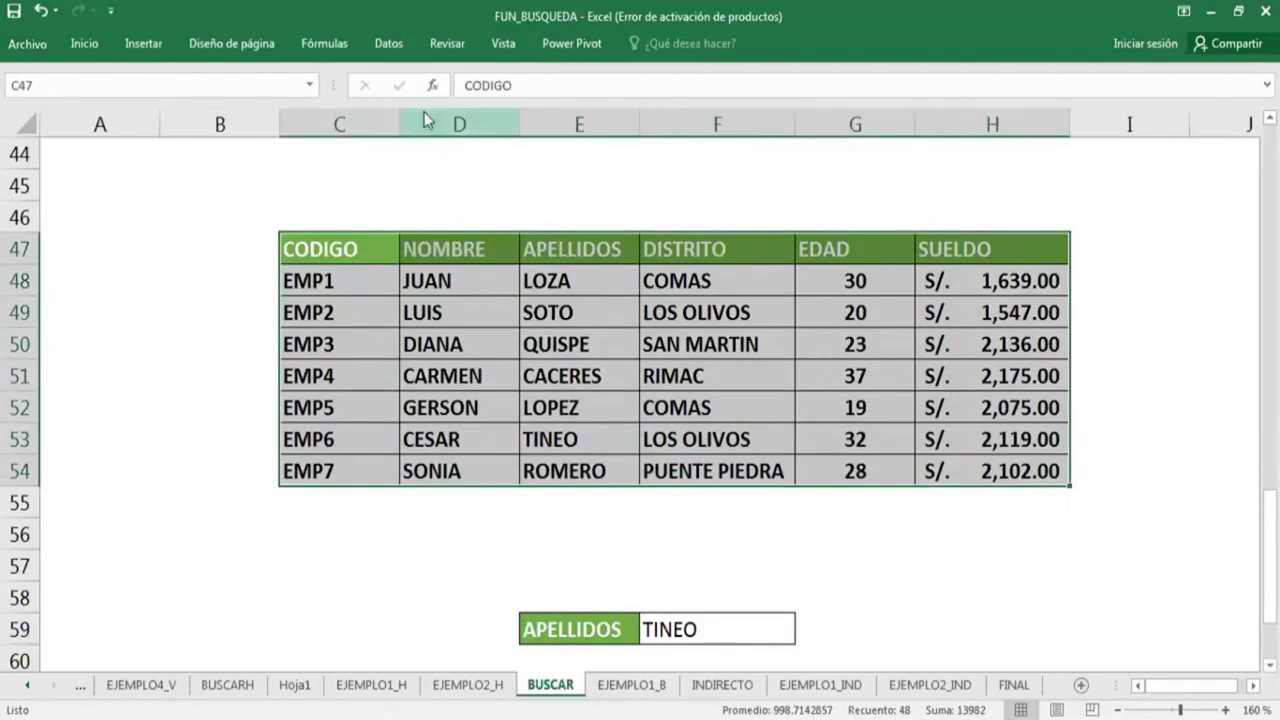
Open Crear desde la selección and uncheck Columna izquierda, keeping only Fila superior.
click(324, 44)
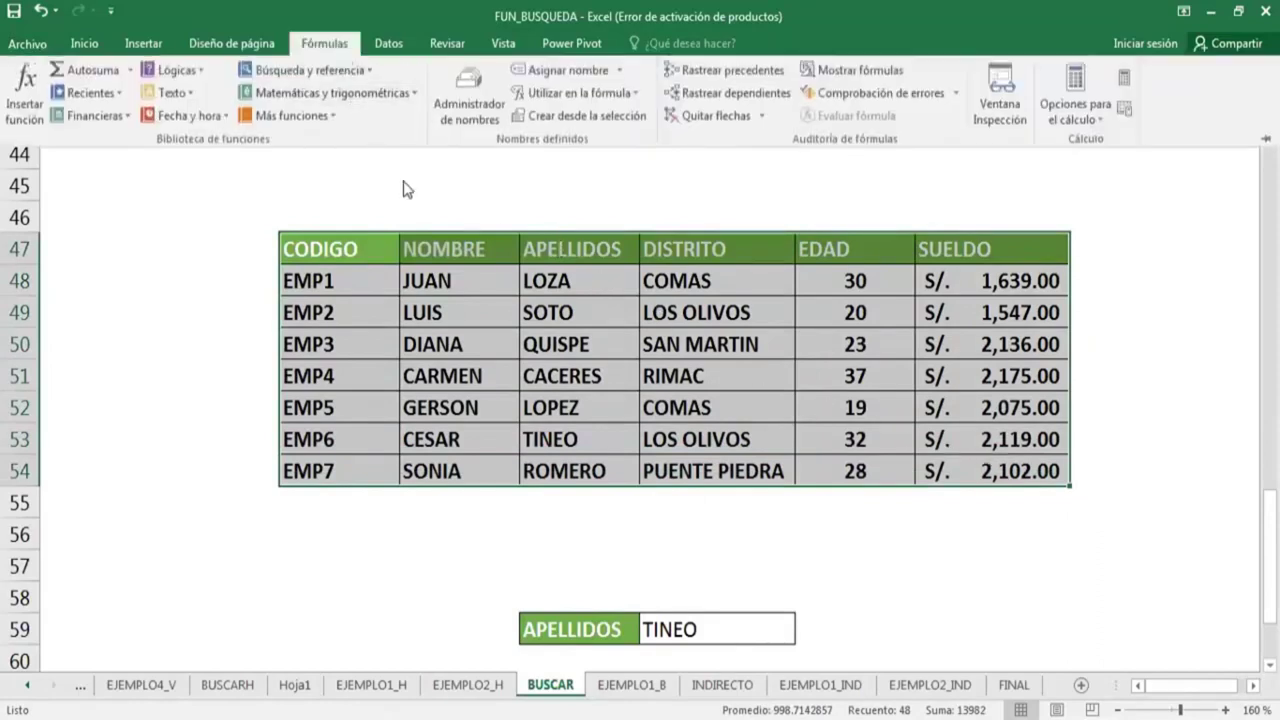
click(586, 116)
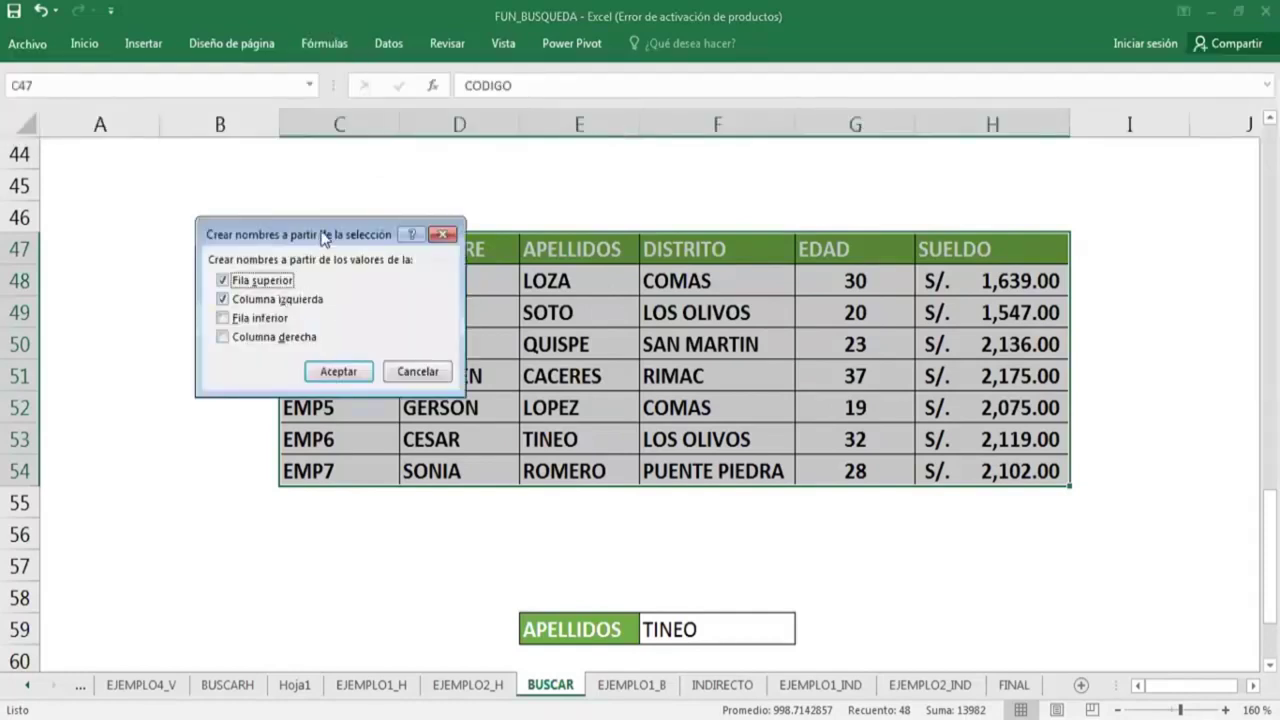
drag(322, 236, 752, 77)
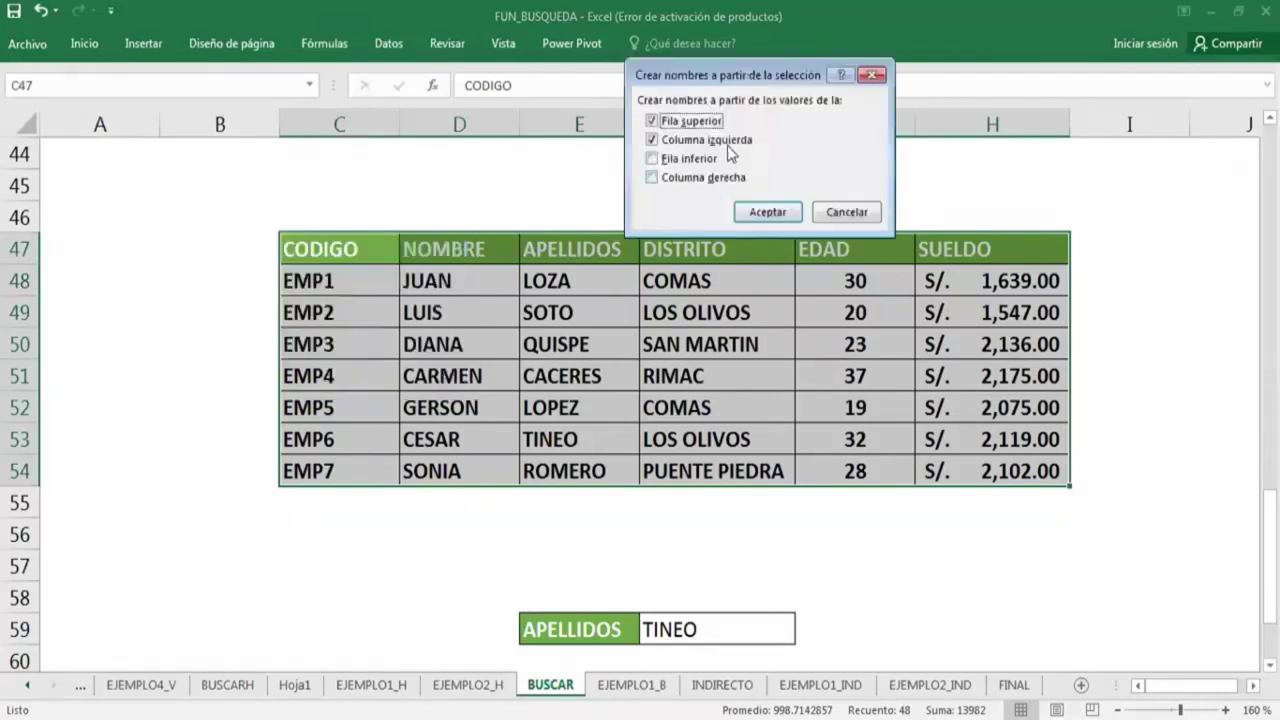
click(706, 142)
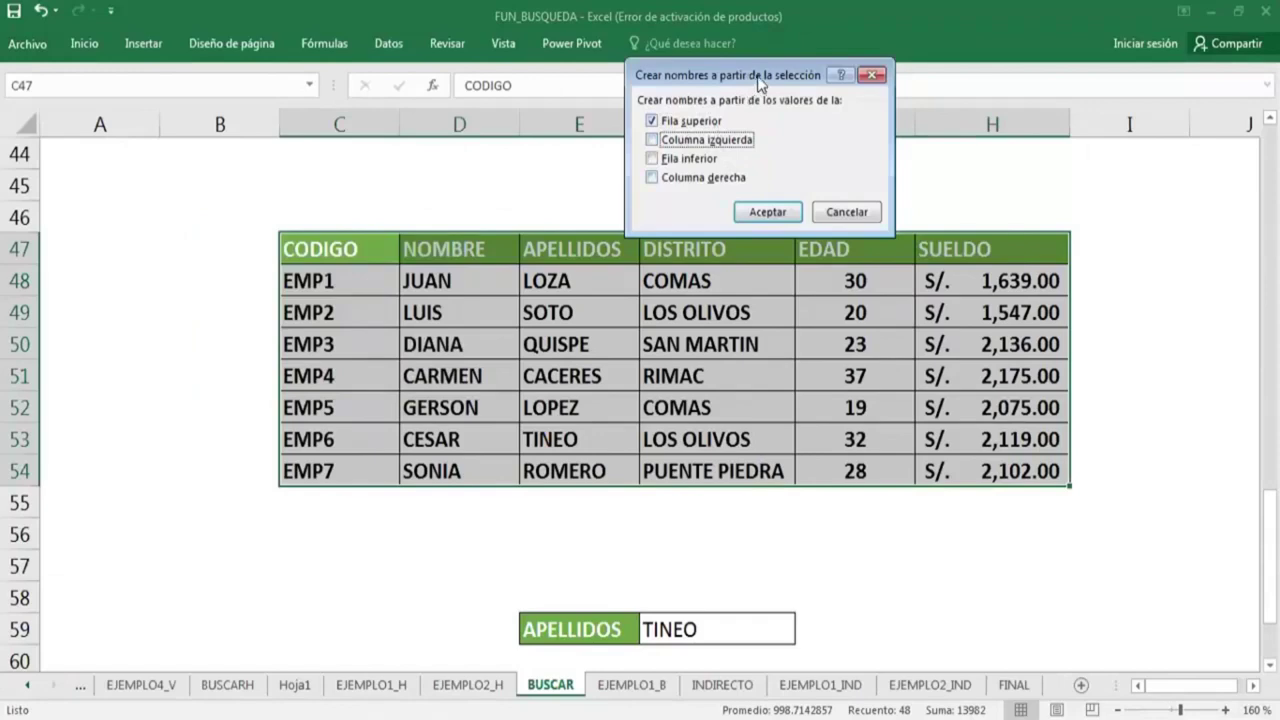
drag(760, 83, 704, 75)
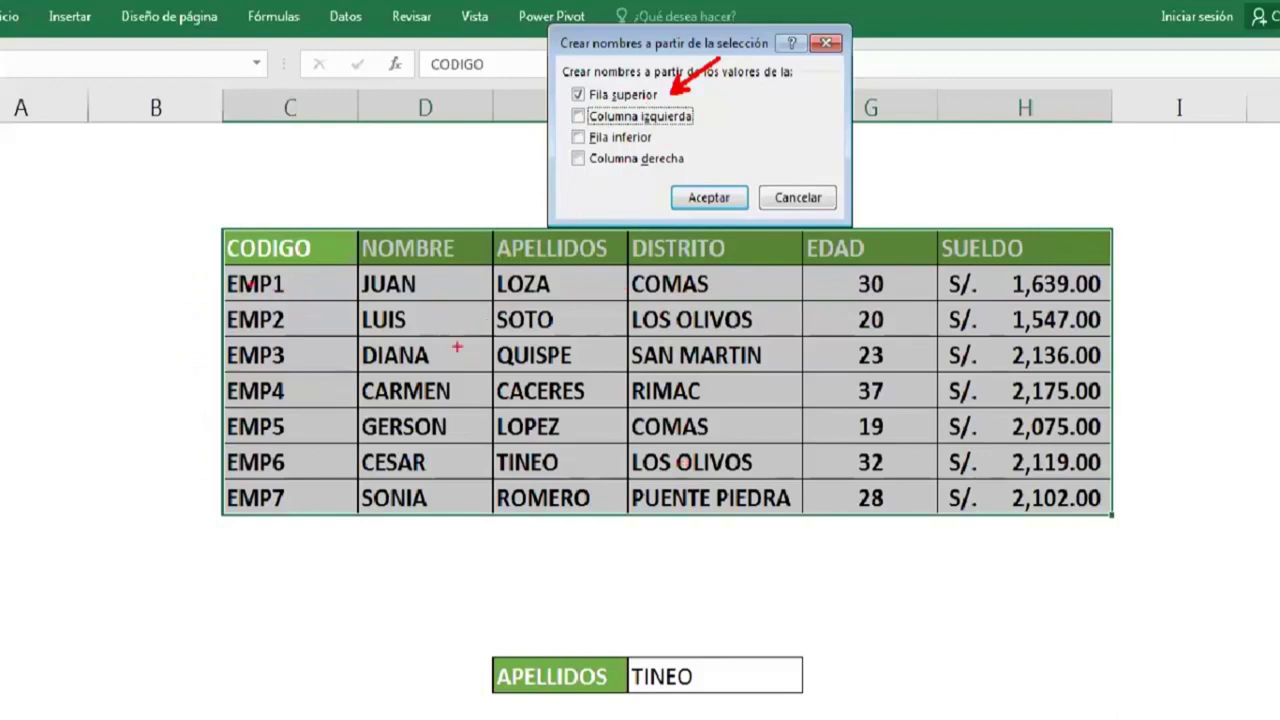
drag(218, 269, 346, 516)
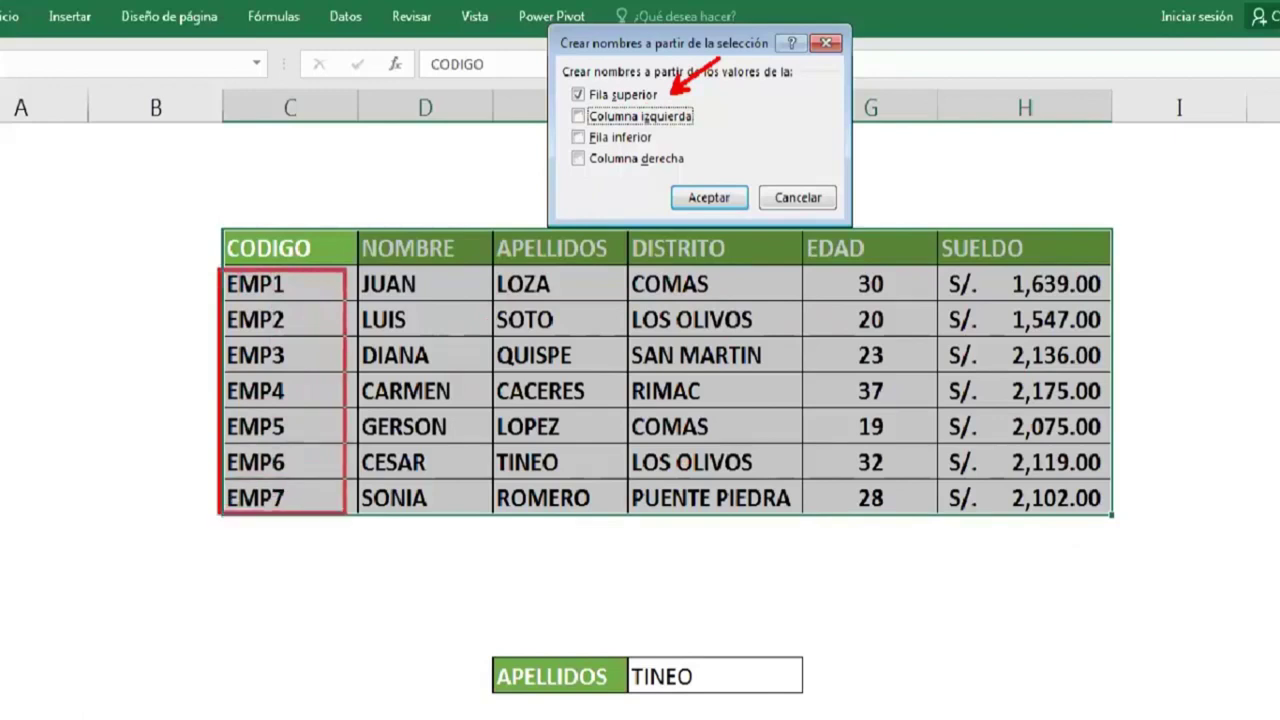
drag(299, 258, 299, 313)
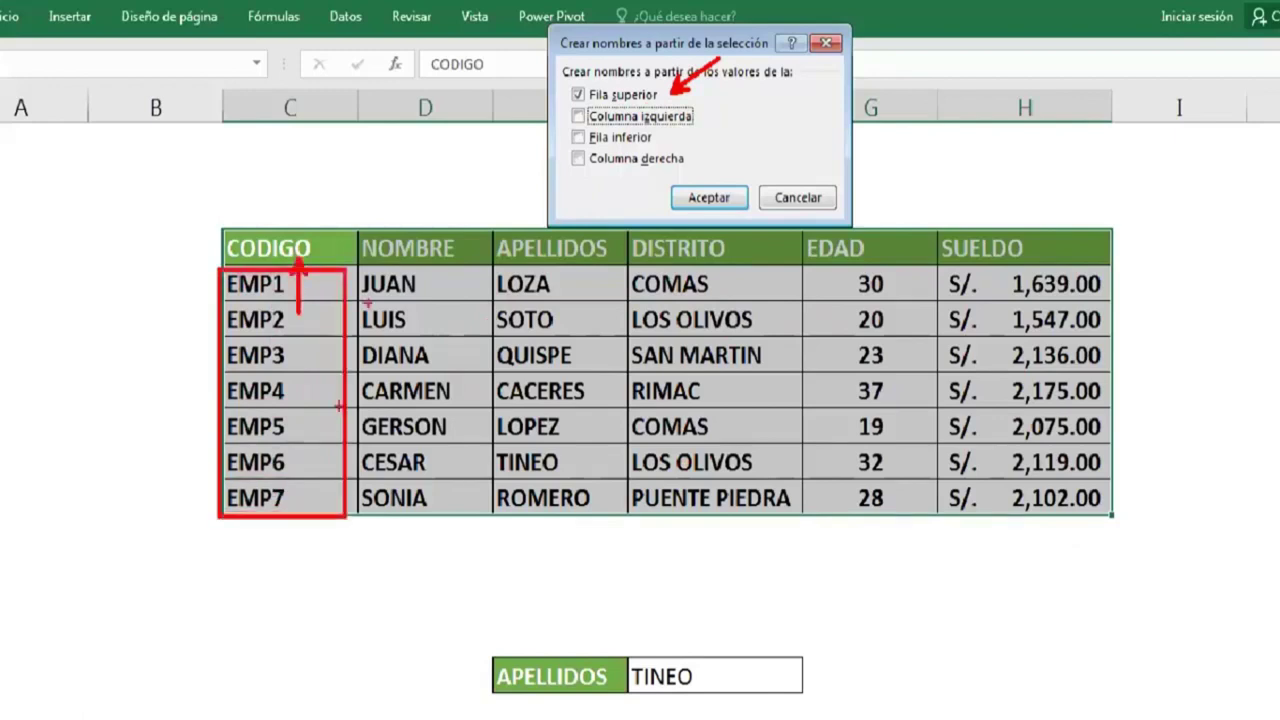
drag(360, 279, 478, 514)
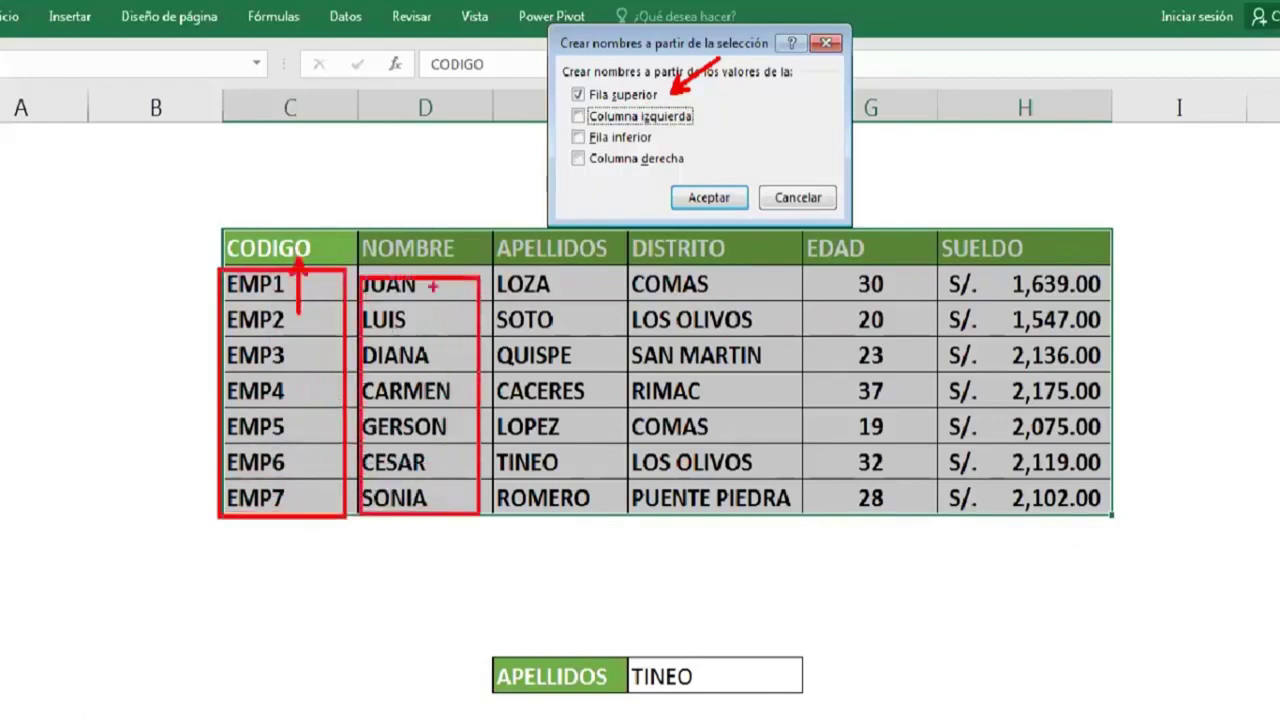
drag(427, 260, 427, 318)
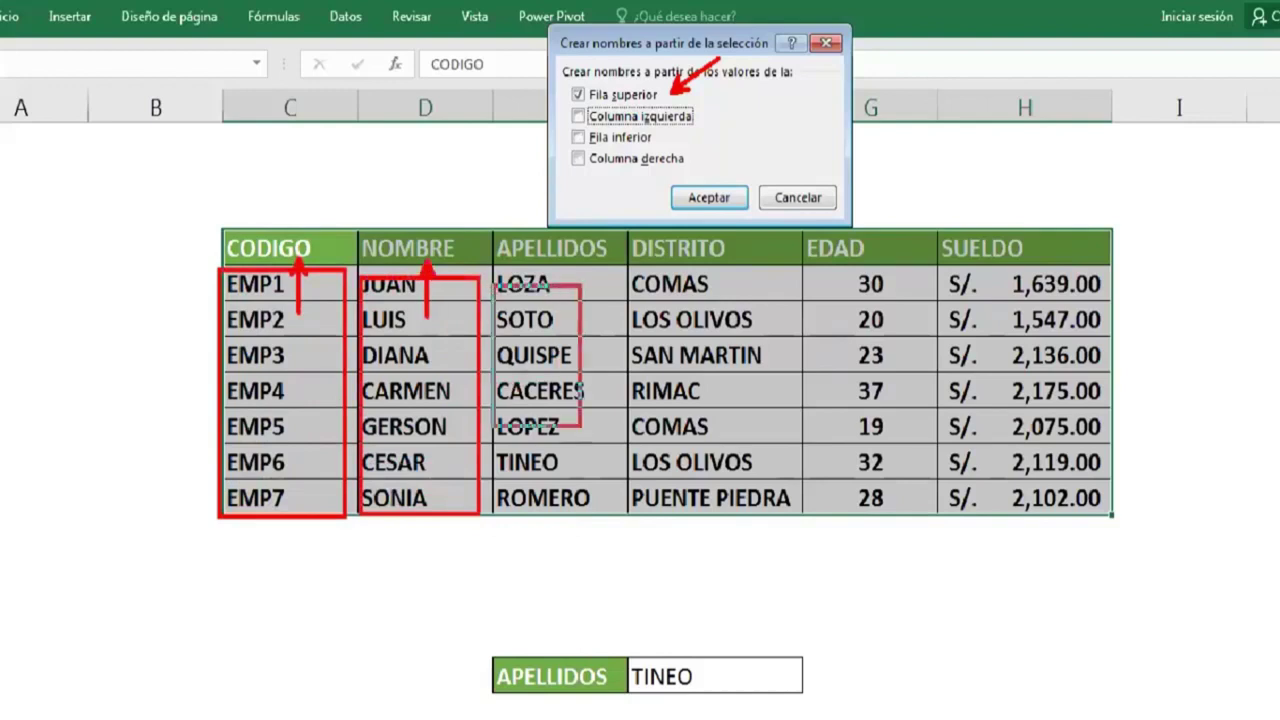
drag(492, 286, 615, 503)
mouse_move(568, 325)
mouse_down()
mouse_move(558, 275)
mouse_move(797, 522)
mouse_up()
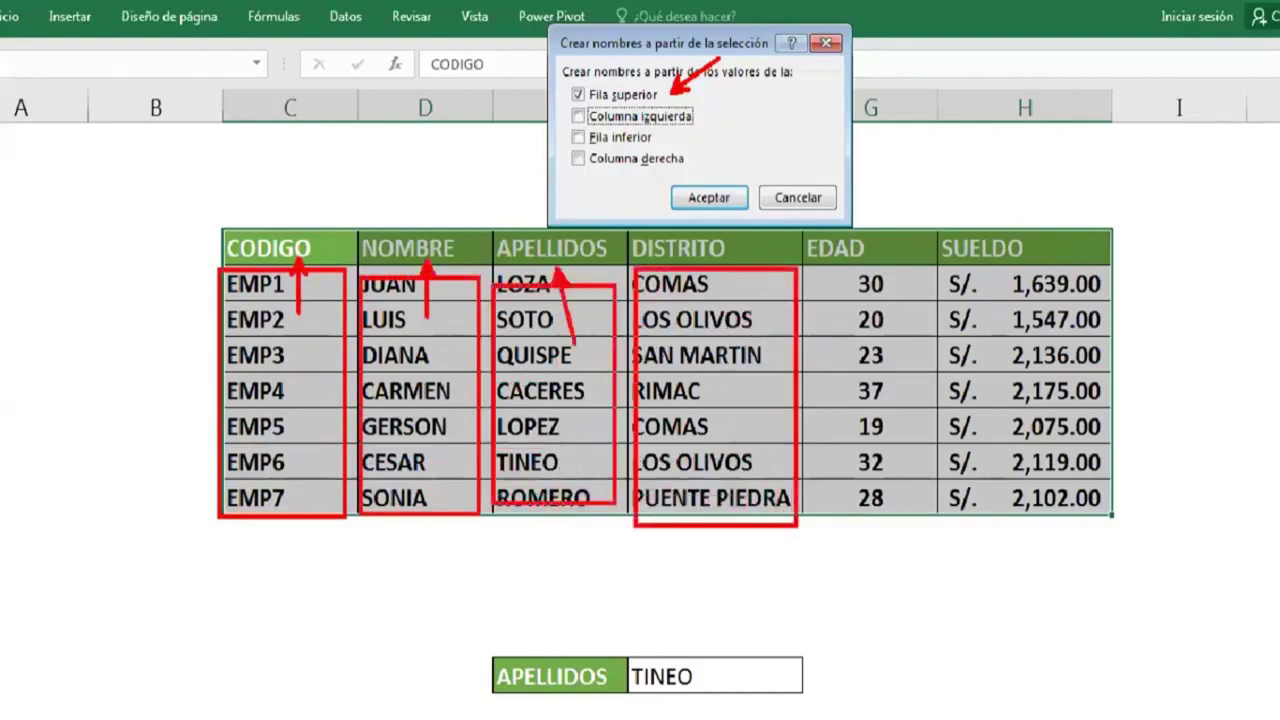
drag(722, 345, 706, 266)
mouse_move(806, 272)
mouse_down()
mouse_move(906, 482)
mouse_move(936, 508)
mouse_up()
drag(888, 268, 892, 314)
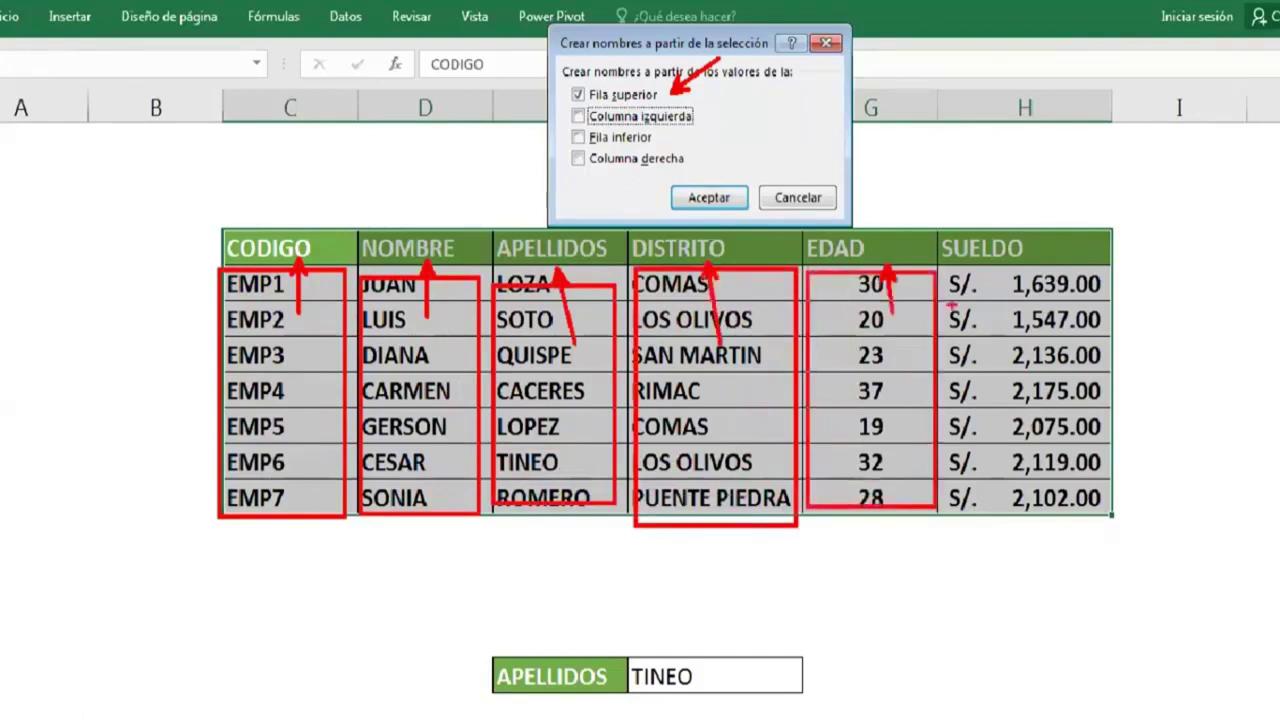
drag(948, 262, 1108, 516)
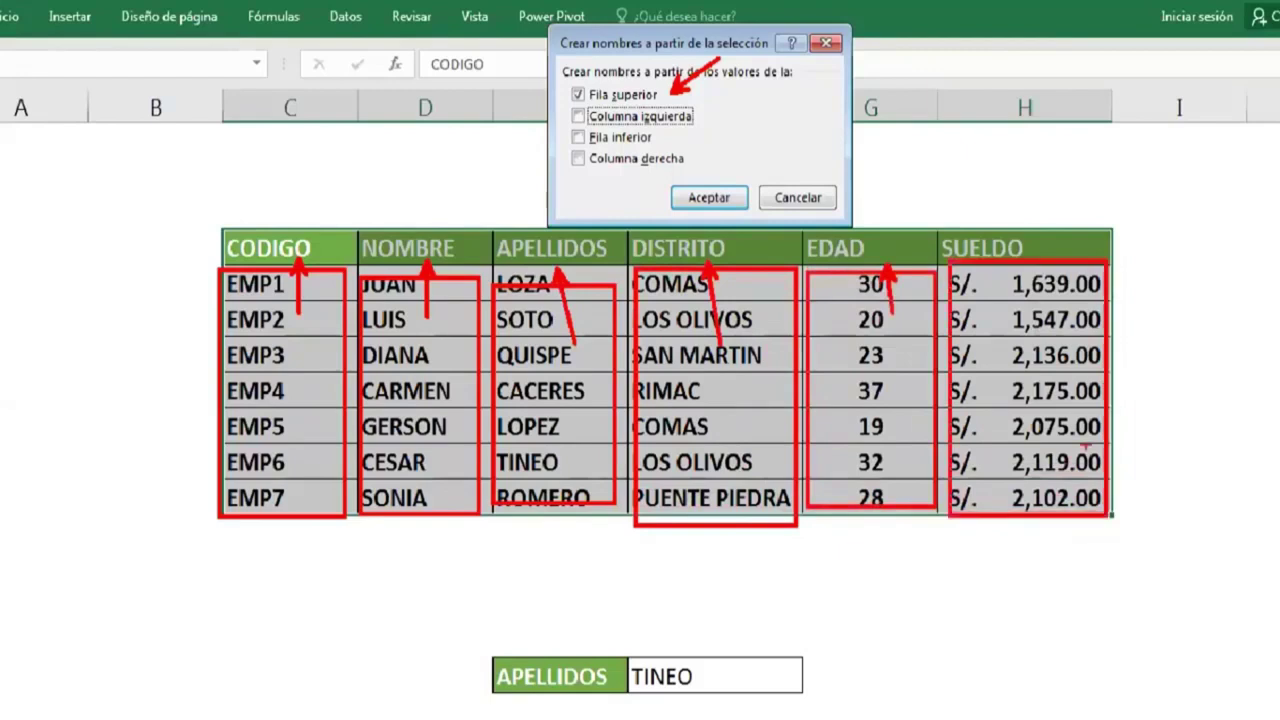
drag(1040, 298, 1022, 262)
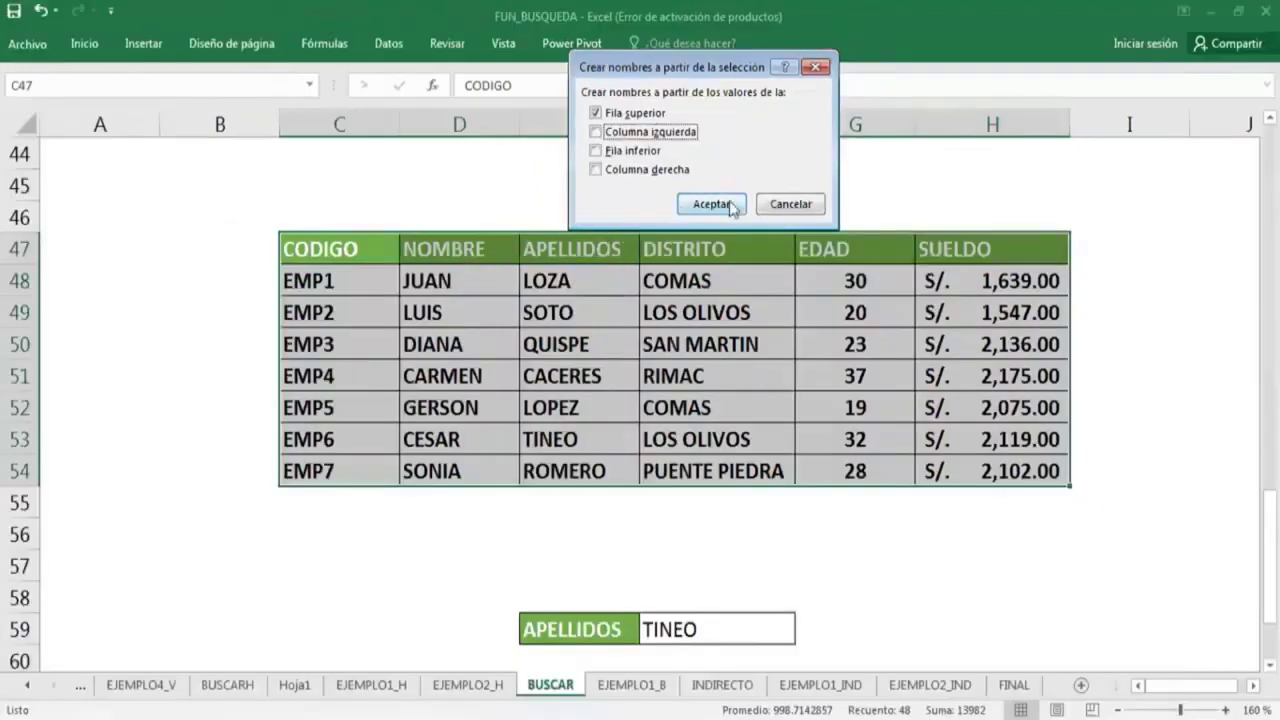
click(732, 204)
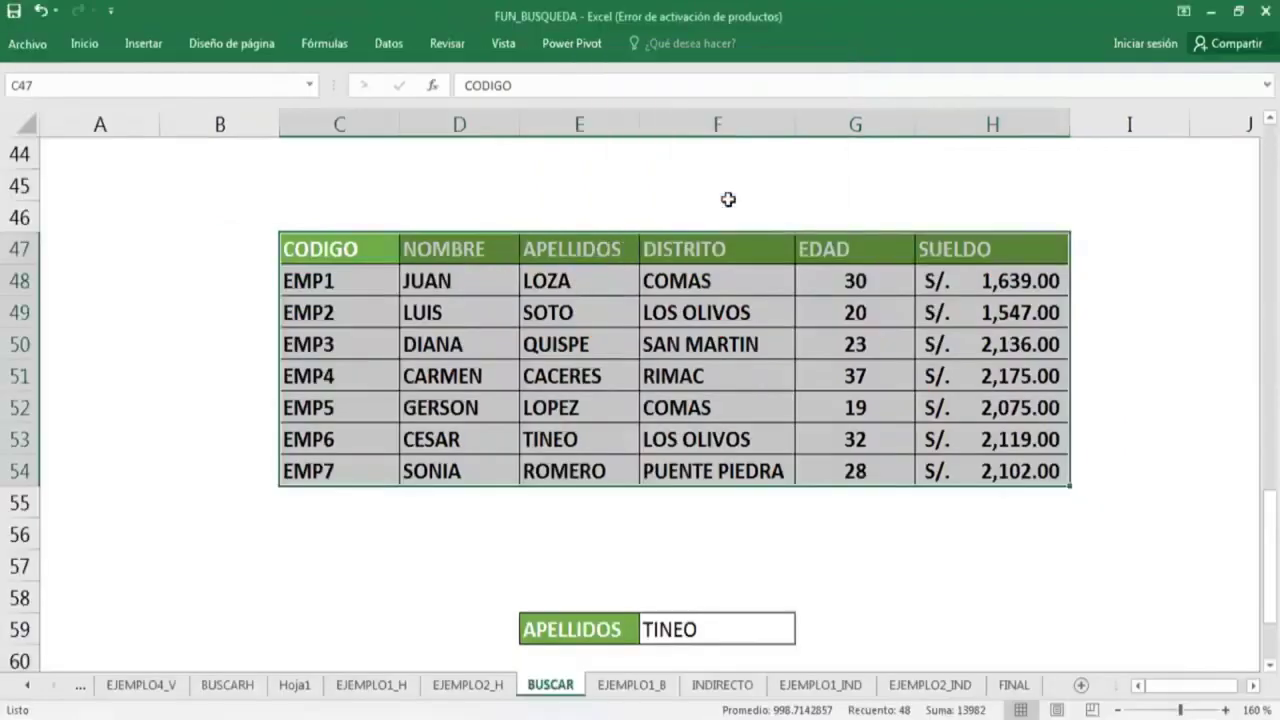
click(727, 212)
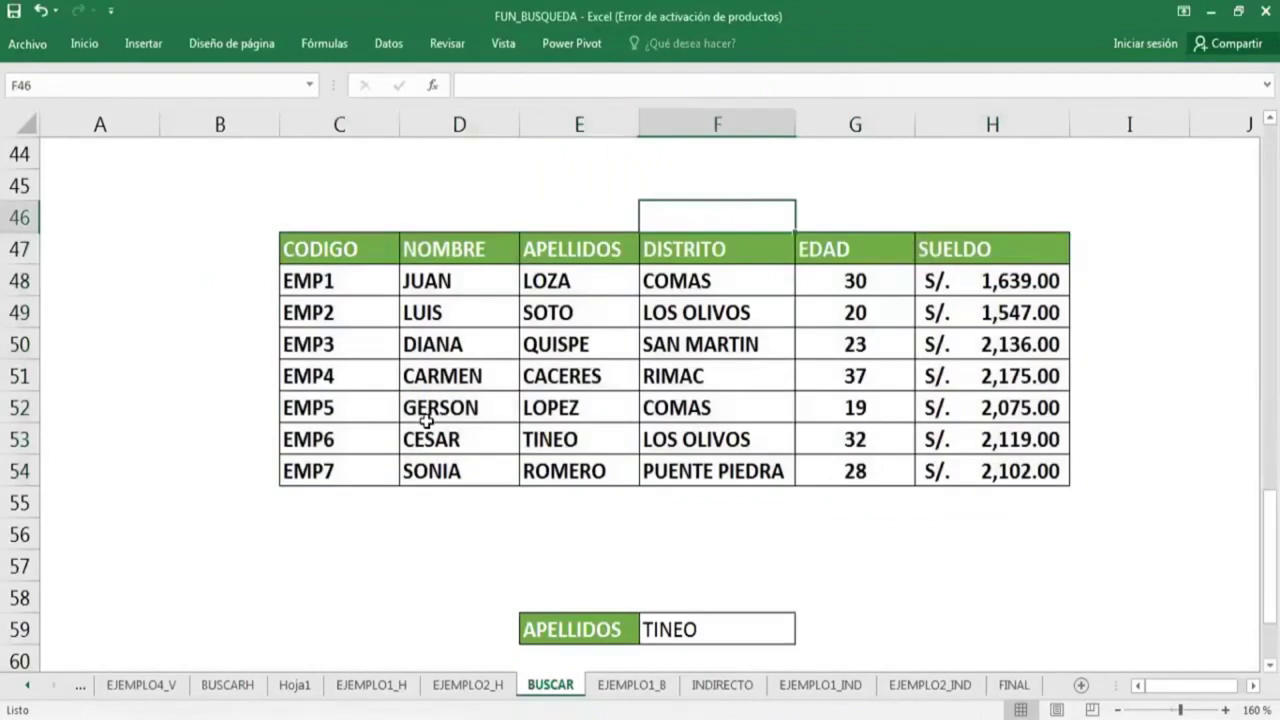
click(310, 87)
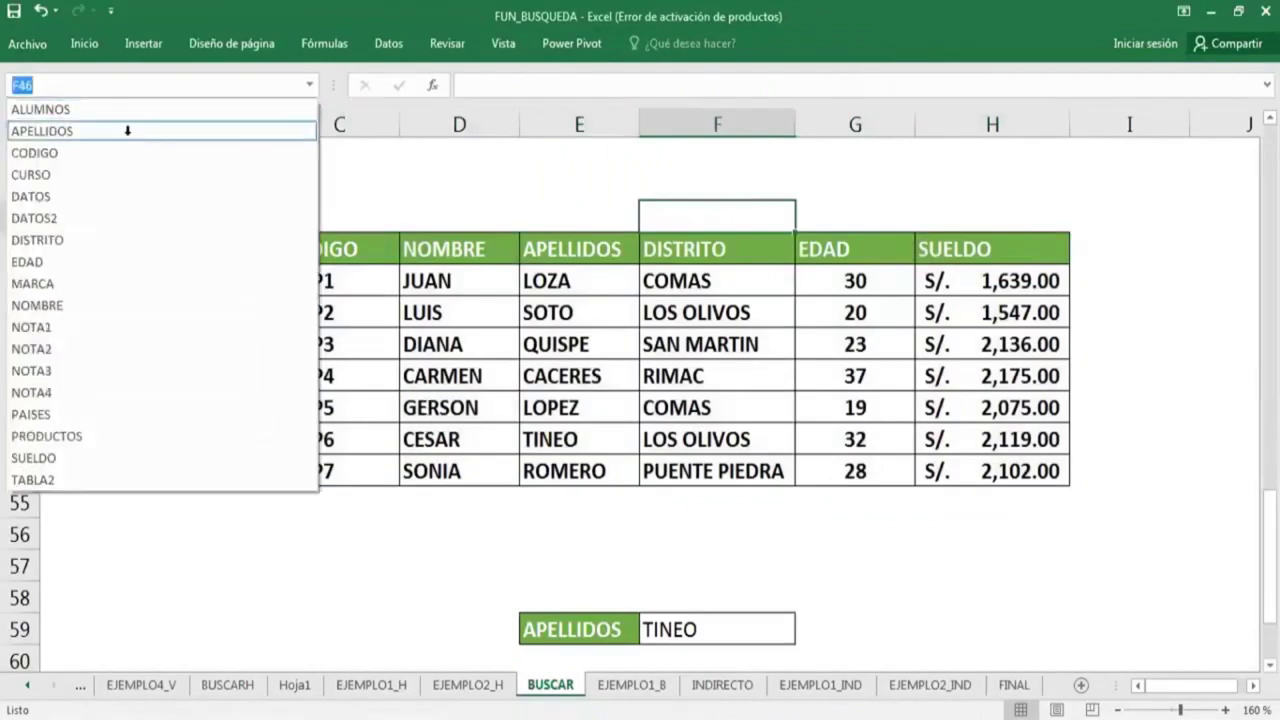
click(130, 141)
click(315, 87)
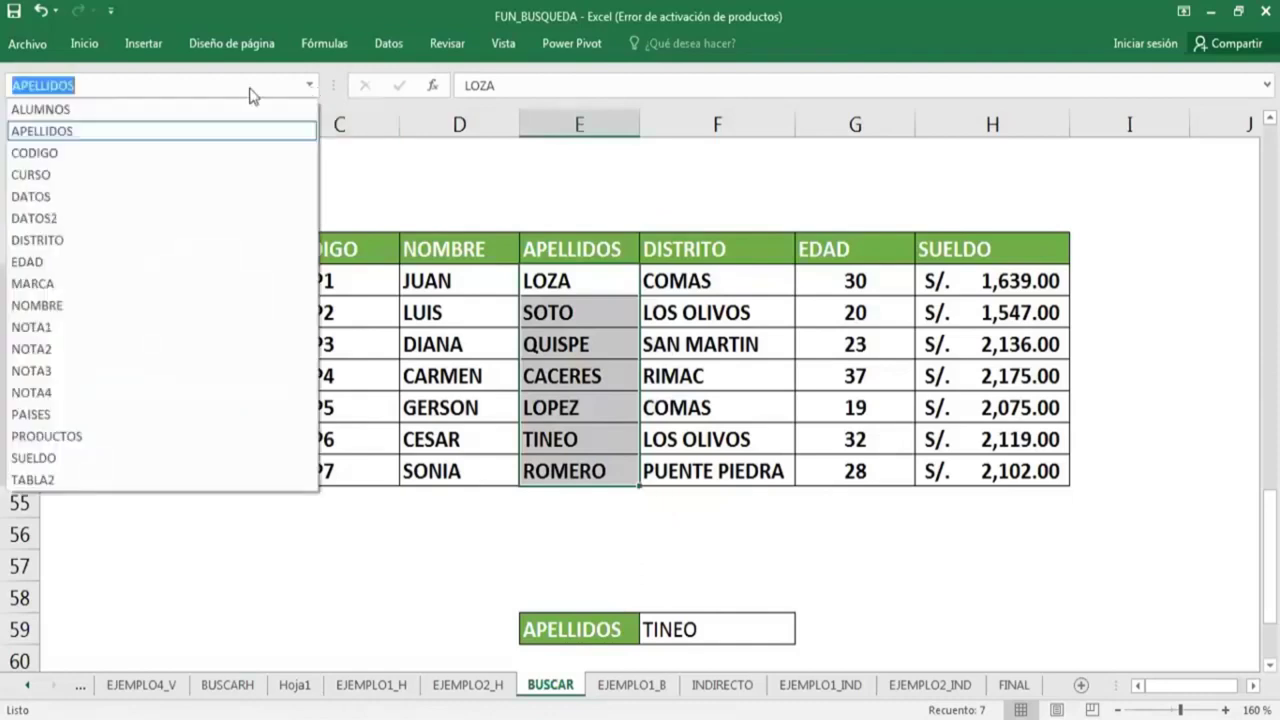
click(71, 151)
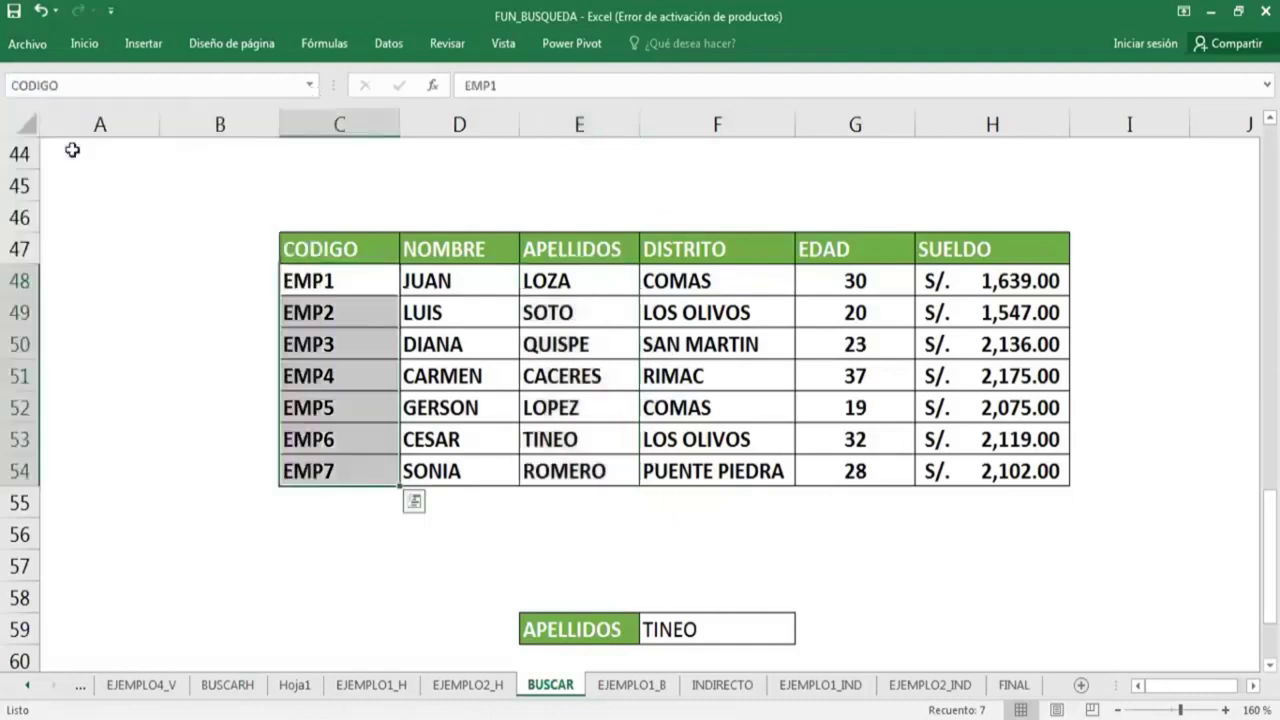
click(312, 86)
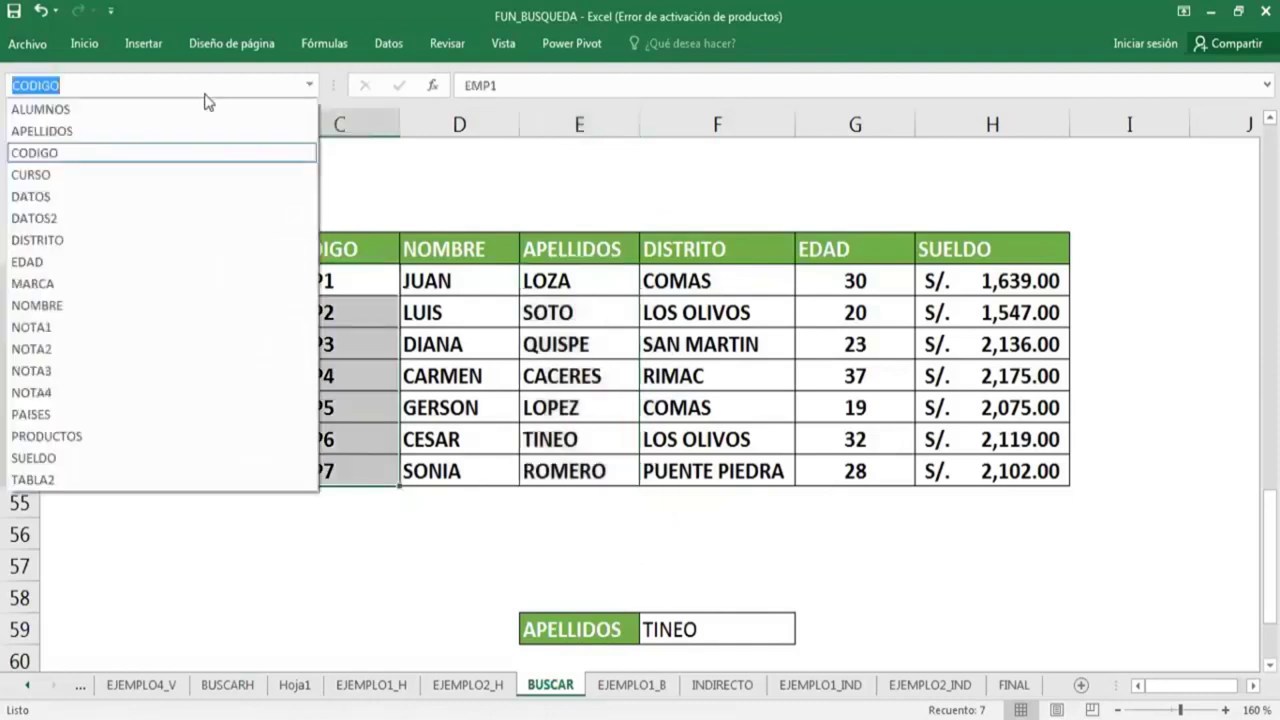
click(77, 248)
click(310, 85)
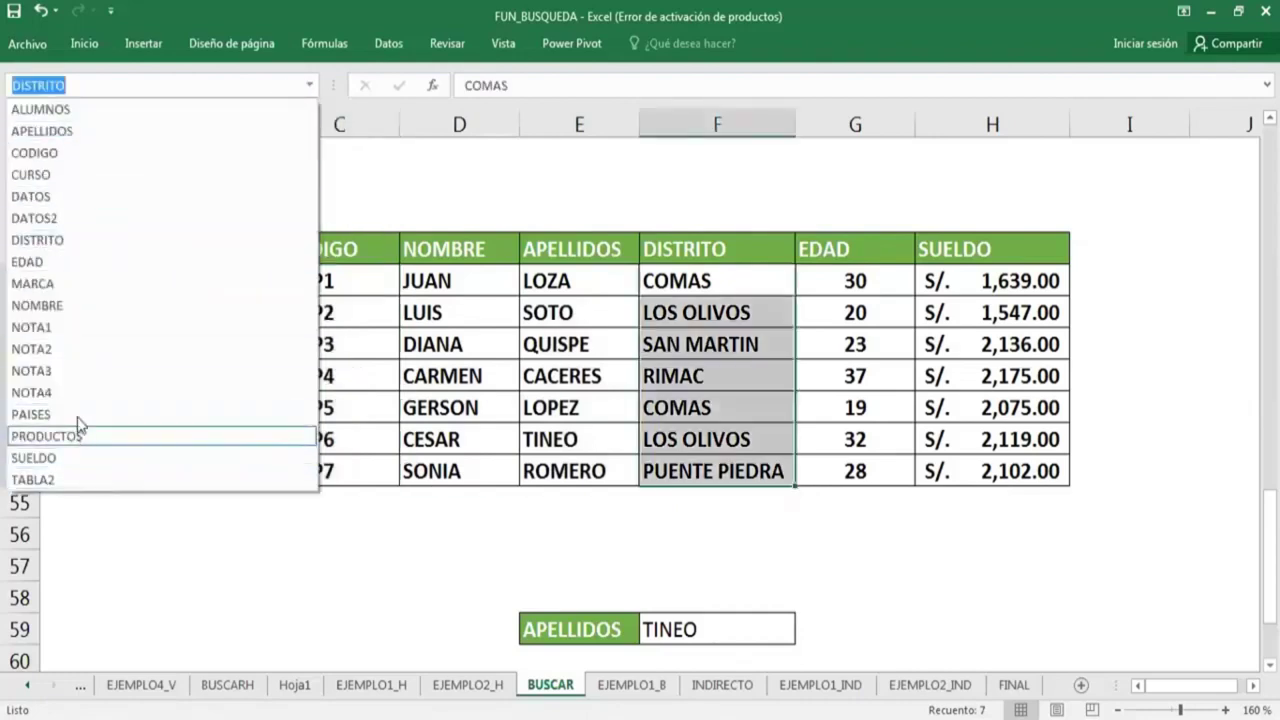
click(37, 305)
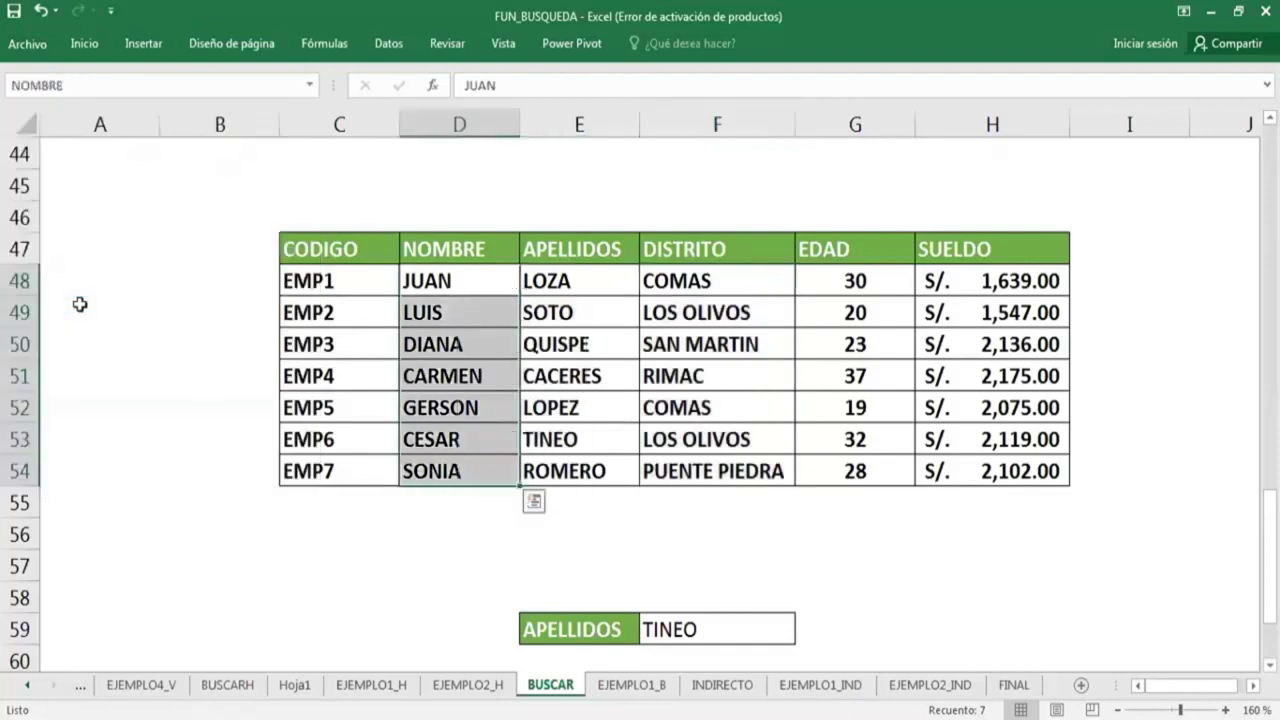
click(308, 85)
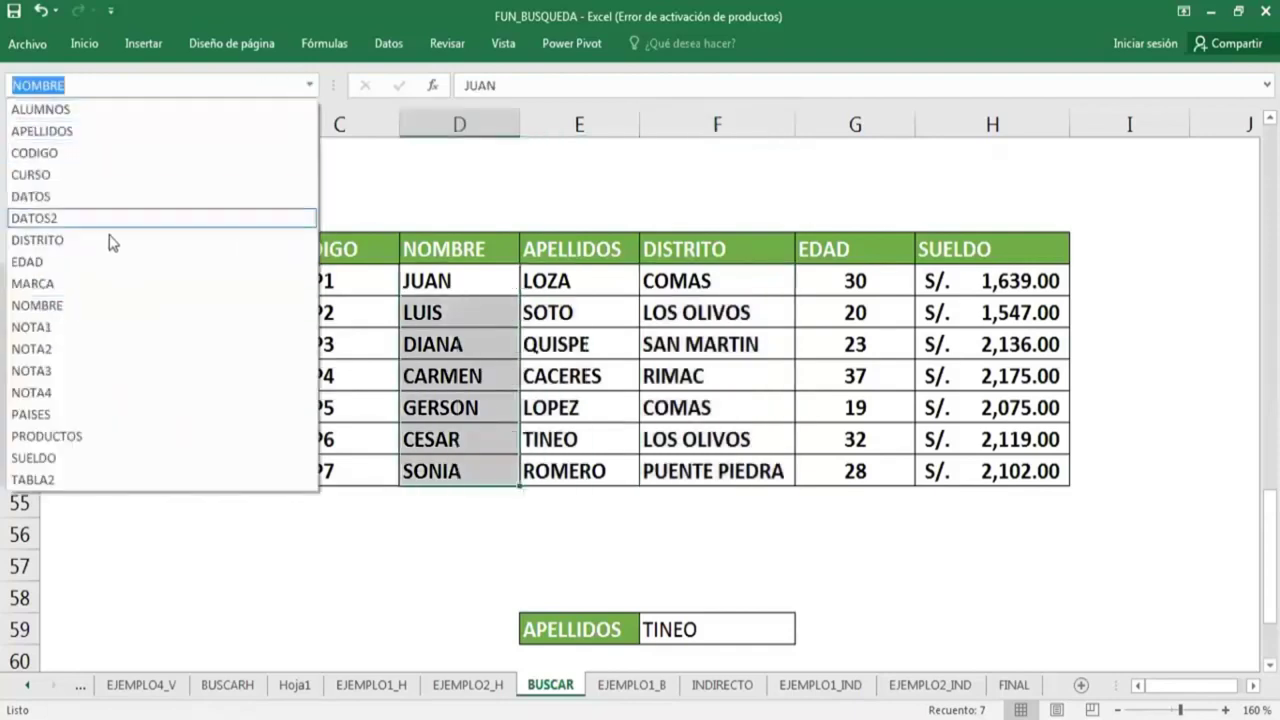
click(100, 259)
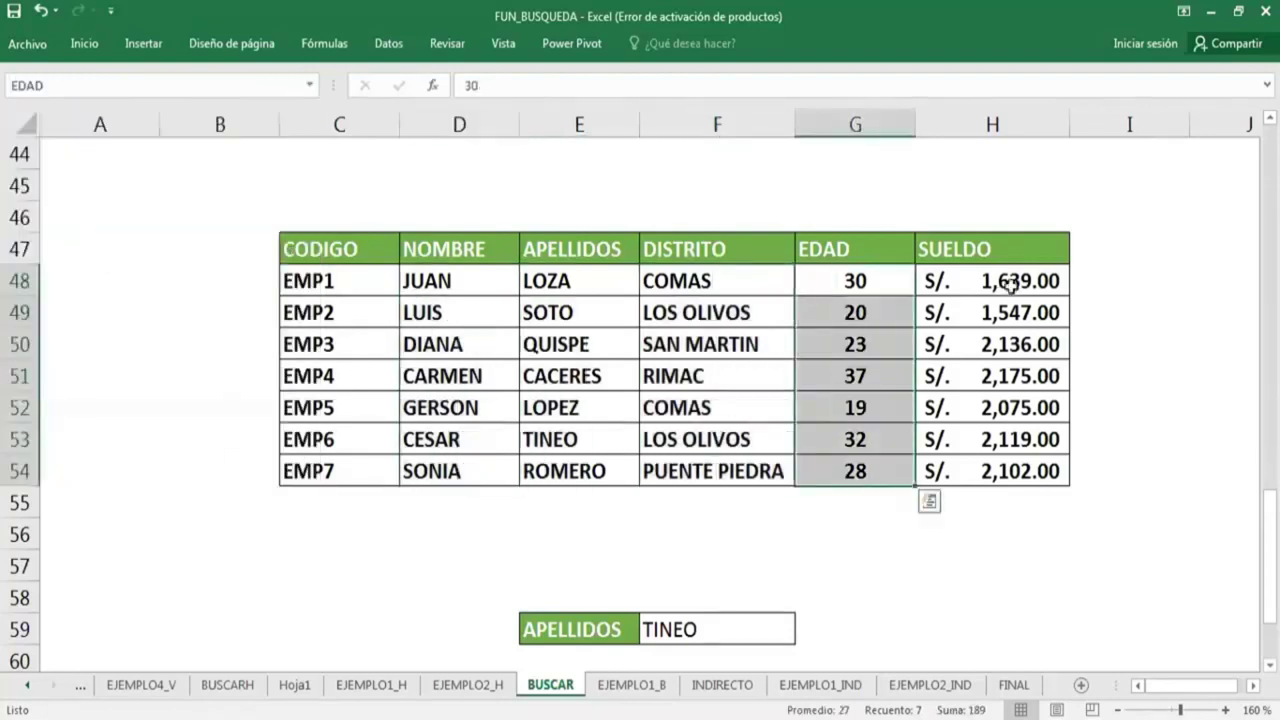
click(945, 302)
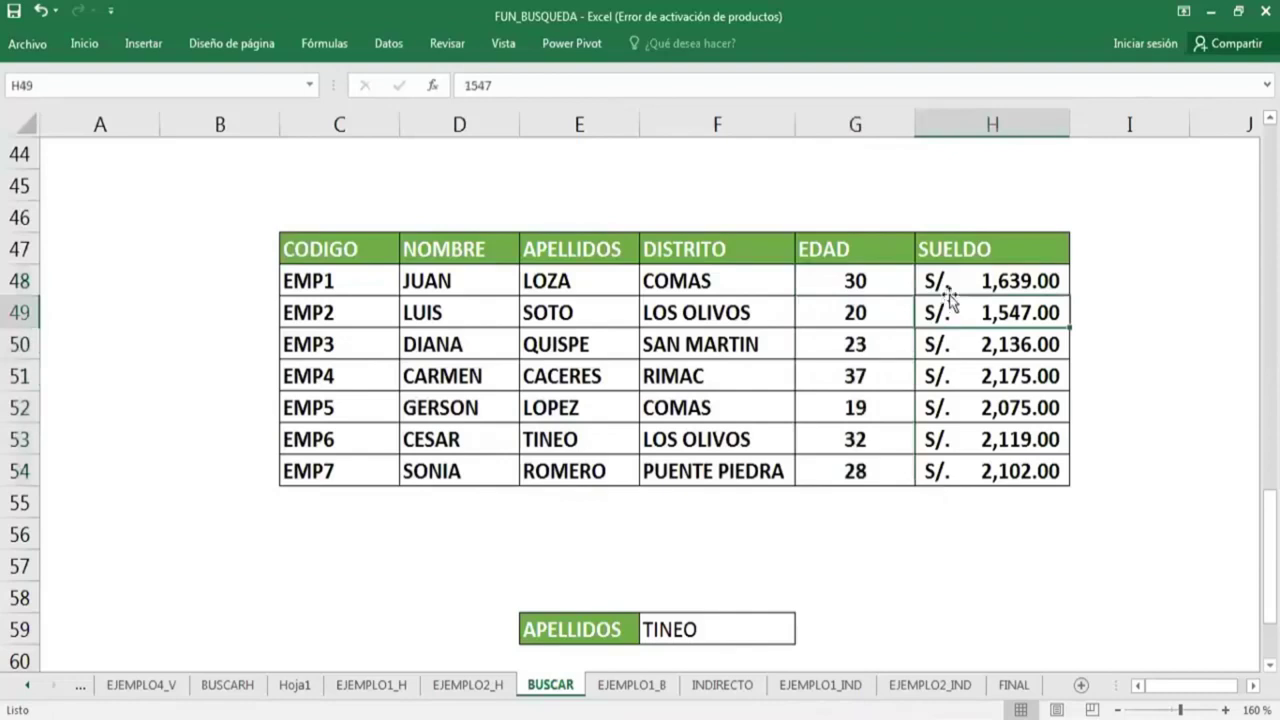
drag(390, 285, 378, 471)
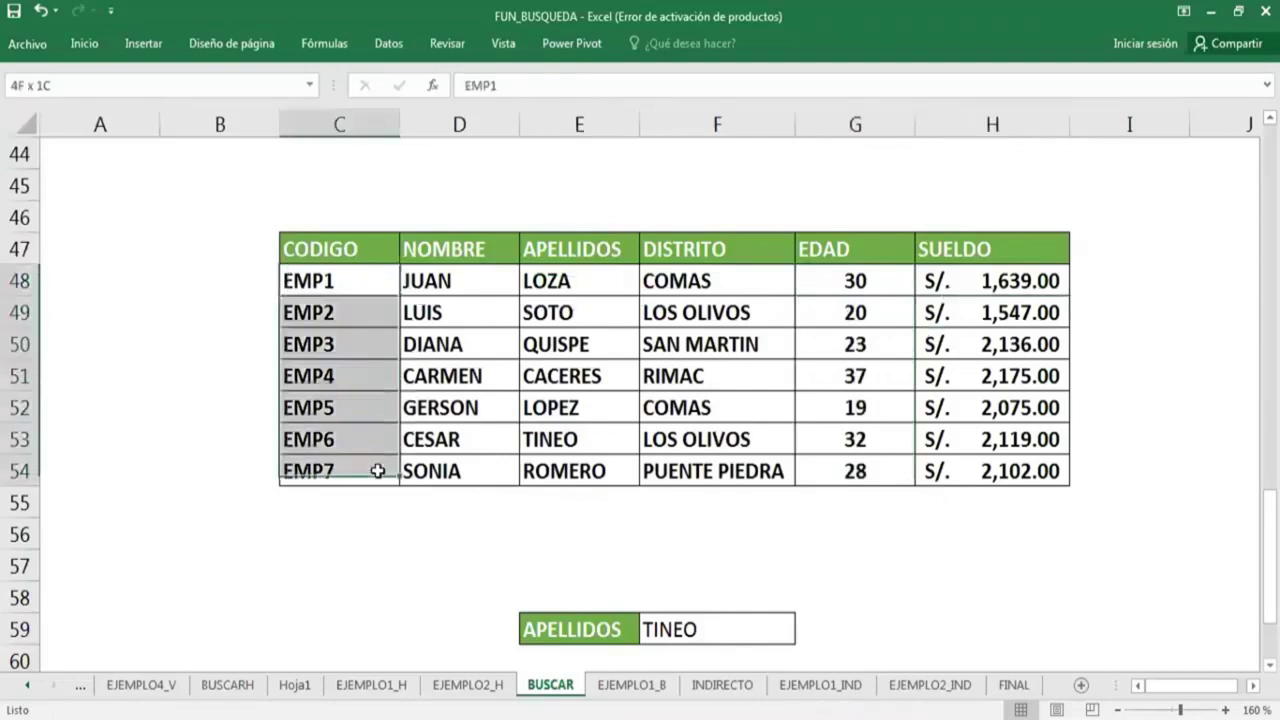
drag(471, 288, 486, 470)
drag(560, 281, 586, 475)
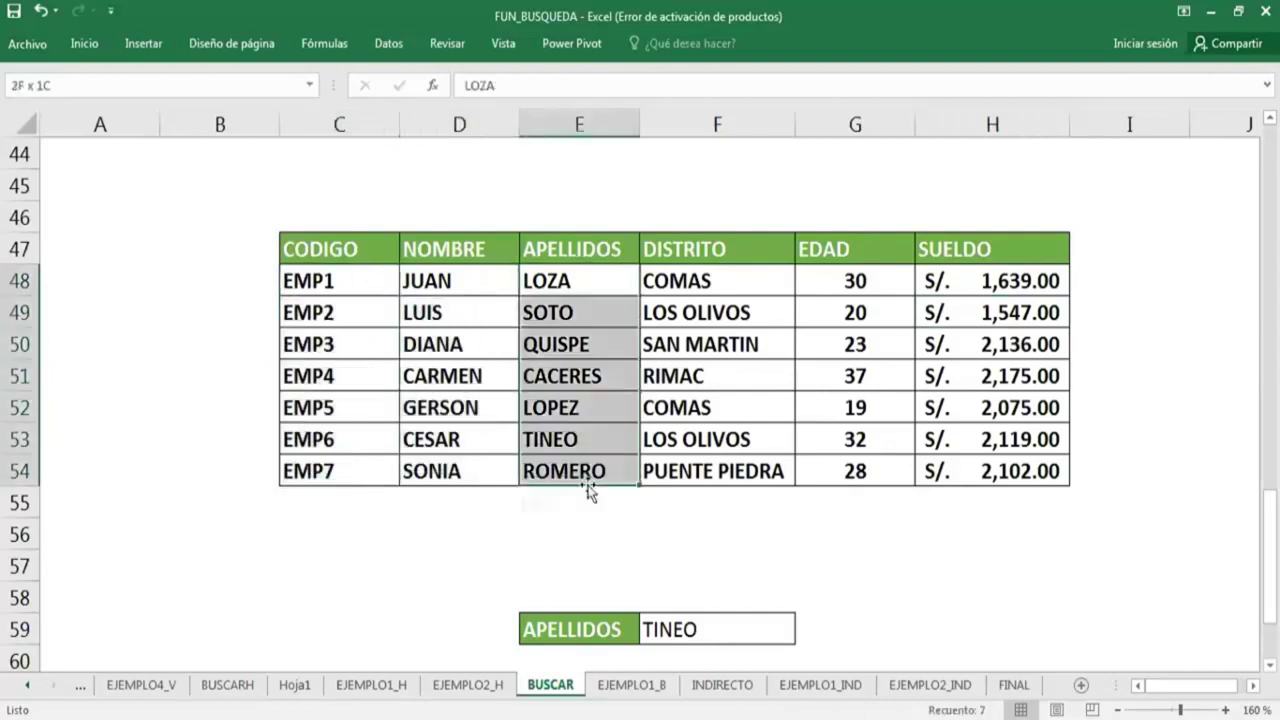
drag(714, 280, 745, 472)
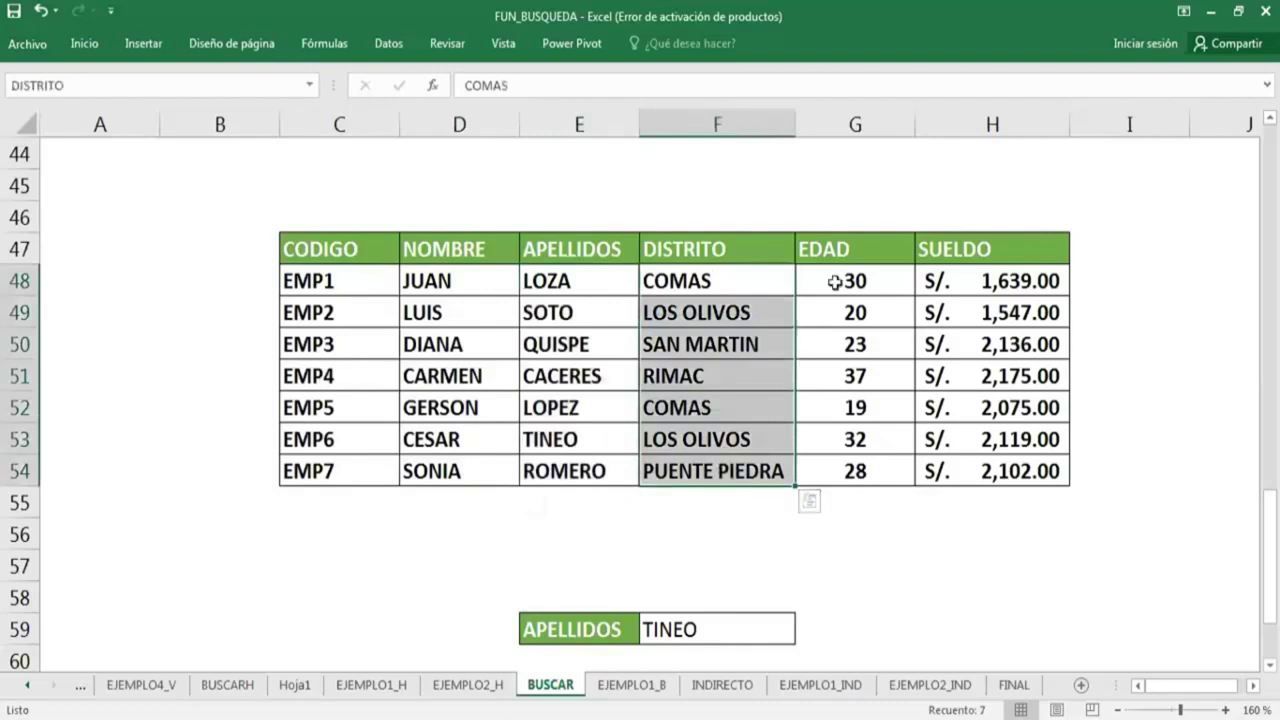
drag(829, 283, 838, 480)
drag(977, 282, 977, 491)
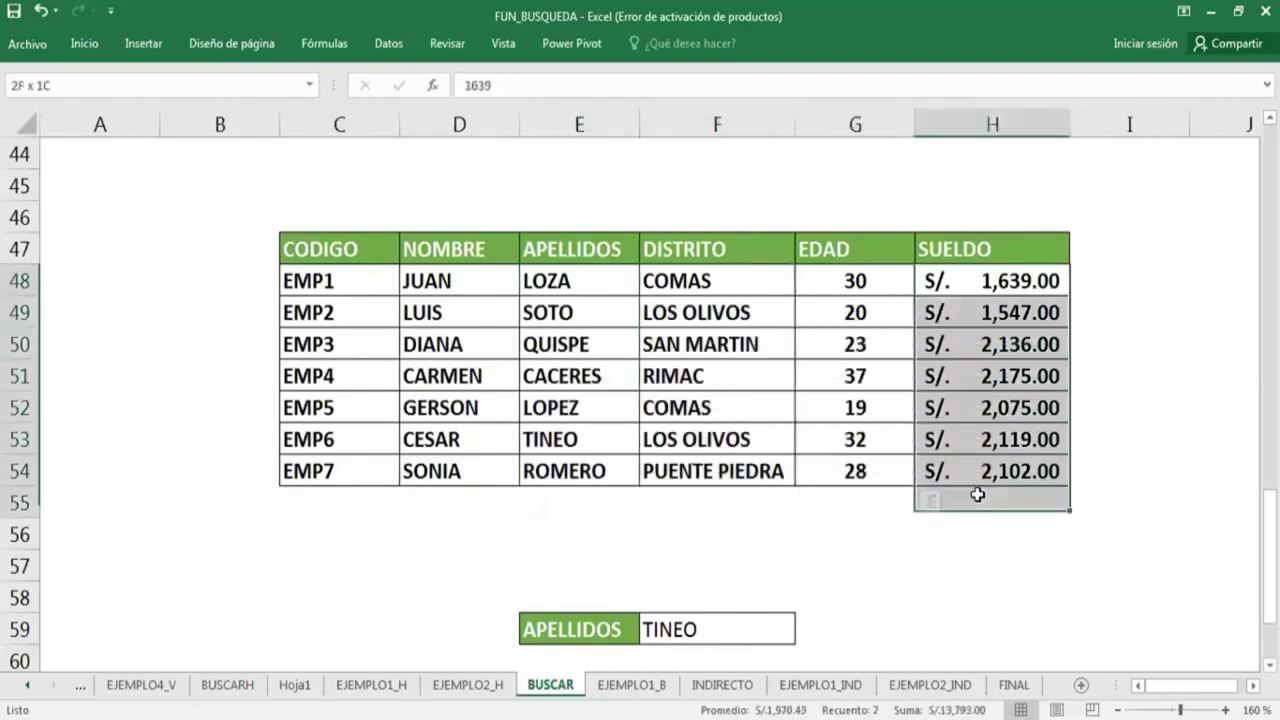
click(823, 433)
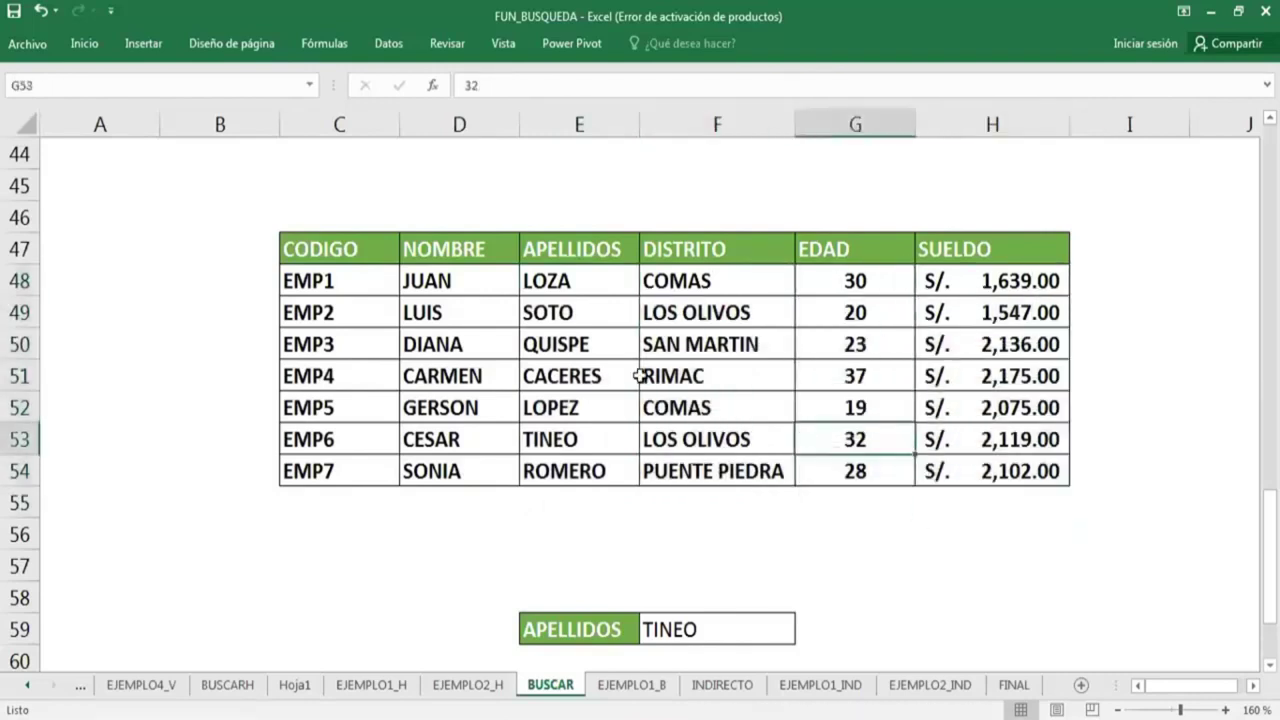
Fill C40 yellow and enter EMP5 as the lookup code.
scroll(643, 372, up, 3)
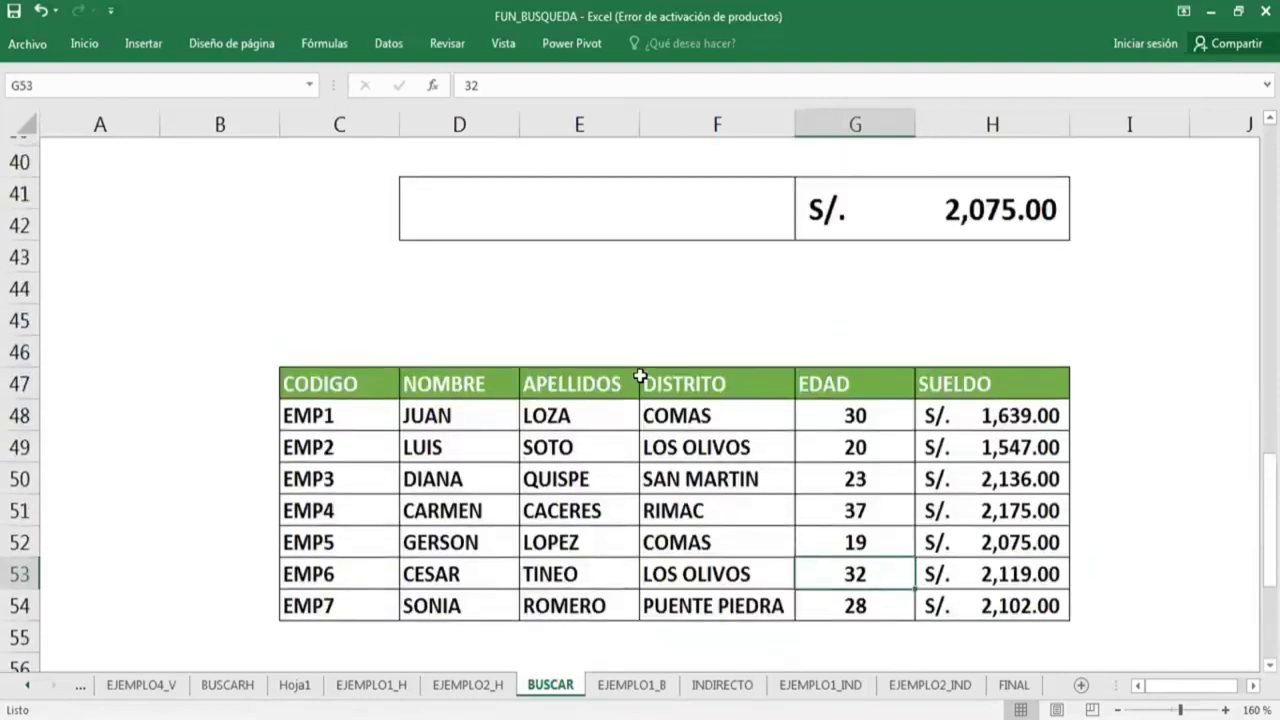
click(625, 350)
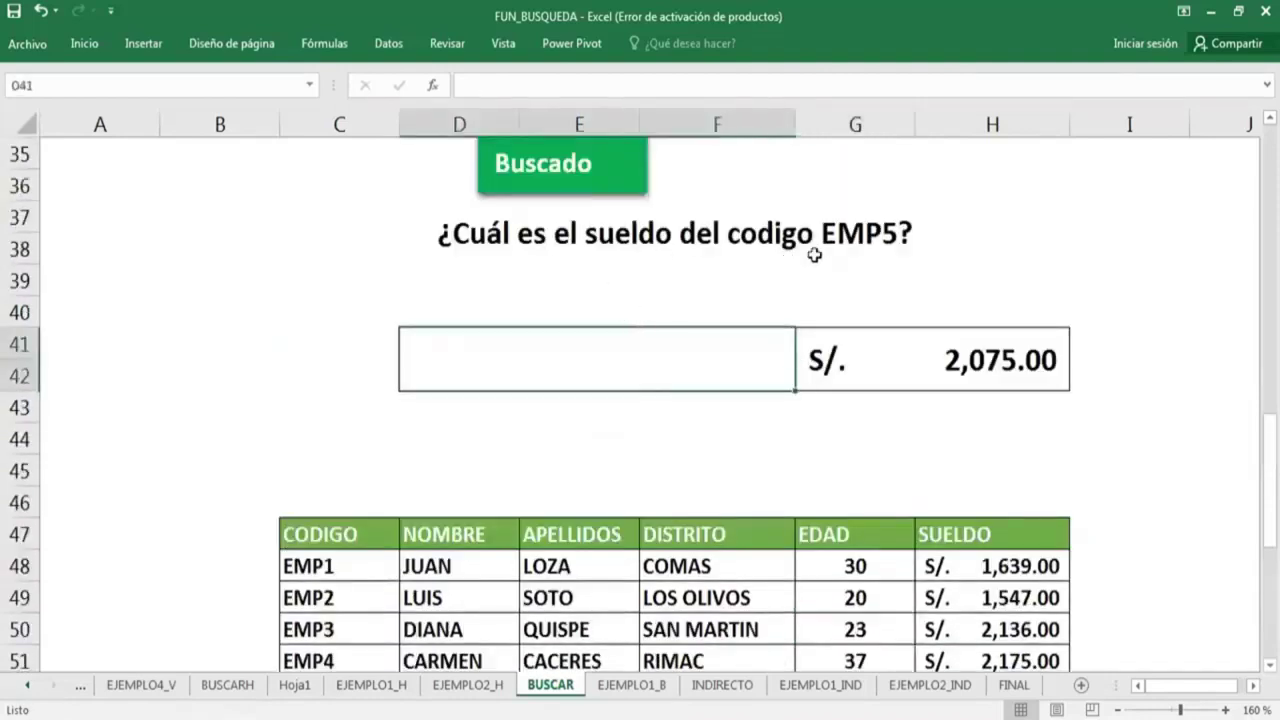
click(343, 320)
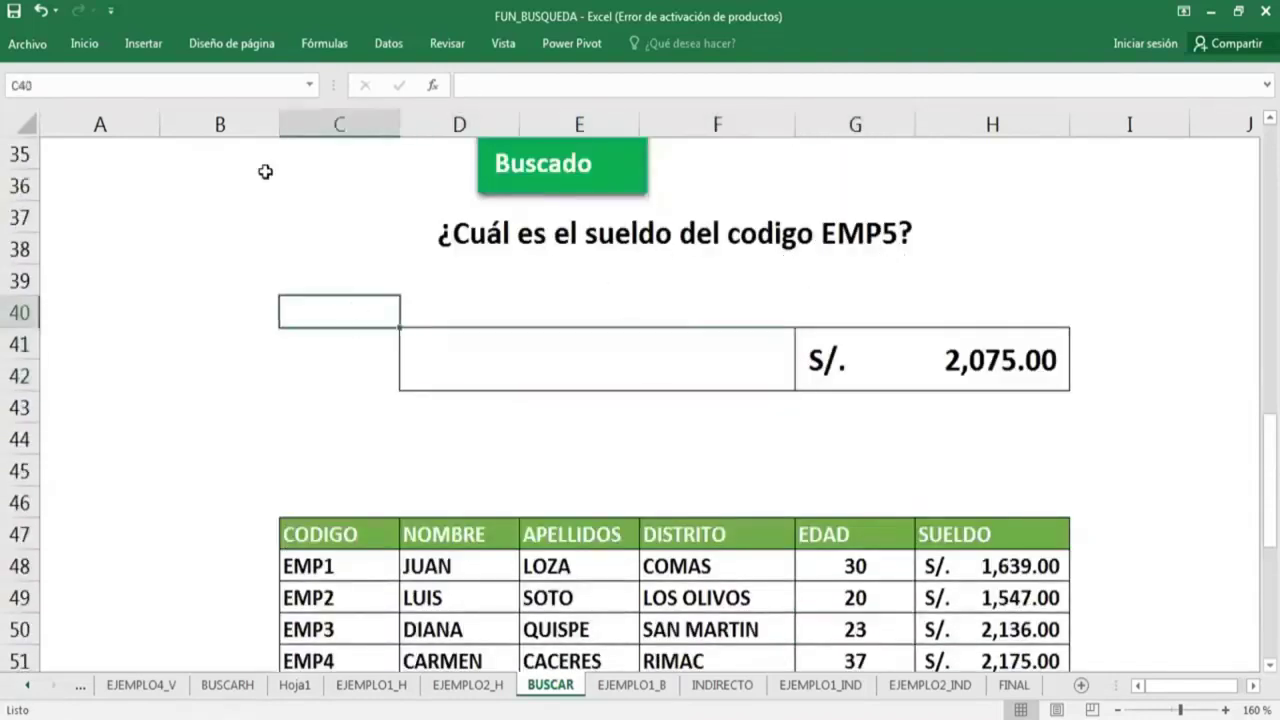
click(84, 43)
click(220, 107)
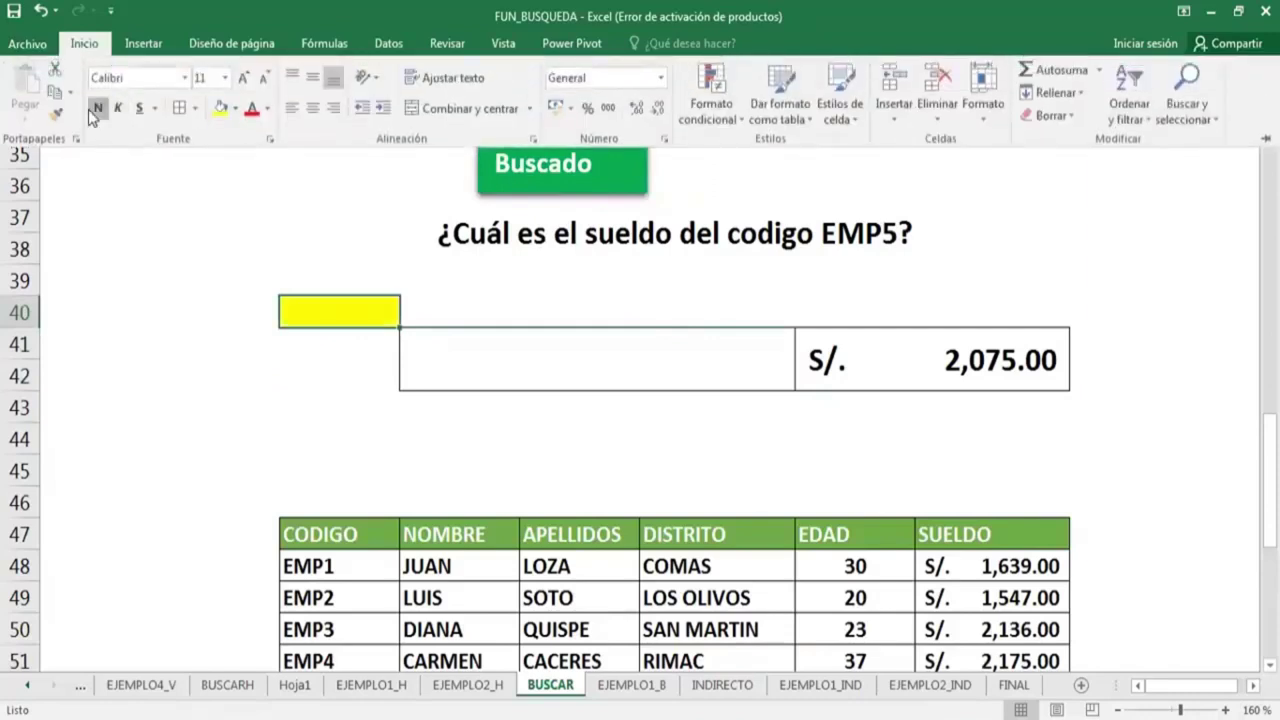
click(545, 313)
click(308, 320)
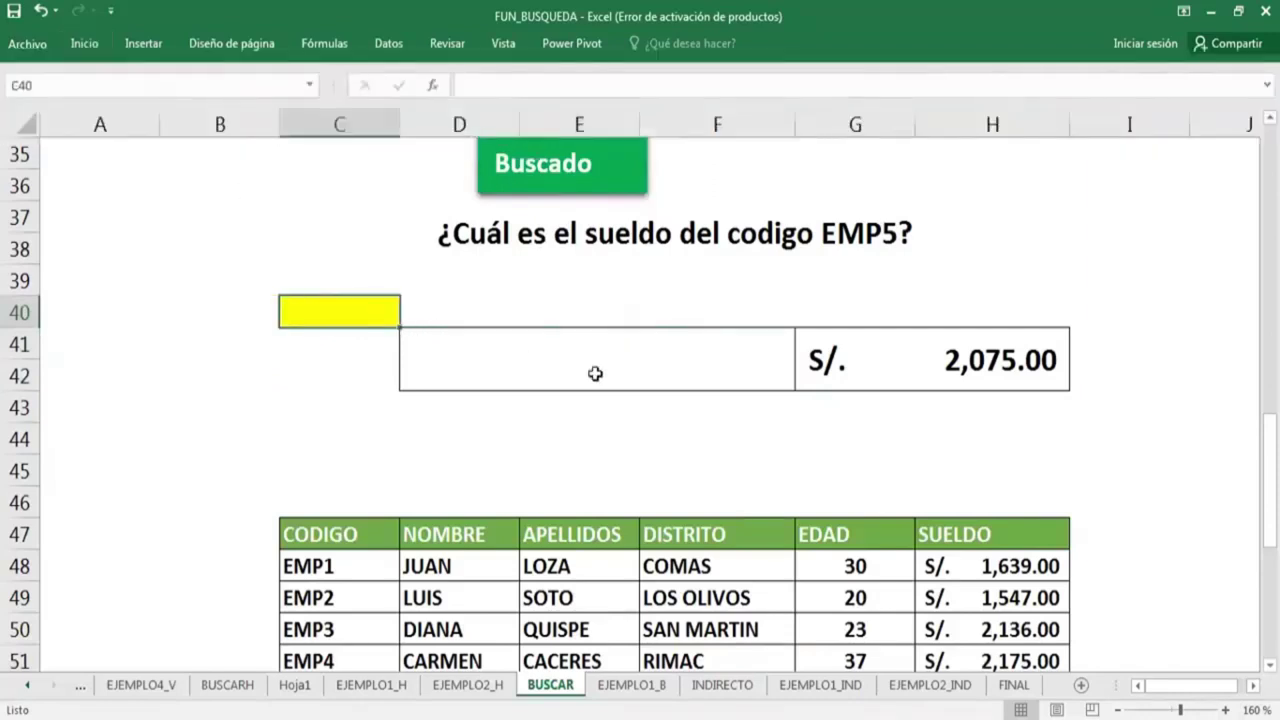
text(EMP)
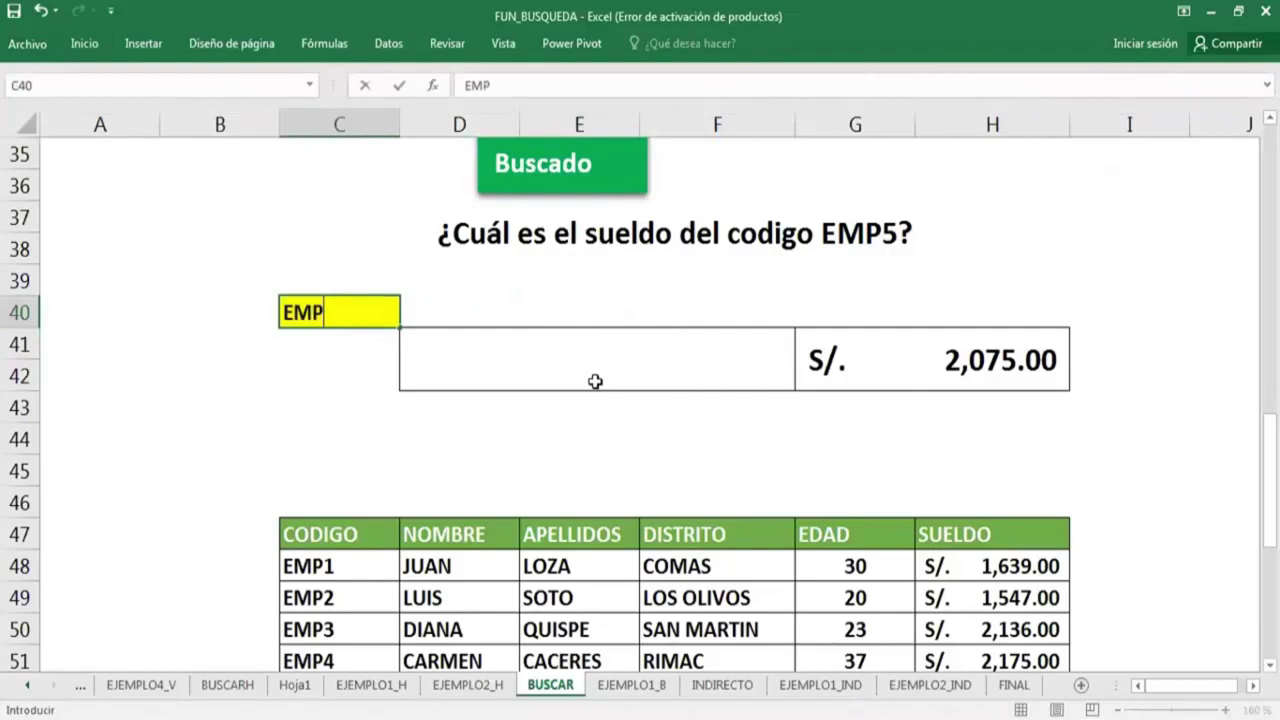
text(5)
key(Return)
Make the answer box D41 bold at font size 14.
click(595, 381)
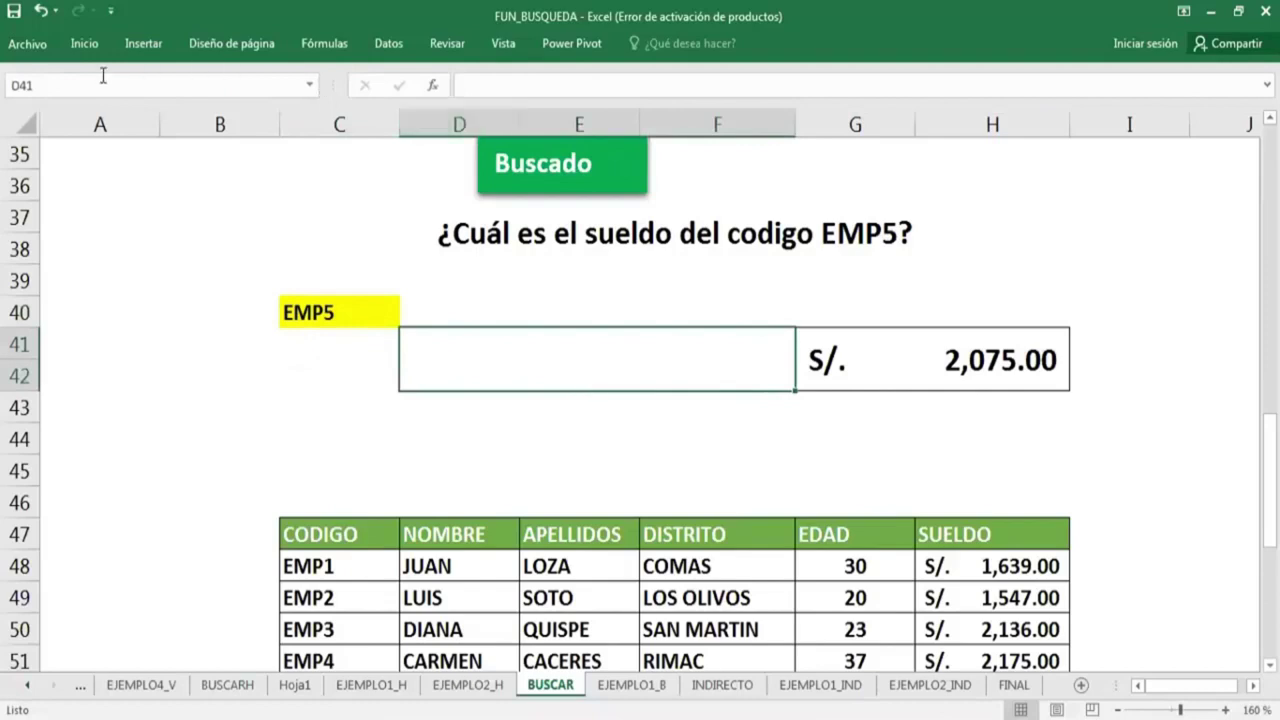
click(84, 43)
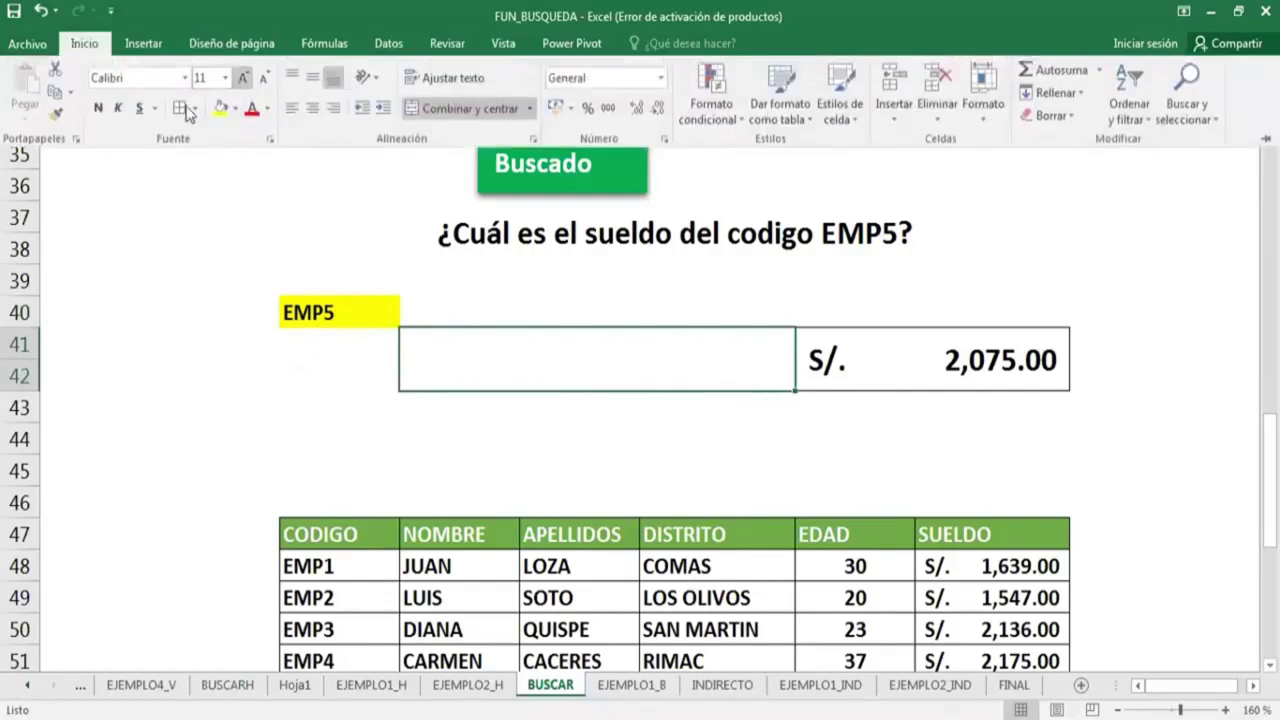
click(97, 107)
click(243, 77)
click(243, 77)
click(593, 442)
Enter =BUSCAR(C40,CODIGO,SUELDO) in D41 to look up EMP5's salary.
click(591, 379)
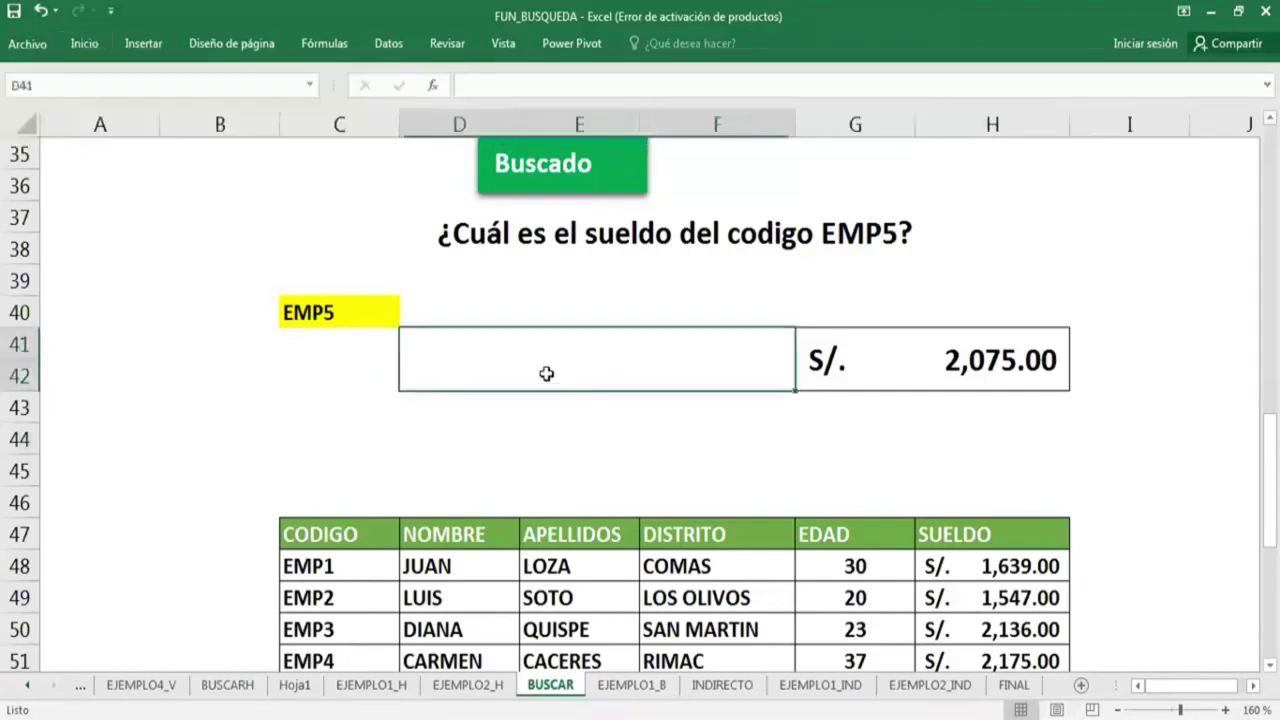
text(=BU)
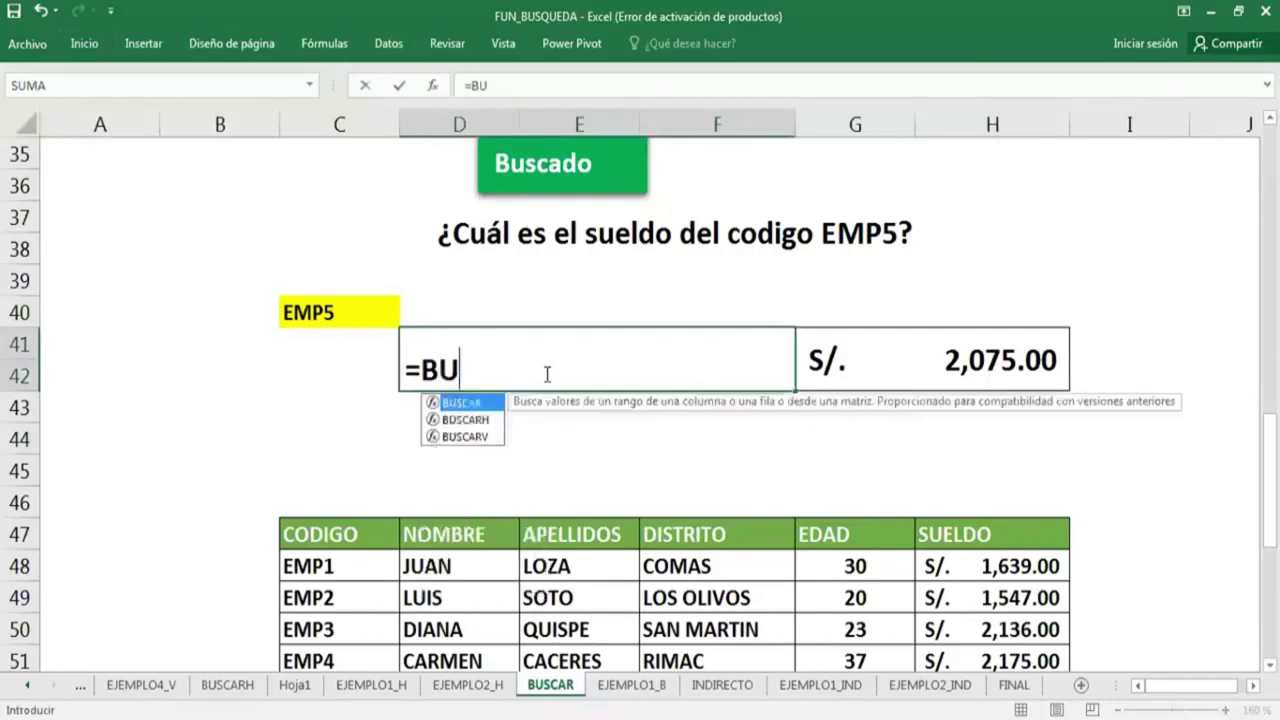
text(S)
key(Tab)
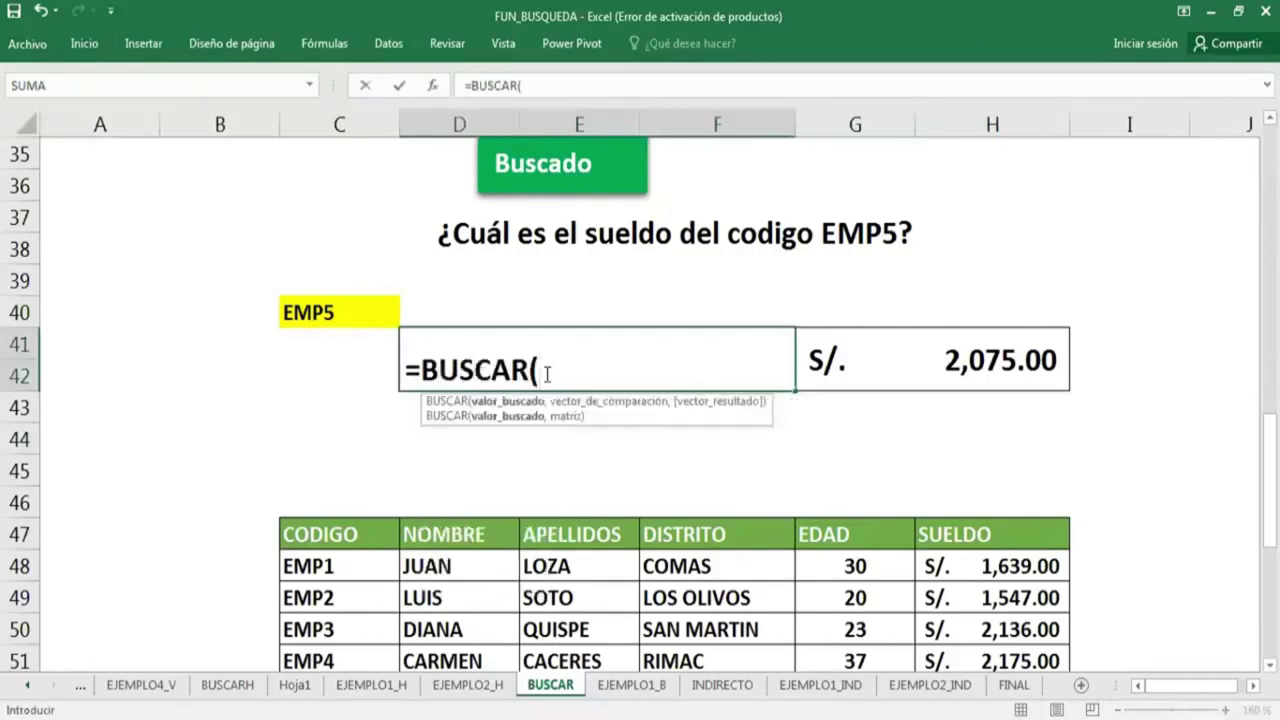
click(295, 308)
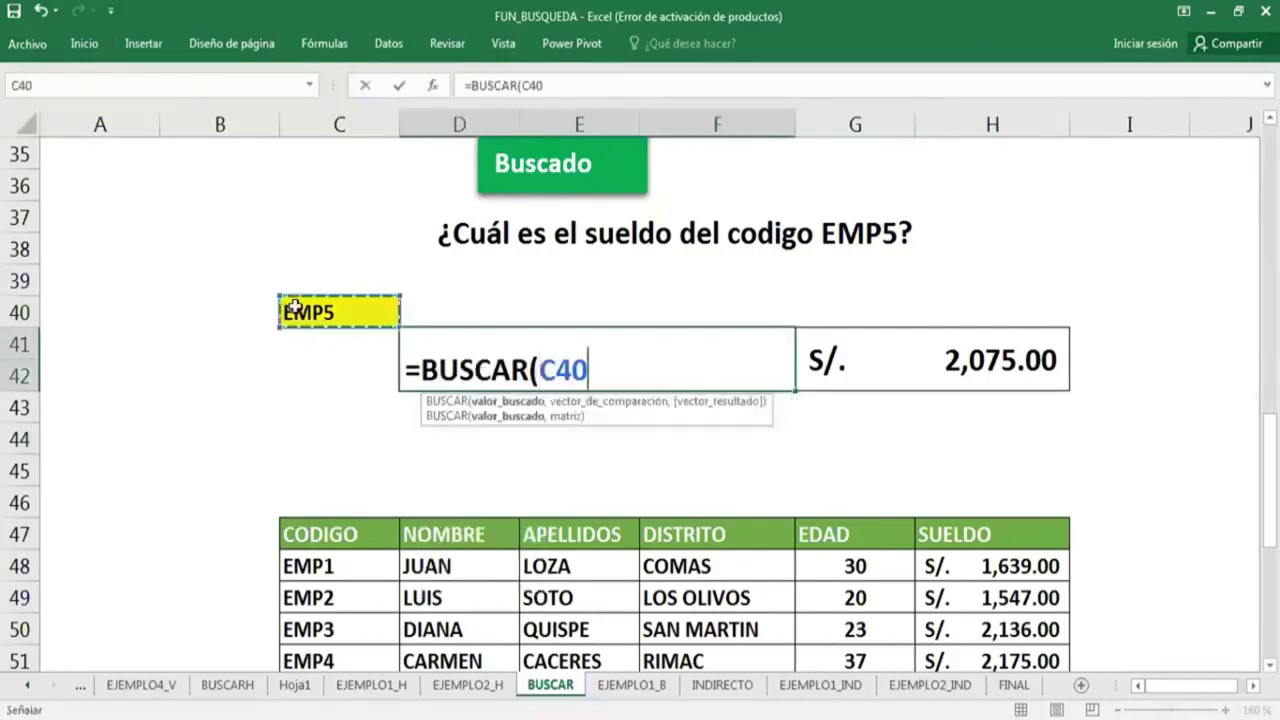
text(,)
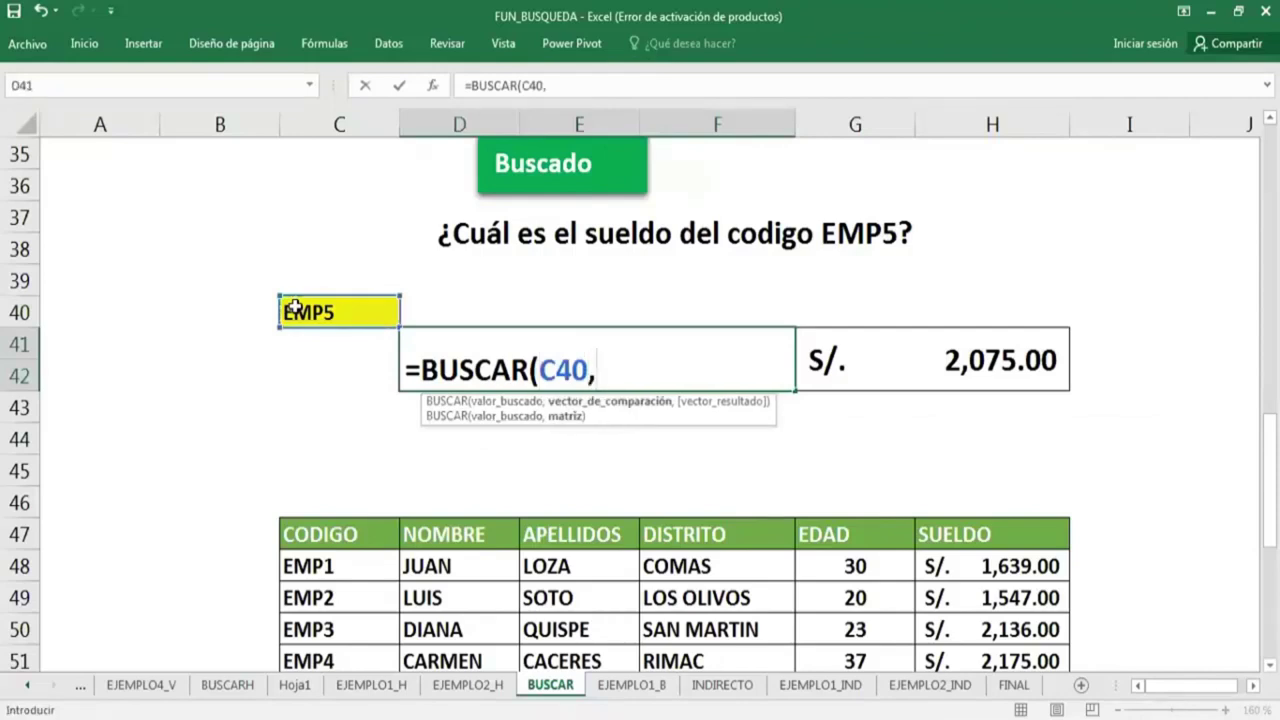
text(CODIG)
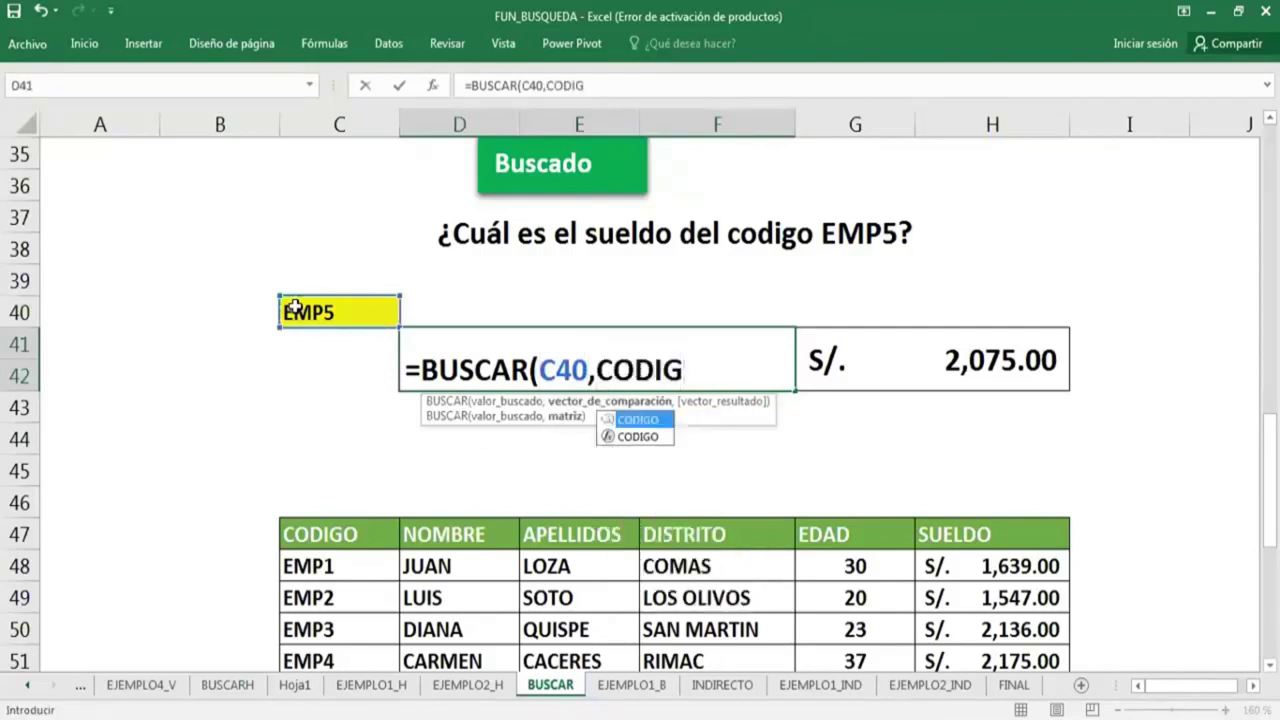
key(Tab)
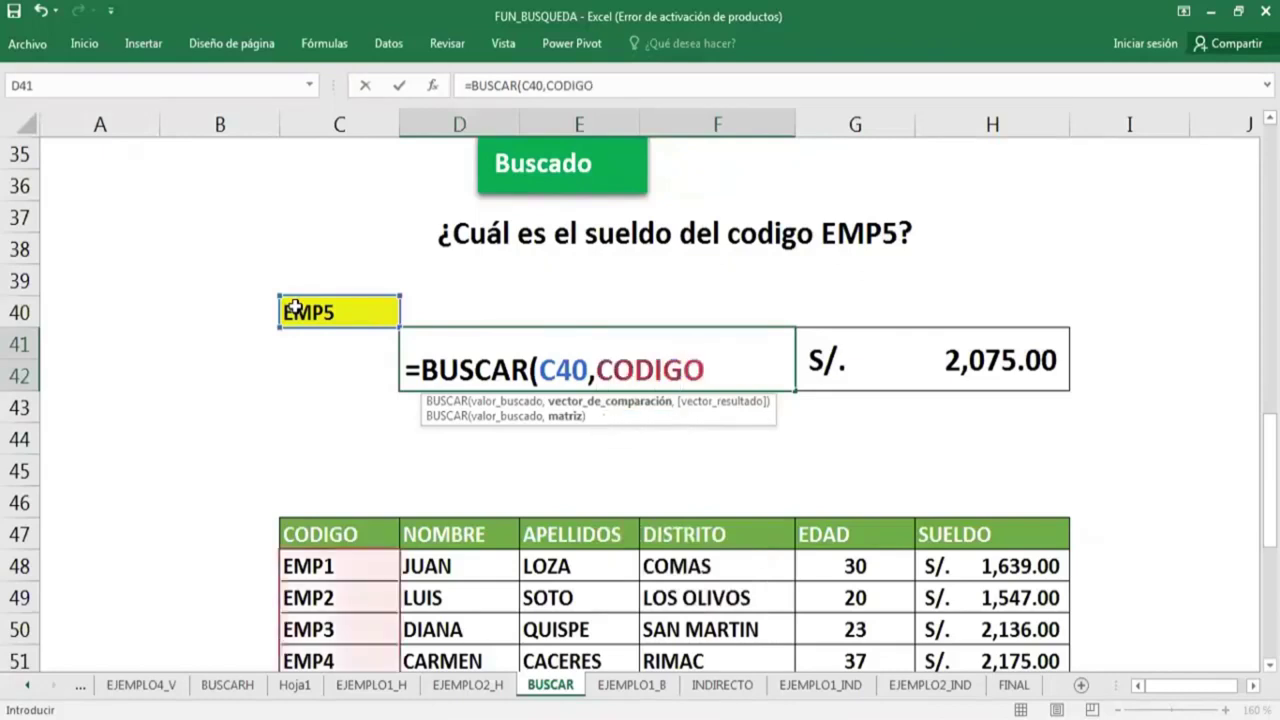
text(,)
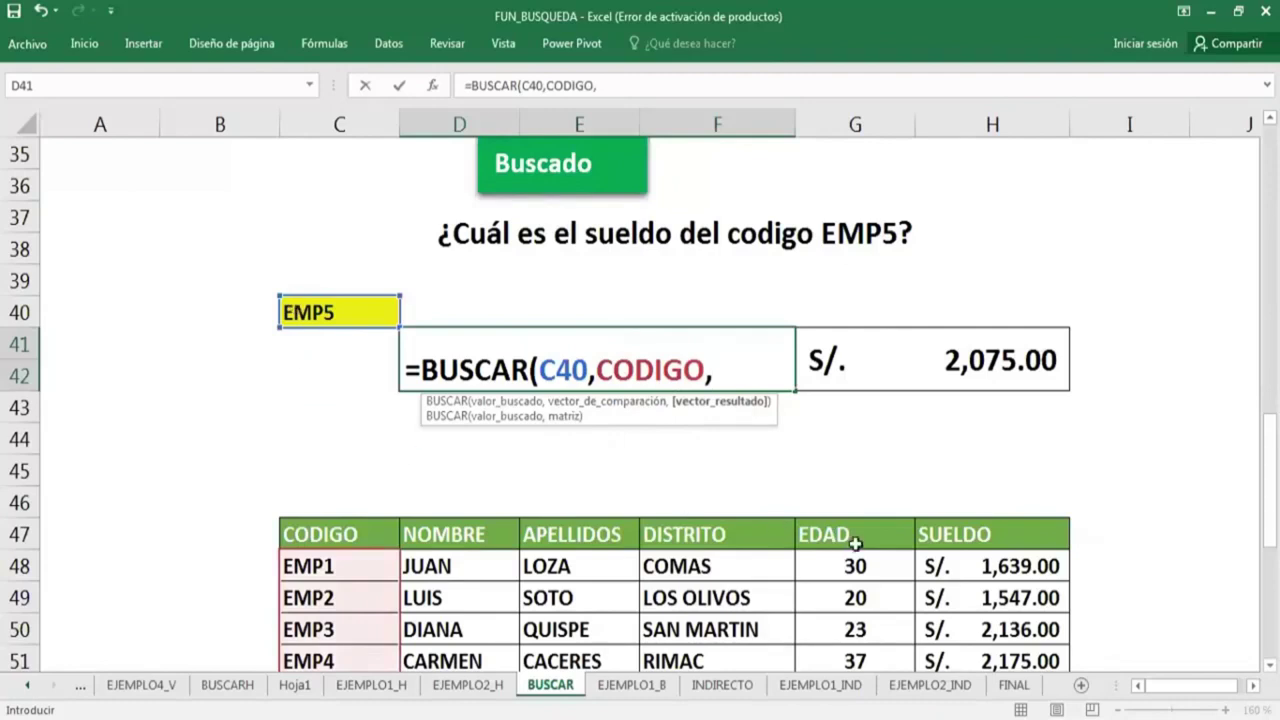
text(S)
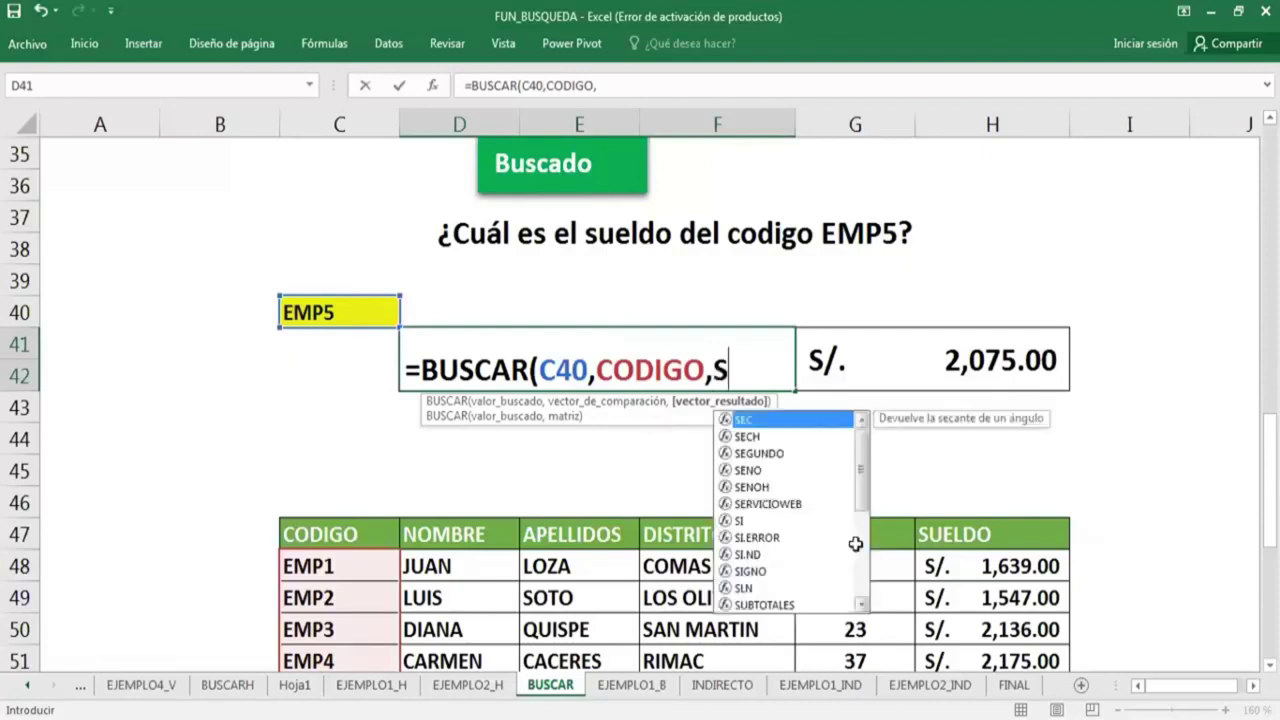
text(UEL)
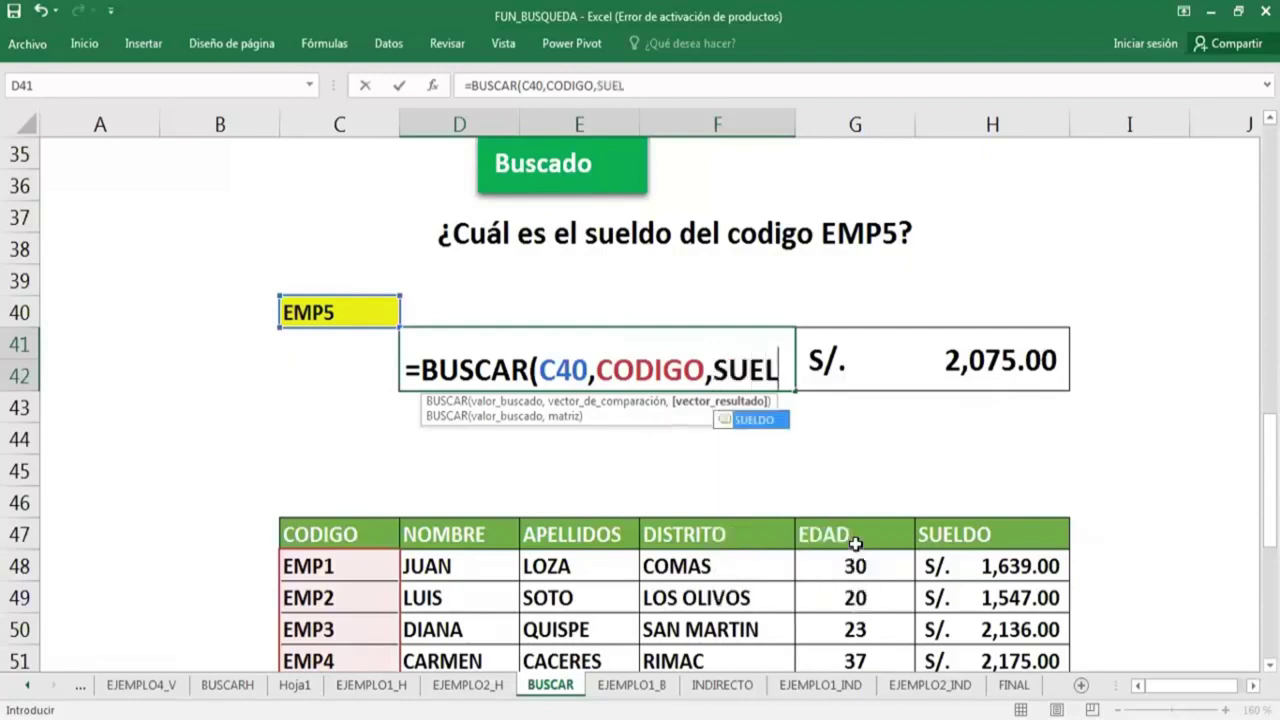
key(Tab)
key(Return)
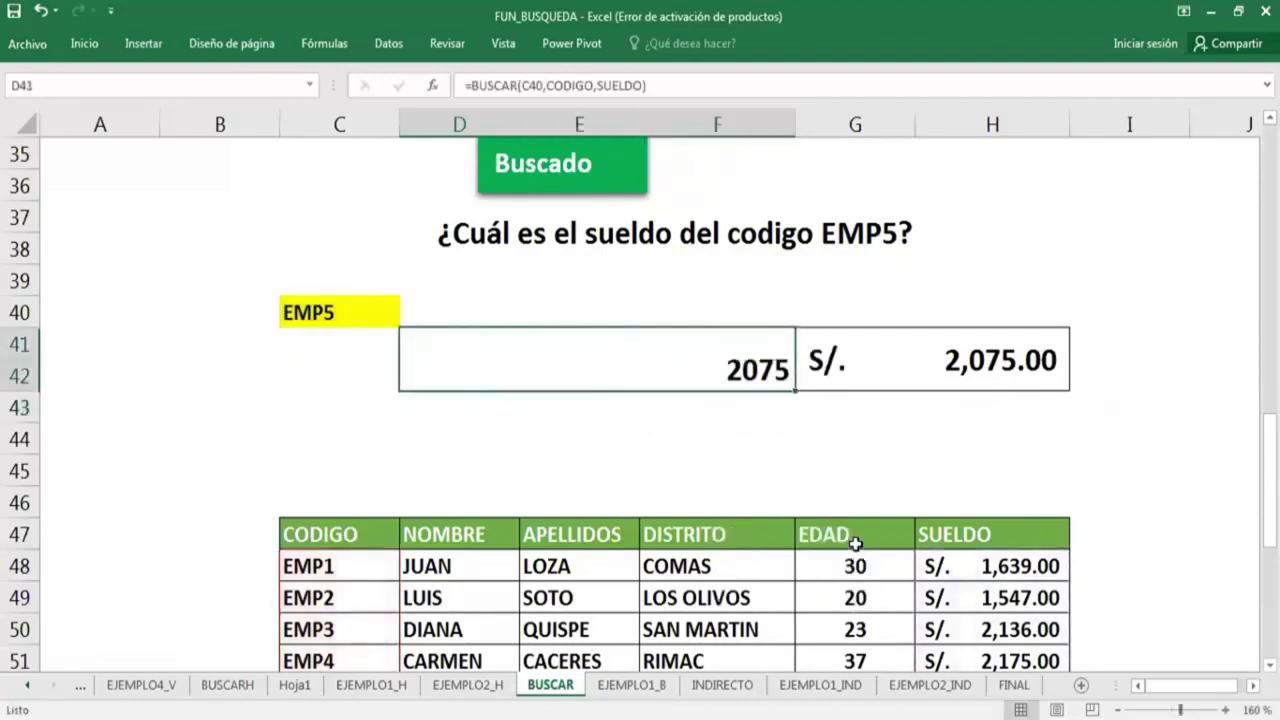
Re-open and confirm the D41 formula so it shows 2075.
double_click(707, 334)
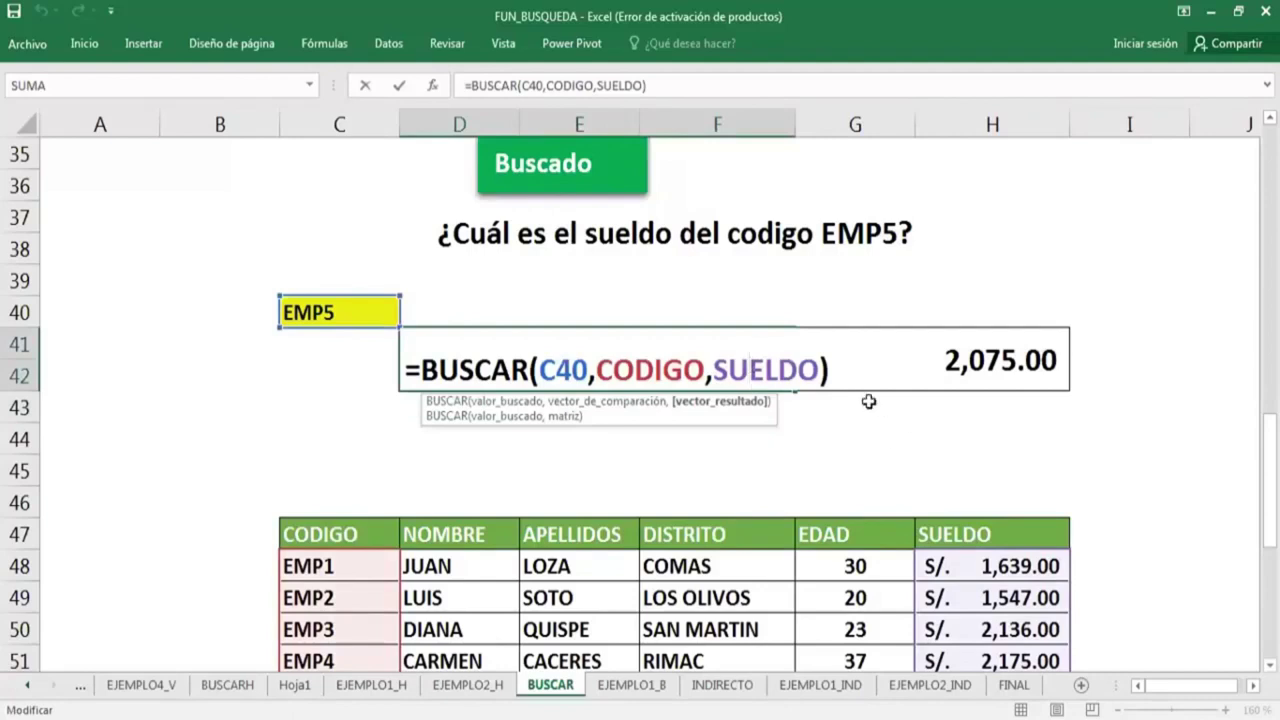
click(843, 379)
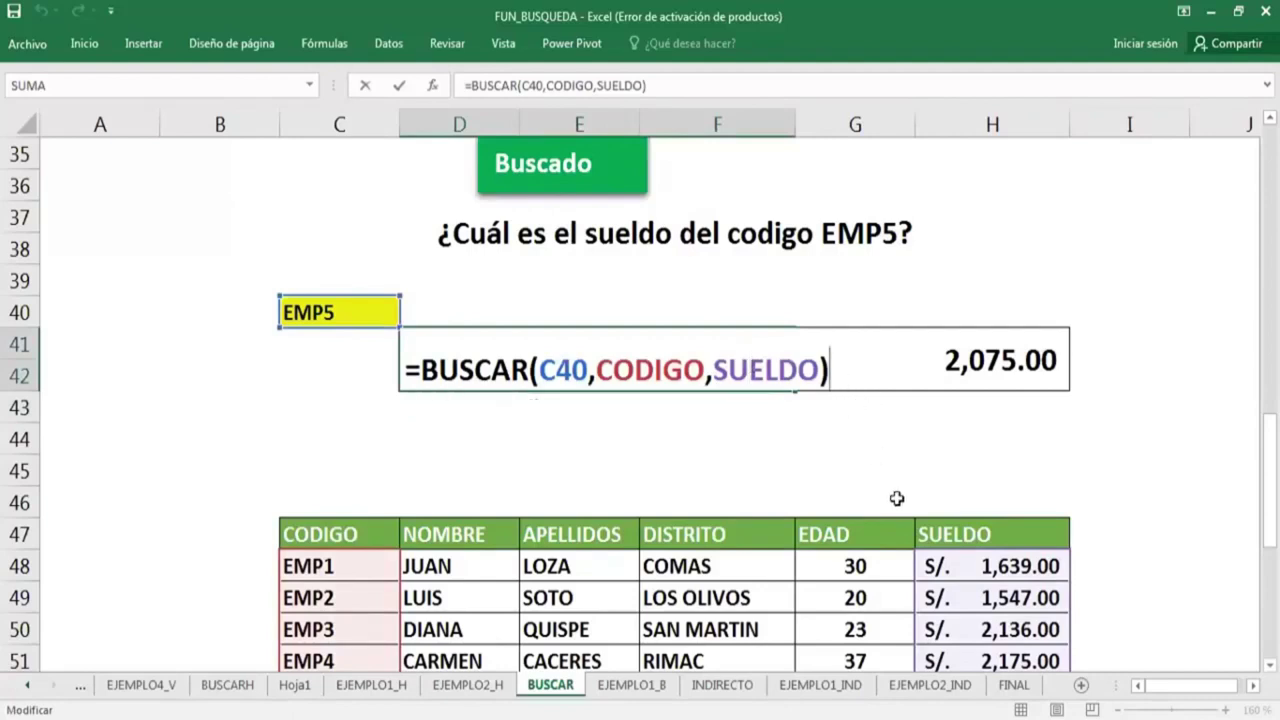
key(Return)
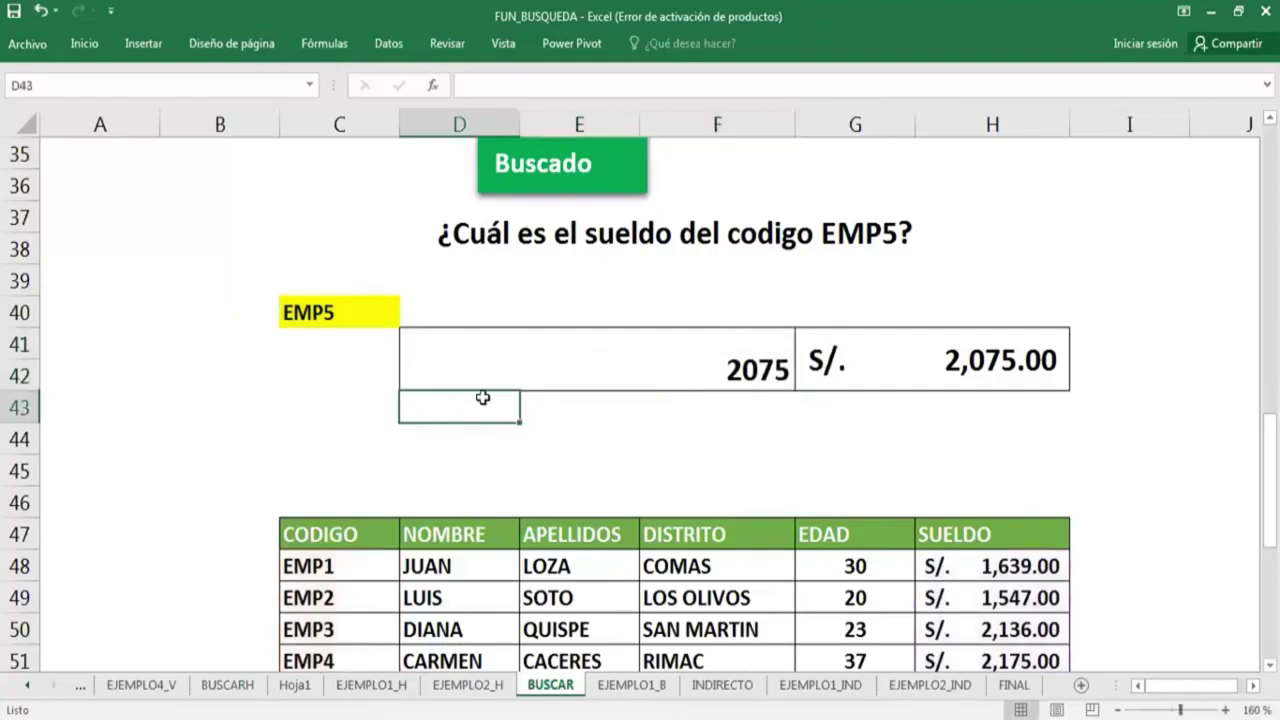
Fill the EMP1–EMP7 code cells C48:C54 with yellow.
scroll(478, 430, down, 1)
scroll(380, 375, down, 1)
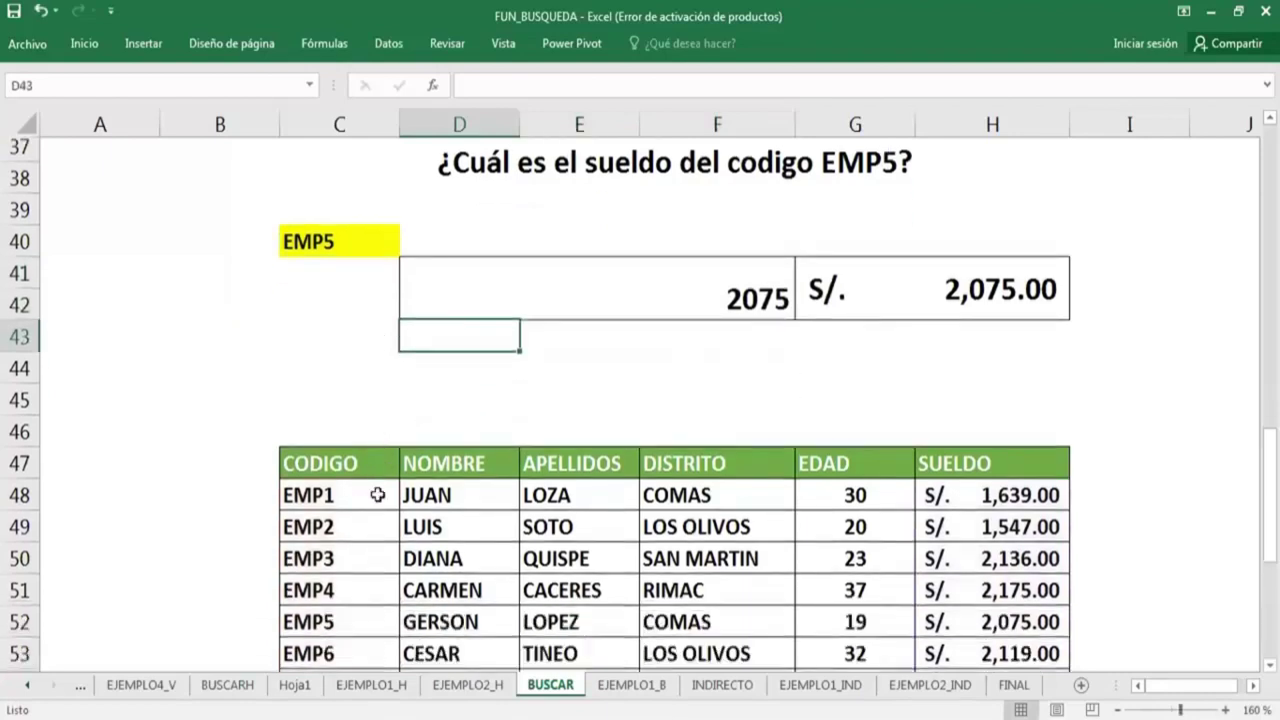
drag(377, 494, 366, 560)
scroll(377, 494, down, 2)
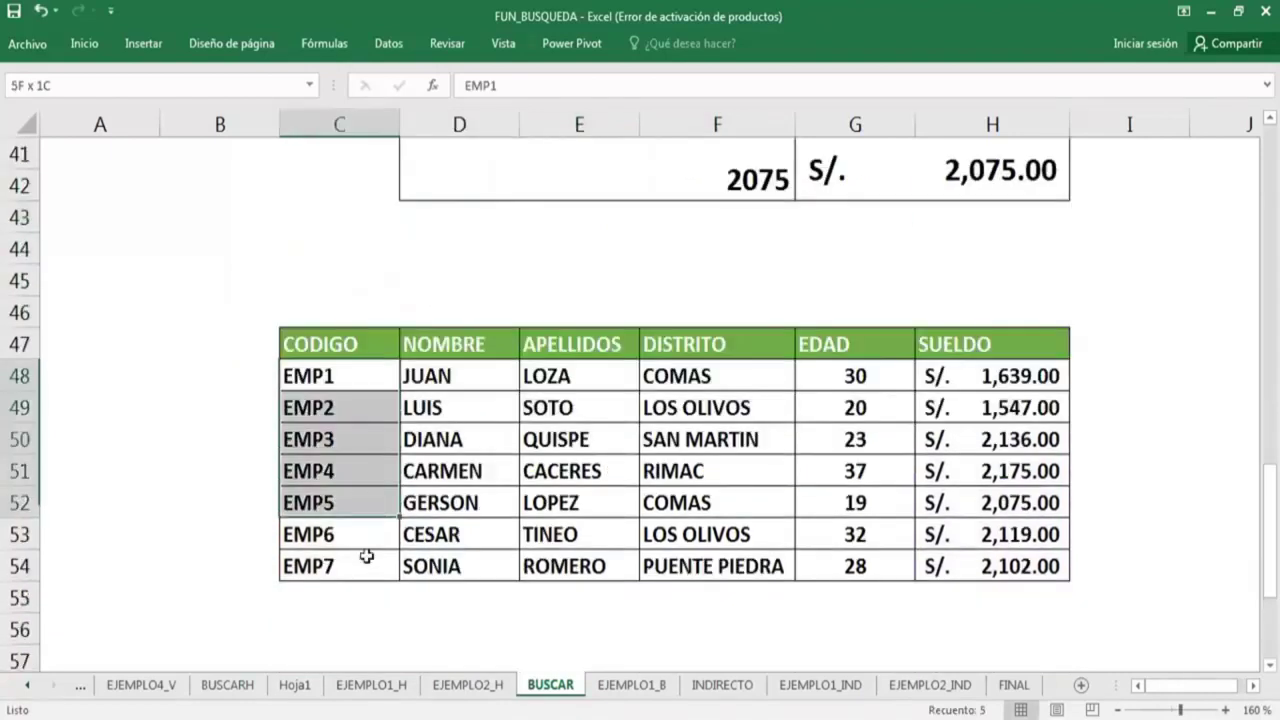
click(98, 50)
click(221, 109)
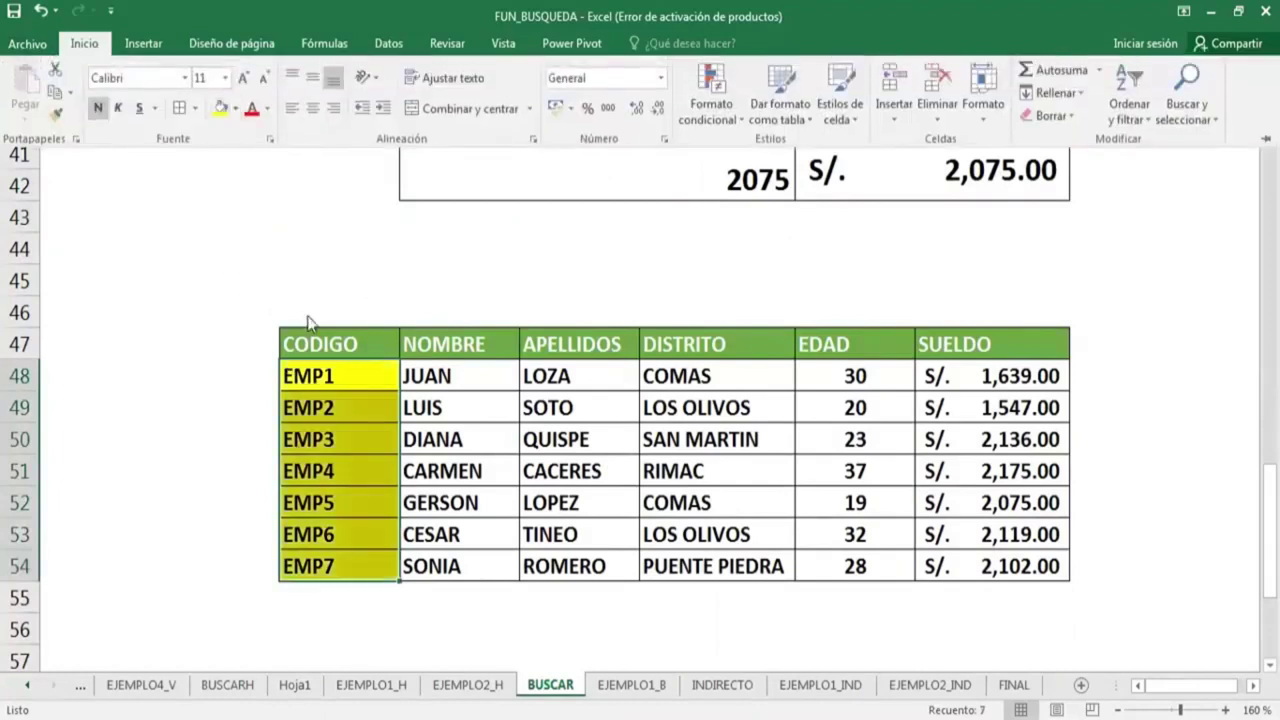
click(366, 398)
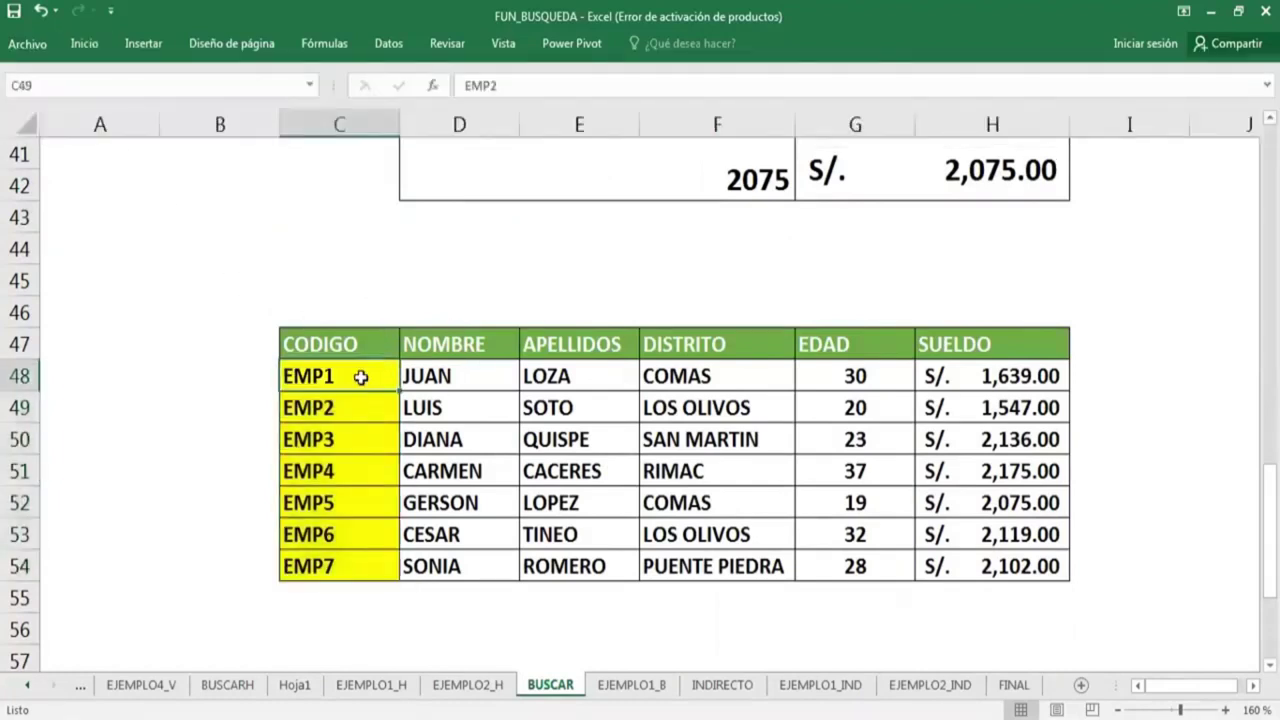
drag(360, 377, 351, 566)
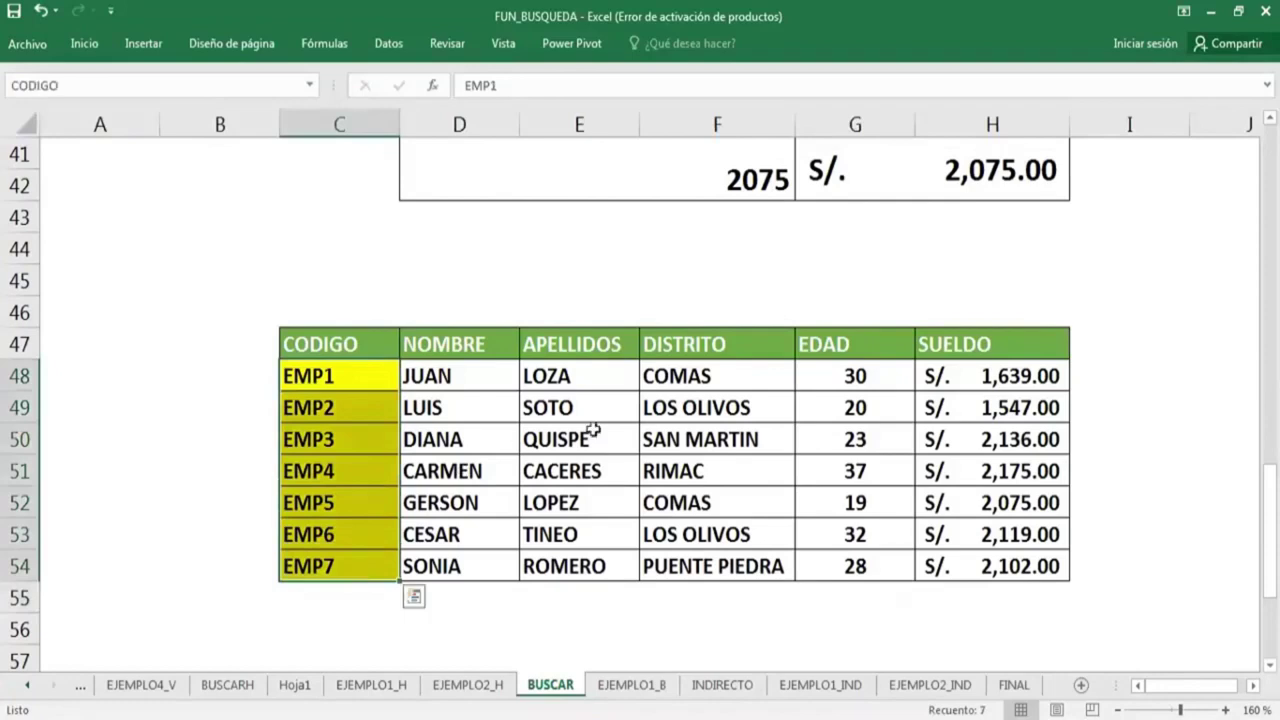
Write the formula text =BUSCAR(C40,CODIGO,SUELDO) in D43, just below the 2075 result.
scroll(603, 354, up, 2)
click(472, 418)
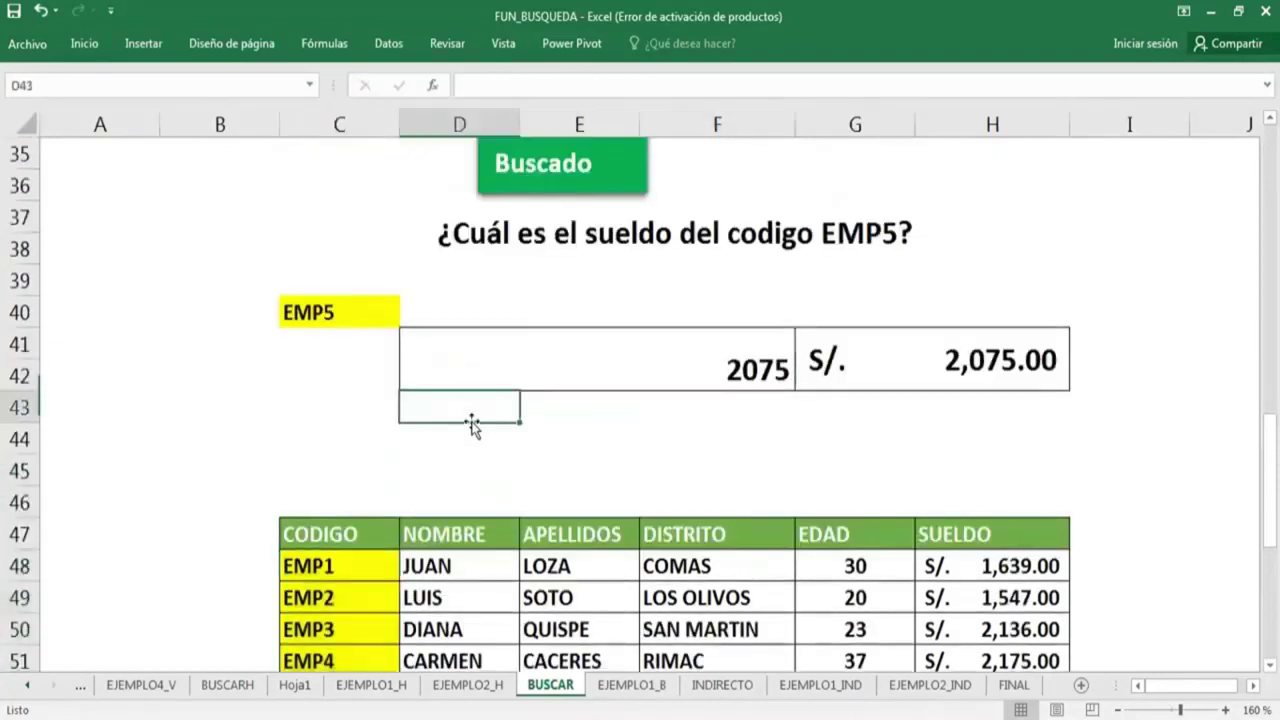
text(=F)
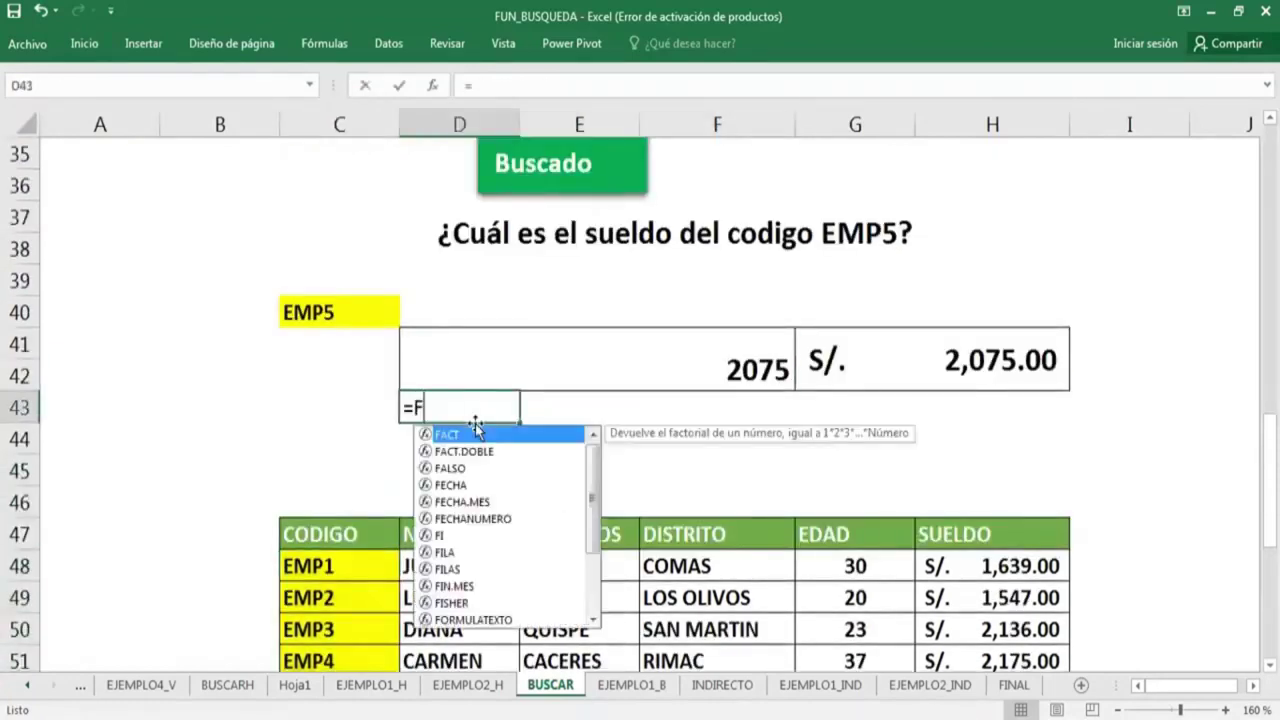
text(OR)
key(Tab)
key(Up)
key(Return)
click(827, 480)
scroll(827, 491, down, 2)
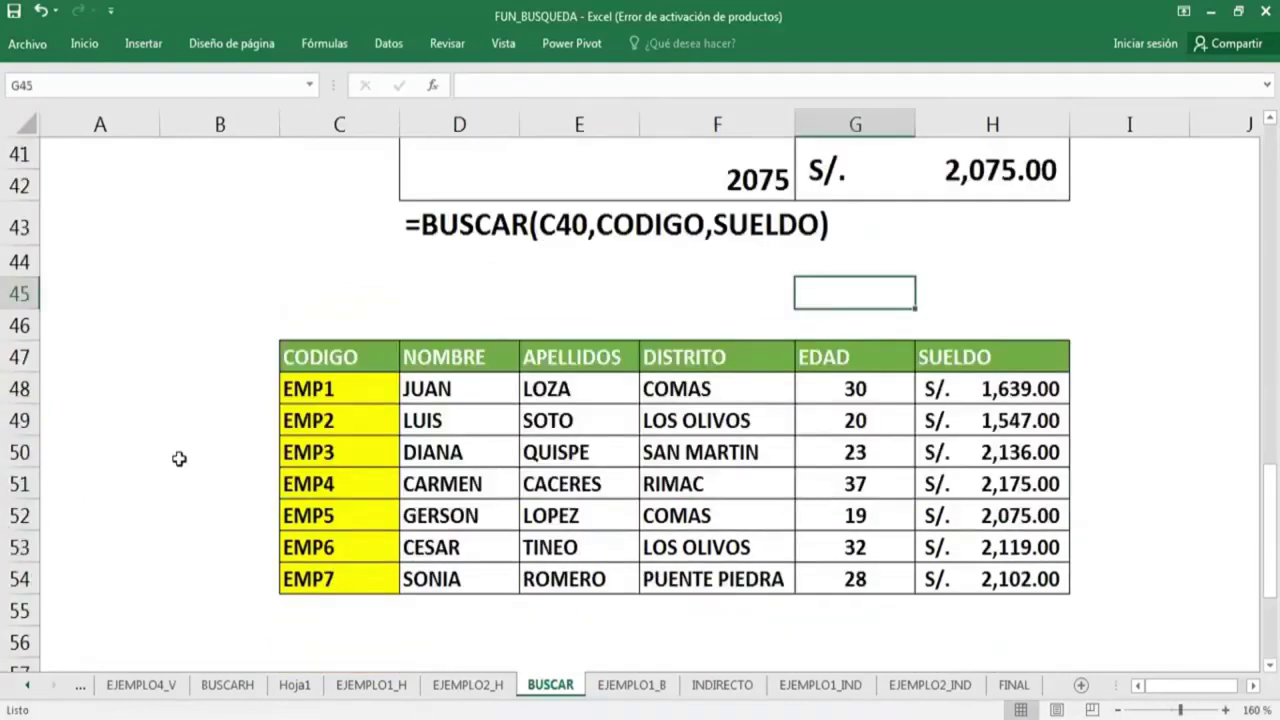
click(268, 444)
scroll(268, 443, up, 1)
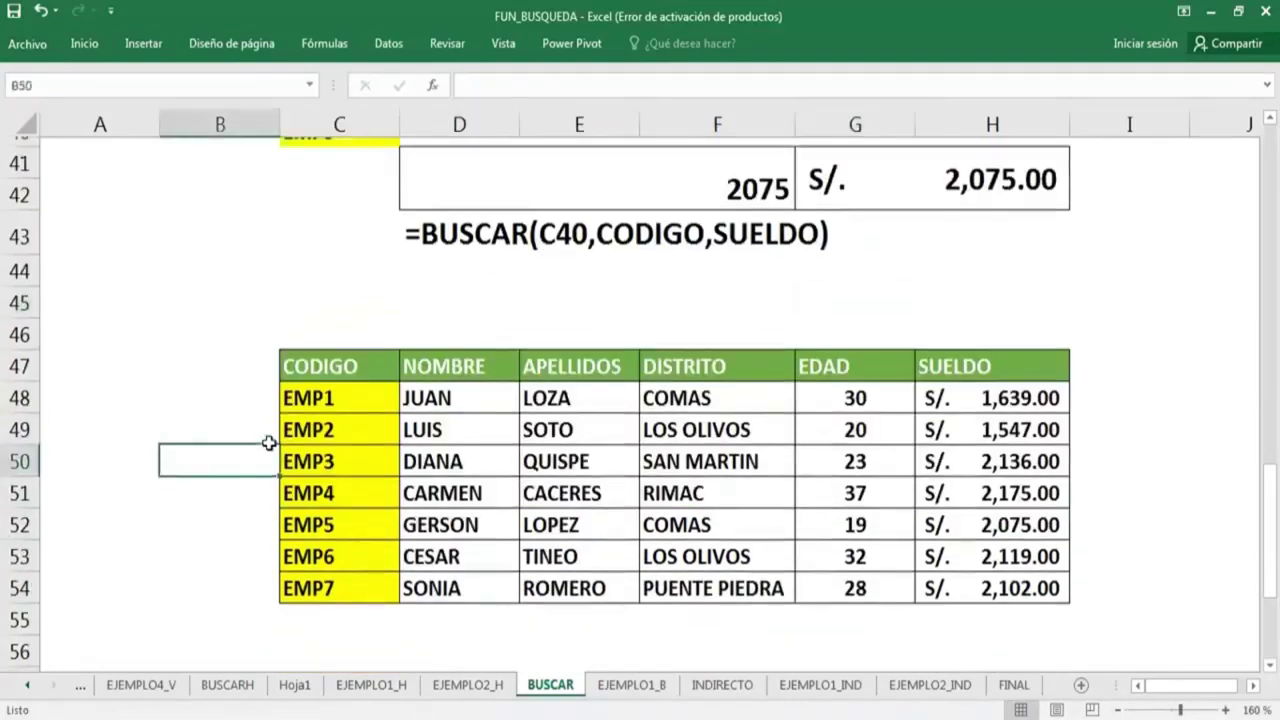
scroll(268, 443, up, 1)
scroll(268, 443, up, 1)
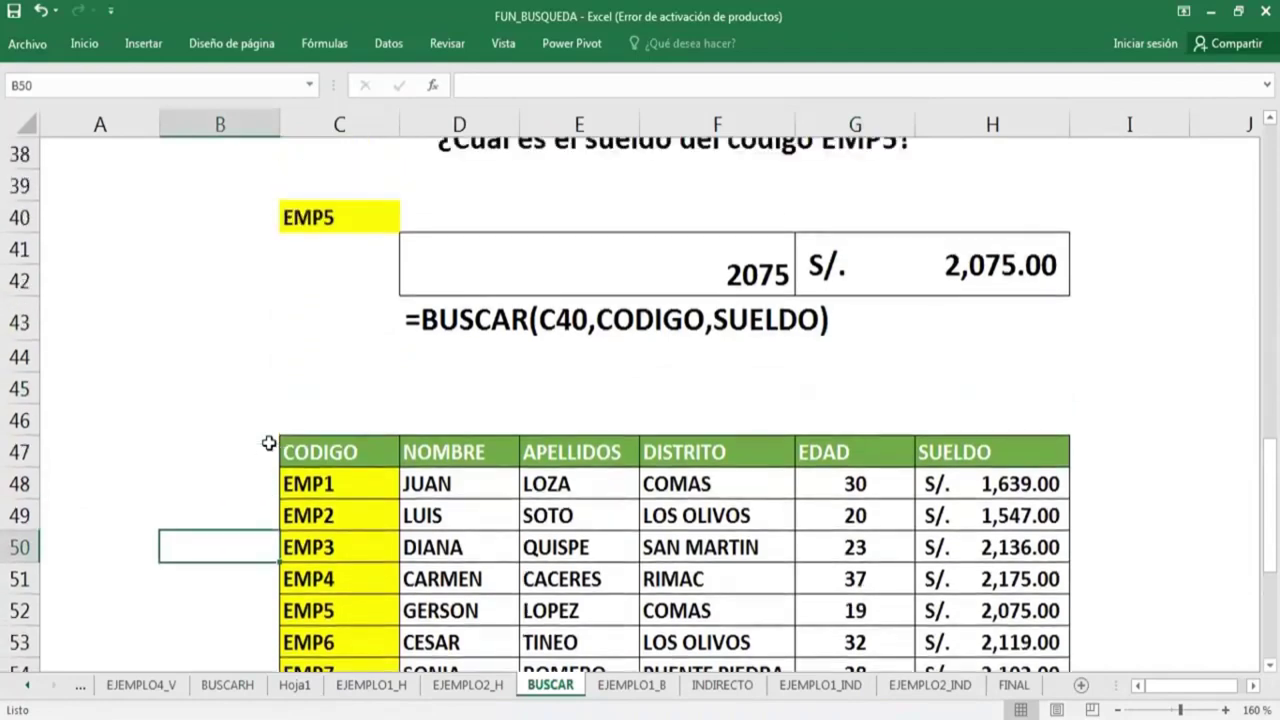
scroll(268, 443, down, 2)
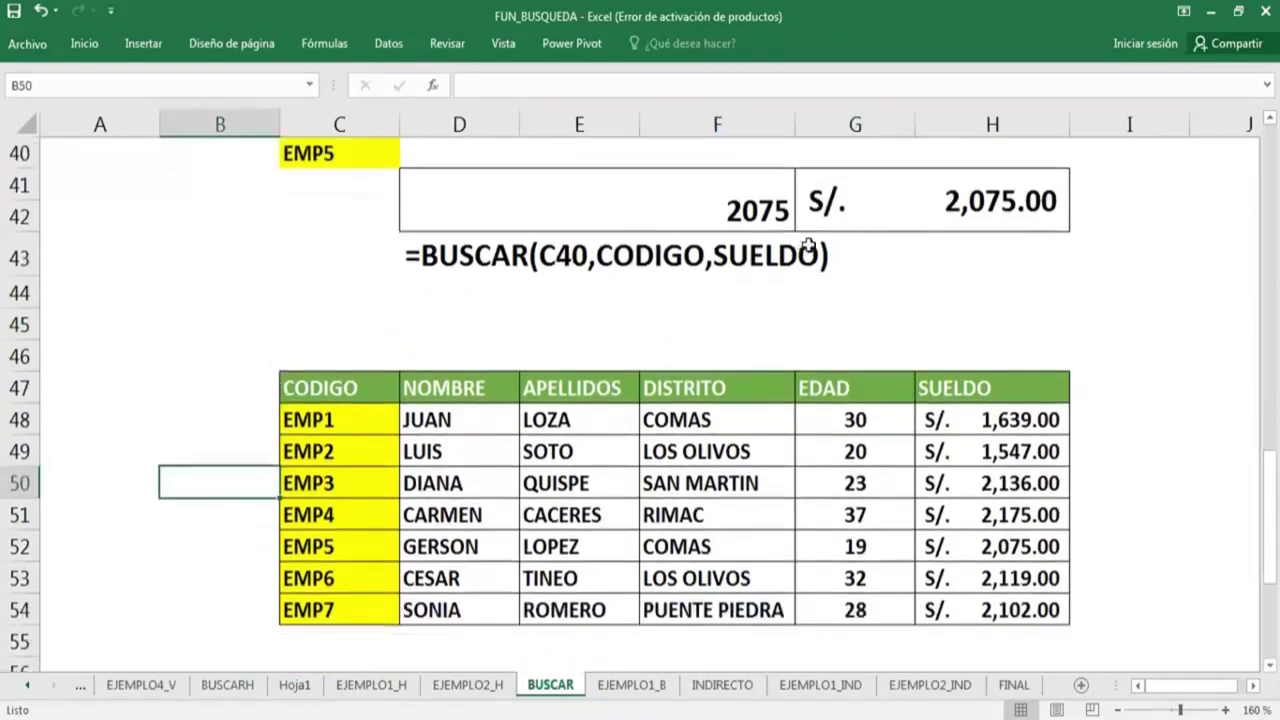
scroll(808, 247, down, 5)
Try QUISPE and then SOTO as the surname in F59's dropdown.
click(775, 255)
click(804, 254)
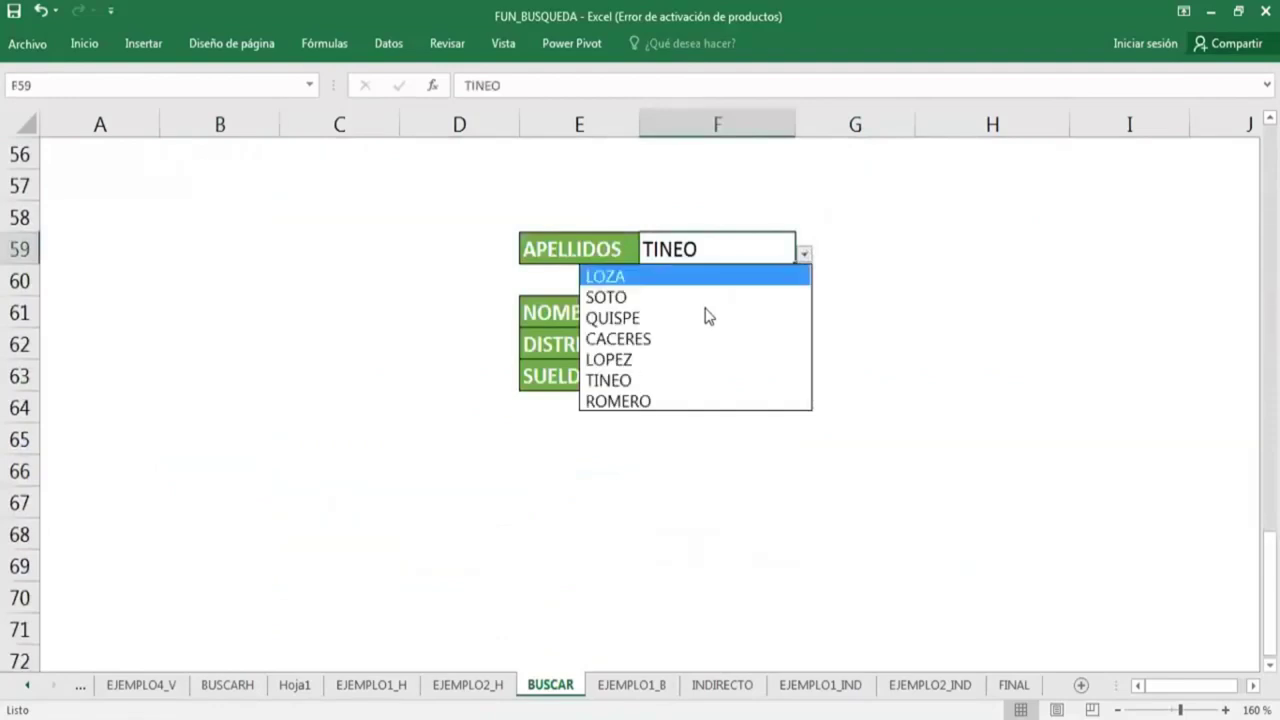
click(706, 317)
click(804, 254)
click(697, 297)
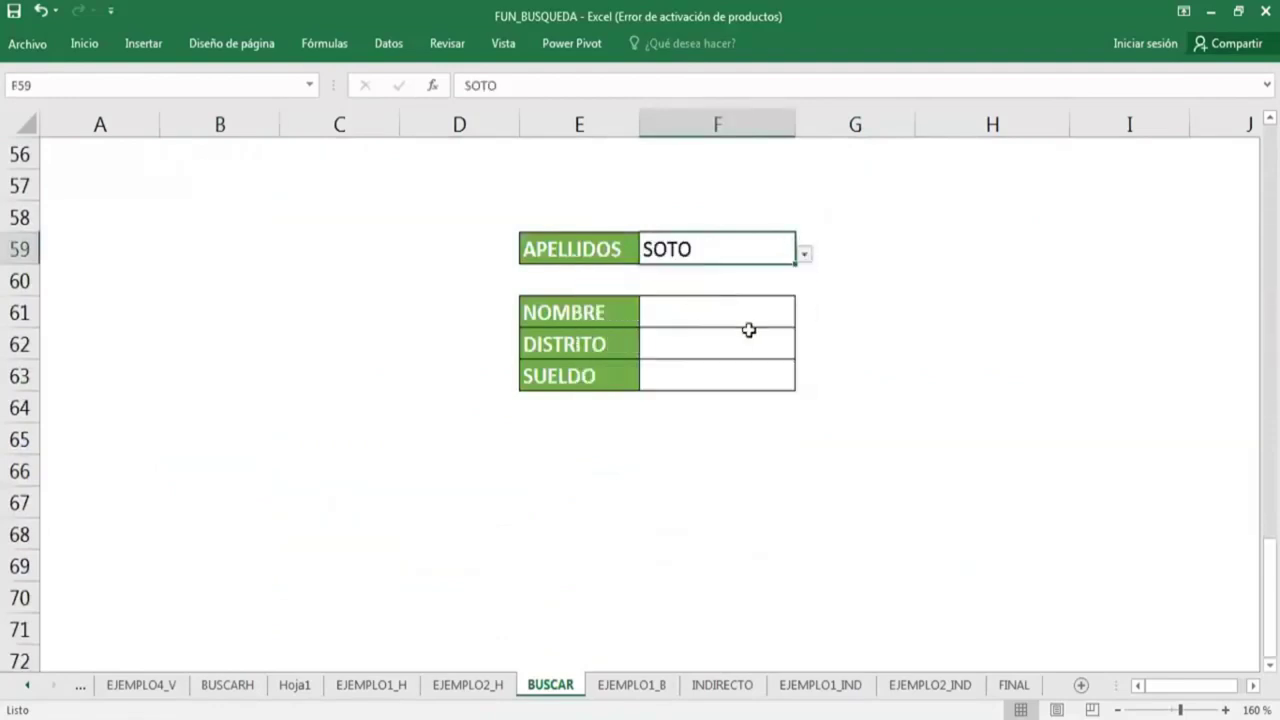
click(922, 425)
Enlarge the font of the NOMBRE, DISTRITO and SUELDO result cells F61:F63.
drag(747, 318, 751, 368)
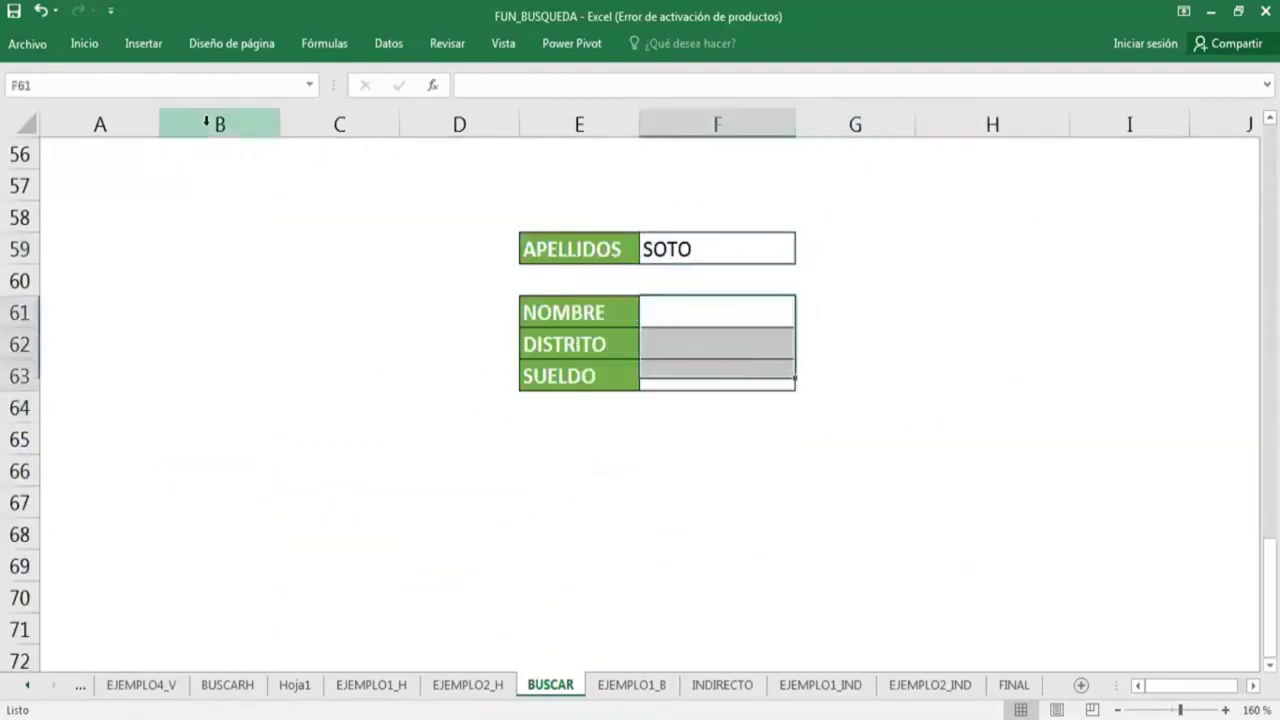
click(88, 46)
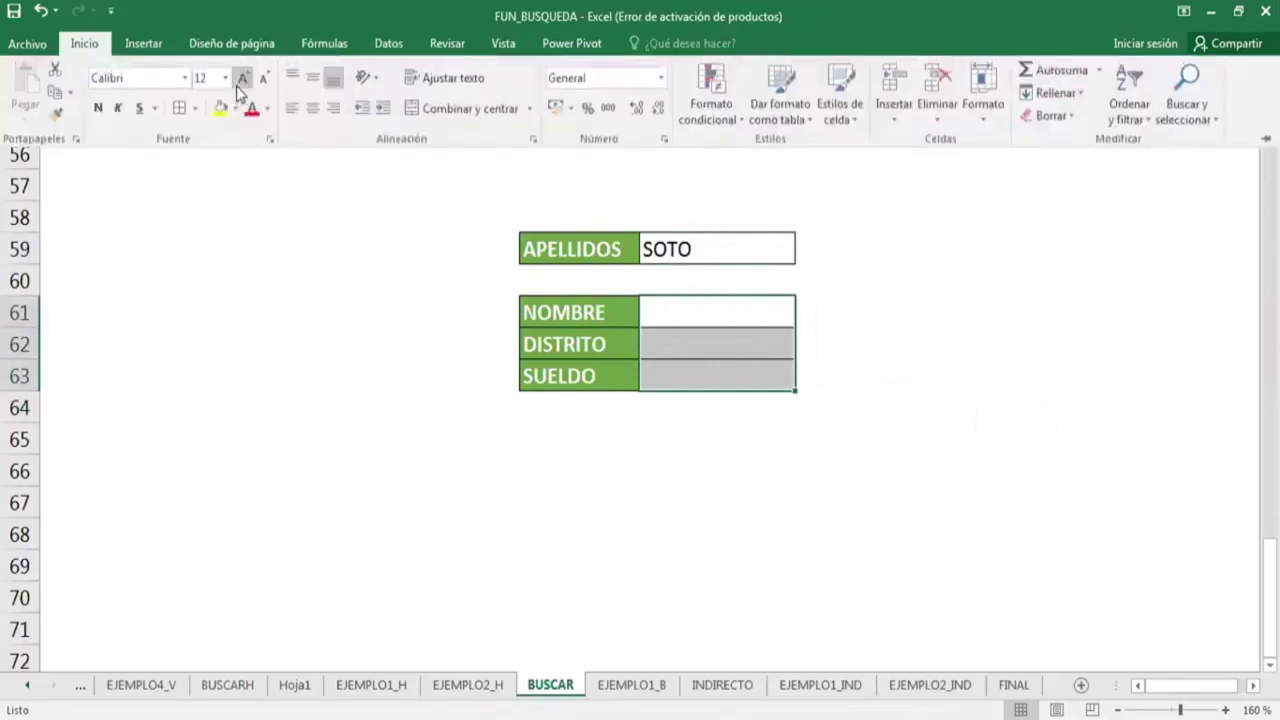
click(240, 82)
Give the surname cell F59 a yellow fill and bold text.
click(725, 258)
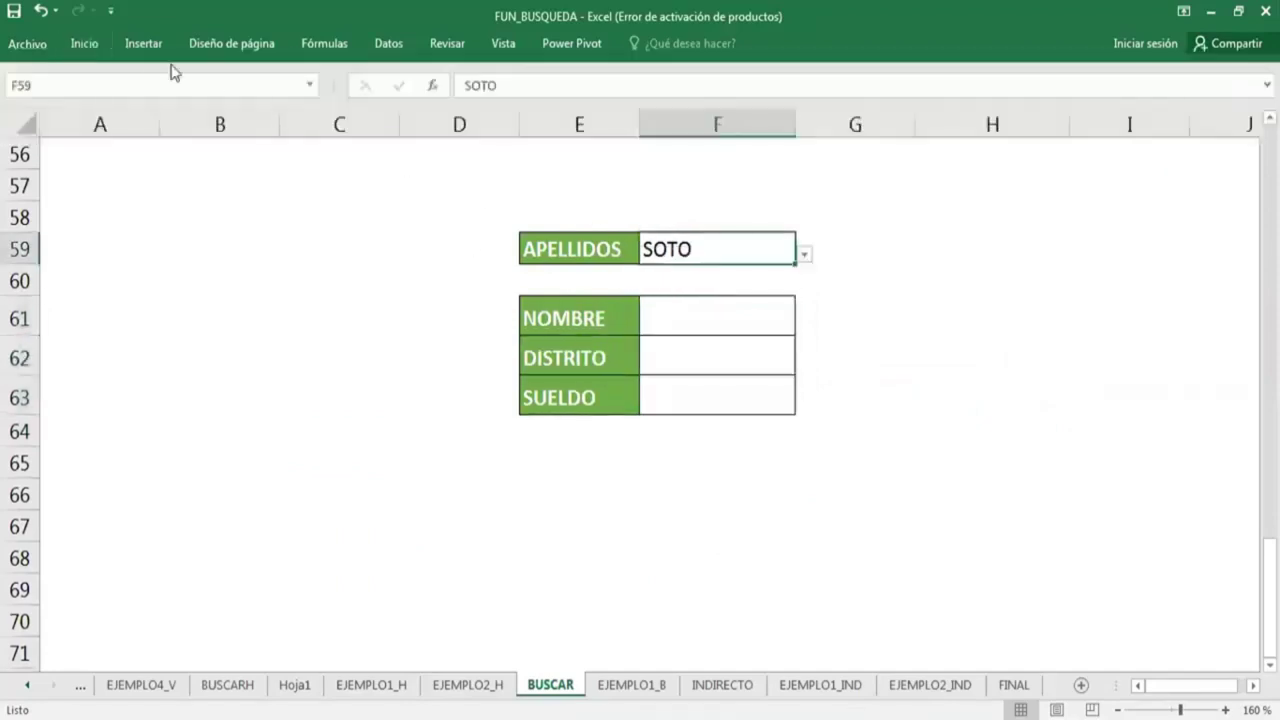
click(95, 45)
click(220, 107)
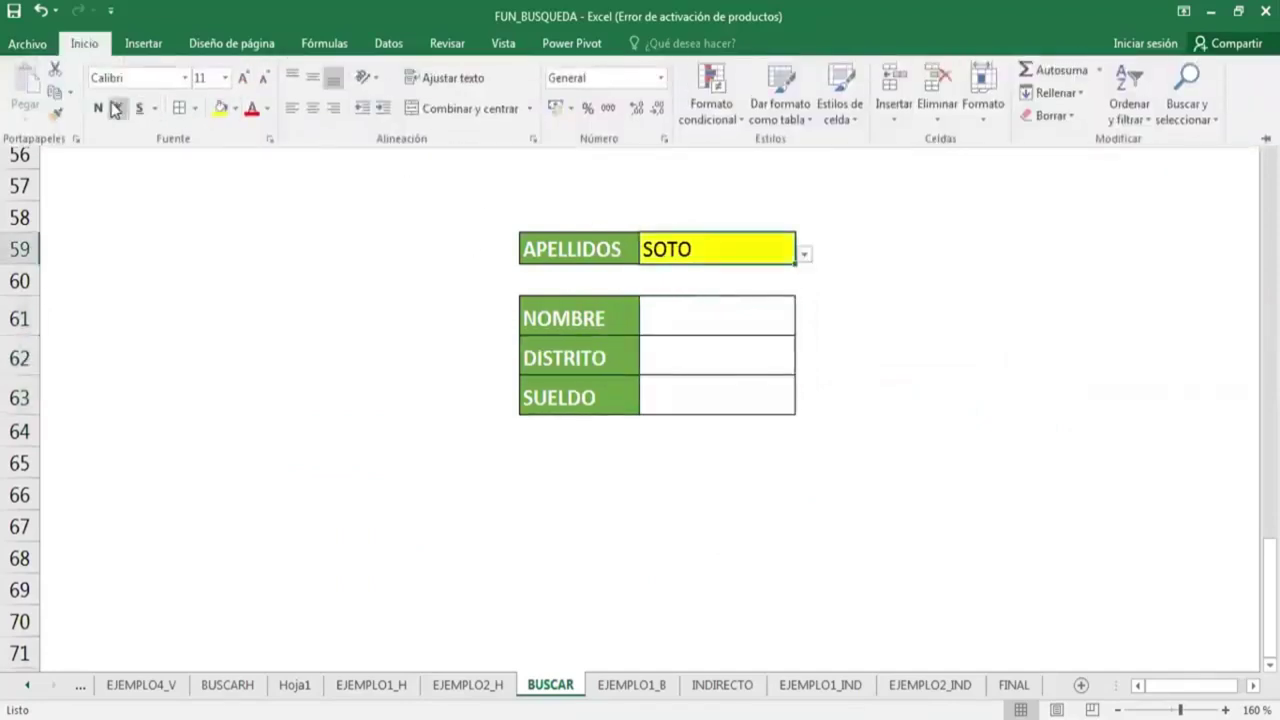
click(97, 107)
click(943, 425)
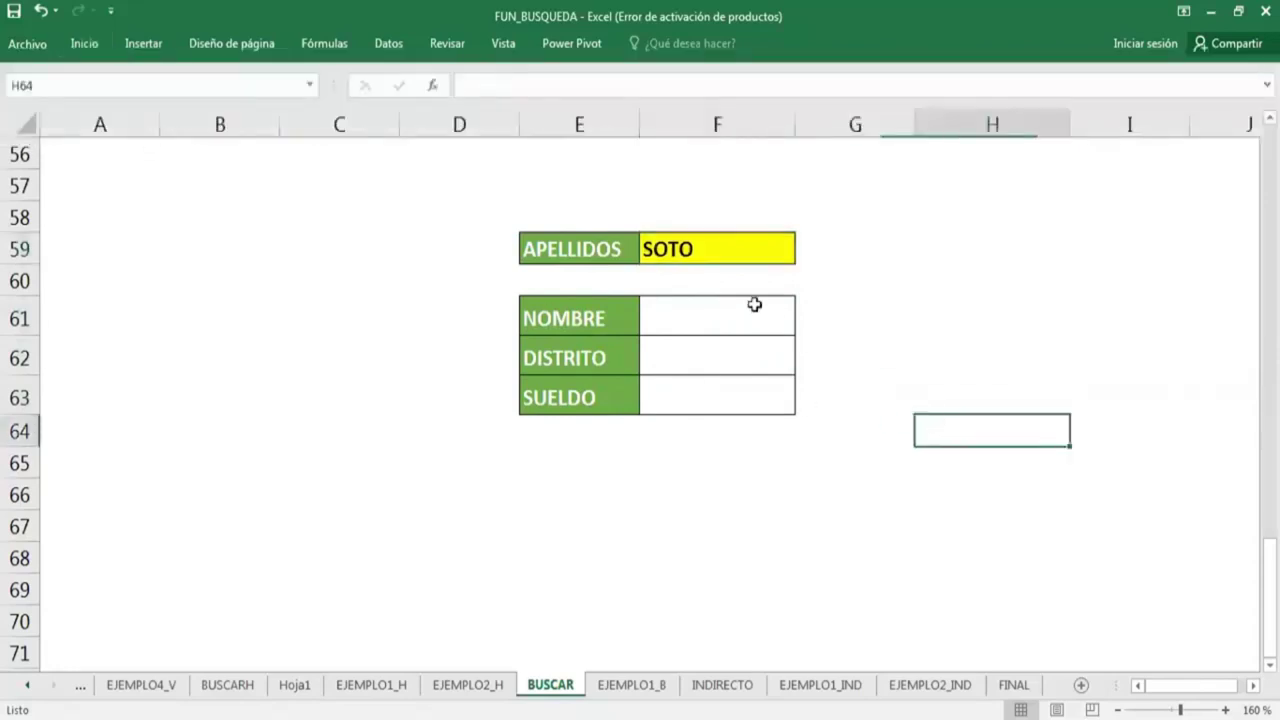
Set the lookup surname in F59 to LOZA.
click(760, 258)
click(803, 256)
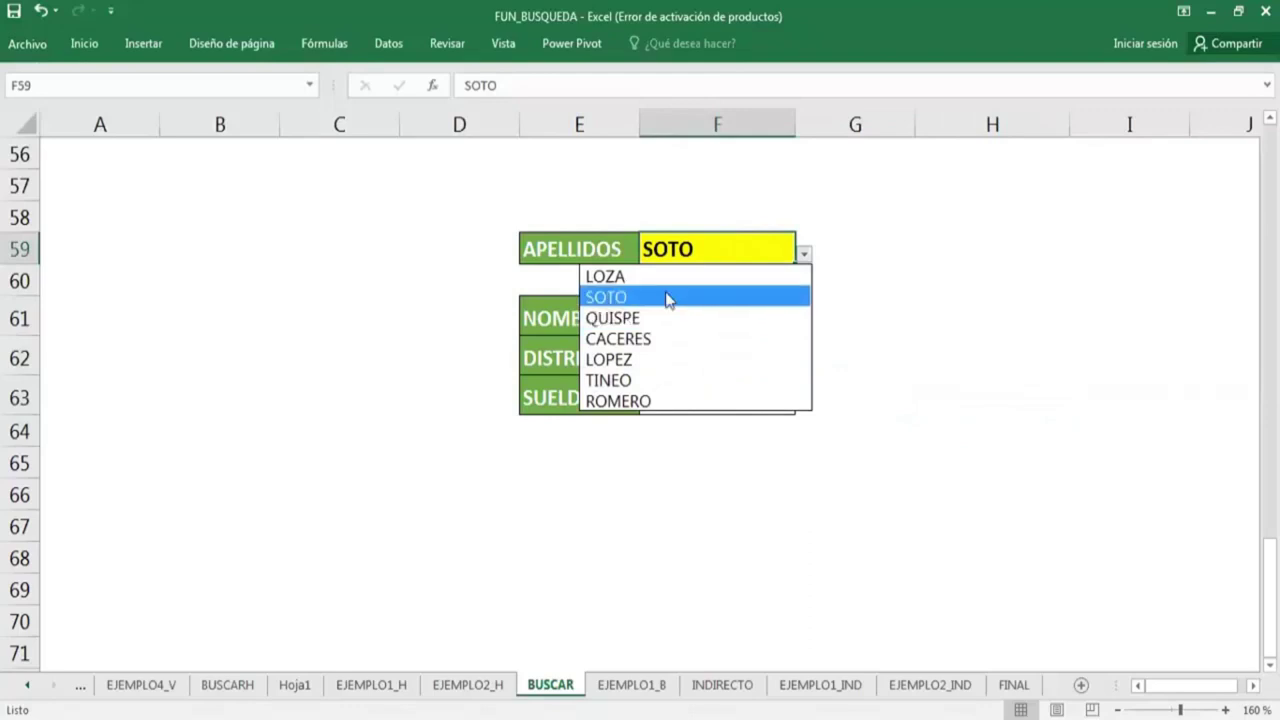
click(665, 277)
click(730, 310)
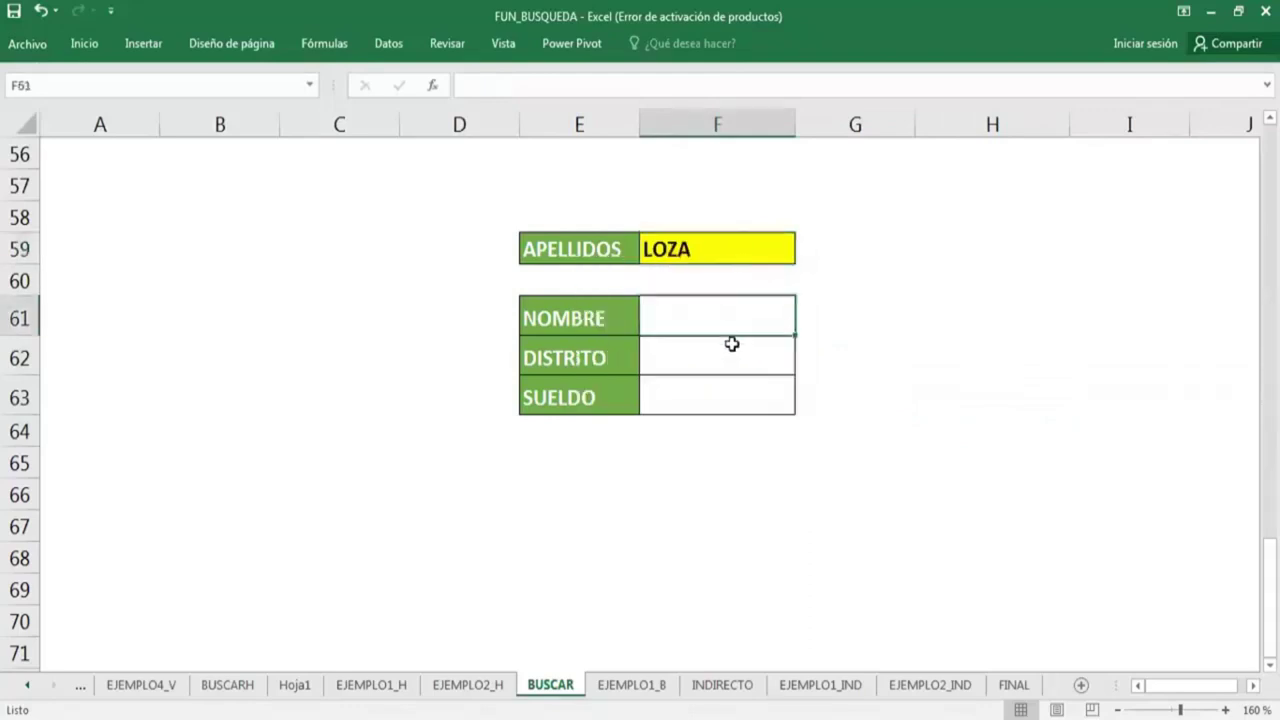
scroll(694, 349, up, 4)
Fill the surname column, LOZA through ROMERO, with yellow.
mouse_move(603, 275)
mouse_down()
mouse_move(603, 400)
mouse_move(583, 477)
mouse_up()
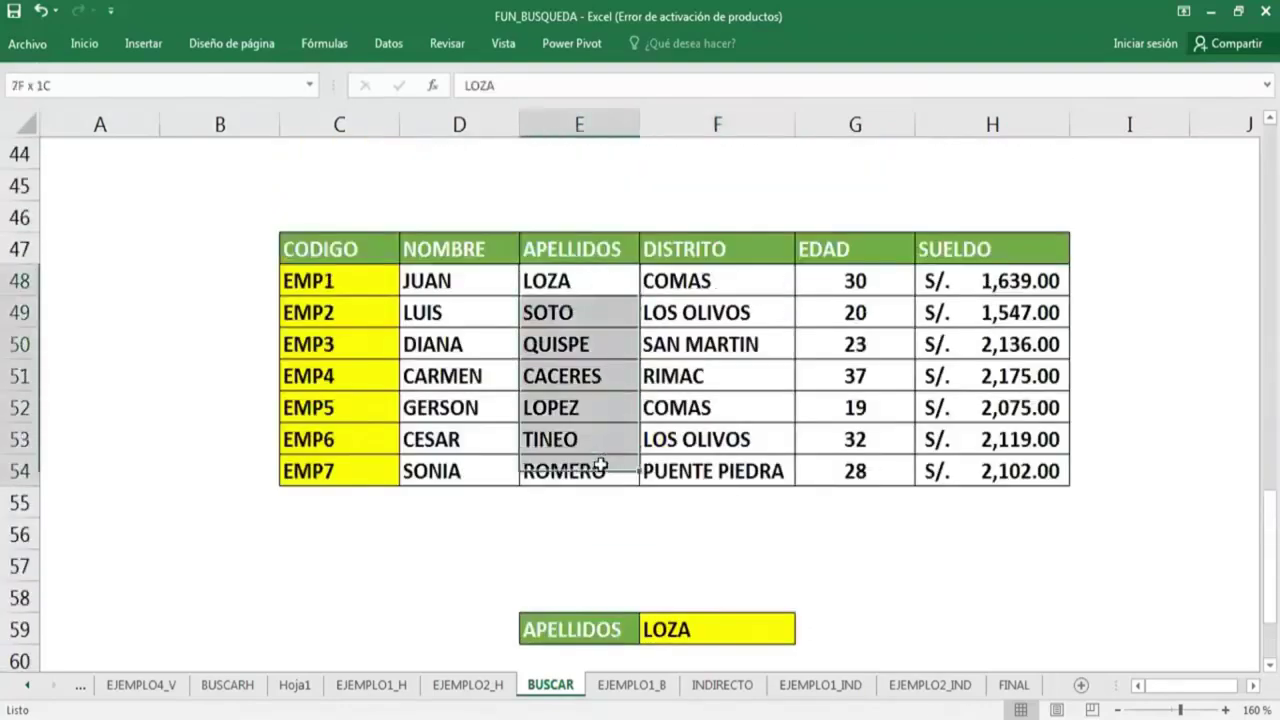
click(86, 43)
click(219, 108)
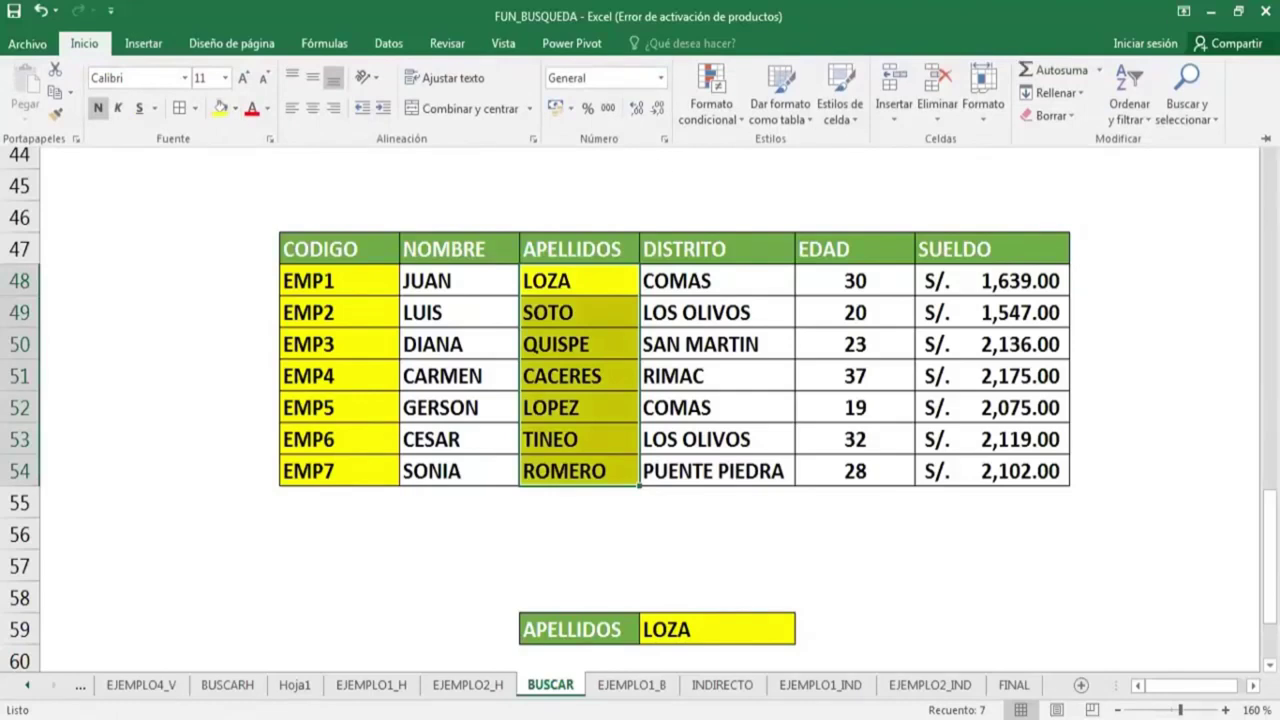
key(Escape)
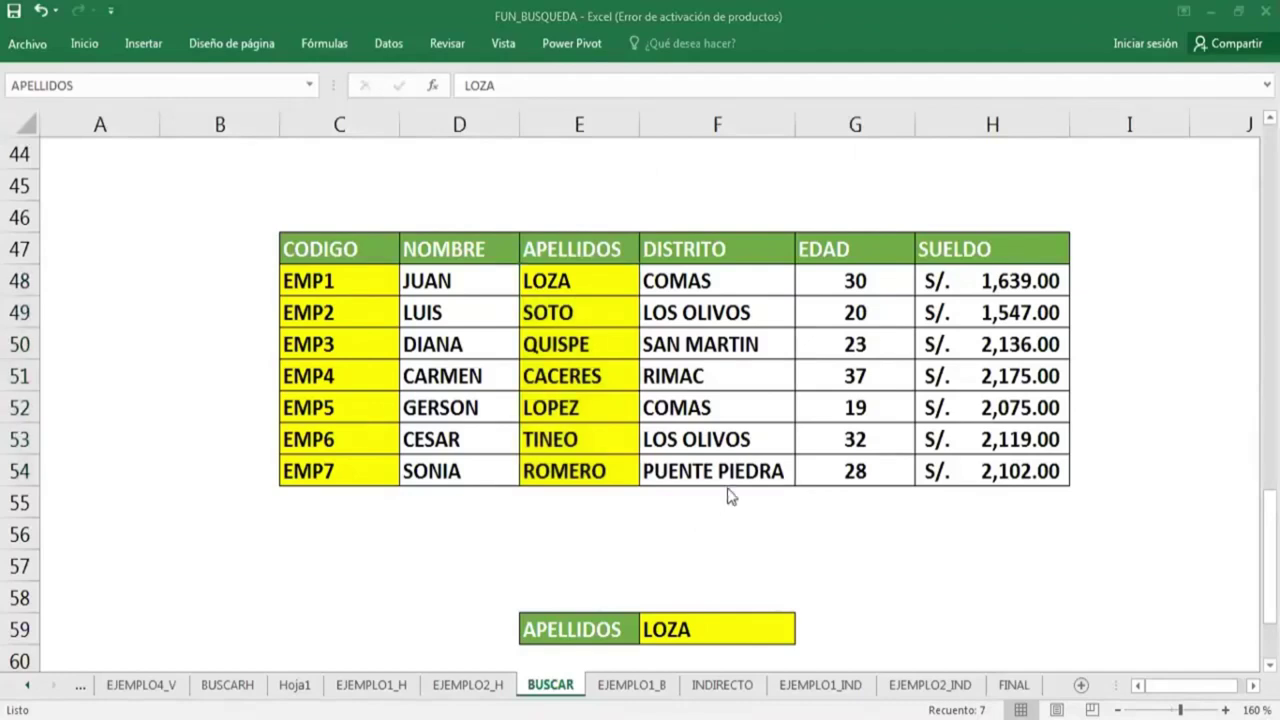
Check the lookup cells, then reselect the surnames E48:E54.
scroll(730, 497, down, 1)
drag(583, 188, 567, 376)
scroll(800, 420, down, 2)
click(717, 410)
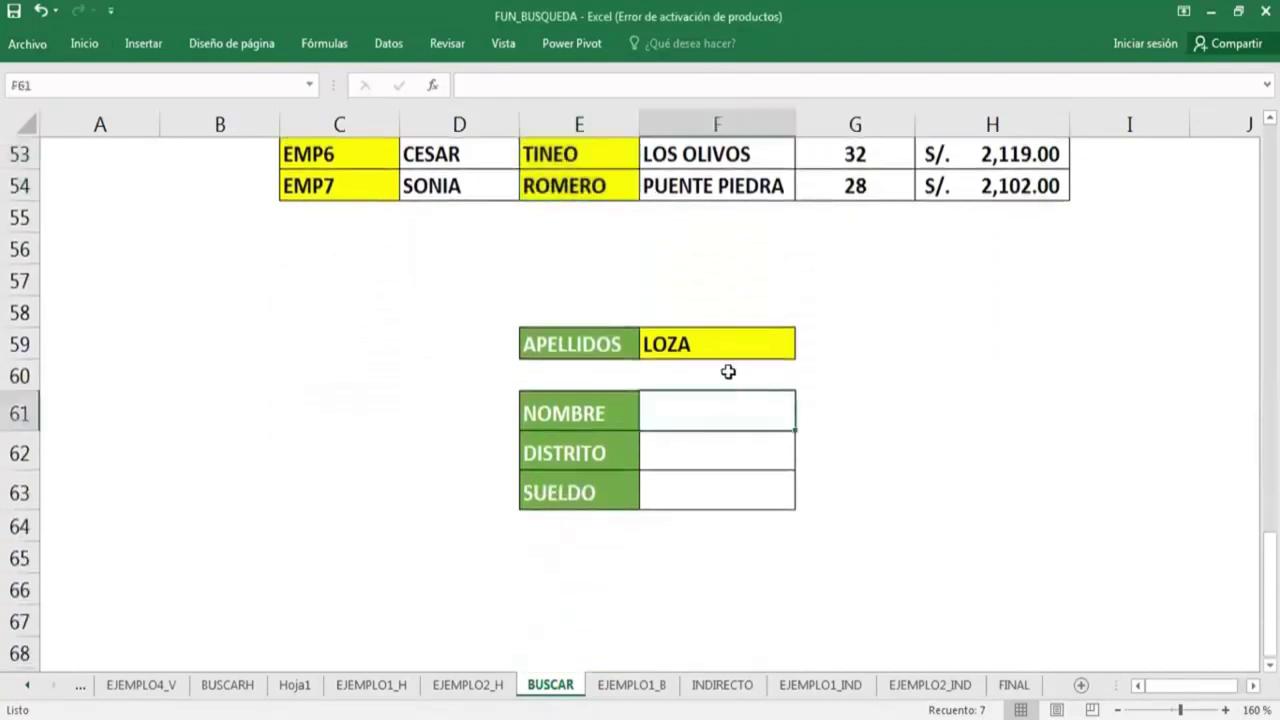
scroll(690, 400, up, 1)
click(741, 439)
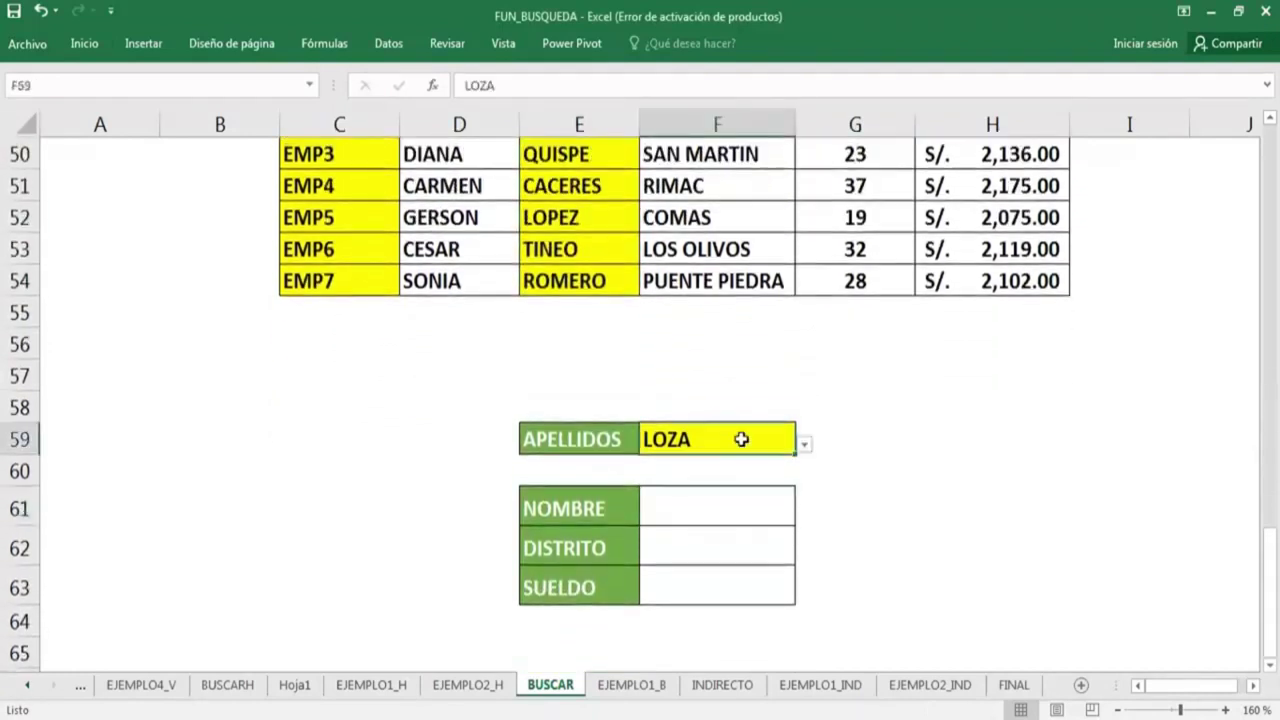
scroll(741, 439, up, 2)
drag(609, 285, 606, 460)
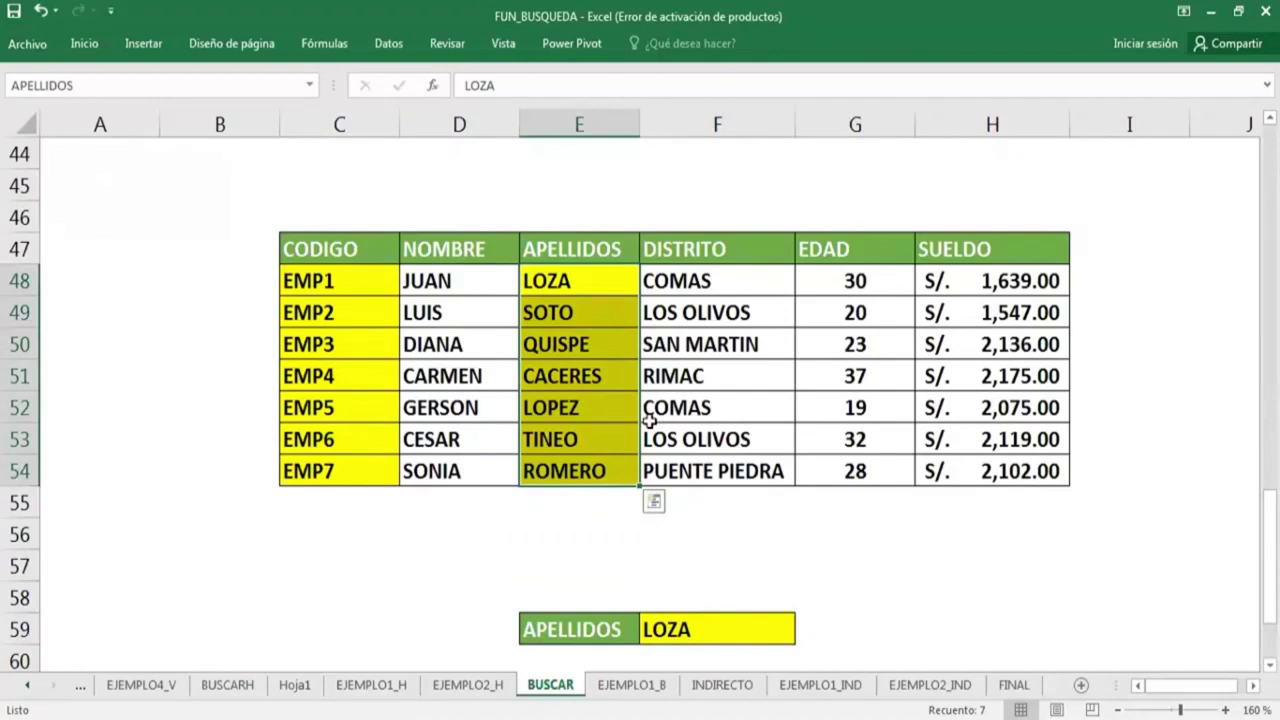
scroll(697, 457, down, 1)
Enter =BUSCAR(F59,APELLIDOS,NOMBRE) in F61 so it returns GERSON.
scroll(697, 403, down, 2)
click(697, 408)
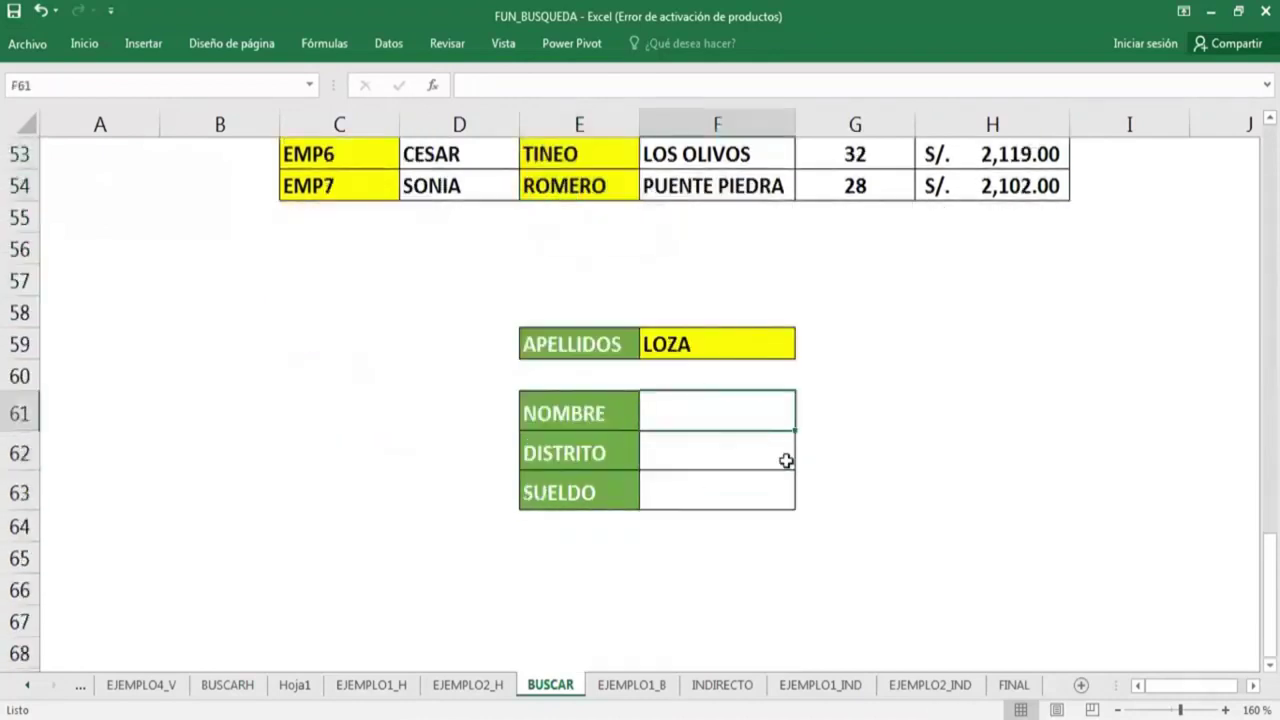
text(=)
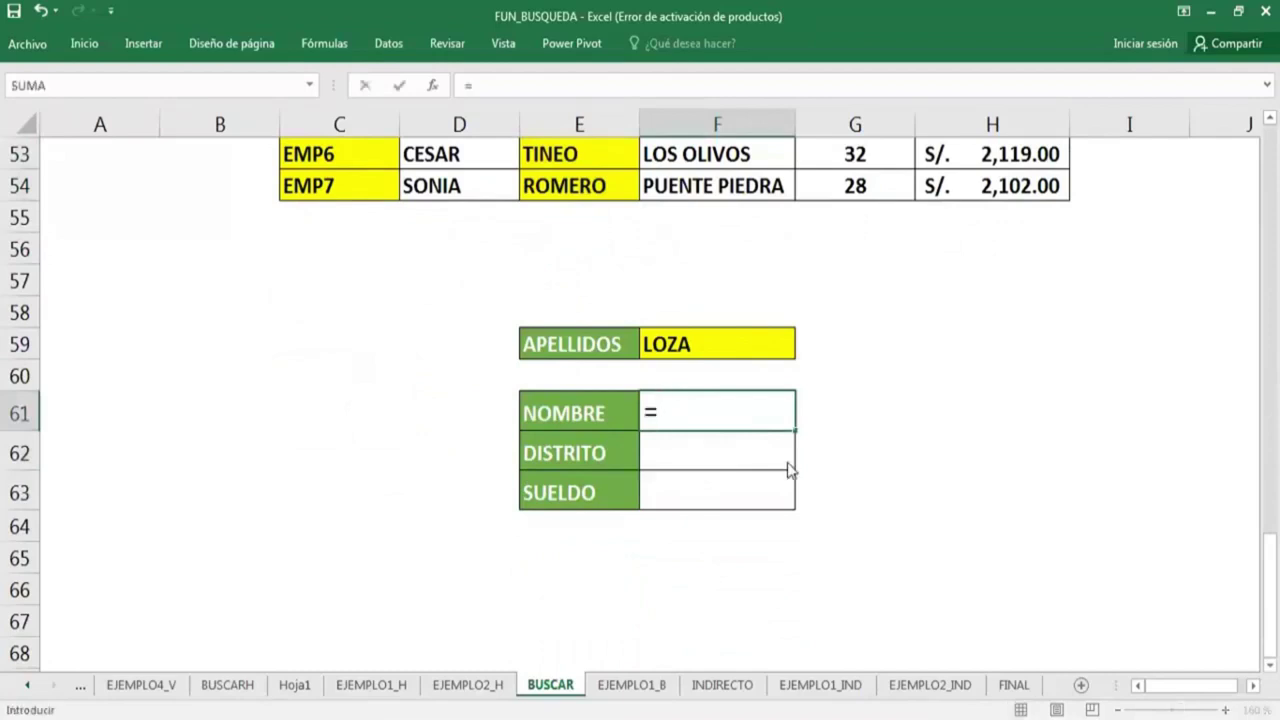
text(BUS)
key(Tab)
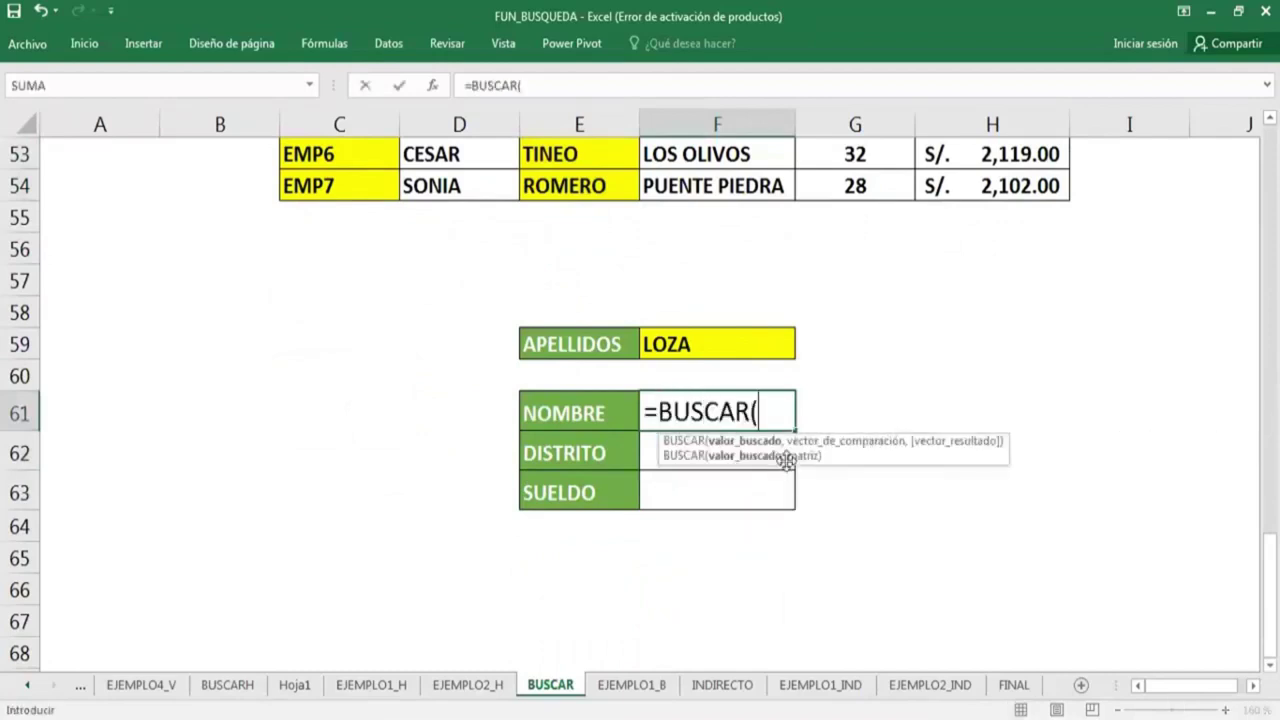
key(Up)
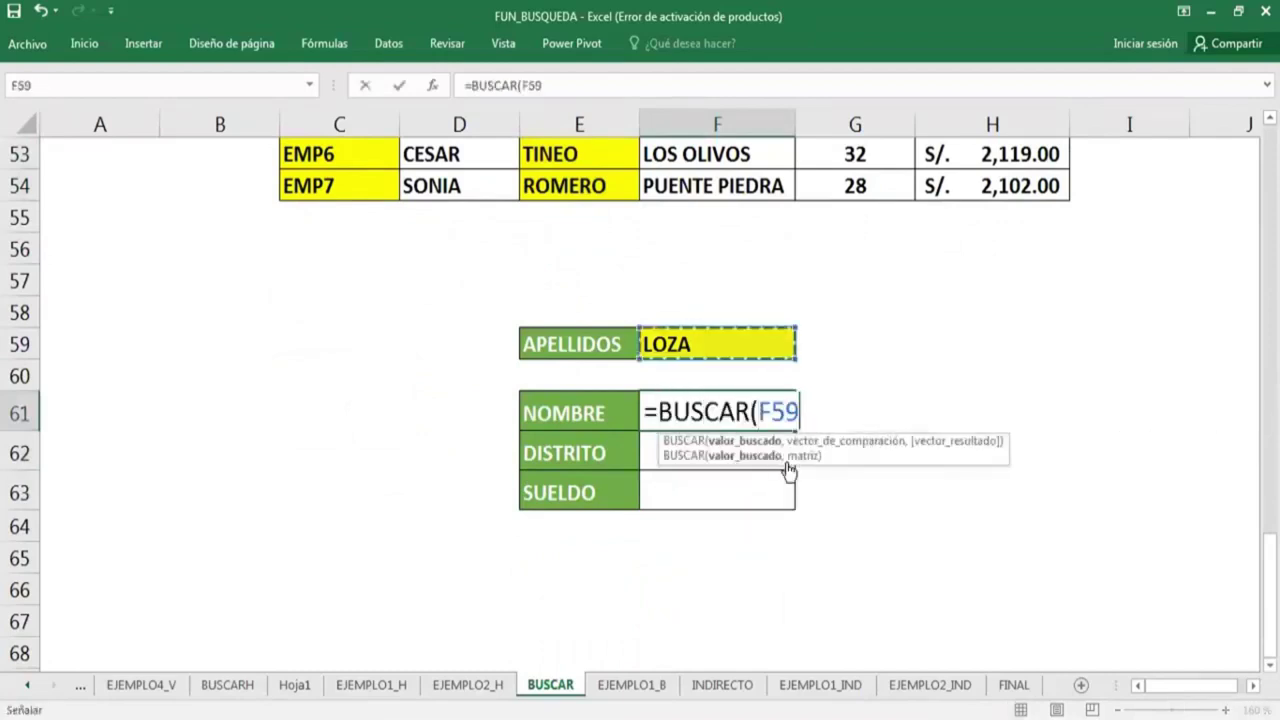
text(,A)
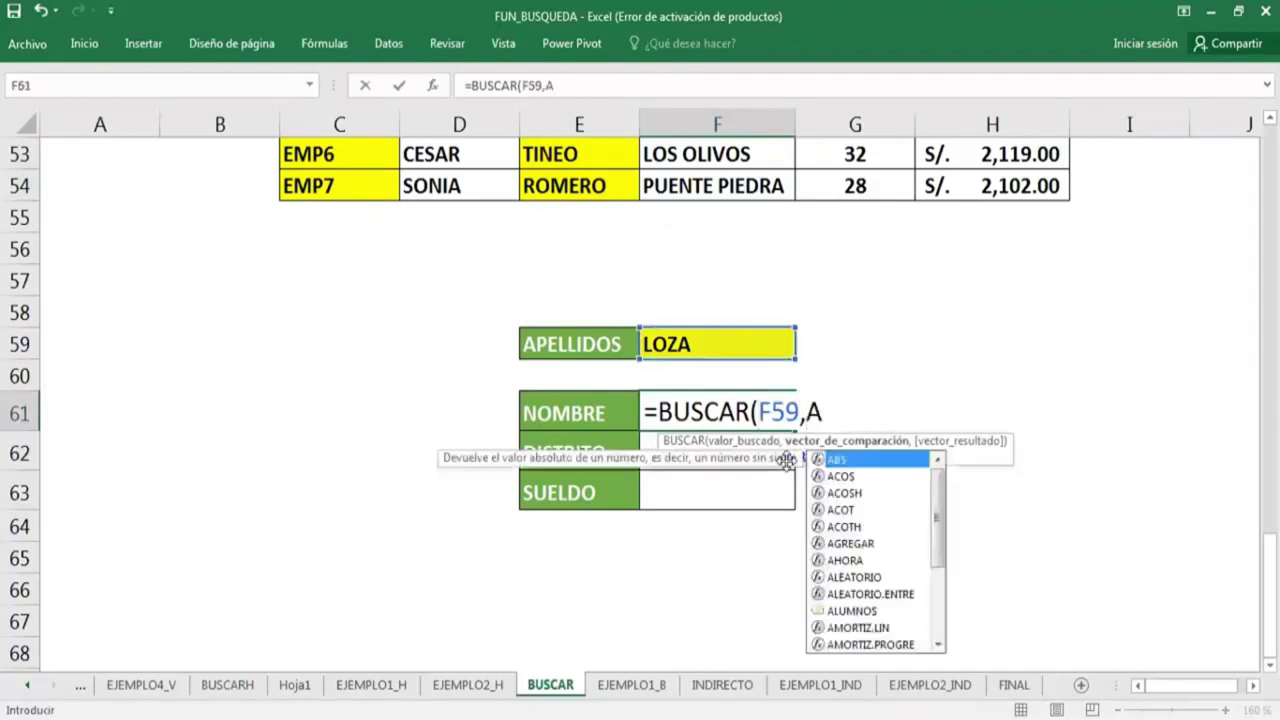
text(PE)
key(Tab)
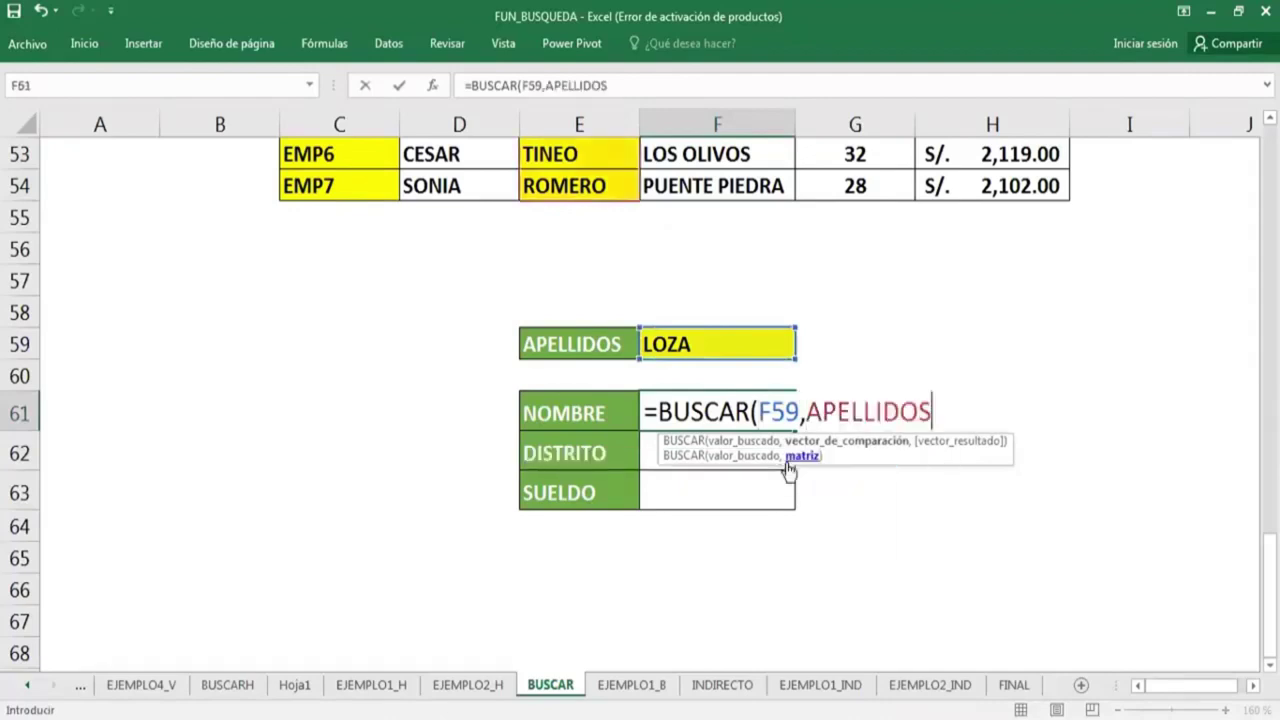
text(,NO)
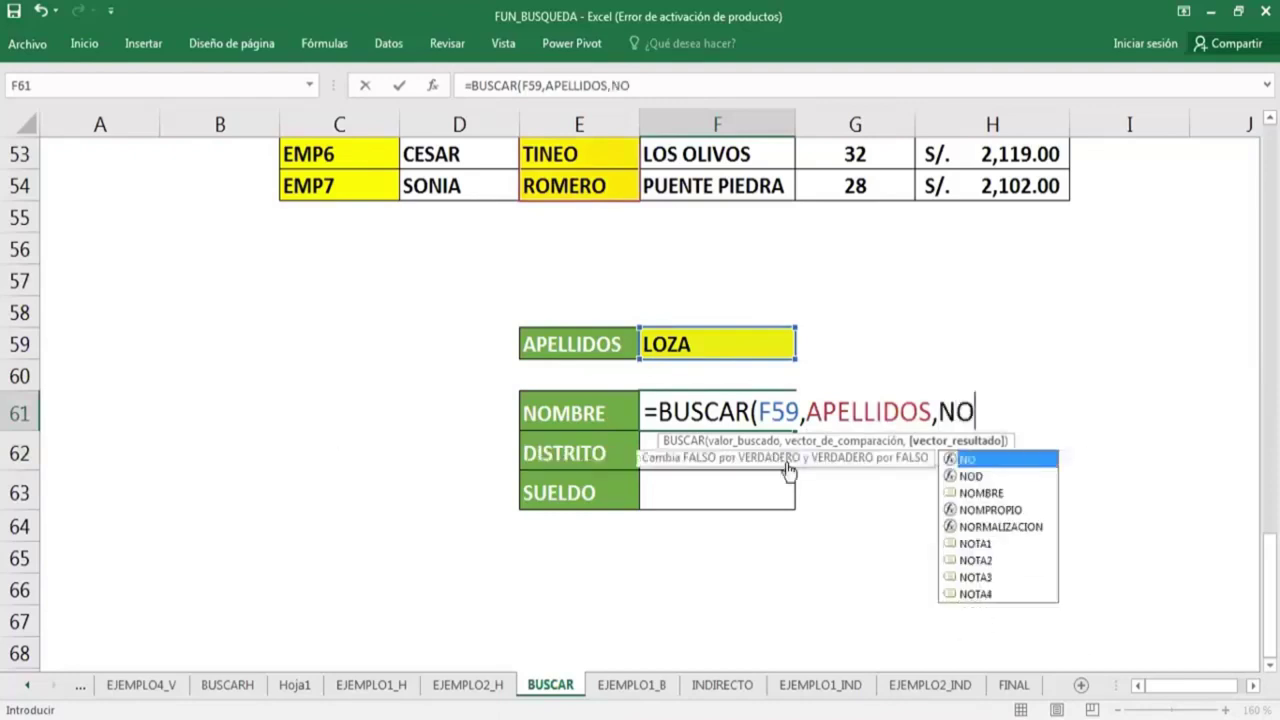
text(MB)
key(Tab)
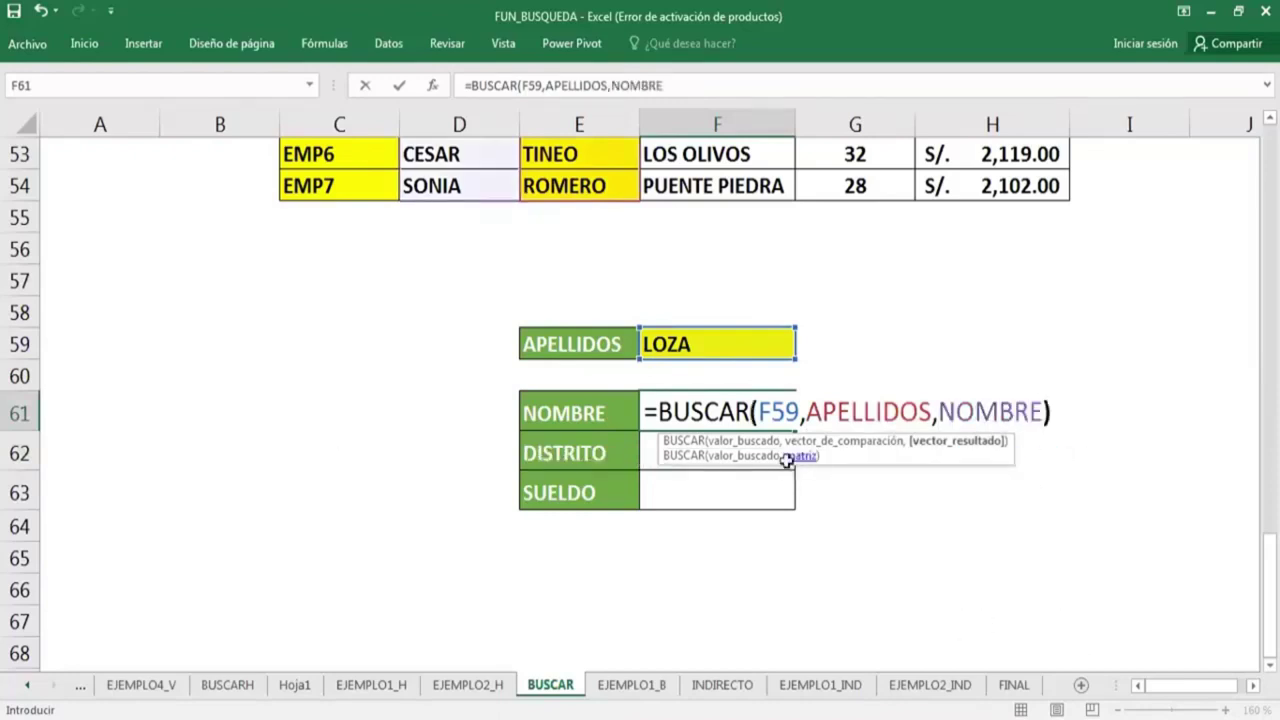
key(ctrl+Return)
key(Right)
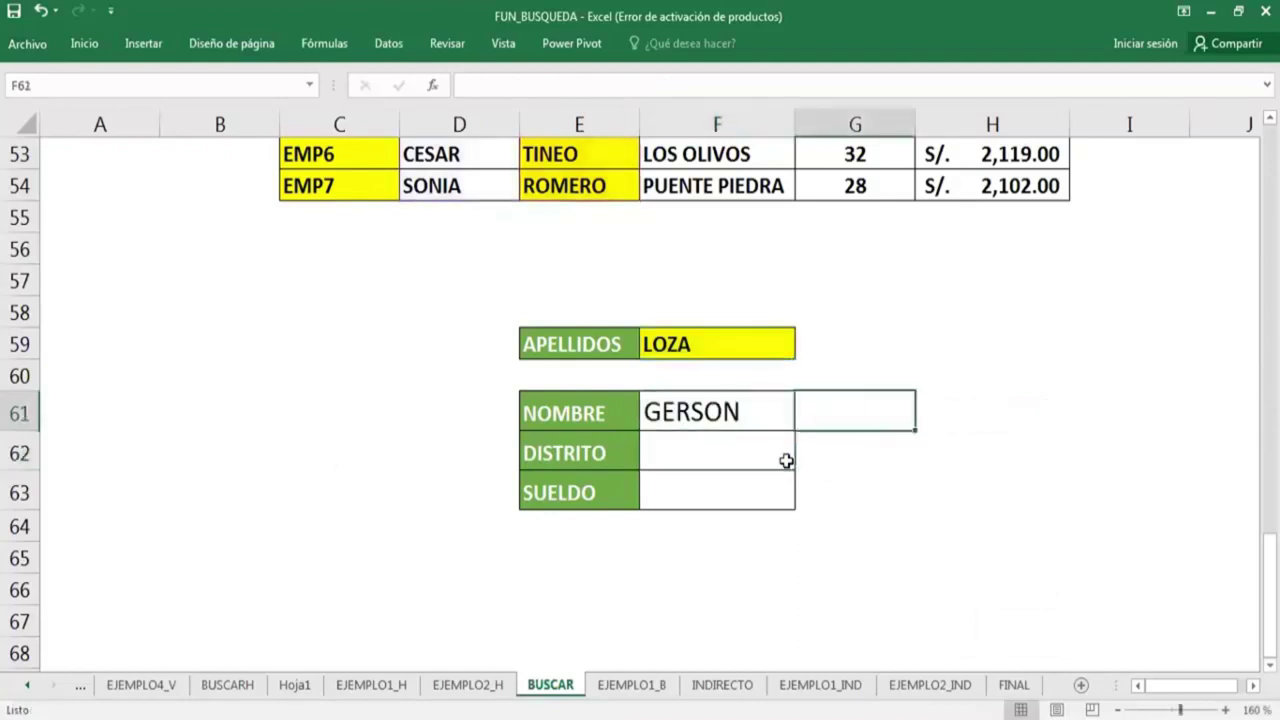
Show F61's formula as text in G61 with =FORMULATEXTO(F61).
text(=G)
key(BackSpace)
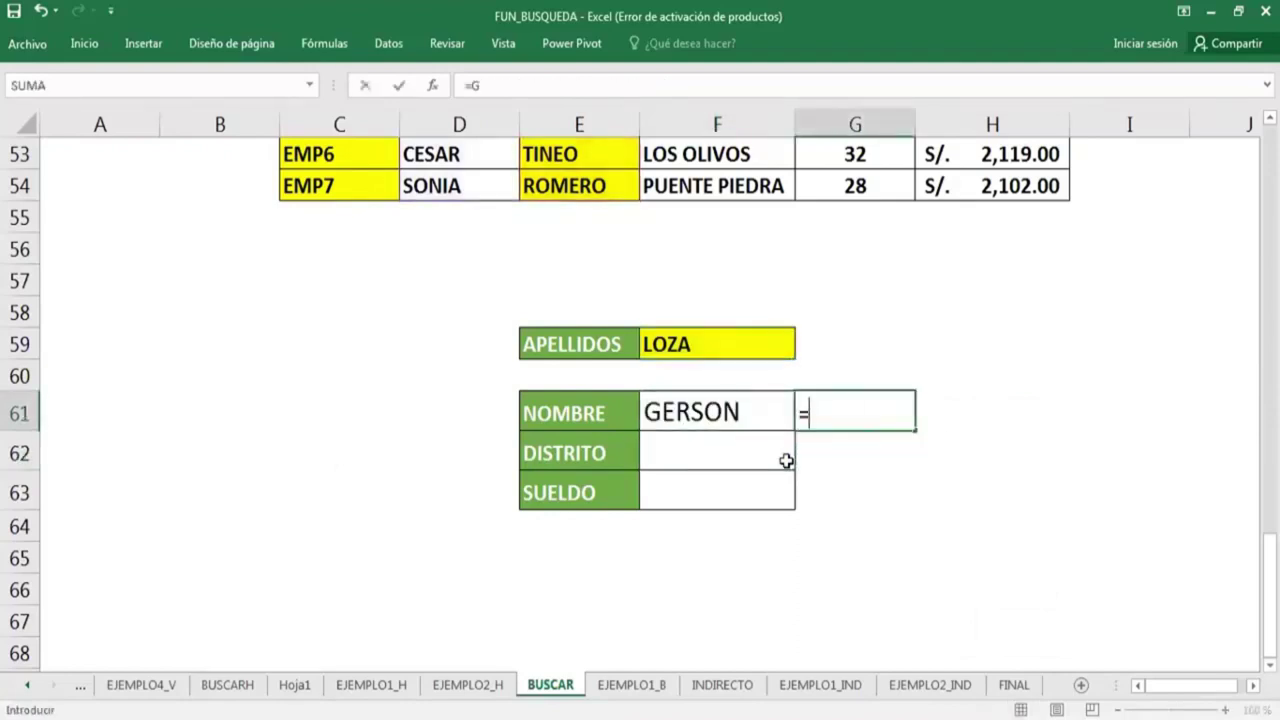
text(FOR)
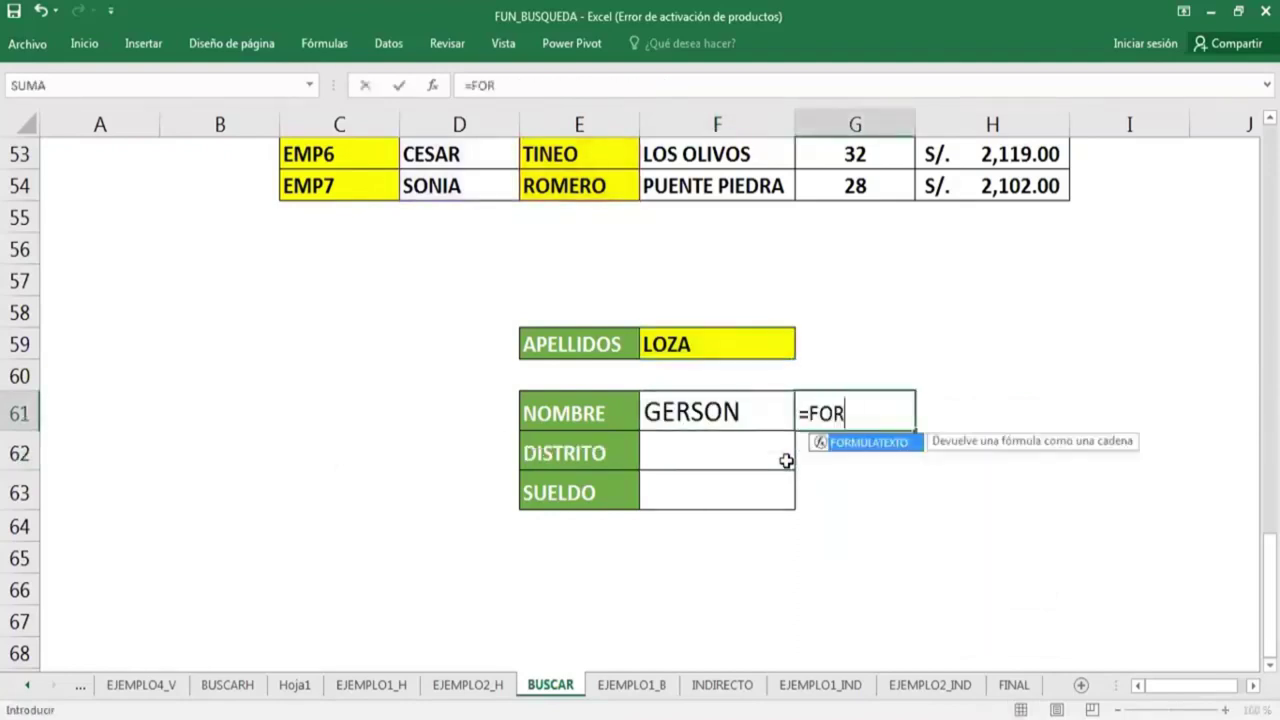
key(Tab)
key(Left)
key(Return)
key(Left)
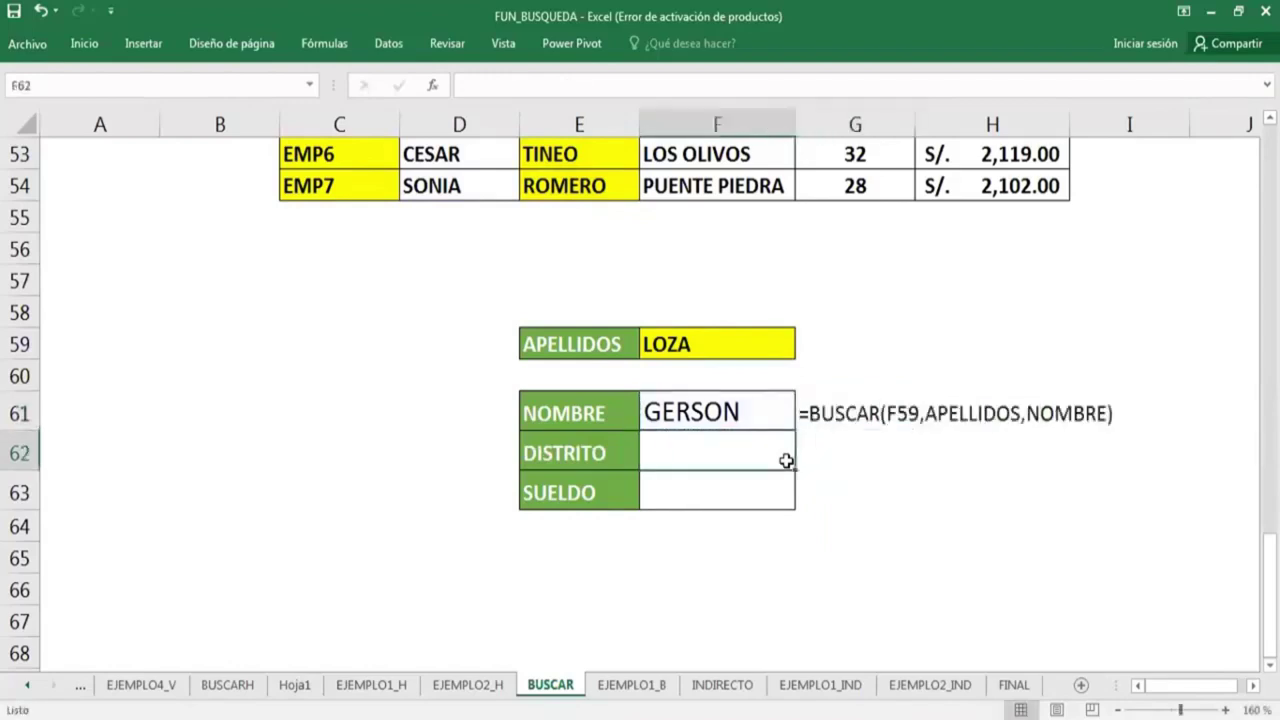
Enter =BUSCAR(F59,APELLIDOS,DISTRITO) in F62, returning COMAS.
text(=BUS)
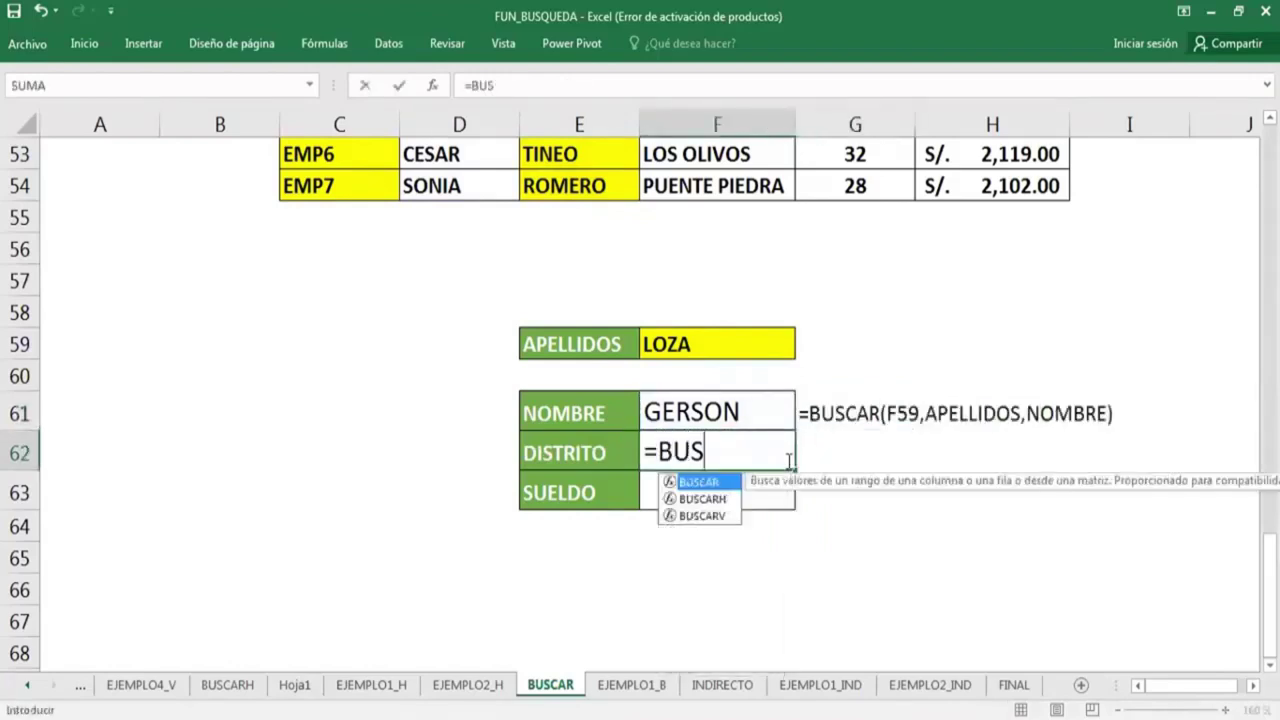
key(Tab)
key(Up)
key(Up)
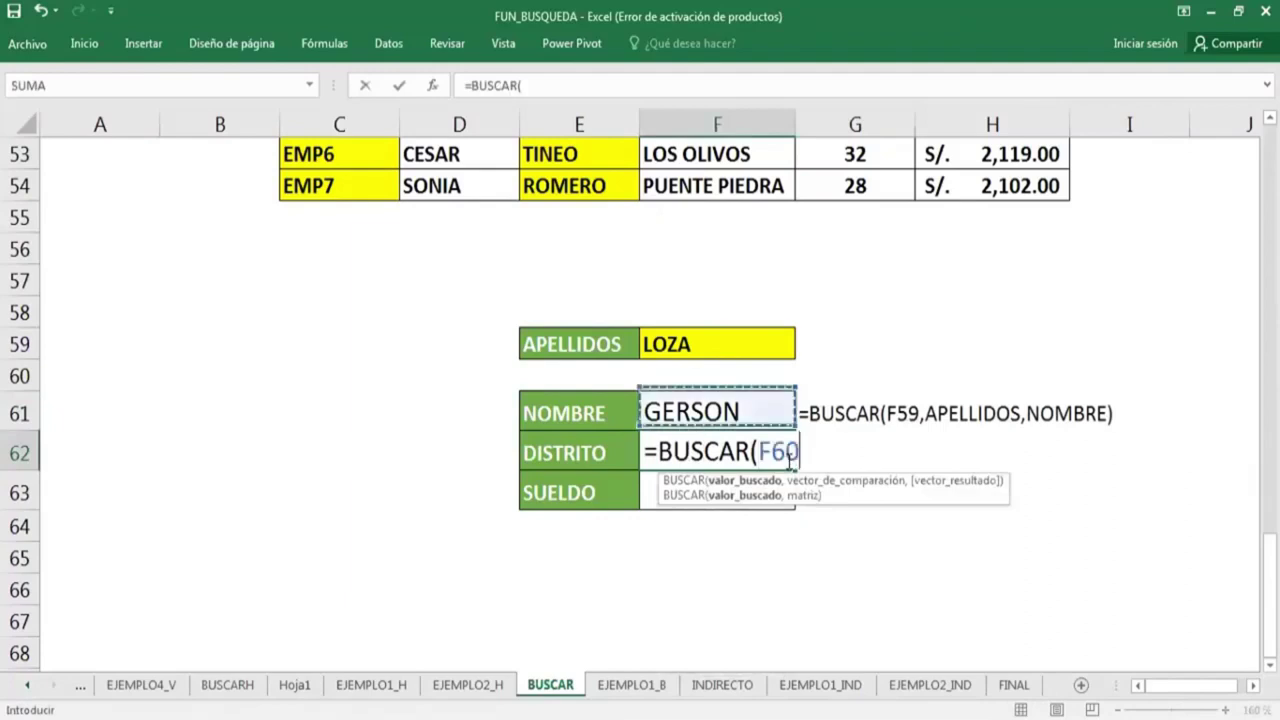
key(Up)
text(,AP)
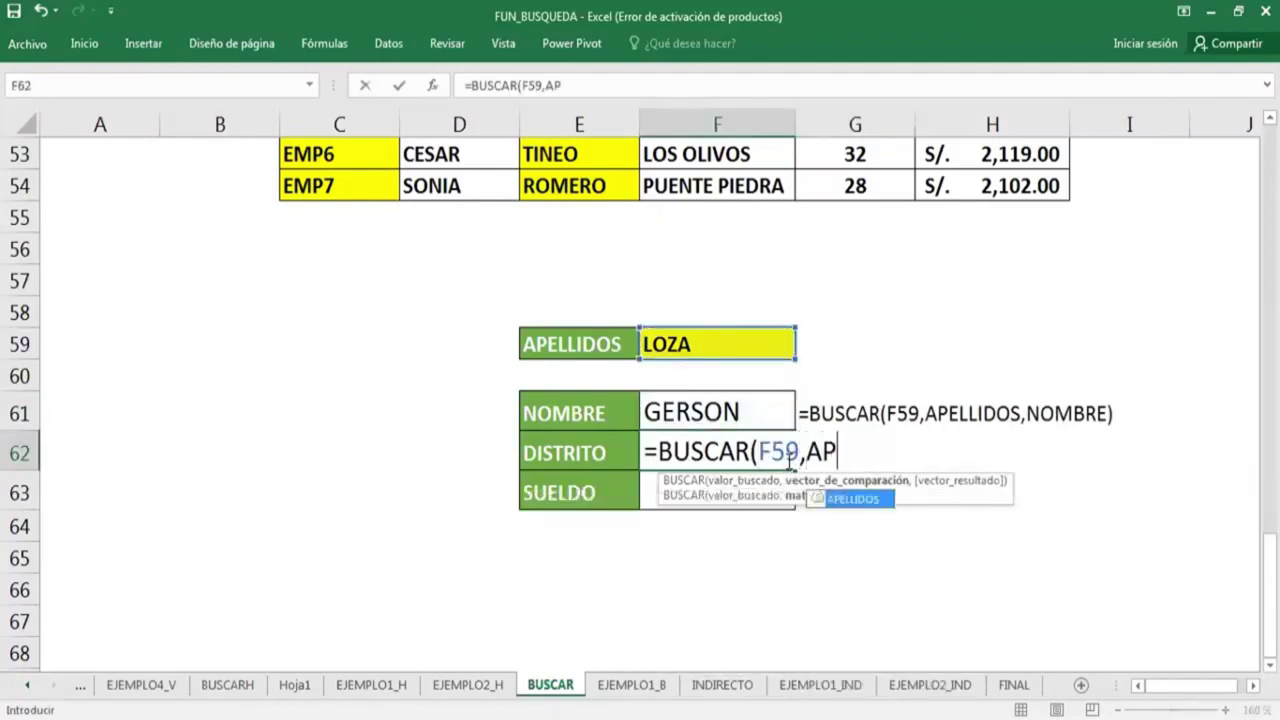
text(ELLI)
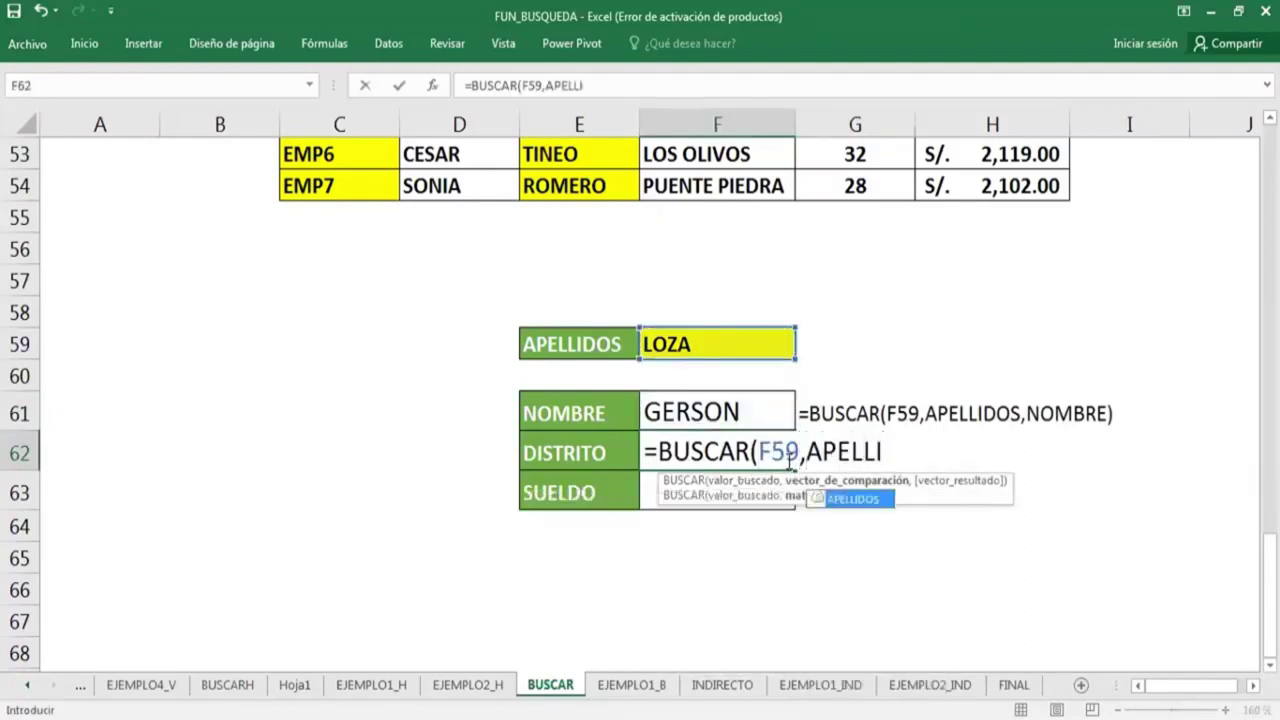
key(Tab)
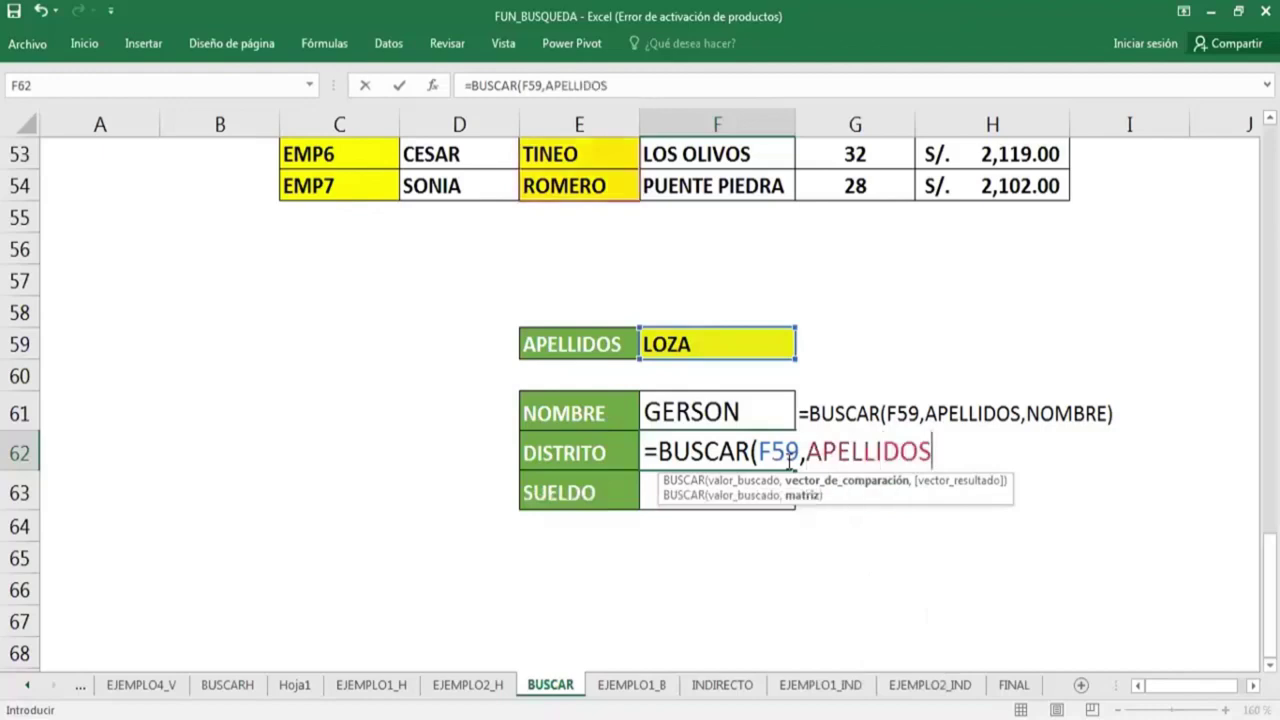
text(,DIS)
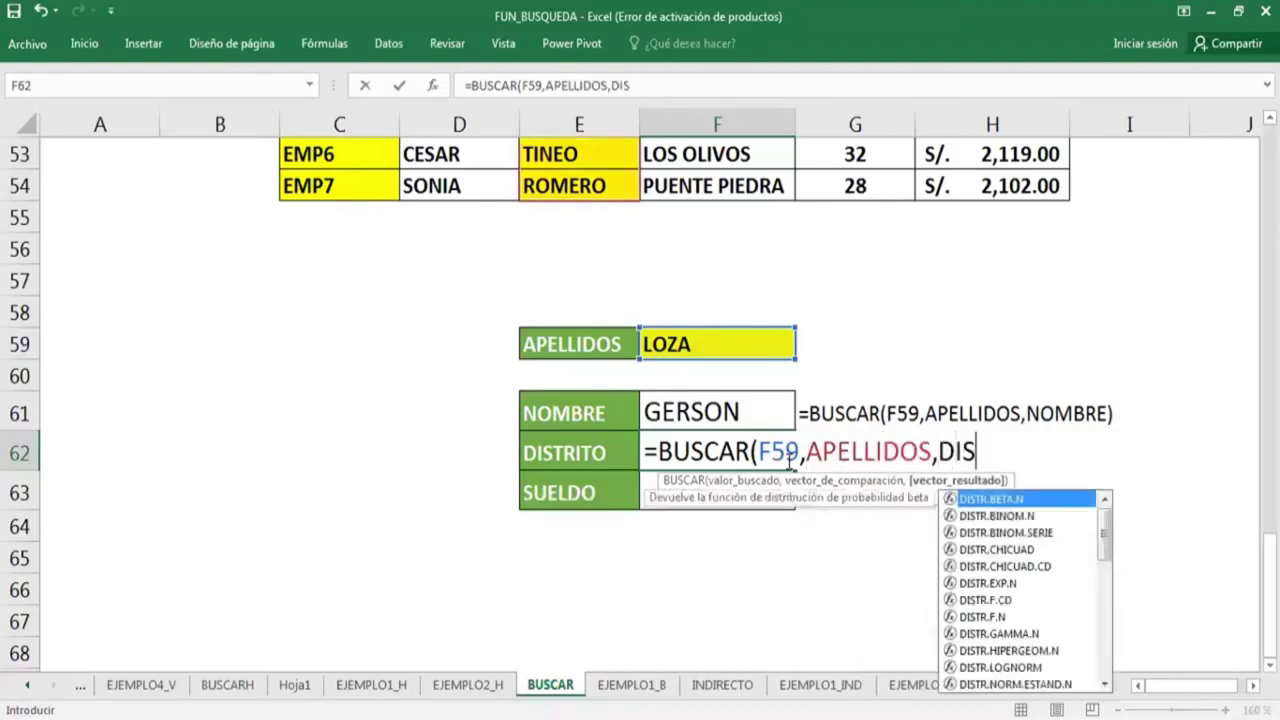
text(TRITO)
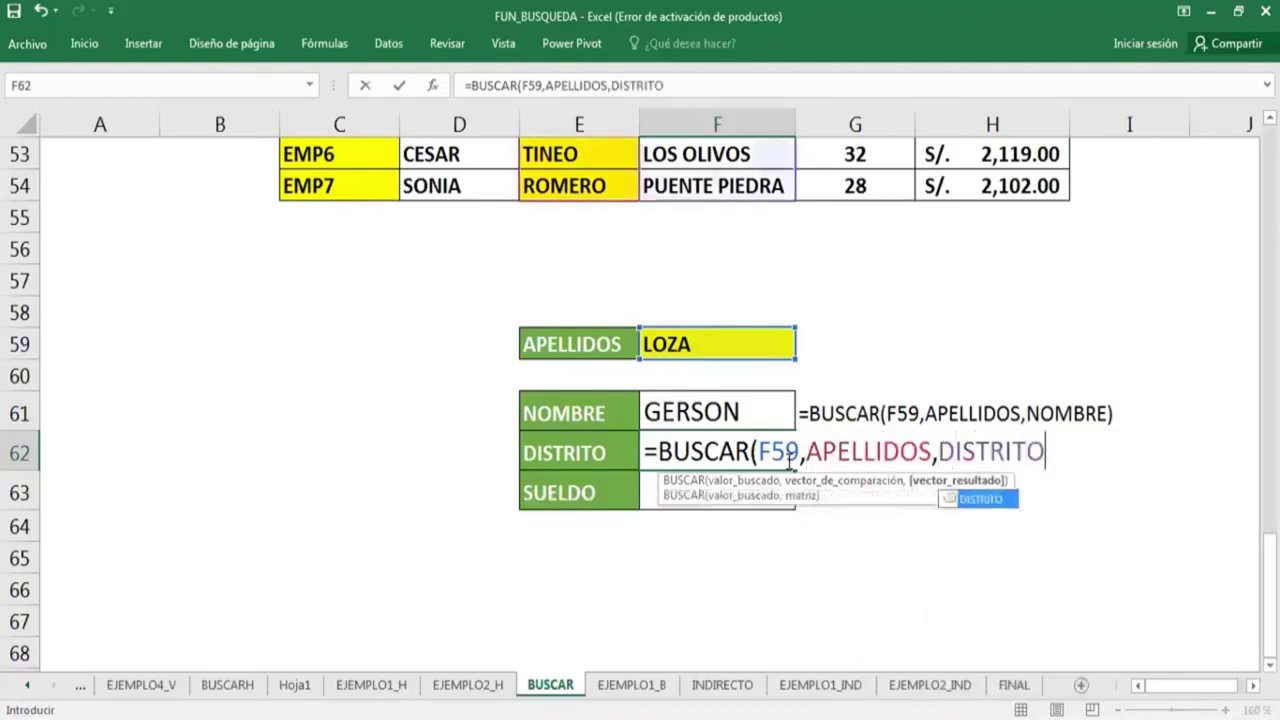
key(Return)
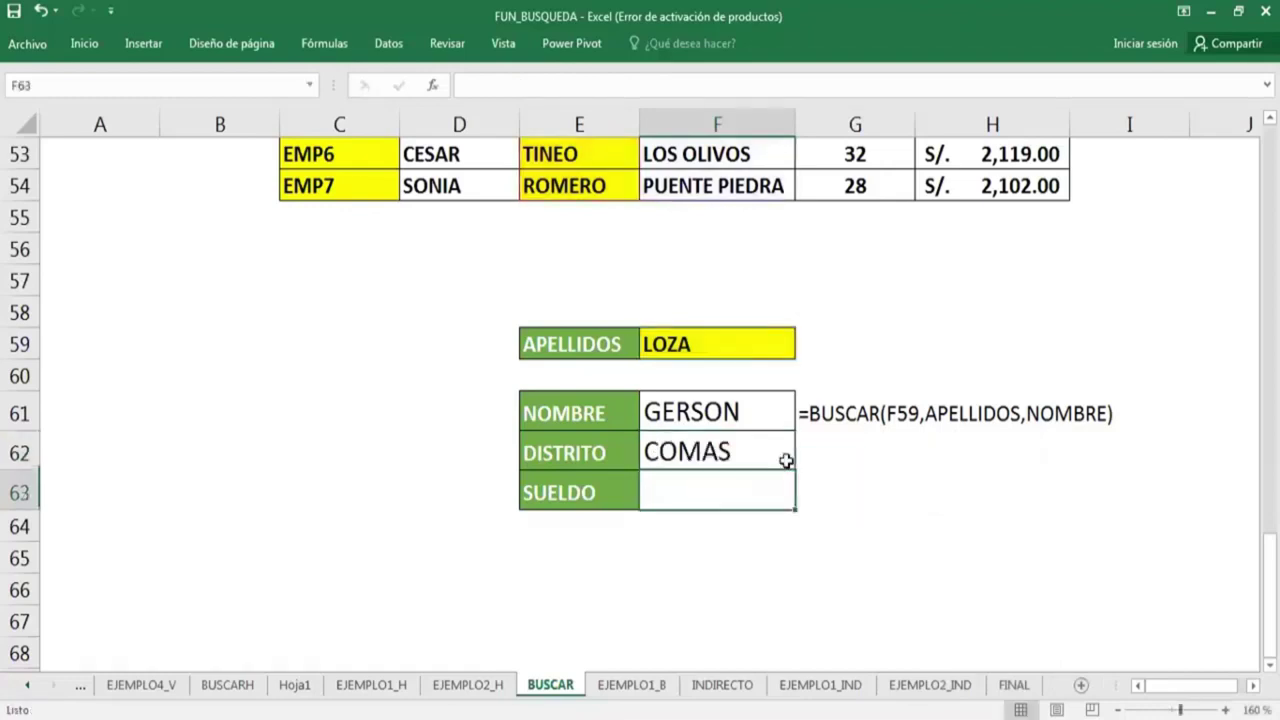
Enter =BUSCAR(F59,APELLIDOS,SUELDO) in F63, returning 2075.
text(=BUS)
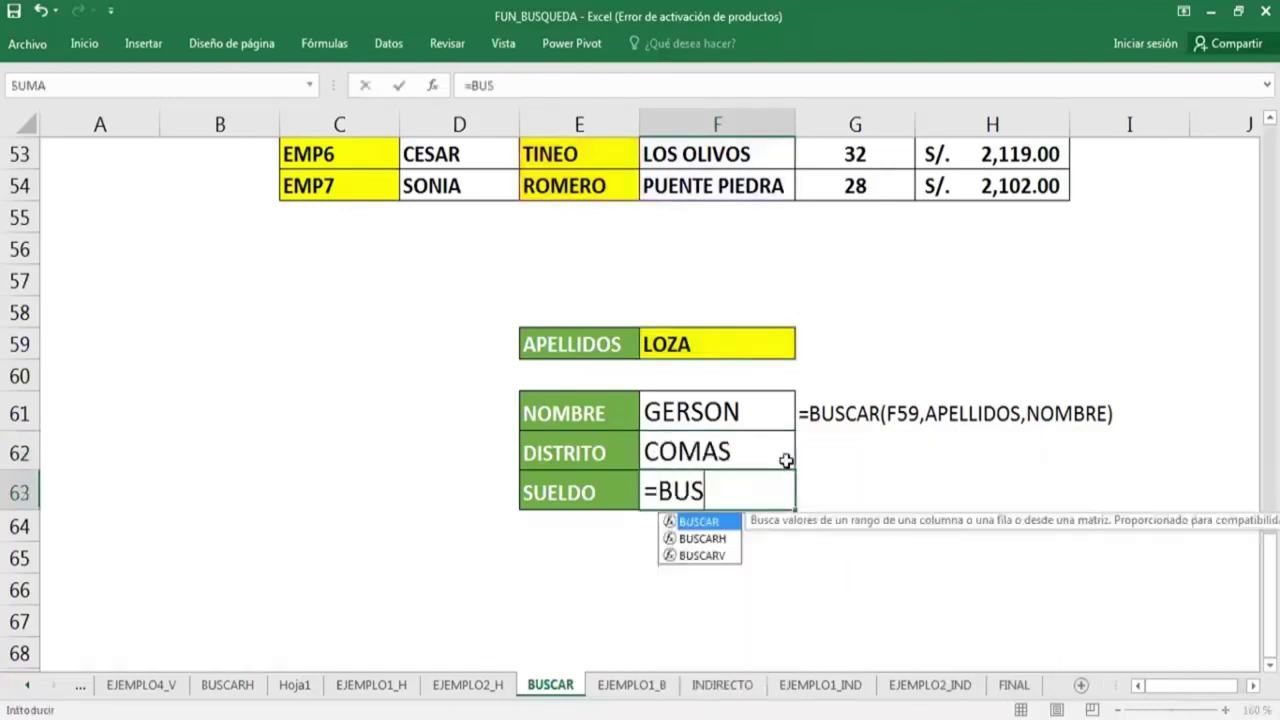
text(C)
key(Tab)
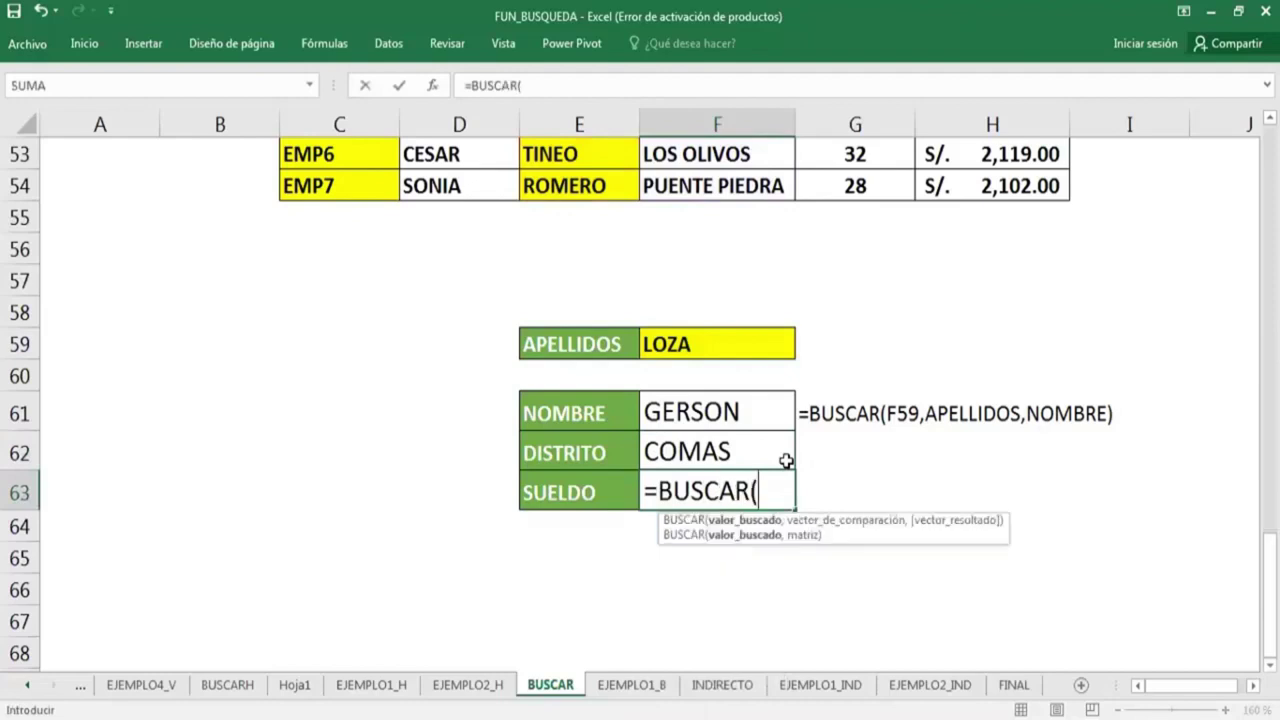
key(Up)
key(Up)
key(Up)
key(Up)
text(,)
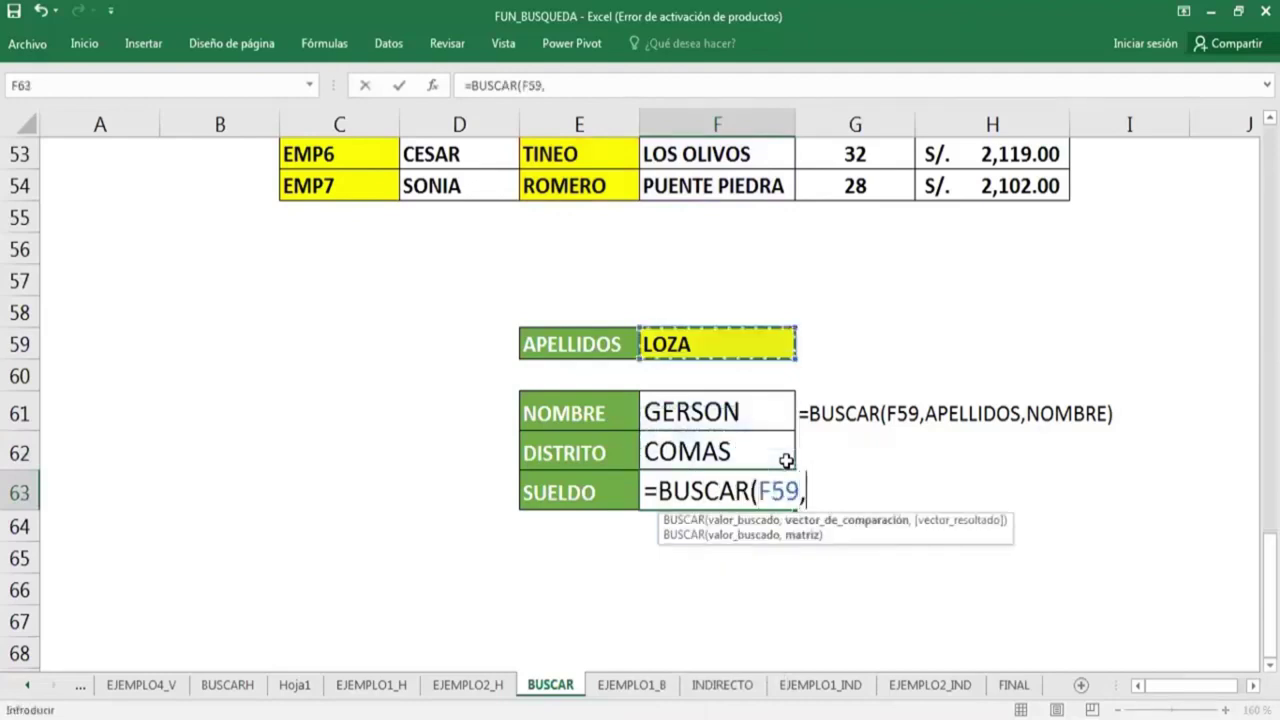
text(A)
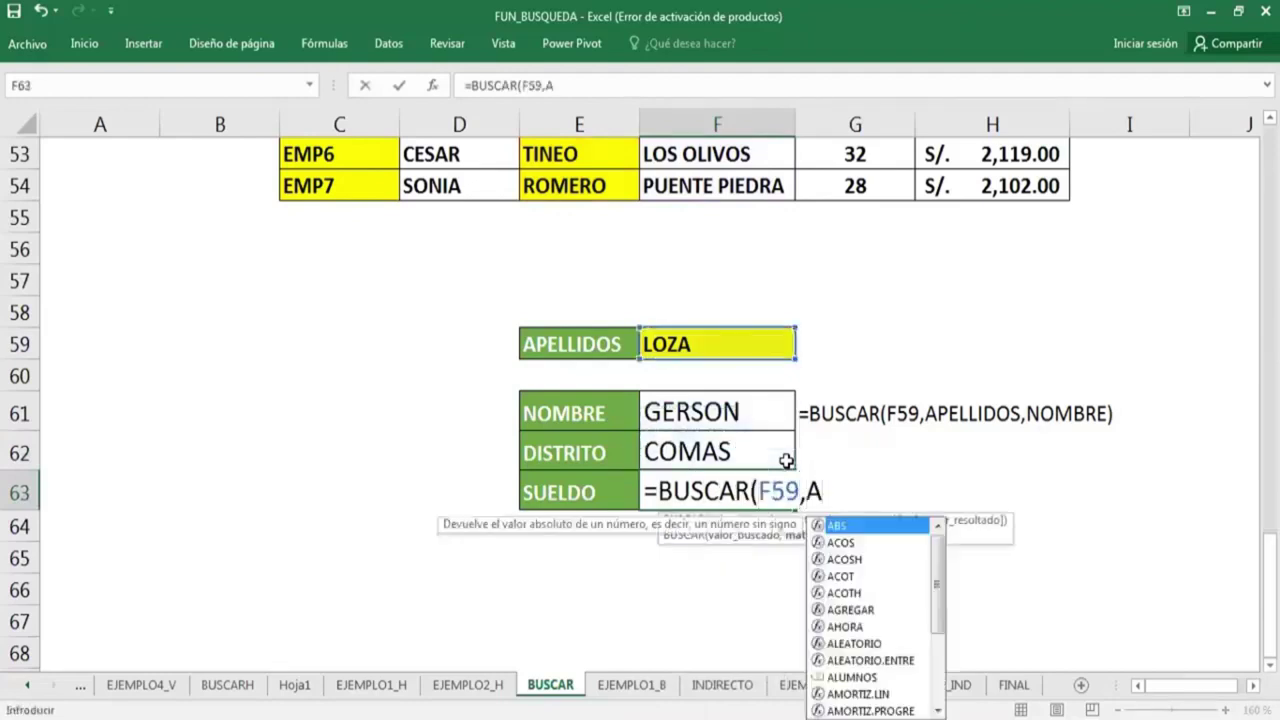
text(PELL)
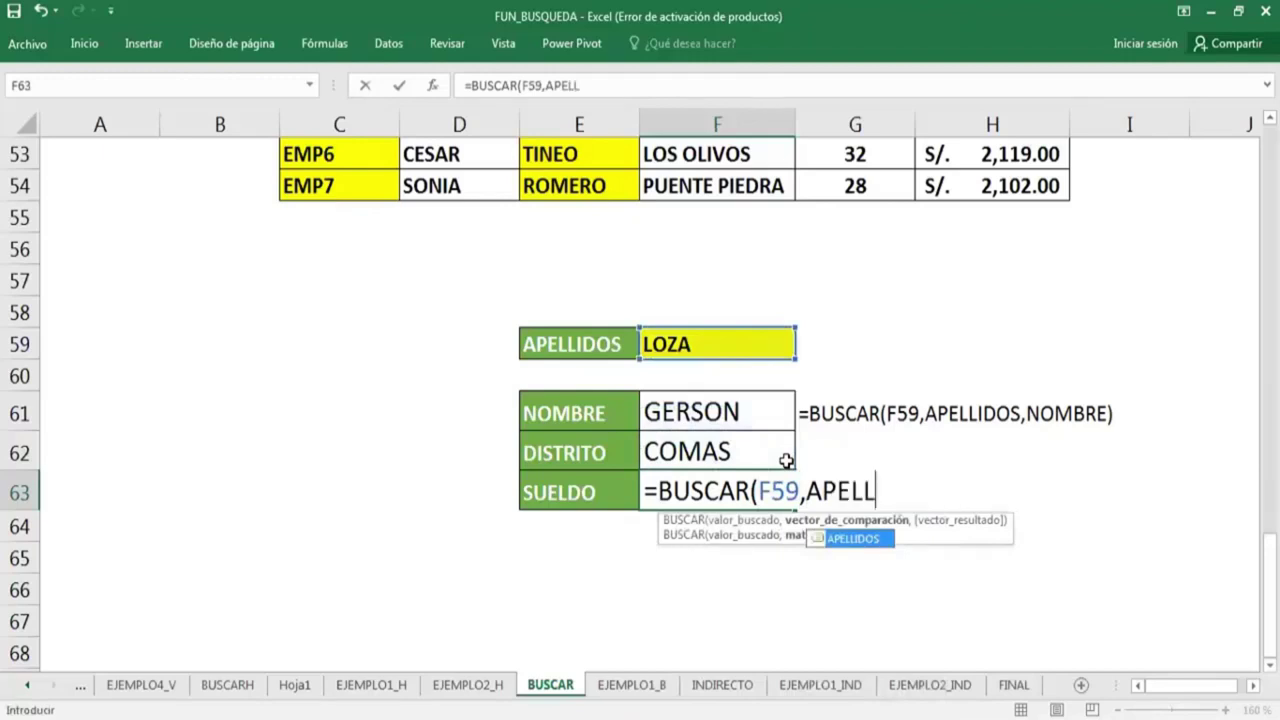
key(Tab)
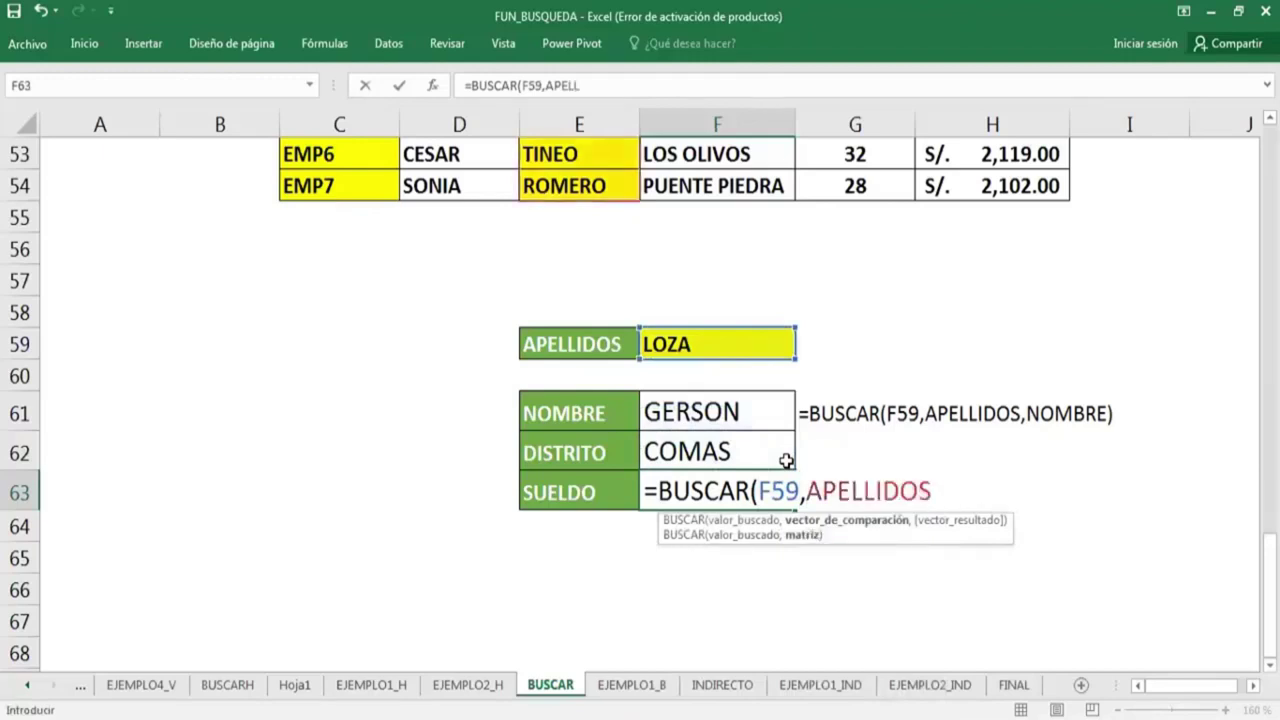
text(,S)
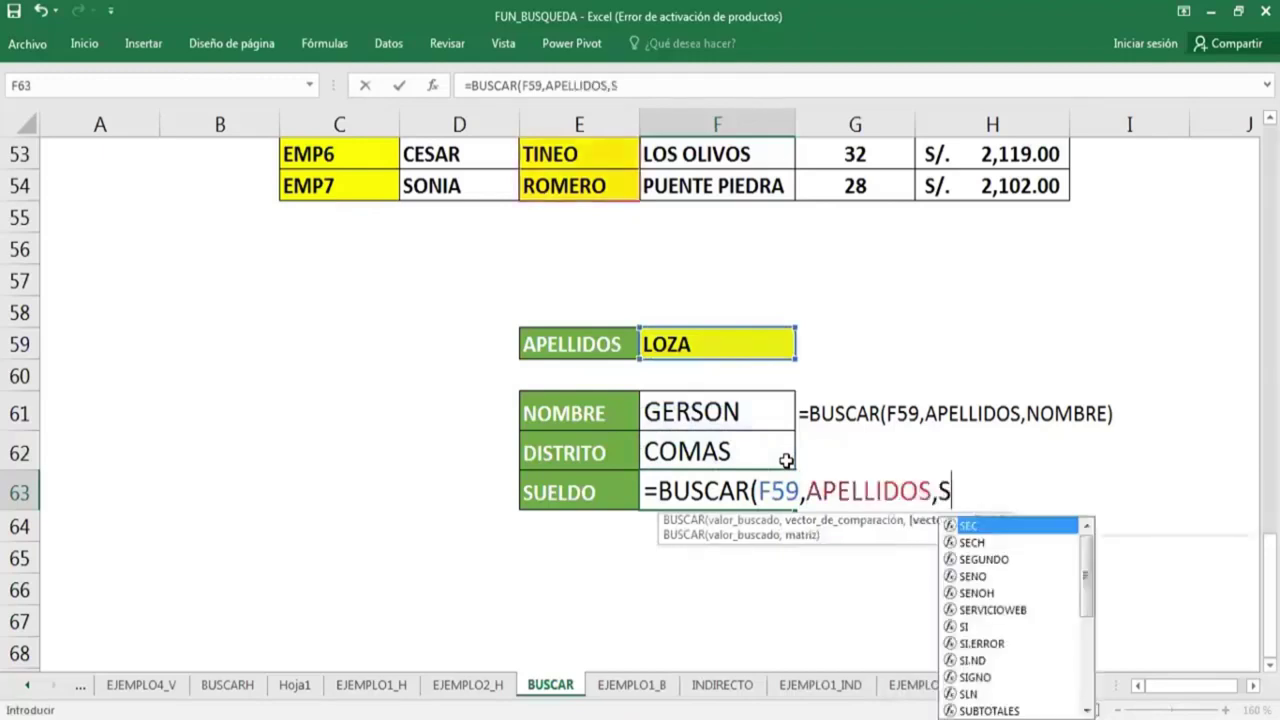
text(UE)
key(Tab)
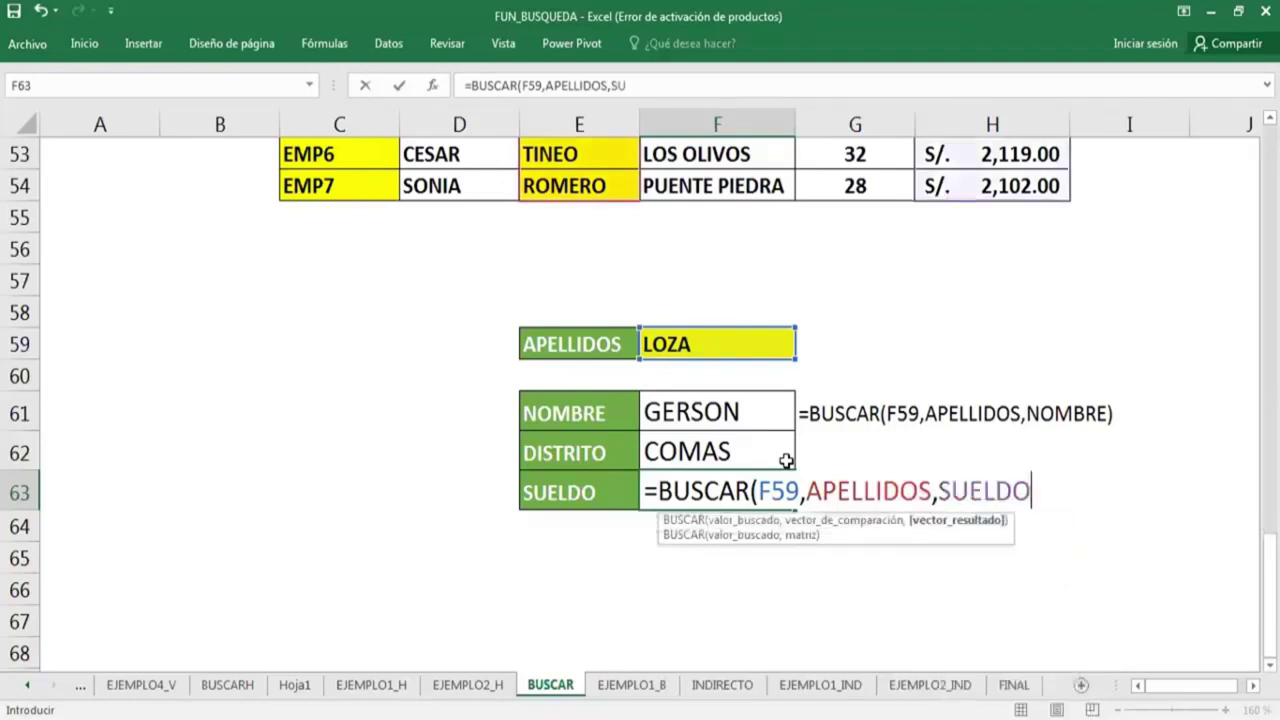
key(Return)
key(Right)
key(Up)
key(Up)
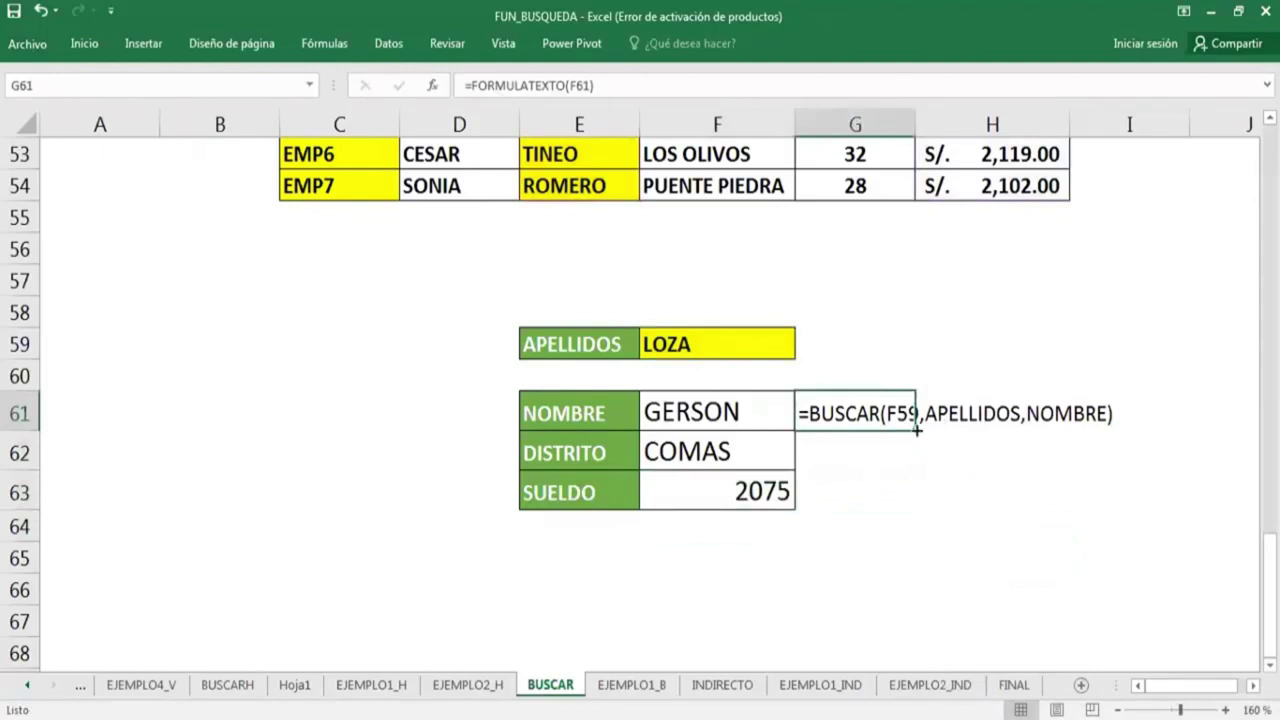
Copy G61's formula text down to G63 and set F61:G63 to font size 14.
drag(916, 428, 904, 503)
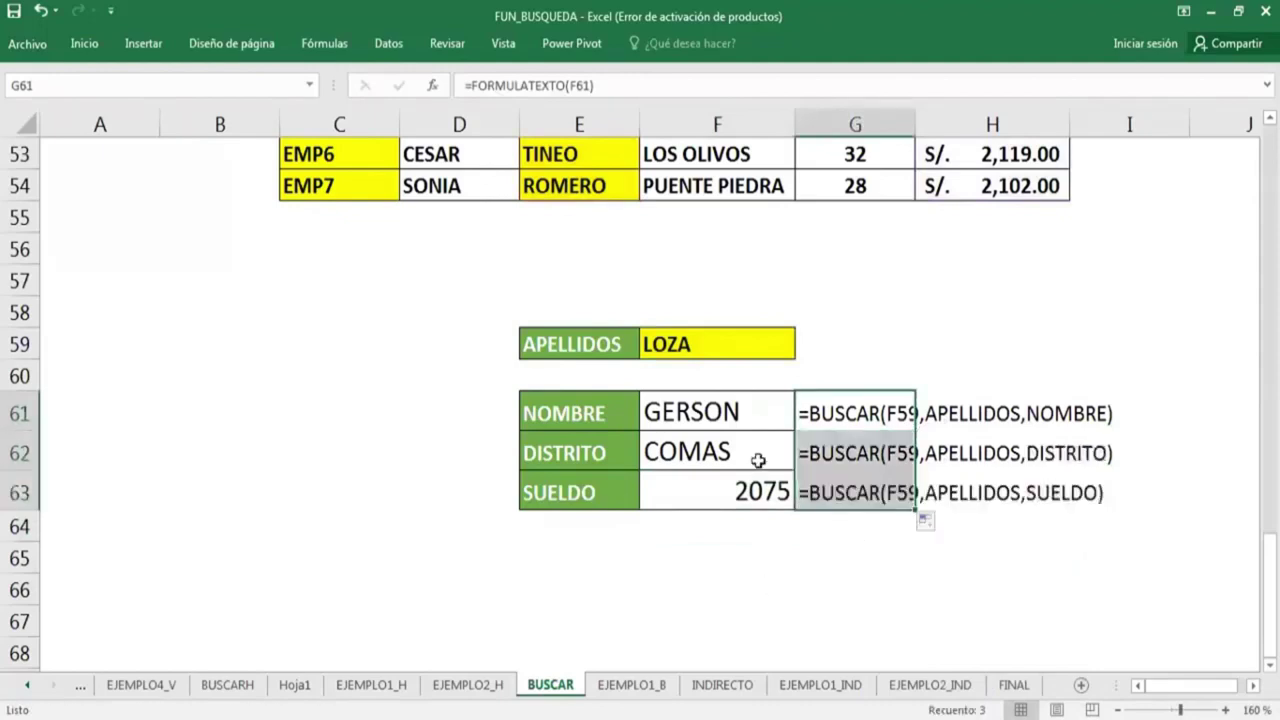
drag(760, 422, 845, 495)
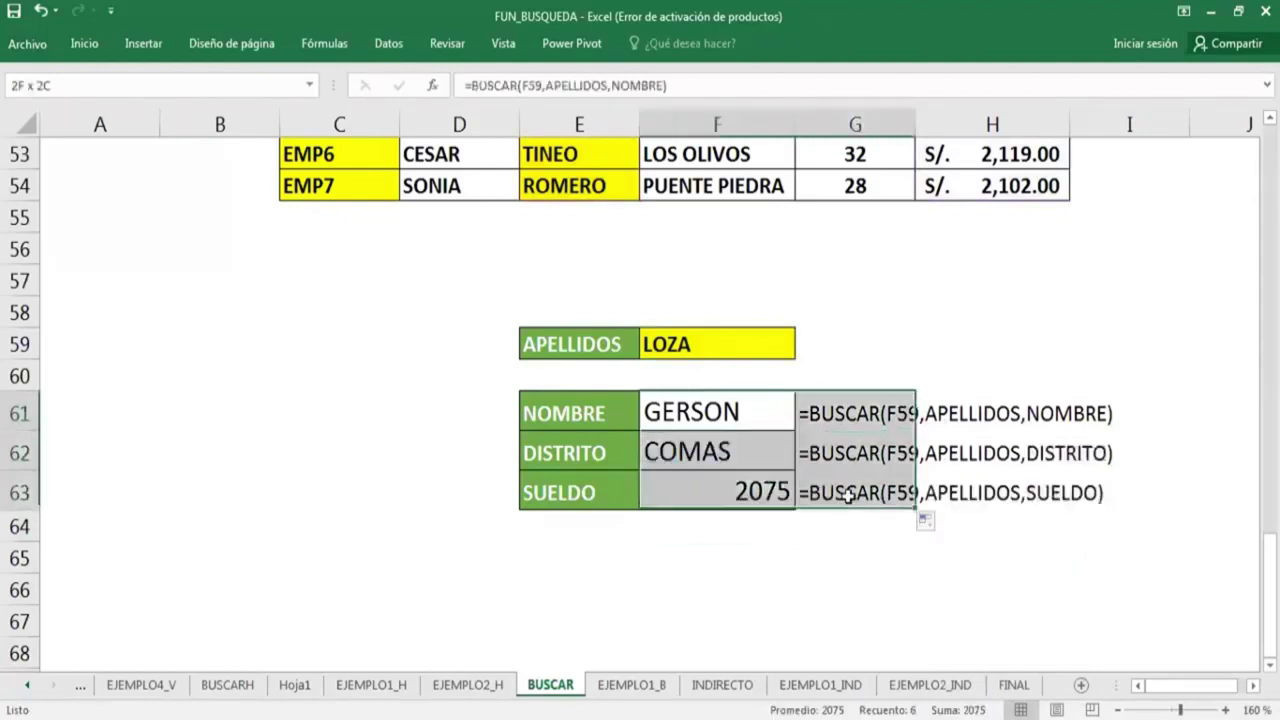
click(84, 45)
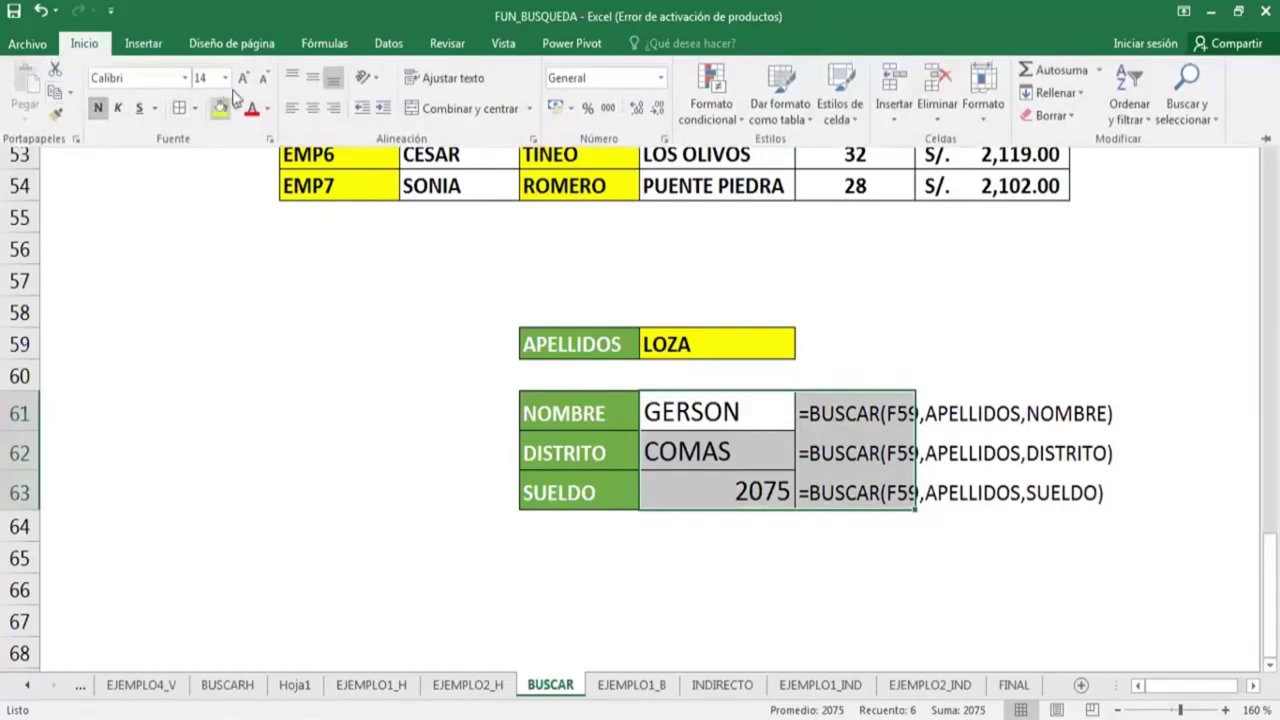
click(243, 79)
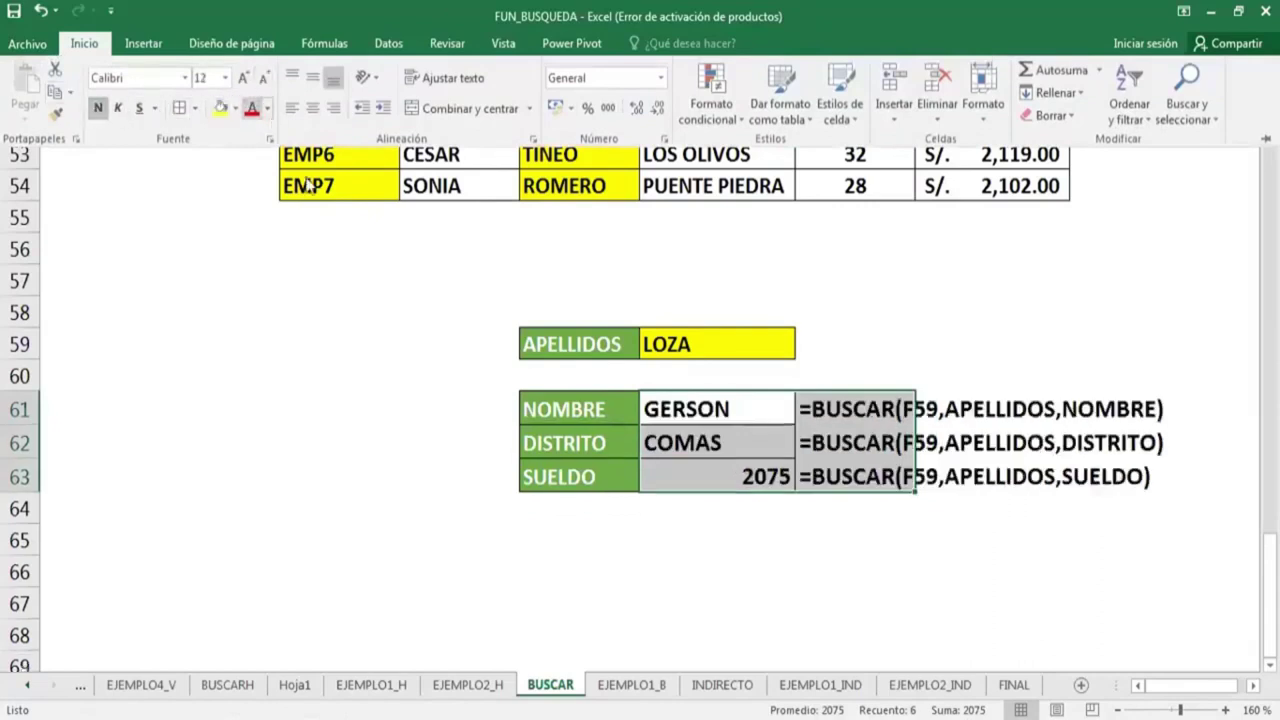
click(243, 79)
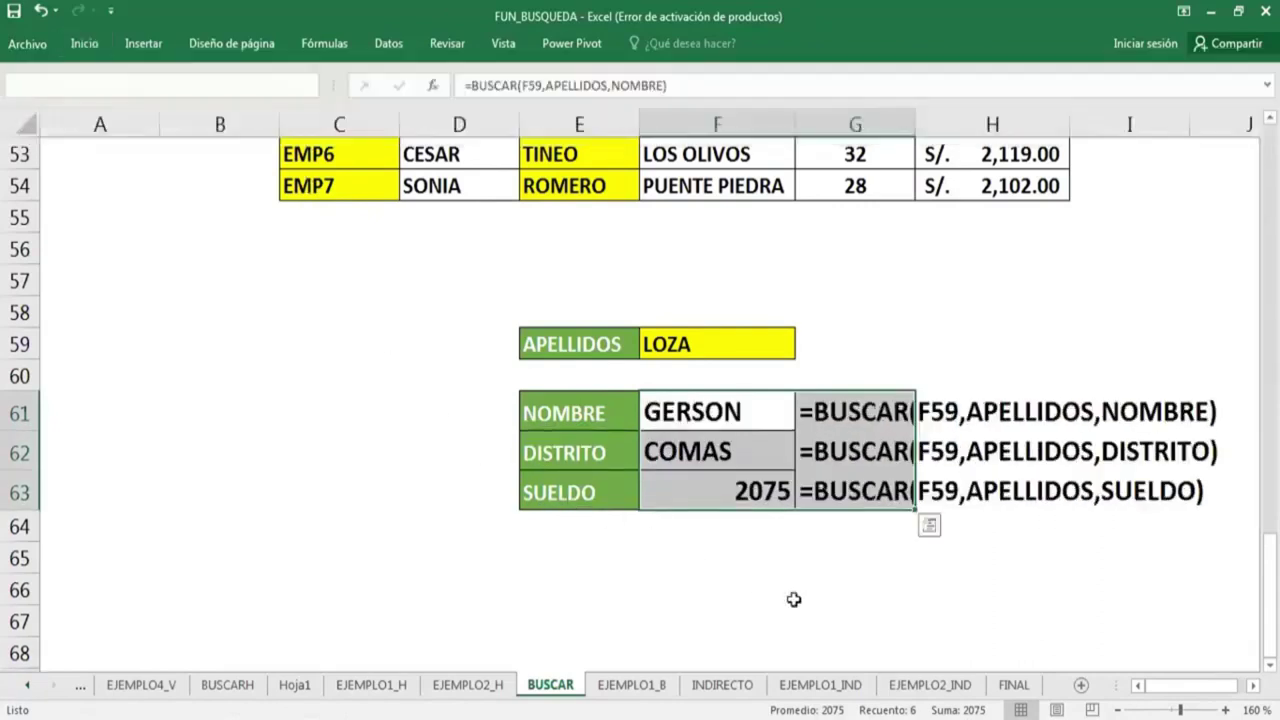
drag(880, 590, 725, 590)
click(780, 348)
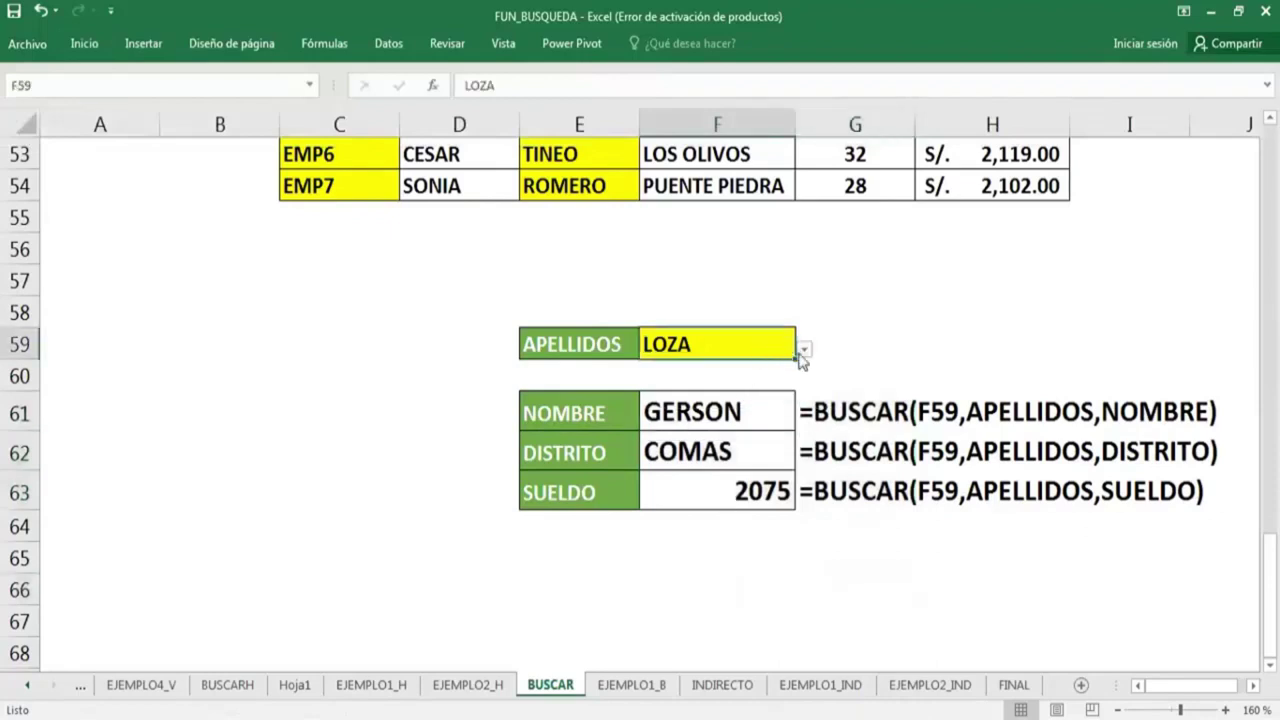
Cycle F59 through SOTO, QUISPE, CACERES, TINEO and LOZA, ending on SOTO.
click(804, 349)
click(770, 400)
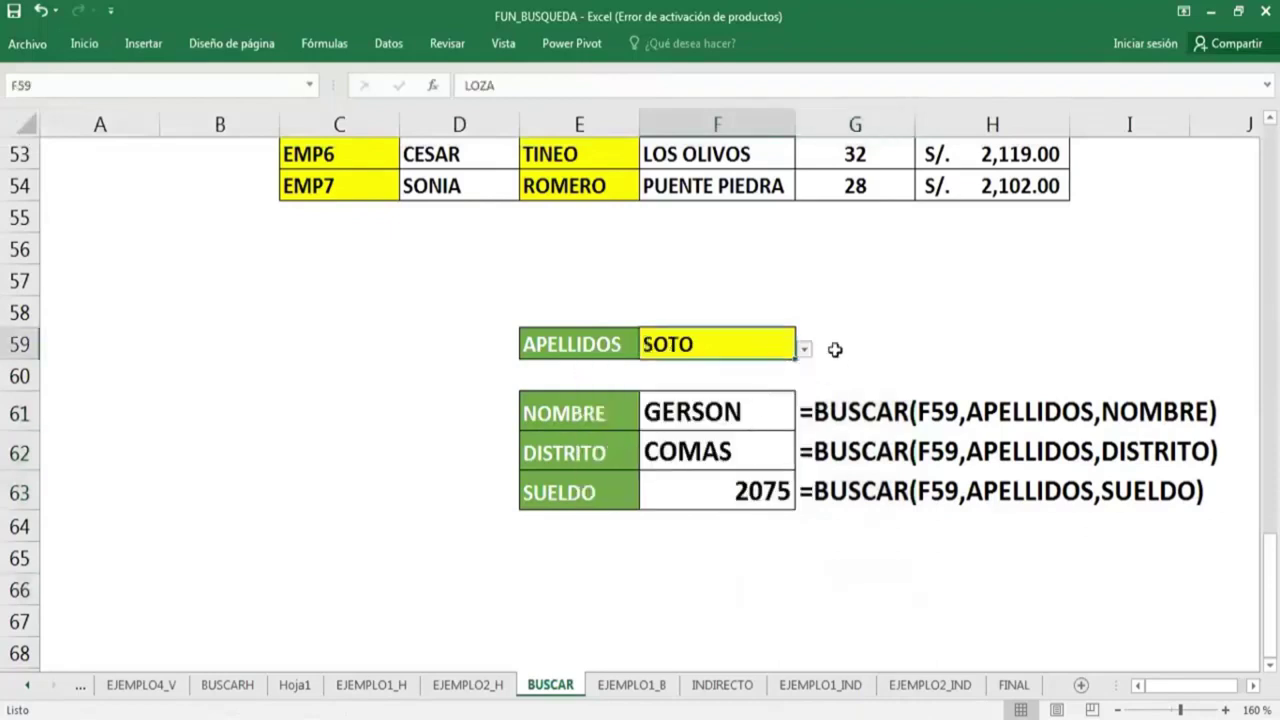
click(805, 349)
click(709, 417)
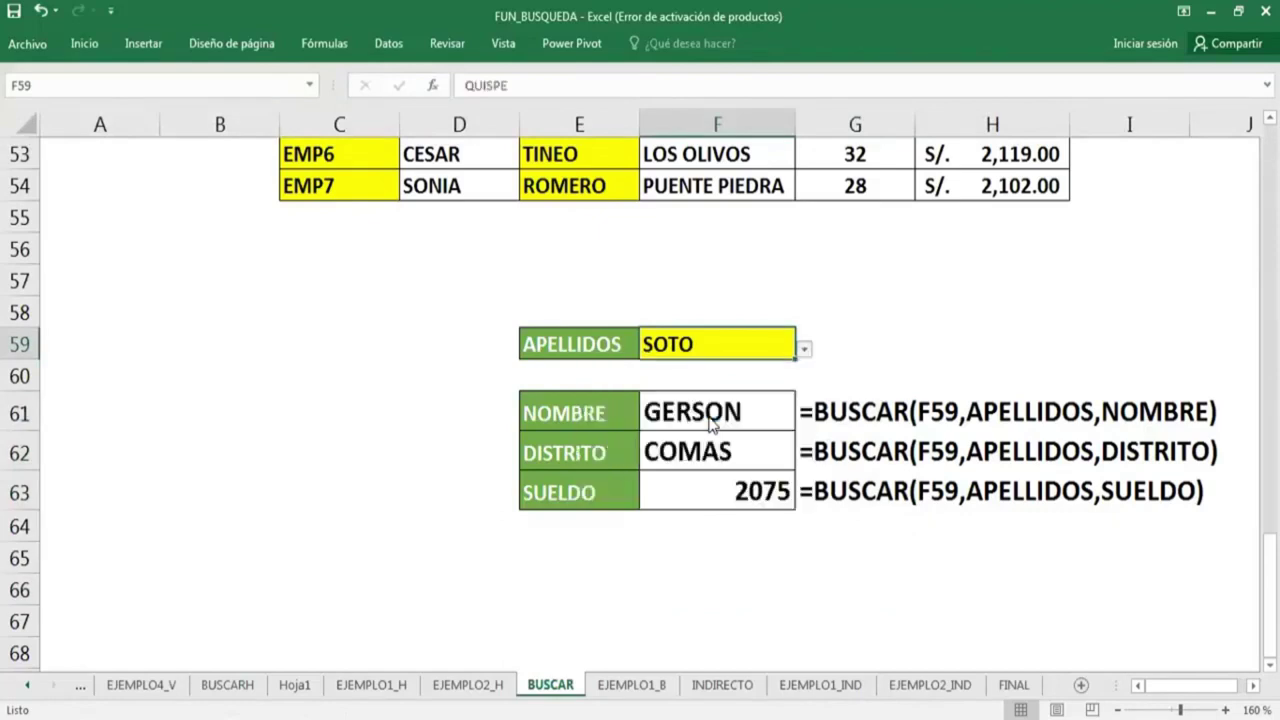
click(804, 349)
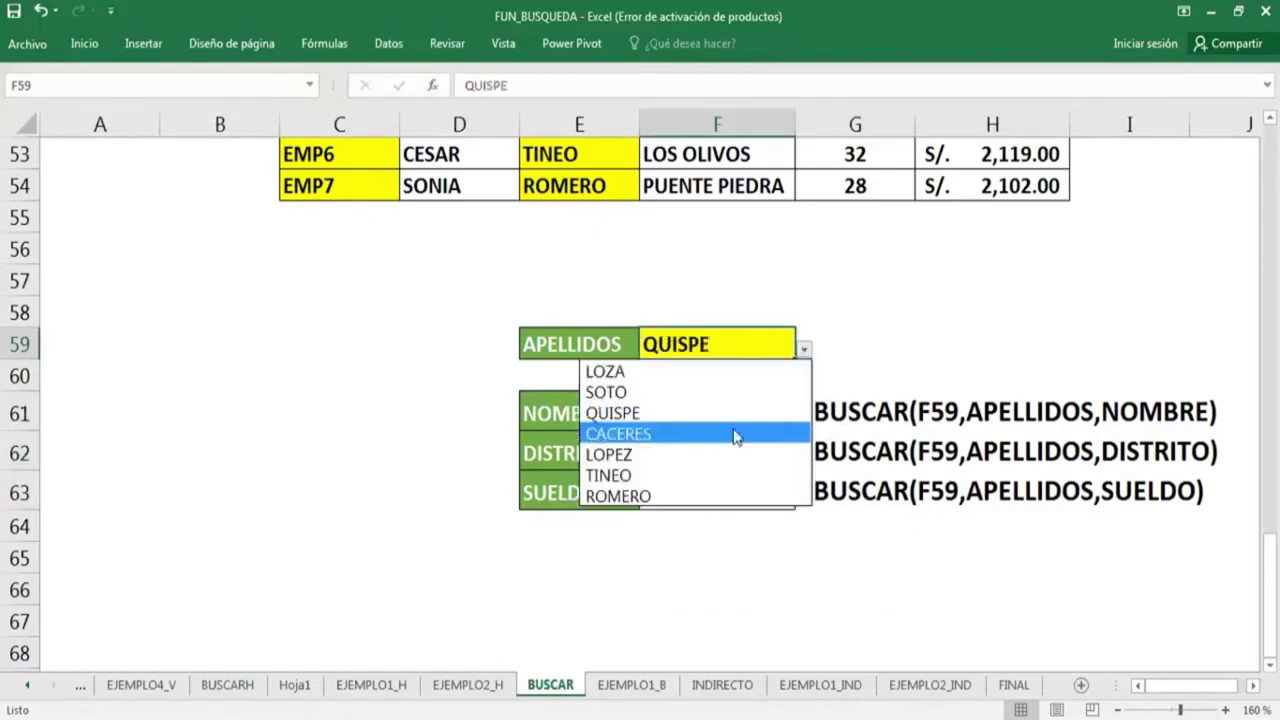
click(737, 434)
click(805, 350)
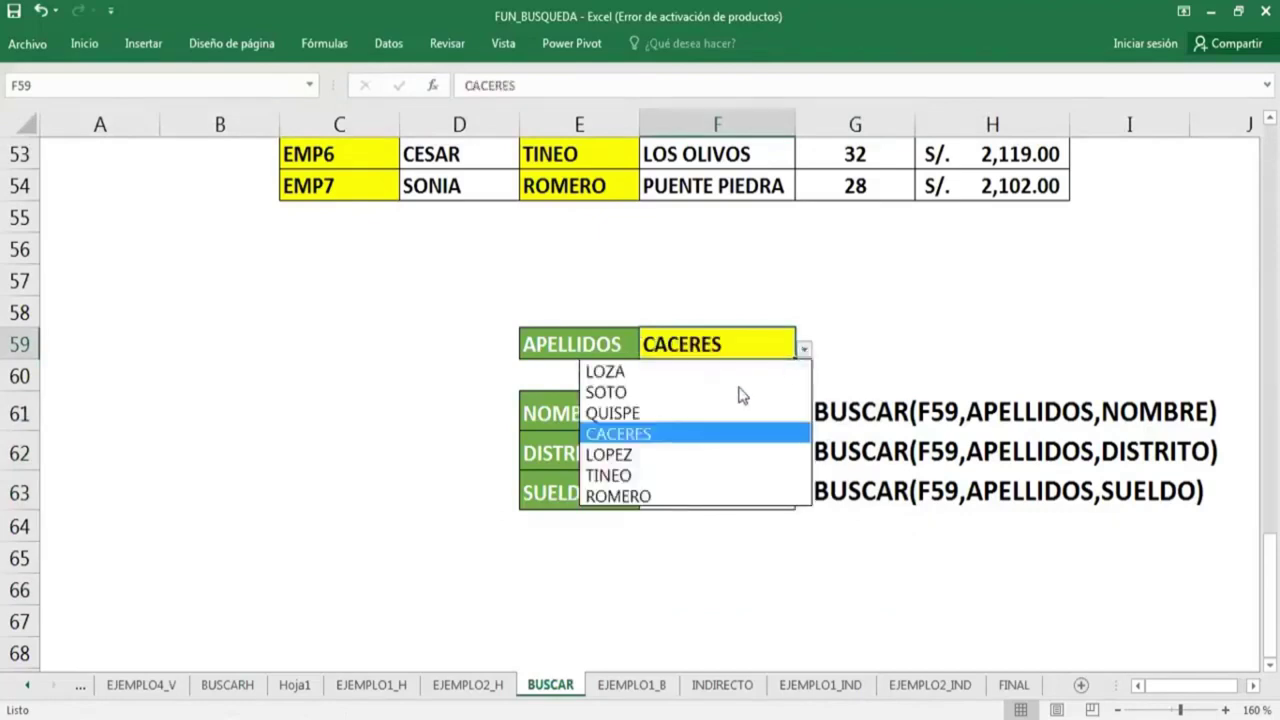
click(705, 481)
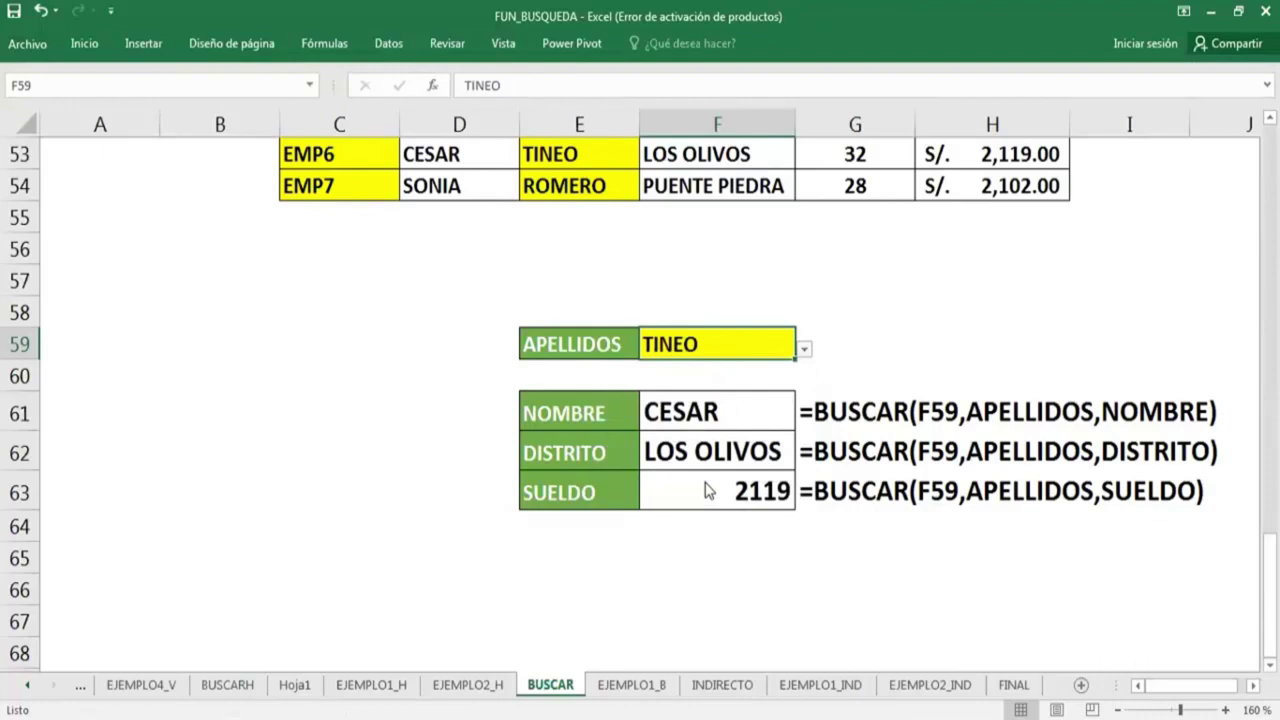
click(803, 352)
click(777, 370)
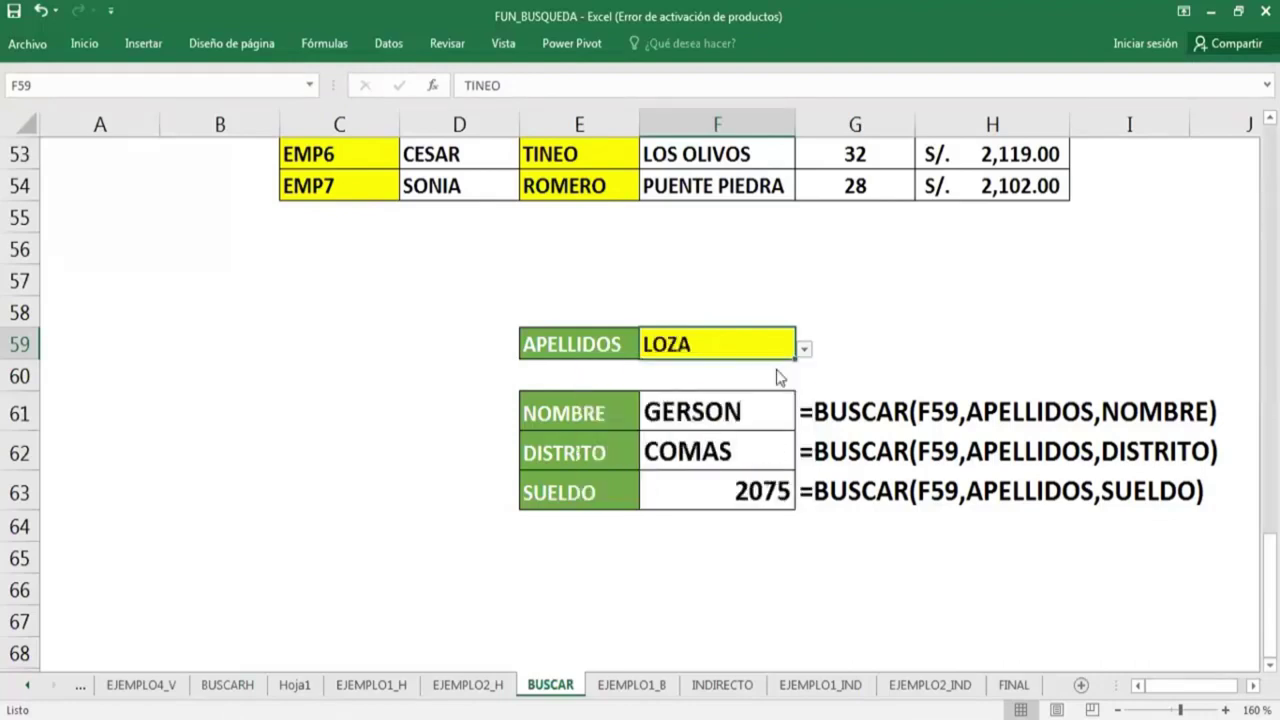
click(803, 350)
click(790, 393)
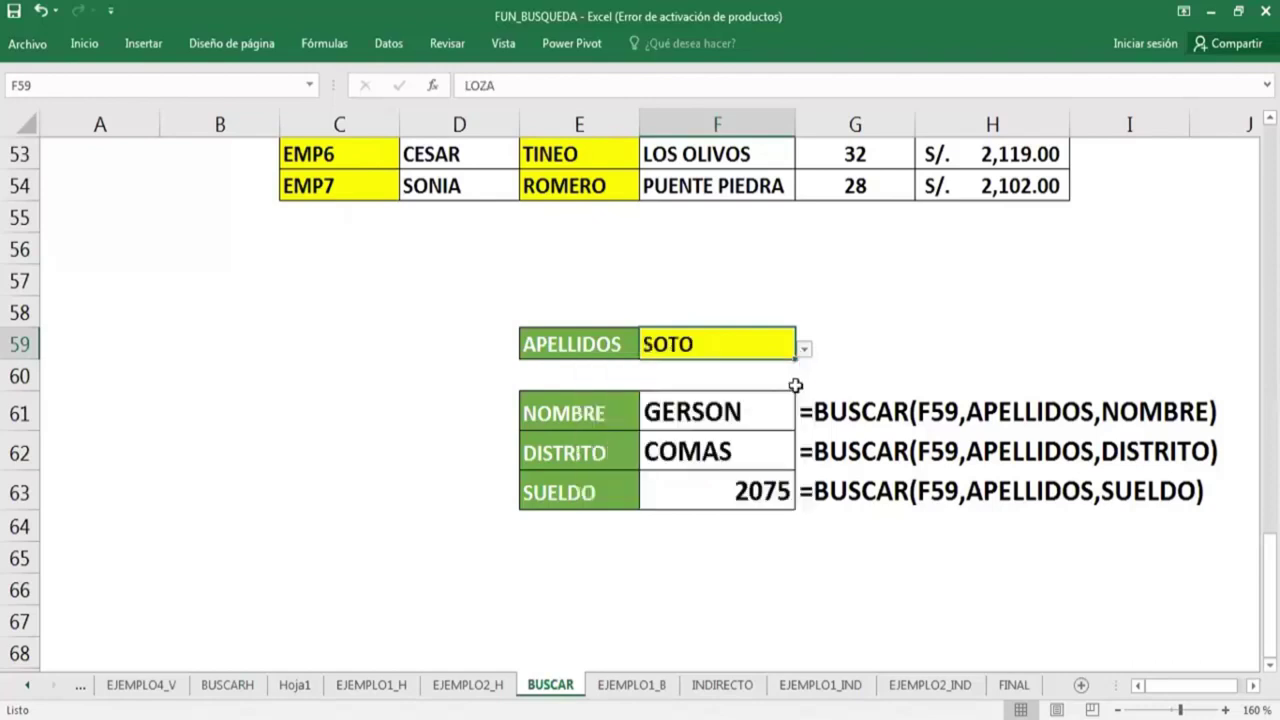
click(767, 472)
scroll(700, 380, up, 1)
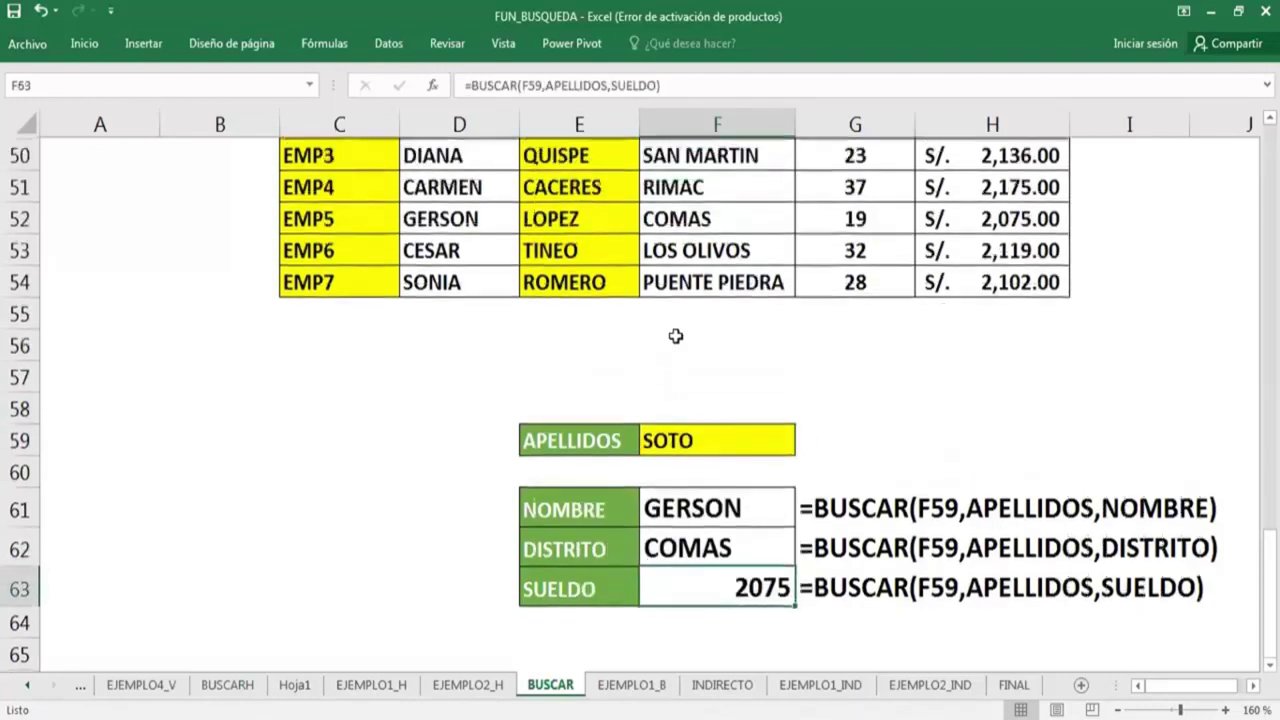
scroll(600, 260, up, 1)
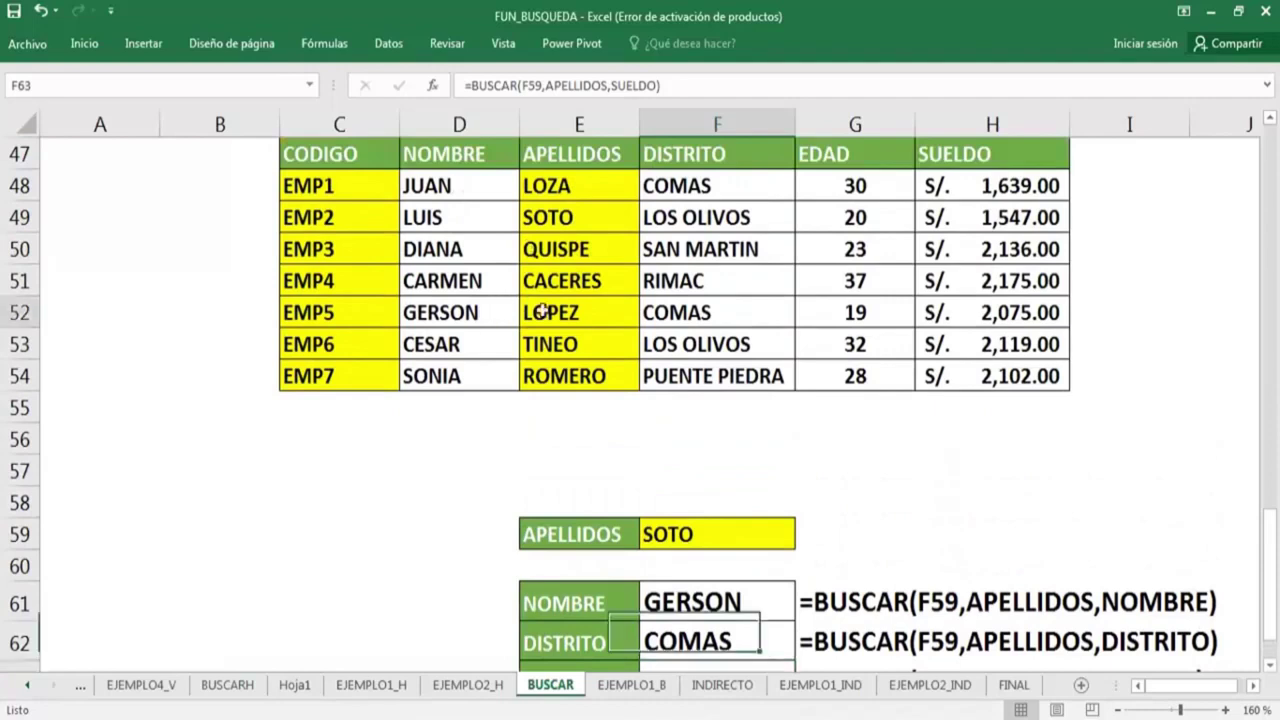
drag(503, 312, 702, 312)
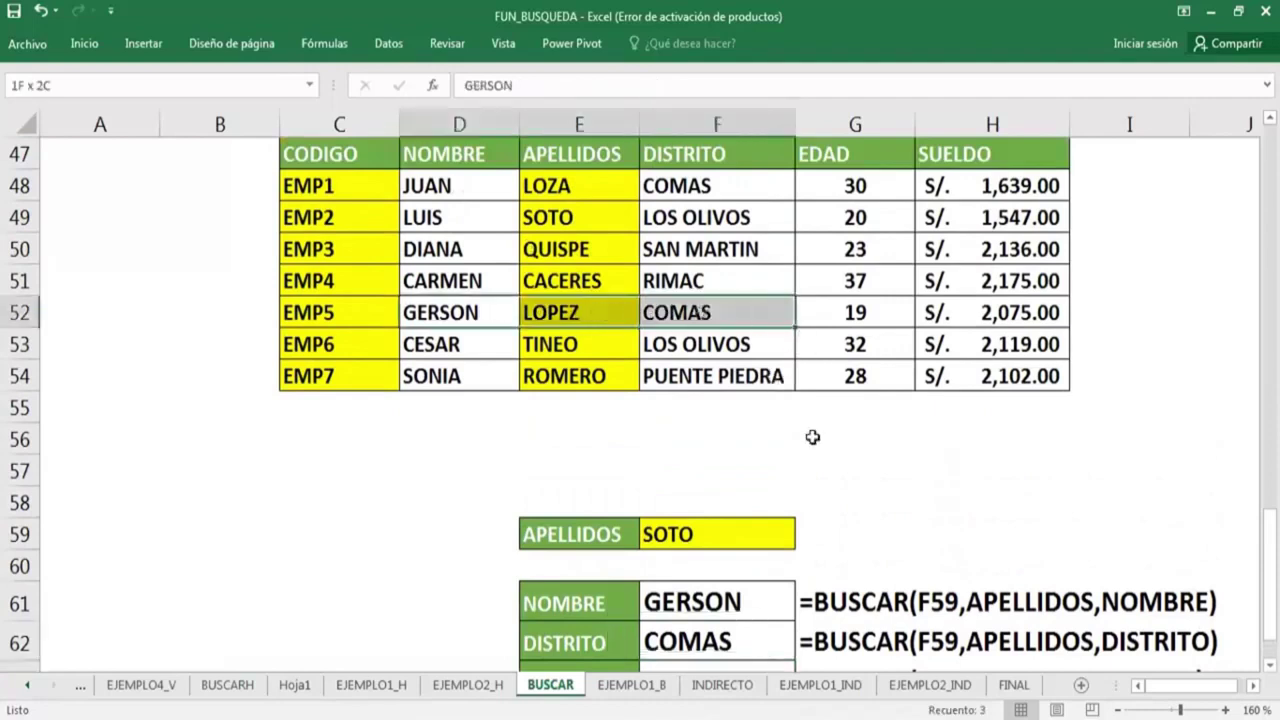
scroll(812, 435, down, 1)
click(899, 416)
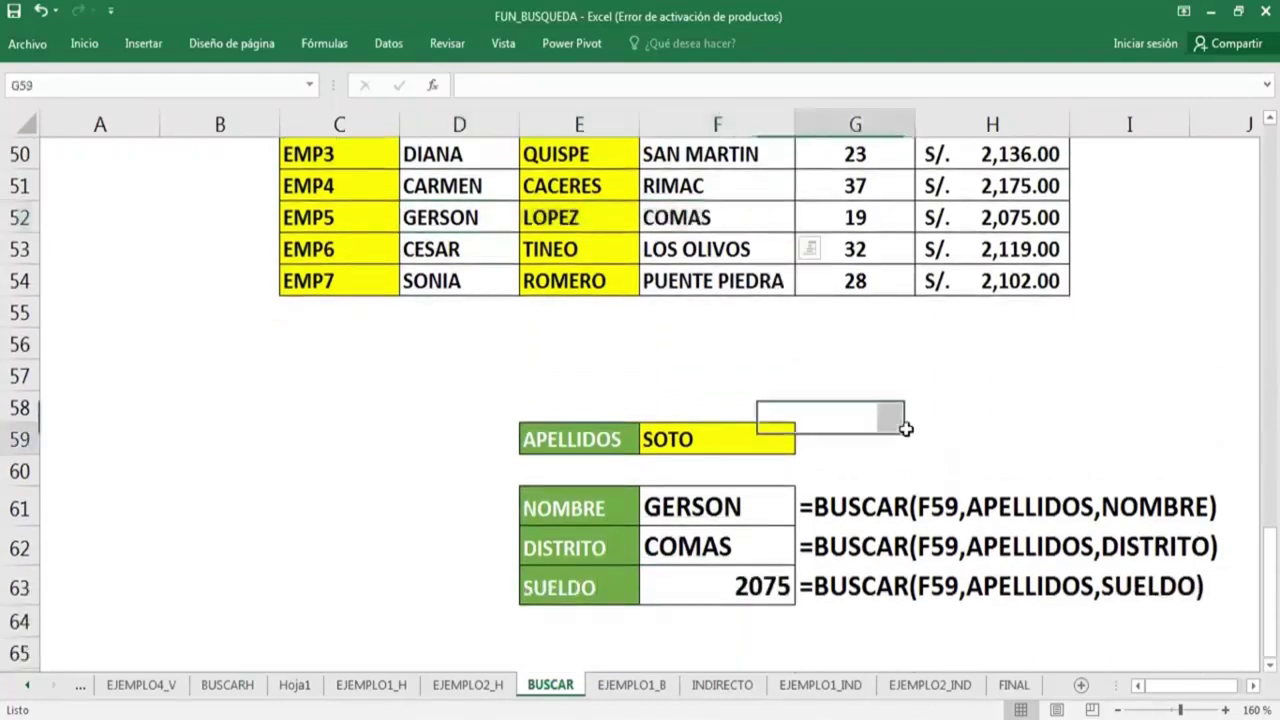
click(902, 428)
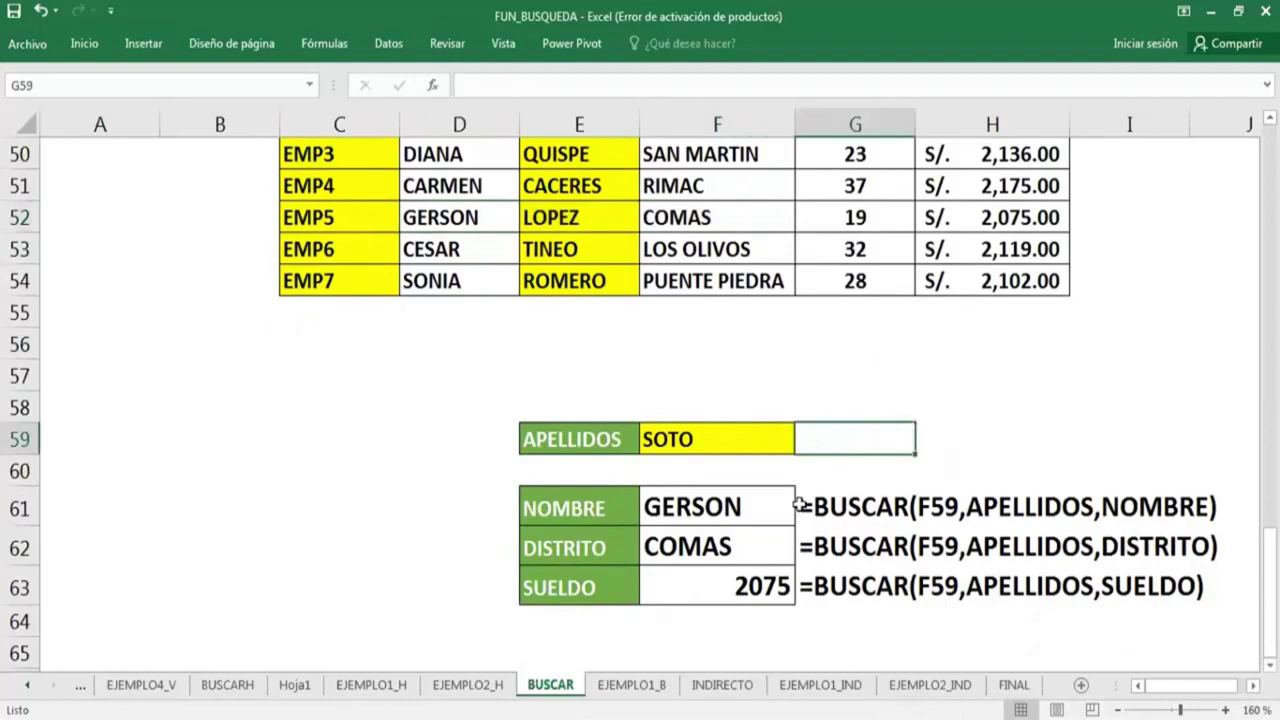
drag(740, 515, 762, 591)
click(733, 520)
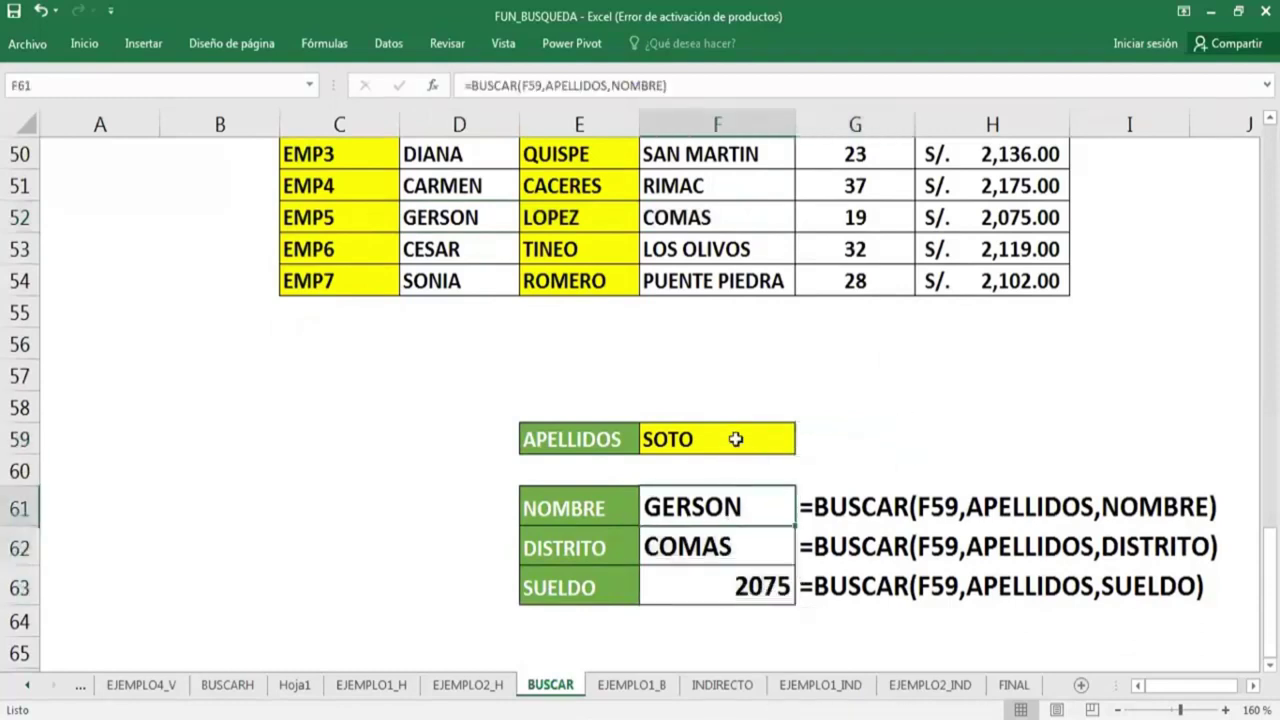
click(737, 440)
click(742, 508)
scroll(566, 361, up, 1)
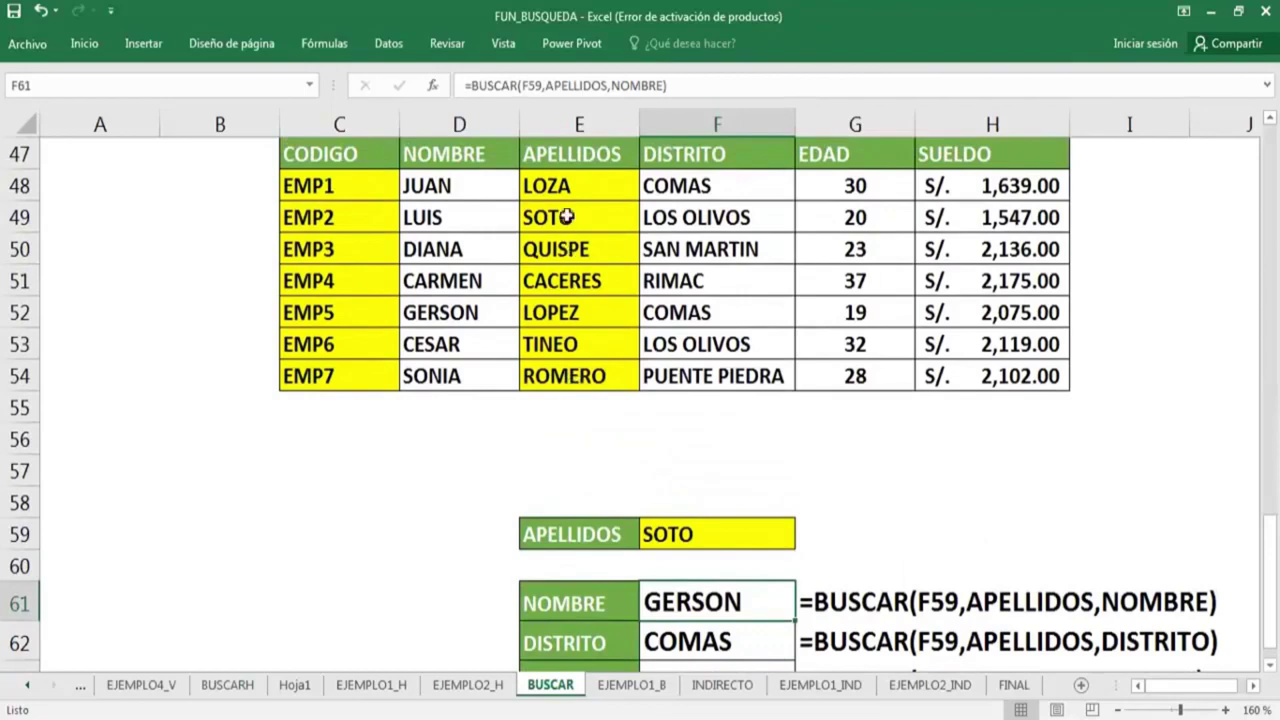
drag(578, 217, 476, 217)
drag(703, 217, 476, 217)
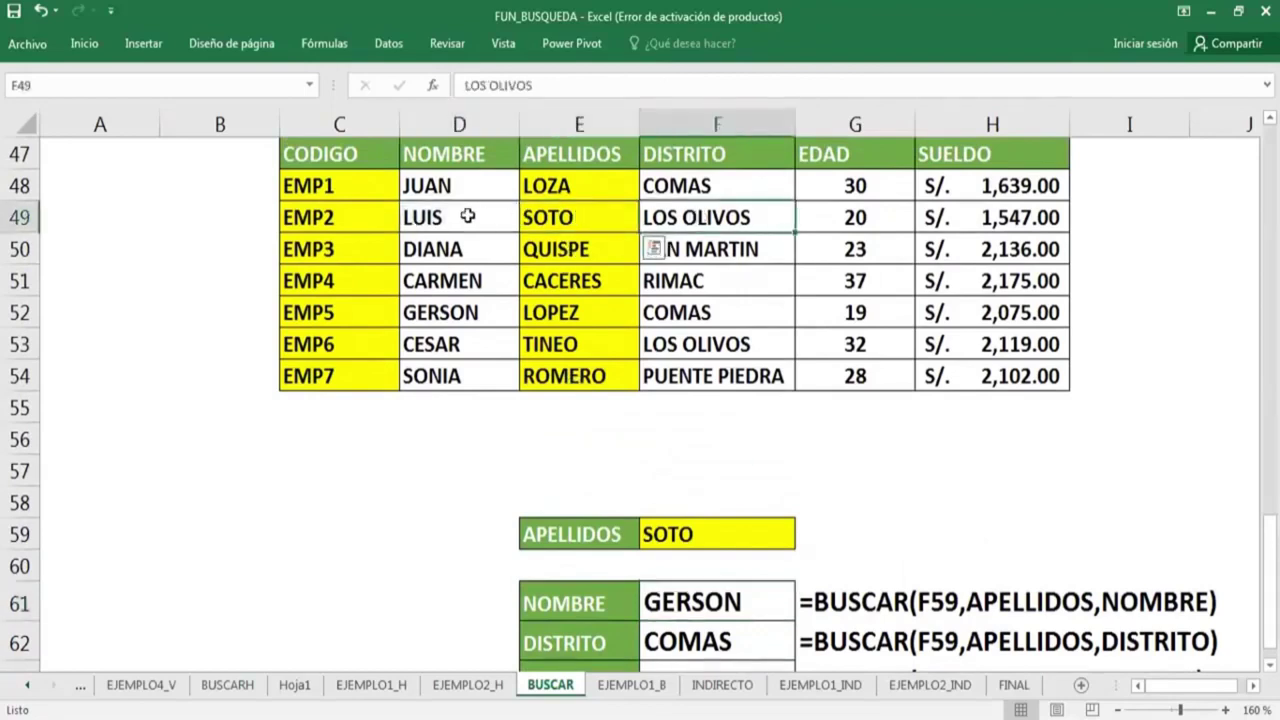
scroll(713, 477, down, 1)
scroll(713, 477, down, 1)
click(761, 549)
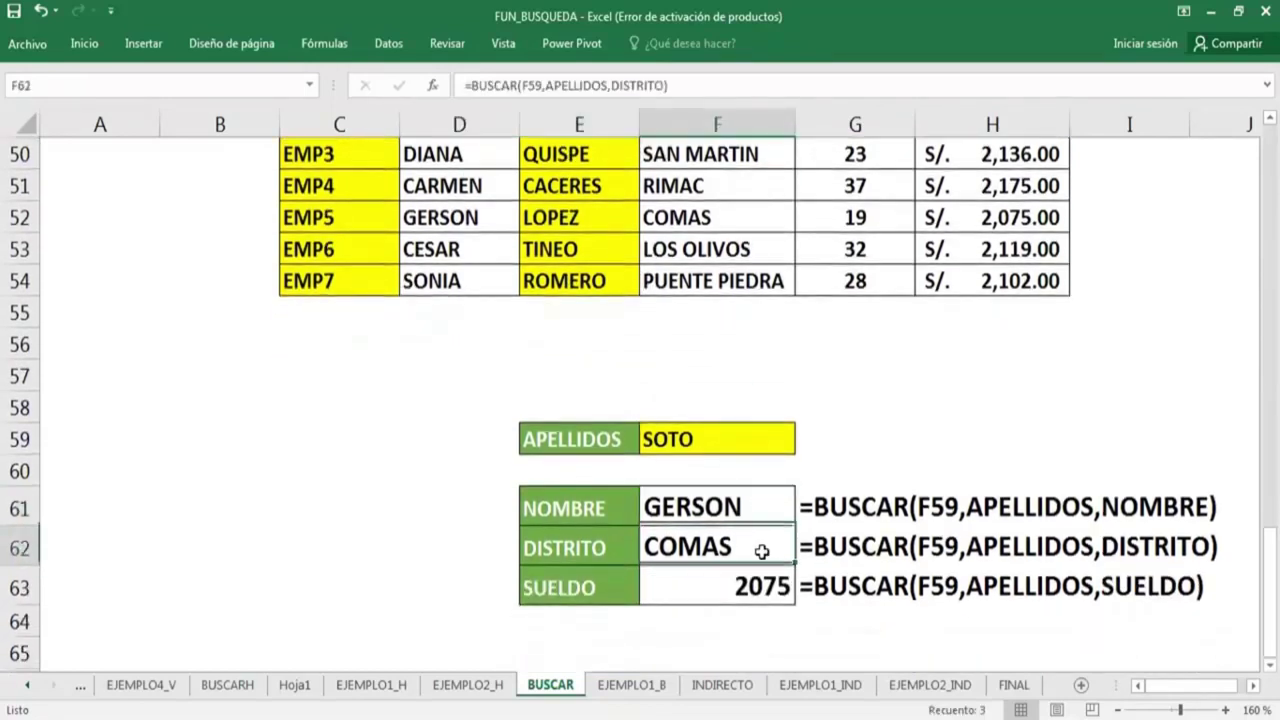
scroll(634, 334, up, 2)
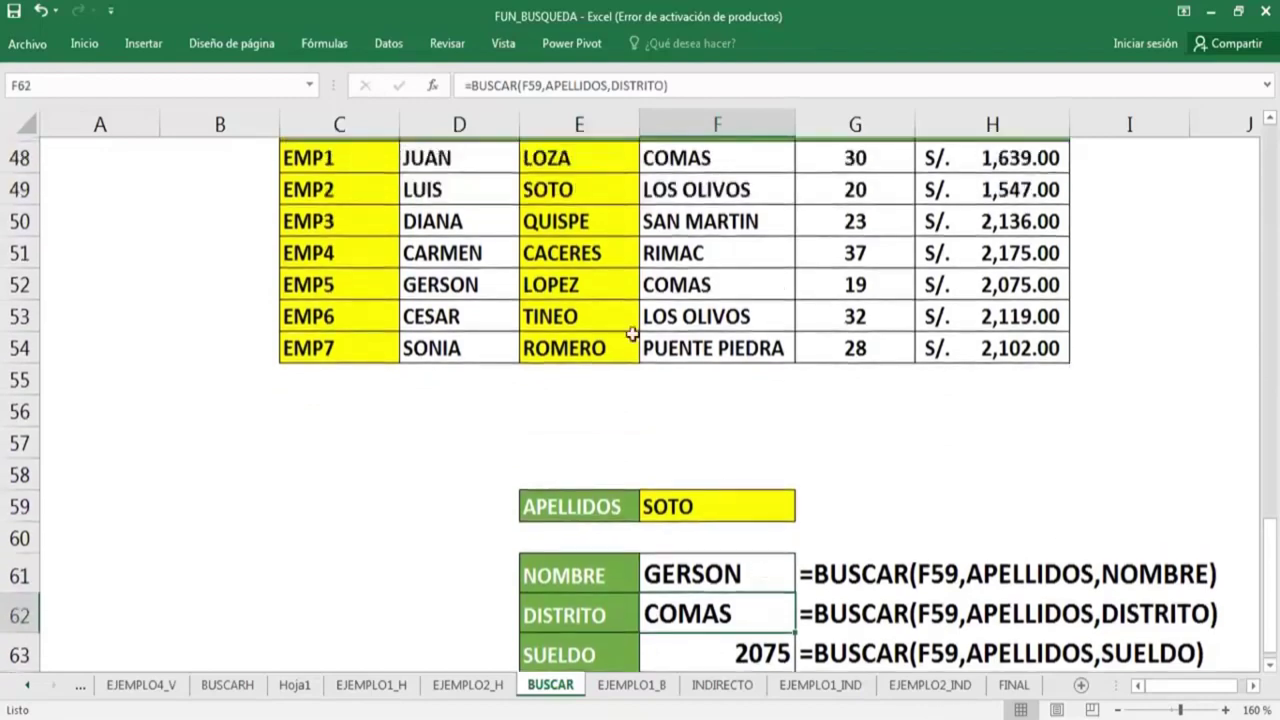
scroll(566, 200, up, 1)
drag(570, 188, 578, 376)
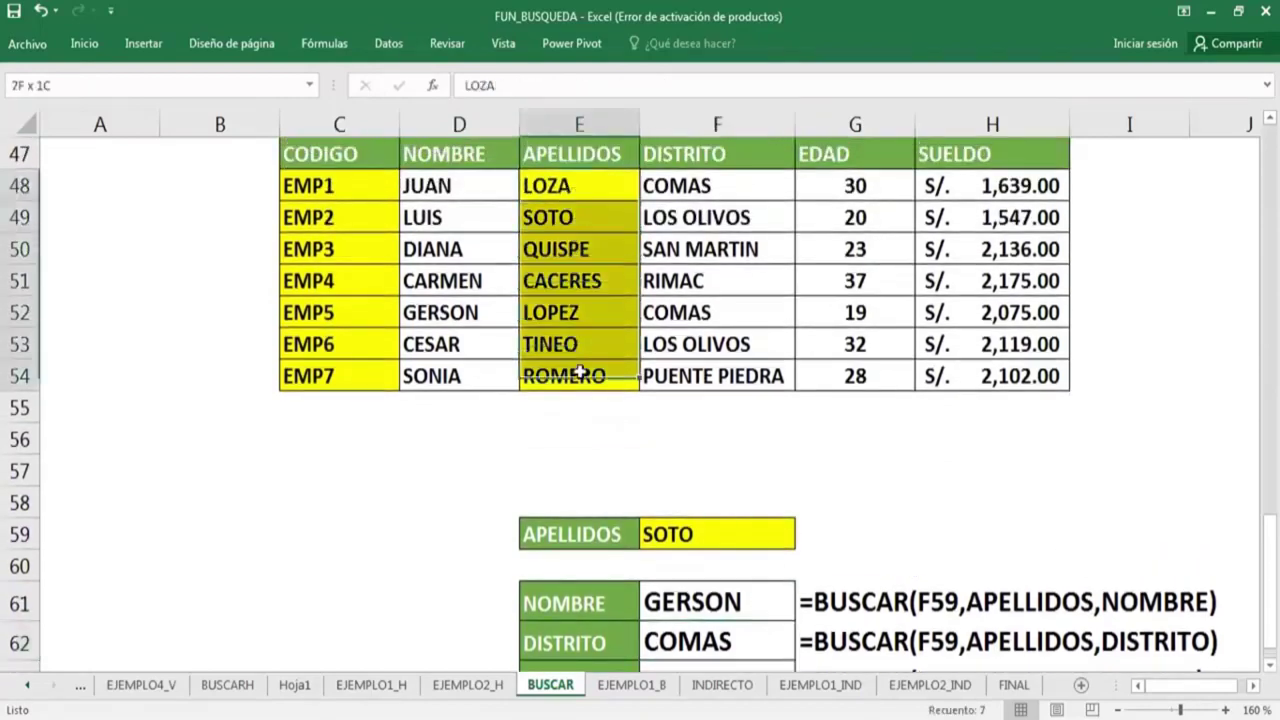
scroll(910, 592, down, 3)
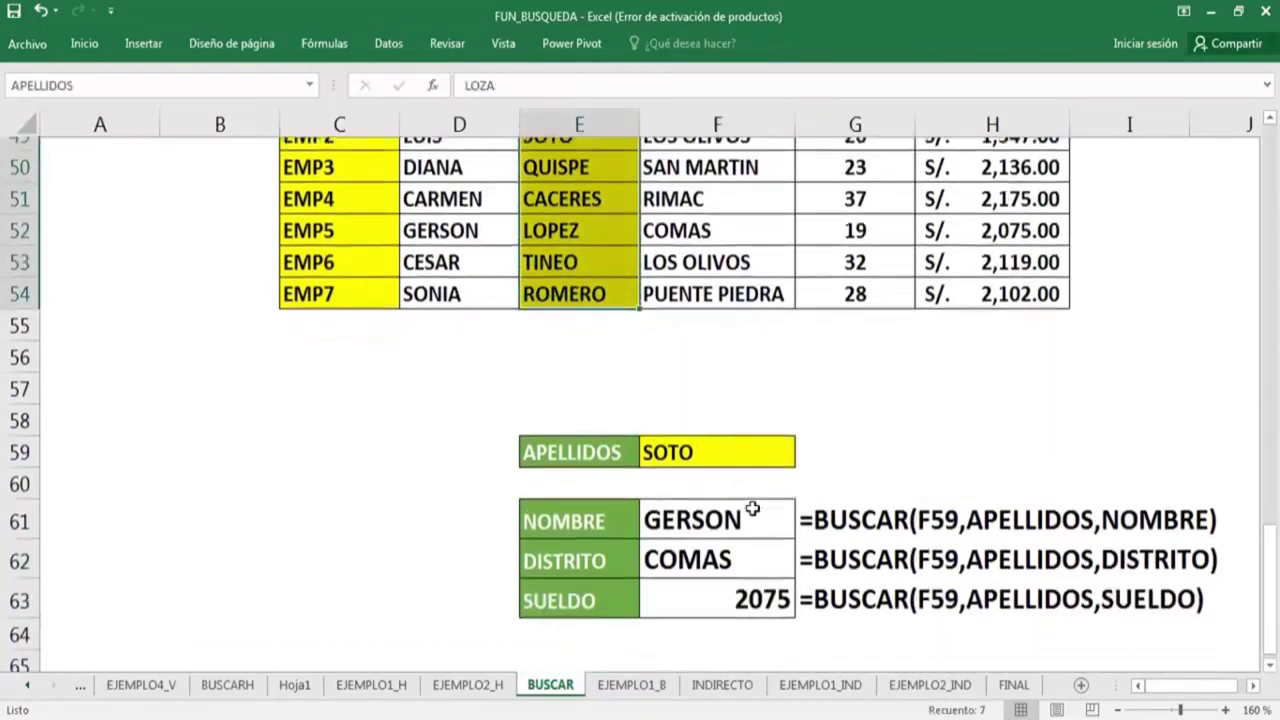
click(861, 372)
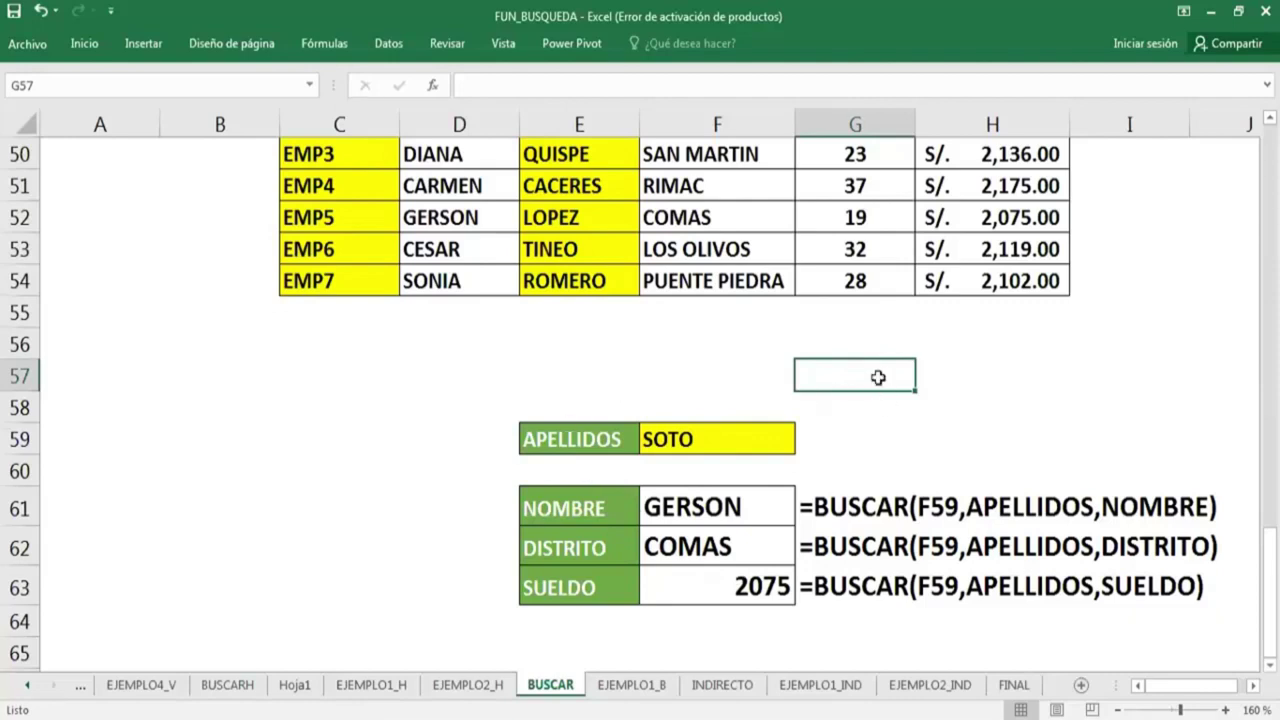
Extend the G57 note with ' A-Z 0-9' so it reads VC ==> ORDENADO A-Z 0-9.
text(VC ==>)
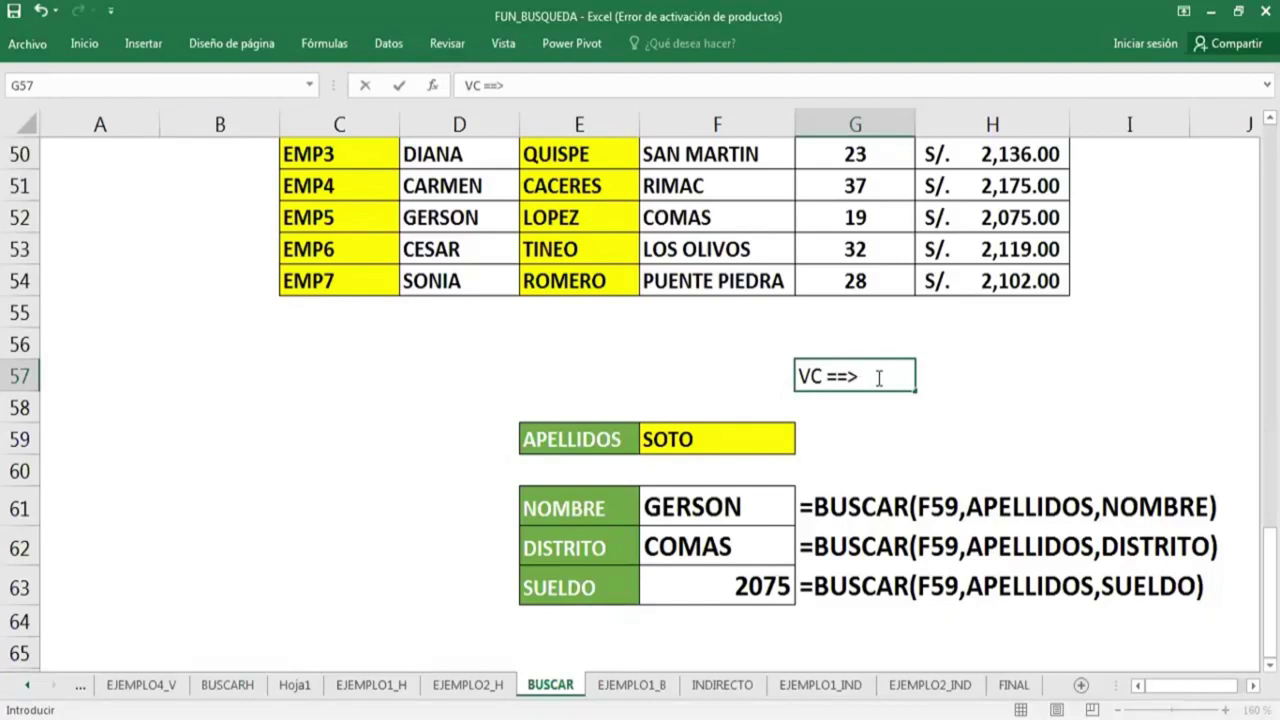
text( ORDEN)
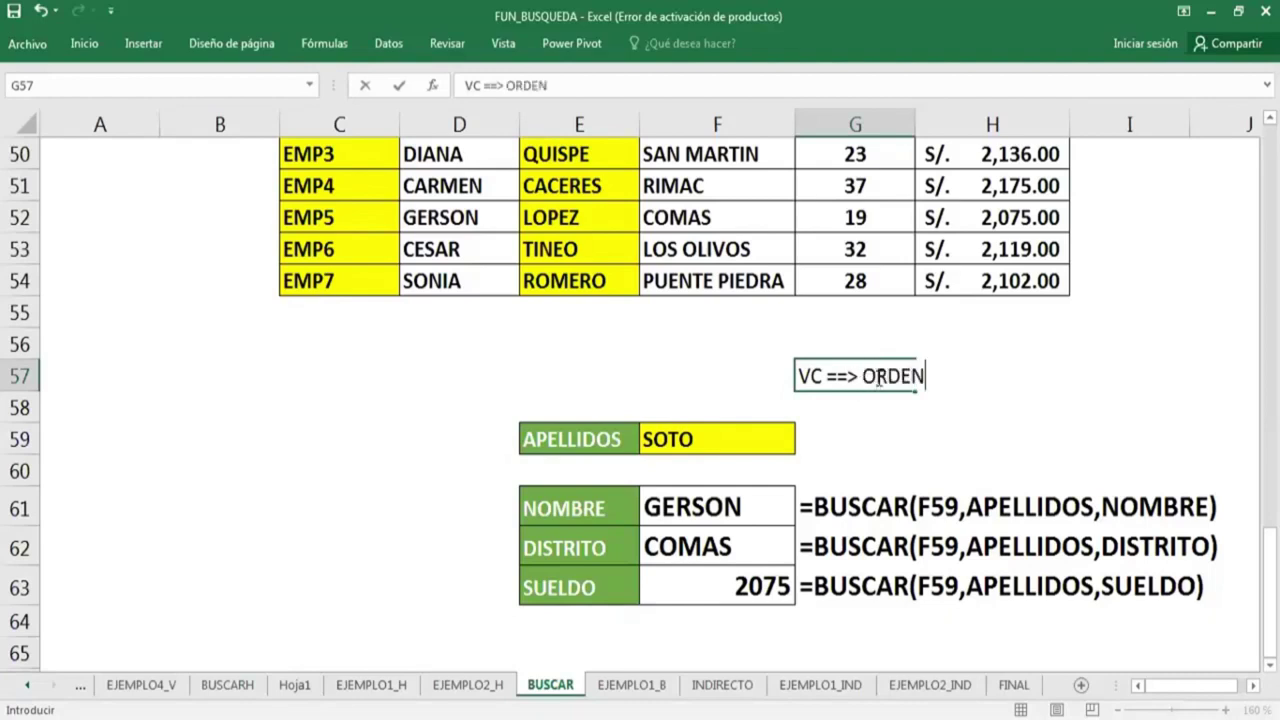
text(ADO)
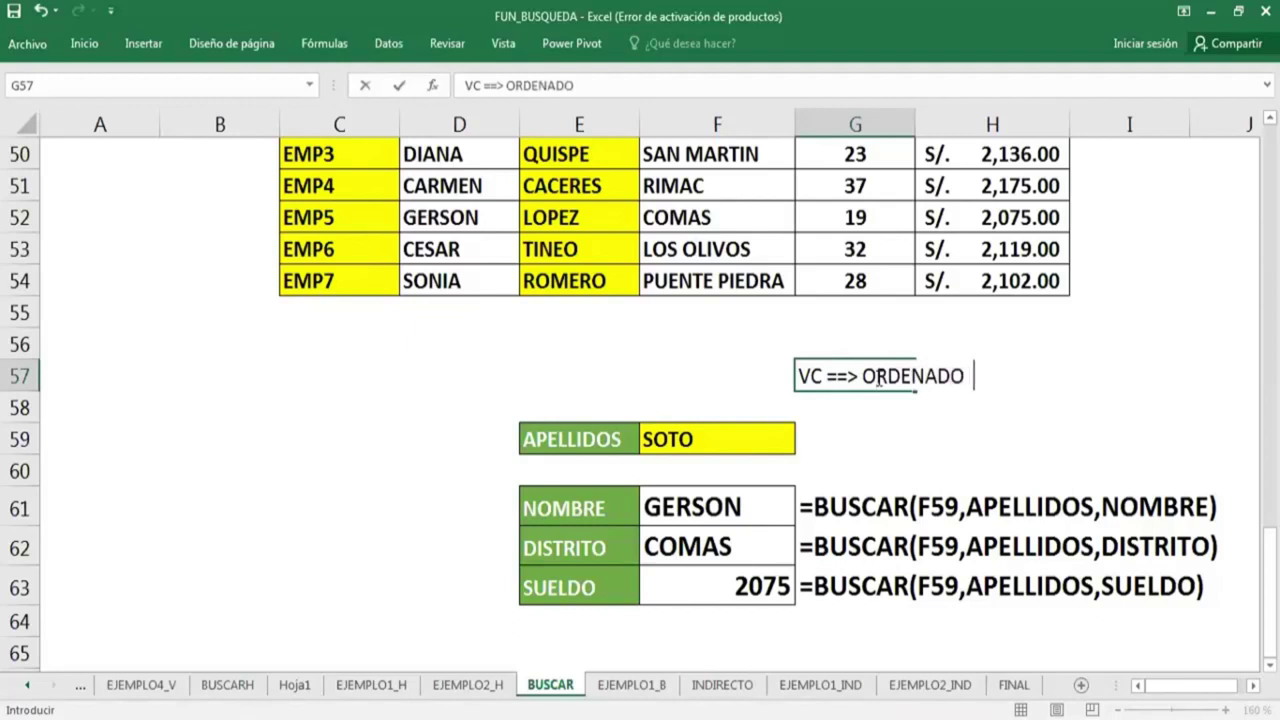
text(A)
text(-Z)
text(   0-9)
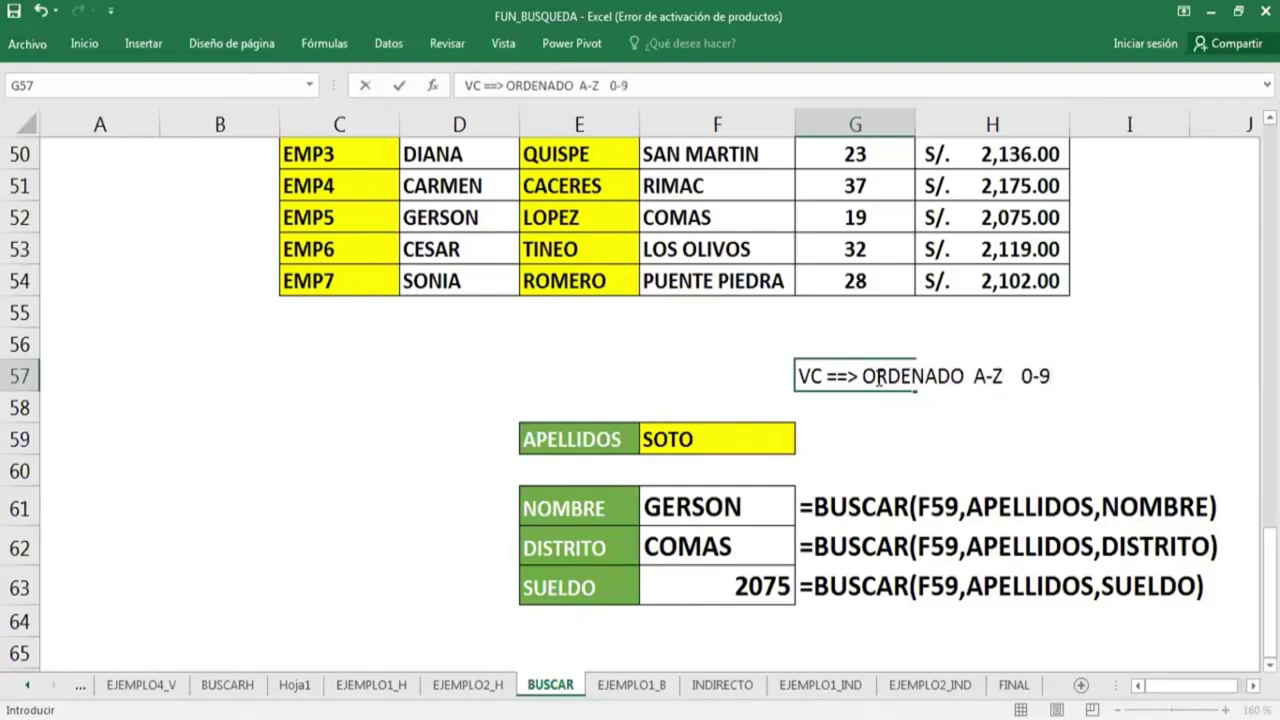
key(Return)
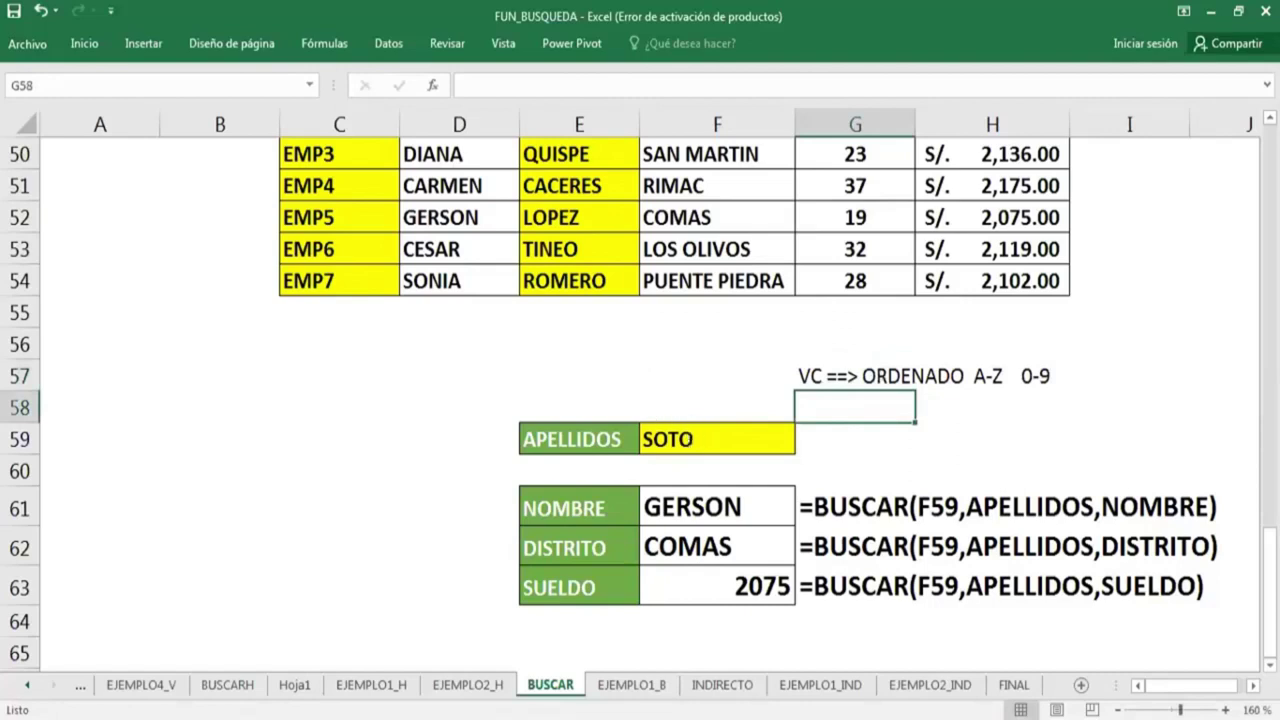
Return to the workbook and review the surnames in the table and the lookup cell.
key(alt+Tab)
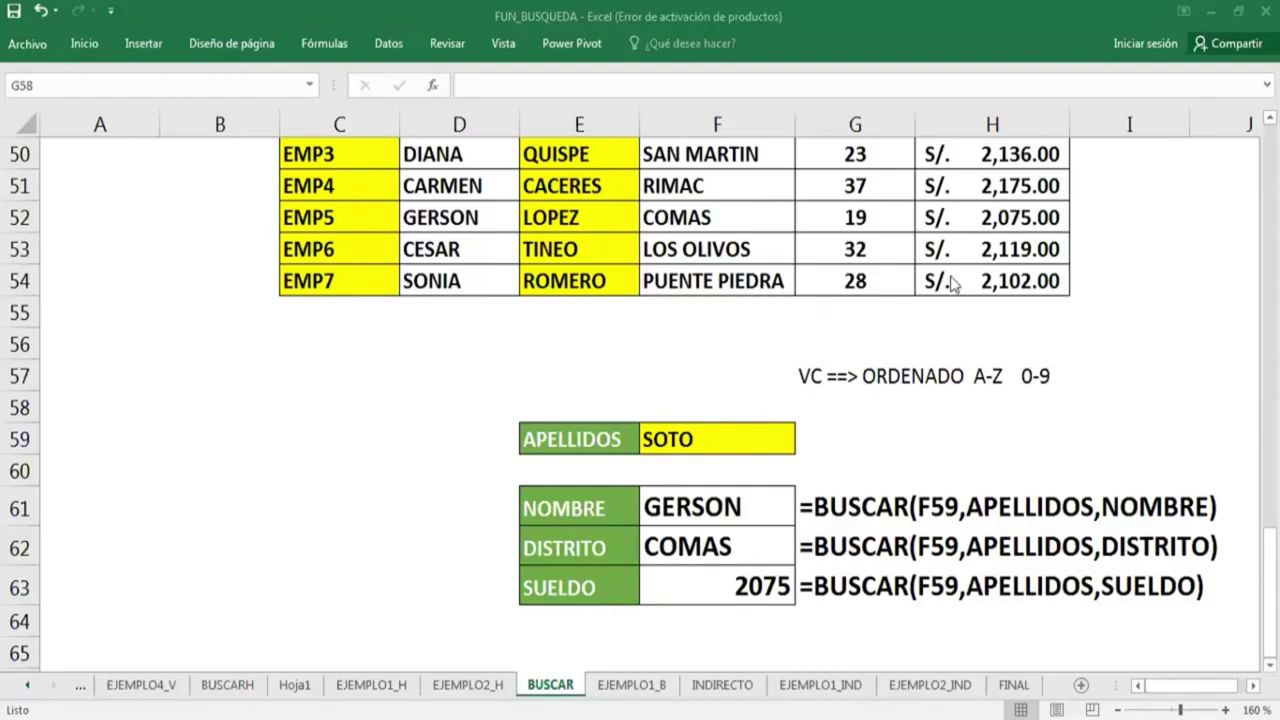
key(alt+Tab)
scroll(630, 300, up, 1)
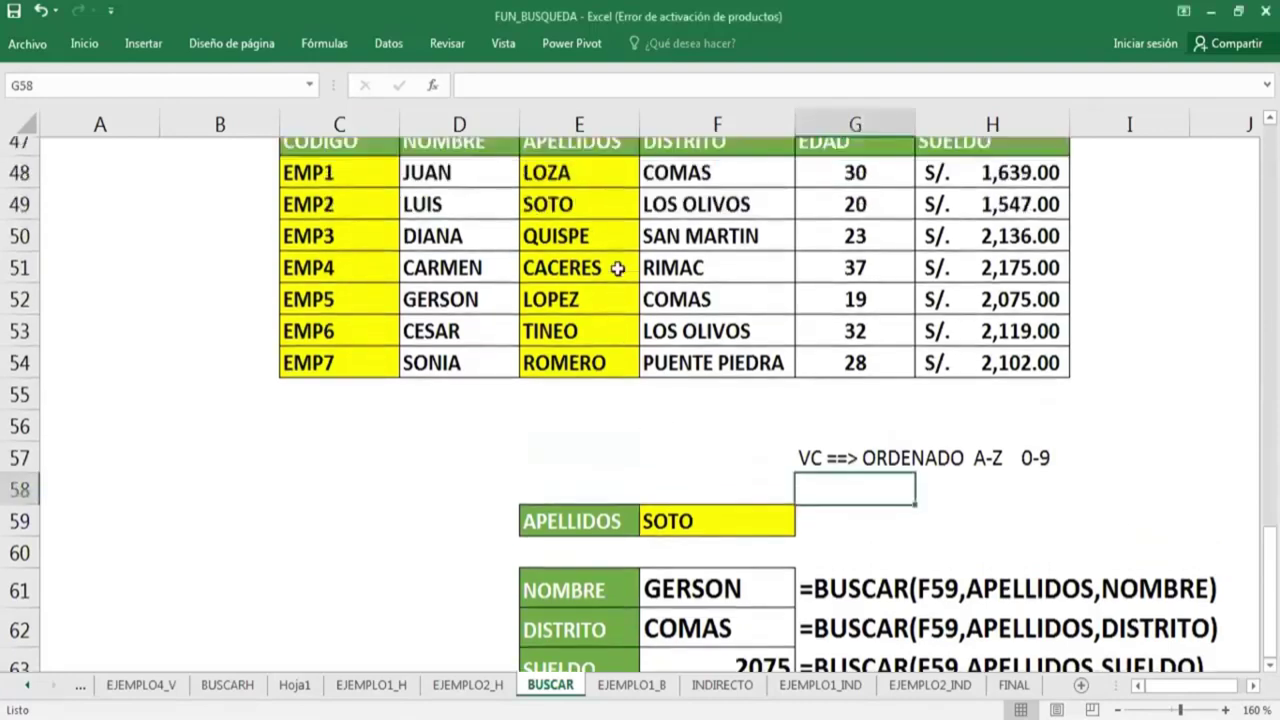
click(616, 190)
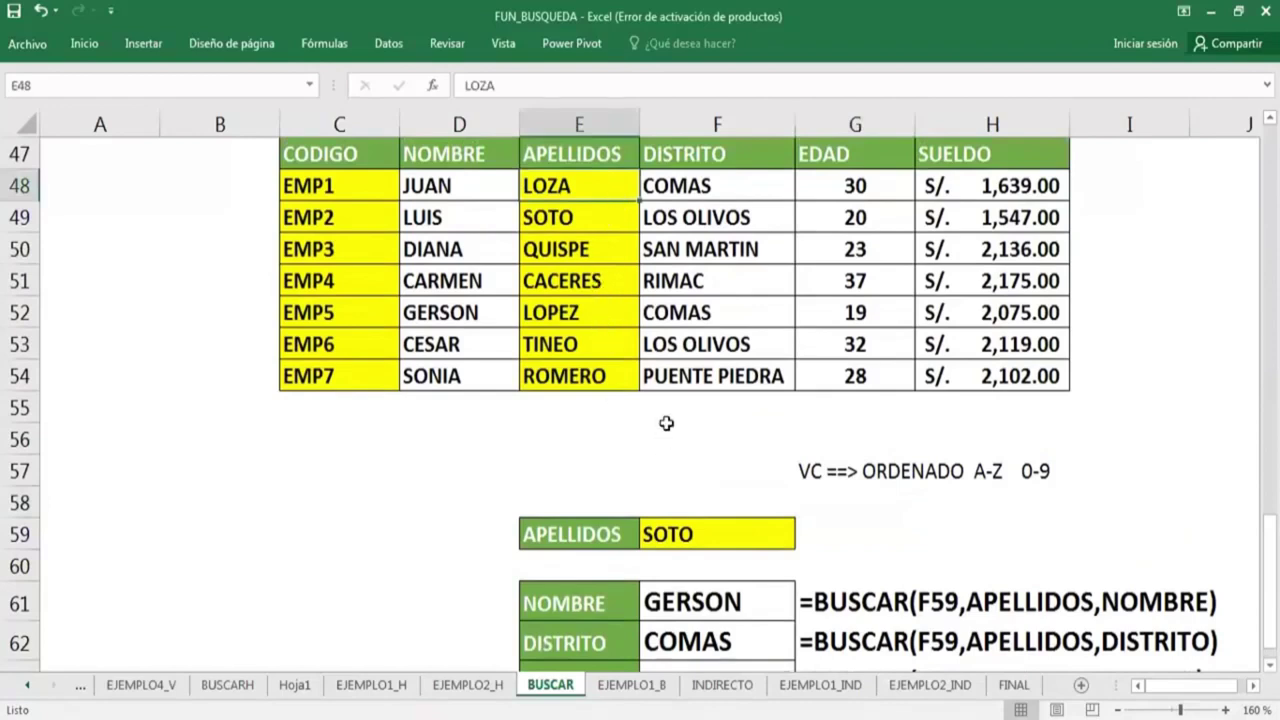
scroll(757, 451, down, 2)
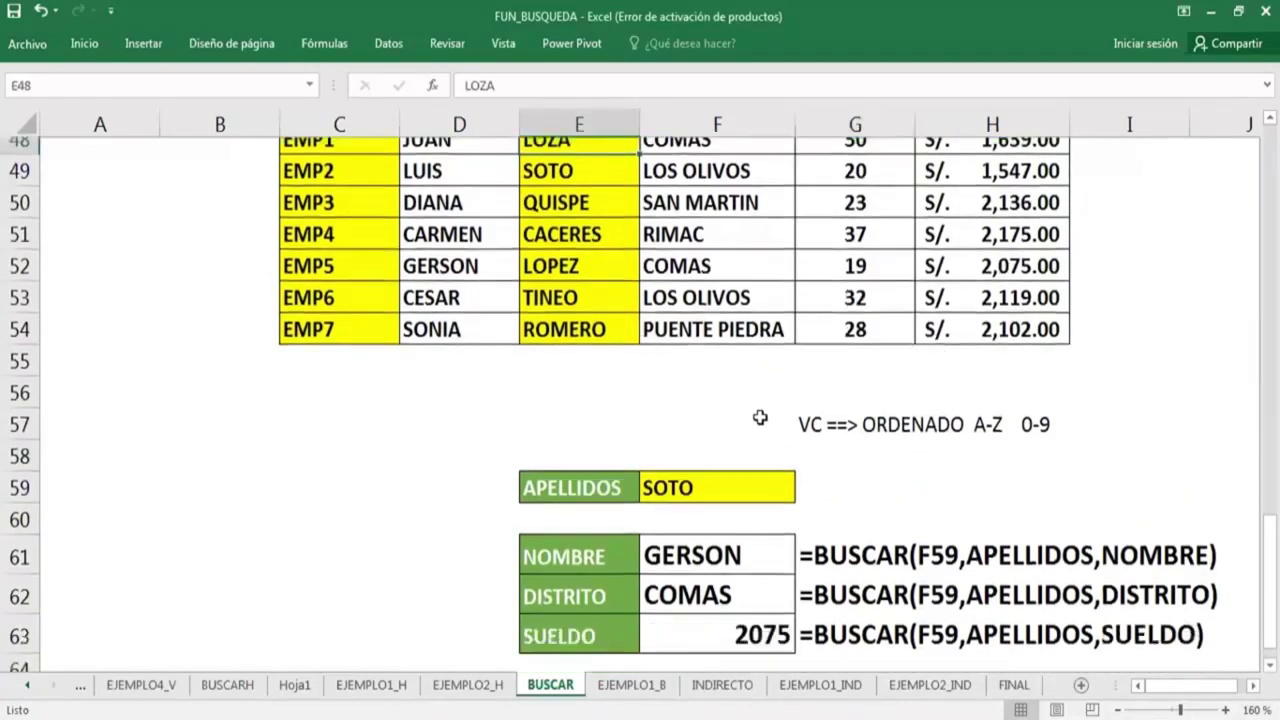
click(769, 343)
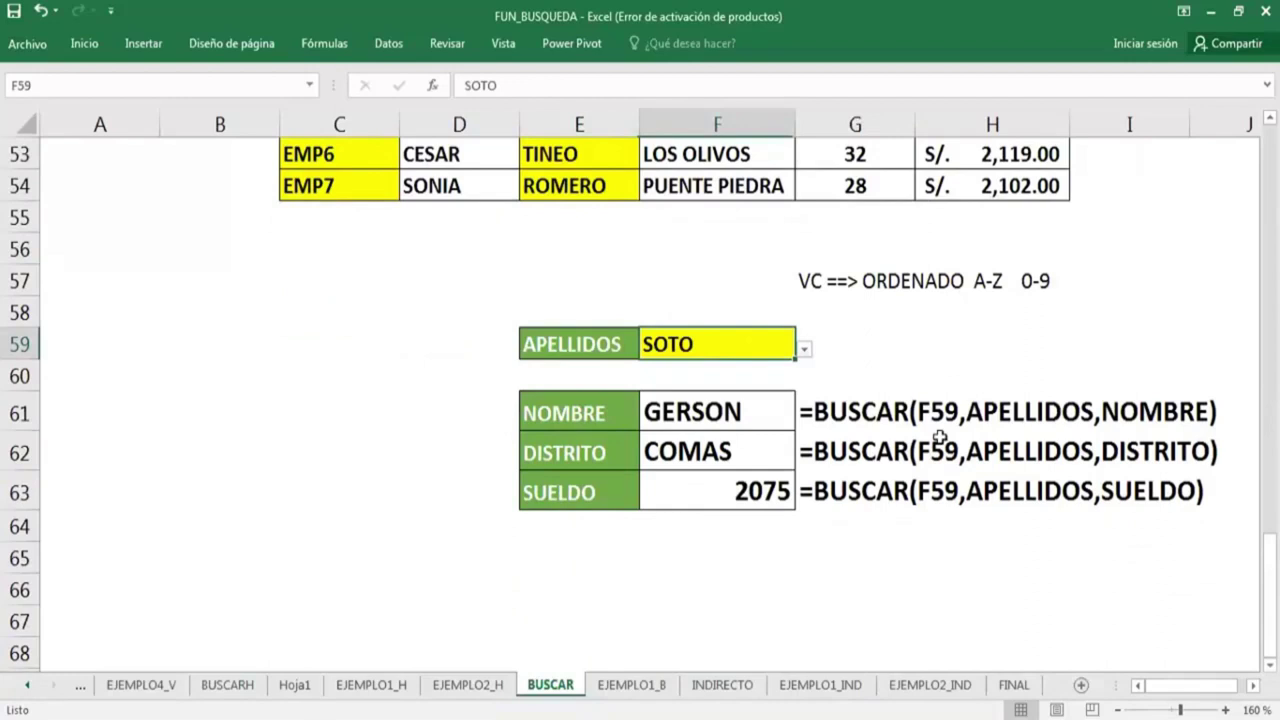
key(Right)
key(Right)
scroll(777, 337, up, 2)
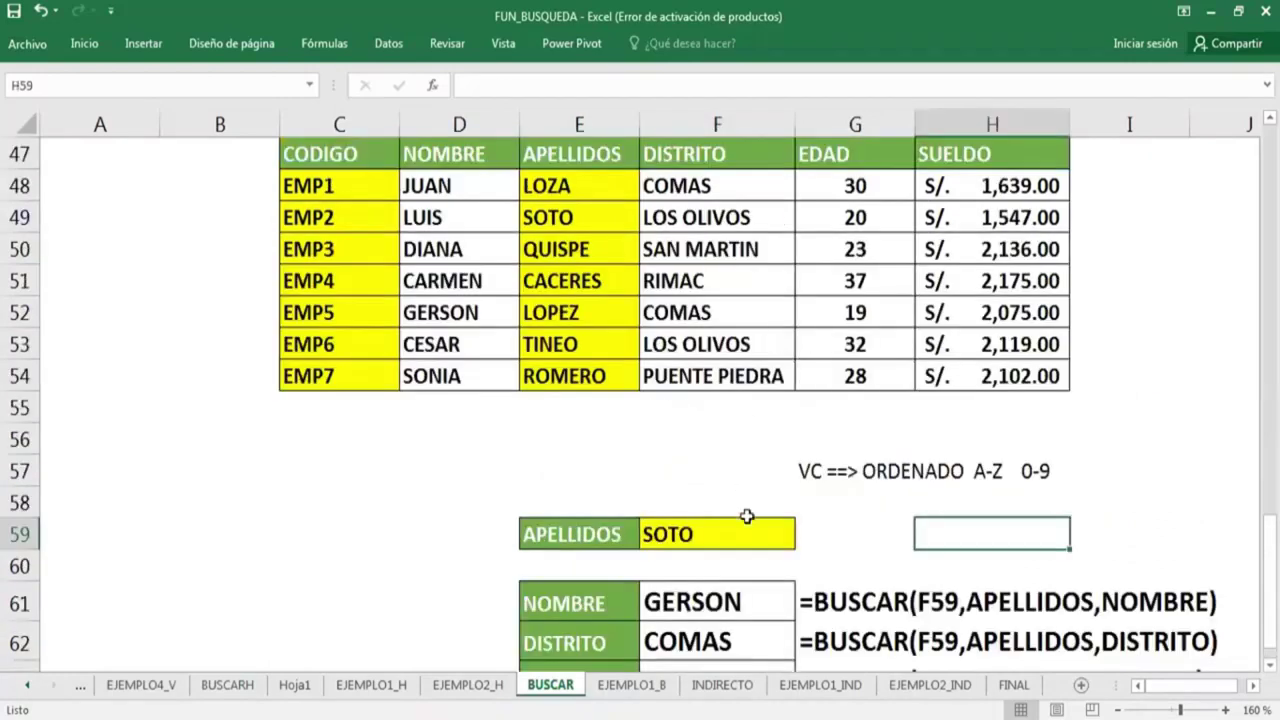
click(584, 188)
key(Down)
key(Down)
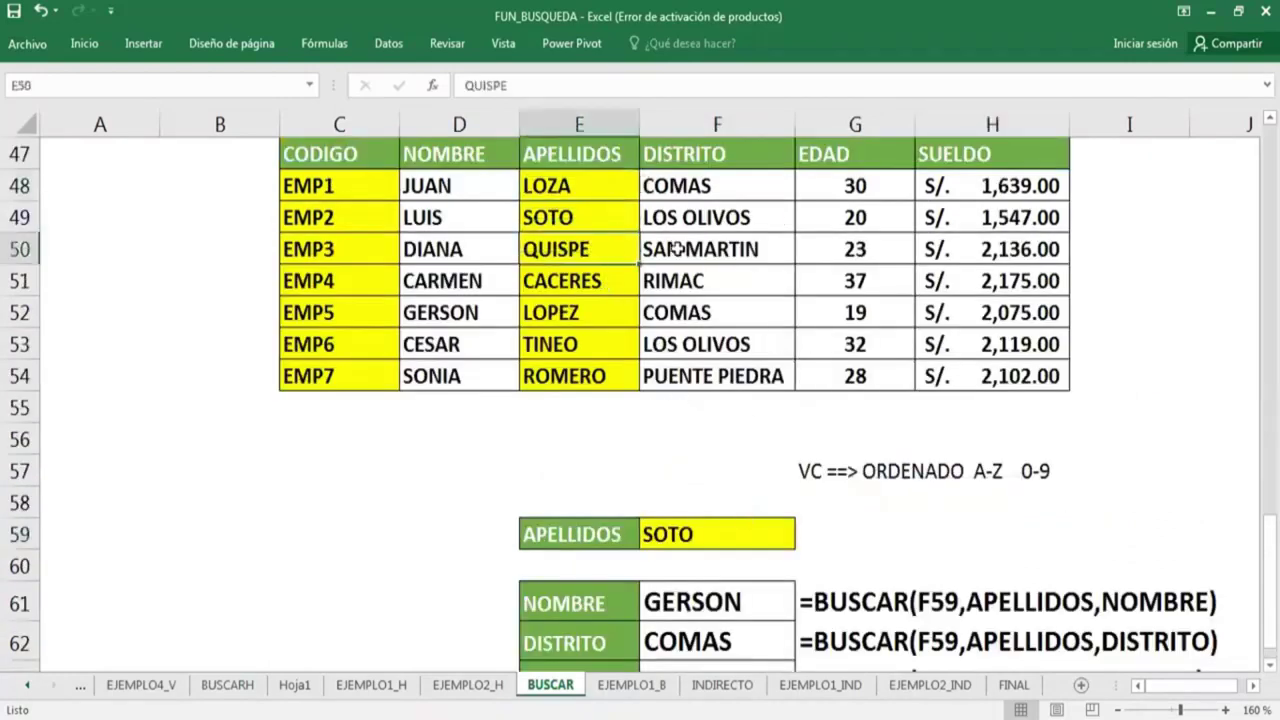
click(595, 282)
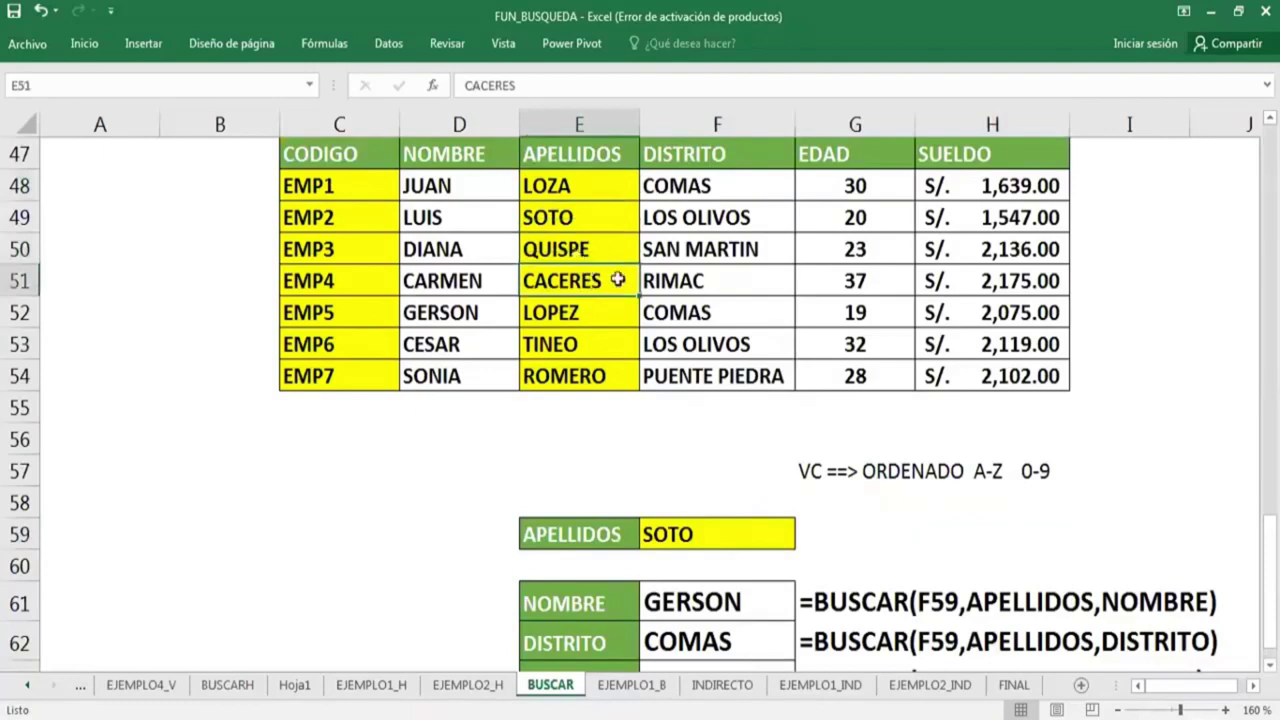
Pin the Datos ribbon and sort the employee table A to Z by APELLIDOS.
click(399, 50)
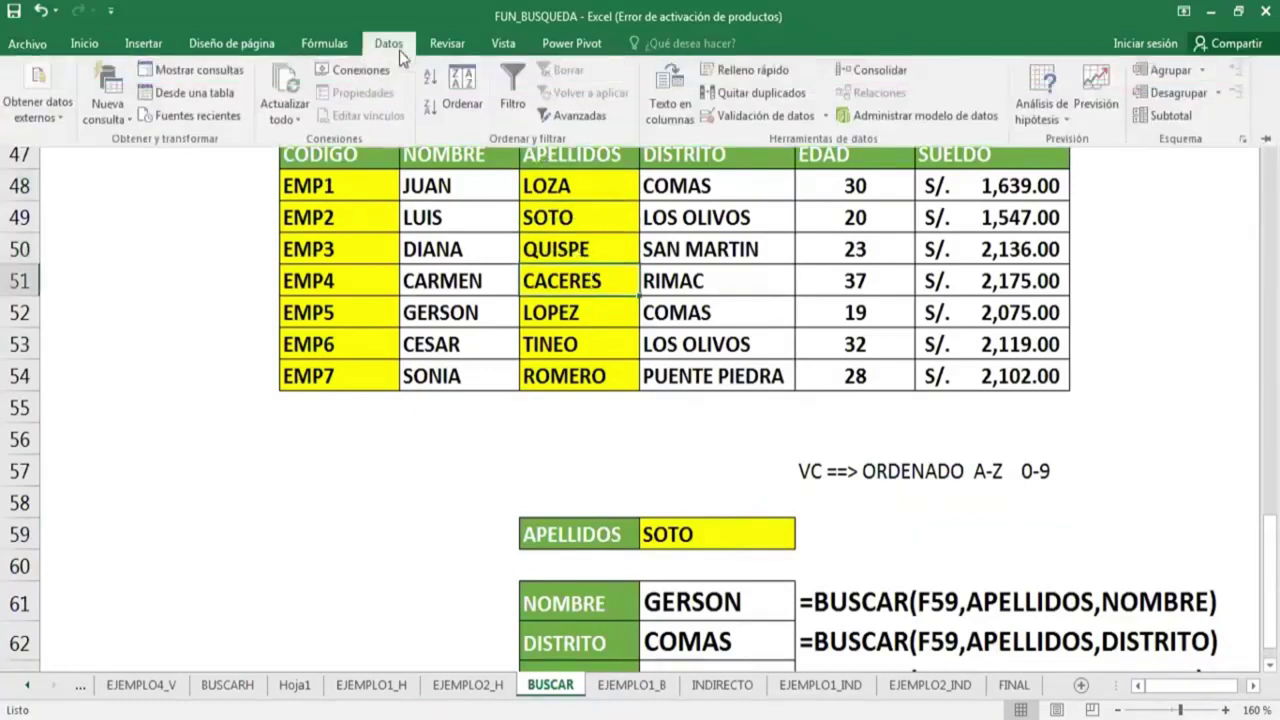
double_click(399, 50)
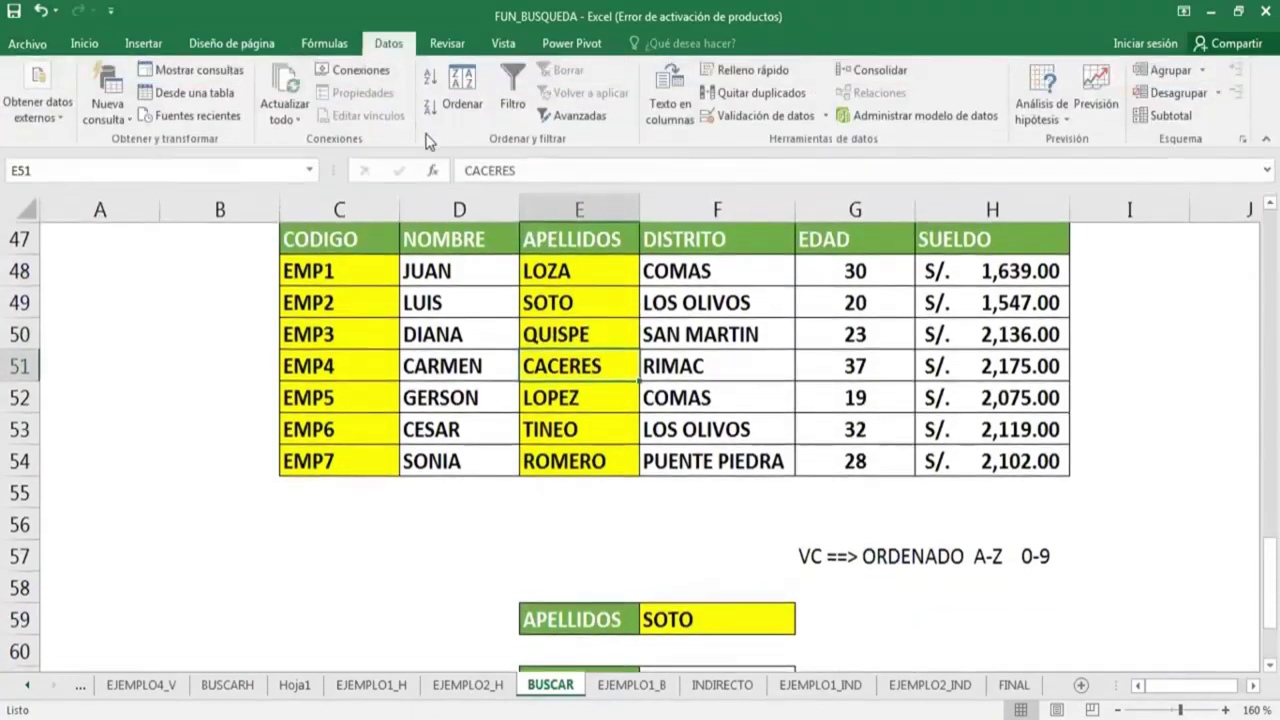
click(582, 403)
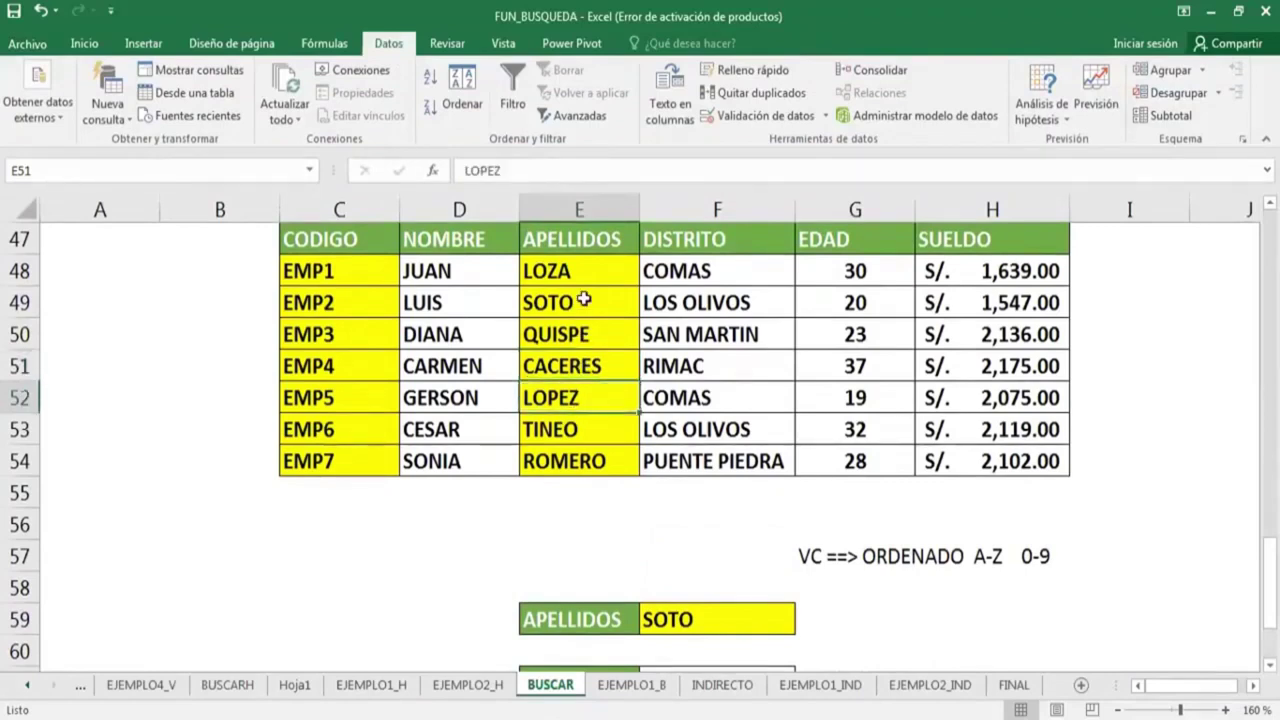
drag(580, 280, 596, 386)
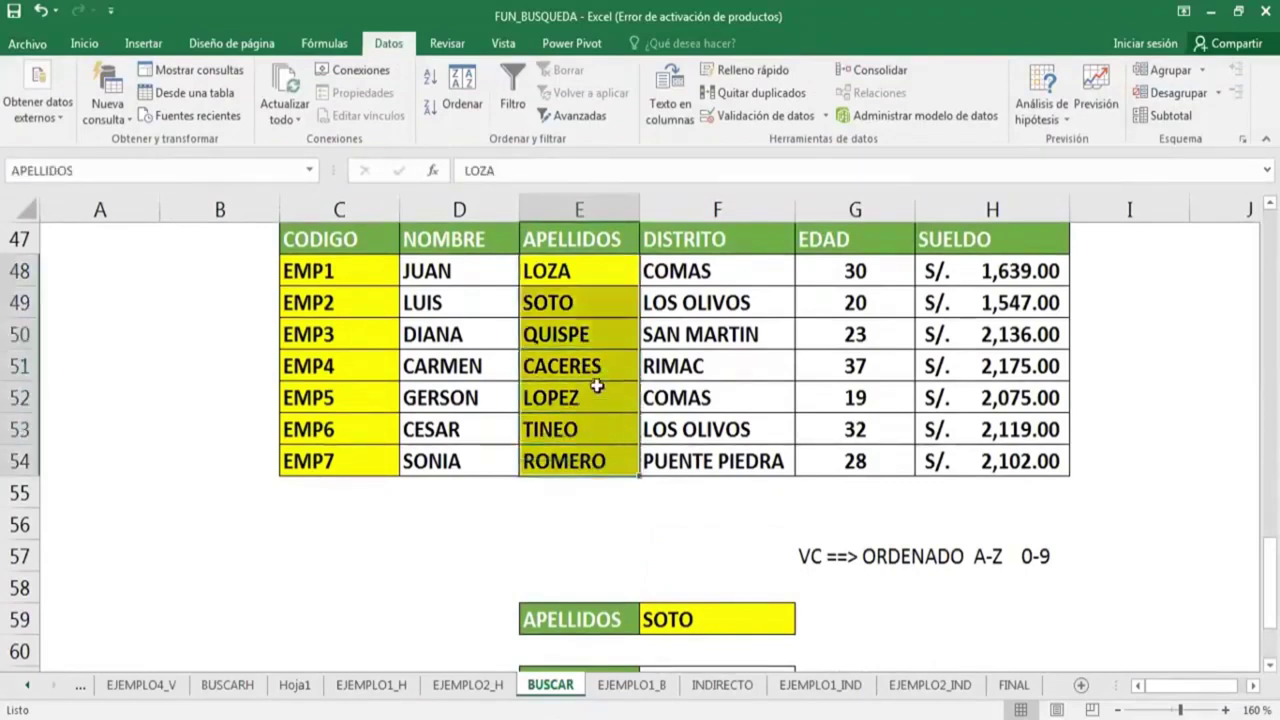
click(596, 398)
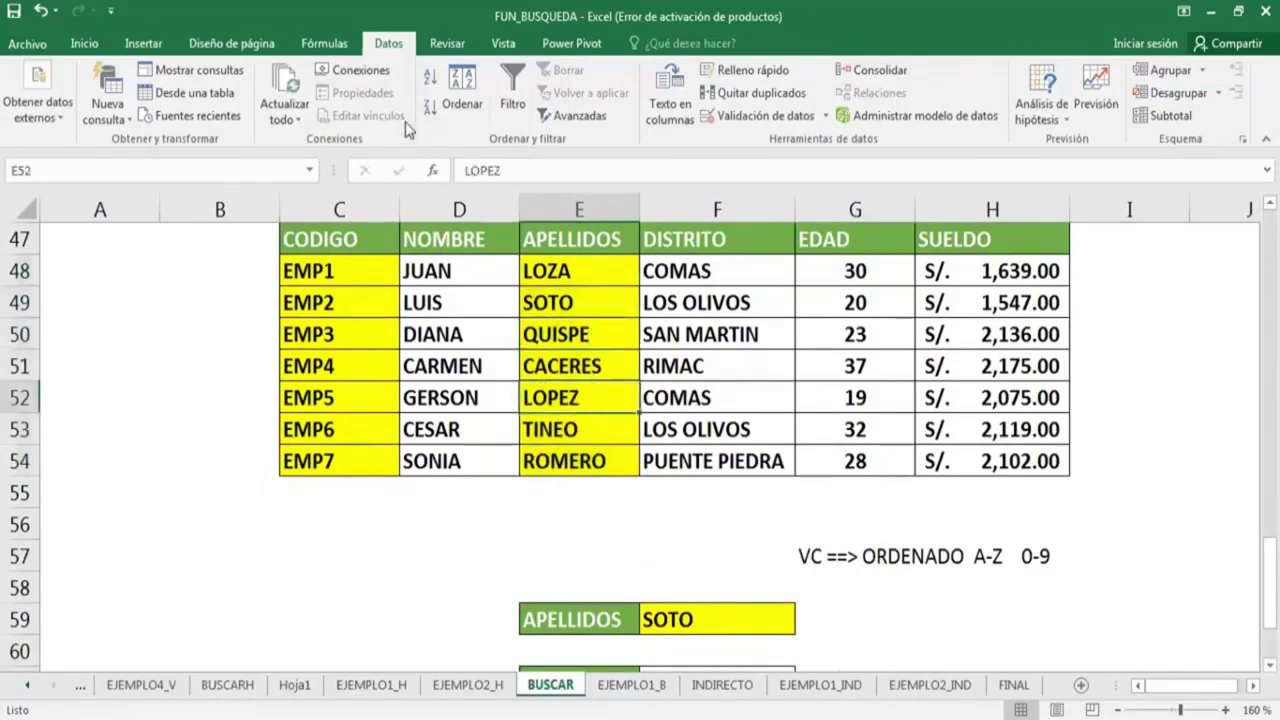
click(428, 85)
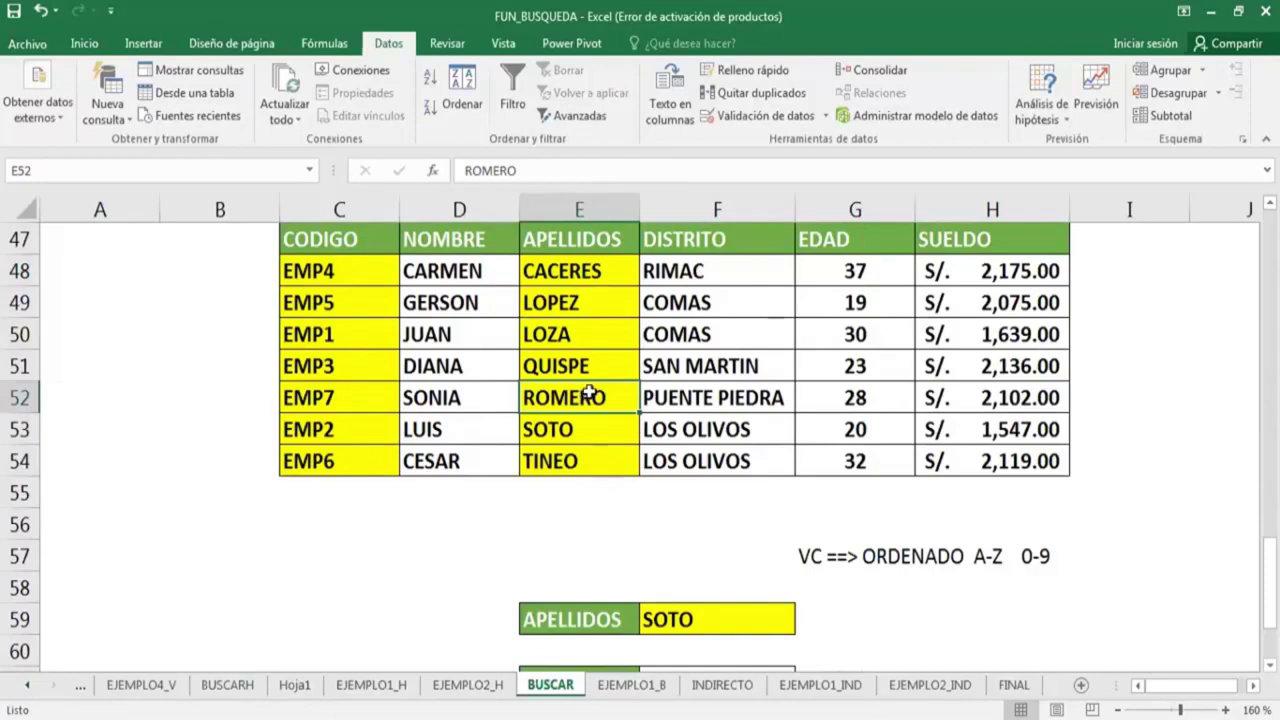
click(603, 364)
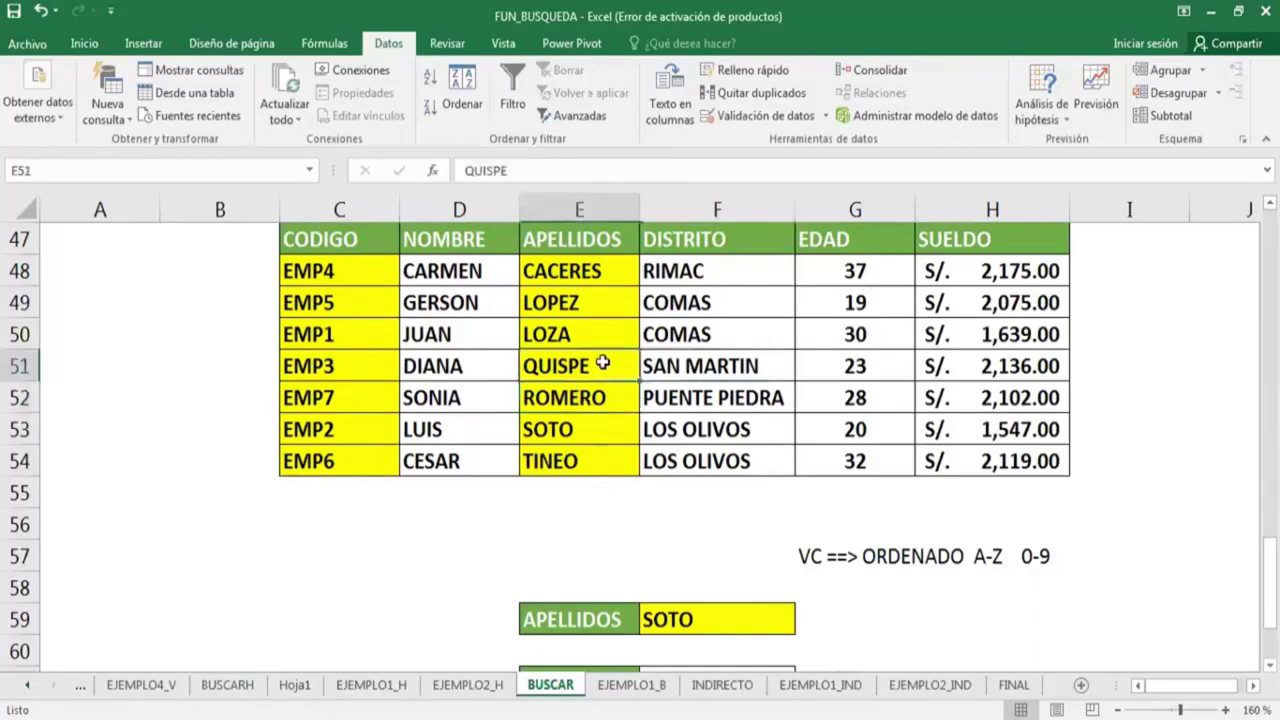
click(611, 334)
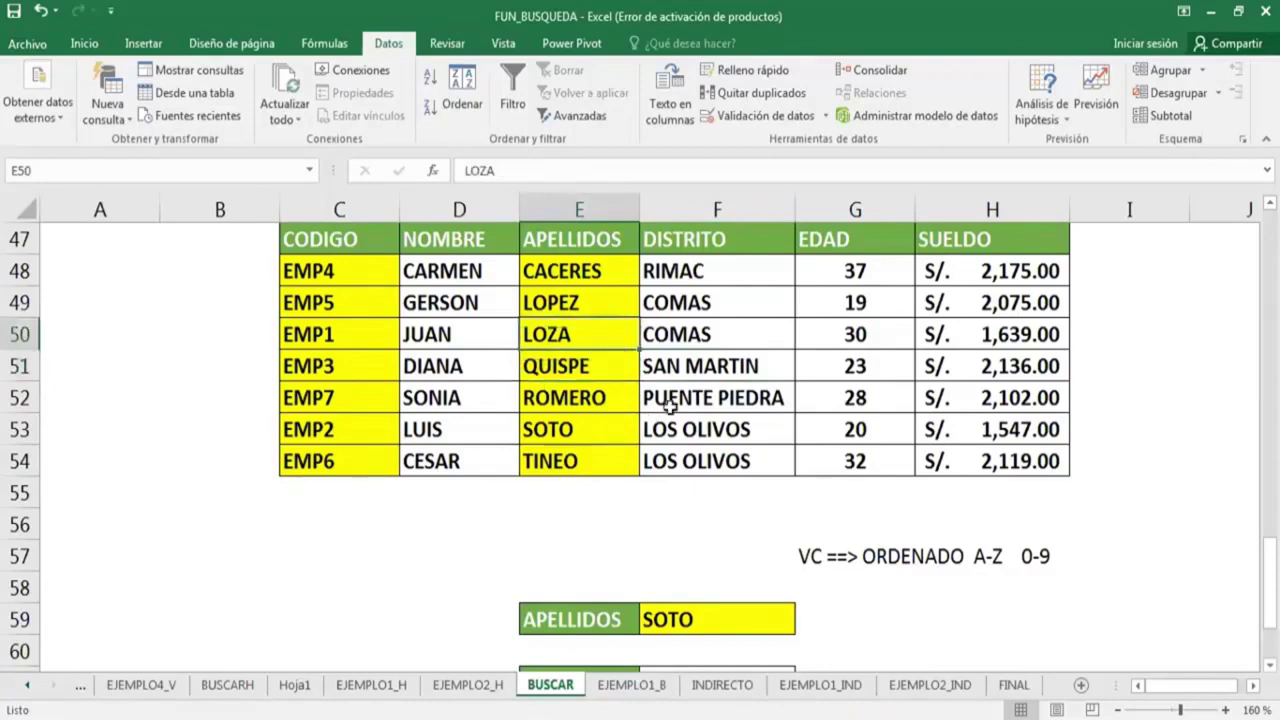
scroll(669, 405, down, 1)
scroll(669, 405, down, 1)
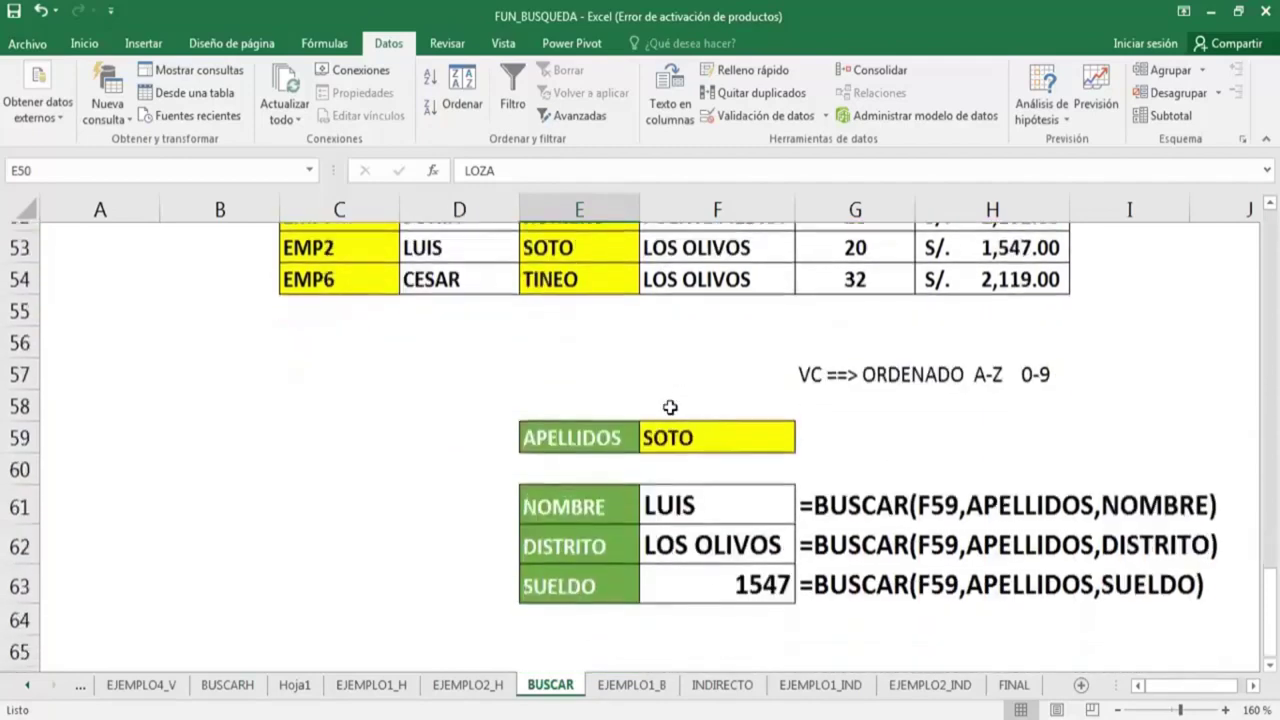
scroll(669, 405, down, 1)
click(737, 332)
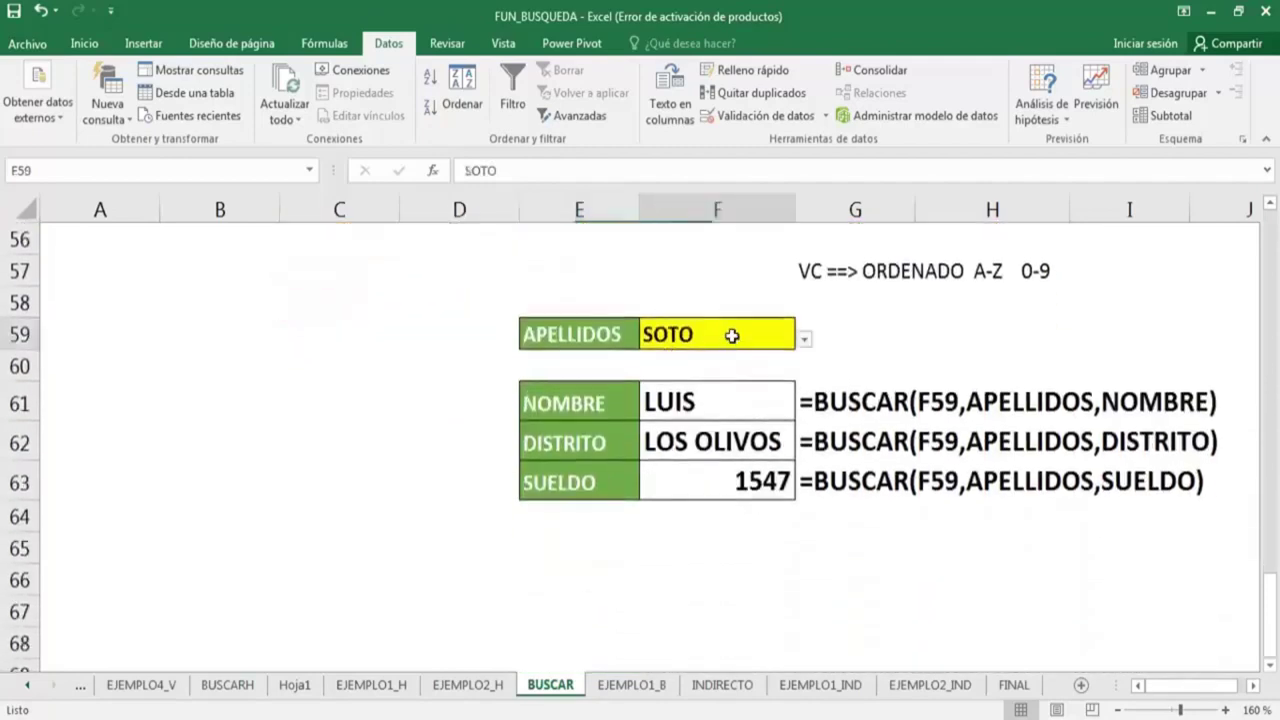
click(733, 404)
key(Down)
scroll(660, 404, up, 2)
scroll(600, 404, up, 1)
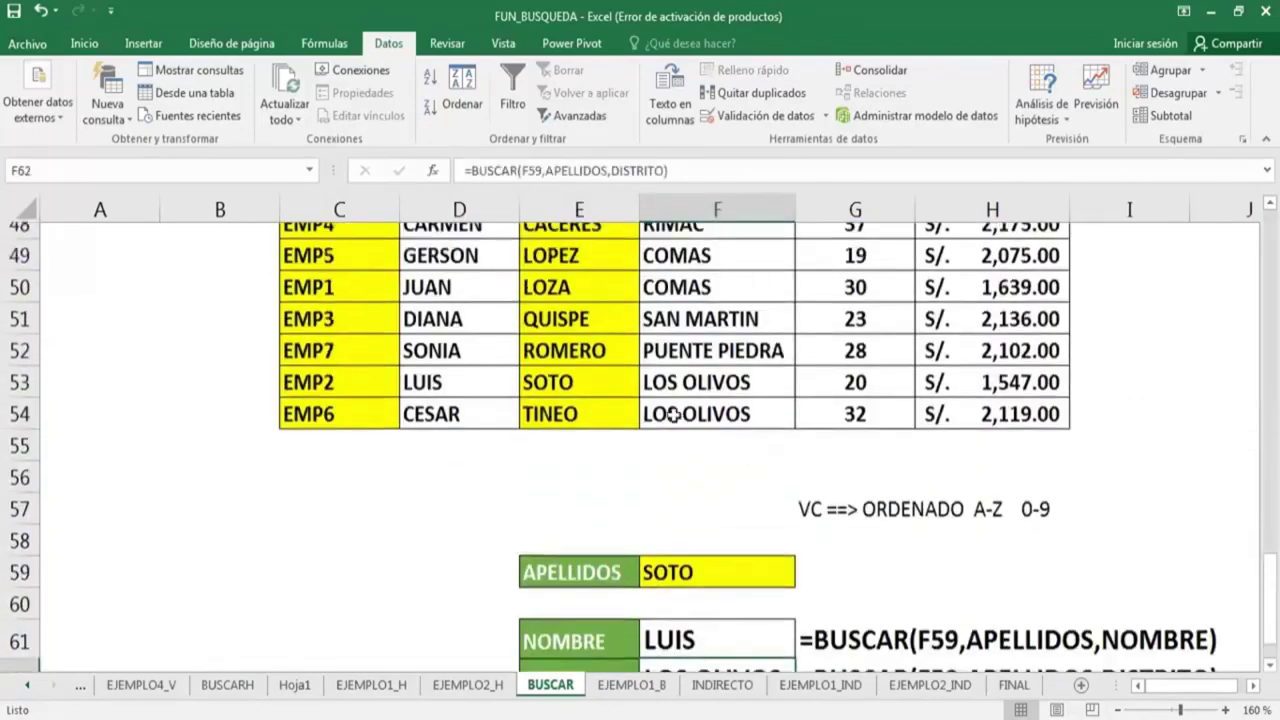
click(575, 432)
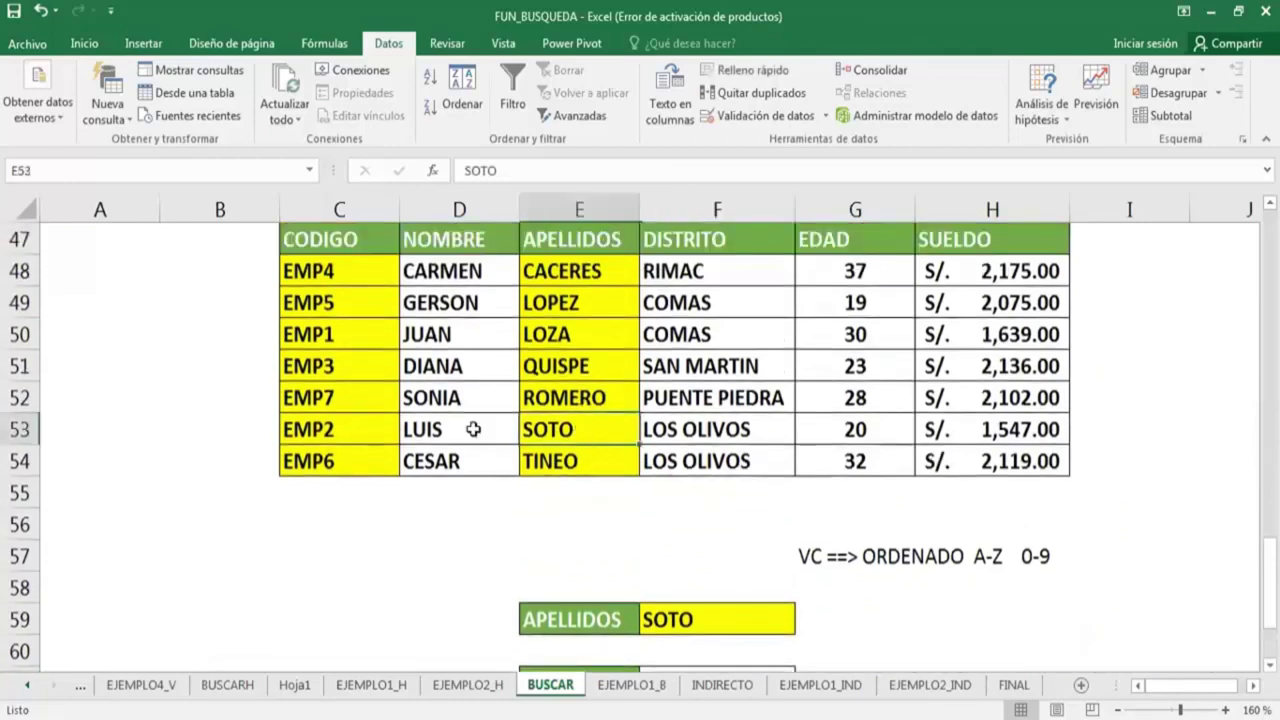
click(473, 429)
click(705, 432)
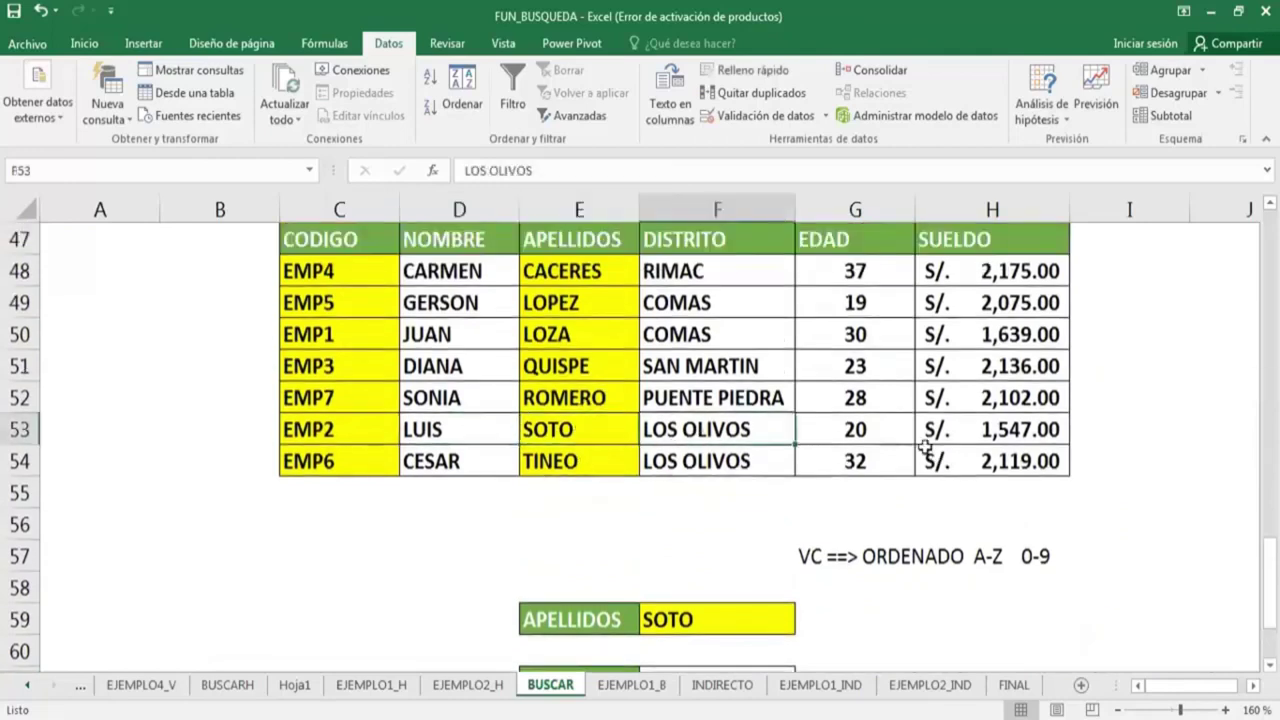
click(973, 430)
Review the SUELDO lookup result and the sorted surname rows of the table.
scroll(850, 500, down, 3)
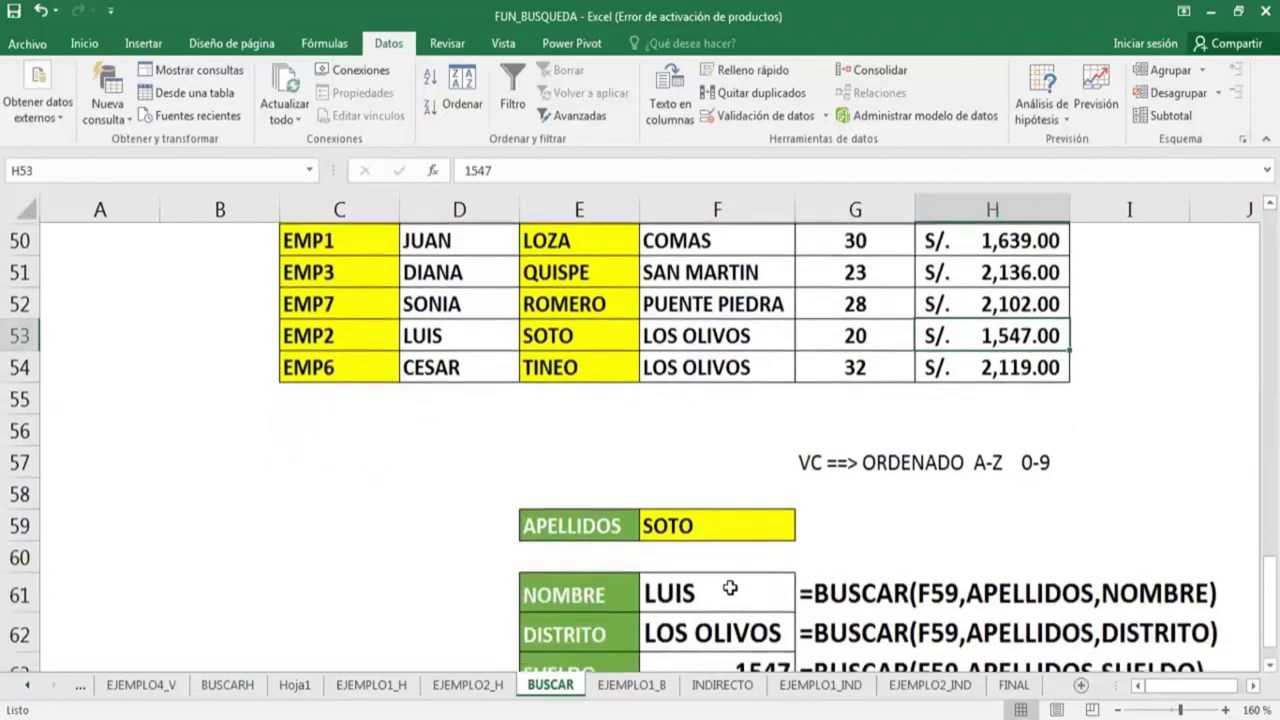
scroll(750, 560, down, 3)
click(730, 585)
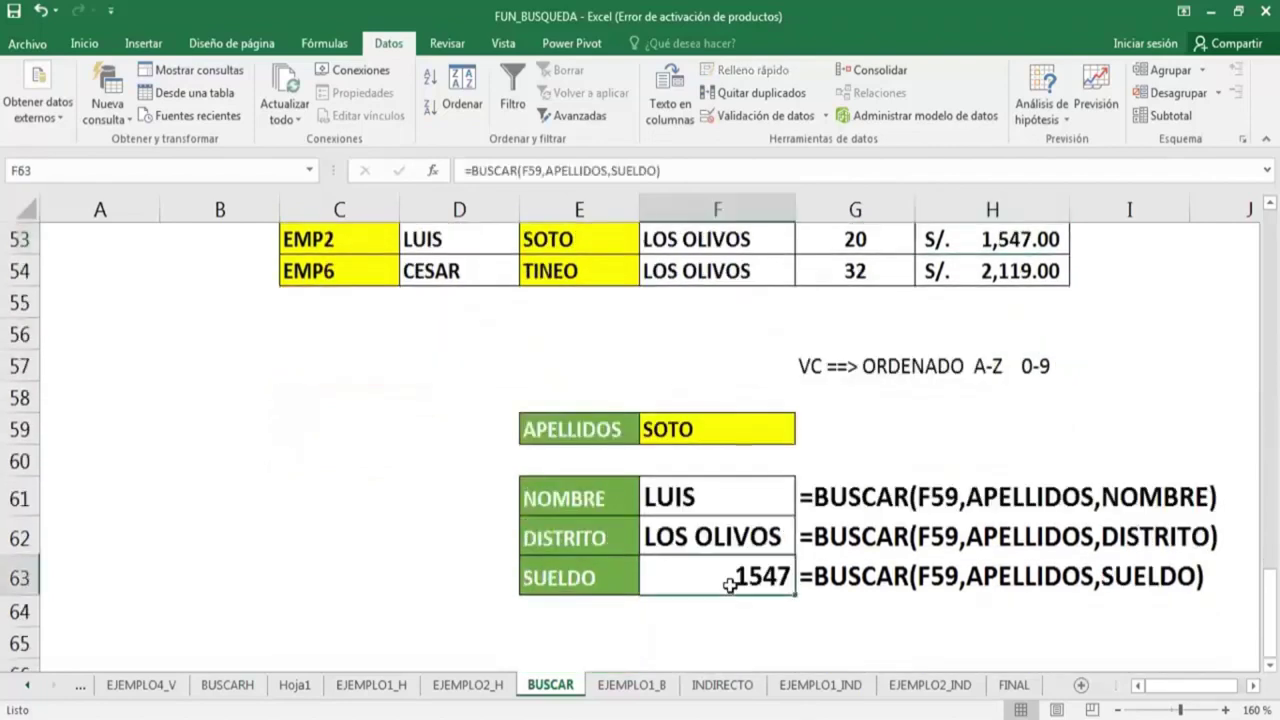
scroll(730, 585, up, 1)
scroll(709, 580, up, 1)
scroll(663, 557, up, 1)
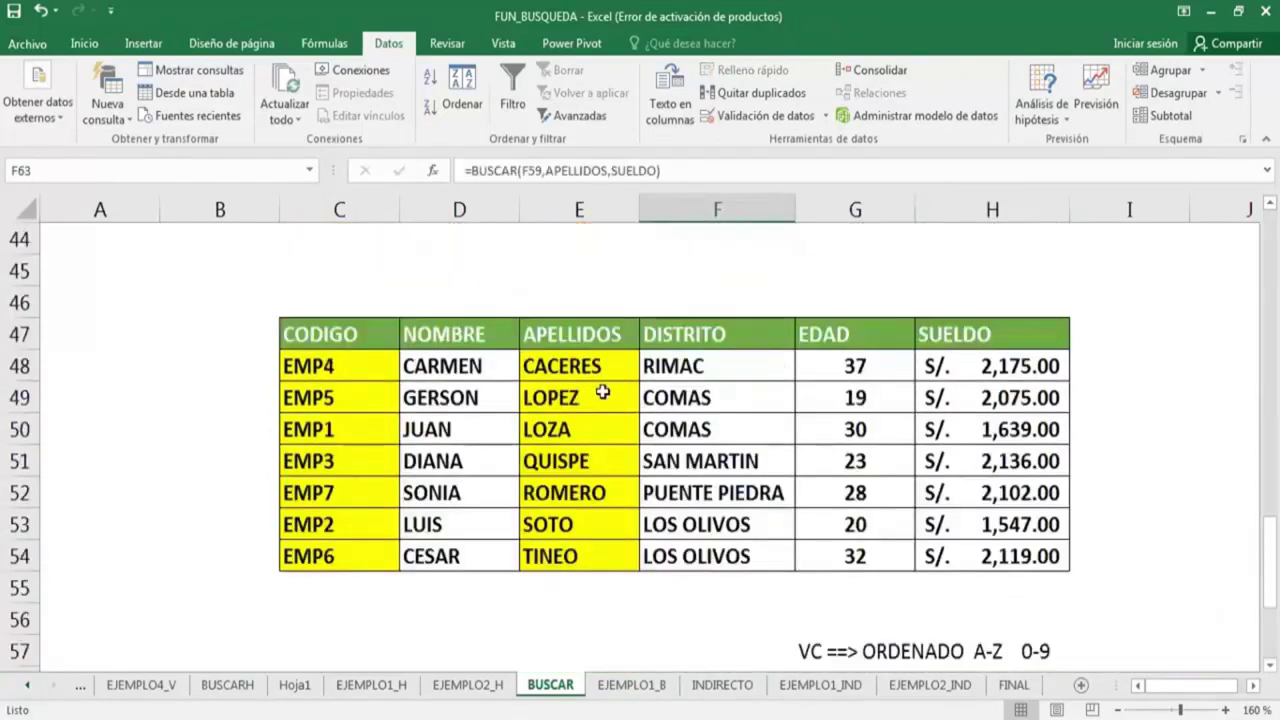
click(603, 393)
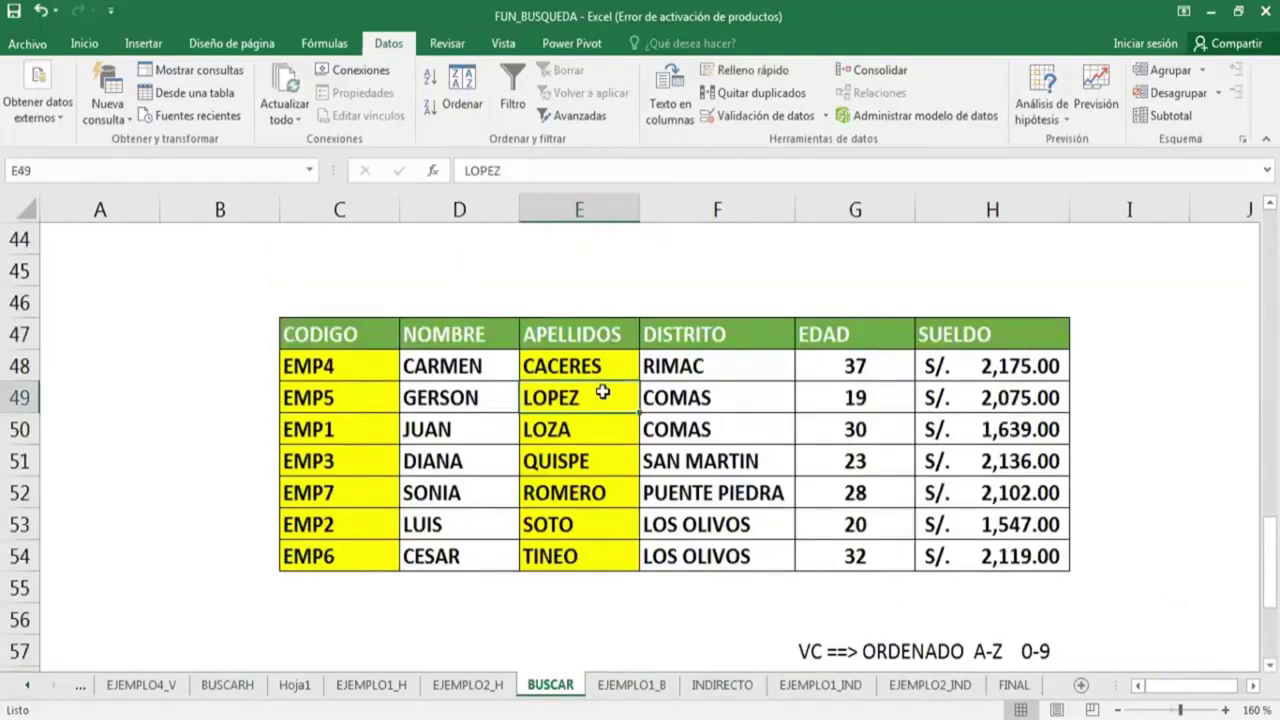
click(690, 460)
scroll(766, 466, down, 1)
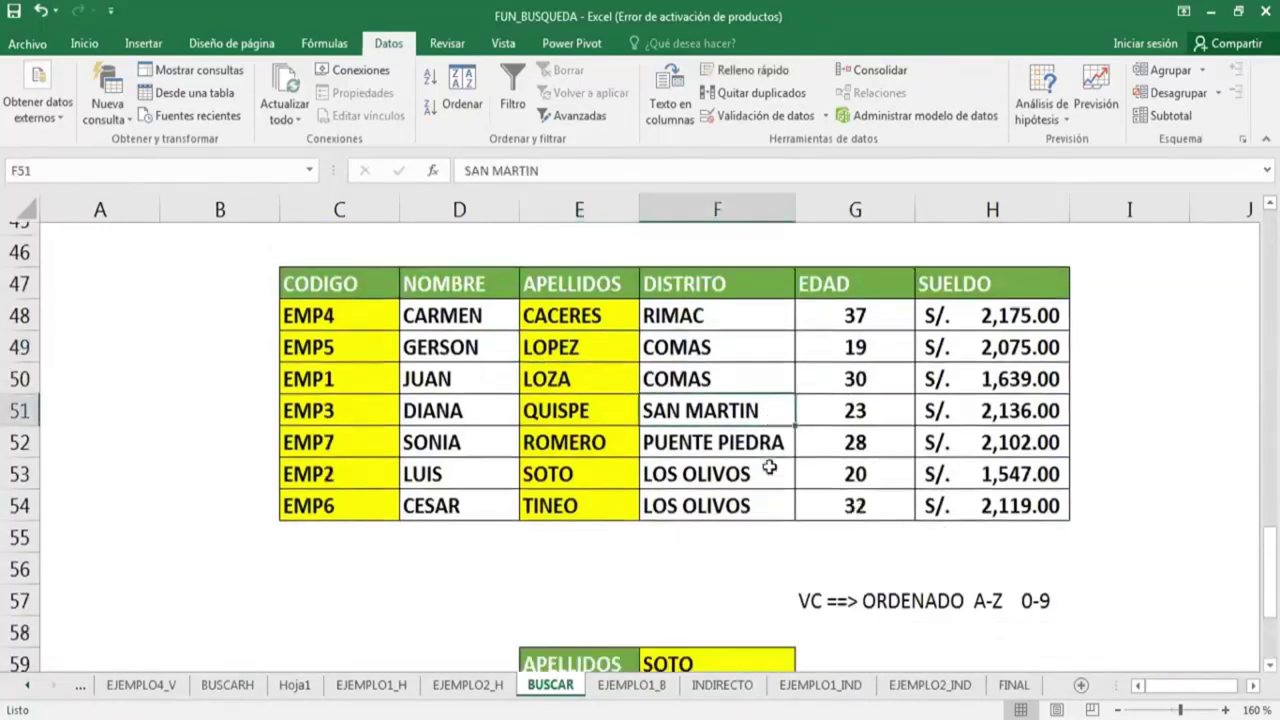
scroll(769, 467, down, 4)
scroll(770, 465, up, 2)
scroll(771, 463, down, 1)
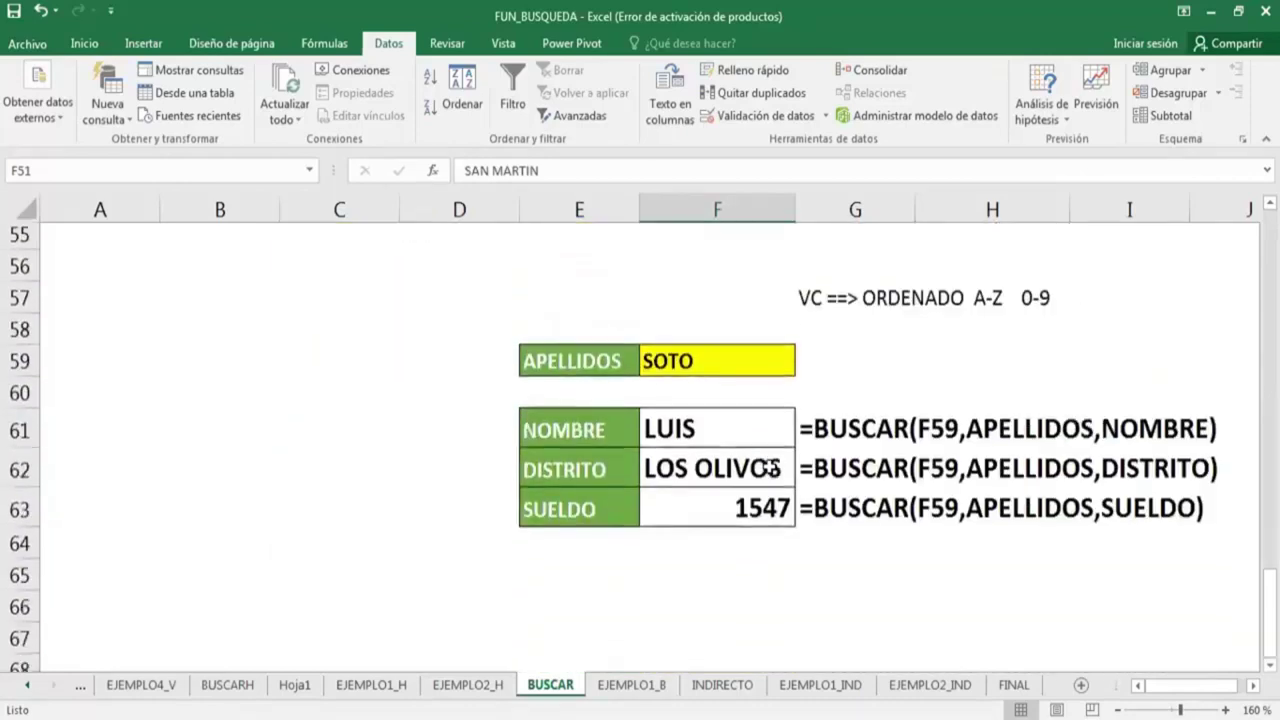
Switch the lookup surname in F59 to LOPEZ, then QUISPE, then ROMERO.
click(772, 337)
click(803, 340)
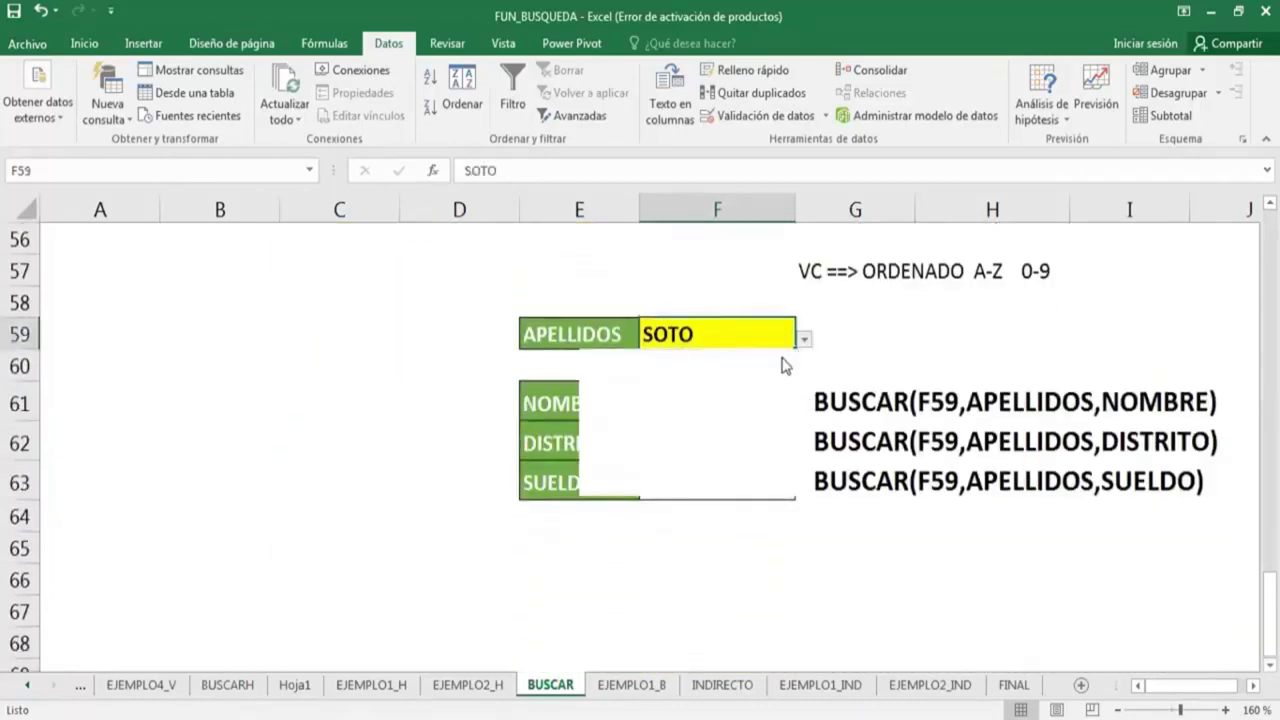
click(766, 384)
click(804, 340)
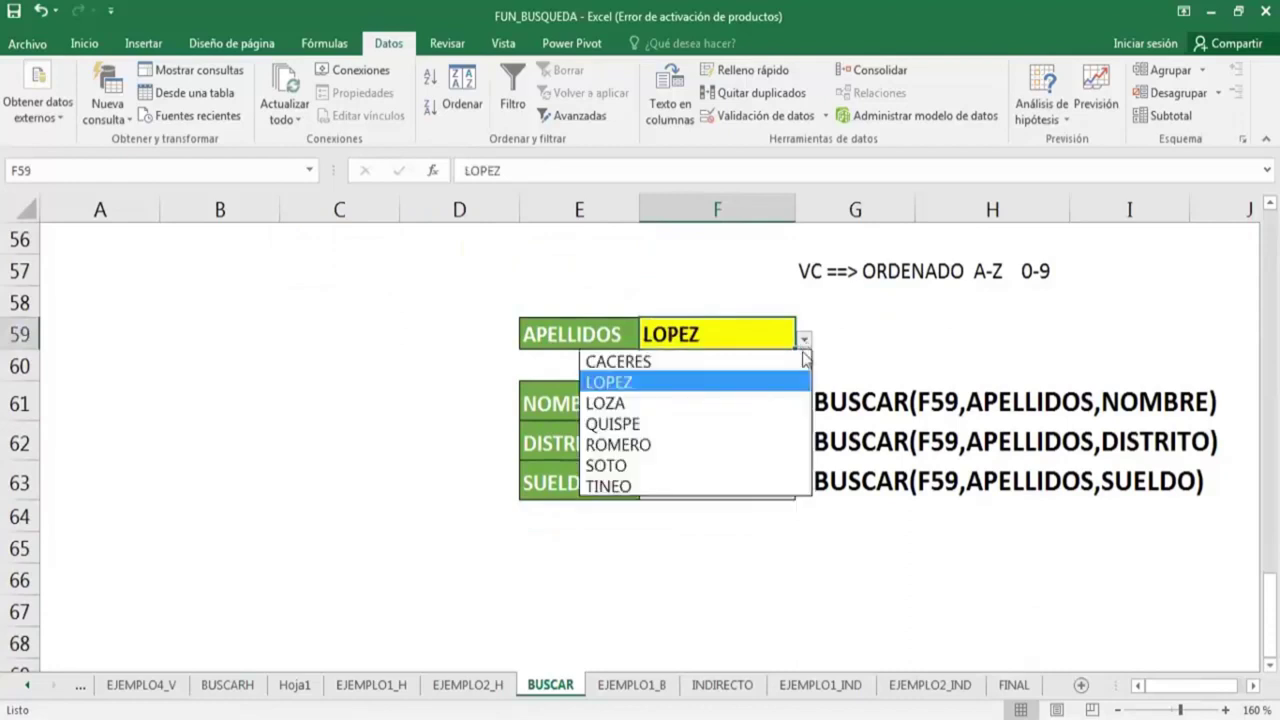
click(770, 425)
click(804, 340)
click(732, 444)
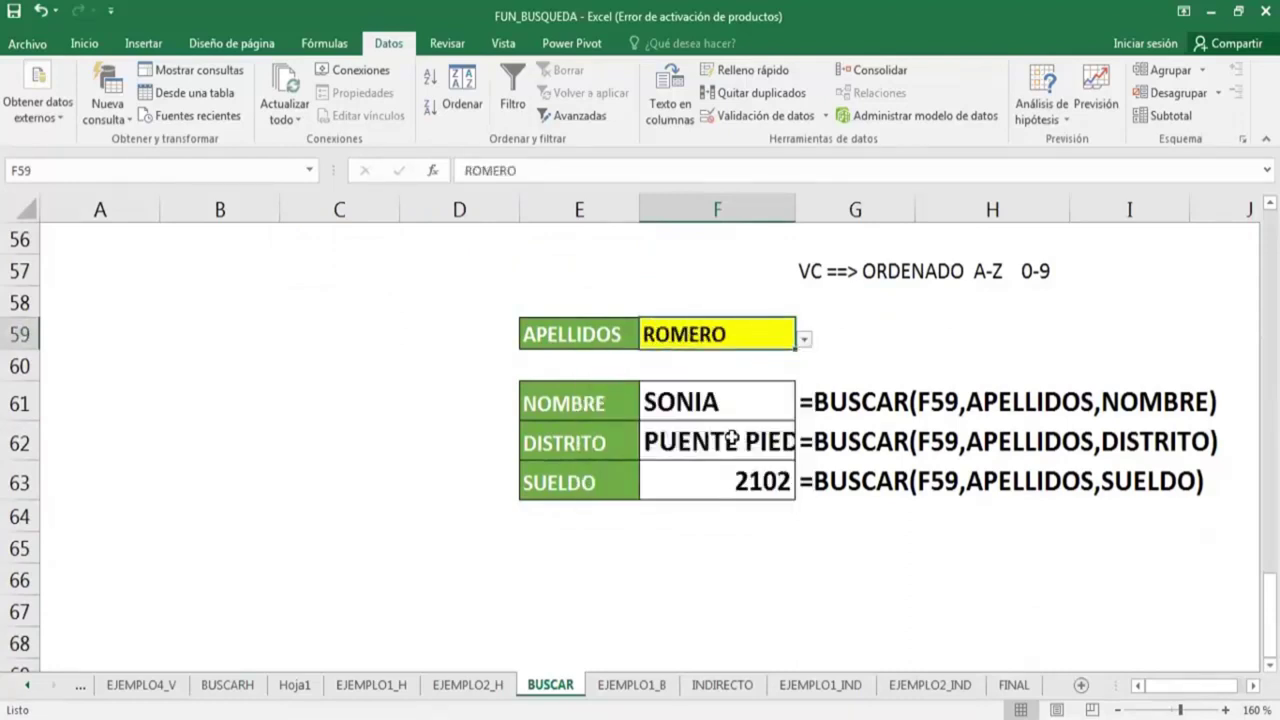
click(700, 575)
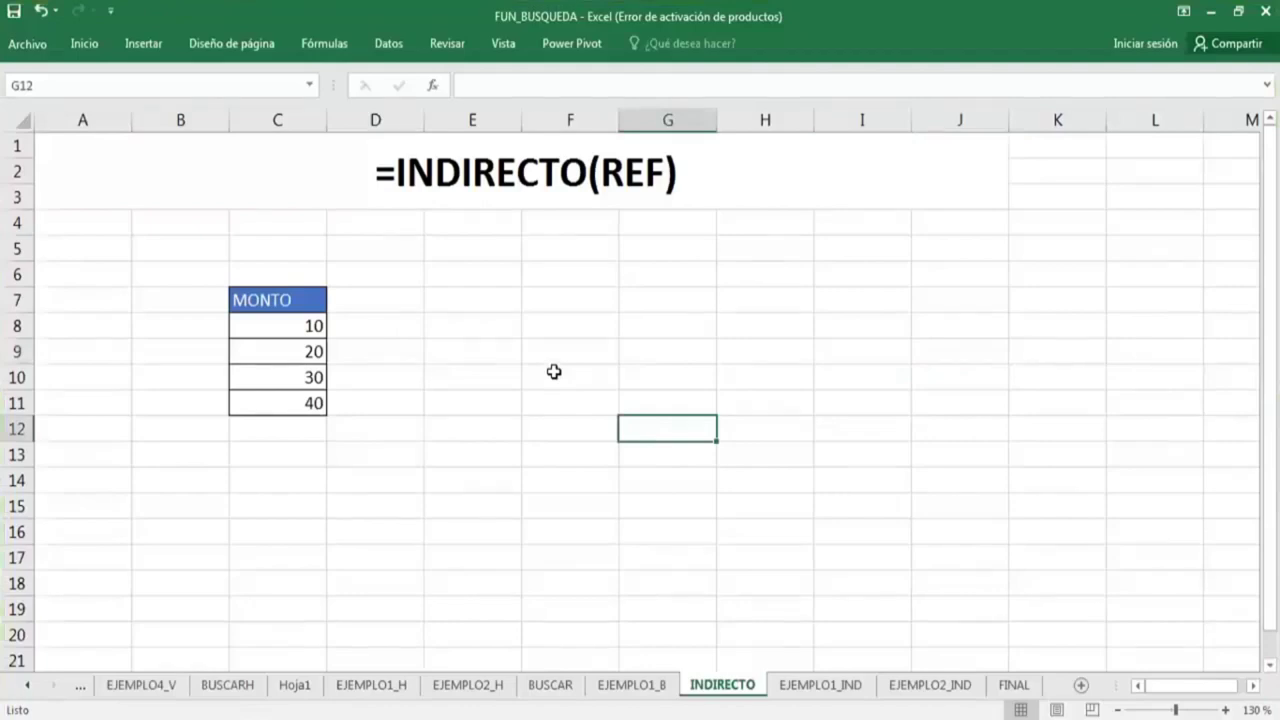
Zoom the INDIRECTO sheet to 175% and select C4, then the =INDIRECTO(REF) title cell.
scroll(554, 372, up, 1)
scroll(309, 320, up, 1)
scroll(269, 268, up, 1)
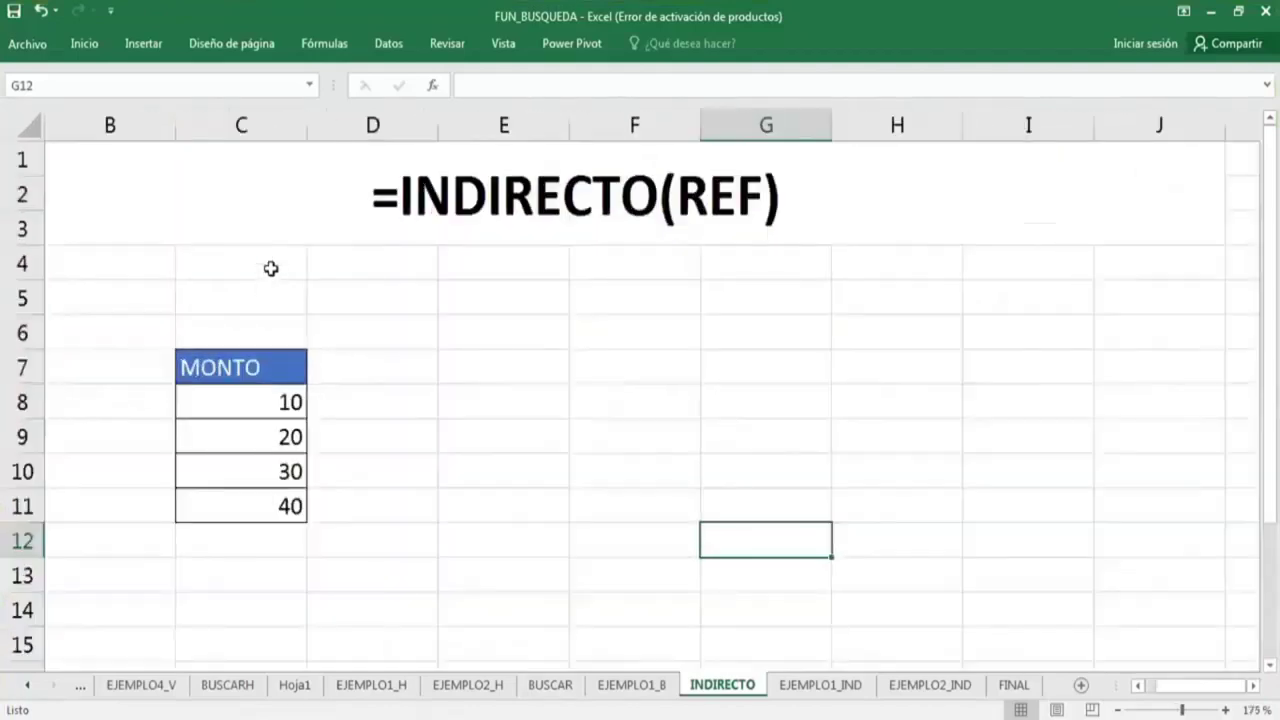
click(285, 266)
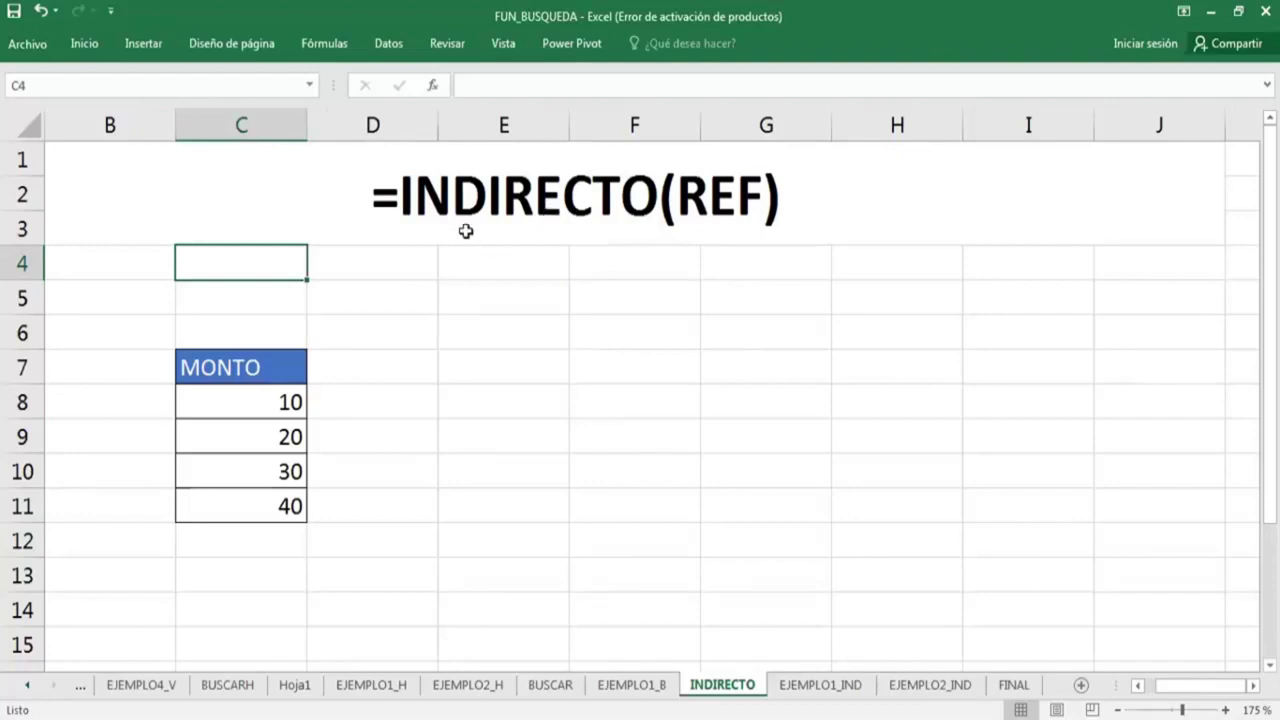
click(491, 215)
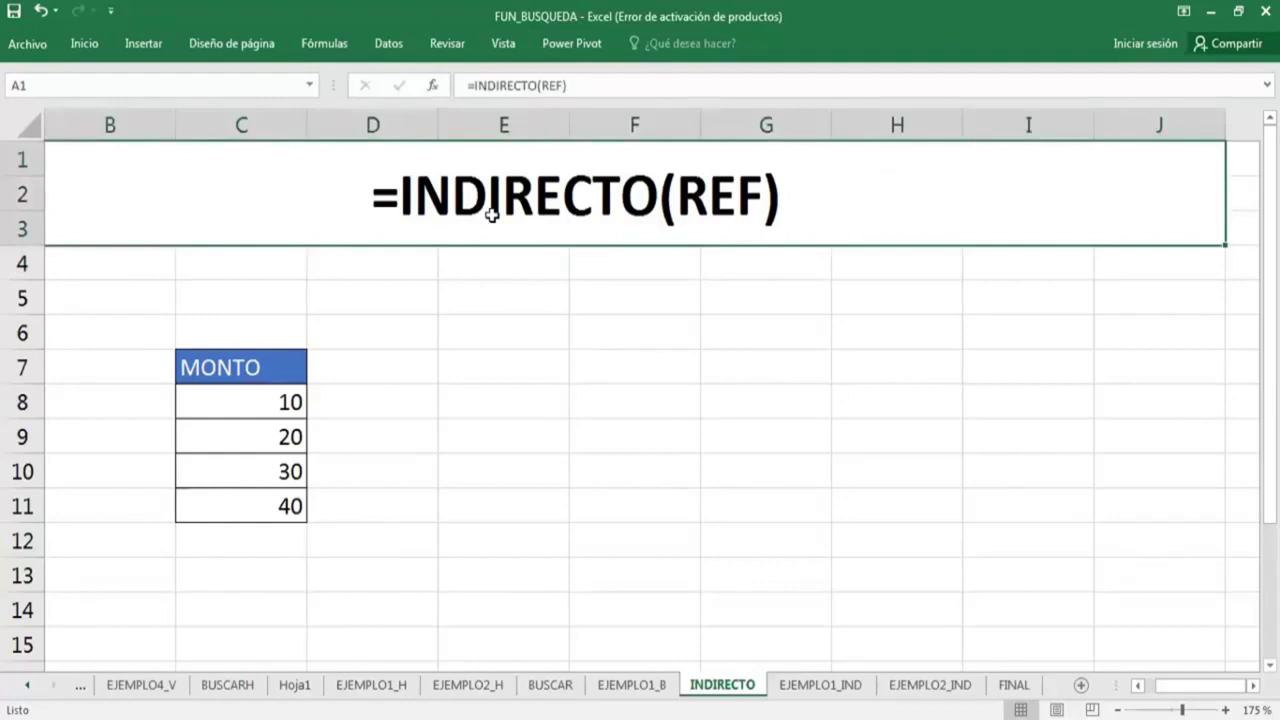
Enter 'REF ===> A LA SELECCIÓN DE UNA CELDA' in C4 and make it bold.
click(503, 308)
click(259, 274)
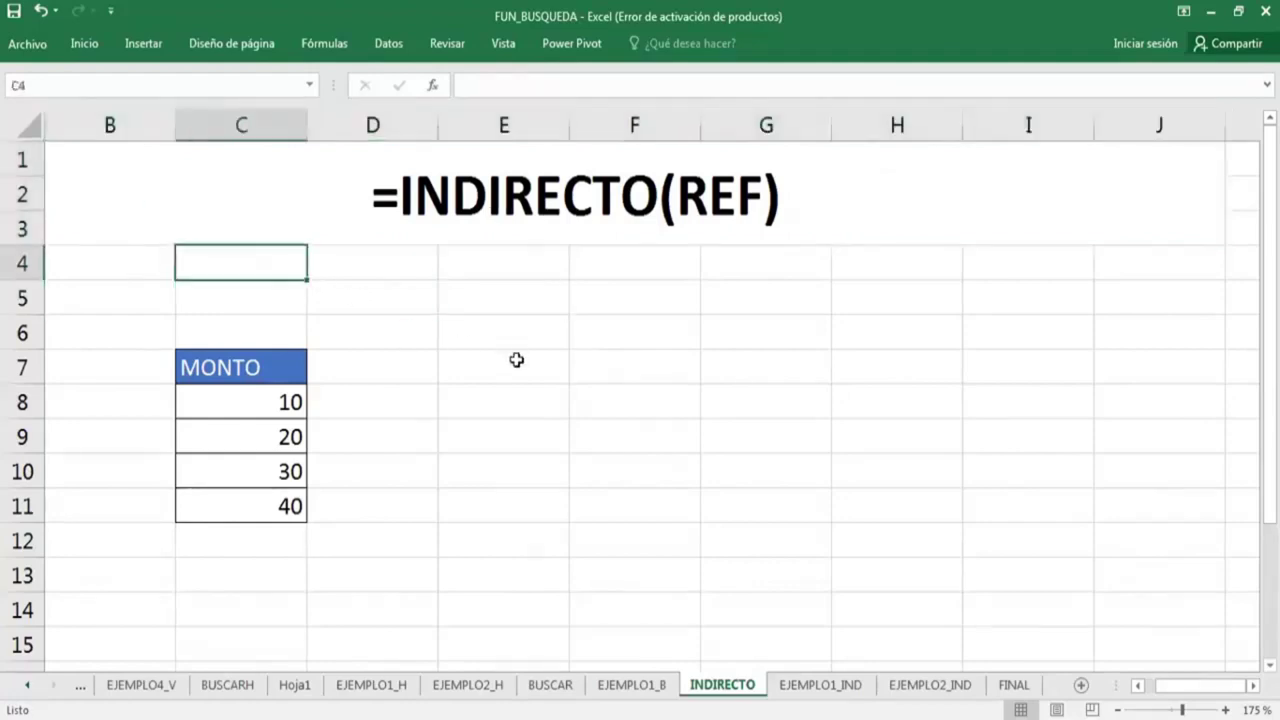
text(REF)
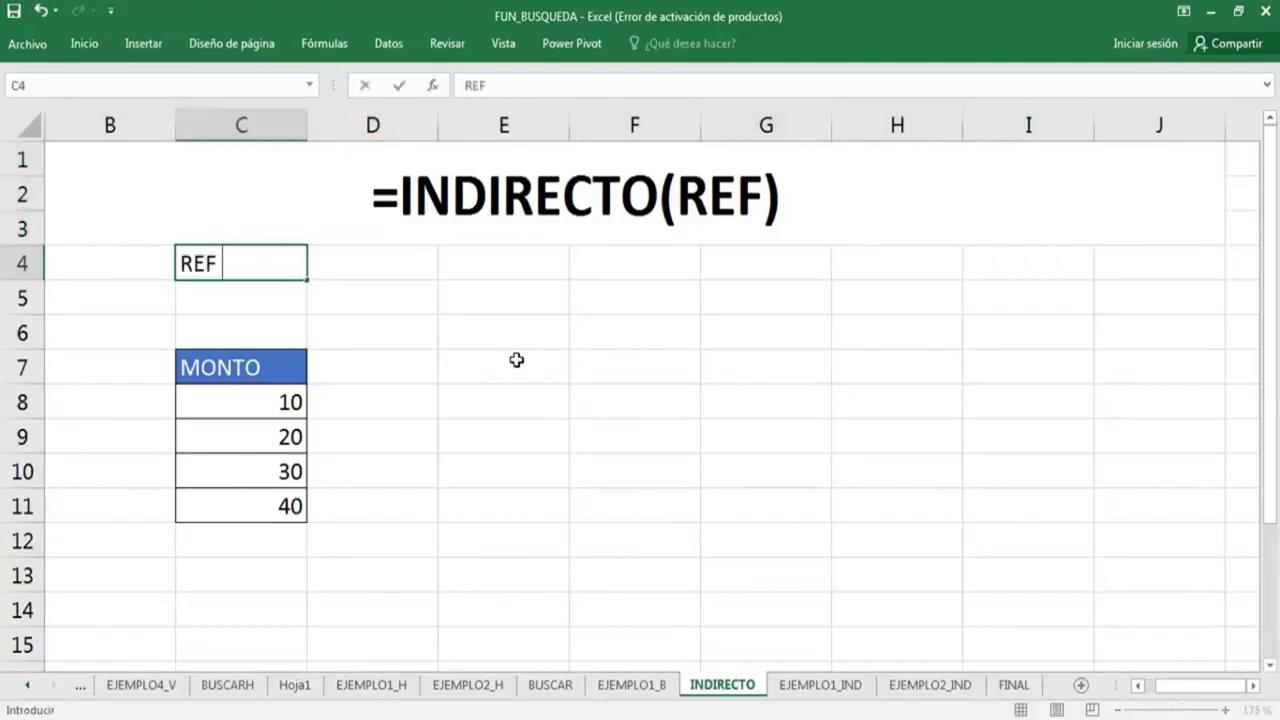
text( ===)
text(>)
text(A LA S)
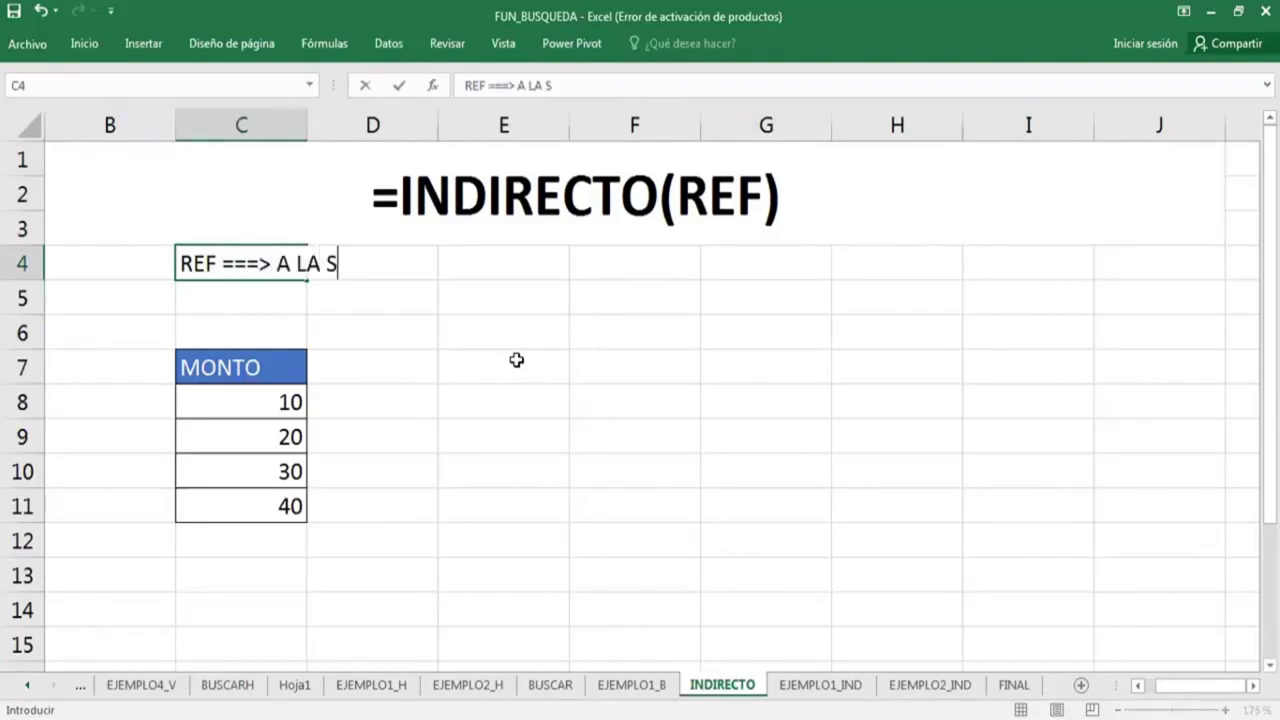
text(ELECCIÓN )
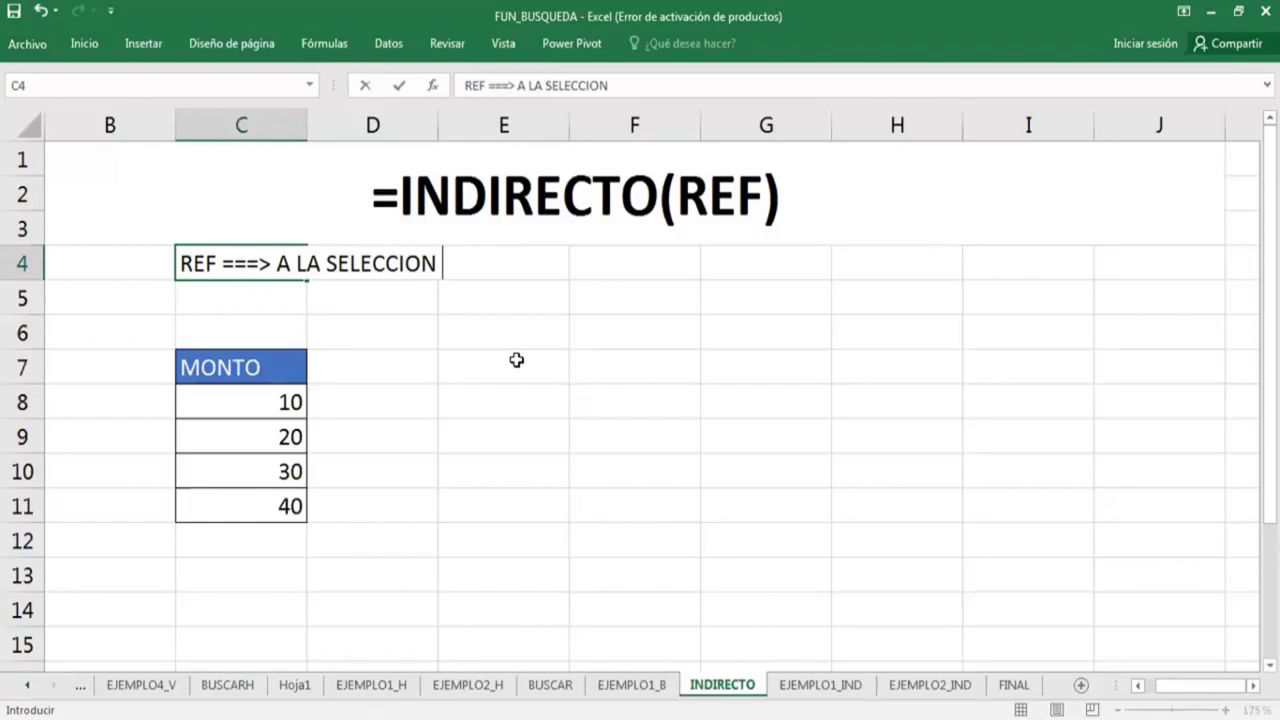
text(DE UNA LCE)
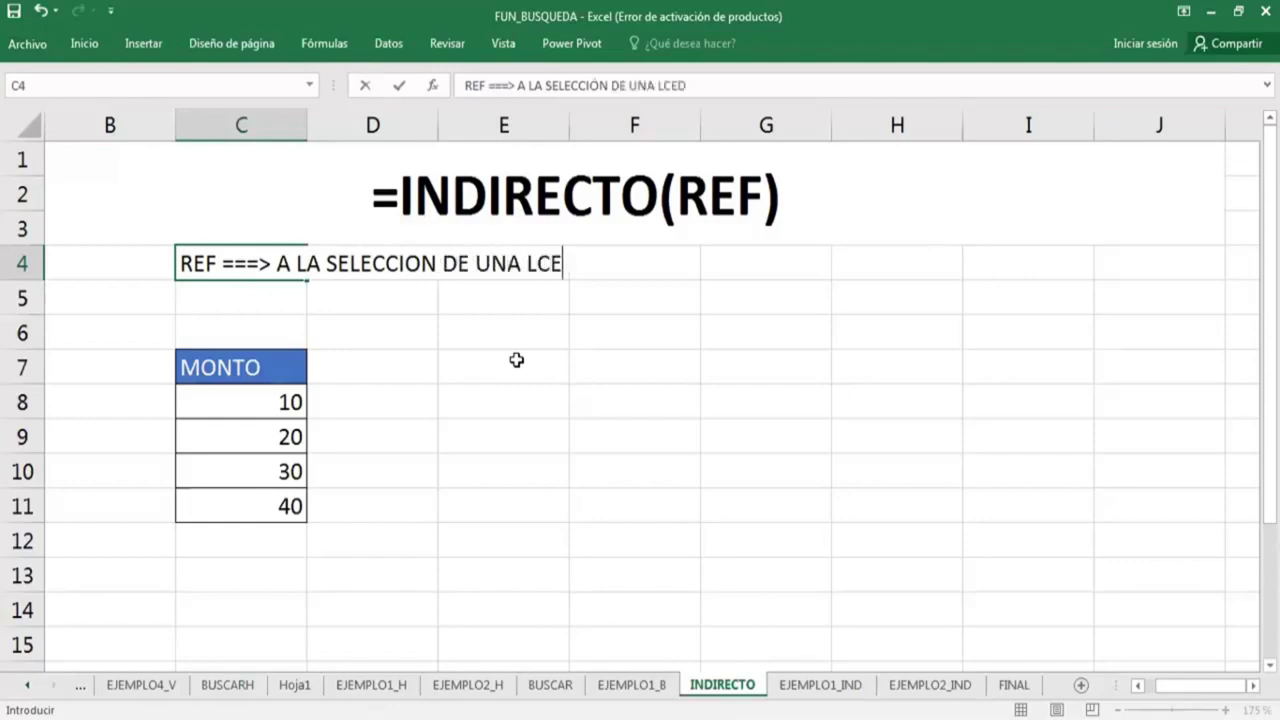
key(BackSpace)
key(BackSpace)
key(BackSpace)
text(CELD)
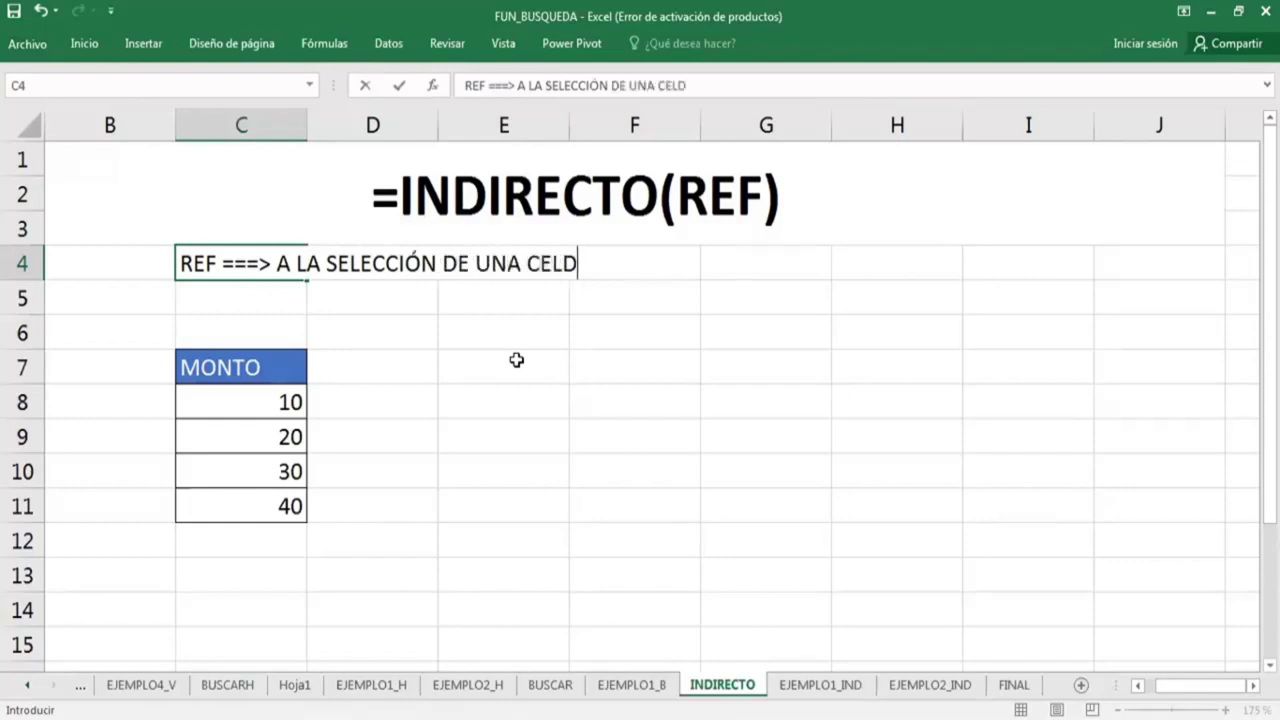
text(A)
key(Return)
key(Up)
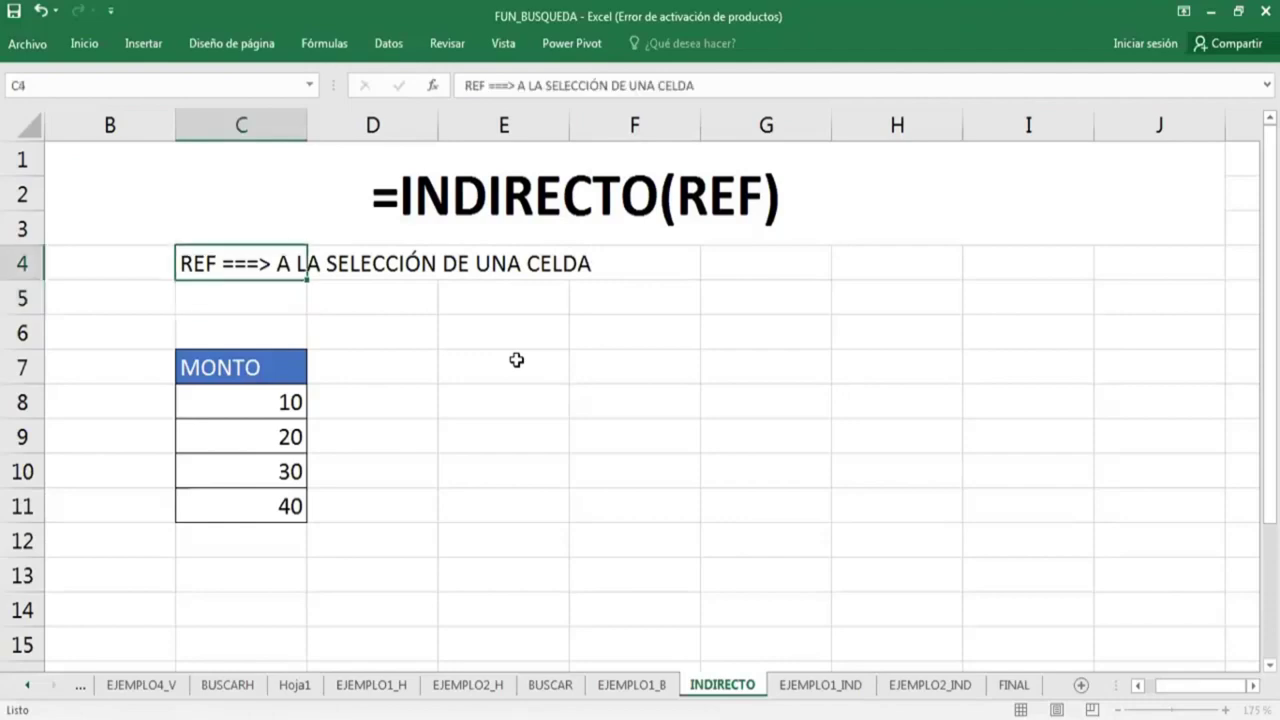
key(ctrl+n)
click(515, 358)
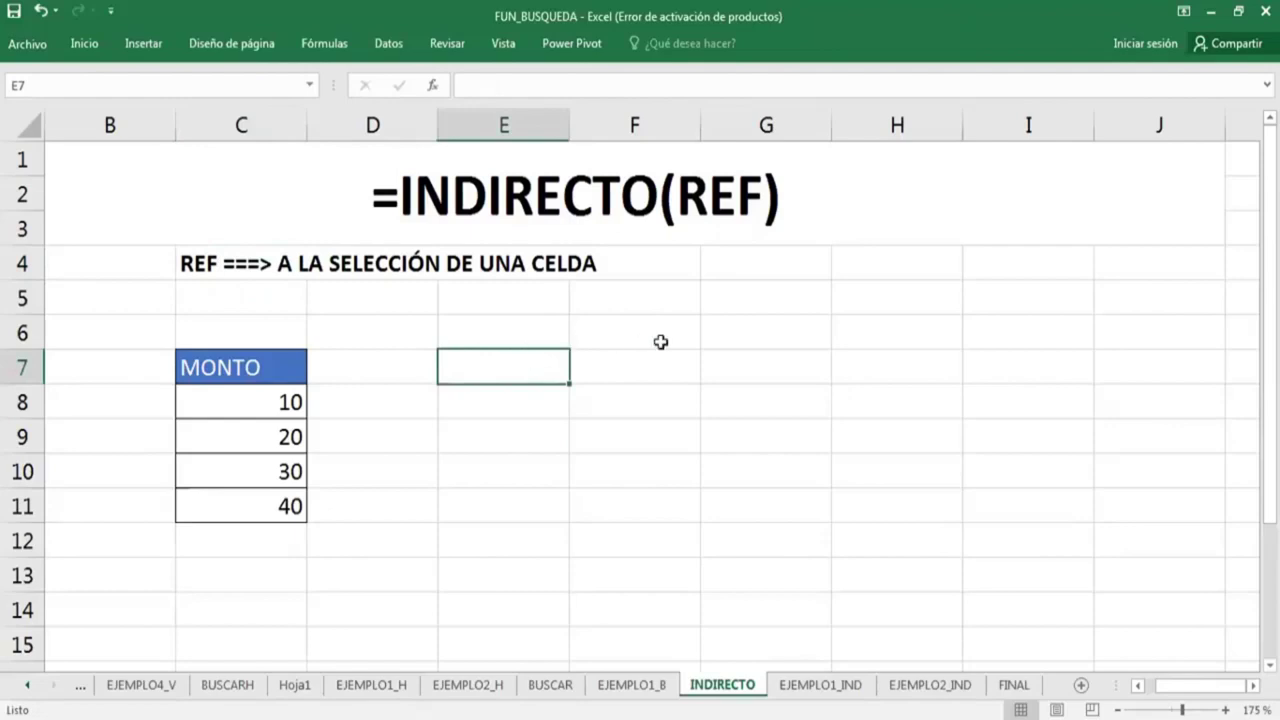
Fill cells F8, F10, H8 and H10 with yellow.
click(598, 405)
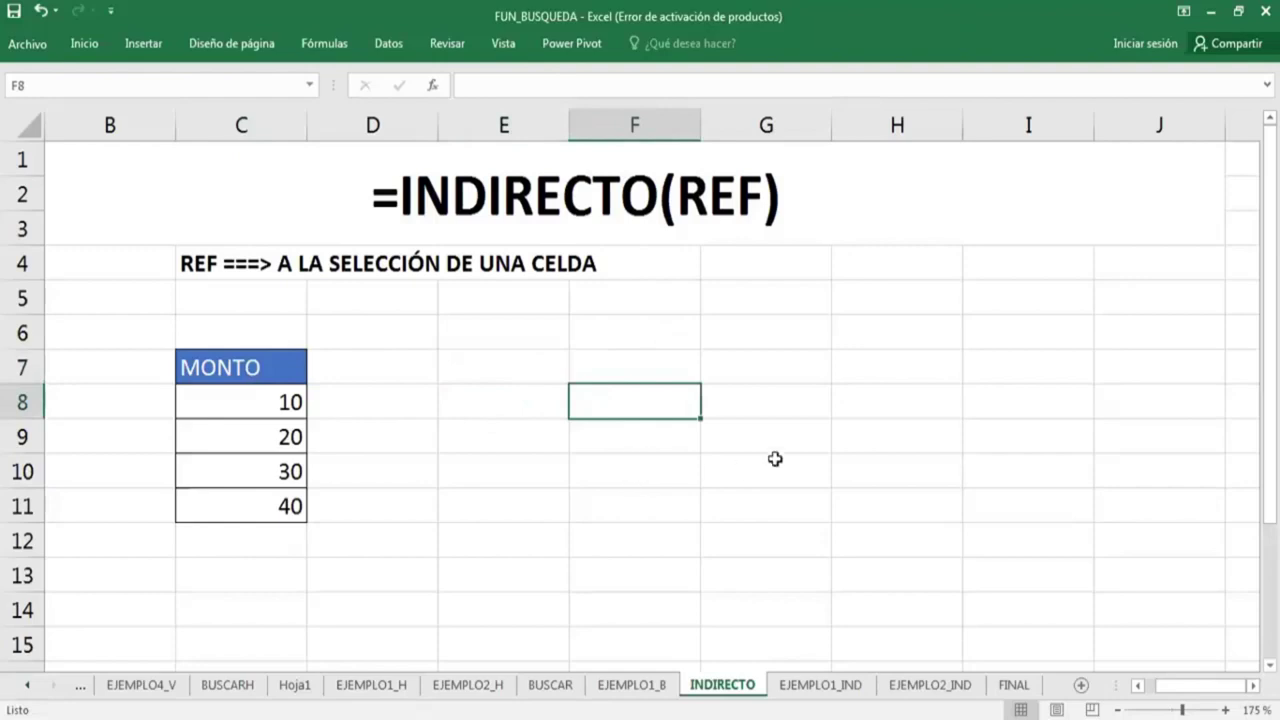
ctrl+click(650, 470)
ctrl+click(886, 400)
ctrl+click(883, 462)
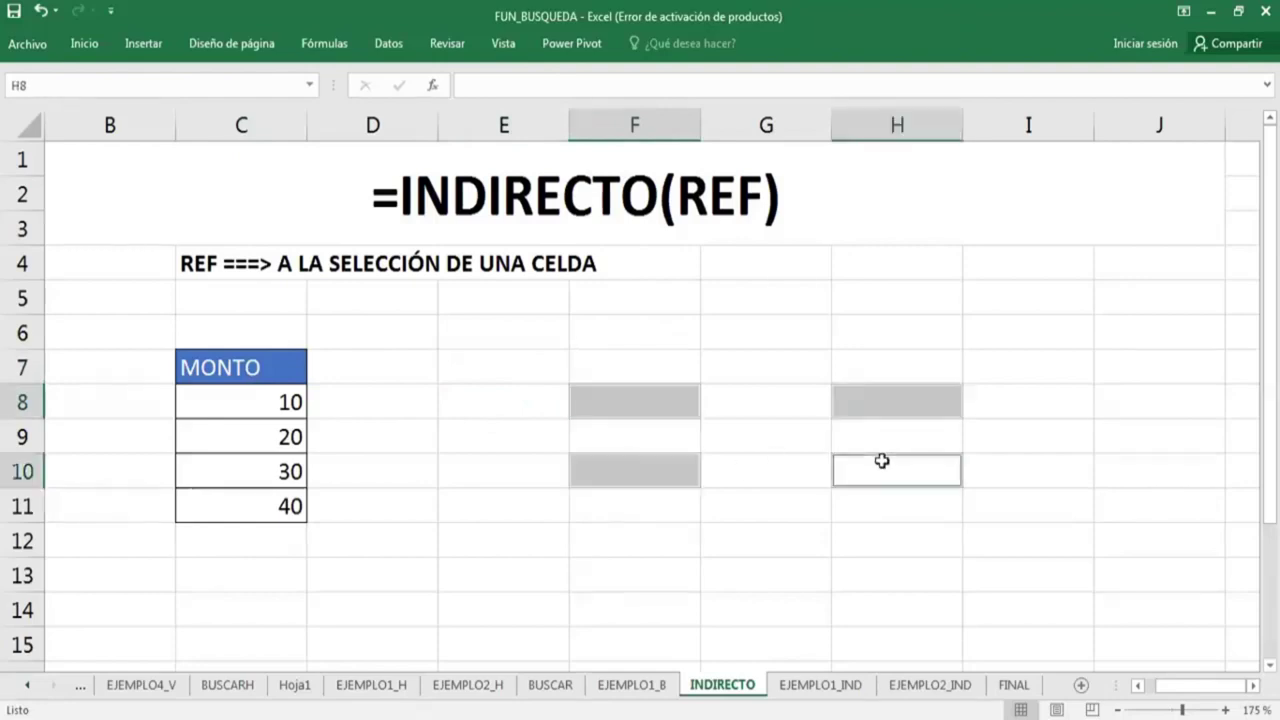
click(84, 43)
key(F4)
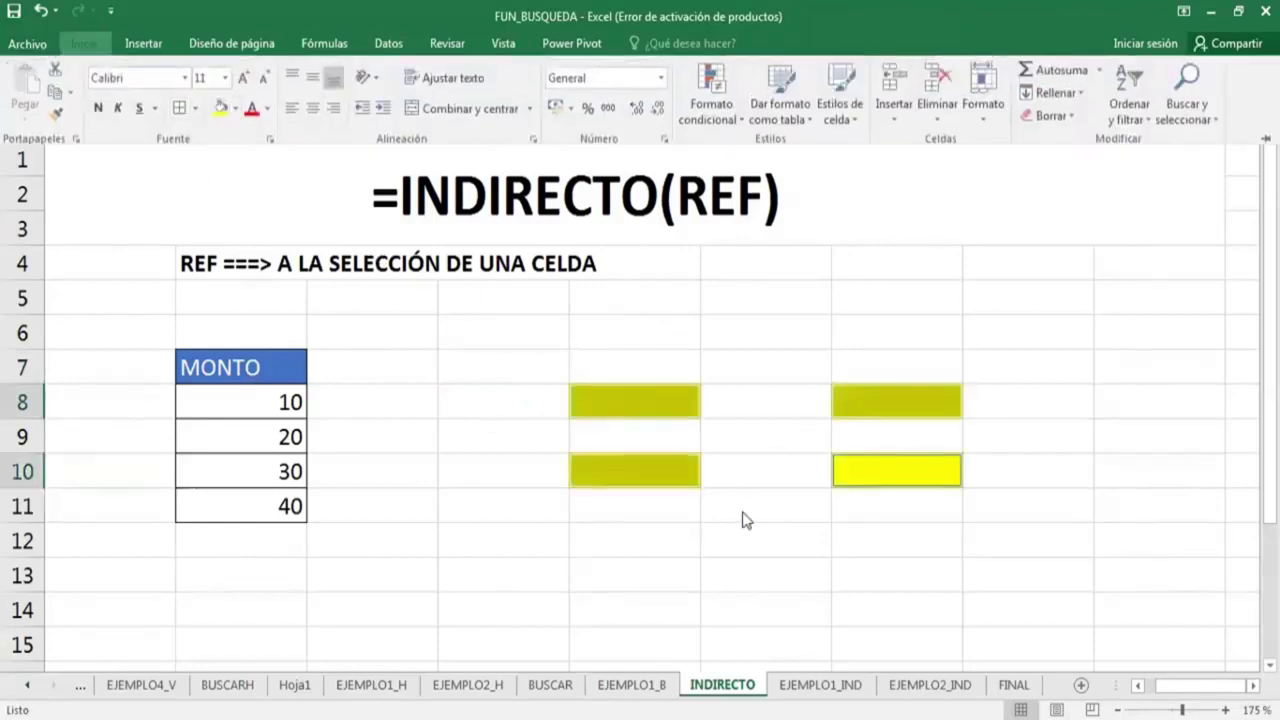
click(605, 512)
click(436, 564)
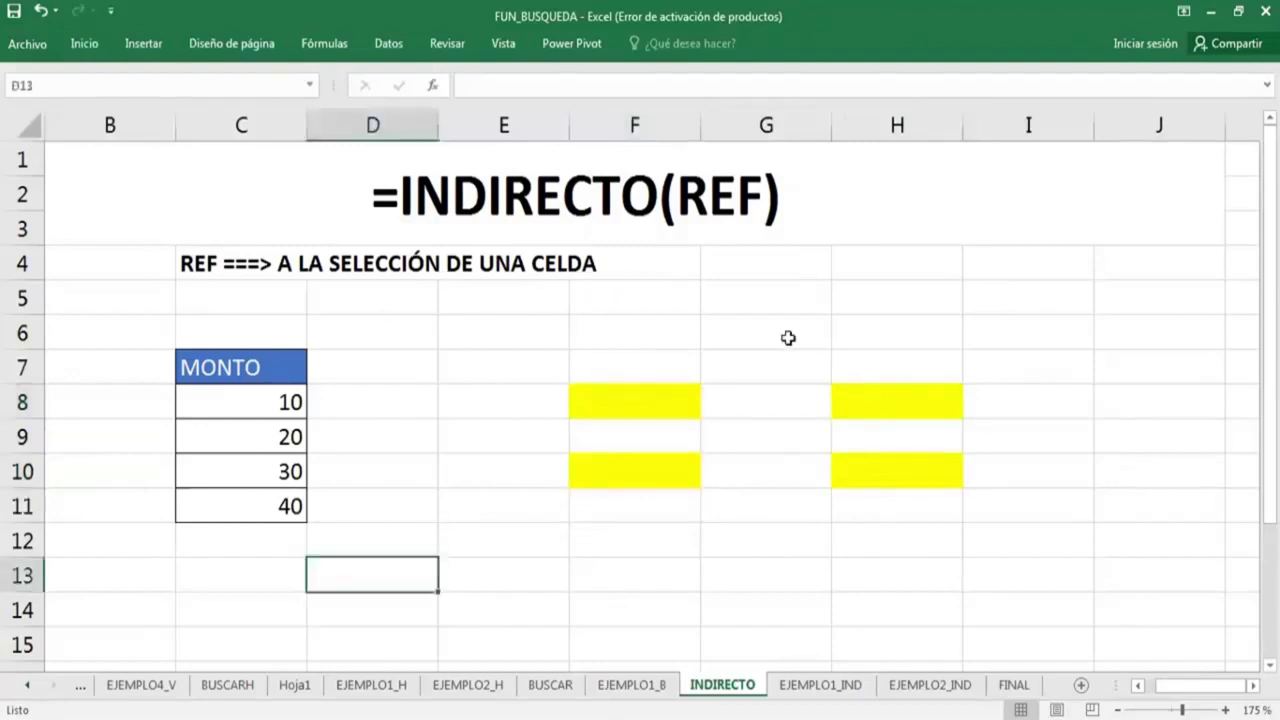
Write the formula =INDIRECTO(F8) in cell H6.
click(851, 338)
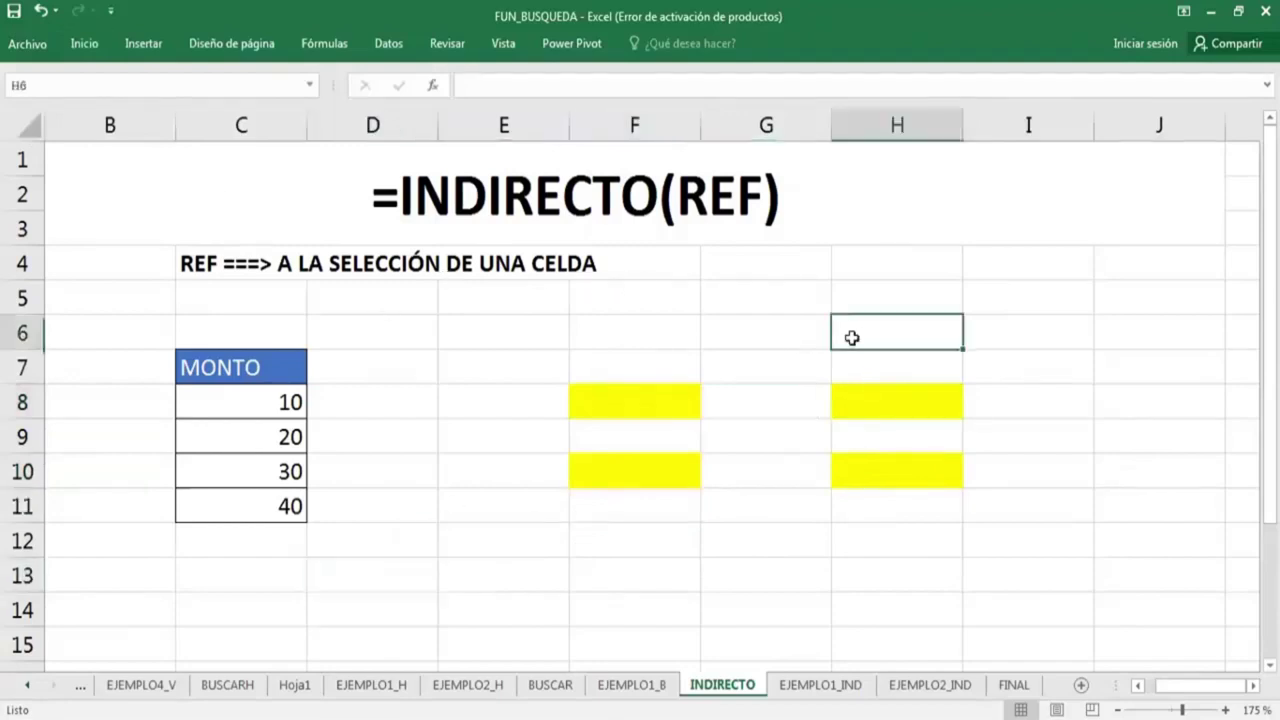
double_click(851, 338)
text(=)
text(IND)
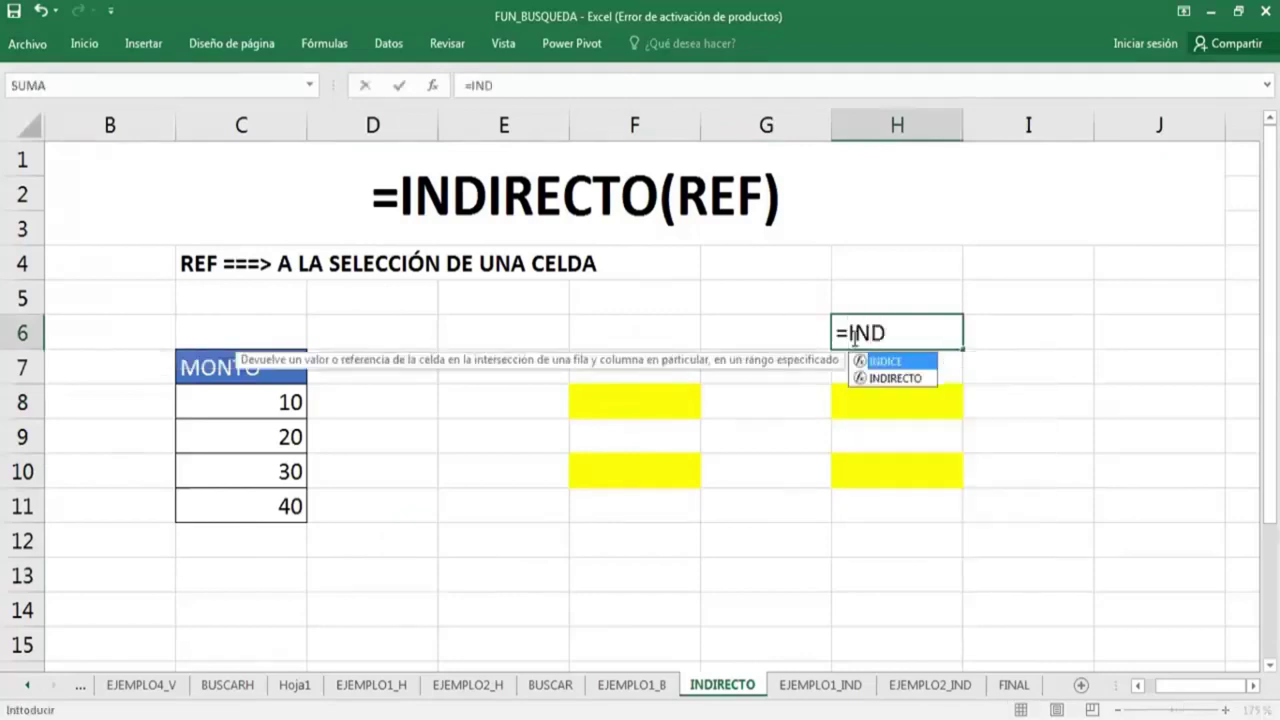
key(Down)
key(Tab)
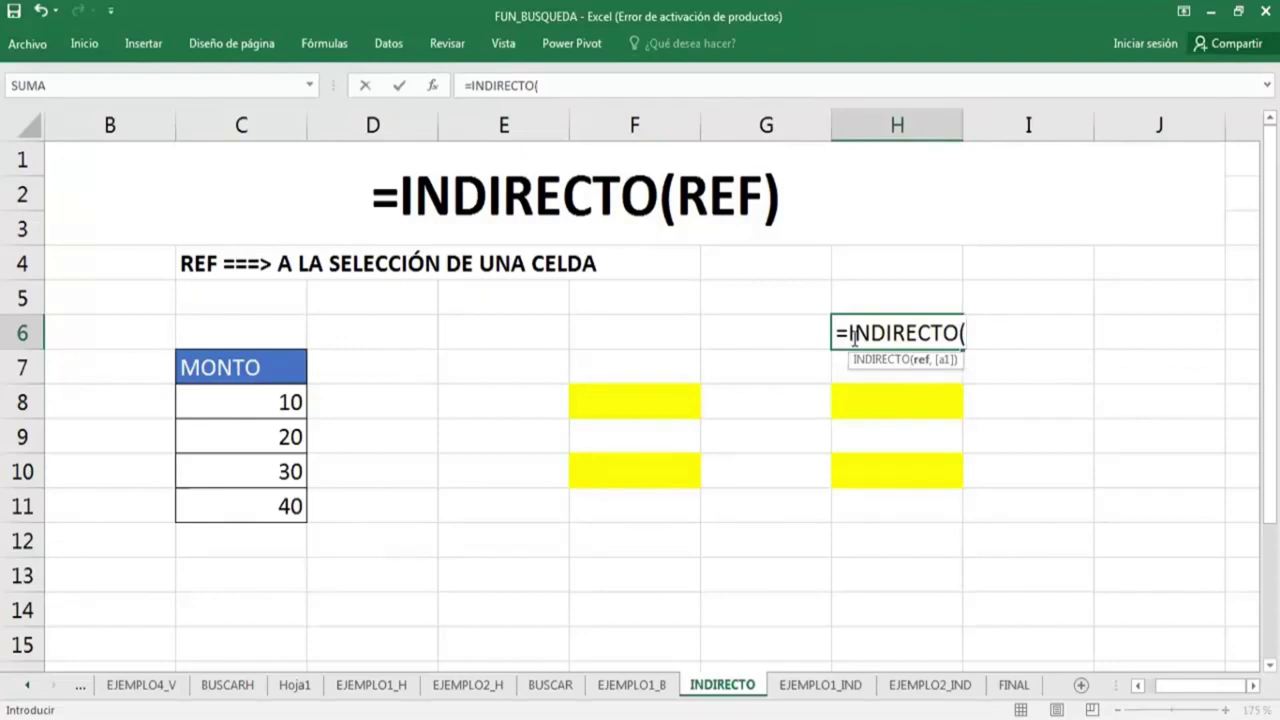
click(653, 409)
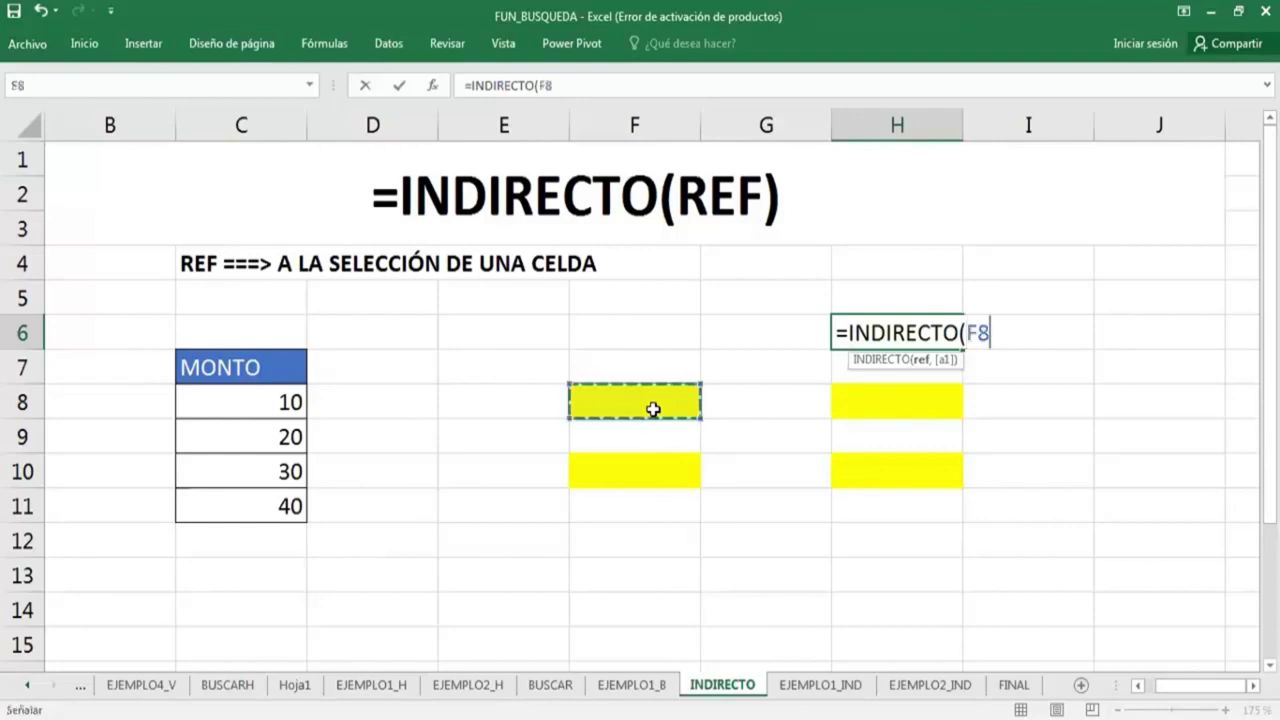
text())
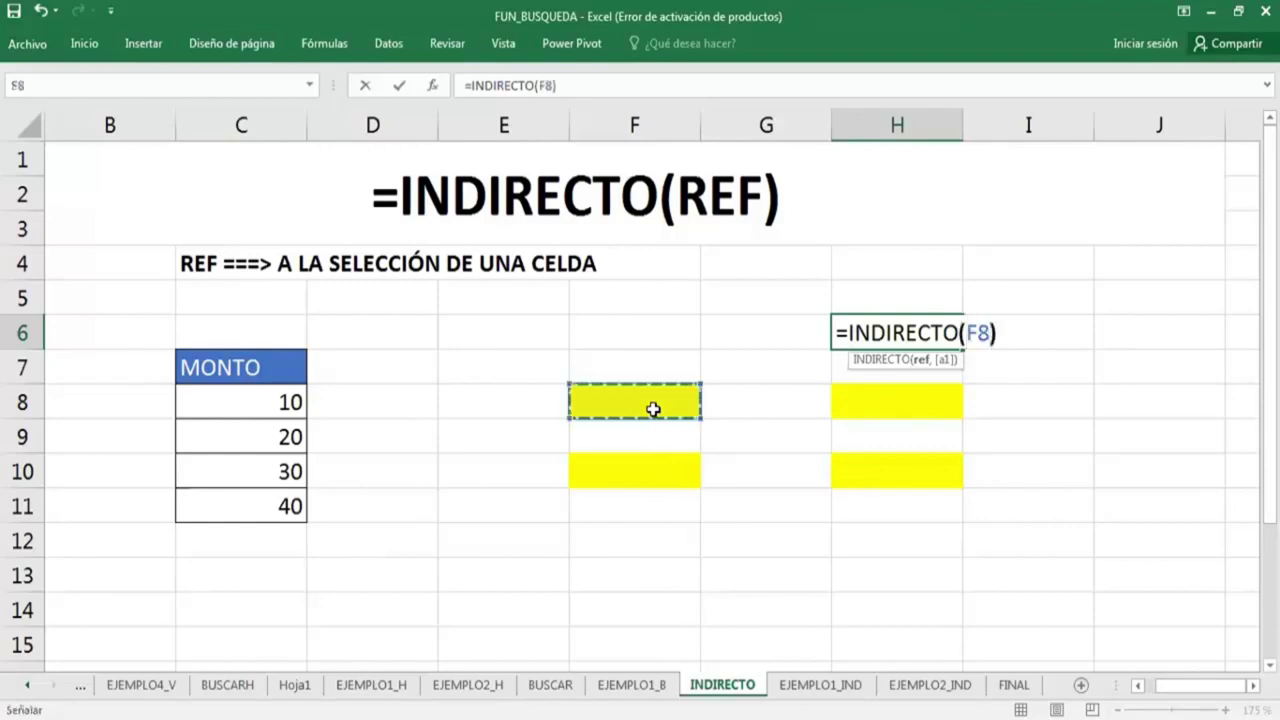
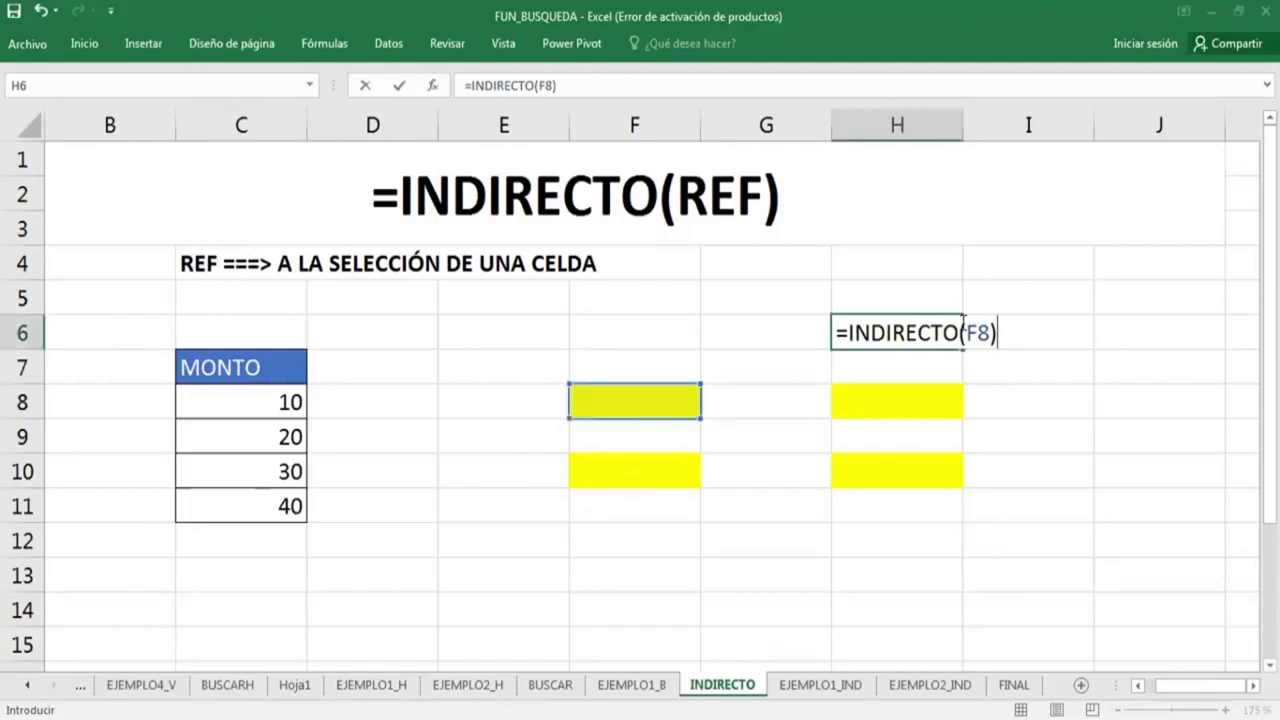
Commit =INDIRECTO(F8) in H6, which shows #¡REF!, and return to the empty cell F8.
key(Return)
key(Up)
key(Left)
key(Left)
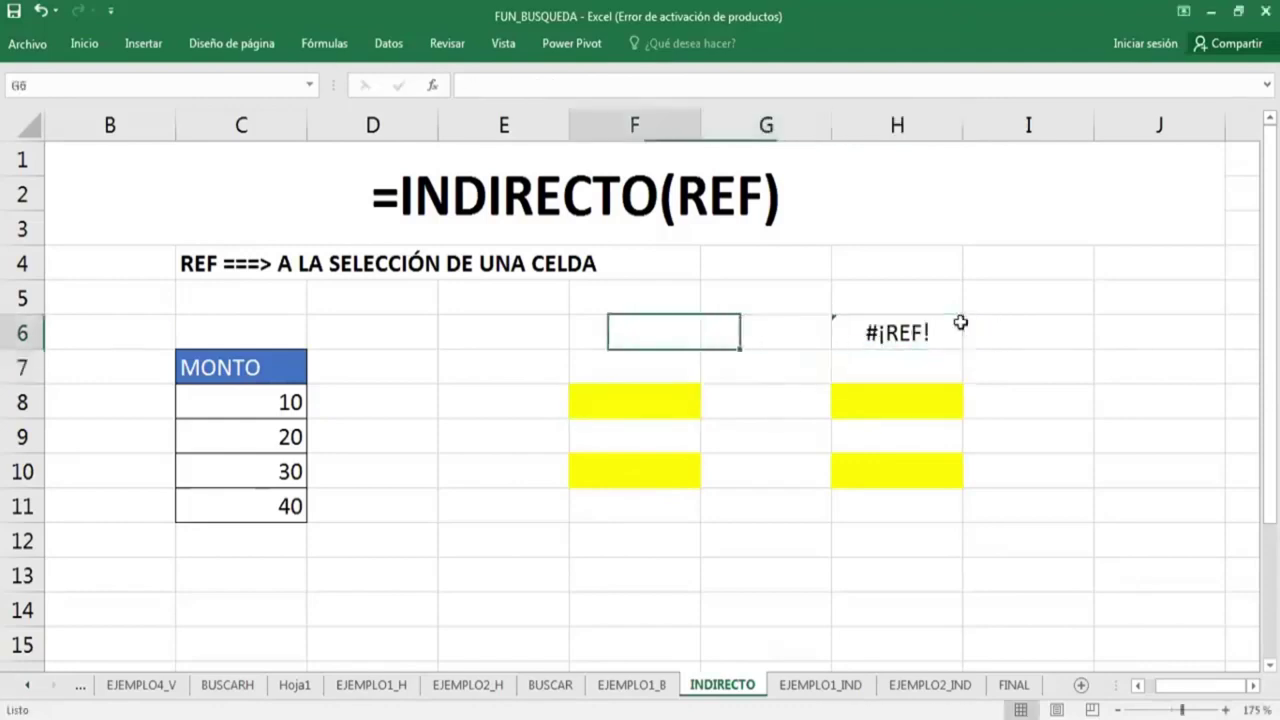
key(Down)
key(Down)
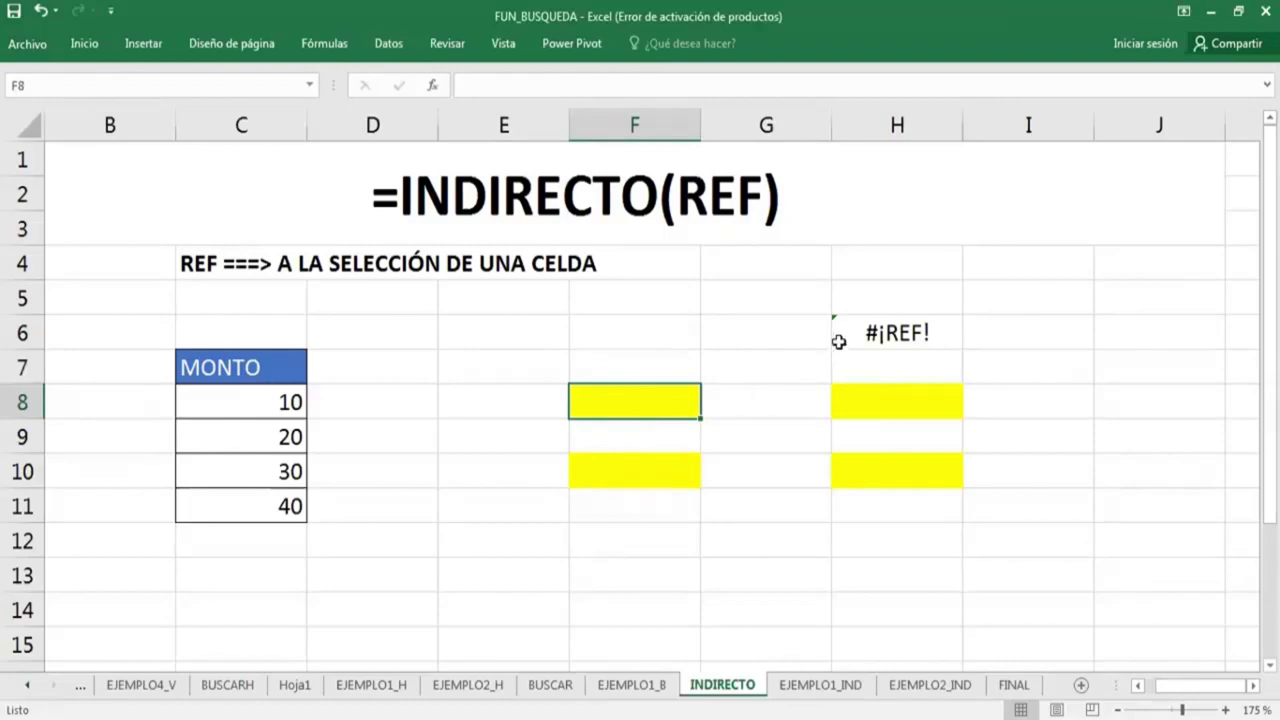
Point out the amount 10 in C8 against the empty reference cell F8.
click(263, 410)
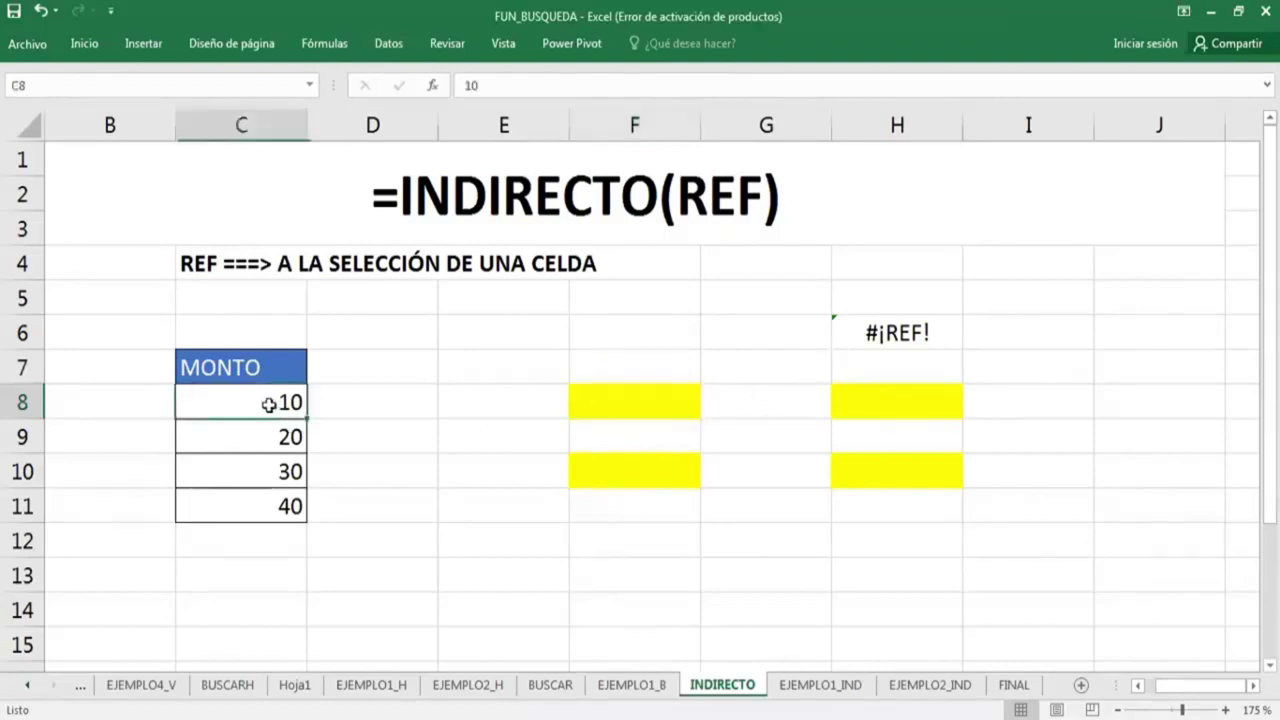
click(636, 408)
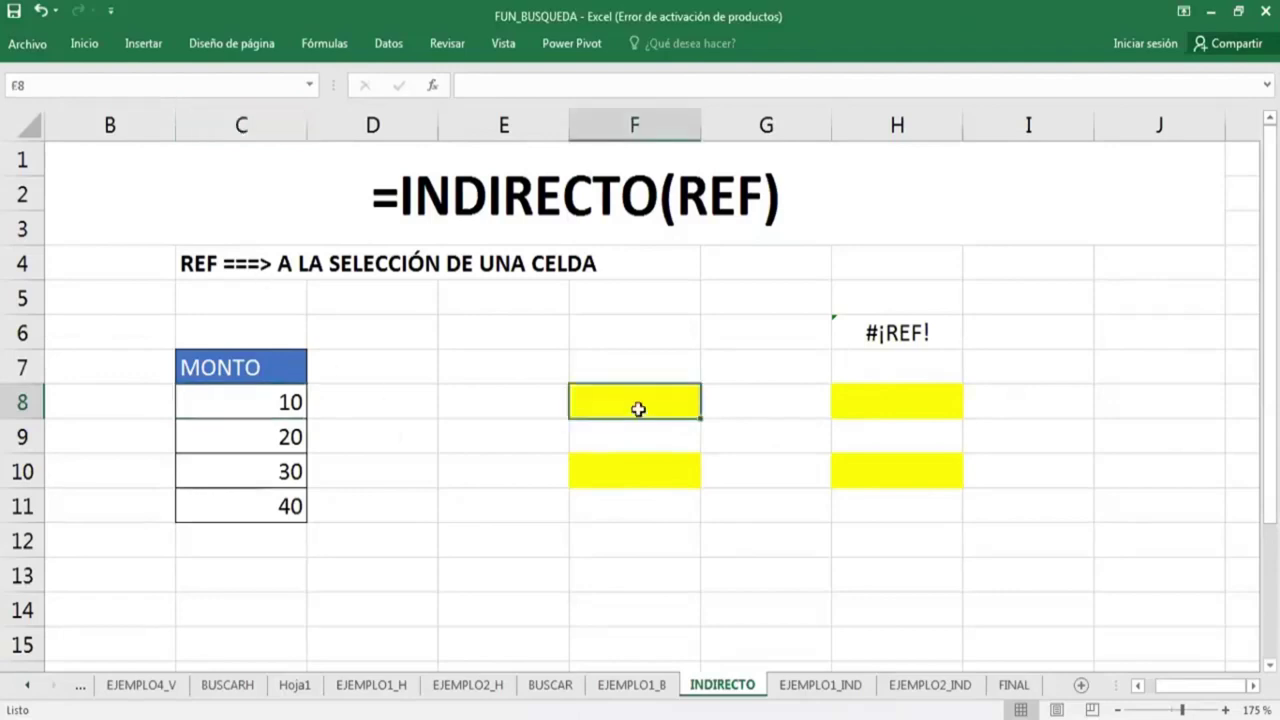
click(260, 406)
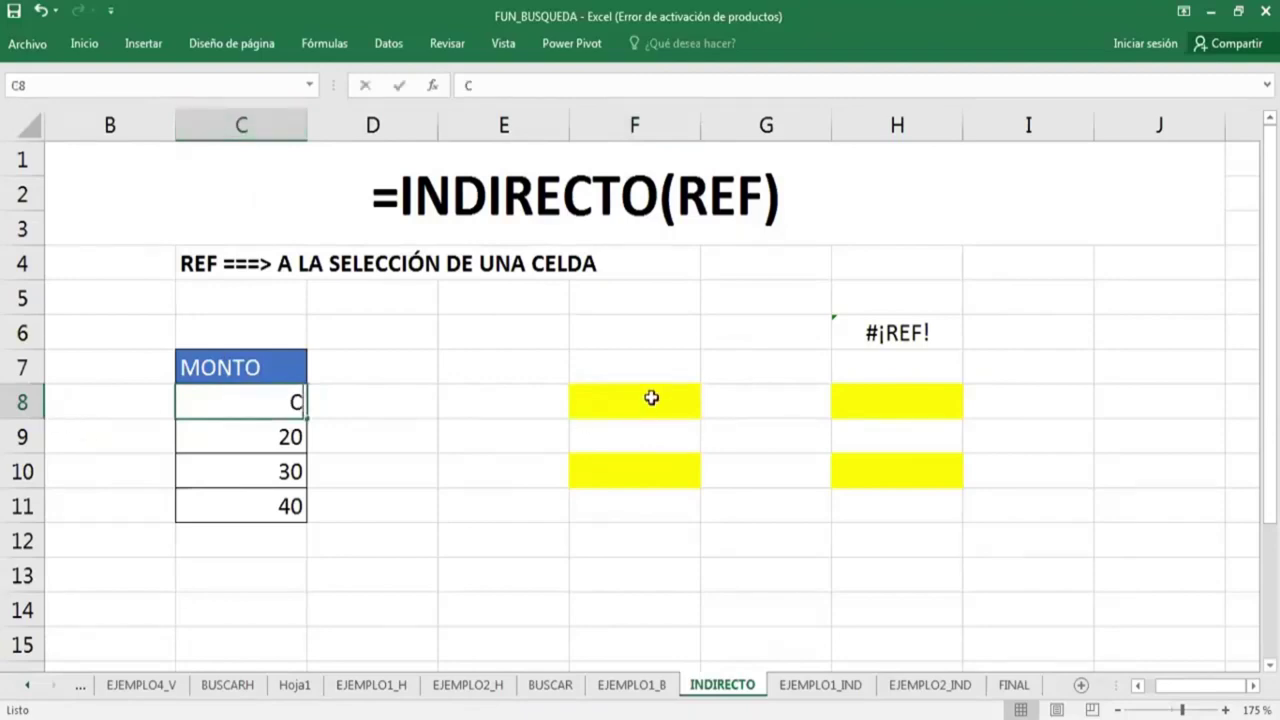
click(651, 398)
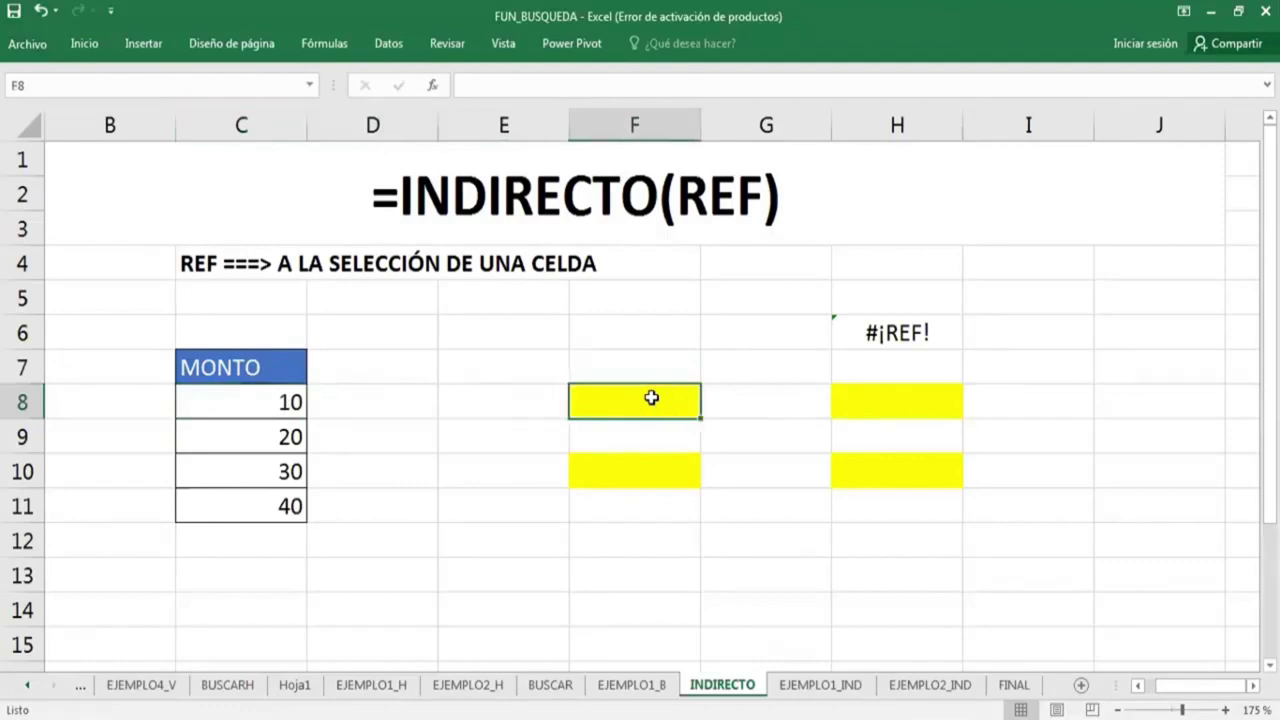
Enter C8 in F8 and confirm that H6 now returns 10.
text(C8)
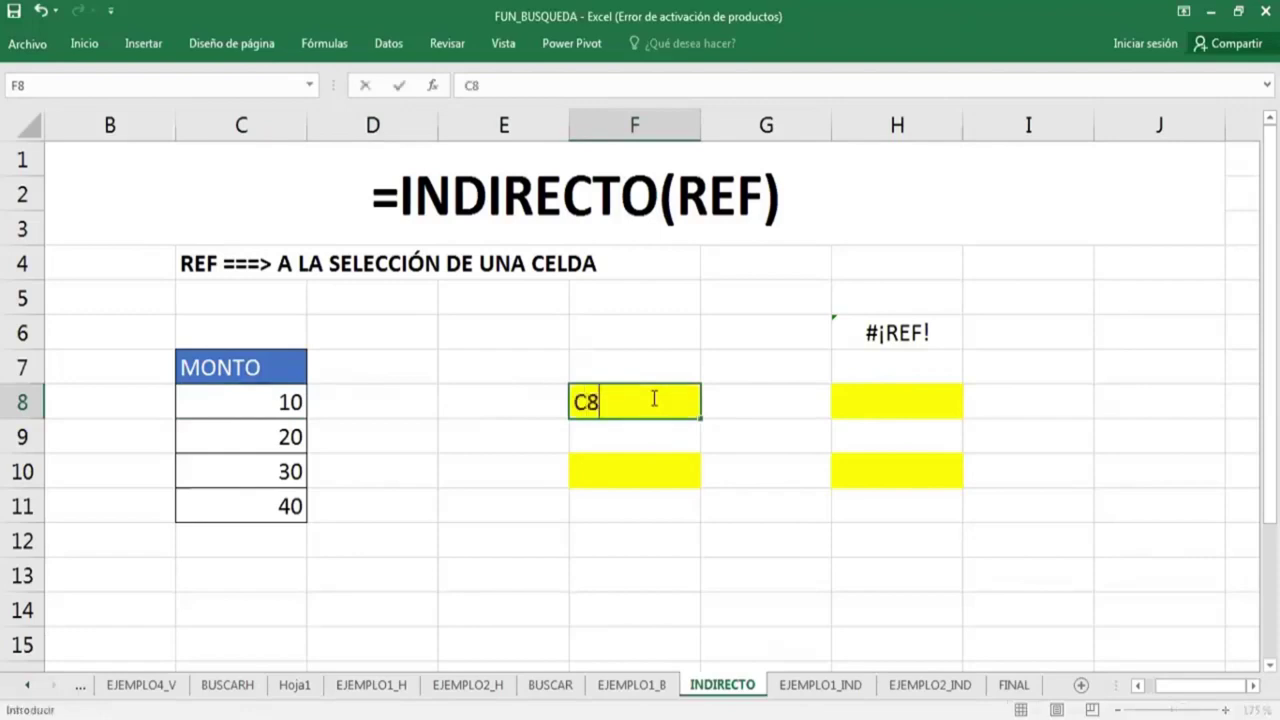
key(Return)
key(Up)
key(Right)
key(Right)
key(Up)
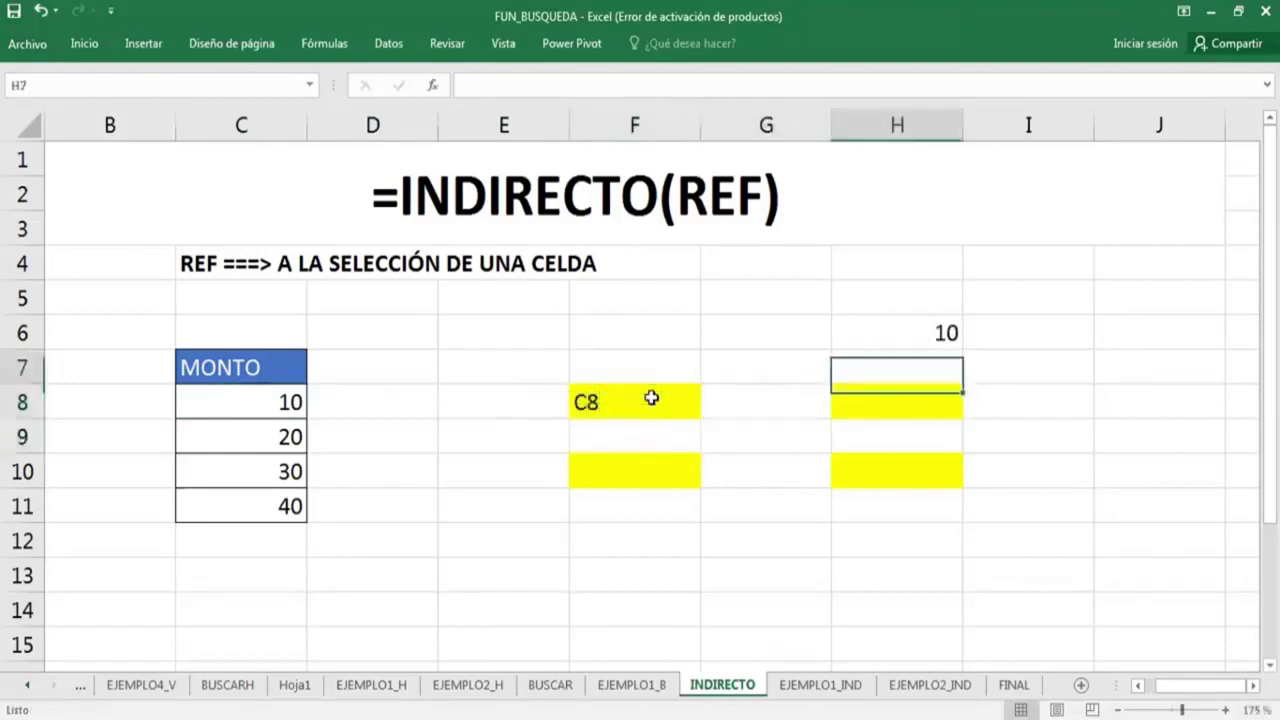
key(Up)
key(Down)
key(Left)
key(Down)
key(Left)
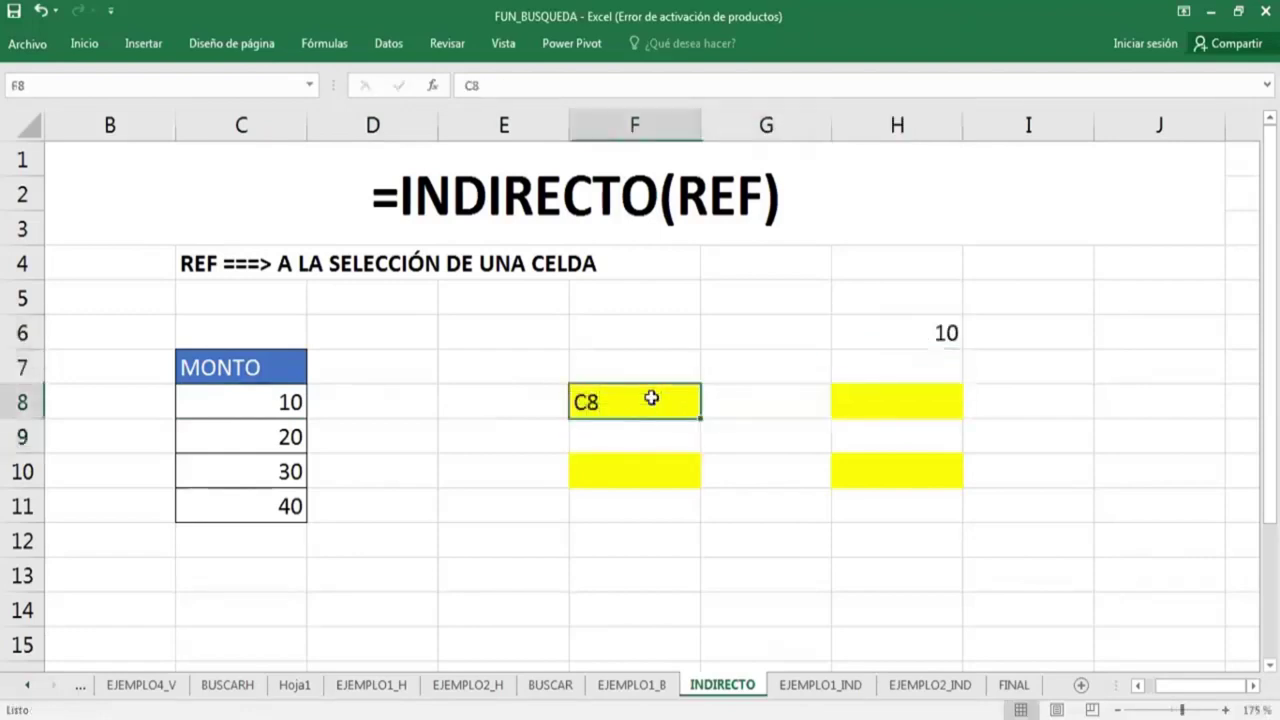
Change F8's reference in turn to C9, C10 and C11.
text(C9)
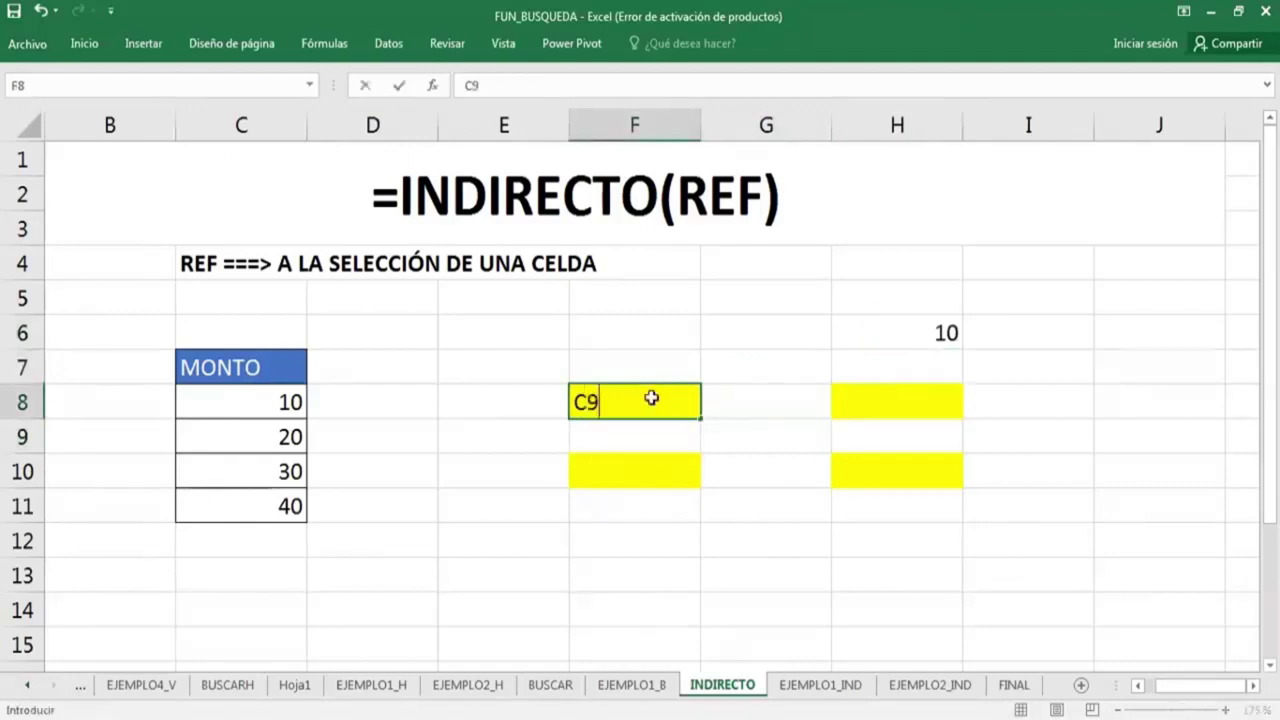
key(Return)
key(Up)
text(C1)
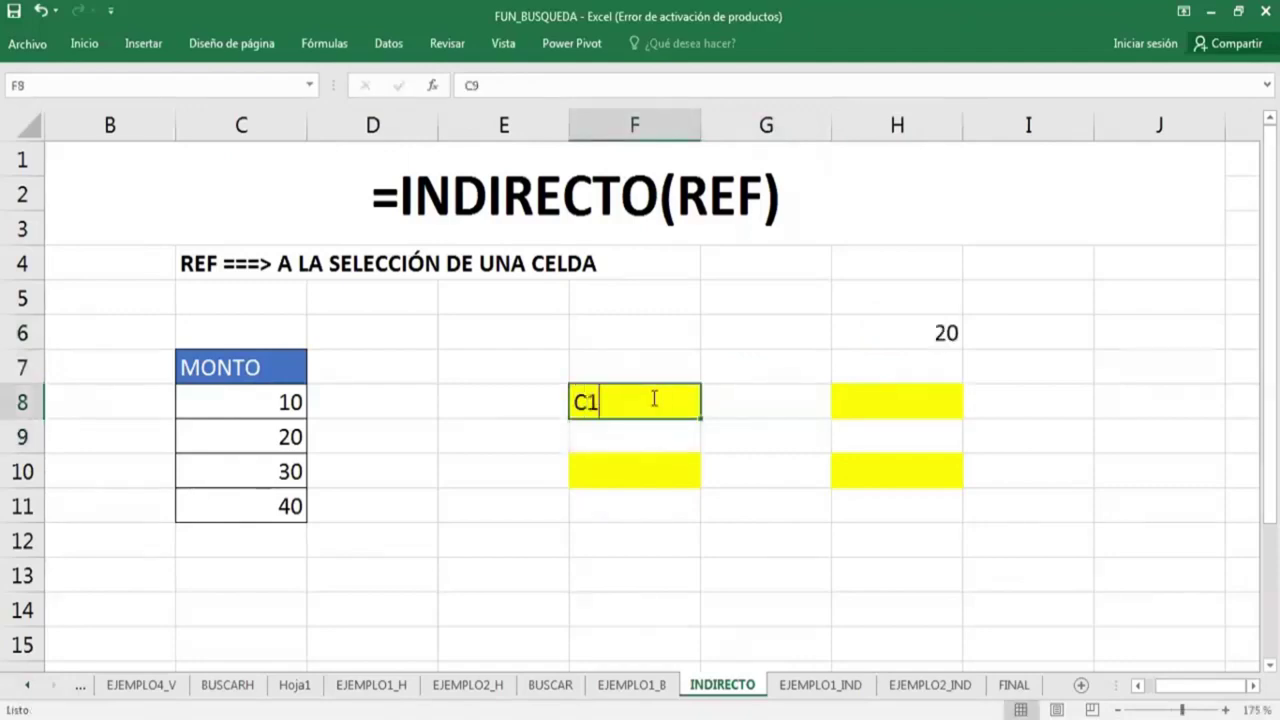
text(0)
key(Return)
key(Up)
text(C11)
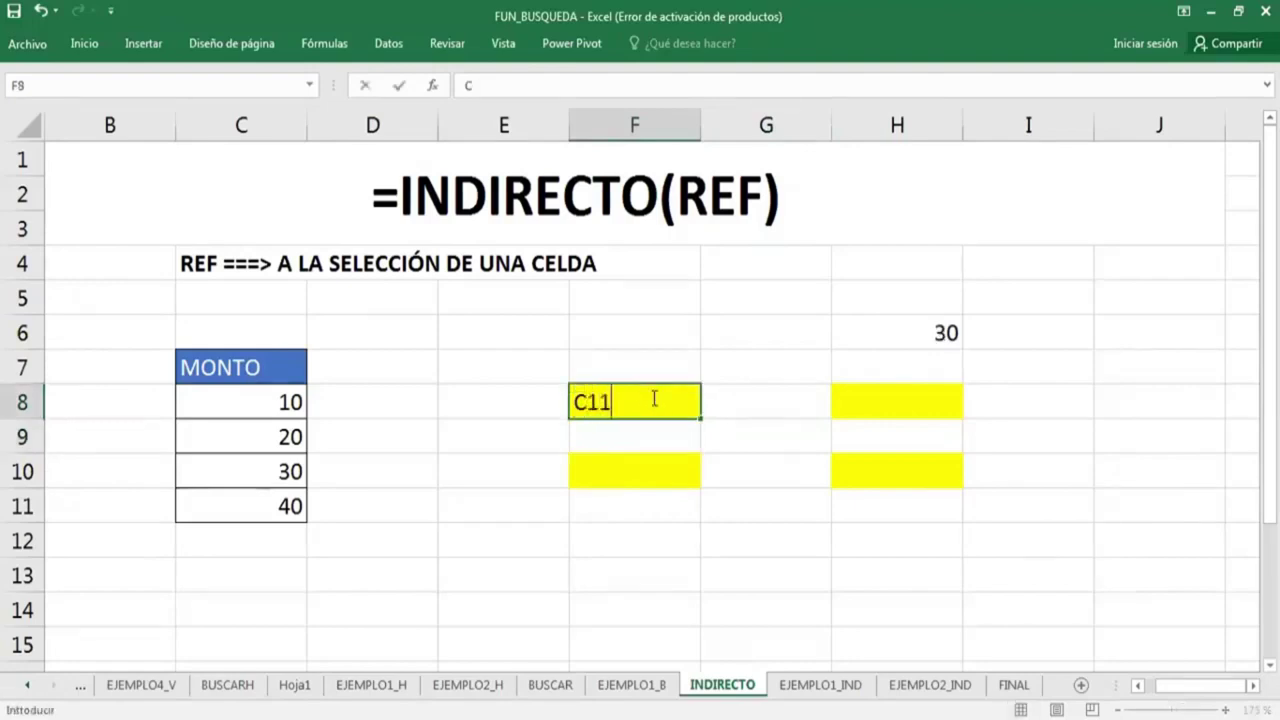
key(Return)
Check that H6 now shows 40 for the reference C11.
key(Up)
key(Right)
key(Right)
key(Up)
key(Up)
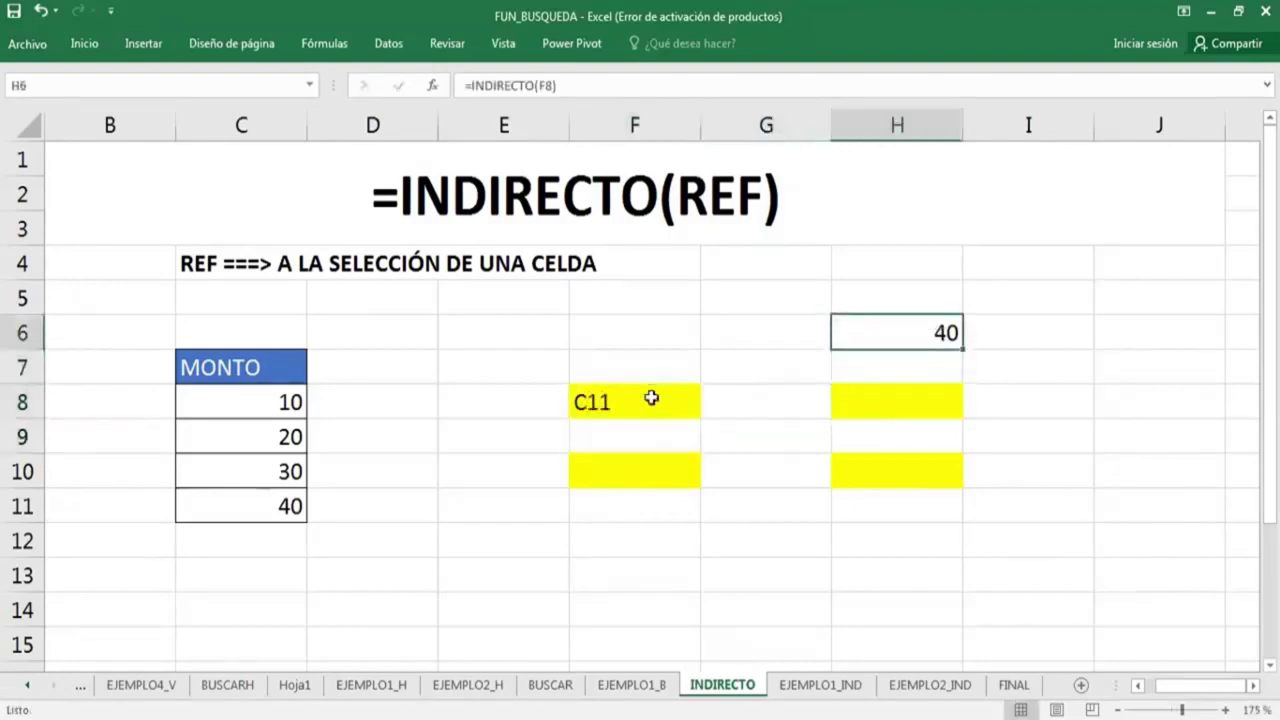
key(Left)
key(Left)
key(Down)
key(Down)
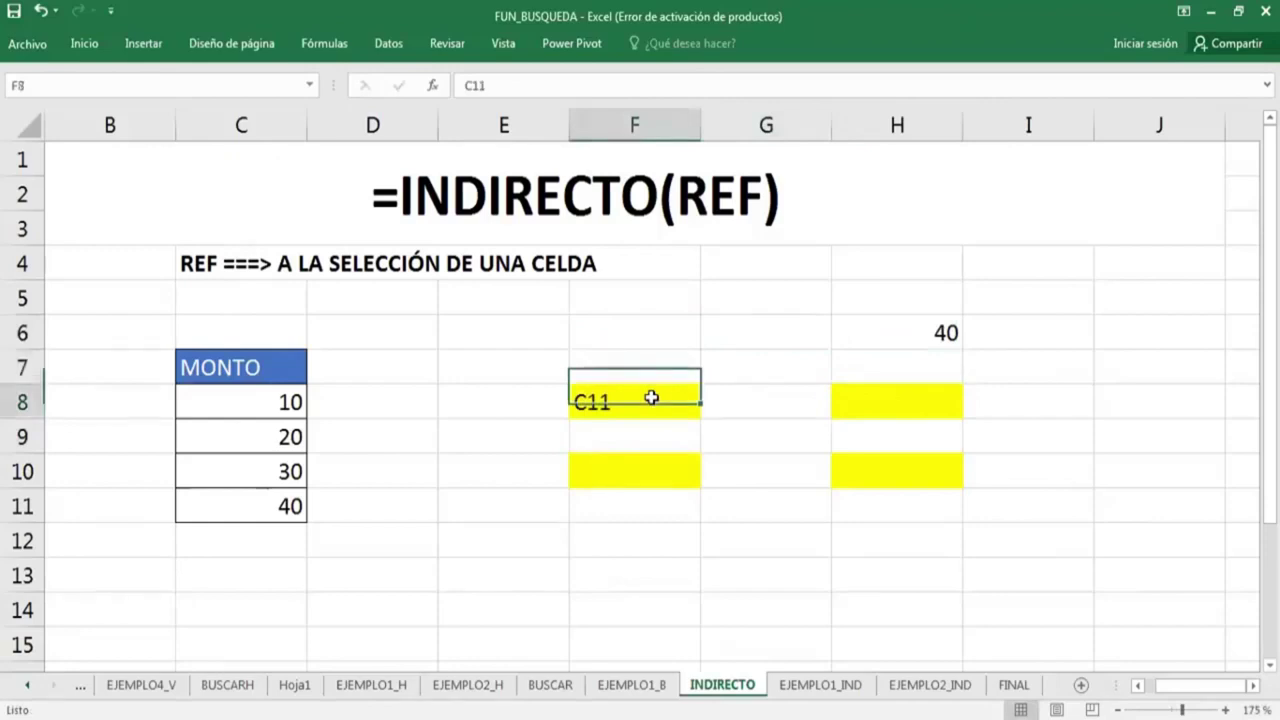
key(Up)
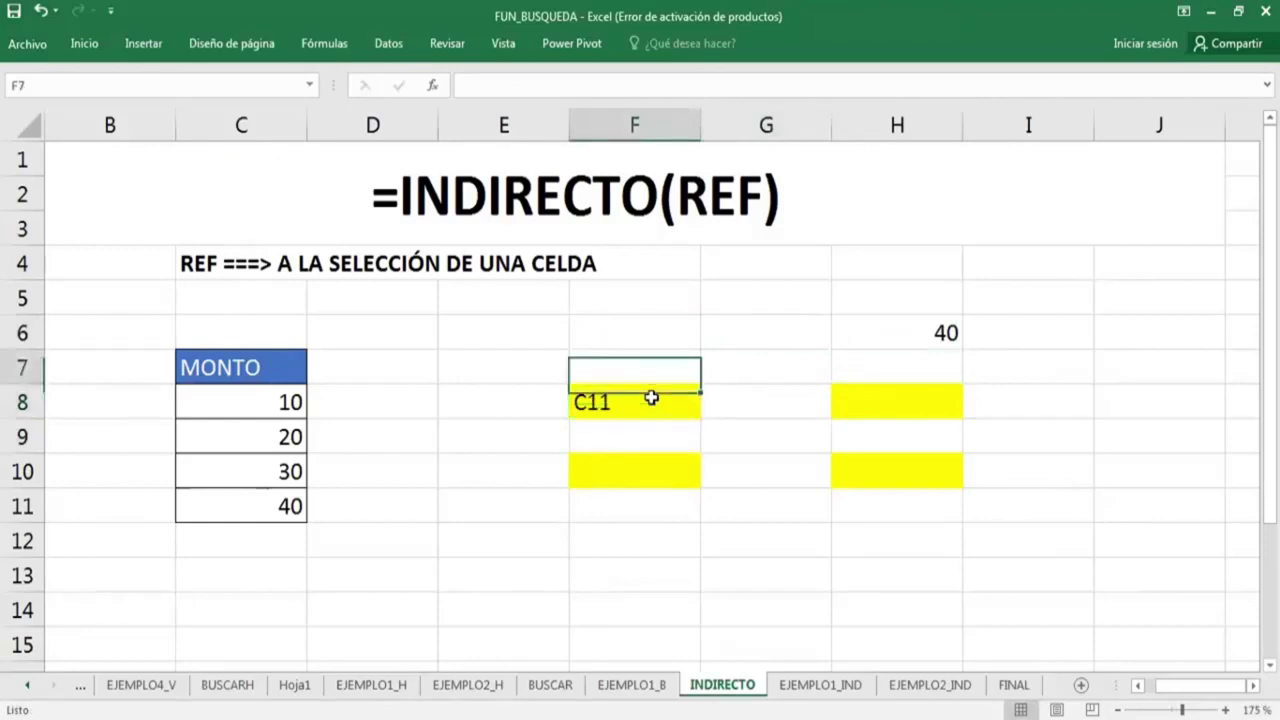
key(Up)
key(Right)
key(Right)
key(Left)
key(Left)
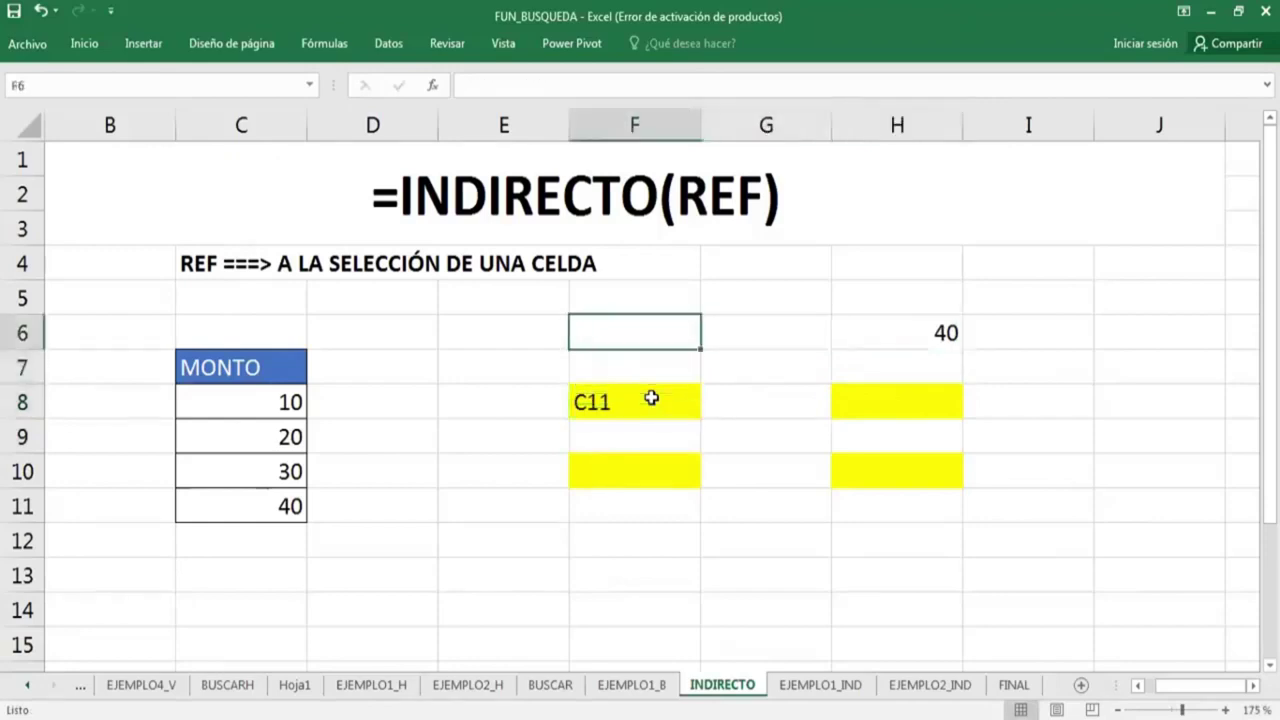
key(Down)
key(Down)
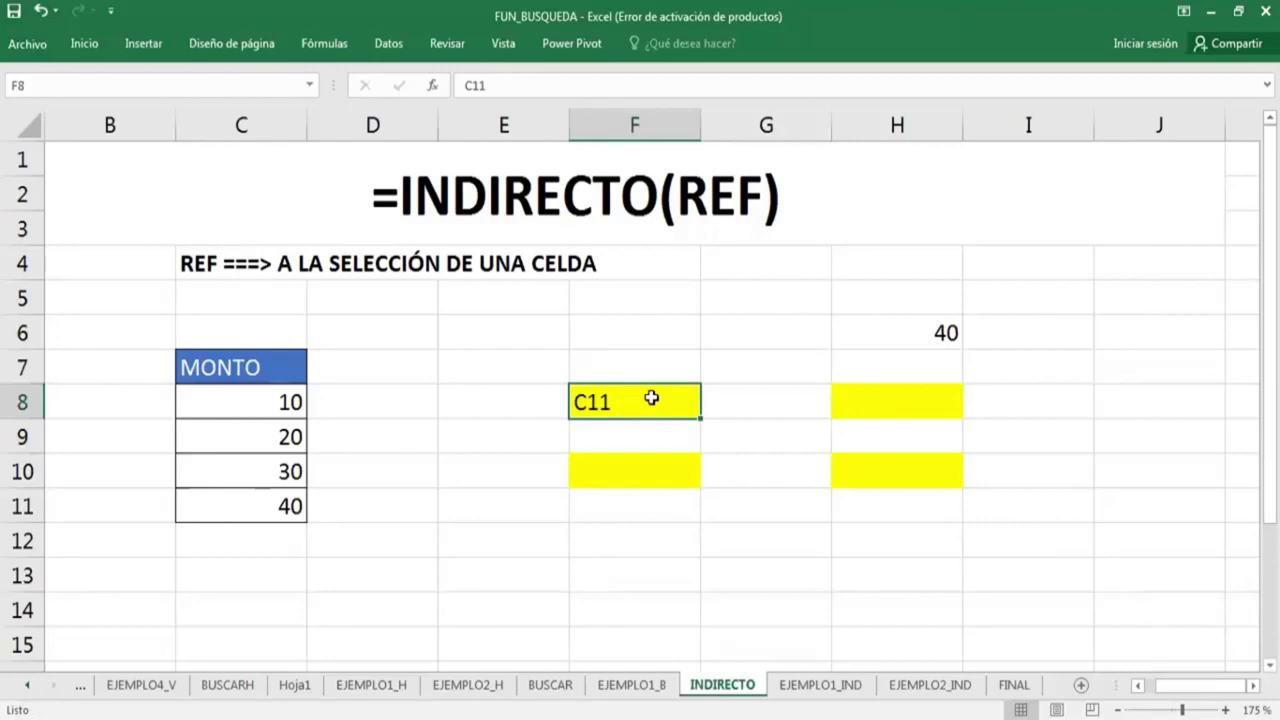
Move around F8 and across to H8, then back to F8.
key(Right)
key(Left)
key(Down)
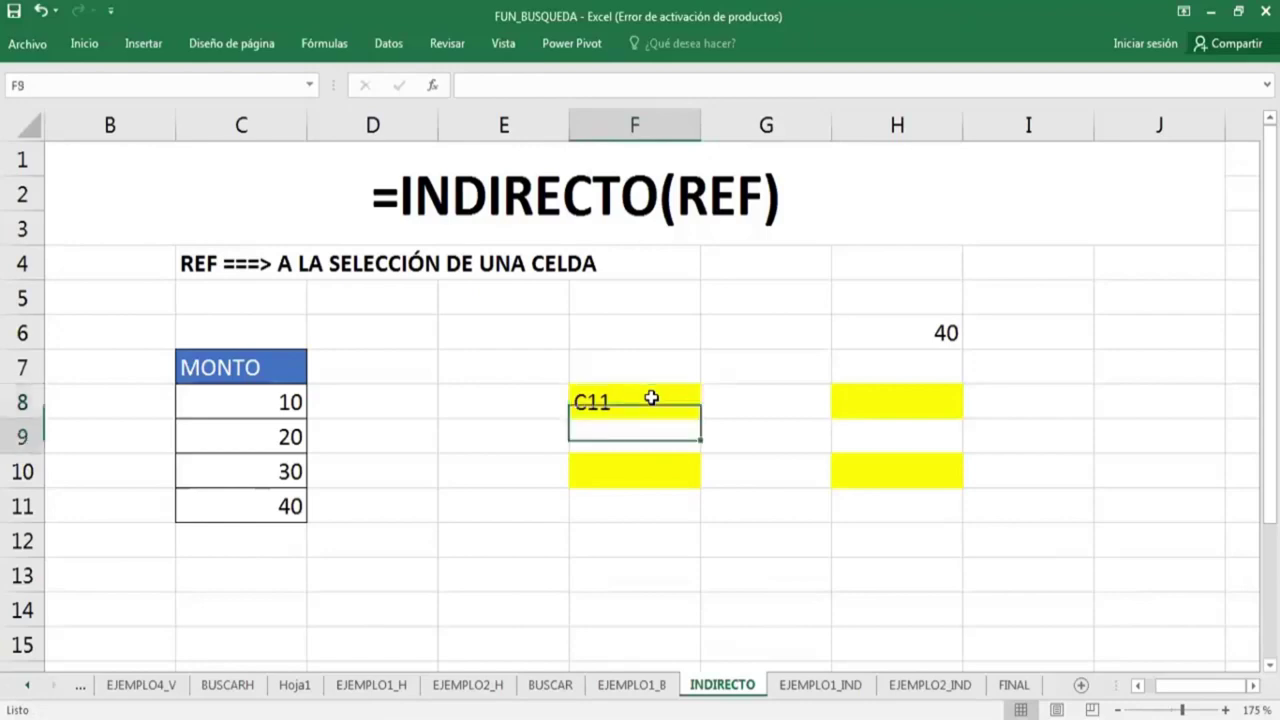
key(Up)
key(Right)
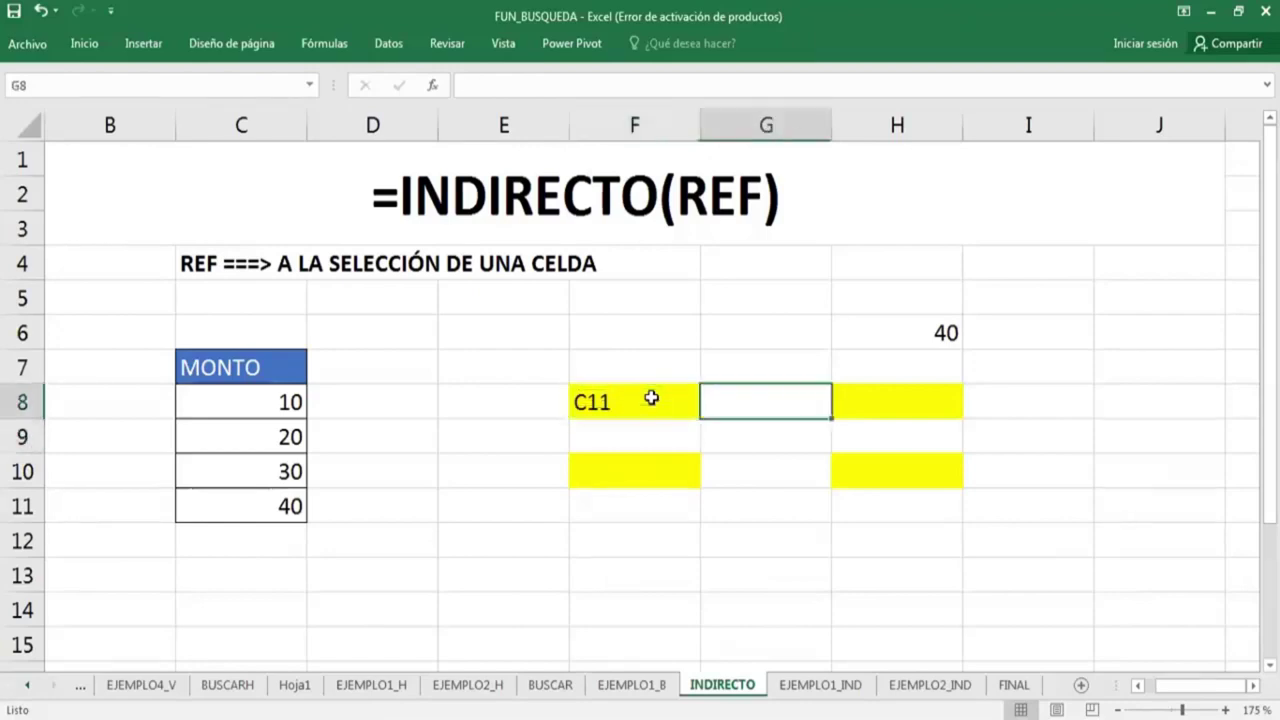
key(Right)
key(Left)
key(Left)
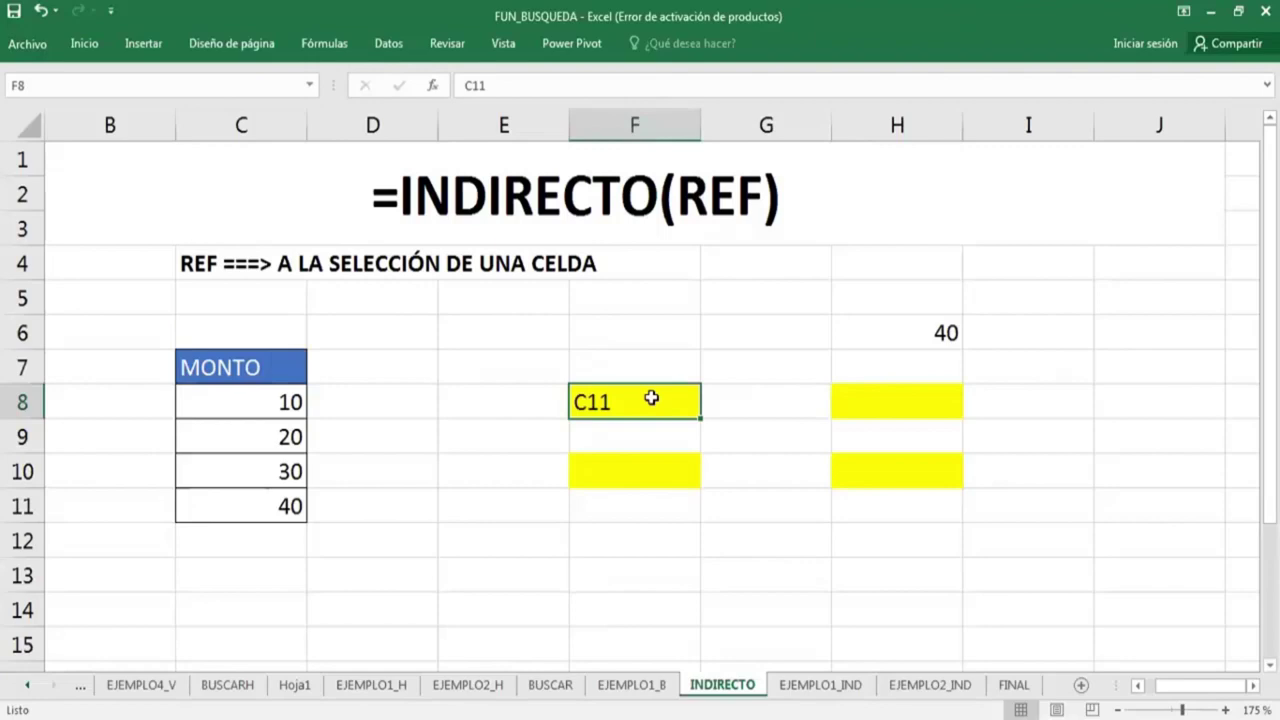
Replace F8's reference with the range text C8:C11, making H6 show #¡VALOR!
drag(258, 402, 272, 506)
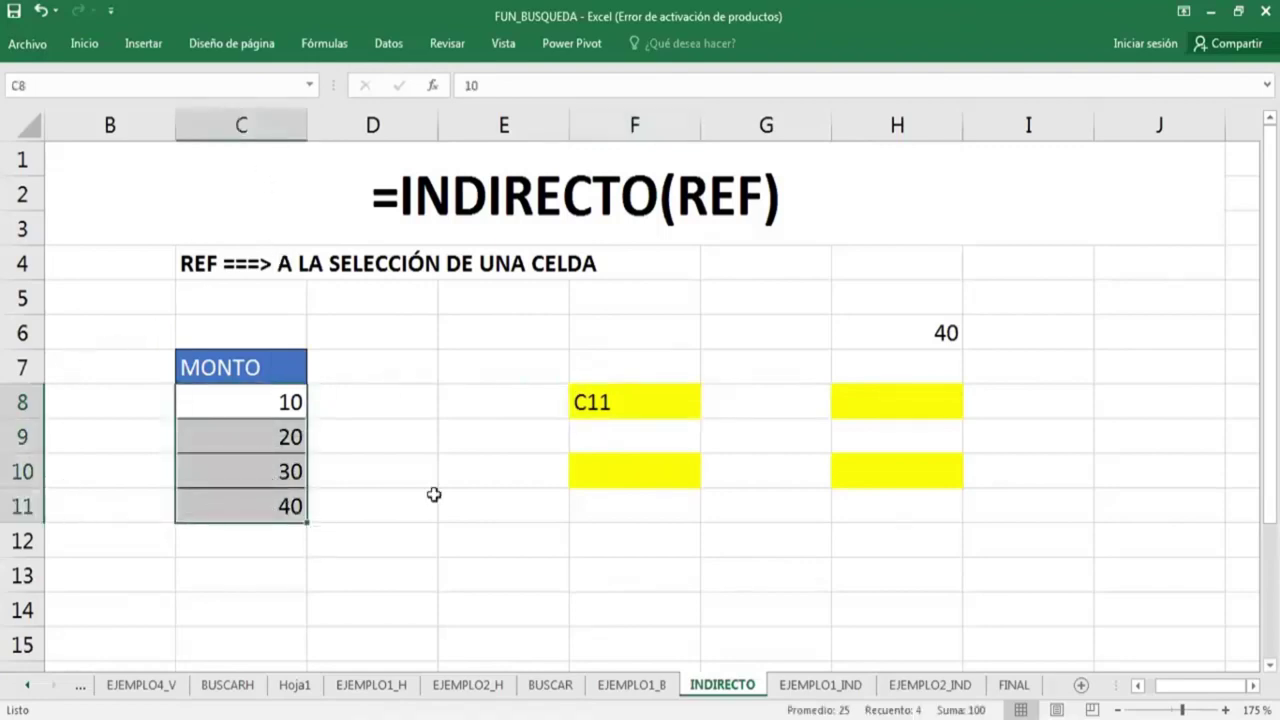
click(652, 397)
text(C)
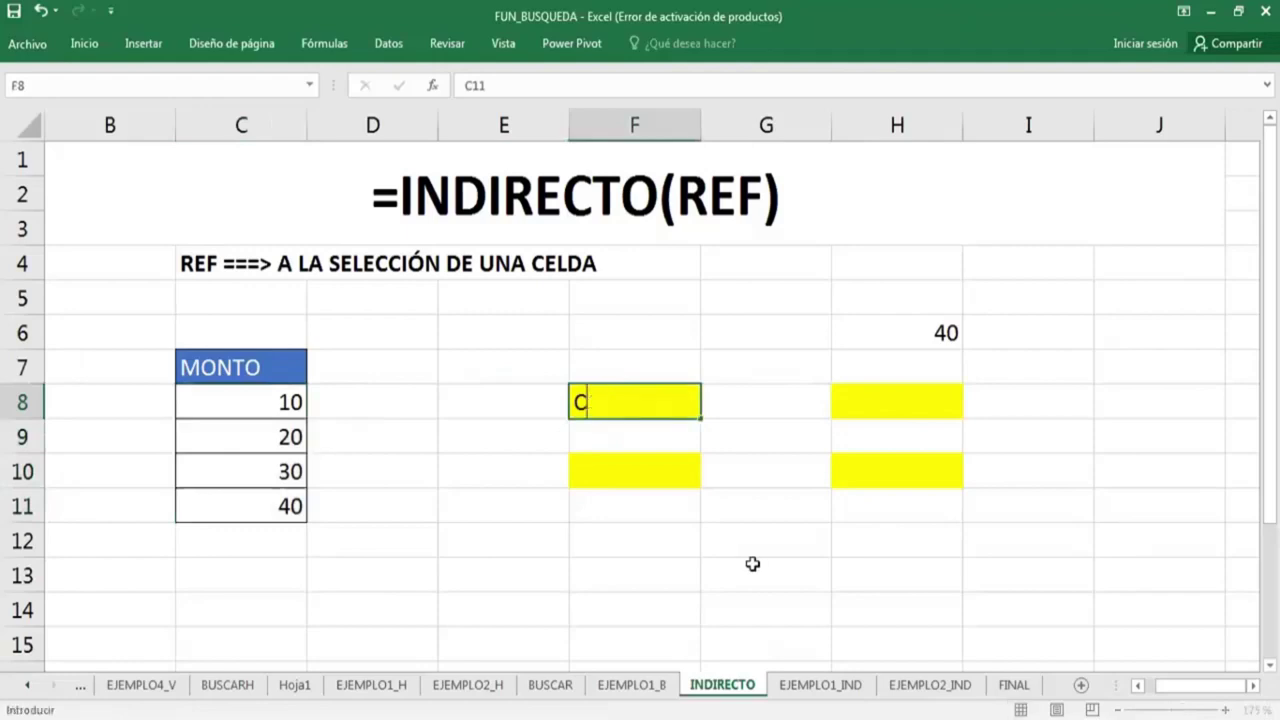
text(8:)
text(C1)
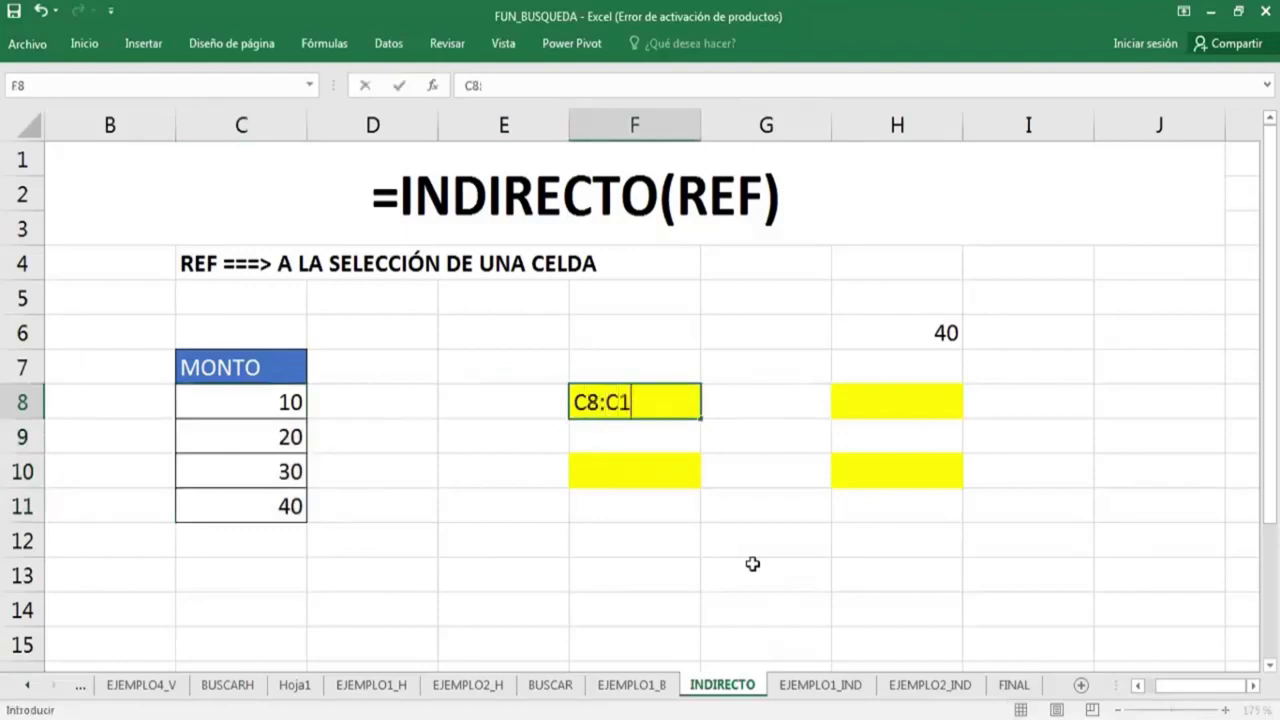
text(1)
key(Return)
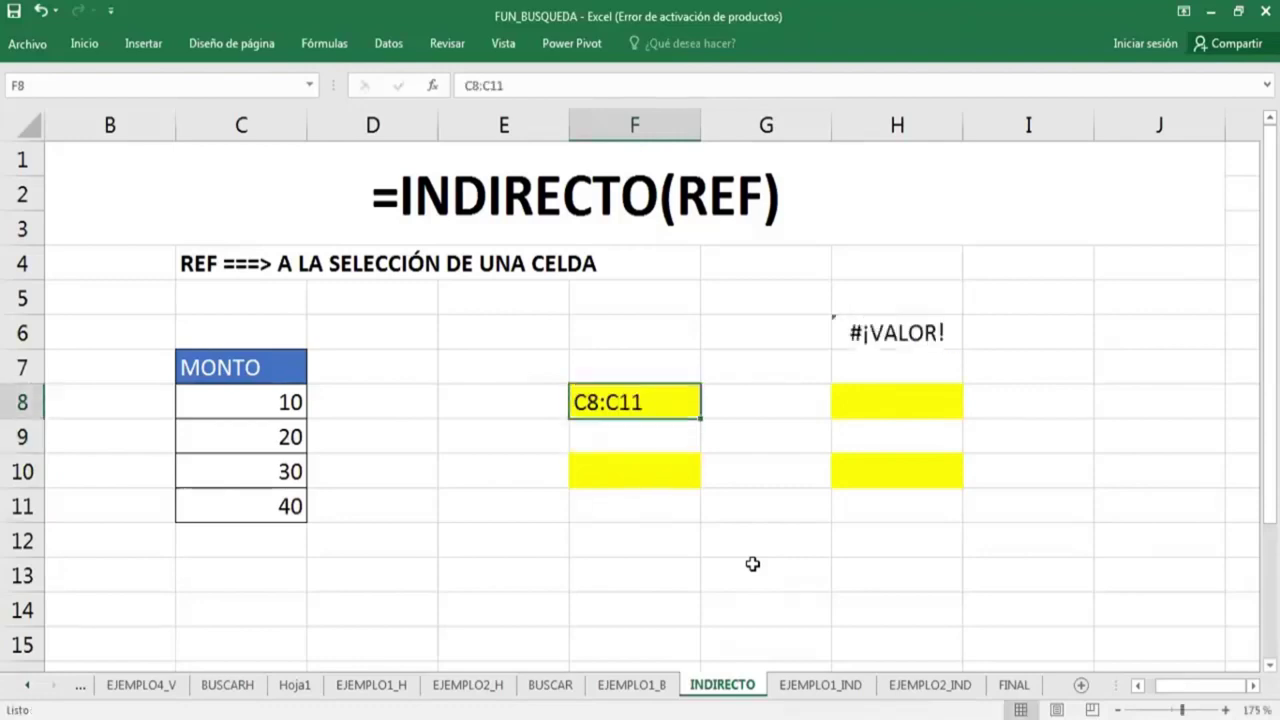
key(Right)
key(Right)
key(Up)
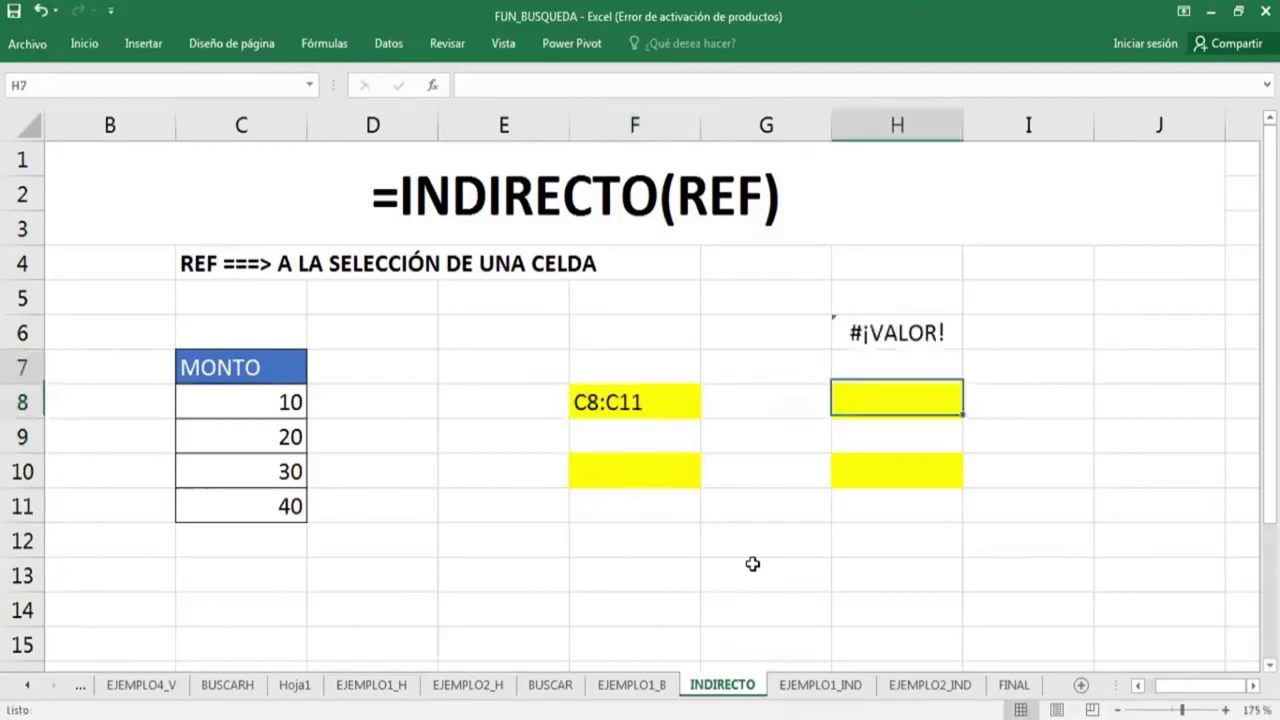
key(Up)
Clear H6 and enter =INDIRECTO(F8) in H8 instead.
key(Delete)
key(Down)
key(Down)
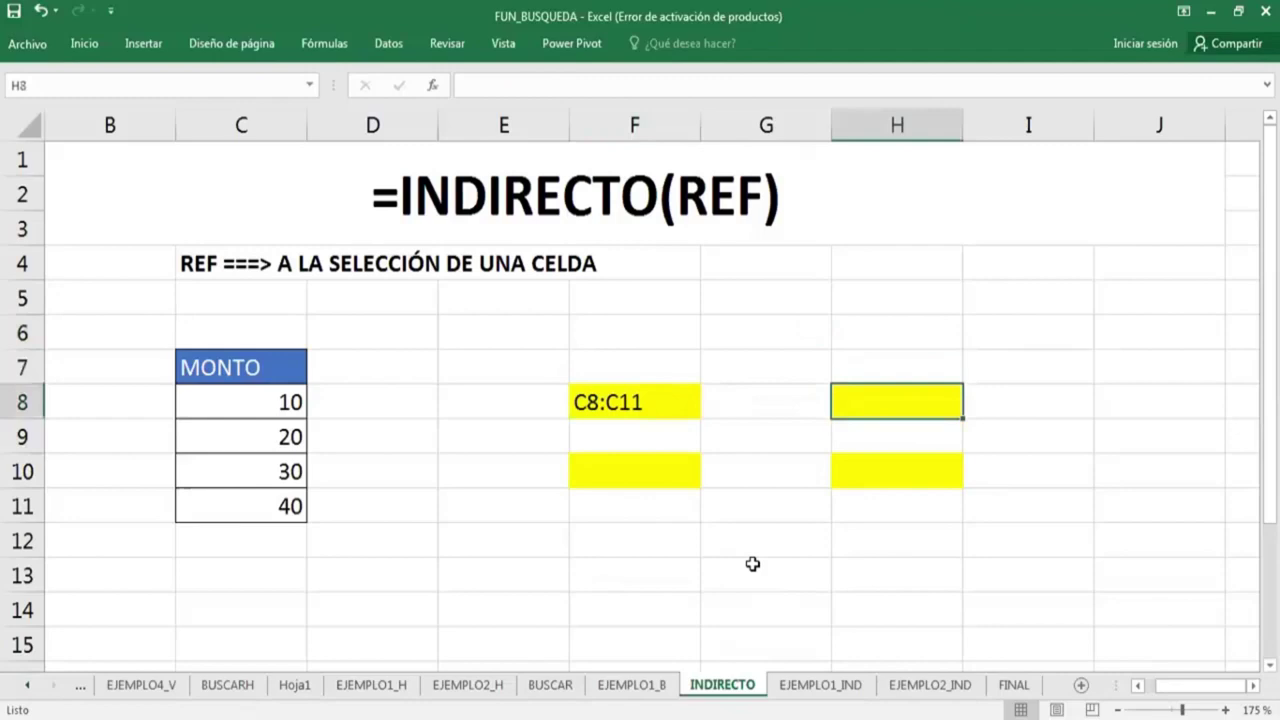
text(=IND)
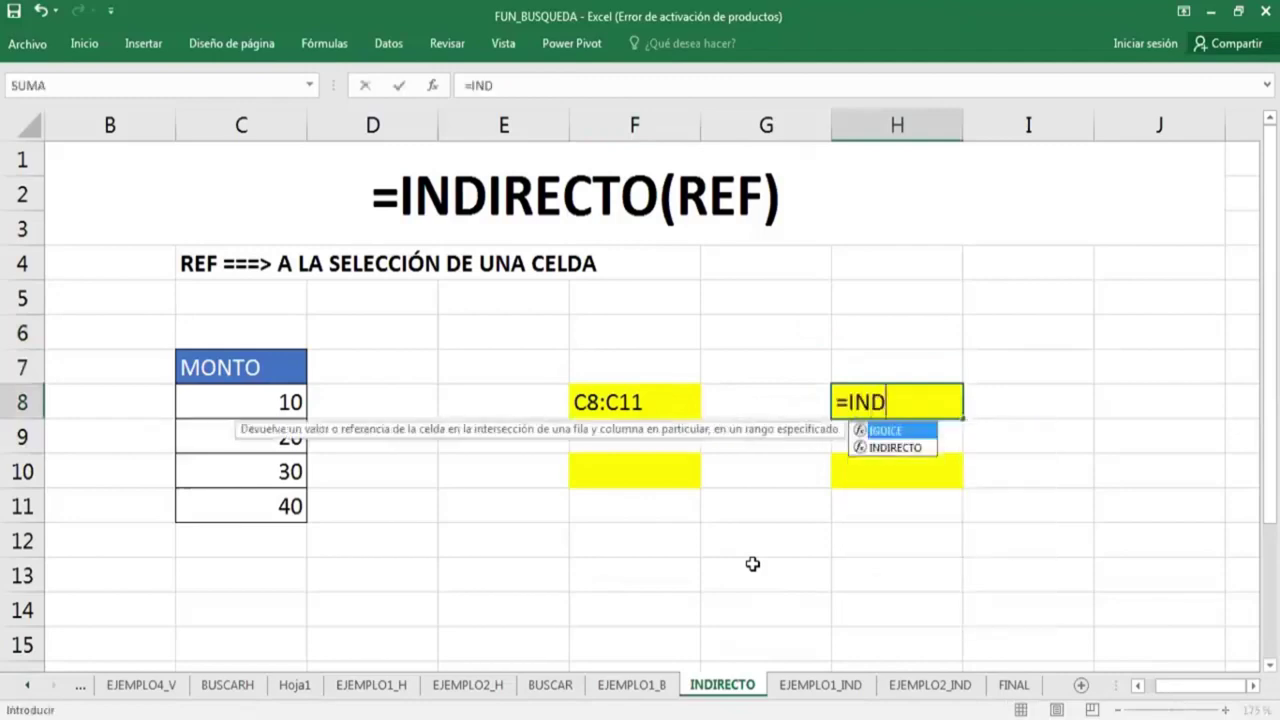
key(Down)
key(Tab)
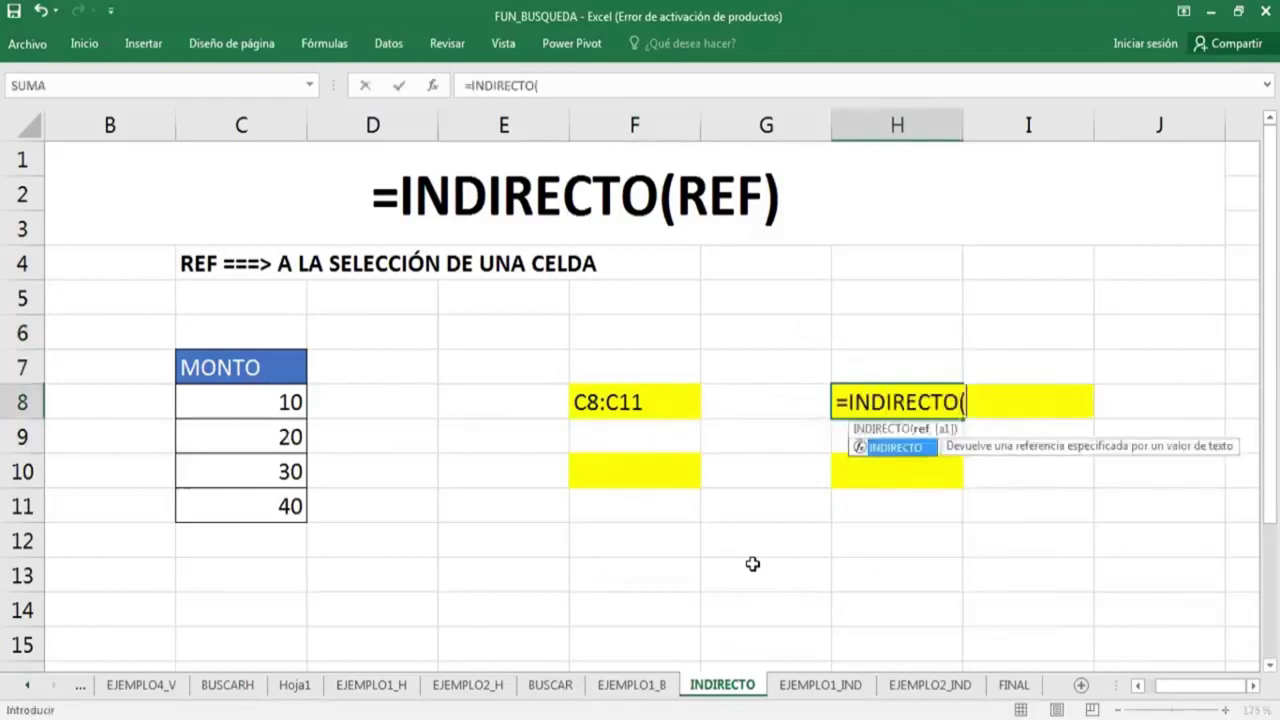
click(672, 404)
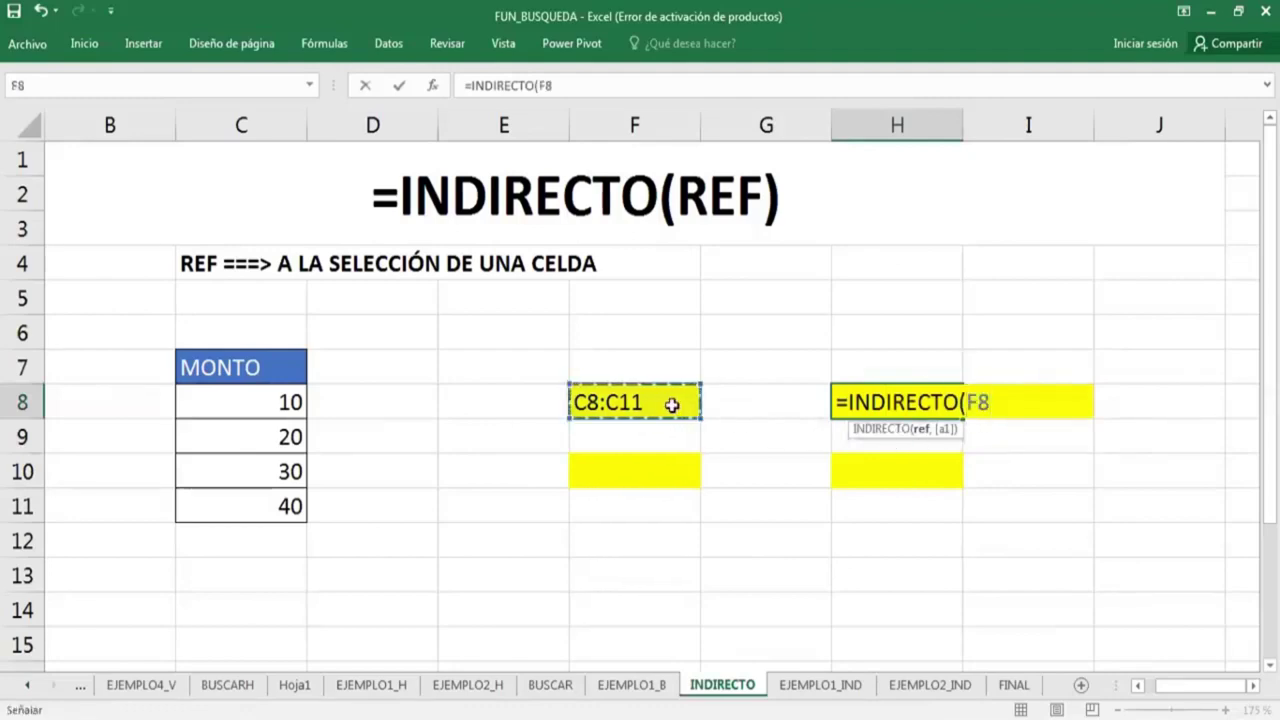
text())
key(Return)
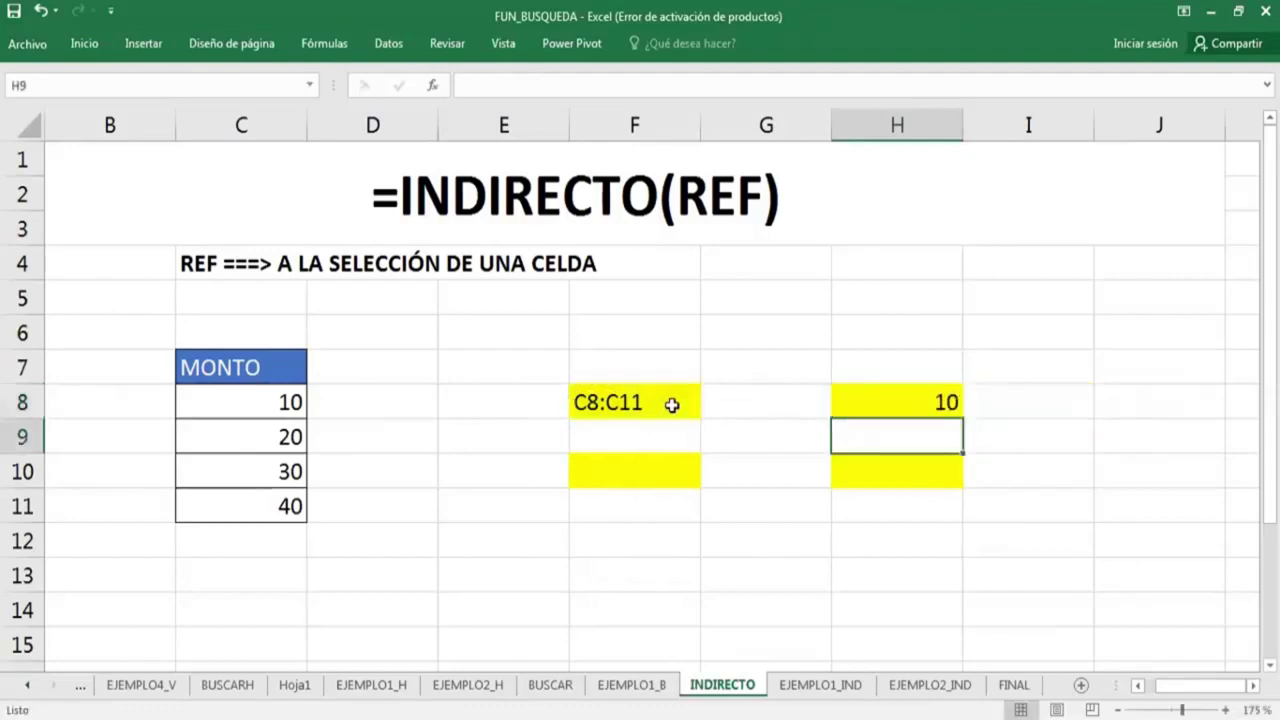
Compare F8's range text with H8's result and open H8's formula for editing.
click(672, 404)
key(Right)
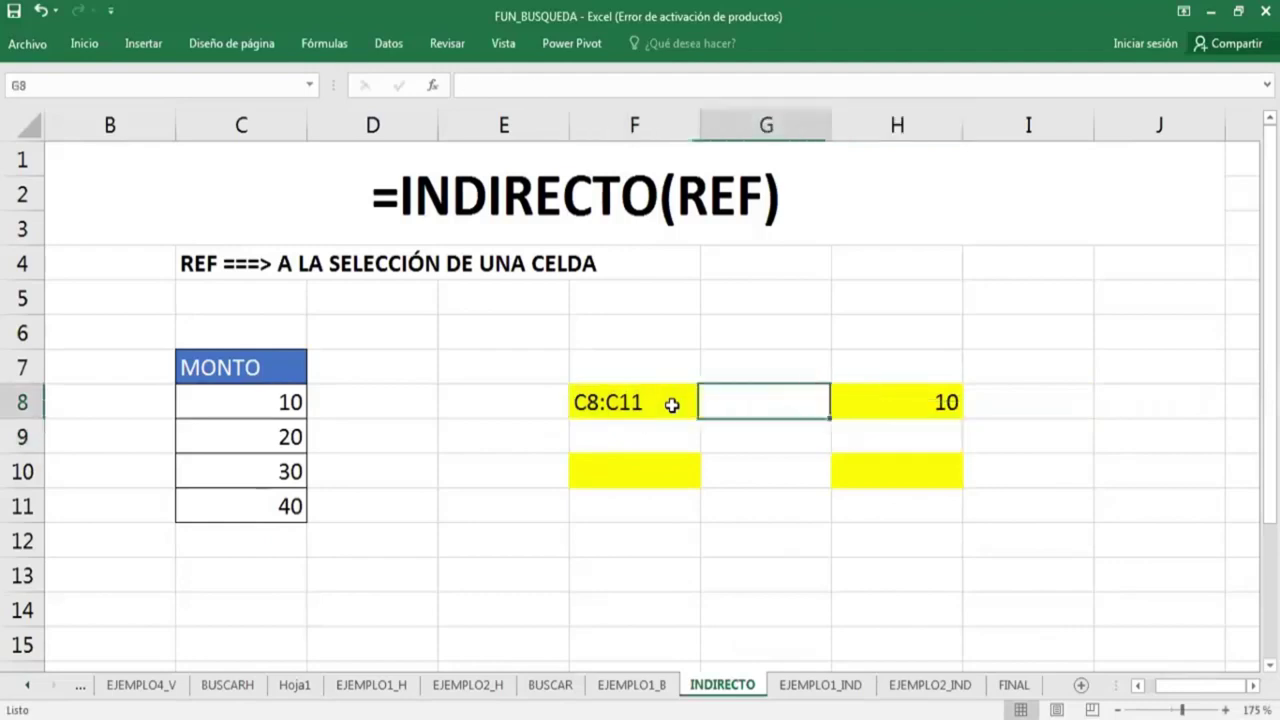
key(Right)
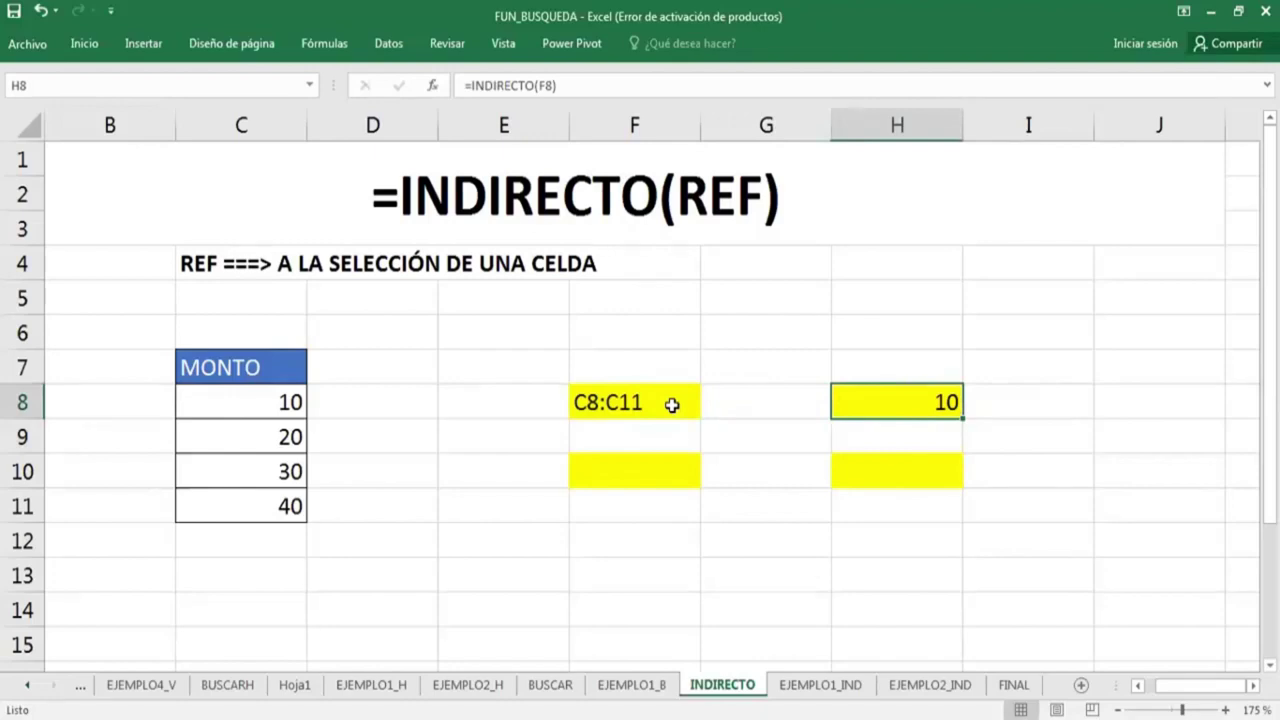
key(Left)
key(Left)
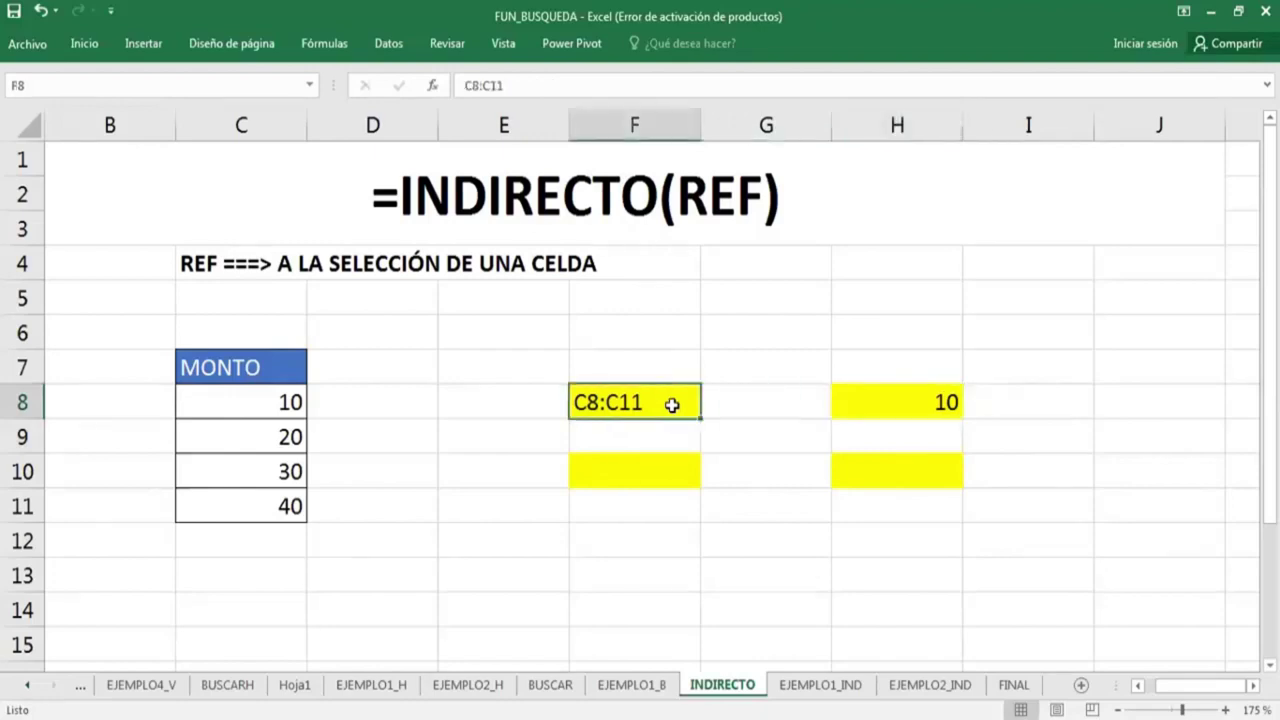
double_click(897, 405)
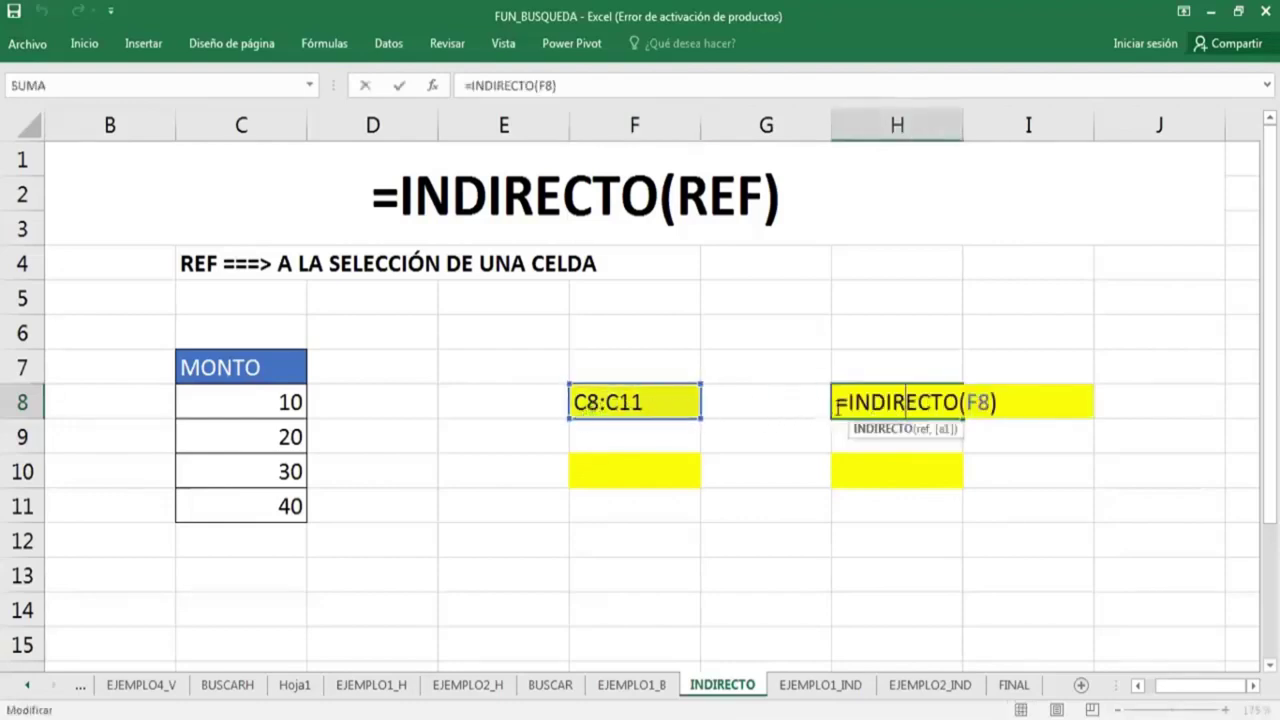
Wrap H8's formula as =CONTAR(INDIRECTO(F8)) so it counts 4.
click(845, 403)
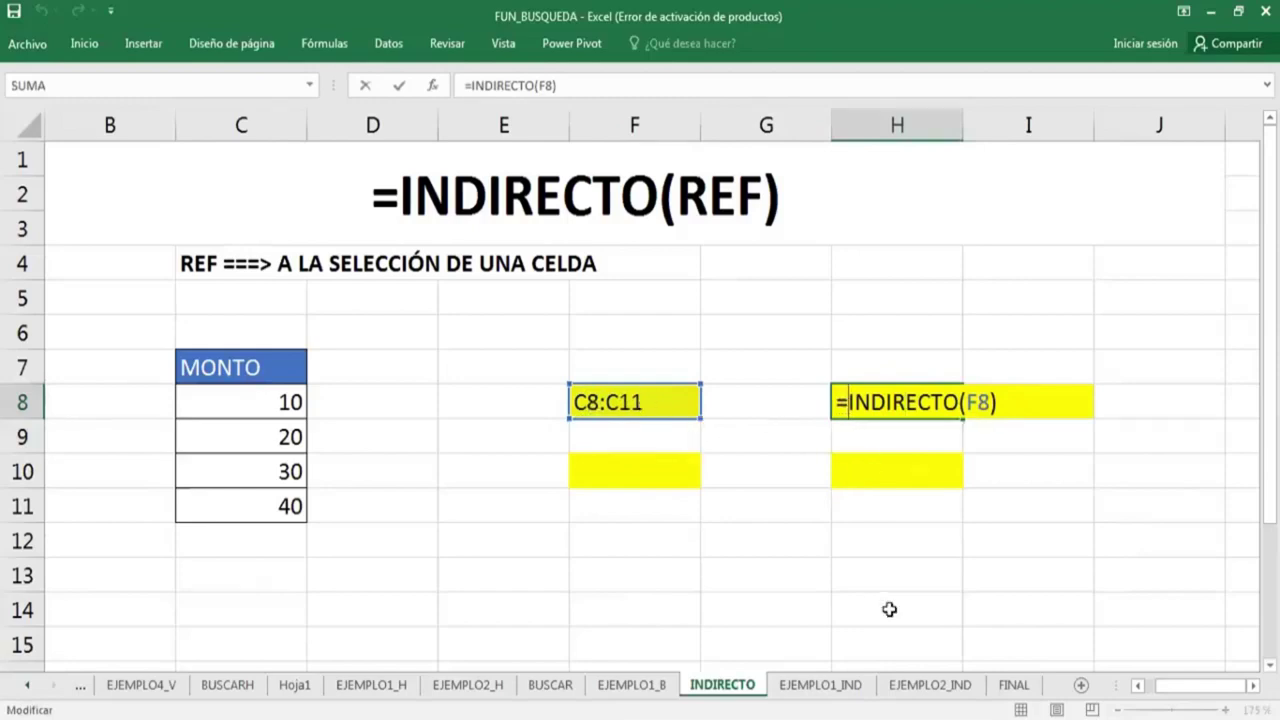
text(CONT)
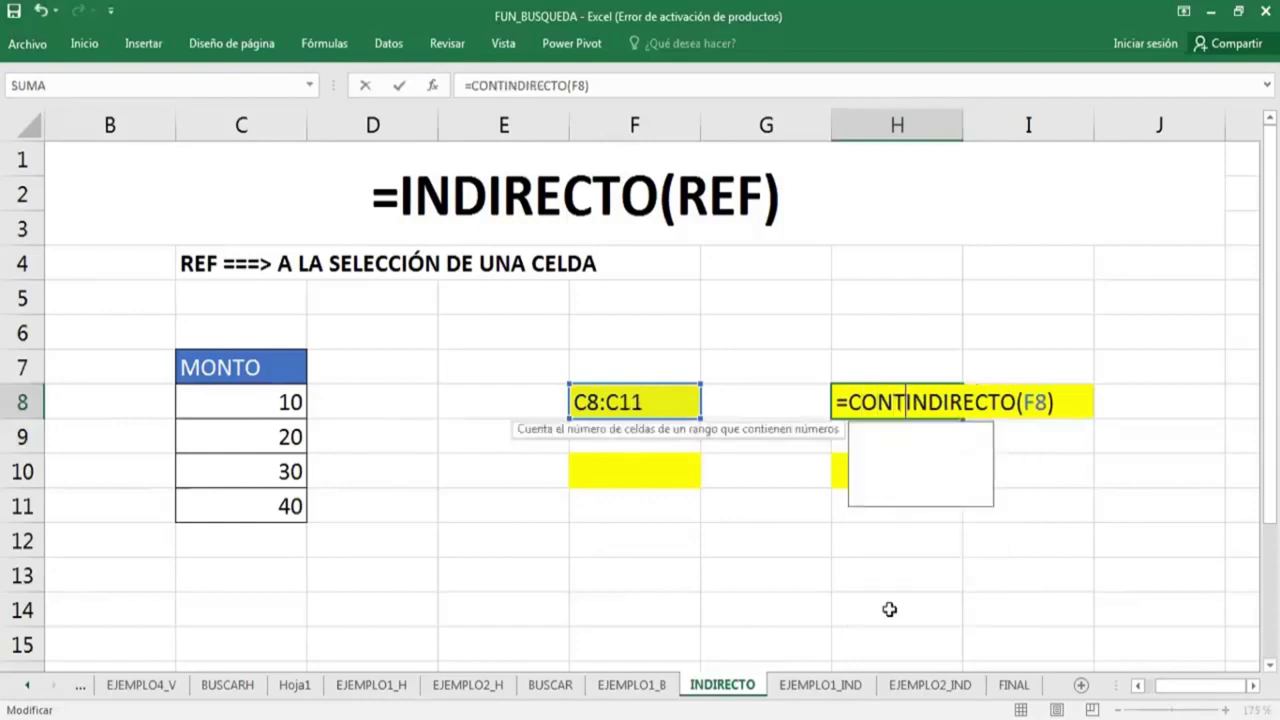
text(R)
key(BackSpace)
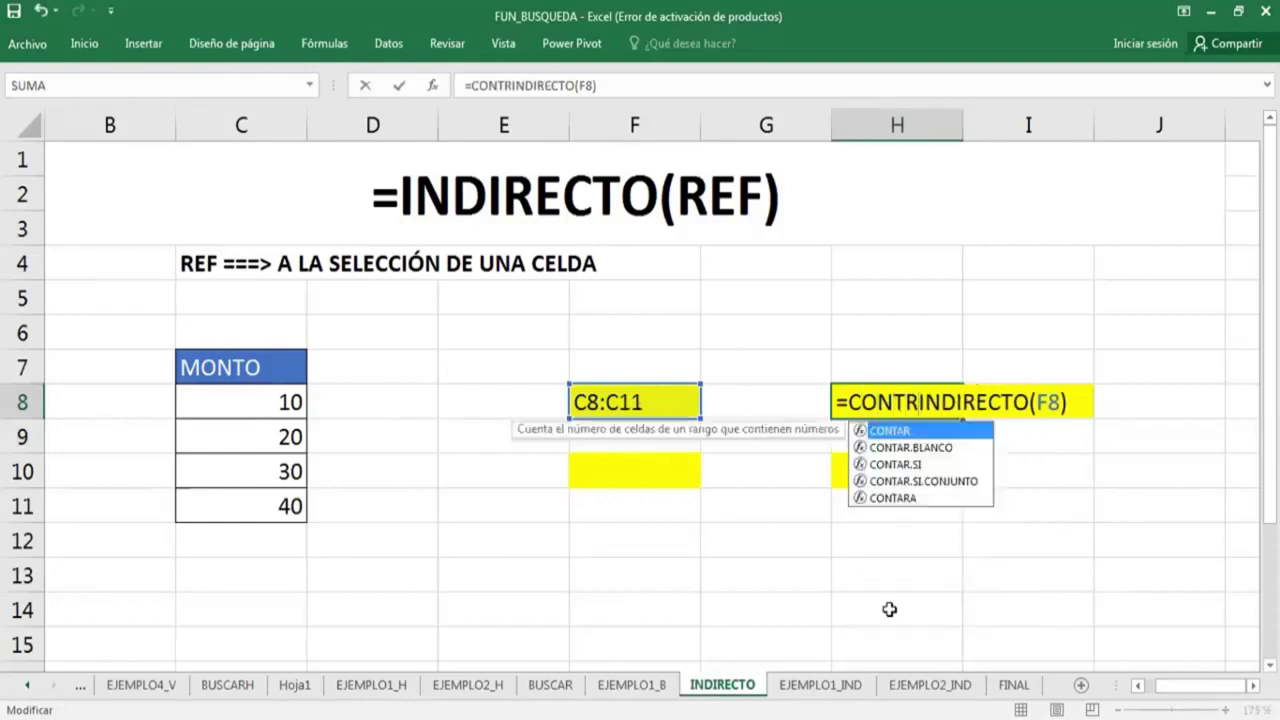
text(AR()
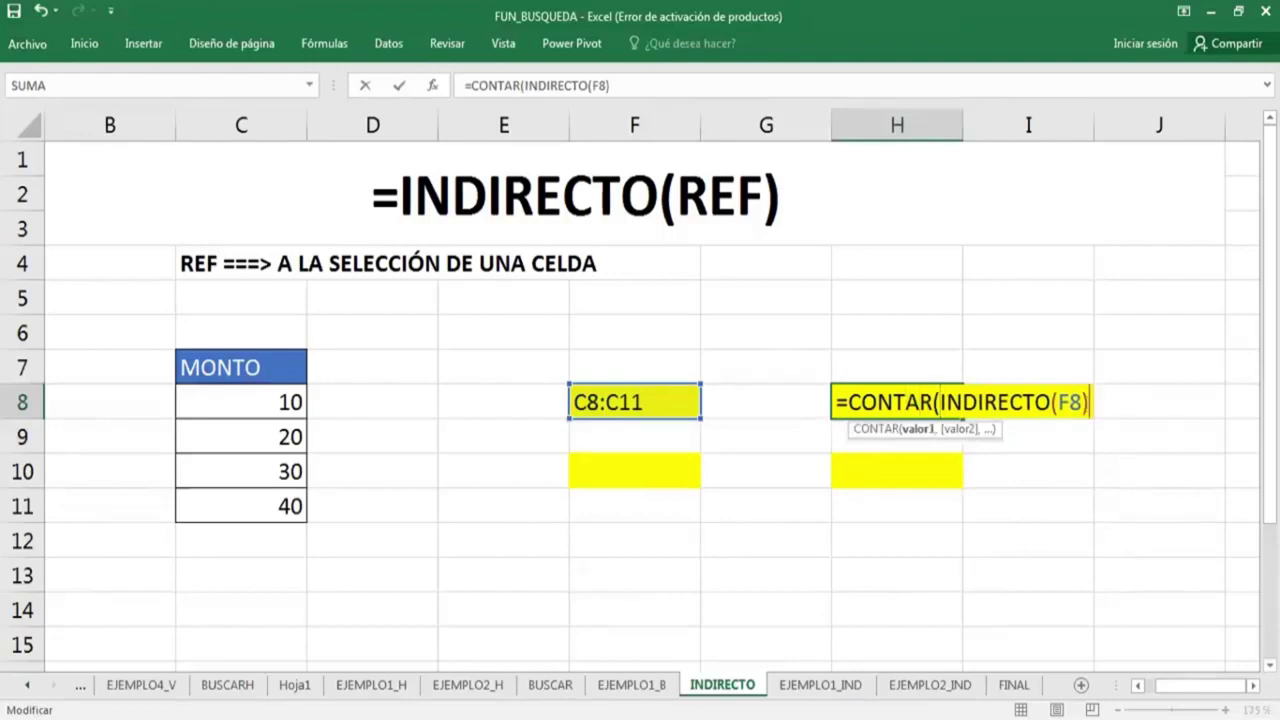
text())
key(Return)
key(Up)
Edit F8 to C8:C10 so the count in H8 drops to 3.
click(634, 401)
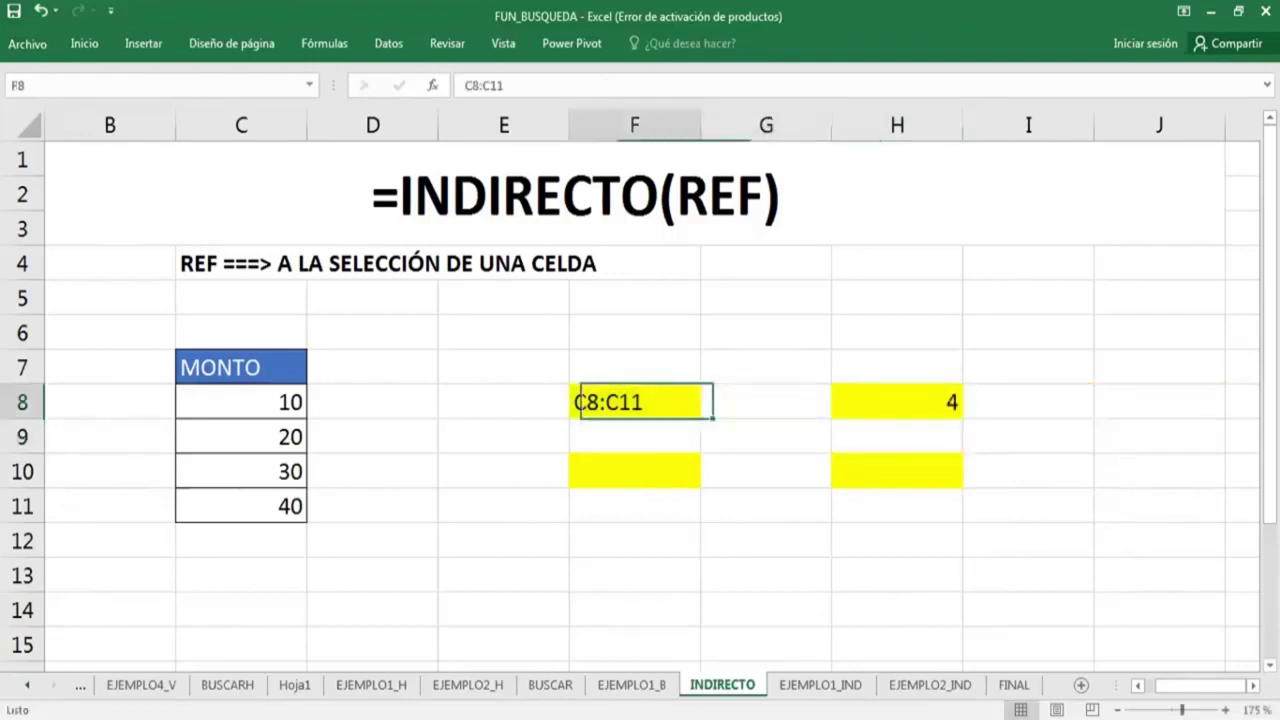
key(F2)
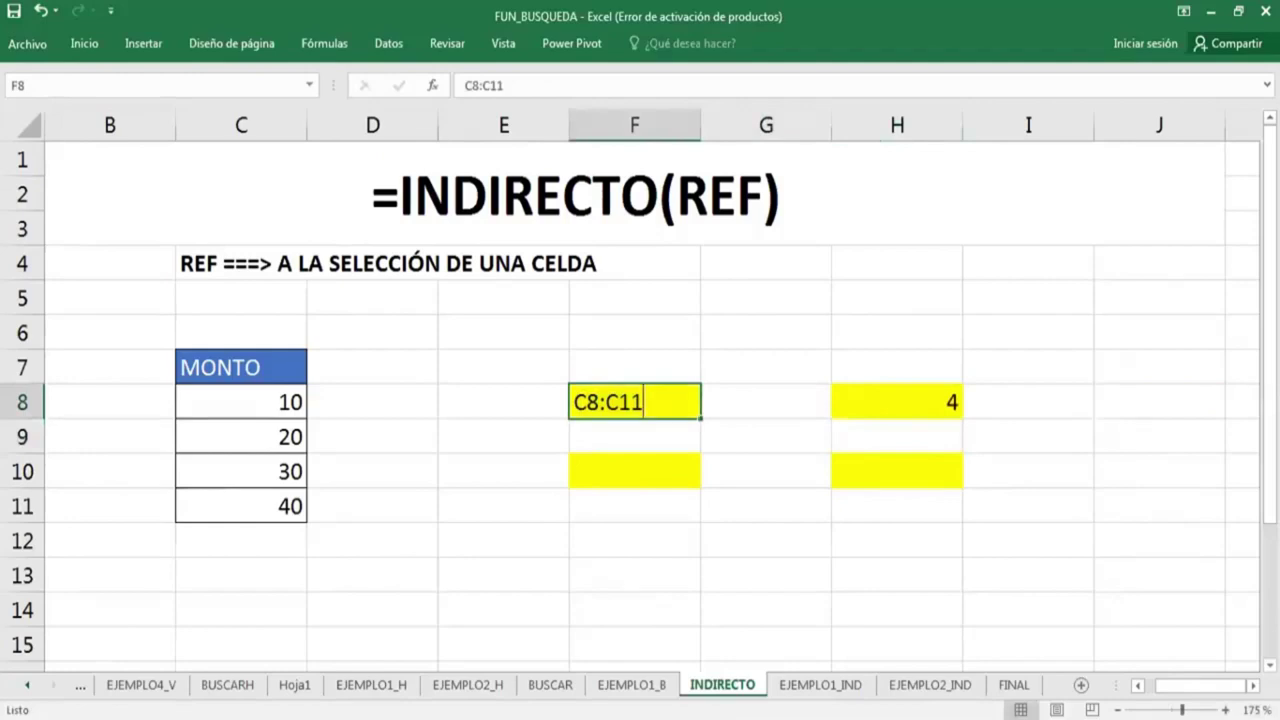
key(BackSpace)
text(0)
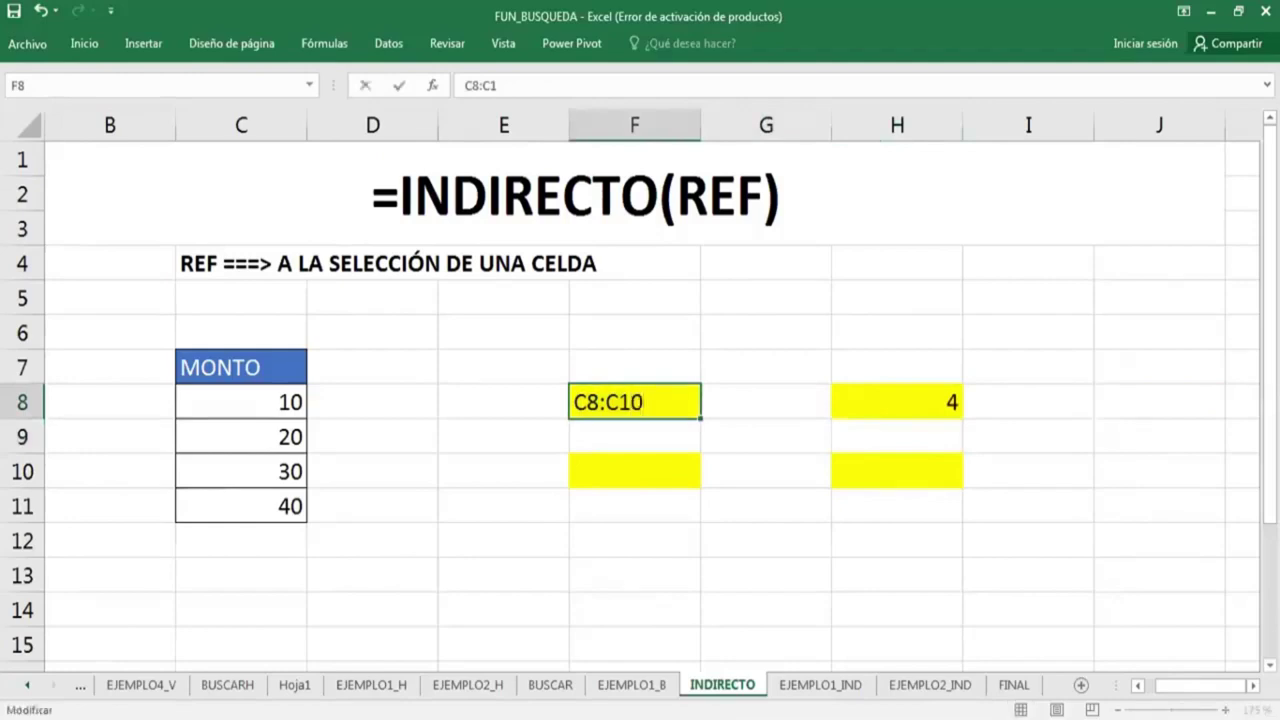
key(Return)
key(Up)
click(897, 401)
key(Left)
key(Left)
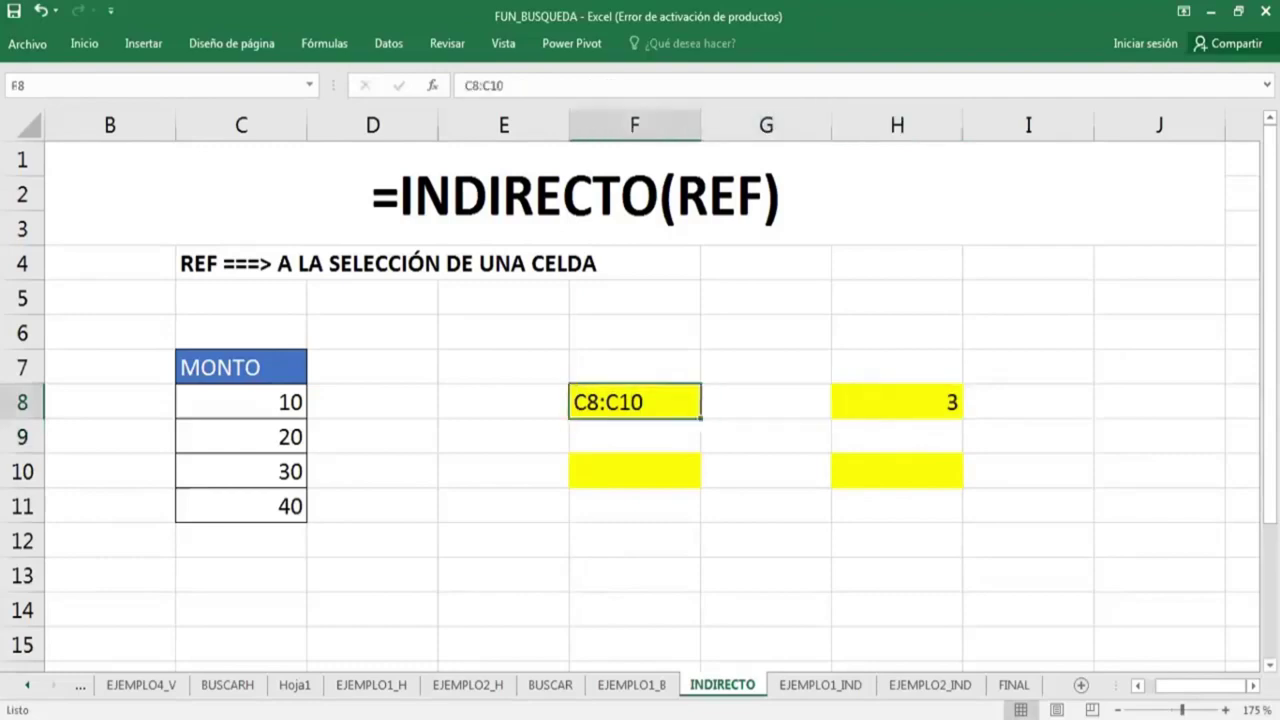
Change F8 to the single cell C8, then start rewriting it as C8:C9.
text(C8)
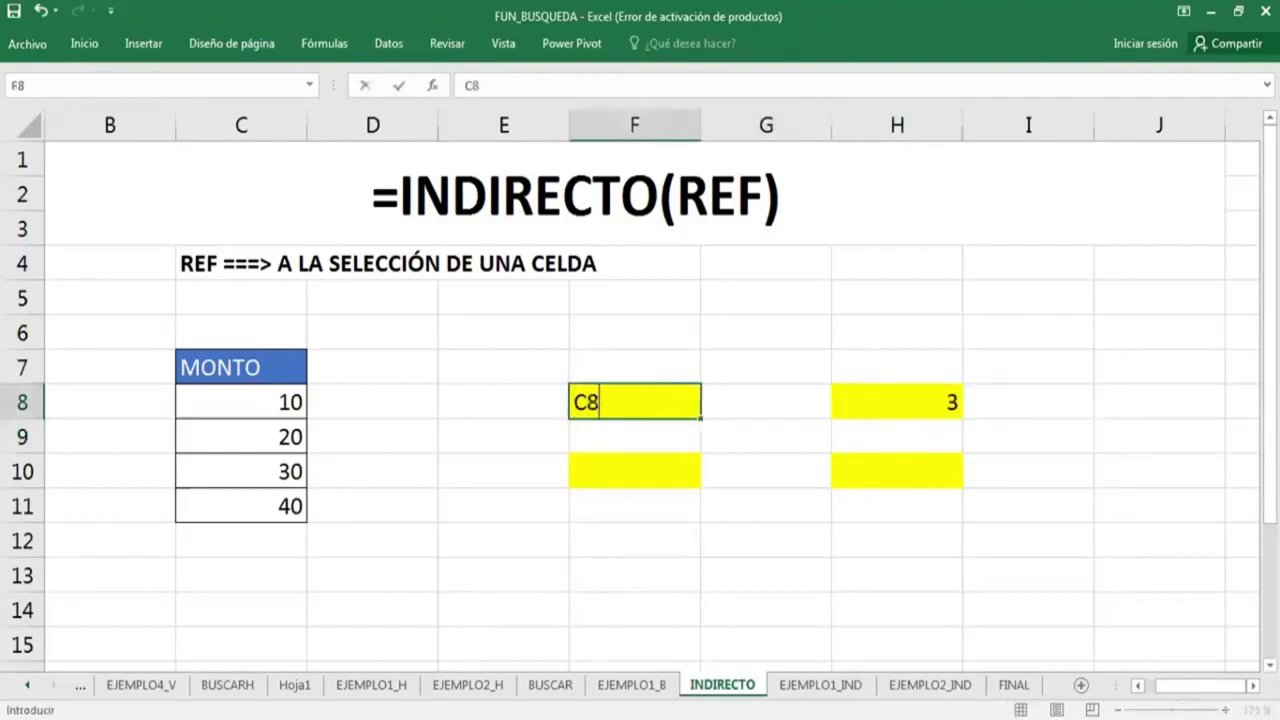
key(Return)
key(Up)
text(C)
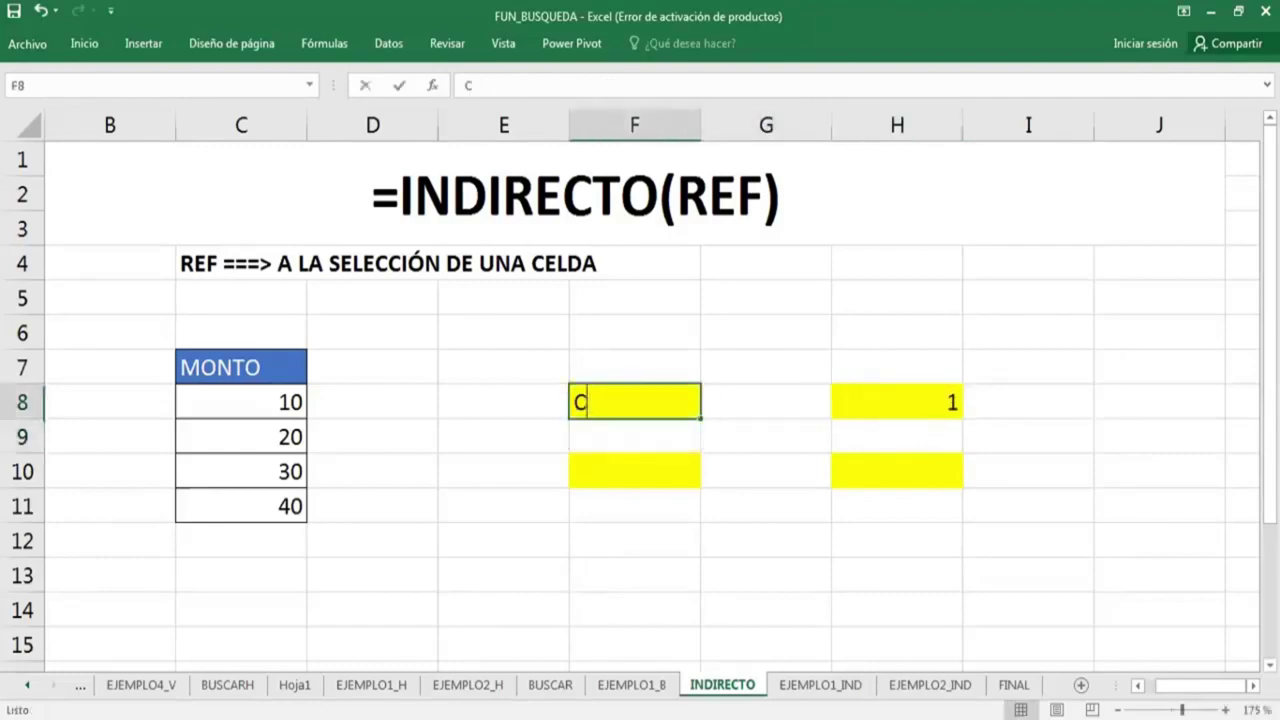
text(8:)
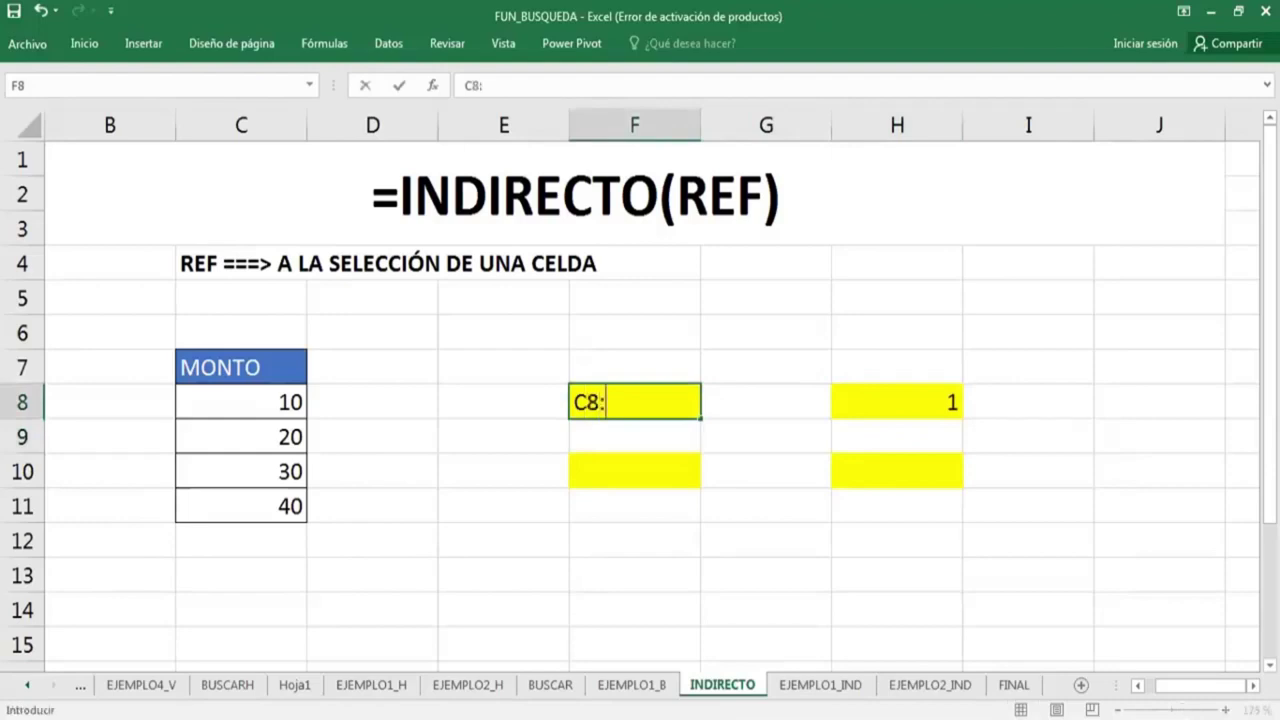
text(C9)
Confirm C8:C9 in F8 so H8's count shows 2.
key(Return)
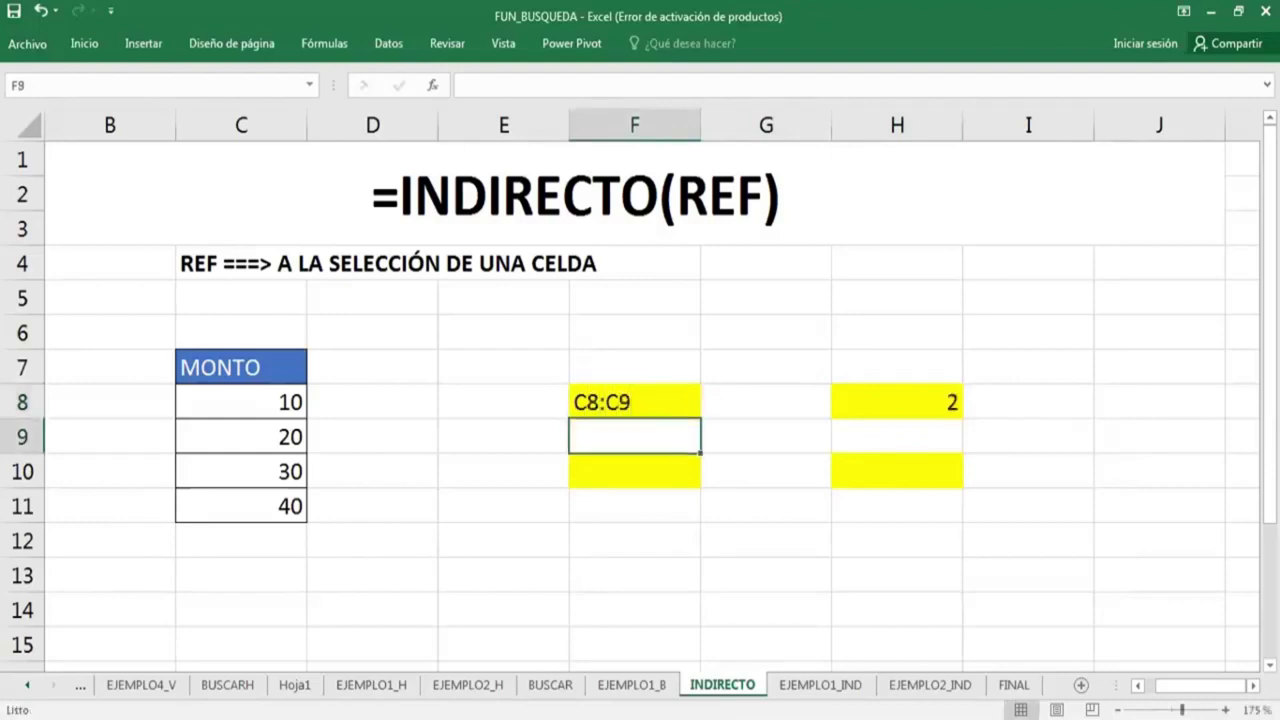
key(Up)
key(Right)
key(Right)
key(Left)
key(Left)
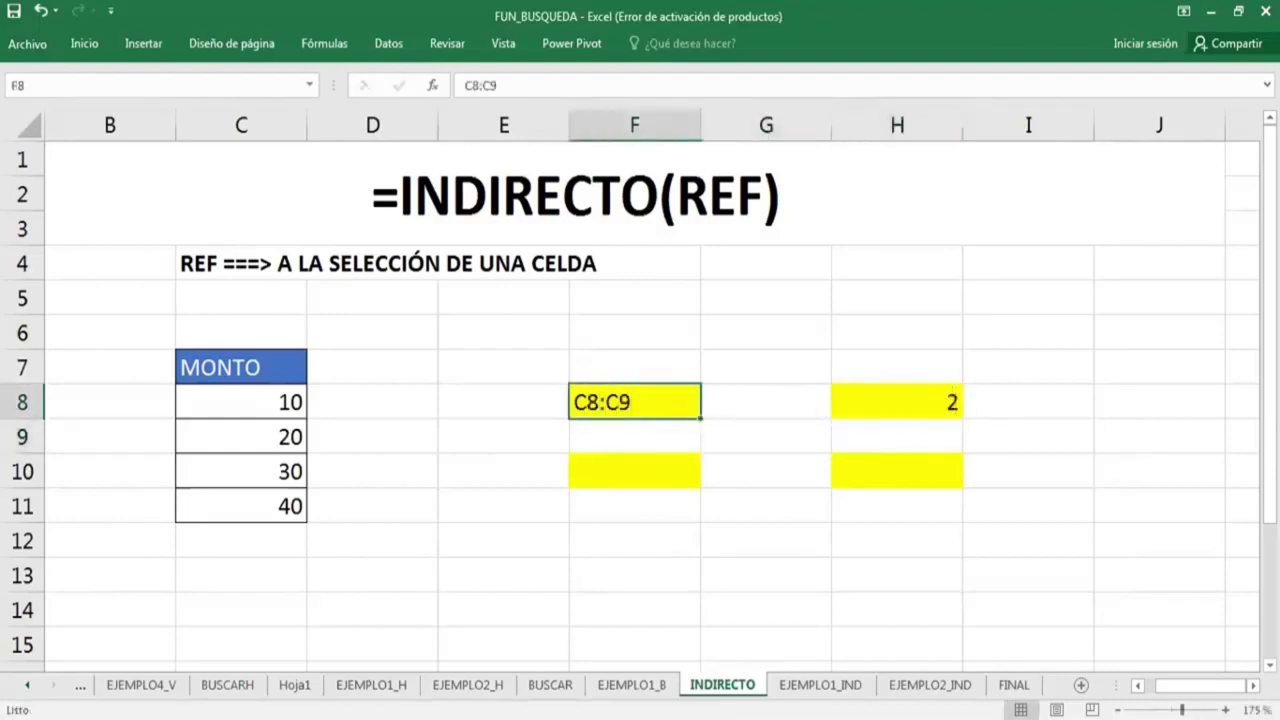
Enter =FORMULATEXTO(H8) in I8 to display H8's formula text.
key(Right)
key(Right)
key(Right)
text(=)
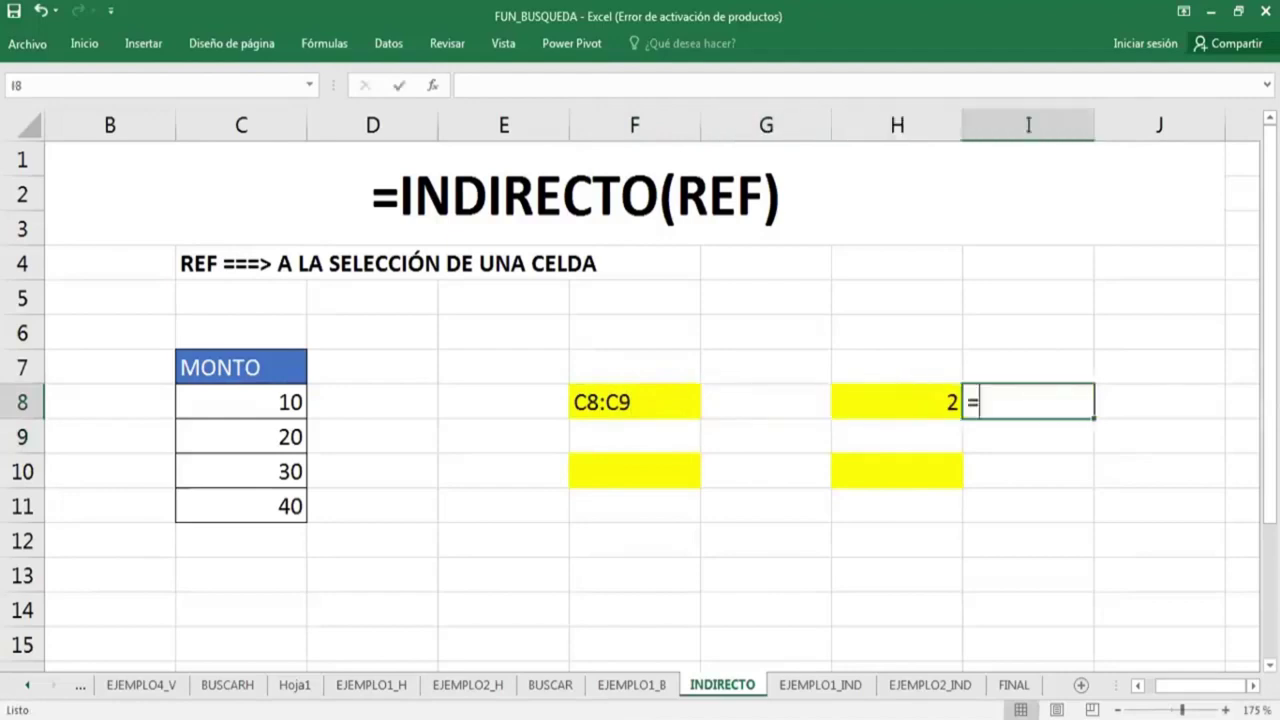
text(FOR)
key(Tab)
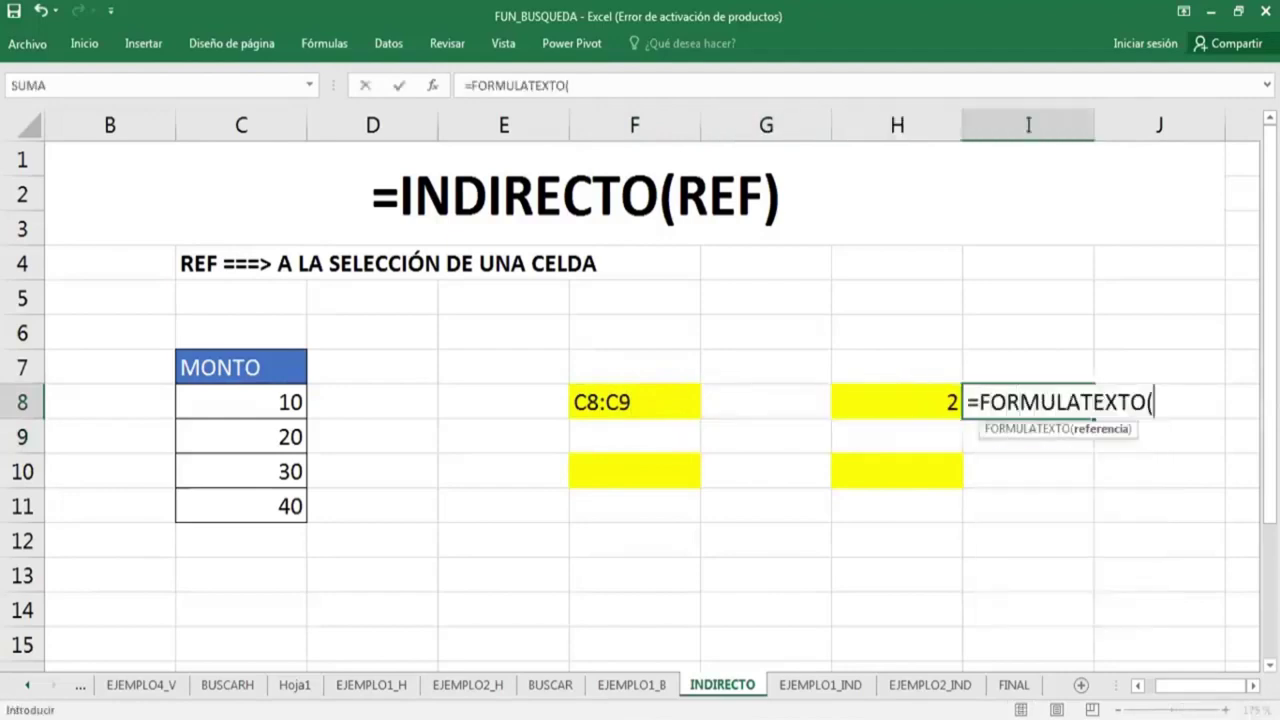
key(Left)
key(Return)
key(Up)
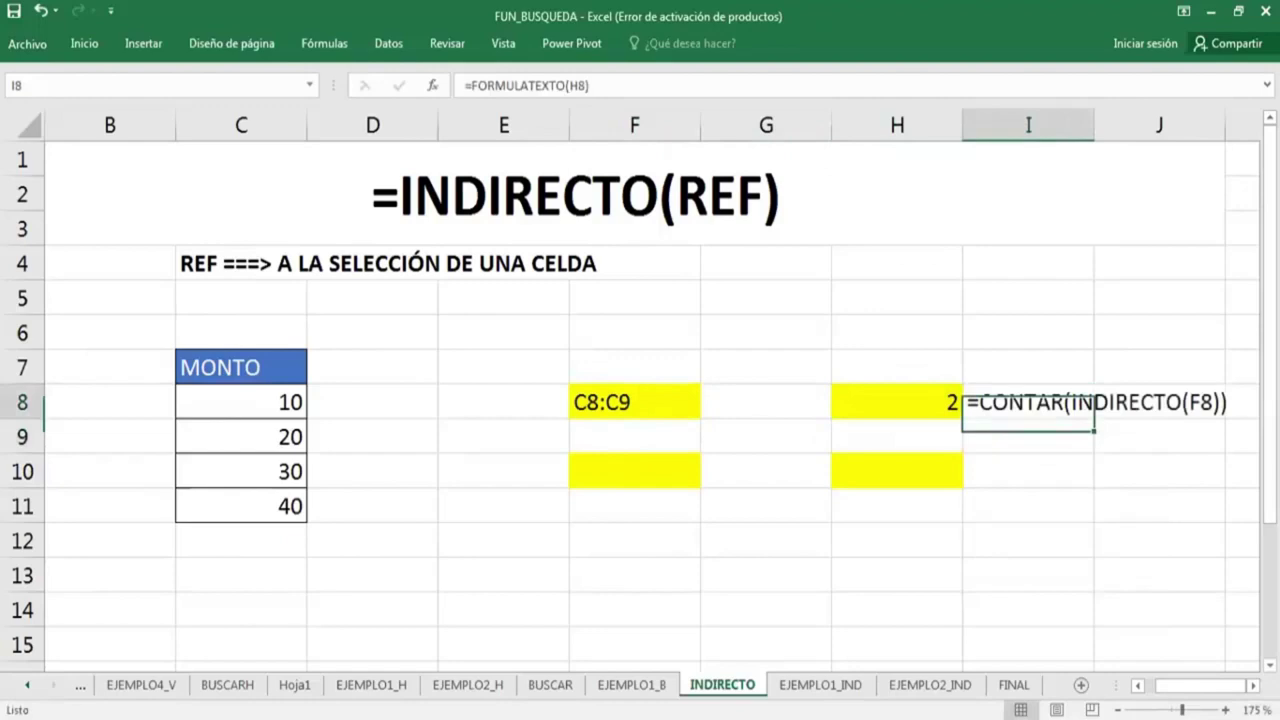
click(975, 525)
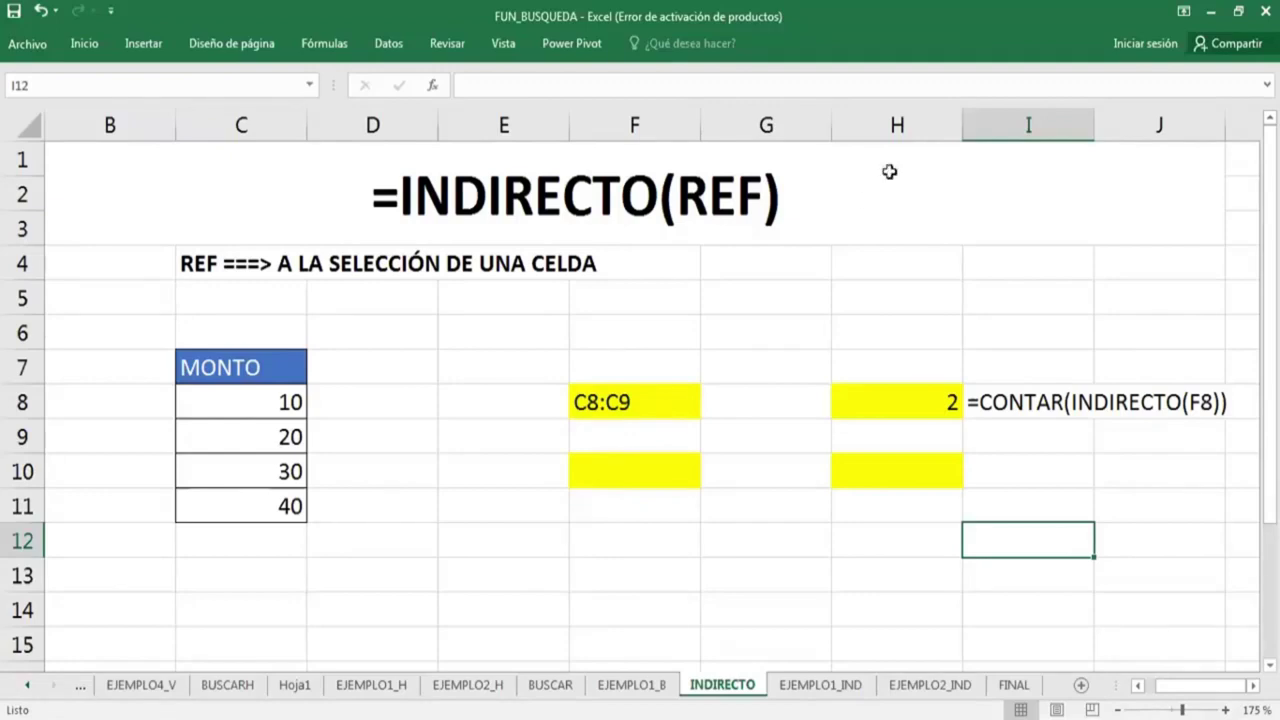
Point out the range text C8:C9 stored in F8.
key(Up)
key(Up)
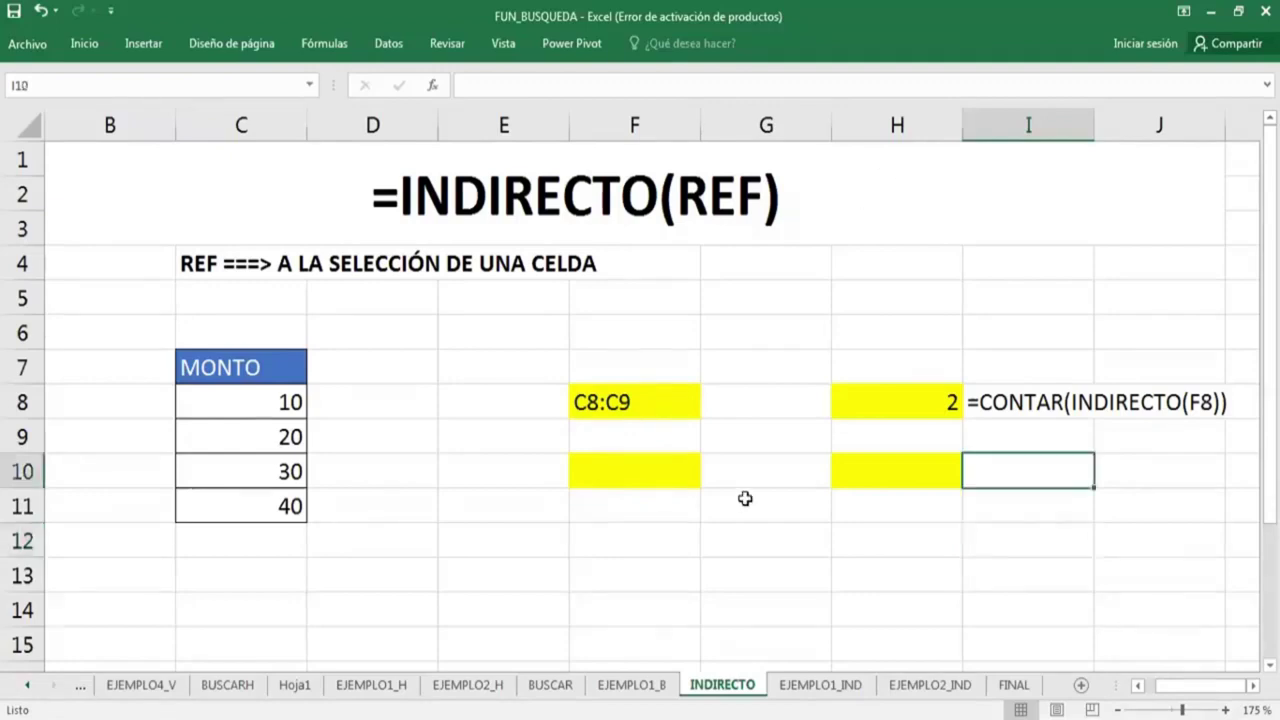
click(993, 545)
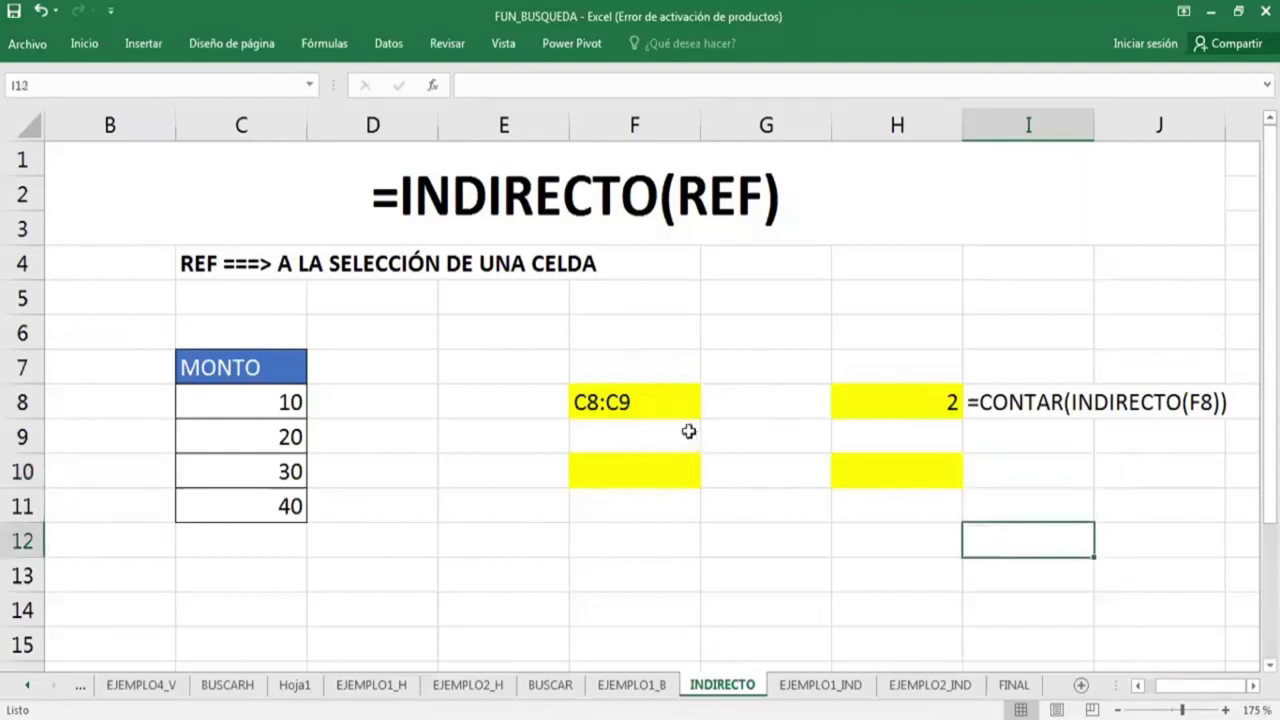
click(592, 409)
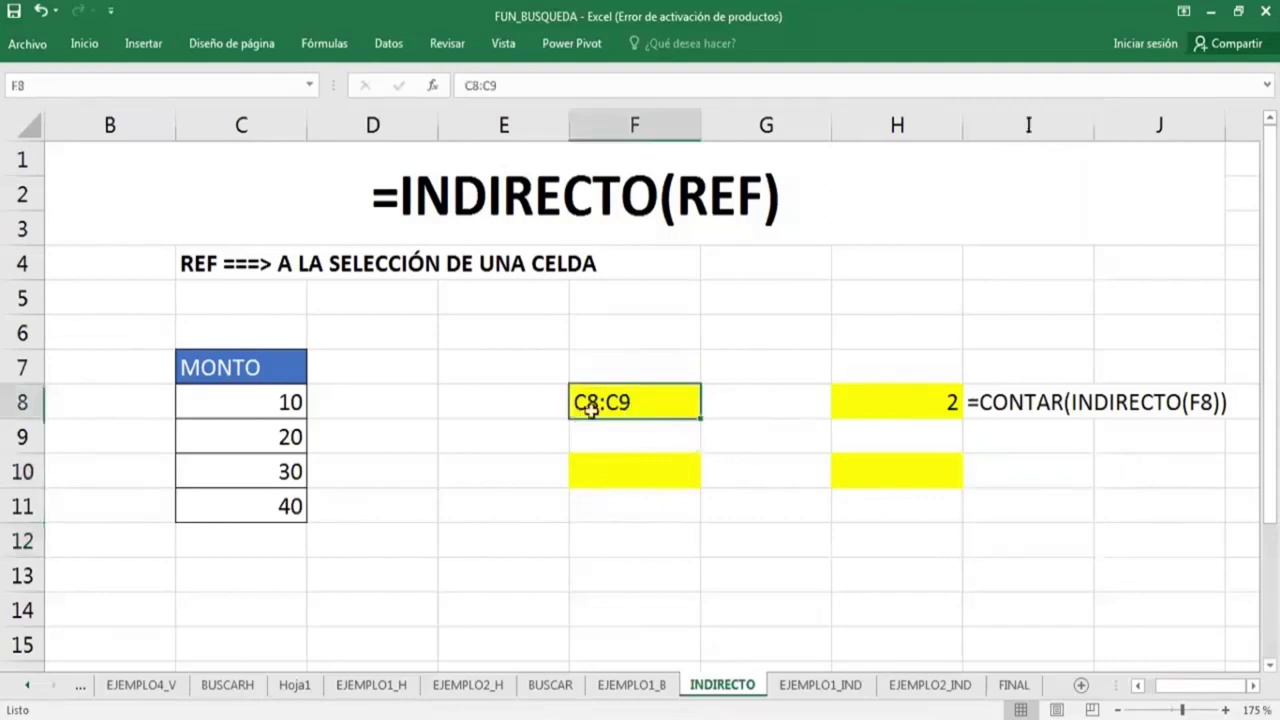
click(593, 542)
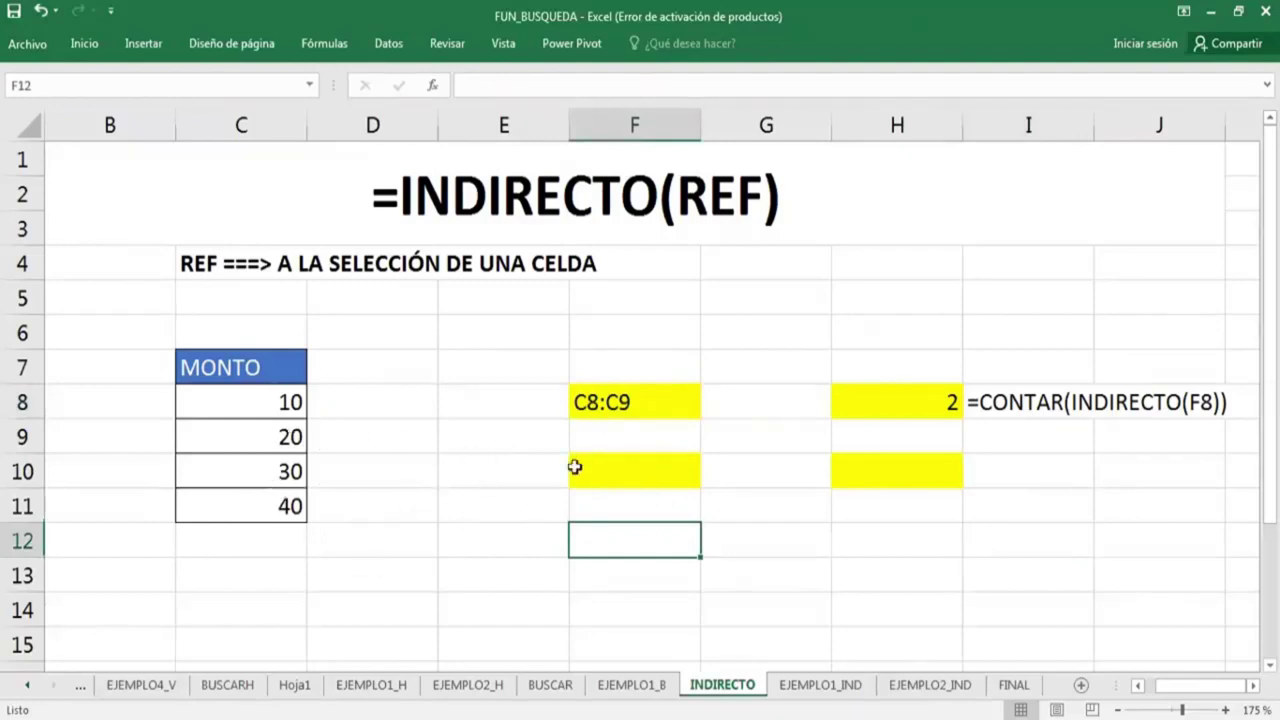
Select C8:C11 and name it CANTIDAD via the Name Box.
click(520, 479)
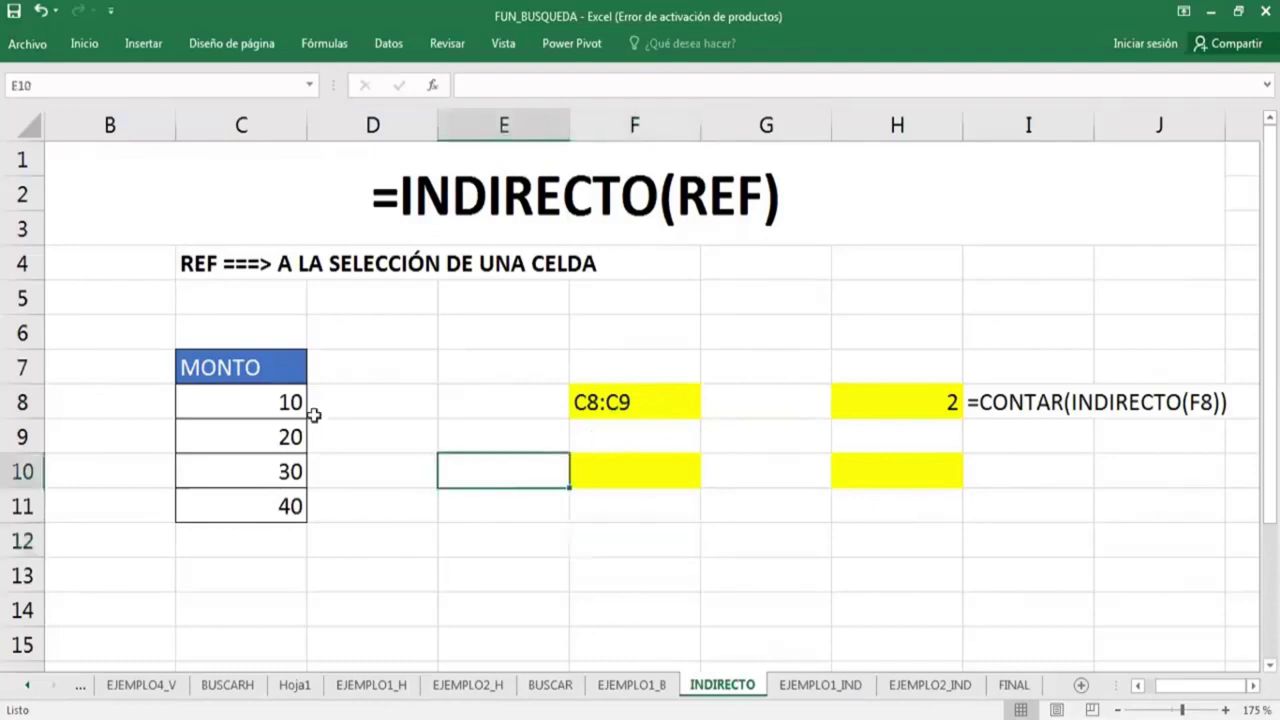
drag(293, 407, 291, 503)
drag(257, 400, 259, 505)
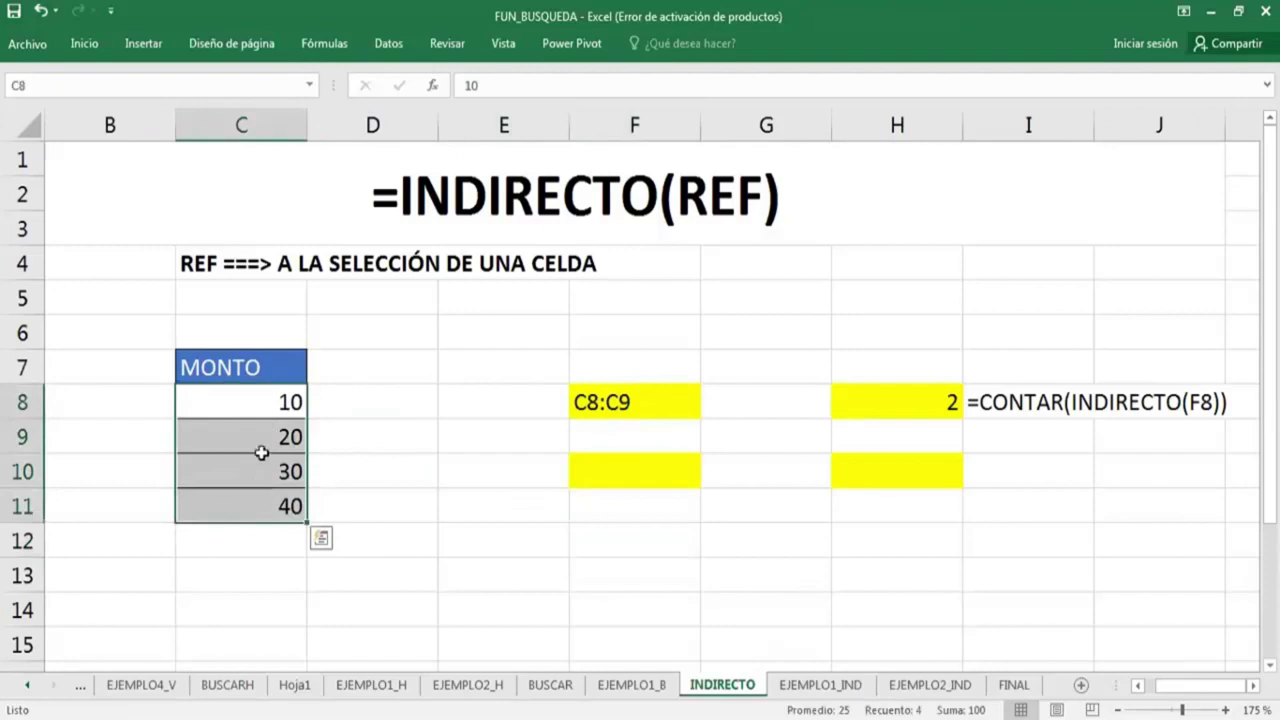
click(139, 89)
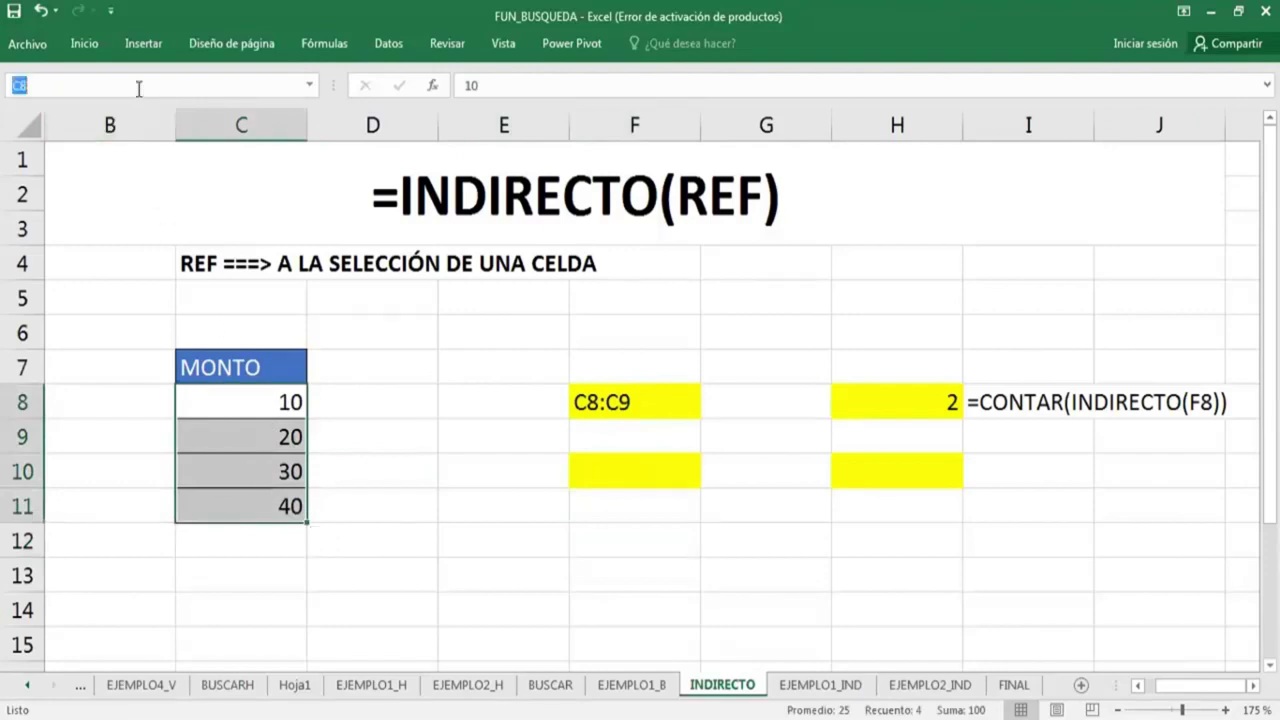
text(c)
key(Return)
Enter =INDIRECTO(CANTIDAD) in H10, which returns #¡REF!
click(609, 506)
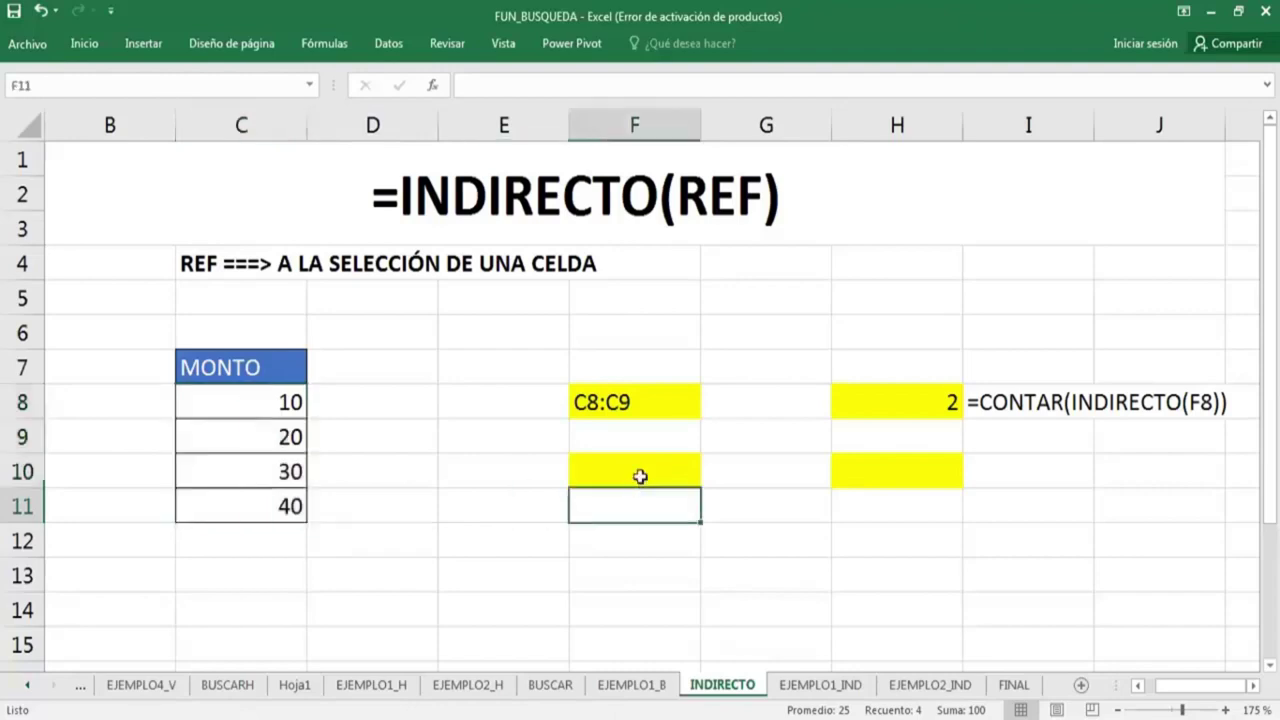
click(654, 474)
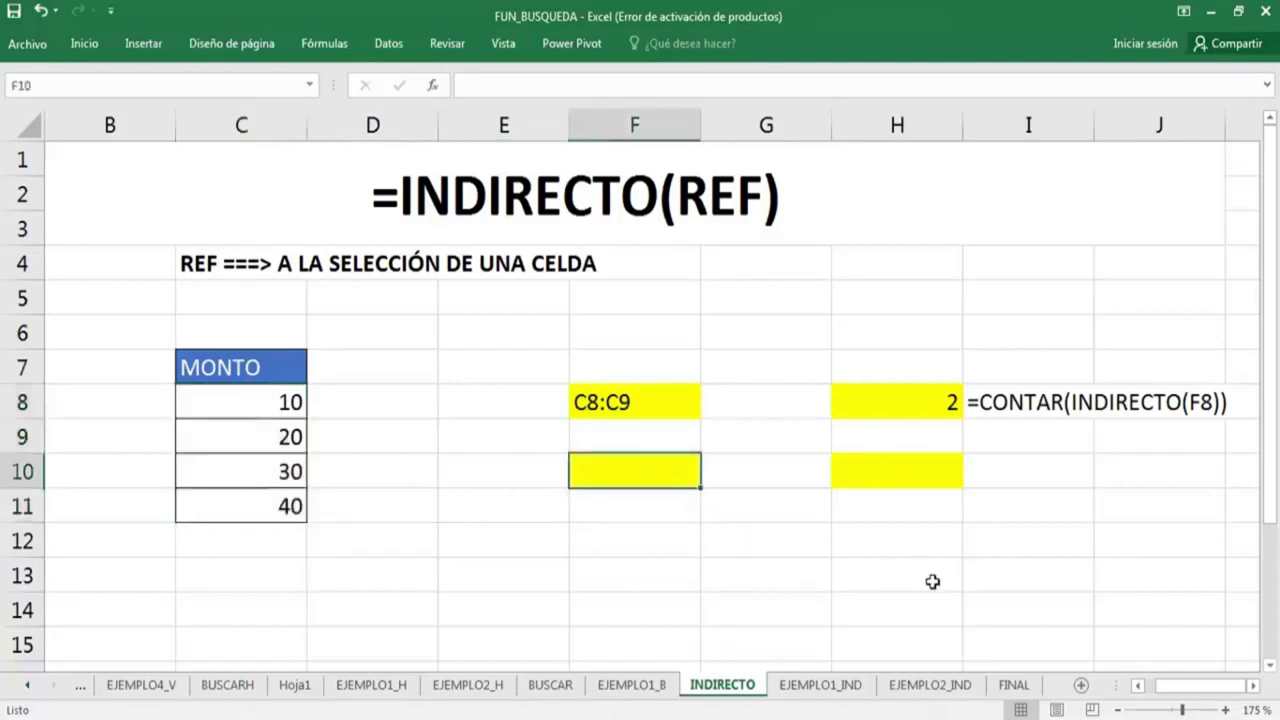
key(Right)
key(Right)
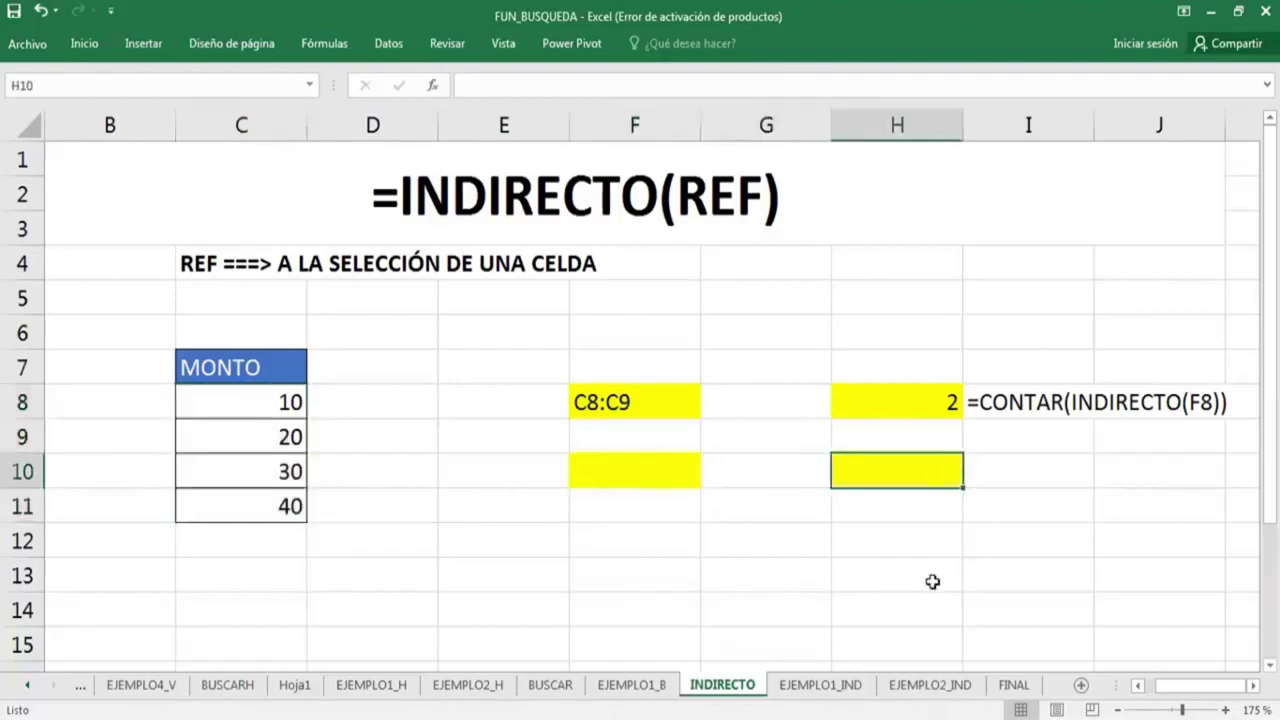
text(=I)
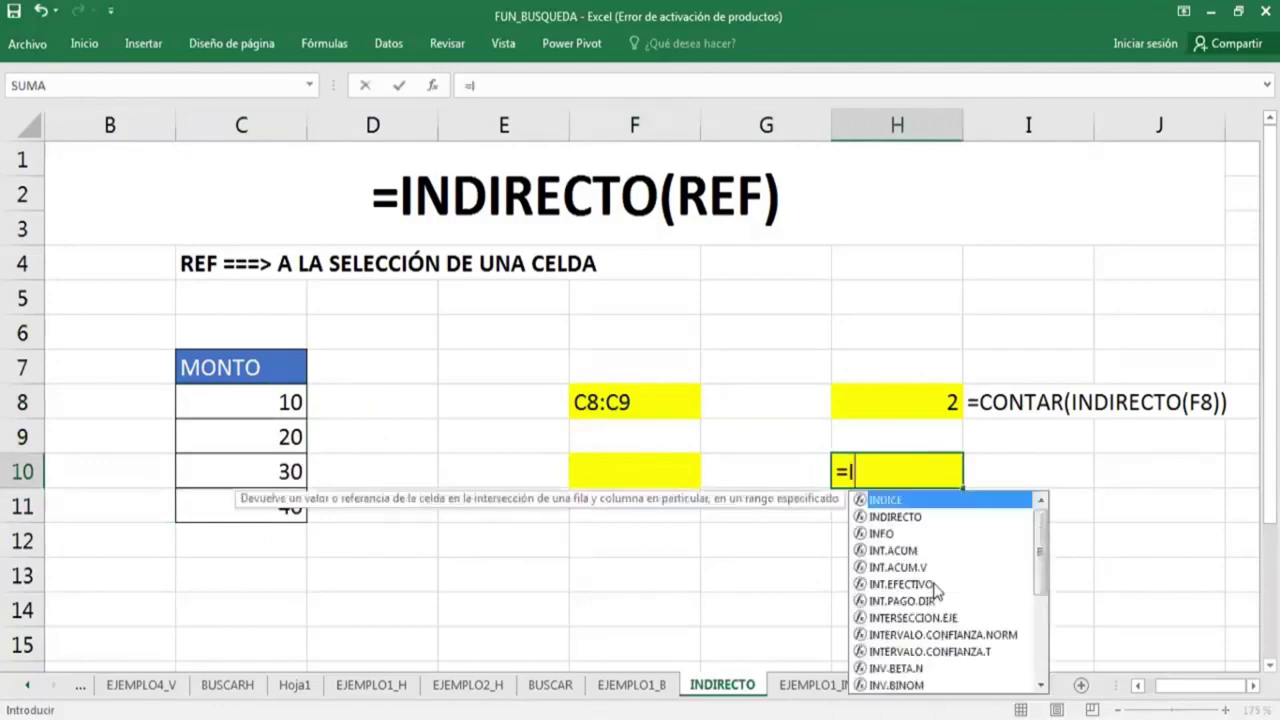
text(ND)
key(Down)
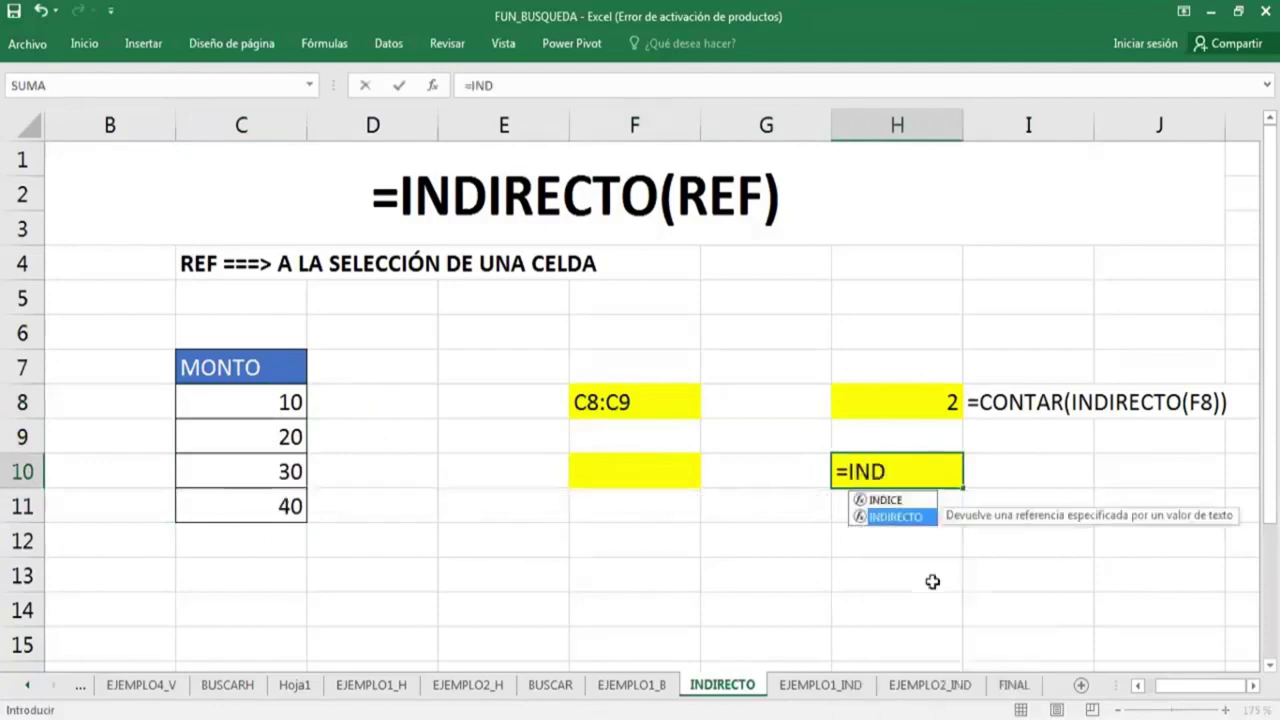
key(Tab)
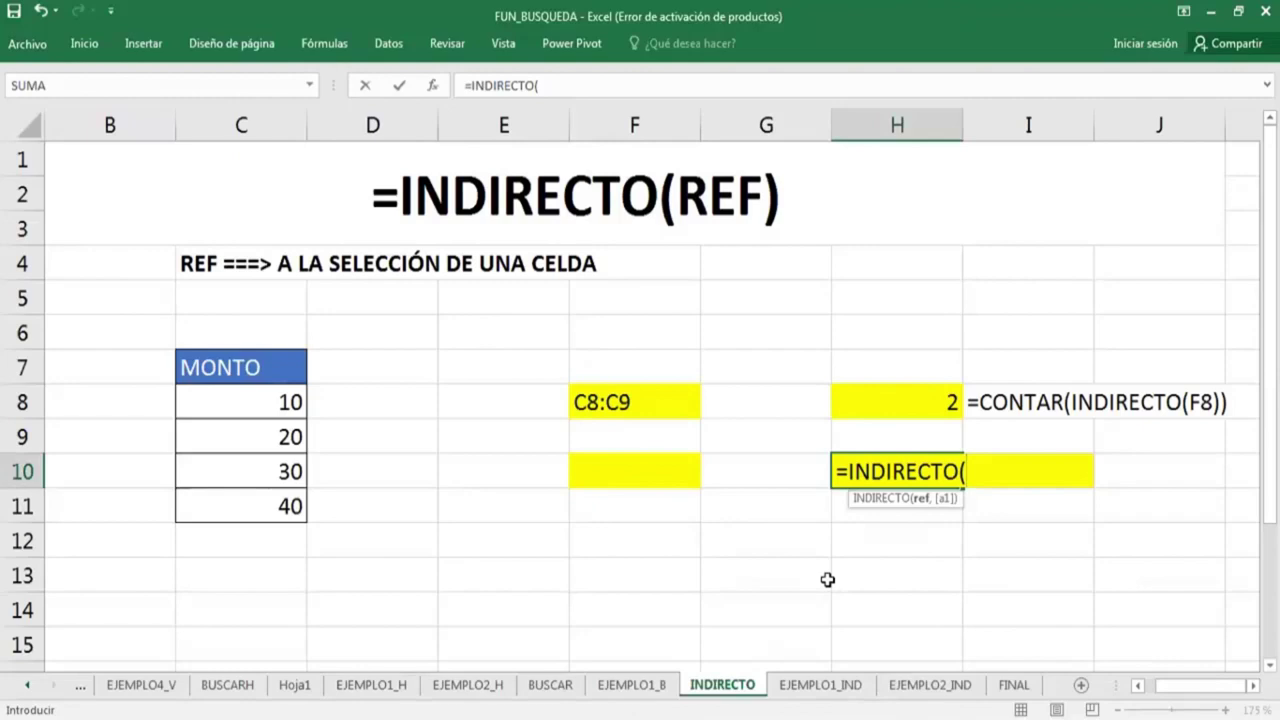
click(634, 471)
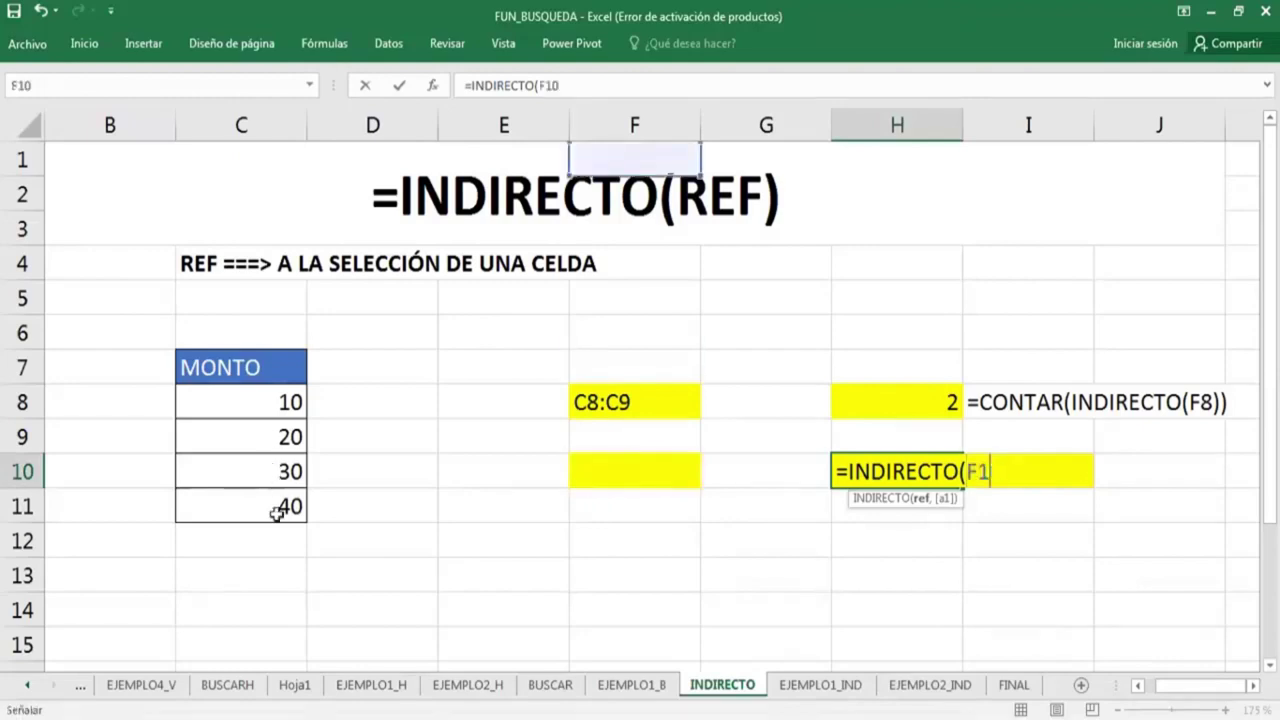
drag(265, 405, 265, 497)
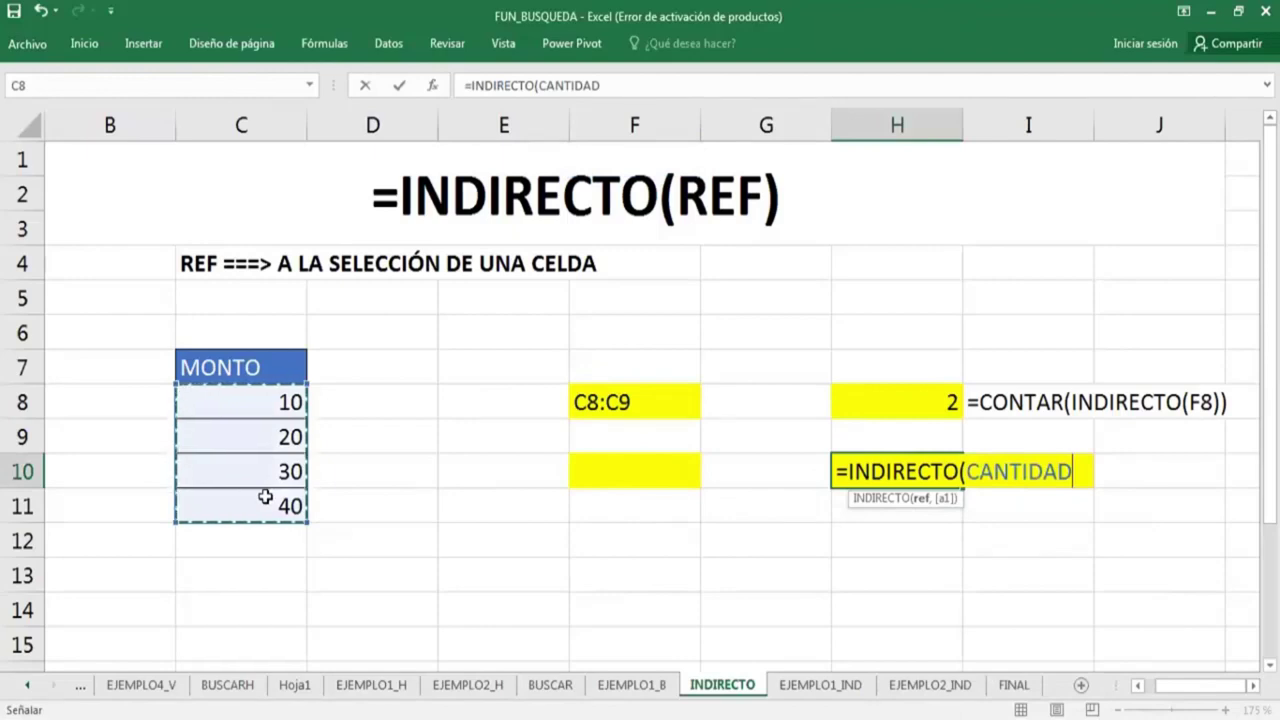
key(BackSpace)
key(BackSpace)
key(Return)
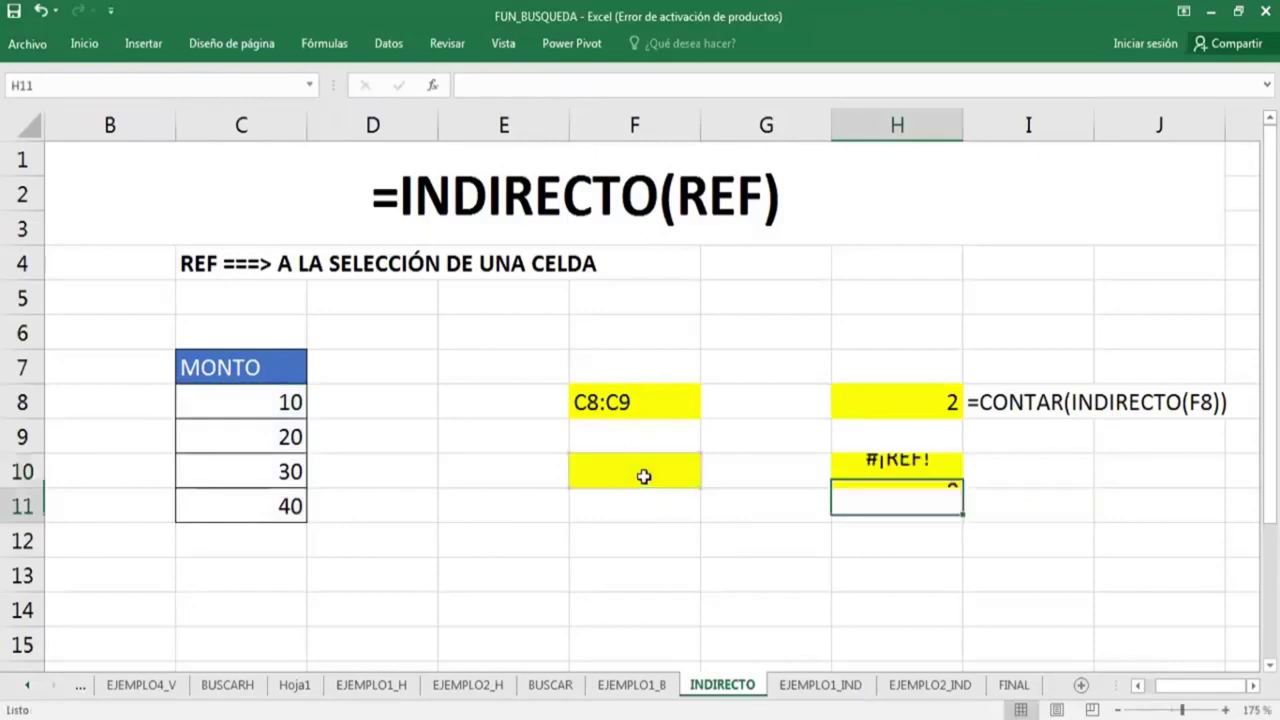
click(644, 476)
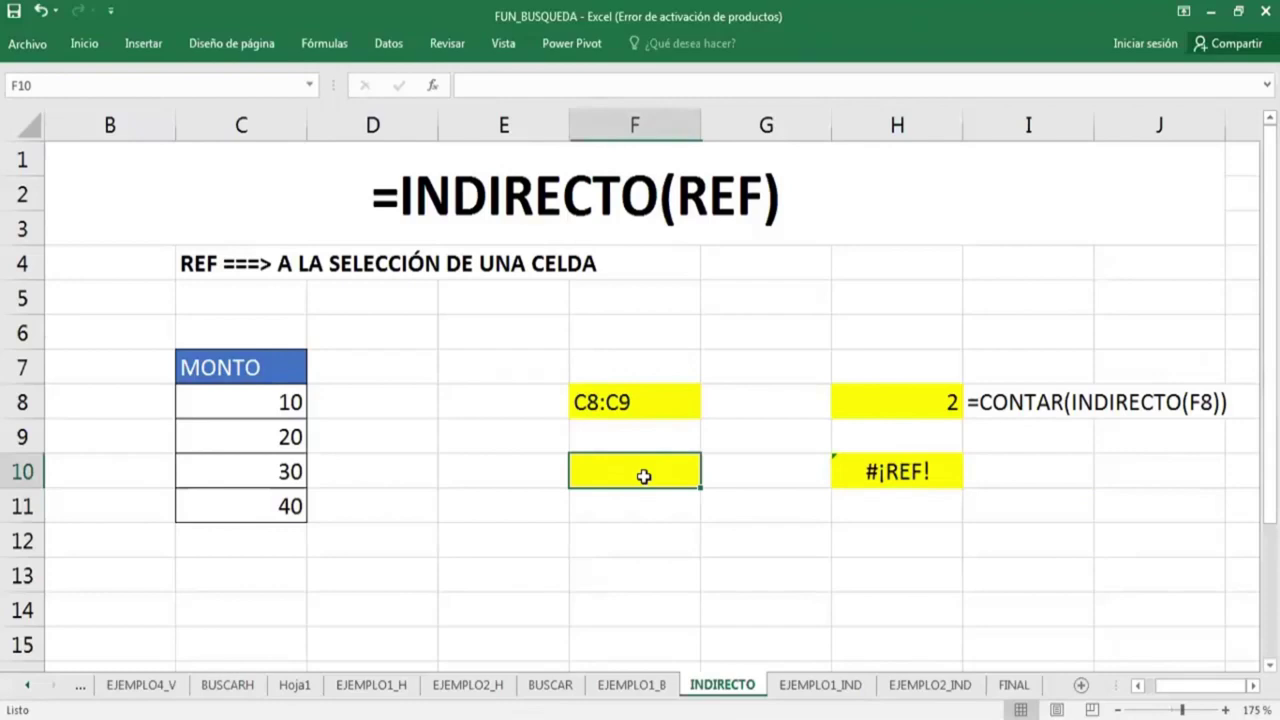
Type the text CANTIDAD into F10.
text(CAN)
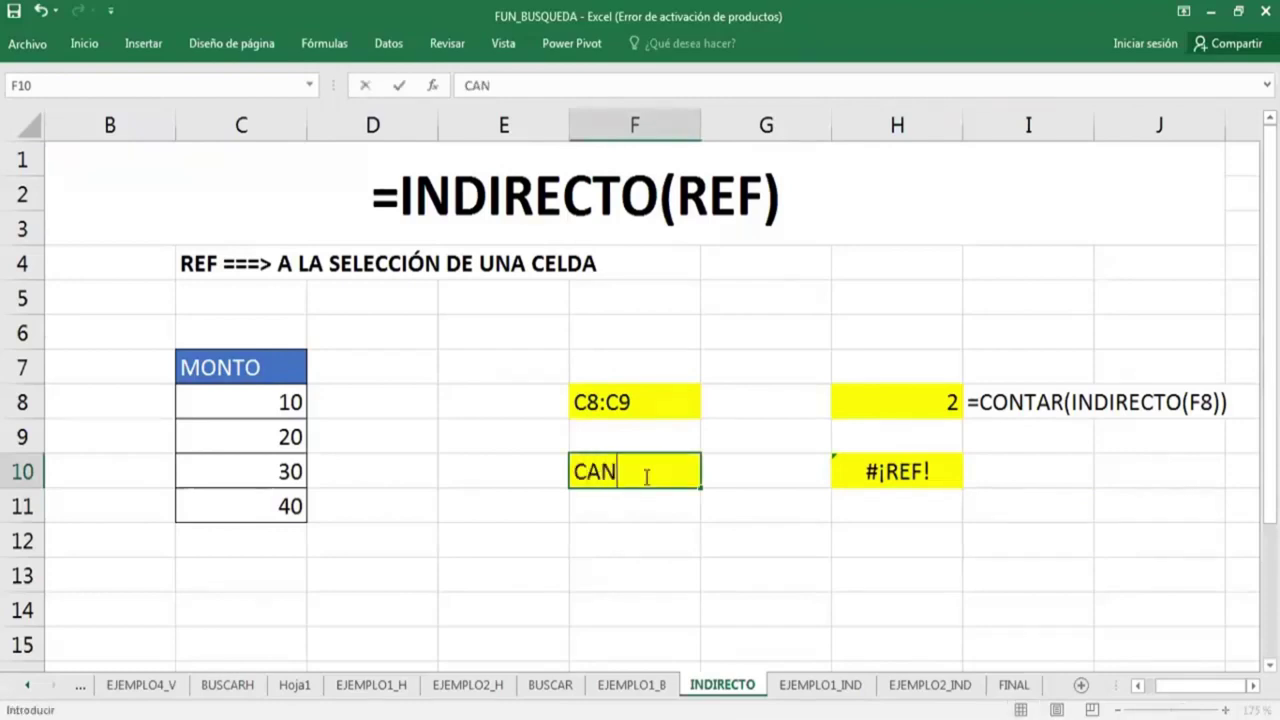
text(TIDAD)
key(Return)
key(Up)
key(Right)
key(Right)
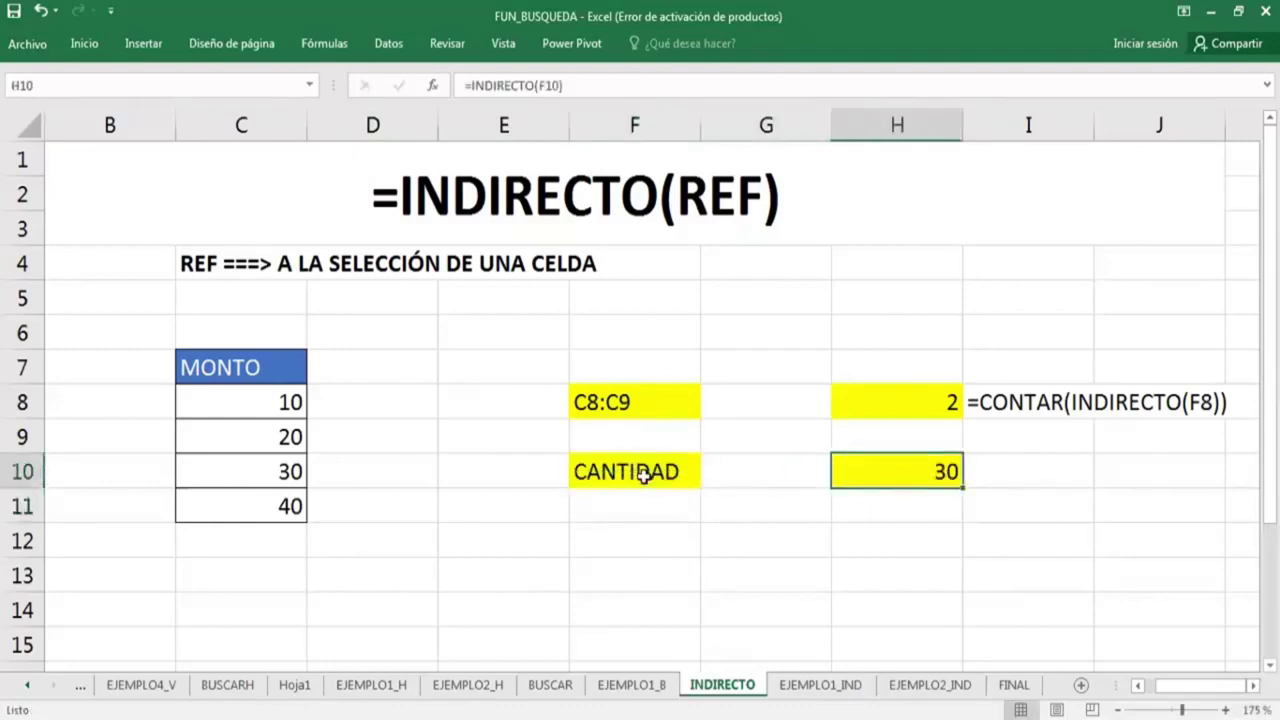
Change H10 to =CONTAR(INDIRECTO(F10)) so it counts 4.
key(F2)
key(Left)
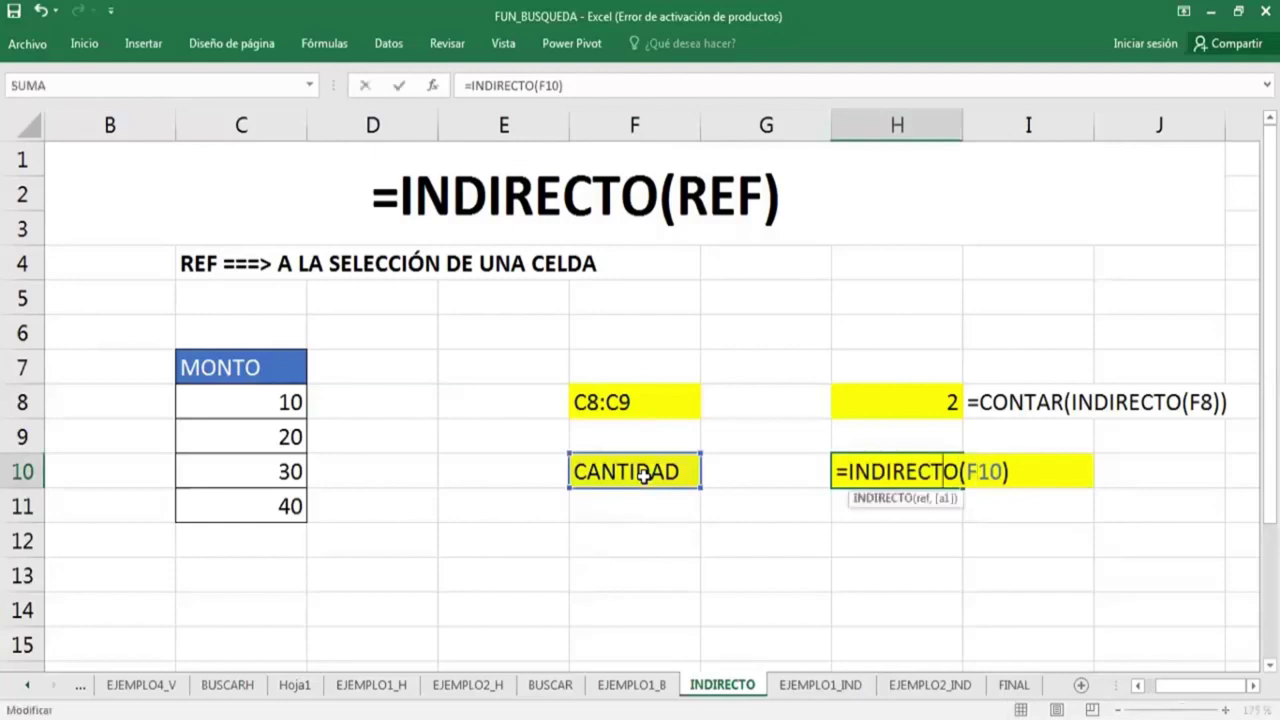
key(Home)
key(Right)
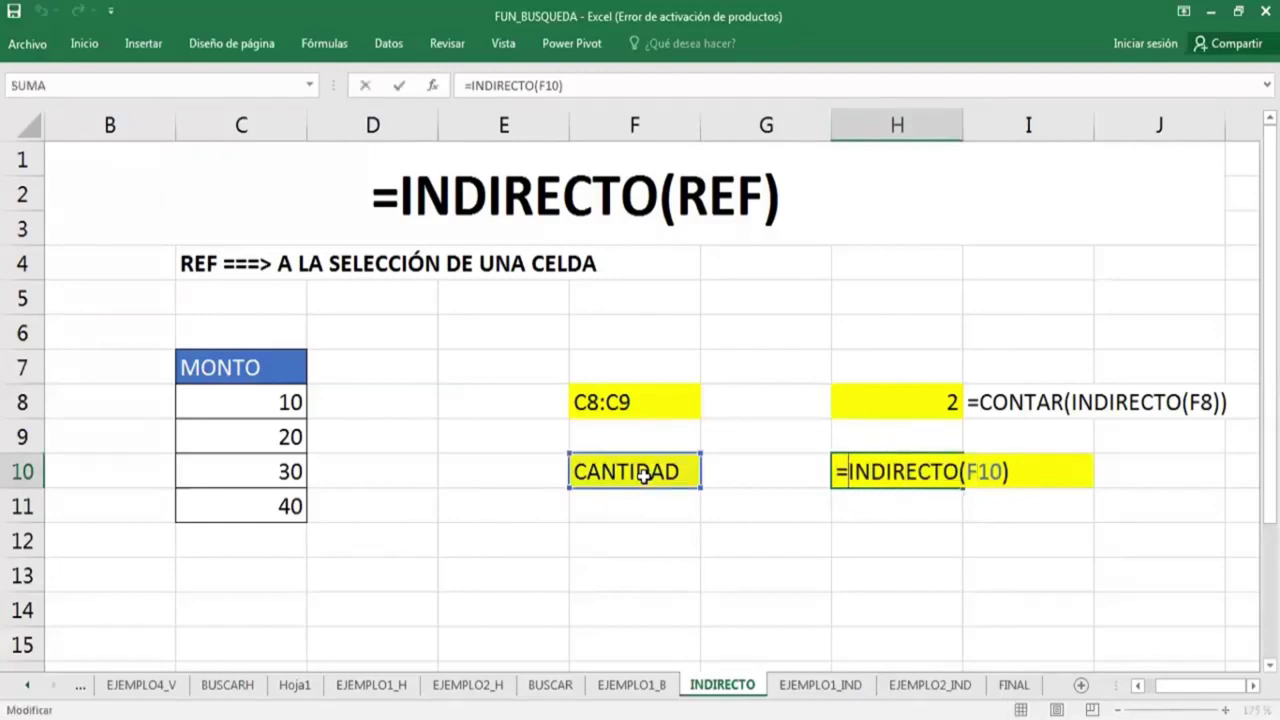
text(CONTA)
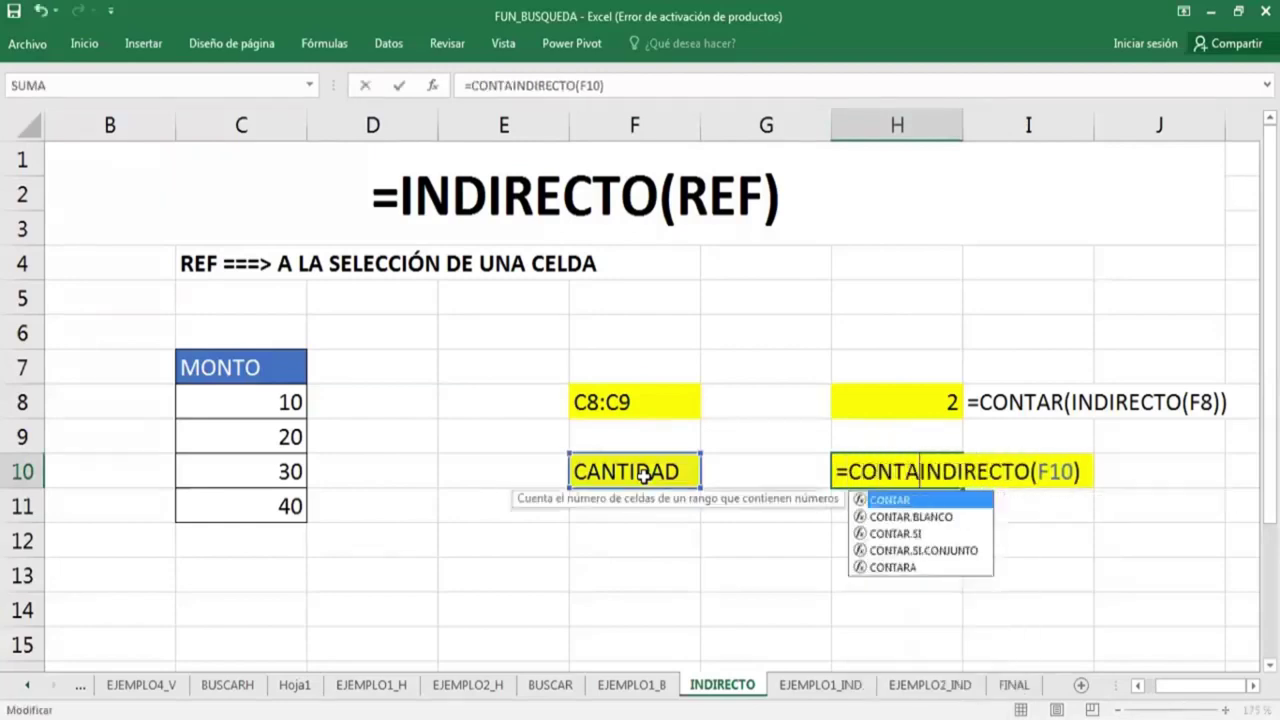
text(R()
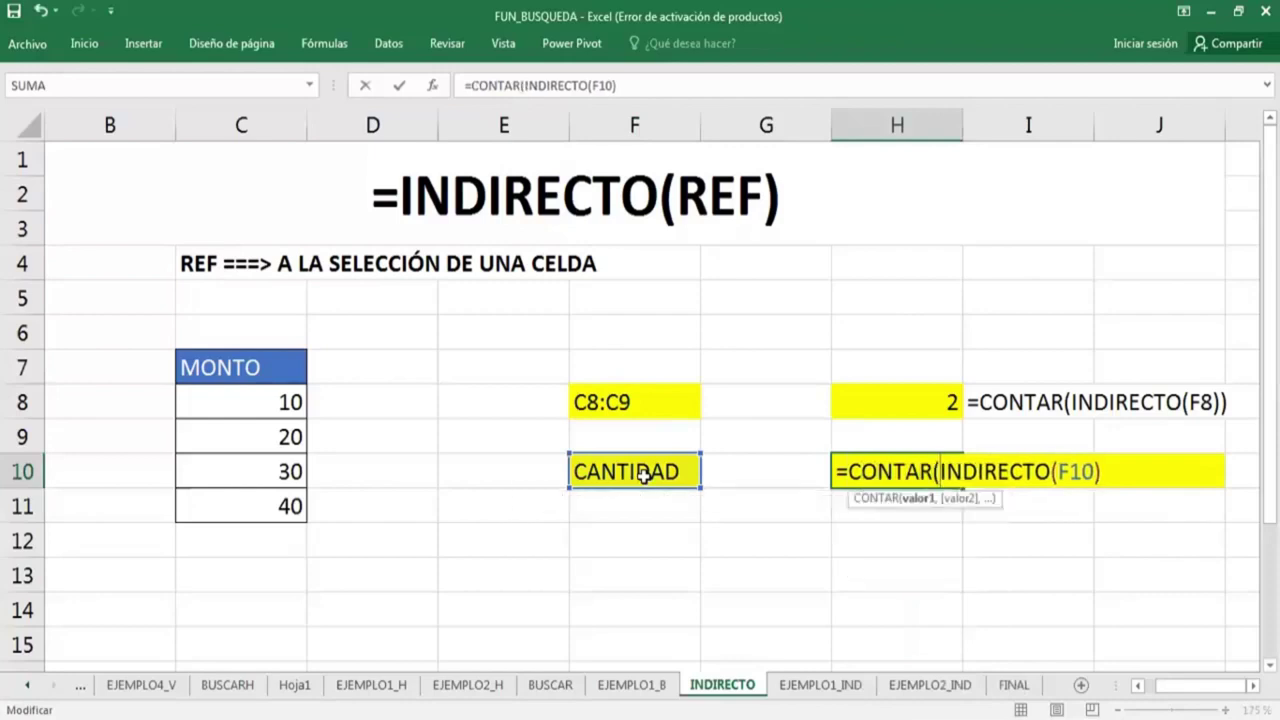
key(Right)
key(Right)
key(Right)
key(Right)
key(Right)
key(Right)
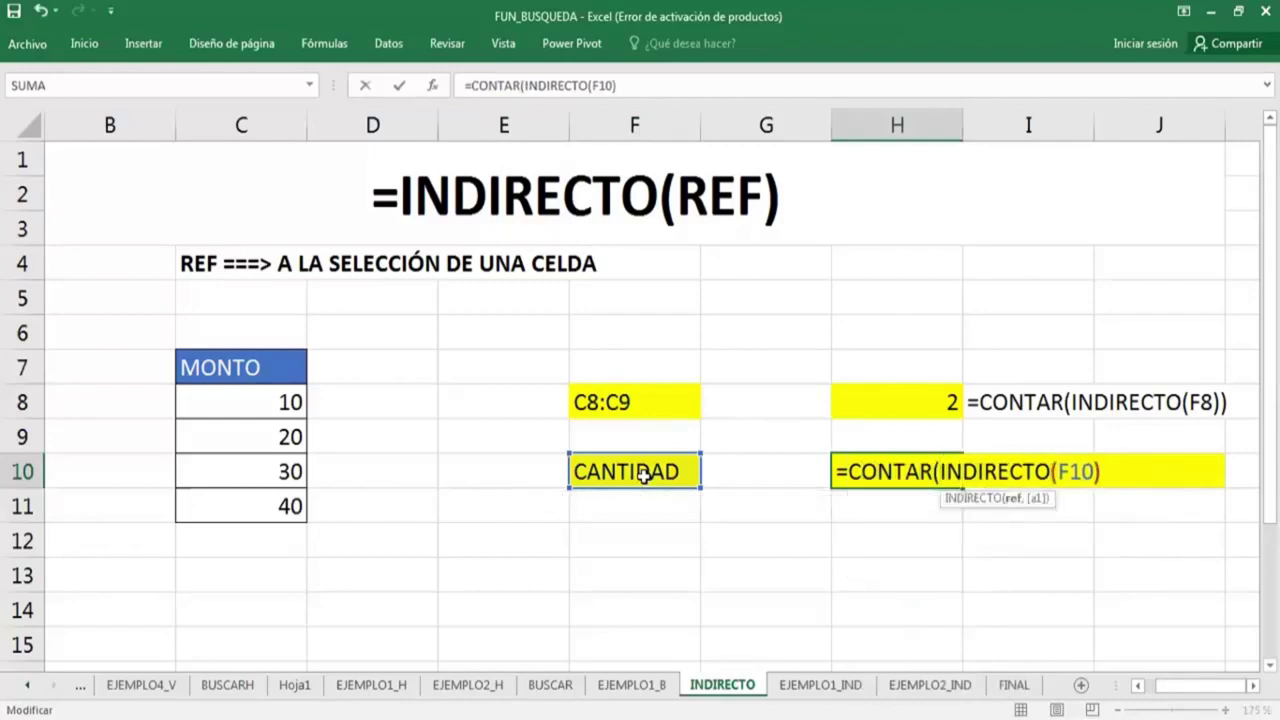
key(Right)
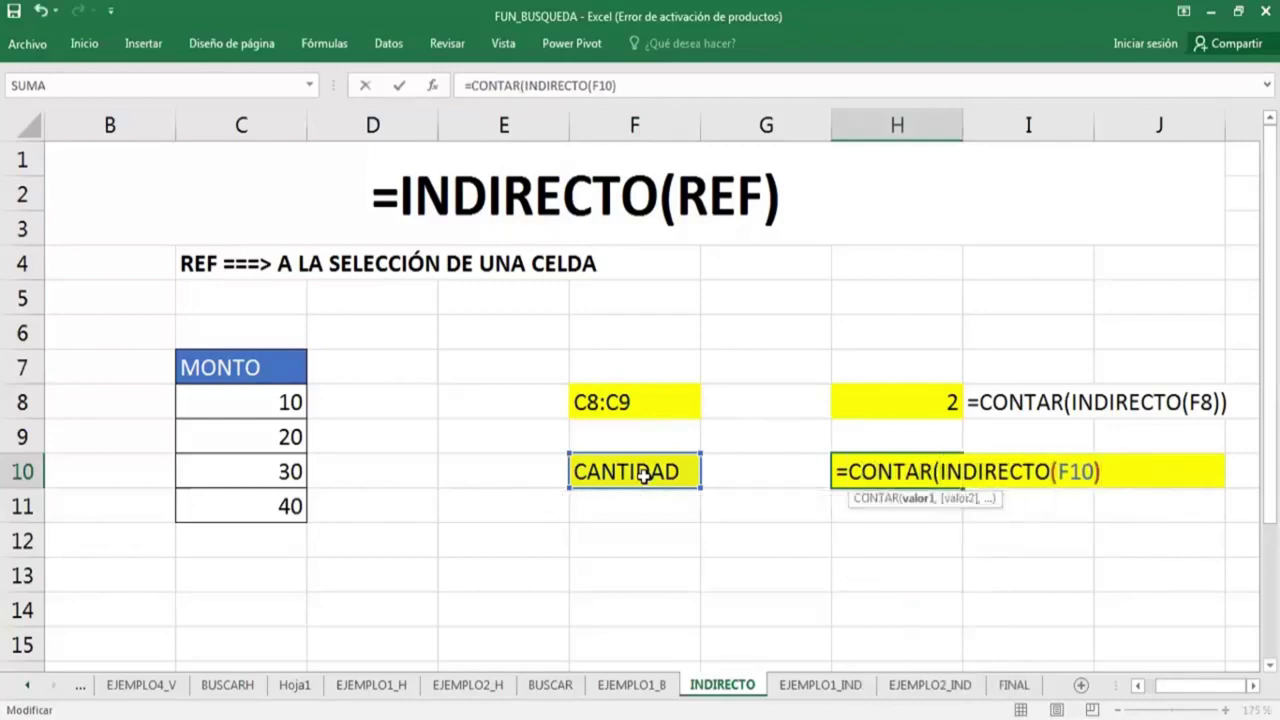
text())
key(Return)
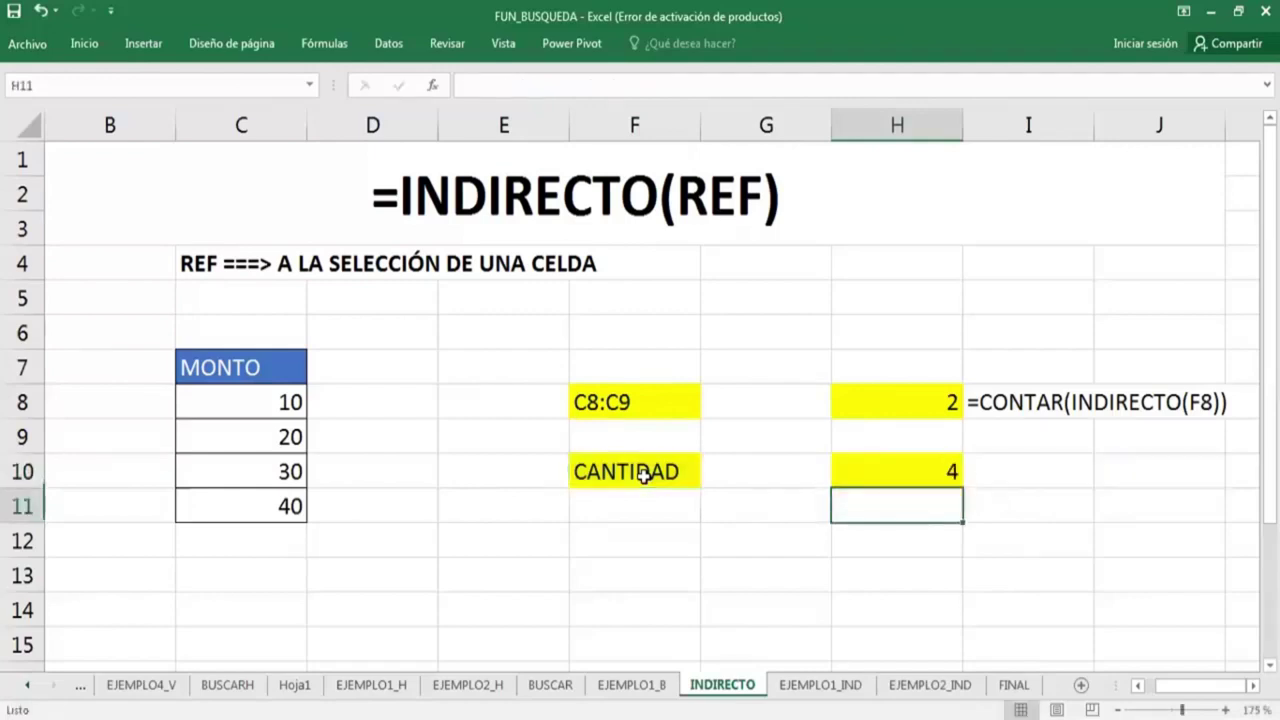
key(Up)
key(Down)
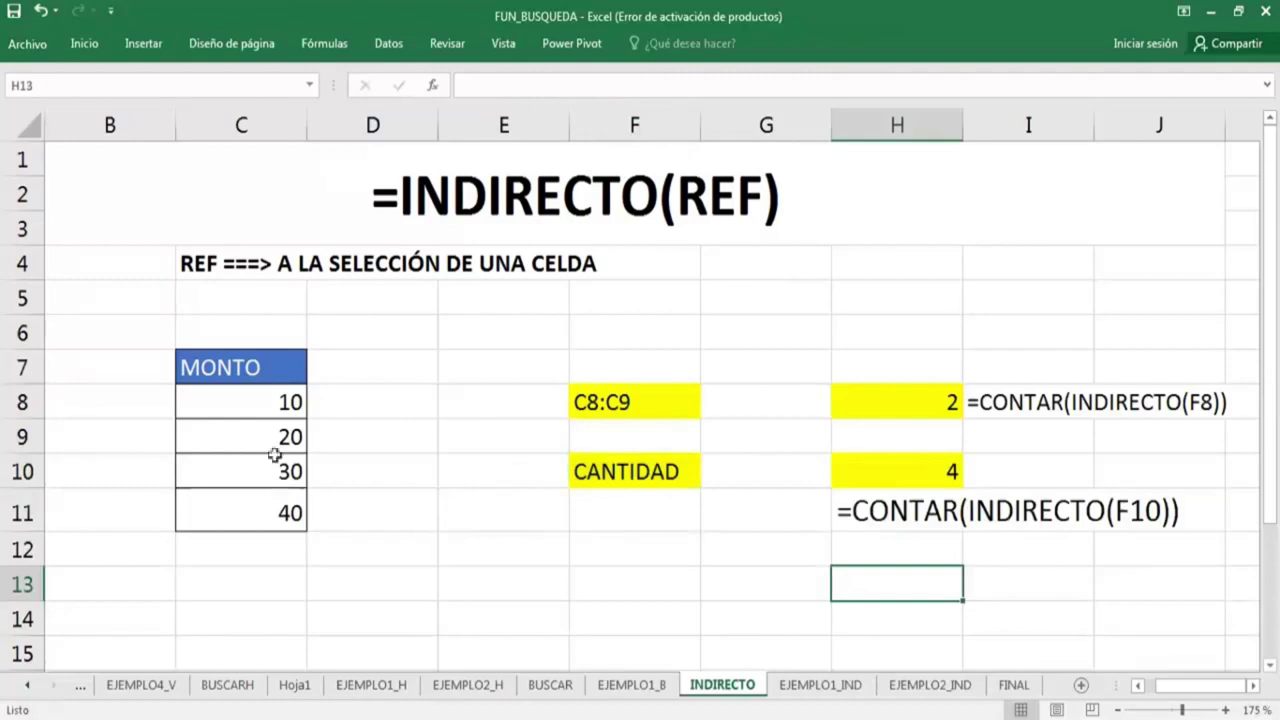
click(368, 388)
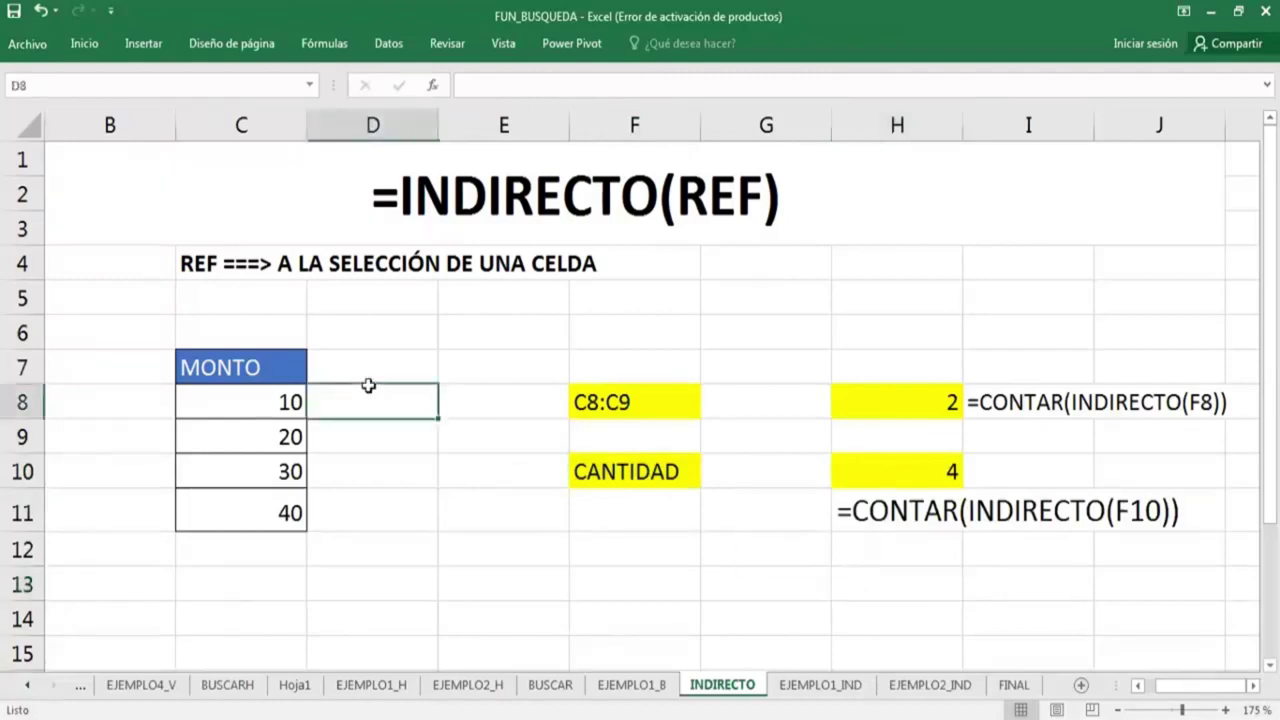
click(843, 563)
click(868, 513)
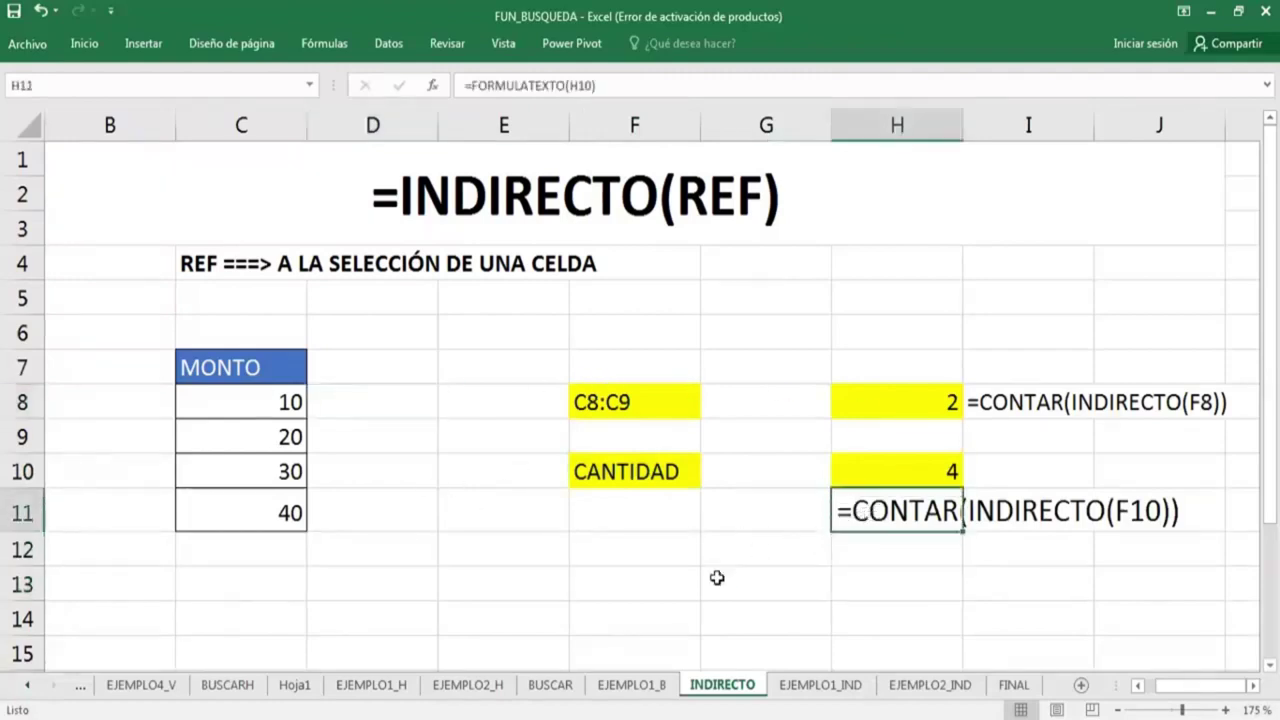
click(642, 562)
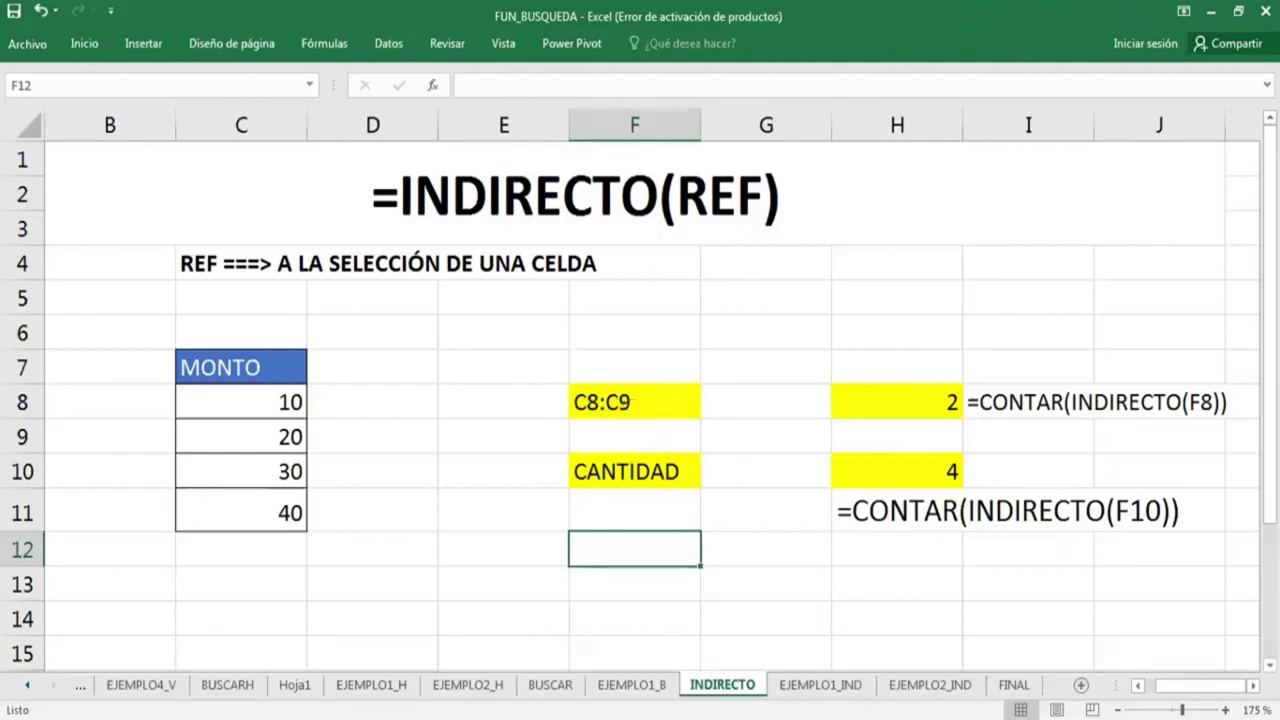
key(Up)
key(Up)
key(Up)
key(Right)
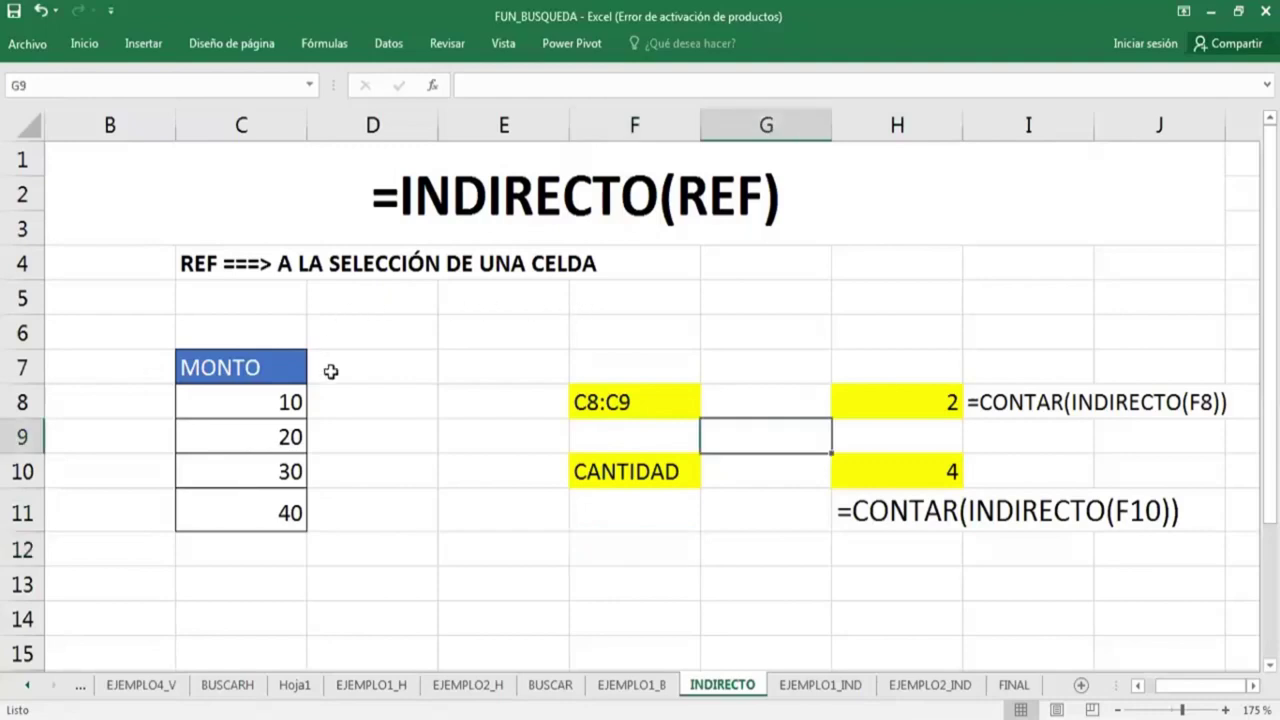
click(857, 562)
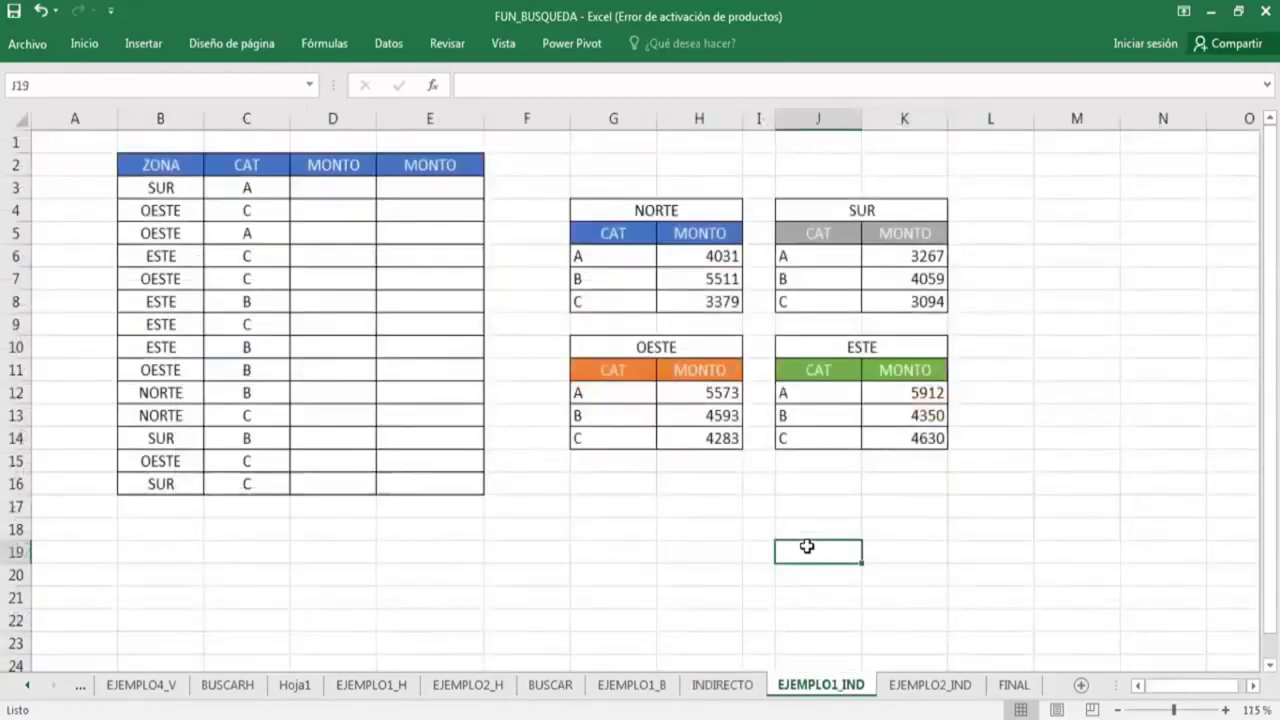
Narrow column A and make the SUR and A cells in B3:C3 bold on a yellow fill.
scroll(806, 546, up, 1)
scroll(806, 546, up, 1)
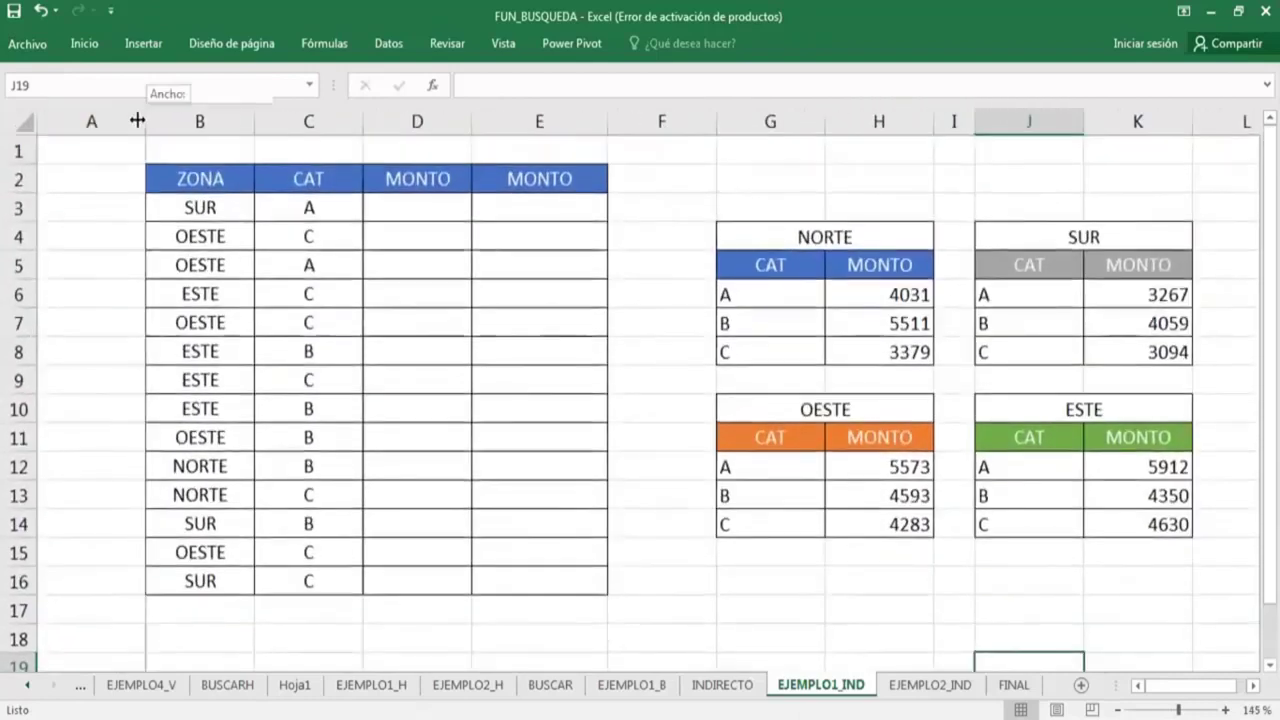
drag(145, 119, 55, 121)
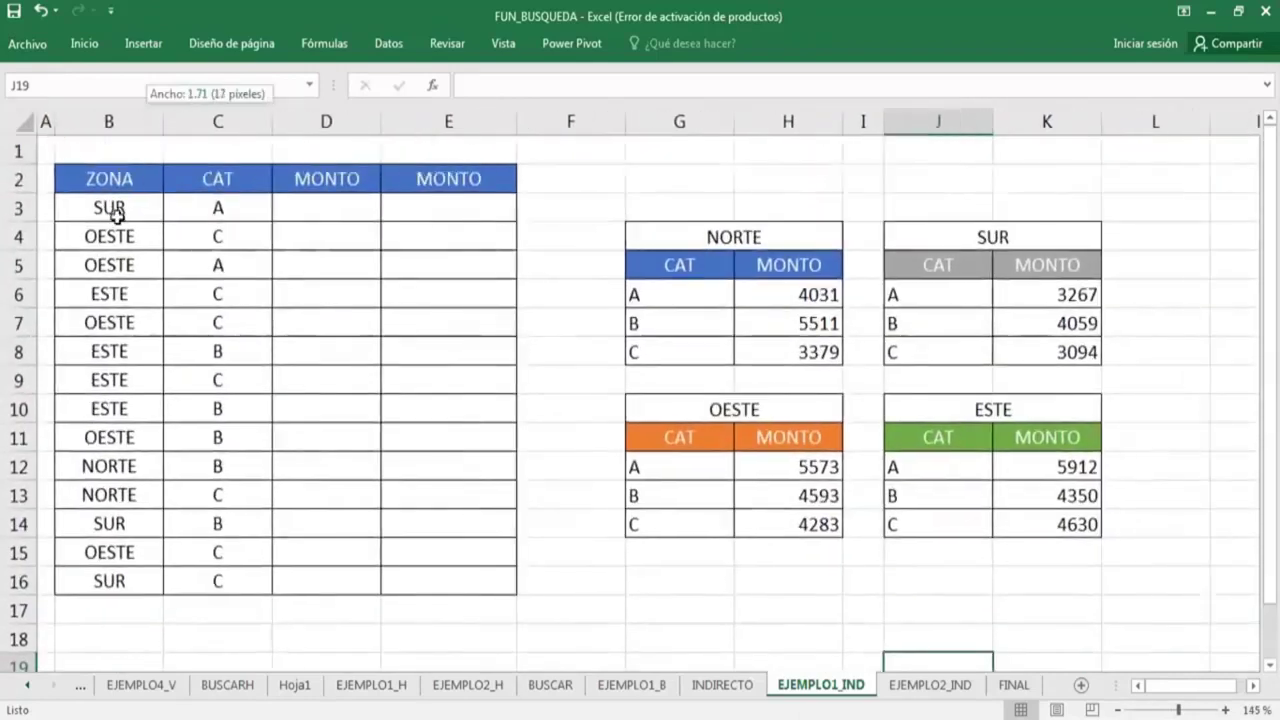
drag(114, 211, 194, 211)
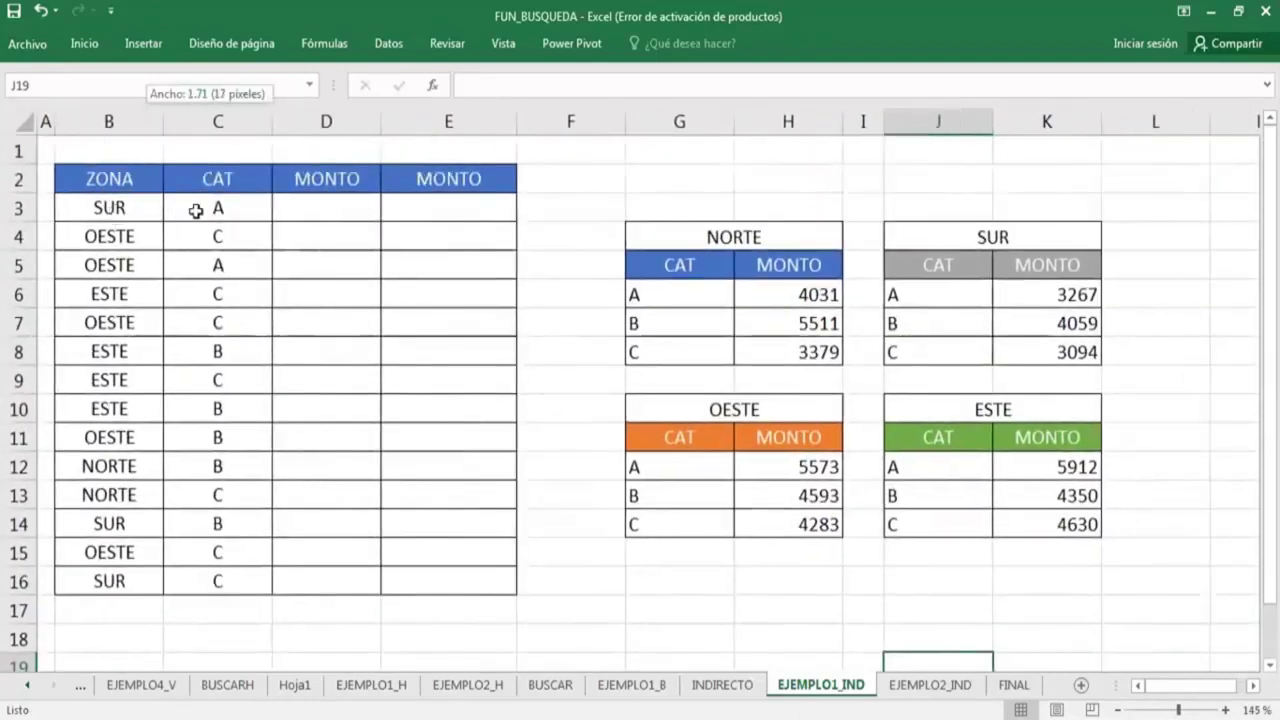
click(84, 44)
click(221, 107)
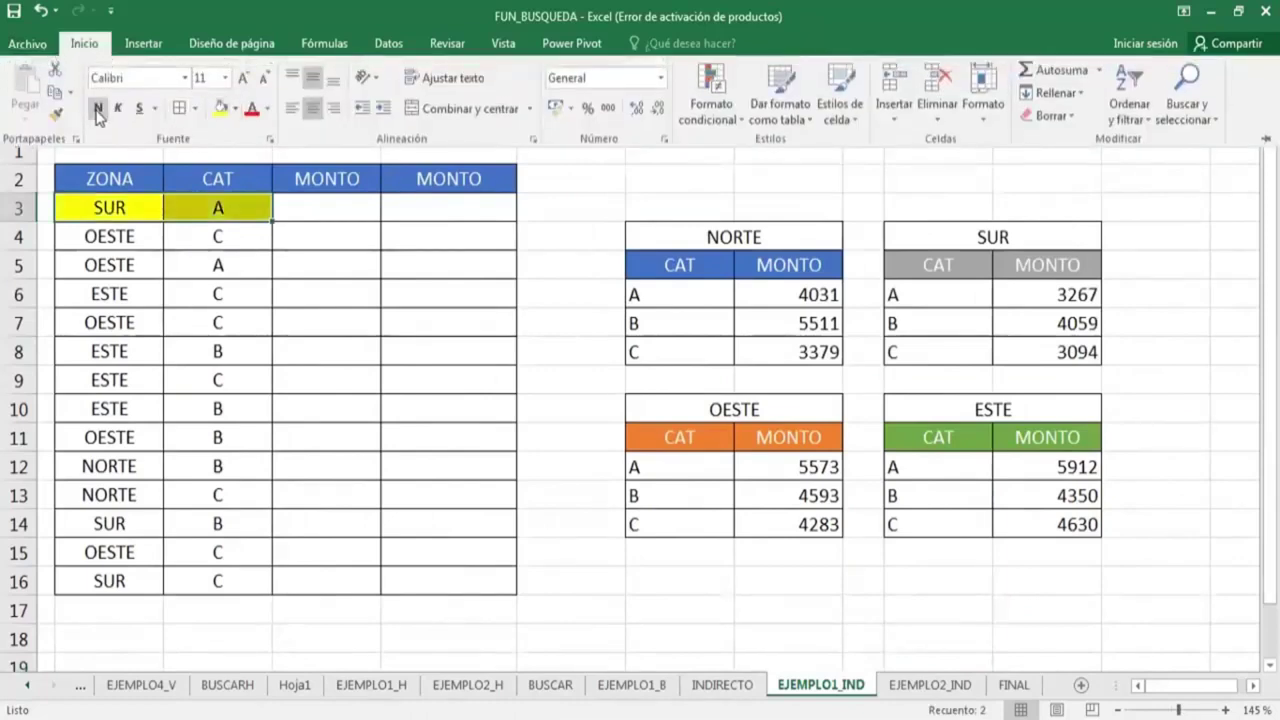
click(97, 113)
Enlarge the font of the empty MONTO cells D3:E3 by three size steps.
drag(314, 203, 405, 203)
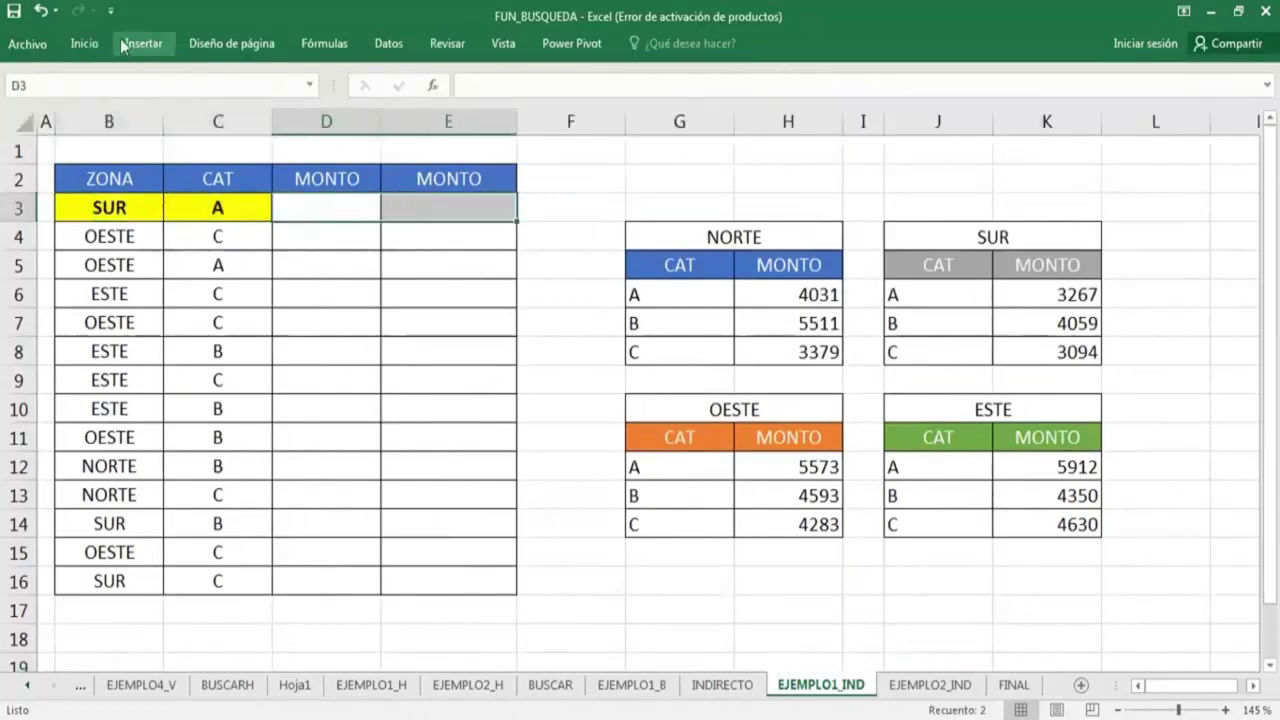
click(84, 44)
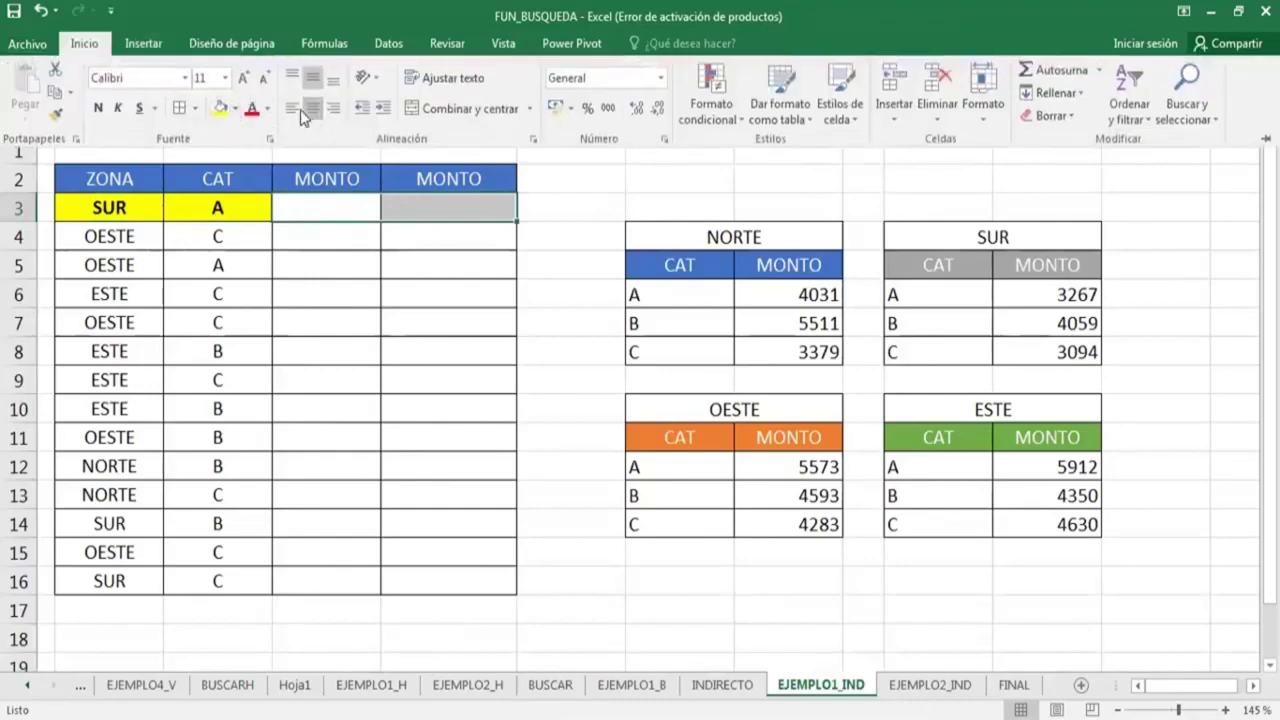
click(242, 79)
click(246, 86)
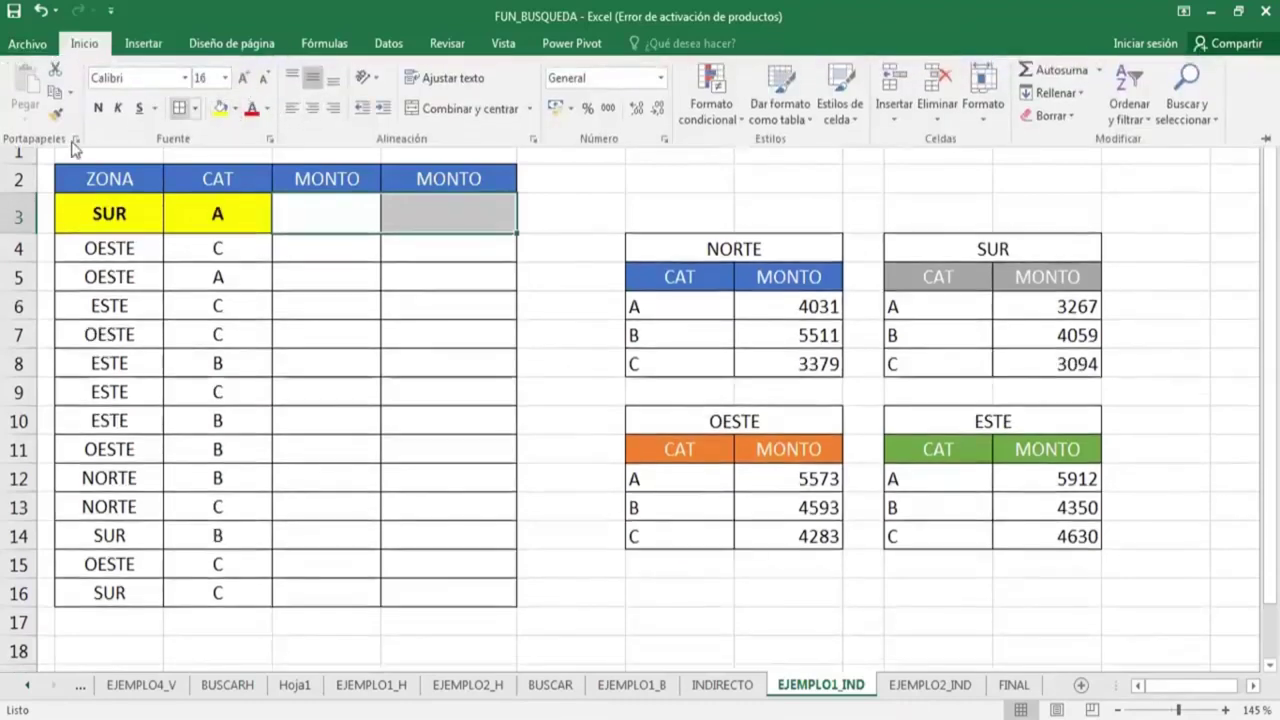
click(509, 322)
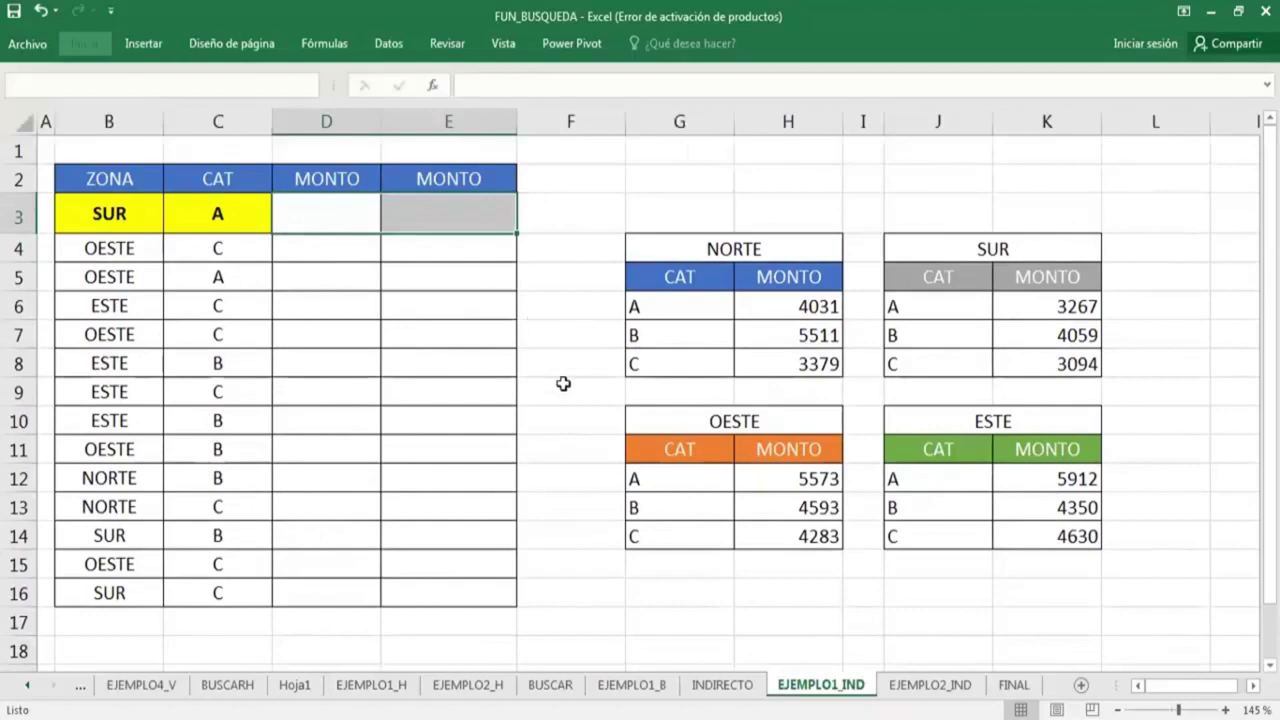
click(706, 596)
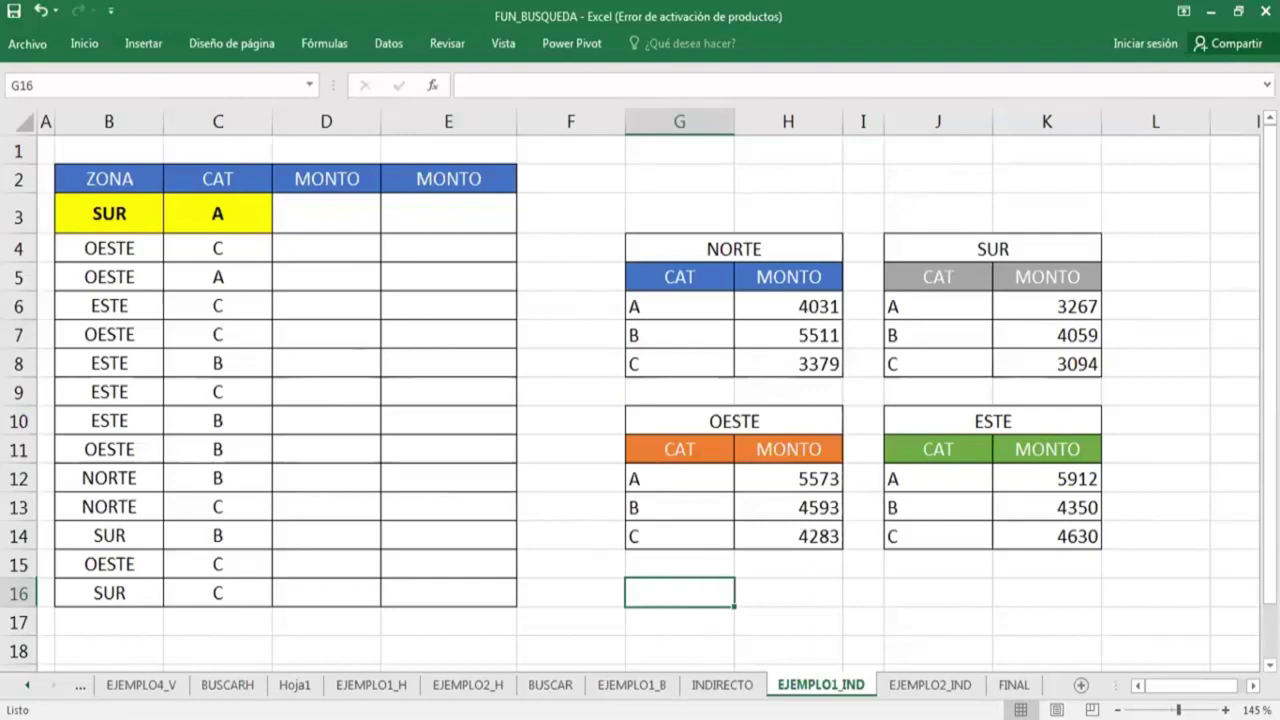
Select D3, then point out the NORTE table's title, category letters and random amounts.
click(581, 369)
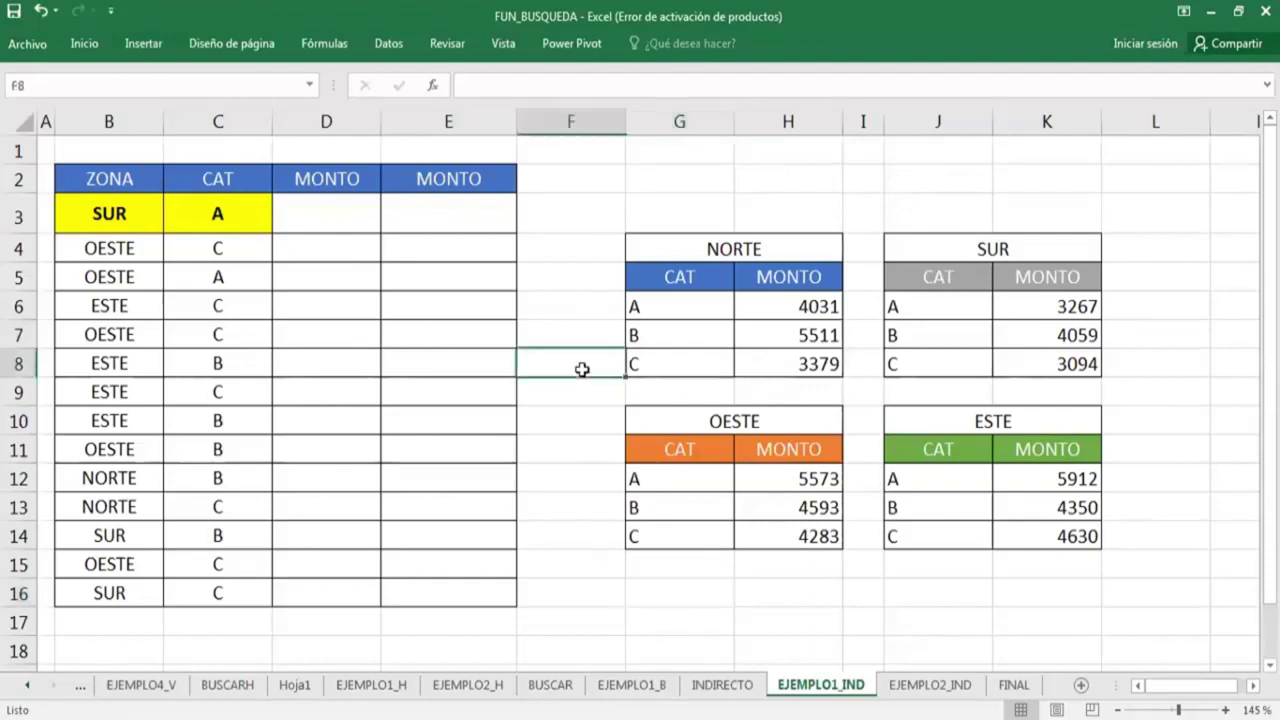
click(334, 207)
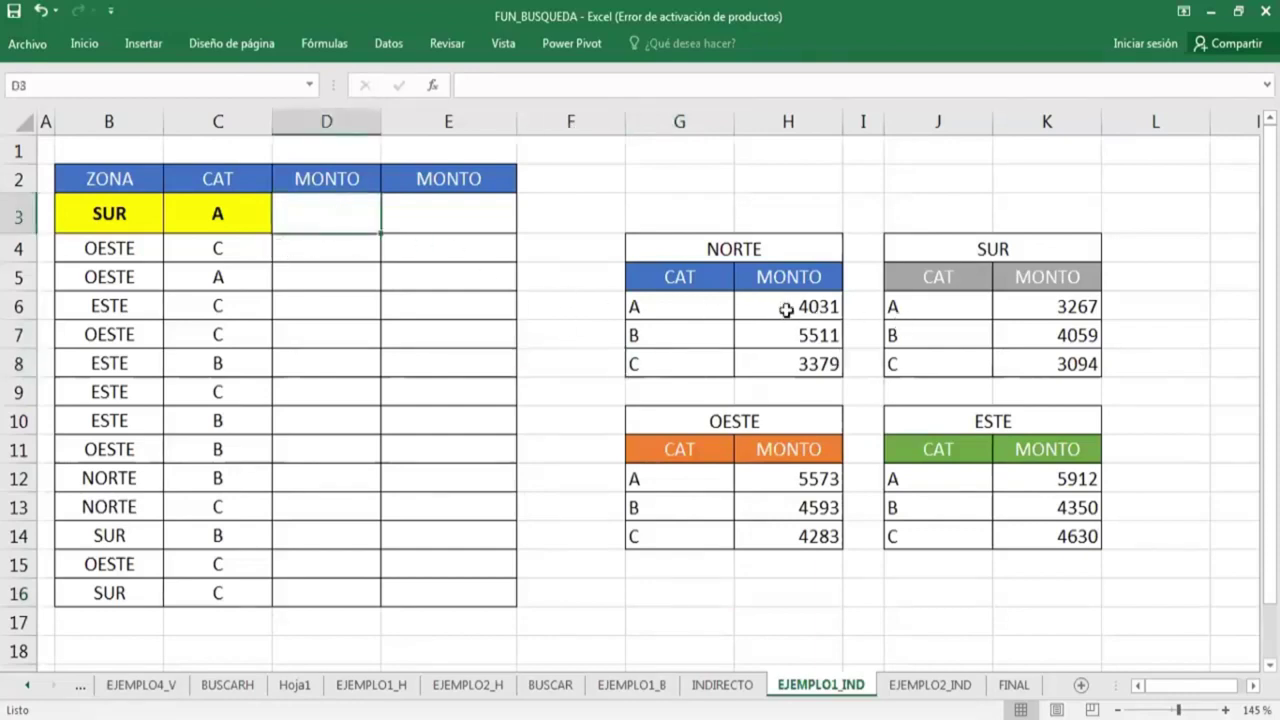
drag(786, 310, 786, 366)
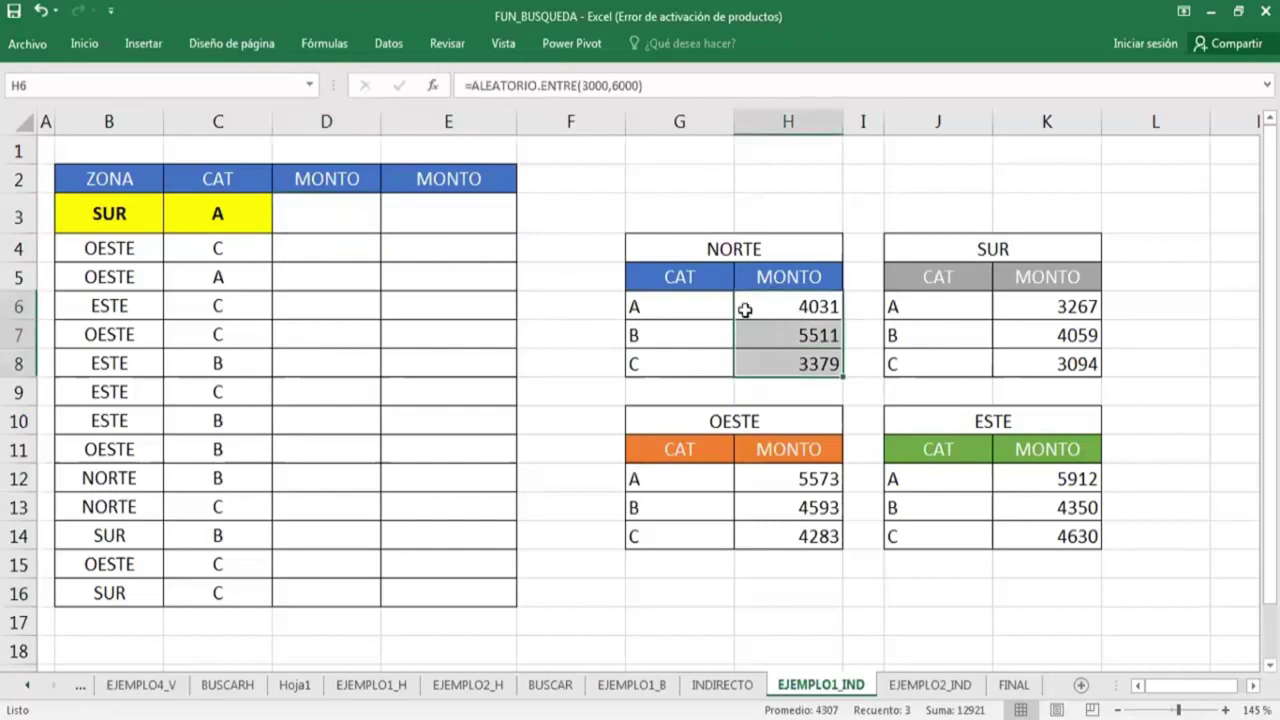
click(733, 252)
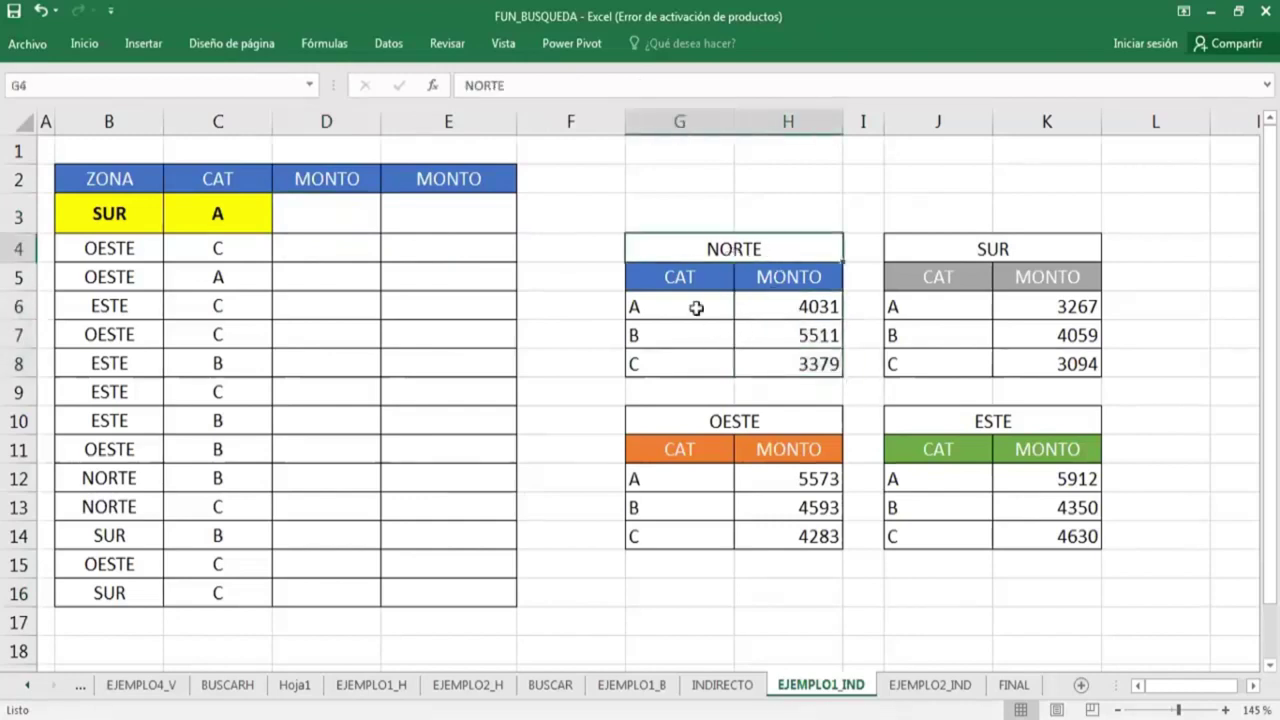
drag(692, 308, 706, 372)
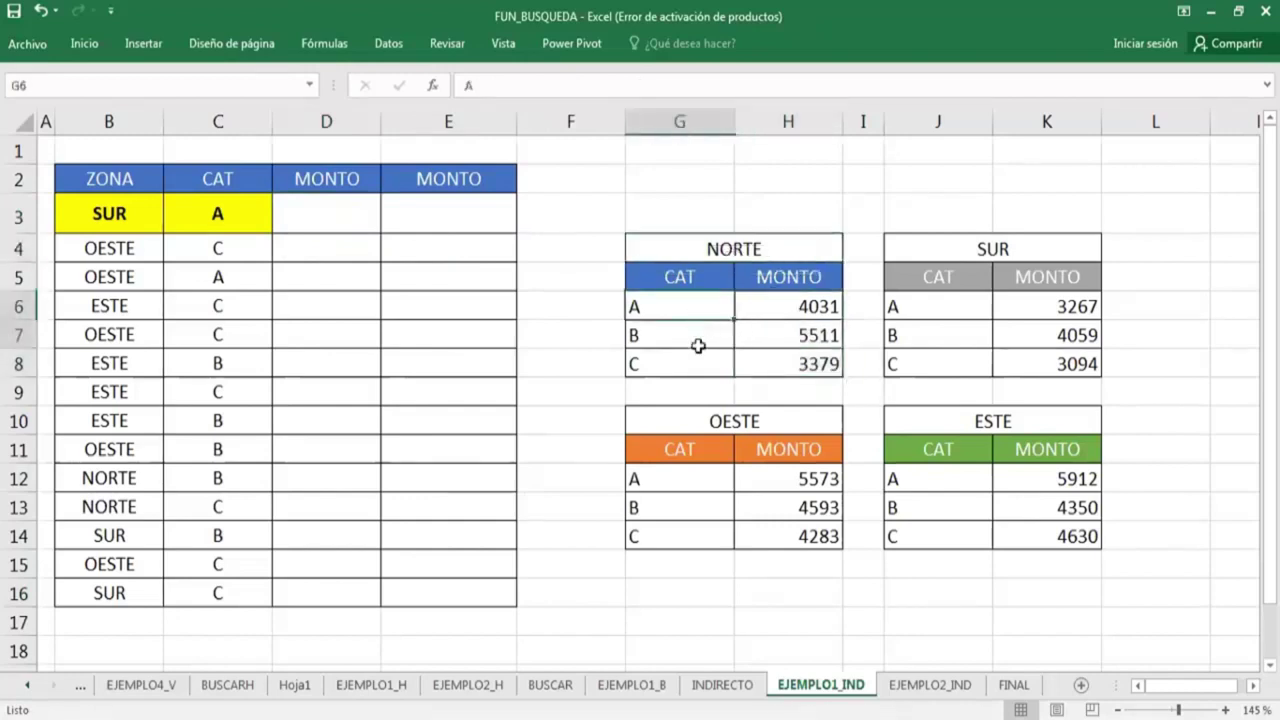
click(797, 310)
Point out the SUR, ESTE and OESTE tables' titles, categories and amounts, then return to D3.
drag(1046, 307, 1046, 358)
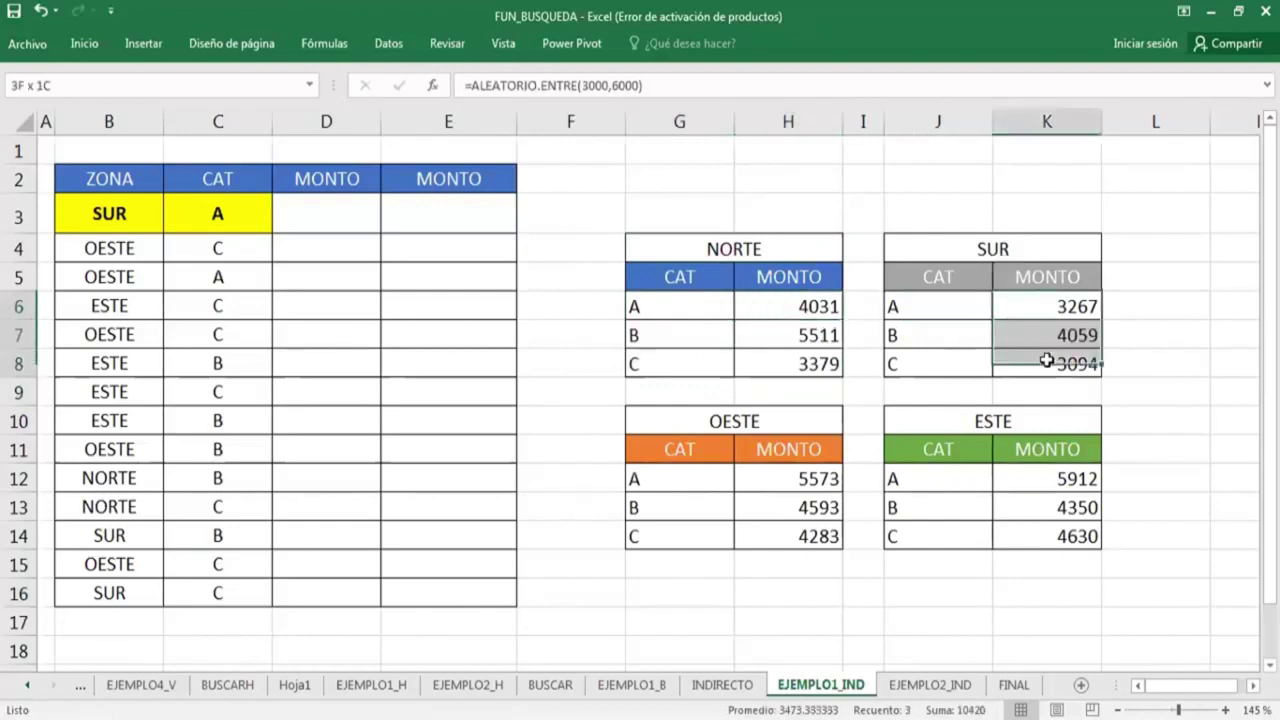
click(1000, 249)
drag(962, 307, 963, 368)
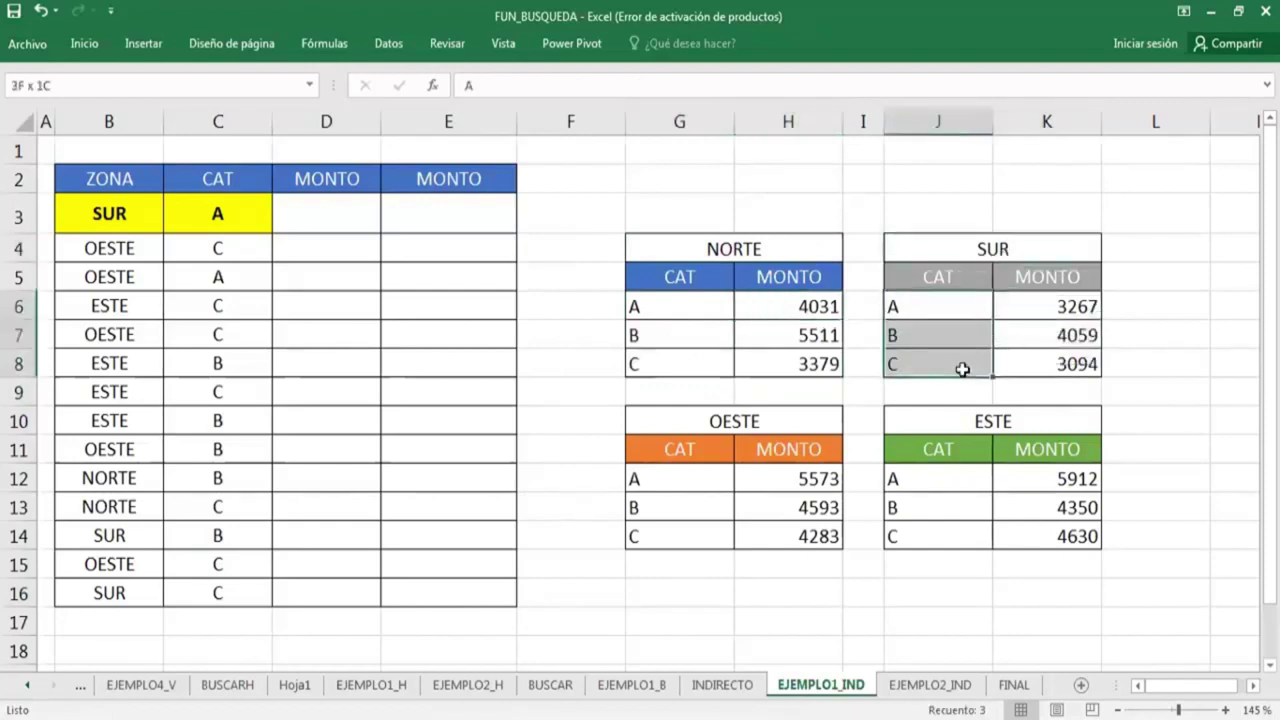
drag(1020, 478, 1030, 538)
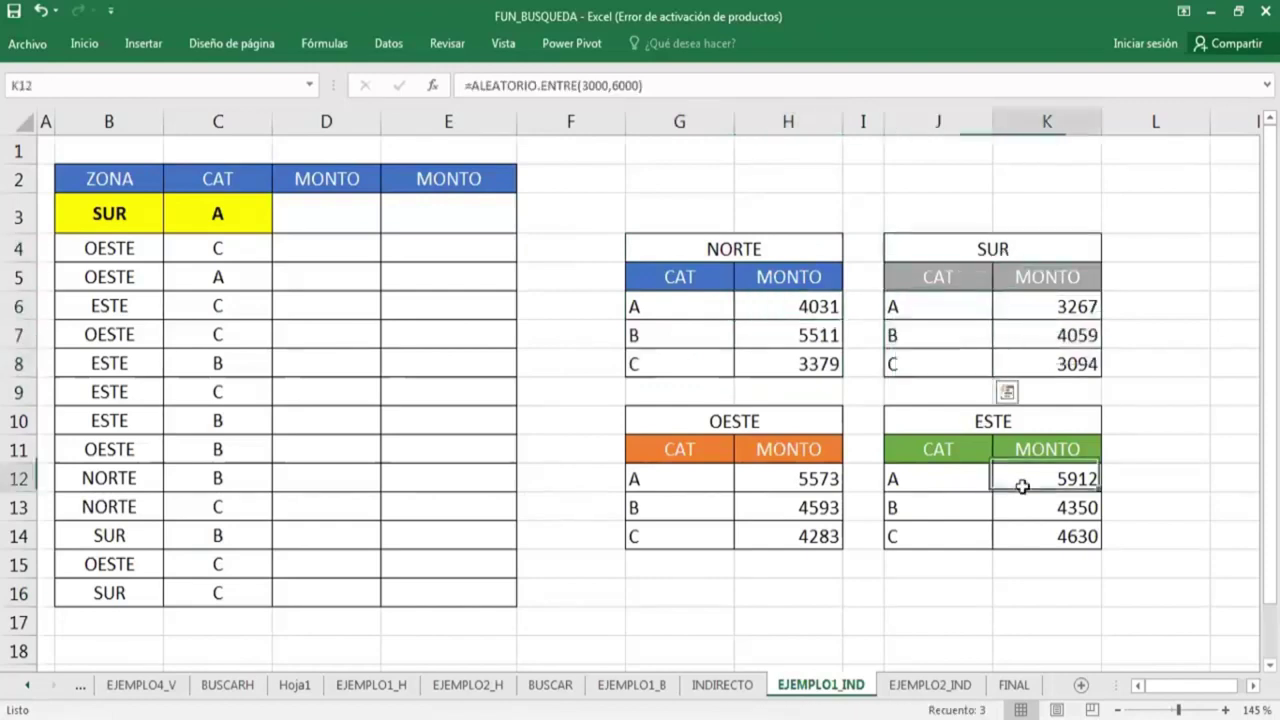
click(1000, 425)
drag(951, 484, 903, 530)
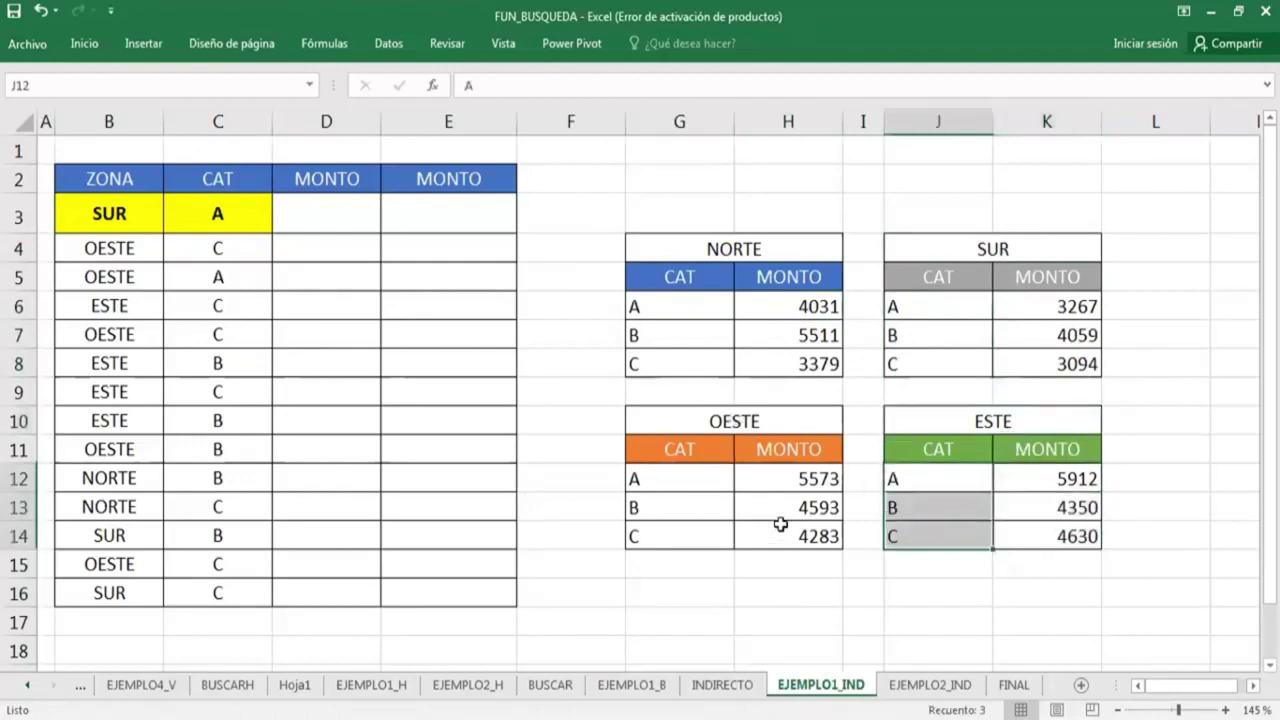
drag(778, 524, 772, 470)
click(757, 423)
drag(696, 480, 690, 536)
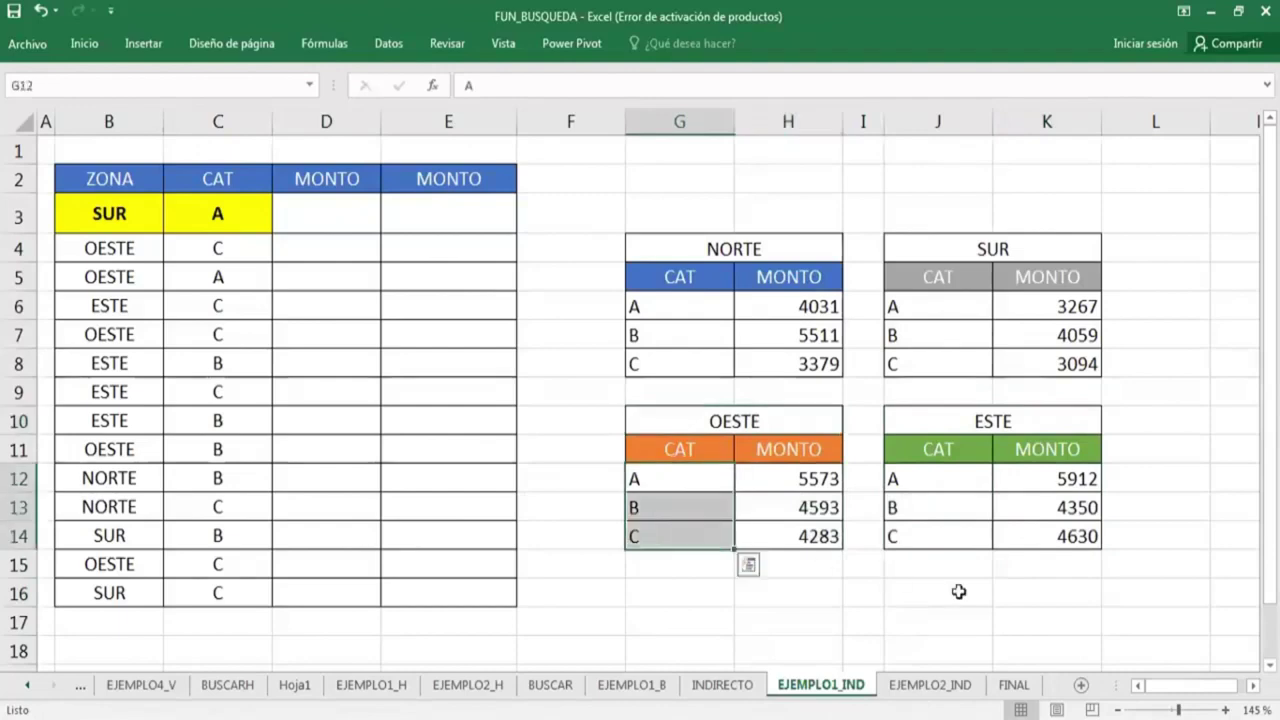
click(990, 598)
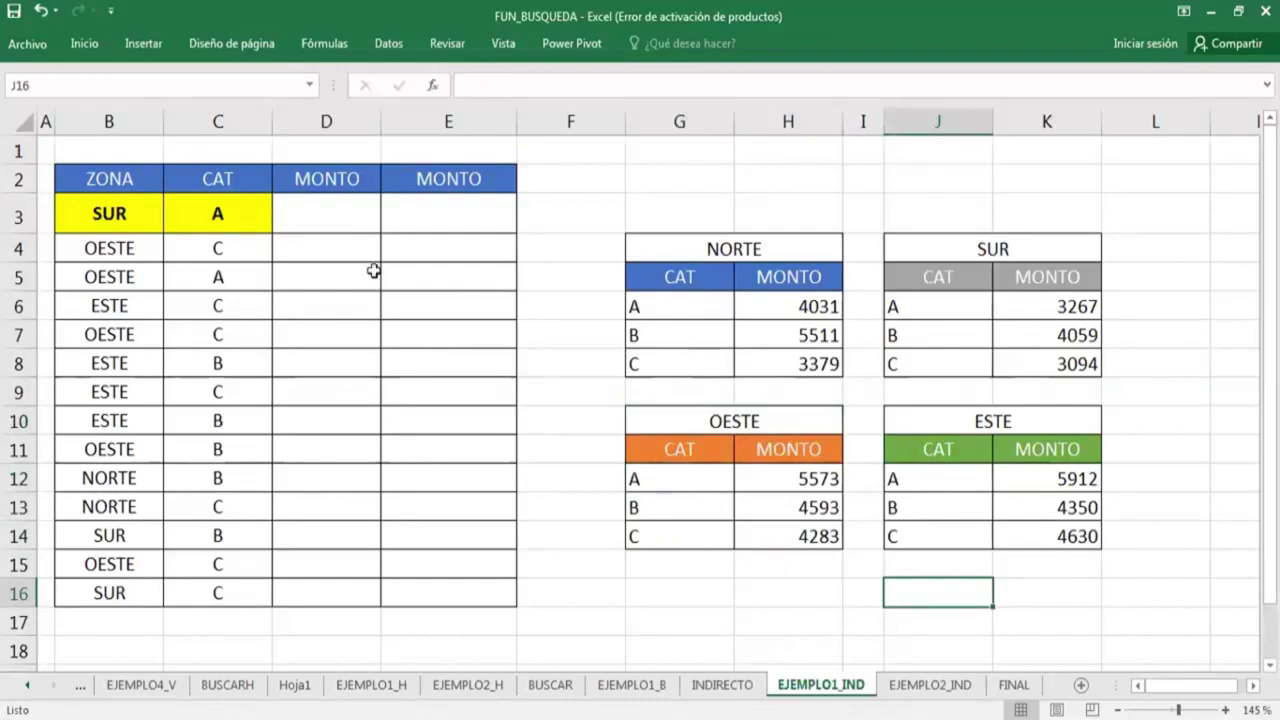
click(345, 222)
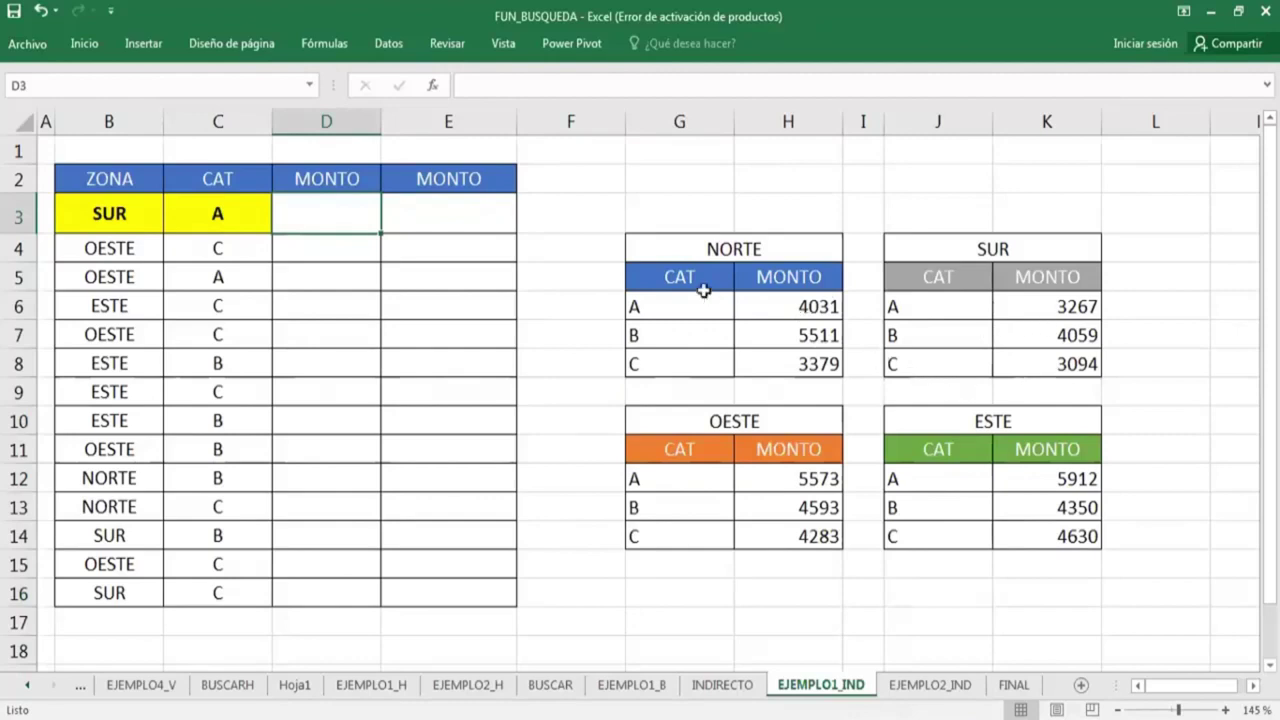
drag(676, 277, 777, 378)
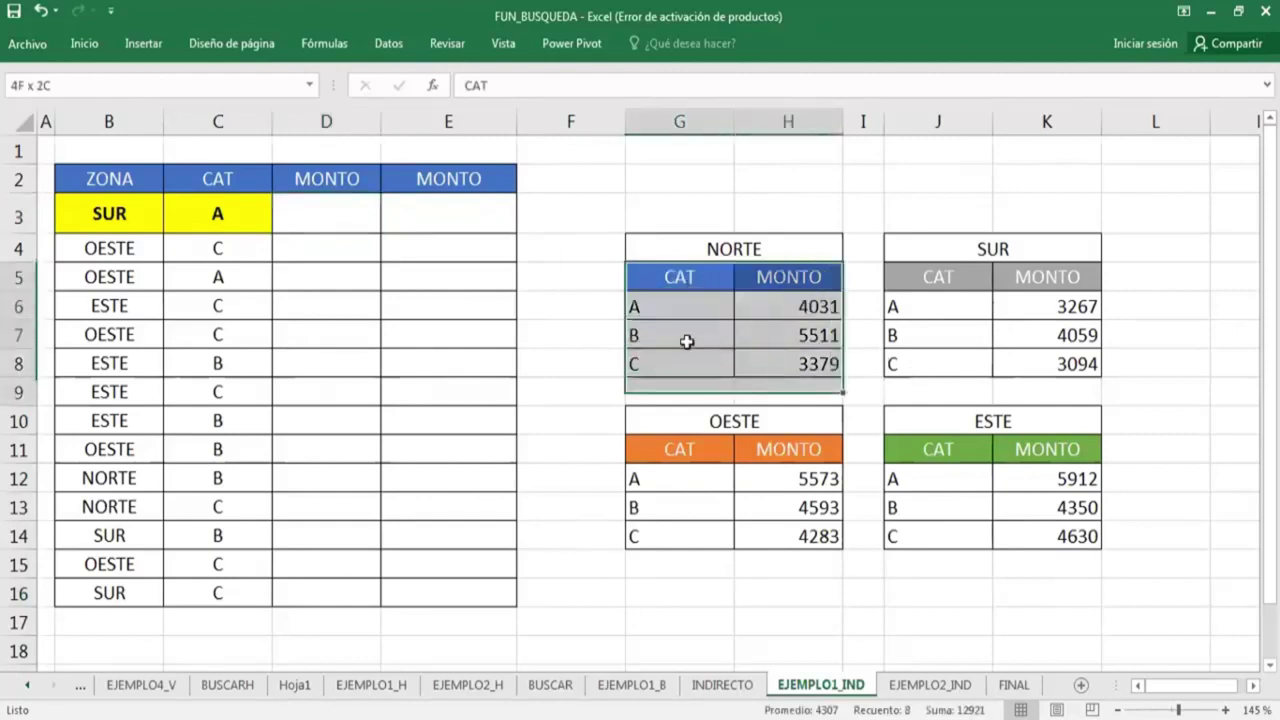
click(752, 336)
click(950, 305)
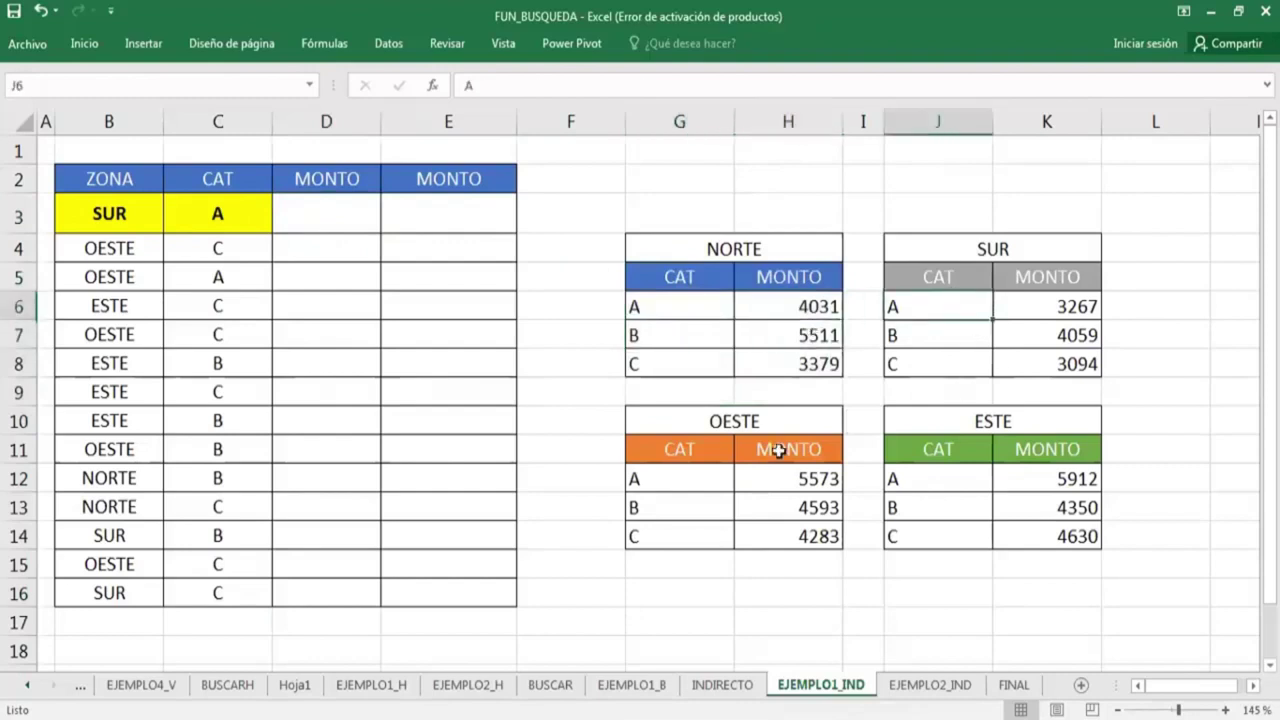
click(986, 485)
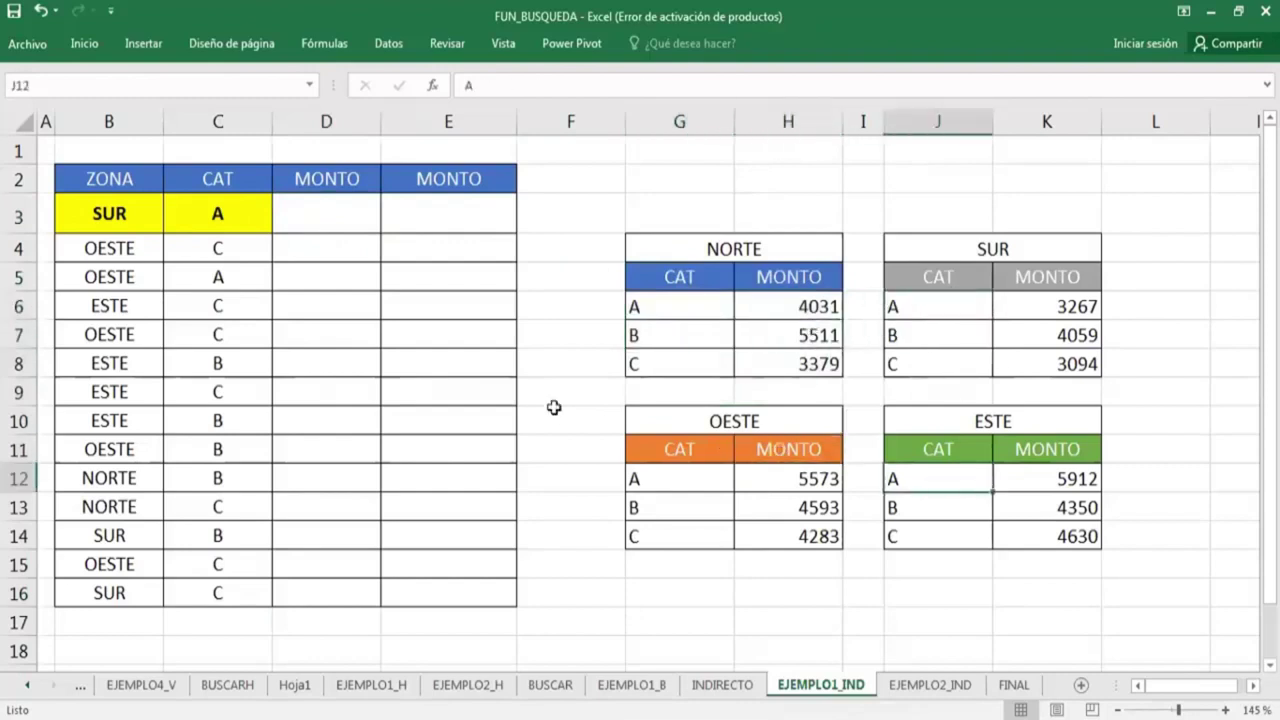
click(373, 230)
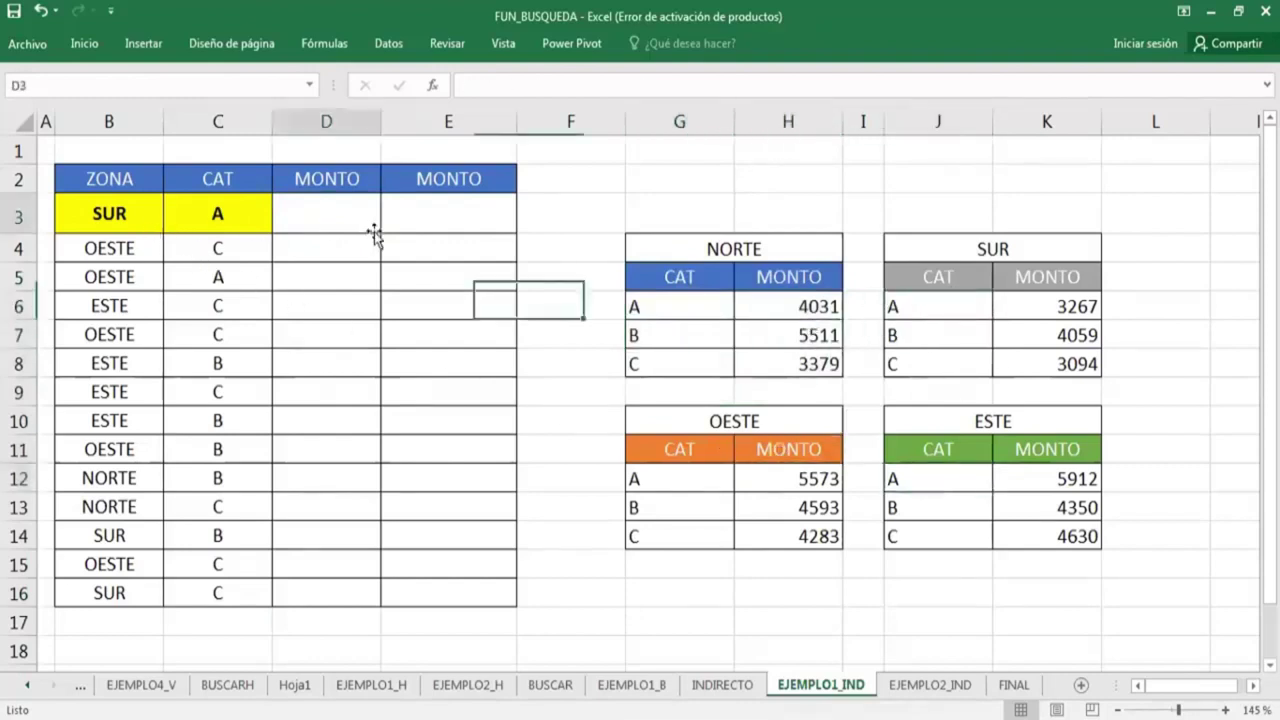
click(152, 226)
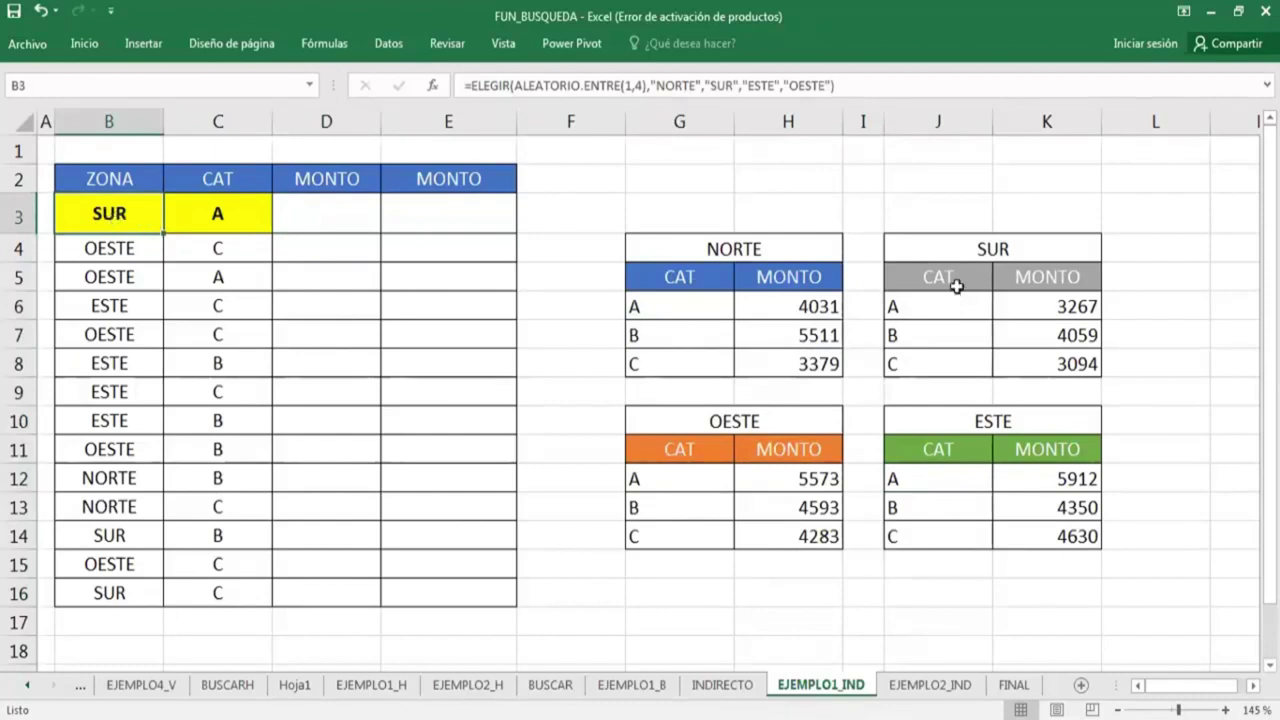
drag(943, 277, 1100, 395)
click(133, 225)
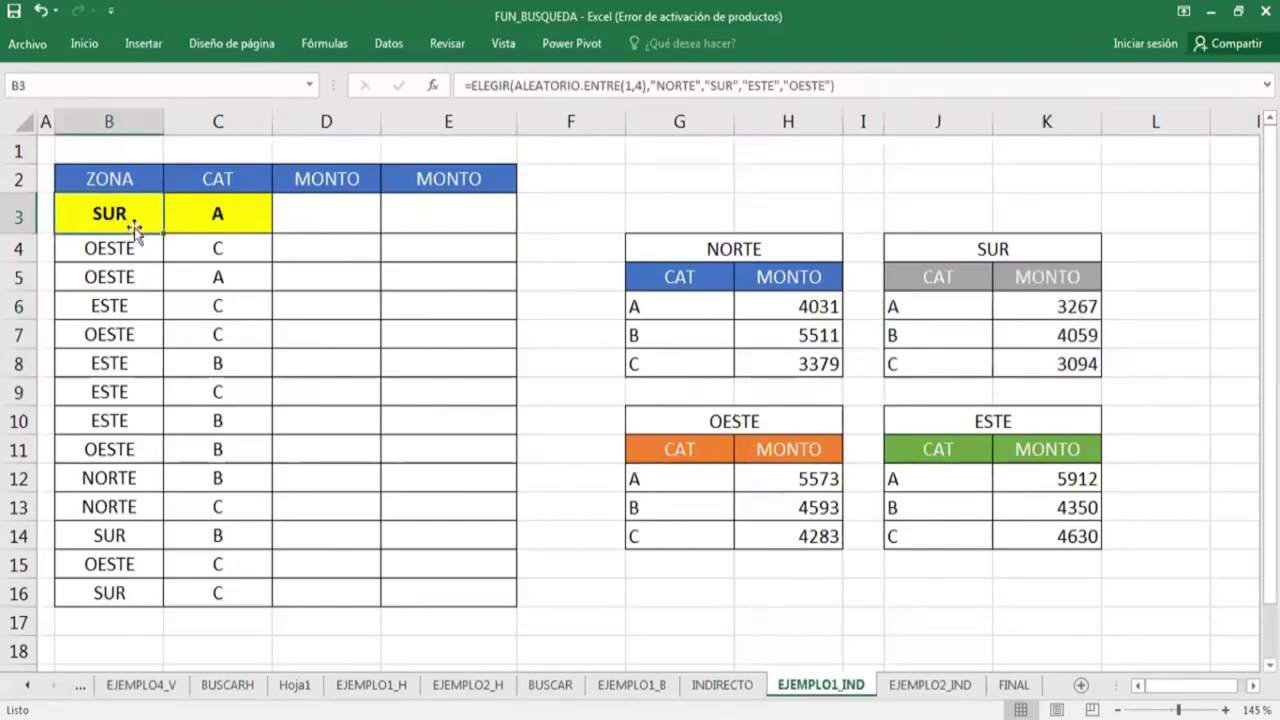
drag(917, 450, 1080, 537)
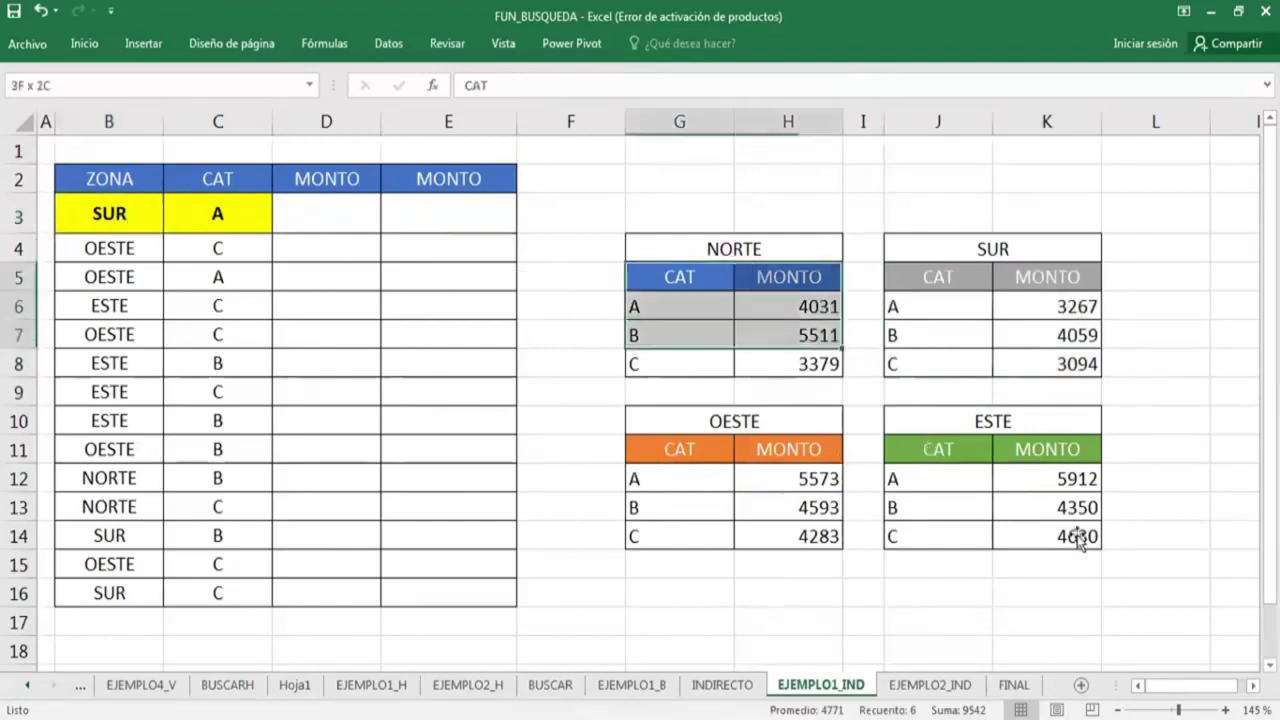
click(108, 218)
drag(647, 439, 835, 545)
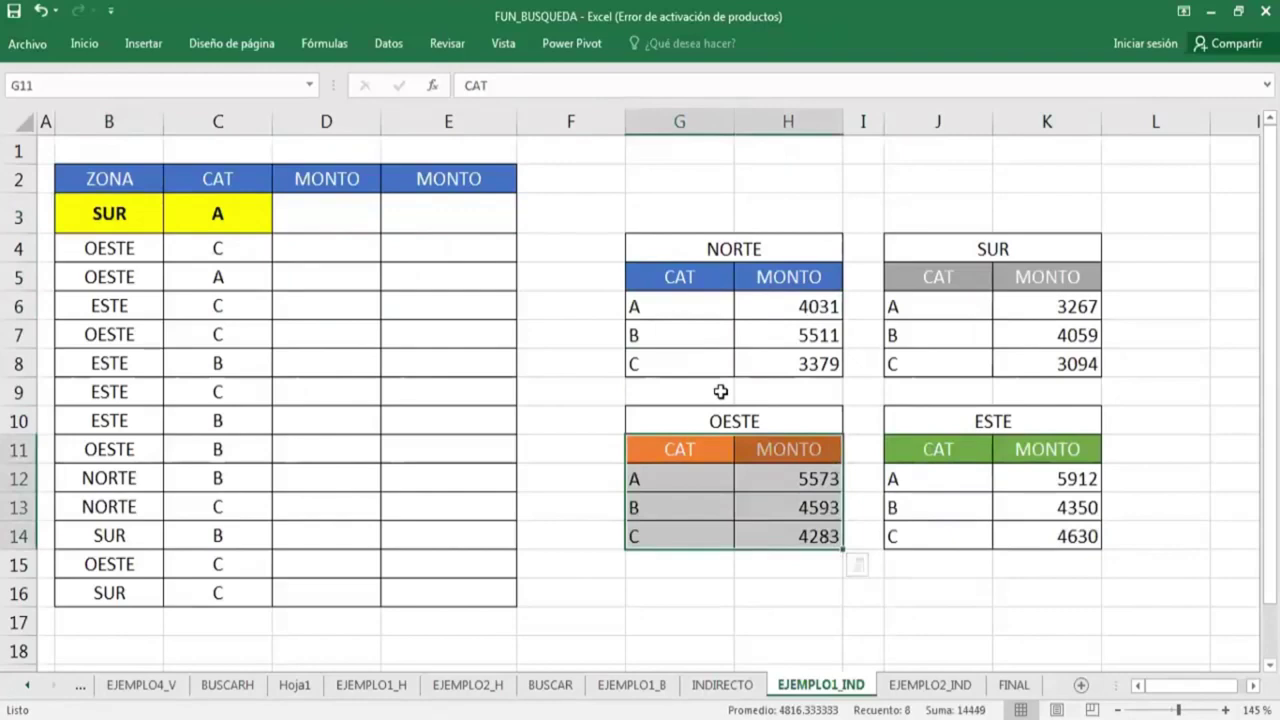
click(900, 481)
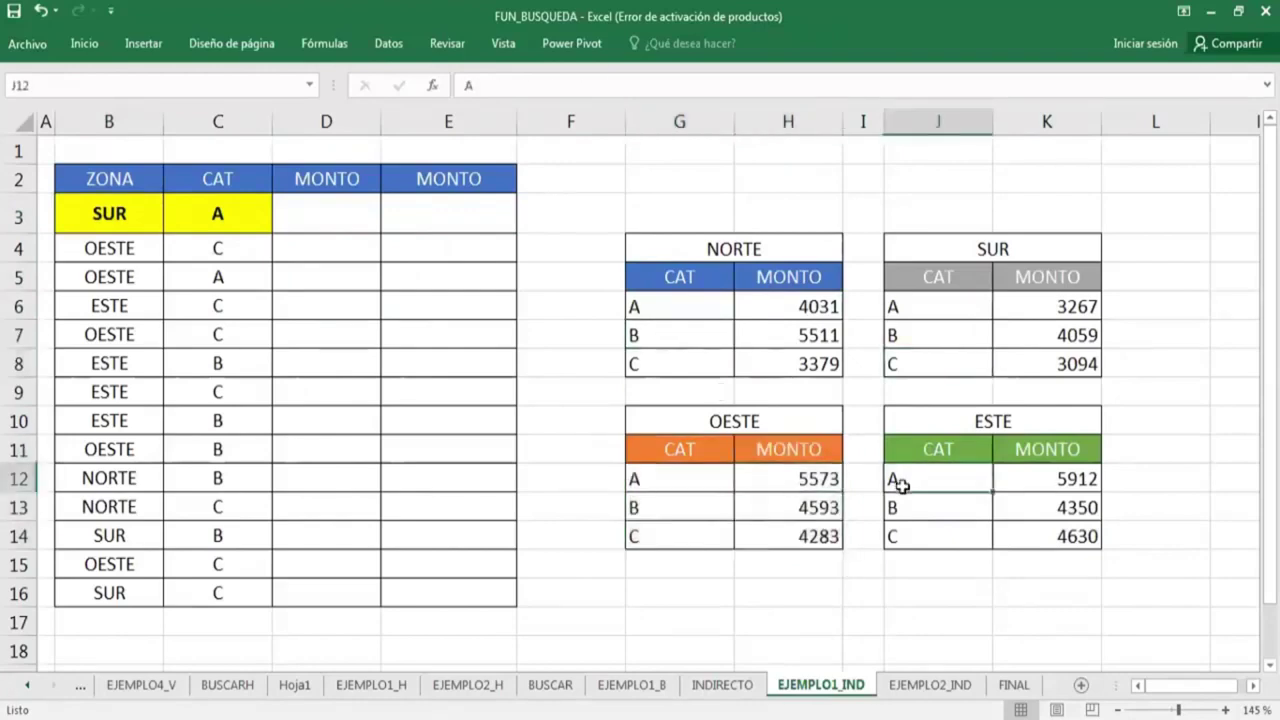
click(717, 482)
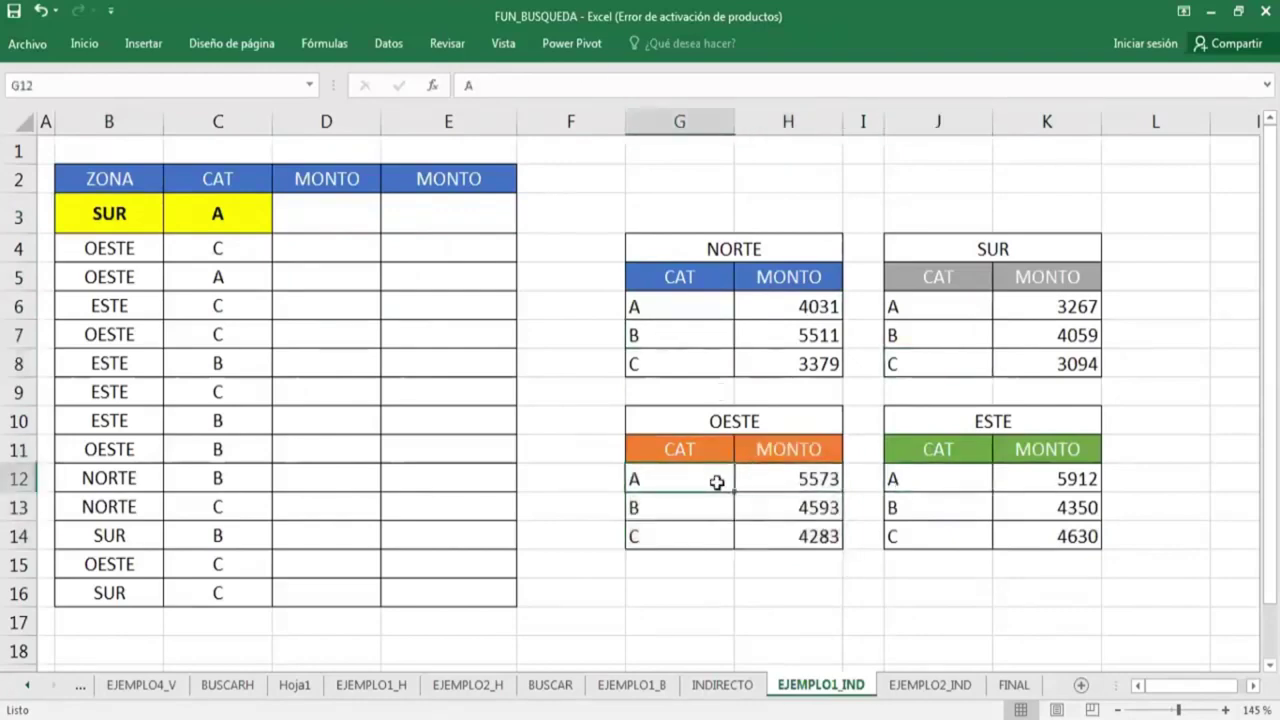
click(988, 322)
click(713, 484)
click(1040, 508)
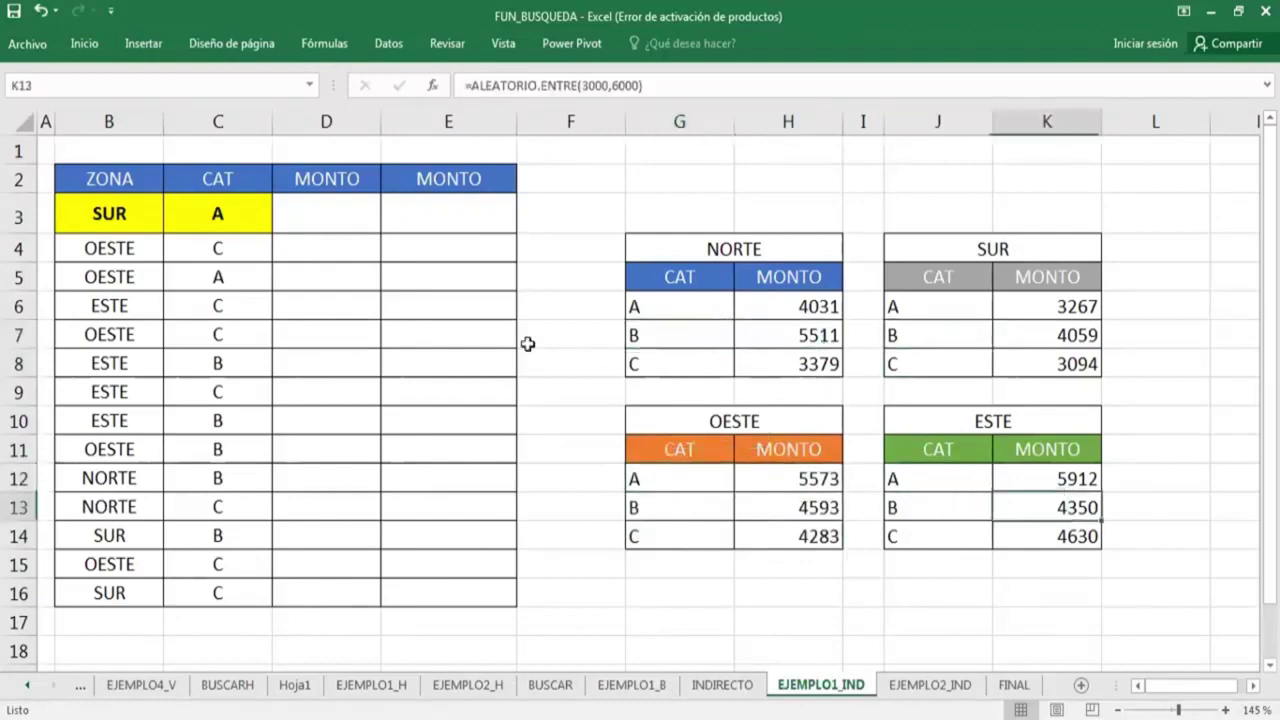
click(162, 222)
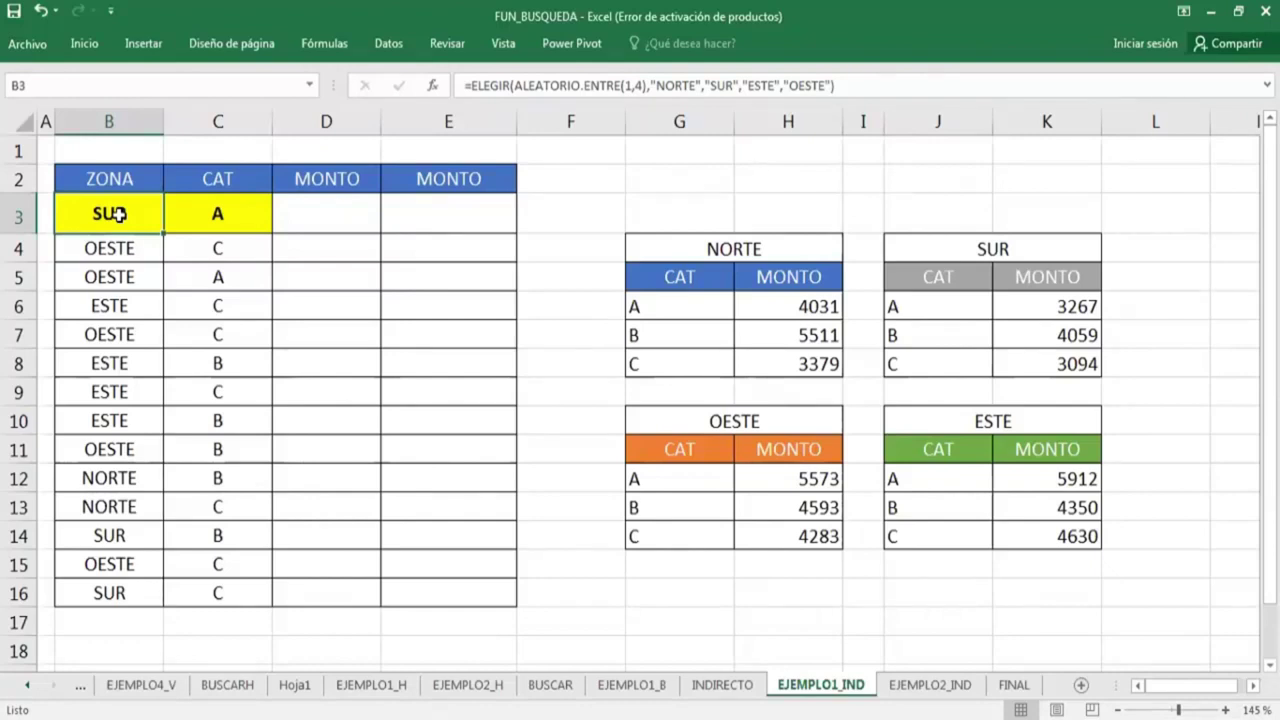
click(334, 300)
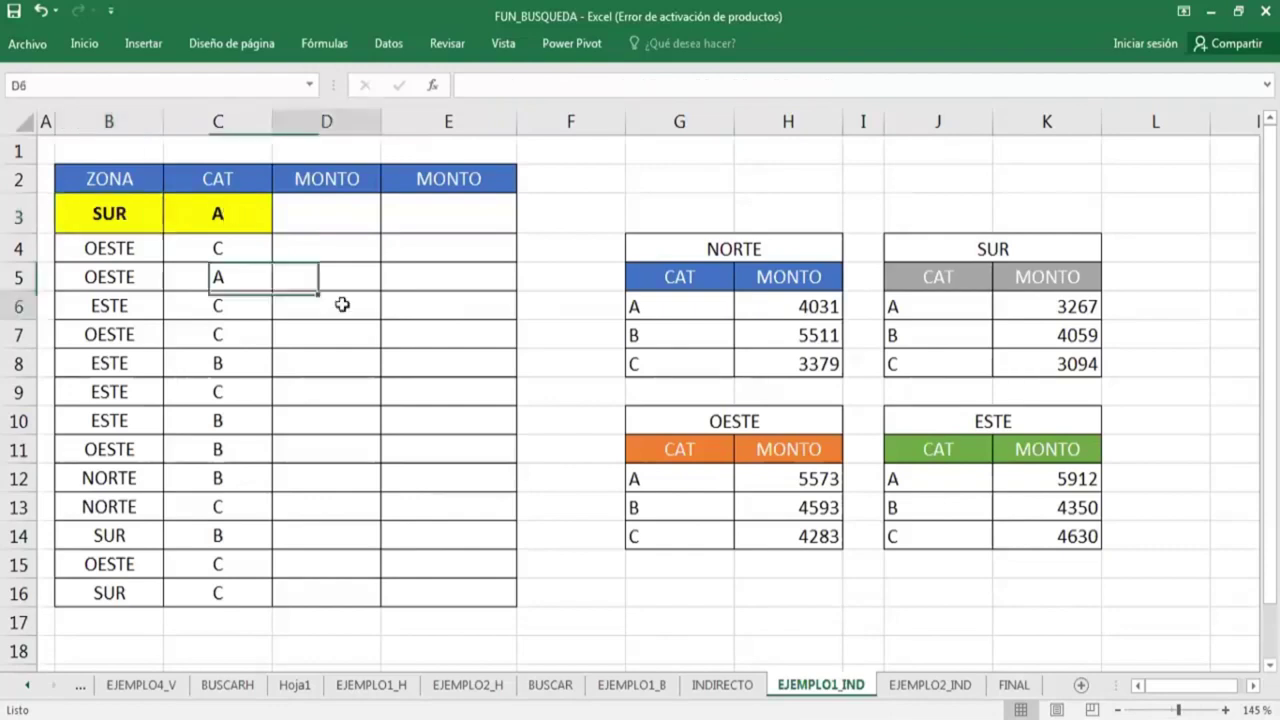
click(343, 222)
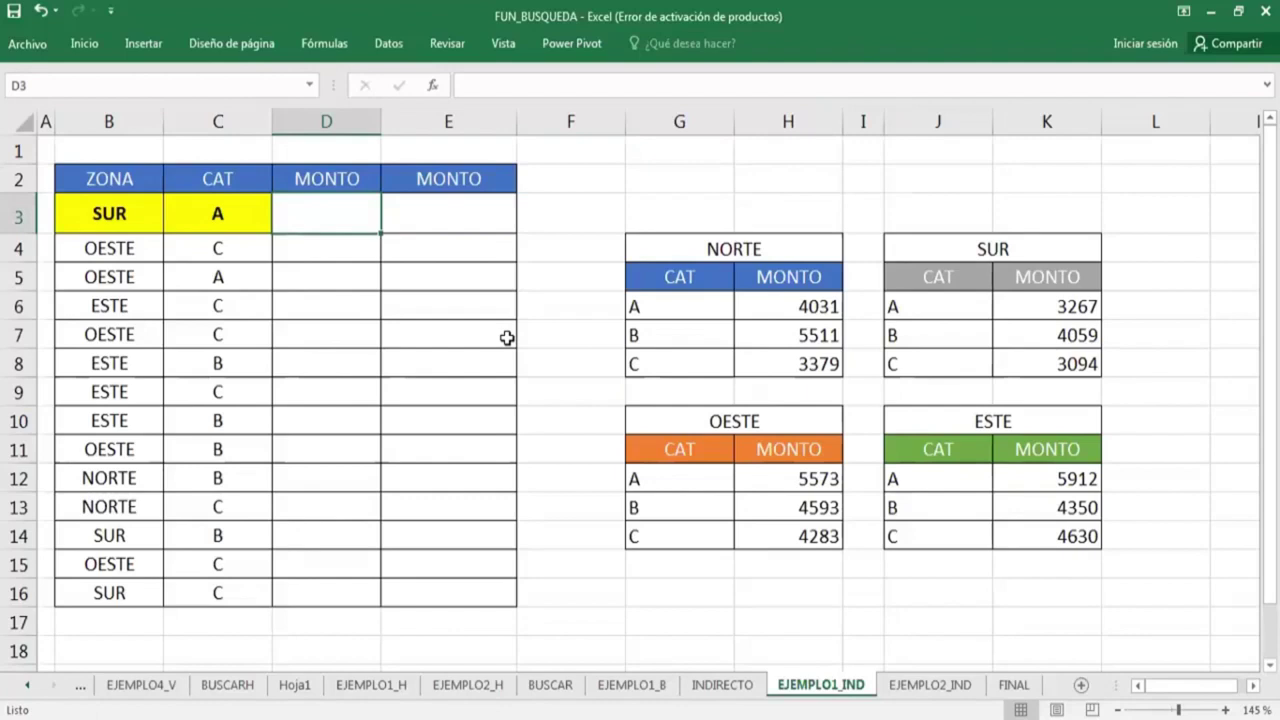
text(=)
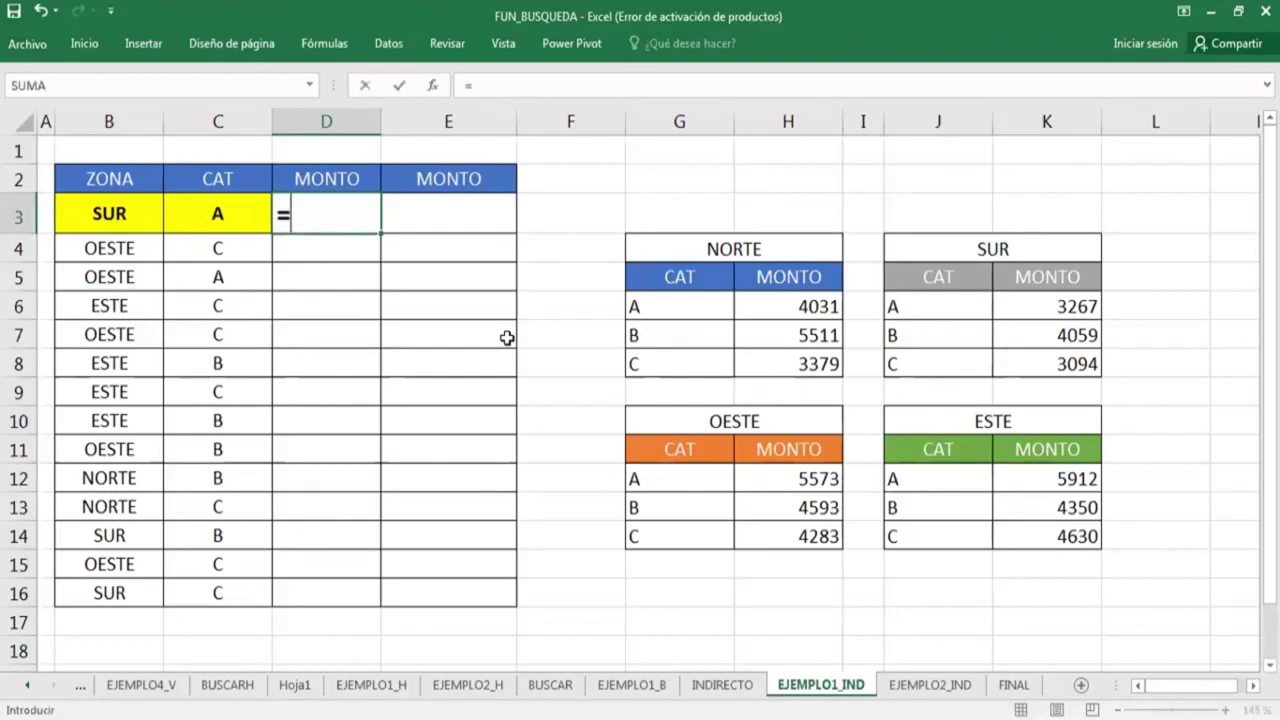
text(BU)
key(BackSpace)
key(BackSpace)
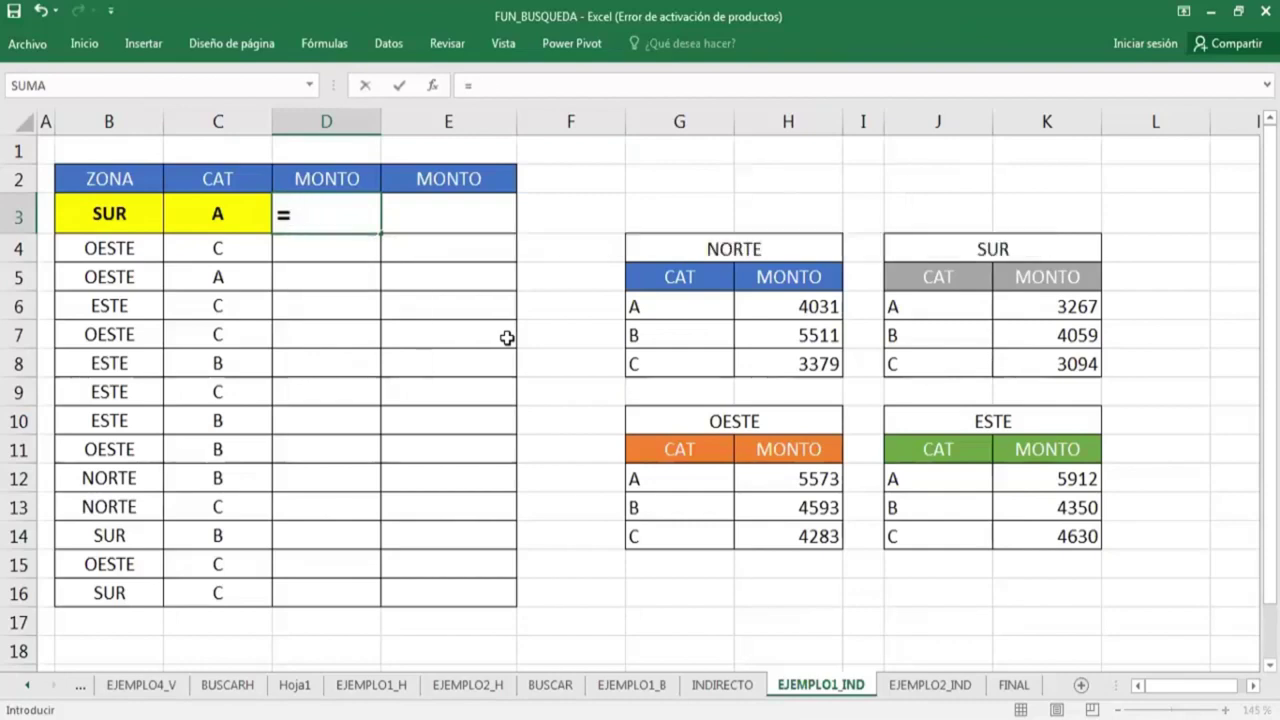
text(SI)
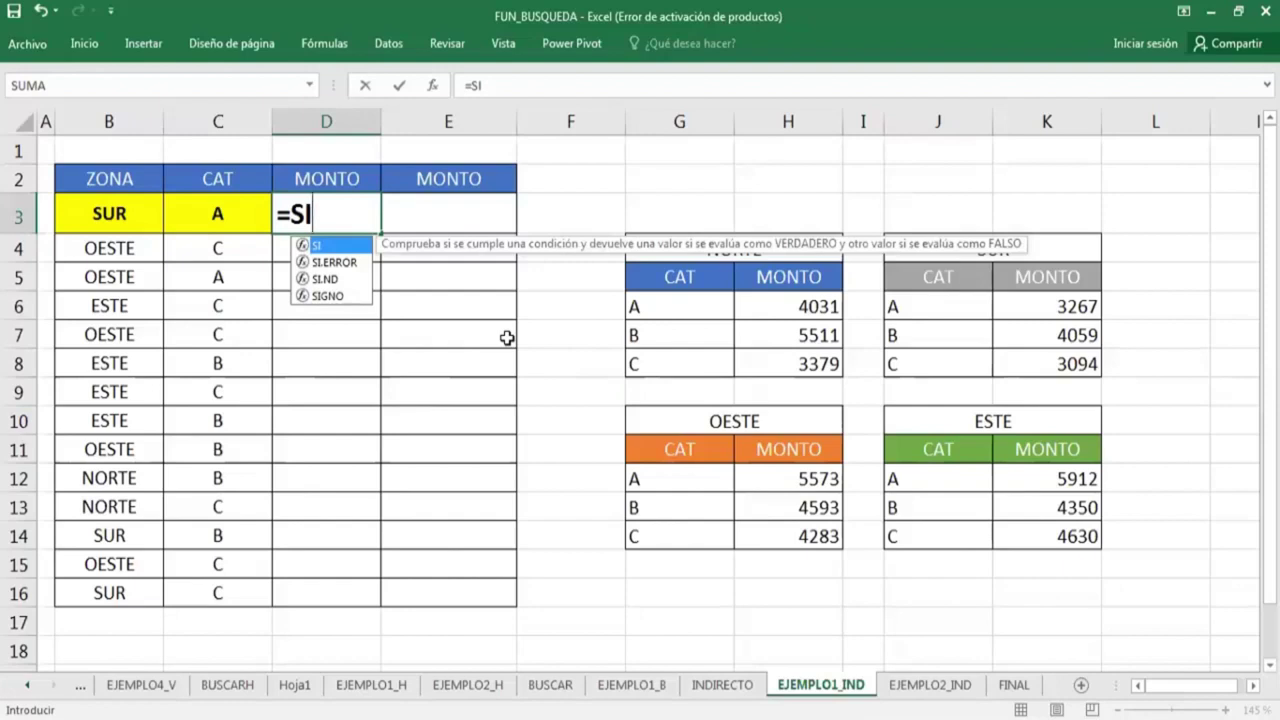
key(Escape)
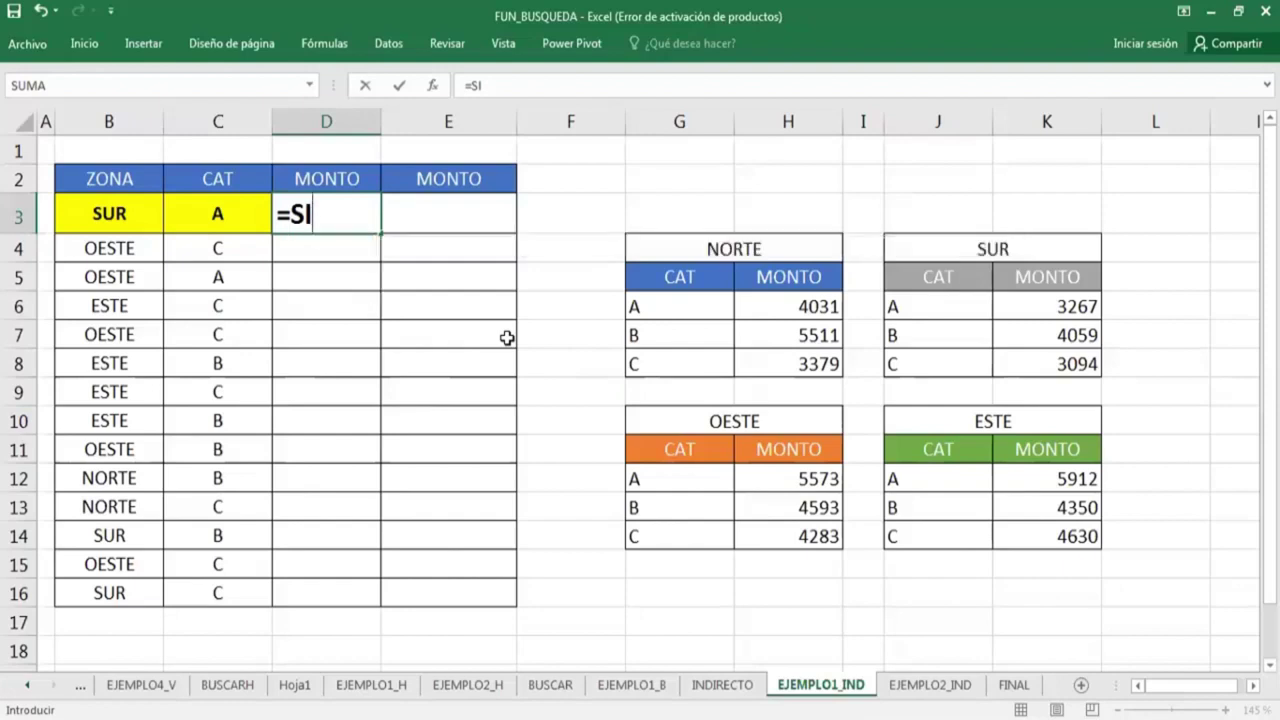
key(Escape)
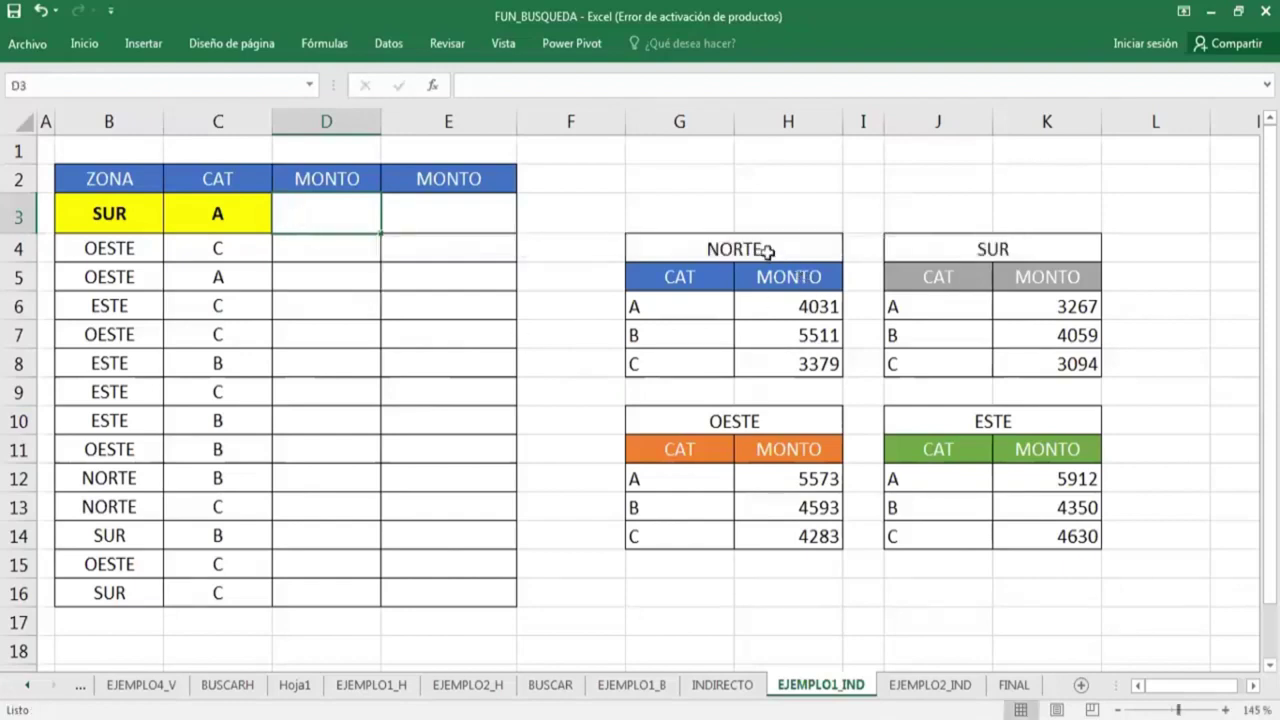
Name the NORTE table G4:H8 TNORTE and the SUR table J4:K8 TSUR.
click(748, 249)
drag(748, 249, 746, 360)
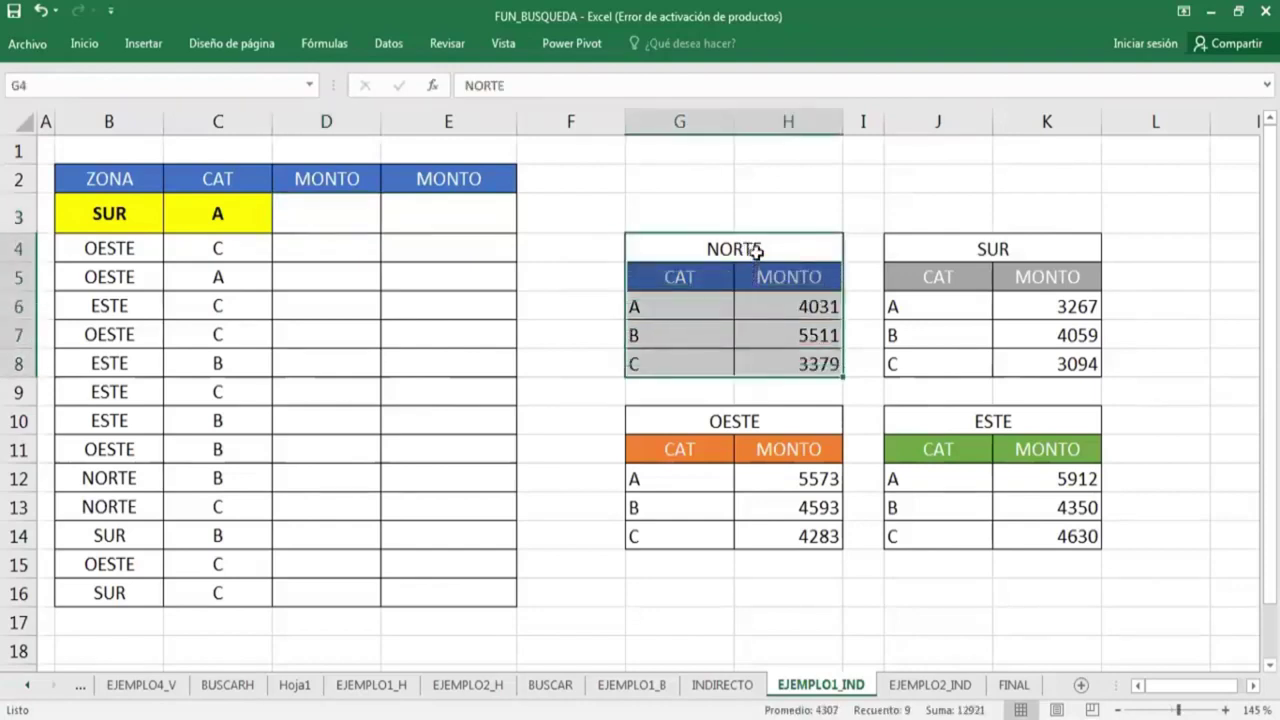
drag(750, 273, 775, 366)
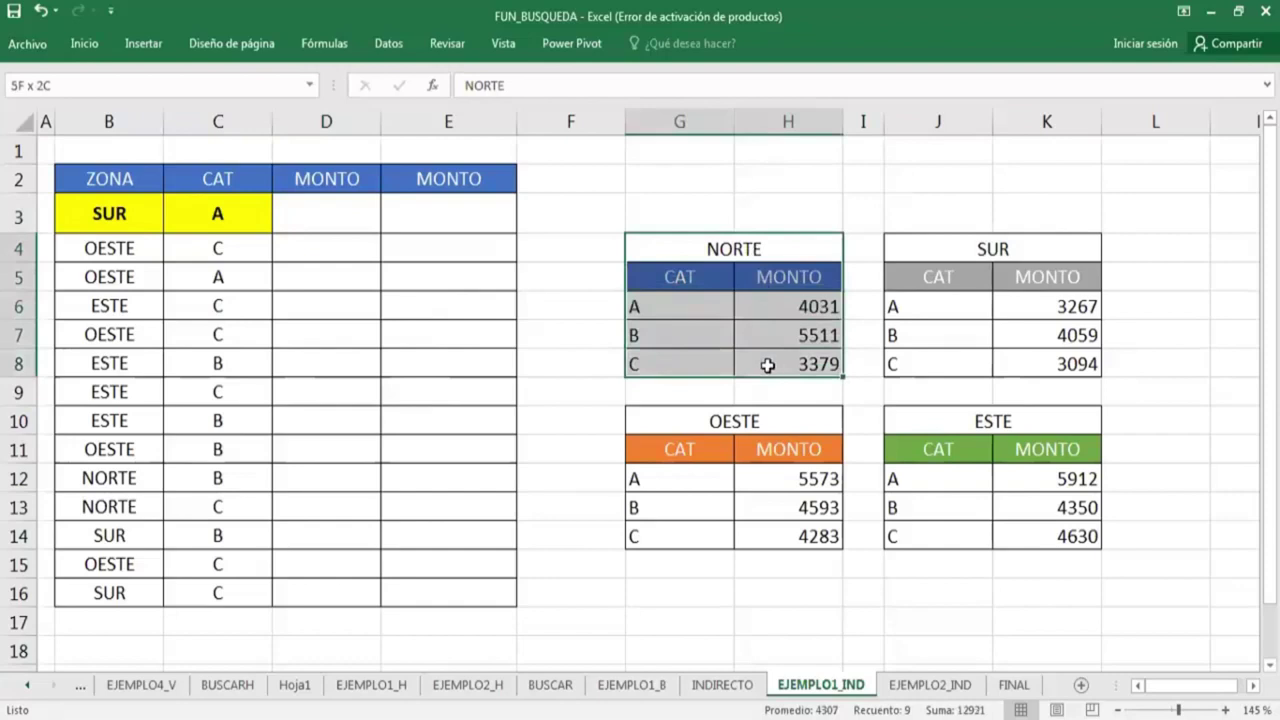
click(110, 87)
text(T)
text(NORTE)
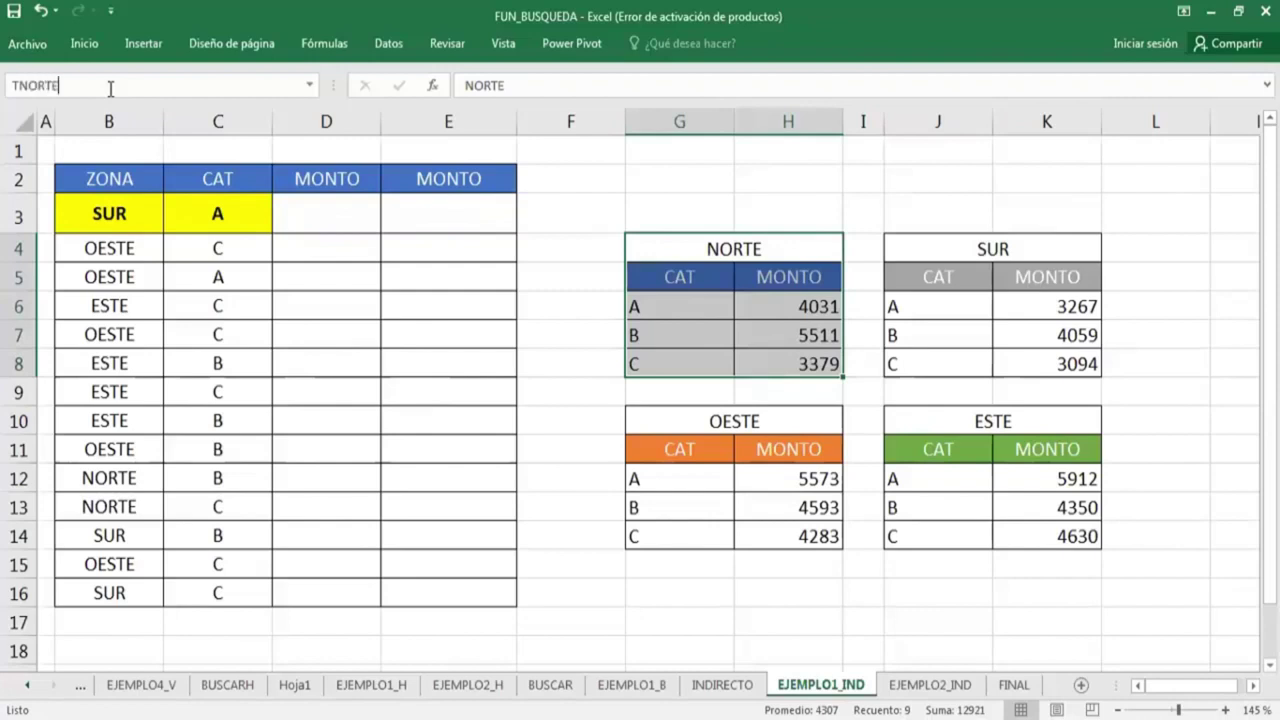
key(Return)
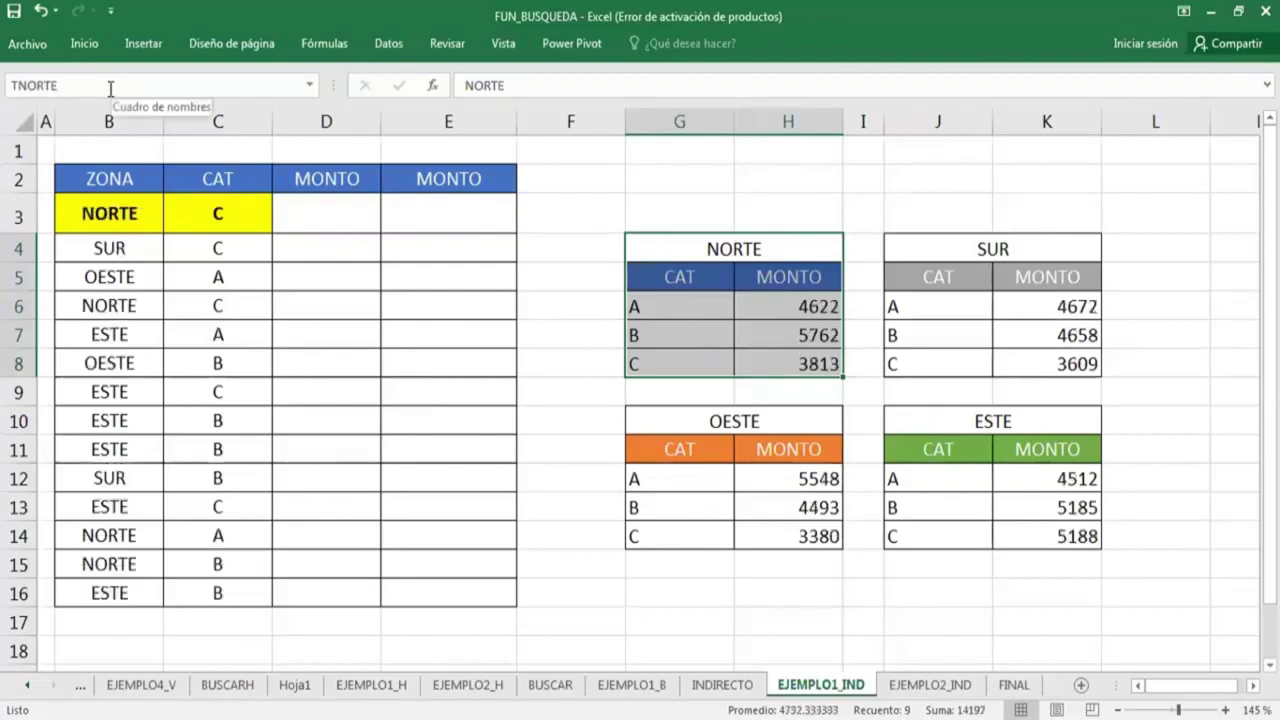
drag(946, 254, 949, 352)
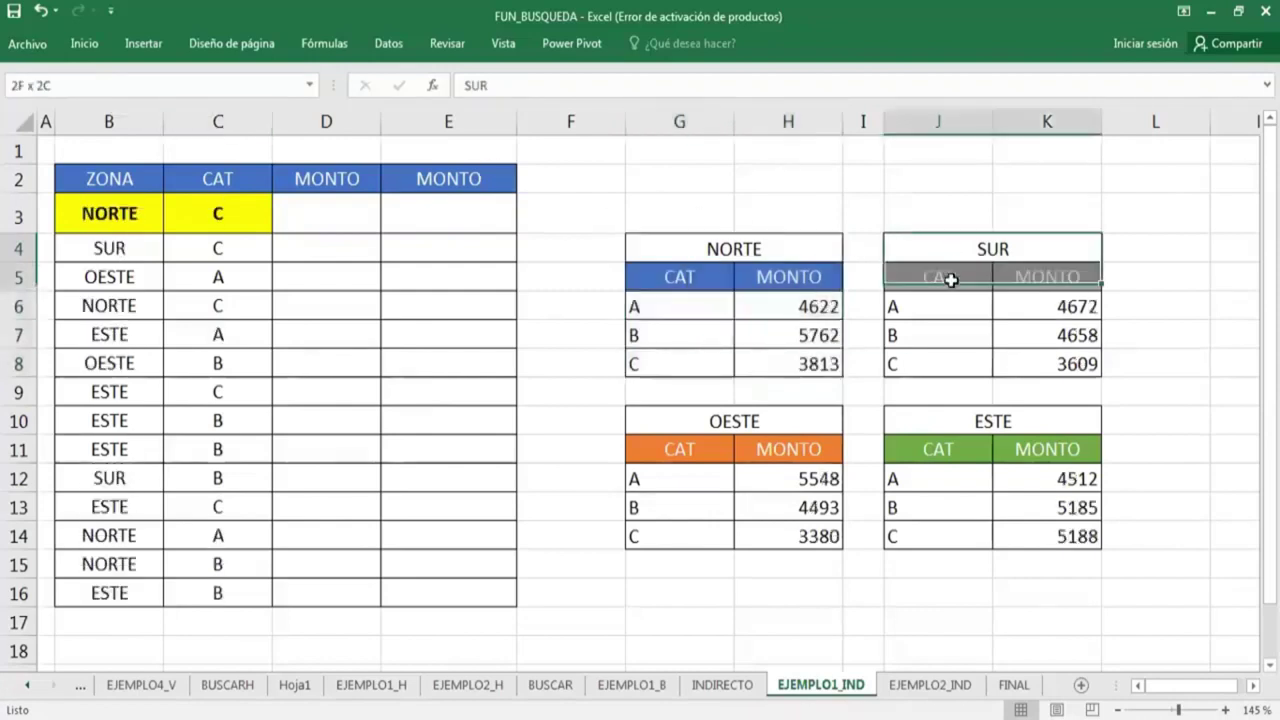
click(193, 86)
text(T)
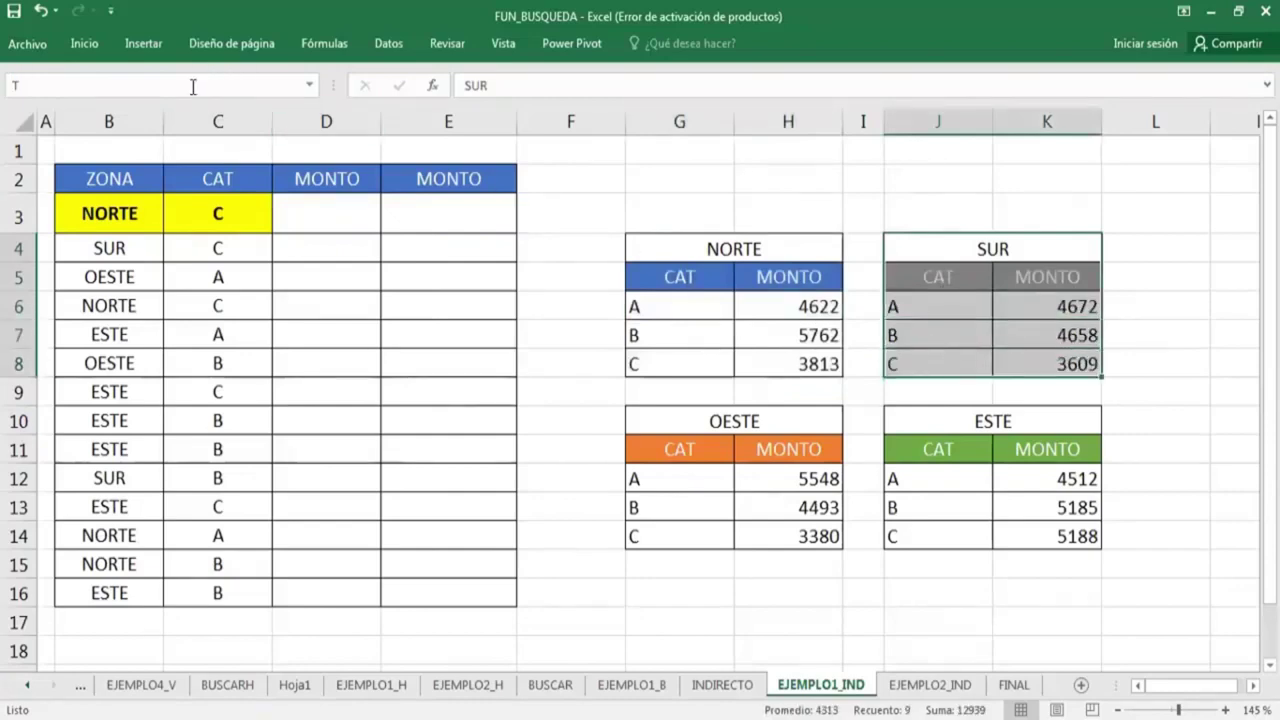
text(SUR)
key(Return)
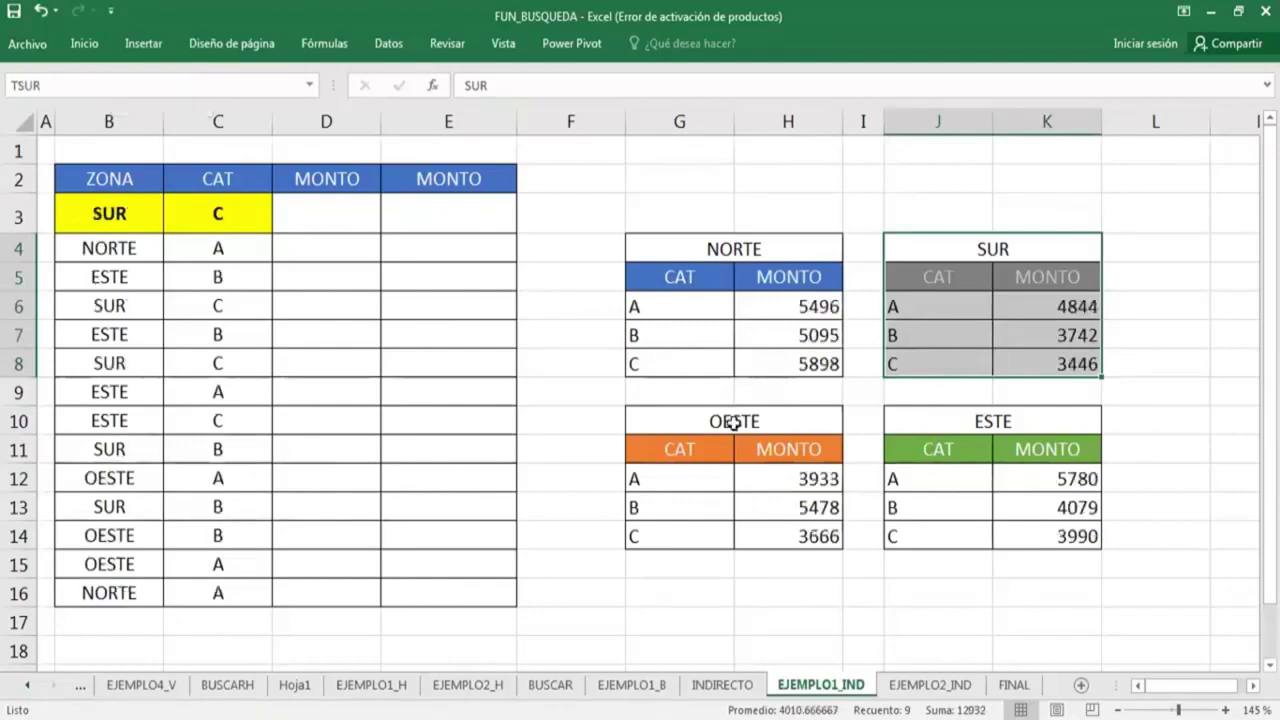
Name the OESTE table G10:H14 TOESTE and the ESTE table J10:K14 TESTE, then return to D3.
drag(736, 420, 737, 541)
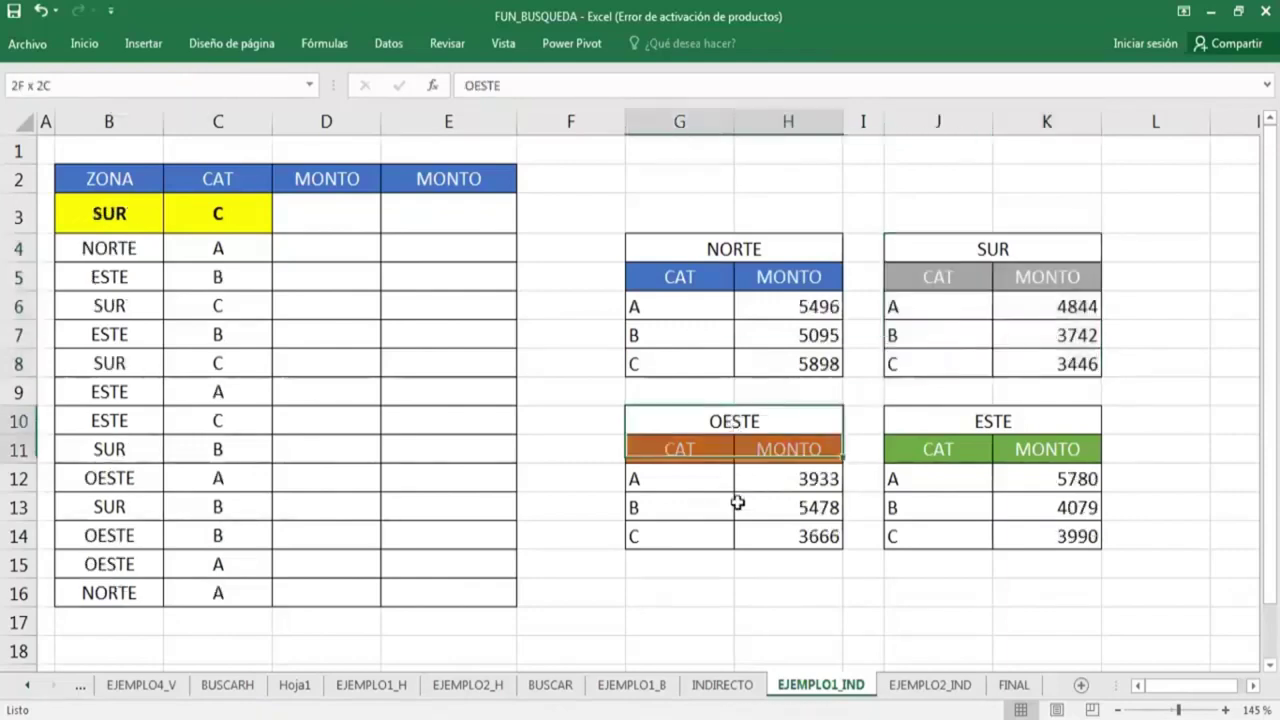
click(161, 83)
text(TO)
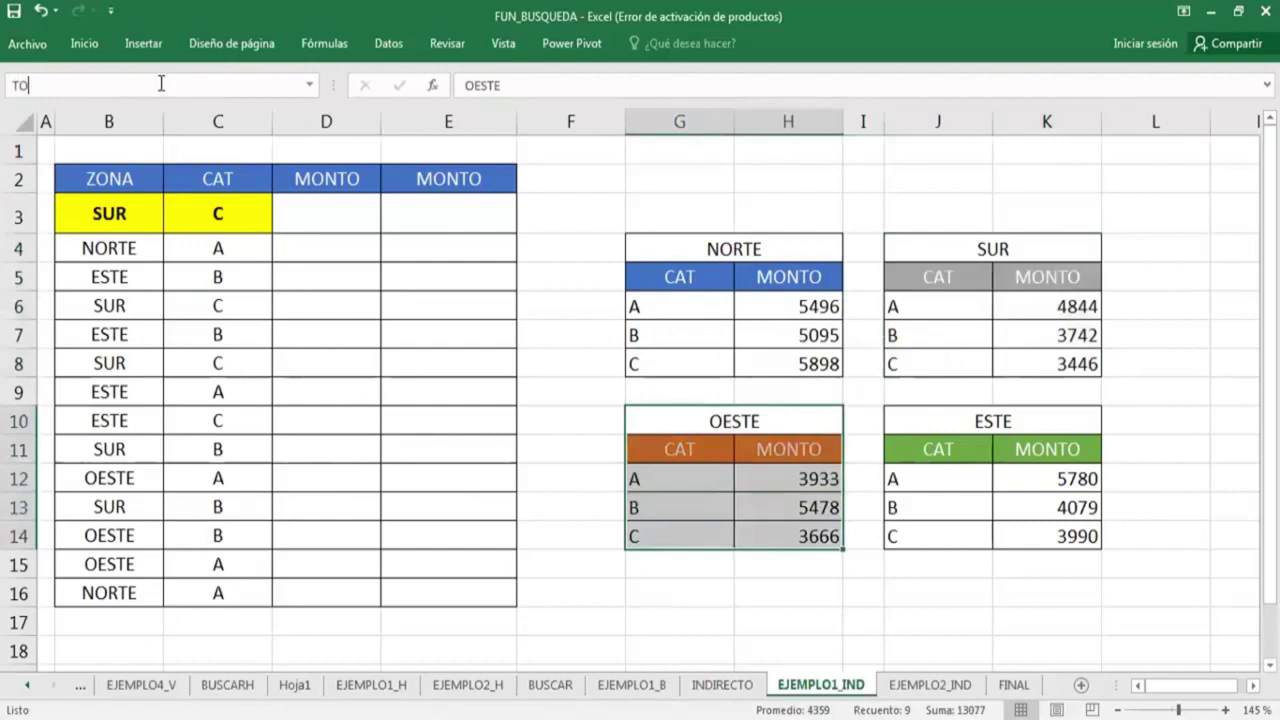
text(ESTE)
key(Return)
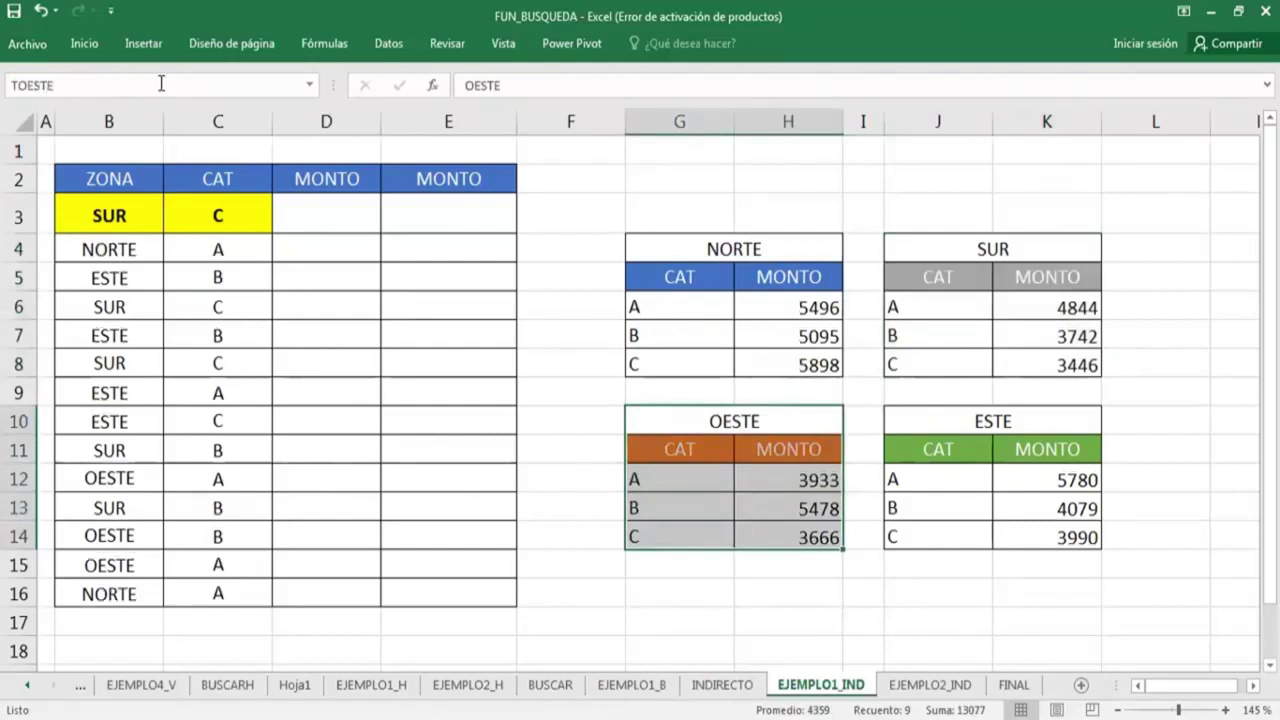
drag(1022, 430, 1014, 536)
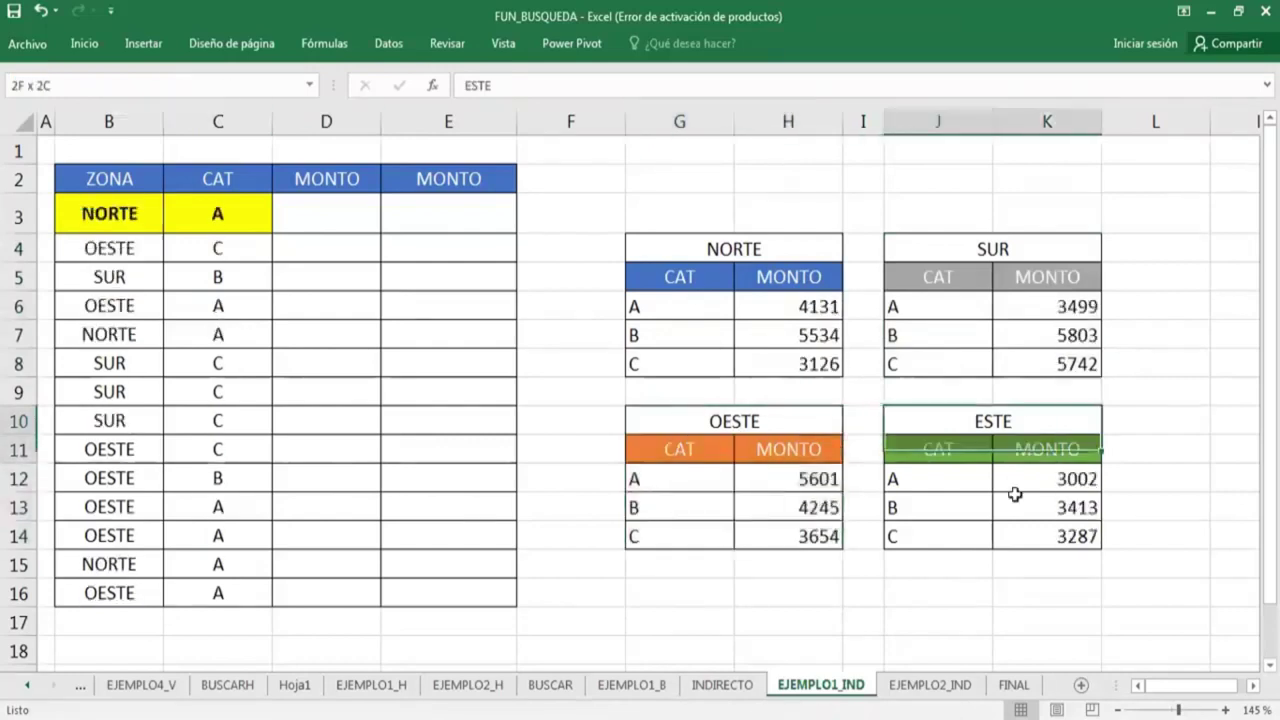
click(183, 86)
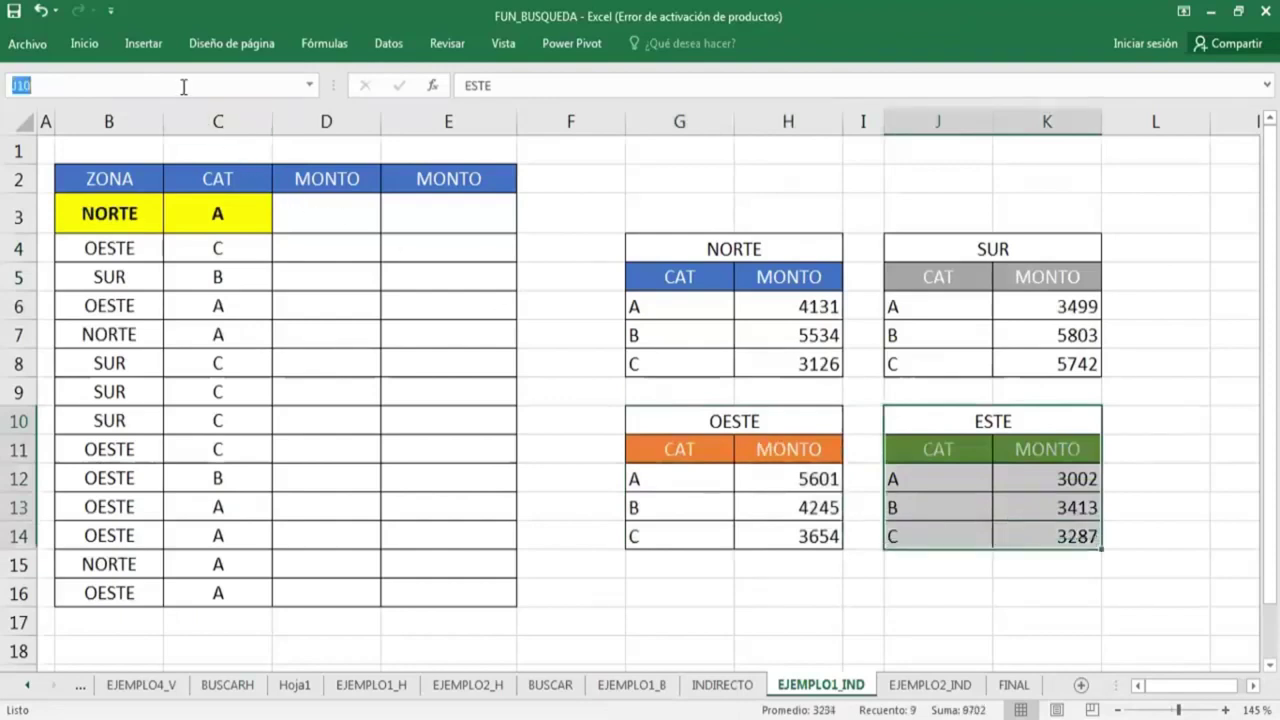
text(TESTE)
key(Return)
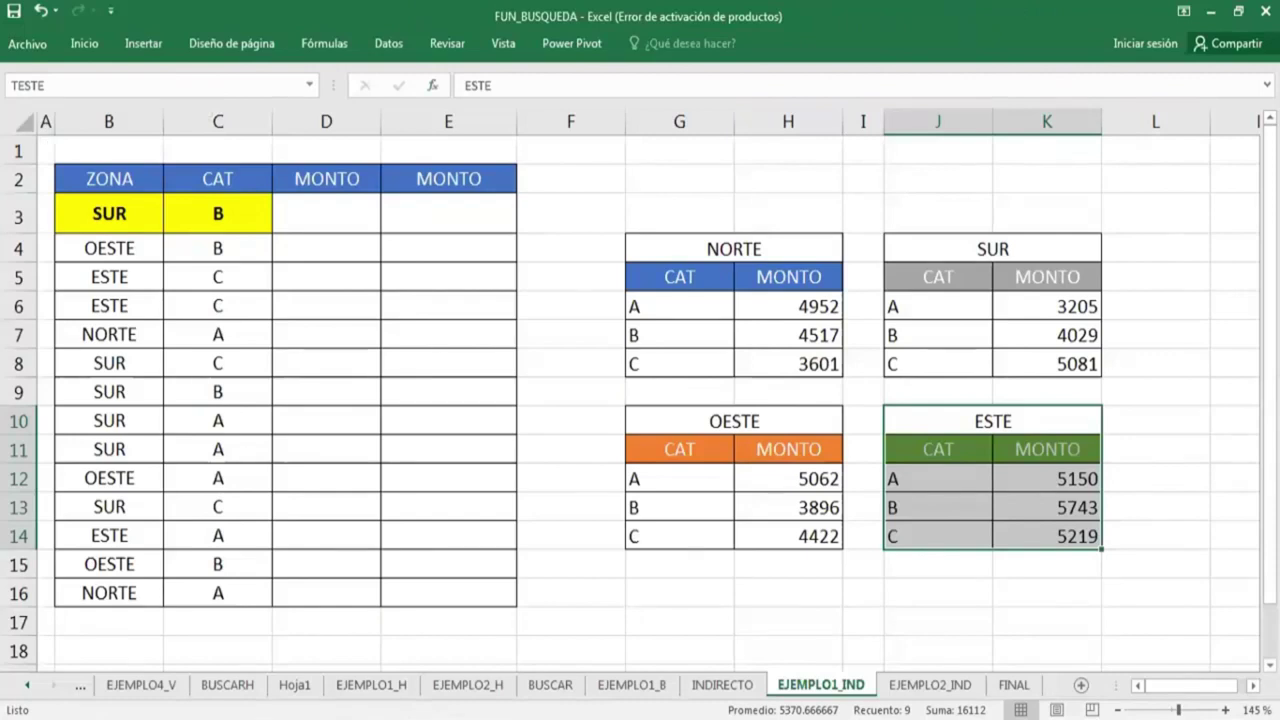
click(495, 353)
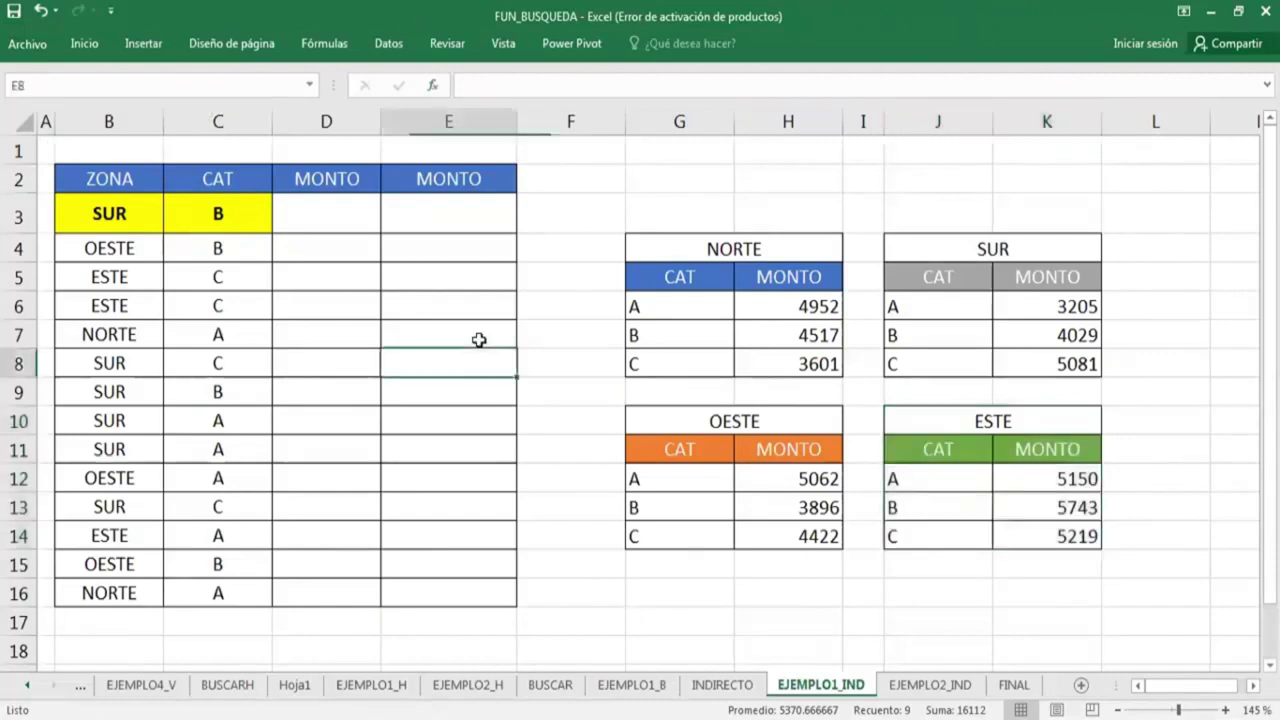
key(Up)
key(Up)
key(Up)
key(Left)
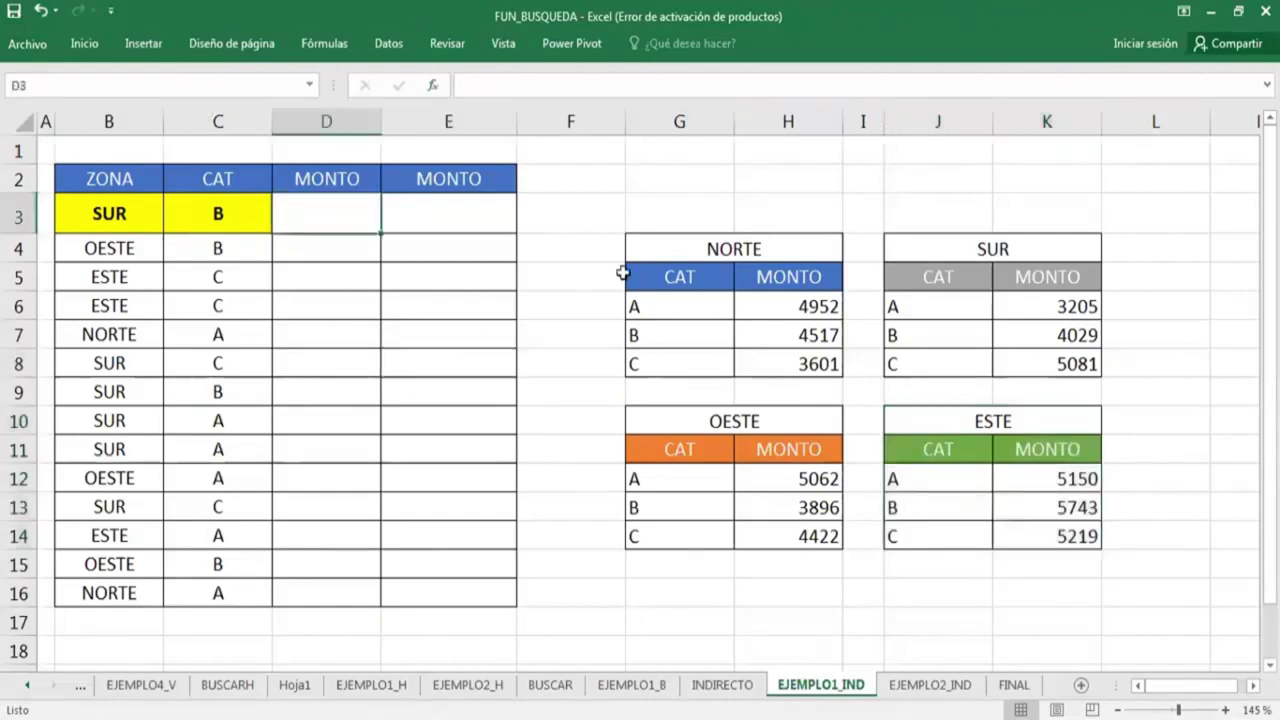
Type =SI(B3="NORTE",BUSCARV(C3,TNORTE into D3, with C3 as the lookup value.
text(=)
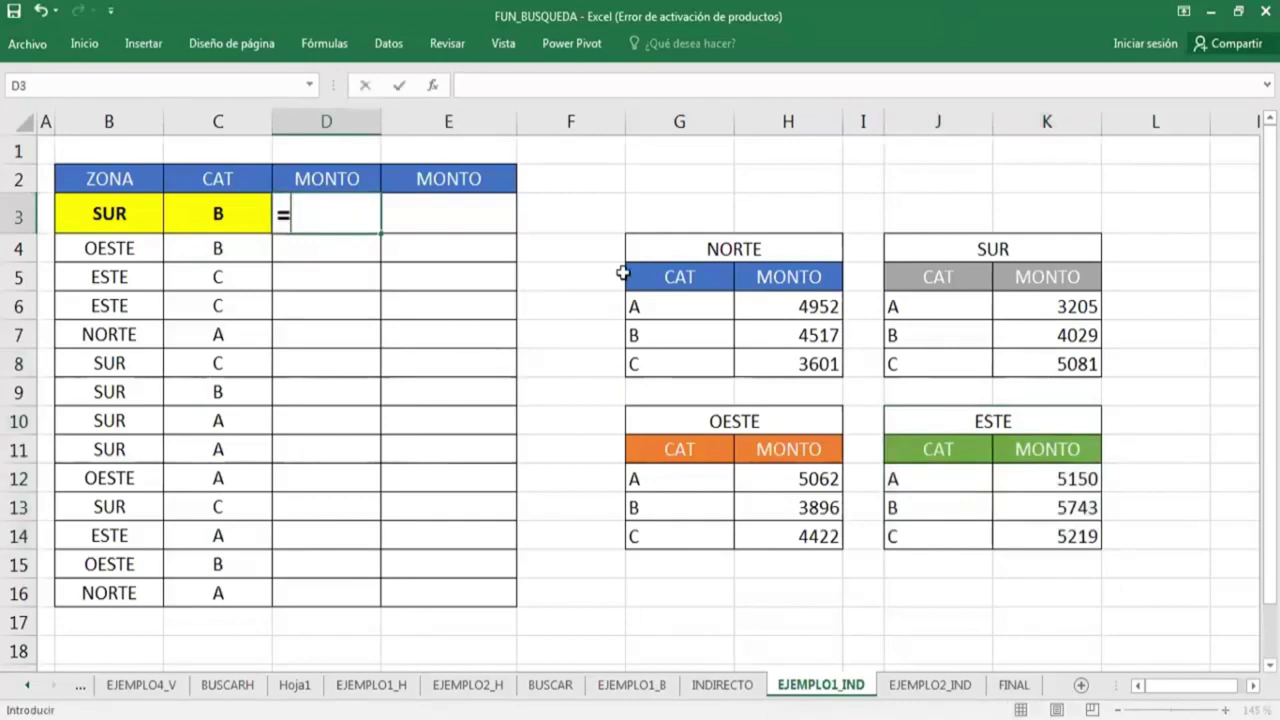
text(SI()
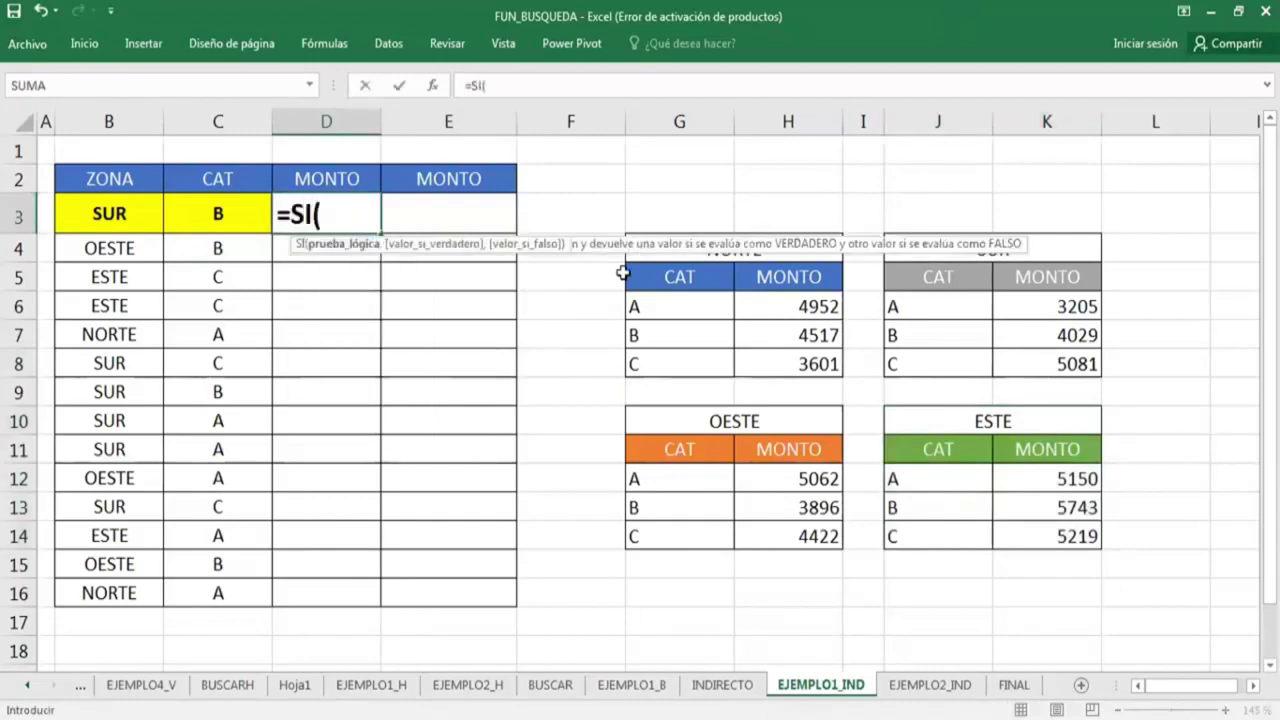
key(Left)
key(Left)
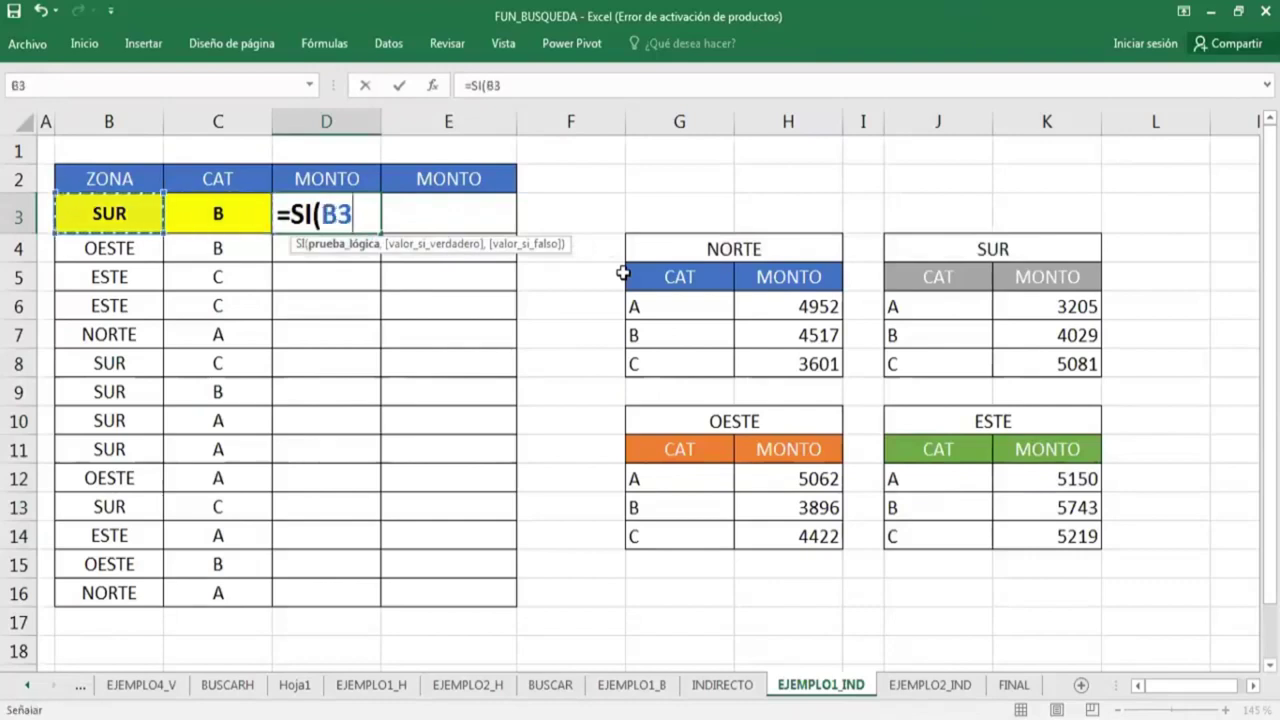
text(=)
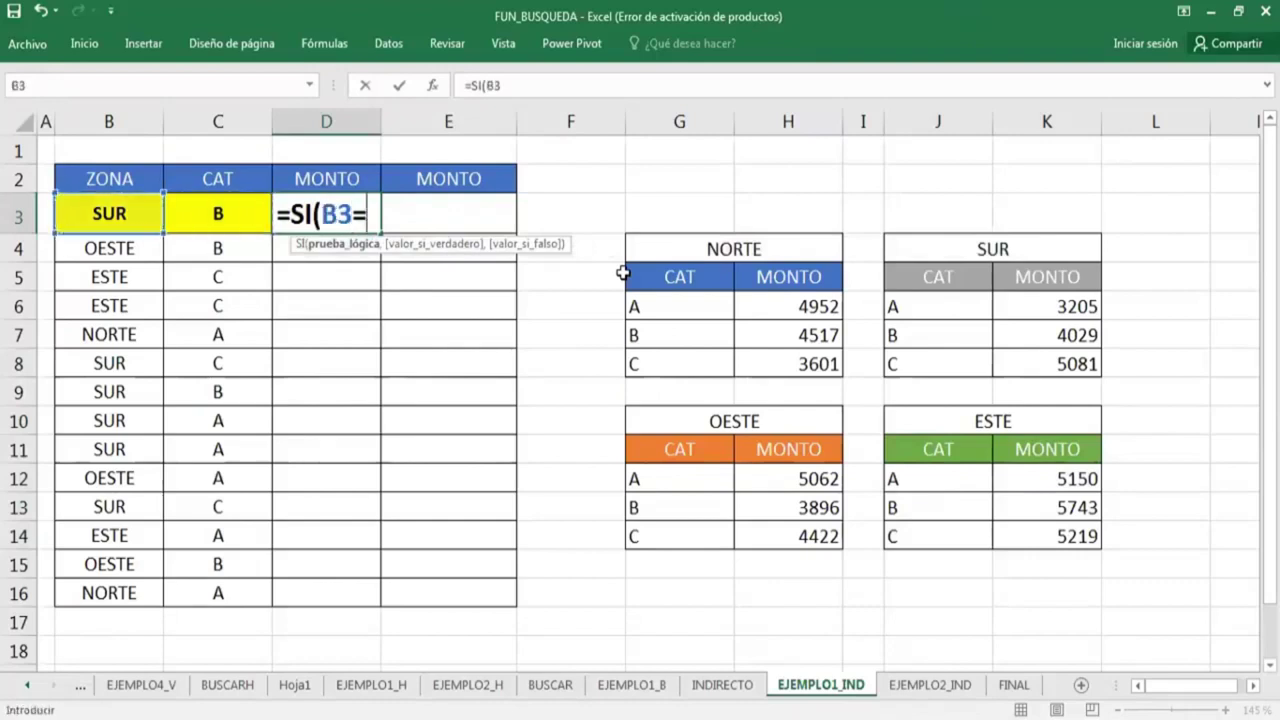
text("NOR)
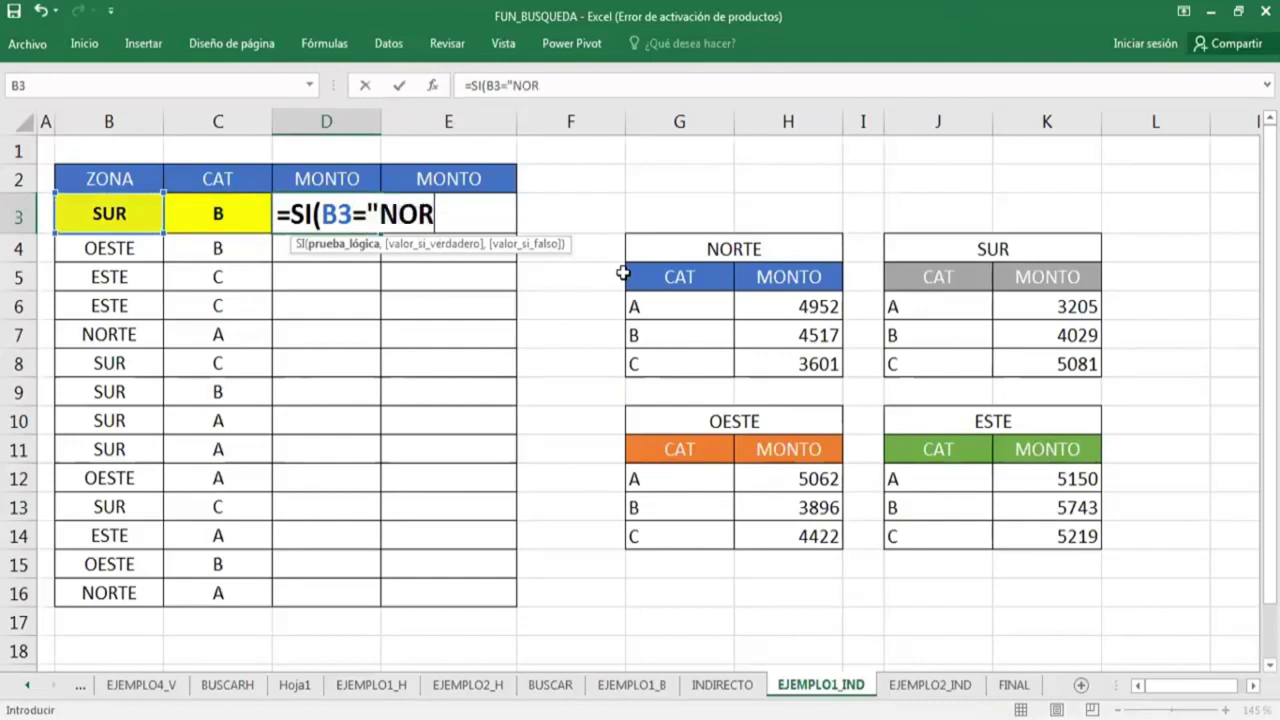
text(TE")
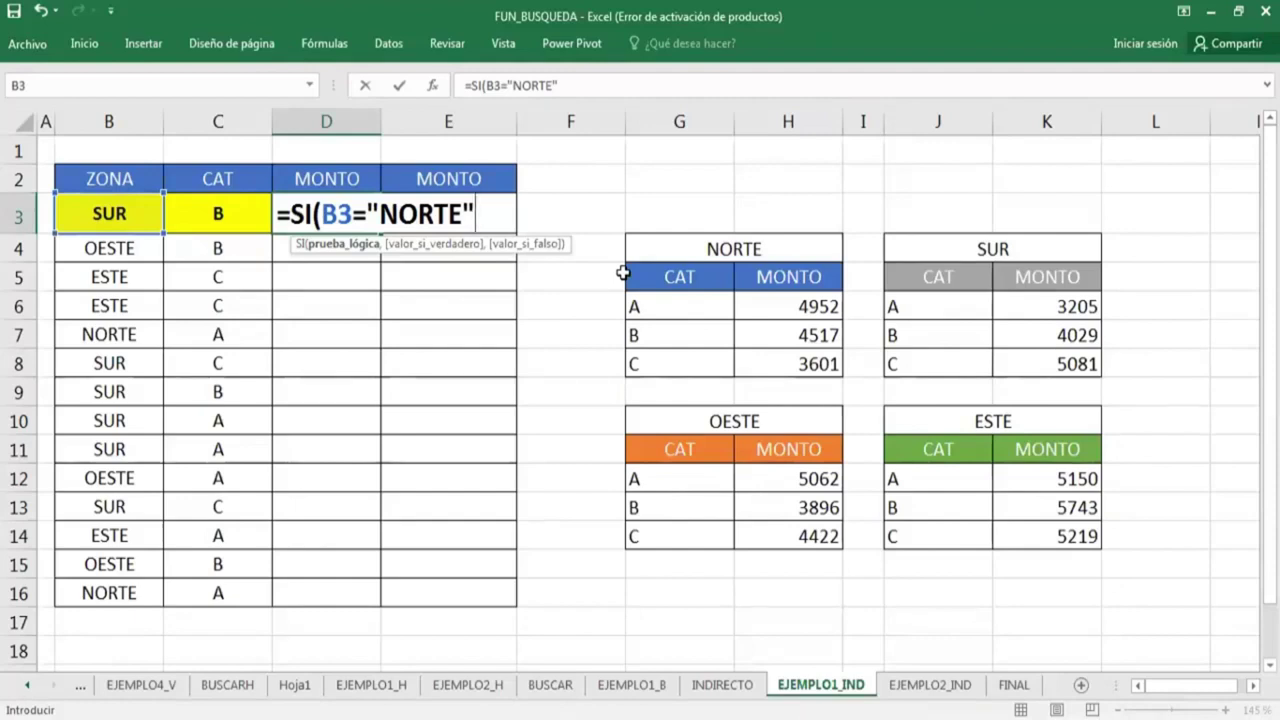
text(,)
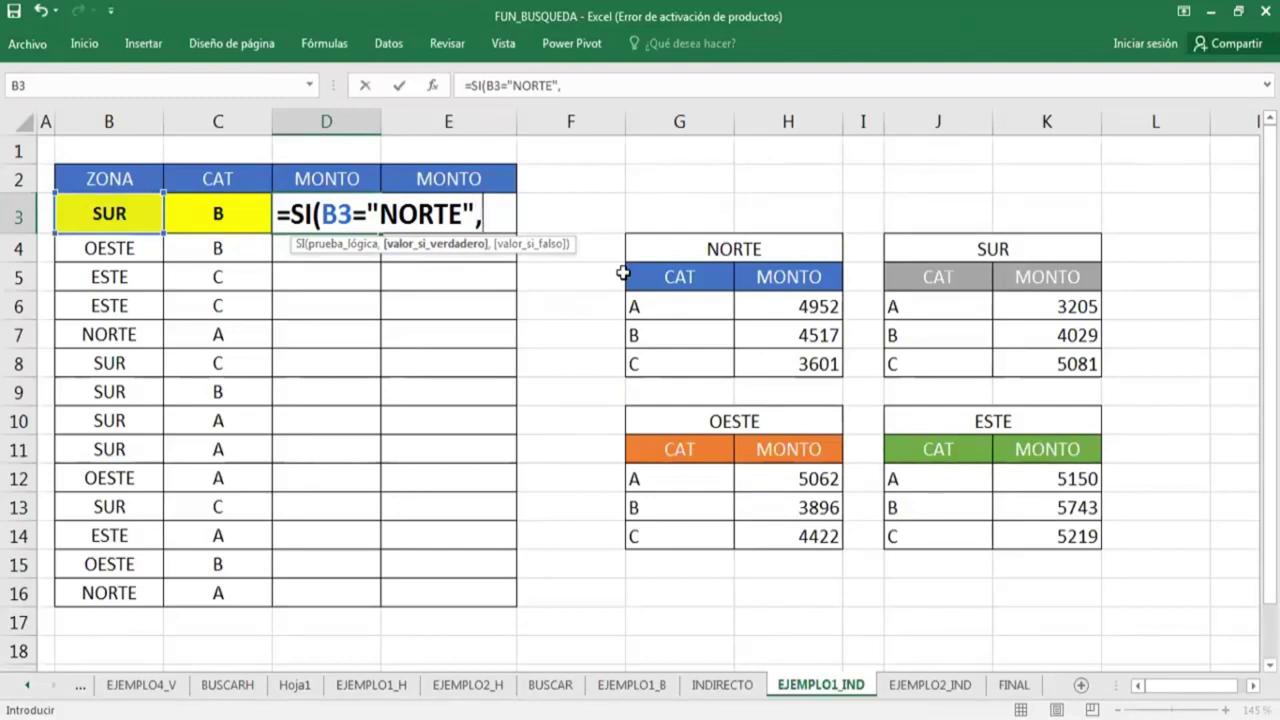
text(BUS)
key(Down)
key(Down)
key(Tab)
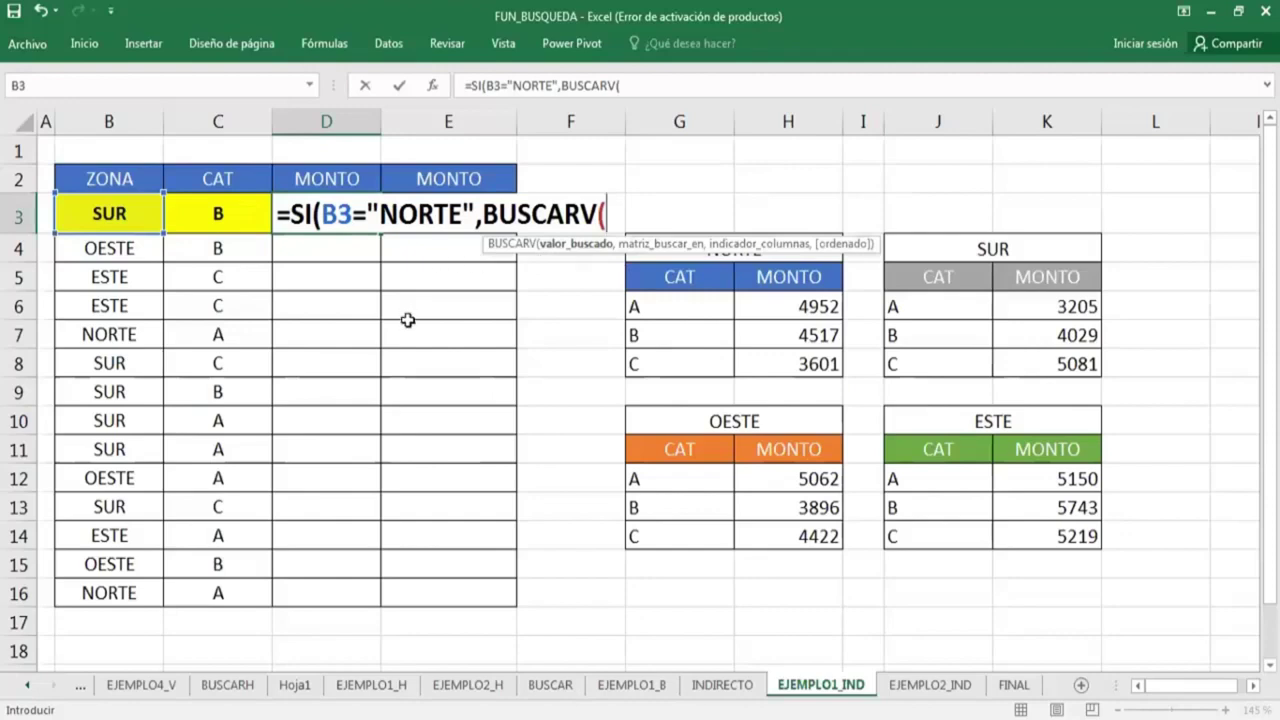
click(222, 213)
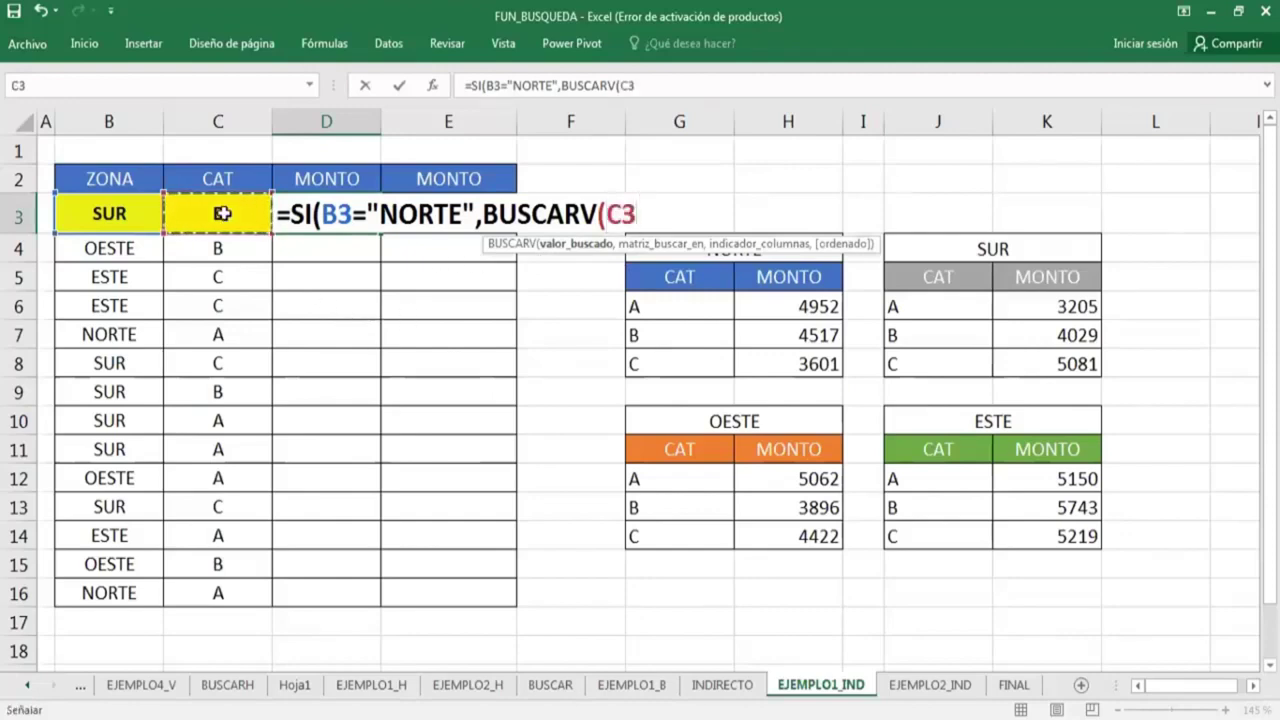
text(,)
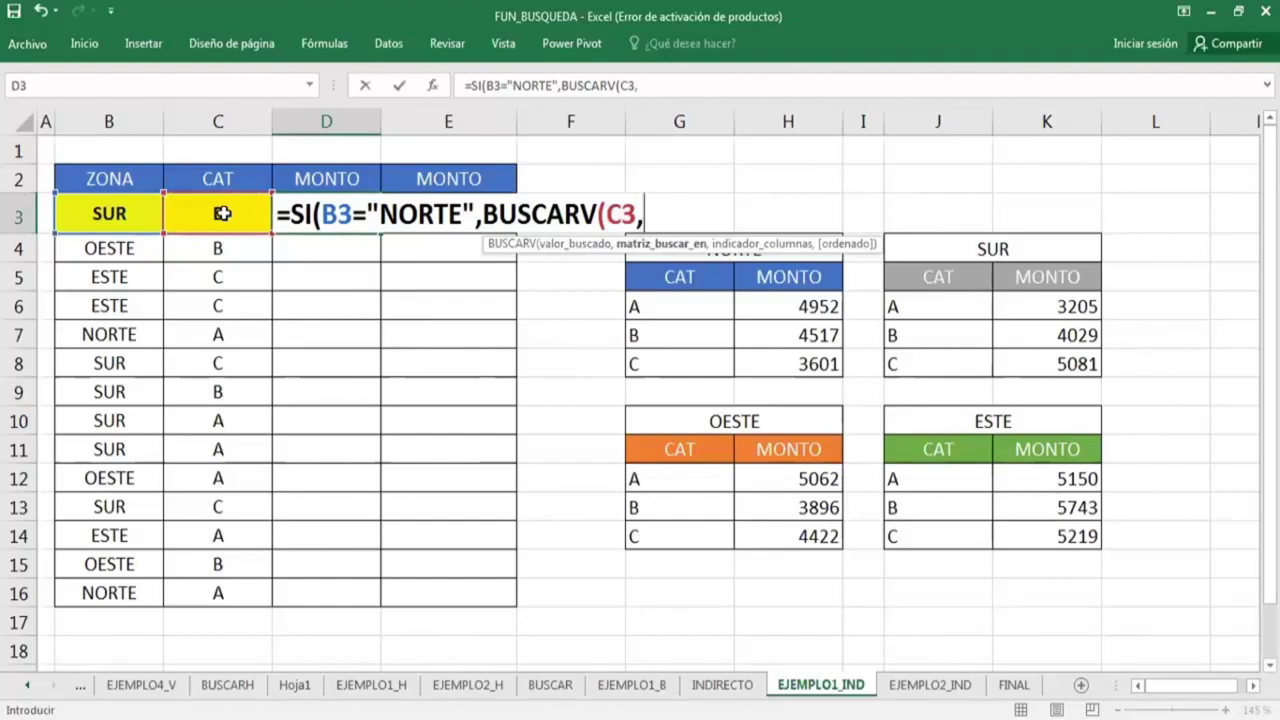
text(TNORT)
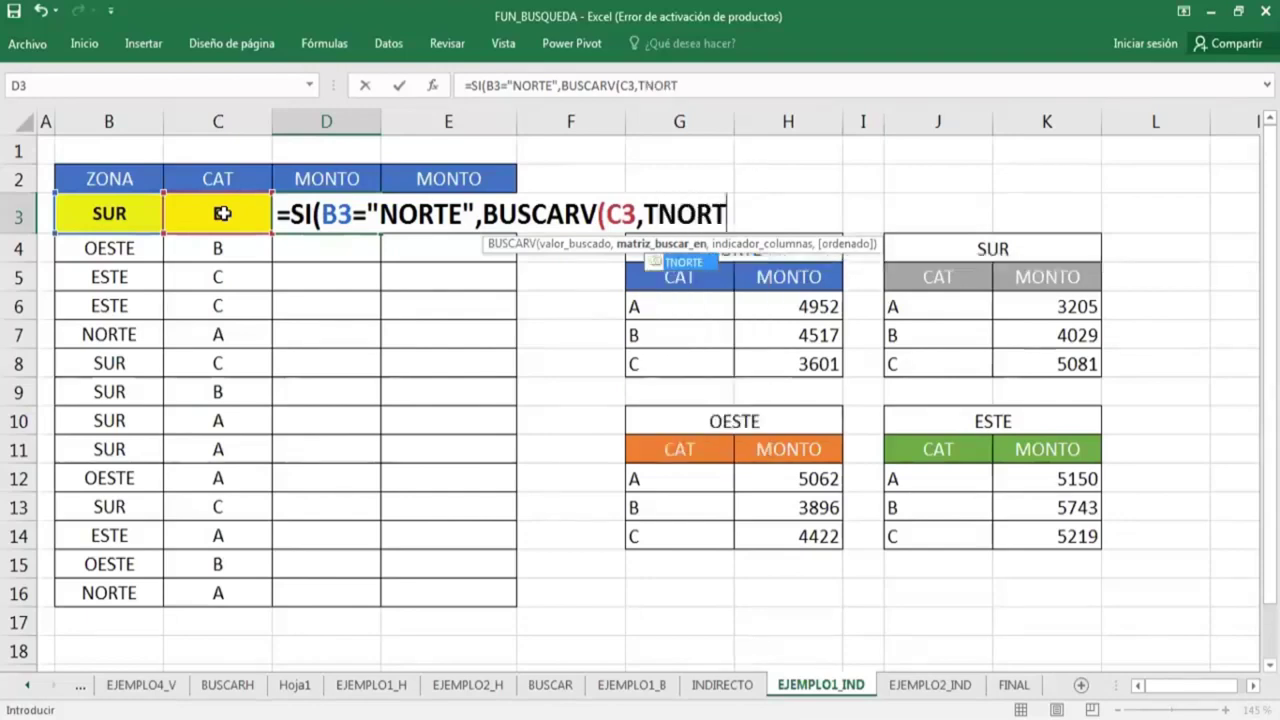
text(E)
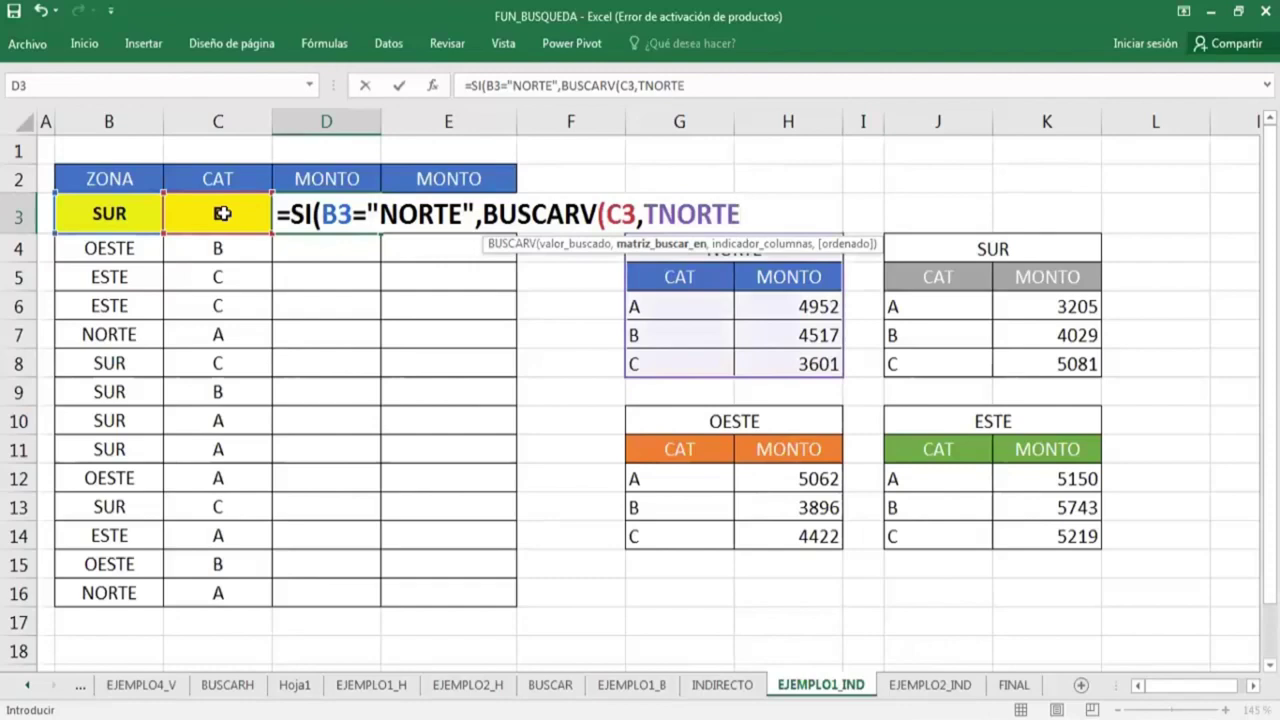
Close the NORTE lookup with column 2 and exact match 0, then add a comma for value_if_false.
text(,)
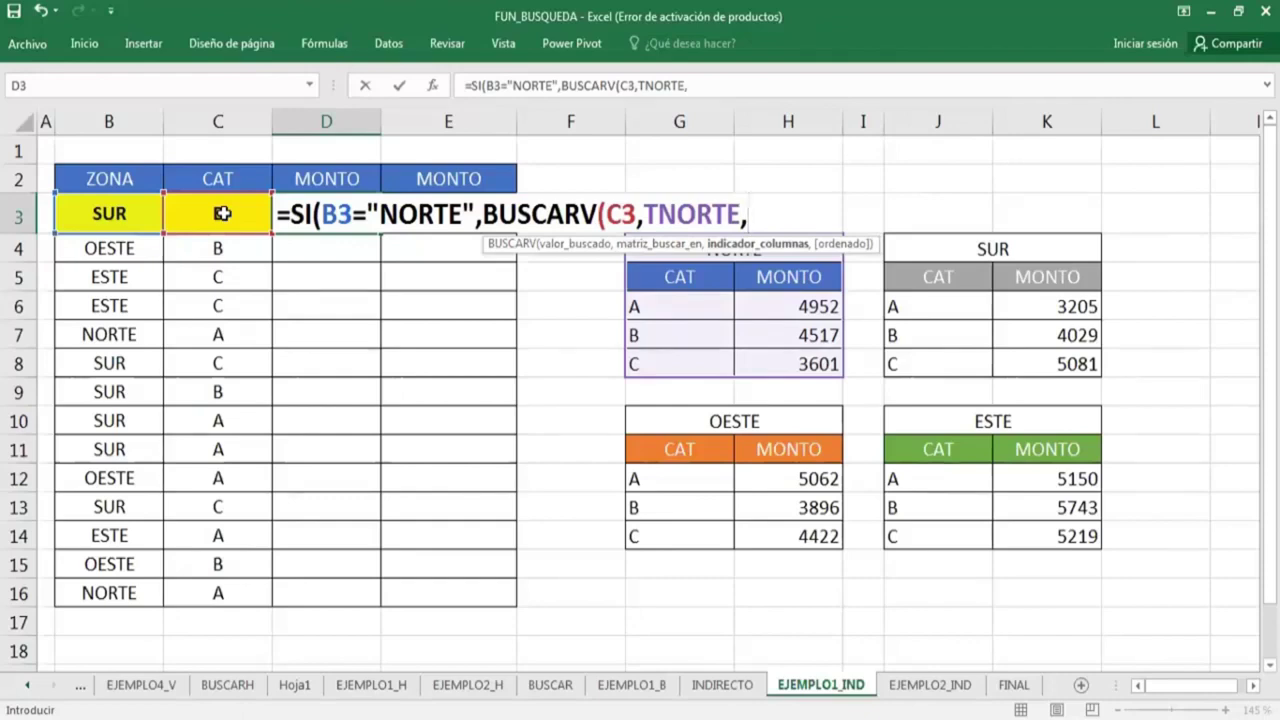
text(2,)
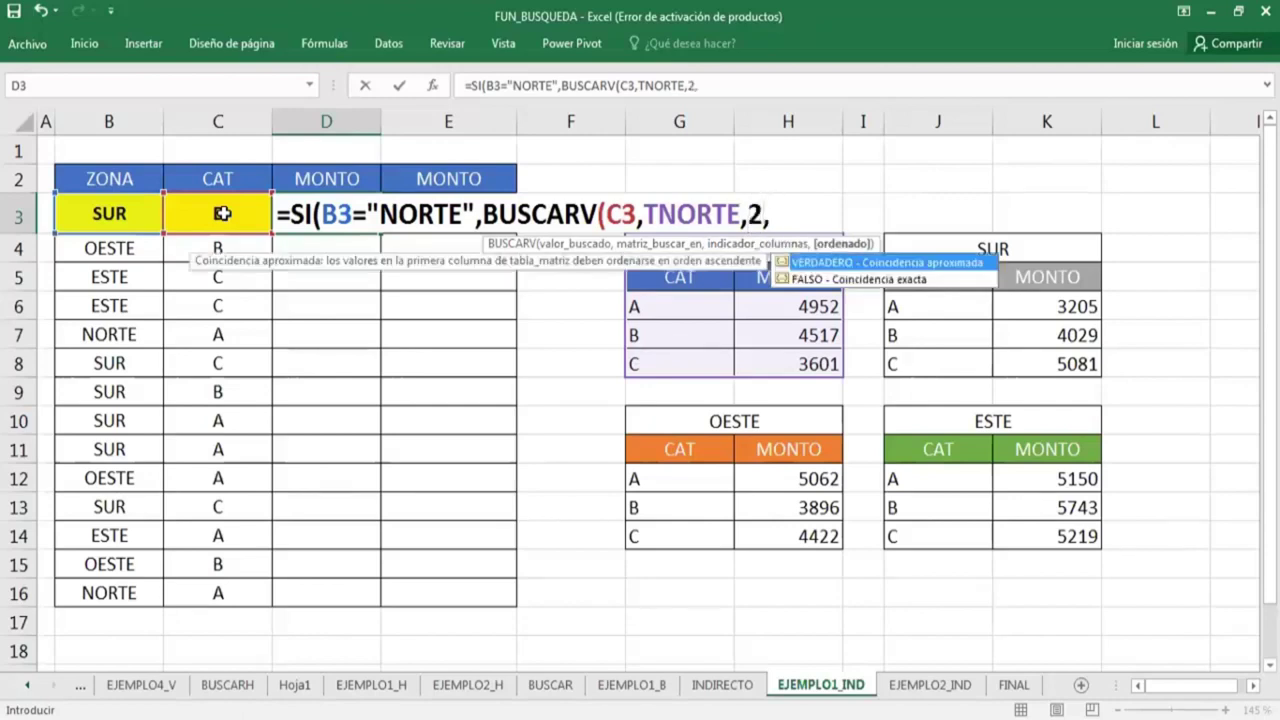
text(0)
text())
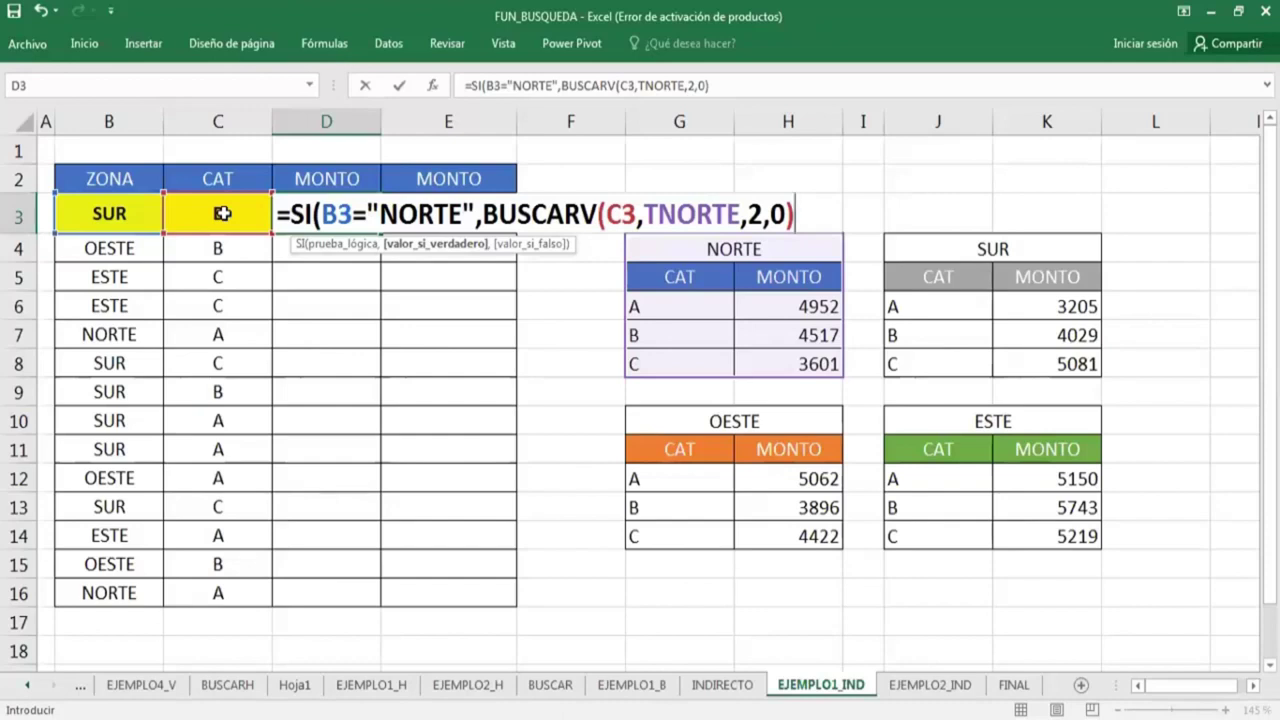
text(,)
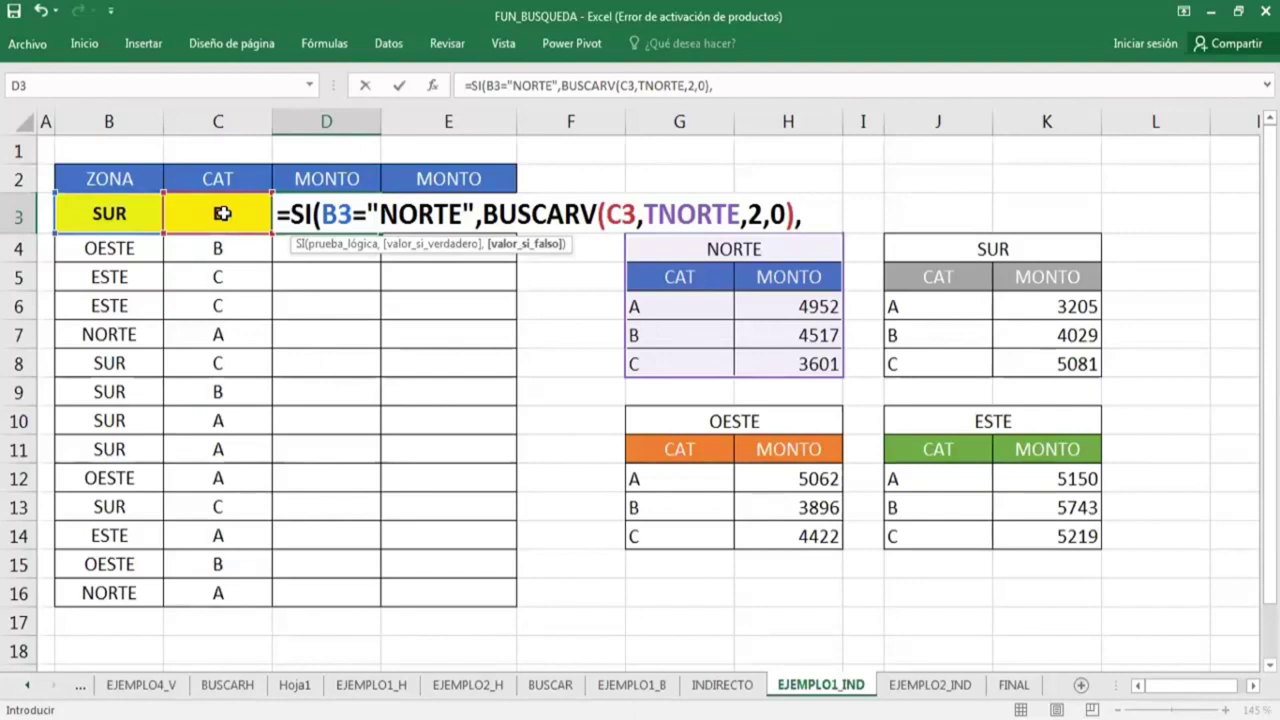
Append SI(B3="SUR",BUSCARV(C3,TSUR,2,0),SI( to the D3 formula.
text(SI)
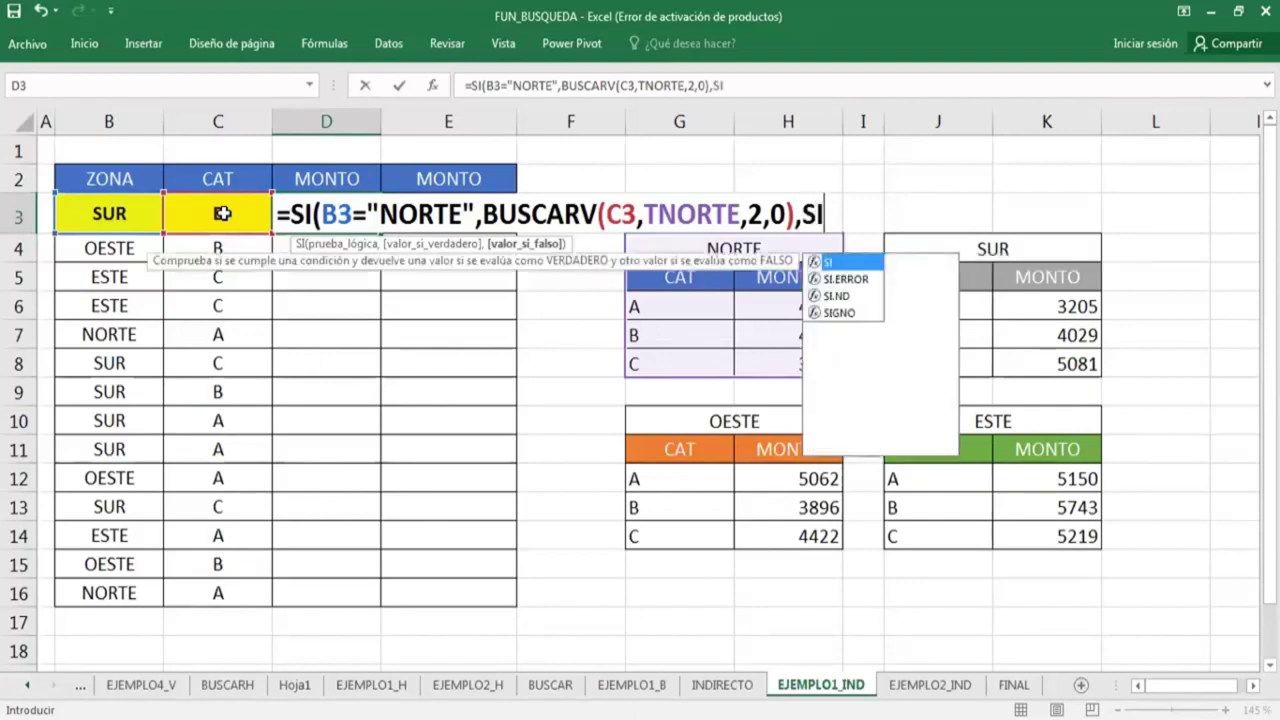
text(()
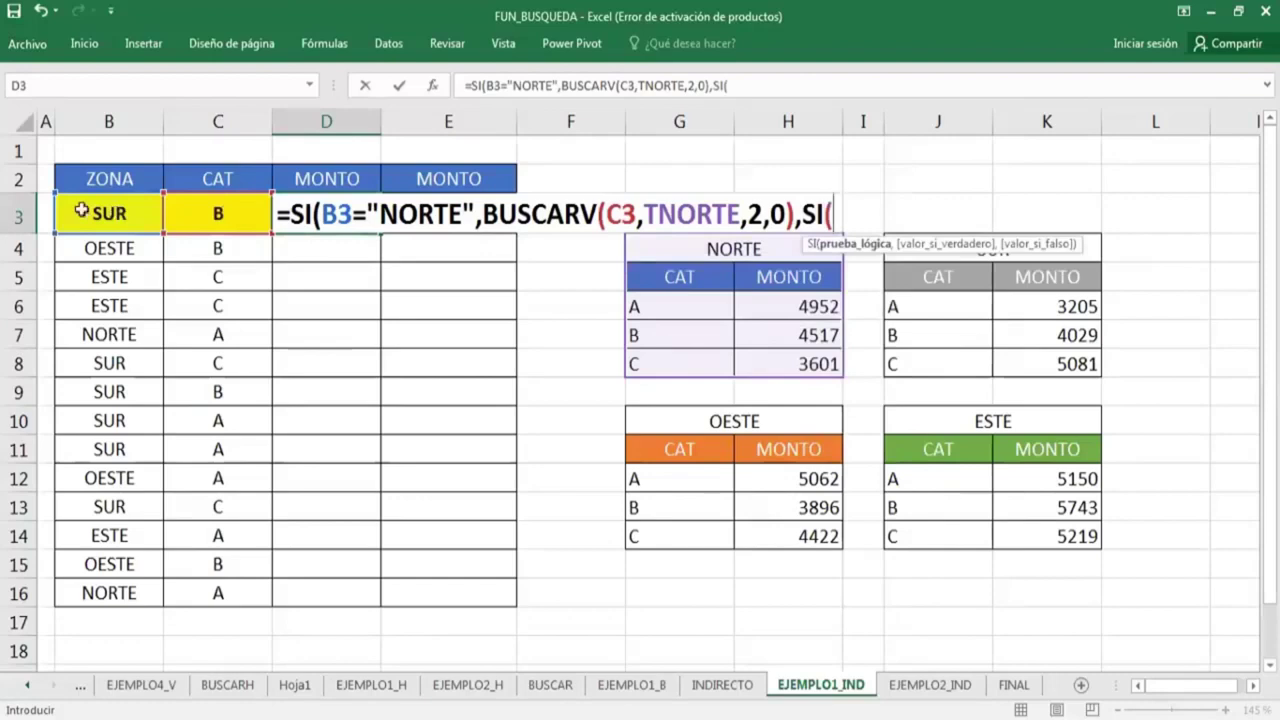
click(82, 211)
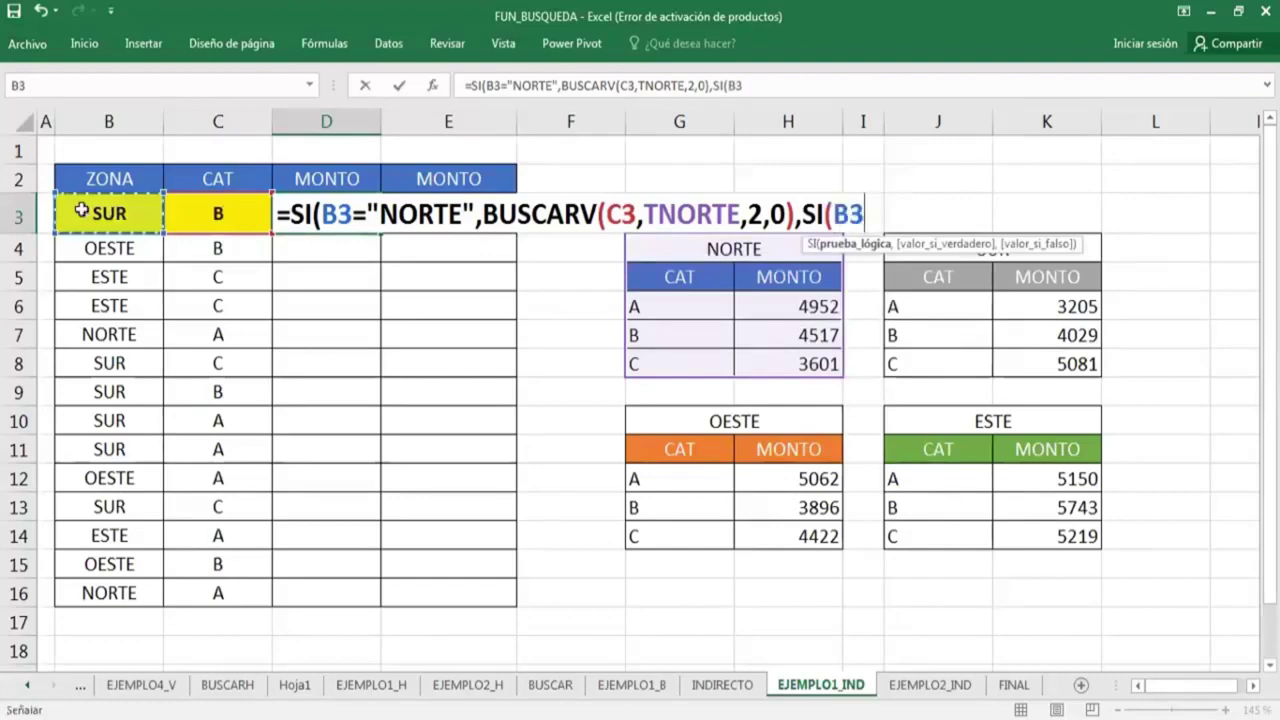
text(="SU)
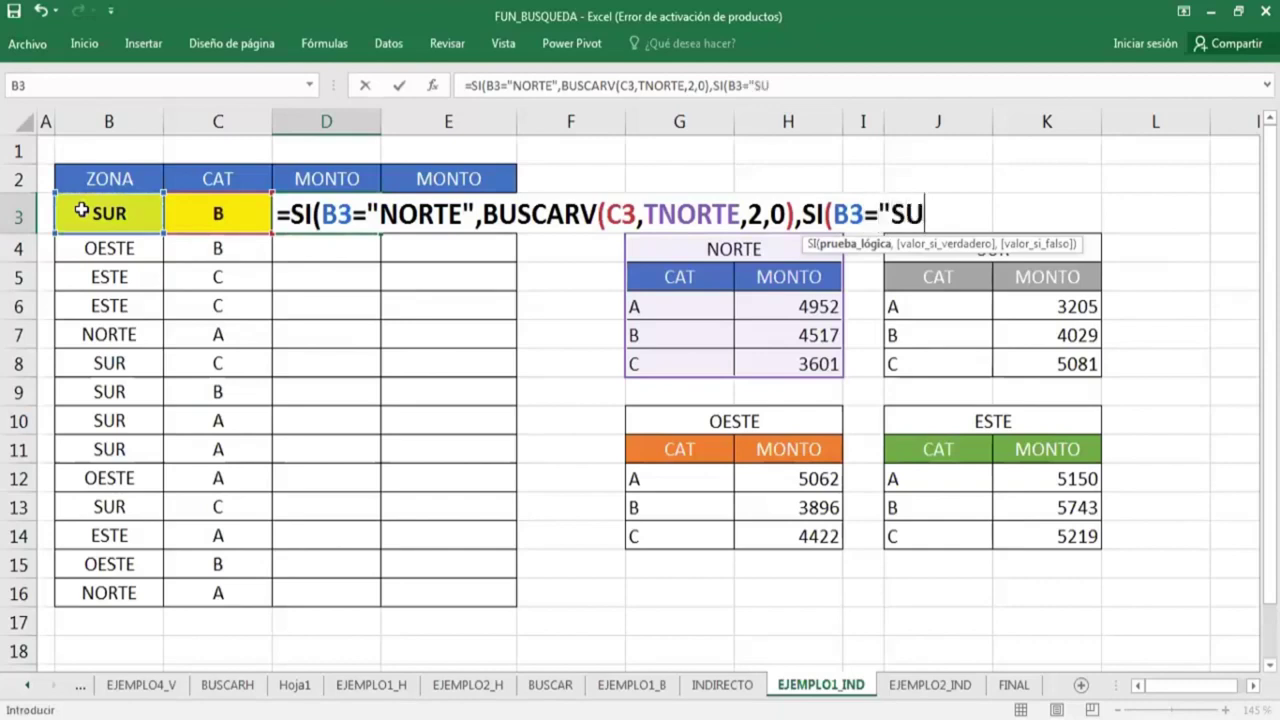
text(R")
text(,)
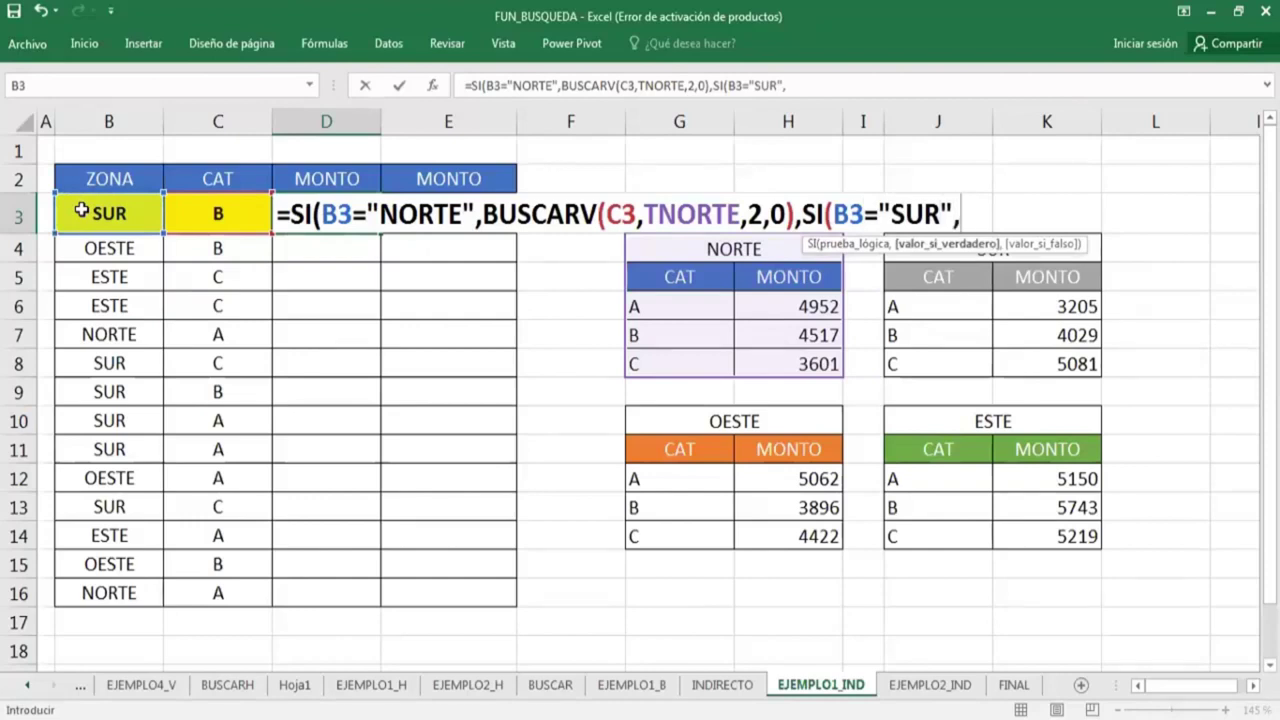
text(BU)
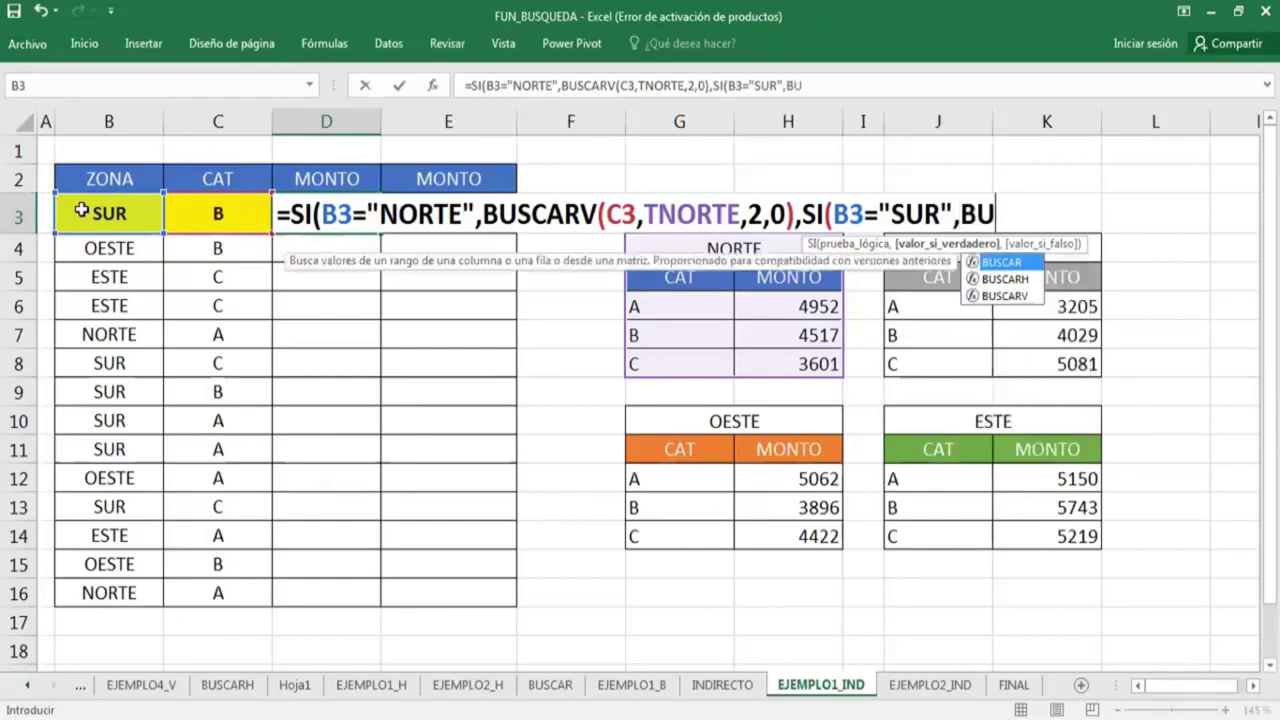
text(S)
key(Down)
key(Down)
key(Tab)
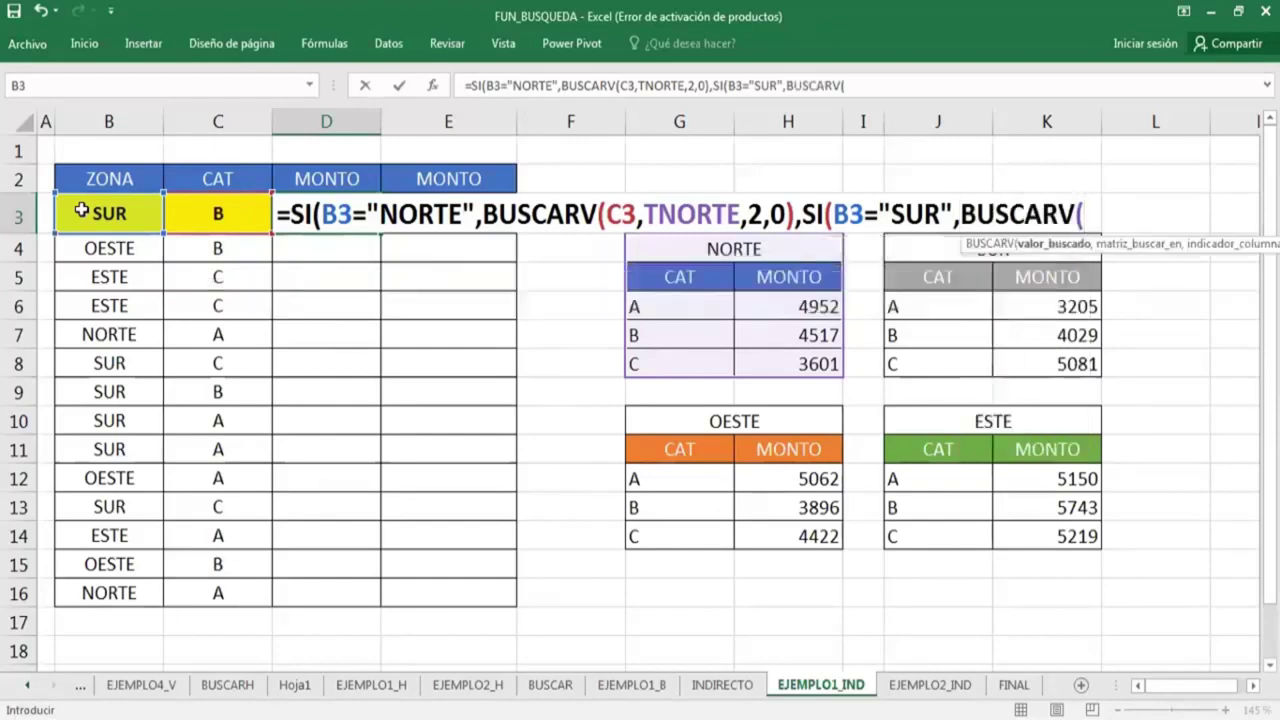
click(230, 214)
text(,)
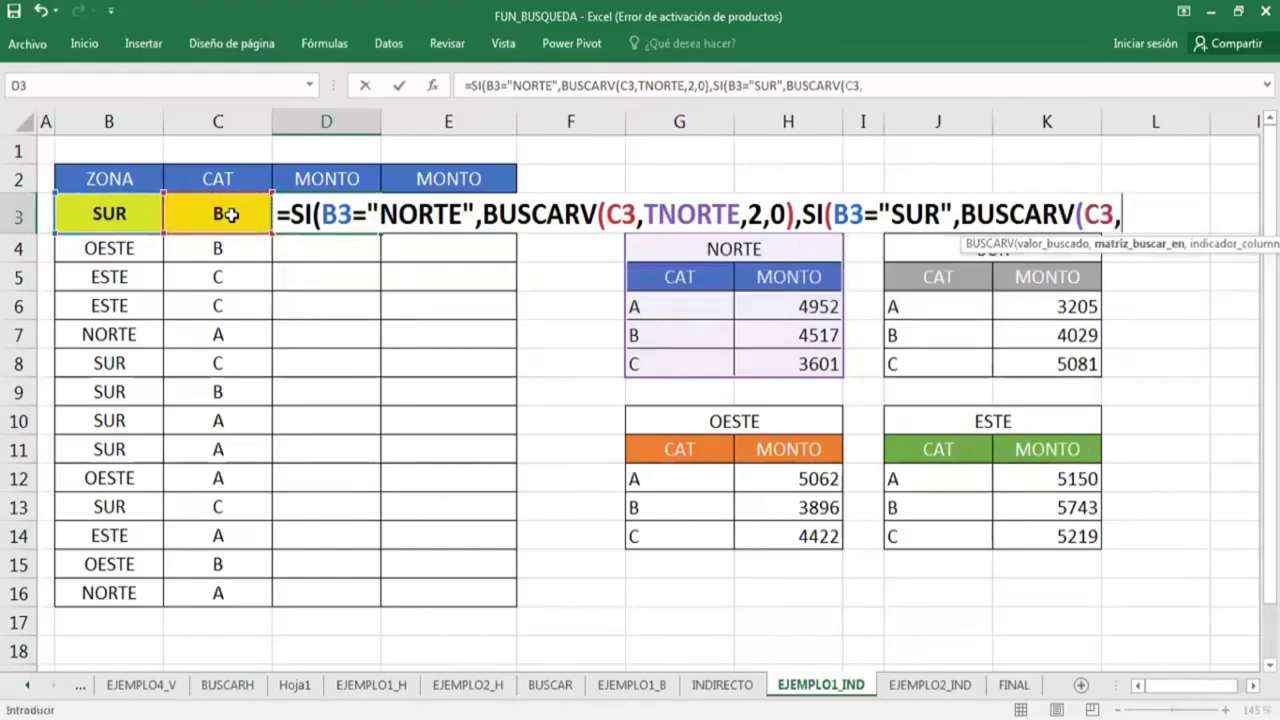
text(TSUR)
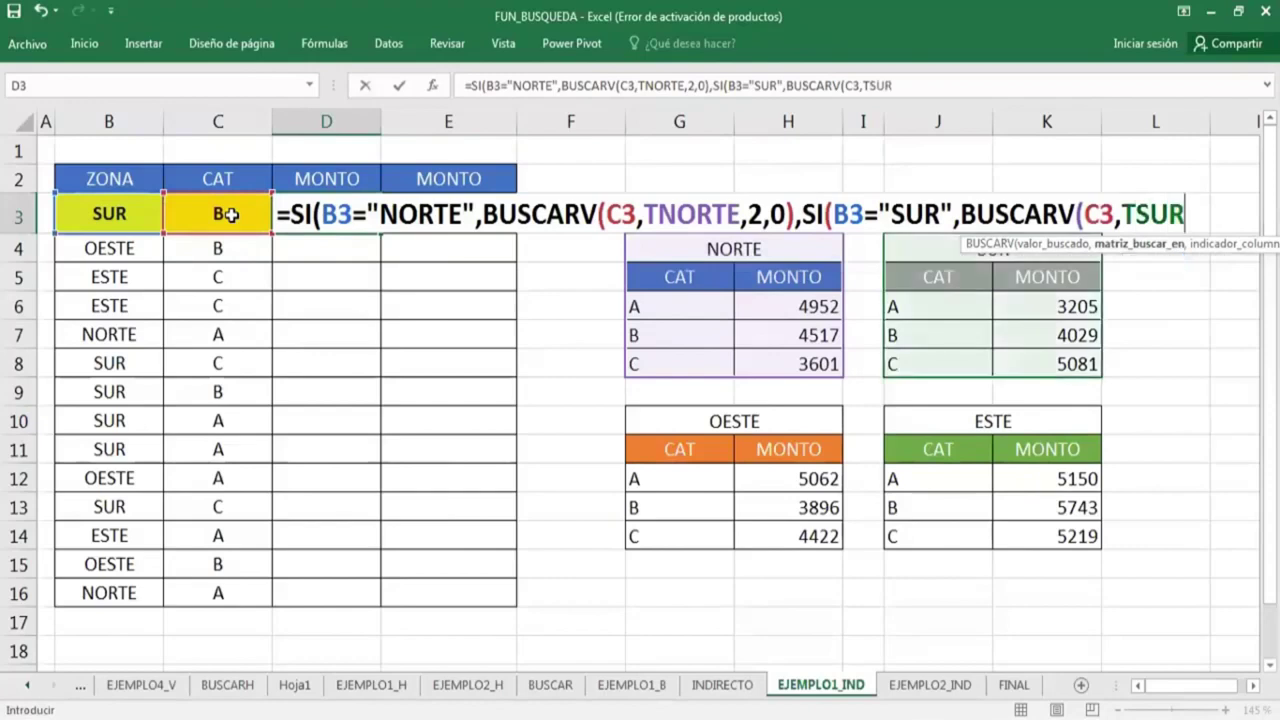
text(,)
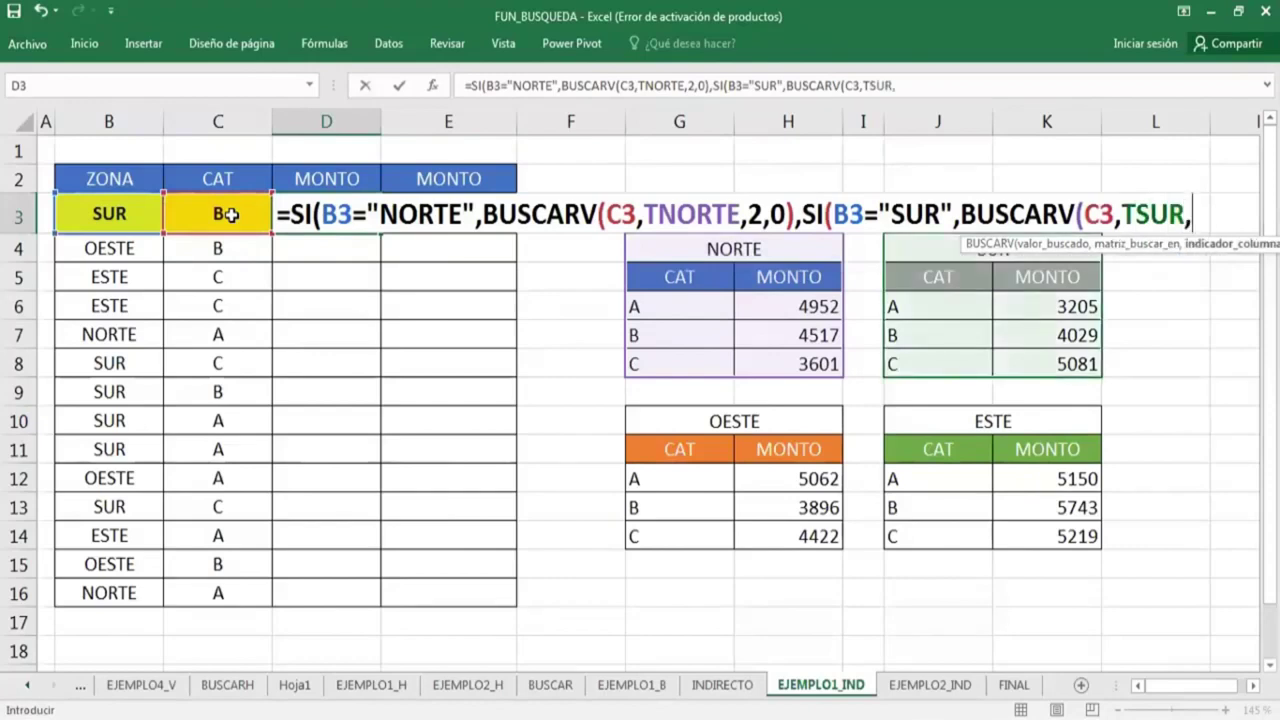
text(2)
text(,0)
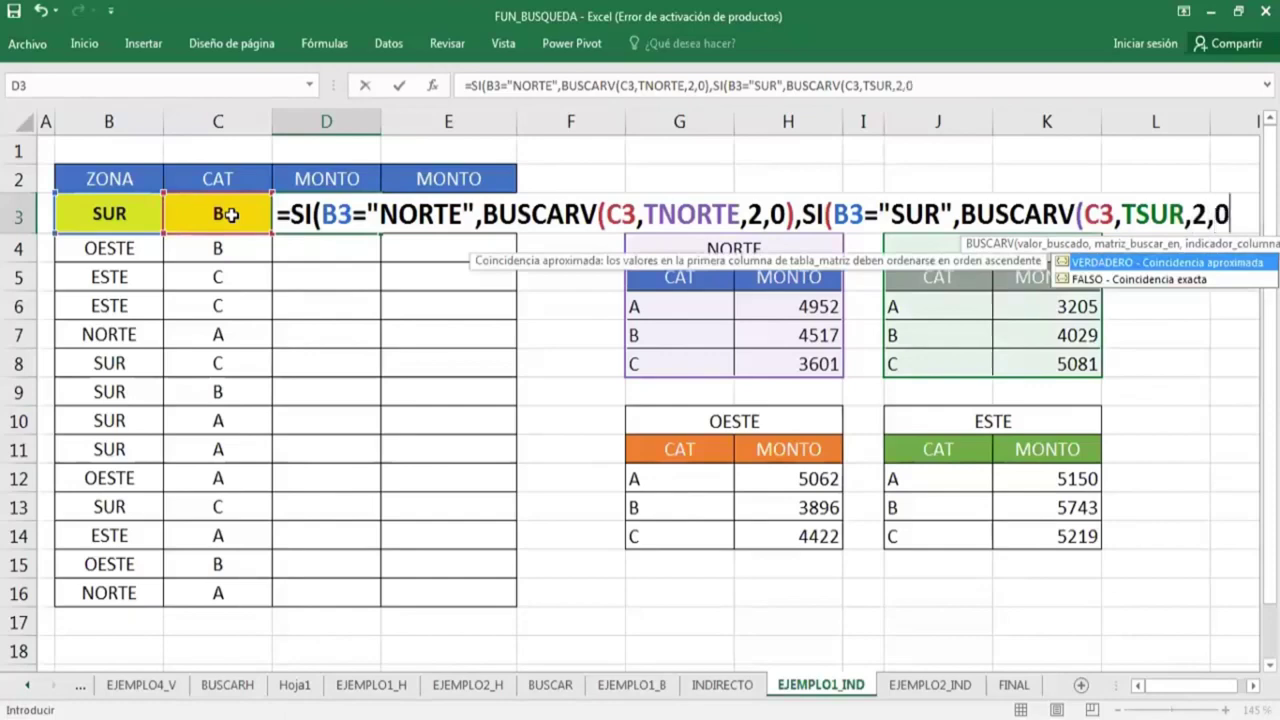
text())
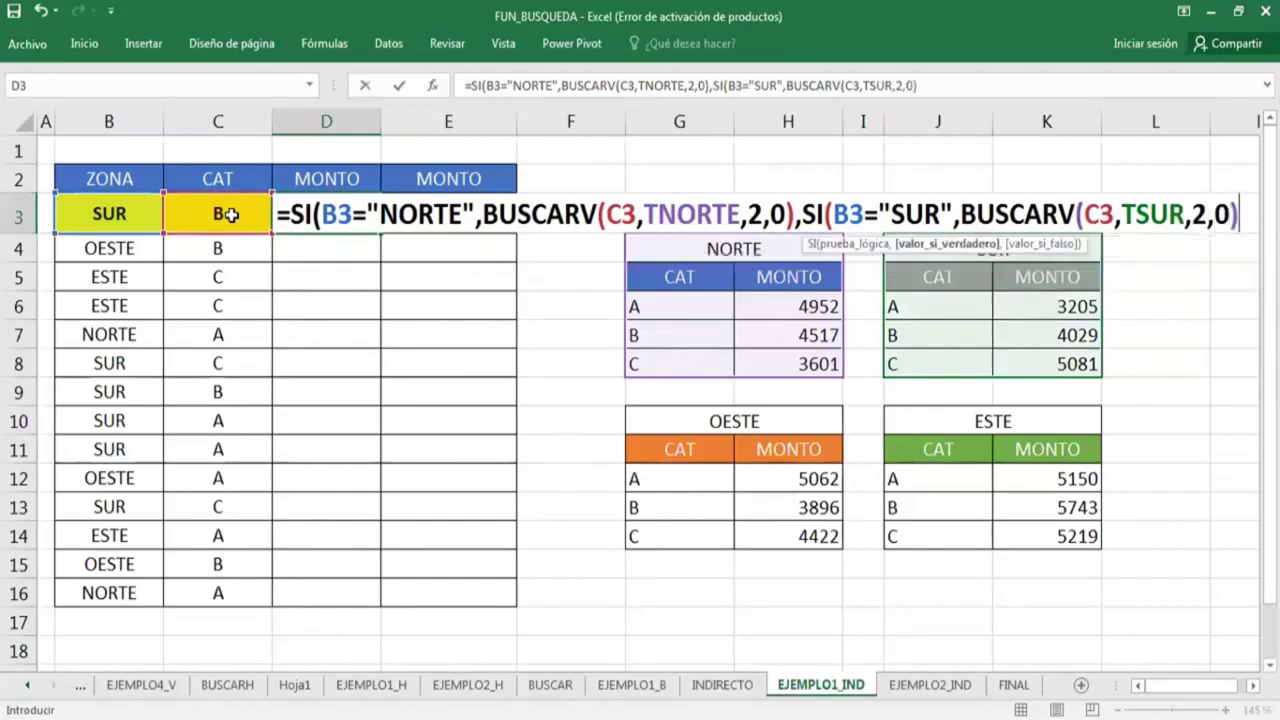
text(,SI()
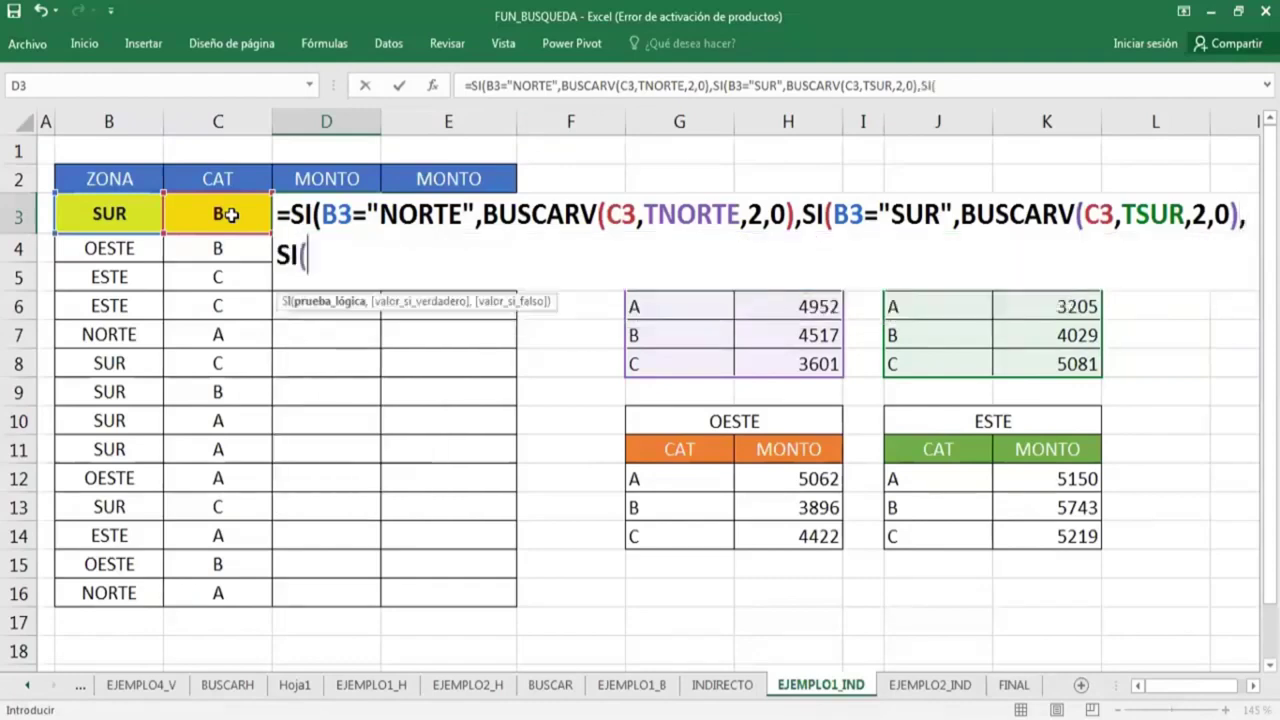
Add the ESTE branch B3="ESTE",BUSCARV(C3,TESTE,2,0),SI( to the D3 formula.
click(121, 217)
text(=)
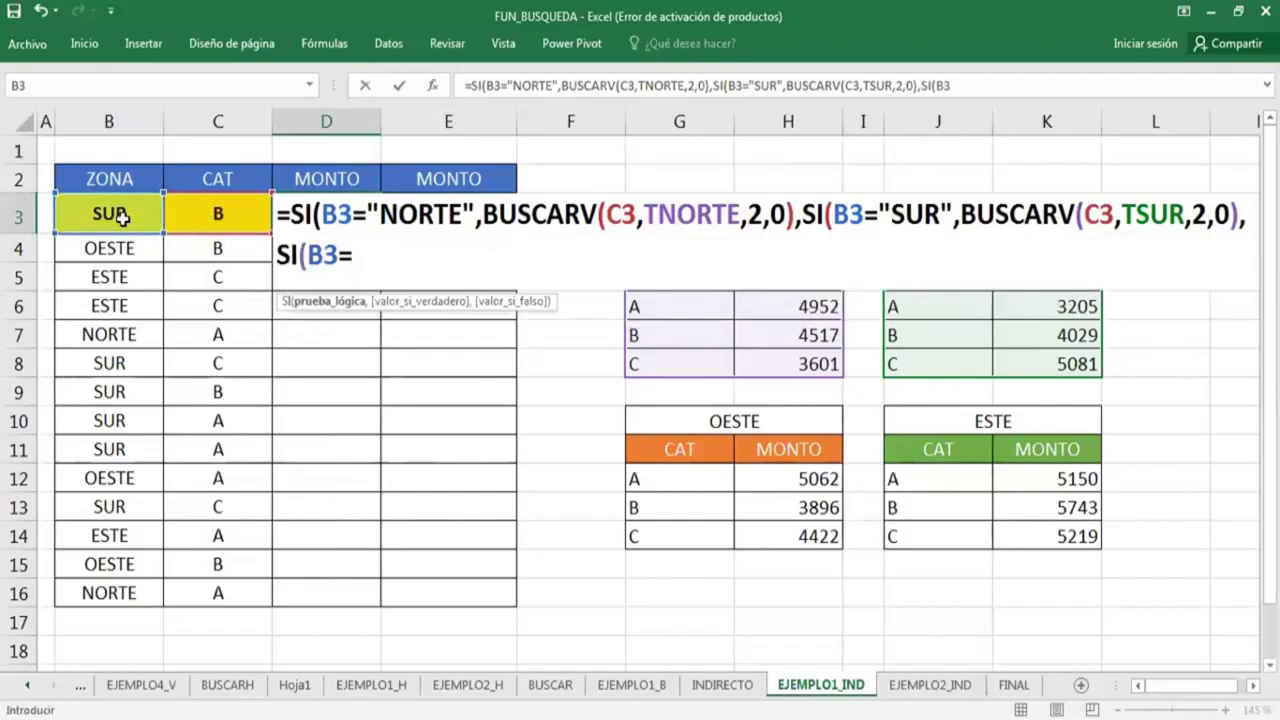
text("ESTE")
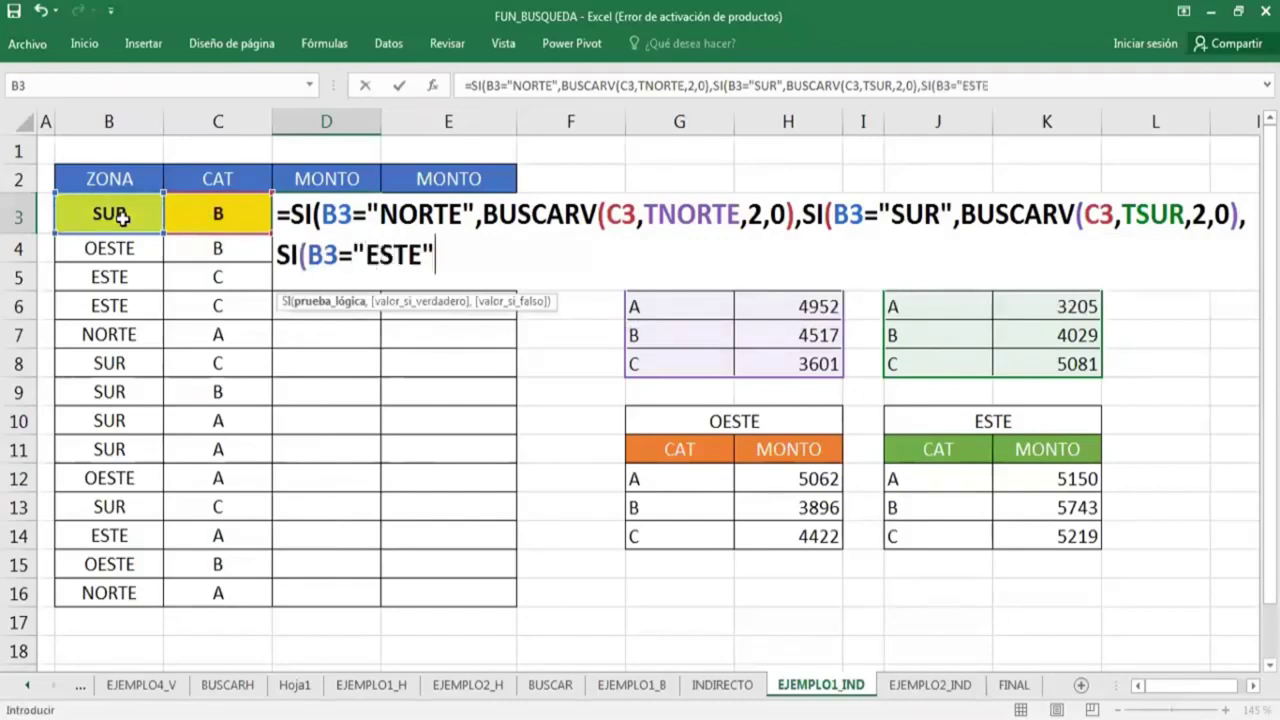
text(,)
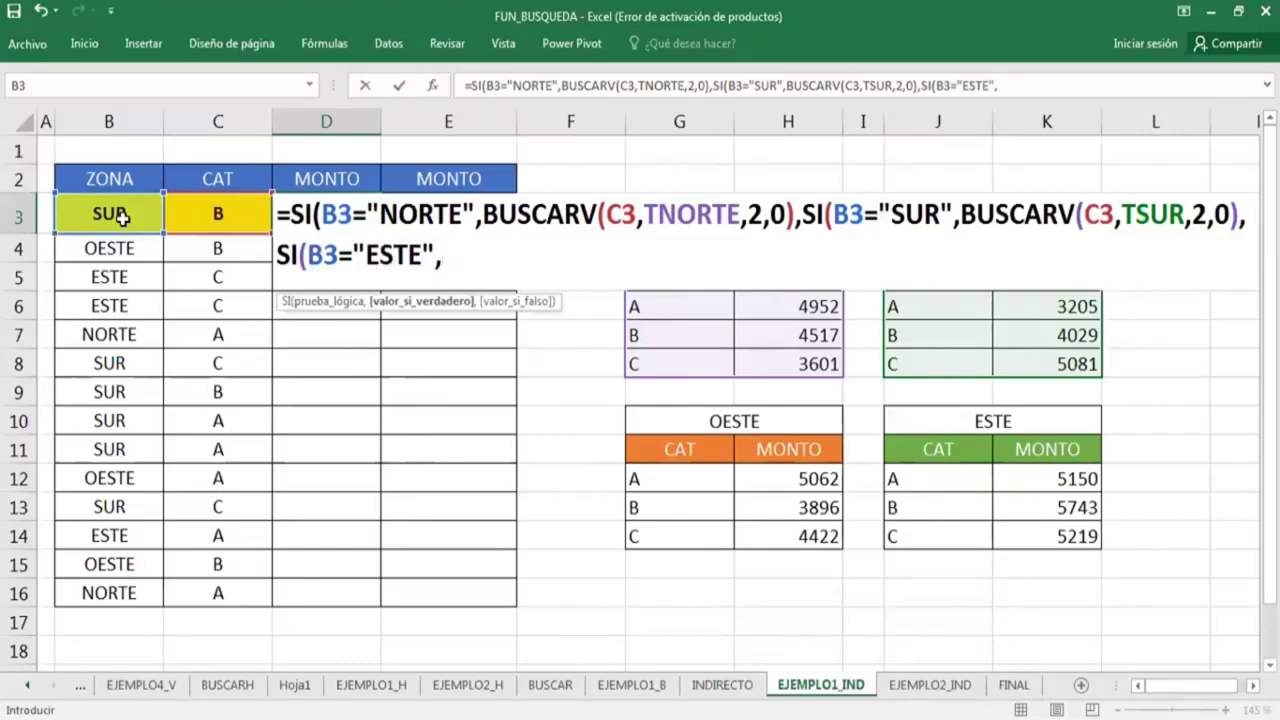
text(BUS)
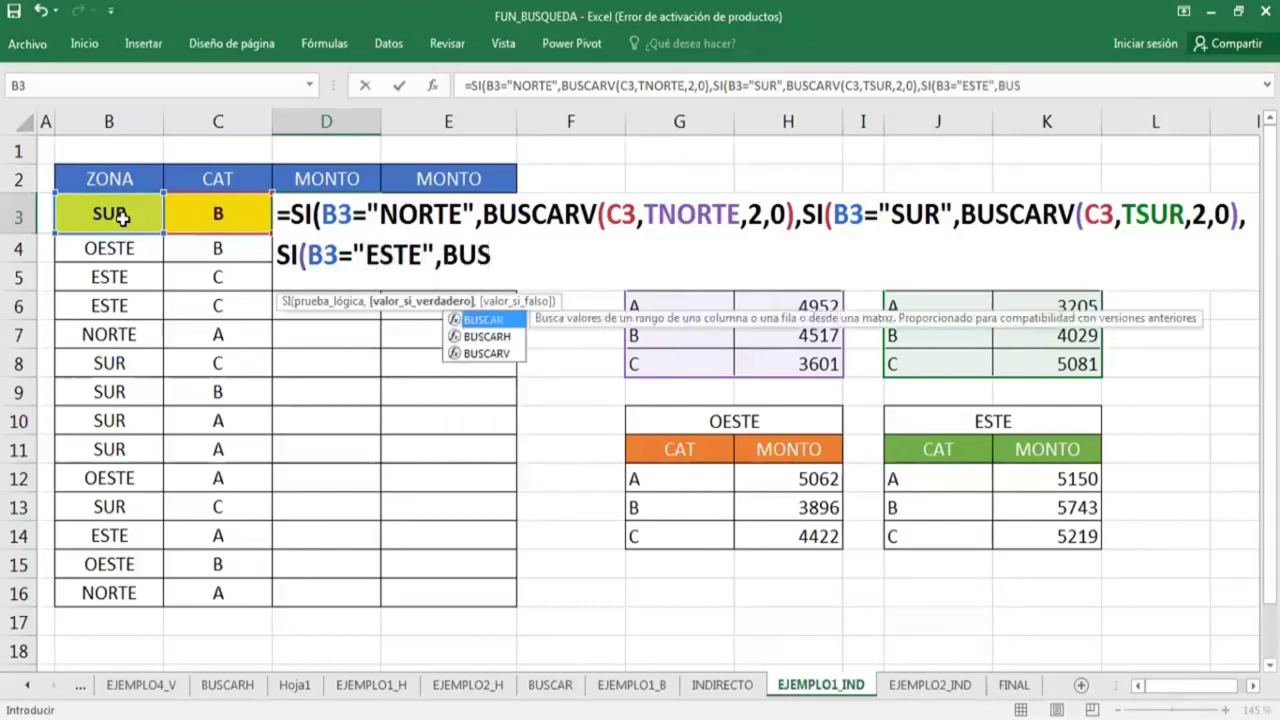
text(CARV()
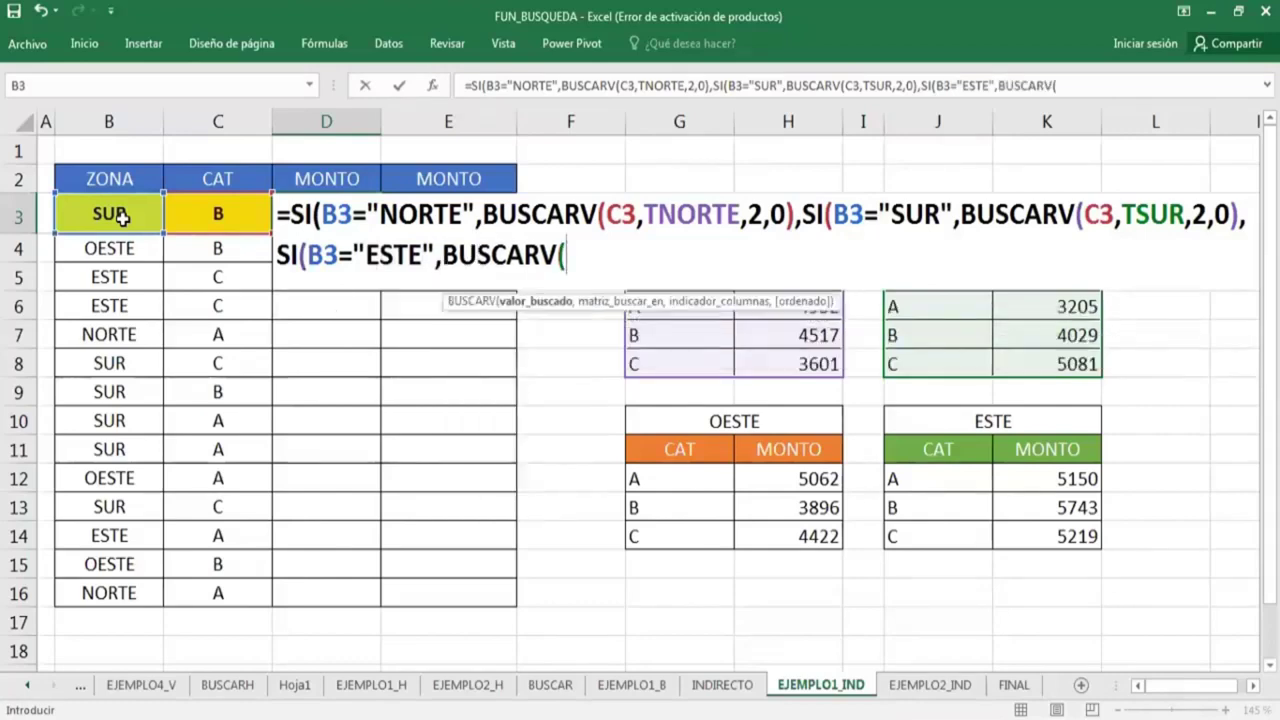
click(120, 218)
key(Right)
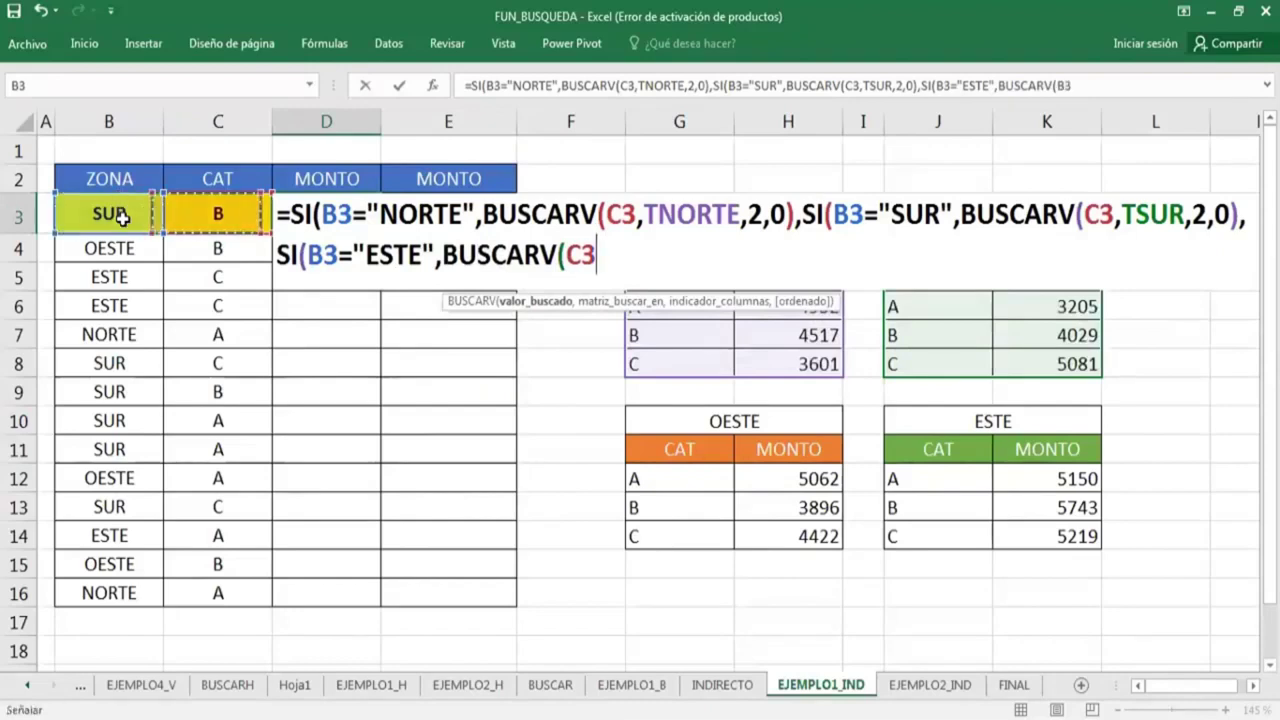
text(,)
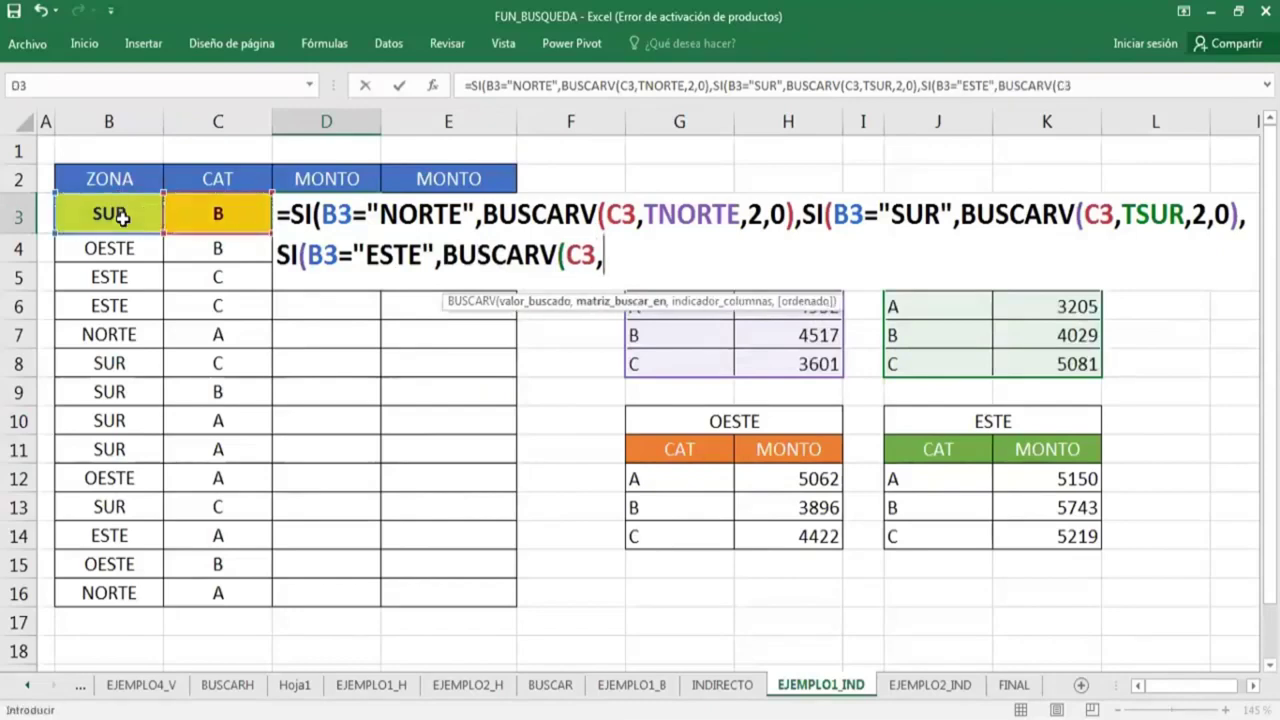
text(TES)
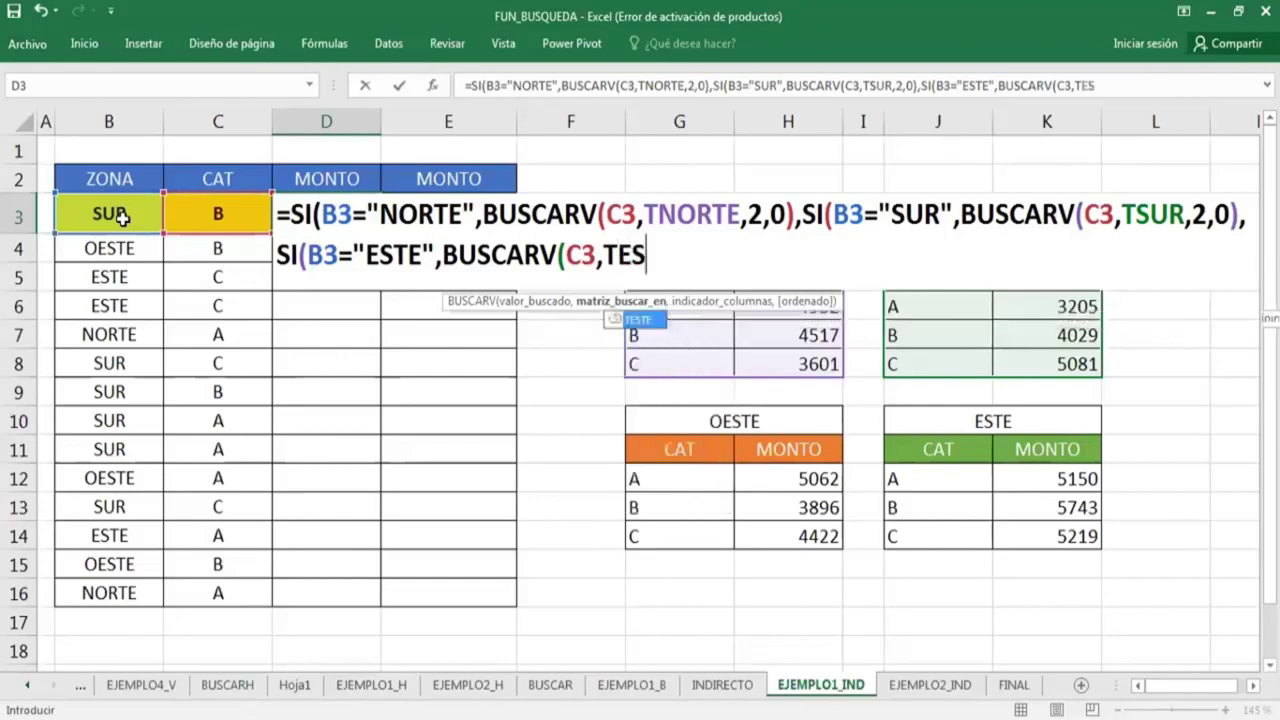
text(TE)
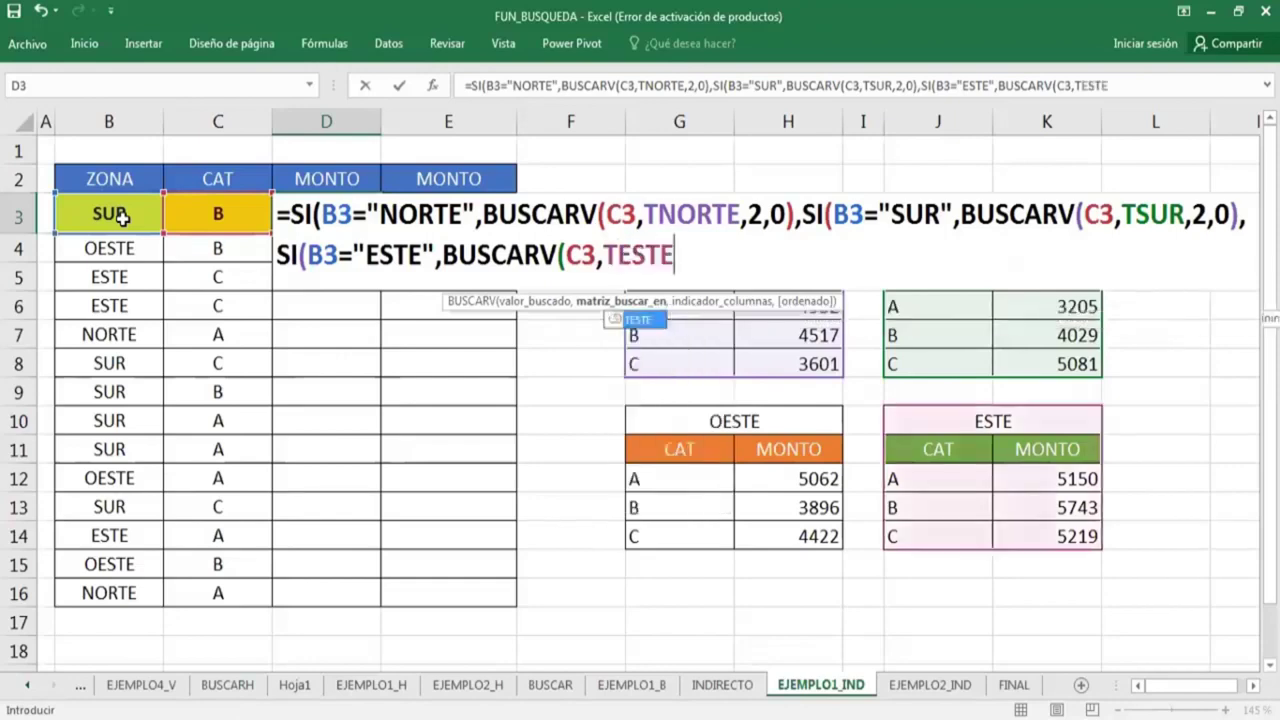
text(,)
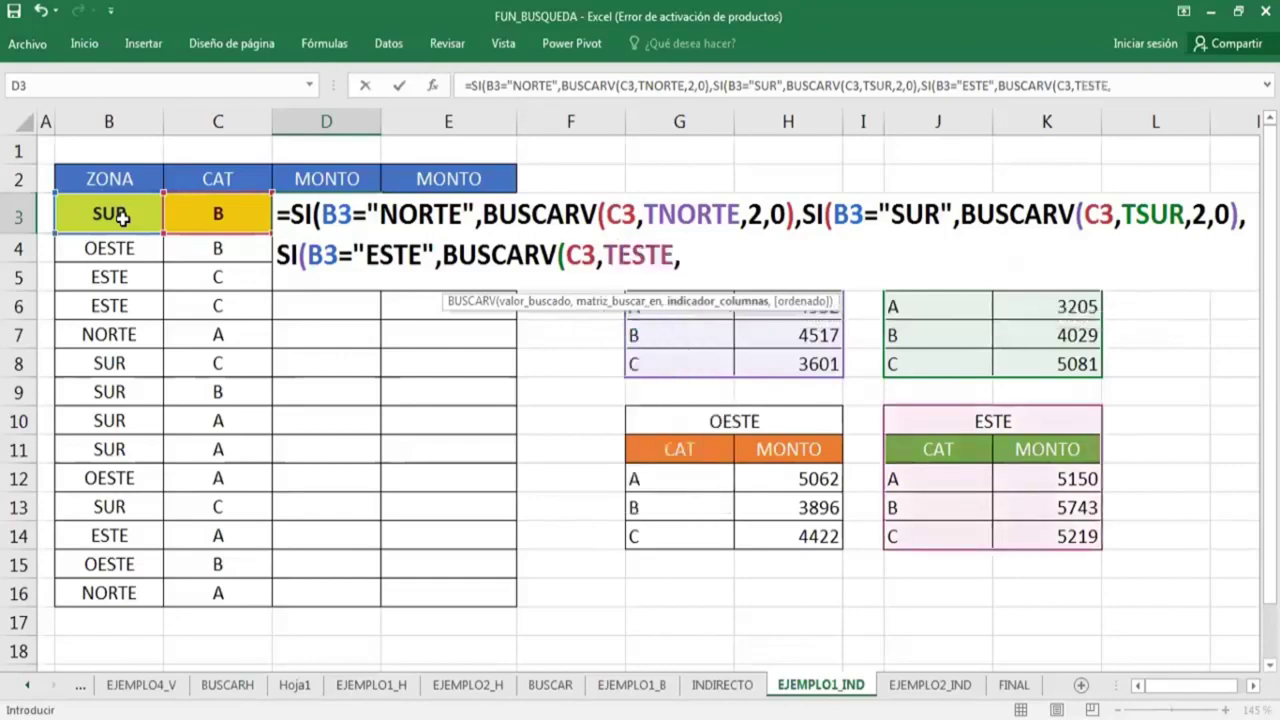
text(2,0)
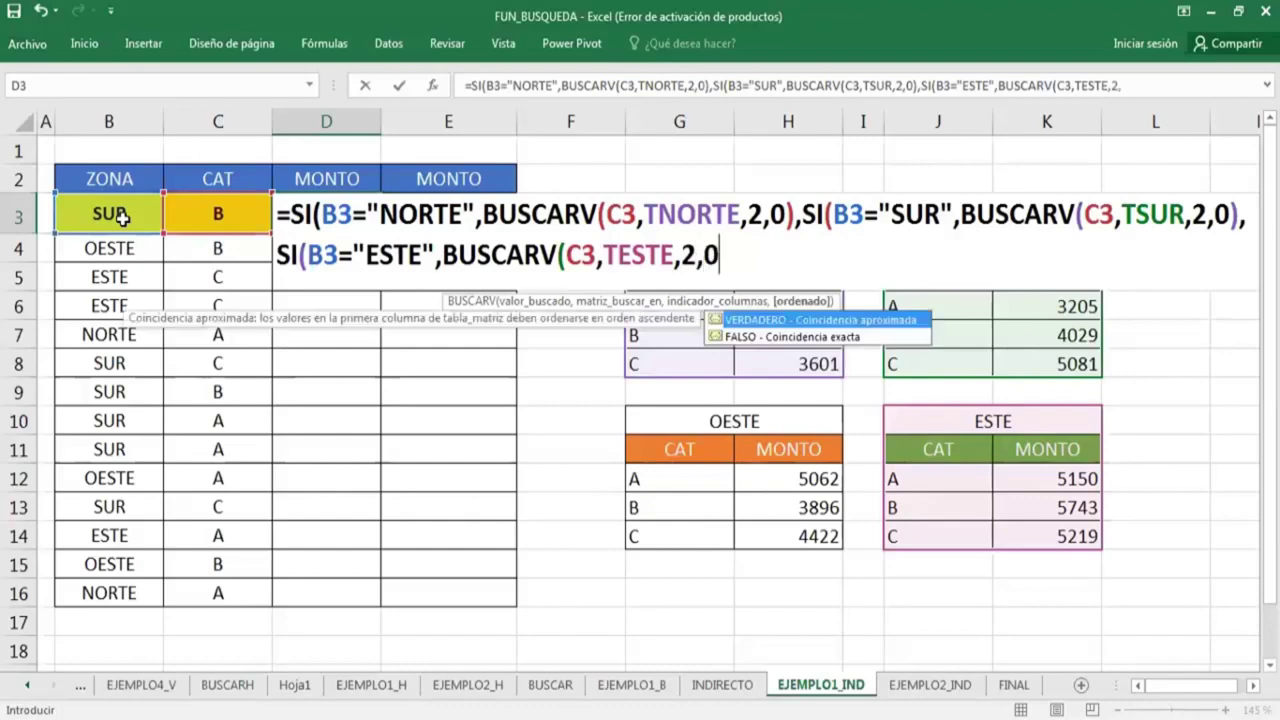
text())
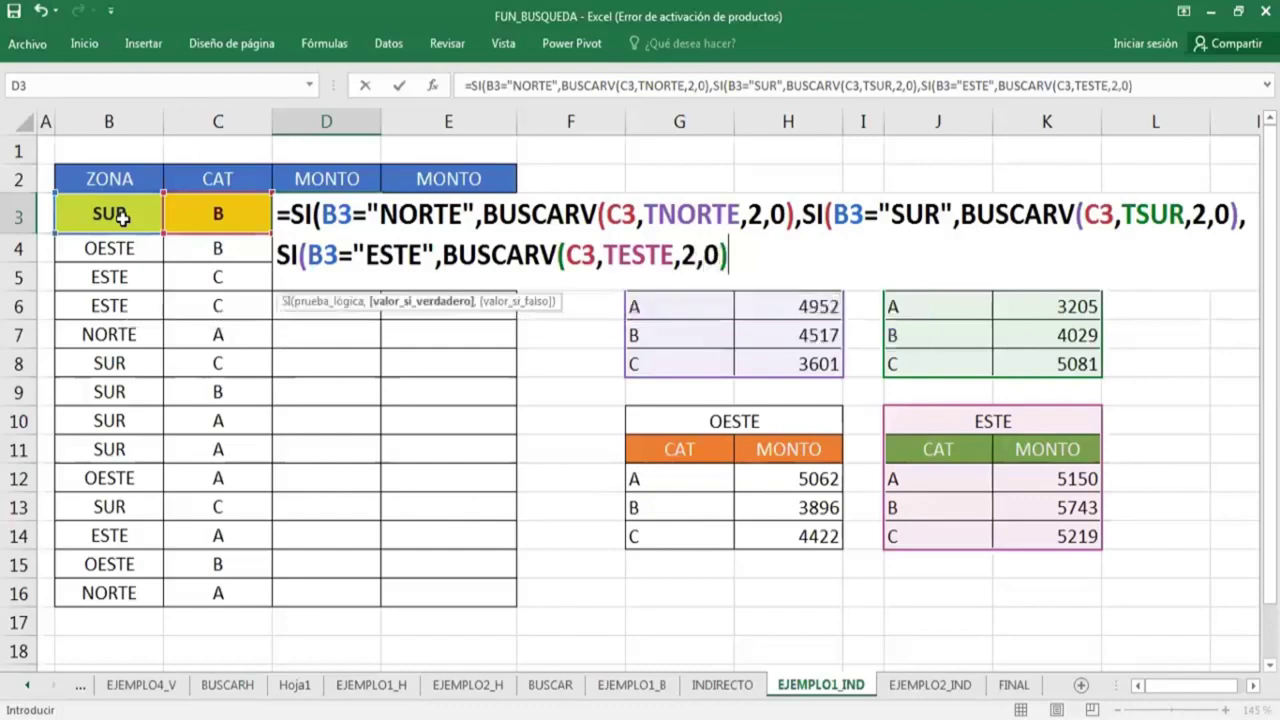
text(,)
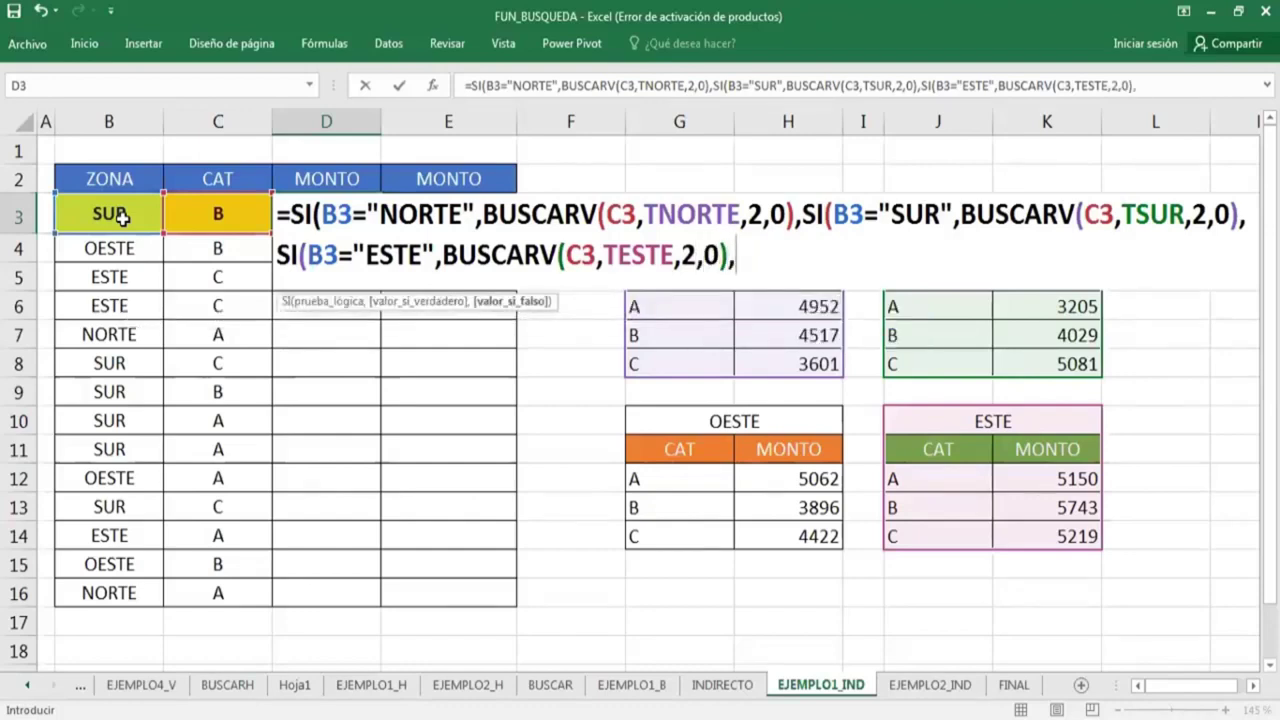
text(SI()
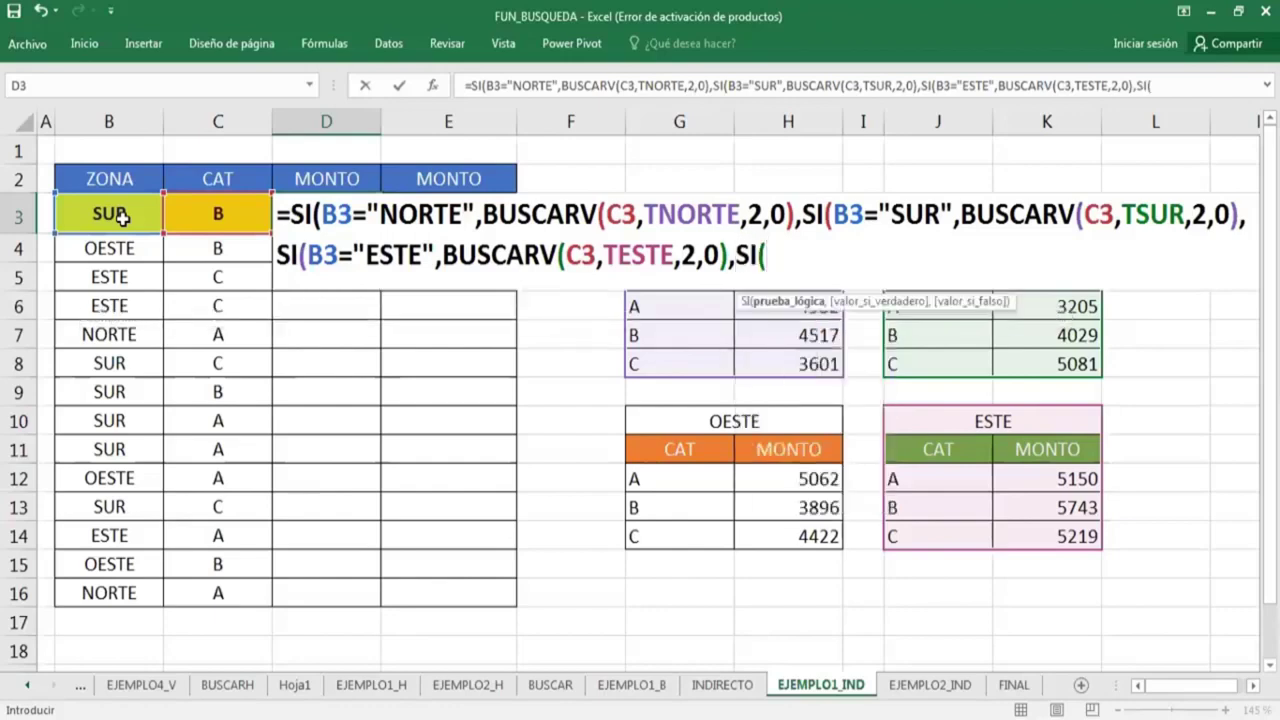
Add the OESTE branch with TOESTE and a "" fallback, close the parentheses and enter the formula.
click(121, 218)
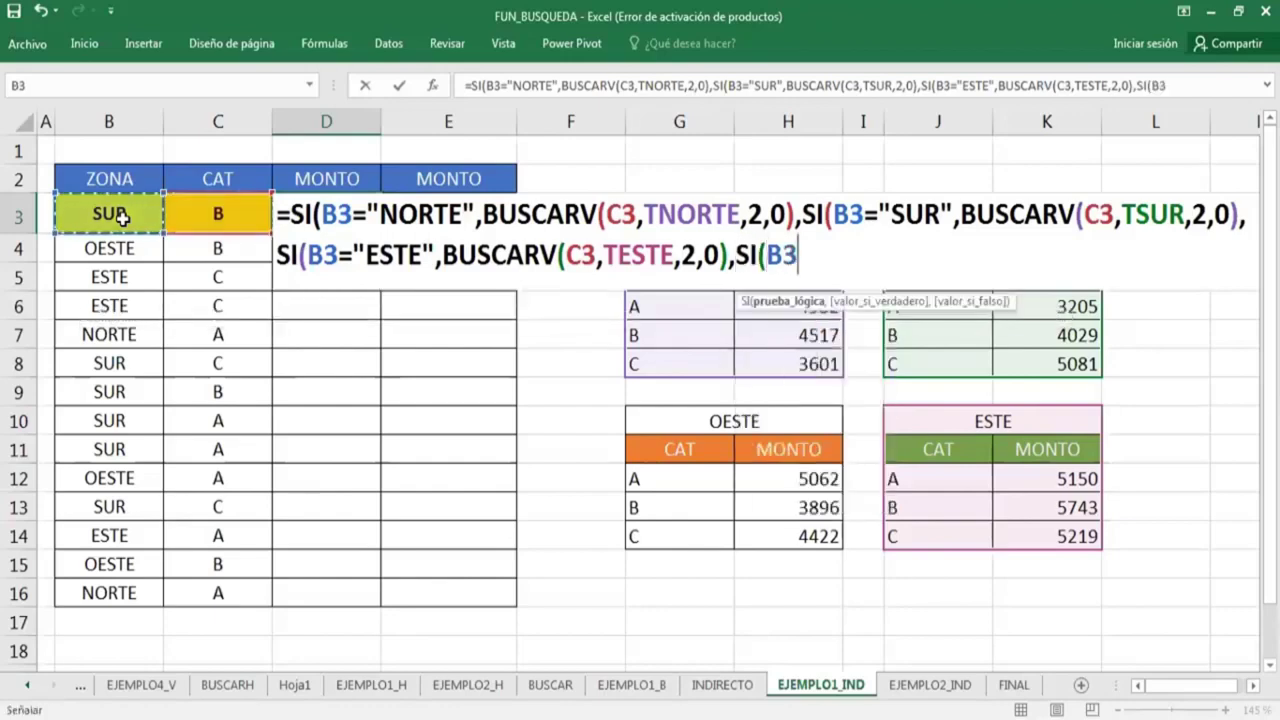
text(="O)
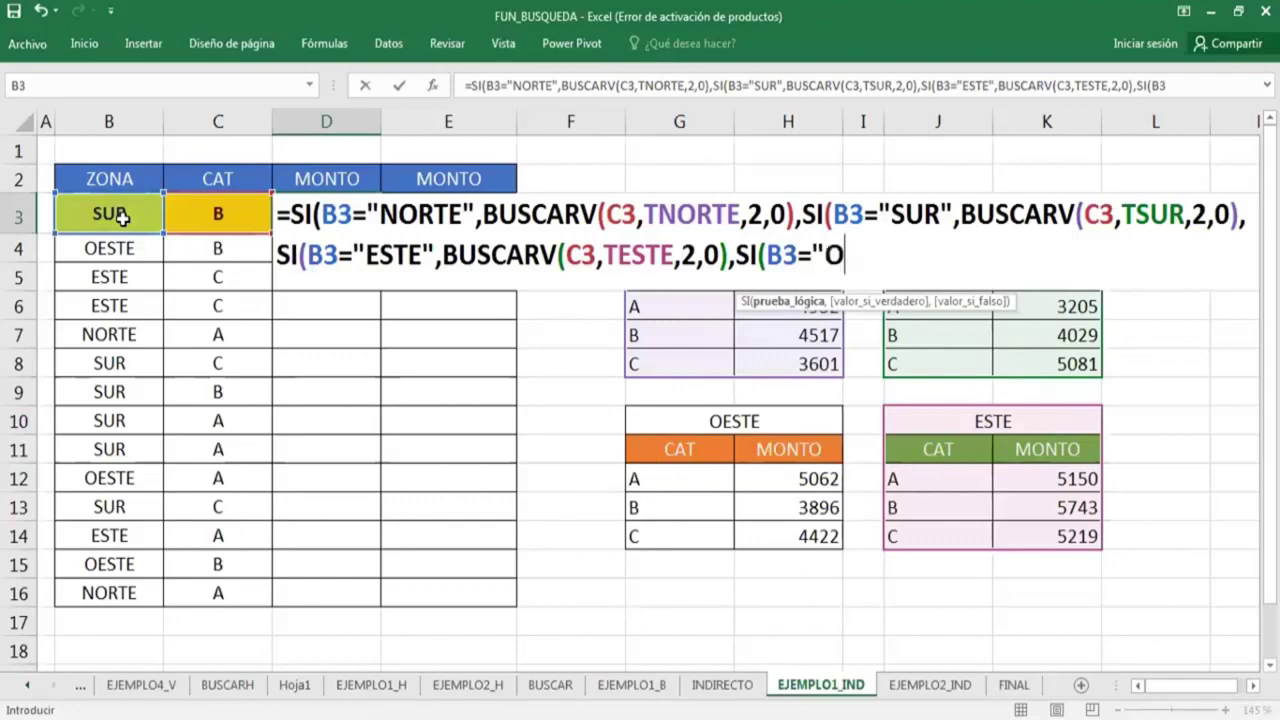
text(ESTE")
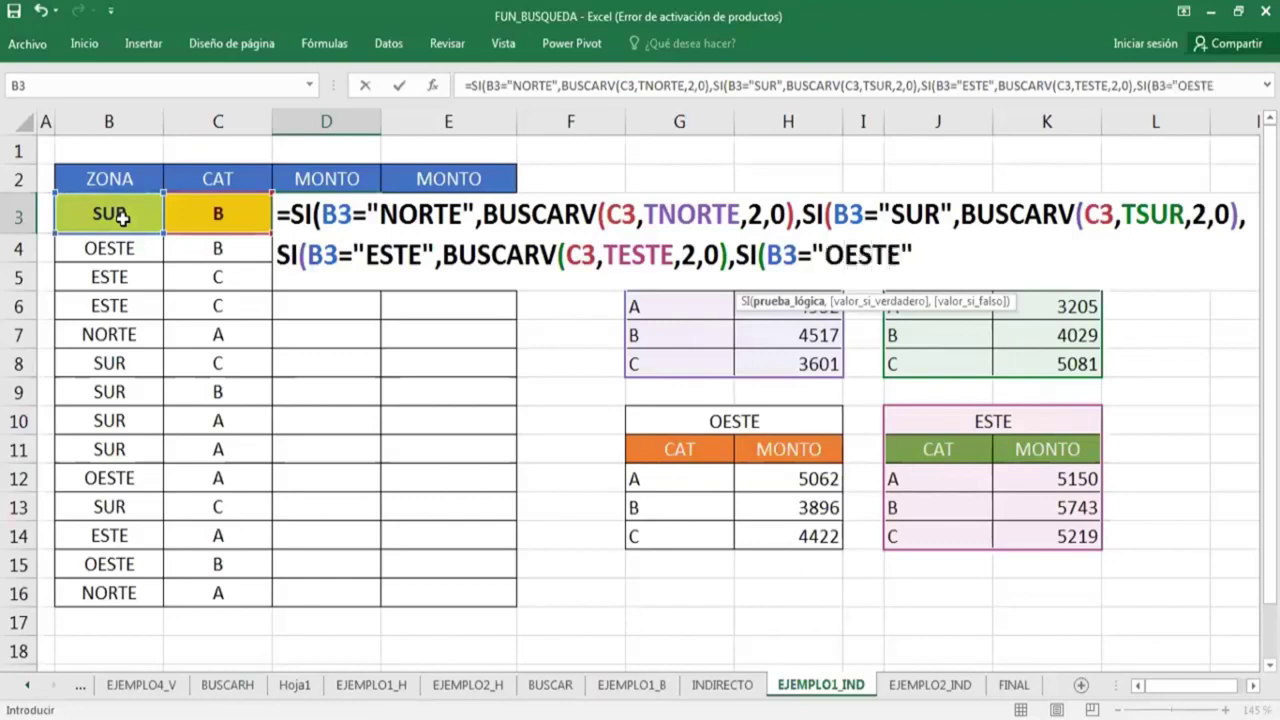
text(,BUS)
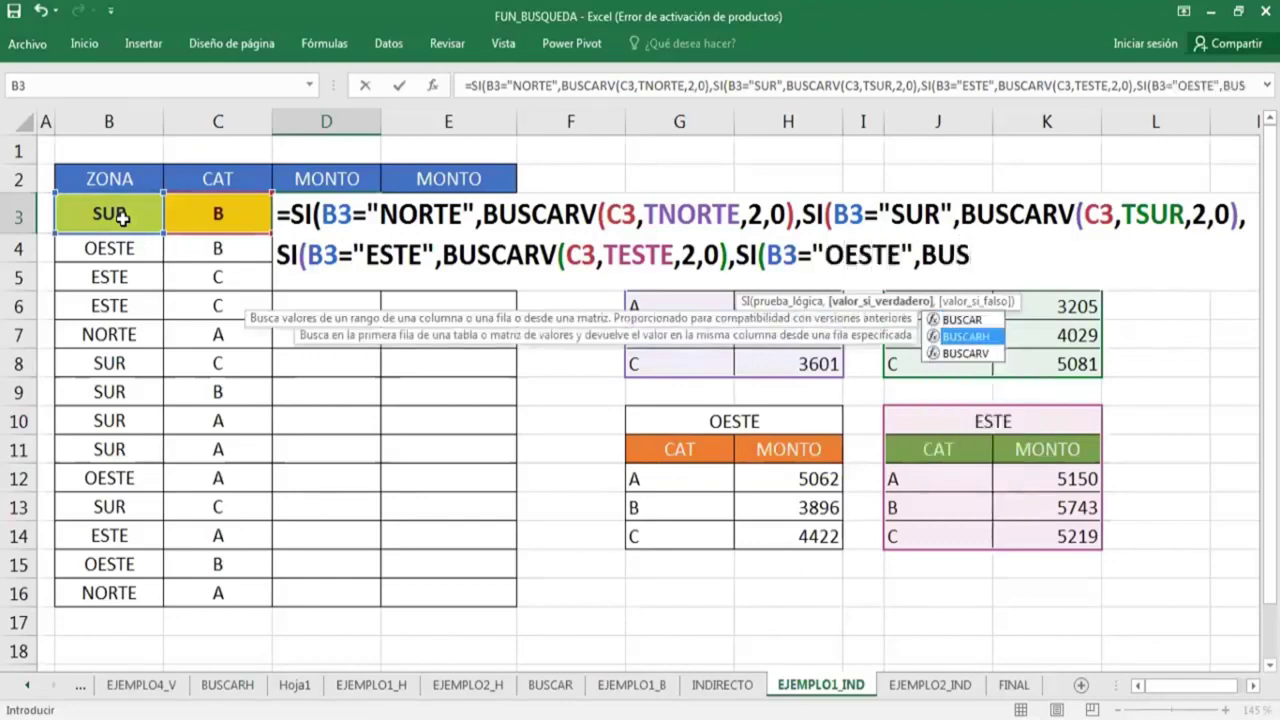
text(CARV()
key(Left)
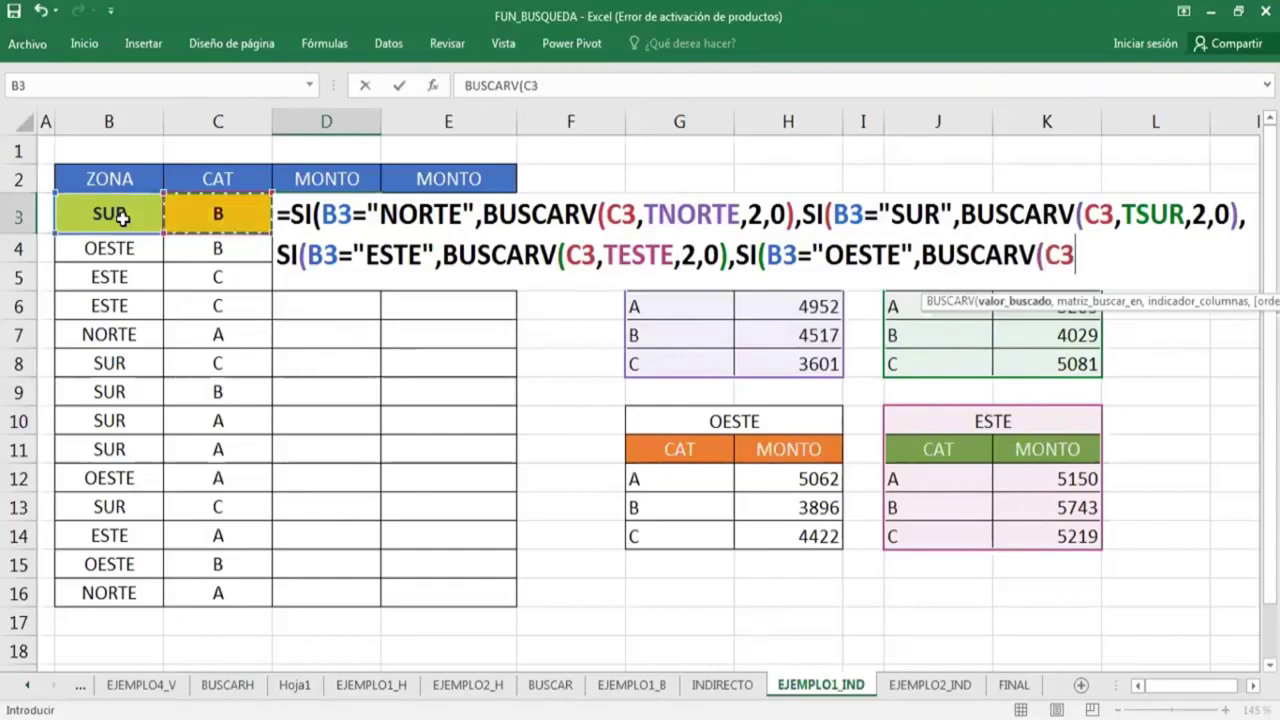
text(,TO)
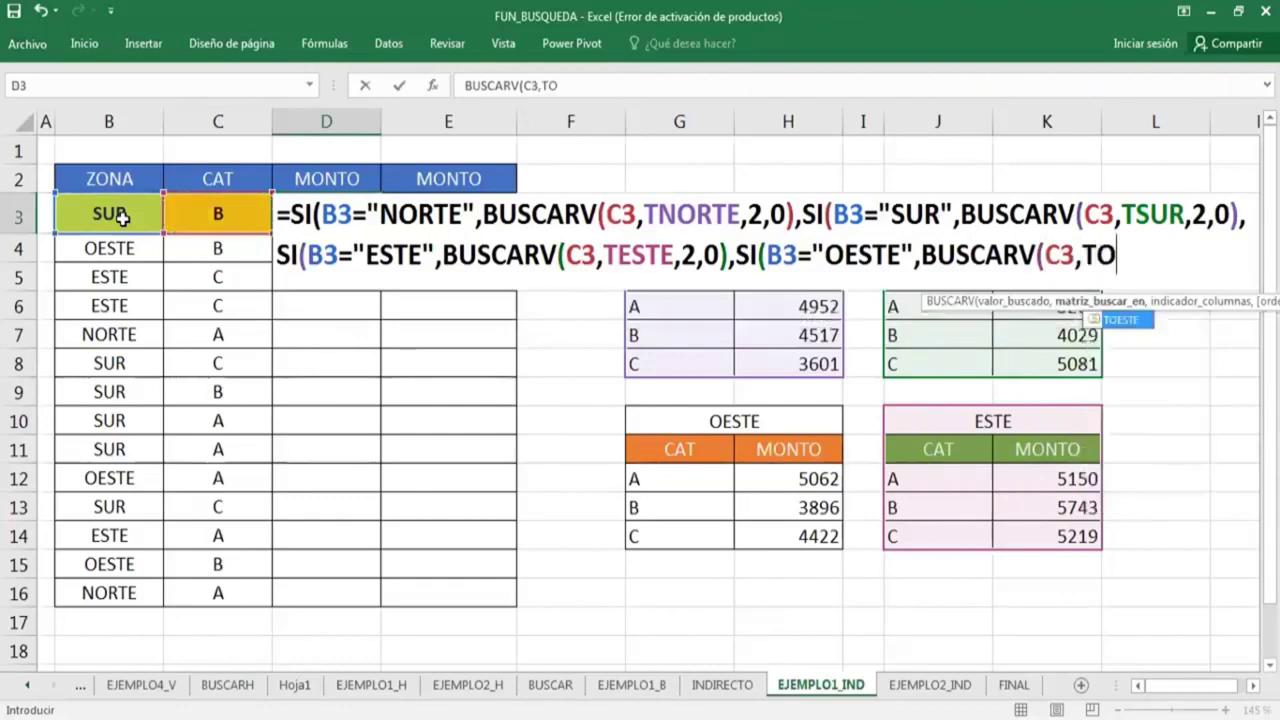
text(ESTE,)
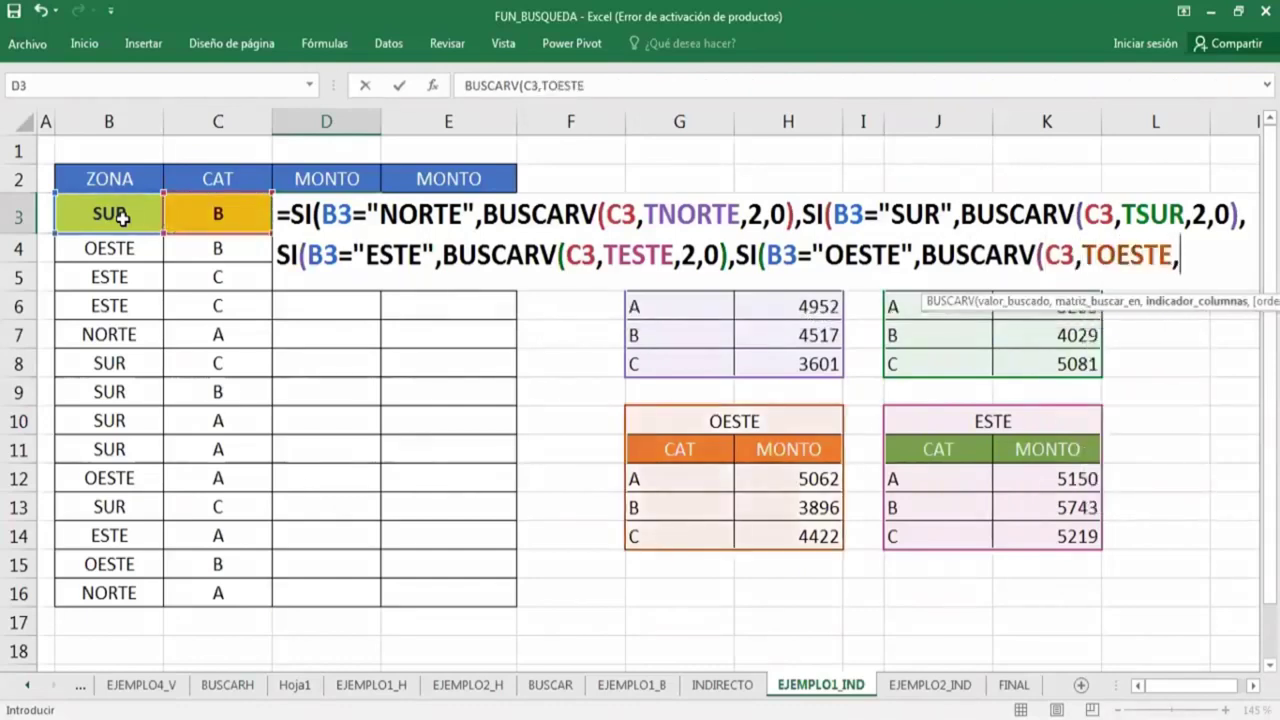
text(2)
text(,0)
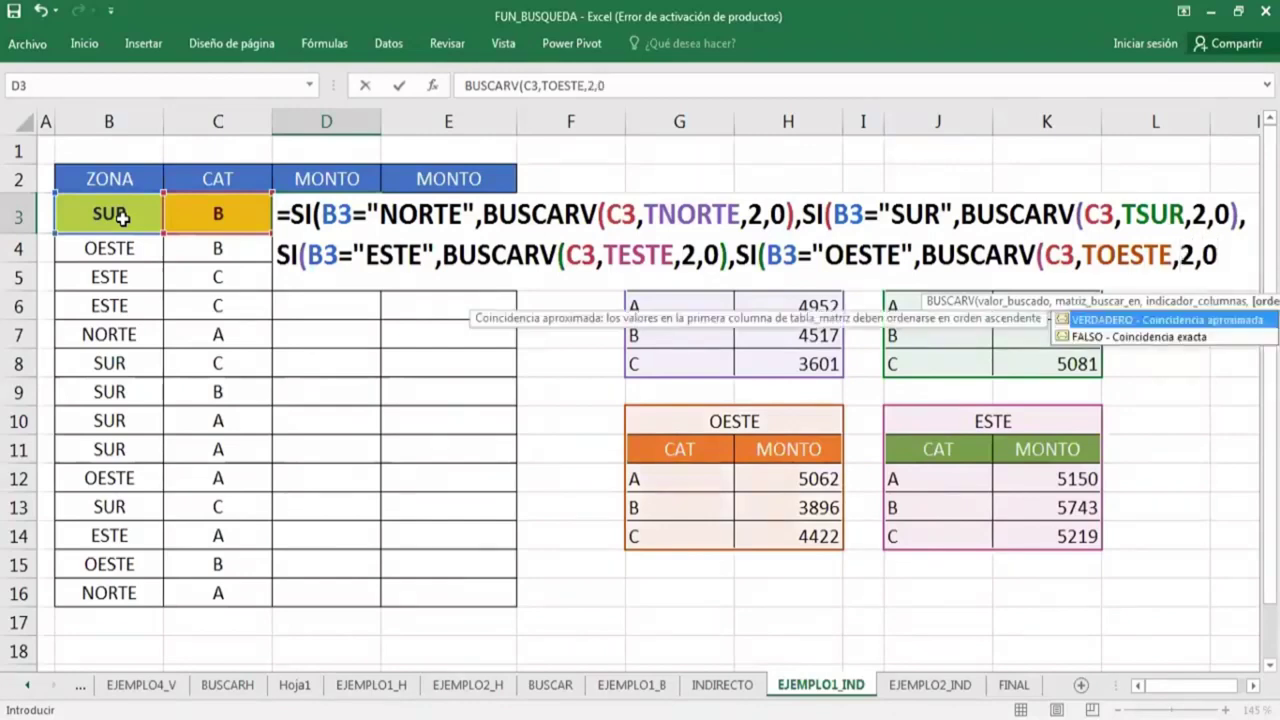
text())
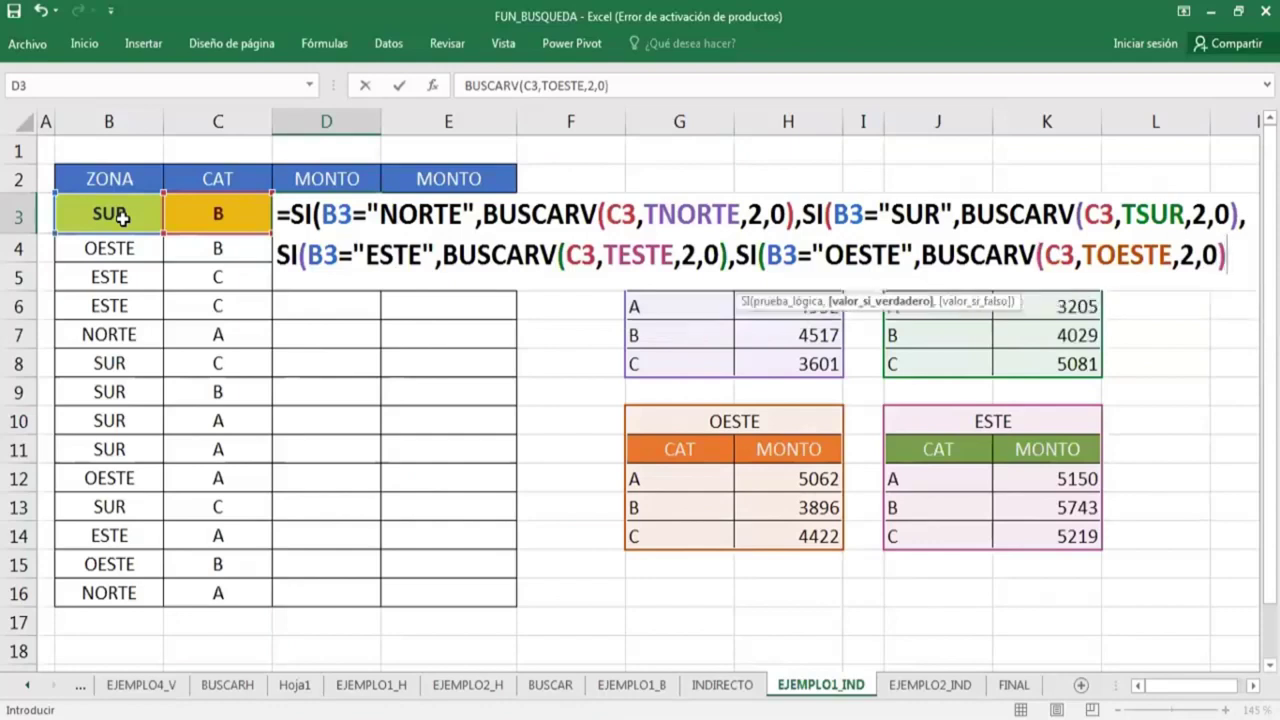
text(,)
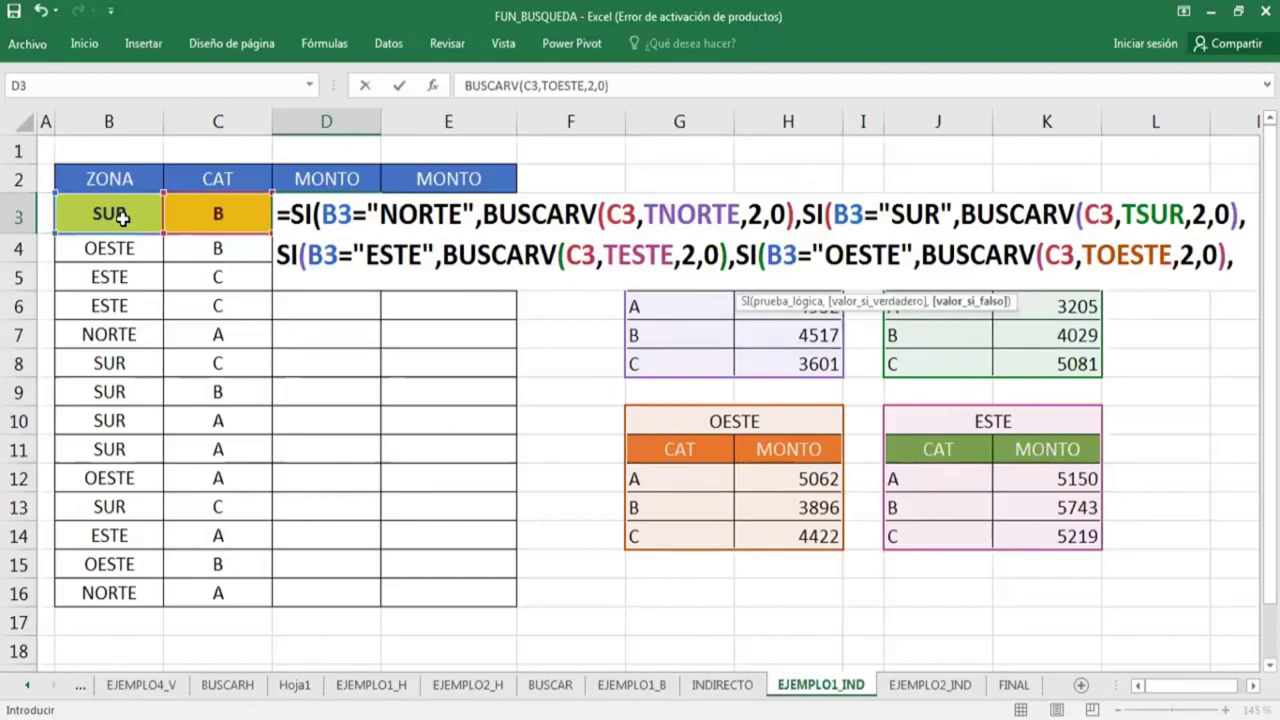
text(")
text(")
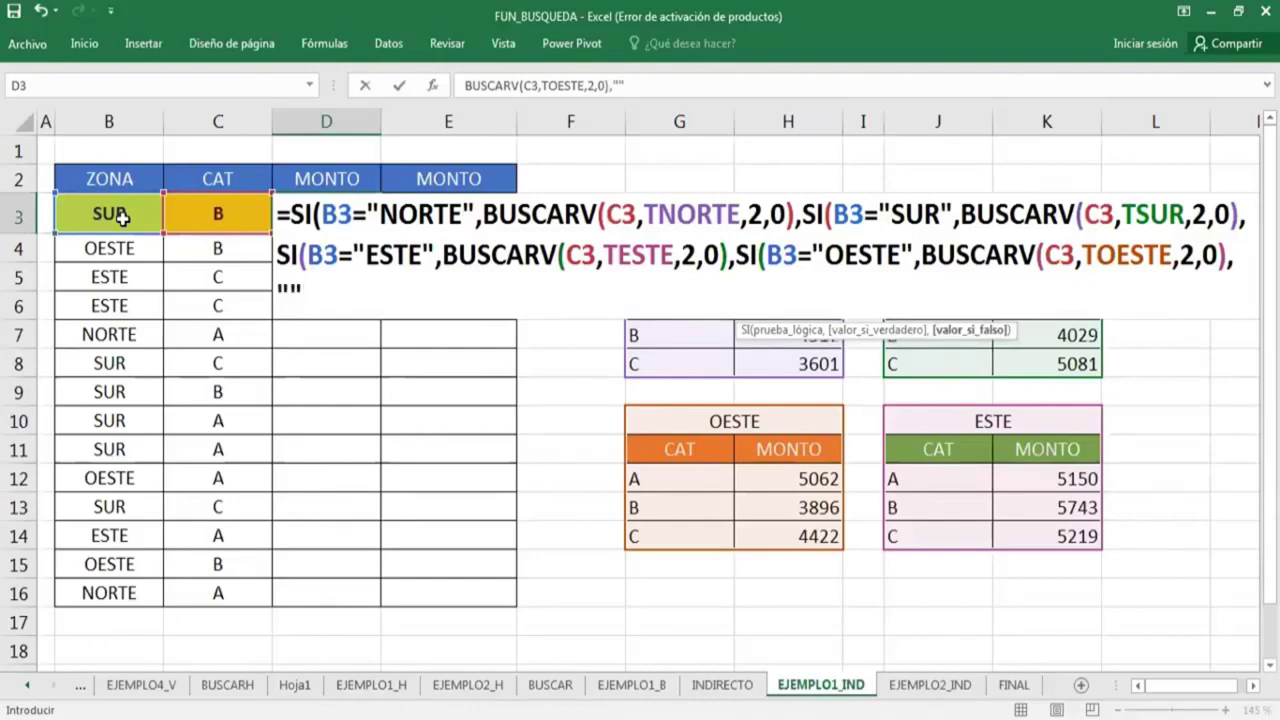
text()))))
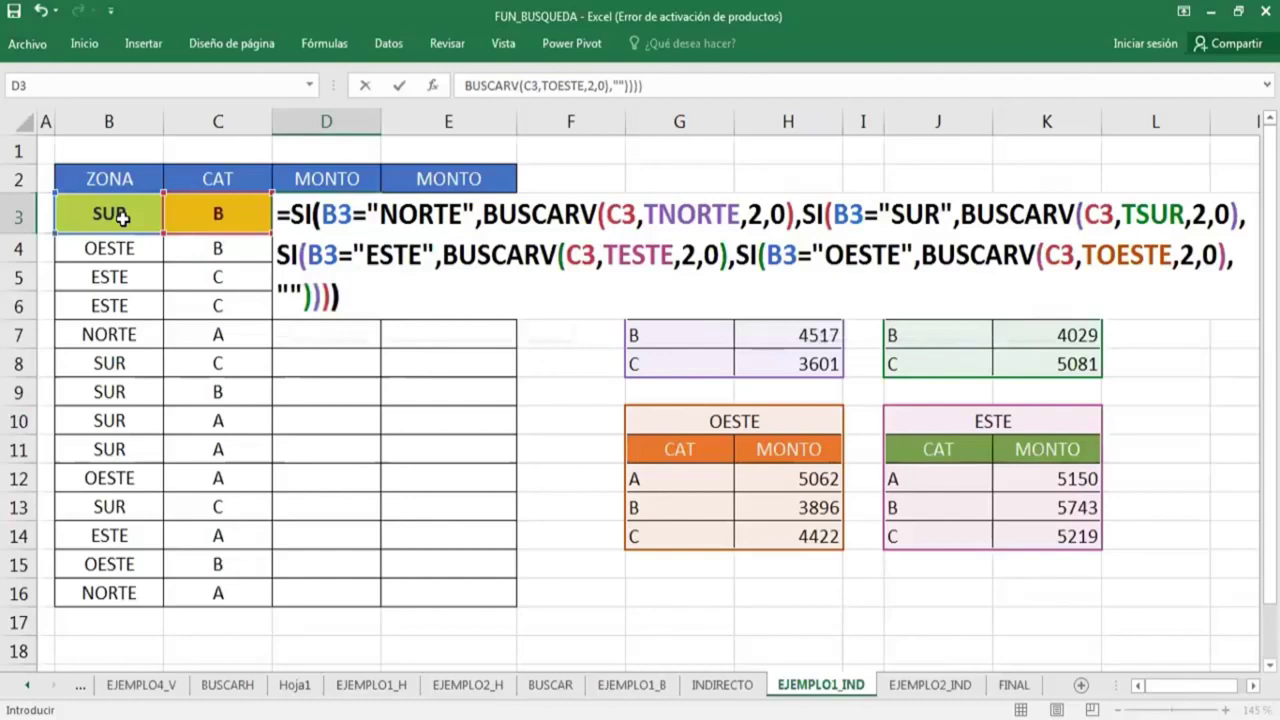
key(Return)
key(Up)
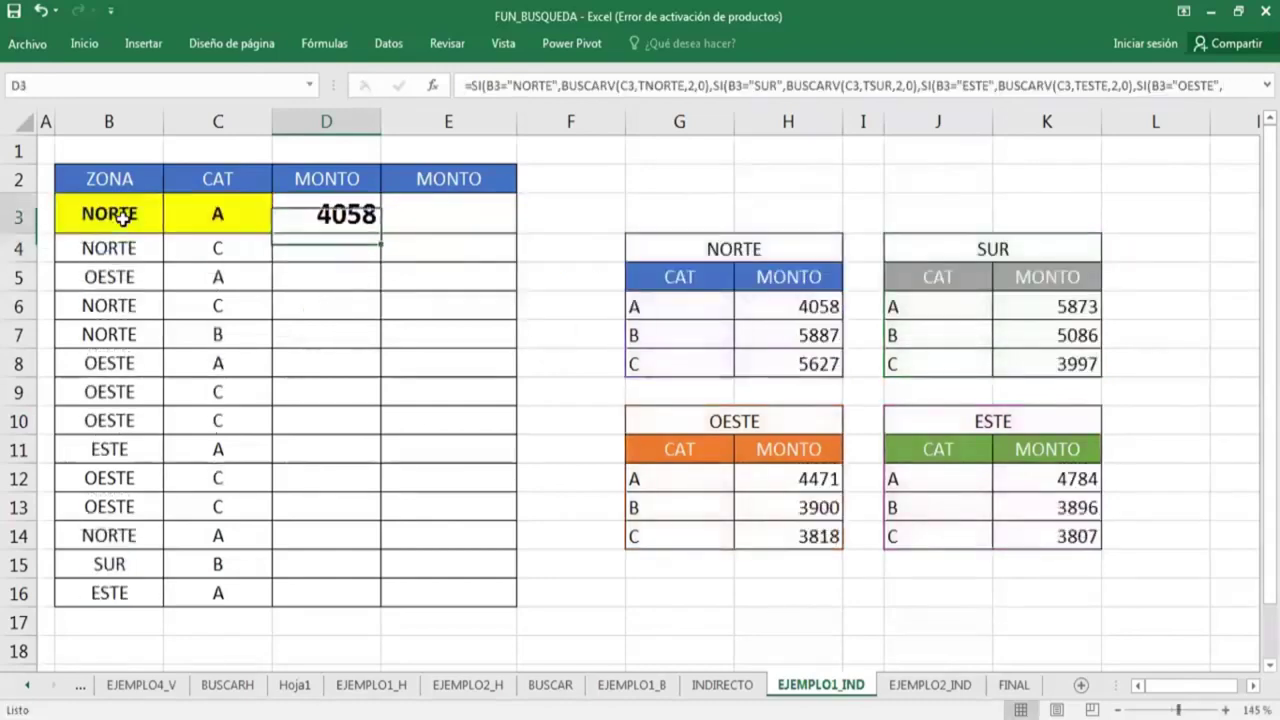
Fill the D3 formula down column D and inspect the category, zone and amount formulas.
double_click(382, 237)
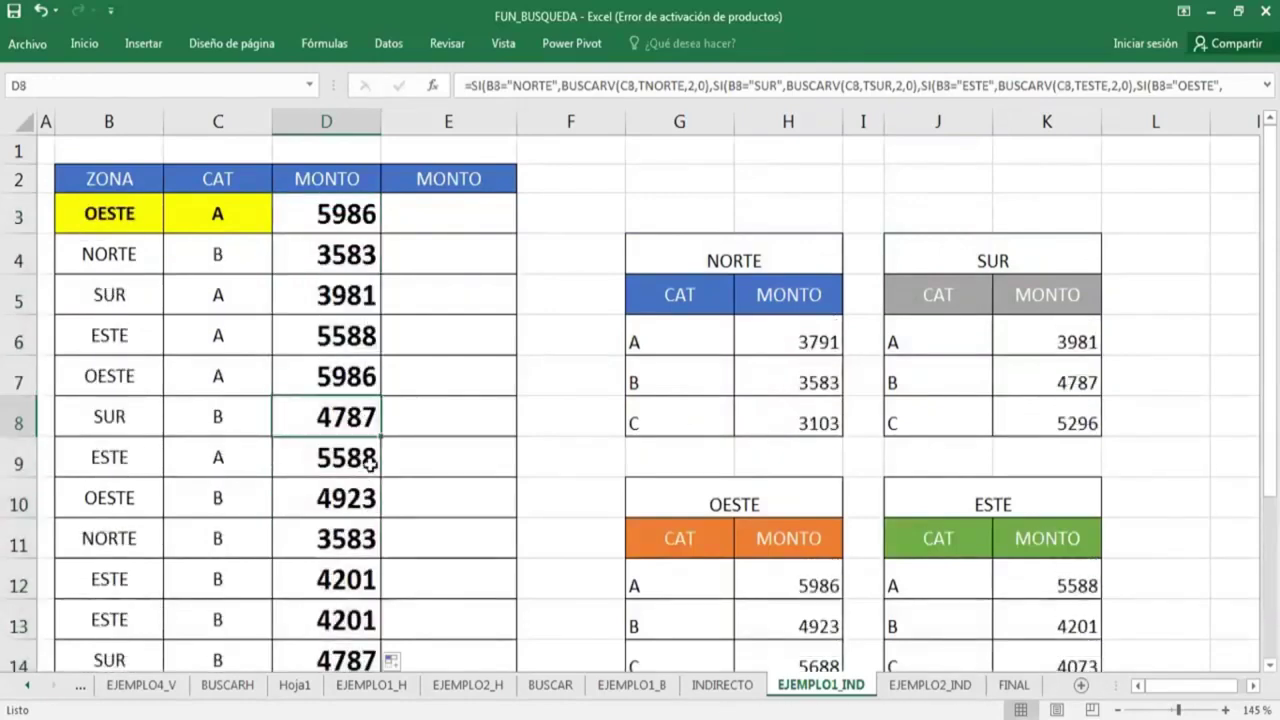
click(220, 262)
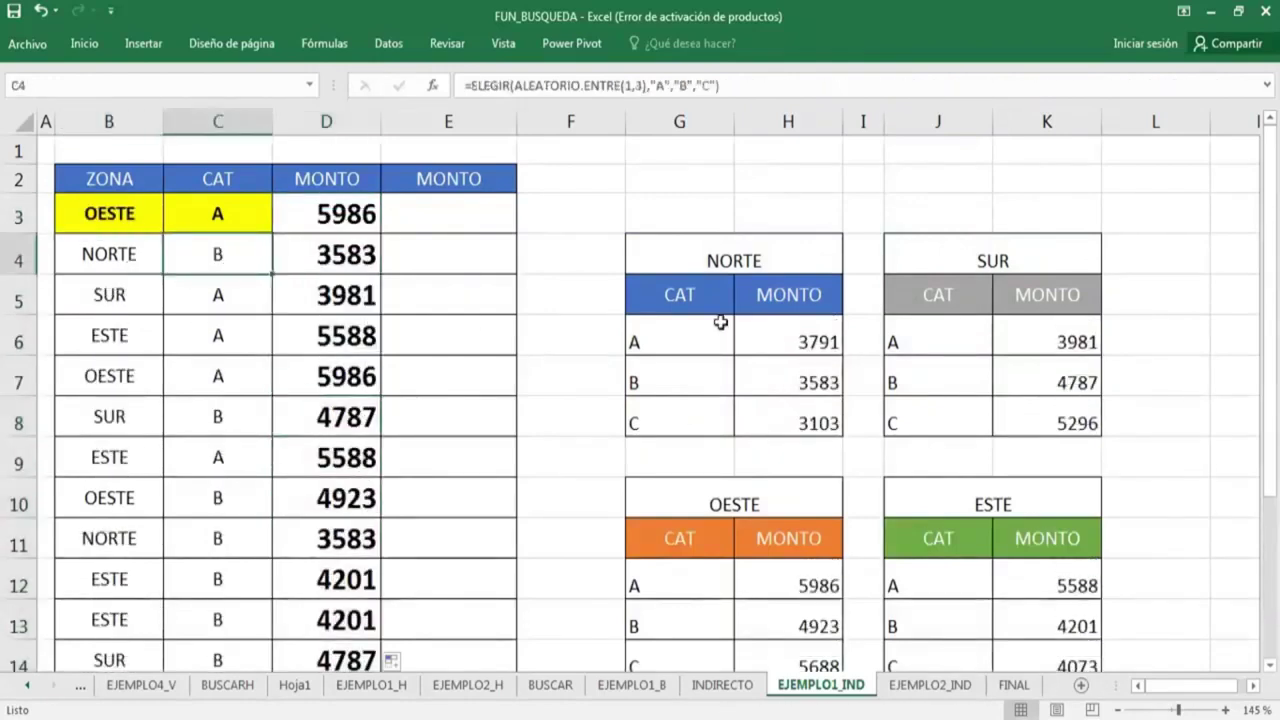
click(817, 381)
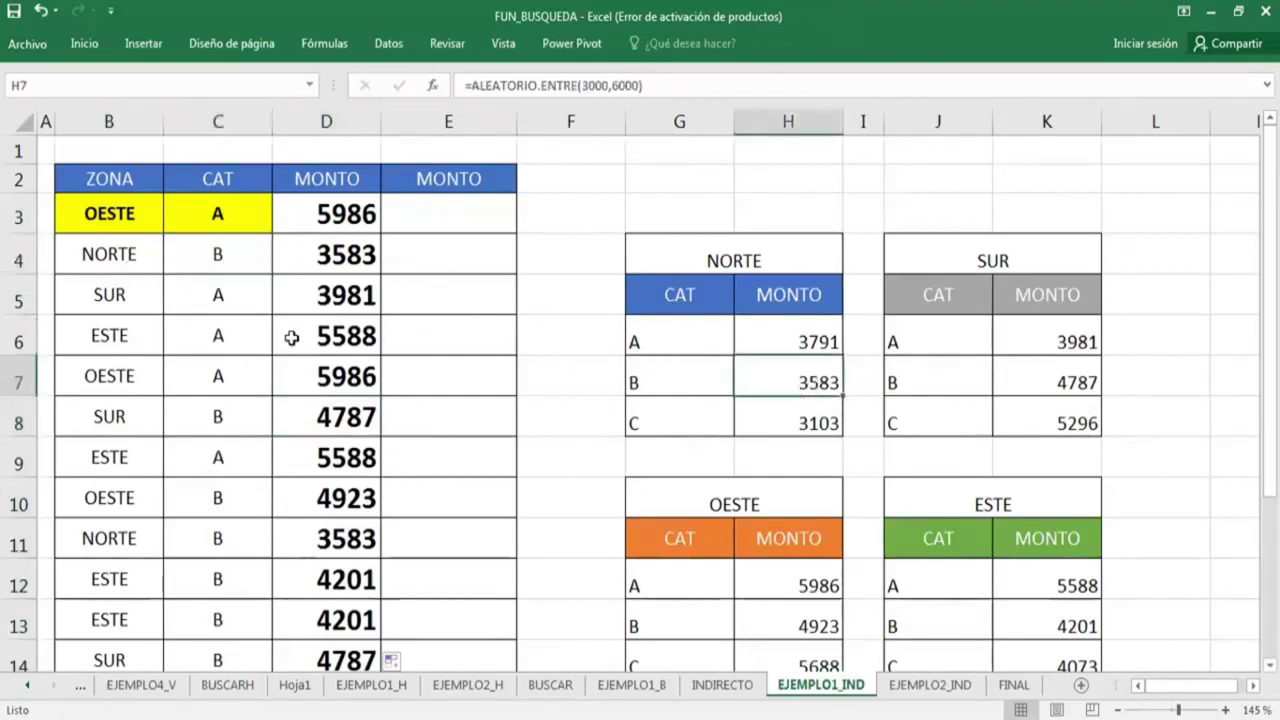
click(128, 338)
click(218, 338)
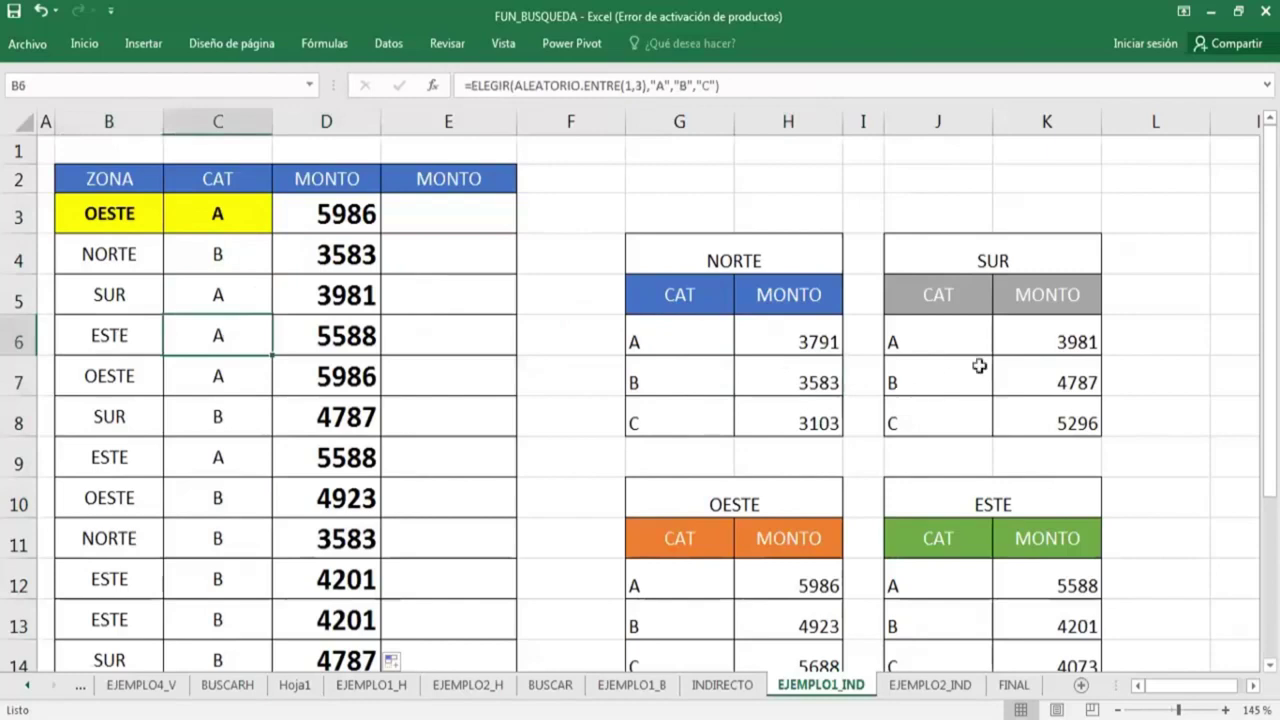
click(1003, 590)
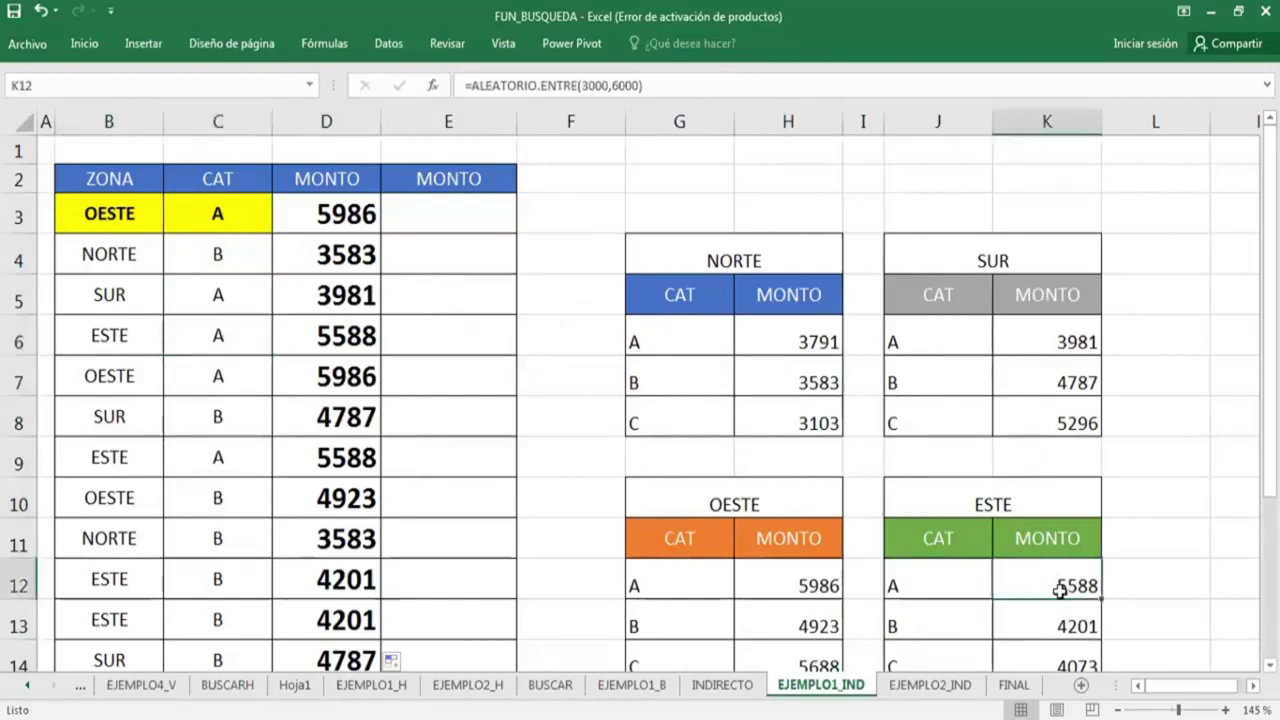
Check D6's lookup against the ESTE category A amount, then reopen D3's formula for editing.
click(126, 334)
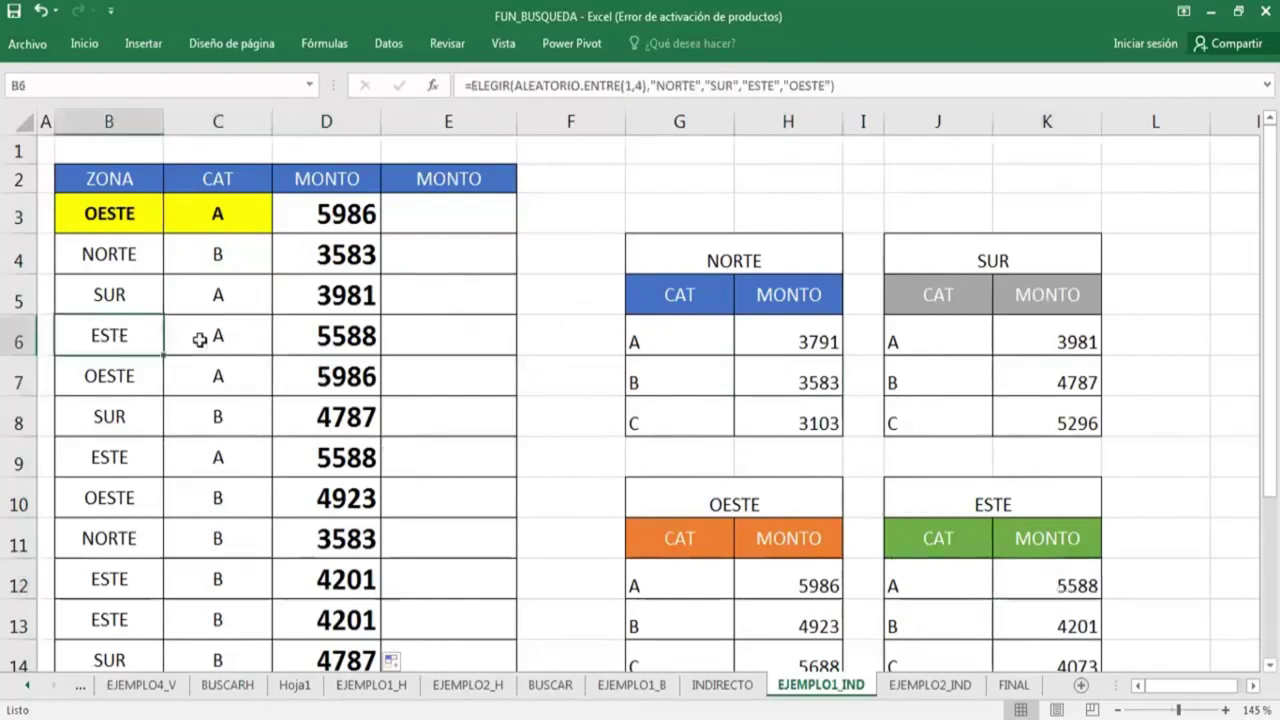
click(220, 338)
click(326, 338)
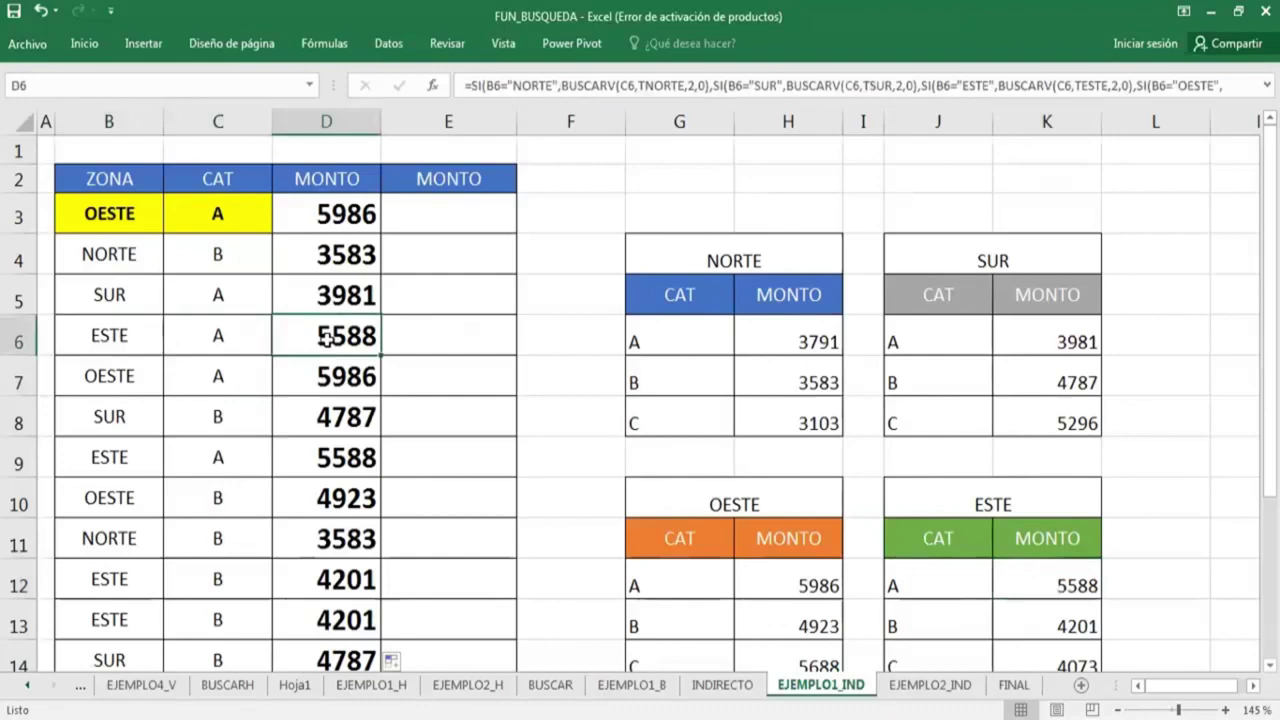
click(1088, 588)
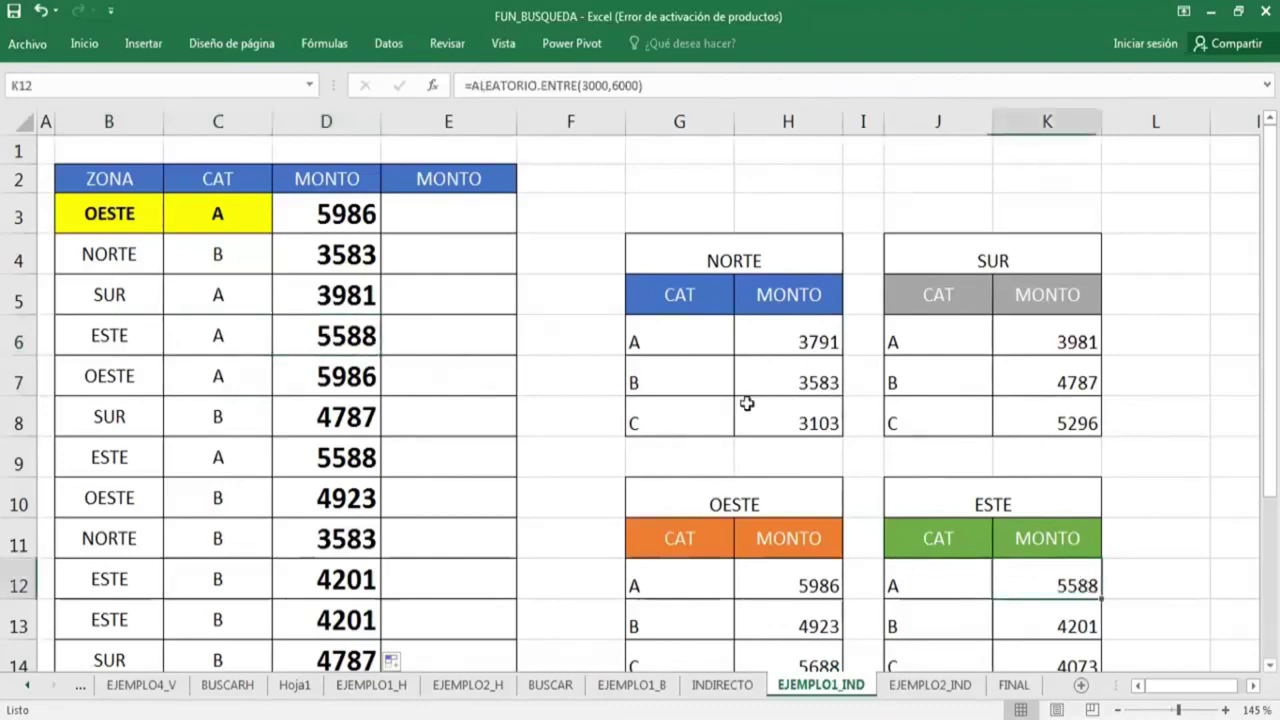
click(342, 217)
double_click(342, 217)
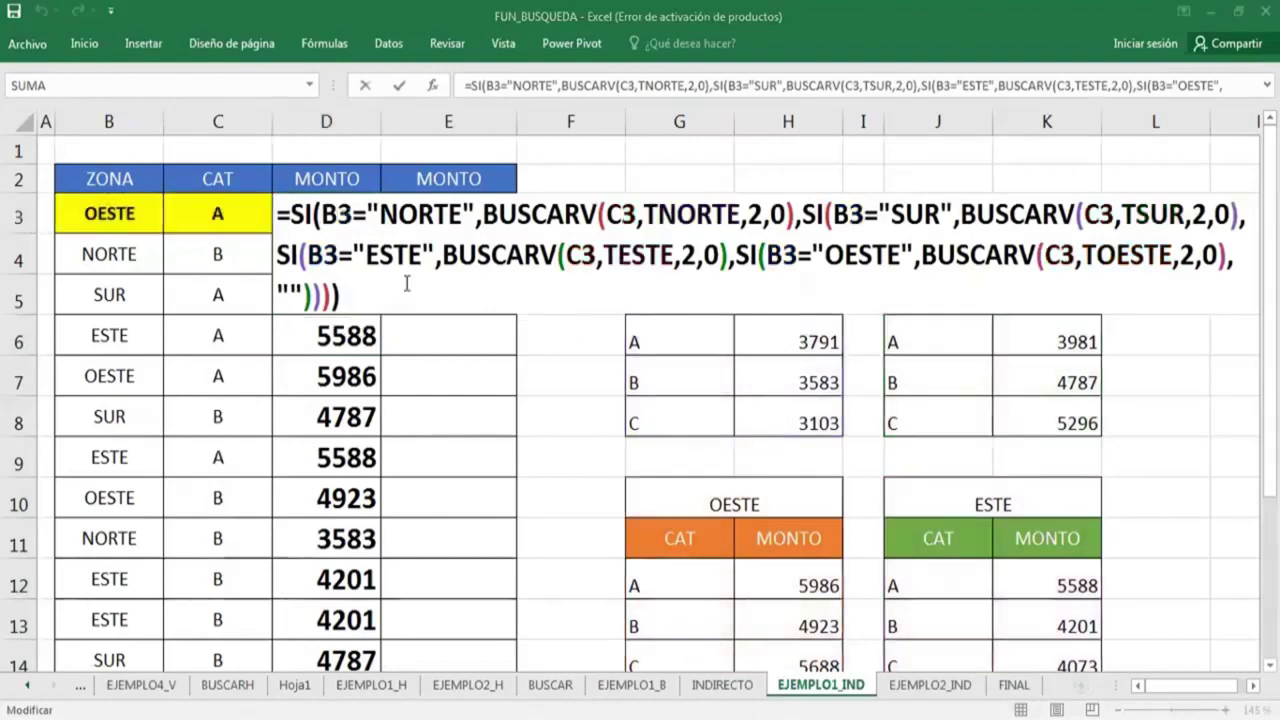
Copy the full nested SI/BUSCARV formula text from D3 and recommit the cell with Ctrl+Enter.
drag(344, 297, 282, 213)
right_click(302, 217)
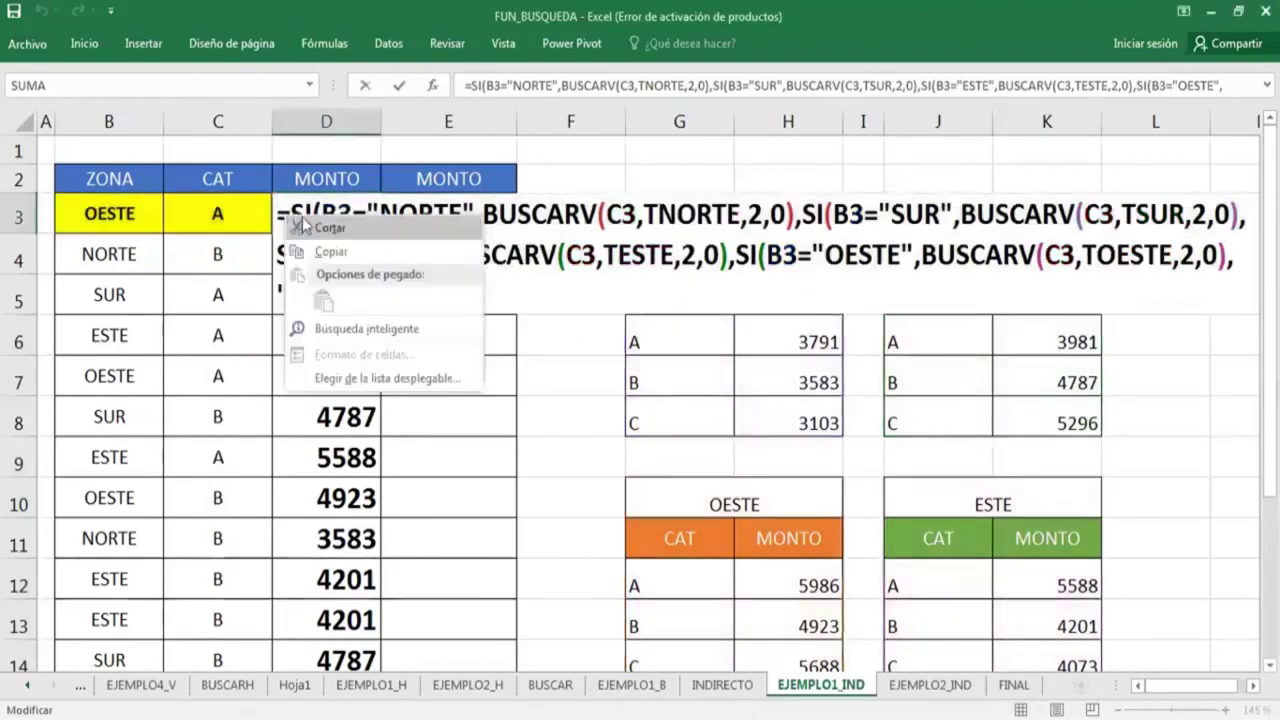
click(330, 272)
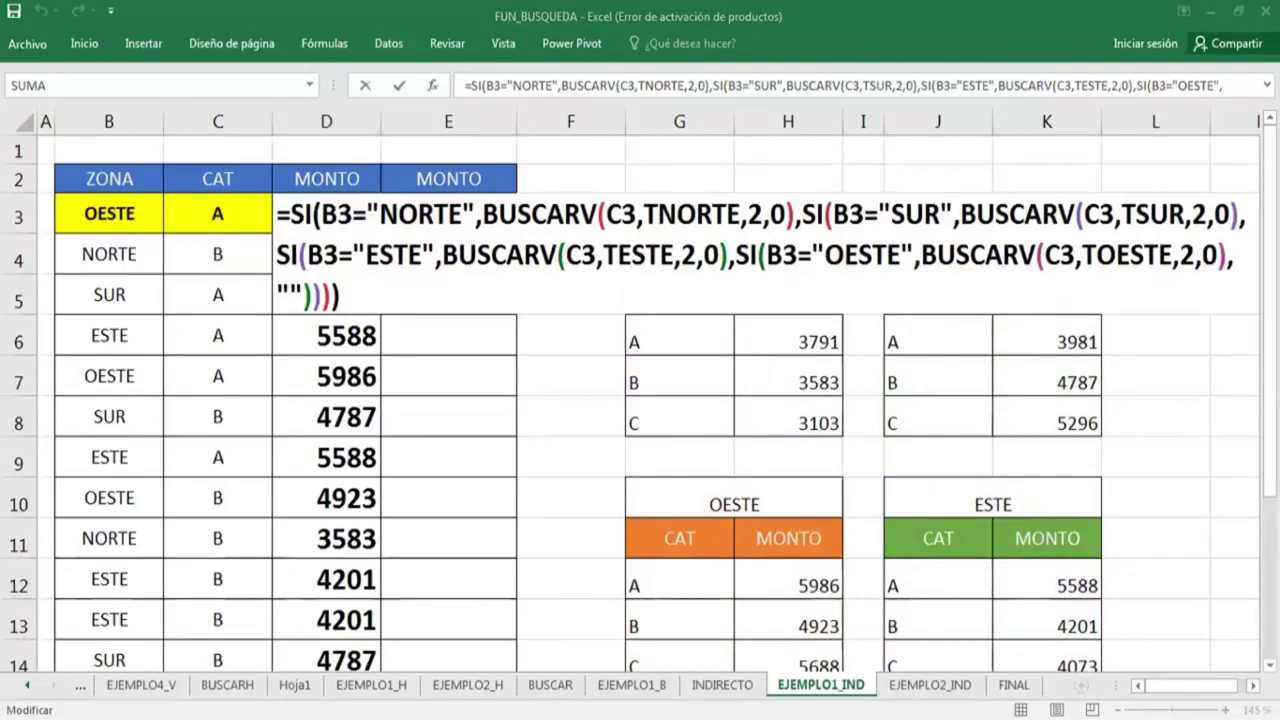
double_click(357, 291)
key(ctrl+Return)
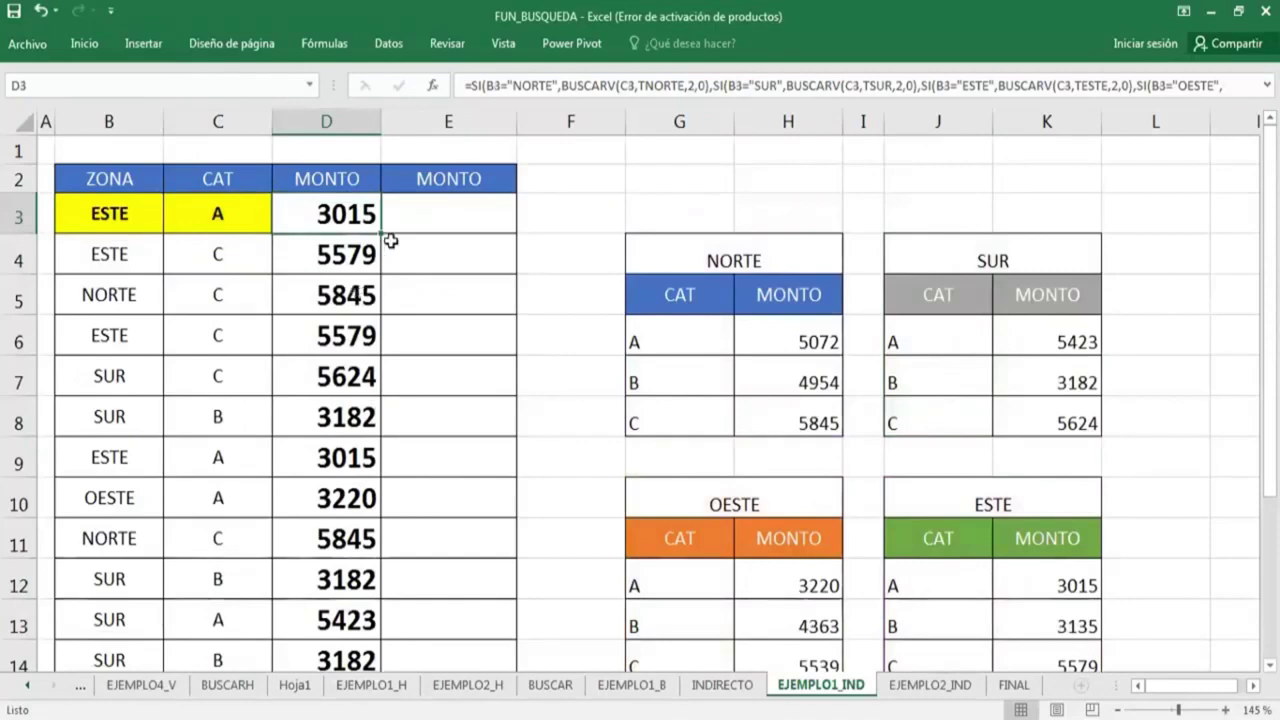
click(458, 228)
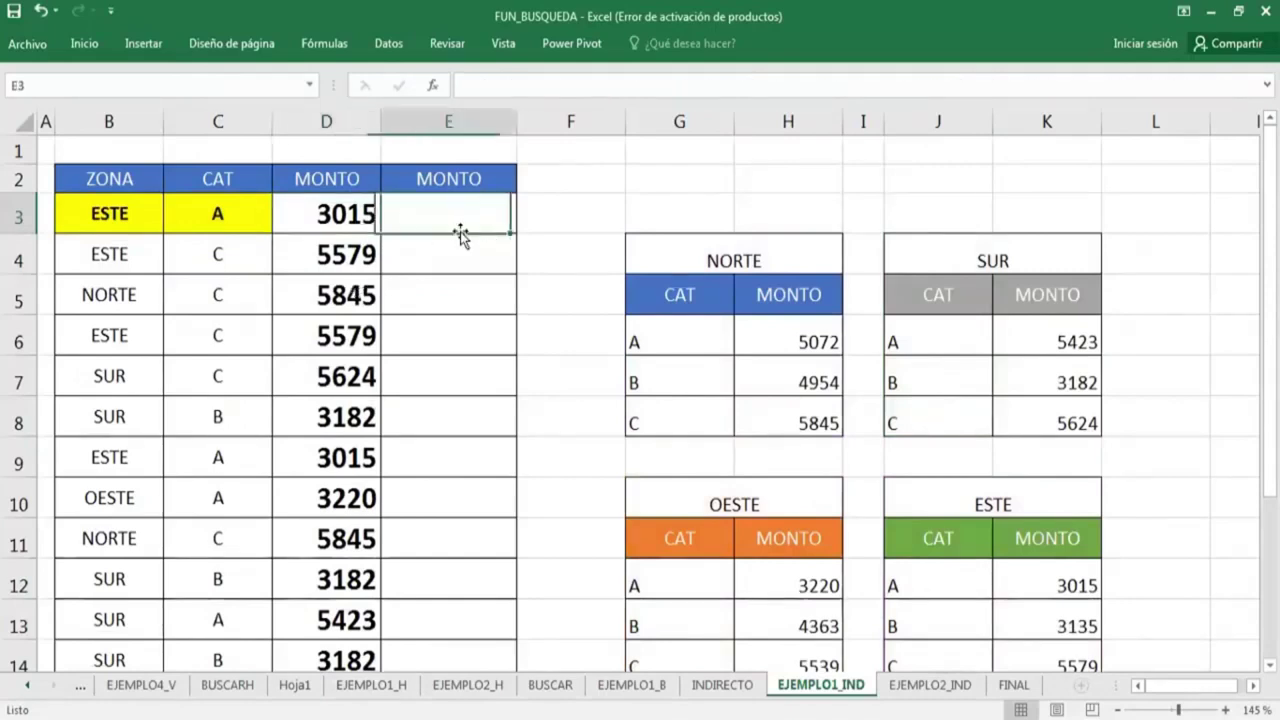
click(90, 44)
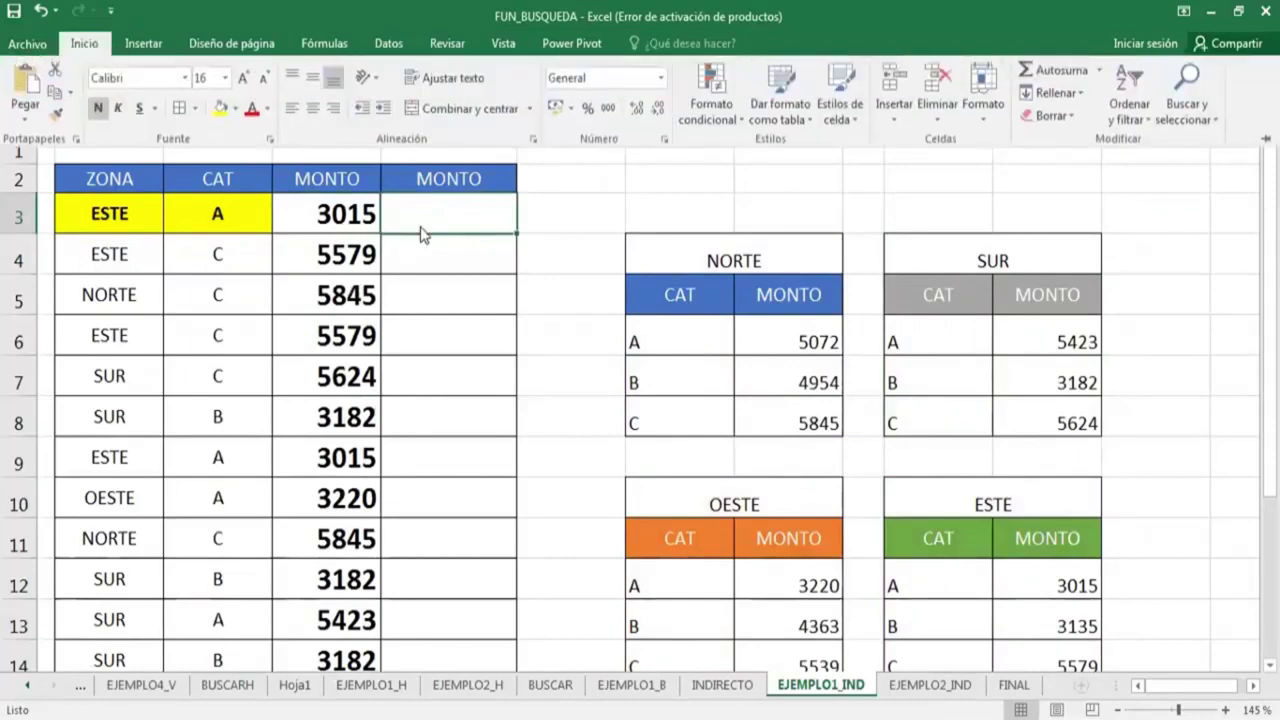
click(440, 279)
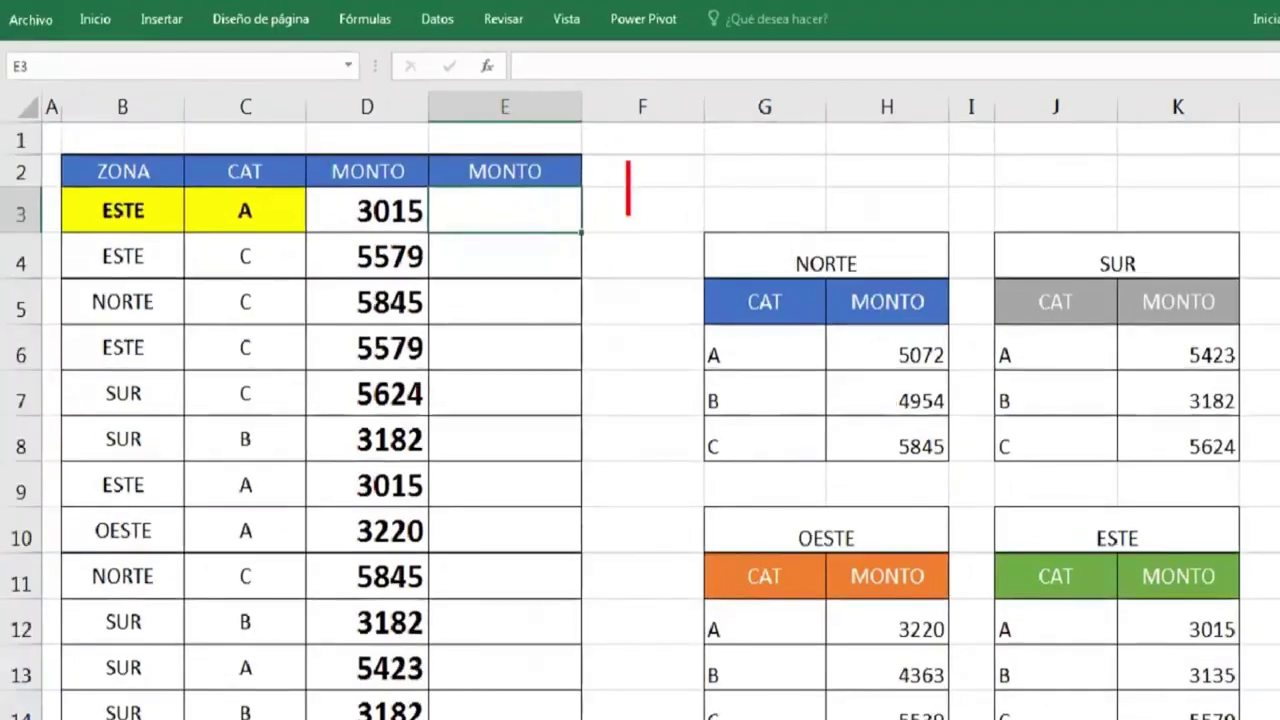
Write the red note INDIRECTO(B3), box cell B3, and draw an arrow from the note to it.
text(INDIDR)
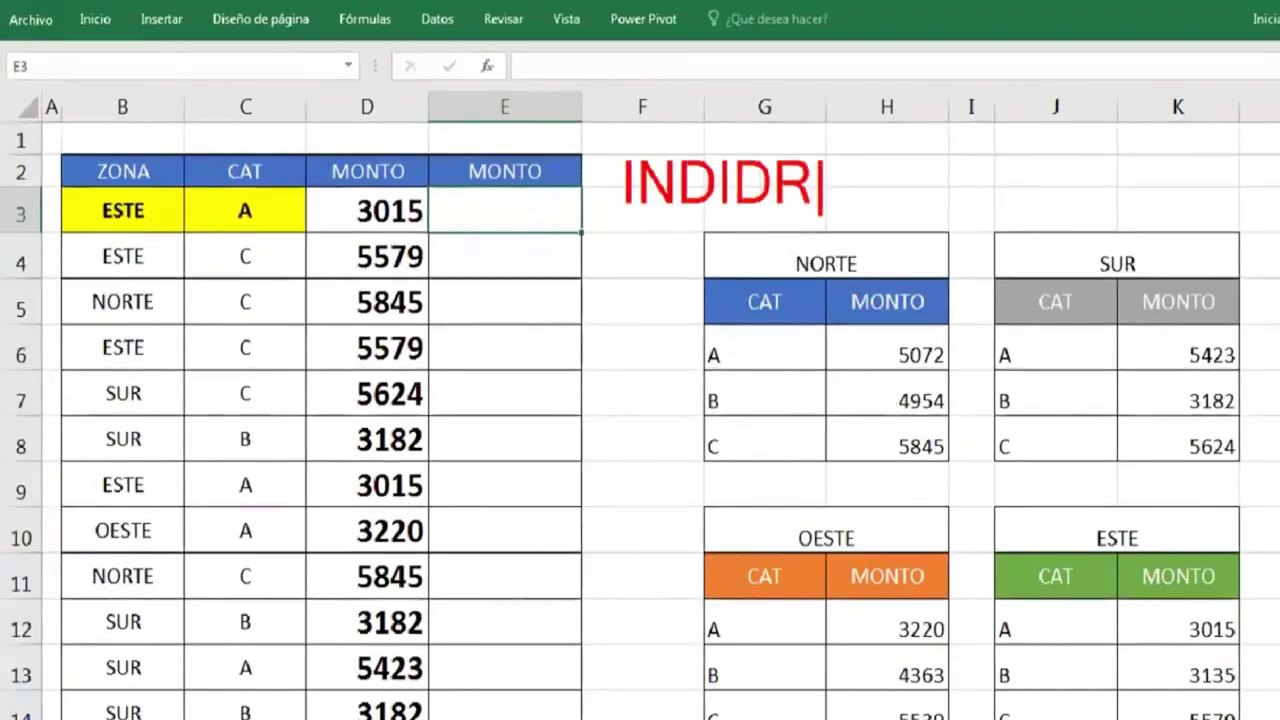
key(BackSpace)
key(BackSpace)
text(RECTO)
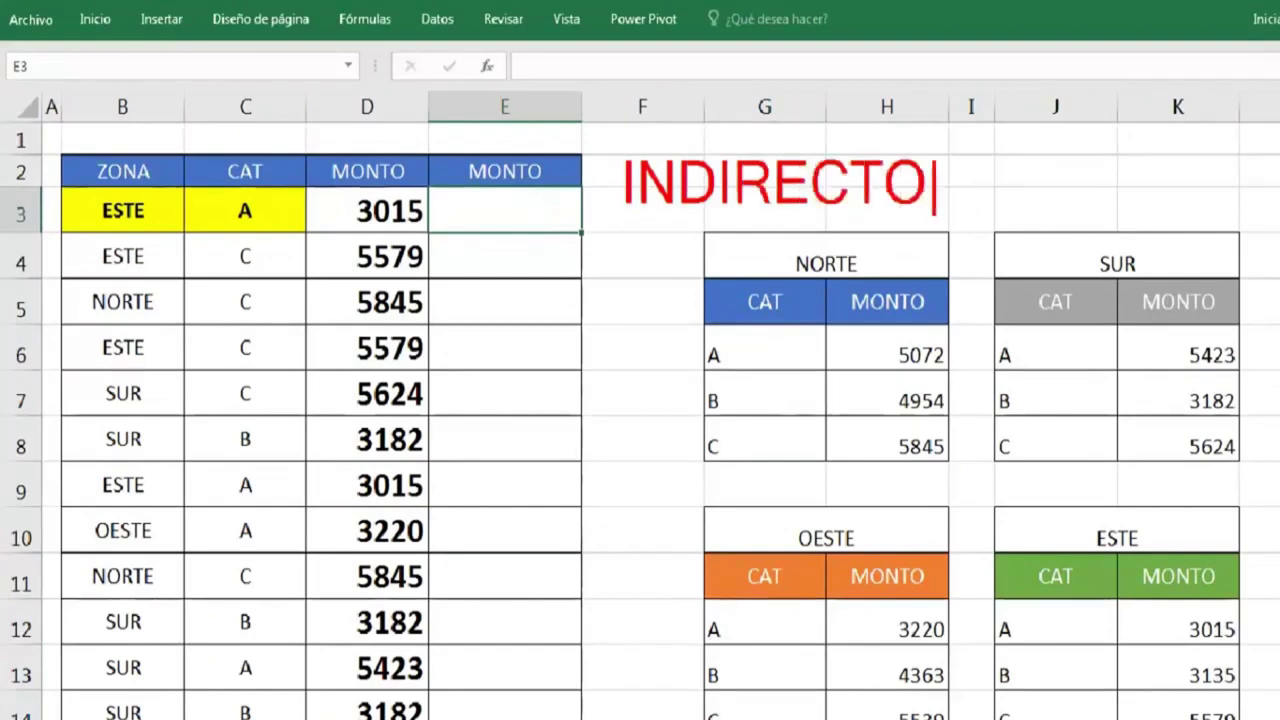
text((B3)
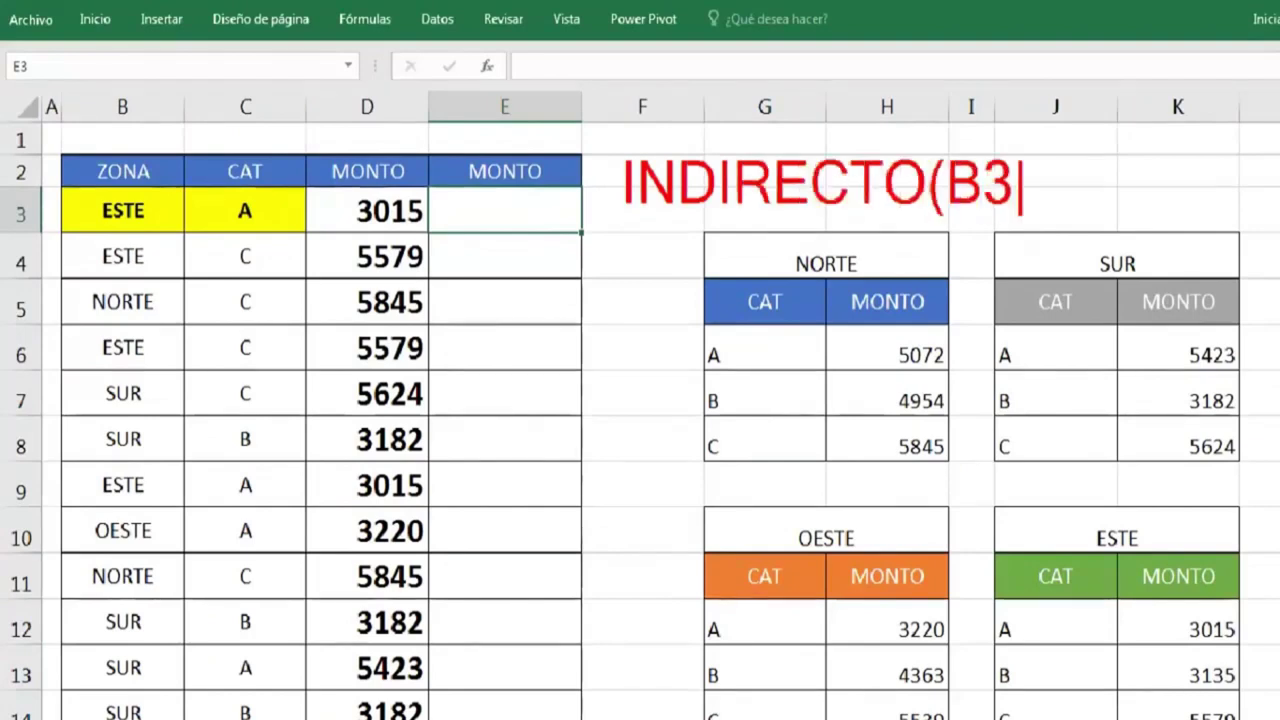
text())
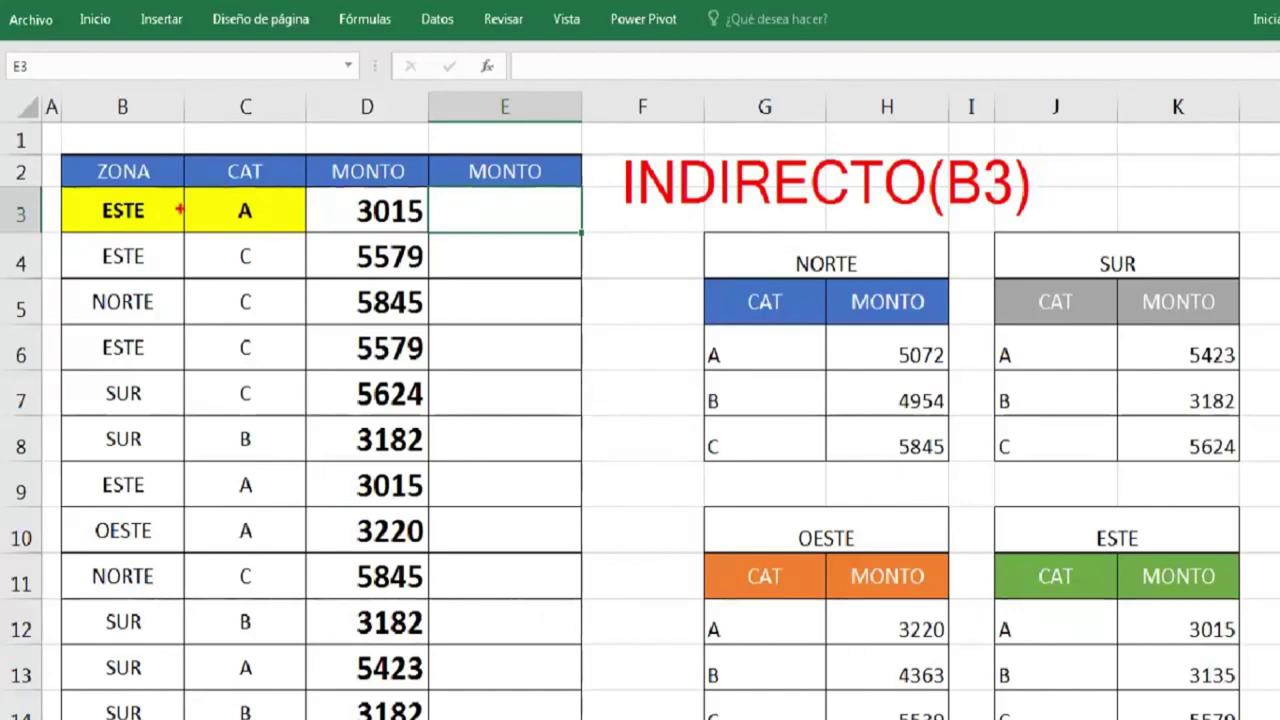
drag(50, 187, 176, 236)
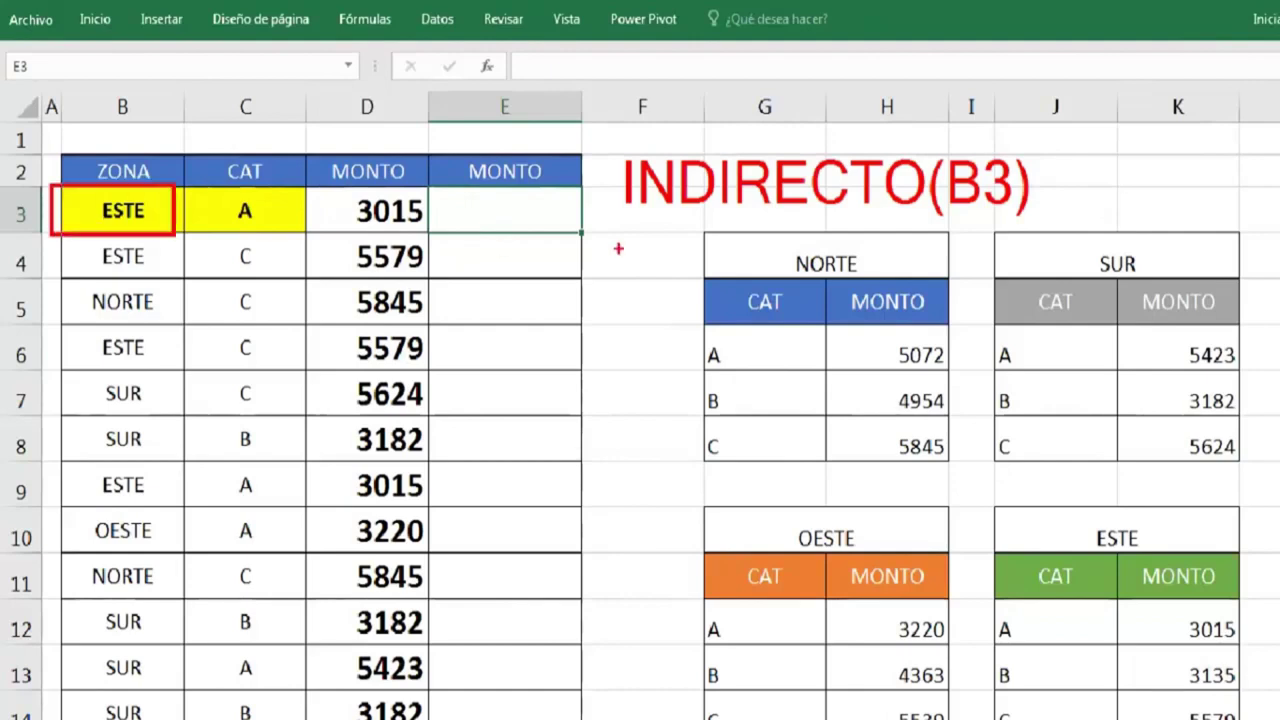
mouse_move(972, 214)
mouse_down()
mouse_move(780, 340)
mouse_move(302, 312)
mouse_move(165, 282)
mouse_move(188, 254)
mouse_up()
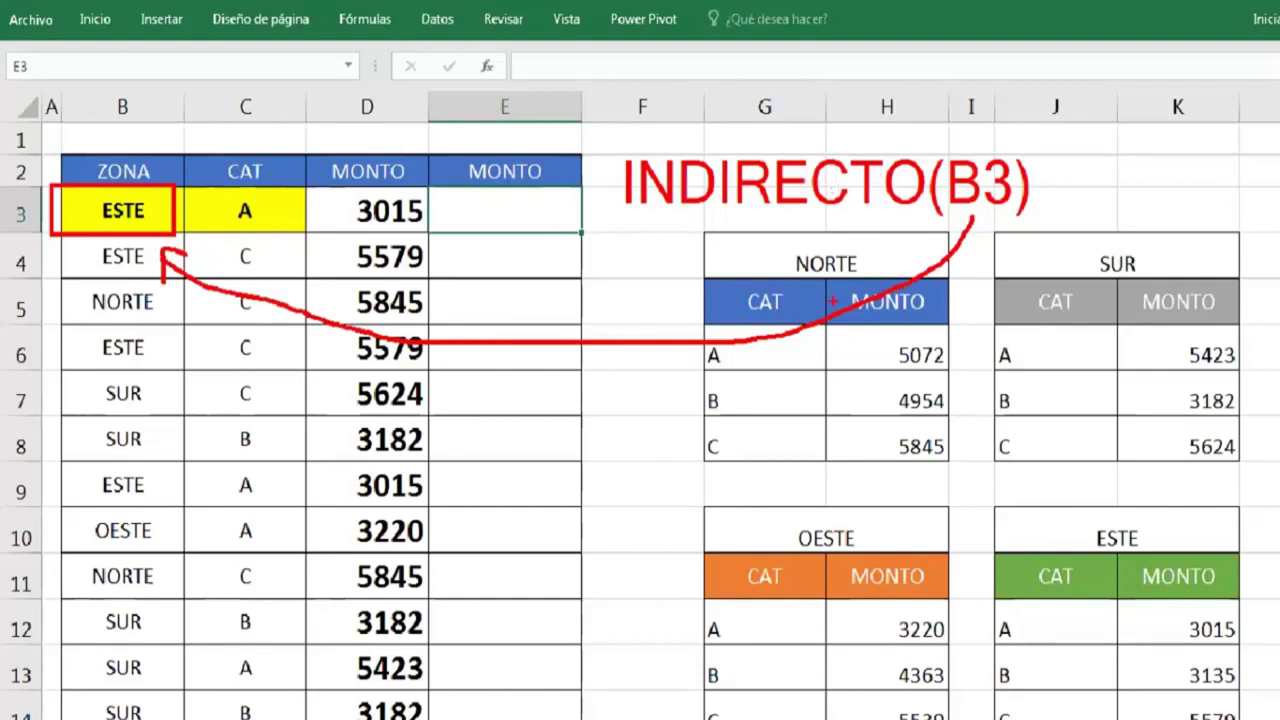
Box the ESTE and NORTE tables in red and label them ESTE and NORTE.
drag(994, 550, 1254, 716)
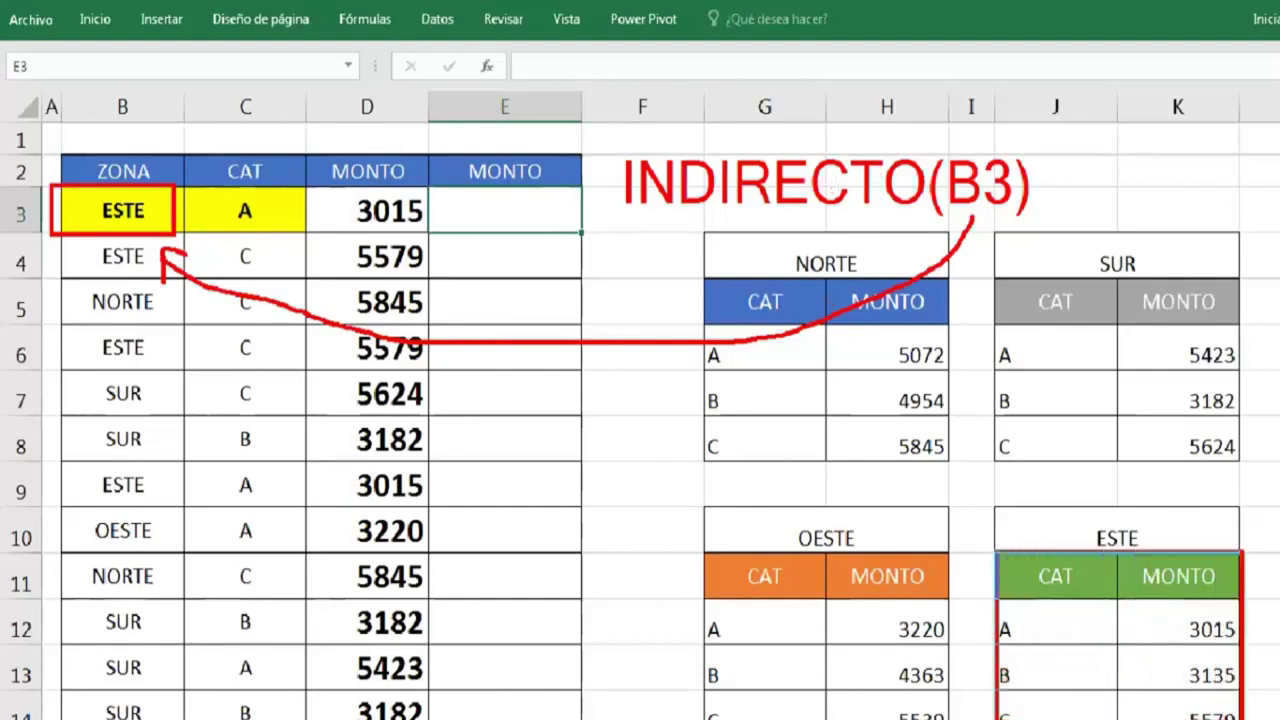
key(t)
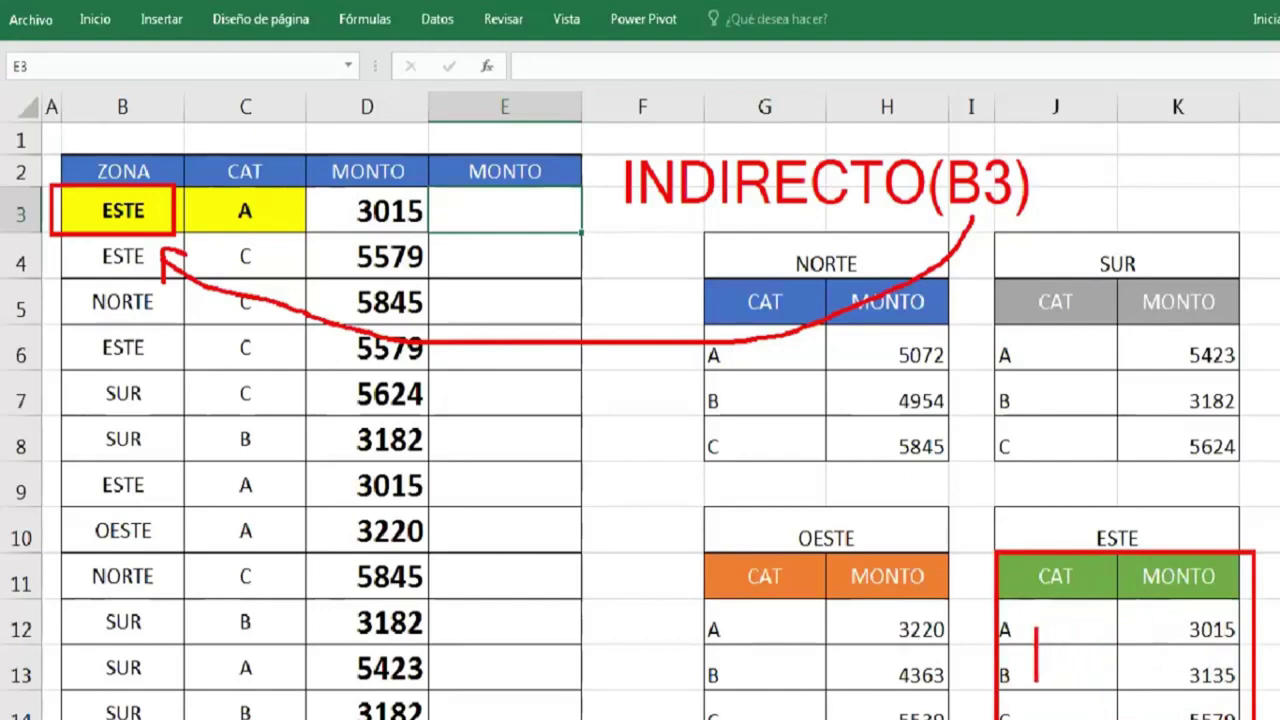
text(ESTE)
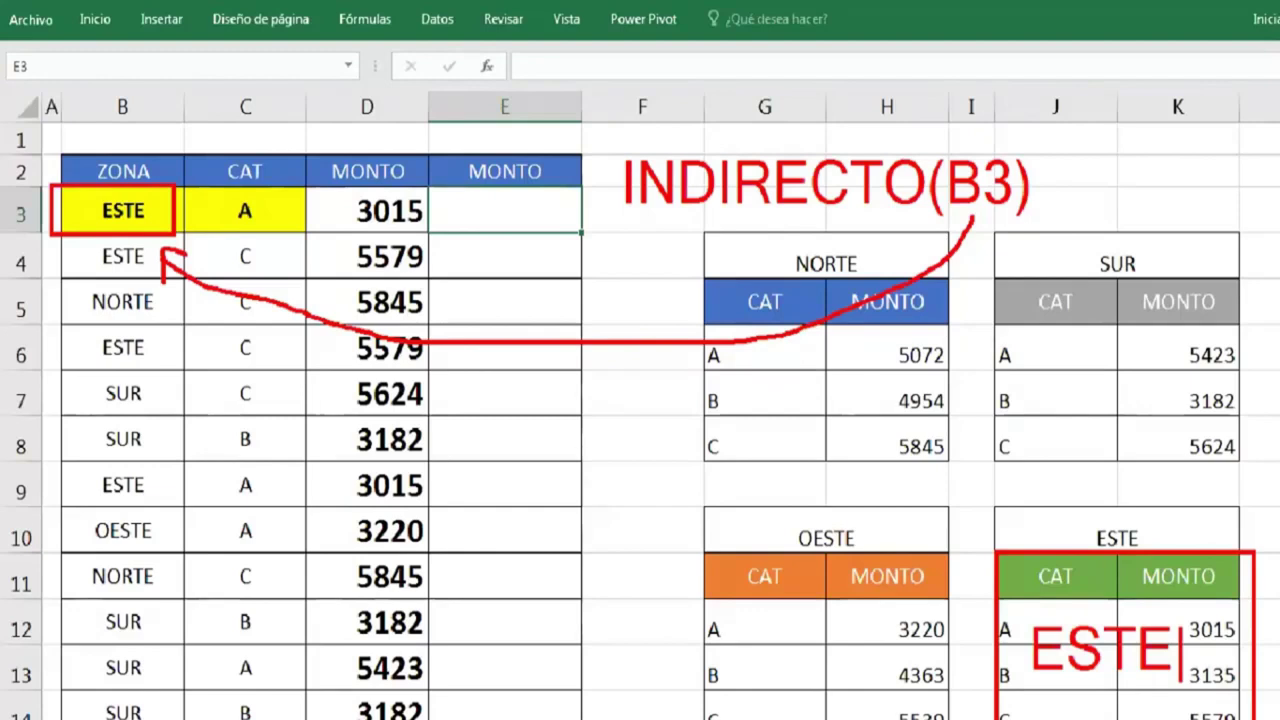
key(Escape)
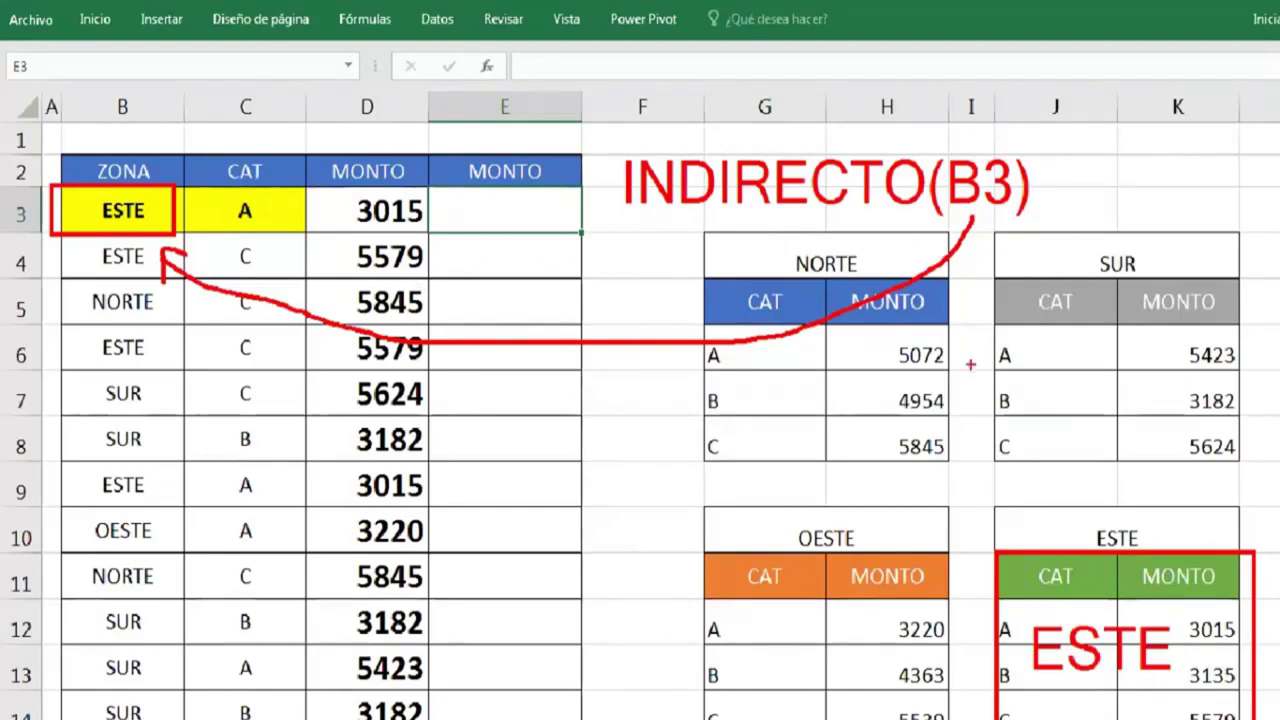
drag(700, 277, 948, 462)
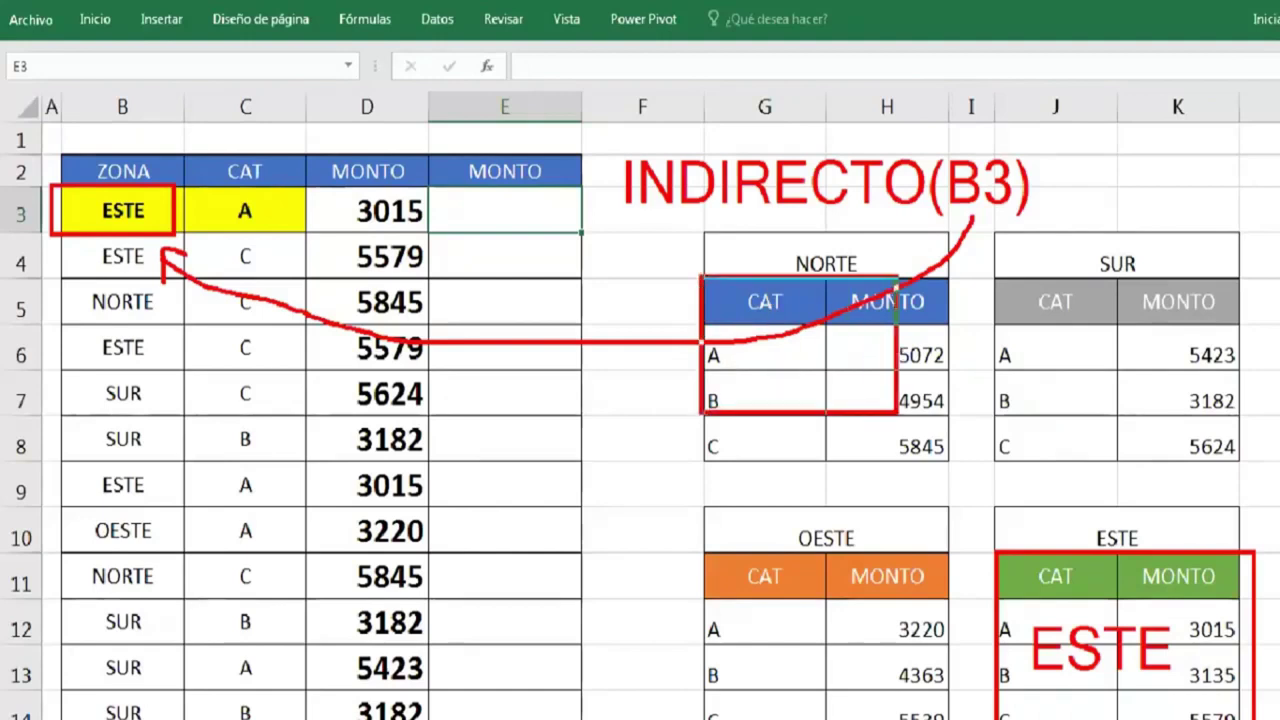
text(t)
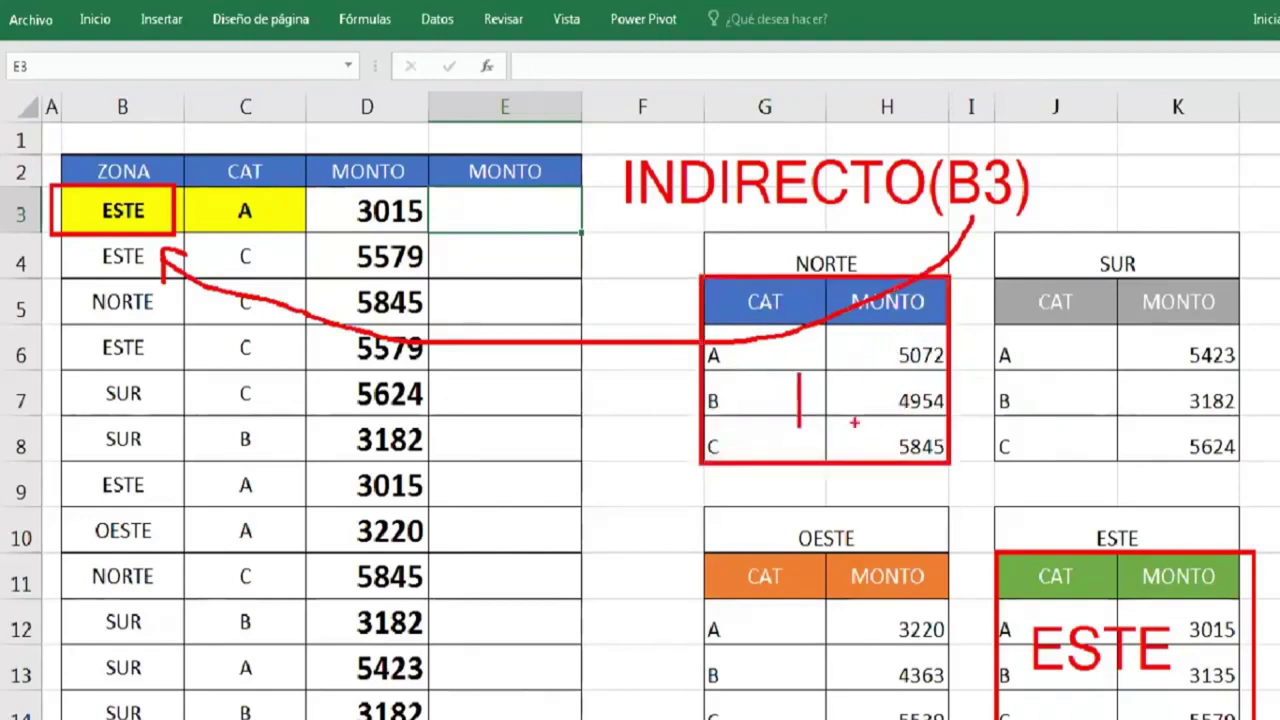
text(NORTE)
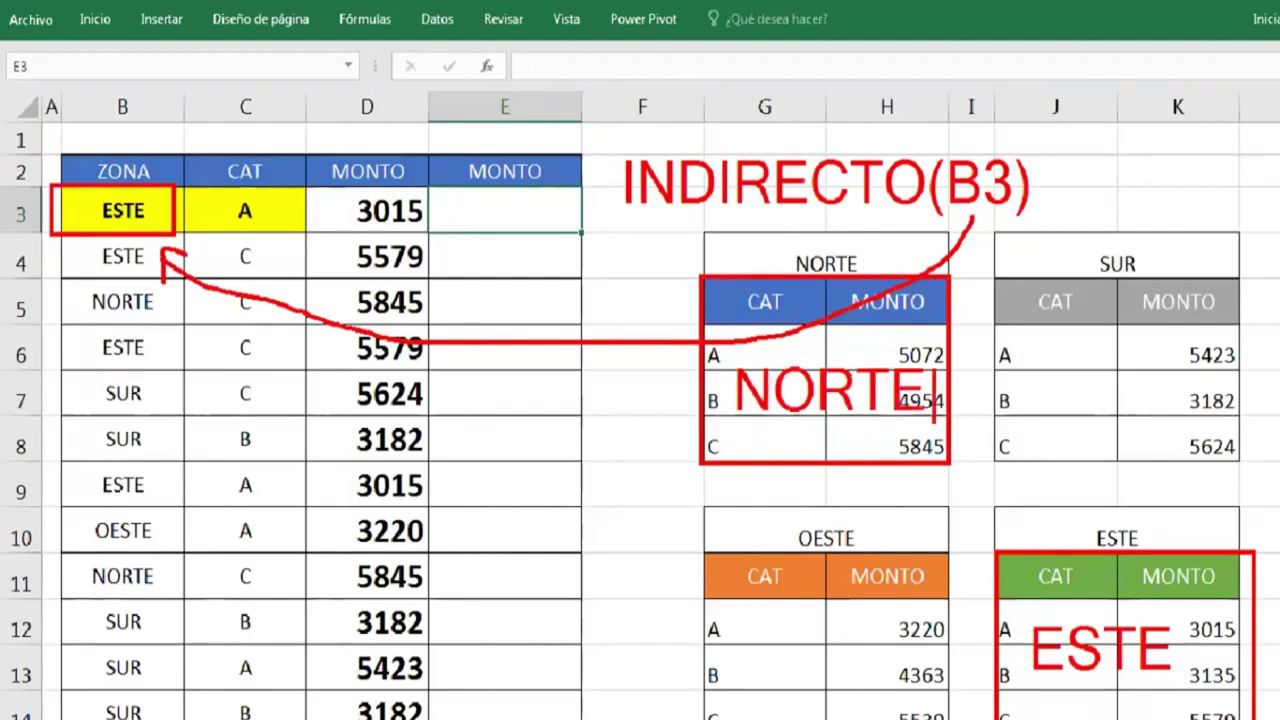
key(Escape)
Box the SUR and OESTE tables in red and start labelling them SUR and OESTE.
mouse_move(988, 278)
mouse_down()
mouse_move(1175, 440)
mouse_move(1240, 465)
mouse_up()
text(t)
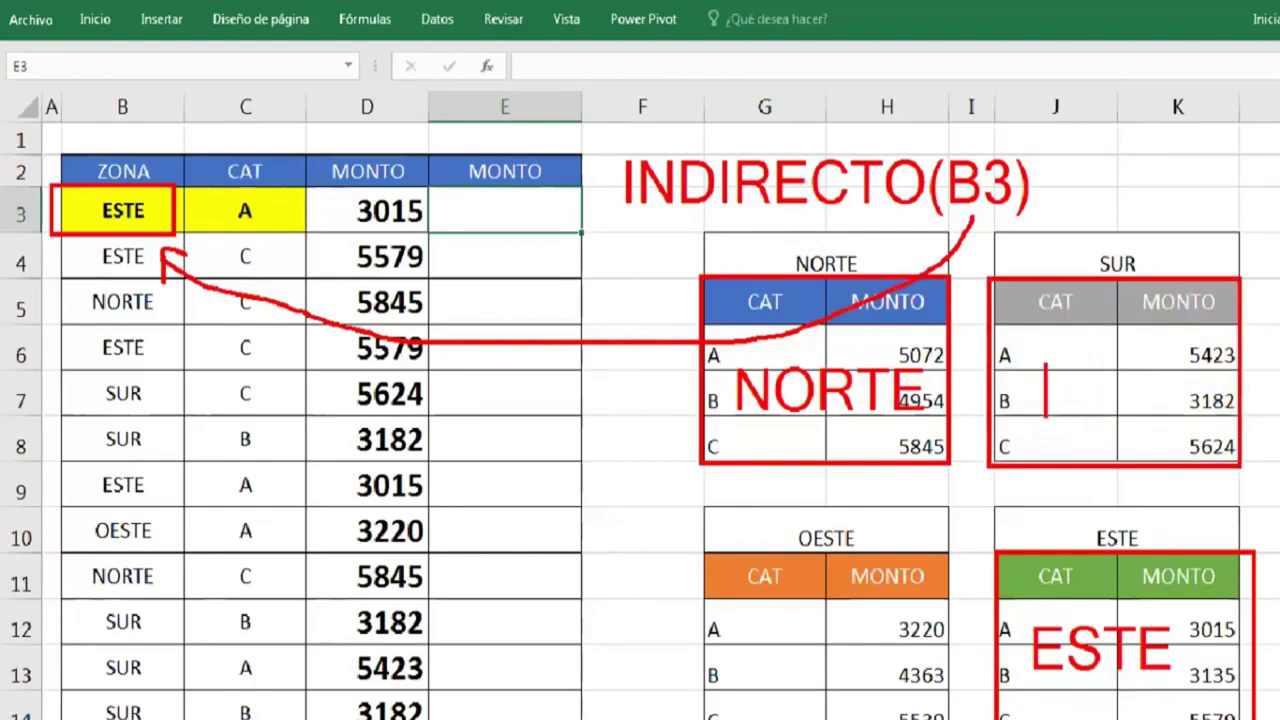
text(SUR)
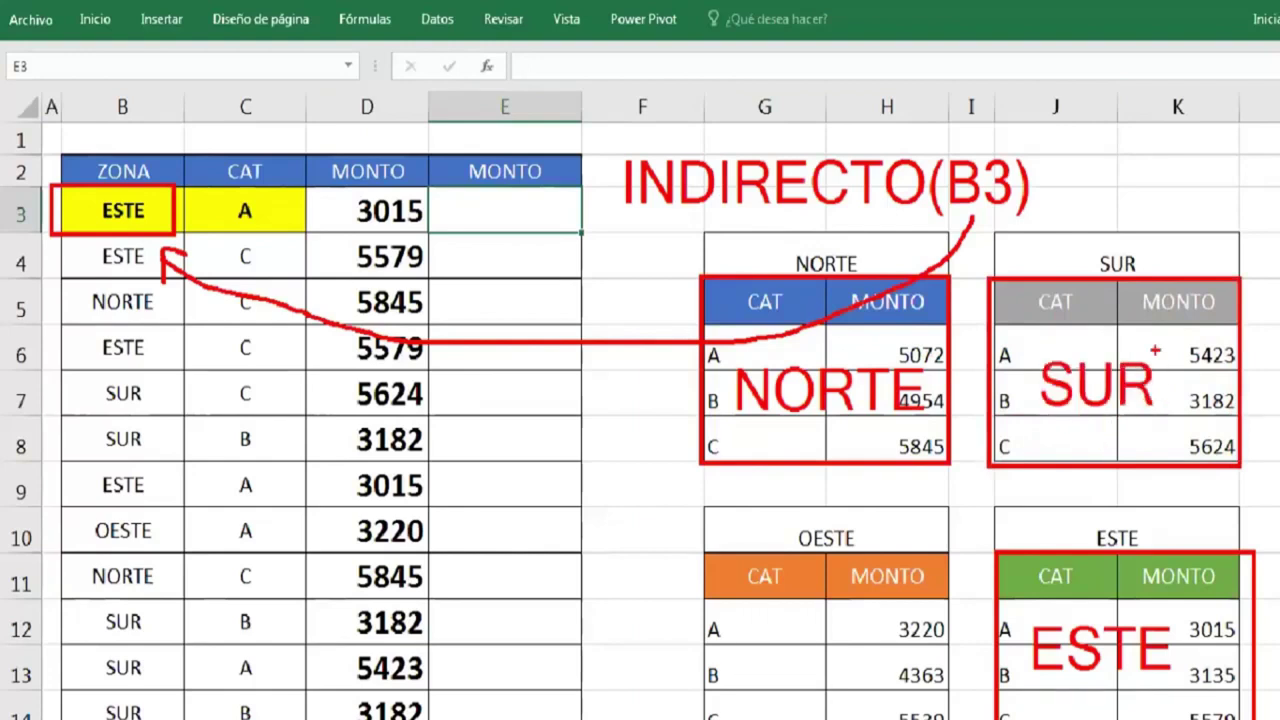
drag(700, 553, 950, 719)
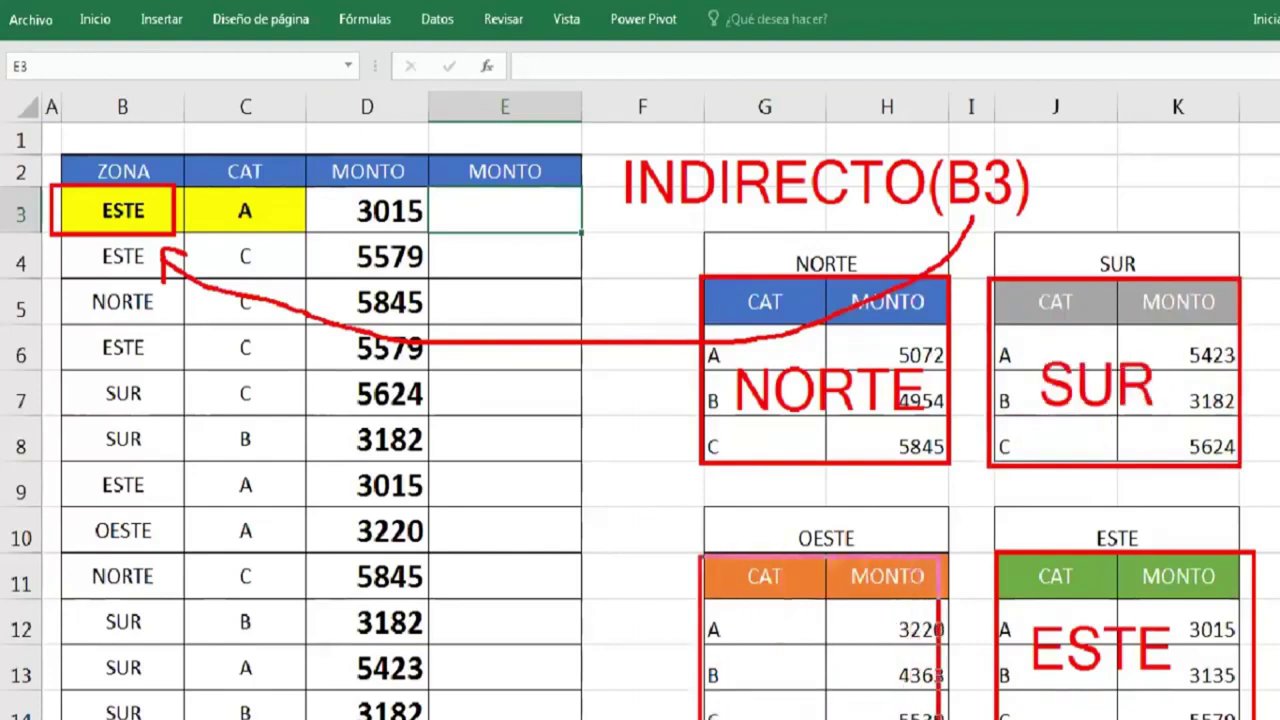
text(t)
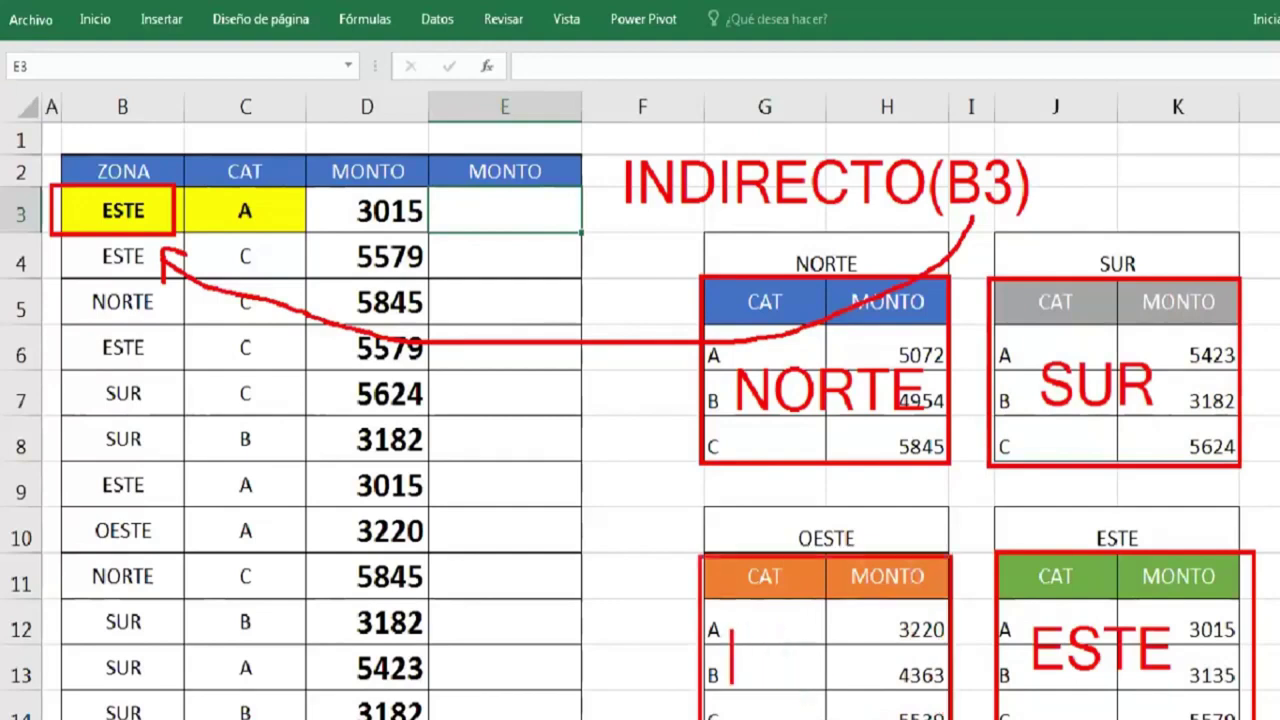
text(OESTE)
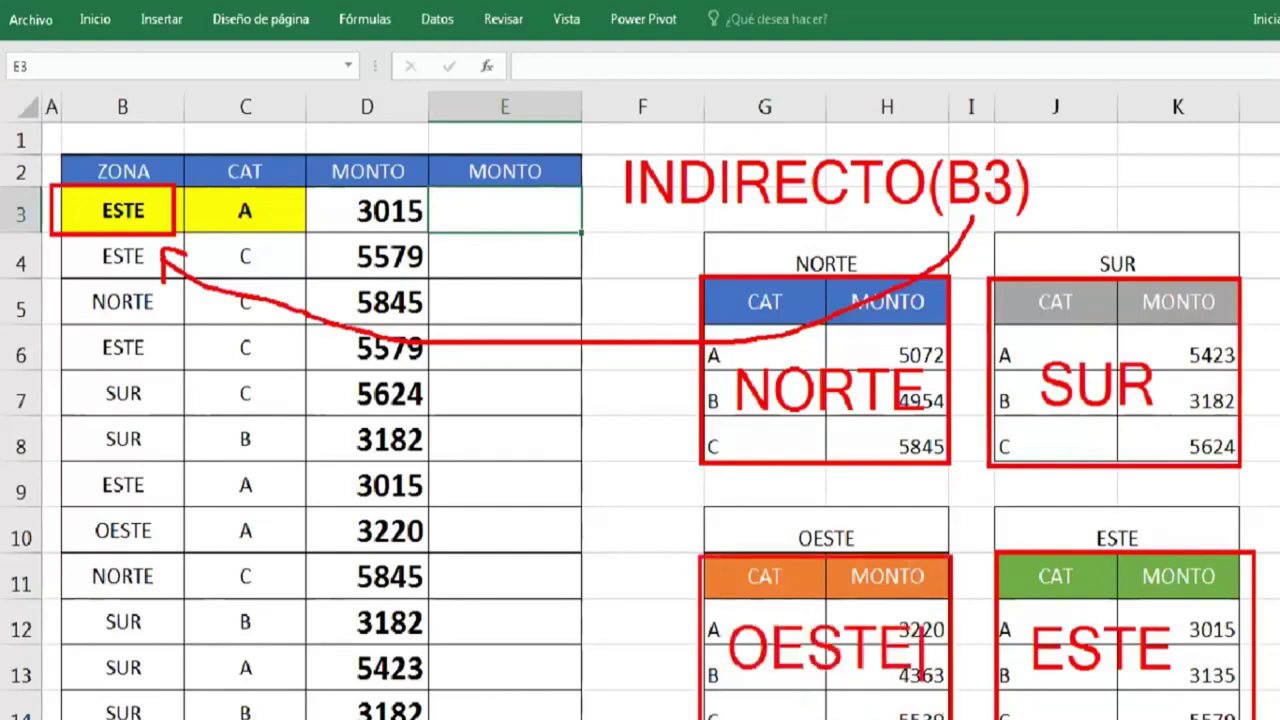
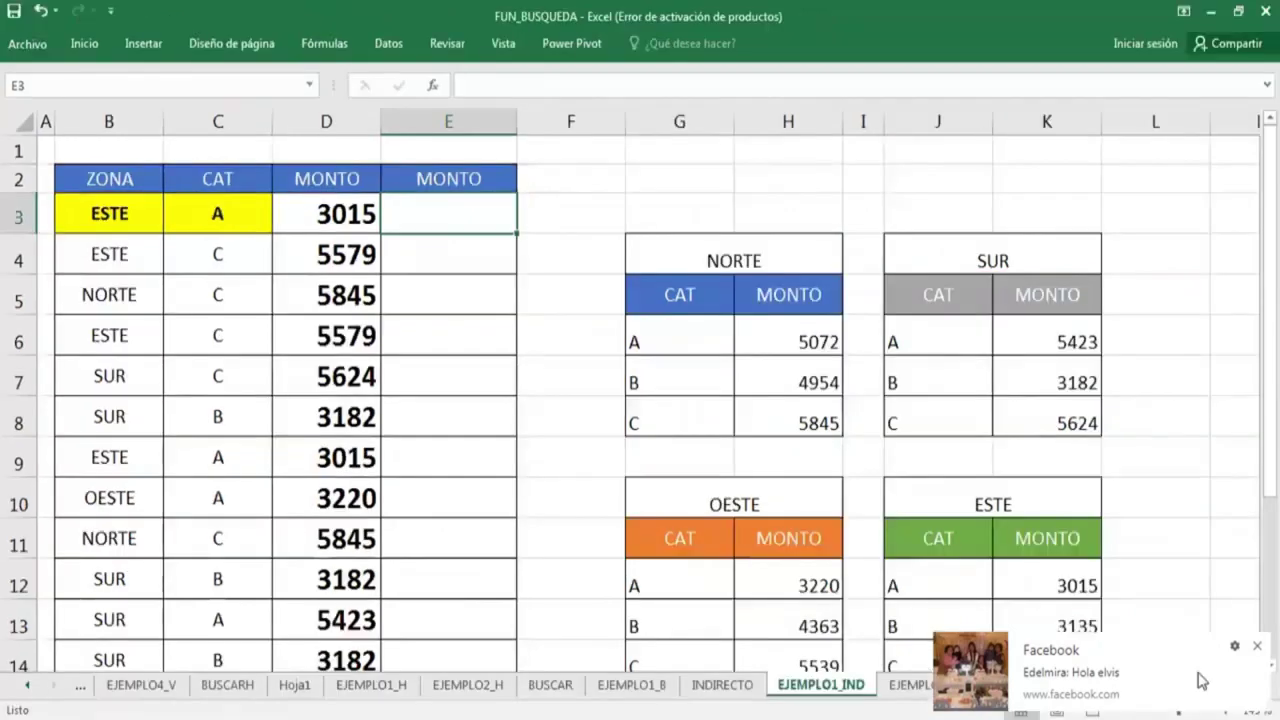
Name the NORTE and SUR tables' CAT/MONTO blocks as ranges NORTE and SUR.
click(748, 331)
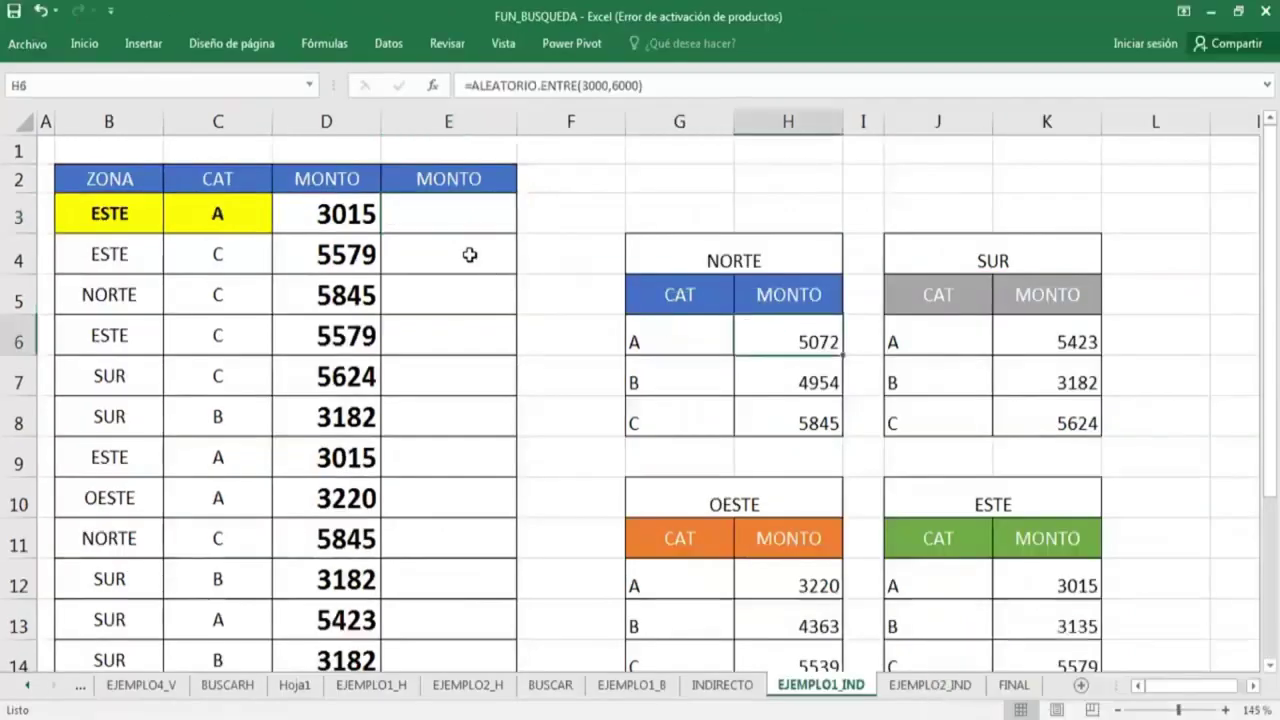
click(665, 294)
click(688, 261)
drag(688, 261, 683, 426)
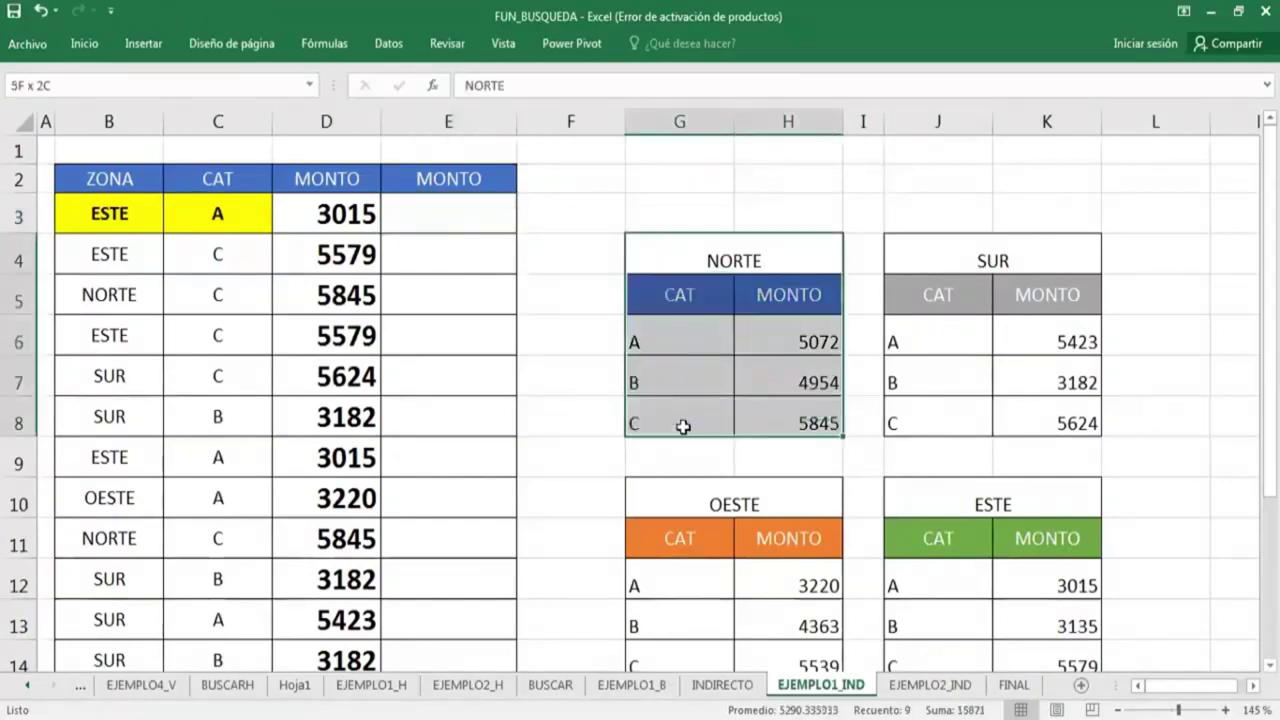
click(682, 300)
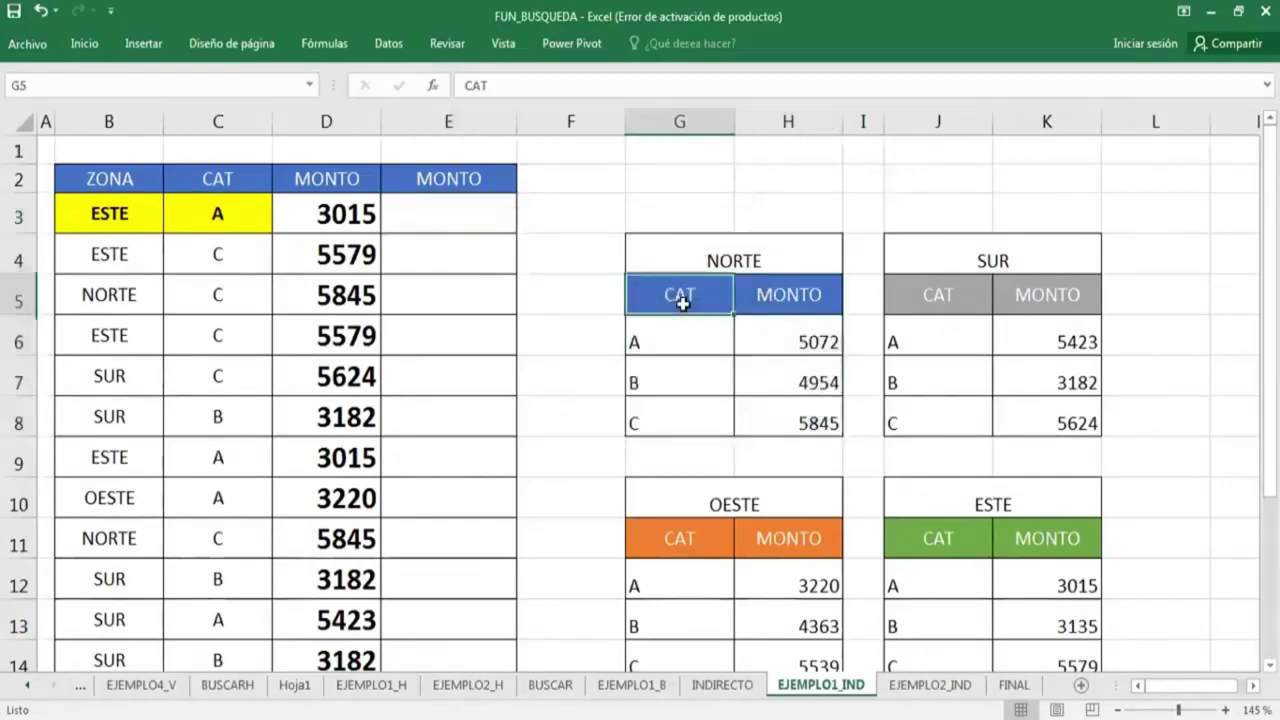
mouse_move(682, 303)
mouse_down()
mouse_move(785, 303)
mouse_move(793, 432)
mouse_up()
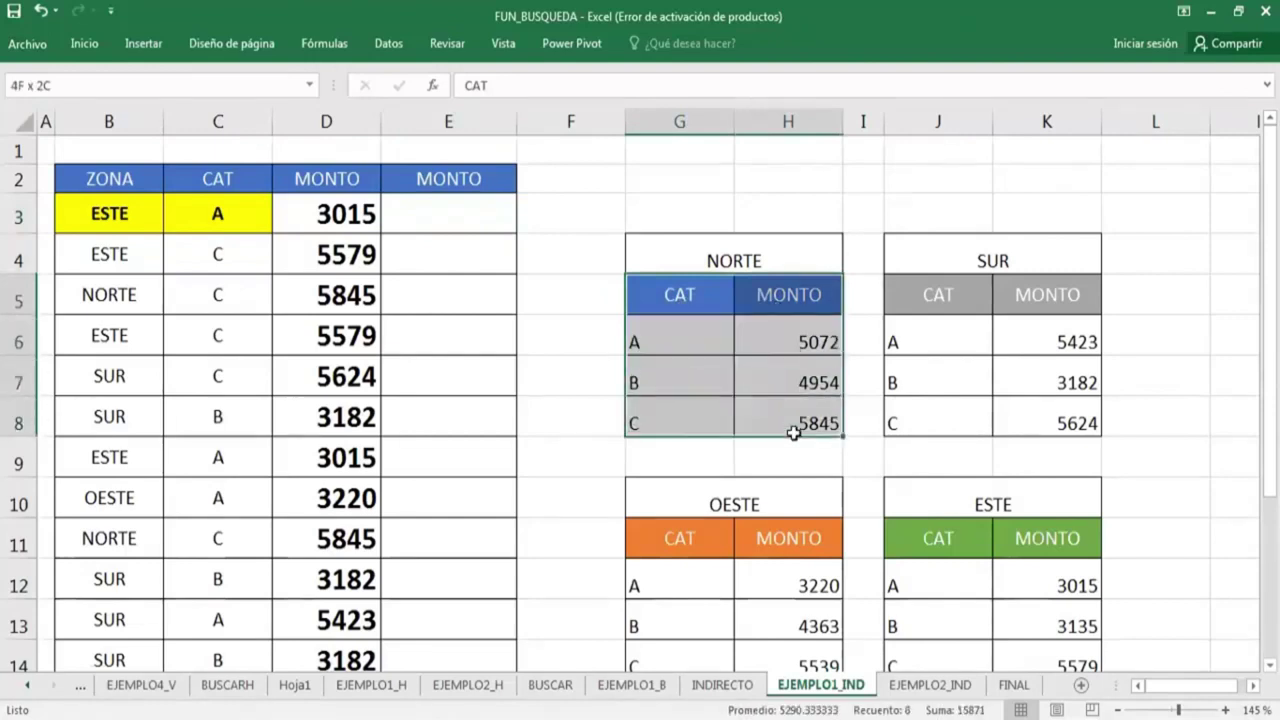
click(210, 88)
text(NORTE)
key(Return)
drag(963, 297, 1011, 411)
click(185, 85)
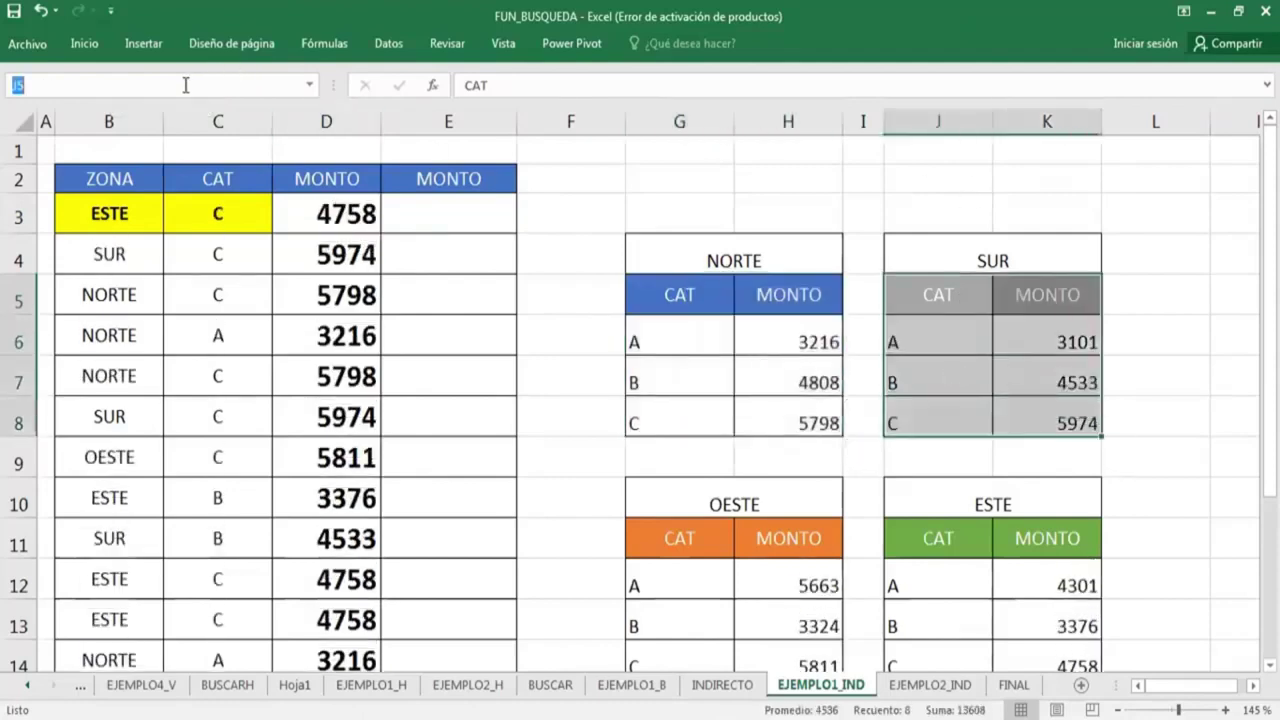
text(SUR)
key(Return)
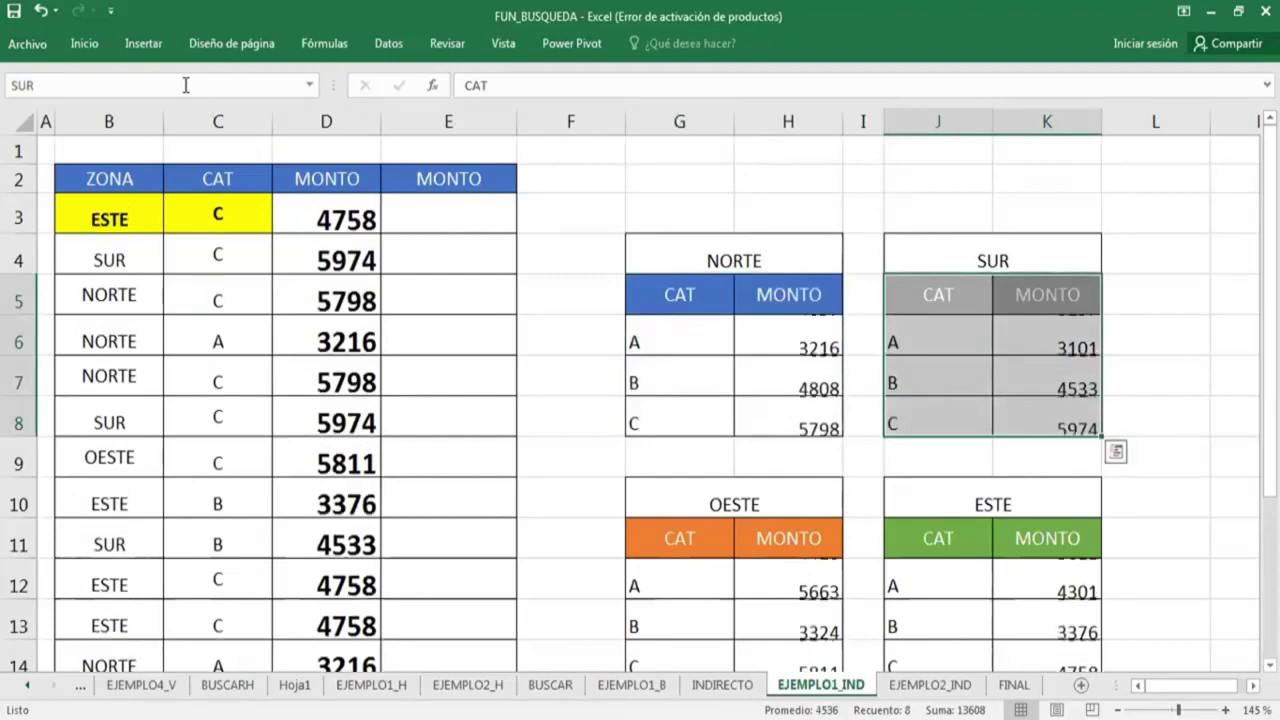
Name the OESTE and ESTE tables' CAT/MONTO blocks as ranges OESTE and ESTE.
scroll(720, 465, down, 1)
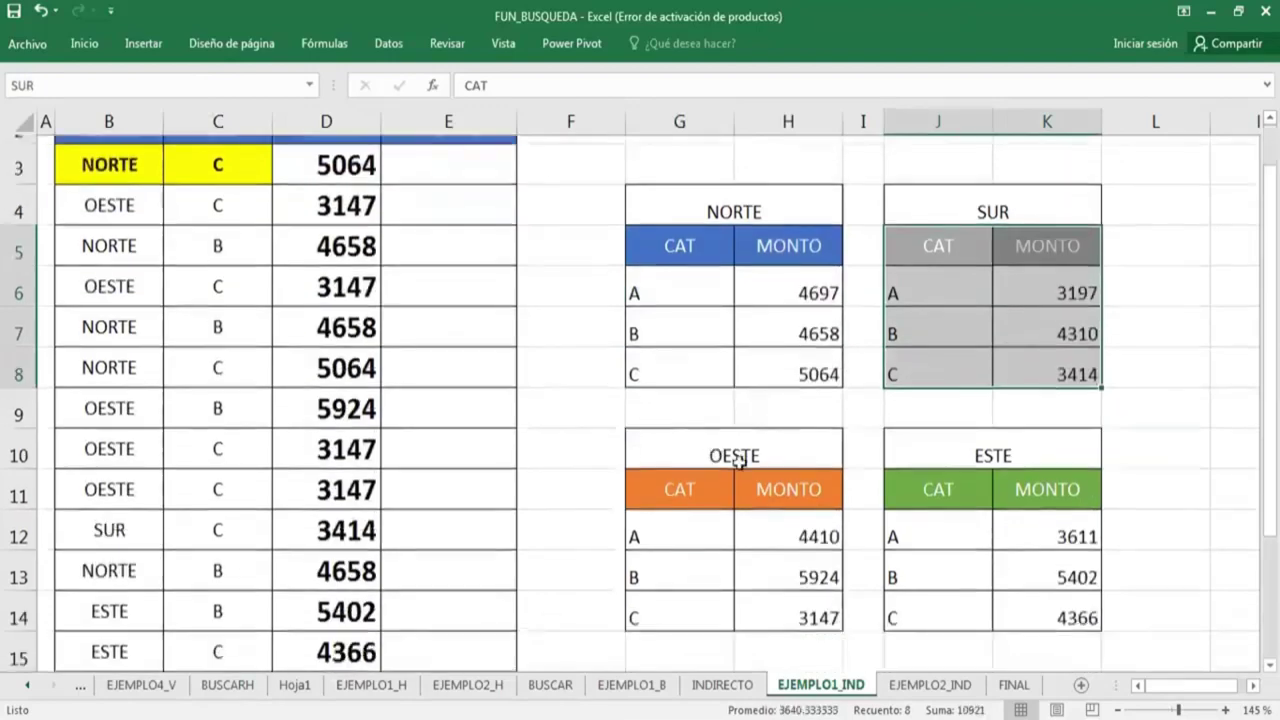
drag(679, 440, 784, 565)
click(58, 85)
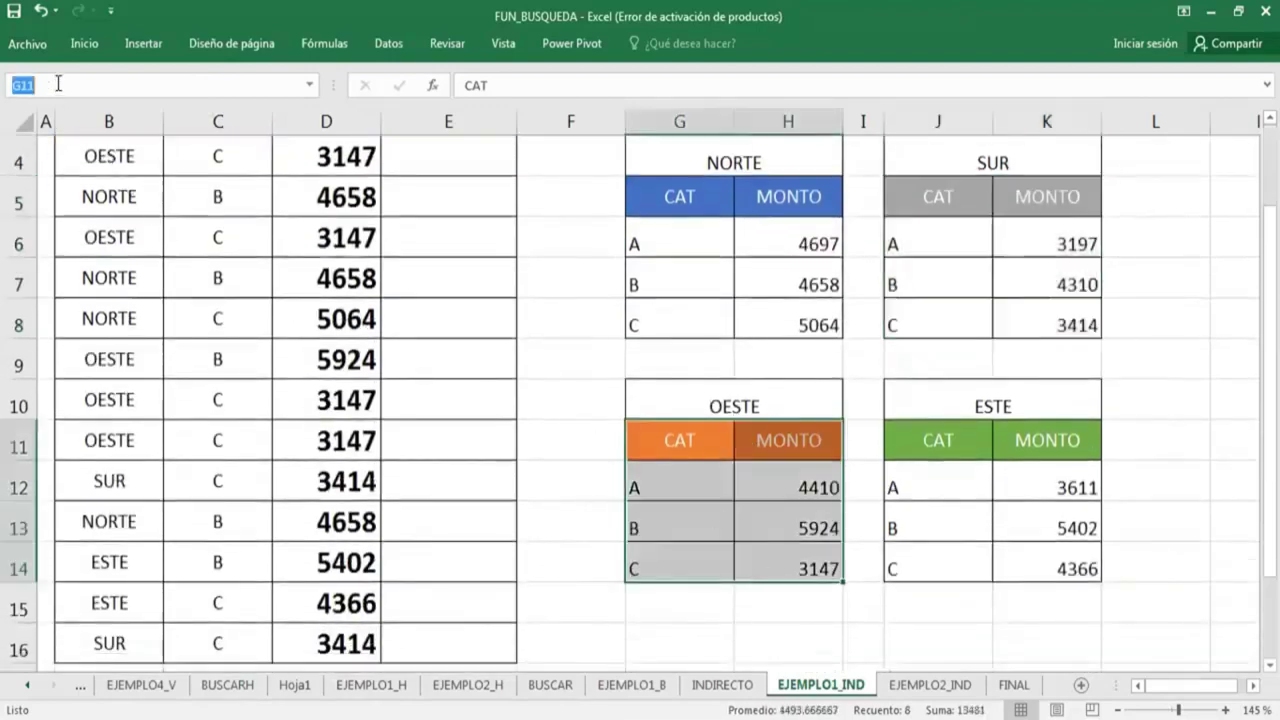
text(OESTE)
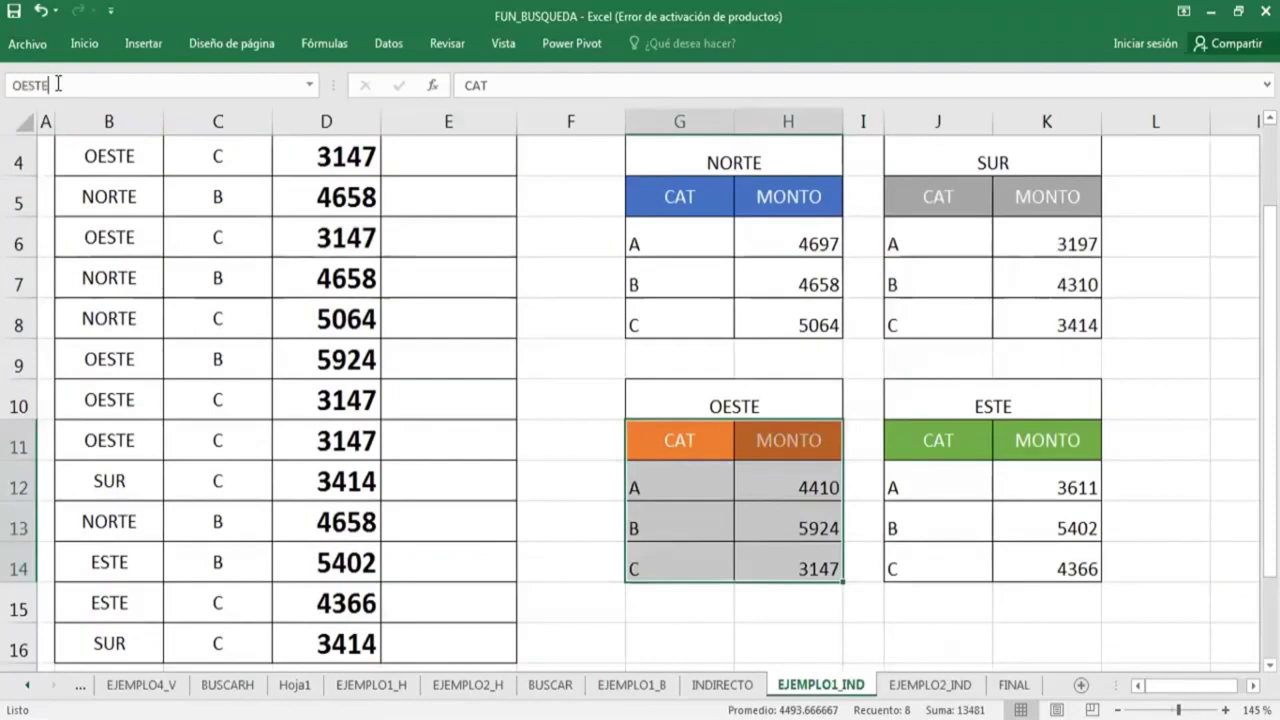
key(Return)
mouse_move(960, 452)
mouse_down()
mouse_move(1026, 483)
mouse_move(1063, 566)
mouse_up()
click(86, 84)
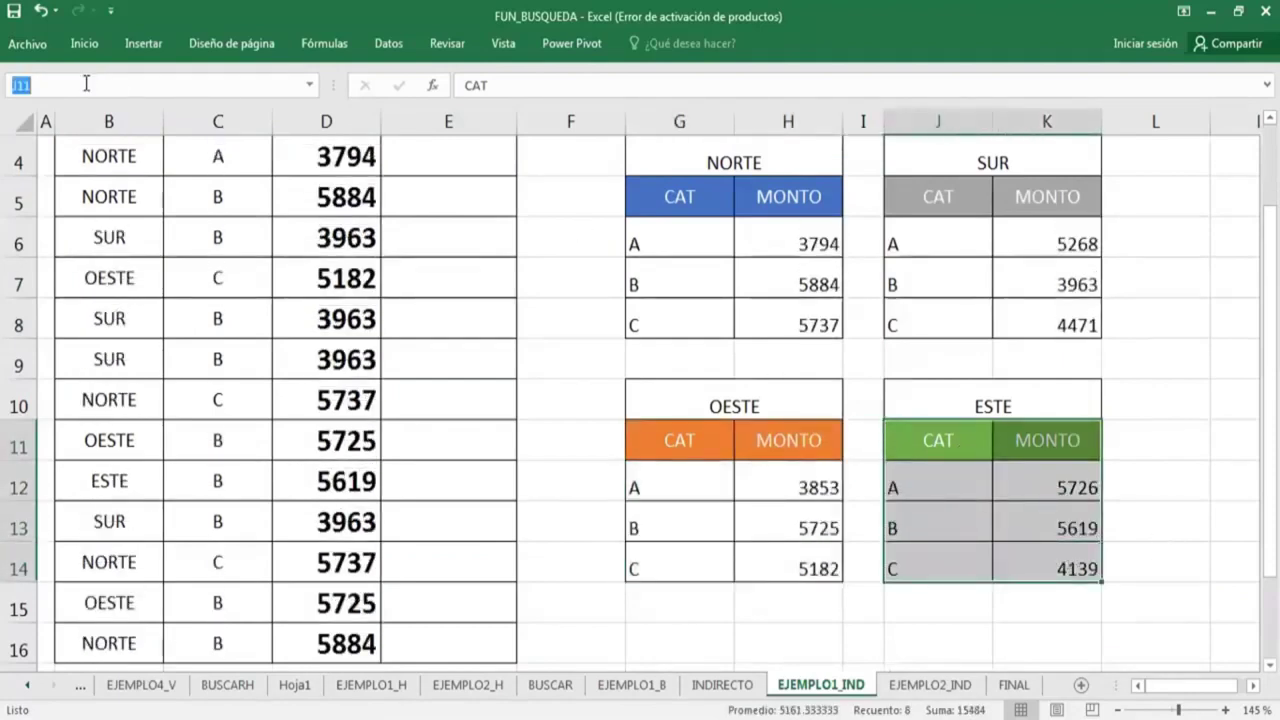
text(ESTE)
key(Return)
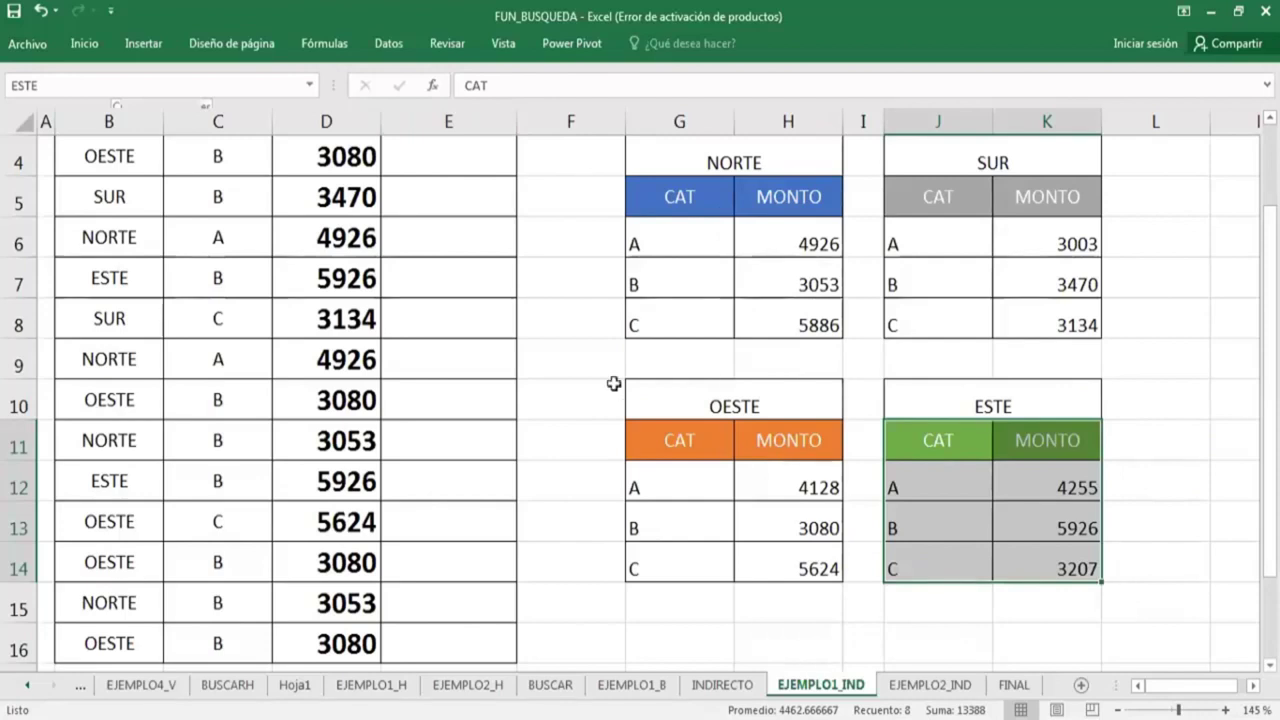
Reselect the OESTE, NORTE, SUR and ESTE tables to verify their range names.
mouse_move(714, 451)
mouse_down()
mouse_move(820, 590)
mouse_move(814, 566)
mouse_up()
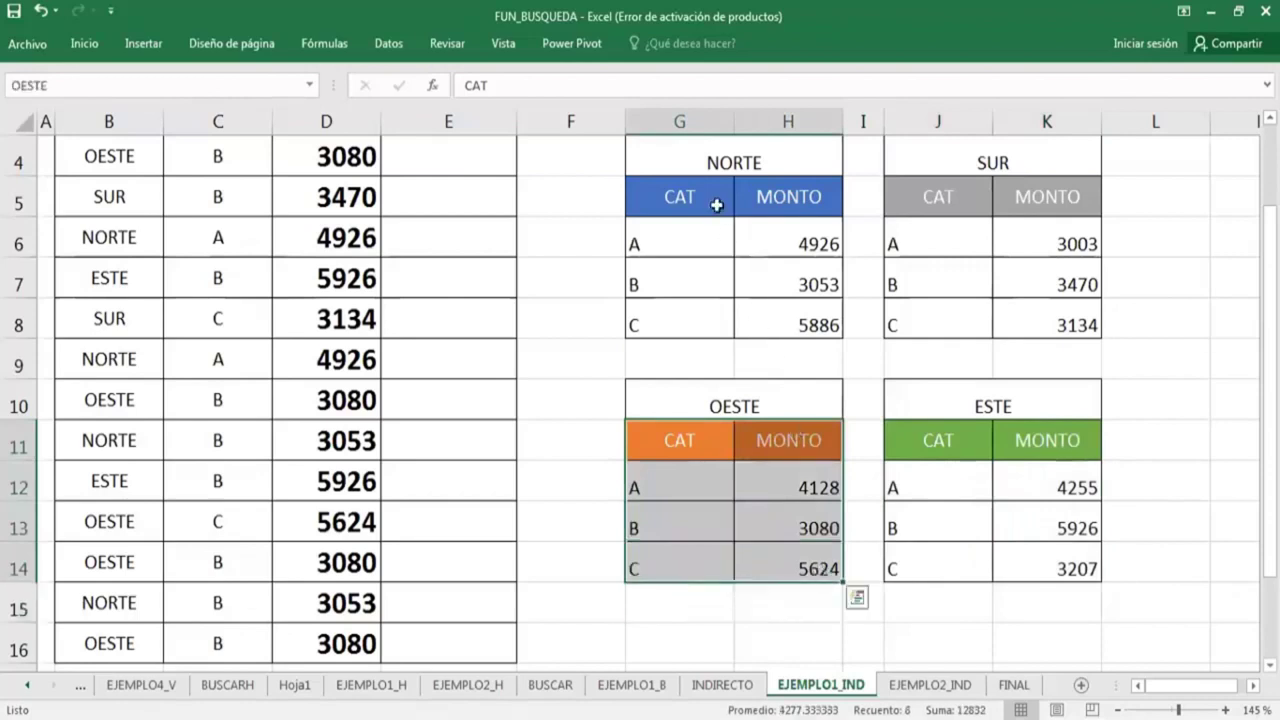
mouse_move(714, 198)
mouse_down()
mouse_move(785, 205)
mouse_move(822, 326)
mouse_up()
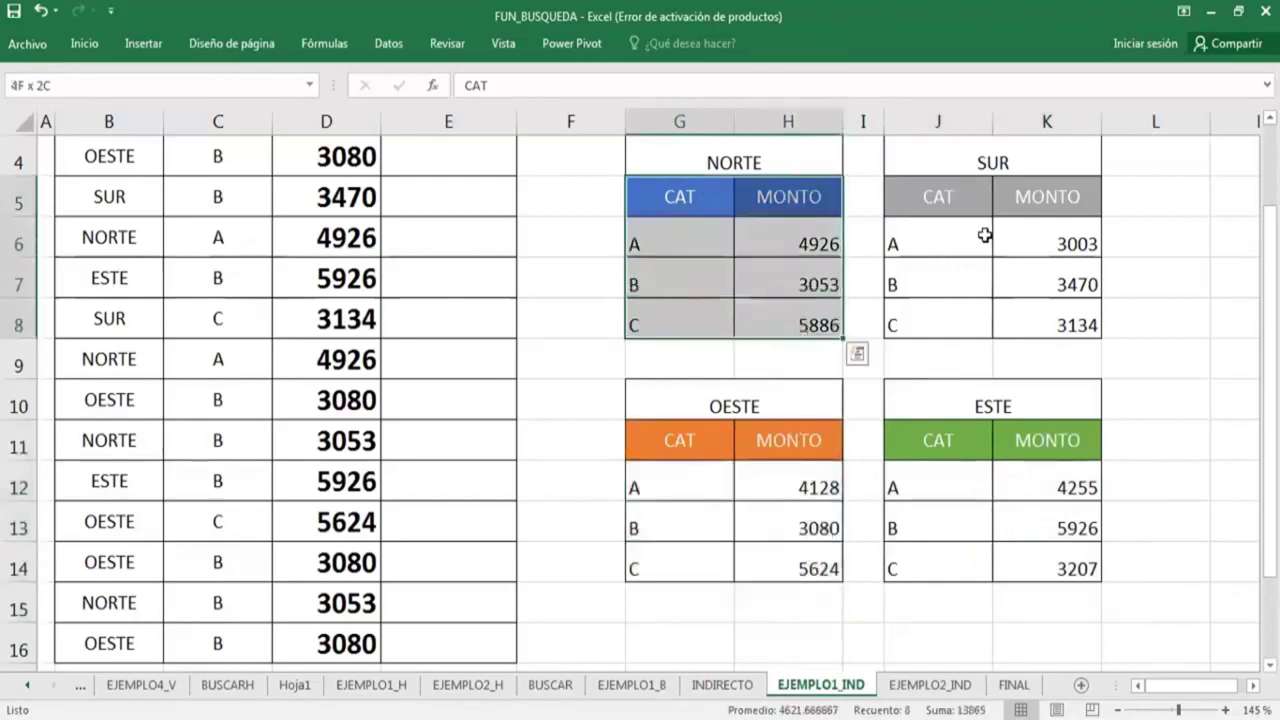
drag(969, 208, 1066, 323)
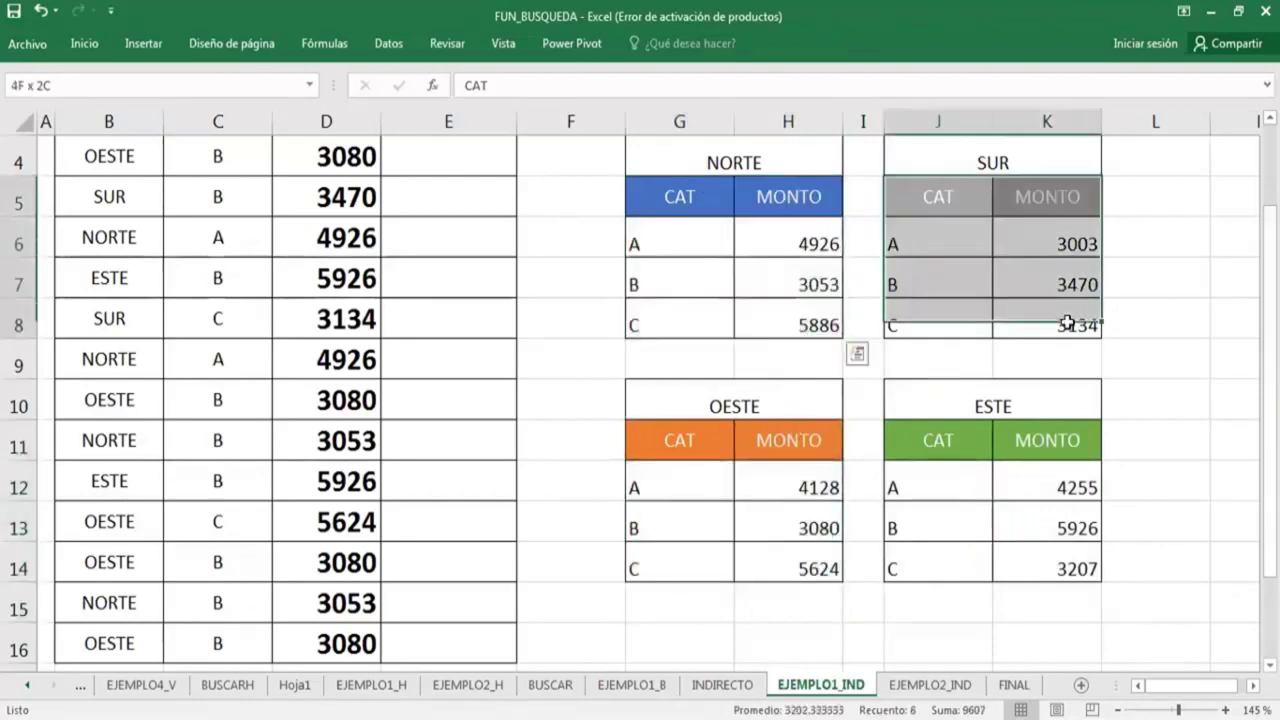
click(983, 451)
drag(988, 463, 1060, 571)
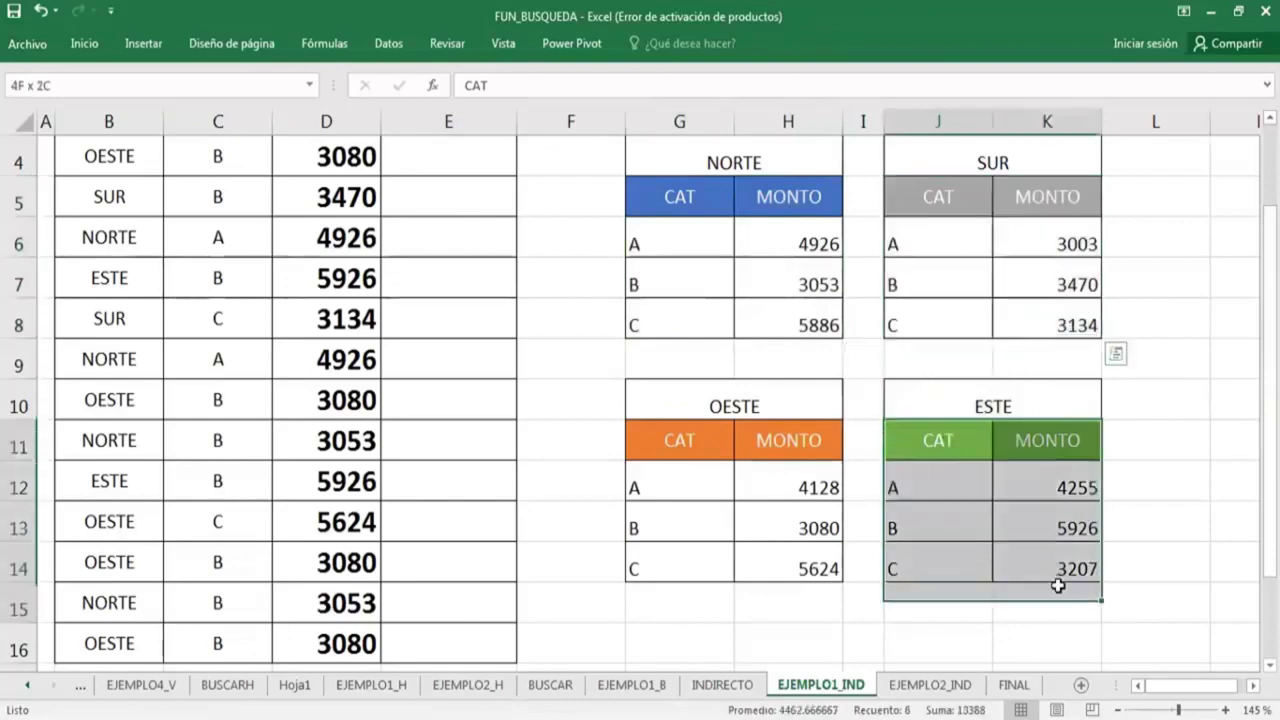
click(790, 490)
scroll(800, 366, up, 1)
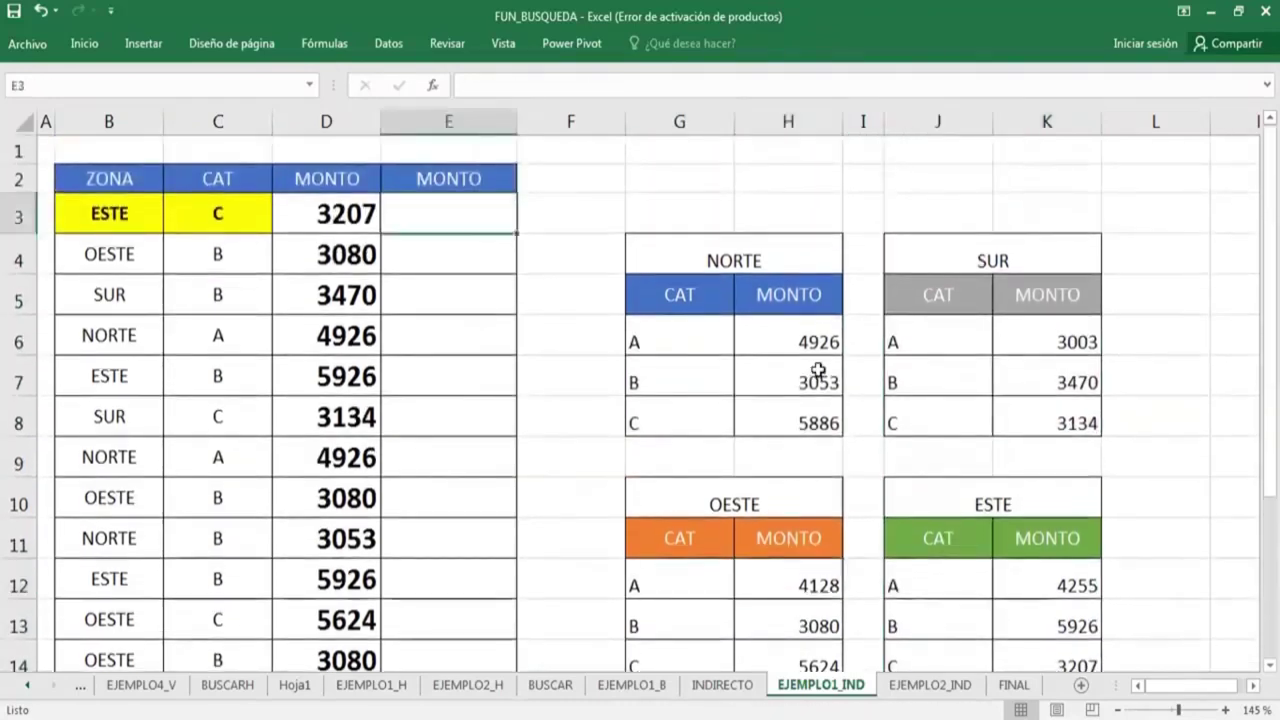
Enter =BUSCARV(C3,NORTE,2,0) in E3, which returns 4207.
text(=BU)
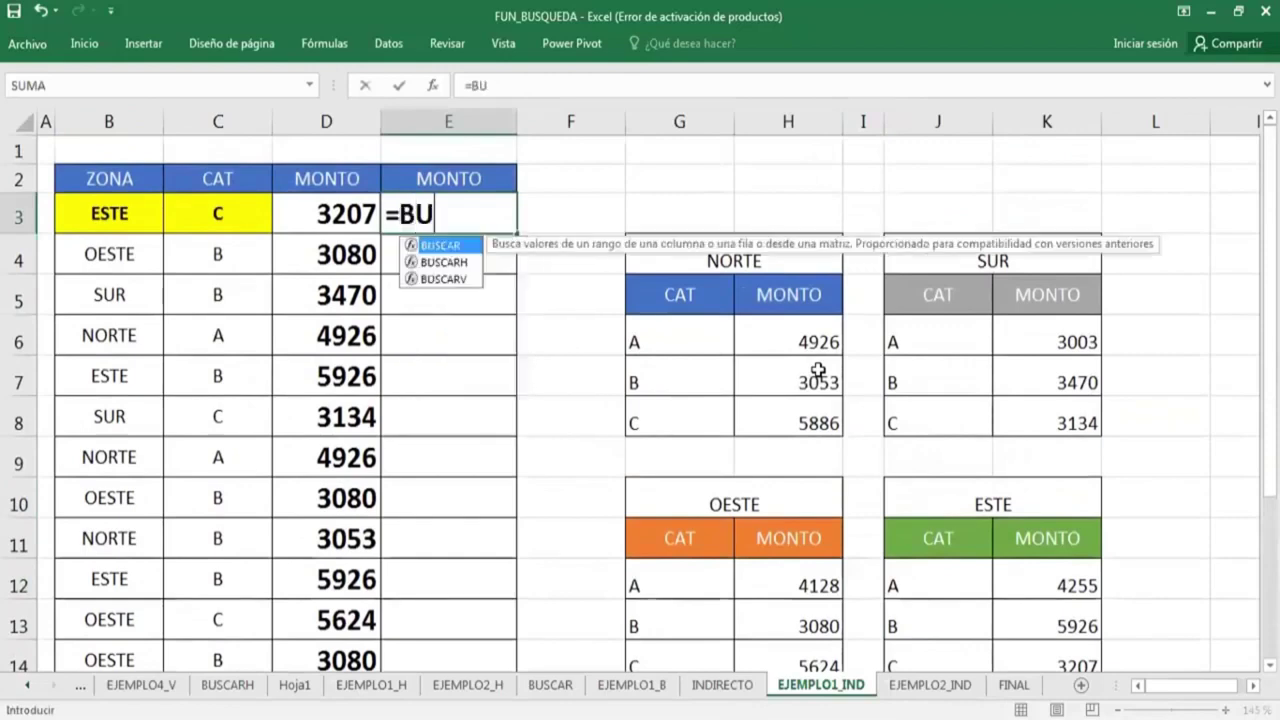
text(S)
key(Down)
key(Down)
key(Tab)
key(Left)
key(Left)
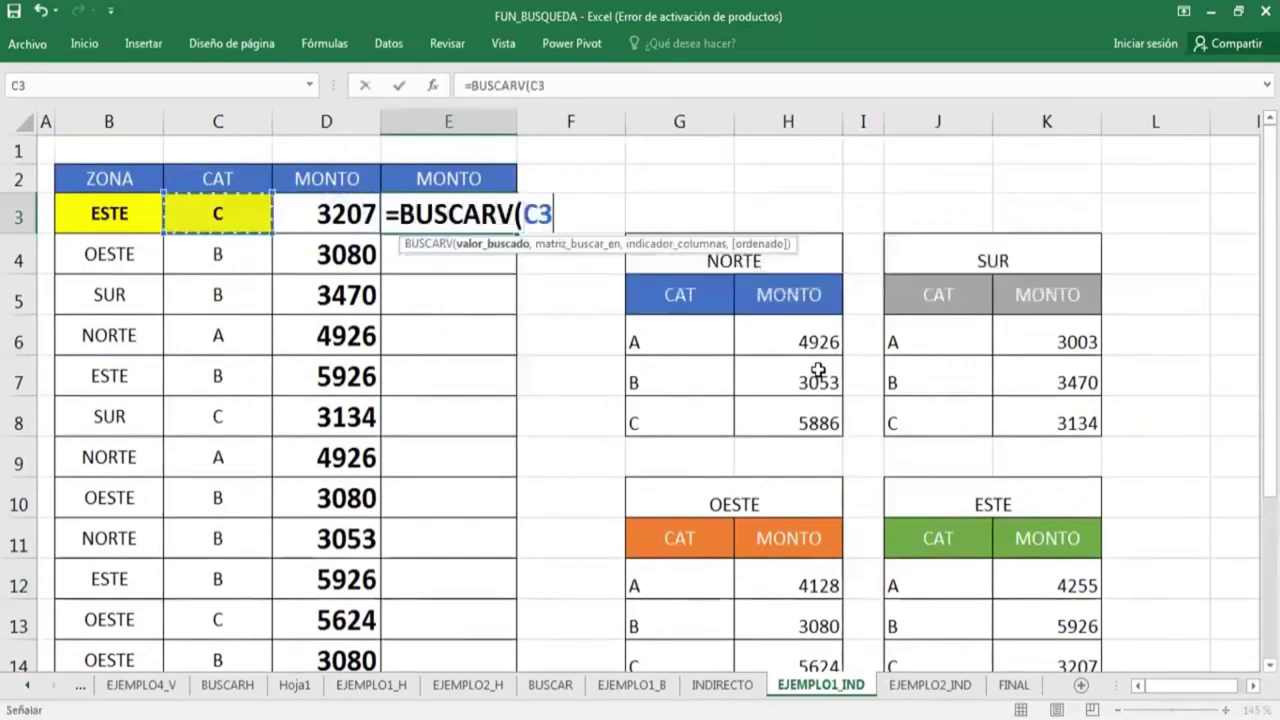
text(,NO)
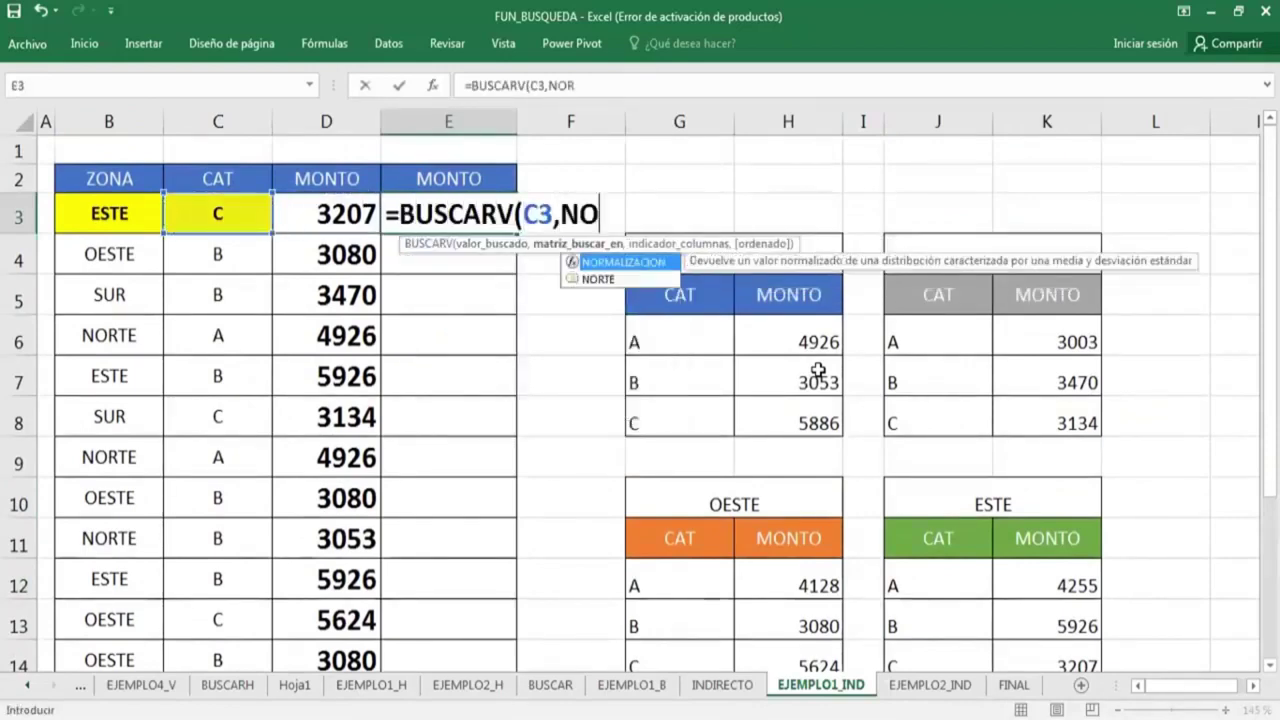
text(RTE,)
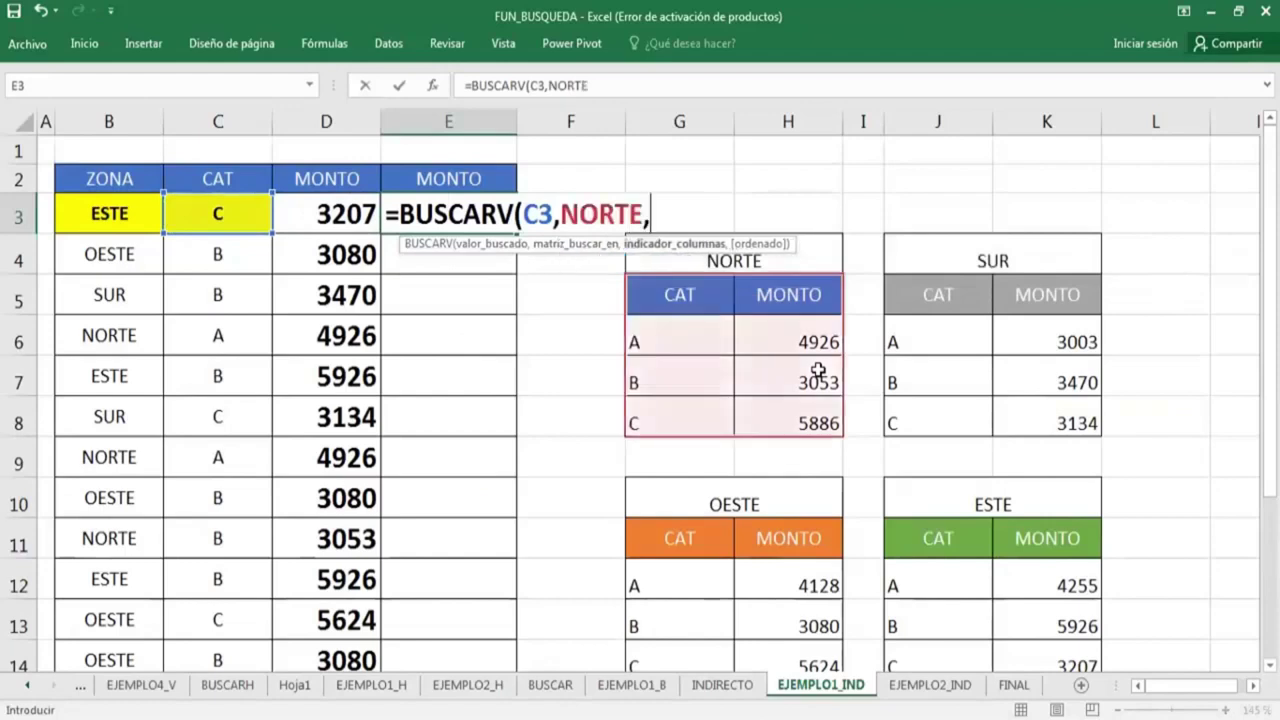
text(2)
text(,0)
text())
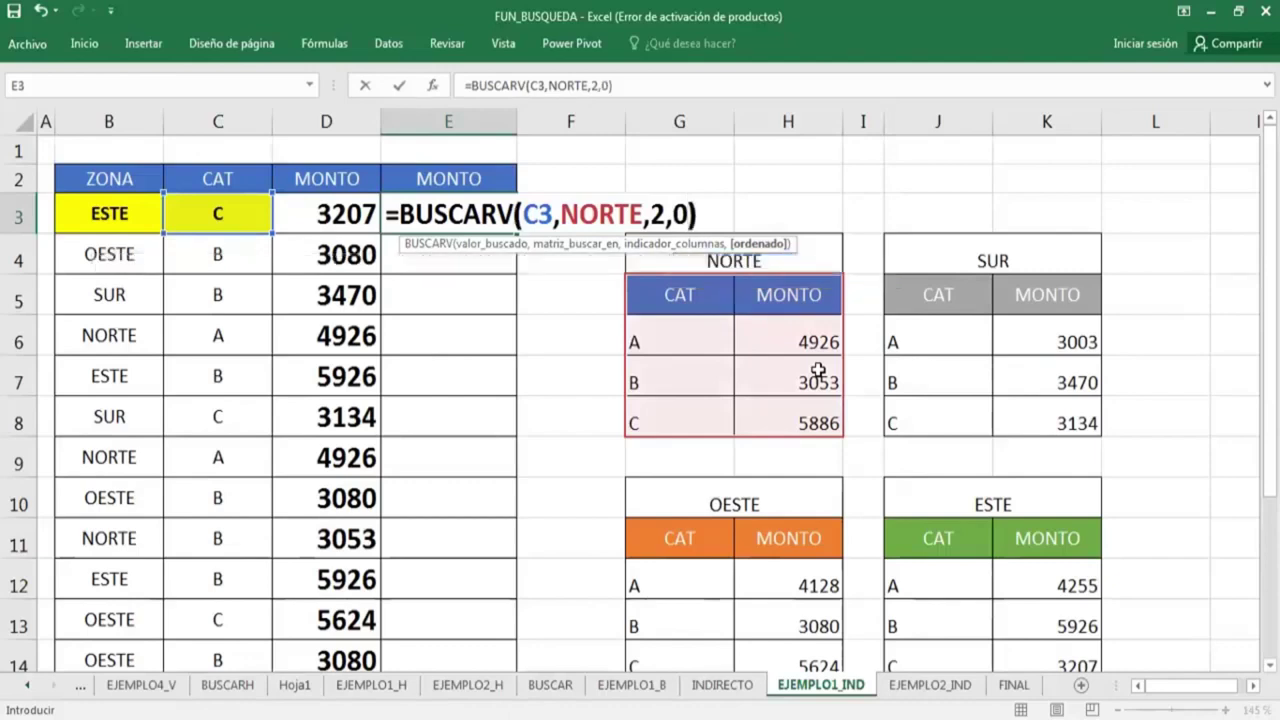
key(Return)
key(Up)
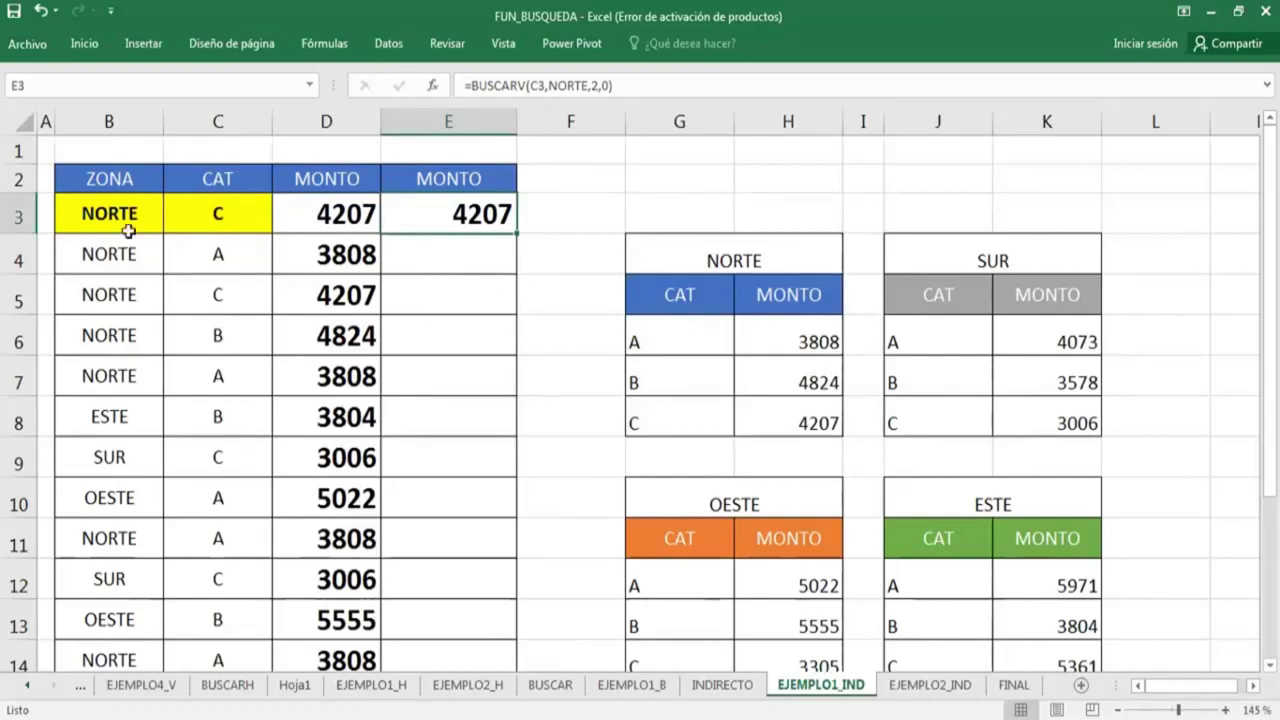
Replace NORTE in E3's formula with INDIRECTO(B3), giving =BUSCARV(C3,INDIRECTO(B3),2,0).
double_click(488, 216)
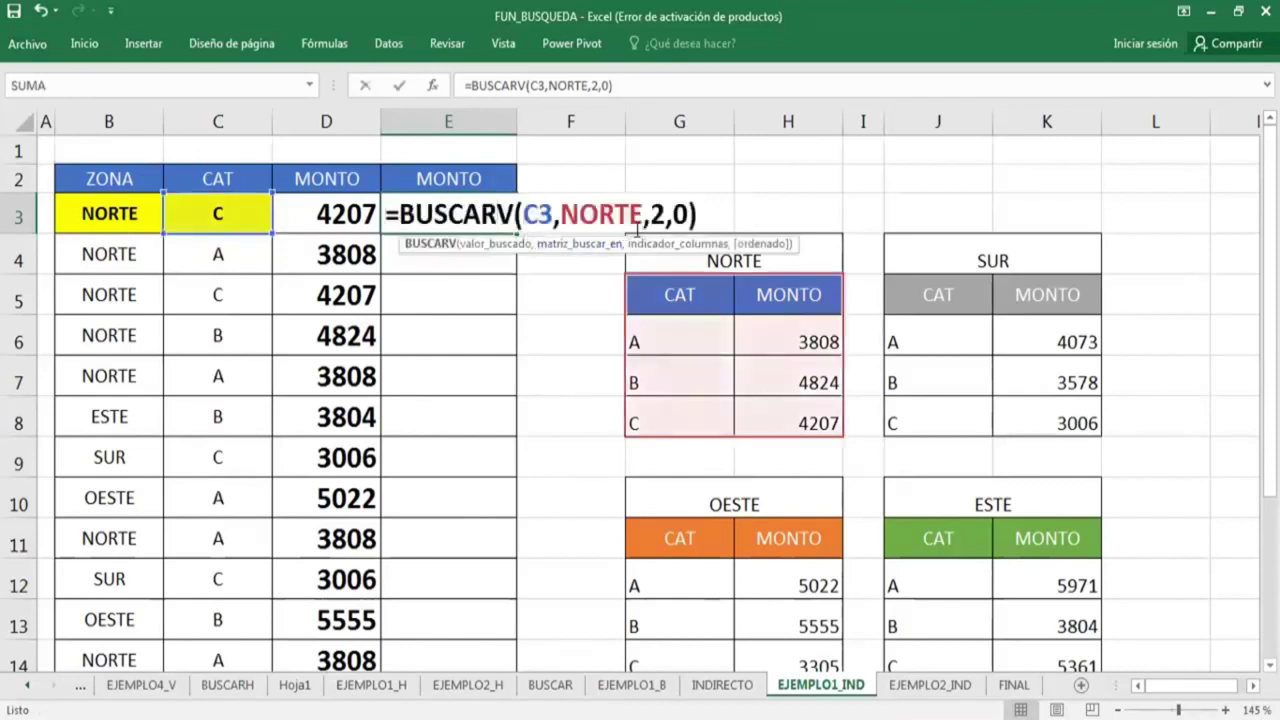
drag(642, 216, 561, 216)
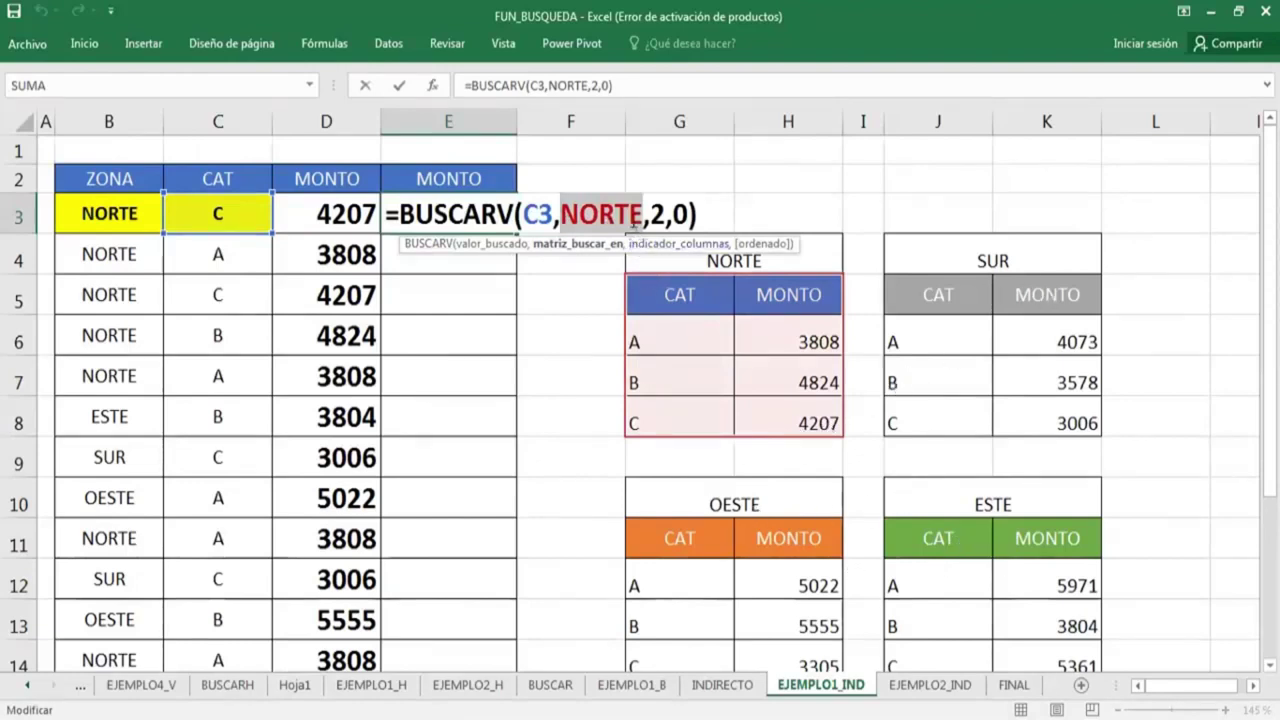
click(641, 215)
double_click(636, 213)
text(I)
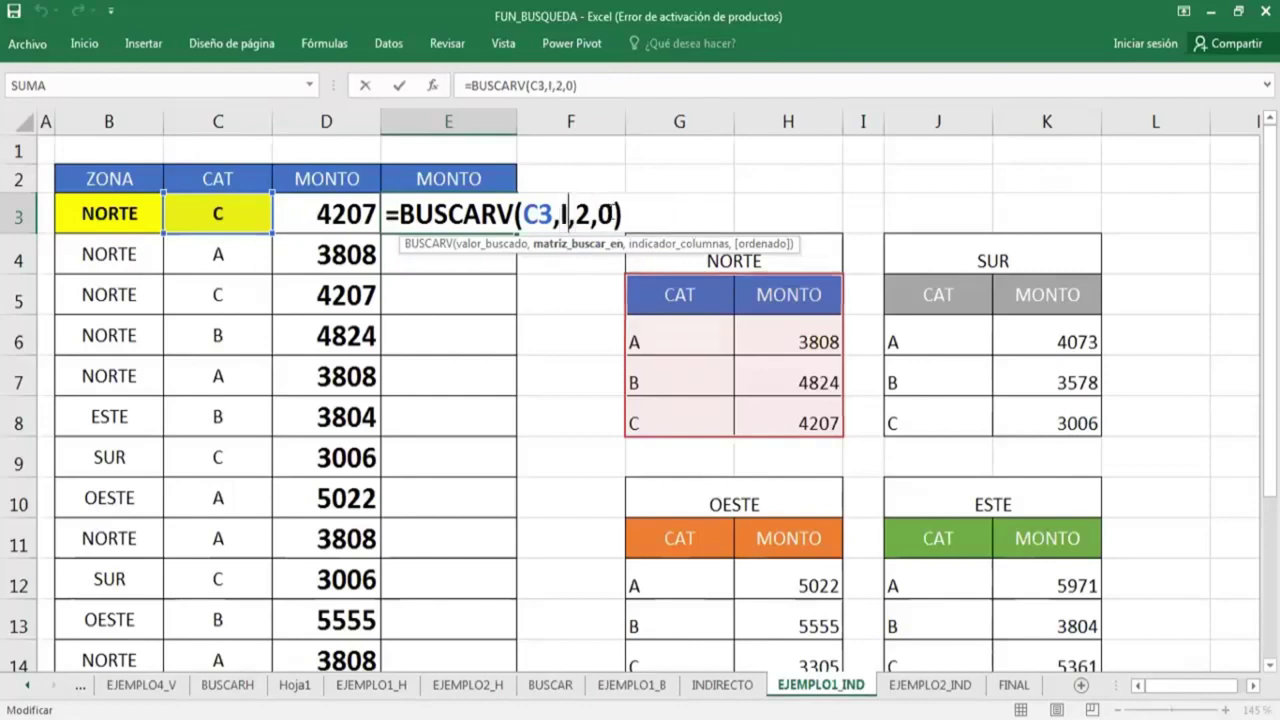
text(NDI)
key(Down)
key(Tab)
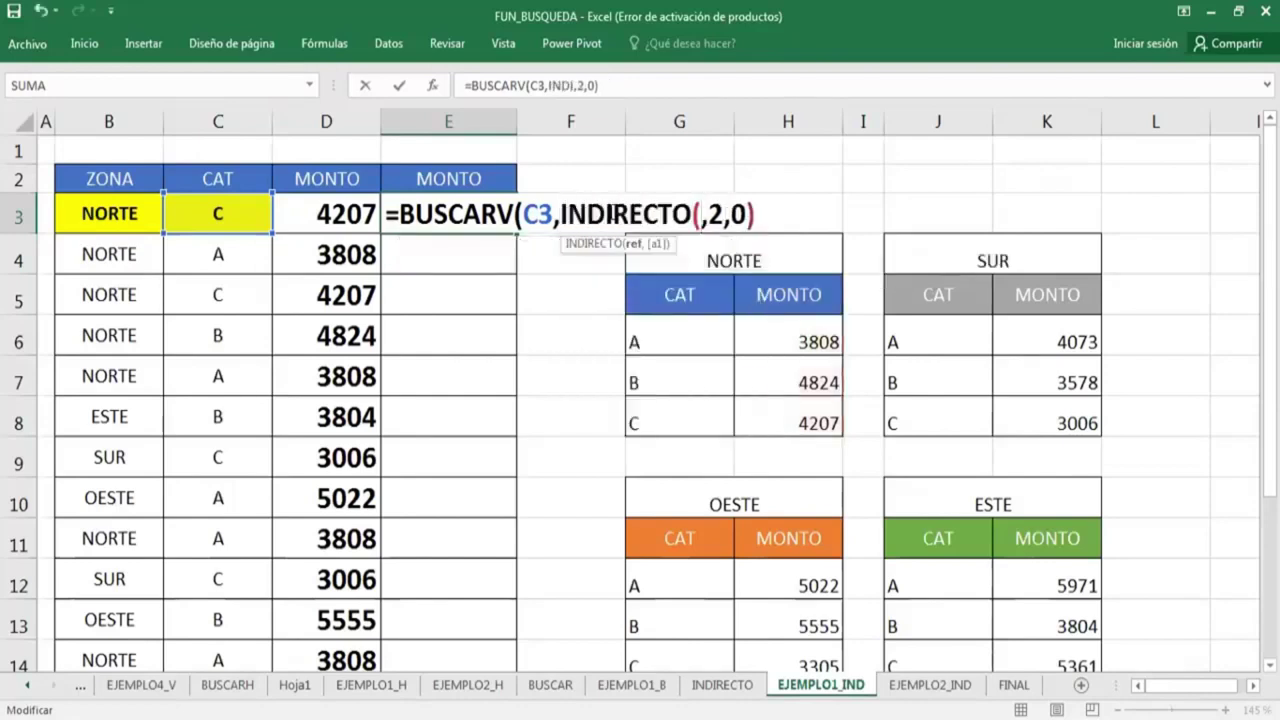
click(113, 200)
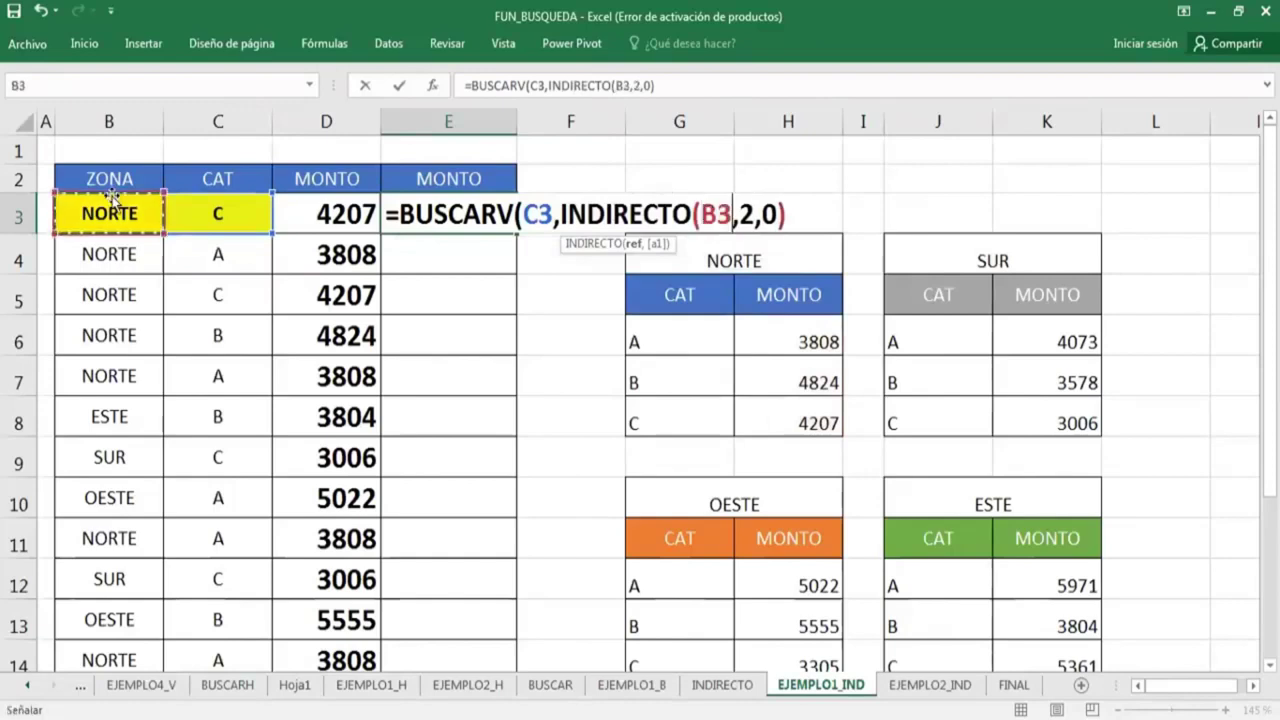
text())
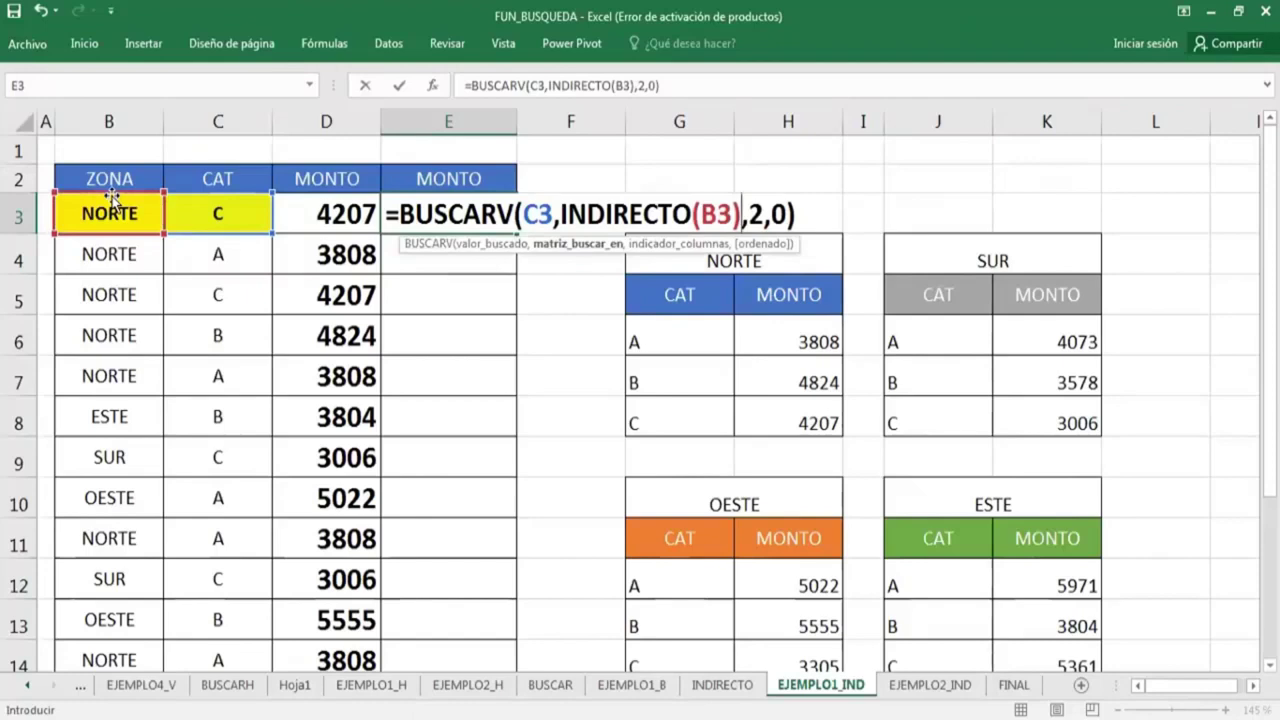
key(Return)
key(Up)
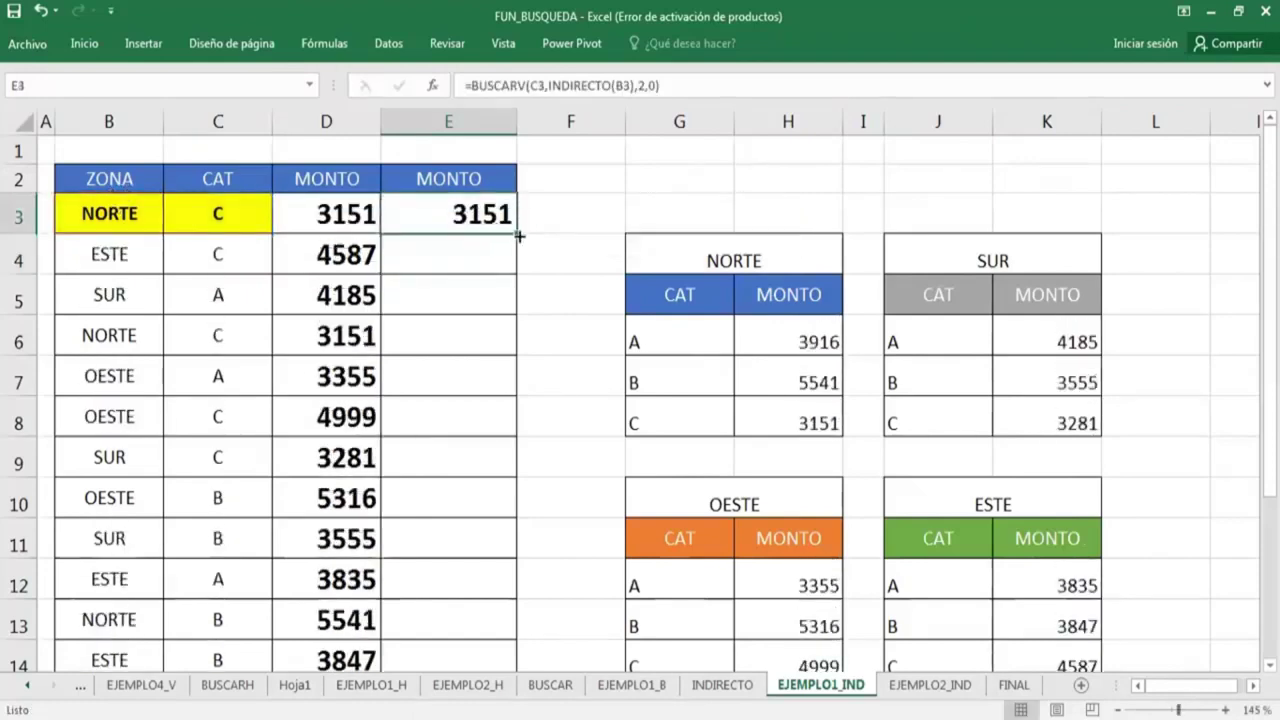
Fill E3's formula down the MONTO column and spot-check the D and E cell formulas.
double_click(519, 236)
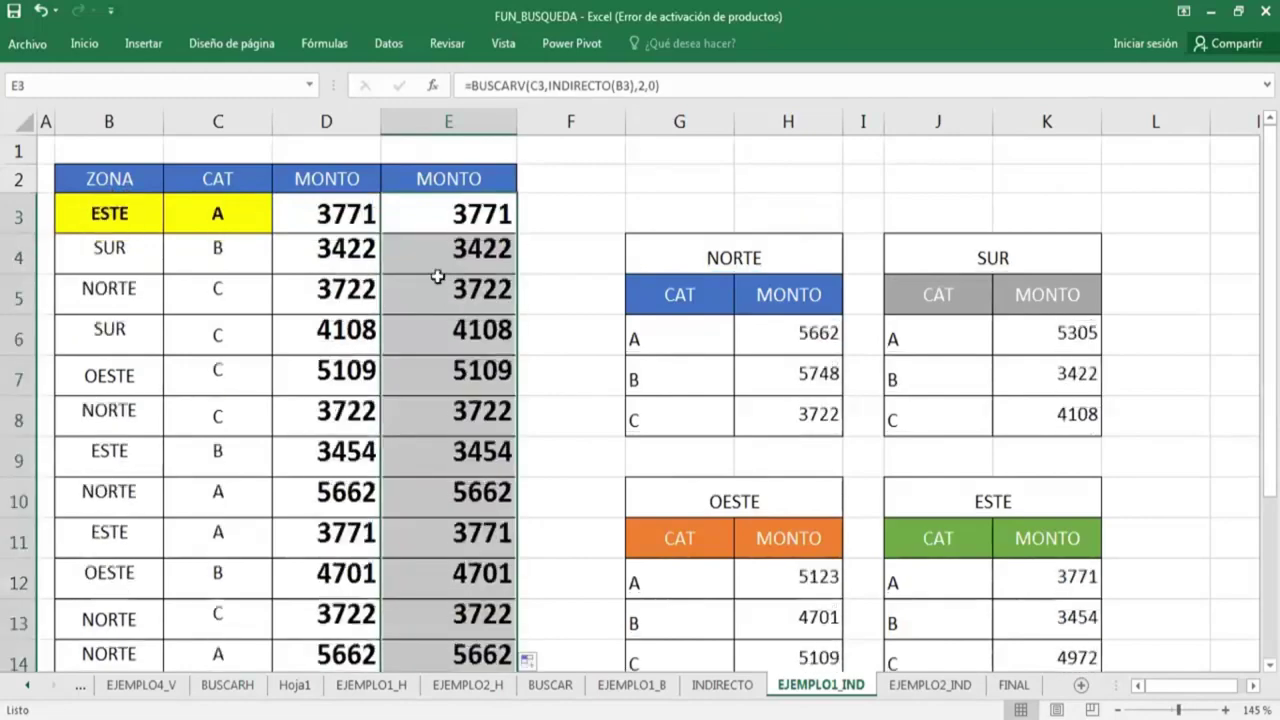
click(345, 258)
click(443, 257)
click(388, 289)
click(377, 333)
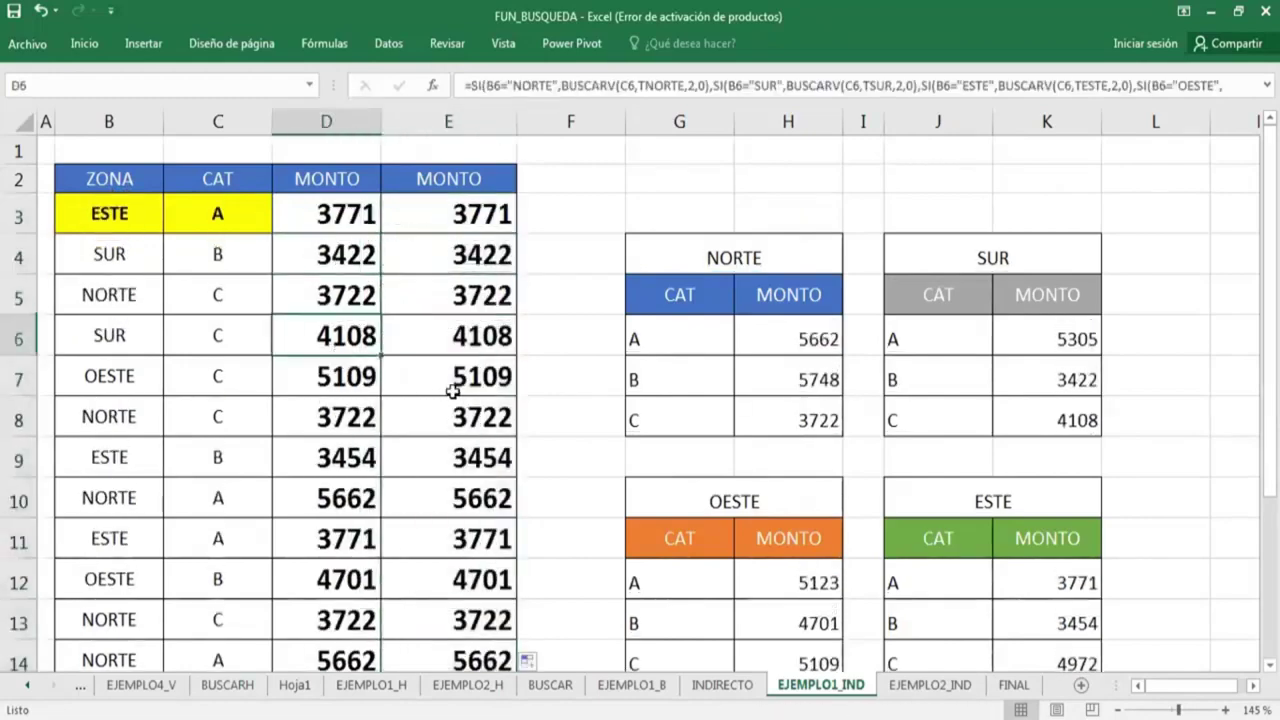
click(452, 391)
click(310, 458)
click(450, 500)
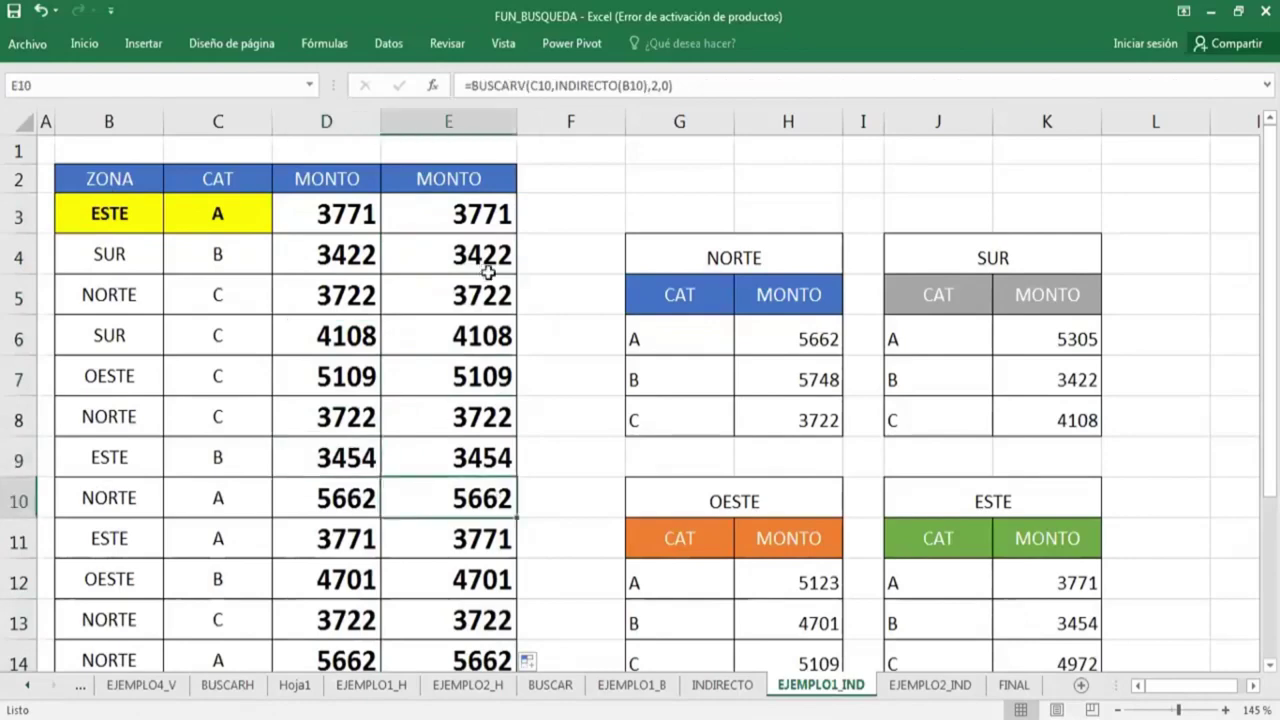
click(534, 217)
Enter =FORMULATEXTO(E3) in F3 to display E3's lookup formula.
text(=)
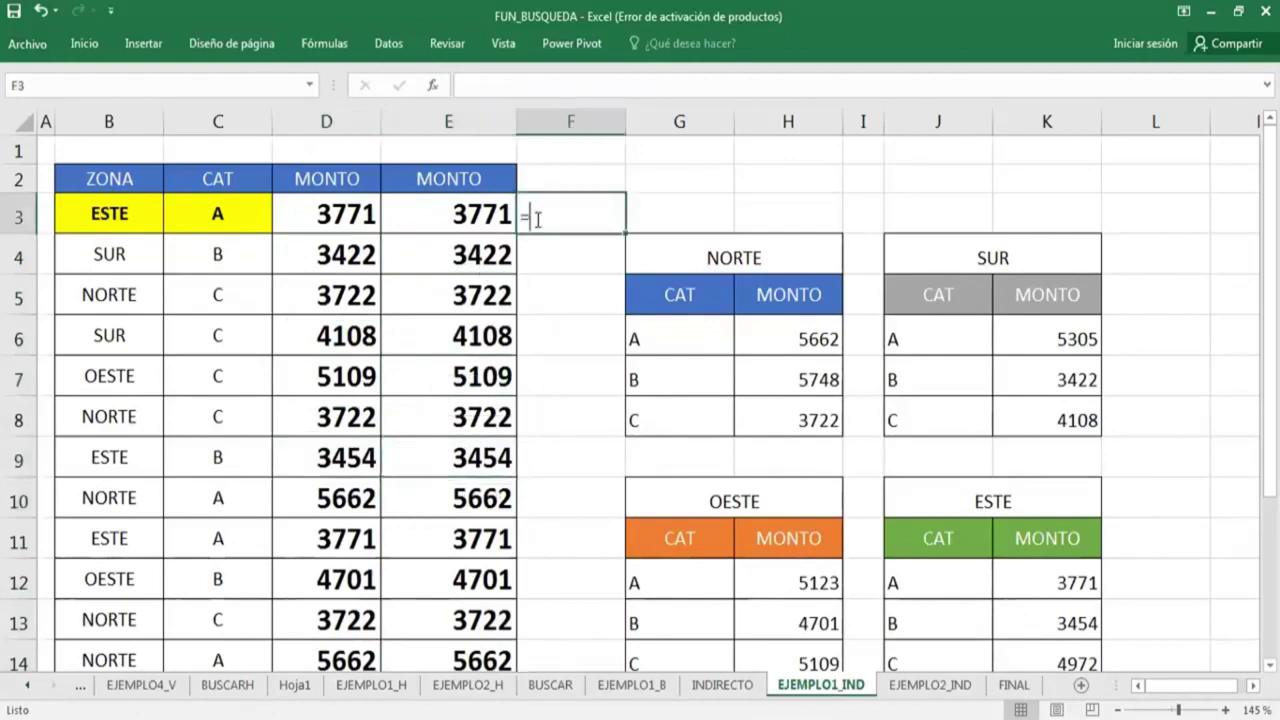
text(FOR)
key(Tab)
click(448, 213)
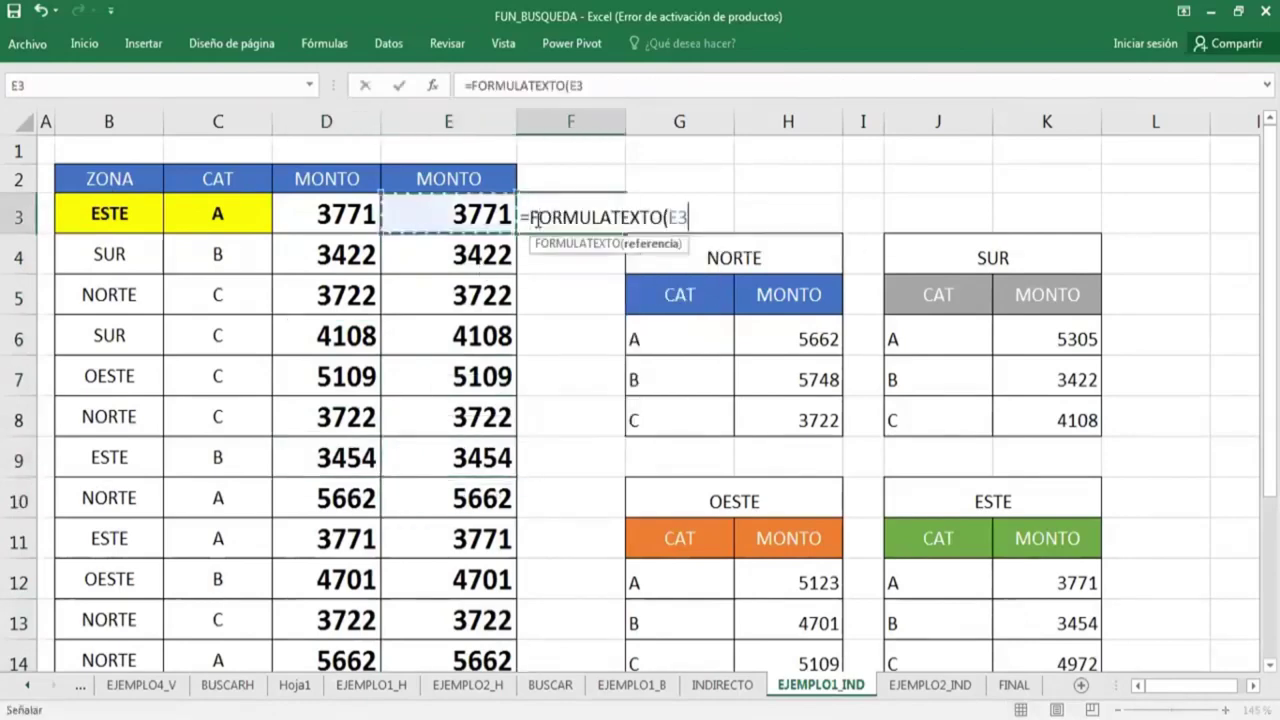
key(ctrl+Return)
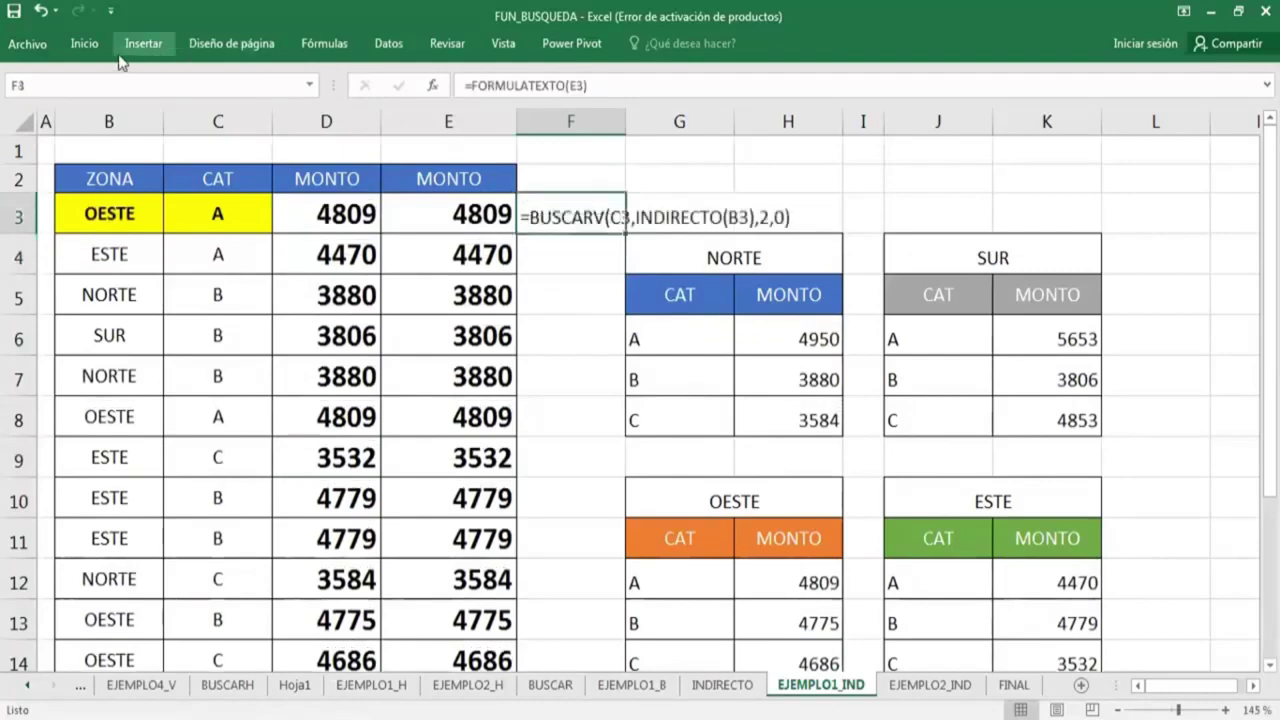
Increase F3's font size twice and make it bold.
click(84, 43)
click(240, 80)
click(240, 80)
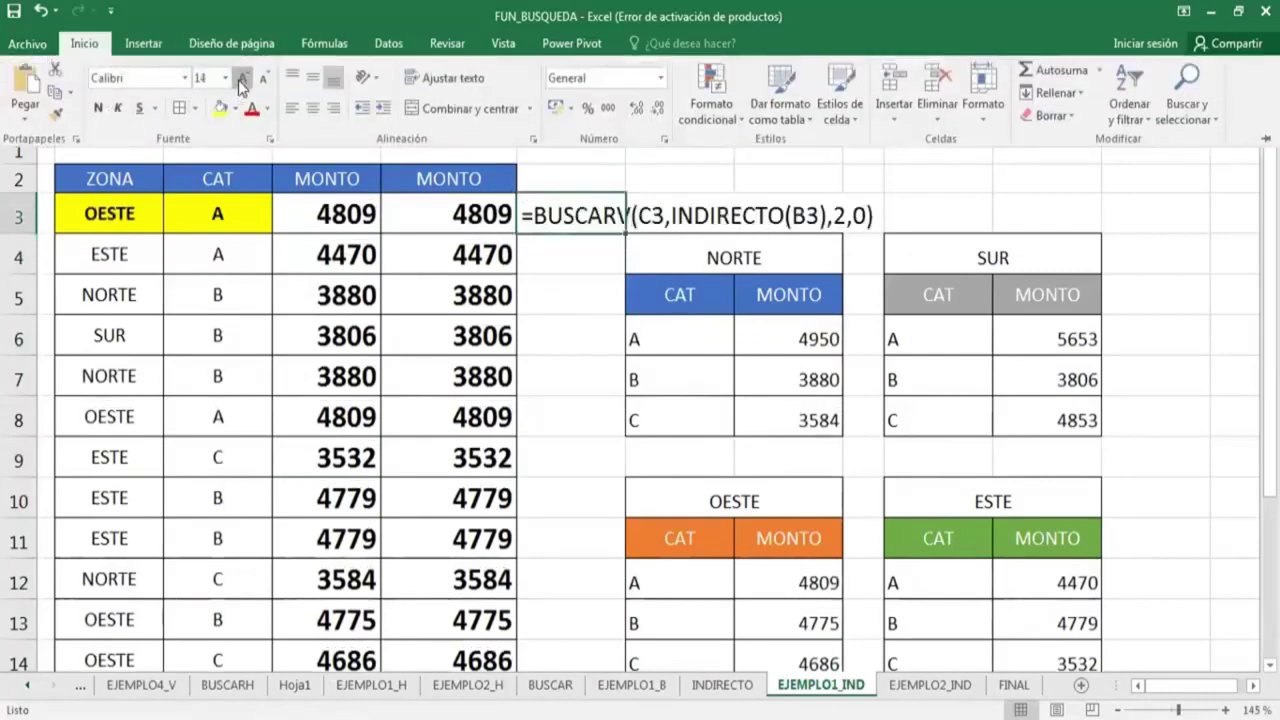
click(240, 80)
click(240, 80)
key(ctrl+n)
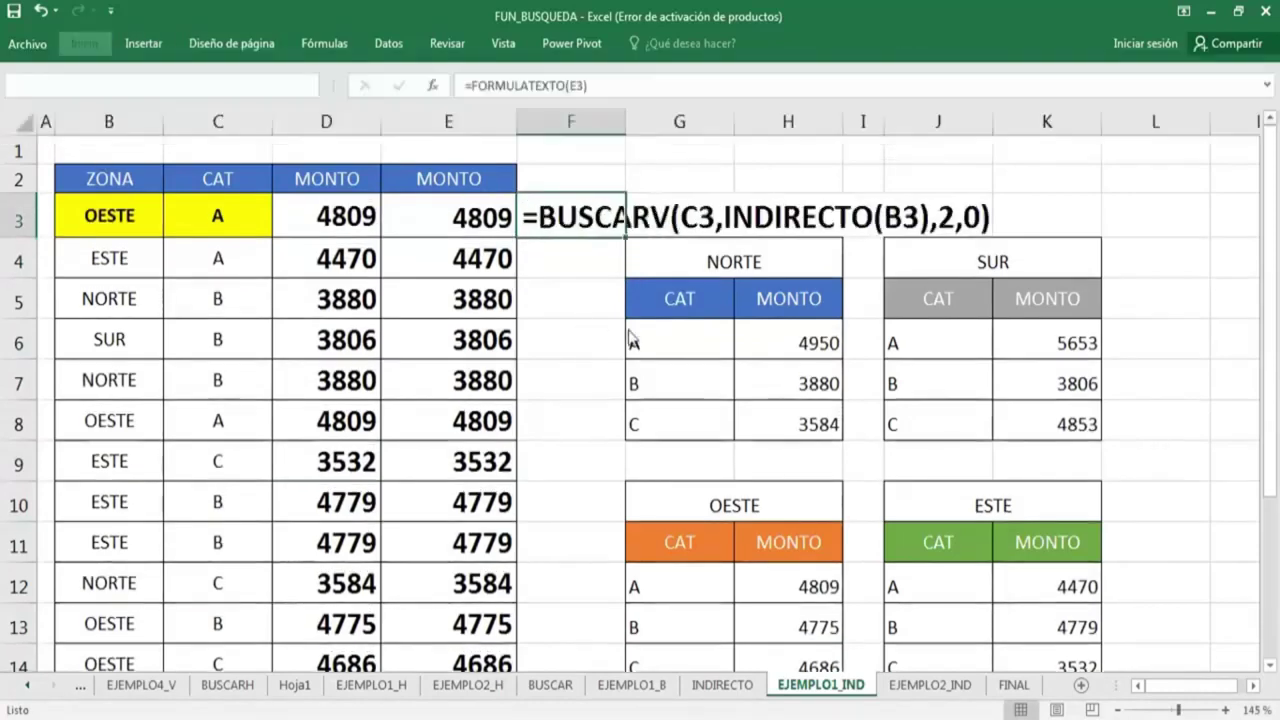
Inspect D3's nested SI formula and confirm it unchanged.
click(556, 300)
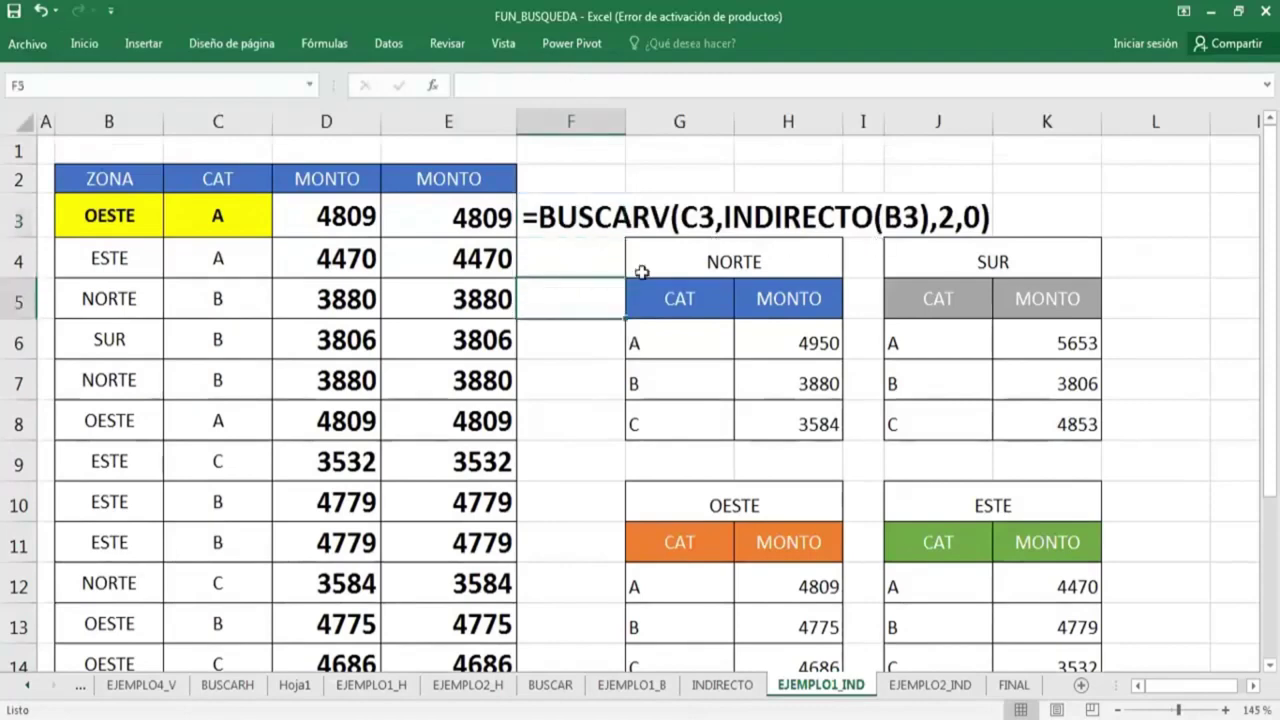
click(340, 216)
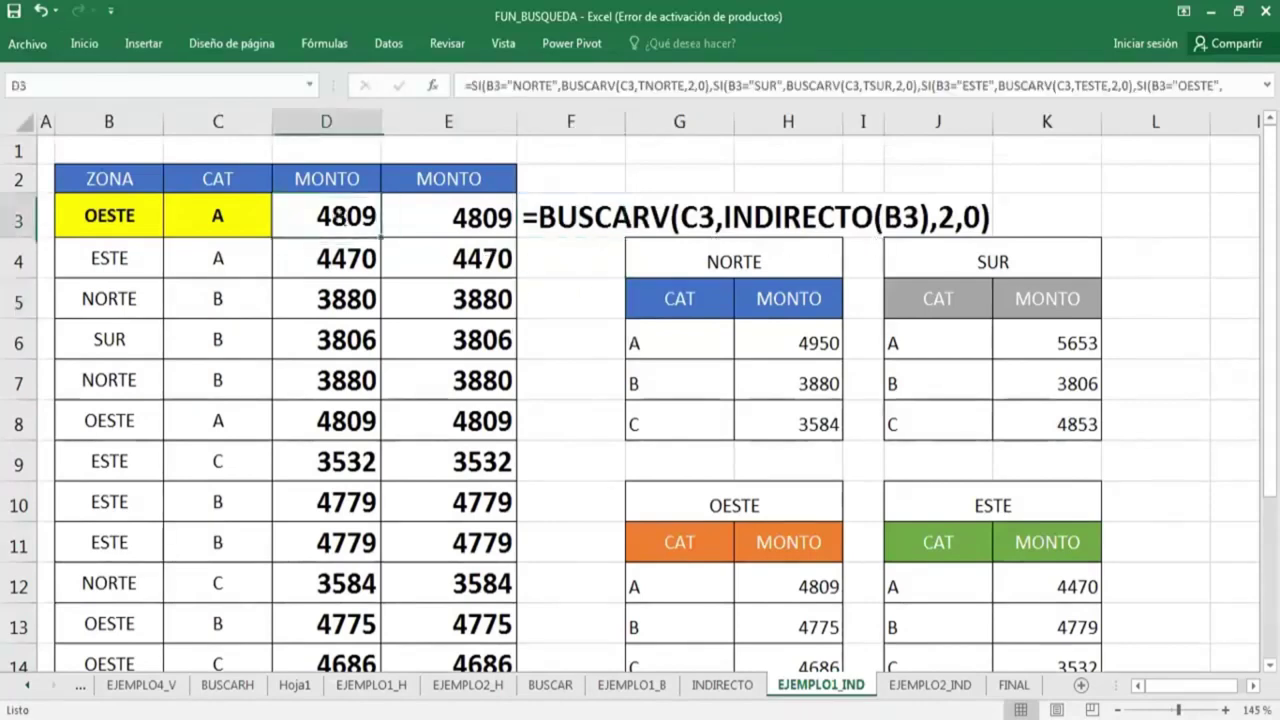
double_click(345, 218)
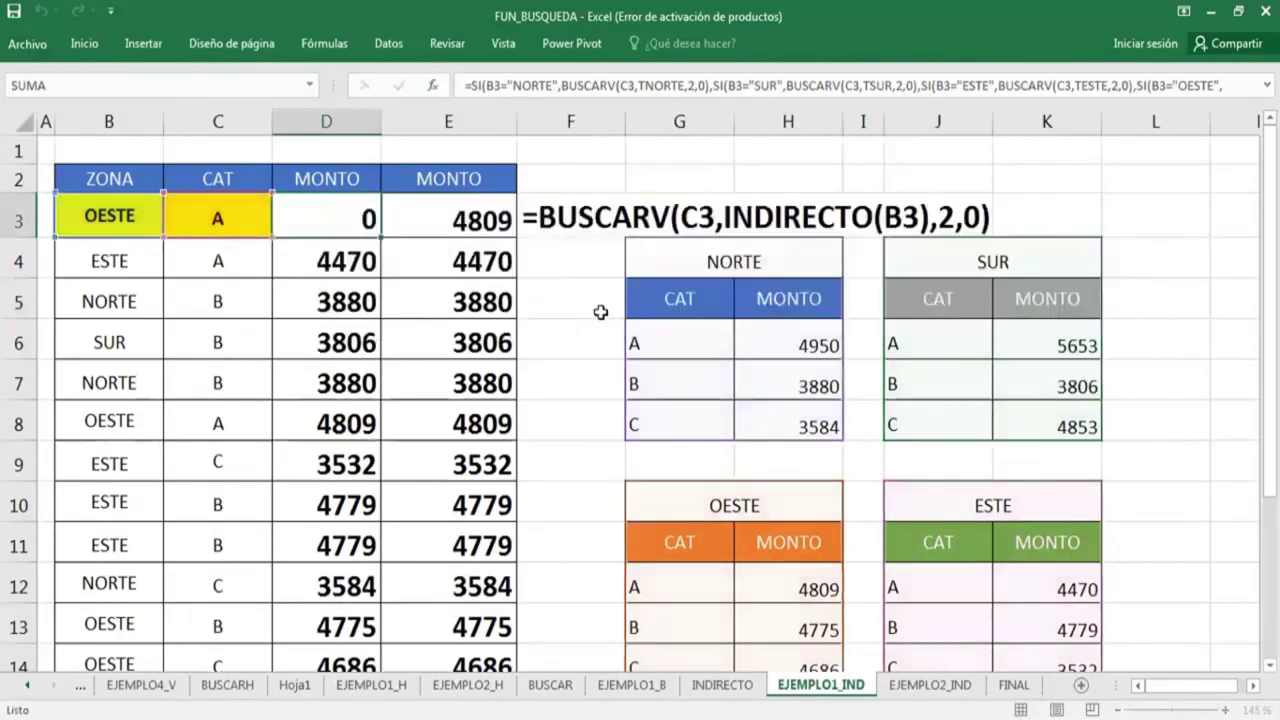
key(Return)
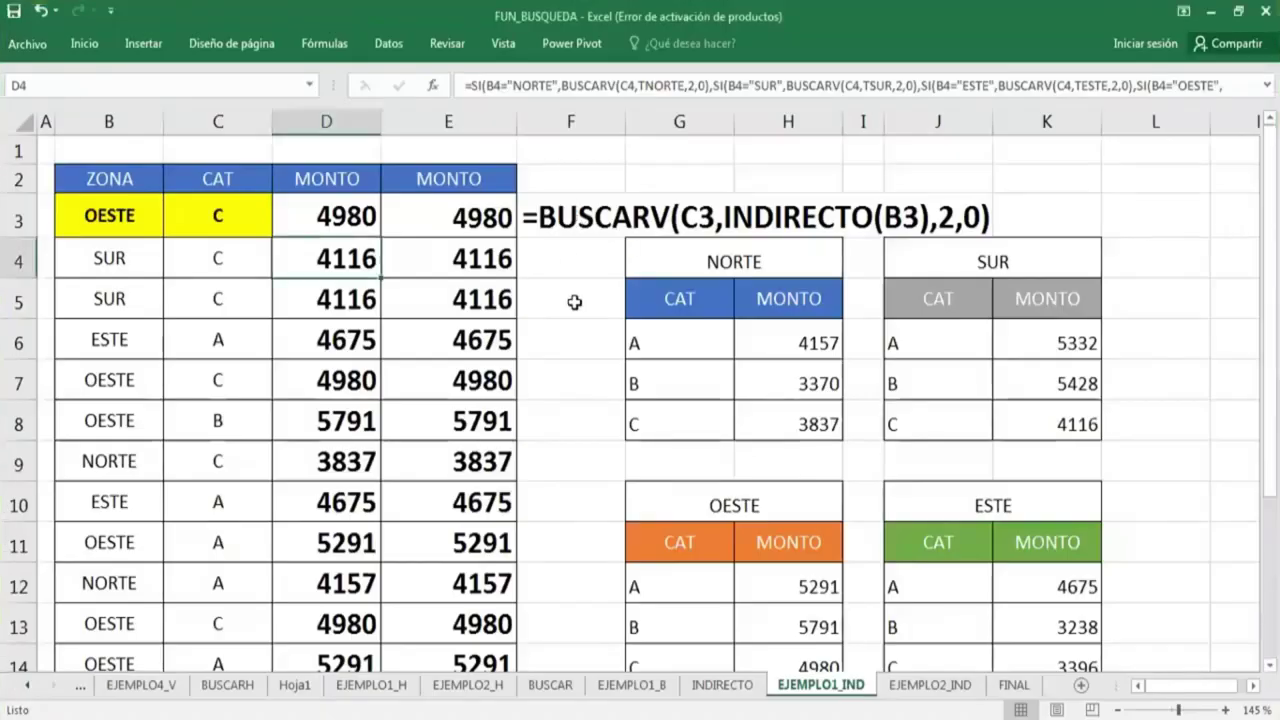
click(574, 298)
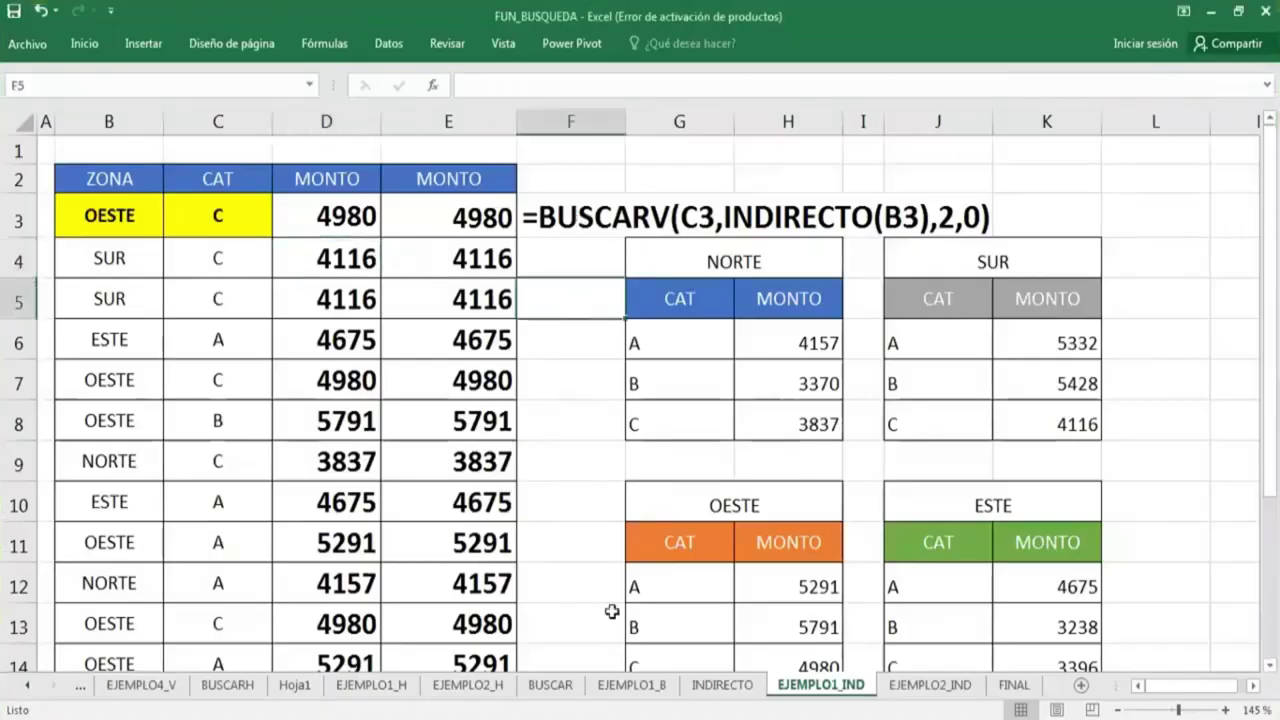
Switch to the EJEMPLO2_IND sheet, zoom in, and adjust the tab splitter and scrollbar.
click(928, 685)
scroll(638, 403, up, 1)
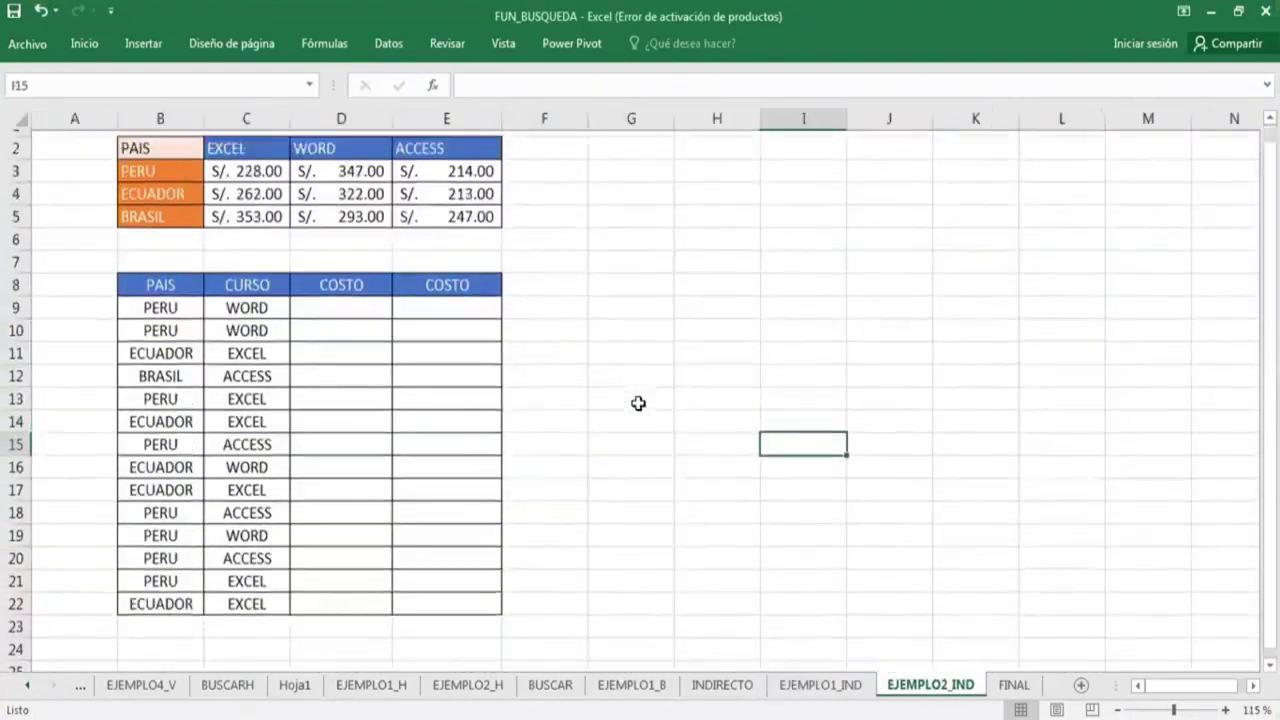
scroll(638, 403, up, 1)
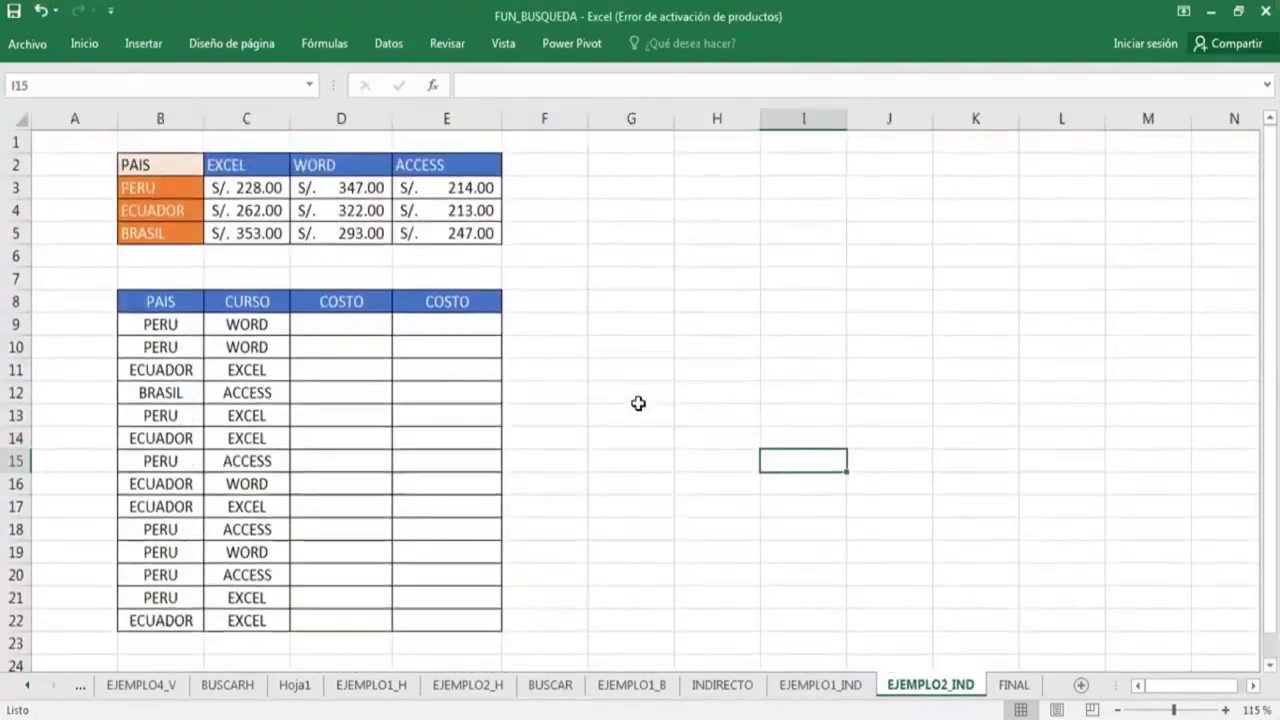
ctrl+scroll(638, 403, up, 1)
ctrl+scroll(638, 403, up, 1)
ctrl+scroll(638, 403, up, 1)
ctrl+scroll(638, 403, up, 1)
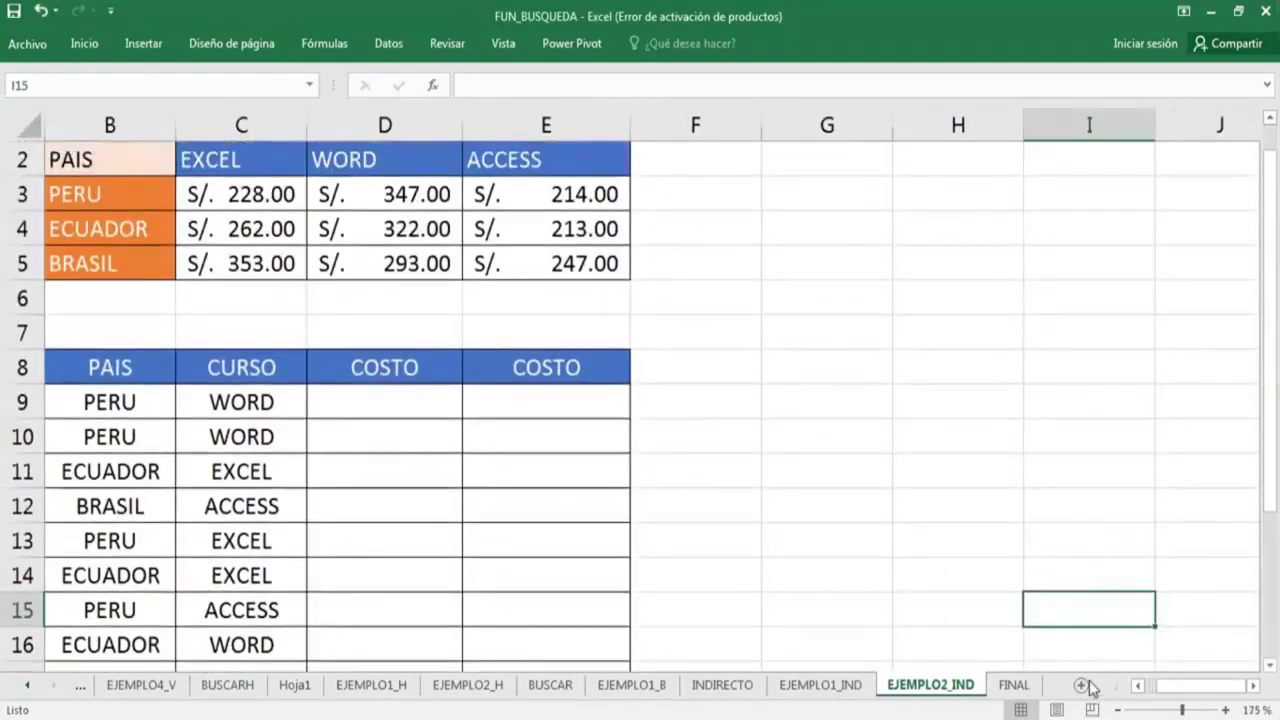
drag(1115, 686, 815, 686)
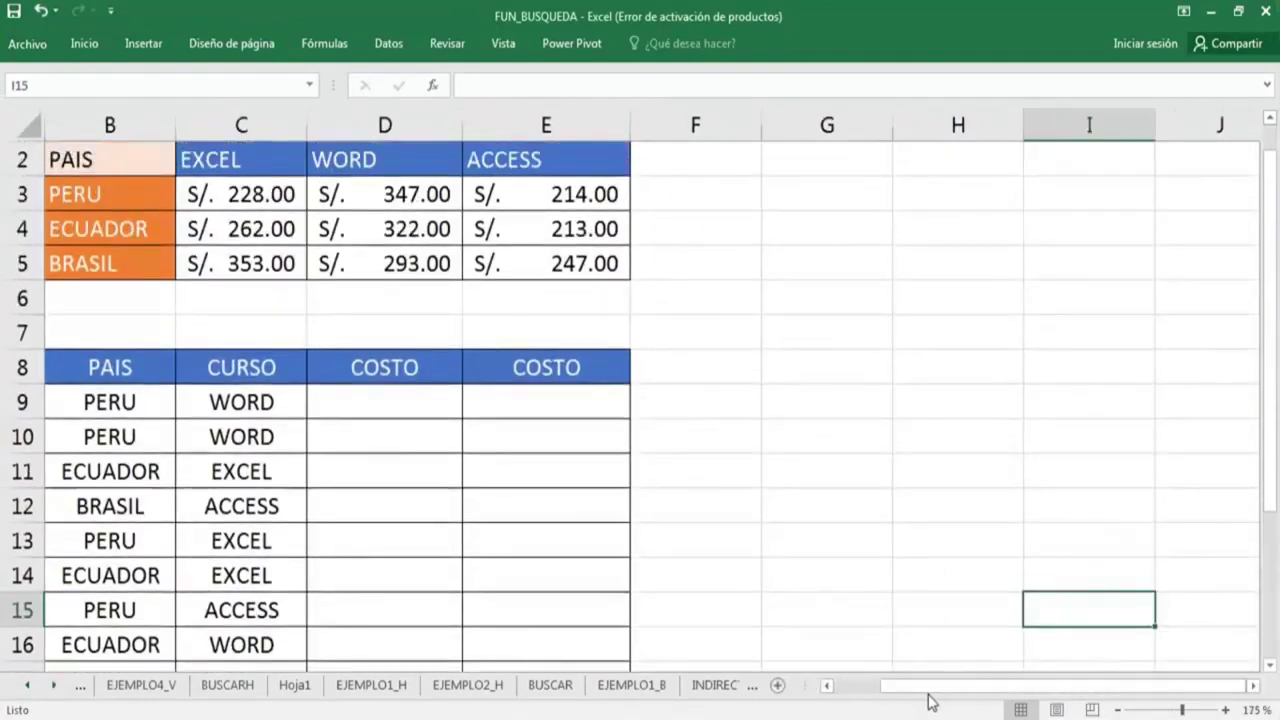
mouse_move(940, 686)
mouse_down()
mouse_move(525, 508)
mouse_move(537, 500)
mouse_up()
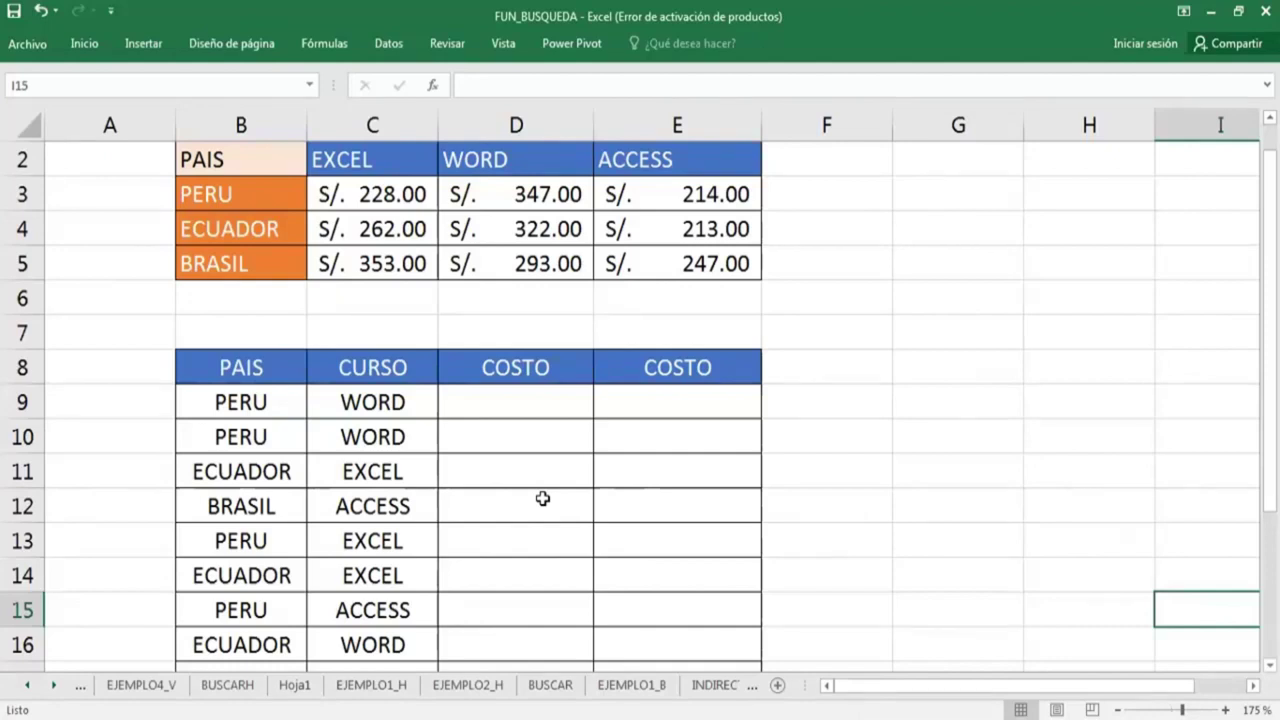
click(582, 479)
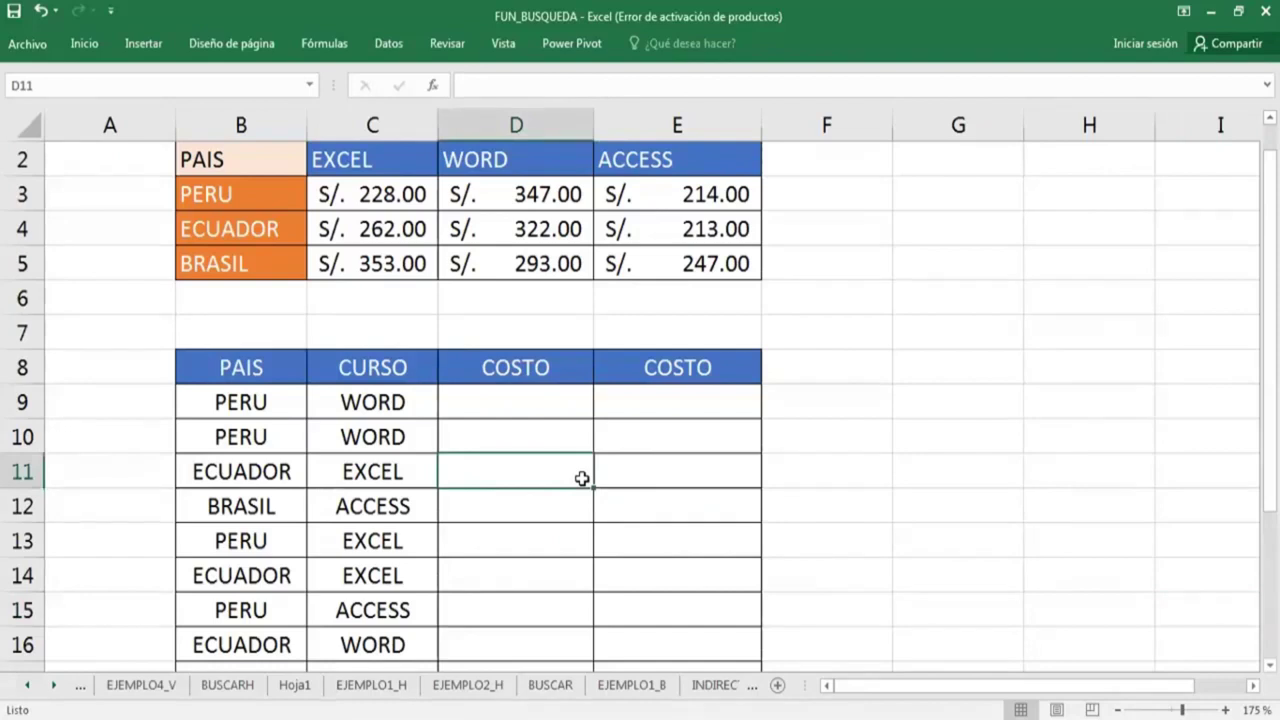
click(910, 465)
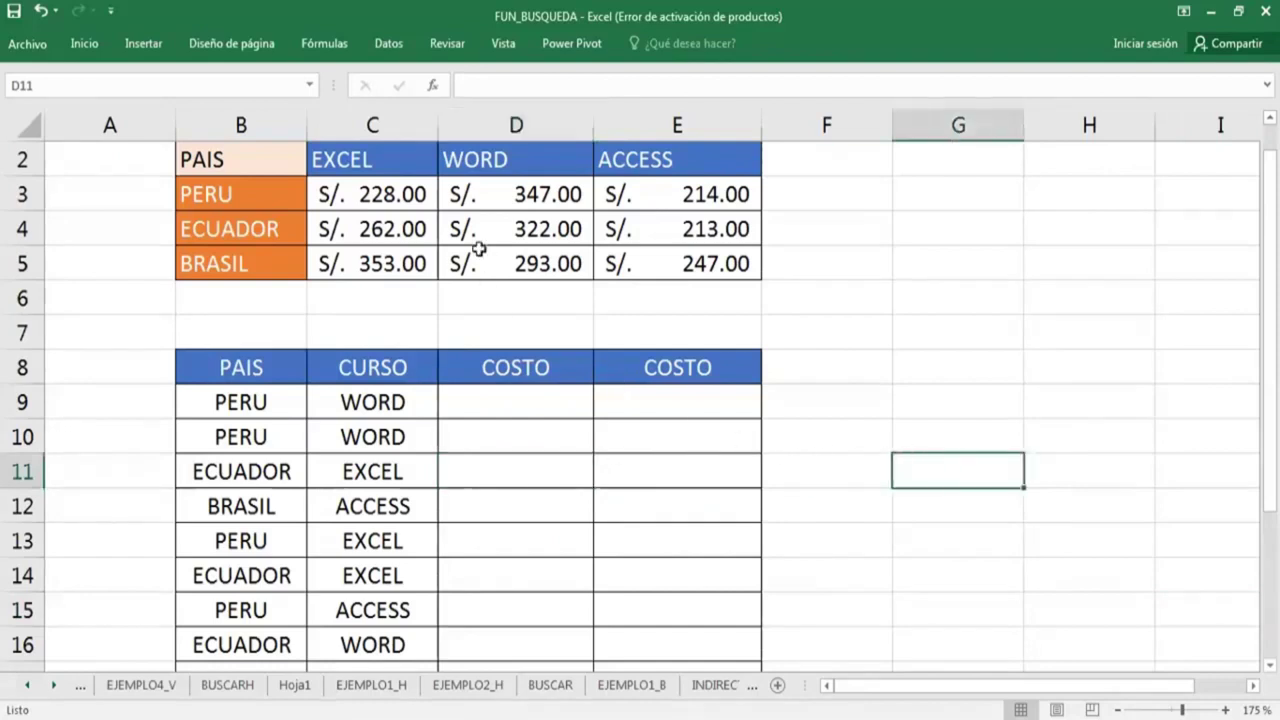
scroll(580, 374, up, 1)
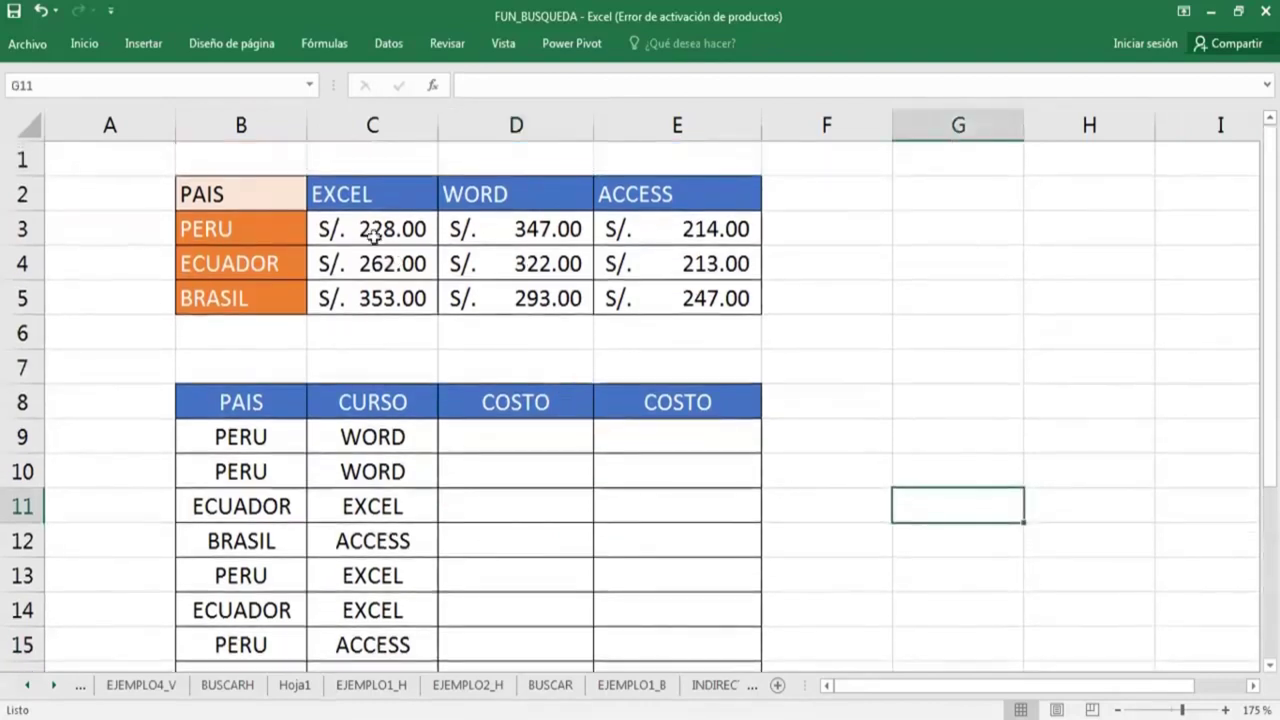
click(708, 300)
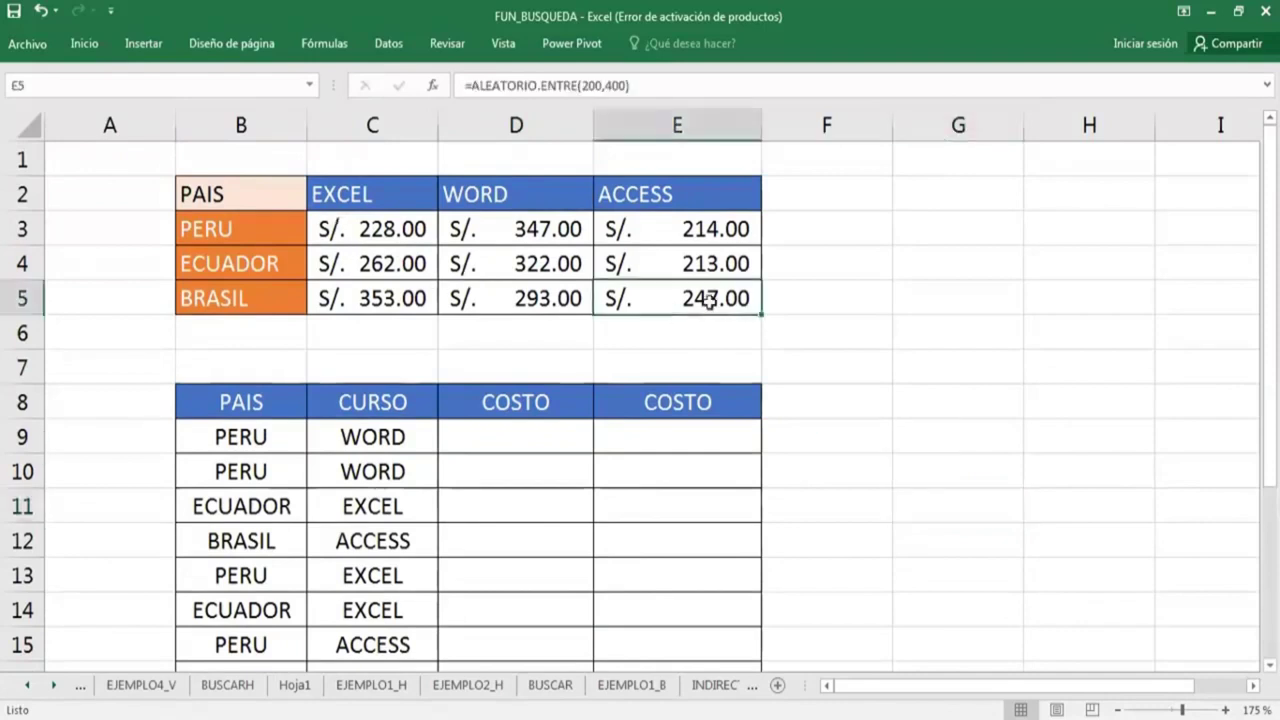
click(688, 198)
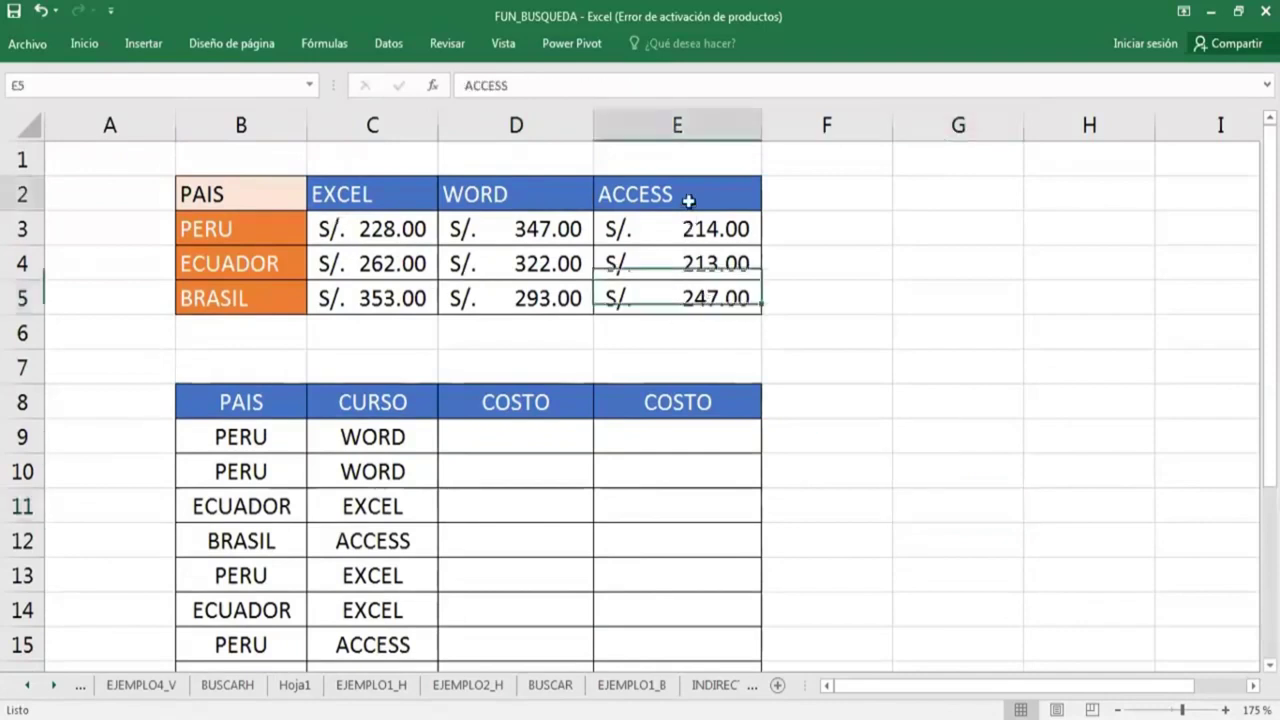
click(293, 295)
click(665, 297)
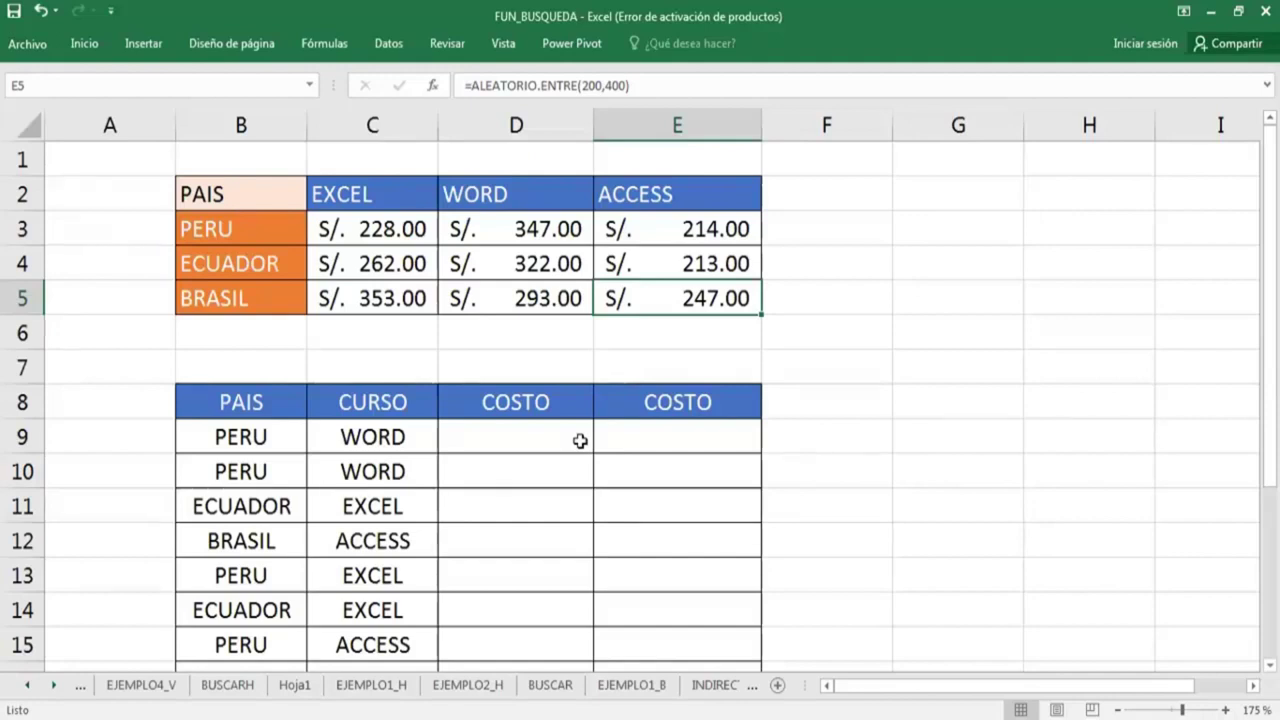
click(809, 476)
click(495, 442)
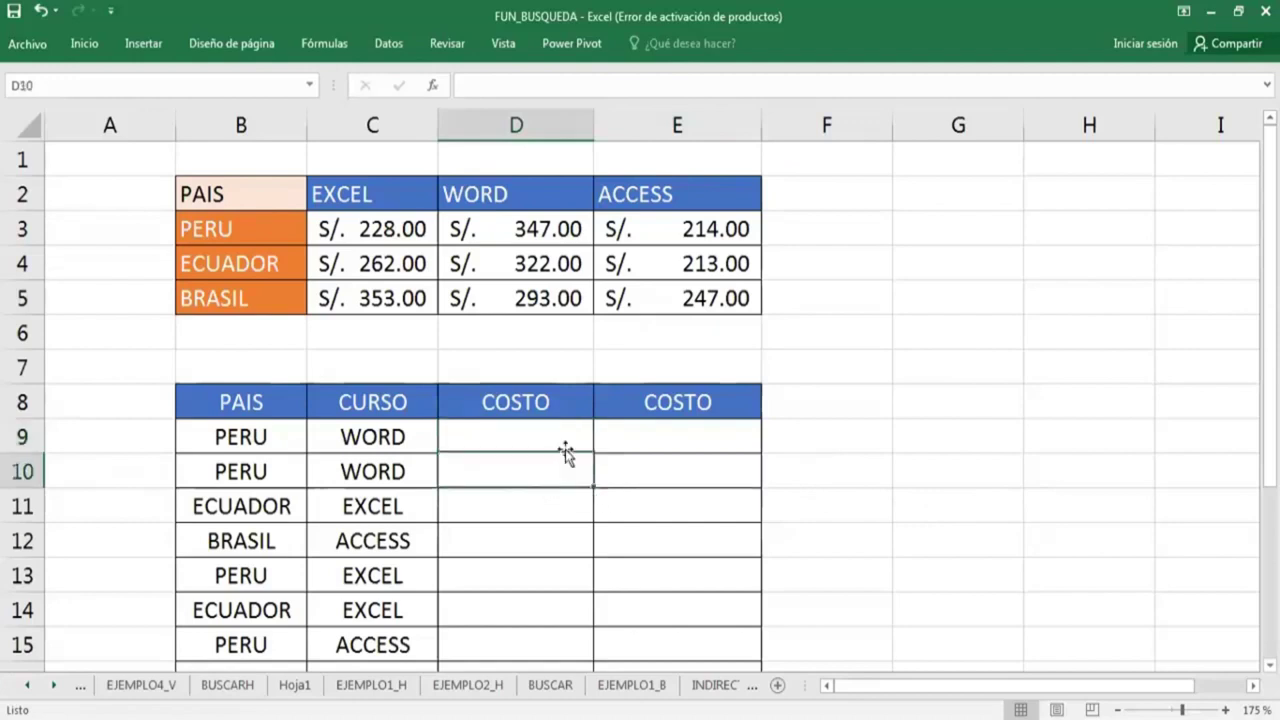
click(900, 461)
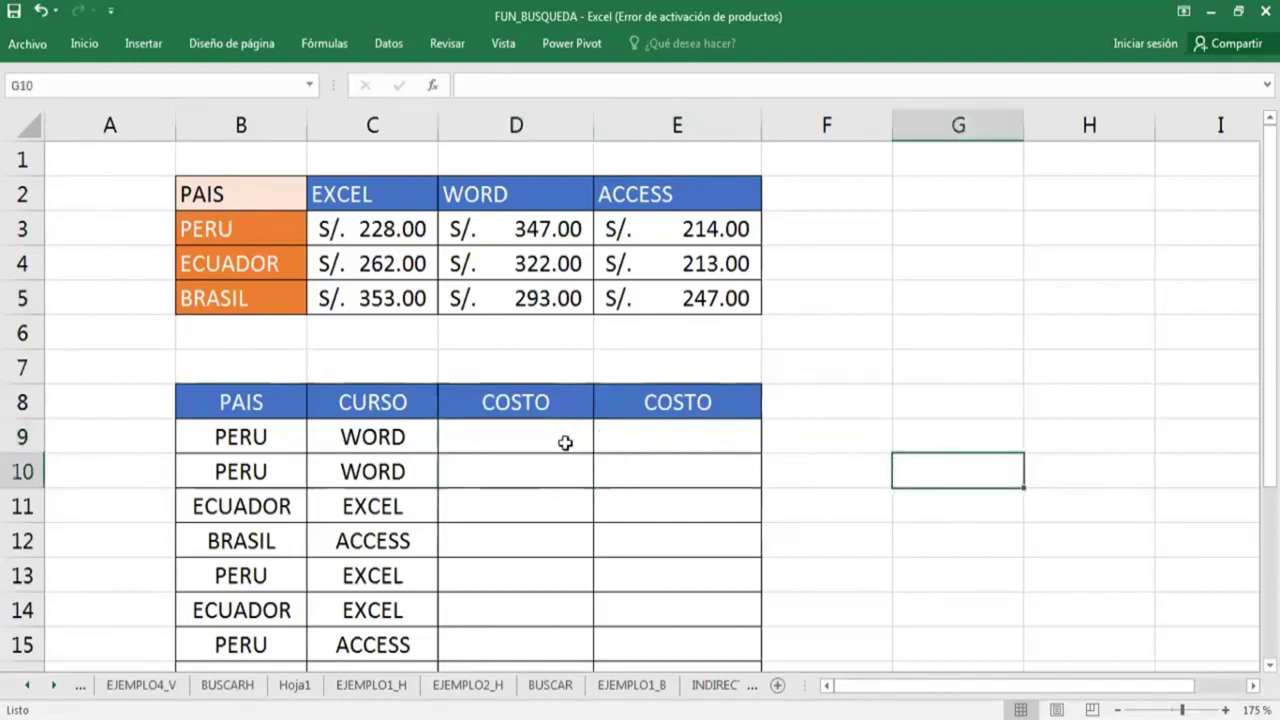
click(560, 442)
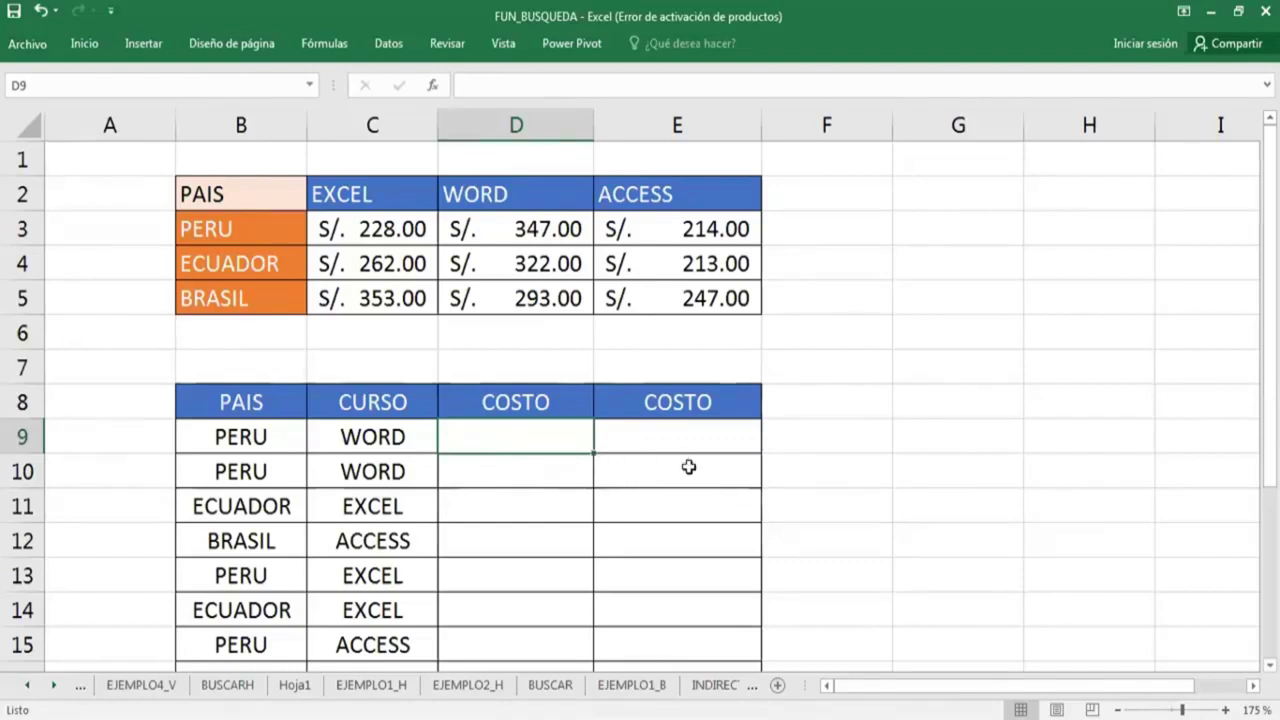
click(568, 488)
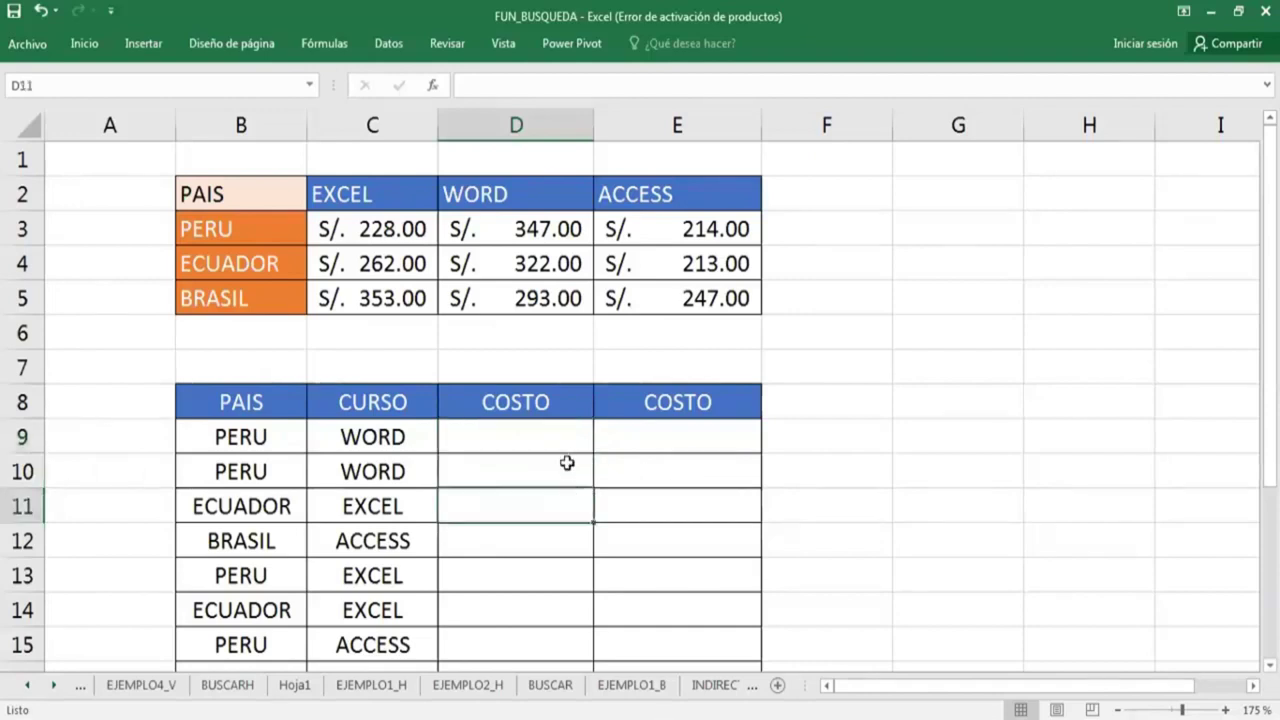
click(567, 445)
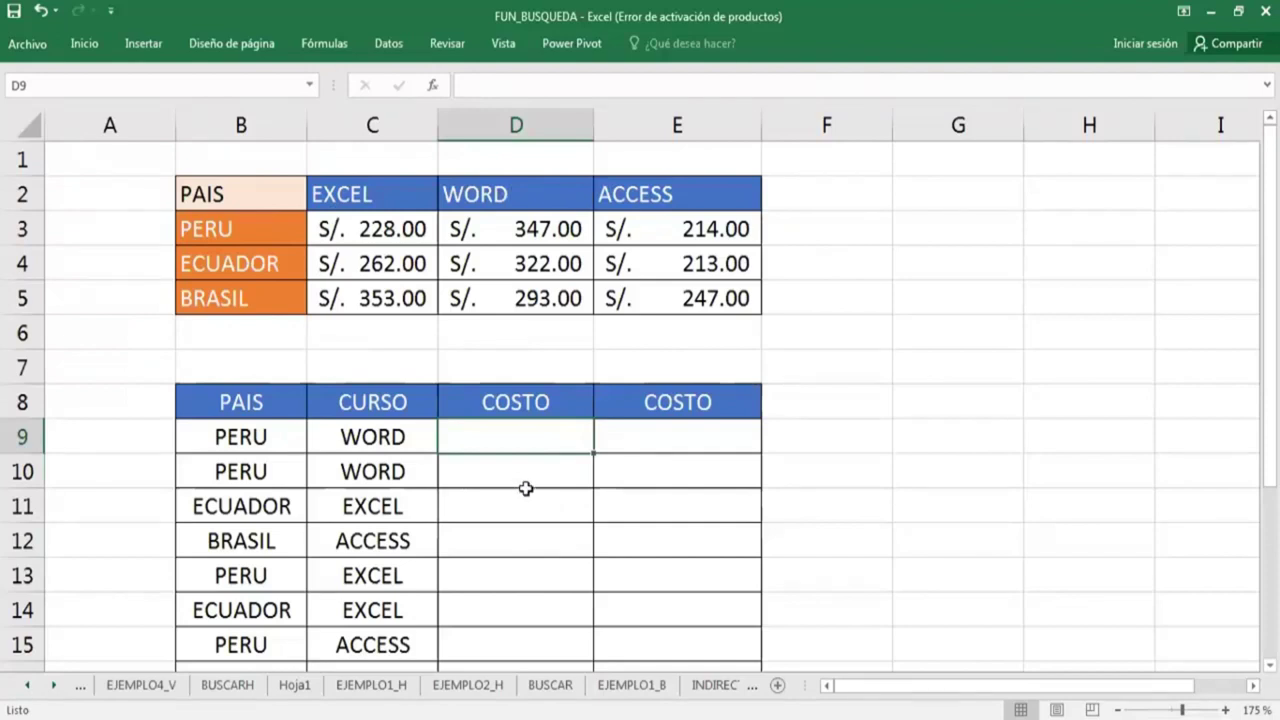
click(645, 304)
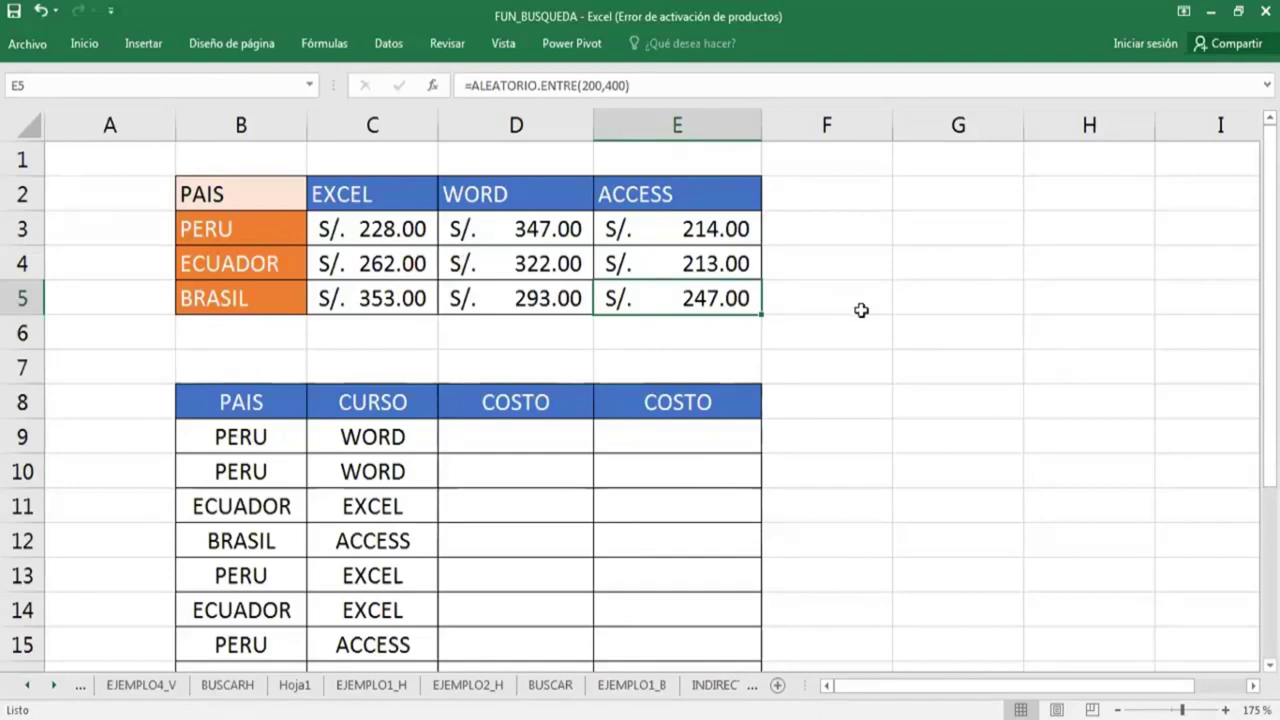
click(1026, 449)
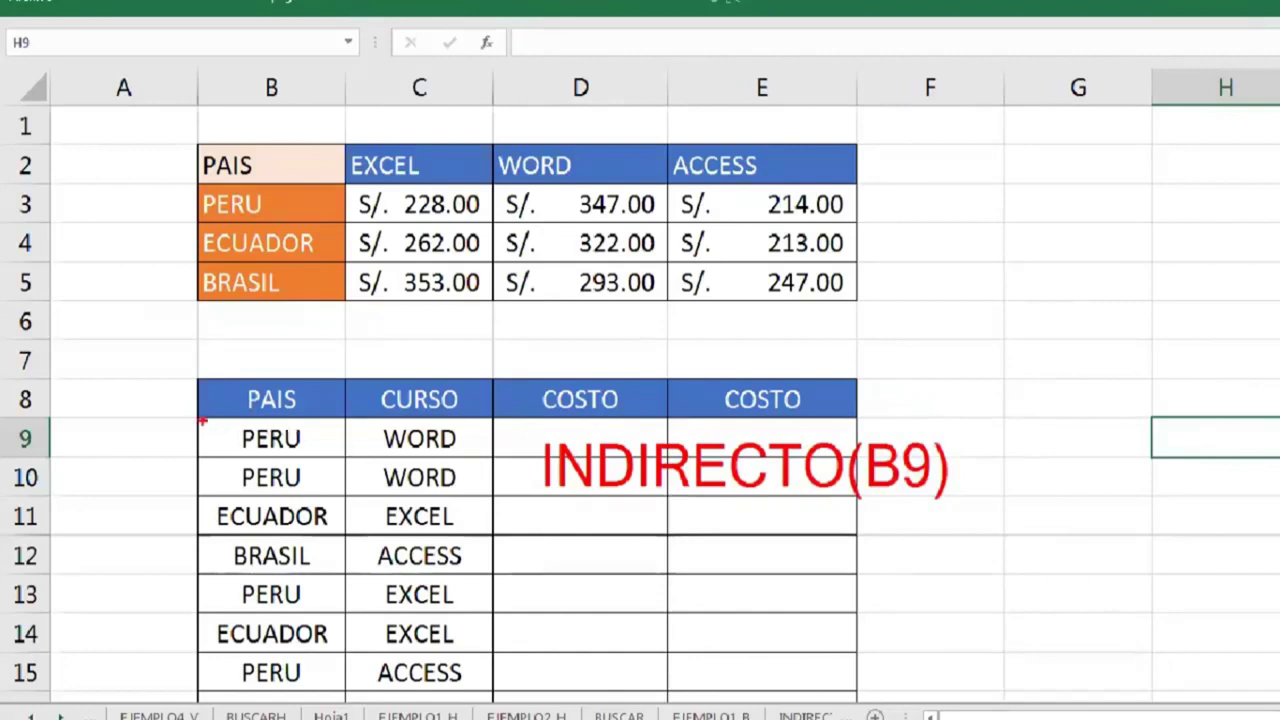
Box PERU in B9, arrow the INDIRECTO(B9) note to it, and box prices C3:E3.
drag(185, 418, 342, 460)
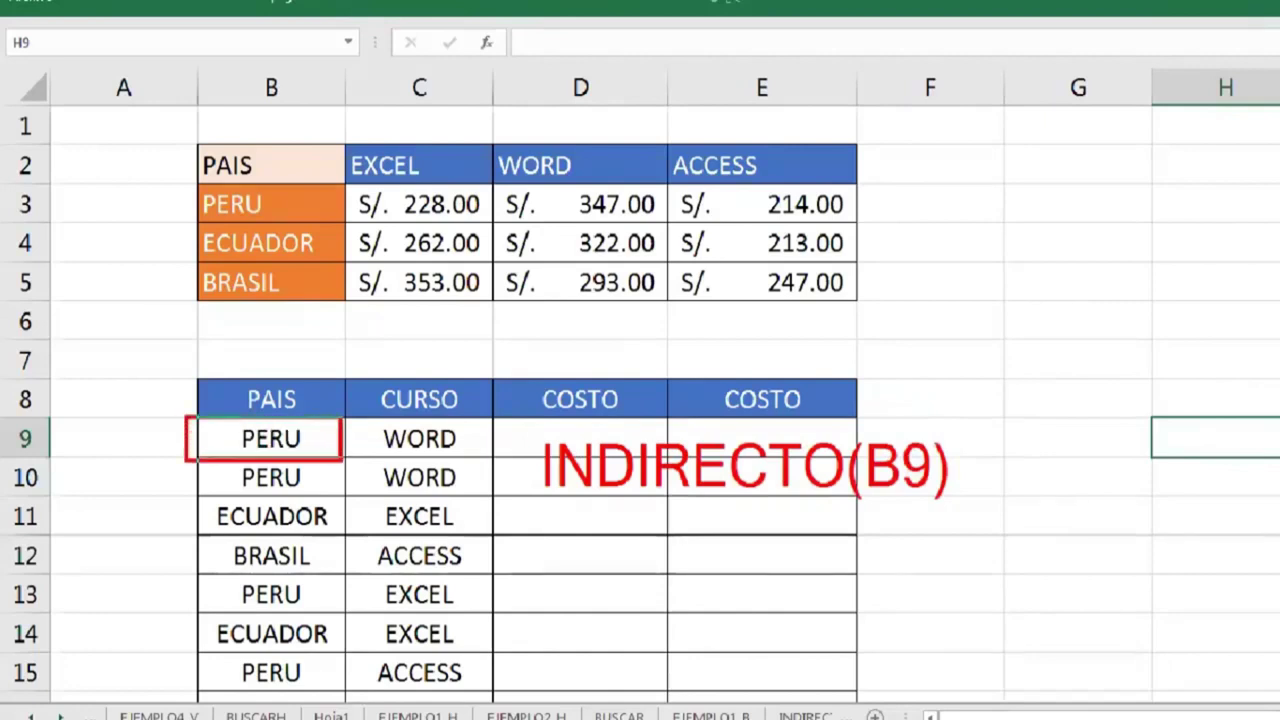
mouse_move(876, 502)
mouse_down()
mouse_move(305, 490)
mouse_move(340, 484)
mouse_up()
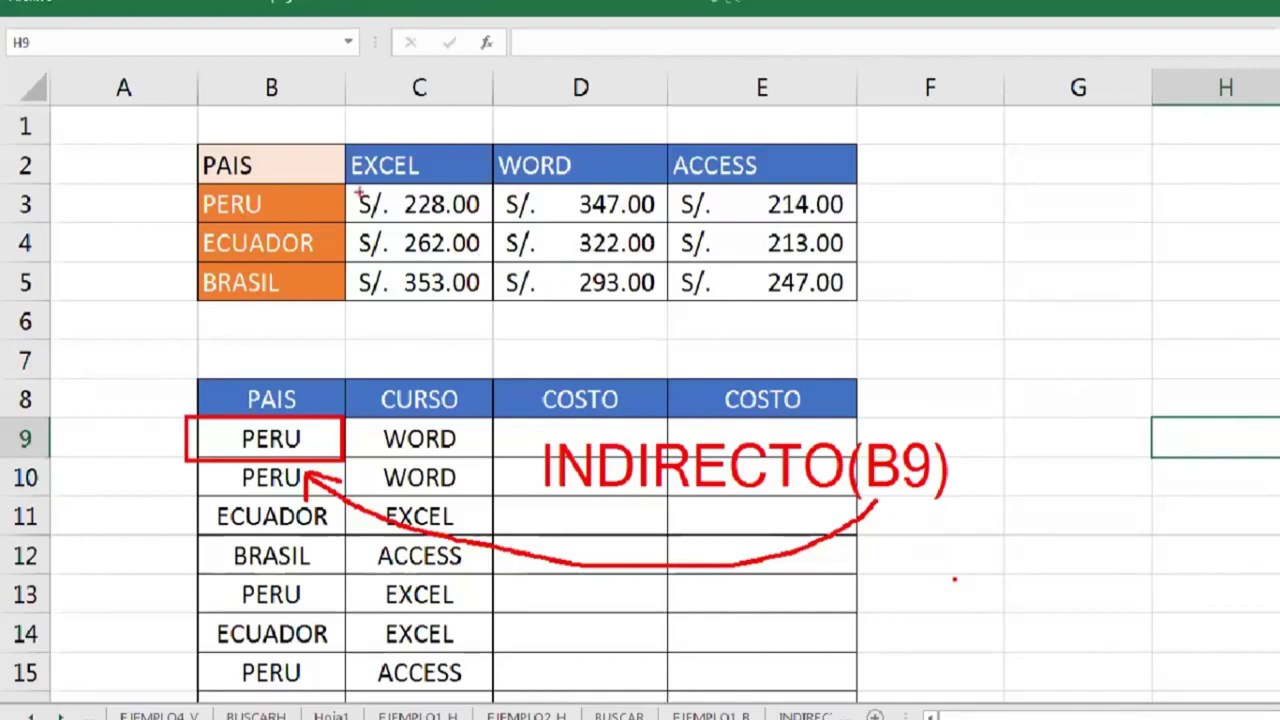
drag(357, 196, 853, 223)
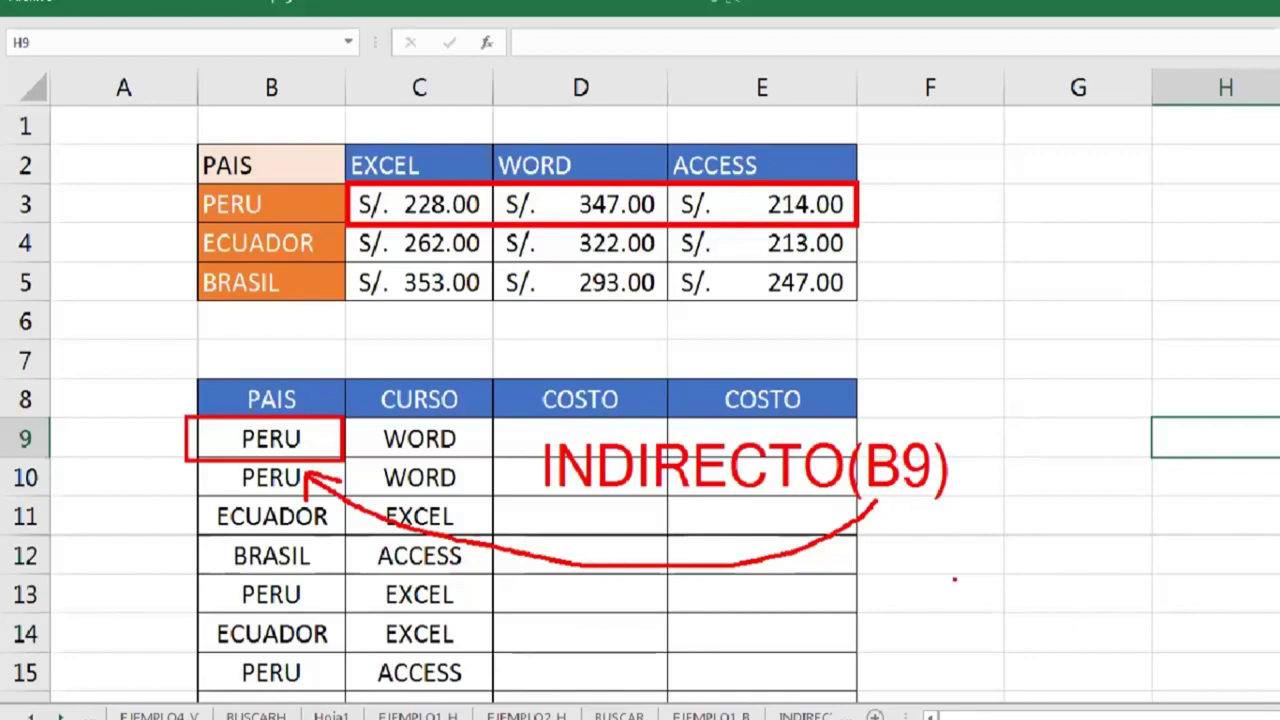
Write a blue INDIRECTO(C9) note, box WORD in C9 and draw an arrow to it.
key(t)
text(INDID)
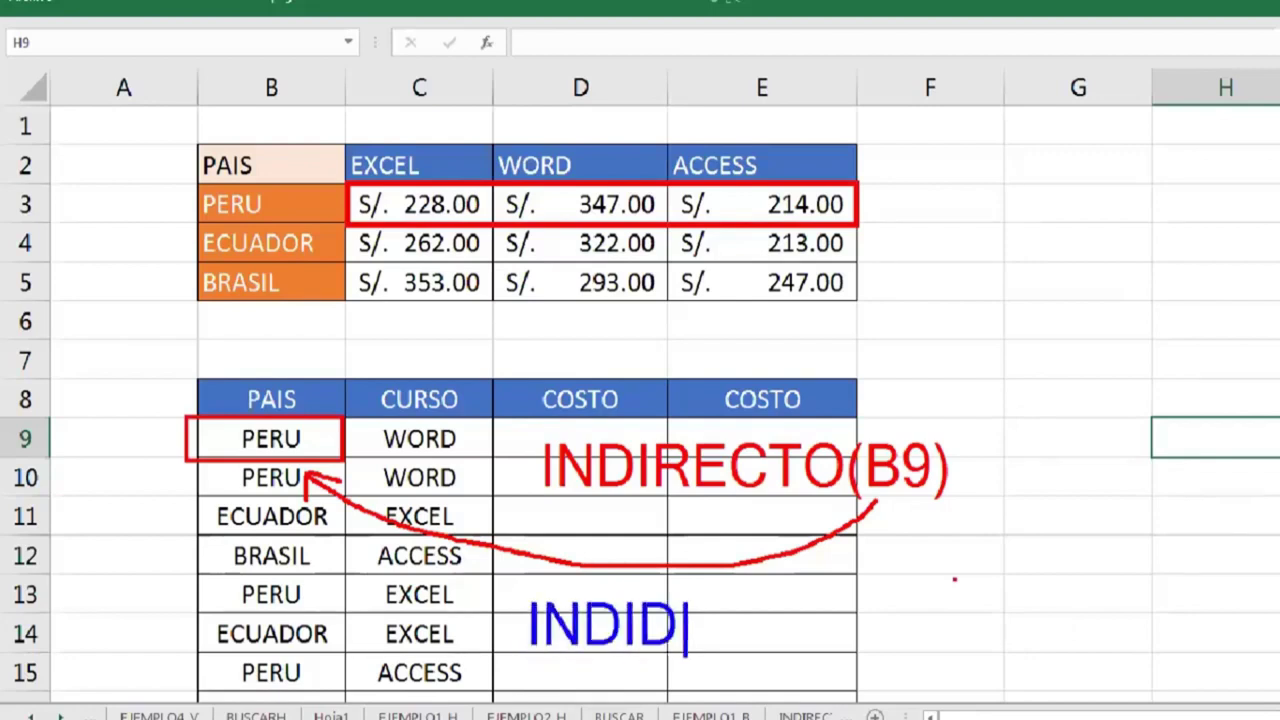
key(BackSpace)
text(RECTO()
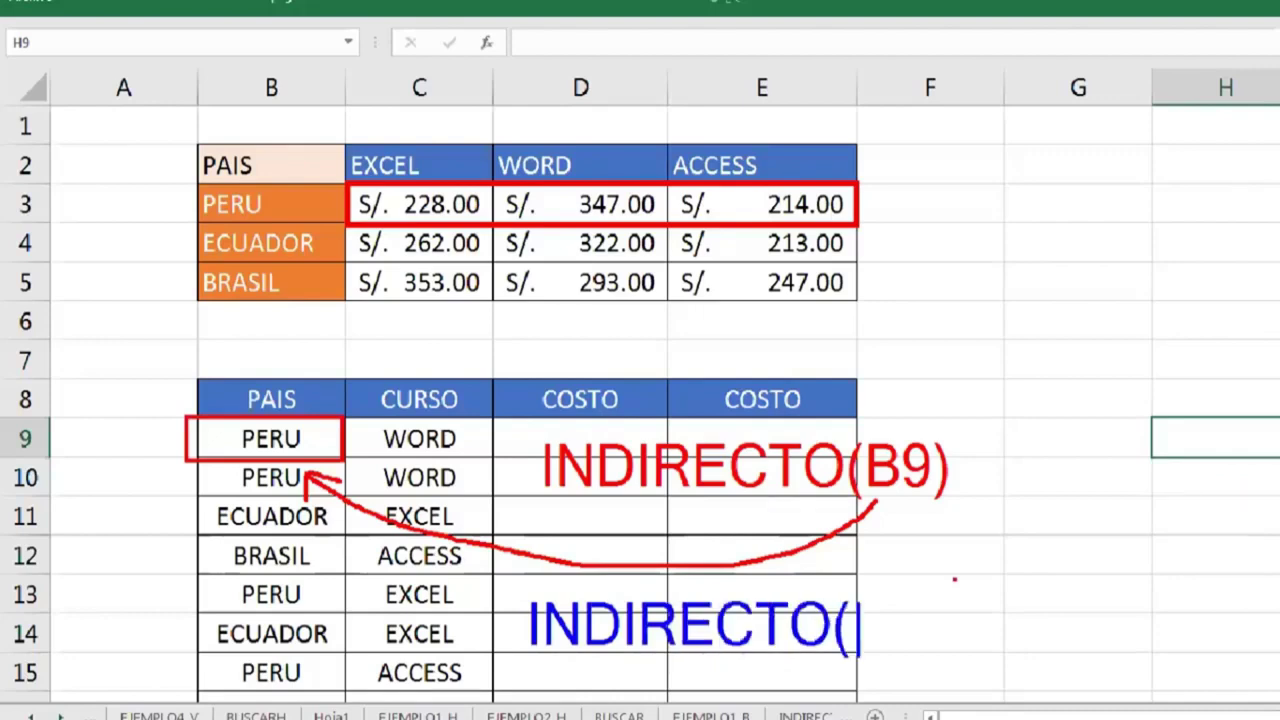
text(C9)
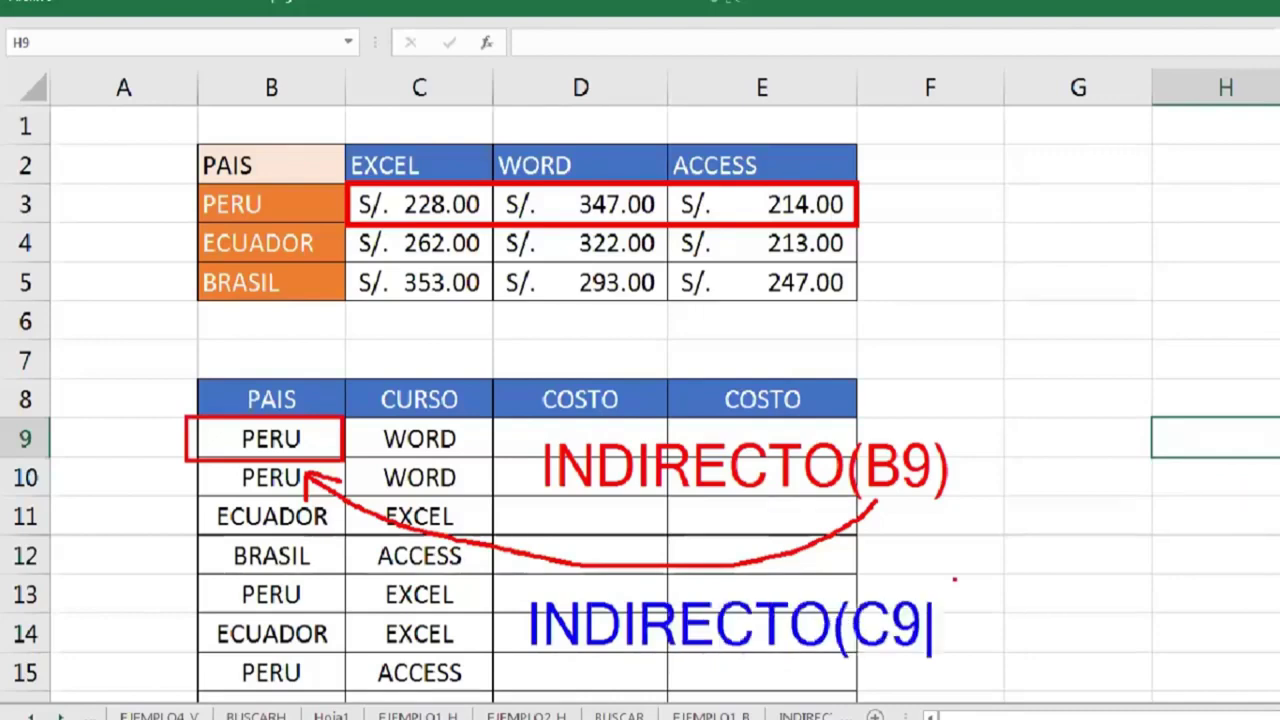
text())
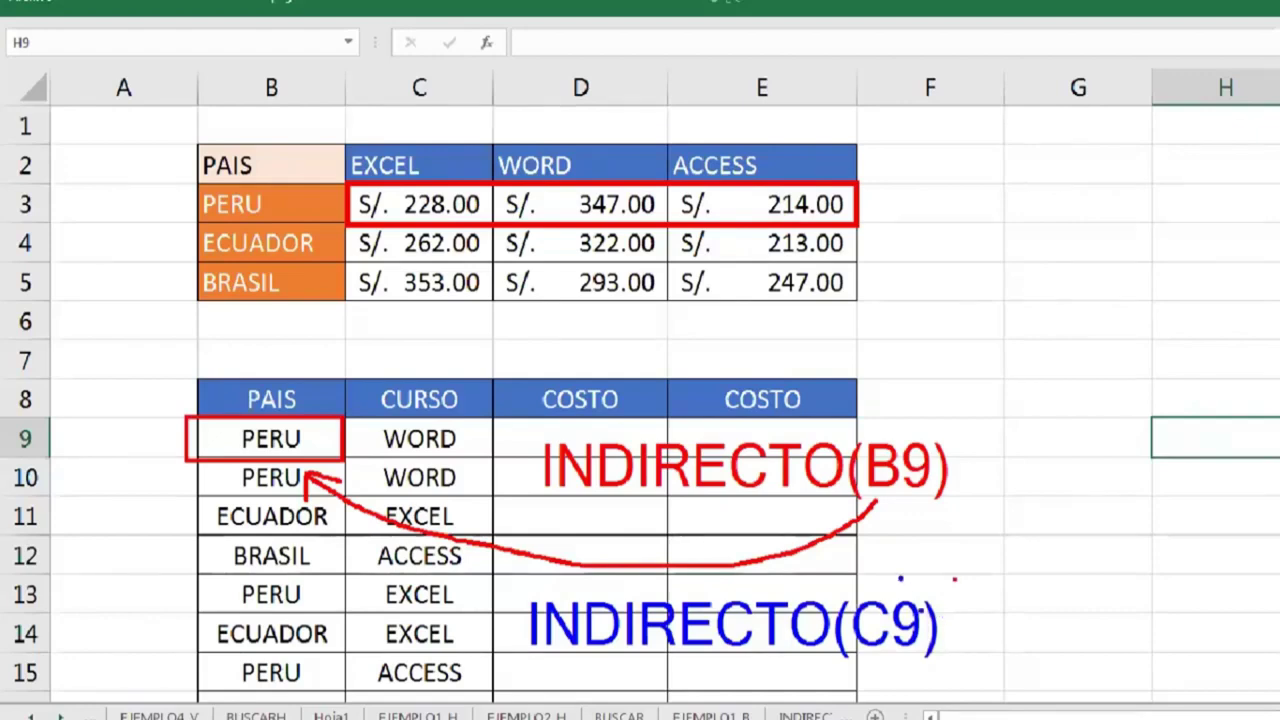
drag(347, 419, 489, 459)
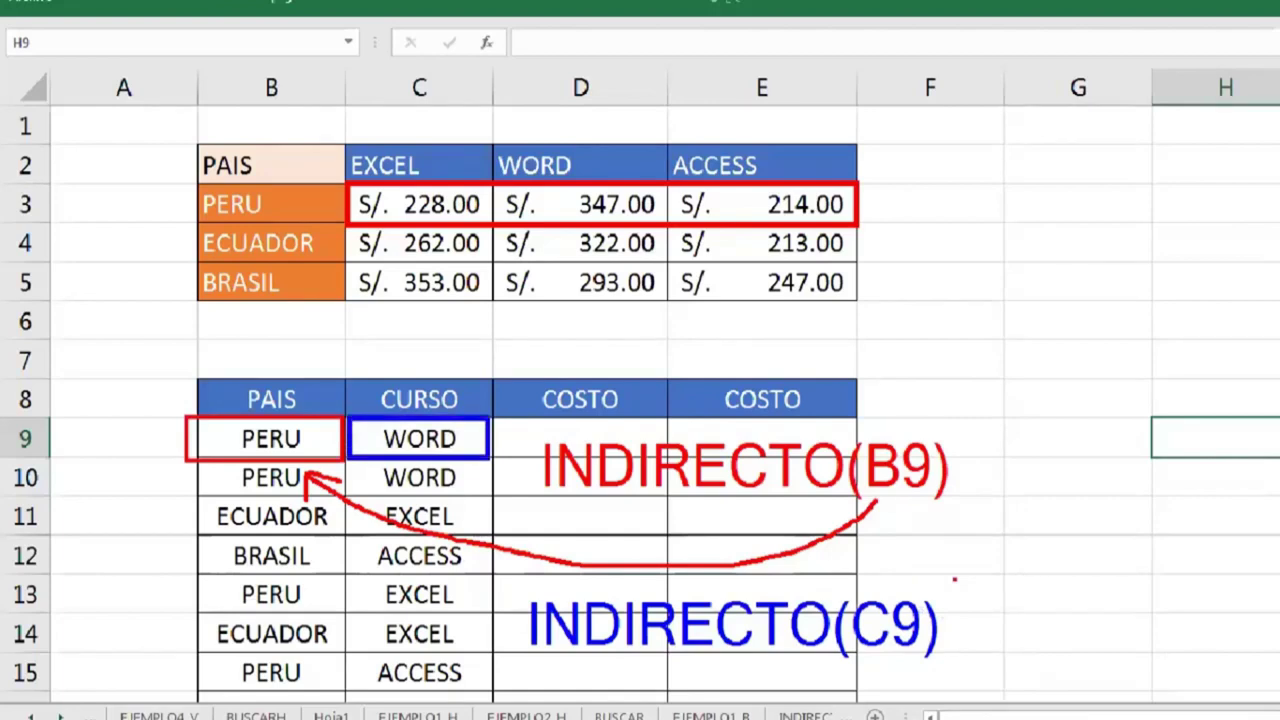
mouse_move(882, 658)
mouse_down()
mouse_move(797, 690)
mouse_move(500, 602)
mouse_move(442, 488)
mouse_move(478, 500)
mouse_up()
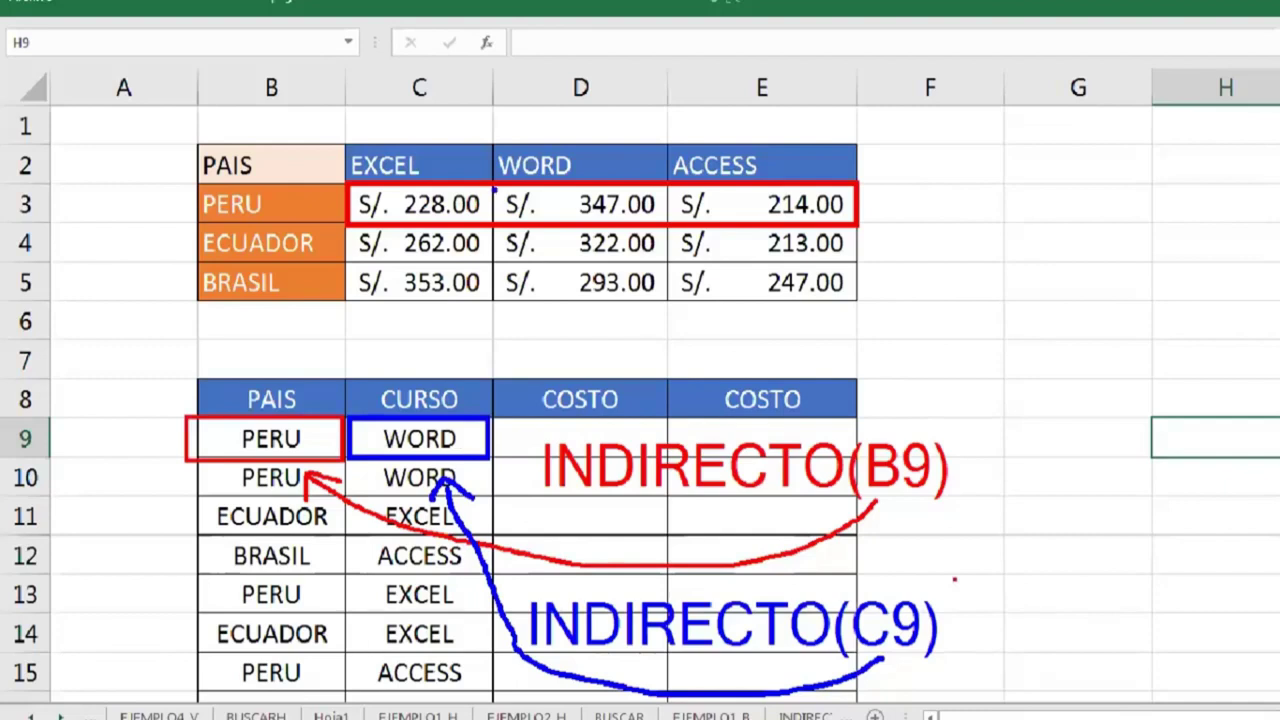
drag(493, 183, 664, 299)
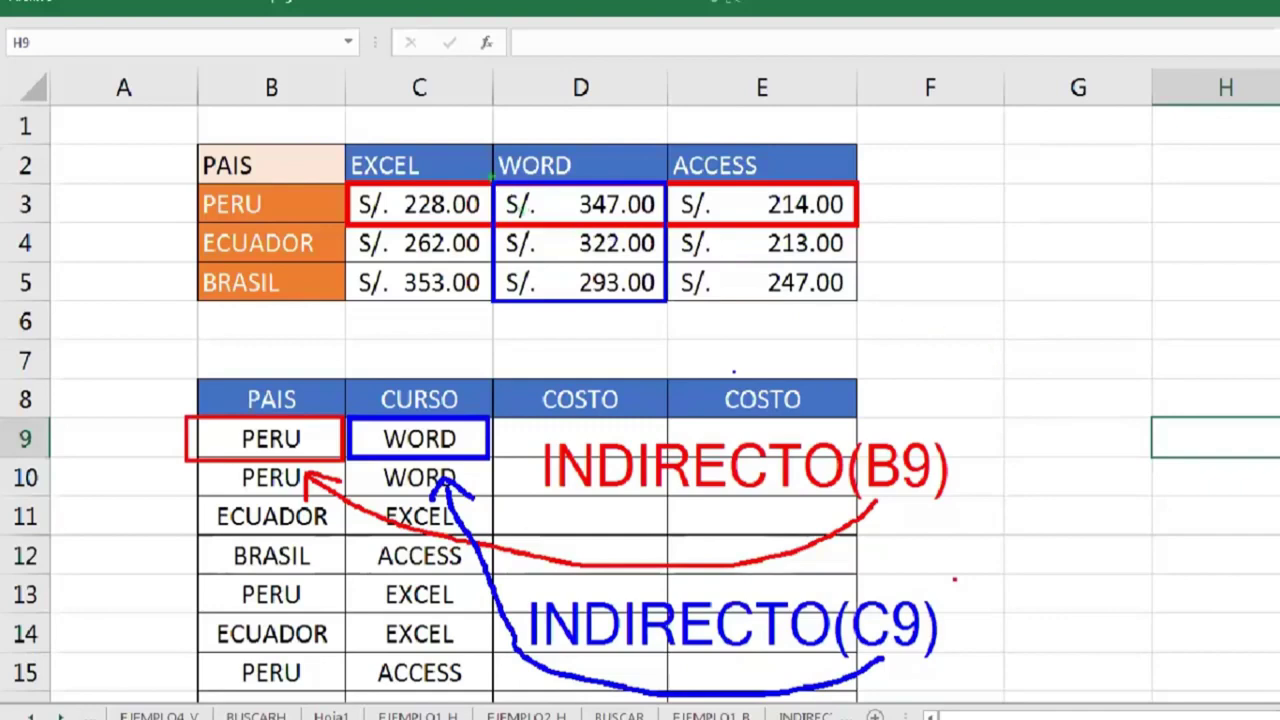
drag(493, 176, 673, 200)
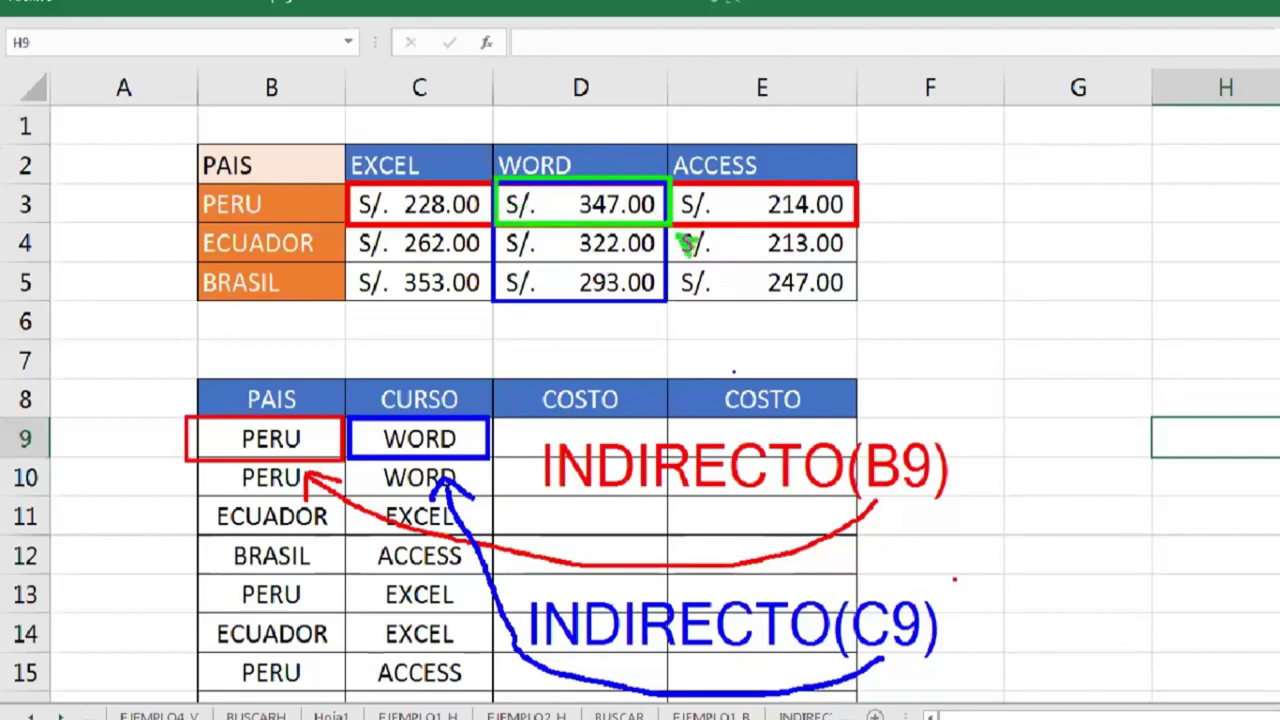
drag(682, 240, 795, 333)
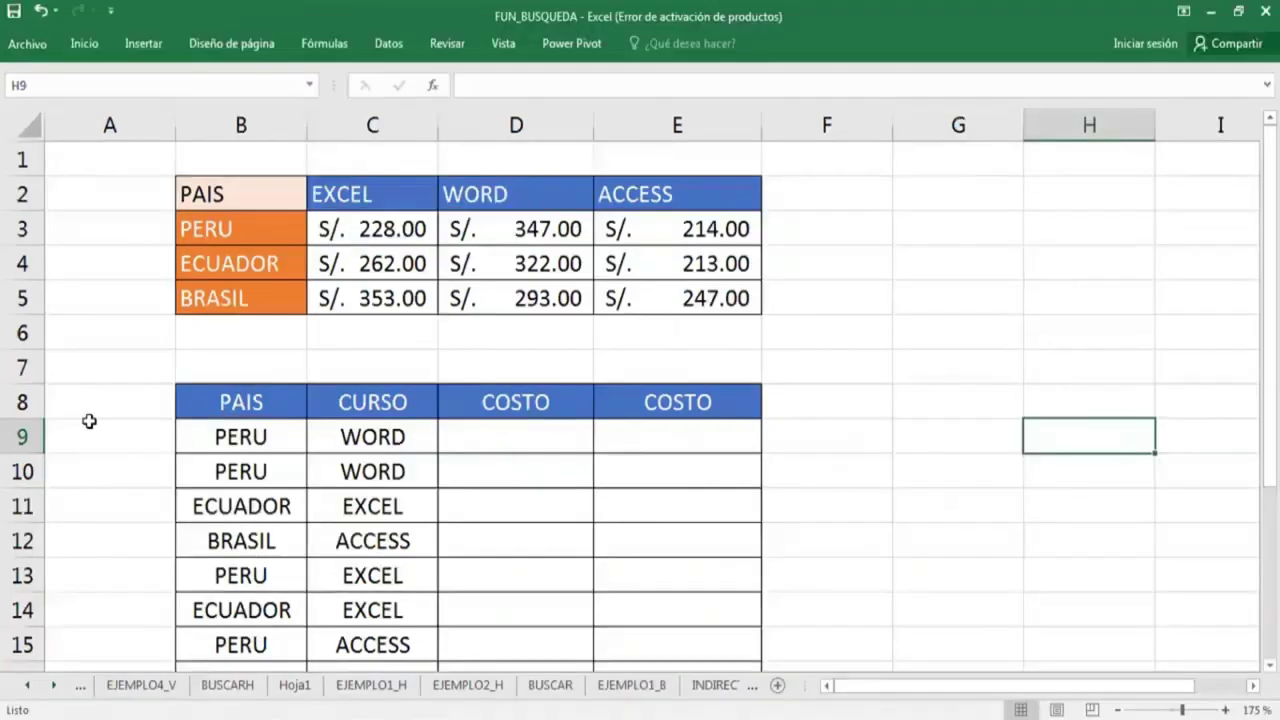
Select B2:E5, covering the EXCEL/WORD/ACCESS headers and PERU/ECUADOR/BRASIL rows.
drag(256, 197, 695, 296)
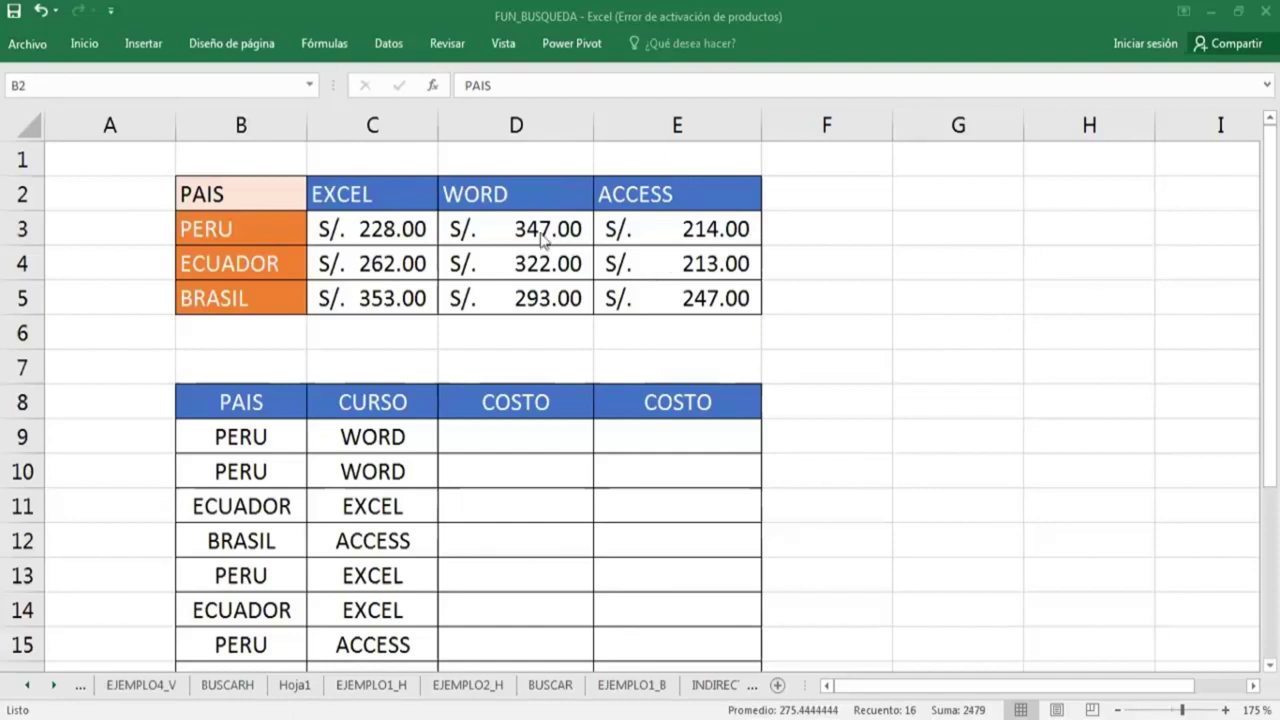
Reselect the price table B2:E5 and switch to the Fórmulas tab.
drag(230, 194, 694, 298)
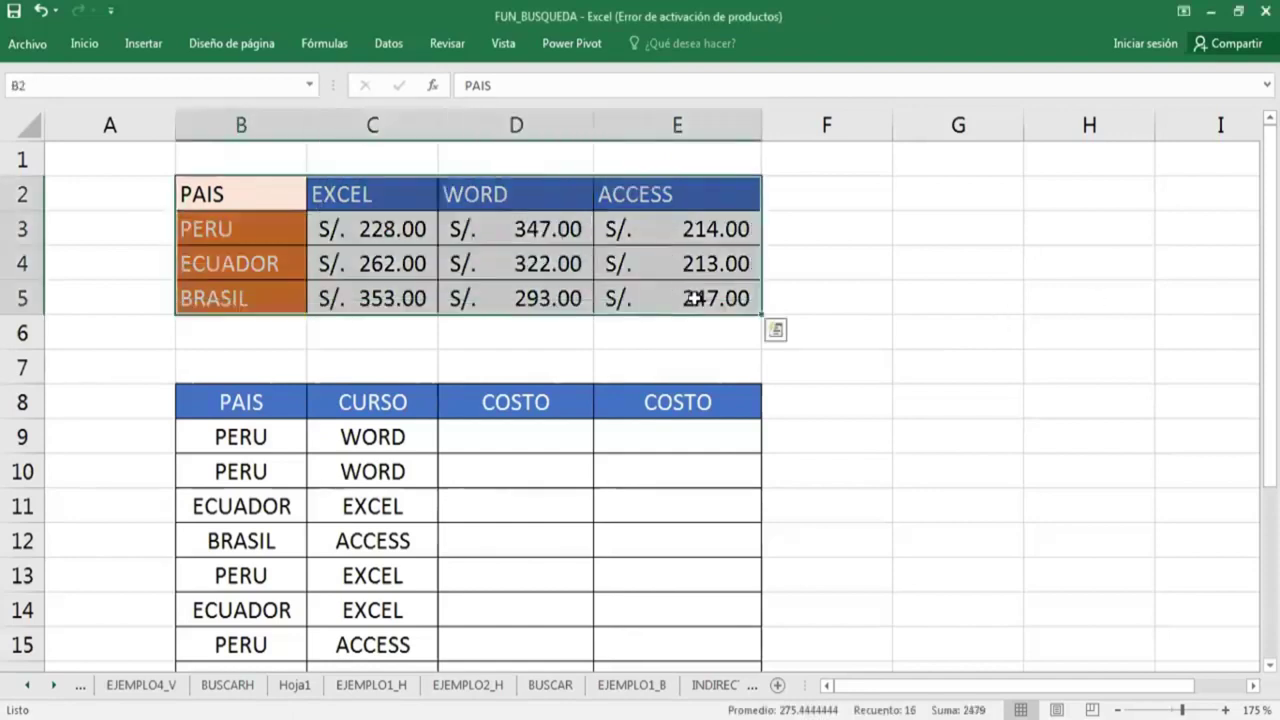
mouse_move(280, 200)
mouse_down()
mouse_move(636, 280)
mouse_move(596, 298)
mouse_up()
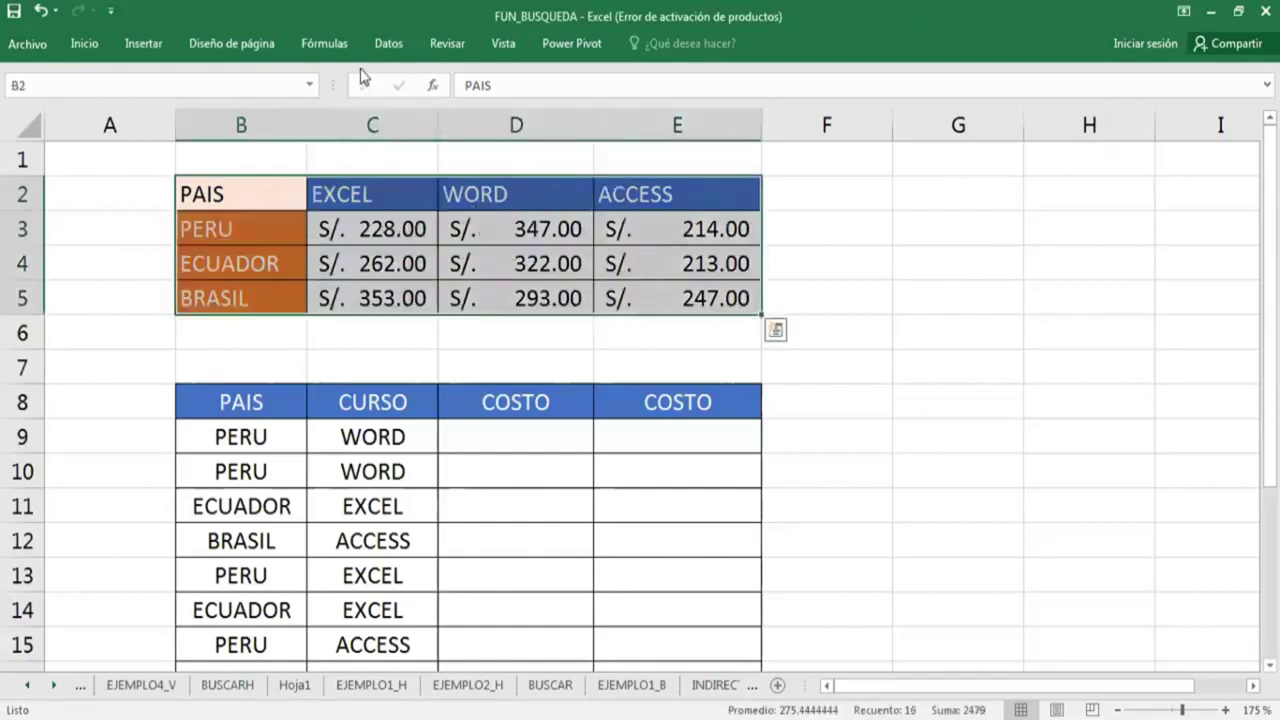
click(324, 43)
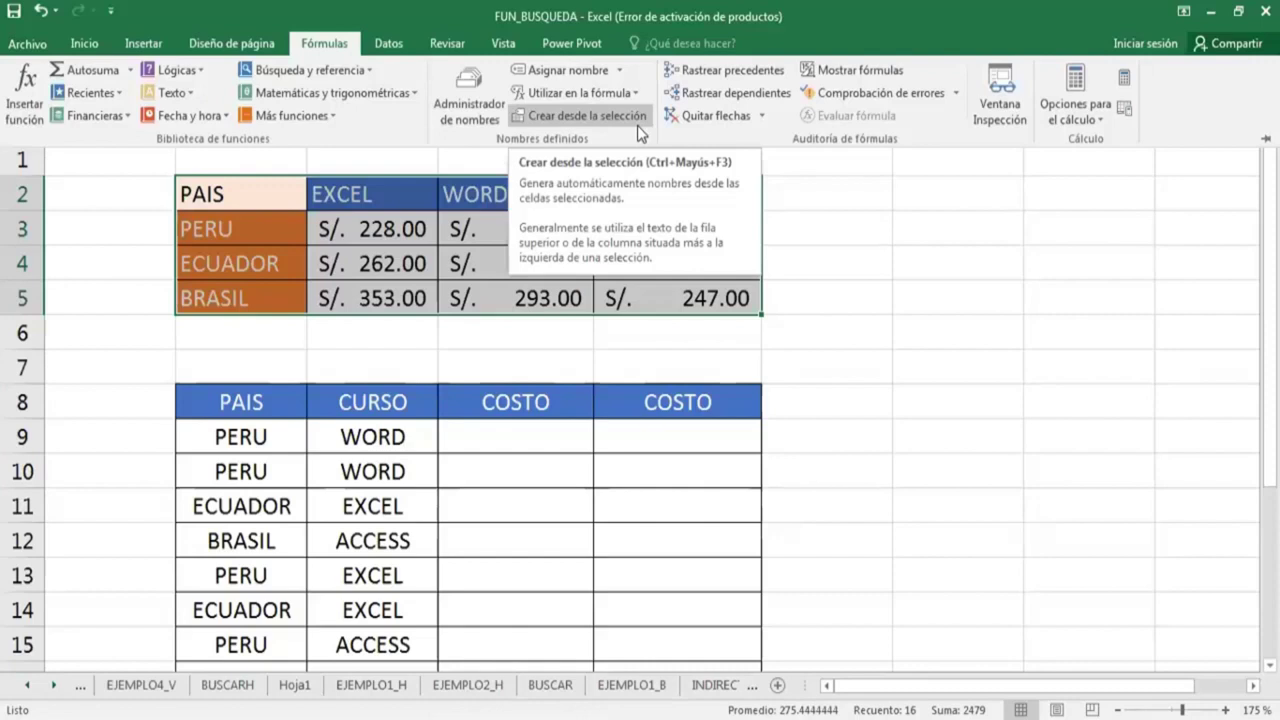
Open Crear nombres a partir de la selección and mark the EXCEL, WORD, ACCESS price columns.
click(637, 125)
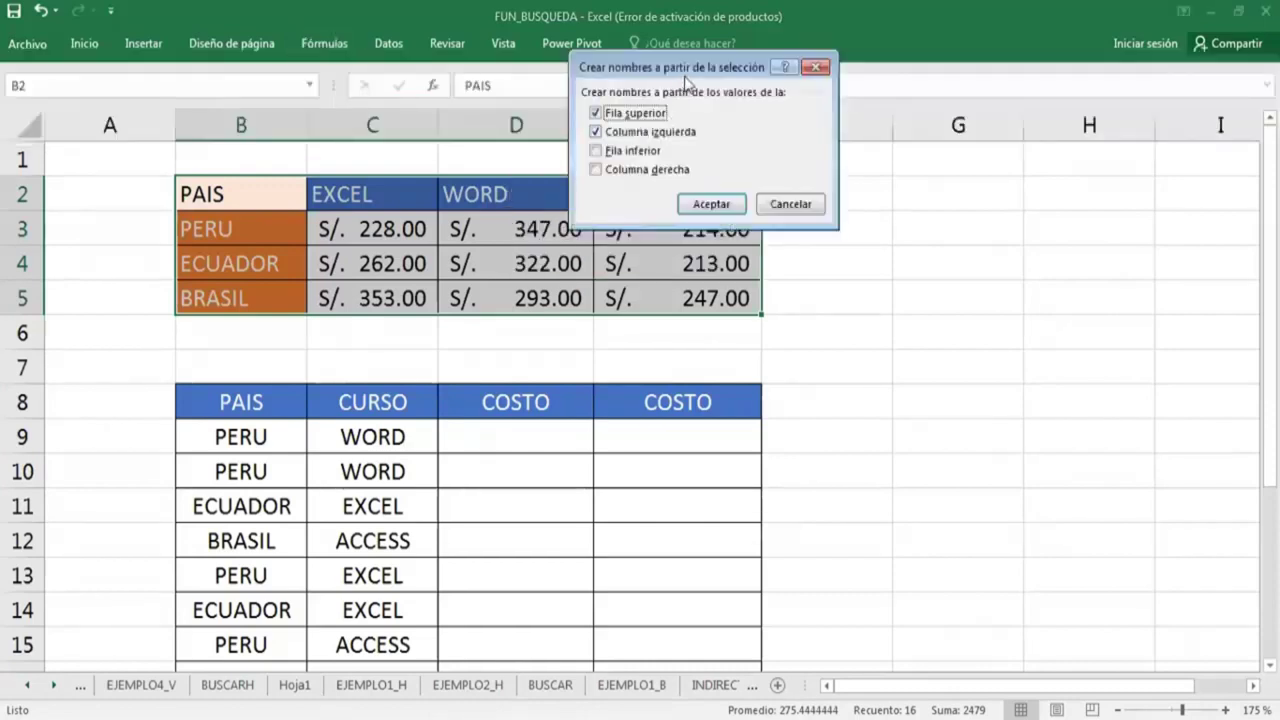
mouse_move(686, 84)
mouse_down()
mouse_move(892, 212)
mouse_move(545, 350)
mouse_up()
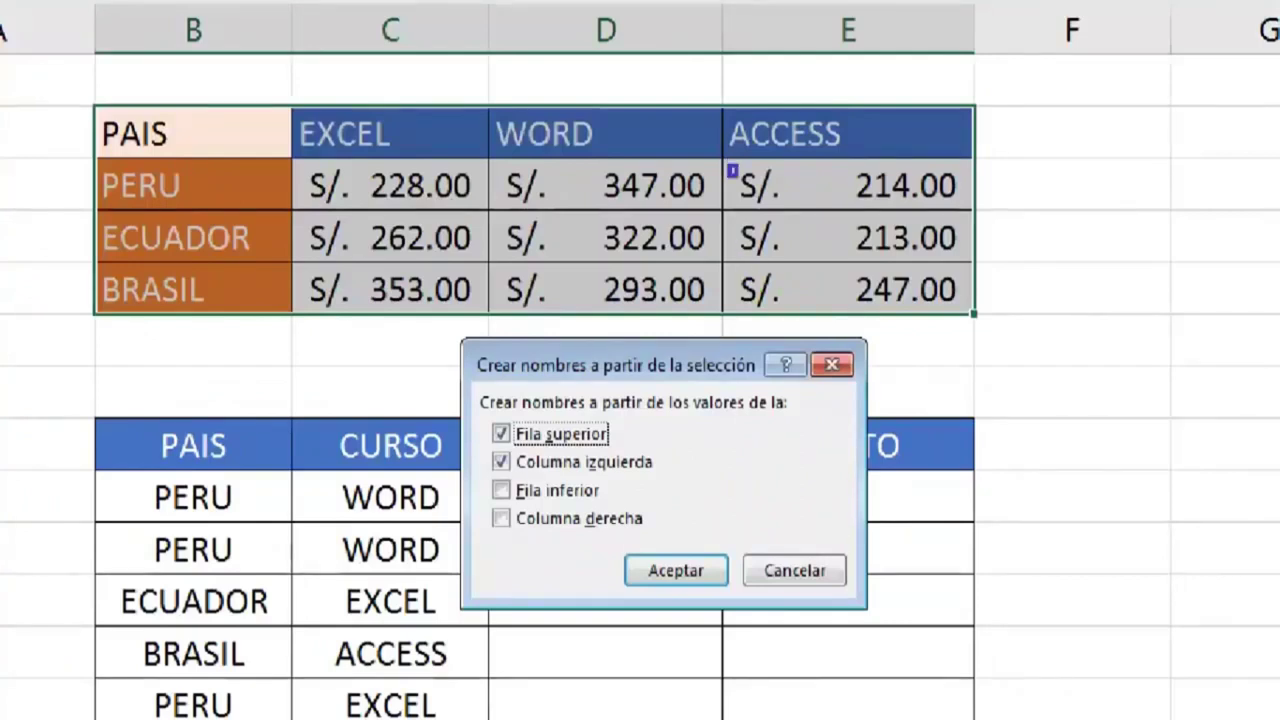
drag(728, 164, 976, 312)
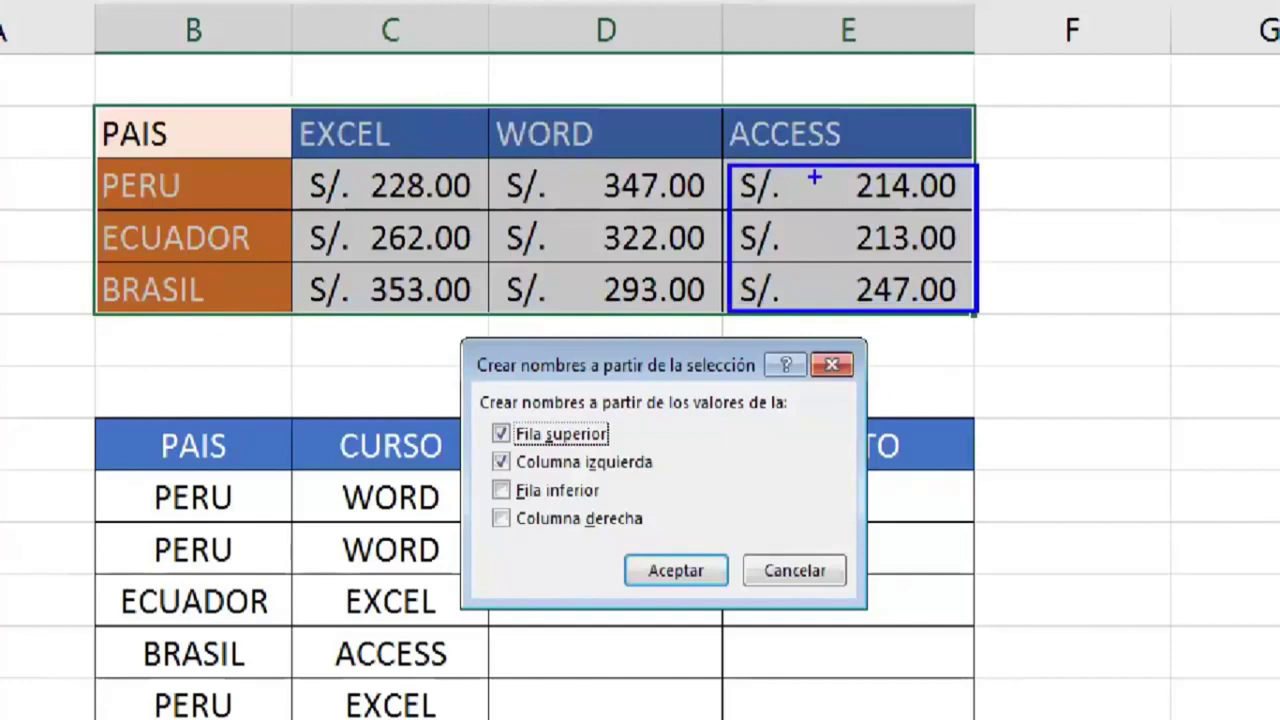
drag(815, 178, 812, 152)
mouse_move(492, 165)
mouse_down()
mouse_move(526, 225)
mouse_move(694, 314)
mouse_up()
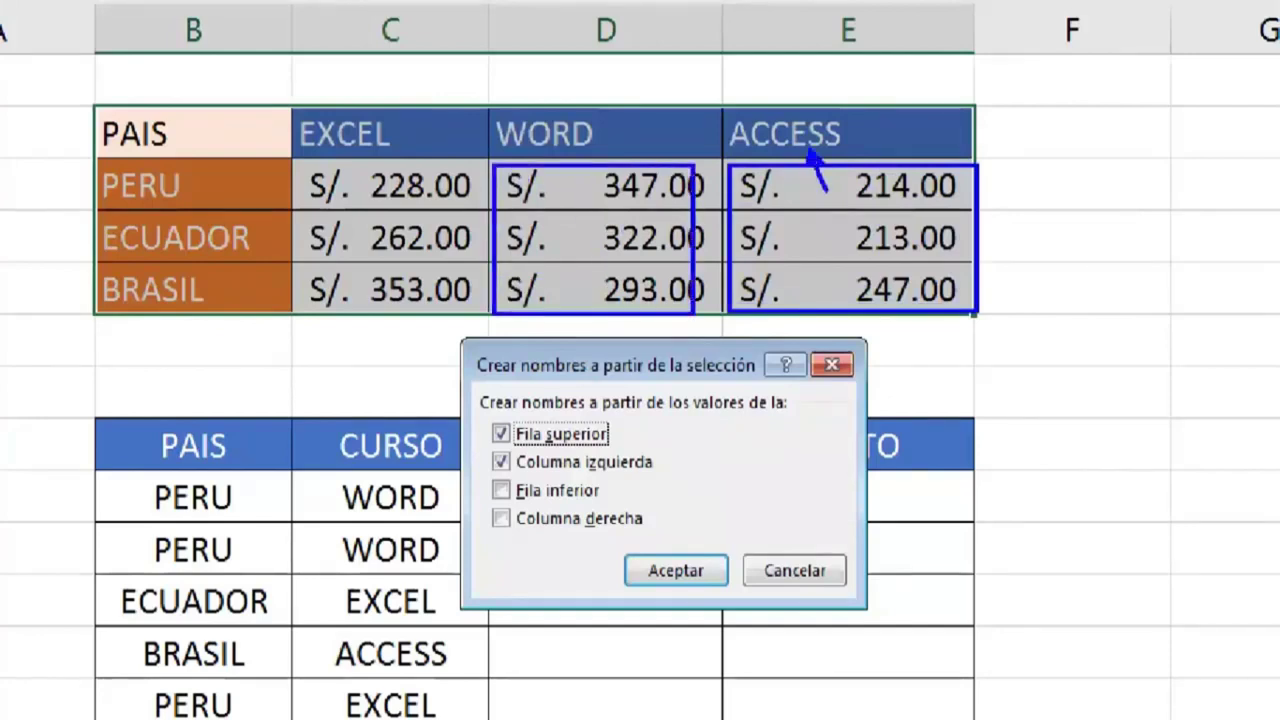
drag(605, 192, 590, 157)
drag(304, 170, 472, 314)
drag(388, 190, 372, 156)
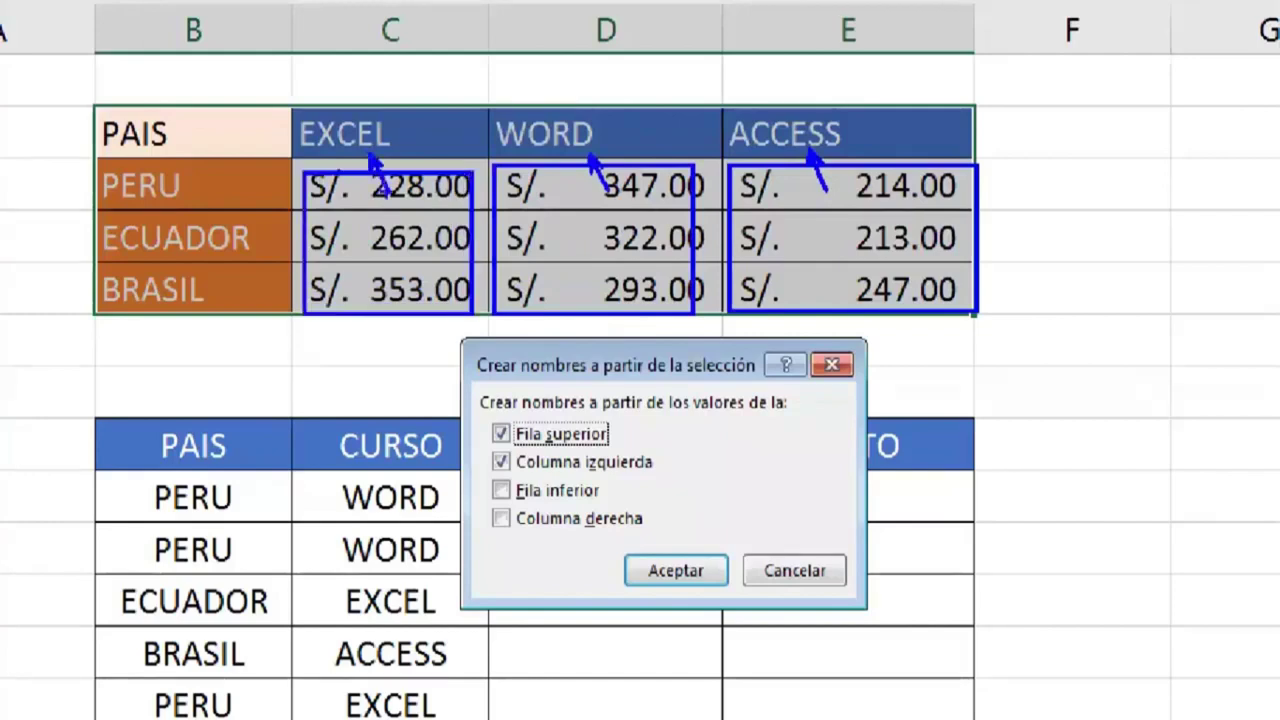
Mark the country rows, then create names using Fila superior and Columna izquierda.
drag(703, 398, 634, 430)
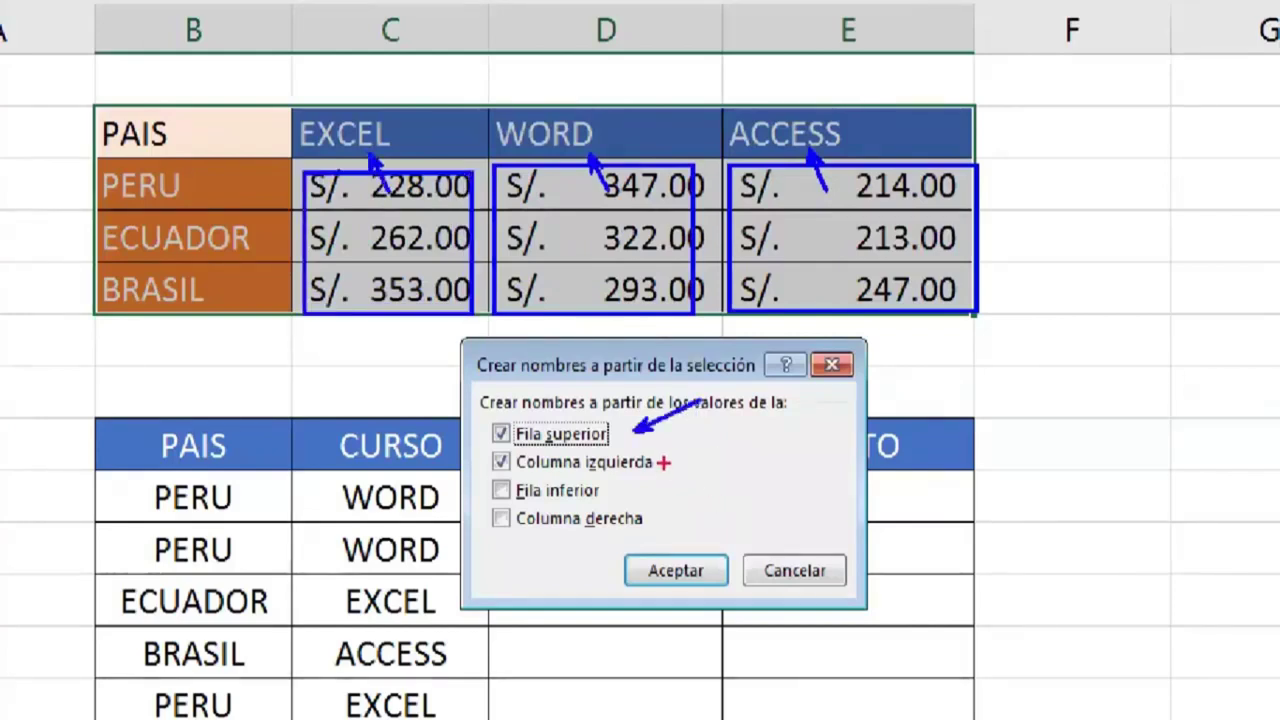
drag(664, 463, 742, 450)
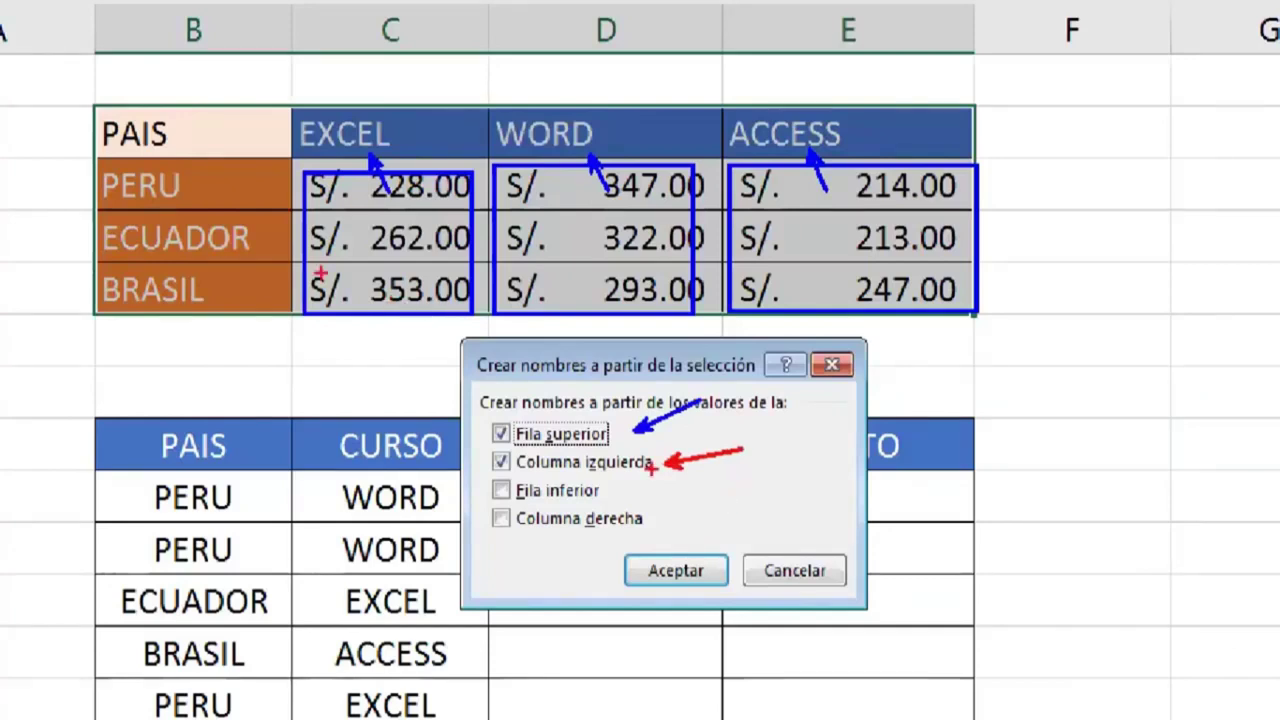
drag(297, 264, 976, 310)
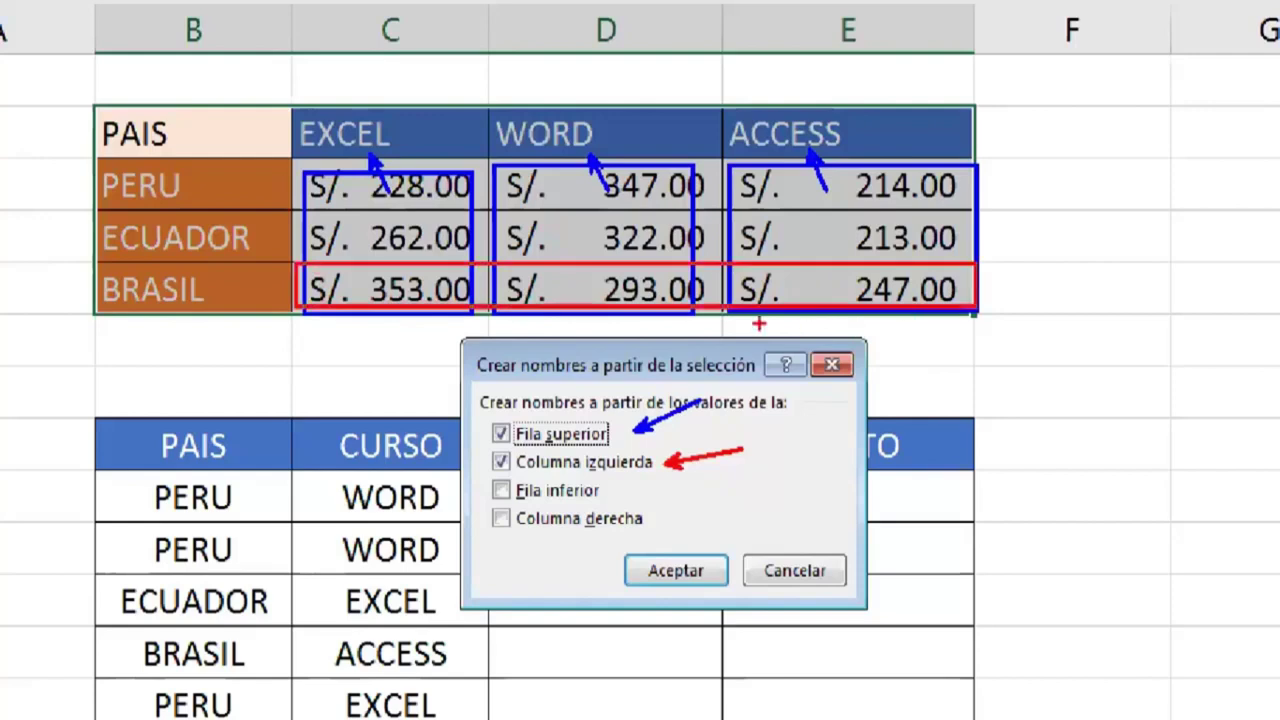
drag(258, 283, 310, 283)
drag(296, 212, 968, 256)
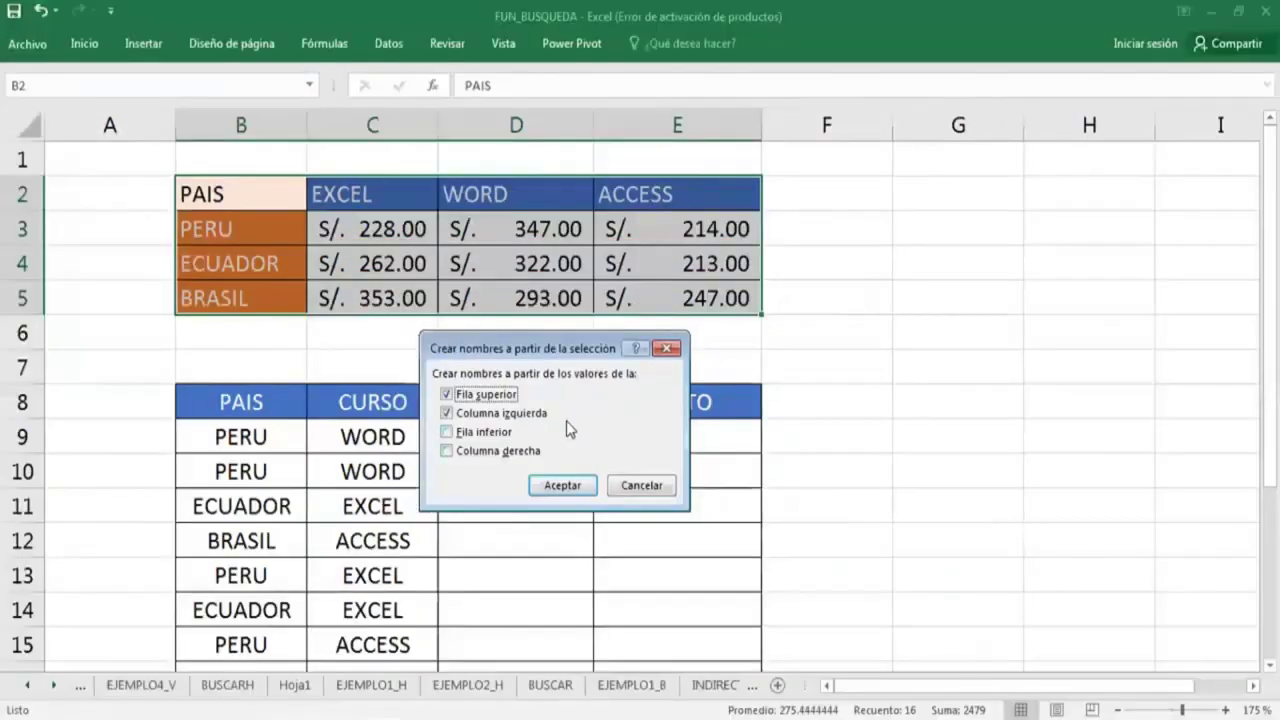
click(578, 486)
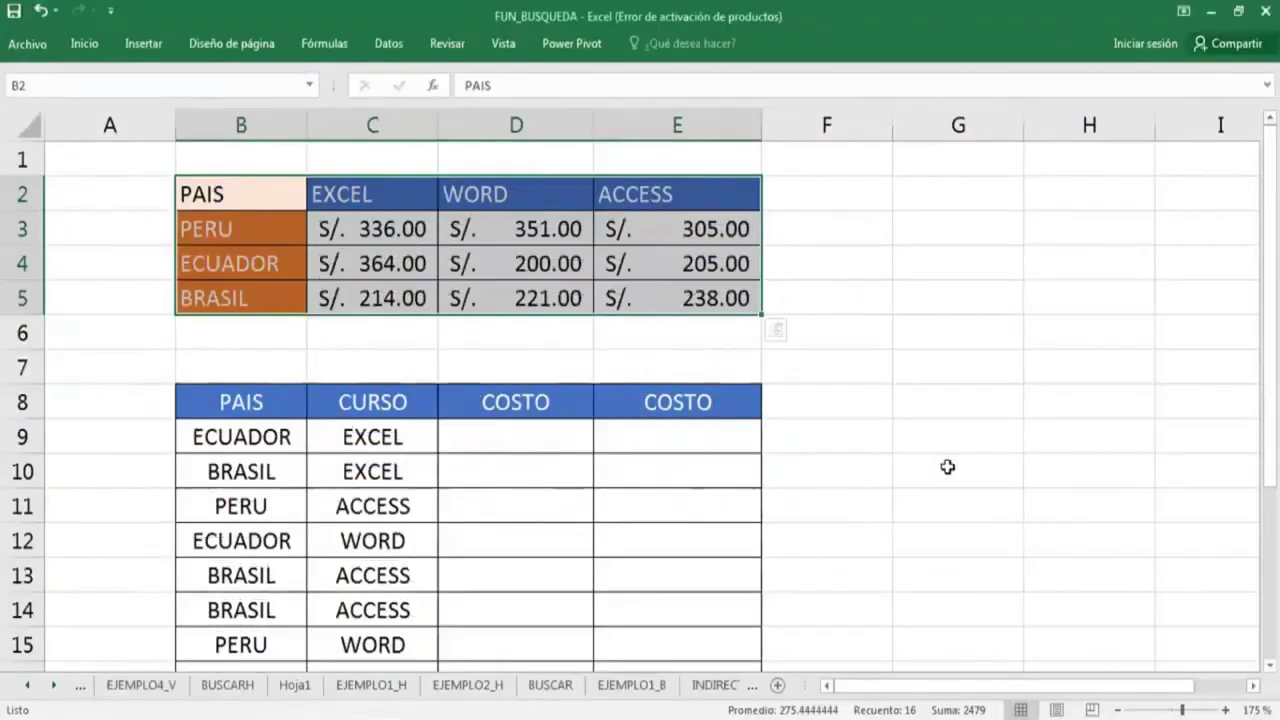
click(947, 467)
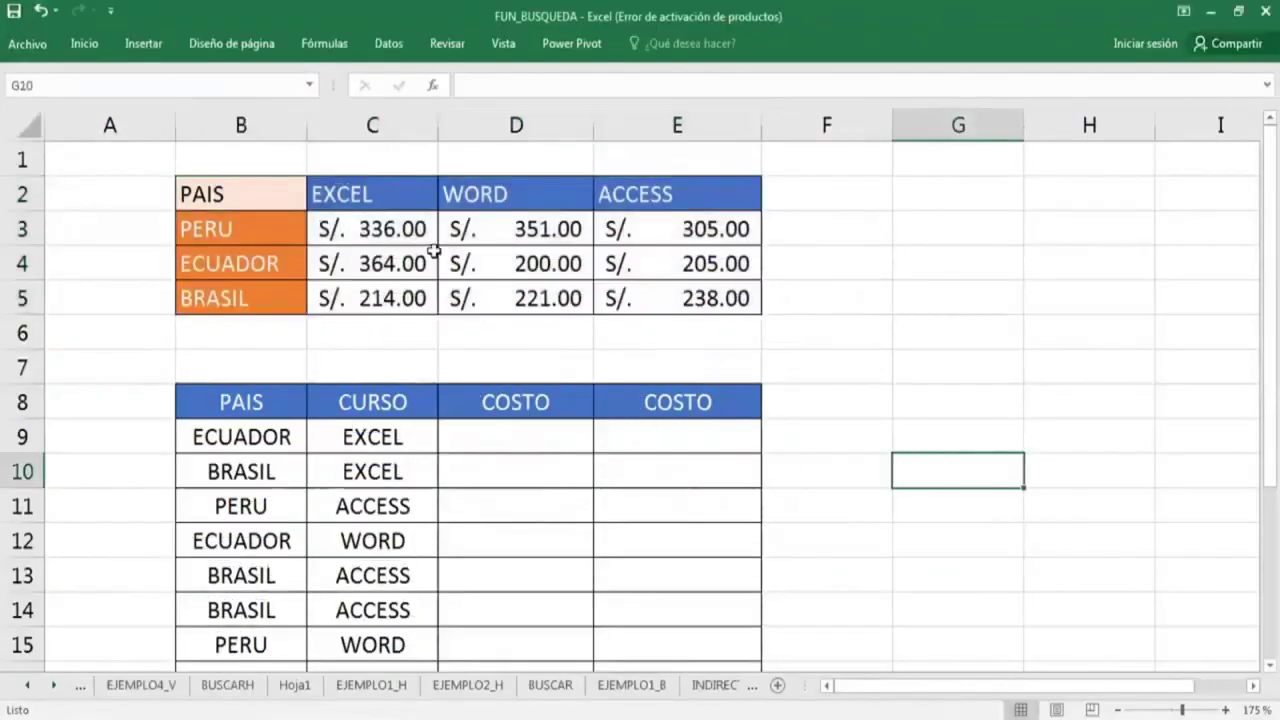
drag(411, 231, 416, 300)
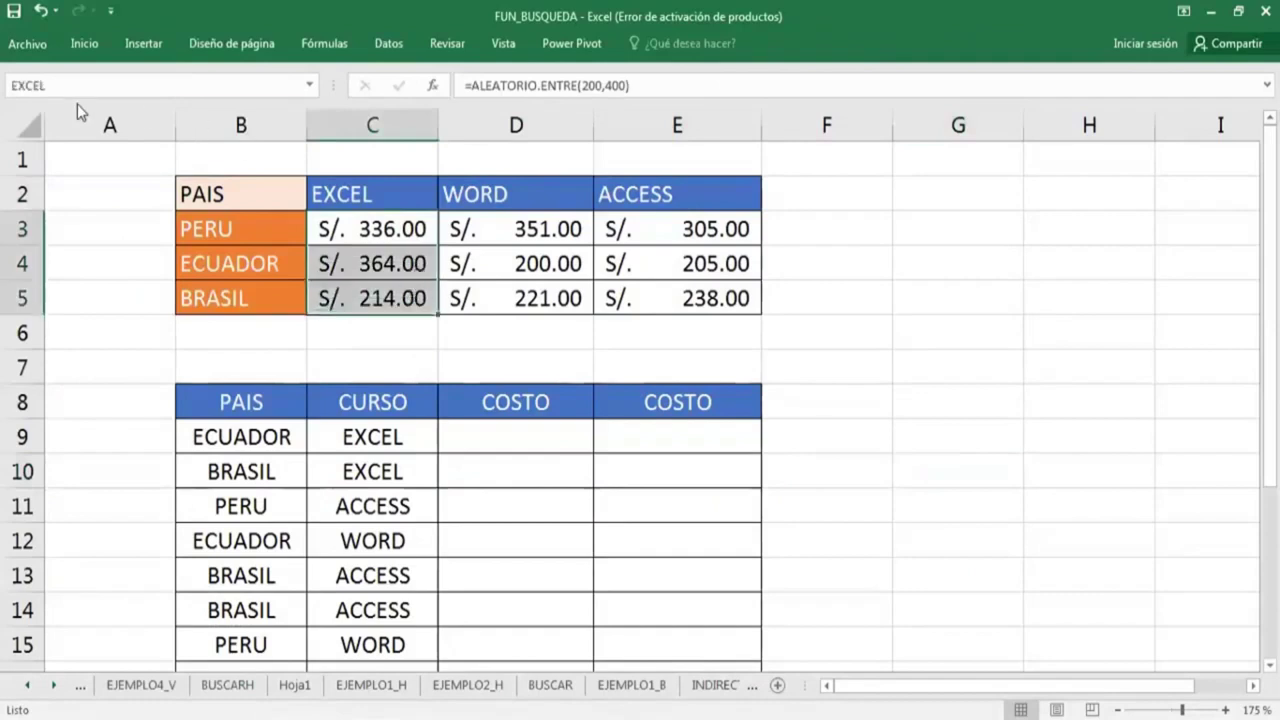
drag(465, 220, 477, 297)
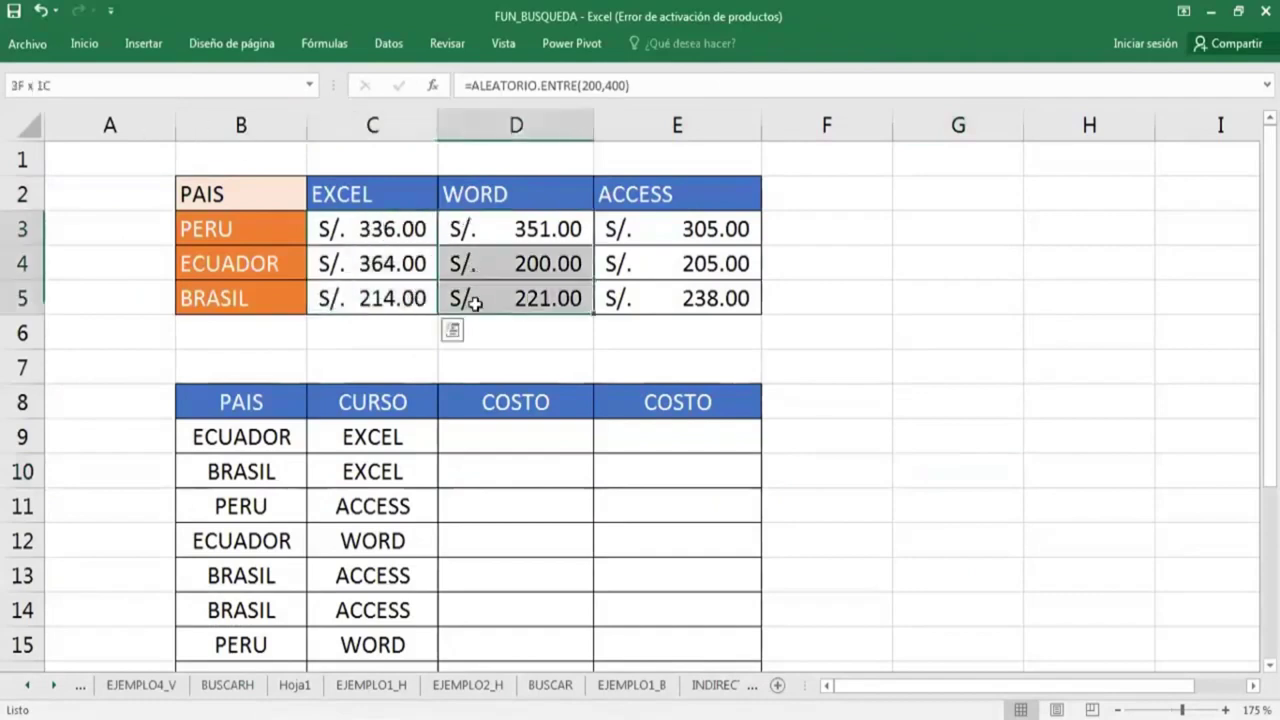
drag(697, 235, 697, 296)
drag(386, 223, 651, 223)
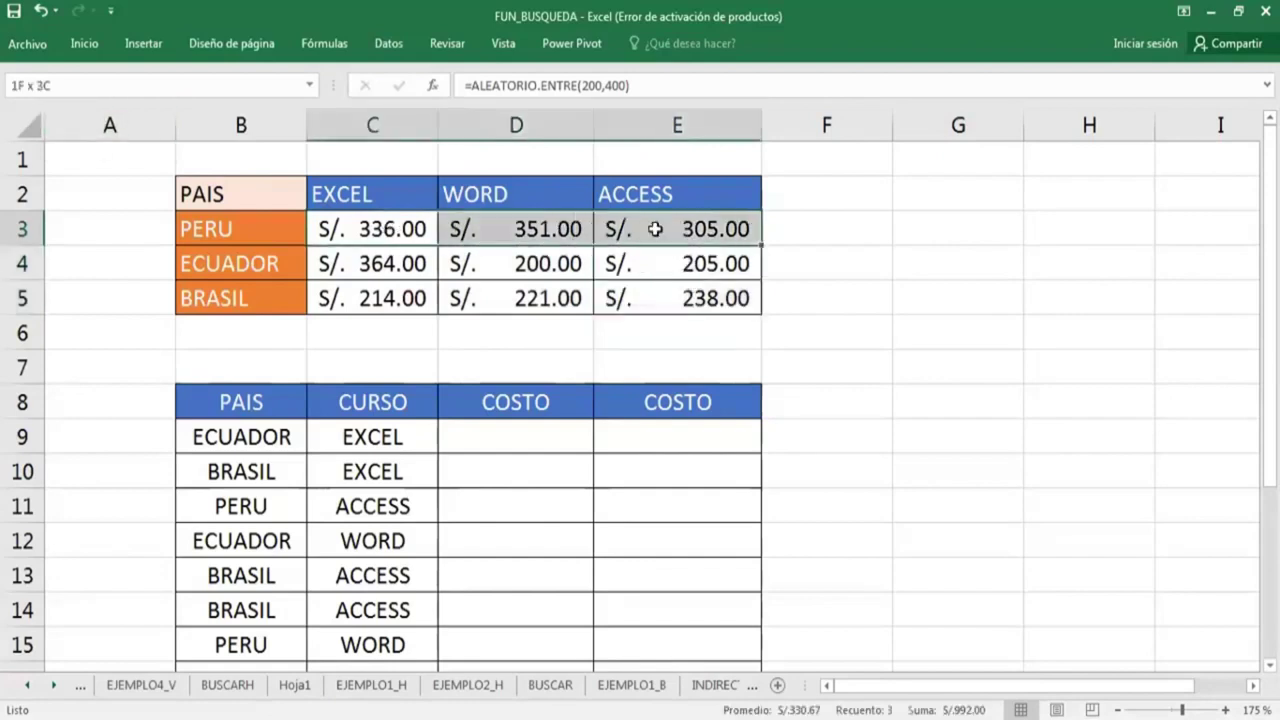
drag(372, 264, 663, 263)
drag(386, 292, 643, 297)
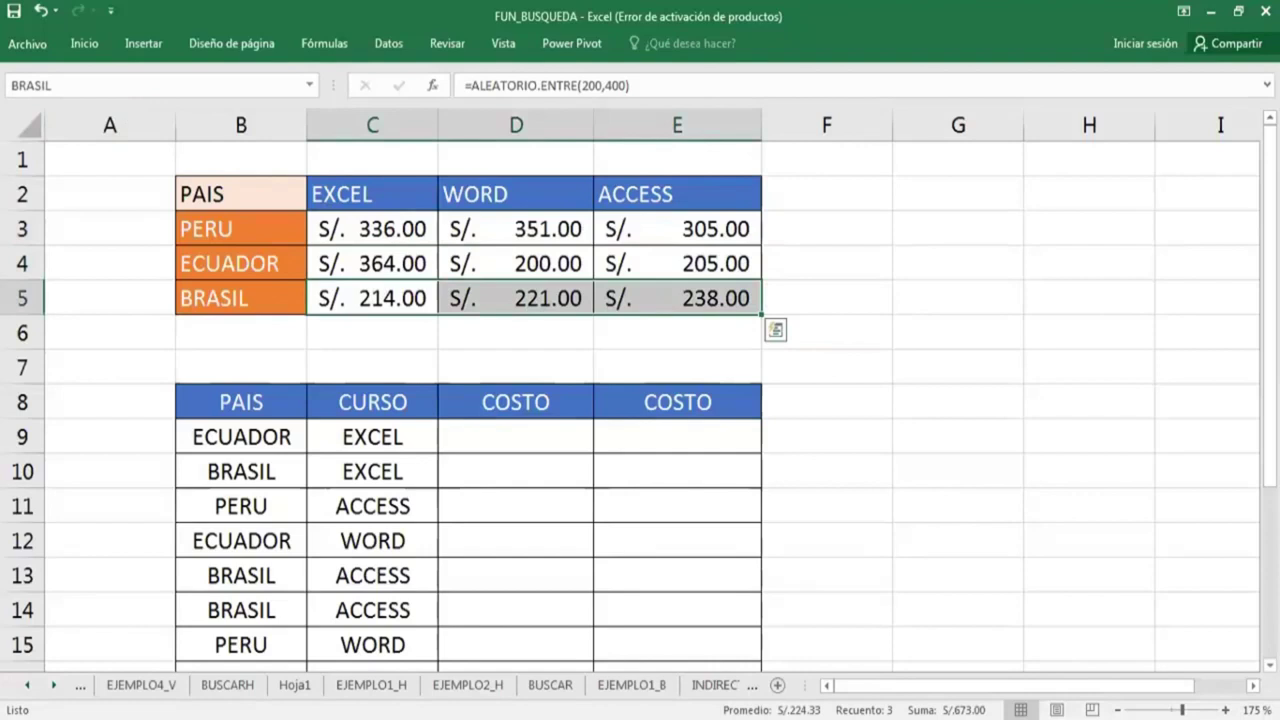
click(848, 490)
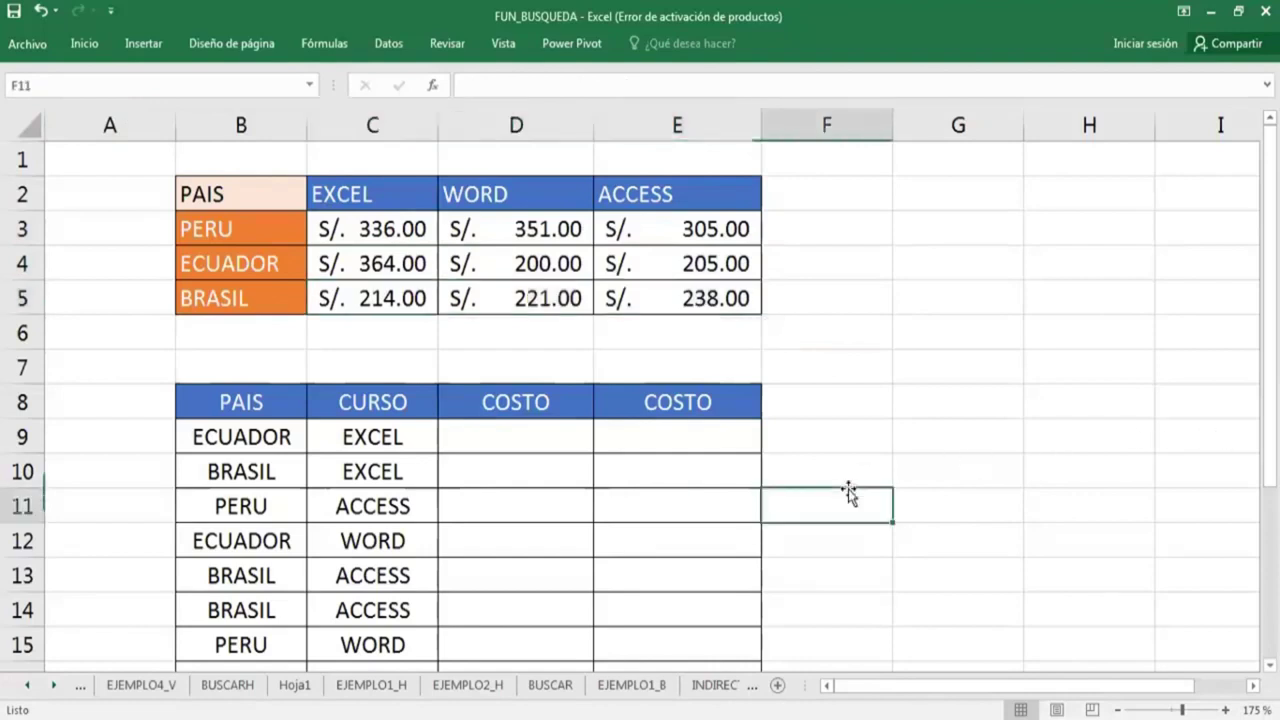
Start D9's formula with =INDIRECTO(B9) for the country.
click(571, 436)
text(=IN)
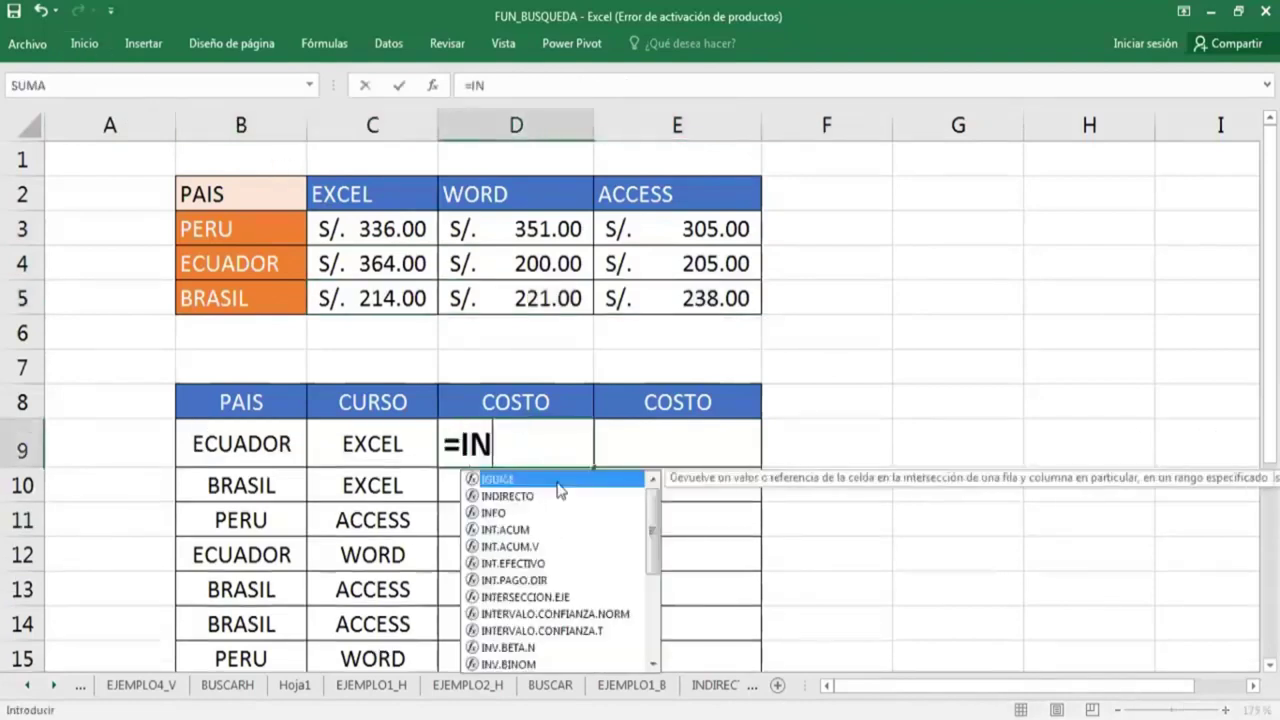
text(D)
click(556, 494)
key(Tab)
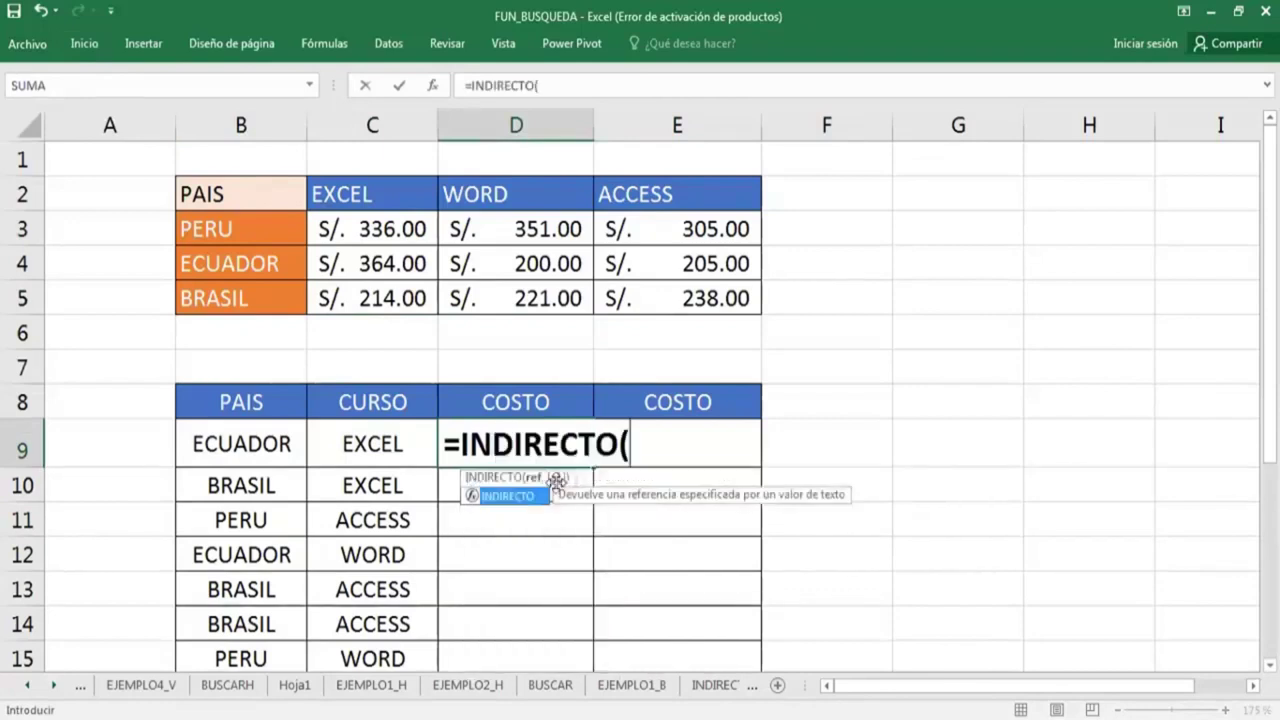
key(Left)
key(Left)
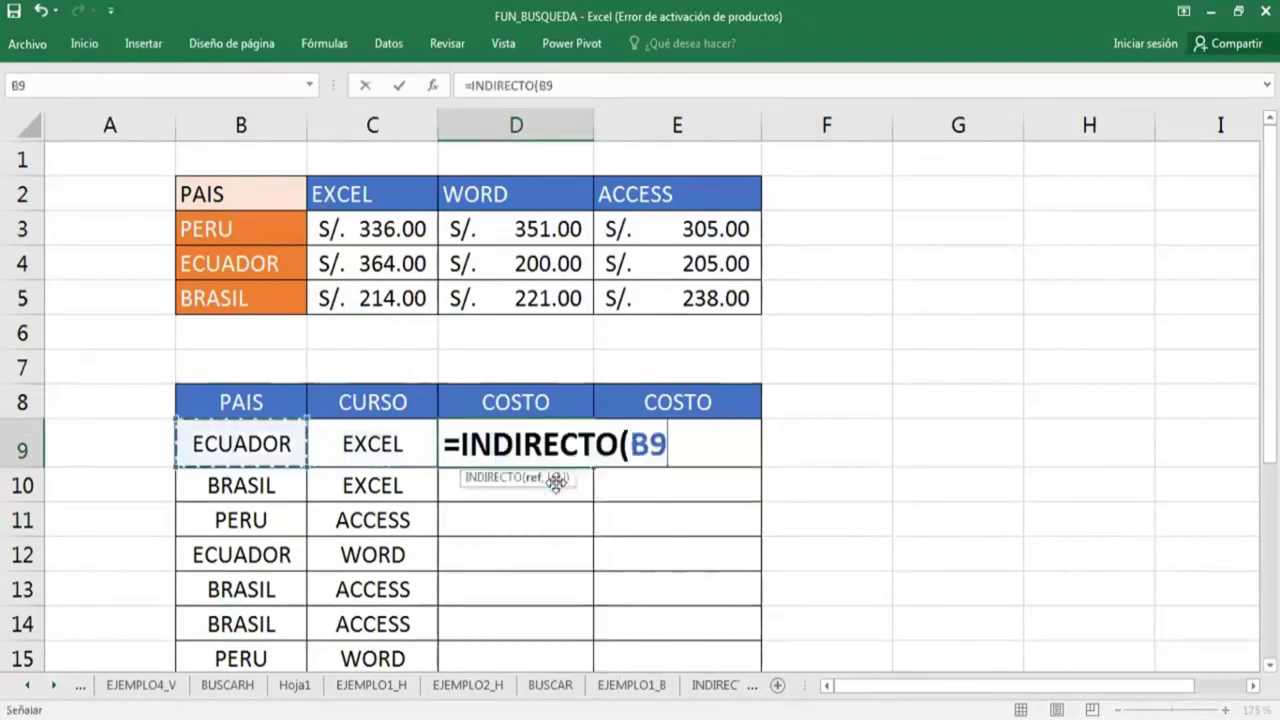
text())
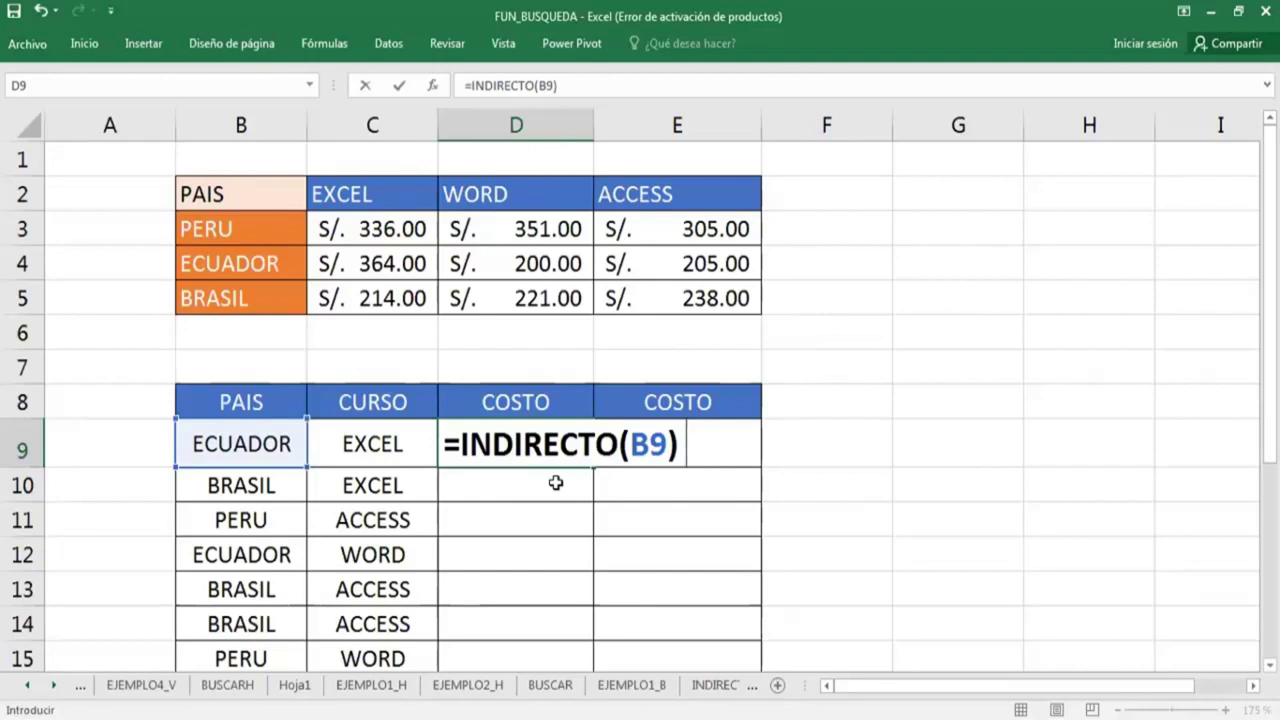
Add INDIRECTO(C9) for the course and enter it, returning 336 for PERU/WORD.
text(IN)
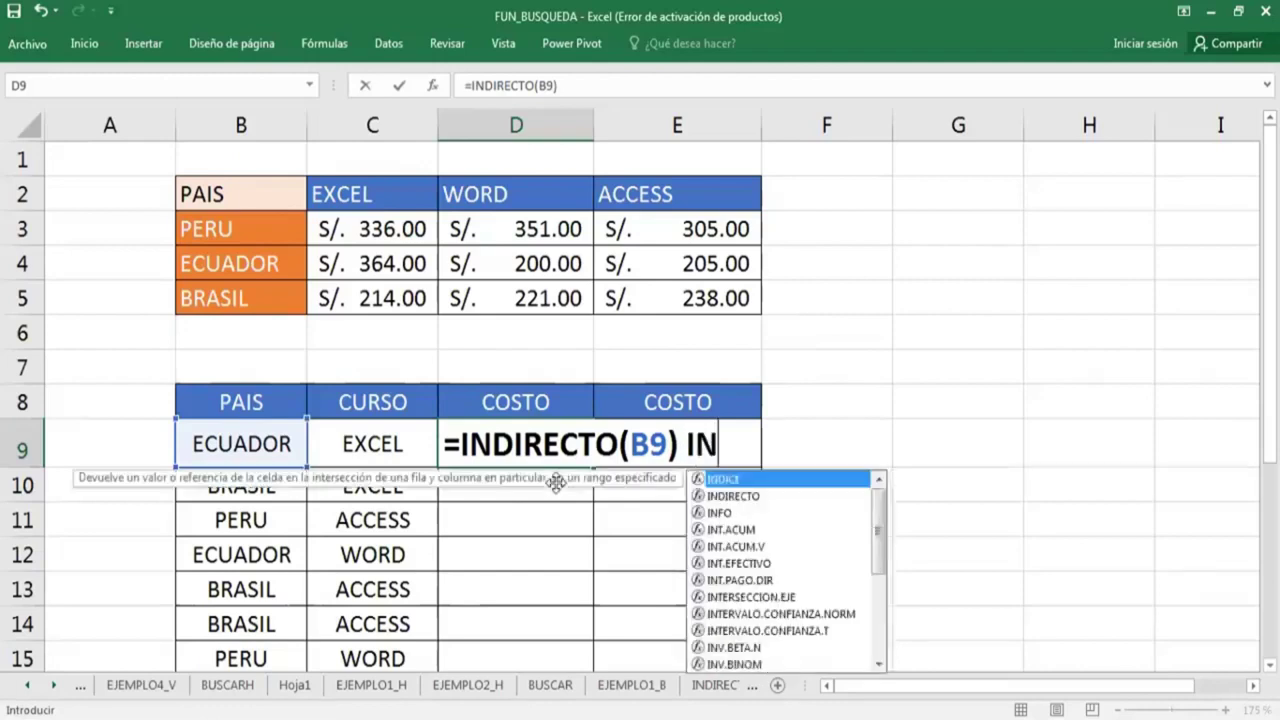
text(D)
key(Down)
key(Tab)
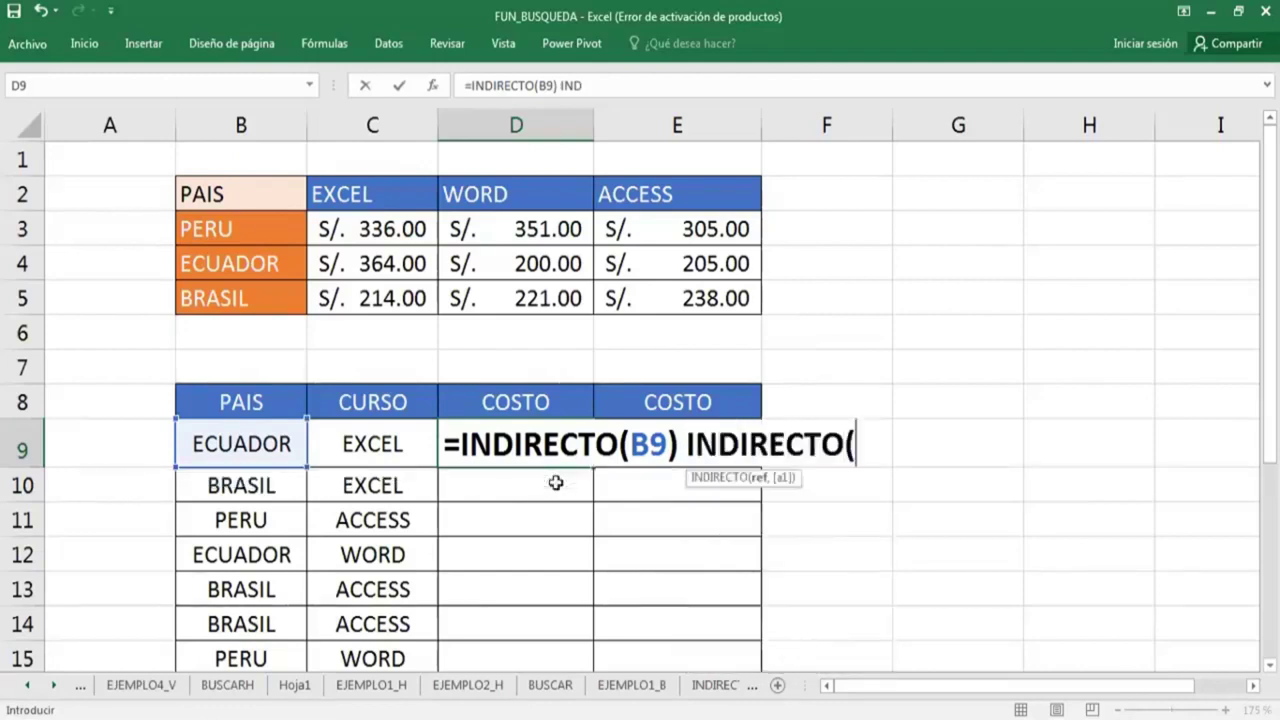
click(395, 448)
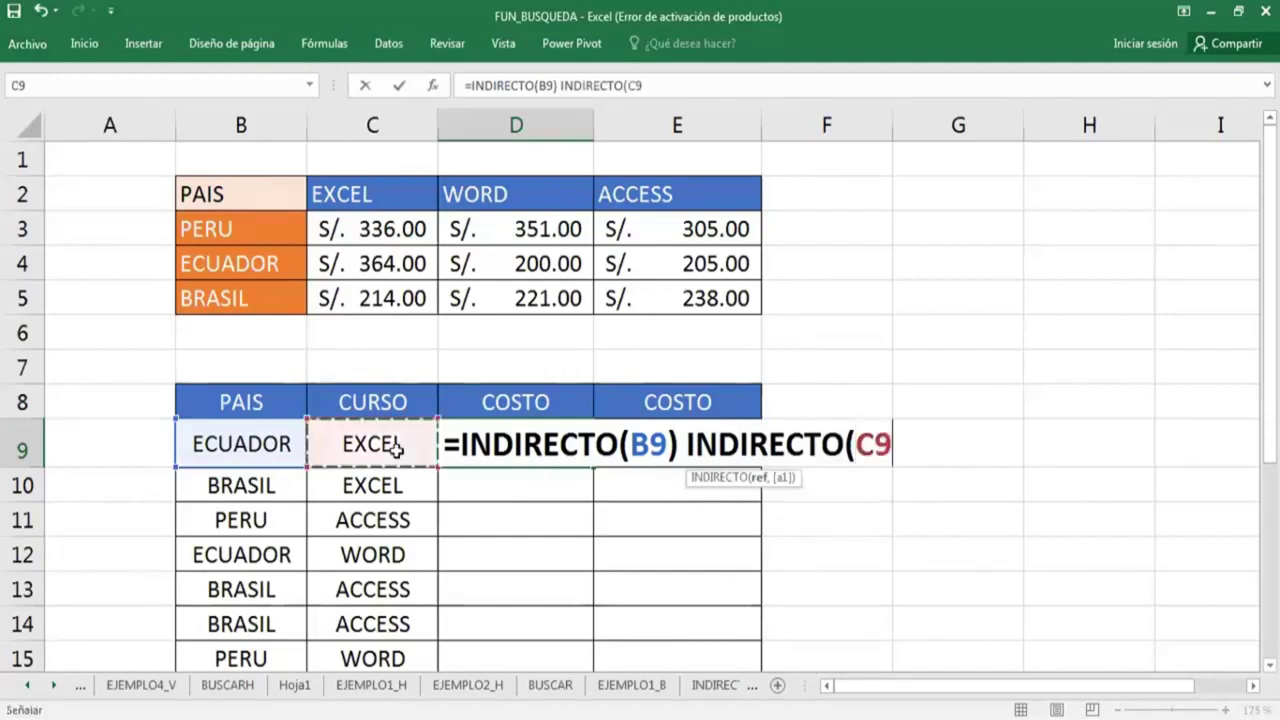
text())
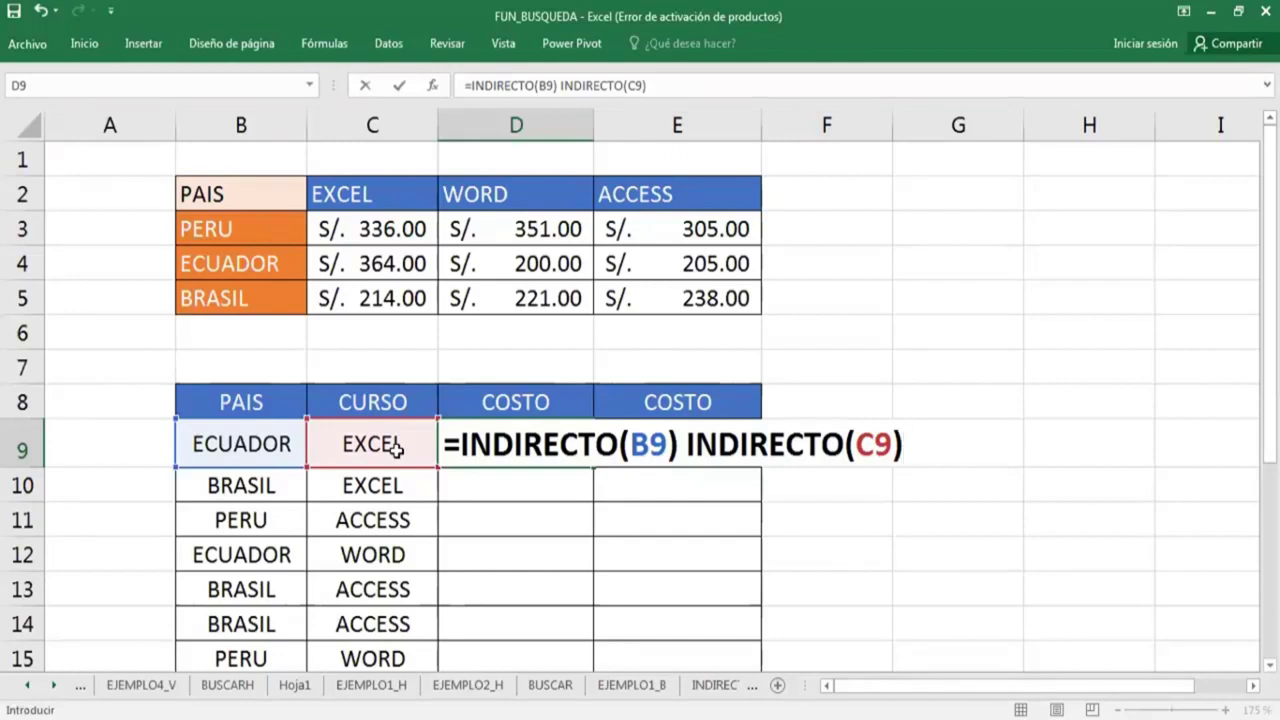
key(Return)
key(Up)
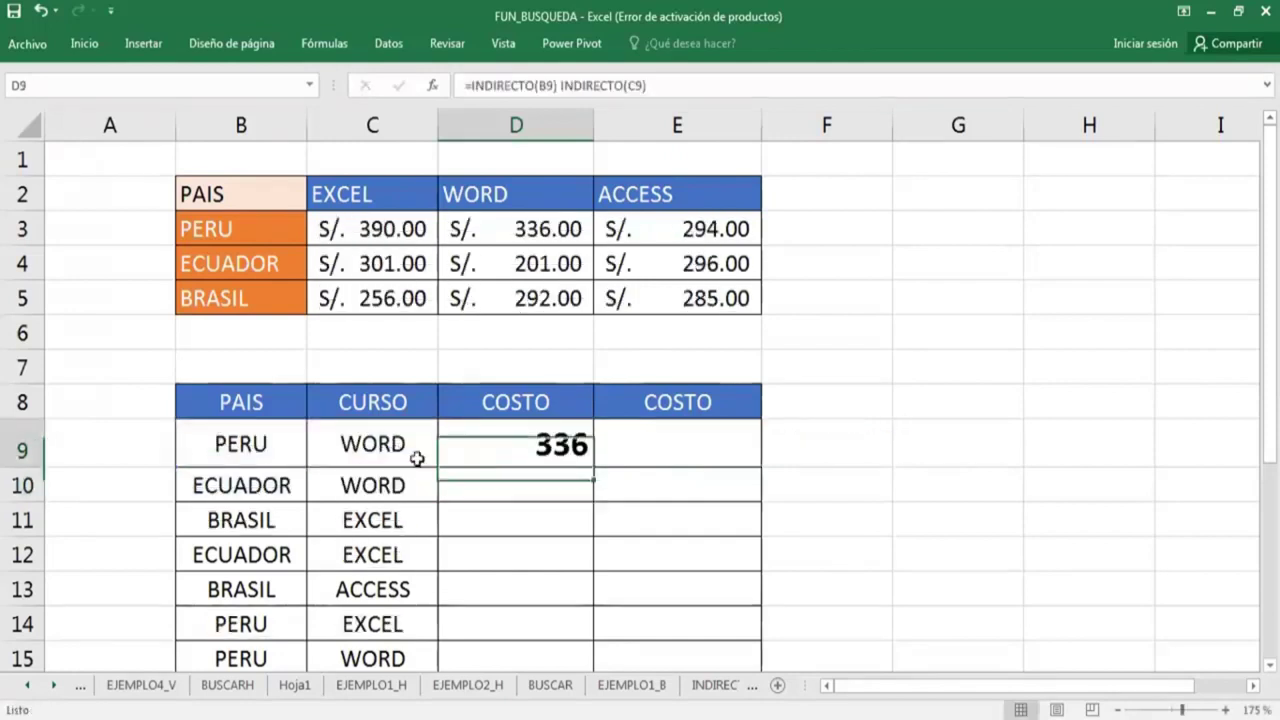
Copy D9's intersection formula down the COSTO column to D22.
scroll(580, 410, down, 1)
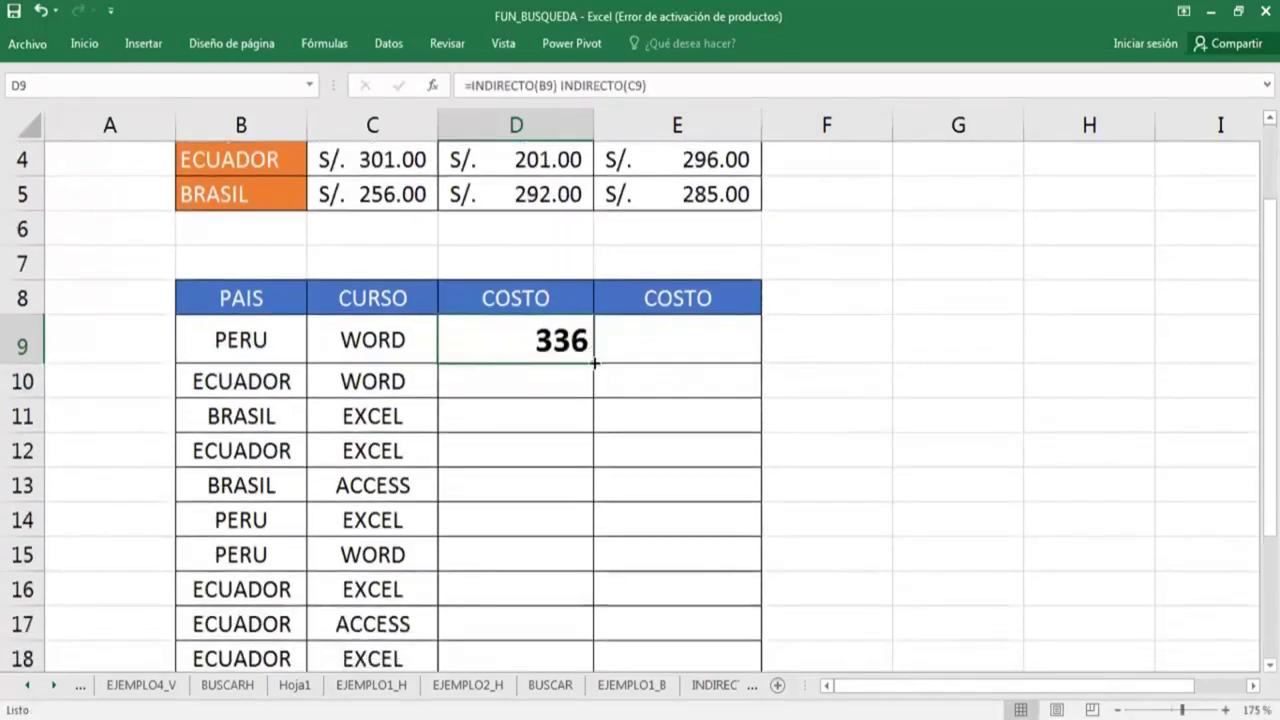
double_click(594, 364)
scroll(556, 442, down, 2)
scroll(556, 442, down, 2)
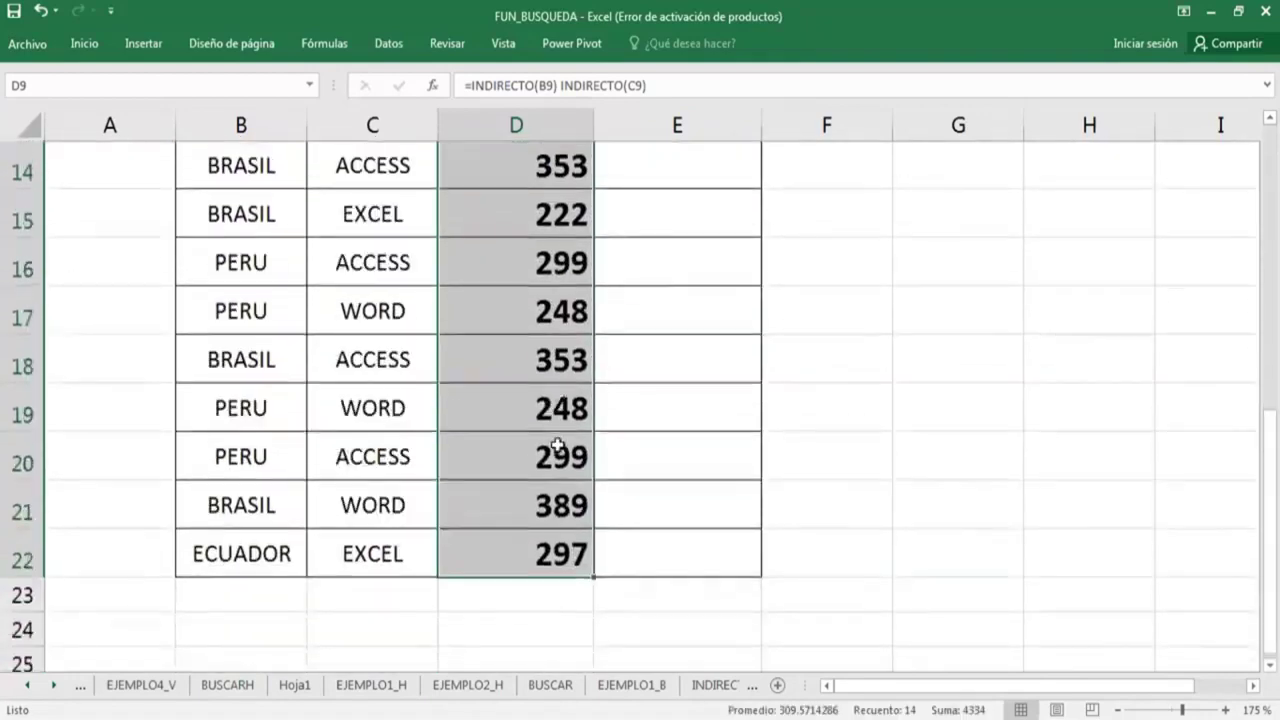
scroll(270, 452, up, 5)
Check COSTO results against the price table, e.g., BRASIL/WORD 389, and review D9's formula.
click(272, 452)
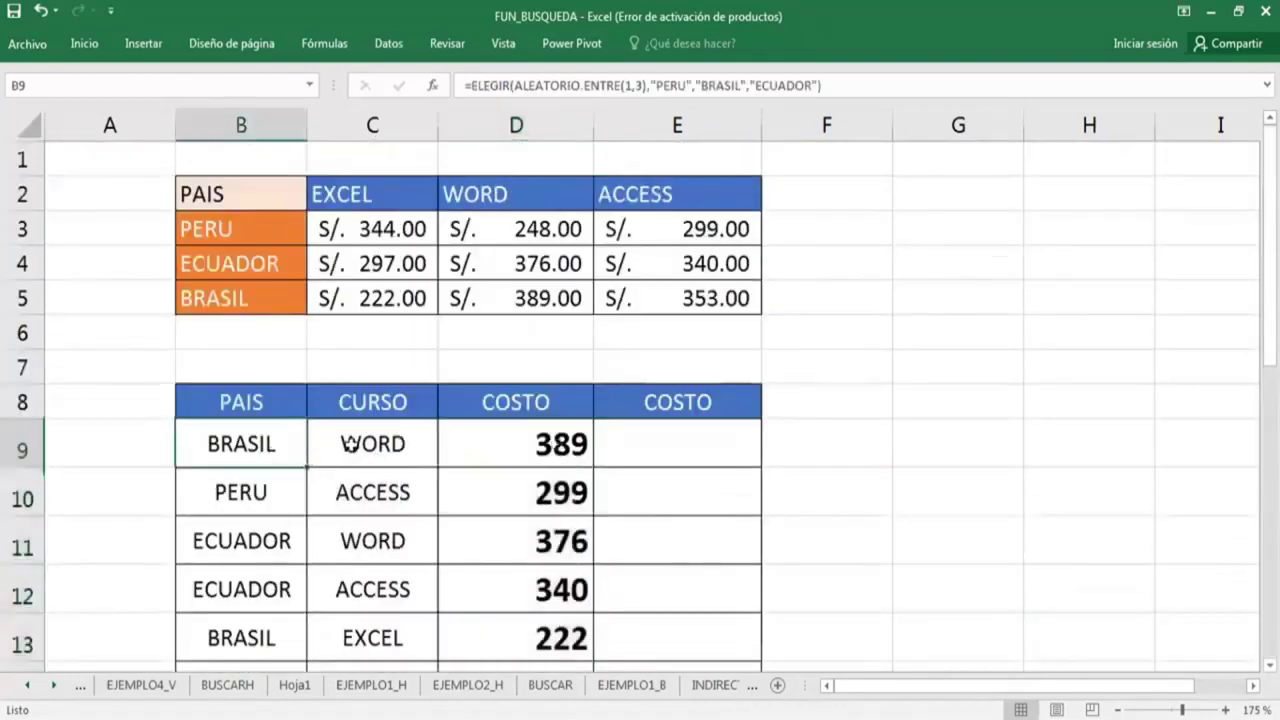
click(357, 443)
click(291, 302)
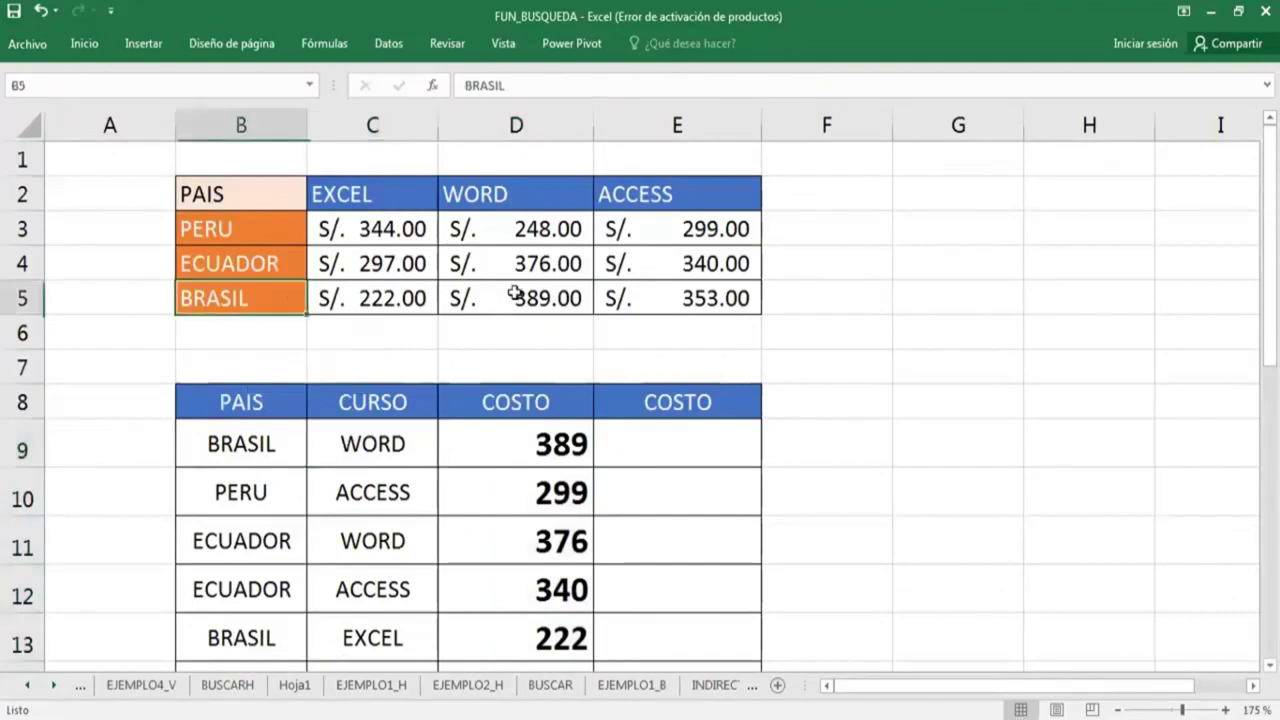
click(515, 294)
click(522, 440)
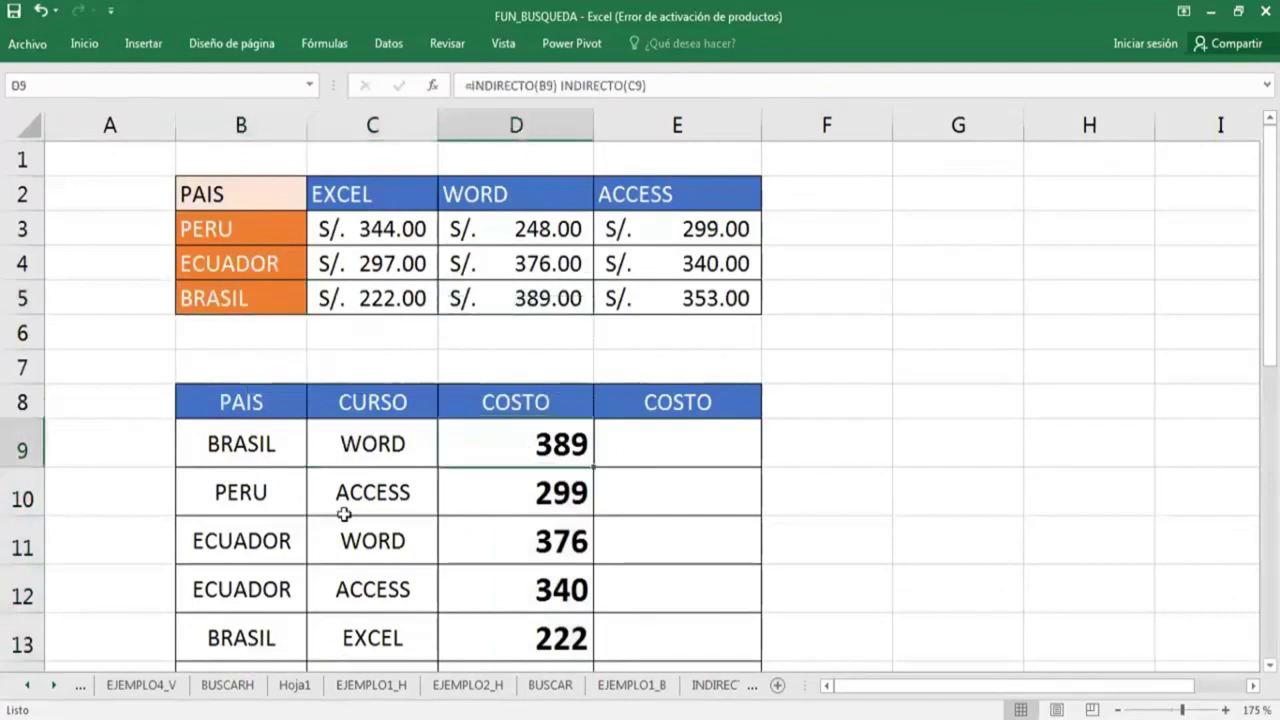
click(343, 514)
click(335, 232)
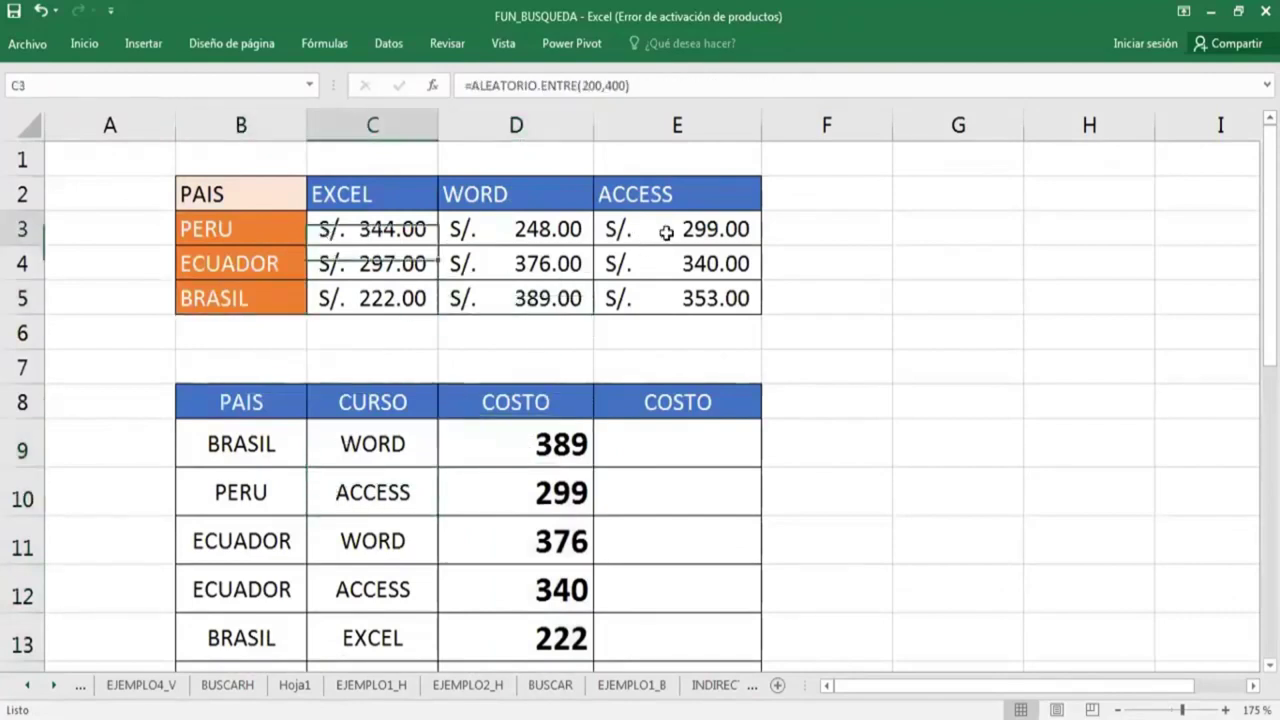
click(666, 232)
click(545, 492)
double_click(568, 443)
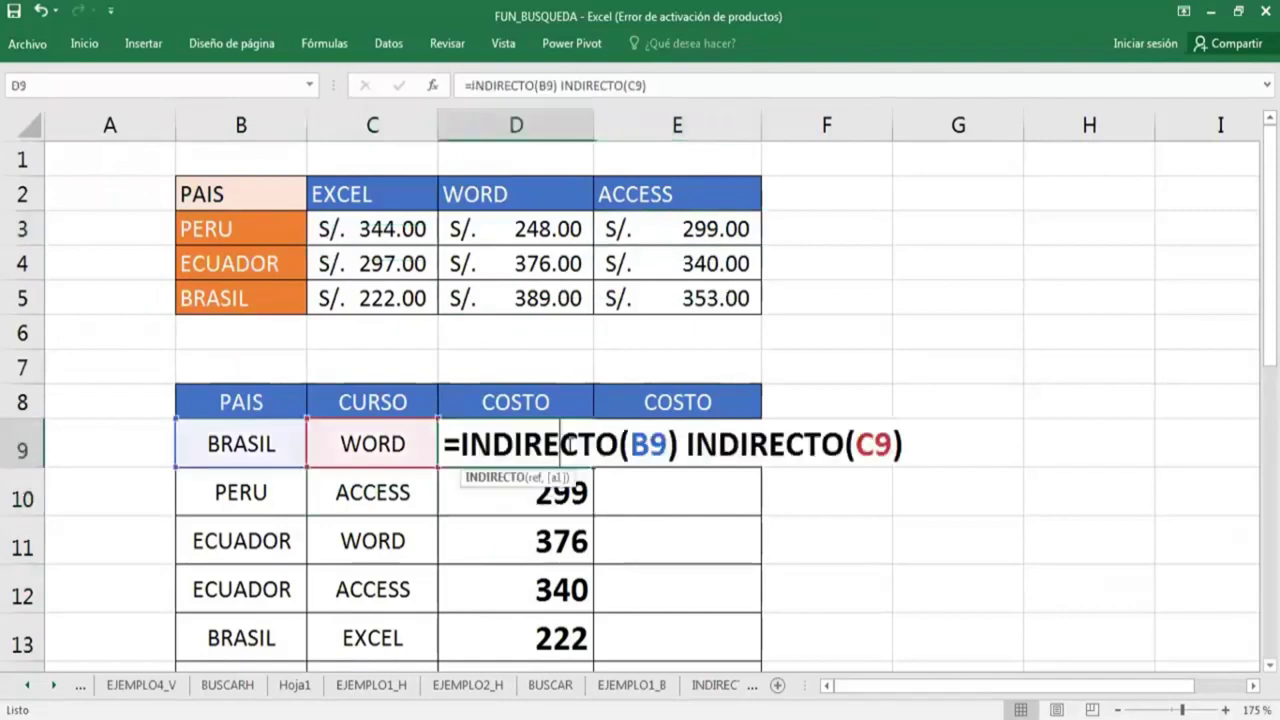